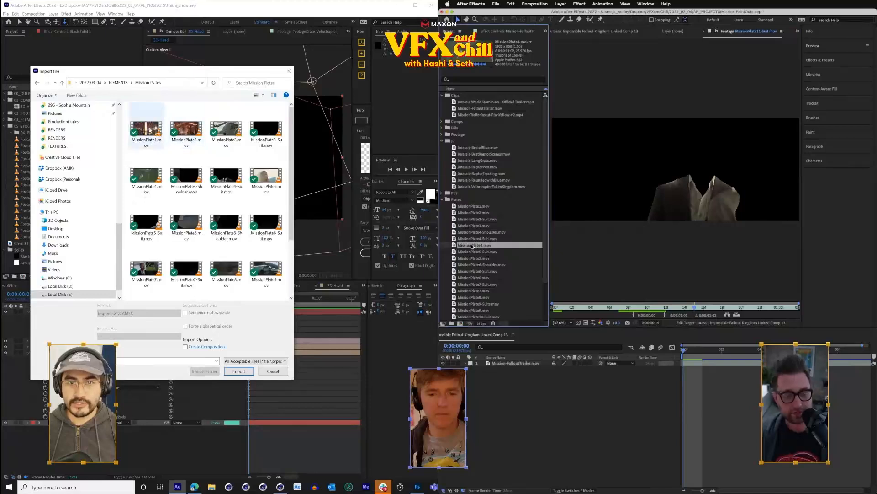
# - Import all Mission Plates files from MissionPlate1.mov through MissionPlate12-Suit.mov as footage, and preview MissionPlate1.mov in the plate project
pyautogui.click(147, 130)
pyautogui.scroll(-2, 228, 183)
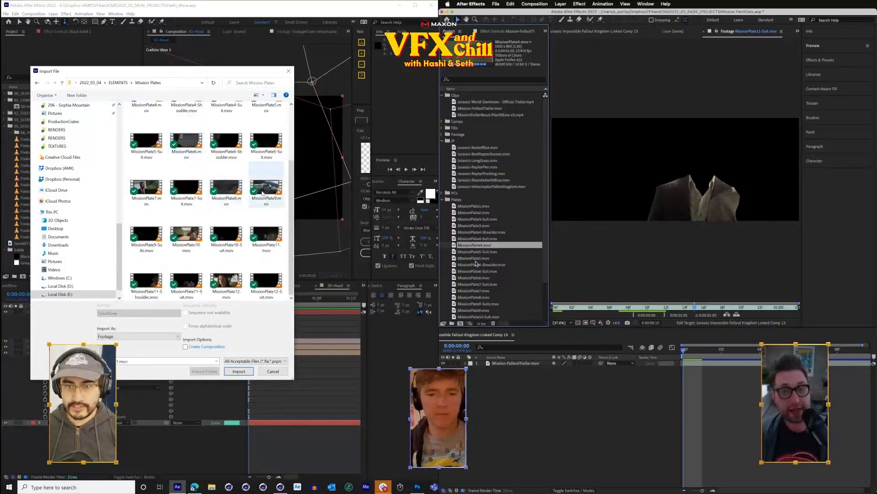
pyautogui.scroll(-1, 470, 246)
pyautogui.keyDown('shift'); pyautogui.click(274, 287); pyautogui.keyUp('shift')
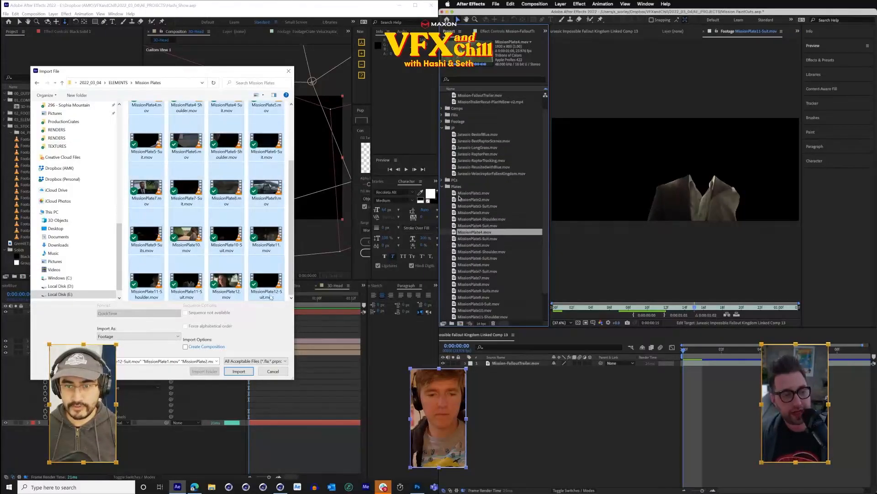
pyautogui.doubleClick(455, 193)
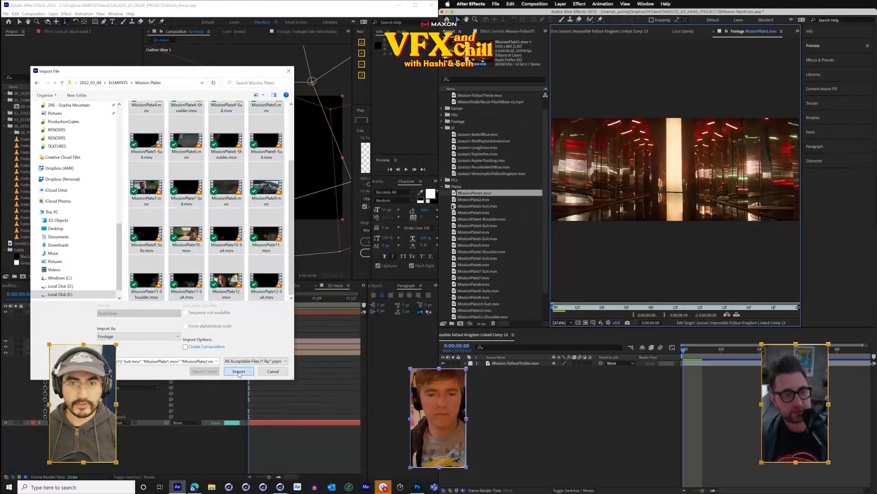
pyautogui.click(239, 371)
# - Review the MissionPlate3.mov and MissionPlate4-Suit.mov footage and create a new composition from MissionPlate4-Suit.mov
pyautogui.doubleClick(456, 212)
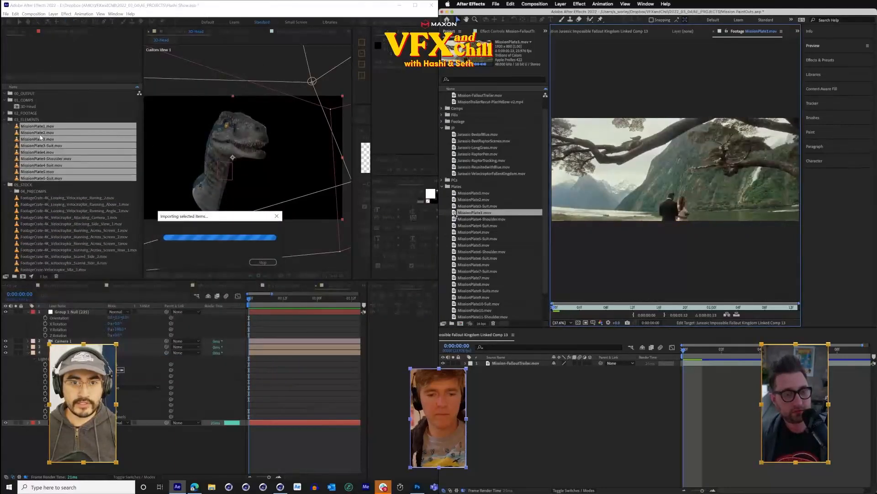
pyautogui.click(456, 225)
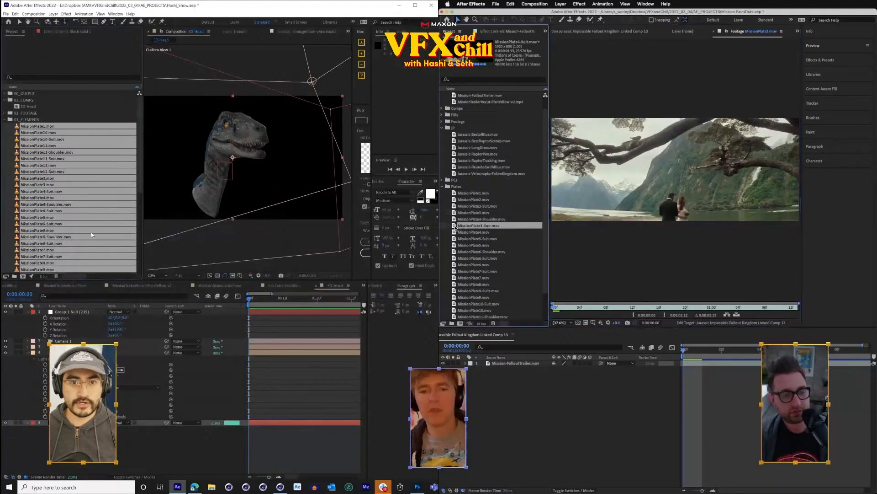
pyautogui.doubleClick(455, 225)
pyautogui.click(87, 152)
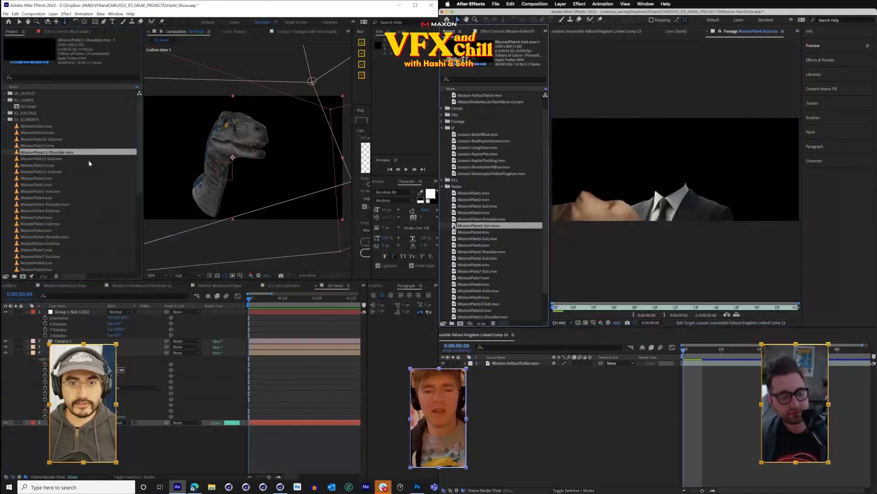
pyautogui.moveTo(454, 226); pyautogui.dragTo(460, 323)
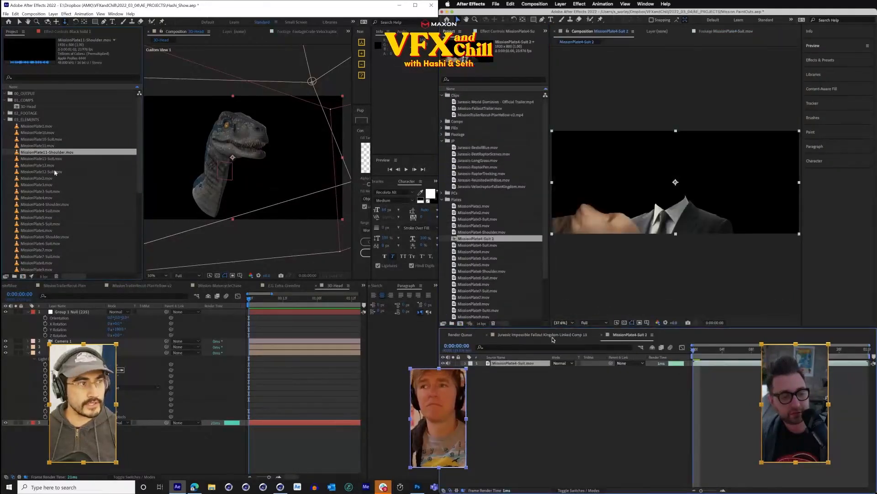
pyautogui.click(488, 334)
# - Look through the thumbnails of the imported MissionPlate1, 10 and 11 clips in the 03_ELEMENTS folder
pyautogui.click(58, 146)
pyautogui.click(59, 139)
pyautogui.click(58, 126)
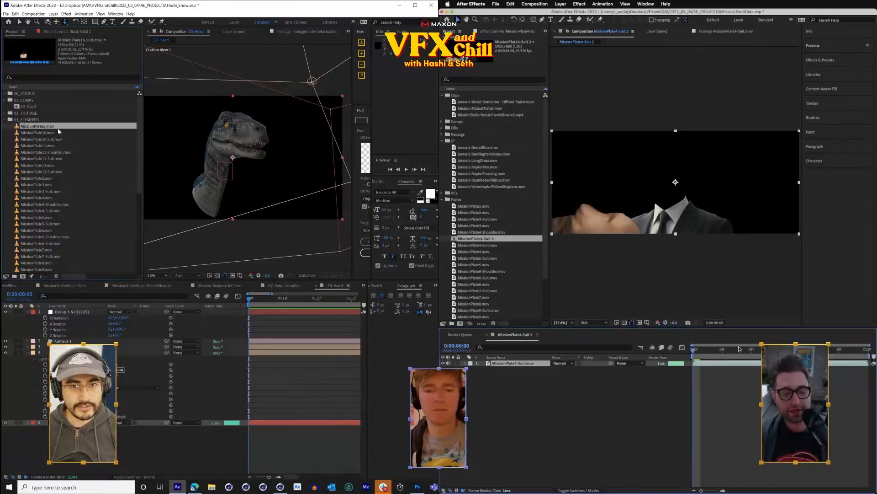
pyautogui.click(59, 139)
pyautogui.click(59, 145)
pyautogui.click(58, 158)
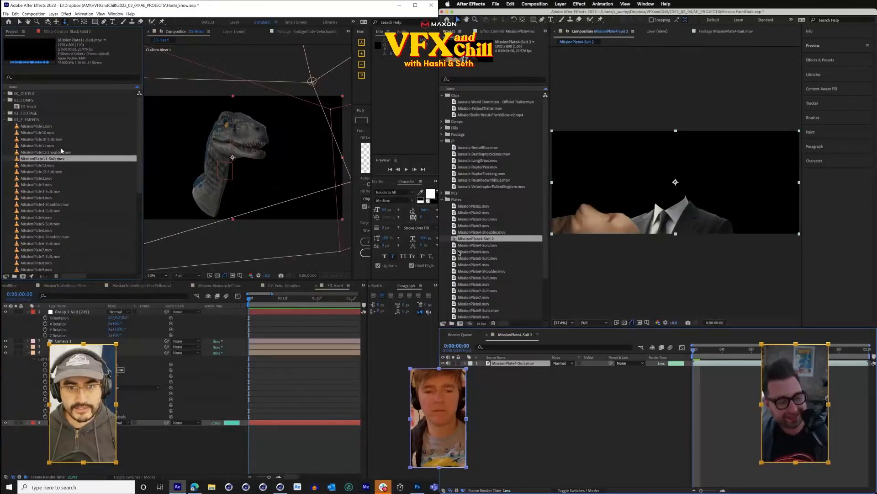
pyautogui.click(60, 146)
pyautogui.click(57, 133)
# - Add MissionPlate4.mov beneath the suit layer in the new MissionPlate4-Suit composition
pyautogui.moveTo(458, 252); pyautogui.dragTo(526, 398)
pyautogui.click(54, 126)
pyautogui.click(53, 139)
pyautogui.click(51, 127)
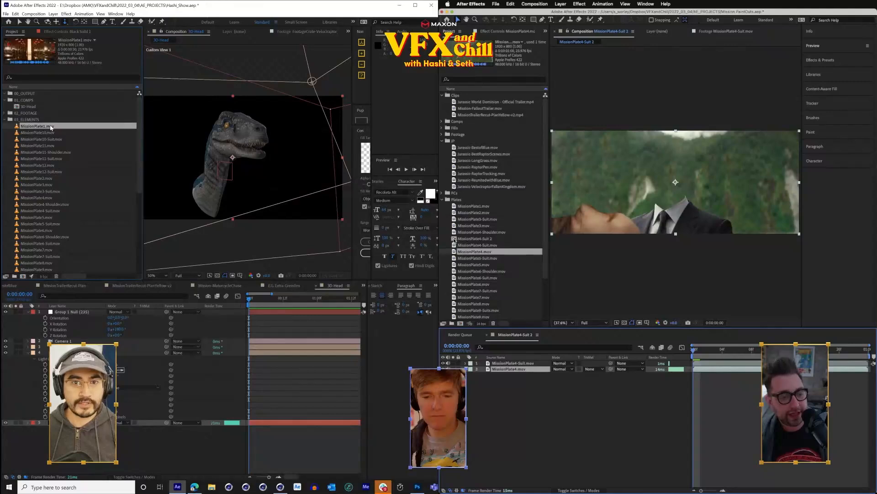
# - Open MissionPlate1.mov from 03_ELEMENTS to inspect its footage, and return to the 3D-Head composition
pyautogui.doubleClick(51, 127)
pyautogui.scroll(1, 247, 163)
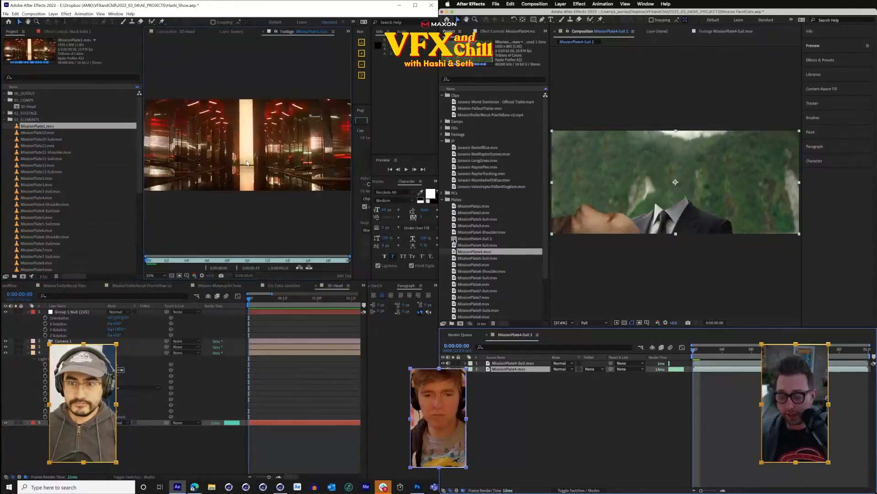
pyautogui.scroll(1, 259, 183)
pyautogui.click(250, 306)
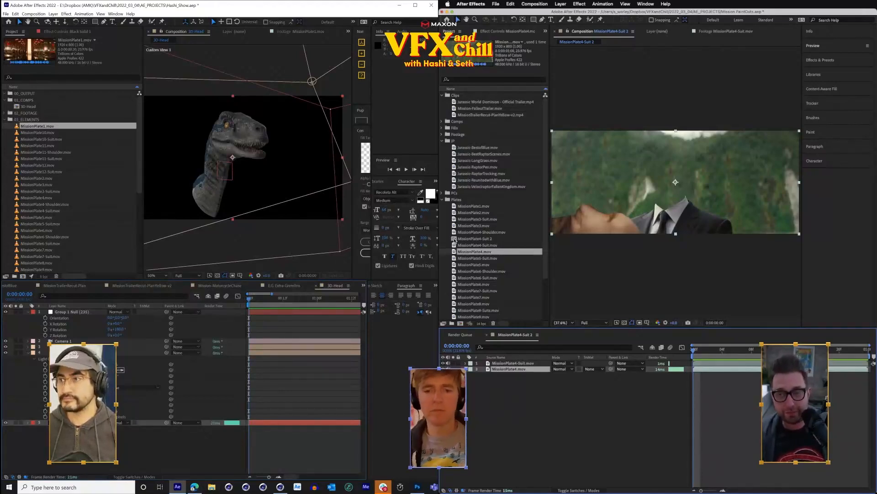
# - Add MissionPlate4-Shoulder.mov as the top layer of the MissionPlate4-Suit composition and play back the stacked plates
pyautogui.click(194, 487)
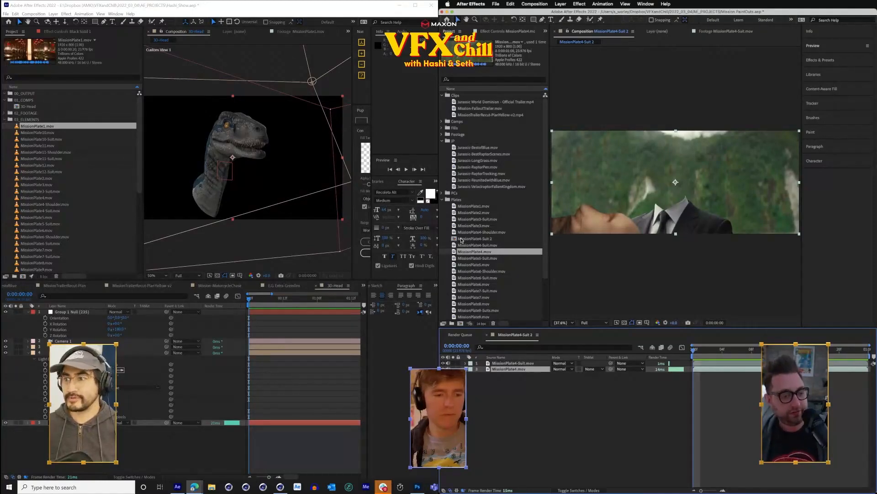
pyautogui.click(461, 232)
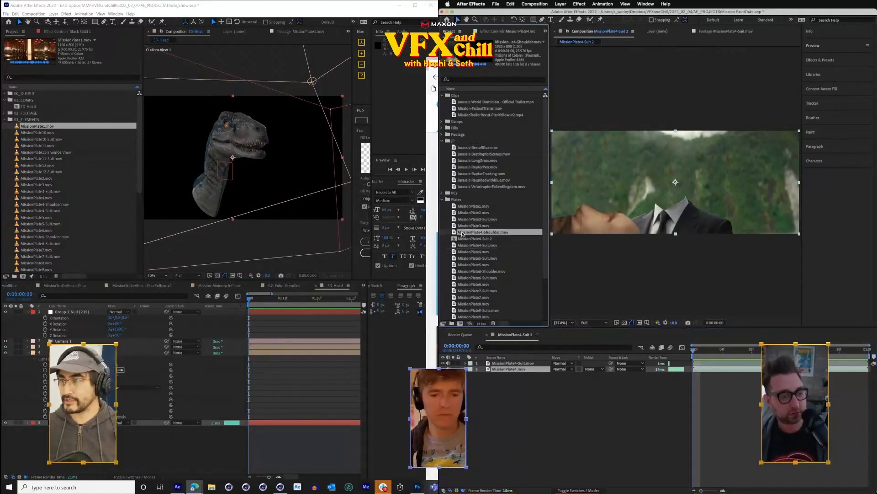
pyautogui.moveTo(456, 233); pyautogui.dragTo(530, 366)
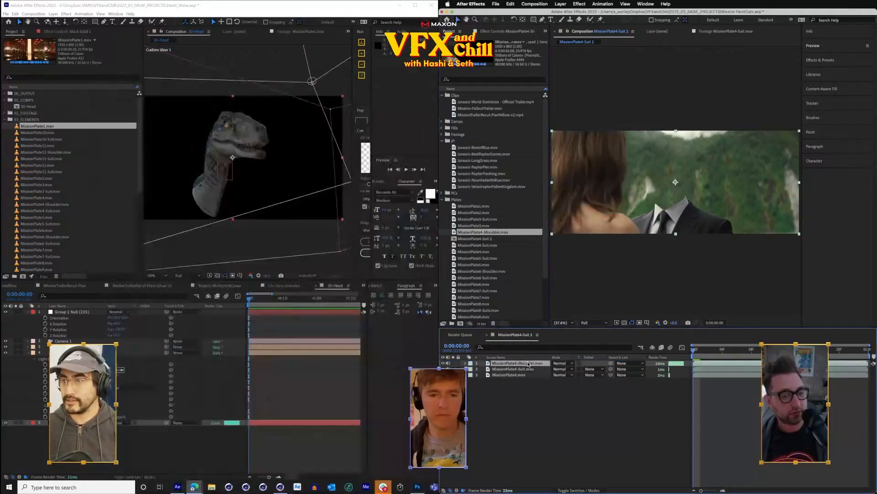
pyautogui.click(513, 376)
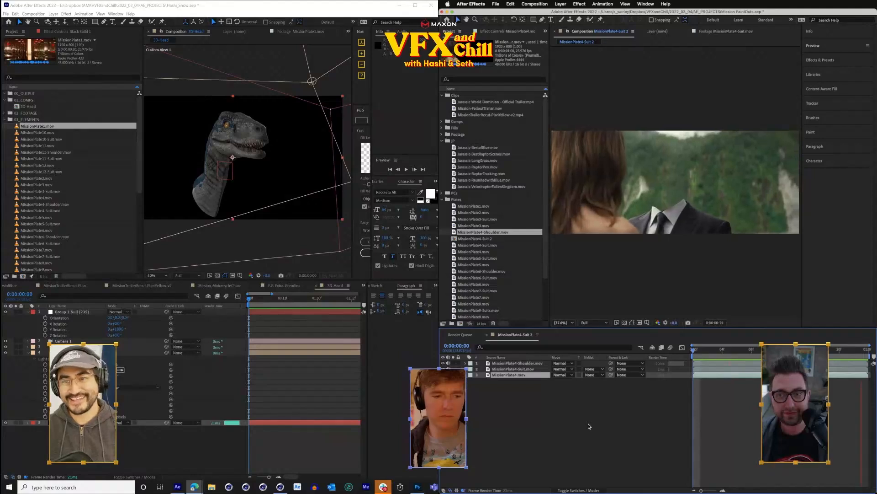
pyautogui.press('space')
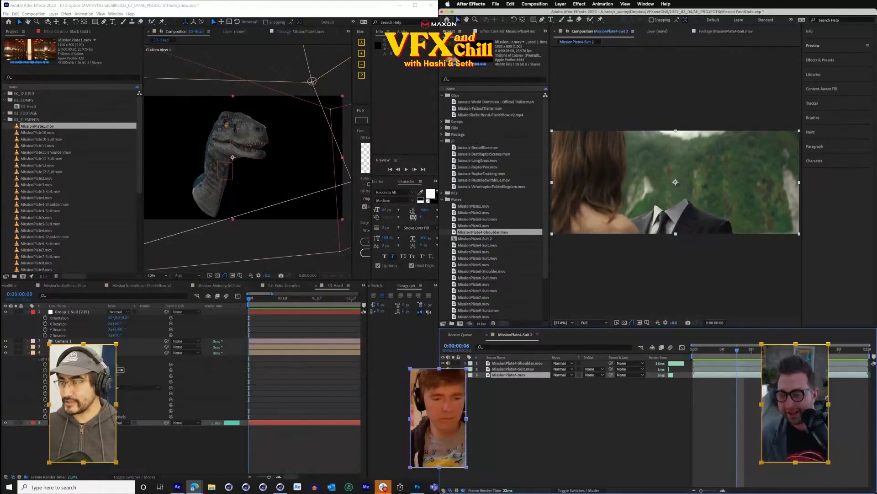
# - Switch to Sketchfab in the browser, search for "blue raptor", and inspect the "Blue" Jurassic World [ 4K, FREE] model from different angles
pyautogui.press('super+Tab')
pyautogui.hotkey('alt', 'Tab')
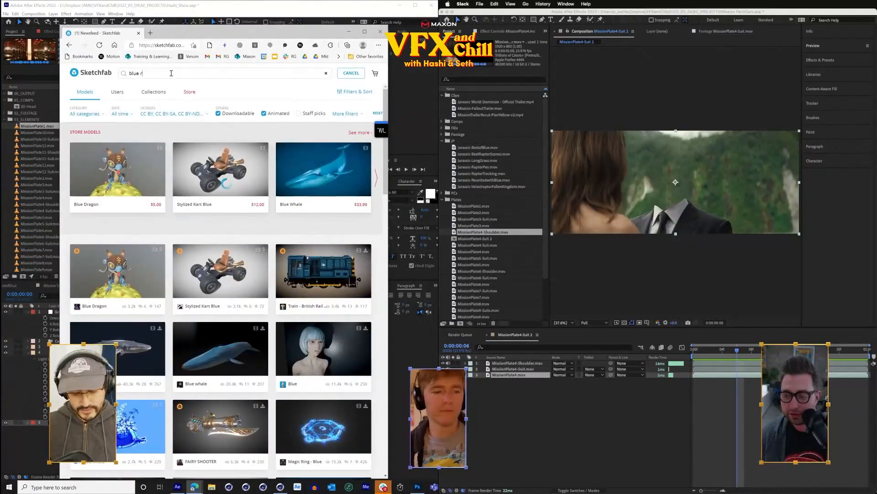
pyautogui.write('aptor')
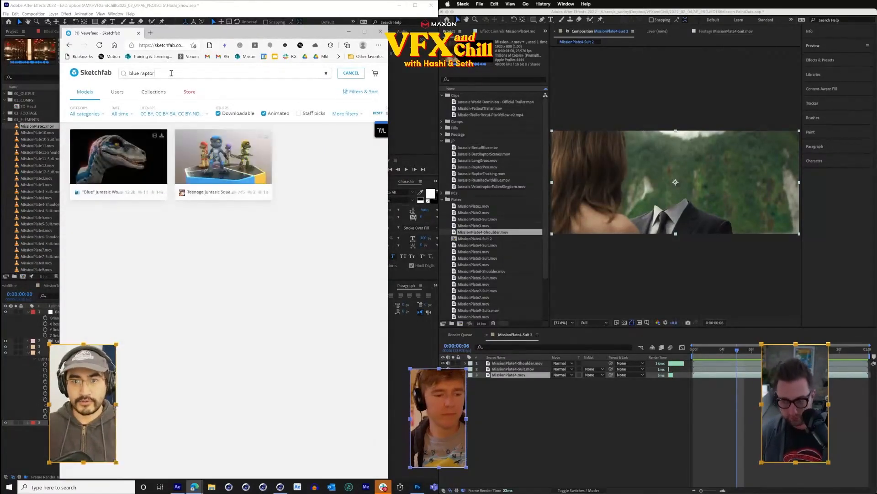
pyautogui.click(140, 171)
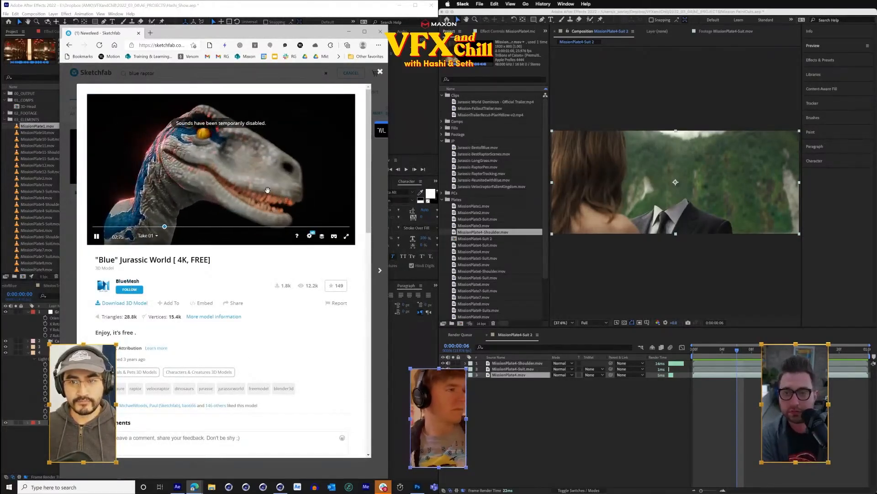
pyautogui.moveTo(242, 192)
pyautogui.mouseDown()
pyautogui.moveTo(149, 201)
pyautogui.moveTo(249, 206)
pyautogui.moveTo(188, 187)
pyautogui.moveTo(315, 201)
pyautogui.mouseUp()
pyautogui.scroll(-5, 231, 197)
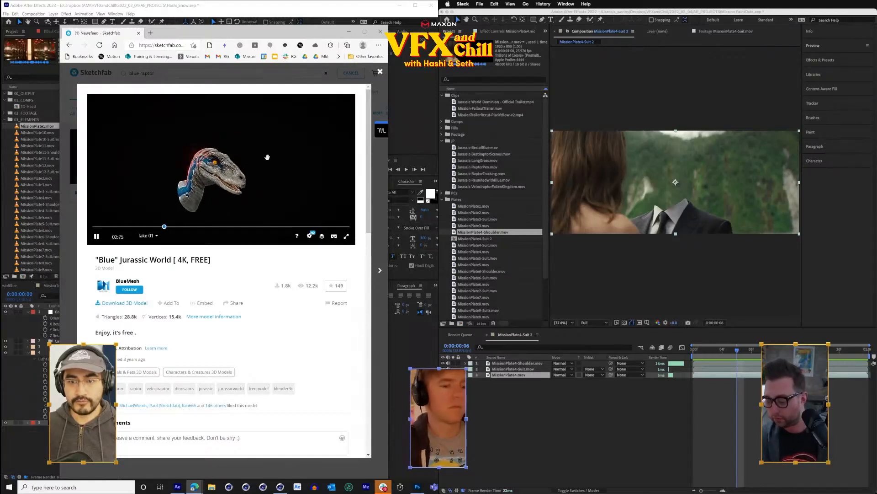
# - Return to After Effects, play the 3D-Head animation and orbit the custom view around the raptor head
pyautogui.click(349, 31)
pyautogui.press('space')
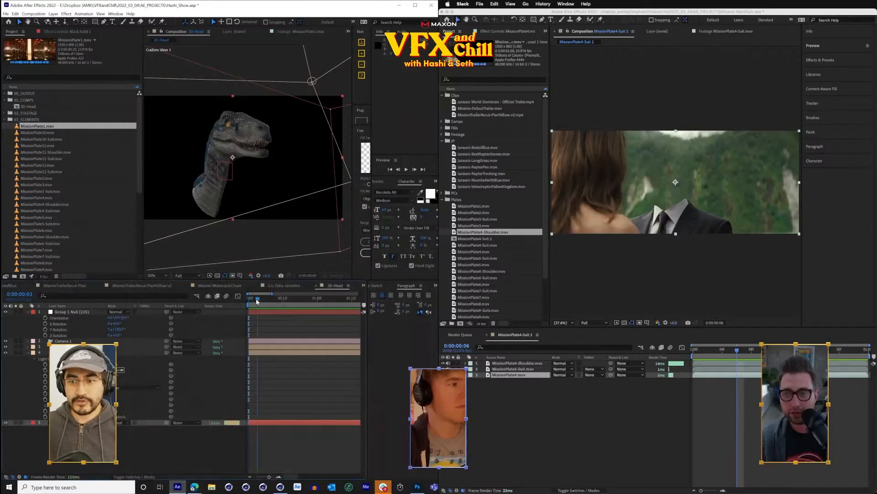
pyautogui.press('space')
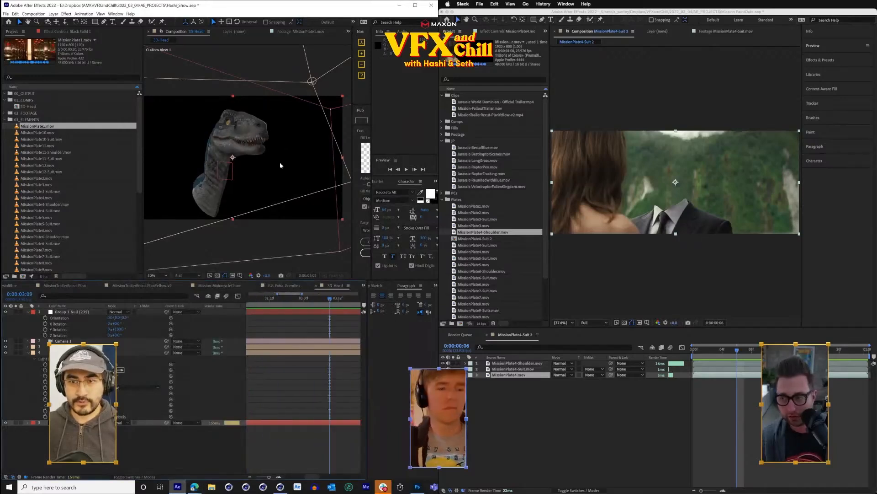
pyautogui.press('c')
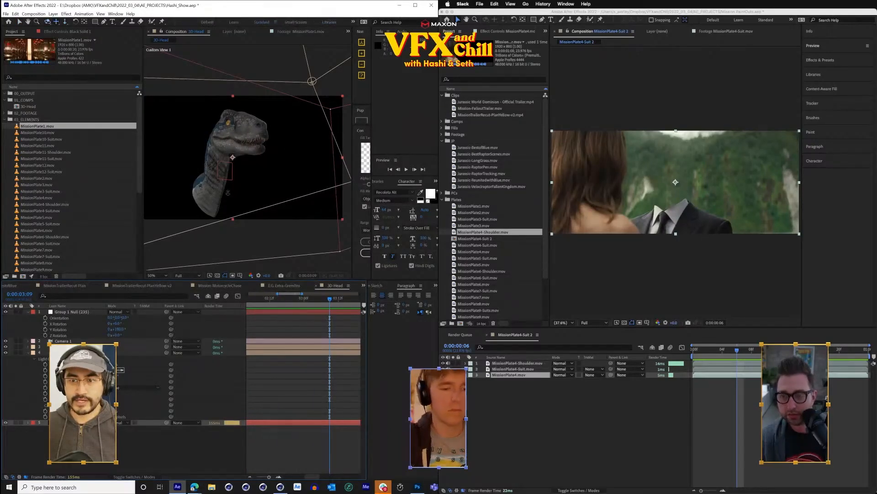
pyautogui.moveTo(227, 192)
pyautogui.mouseDown()
pyautogui.moveTo(302, 203)
pyautogui.moveTo(200, 178)
pyautogui.moveTo(221, 193)
pyautogui.mouseUp()
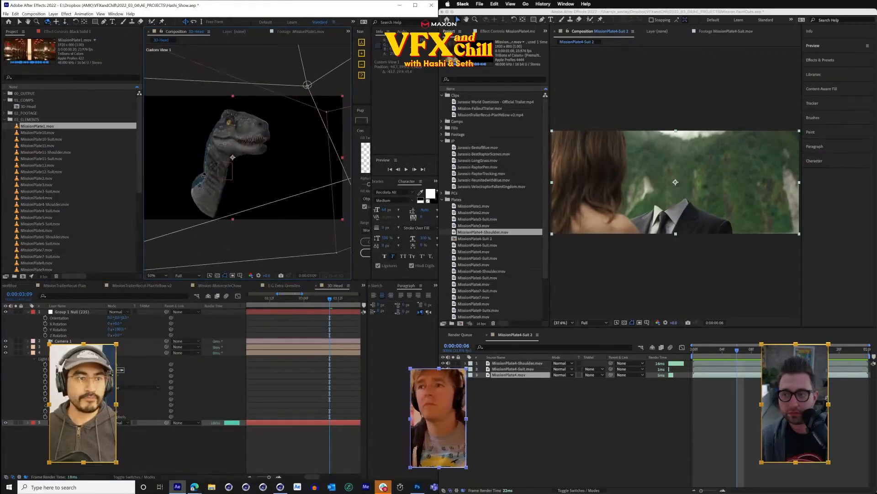
# - Look through the imported plates and select MissionPlate11.mov with its Shoulder and Suit clips
pyautogui.click(53, 146)
pyautogui.click(53, 165)
pyautogui.click(59, 153)
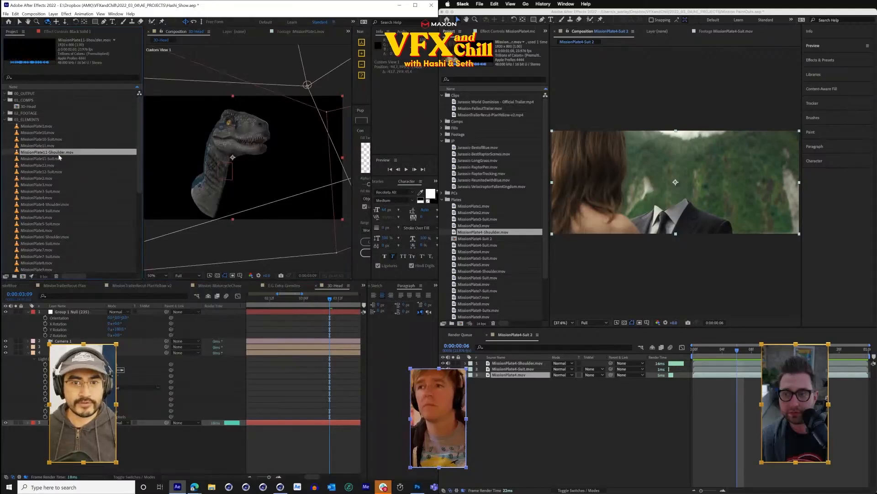
pyautogui.click(59, 160)
pyautogui.click(64, 152)
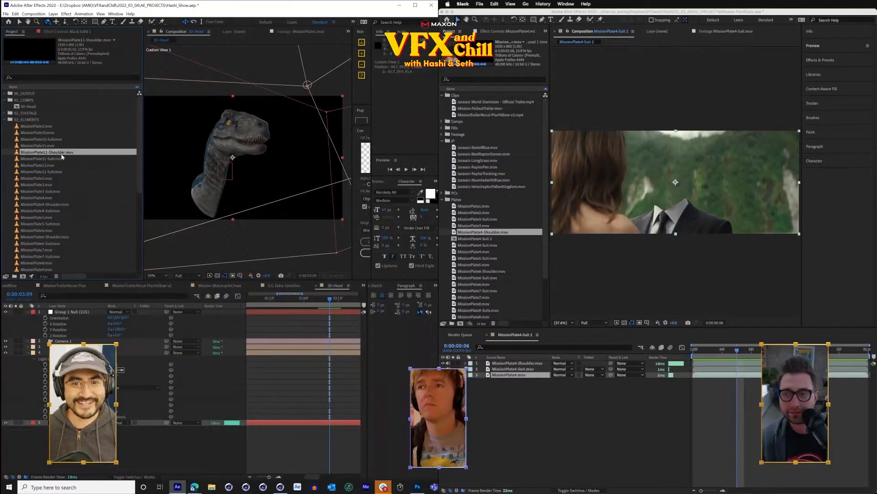
pyautogui.click(63, 146)
pyautogui.keyDown('shift'); pyautogui.click(62, 158); pyautogui.keyUp('shift')
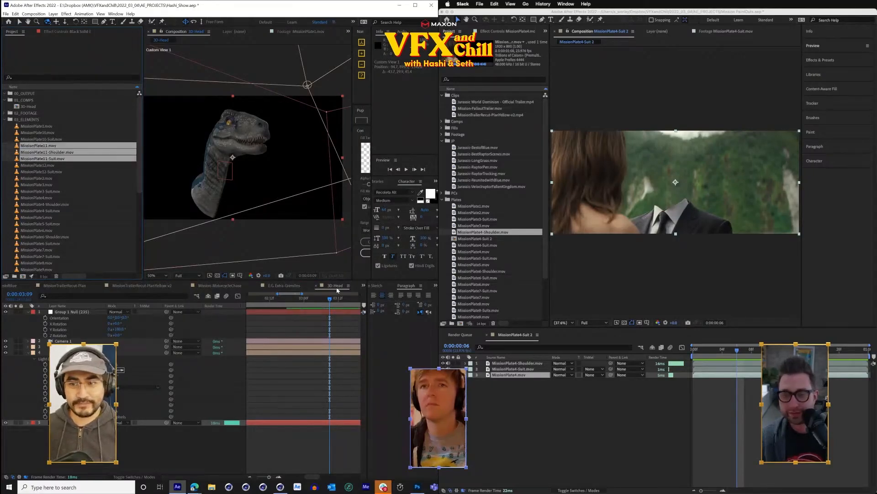
# - Duplicate the 3D-Head composition, rename the copy "Shot 04", and open it
pyautogui.click(28, 106)
pyautogui.hotkey('ctrl', 'd')
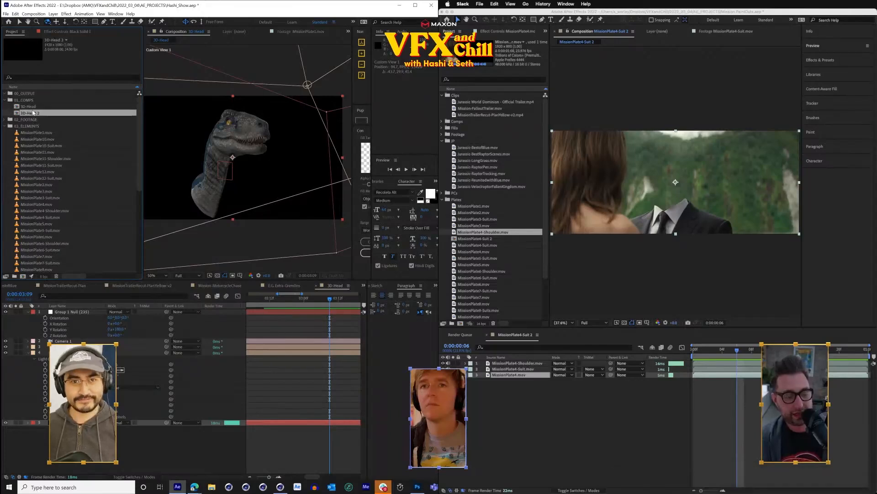
pyautogui.press('Return')
pyautogui.click(516, 335)
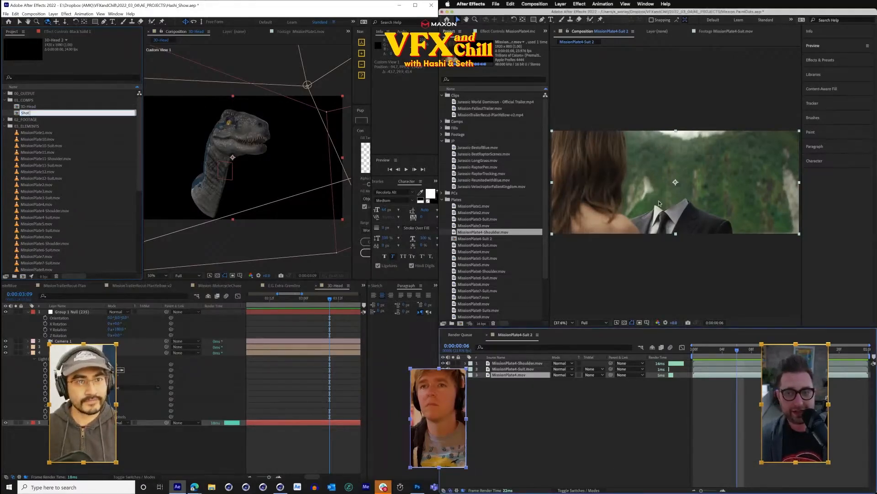
pyautogui.write('Shot 04')
pyautogui.press('Return')
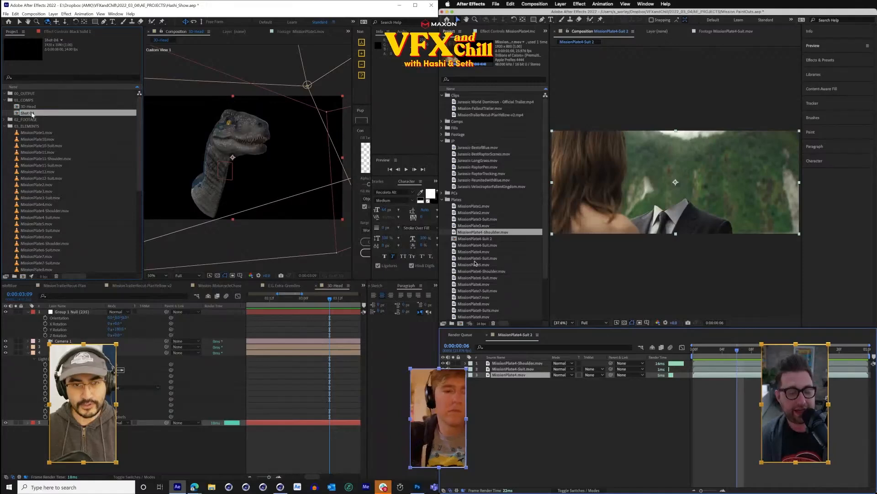
pyautogui.scroll(-3, 475, 264)
pyautogui.doubleClick(32, 114)
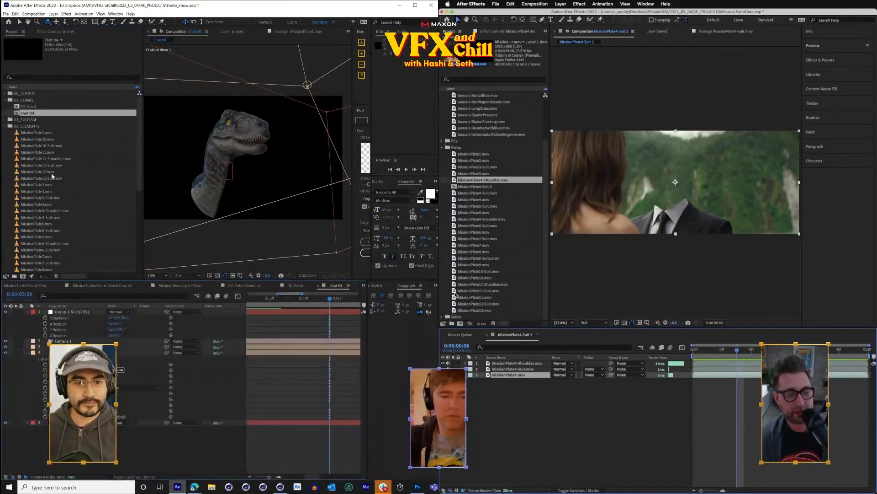
pyautogui.click(44, 204)
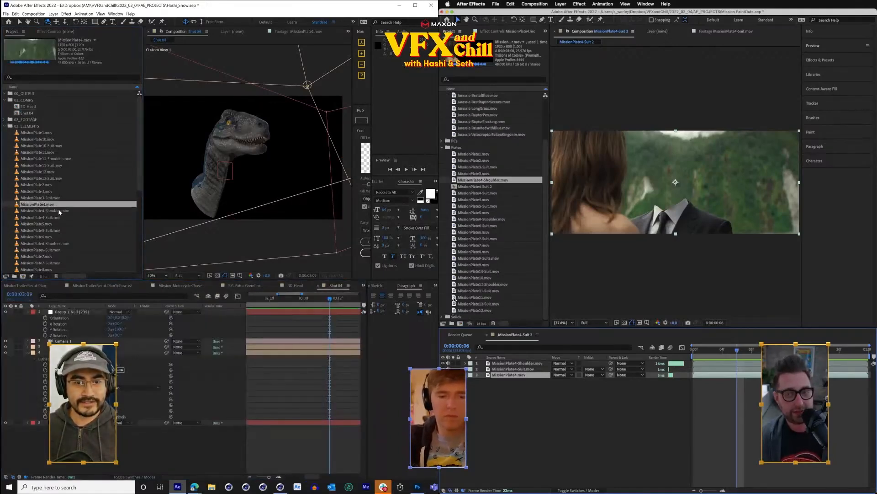
pyautogui.keyDown('shift'); pyautogui.click(58, 217); pyautogui.keyUp('shift')
pyautogui.moveTo(57, 217); pyautogui.dragTo(32, 101)
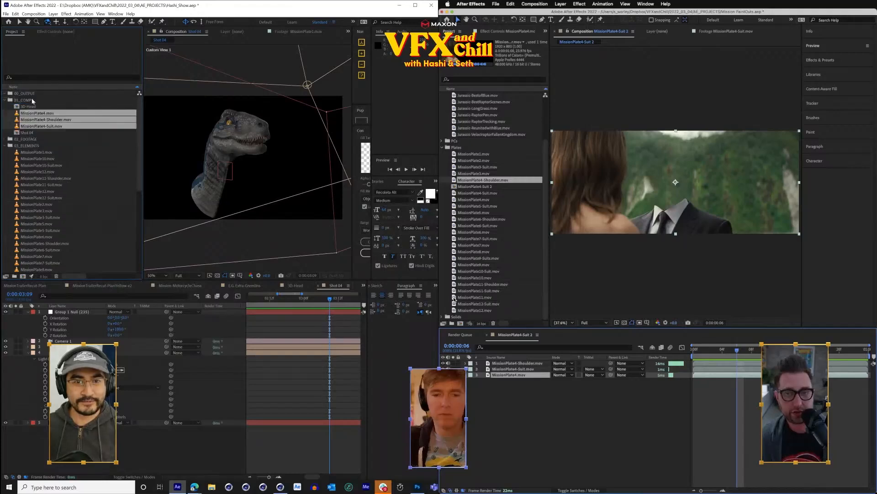
pyautogui.hotkey('ctrl', 'z')
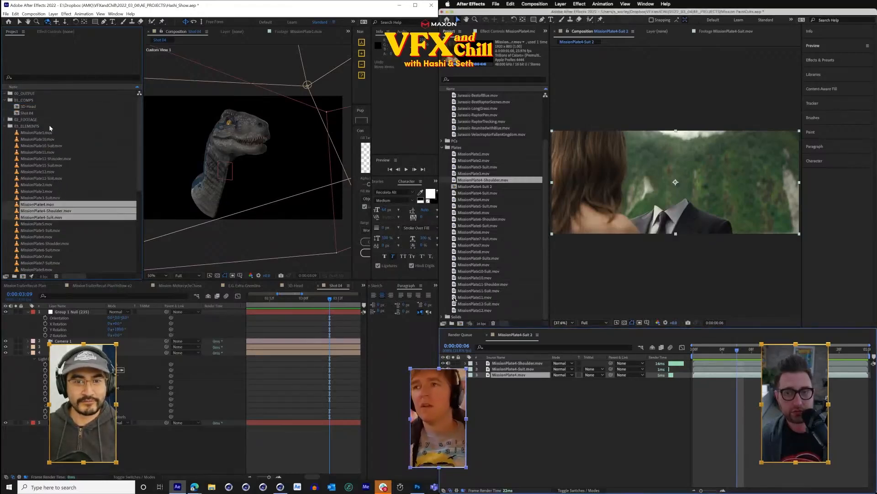
# - Add MissionPlate4.mov with its Shoulder and Suit clips to Shot 04 and trim the composition to the clips' length
pyautogui.moveTo(46, 204); pyautogui.dragTo(29, 113)
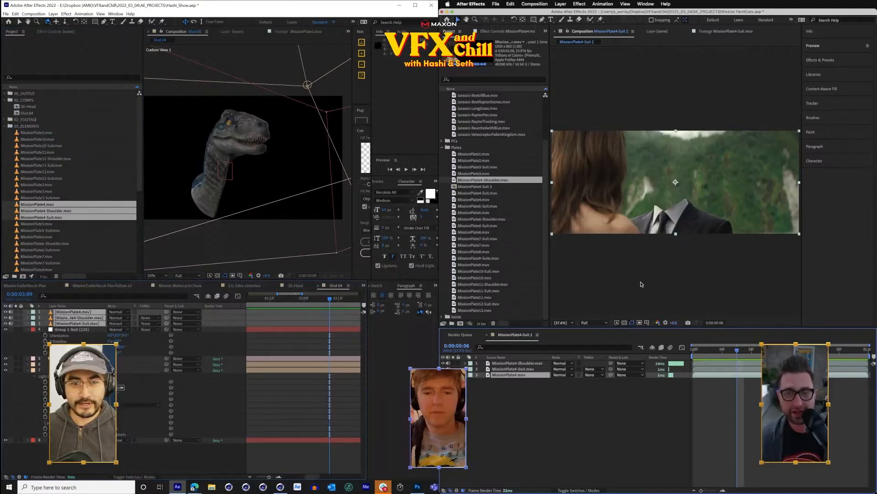
pyautogui.press(';')
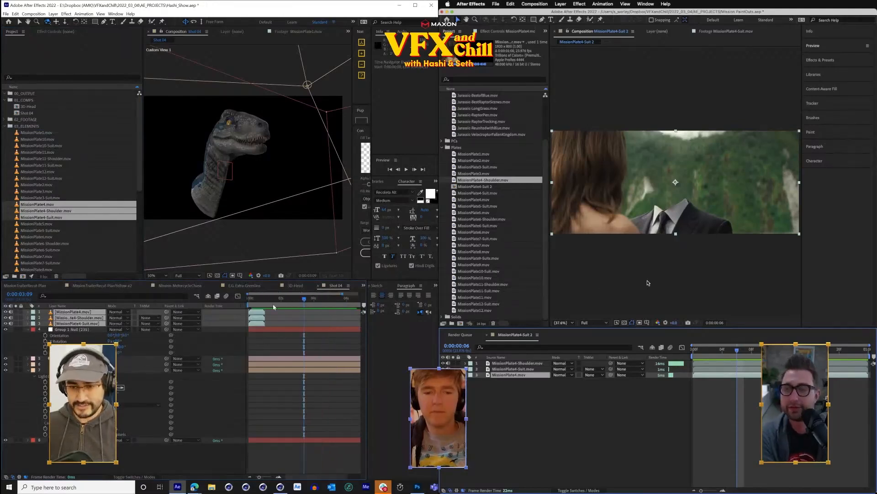
pyautogui.click(258, 302)
pyautogui.hotkey('ctrl', 'alt', 'b')
pyautogui.press('space')
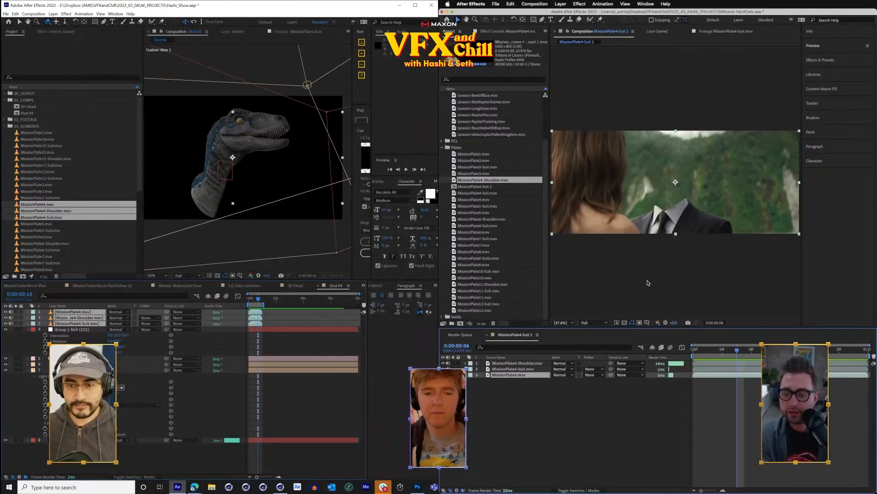
pyautogui.click(250, 303)
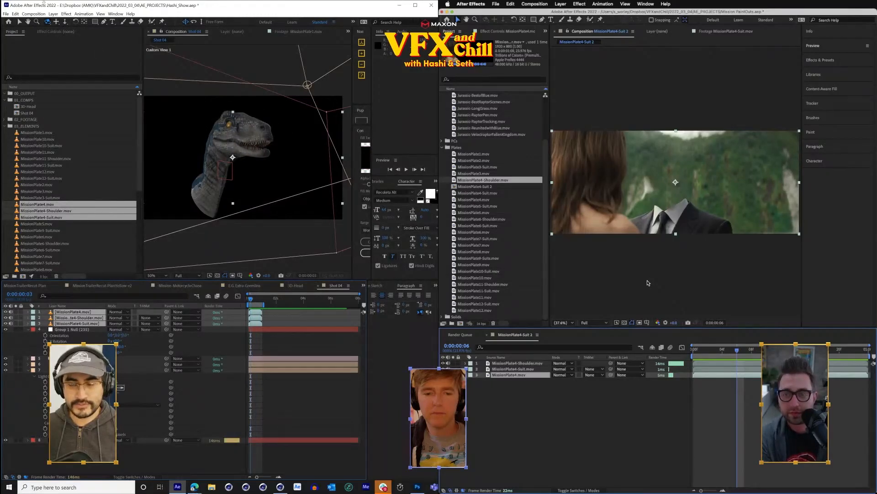
pyautogui.click(53, 14)
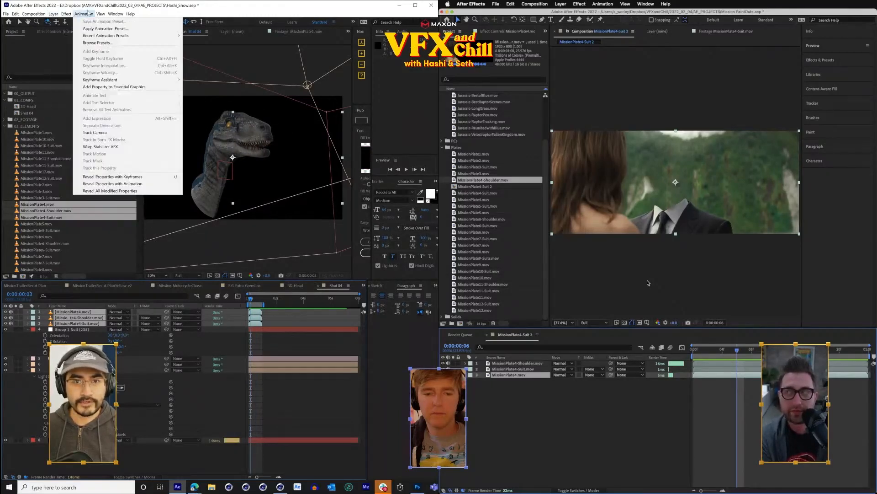
pyautogui.moveTo(34, 14)
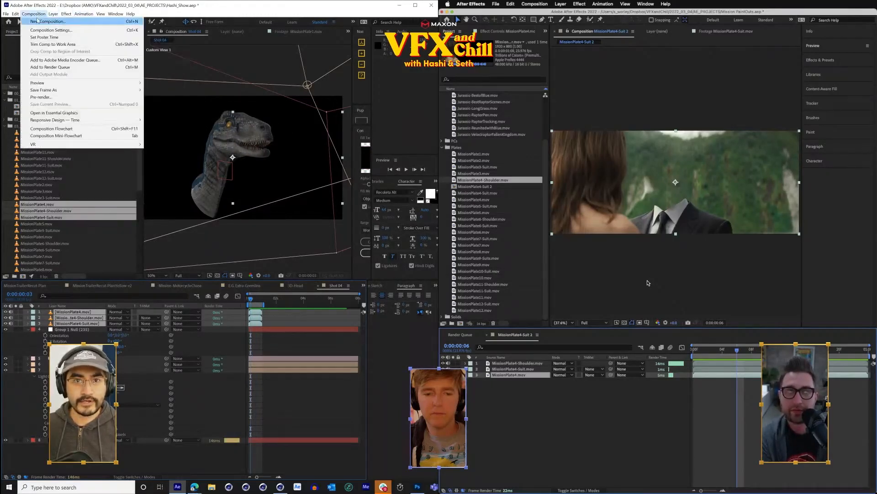
pyautogui.click(68, 45)
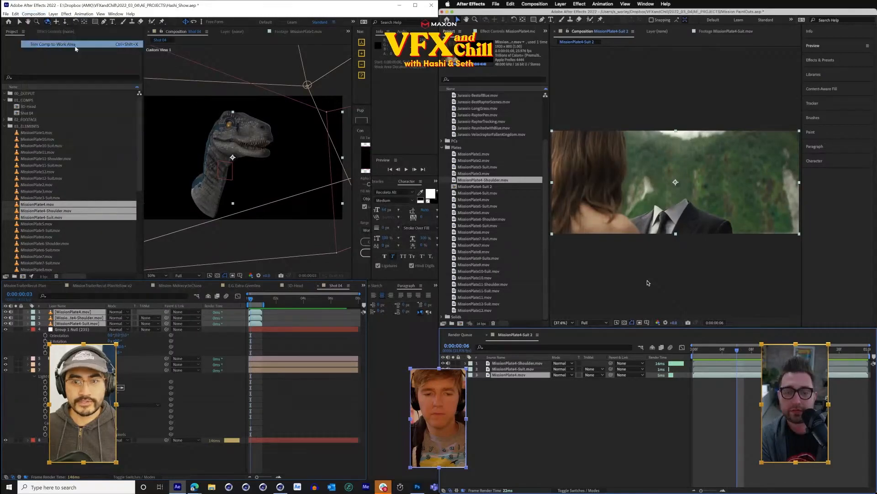
# - Mute the audio of the three MissionPlate4 layers in Shot 04
pyautogui.click(60, 329)
pyautogui.click(62, 324)
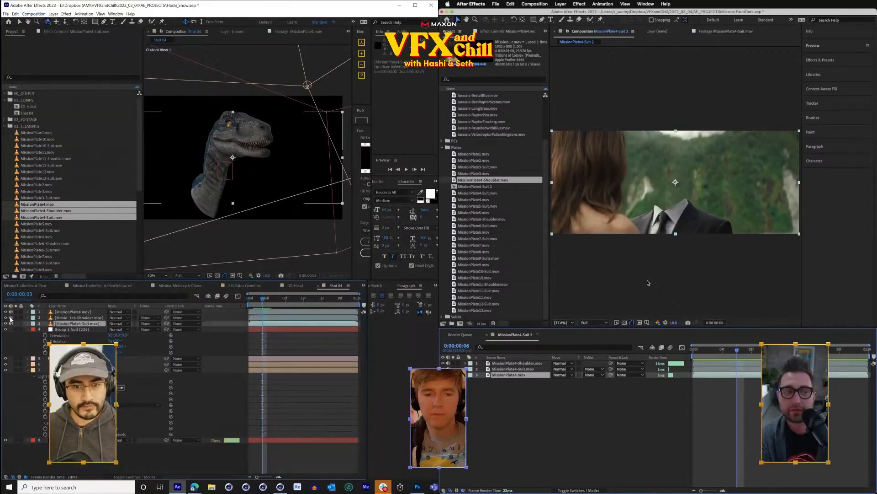
pyautogui.moveTo(5, 310); pyautogui.dragTo(11, 323)
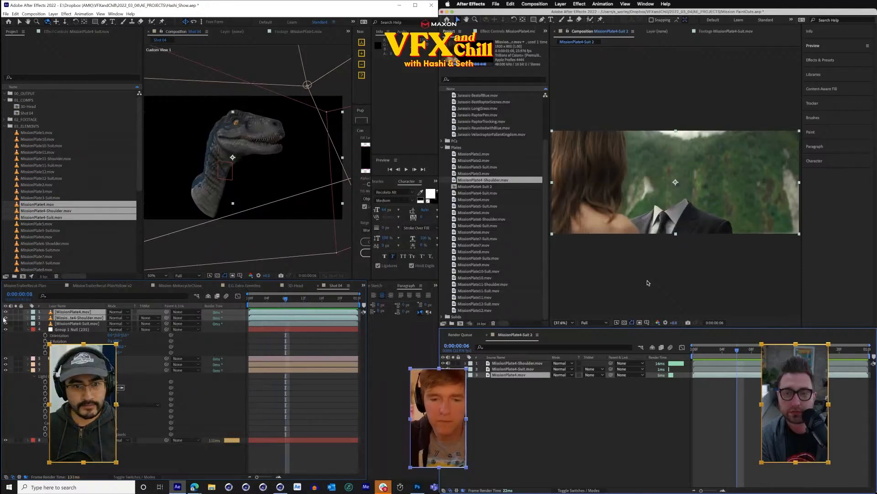
# - View Shot 04 through the active camera, Camera 1, with the plate layers visible, and widen the composition viewer
pyautogui.moveTo(6, 312); pyautogui.dragTo(6, 323)
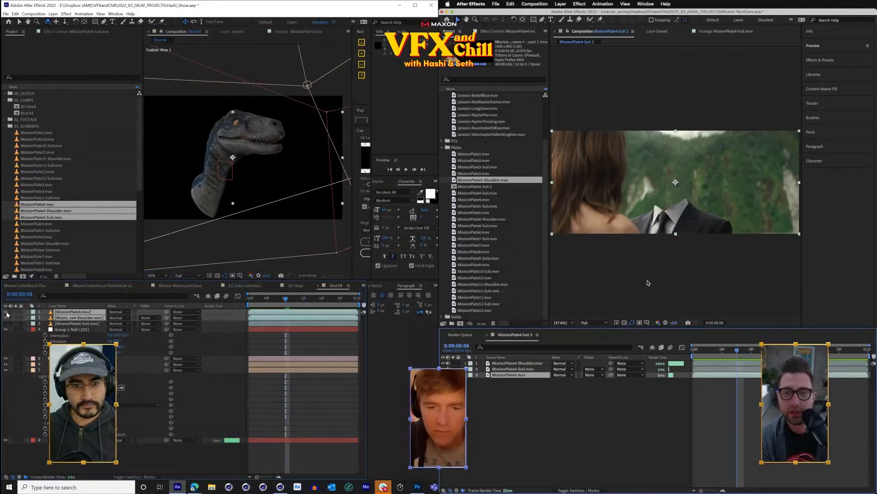
pyautogui.click(7, 313)
pyautogui.press('F2')
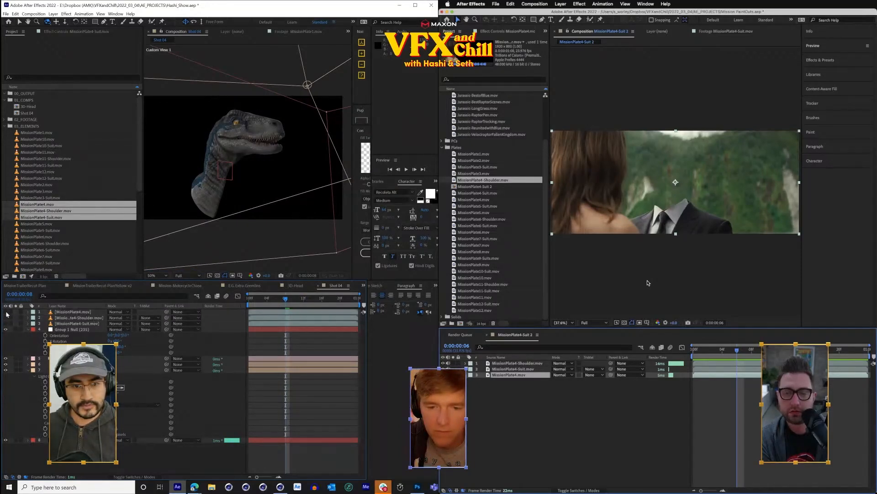
pyautogui.click(71, 33)
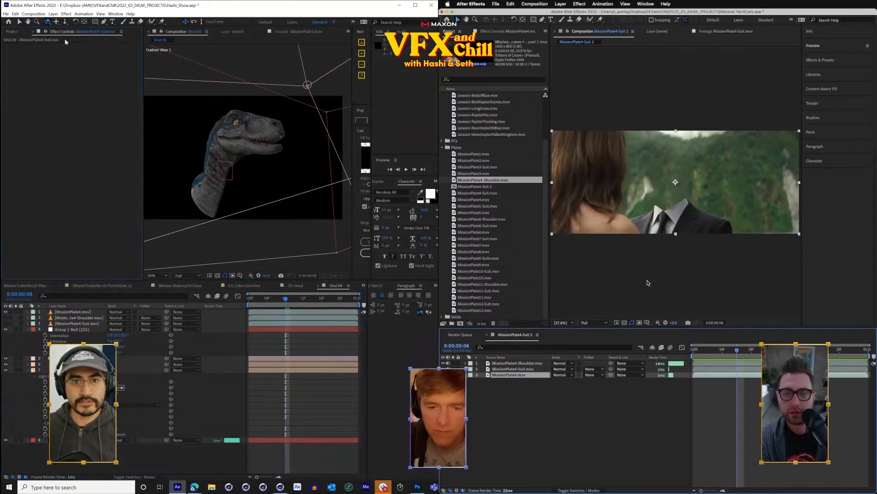
pyautogui.click(276, 311)
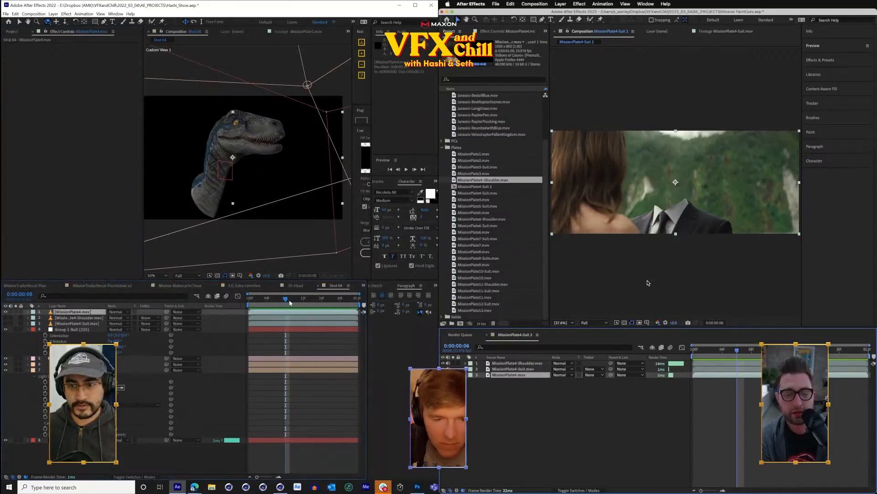
pyautogui.moveTo(287, 300)
pyautogui.mouseDown()
pyautogui.moveTo(294, 304)
pyautogui.moveTo(281, 300)
pyautogui.mouseUp()
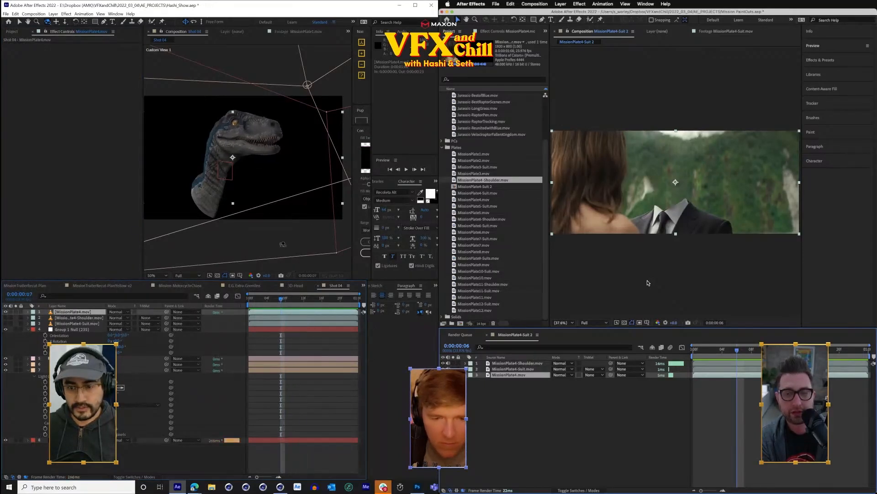
pyautogui.press('Escape')
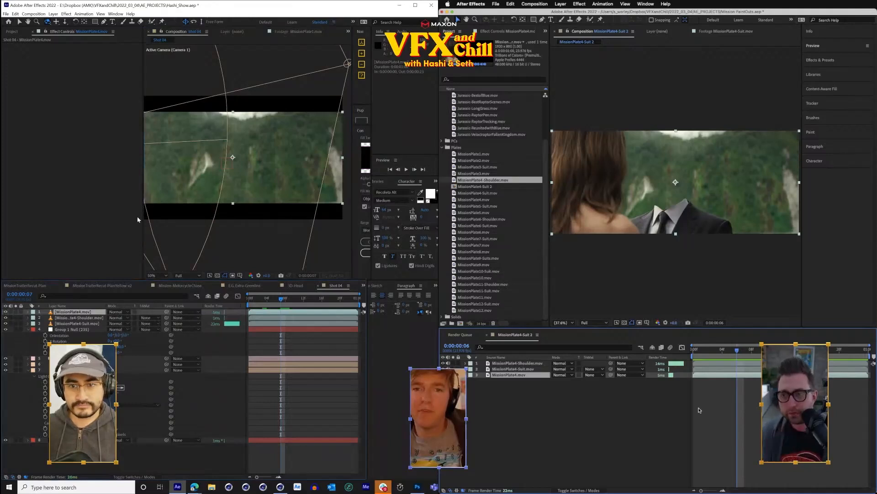
pyautogui.moveTo(140, 219); pyautogui.dragTo(92, 219)
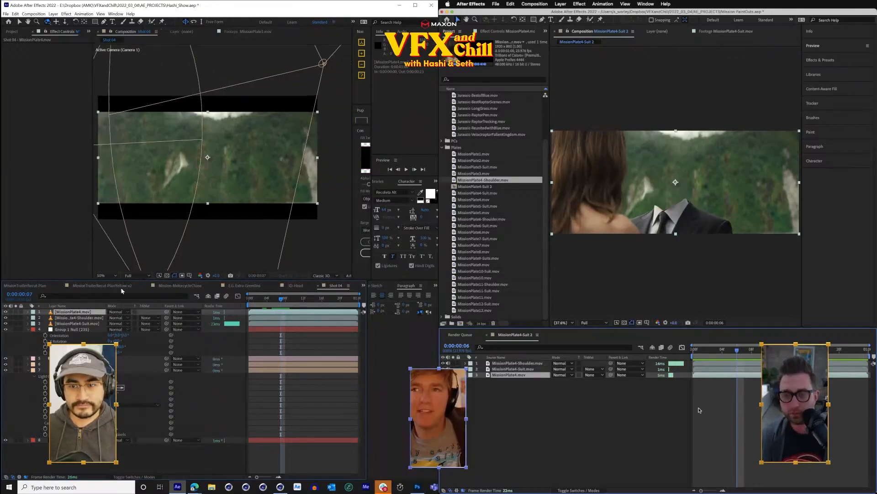
# - Reorder the MissionPlate4 layers with the Shoulder clip on top, the Suit clip second and the background plate third
pyautogui.moveTo(77, 323); pyautogui.dragTo(87, 328)
pyautogui.click(88, 317)
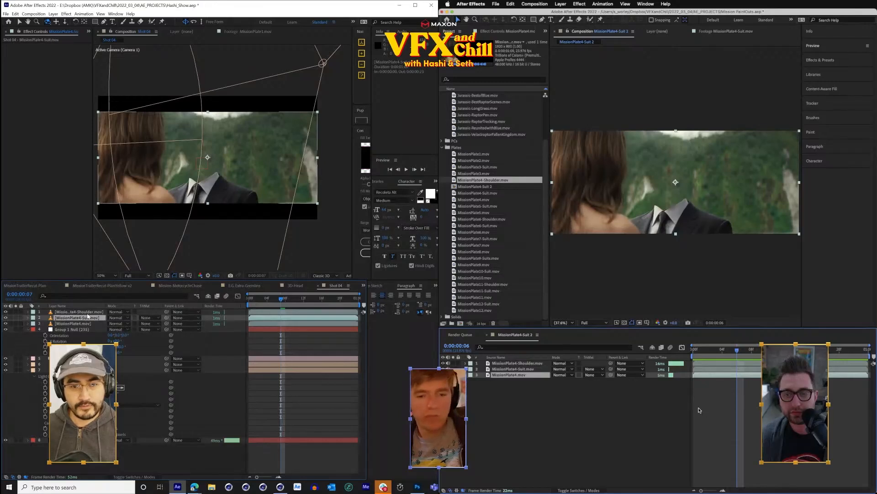
pyautogui.click(87, 311)
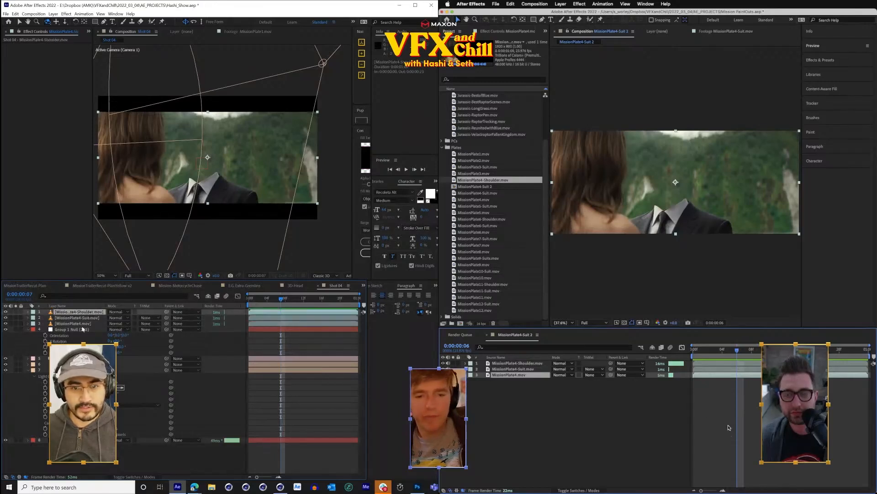
# - Rename the black solid carrying the Element effect as ELEMENT and place it between the Suit clip and the background plate
pyautogui.click(82, 323)
pyautogui.click(83, 439)
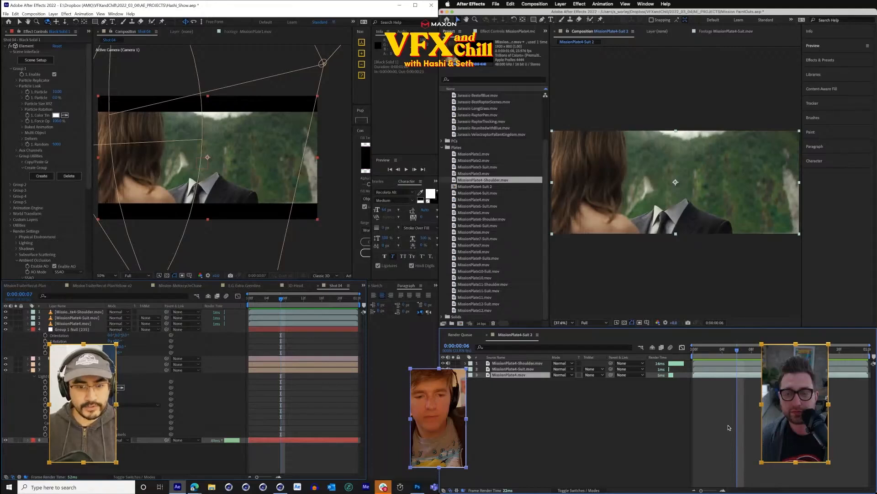
pyautogui.press('Return')
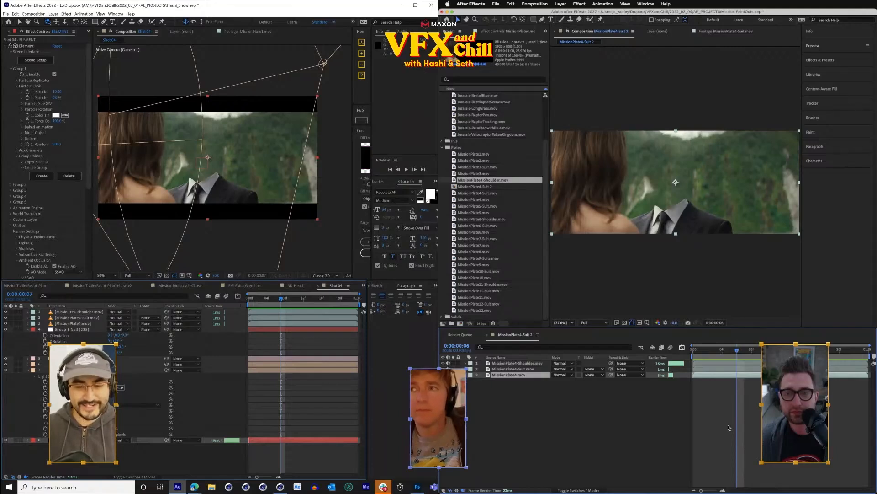
pyautogui.moveTo(82, 439); pyautogui.dragTo(86, 323)
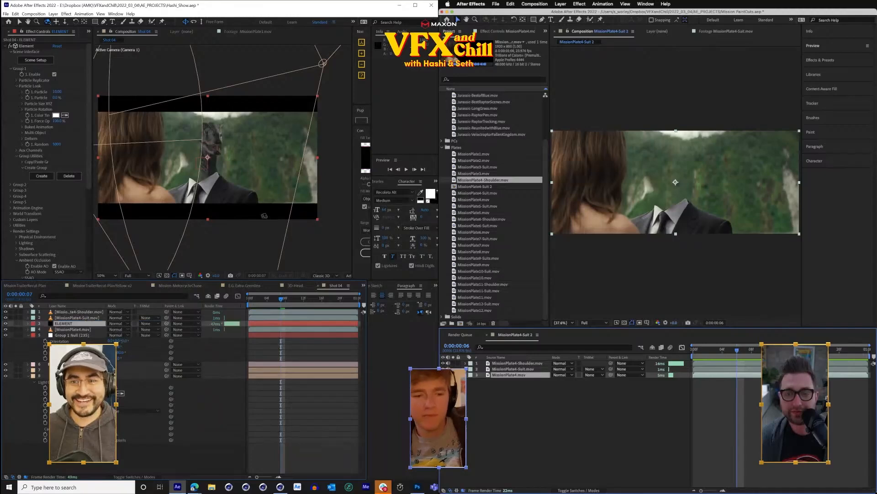
# - Orbit and shift the camera so the raptor's neck sits in the suit collar with the head facing the woman
pyautogui.scroll(2, 243, 194)
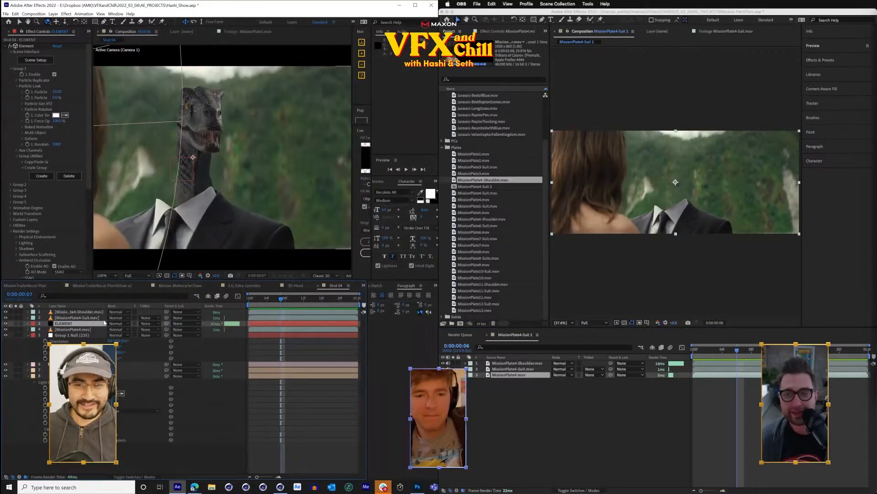
pyautogui.moveTo(214, 192); pyautogui.dragTo(240, 192)
pyautogui.press('2')
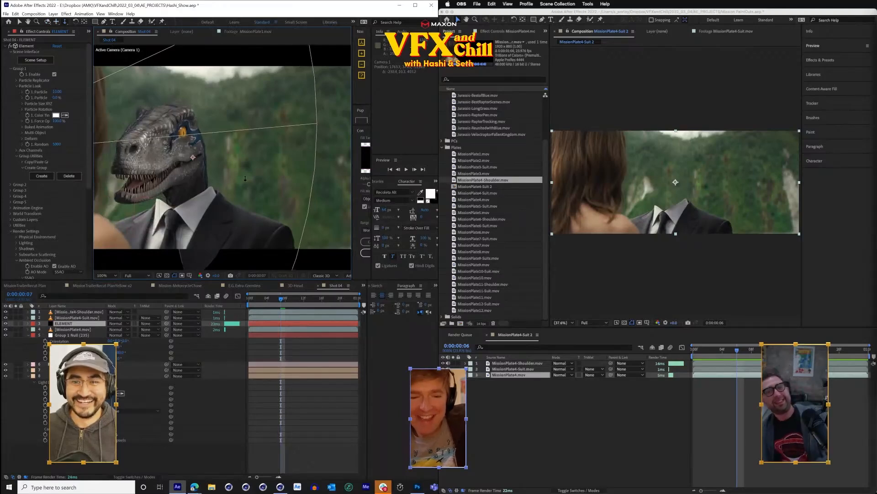
pyautogui.scroll(-1, 240, 192)
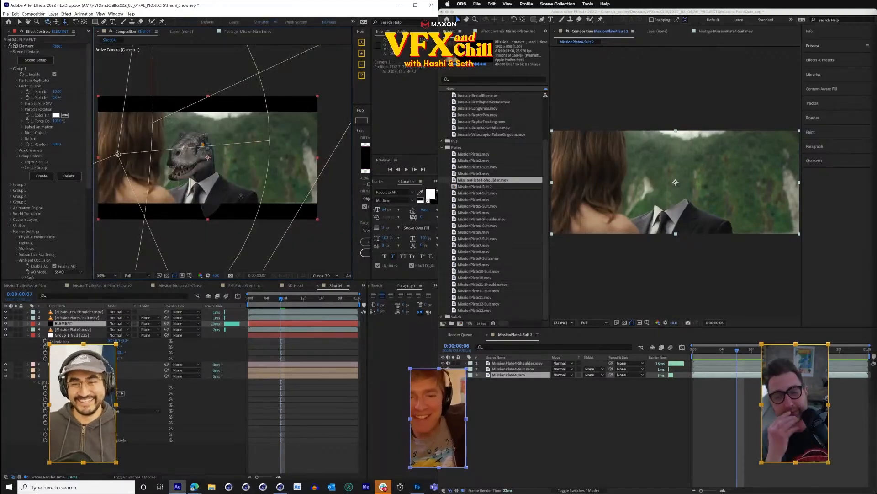
pyautogui.moveTo(241, 196); pyautogui.dragTo(224, 174)
pyautogui.press('c')
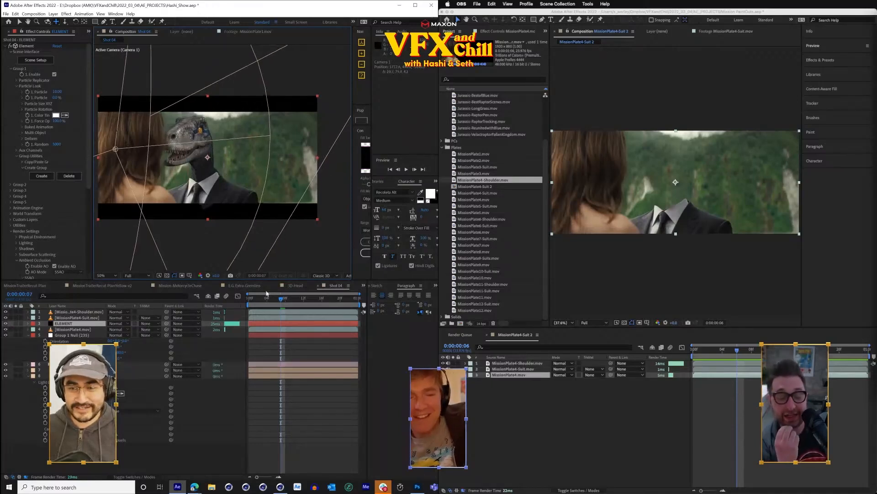
# - Play Shot 04 from the first frame to check the raptor's motion against the plate
pyautogui.press('Home')
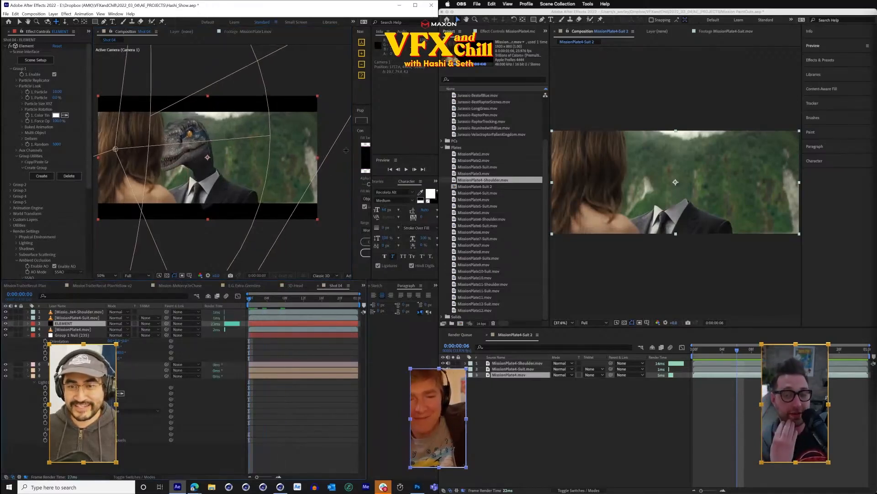
pyautogui.click(400, 170)
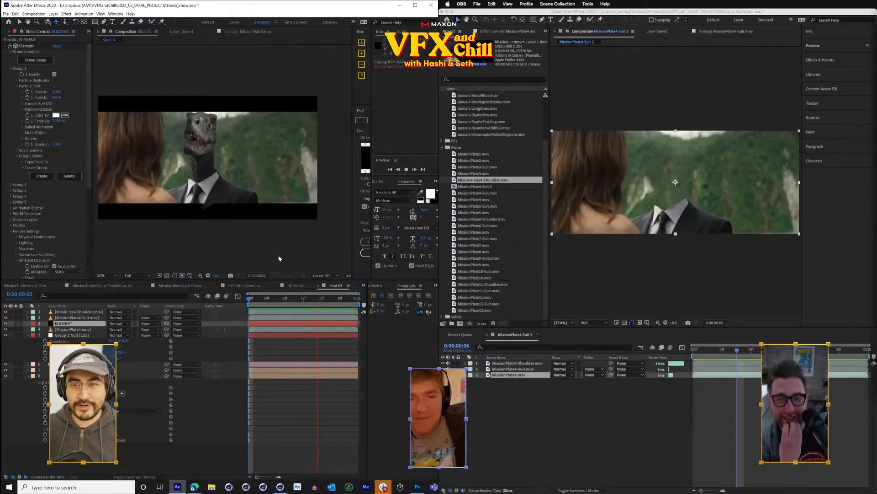
pyautogui.press('space')
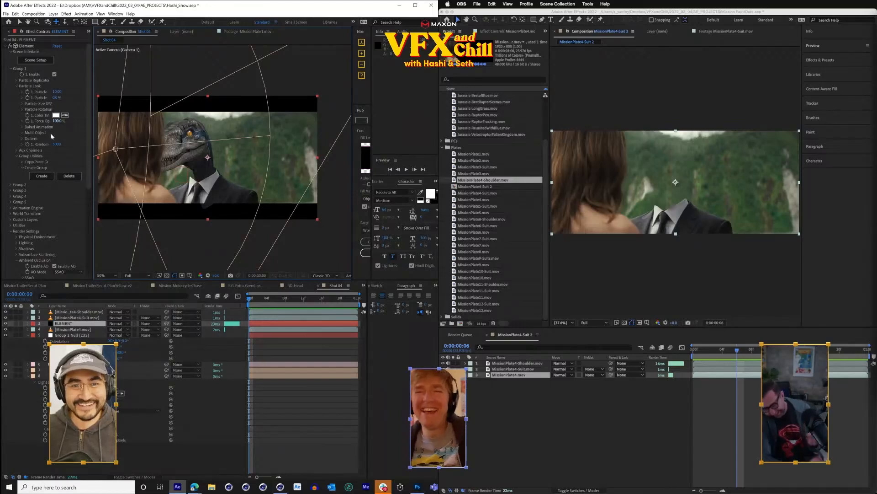
# - Offset the start frame of Group 1's baked animation and re-orbit the camera to realign the raptor head with the collar
pyautogui.click(23, 127)
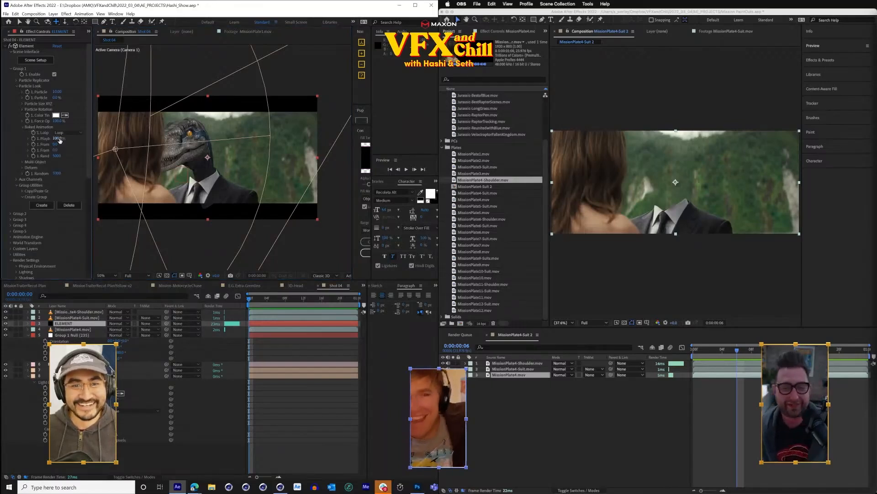
pyautogui.moveTo(55, 144); pyautogui.dragTo(193, 149)
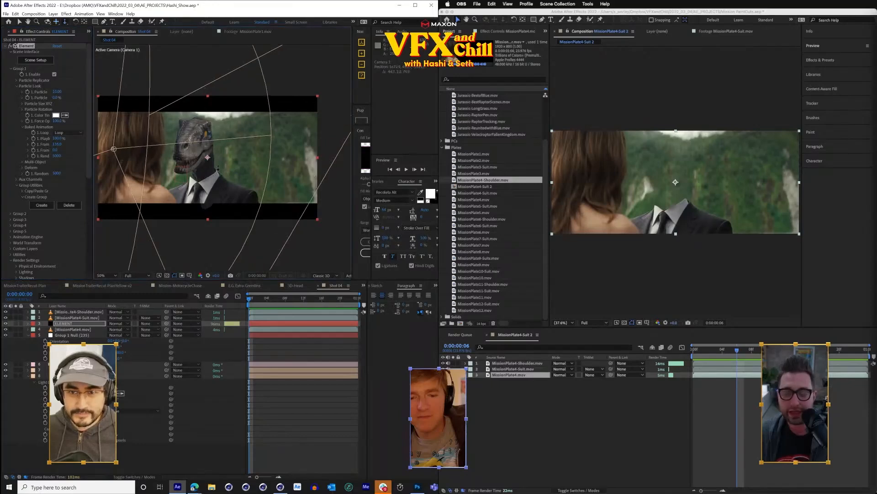
pyautogui.press('1')
pyautogui.moveTo(217, 176); pyautogui.dragTo(271, 166)
pyautogui.press('2')
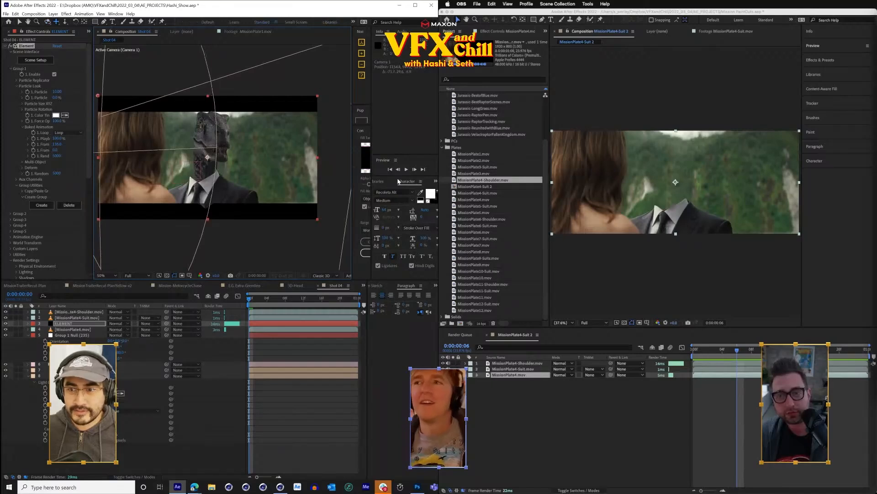
# - Preview Shot 04 with the offset baked animation and reselect the ELEMENT layer
pyautogui.click(407, 169)
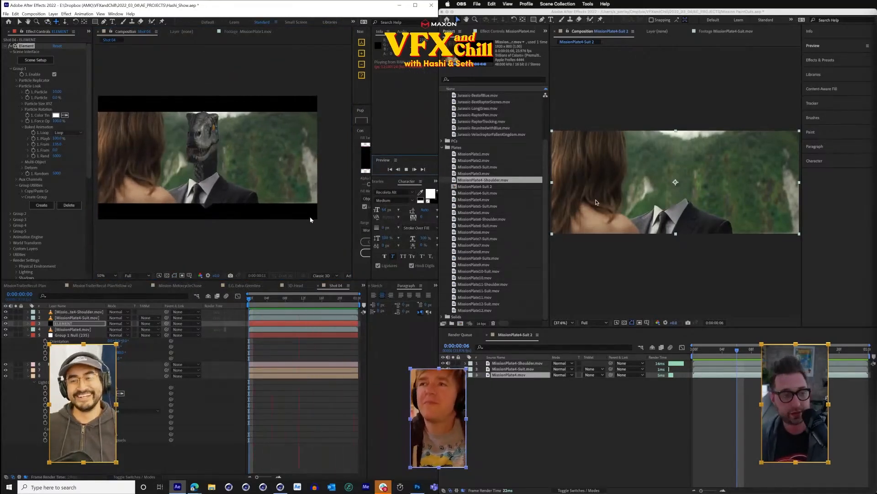
pyautogui.scroll(3, 495, 150)
pyautogui.press('space')
pyautogui.scroll(1, 496, 150)
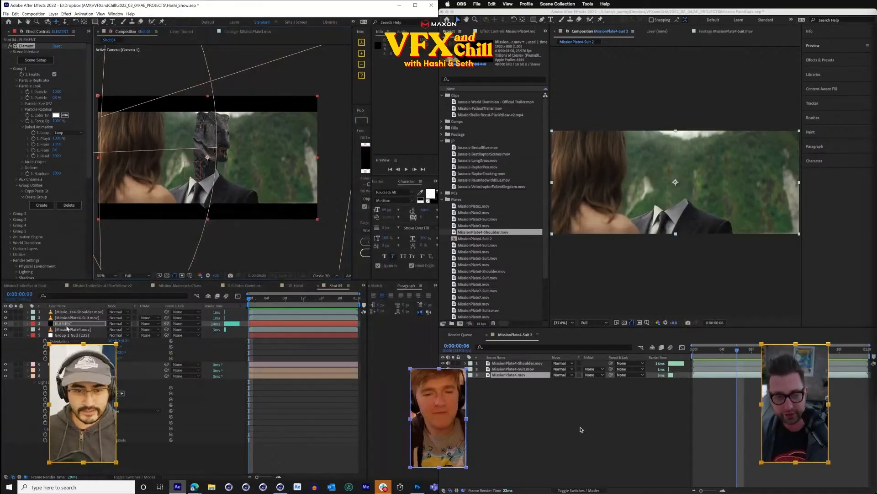
pyautogui.click(67, 323)
pyautogui.scroll(-3, 470, 273)
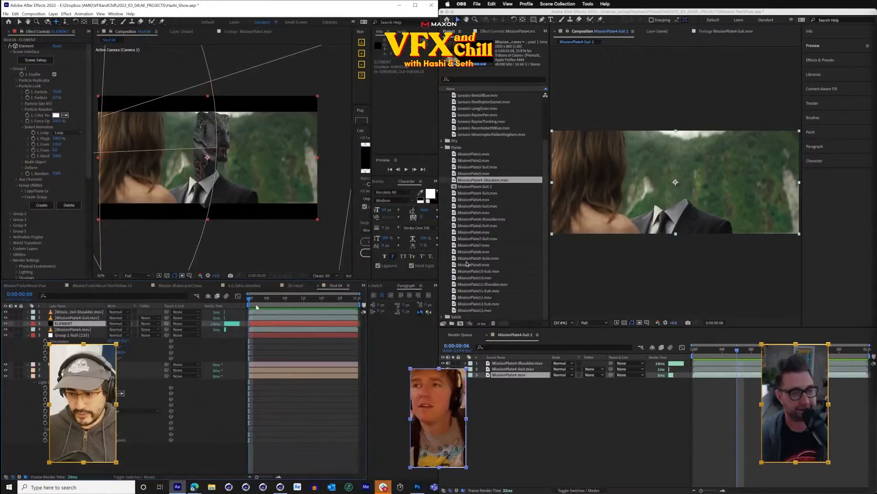
pyautogui.scroll(3, 466, 264)
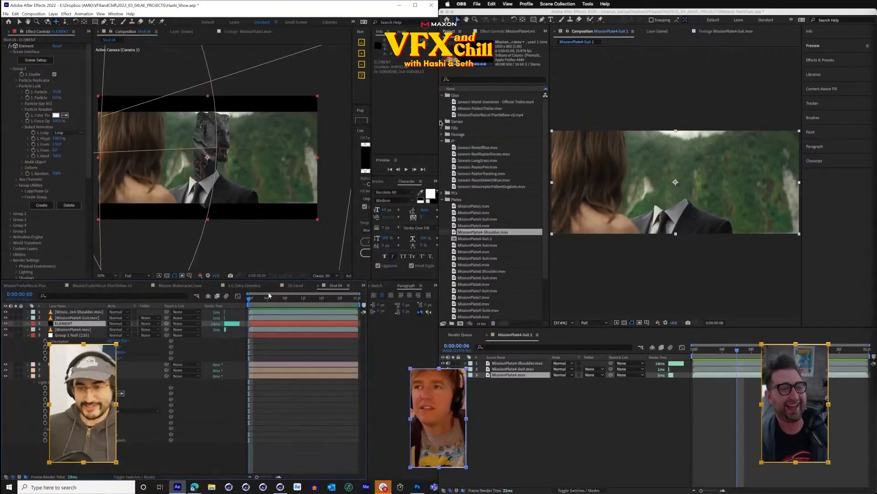
# - Expand the Comps folder and browse the Jurassic Impossible Fallout Kingdom linked comps for a shot
pyautogui.click(441, 121)
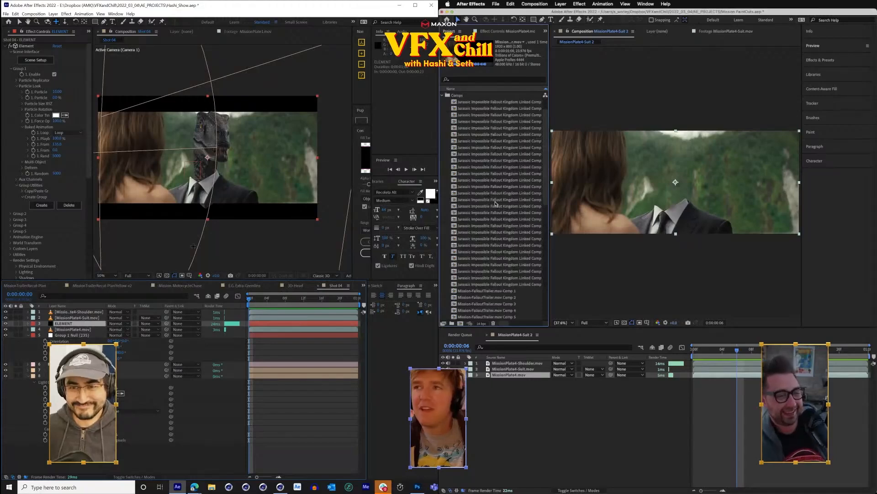
pyautogui.scroll(2, 468, 236)
pyautogui.click(468, 232)
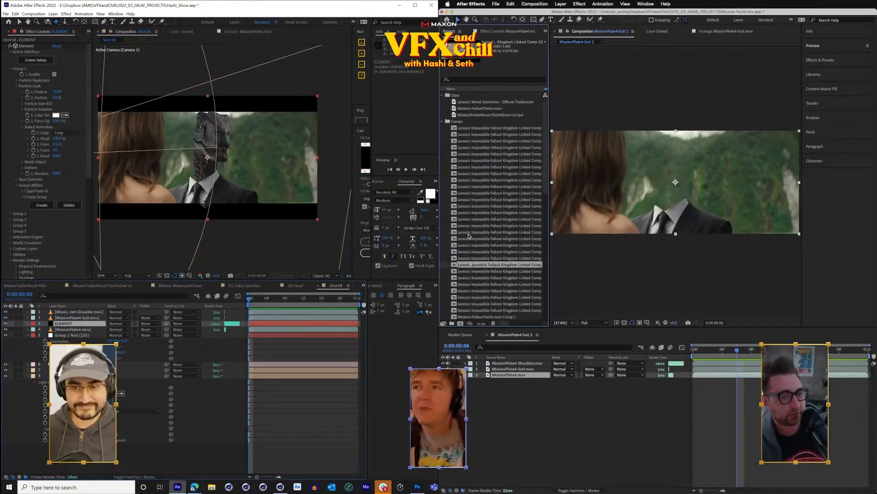
pyautogui.scroll(1, 221, 169)
pyautogui.click(465, 226)
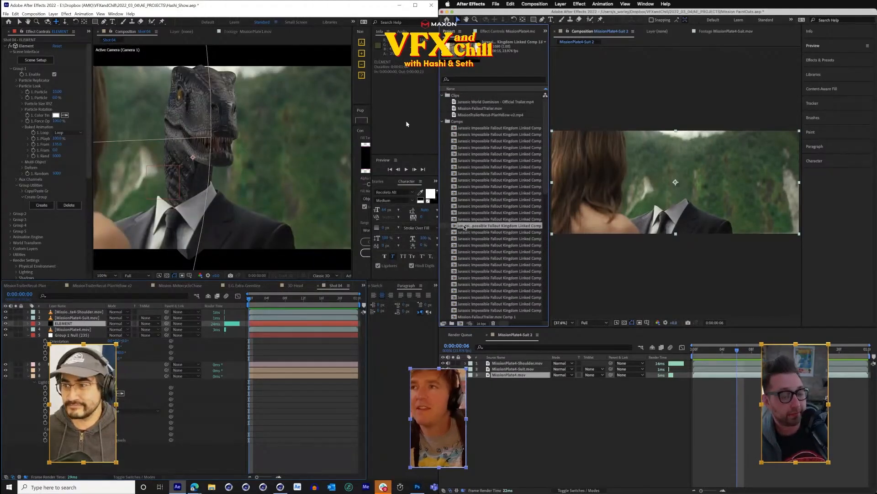
pyautogui.click(465, 252)
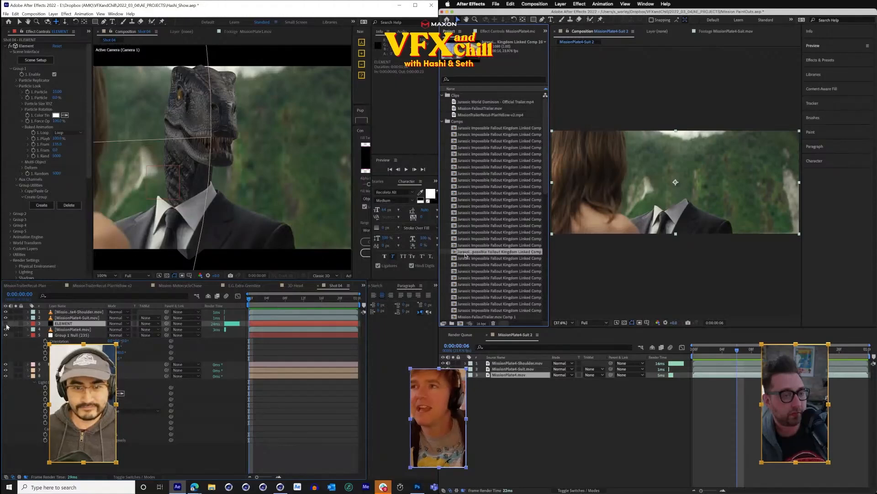
# - Toggle the ELEMENT layer's visibility in Shot 04 to compare the plate with and without the raptor head
pyautogui.click(5, 323)
pyautogui.click(466, 265)
pyautogui.click(5, 323)
pyautogui.click(5, 324)
pyautogui.click(465, 271)
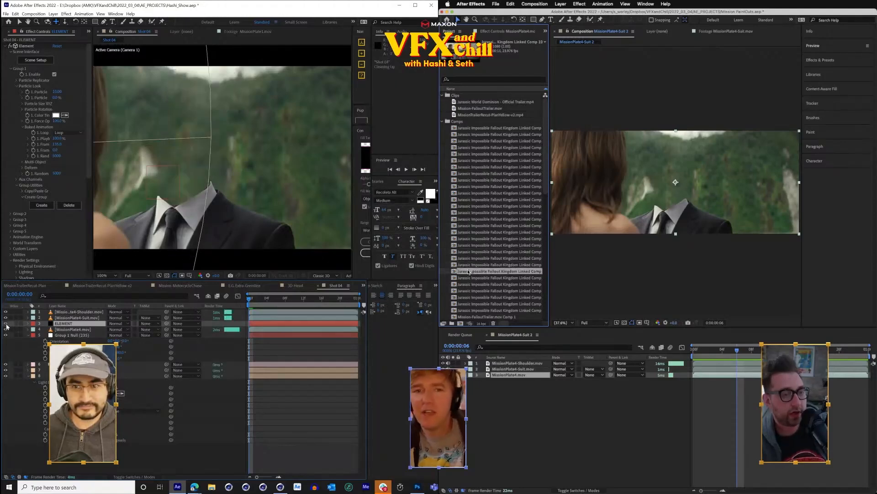
pyautogui.click(5, 323)
# - Open Jurassic Impossible Fallout Kingdom Linked Comp 23 and play its street shot
pyautogui.click(468, 277)
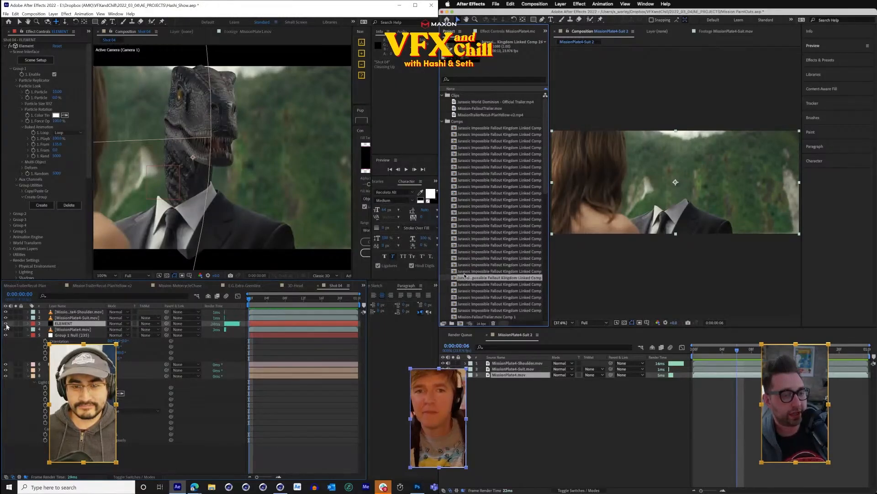
pyautogui.click(465, 272)
pyautogui.doubleClick(454, 271)
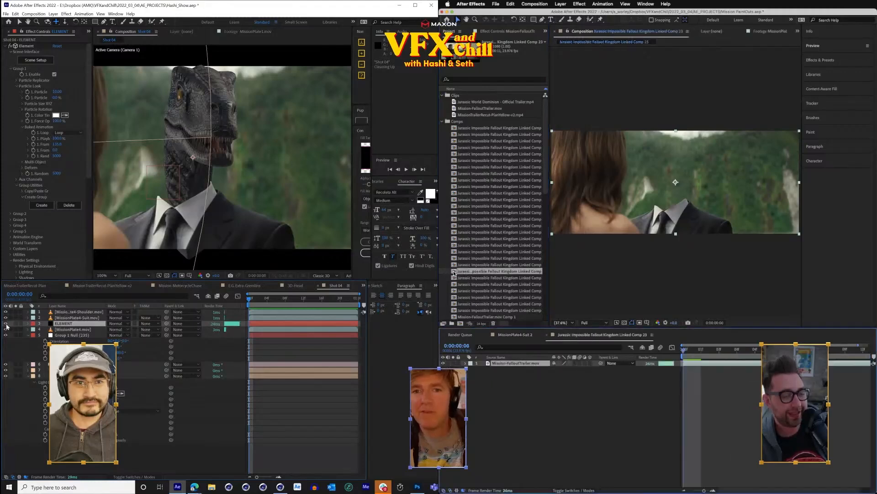
pyautogui.press('space')
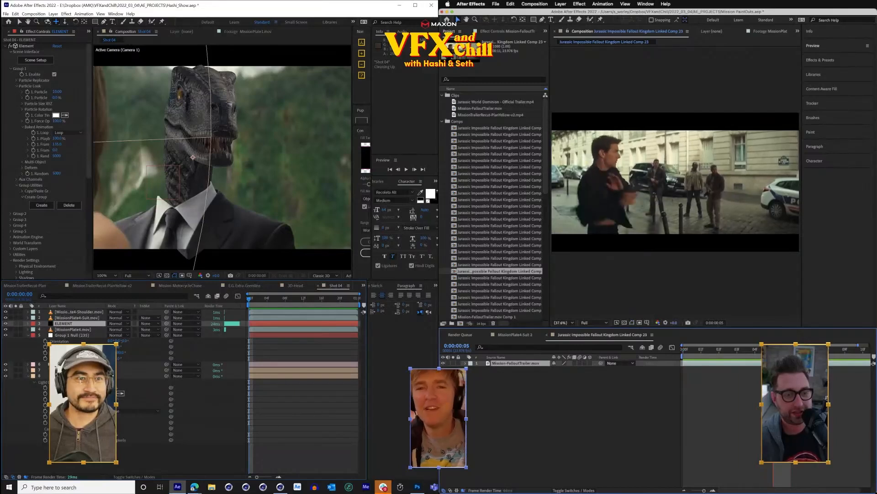
pyautogui.click(724, 183)
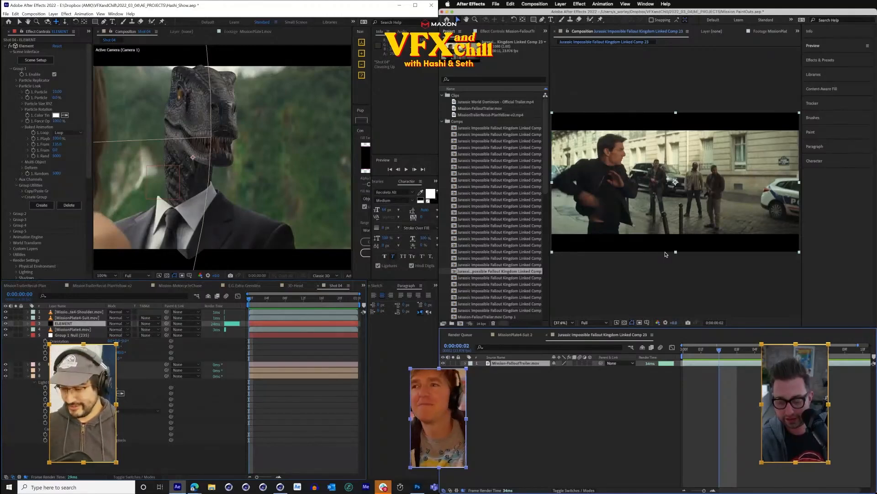
pyautogui.moveTo(847, 478)
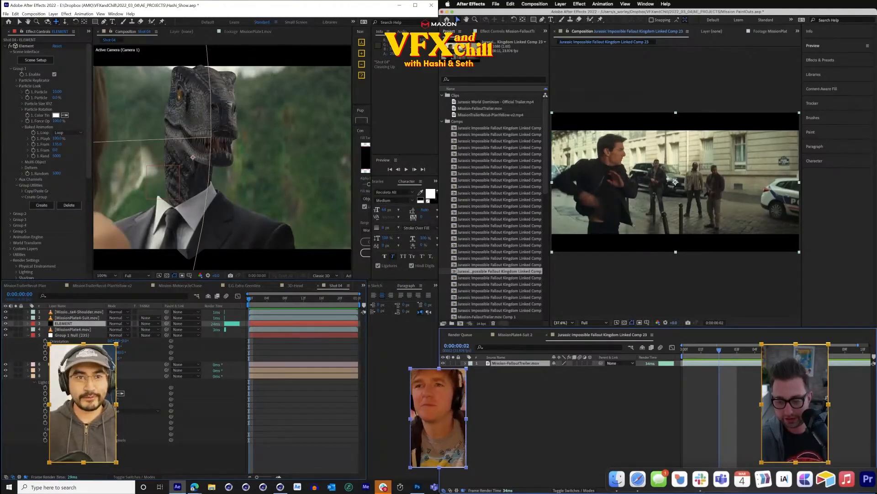
pyautogui.click(875, 479)
pyautogui.moveTo(690, 124); pyautogui.dragTo(876, 125)
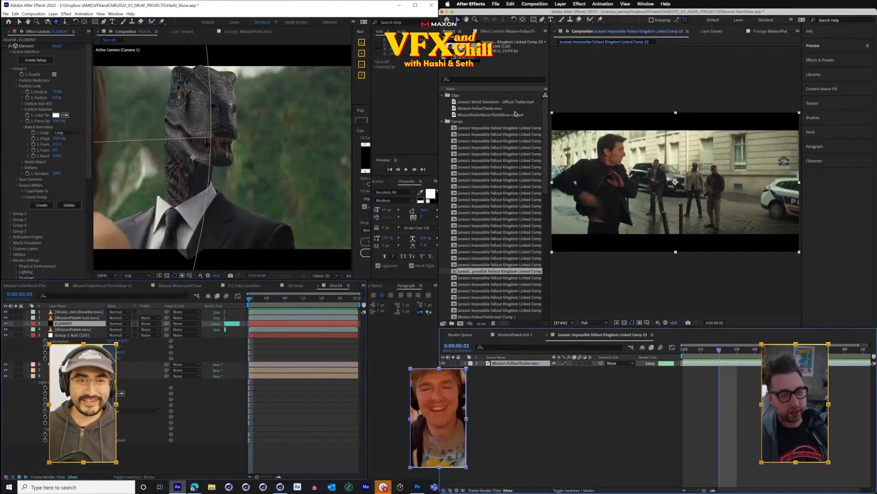
# - Set the height of Linked Comp 23 to 800 px in its composition settings
pyautogui.press('super+k')
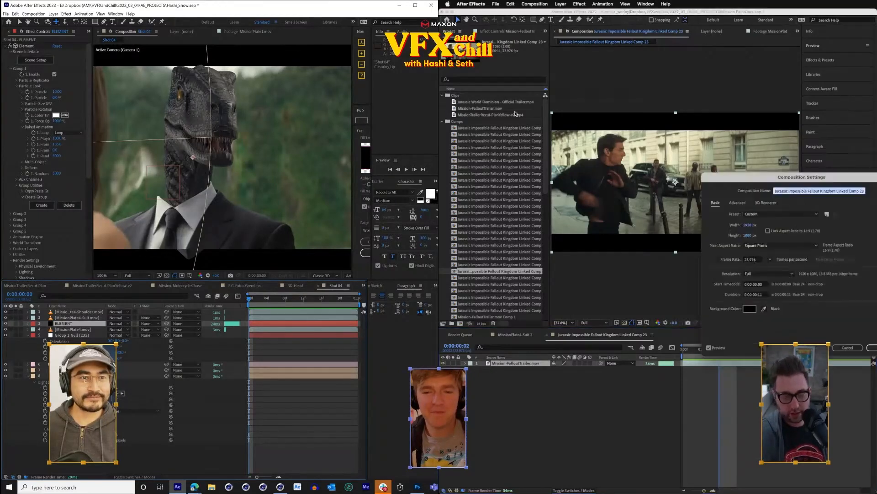
pyautogui.click(745, 236)
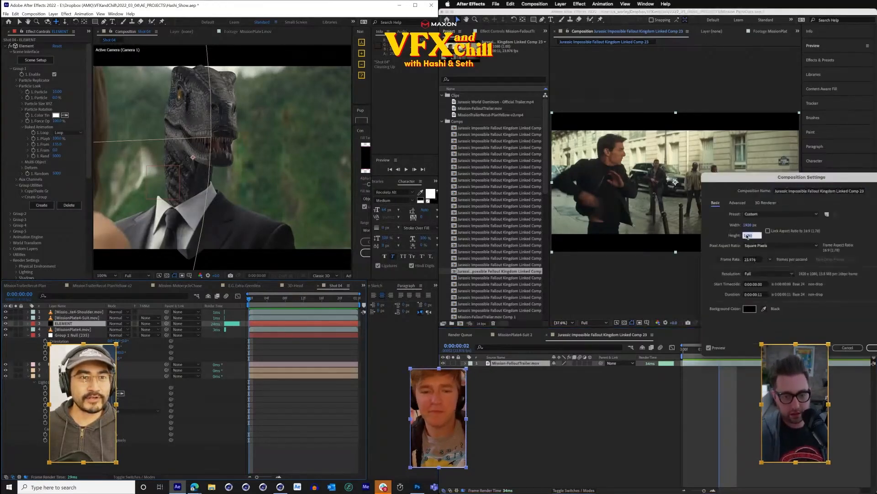
pyautogui.write('800')
pyautogui.press('Return')
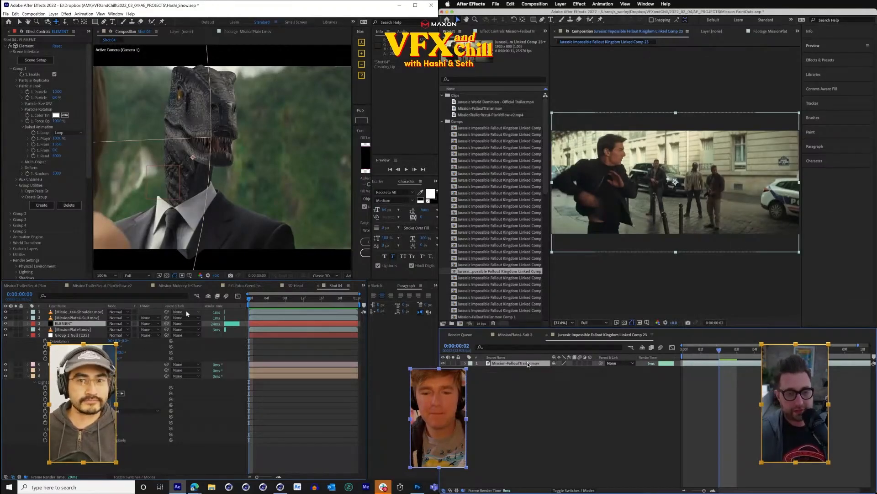
# - Select Group 1 Null in Shot 04 and pre-compose the Mission-FalloutTrailer.mov layer of Linked Comp 23 with all attributes moved
pyautogui.moveTo(259, 301); pyautogui.dragTo(224, 331)
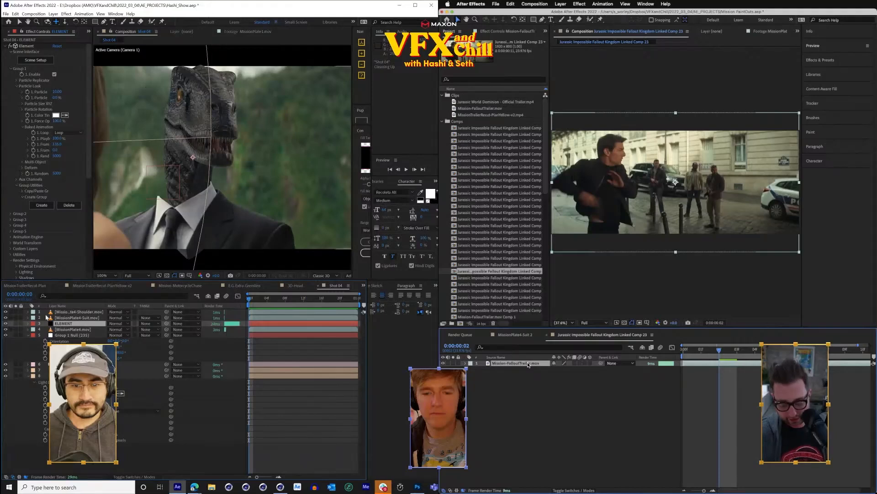
pyautogui.click(73, 335)
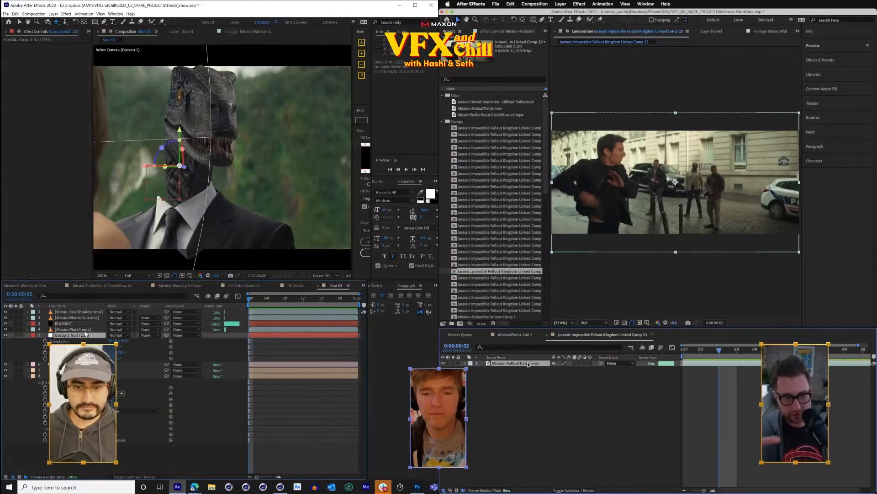
pyautogui.press('super+shift+c')
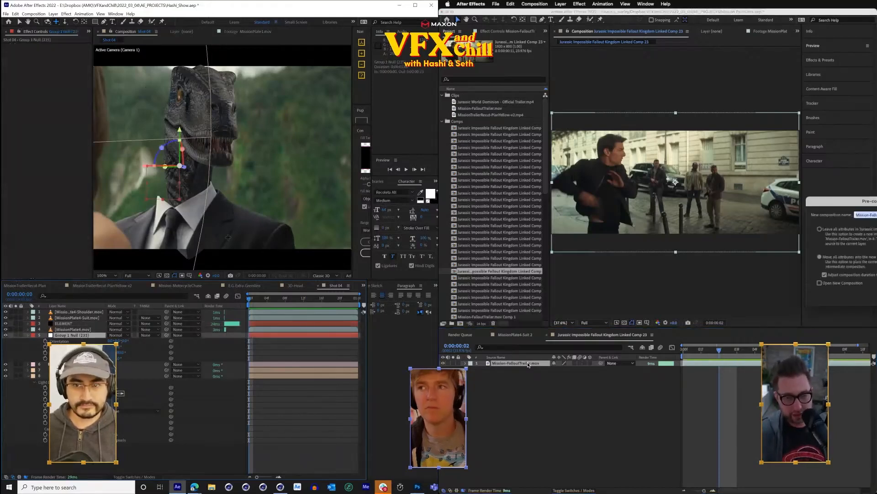
pyautogui.press('Return')
# - Reveal the scale of Group 1 Null in Shot 04 and select Spot Light 2
pyautogui.press('s')
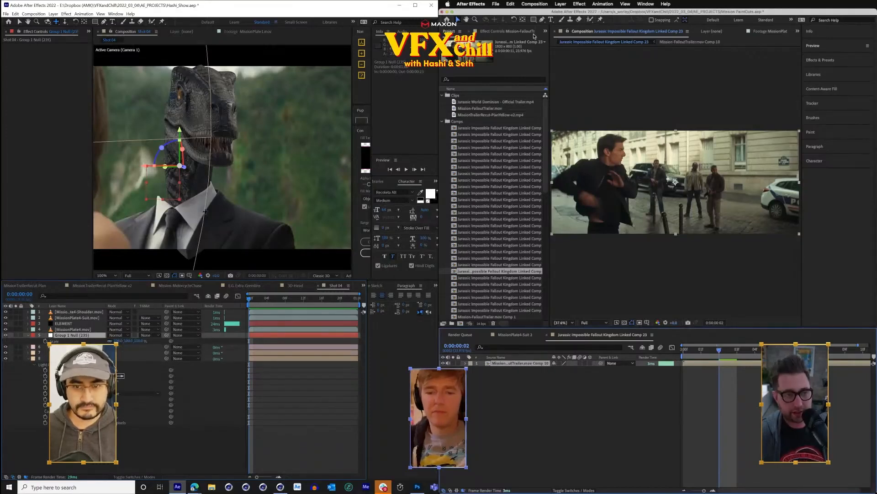
pyautogui.scroll(-2, 229, 223)
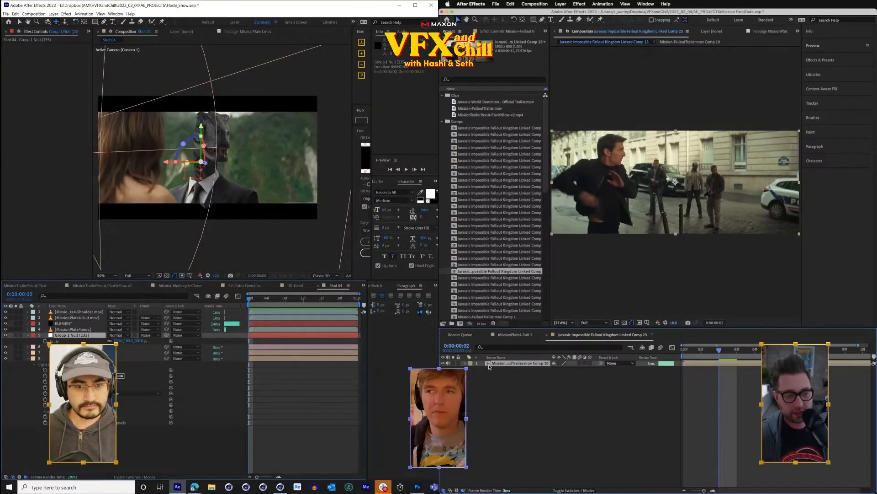
pyautogui.click(80, 352)
pyautogui.click(80, 358)
pyautogui.click(80, 353)
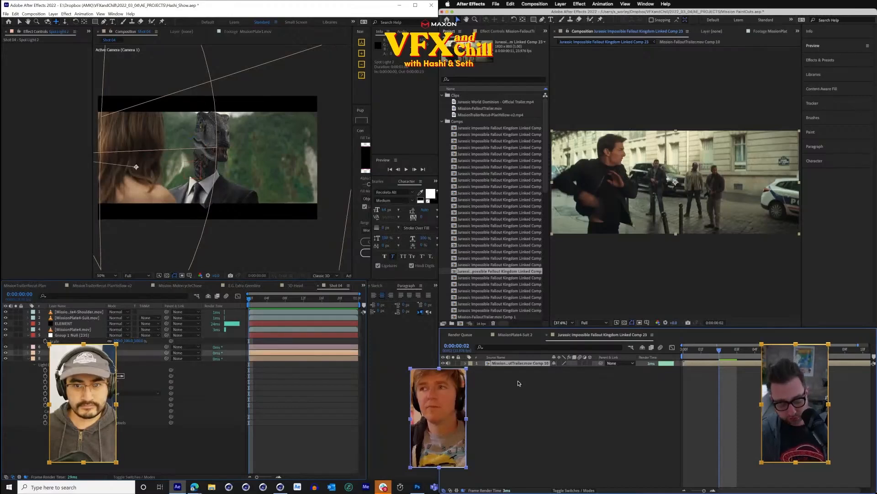
# - Duplicate the pre-composed trailer layer in Linked Comp 23 and rename the lower copy Plate
pyautogui.press('super+d')
pyautogui.scroll(-2, 282, 183)
pyautogui.press('Return')
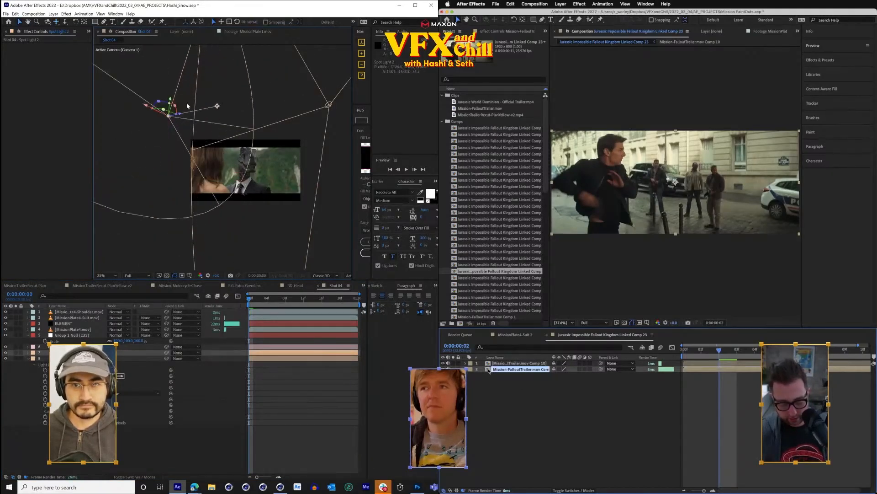
pyautogui.write('Plate')
pyautogui.press('Return')
# - Rename the upper trailer layer Suit and reposition Spot Light 2 in Shot 04 to relight the raptor head
pyautogui.click(489, 363)
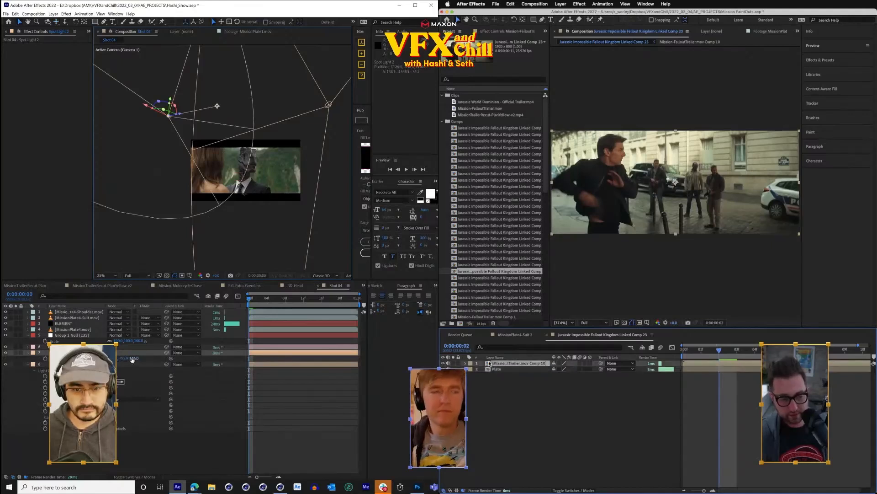
pyautogui.press('Return')
pyautogui.hotkey('shift', 'a')
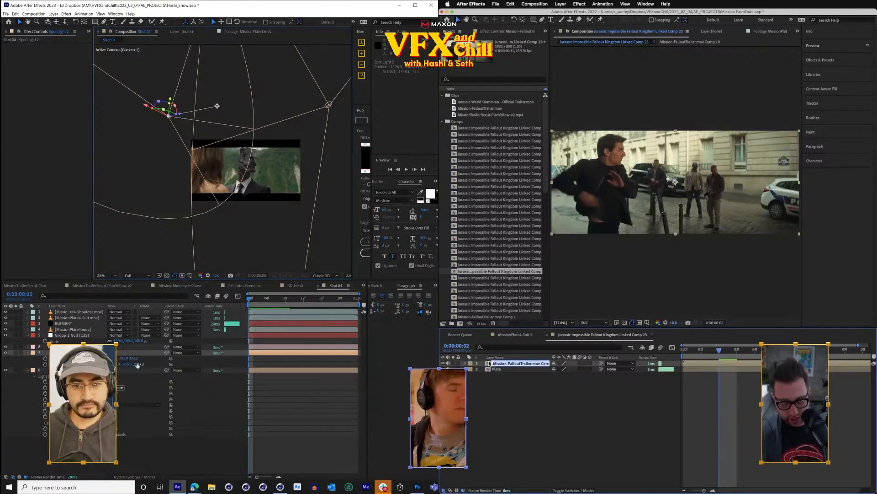
pyautogui.moveTo(130, 364); pyautogui.dragTo(102, 364)
pyautogui.write('Suit')
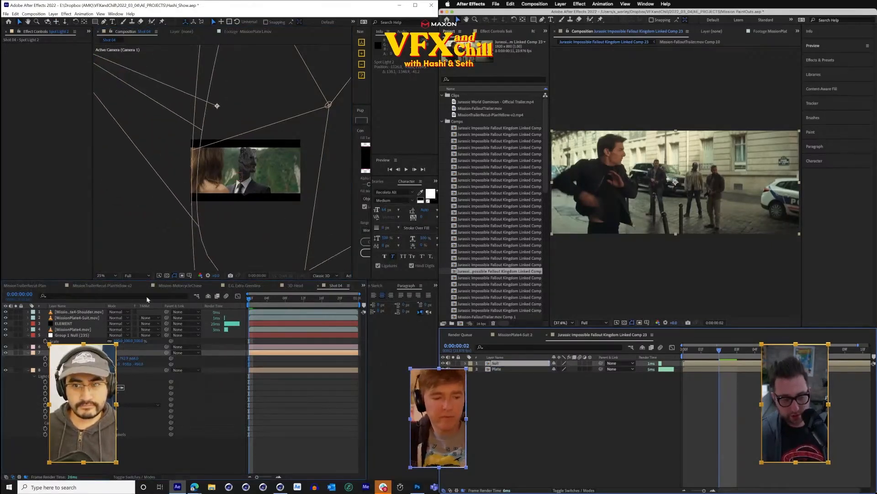
pyautogui.press('Return')
pyautogui.moveTo(217, 106); pyautogui.dragTo(177, 159)
# - Duplicate the Plate layer and rename the copy Mask
pyautogui.click(488, 369)
pyautogui.press('super+d')
pyautogui.press('Return')
pyautogui.scroll(4, 196, 139)
pyautogui.write('Mask')
pyautogui.press('Return')
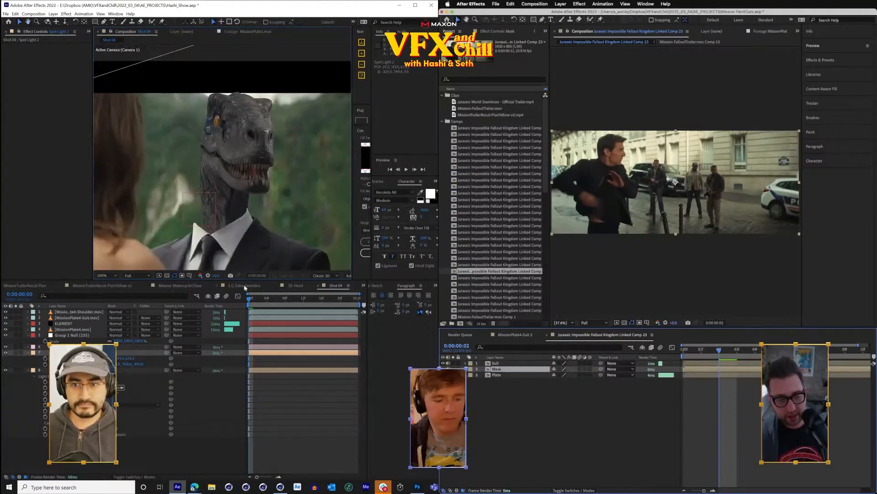
# - Activate the Roto Brush and open the Suit layer at its first frame, with Shot 04 moved to frame 9
pyautogui.click(496, 363)
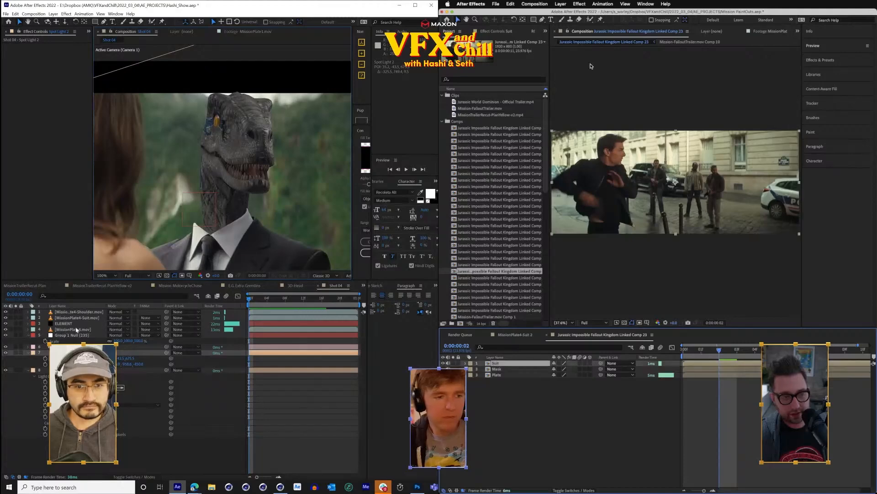
pyautogui.click(73, 329)
pyautogui.click(590, 21)
pyautogui.moveTo(249, 299)
pyautogui.mouseDown()
pyautogui.moveTo(335, 308)
pyautogui.moveTo(283, 310)
pyautogui.moveTo(291, 308)
pyautogui.mouseUp()
pyautogui.click(684, 349)
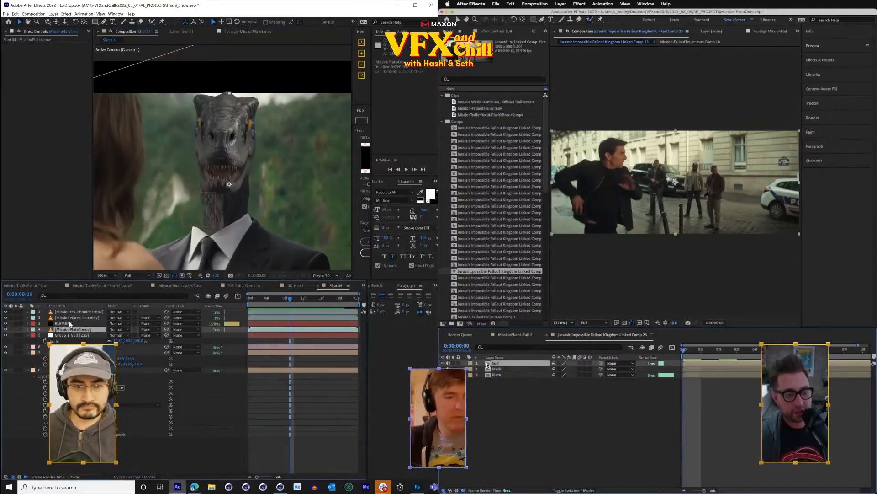
pyautogui.doubleClick(496, 363)
# - Select Spot Light 1 in Shot 04 and roto the man's dark clothing, excluding his head, on the Suit layer's first frame
pyautogui.click(69, 323)
pyautogui.click(73, 352)
pyautogui.click(73, 370)
pyautogui.moveTo(574, 190)
pyautogui.mouseDown()
pyautogui.moveTo(566, 161)
pyautogui.moveTo(601, 163)
pyautogui.moveTo(599, 188)
pyautogui.mouseUp()
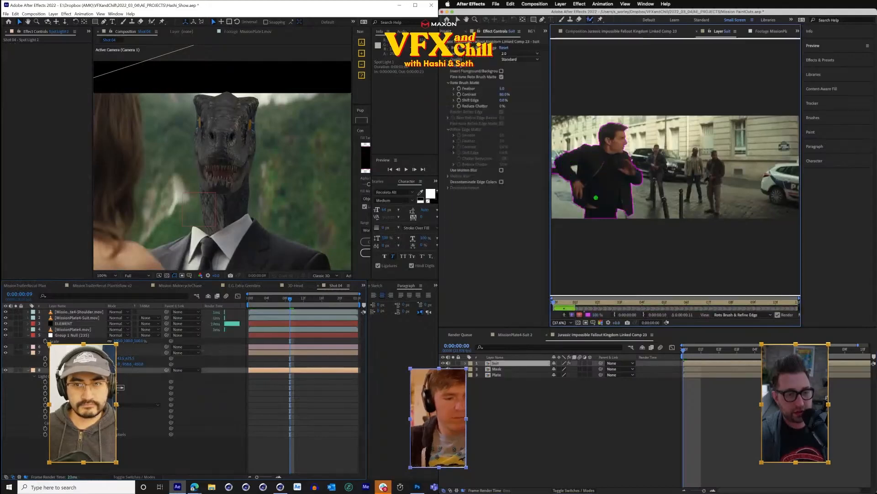
pyautogui.moveTo(611, 144); pyautogui.dragTo(612, 106)
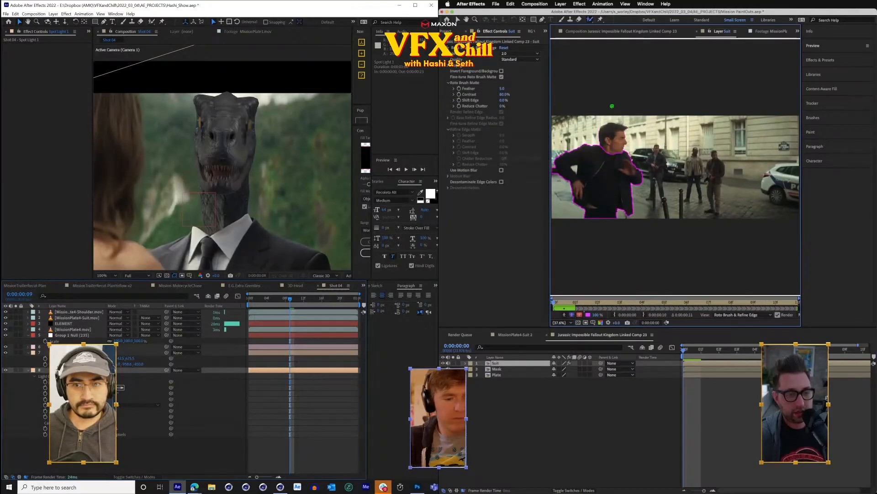
pyautogui.scroll(-1, 256, 234)
pyautogui.moveTo(576, 166); pyautogui.dragTo(574, 171)
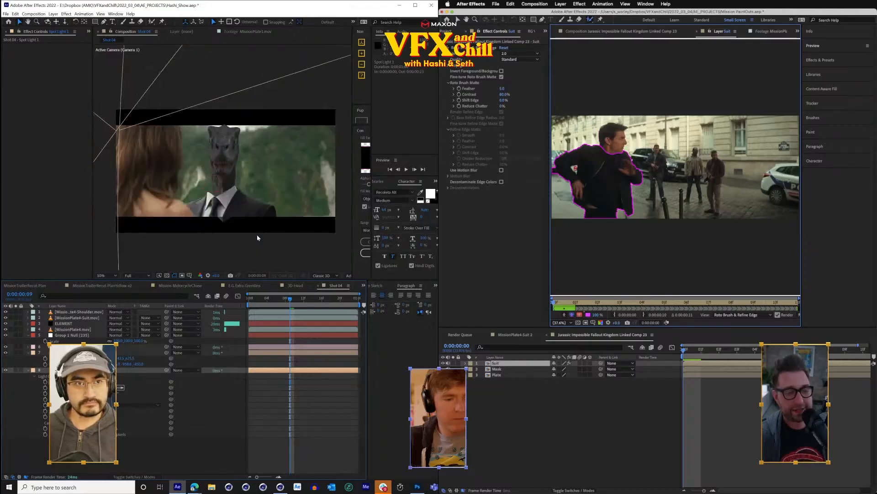
# - Move Spot Light 1 around above the plate in Shot 04 and propagate the Suit roto matte through the shot
pyautogui.scroll(-1, 262, 178)
pyautogui.moveTo(263, 177); pyautogui.dragTo(239, 204)
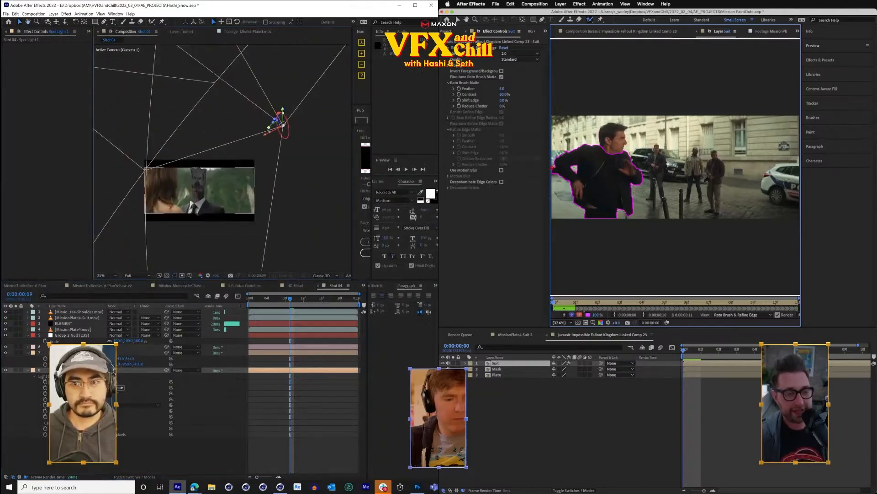
pyautogui.moveTo(235, 115); pyautogui.dragTo(222, 178)
pyautogui.moveTo(160, 104); pyautogui.dragTo(258, 226)
pyautogui.press('space')
pyautogui.moveTo(268, 170); pyautogui.dragTo(263, 122)
# - Scrub through the propagated Suit matte to frame 6 while adjusting the placement of Spot Light 1 in Shot 04
pyautogui.moveTo(809, 350); pyautogui.dragTo(832, 357)
pyautogui.moveTo(251, 151); pyautogui.dragTo(211, 177)
pyautogui.moveTo(833, 356); pyautogui.dragTo(812, 354)
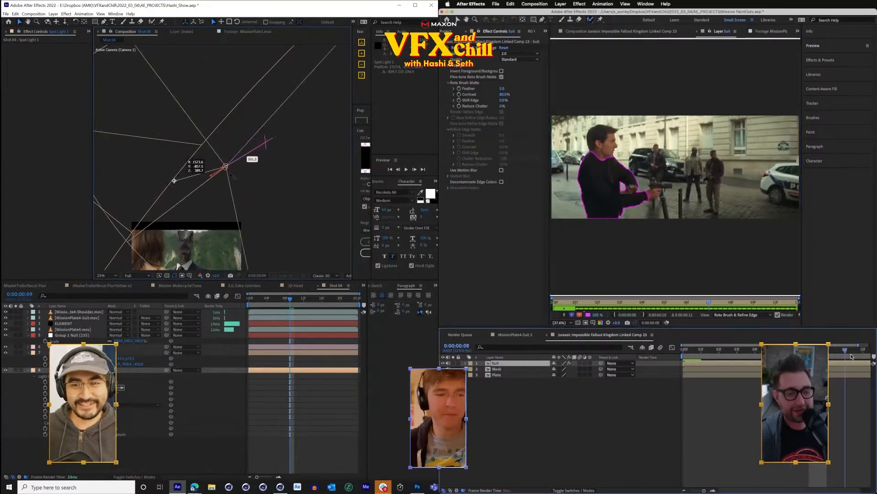
pyautogui.moveTo(211, 177); pyautogui.dragTo(246, 153)
pyautogui.moveTo(811, 354); pyautogui.dragTo(779, 351)
pyautogui.moveTo(246, 153); pyautogui.dragTo(237, 159)
pyautogui.moveTo(779, 351); pyautogui.dragTo(751, 347)
pyautogui.moveTo(237, 159); pyautogui.dragTo(237, 160)
pyautogui.moveTo(751, 347); pyautogui.dragTo(755, 345)
pyautogui.press('pagedown')
# - Add the man's outstretched forearm to the Suit matte at frame 6 and finish placing Spot Light 1 in Shot 04
pyautogui.moveTo(253, 150); pyautogui.dragTo(305, 183)
pyautogui.moveTo(661, 178); pyautogui.dragTo(651, 183)
pyautogui.moveTo(305, 183); pyautogui.dragTo(260, 155)
pyautogui.moveTo(651, 183); pyautogui.dragTo(631, 192)
pyautogui.moveTo(260, 154); pyautogui.dragTo(256, 152)
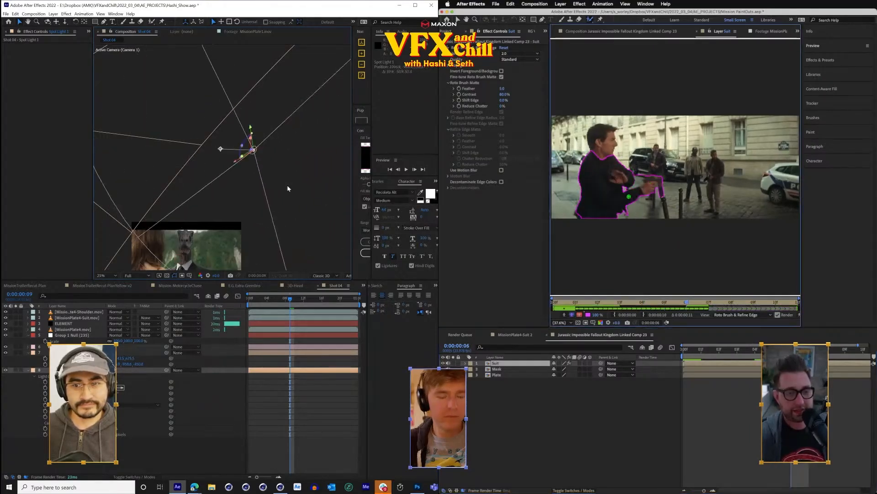
pyautogui.scroll(2, 230, 213)
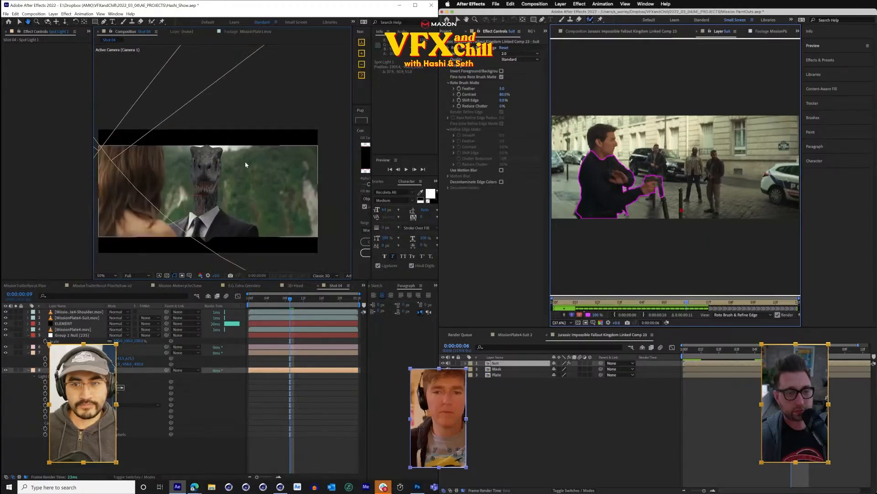
pyautogui.scroll(2, 245, 160)
pyautogui.moveTo(271, 141); pyautogui.dragTo(272, 124)
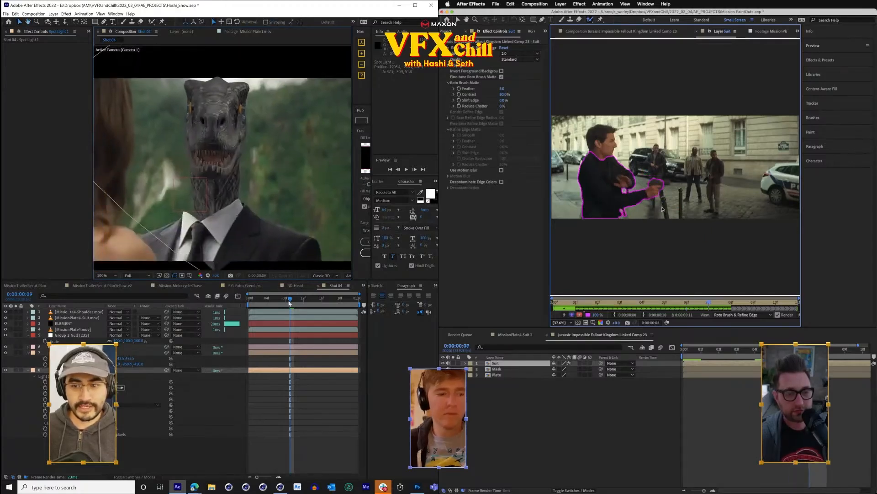
# - Shift the Shot 04 camera at frame 13 to lower the raptor head over the collar, and advance the Suit matte to frame 10
pyautogui.click(310, 301)
pyautogui.moveTo(328, 297); pyautogui.dragTo(309, 302)
pyautogui.press('pagedown')
pyautogui.press('pagedown')
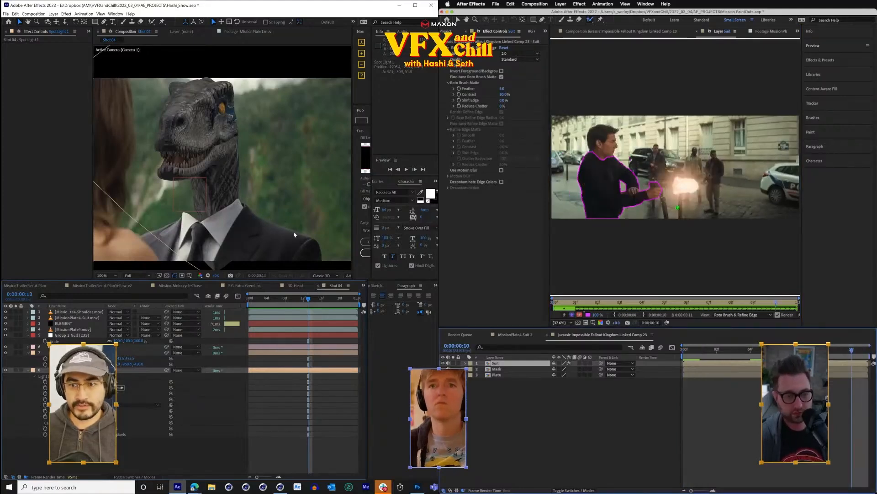
pyautogui.press('c')
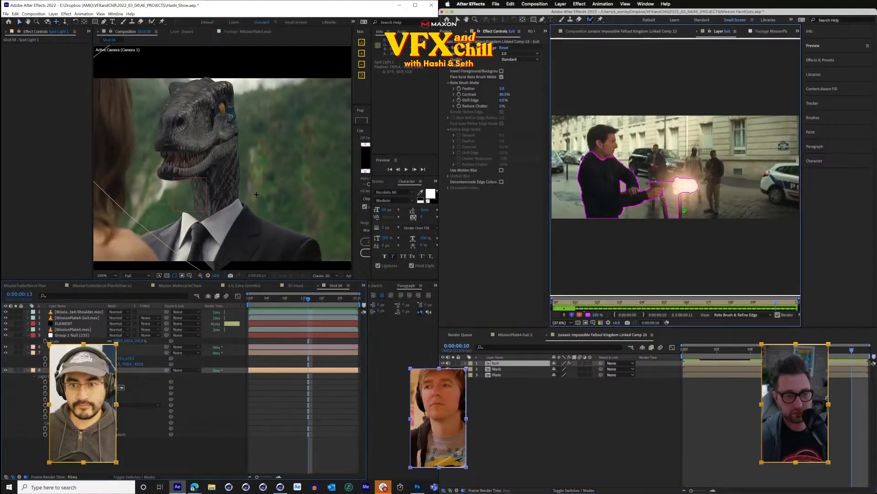
pyautogui.moveTo(256, 197)
pyautogui.mouseDown()
pyautogui.moveTo(246, 192)
pyautogui.moveTo(251, 198)
pyautogui.mouseUp()
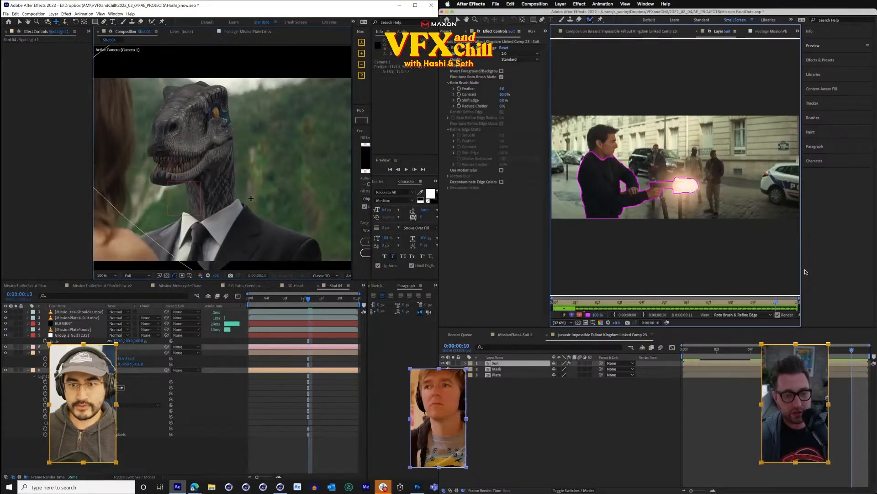
pyautogui.moveTo(309, 300); pyautogui.dragTo(377, 305)
pyautogui.press('Home')
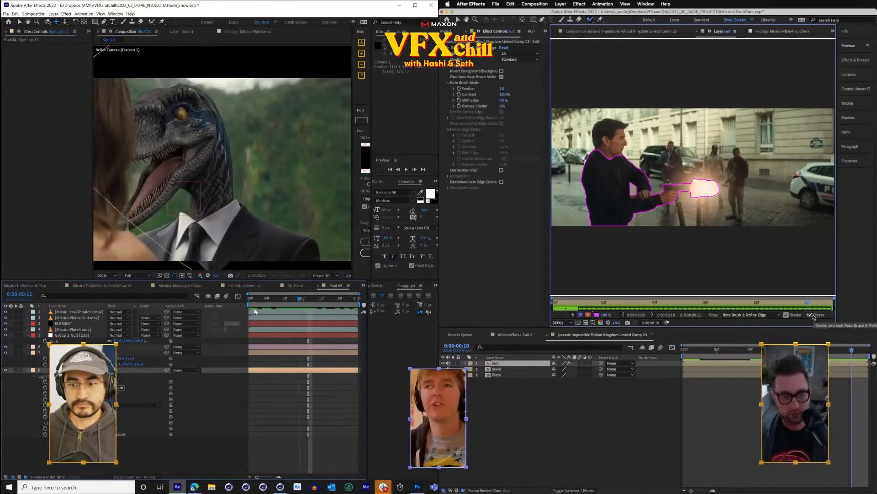
# - Change the frame offset of the raptor's baked animation on the ELEMENT layer, and freeze the Suit layer's Roto Brush matte
pyautogui.click(88, 318)
pyautogui.click(89, 323)
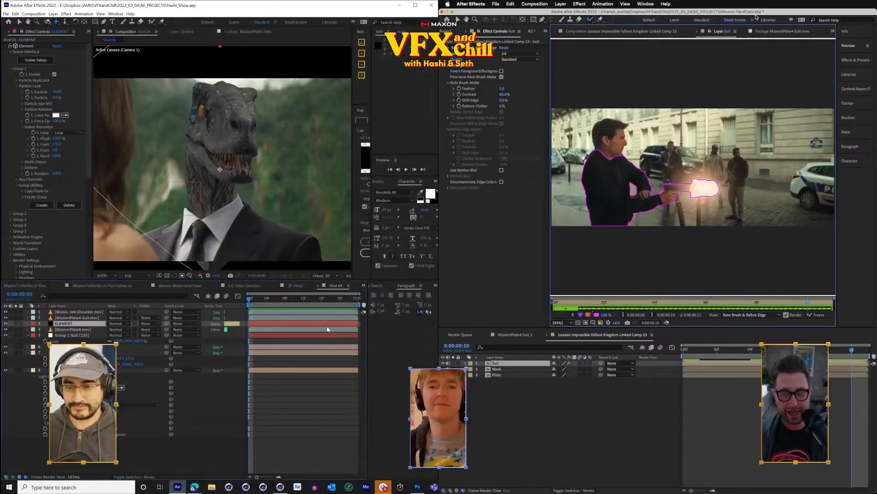
pyautogui.hotkey('ctrl', 'z')
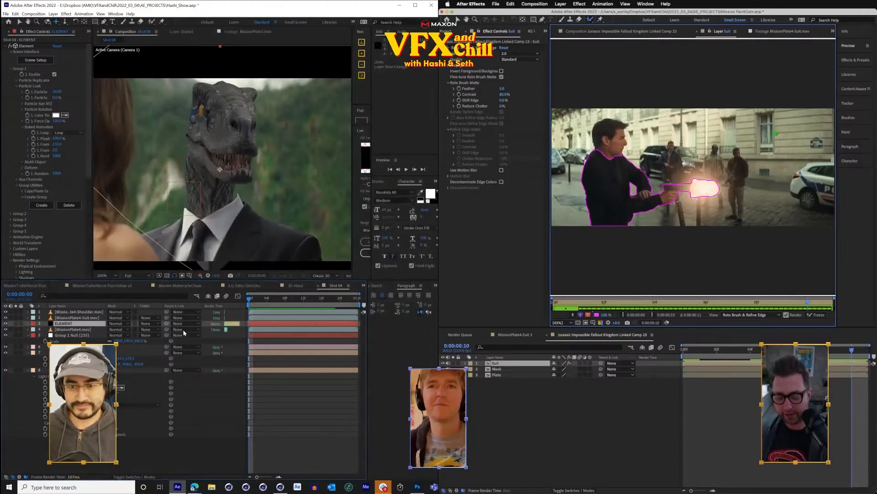
pyautogui.scroll(-2, 76, 169)
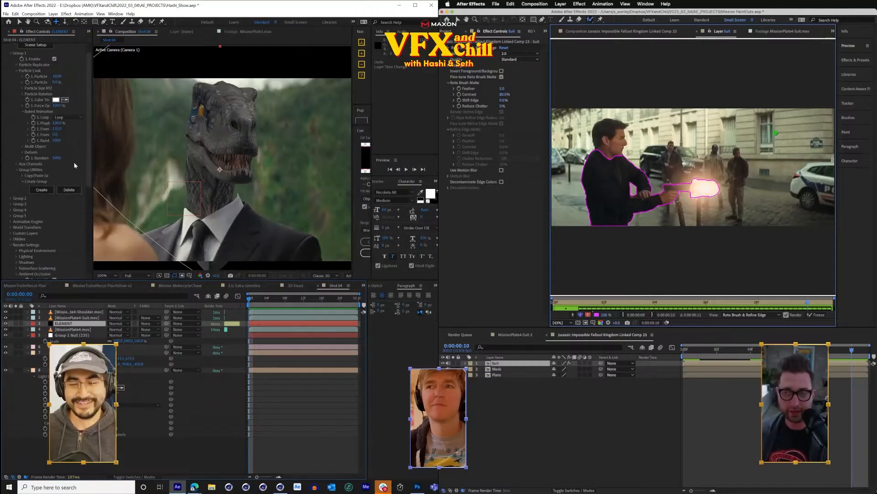
pyautogui.moveTo(56, 129); pyautogui.dragTo(35, 129)
pyautogui.click(813, 314)
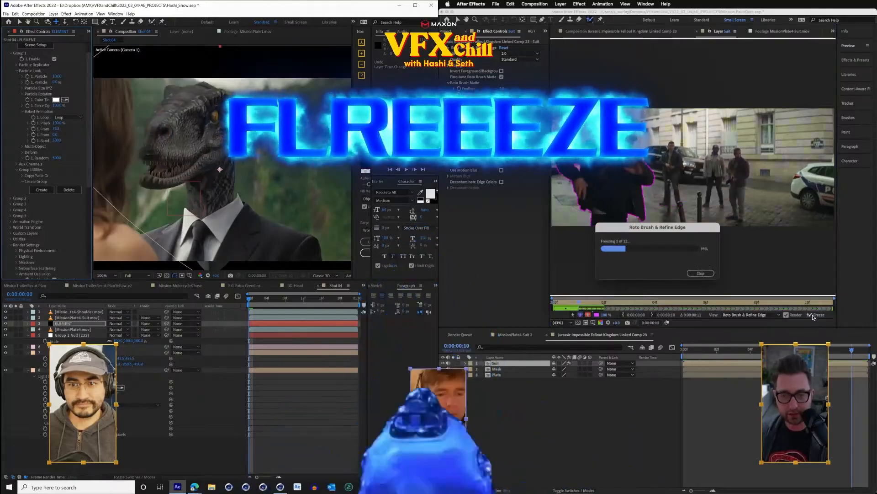
# - Play back the raptor animation in Shot 04 and preview the isolated Suit layer to check its frozen matte
pyautogui.click(407, 169)
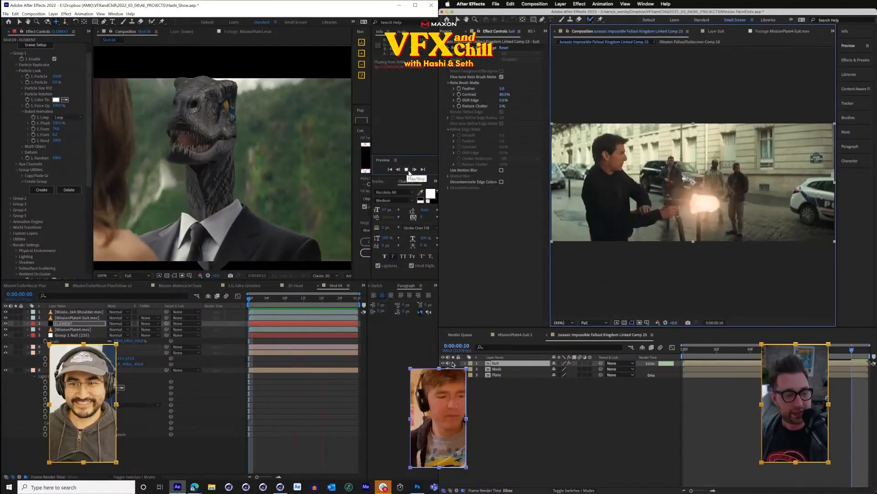
pyautogui.press('space')
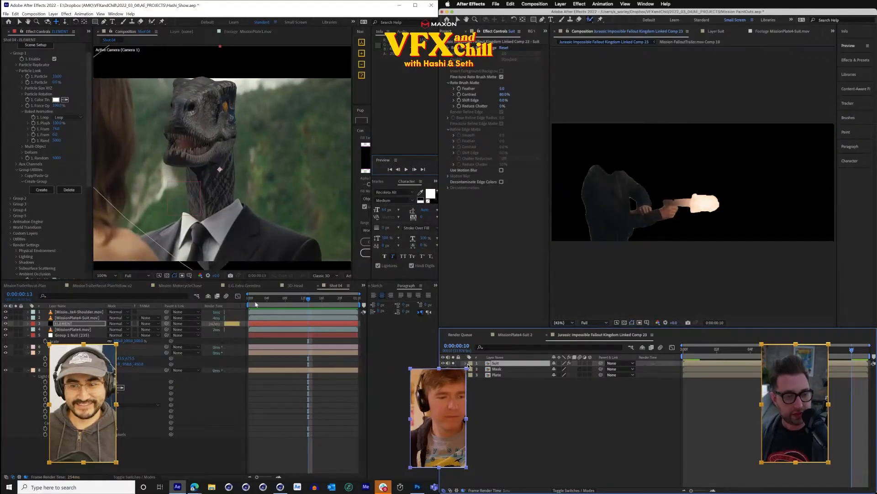
pyautogui.press('space')
pyautogui.moveTo(255, 301); pyautogui.dragTo(232, 303)
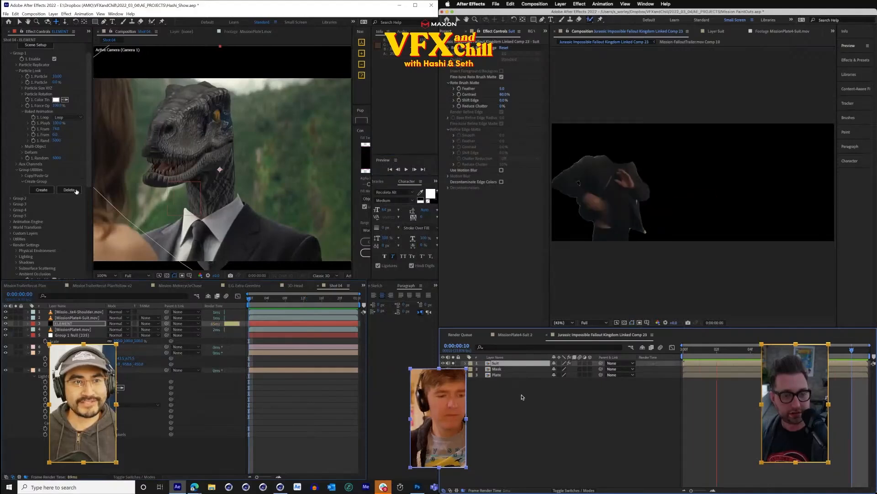
pyautogui.press('space')
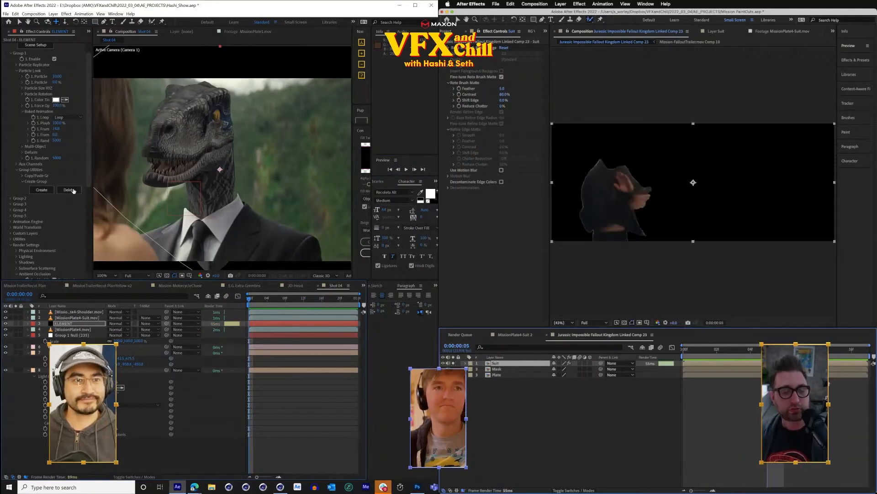
pyautogui.press('space')
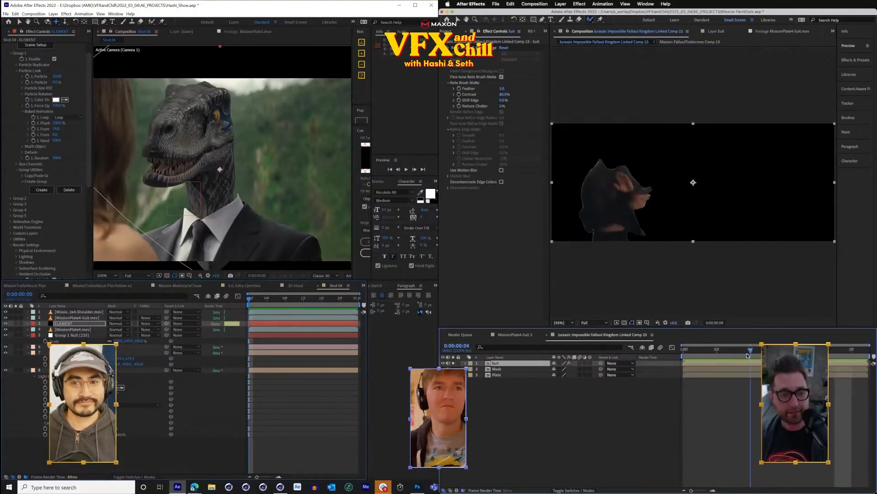
# - Add a black solid above all layers in Shot 04, and stop soloing the Suit layer in the street shot
pyautogui.click(53, 14)
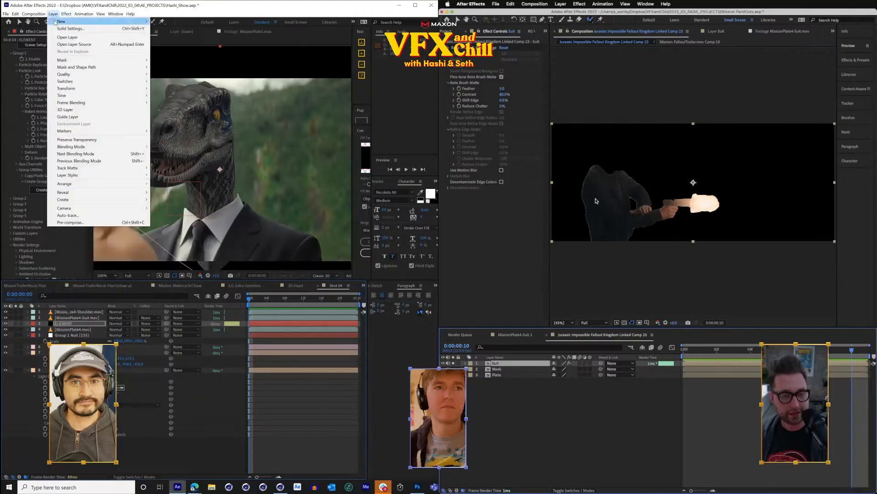
pyautogui.moveTo(64, 22)
pyautogui.click(181, 30)
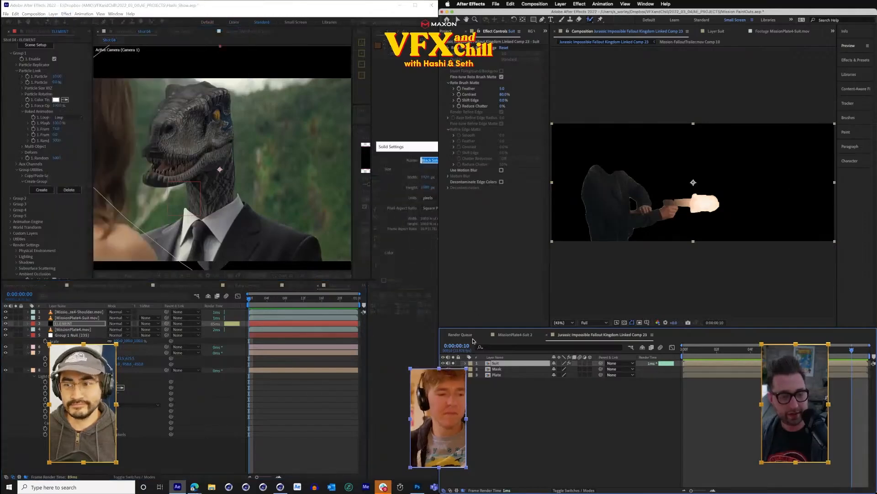
pyautogui.press('Return')
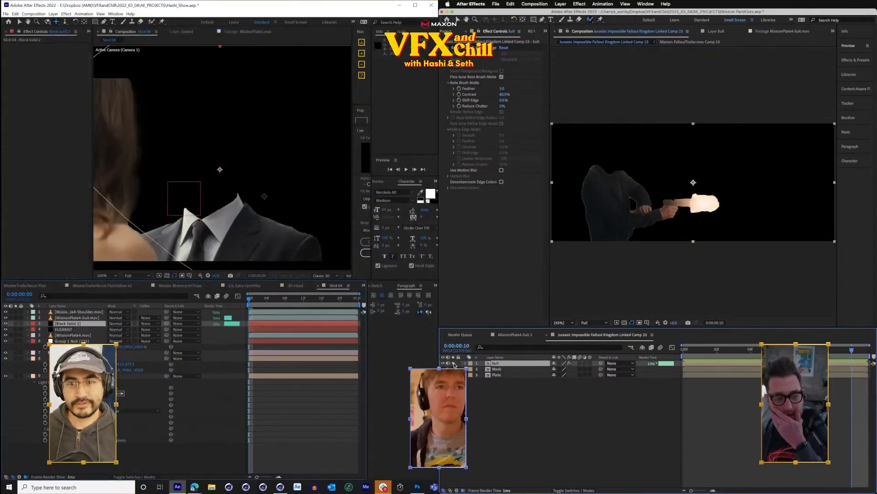
pyautogui.click(444, 364)
pyautogui.hotkey('ctrl', 'shift', ']')
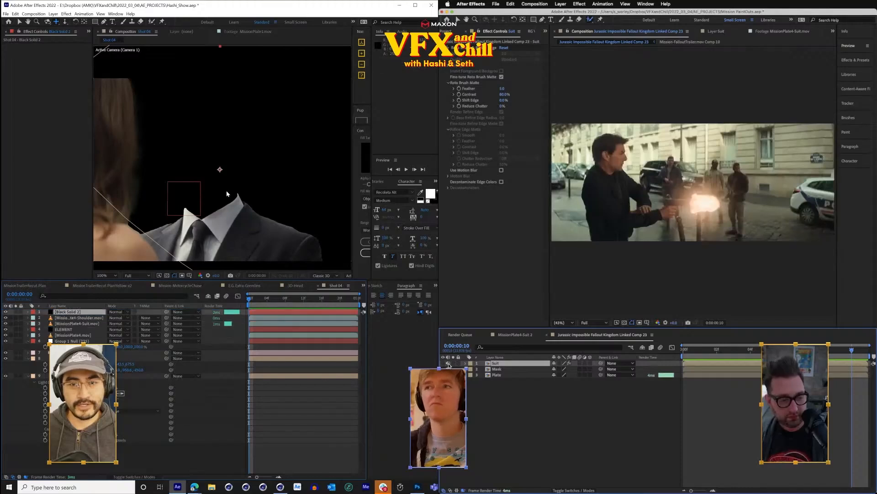
# - Apply the Bang effect to the black solid in Shot 04, and save the street-shot project
pyautogui.hotkey('ctrl', 'space')
pyautogui.click(506, 373)
pyautogui.click(499, 370)
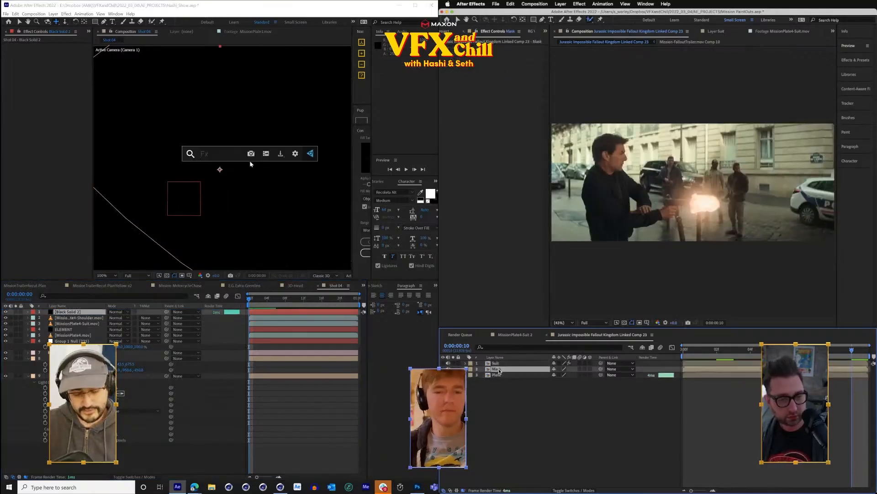
pyautogui.write('ban')
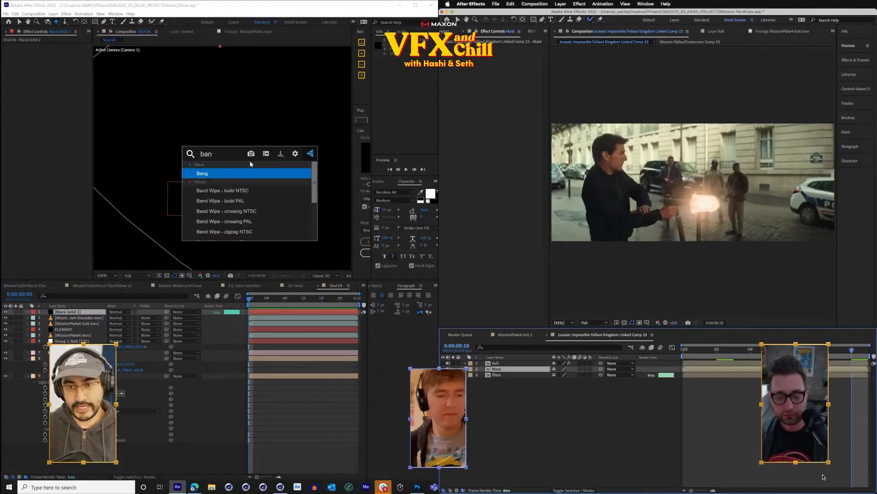
pyautogui.press('Return')
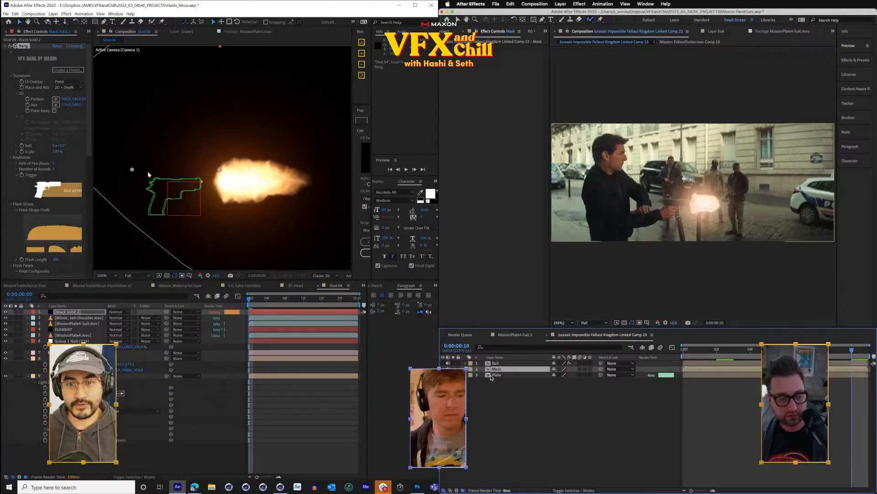
pyautogui.click(491, 376)
pyautogui.press('super+s')
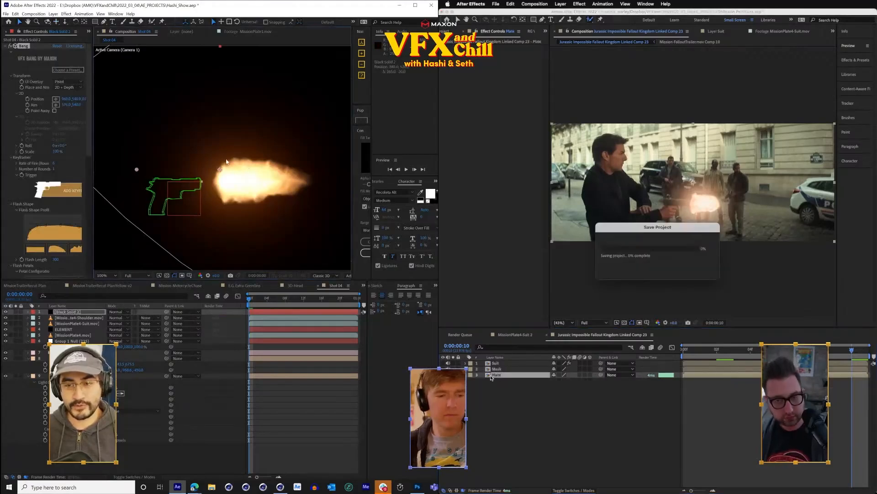
# - Aim the Bang muzzle flash toward the woman and set the black solid's blending mode to Add
pyautogui.moveTo(226, 161); pyautogui.dragTo(266, 151)
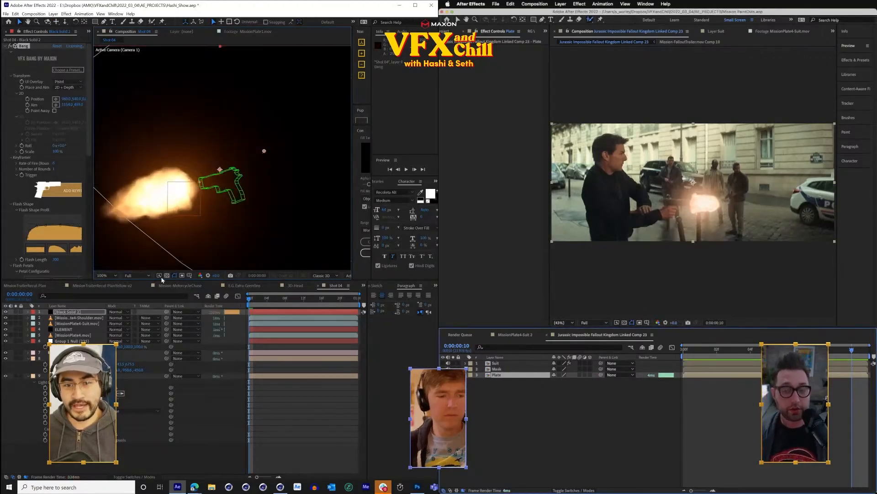
pyautogui.rightClick(94, 311)
pyautogui.click(116, 313)
pyautogui.click(117, 312)
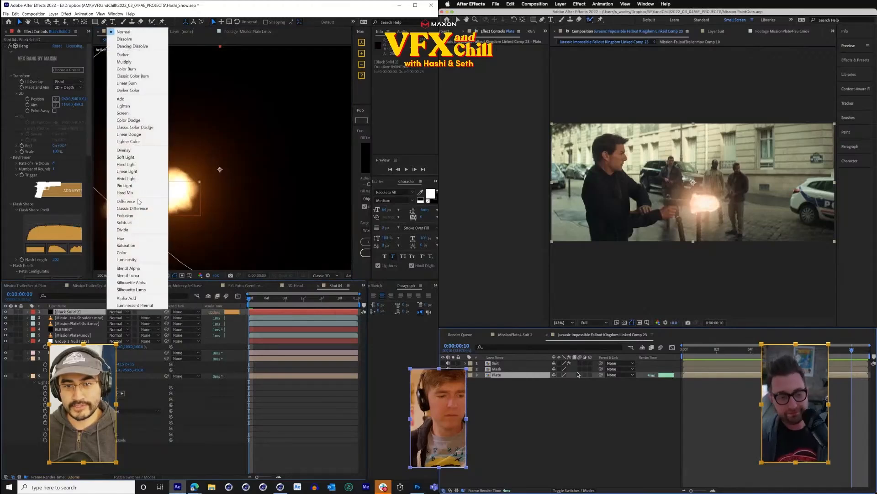
pyautogui.click(133, 99)
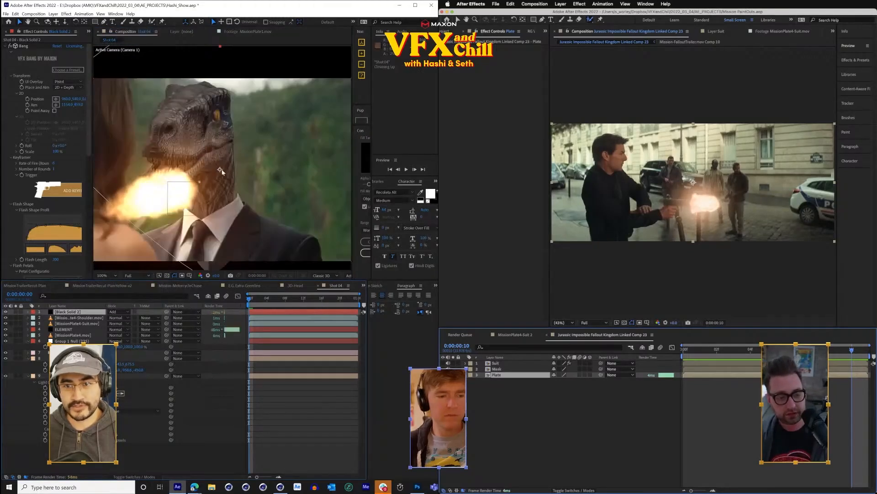
# - Start a Pen mask around the man on the Mask layer's first frame, and try different aims for the Bang muzzle flash in Shot 04
pyautogui.click(489, 370)
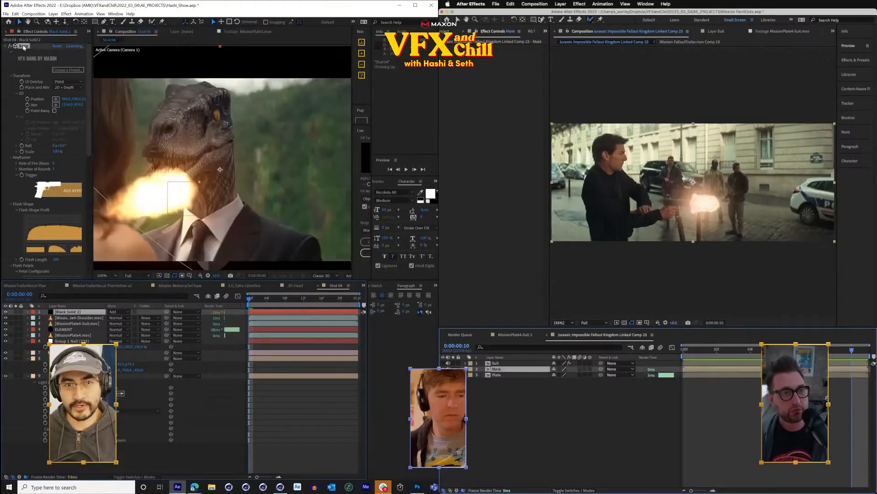
pyautogui.click(24, 48)
pyautogui.click(541, 20)
pyautogui.moveTo(264, 151); pyautogui.dragTo(218, 141)
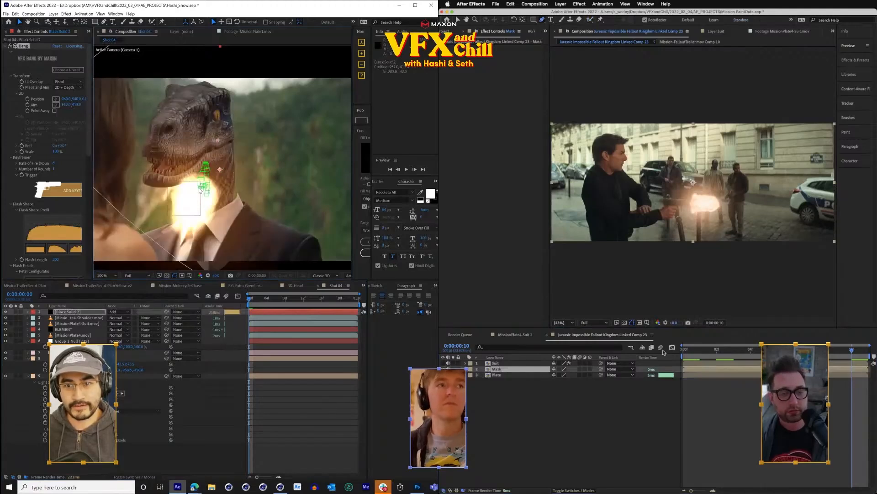
pyautogui.press('Home')
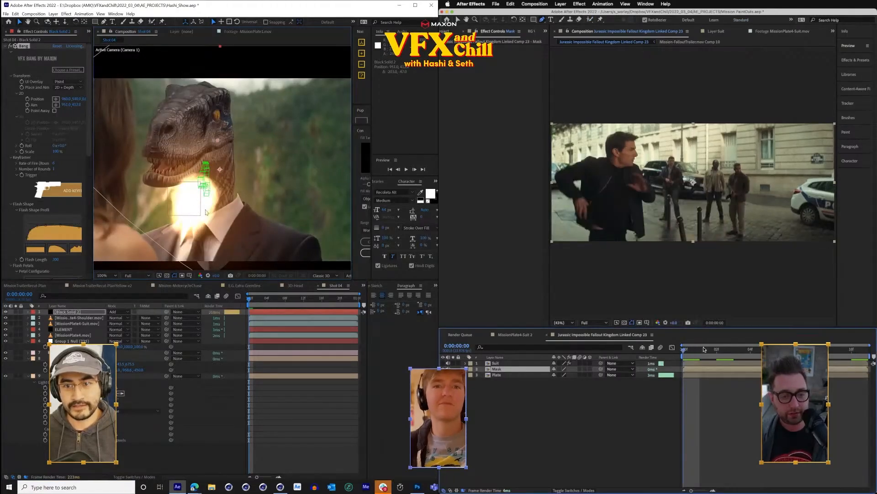
pyautogui.moveTo(207, 203); pyautogui.dragTo(245, 178)
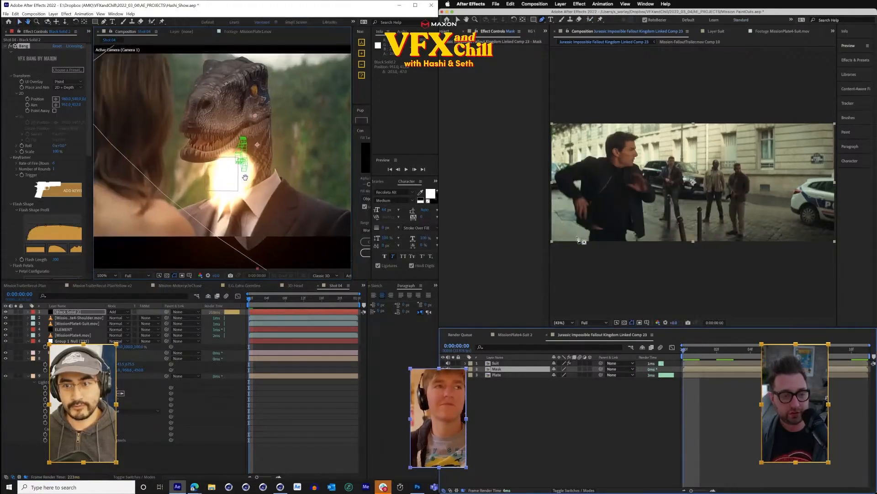
pyautogui.click(576, 237)
pyautogui.click(562, 206)
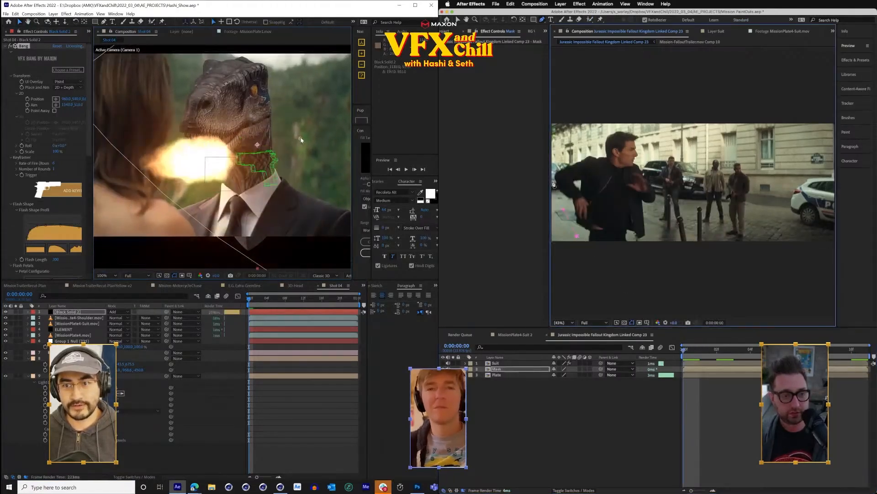
pyautogui.moveTo(308, 152); pyautogui.dragTo(322, 110)
pyautogui.press(',')
pyautogui.press(',')
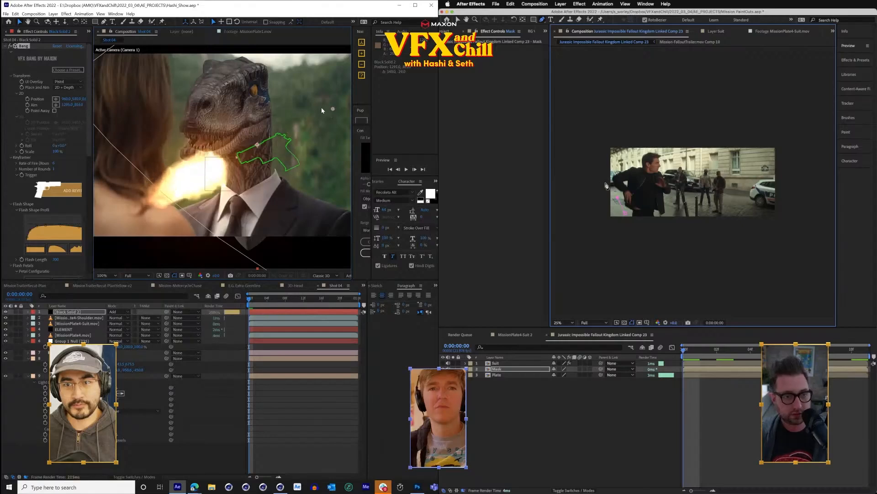
# - Try 3D placement for Bang and delete the effect in Shot 04, and close the mask around the man, expanding the Mask layer's properties
pyautogui.click(64, 87)
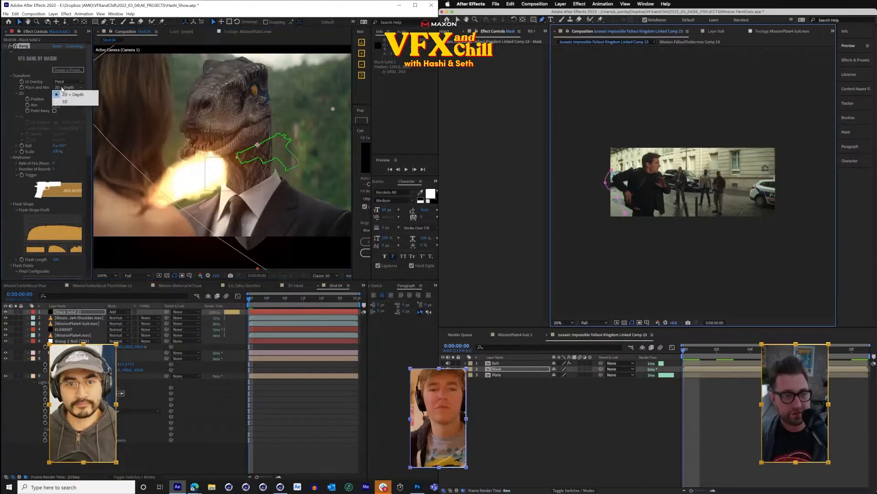
pyautogui.click(73, 102)
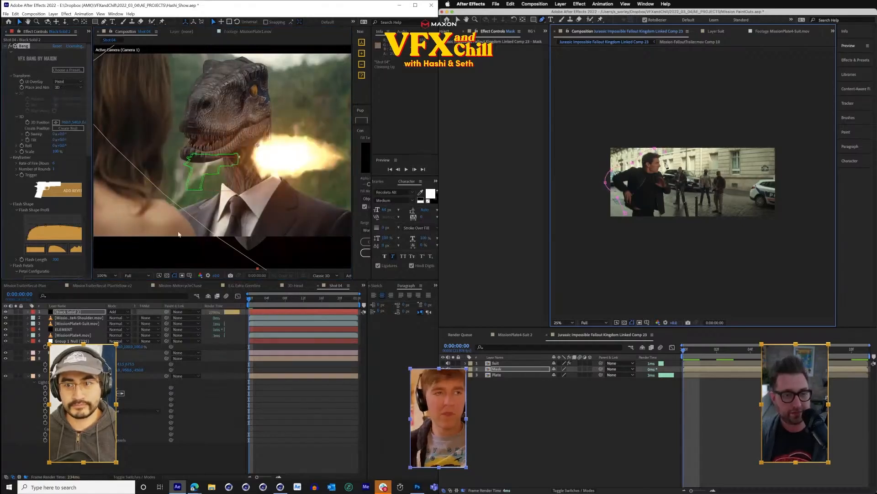
pyautogui.press('Delete')
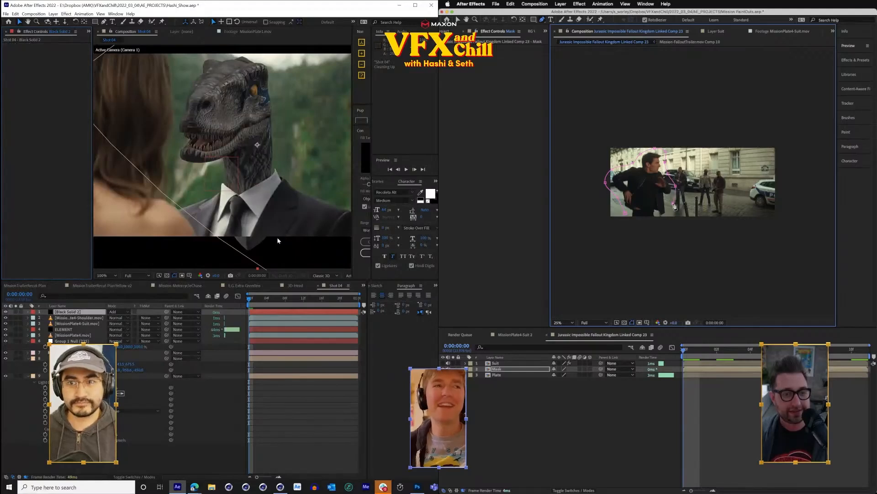
pyautogui.moveTo(271, 176); pyautogui.dragTo(242, 179)
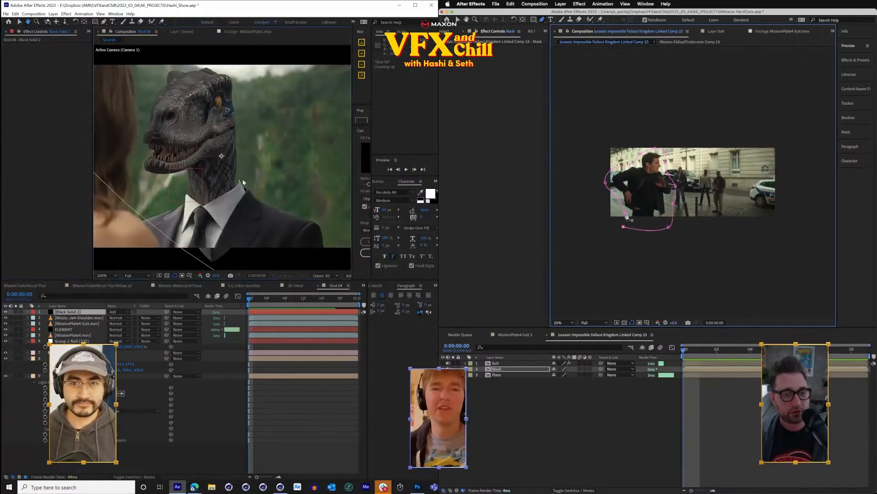
pyautogui.click(466, 369)
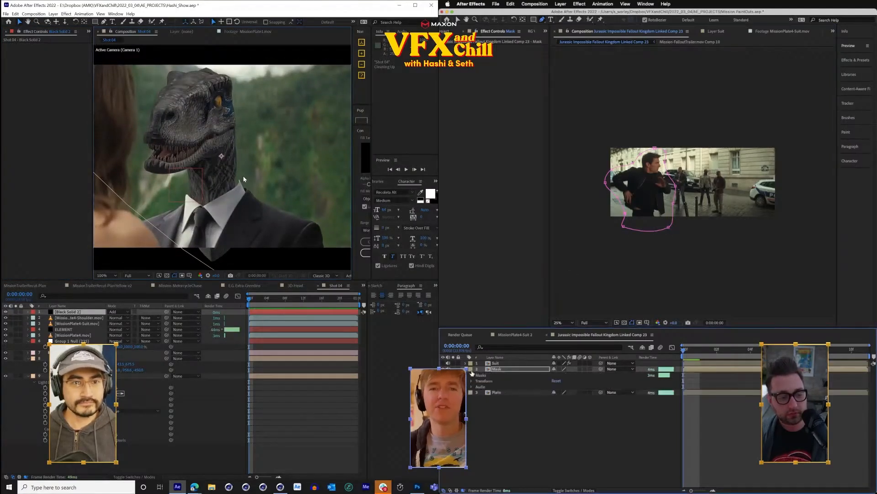
# - Keyframe Mask 1's path from the first frame and reshape it around the man at frame 4
pyautogui.click(471, 375)
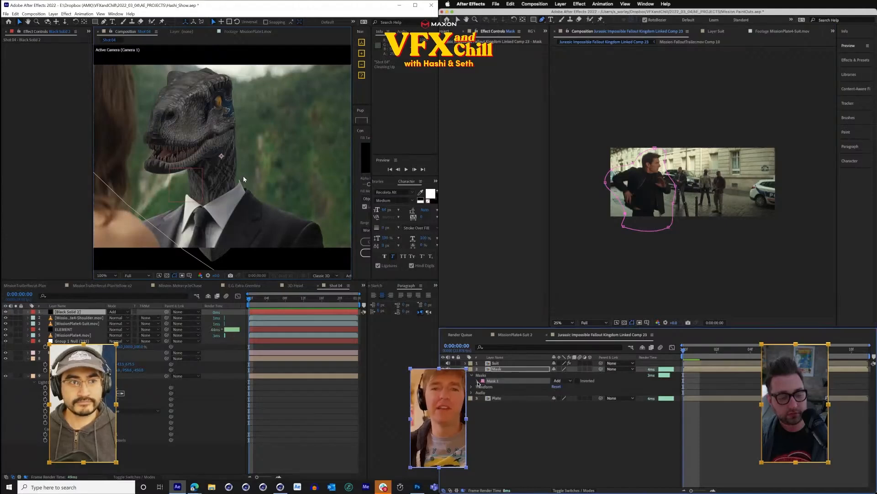
pyautogui.click(478, 382)
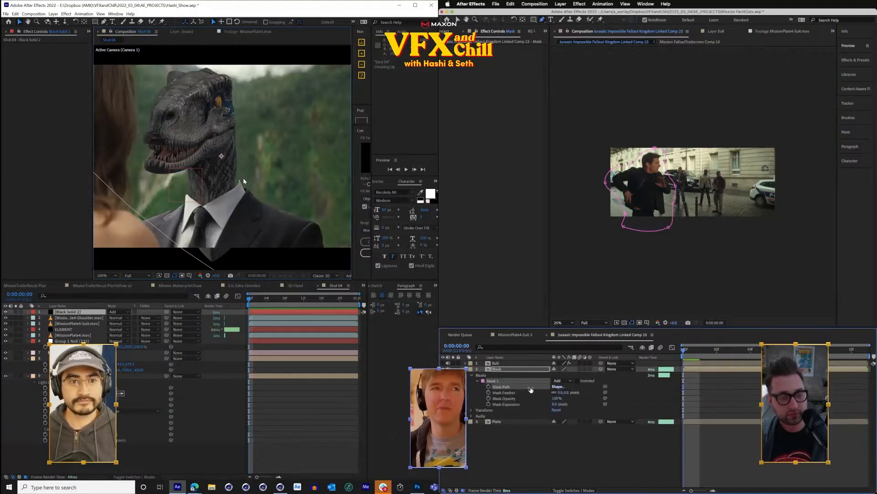
pyautogui.press('space')
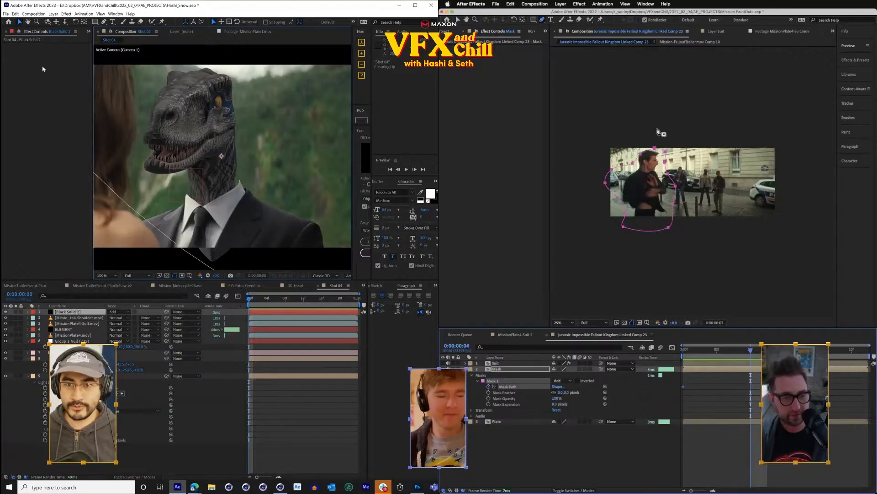
pyautogui.click(657, 133)
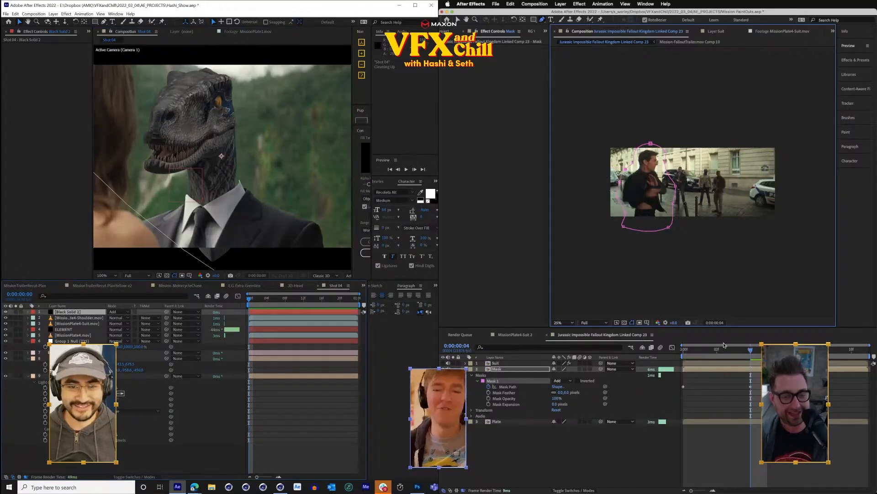
# - Save the Shot 04 project and reshape Mask 1 around the man at frame 3, previewing the raptor in Shot 04
pyautogui.click(67, 341)
pyautogui.press('pageup')
pyautogui.hotkey('ctrl', 's')
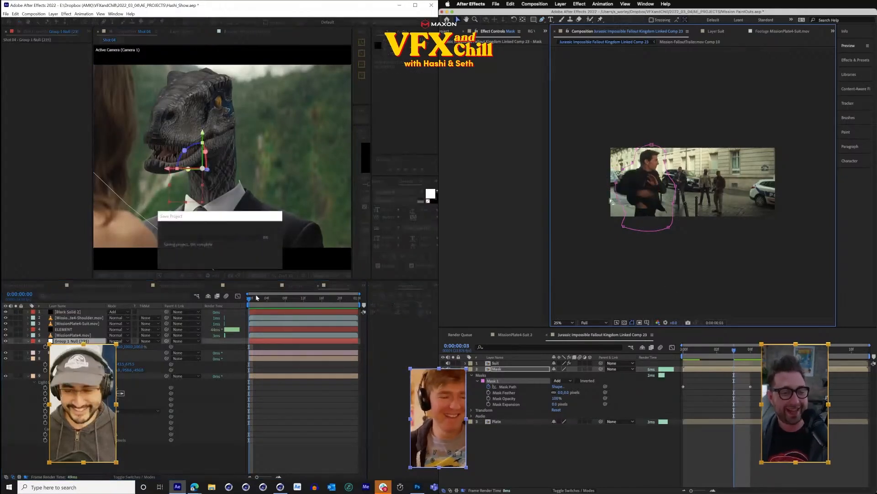
pyautogui.click(616, 186)
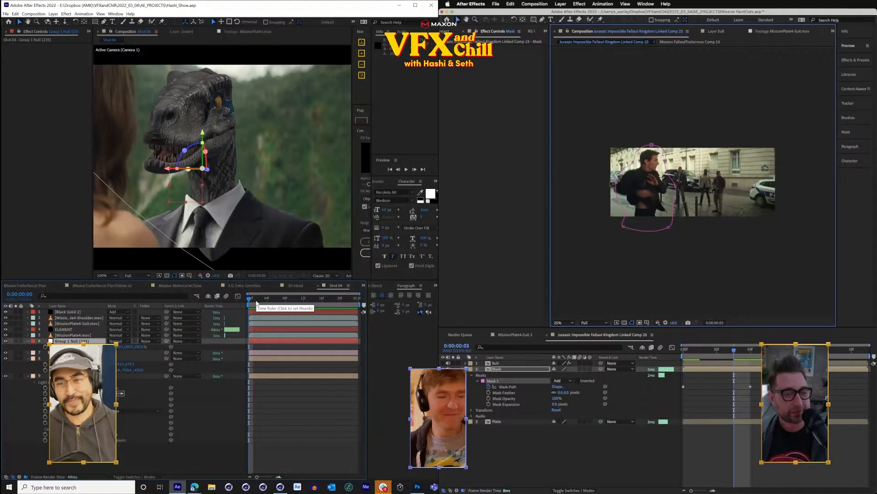
pyautogui.press('space')
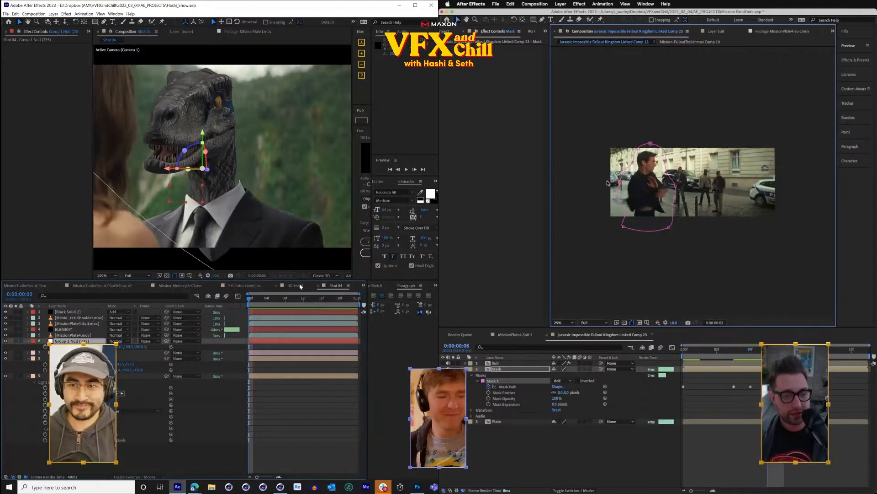
pyautogui.press('space')
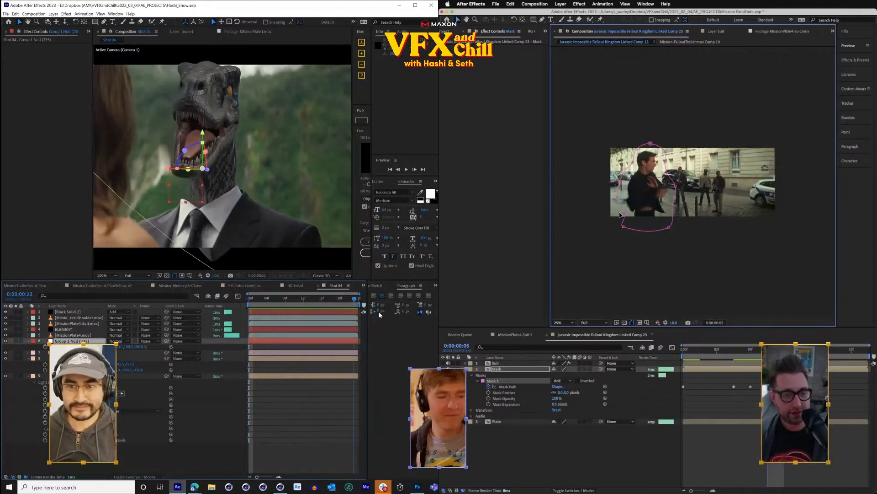
# - Try different Baked Animation frame offsets on Shot 04's ELEMENT layer, and extend the man's mask over his outstretched arms by frame 7
pyautogui.click(75, 328)
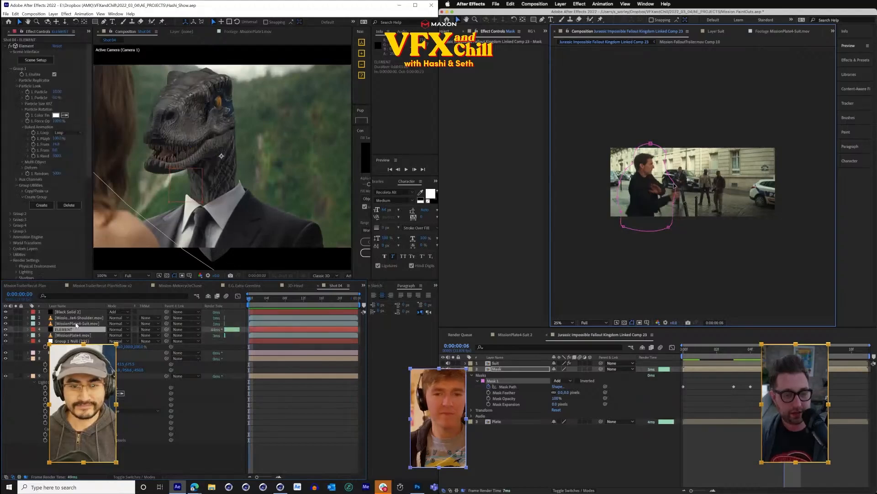
pyautogui.click(58, 138)
pyautogui.moveTo(60, 144); pyautogui.dragTo(56, 144)
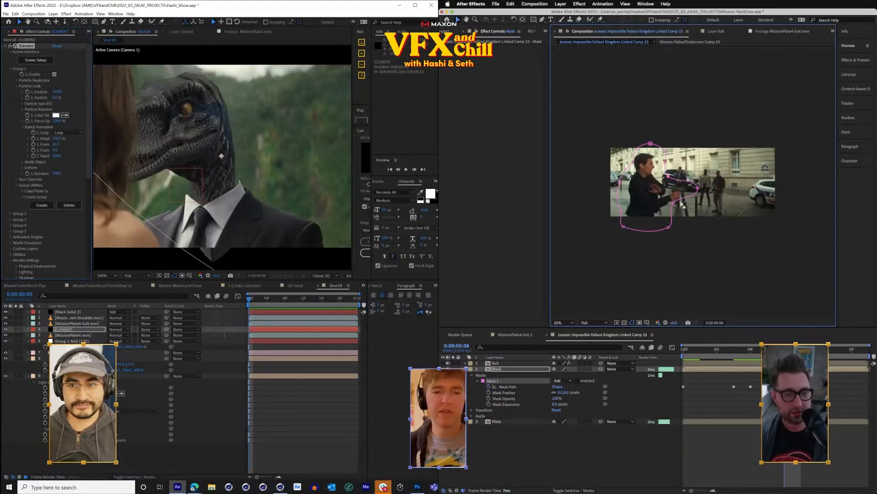
pyautogui.press('space')
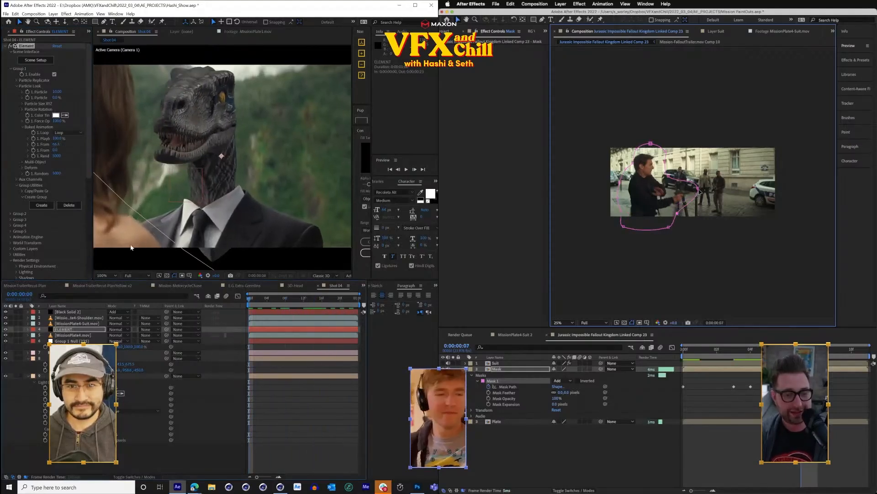
pyautogui.press('space')
pyautogui.moveTo(56, 144); pyautogui.dragTo(51, 144)
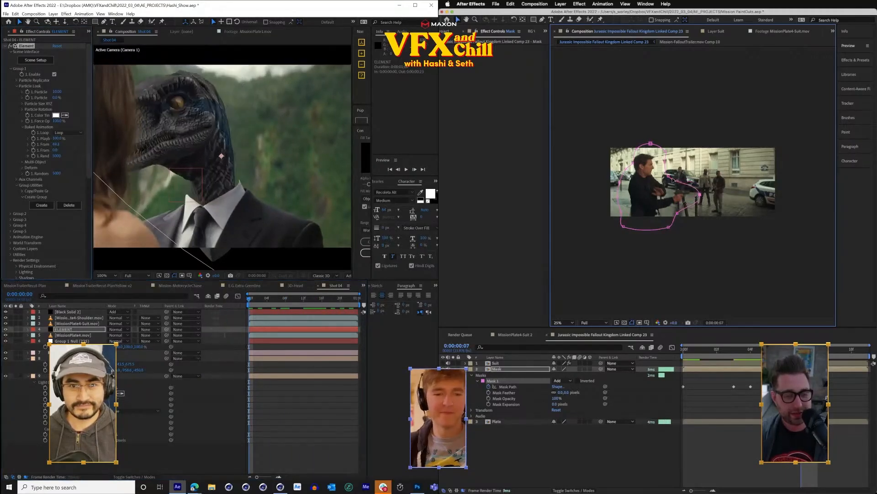
# - Set the raptor's Baked Animation frame offset to 0 and preview it, and extend the man's mask around the muzzle flash at frame 10
pyautogui.press('Return')
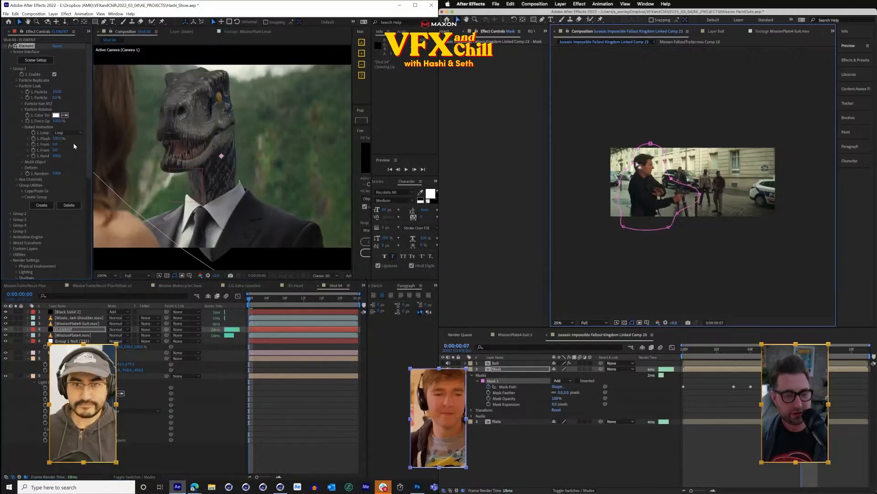
pyautogui.press('space')
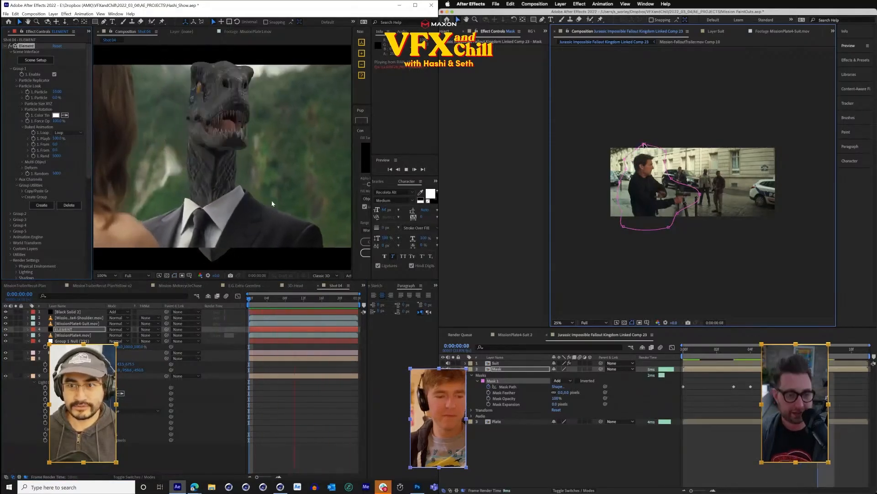
pyautogui.click(308, 328)
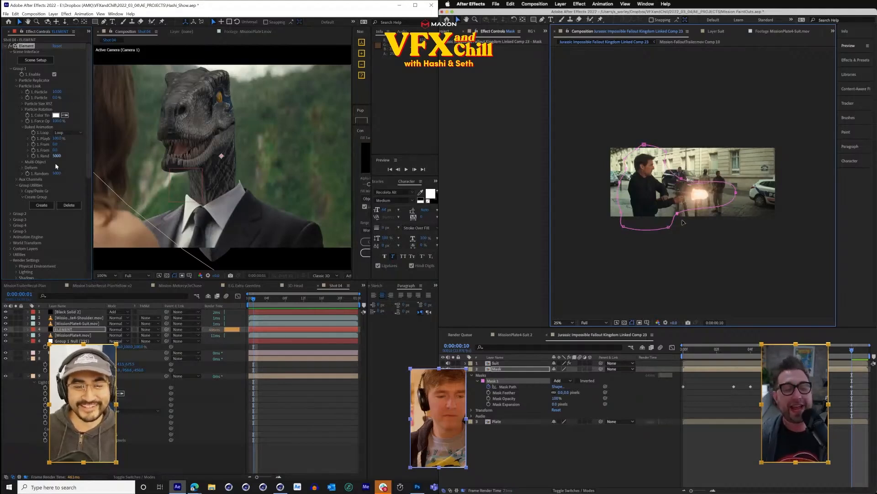
pyautogui.scroll(-1, 63, 151)
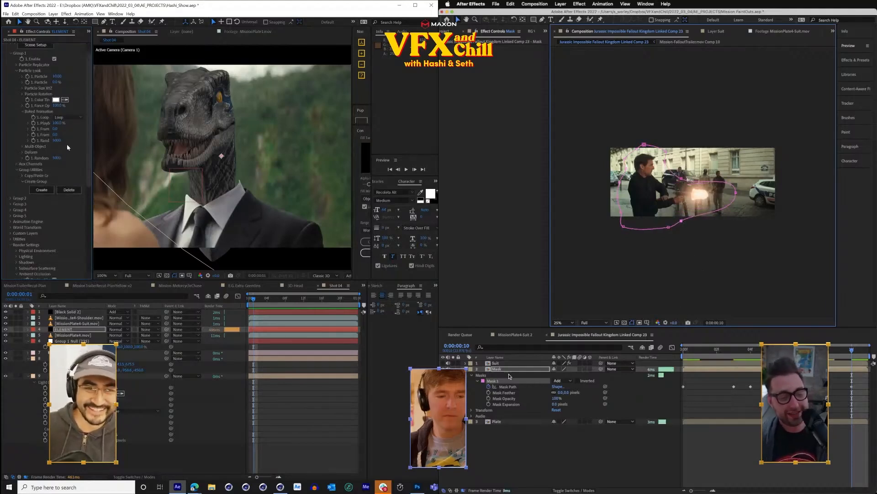
pyautogui.scroll(1, 68, 147)
# - Set Mask 1 to Subtract and play back the cut-out, and preview Shot 04 with another Baked Animation frame offset on the raptor
pyautogui.click(566, 381)
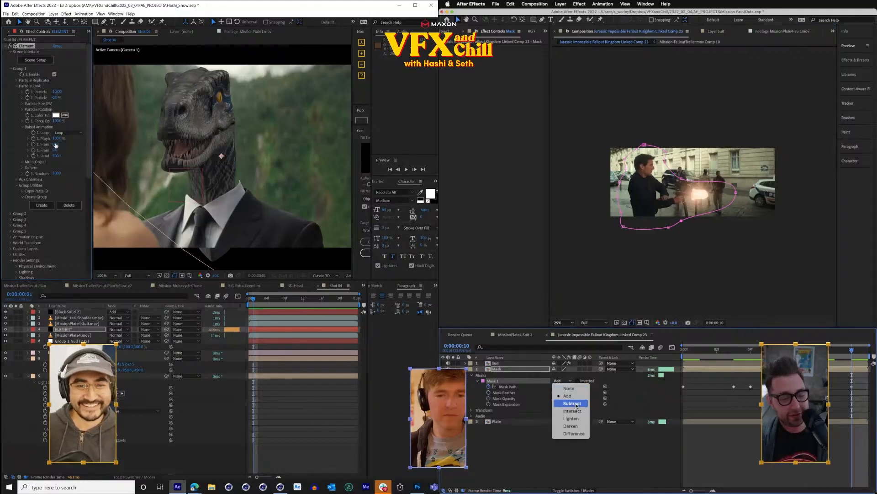
pyautogui.click(572, 403)
pyautogui.moveTo(69, 144); pyautogui.dragTo(117, 142)
pyautogui.moveTo(694, 352); pyautogui.dragTo(629, 354)
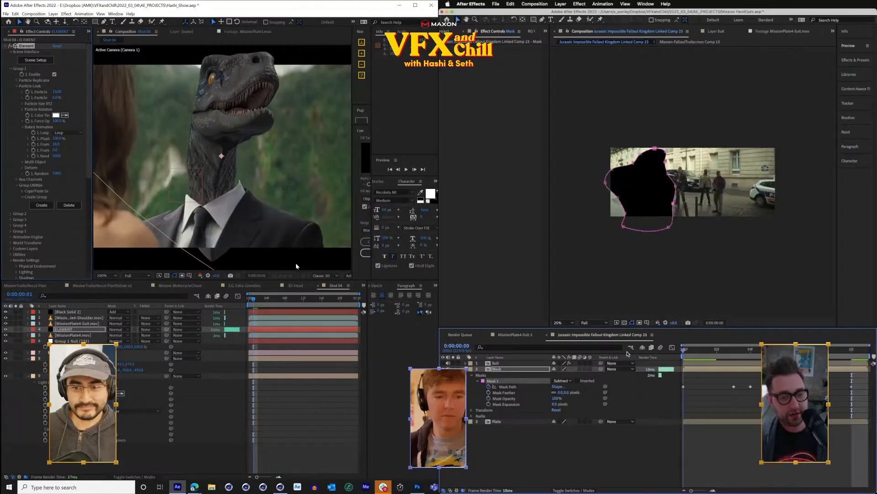
pyautogui.click(249, 298)
pyautogui.click(600, 449)
pyautogui.press('space')
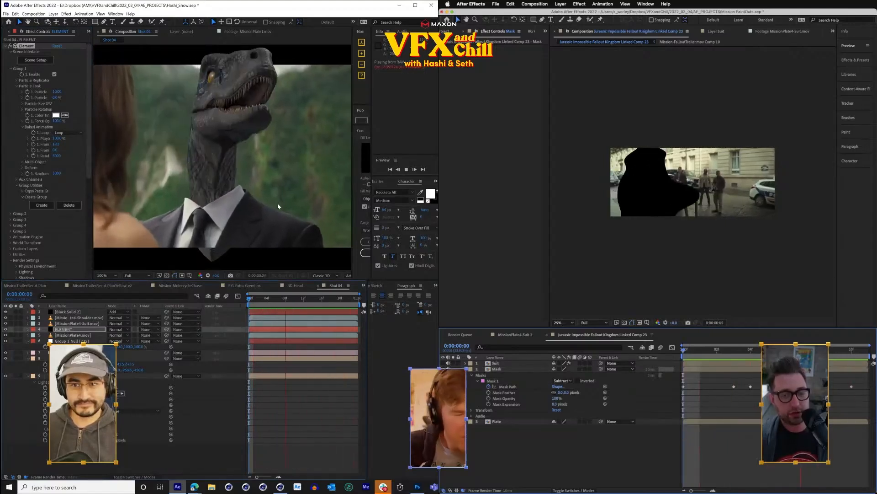
pyautogui.press('space')
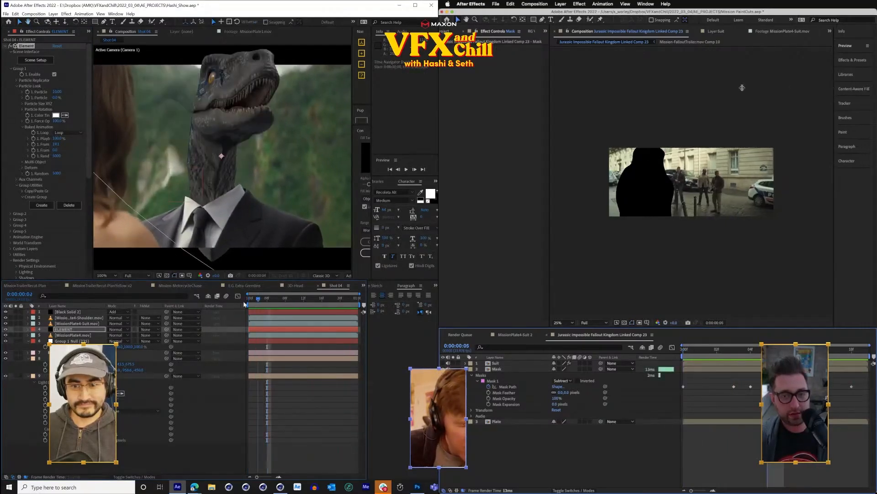
# - Expand the Content-Aware Fill settings, save the street-shot project, and create a reference frame at the first frame
pyautogui.moveTo(837, 87); pyautogui.dragTo(785, 93)
pyautogui.click(816, 90)
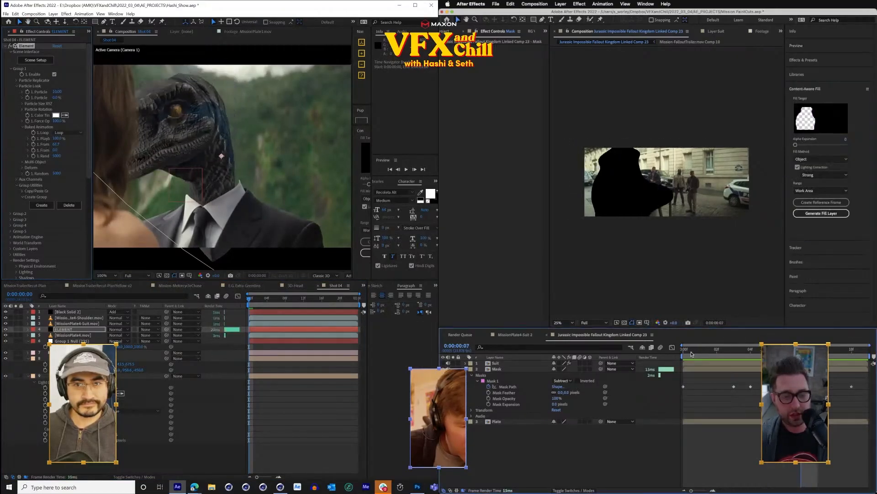
pyautogui.press('space')
pyautogui.press('super+s')
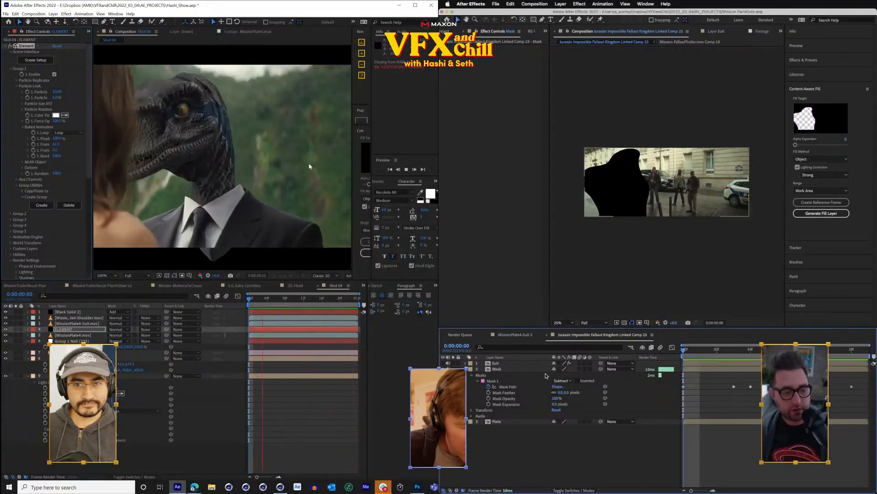
pyautogui.press('space')
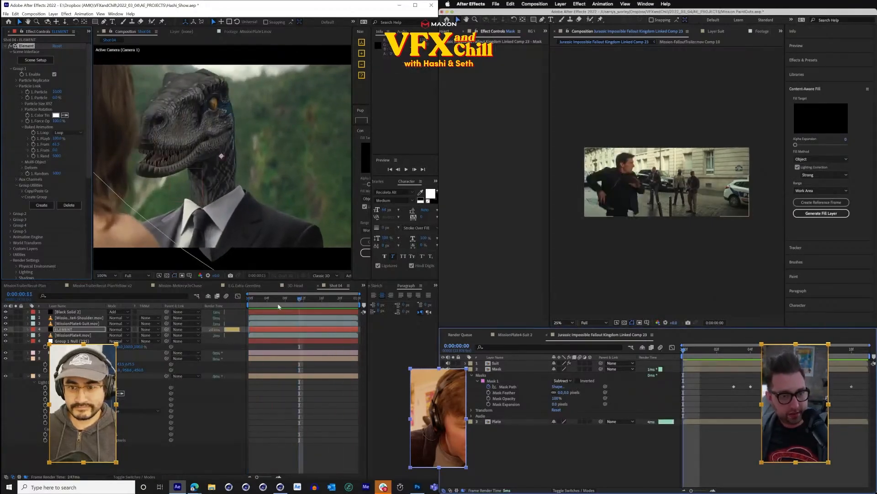
pyautogui.press('pageup')
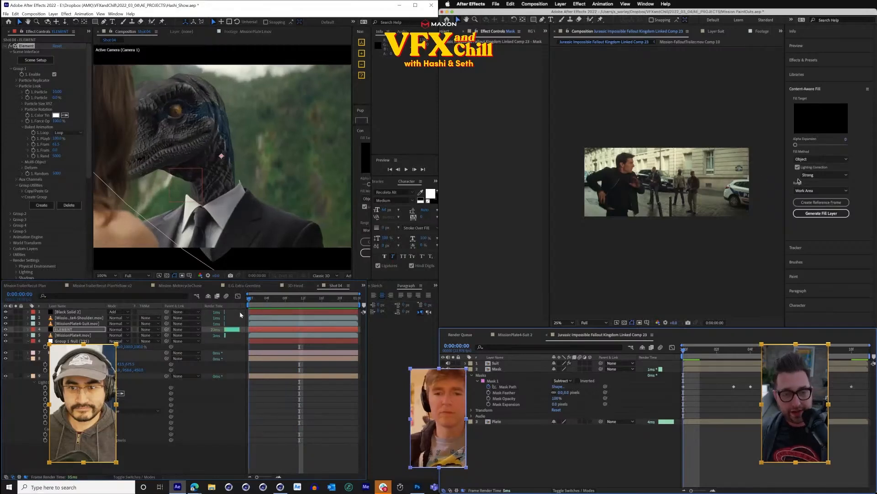
pyautogui.click(816, 202)
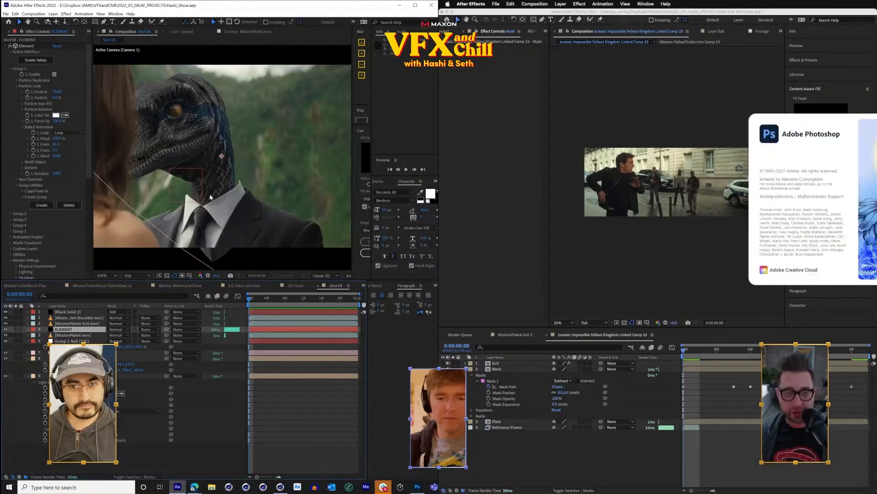
# - Check Shot 04's lights and the ELEMENT layer's ambient occlusion settings, and start a lasso outline at the man's head in Photoshop
pyautogui.click(68, 353)
pyautogui.click(68, 358)
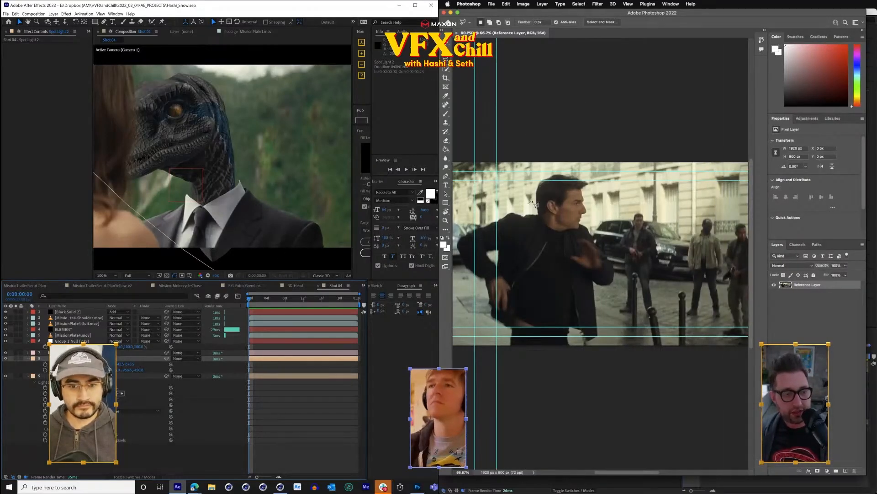
pyautogui.click(68, 375)
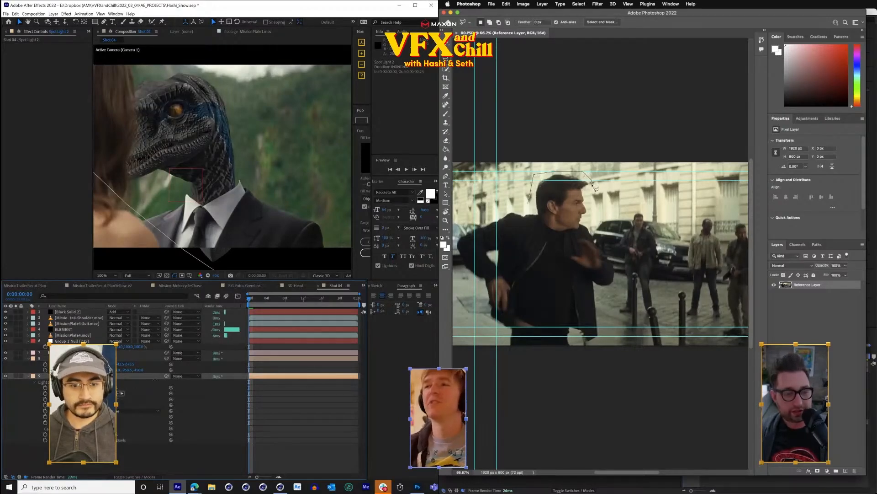
pyautogui.click(64, 329)
pyautogui.scroll(-5, 54, 167)
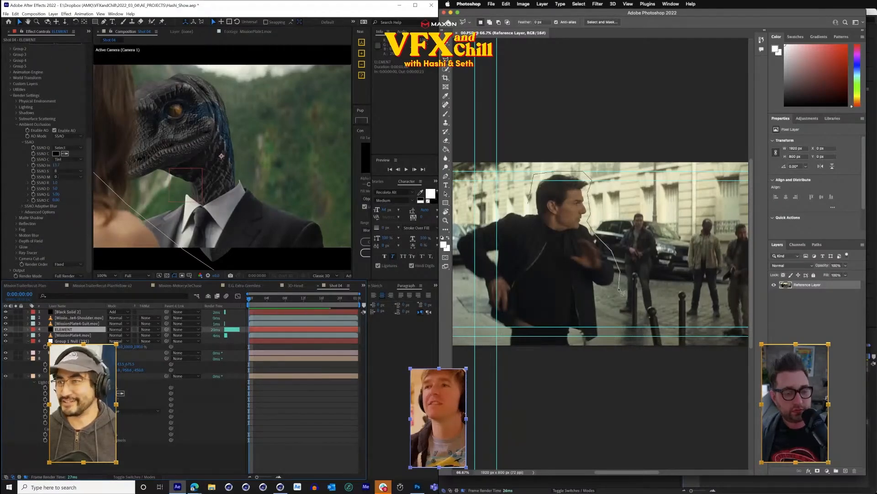
# - Continue the lasso outline around the man's legs and lower body in Photoshop, and select Spot Light 2 at Shot 04's last frame
pyautogui.moveTo(612, 293); pyautogui.dragTo(600, 303)
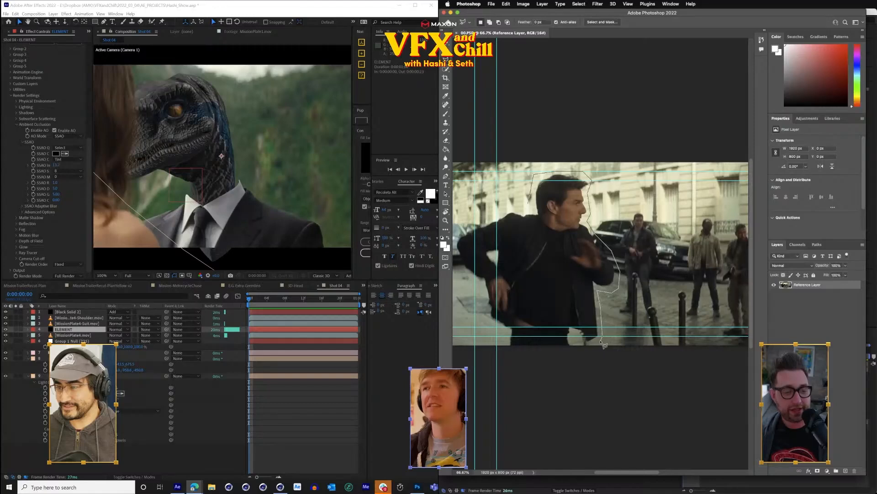
pyautogui.click(576, 338)
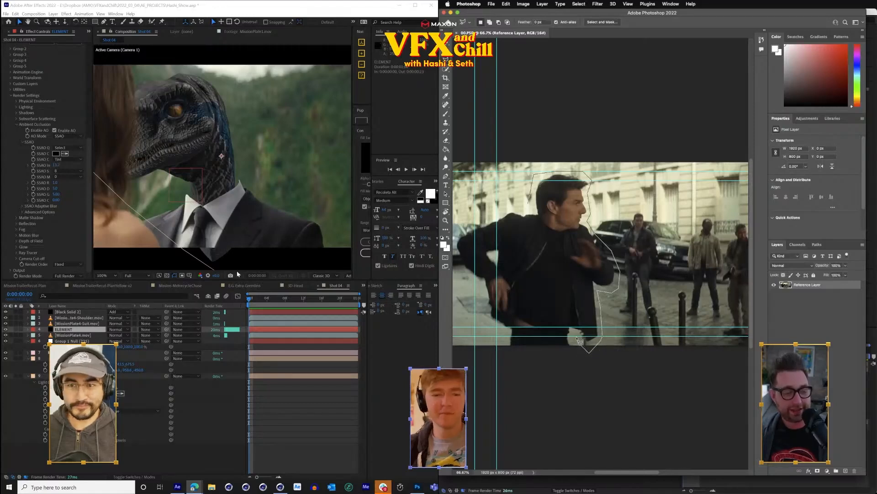
pyautogui.click(575, 357)
pyautogui.moveTo(262, 299); pyautogui.dragTo(358, 313)
pyautogui.click(501, 354)
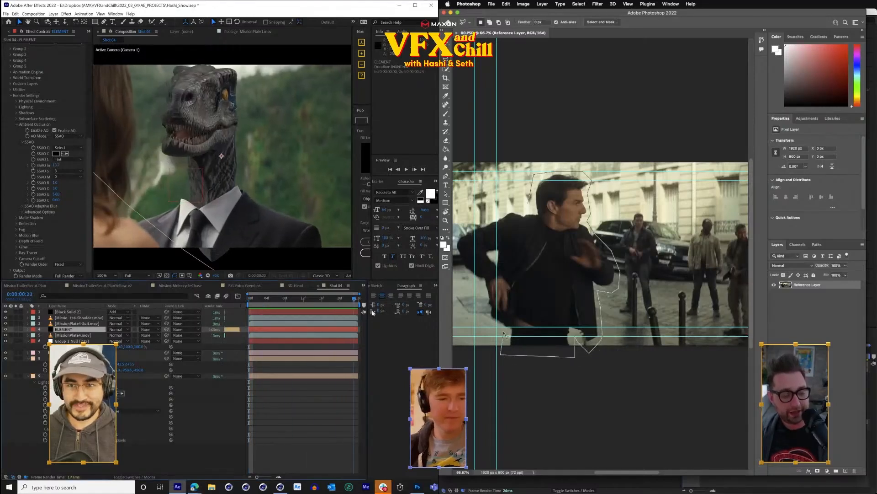
pyautogui.click(78, 358)
pyautogui.click(490, 326)
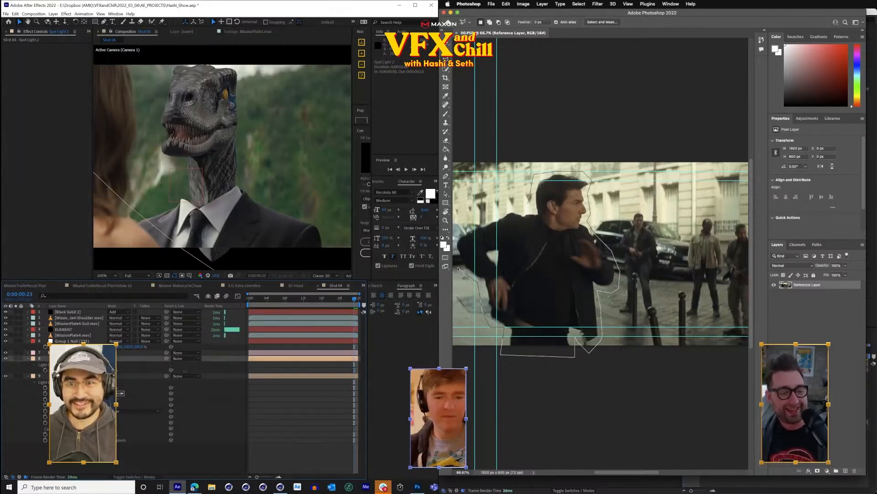
# - Close the lasso outline around the man's arm and shoulder in Photoshop, and show Spot Light 2's position property in Shot 04
pyautogui.moveTo(458, 267); pyautogui.dragTo(490, 266)
pyautogui.scroll(-2, 235, 169)
pyautogui.click(497, 229)
pyautogui.press('p')
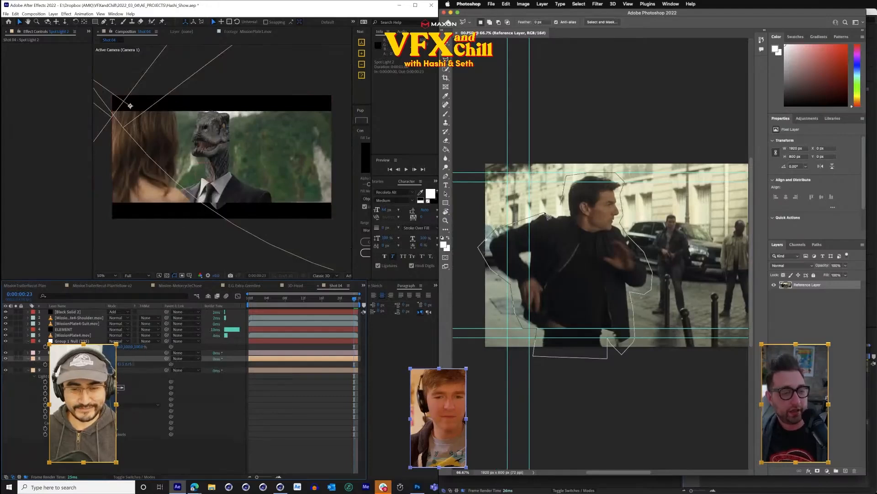
pyautogui.click(539, 209)
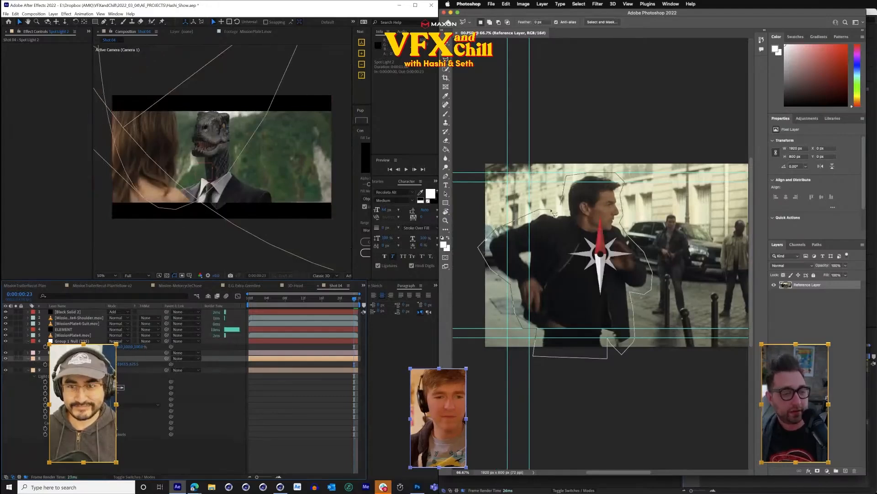
pyautogui.doubleClick(561, 206)
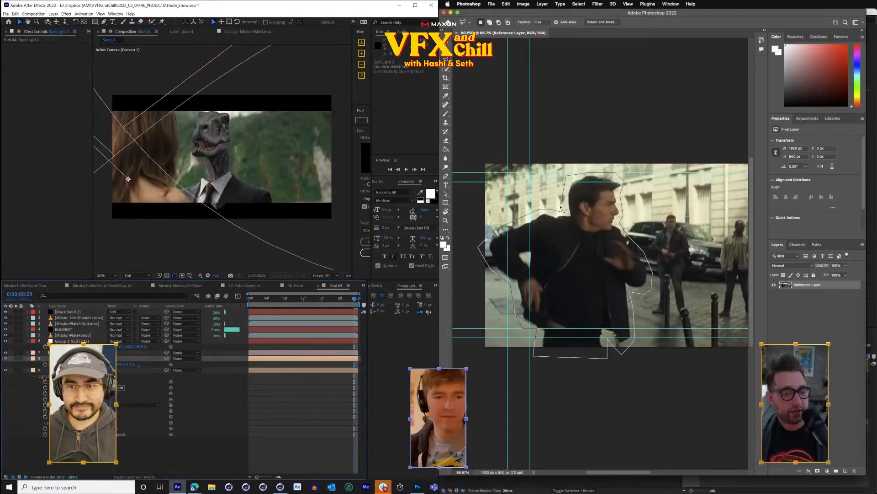
# - Preview Shot 04 and keyframe Group 1 Null's position, raising it at the first frame and lowering it slightly at the last
pyautogui.click(506, 4)
pyautogui.press('.')
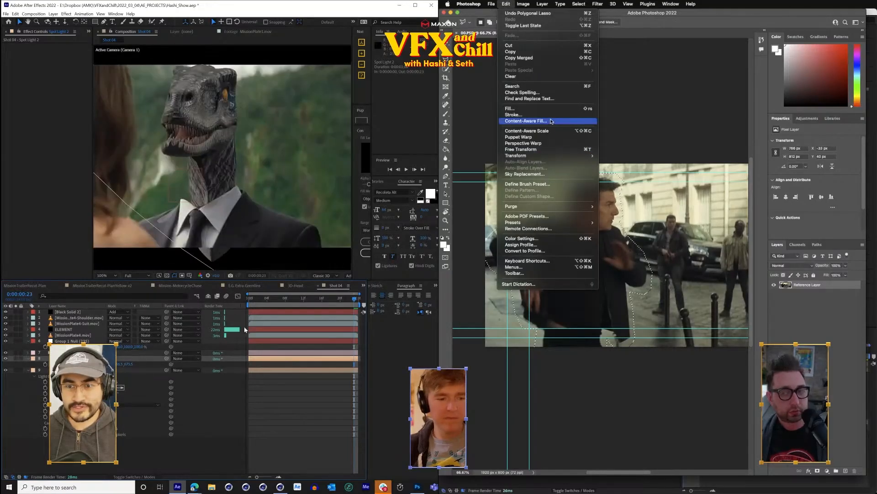
pyautogui.press('space')
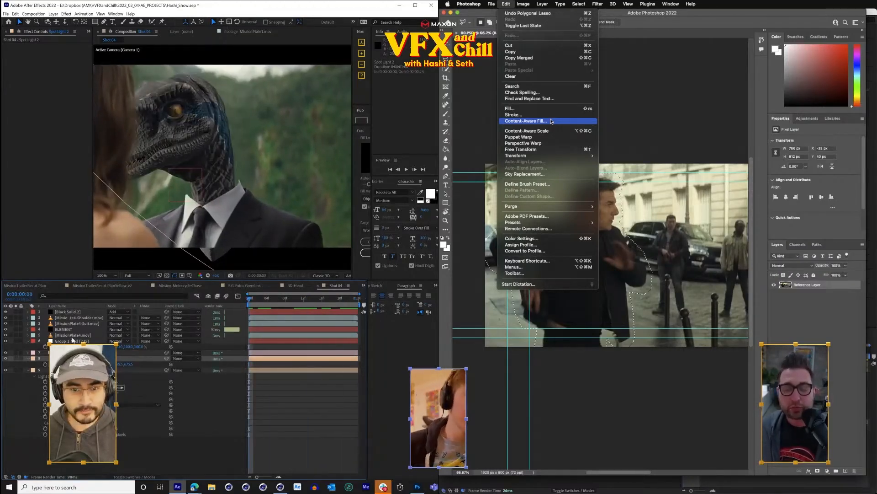
pyautogui.click(72, 341)
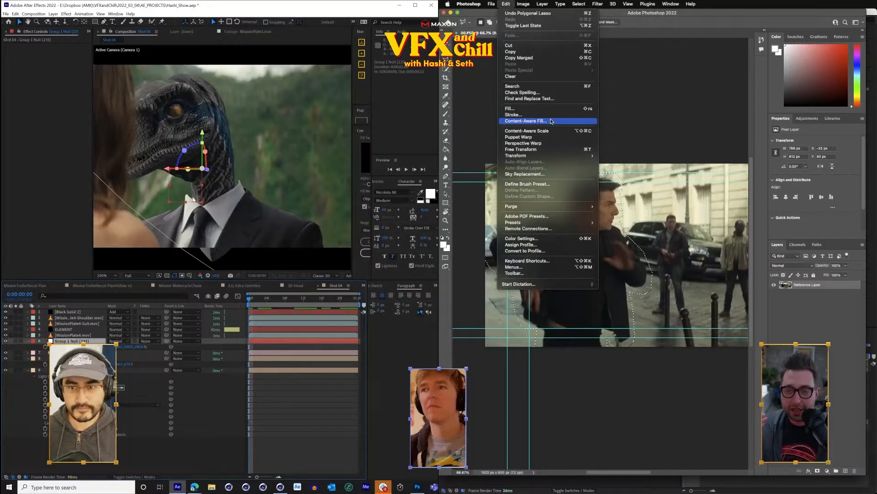
pyautogui.moveTo(193, 199)
pyautogui.mouseDown()
pyautogui.moveTo(194, 179)
pyautogui.moveTo(193, 186)
pyautogui.mouseUp()
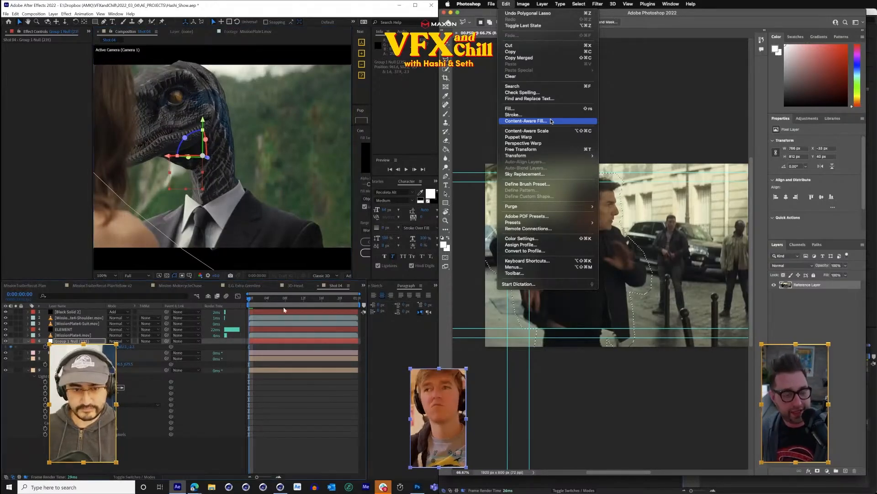
pyautogui.press('space')
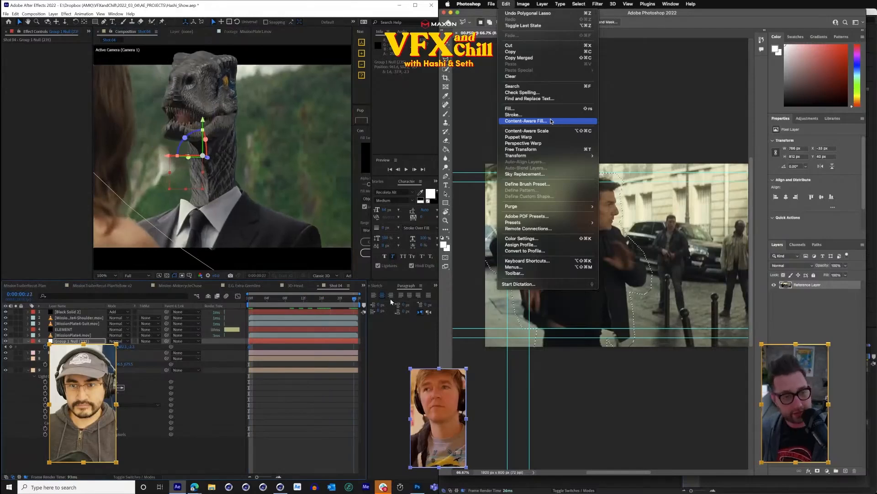
pyautogui.moveTo(193, 181); pyautogui.dragTo(191, 184)
# - Open Content-Aware Fill on the lassoed man with an enlarged preview, and nudge Group 1 Null down at Shot 04's last frame
pyautogui.click(542, 124)
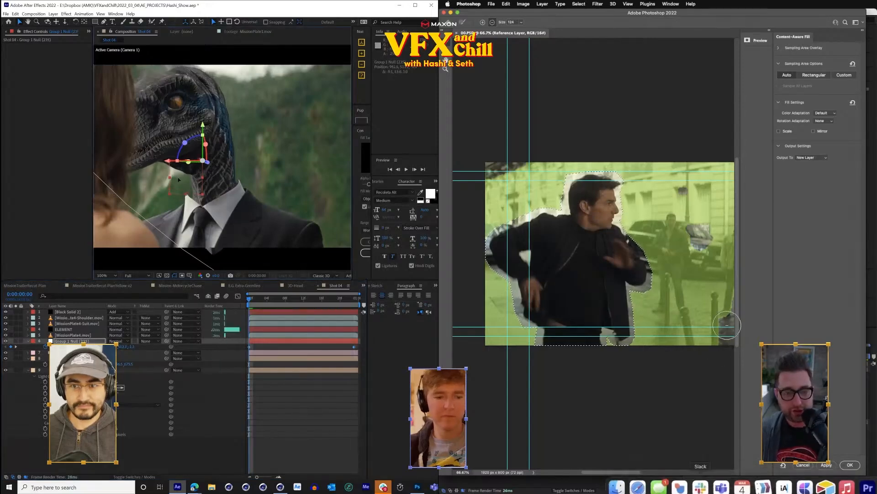
pyautogui.moveTo(741, 143); pyautogui.dragTo(695, 143)
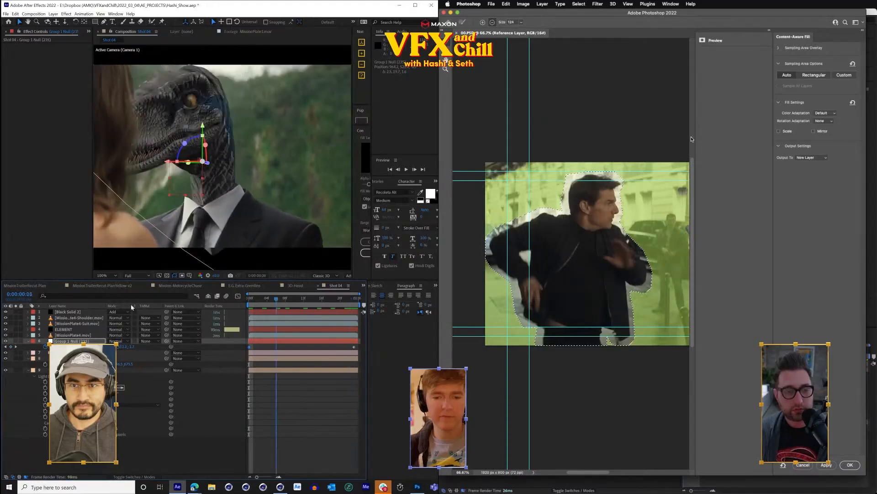
pyautogui.click(713, 40)
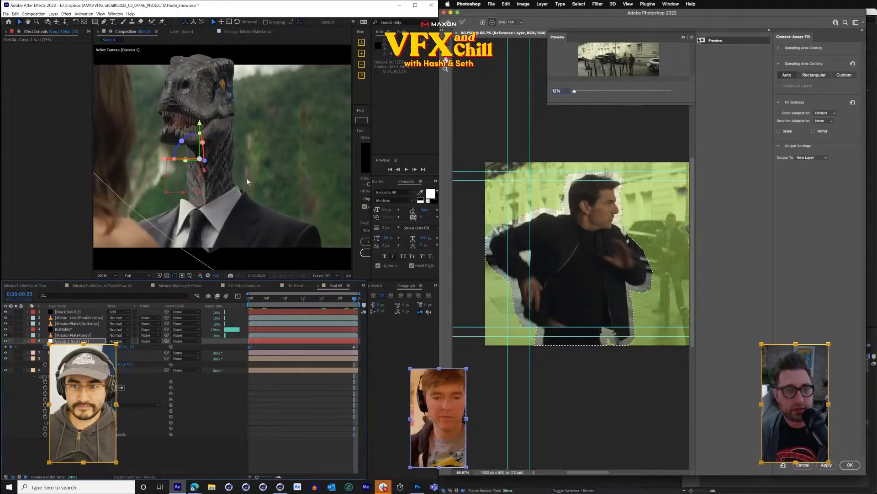
pyautogui.moveTo(192, 199); pyautogui.dragTo(191, 203)
pyautogui.moveTo(546, 104); pyautogui.dragTo(455, 421)
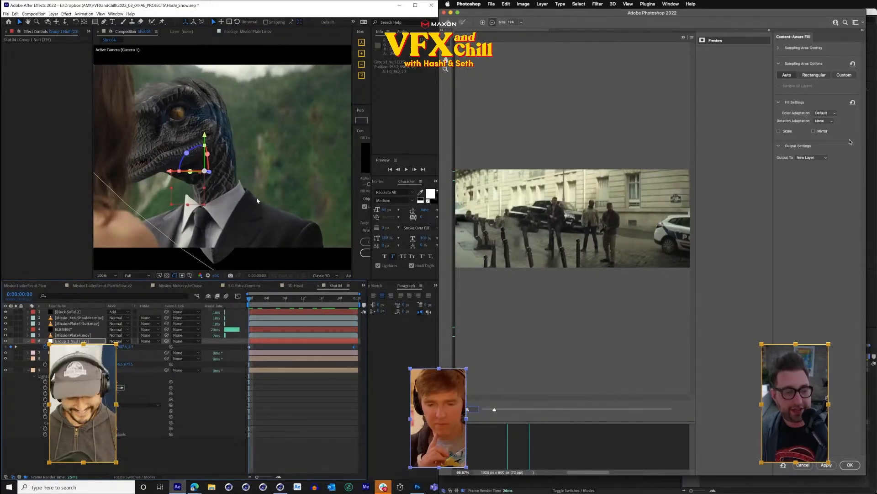
# - Save the Shot 04 project and enable Mirror in Photoshop's Content-Aware Fill settings
pyautogui.hotkey('ctrl', 's')
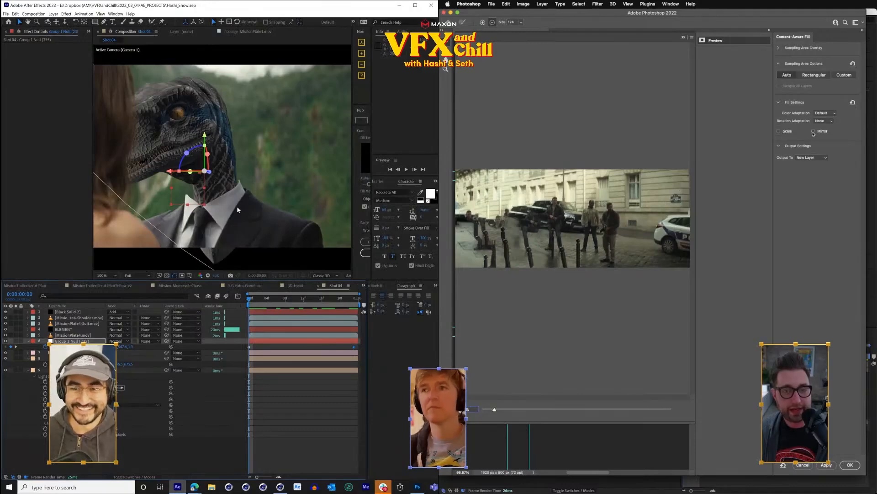
pyautogui.scroll(1, 237, 205)
pyautogui.click(813, 132)
pyautogui.scroll(-2, 239, 206)
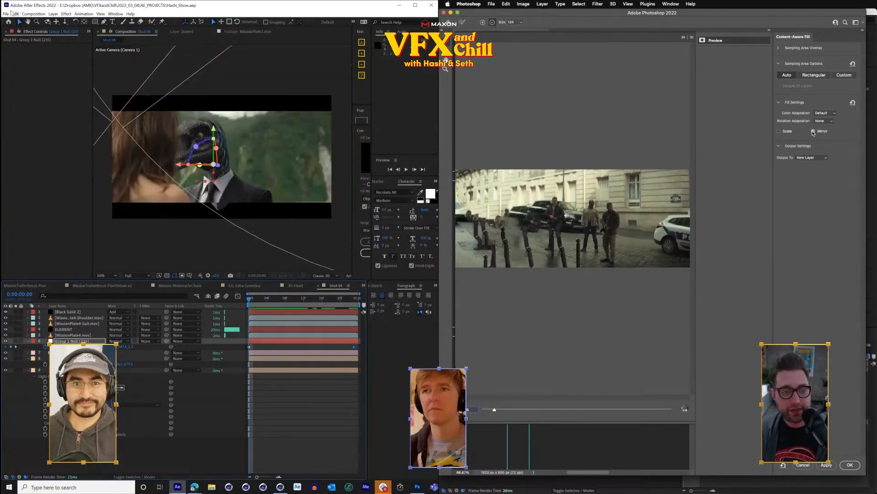
# - Add a black solid as the topmost layer of Shot 04, and enable Scale in Photoshop's Content-Aware Fill settings
pyautogui.click(66, 13)
pyautogui.moveTo(68, 21)
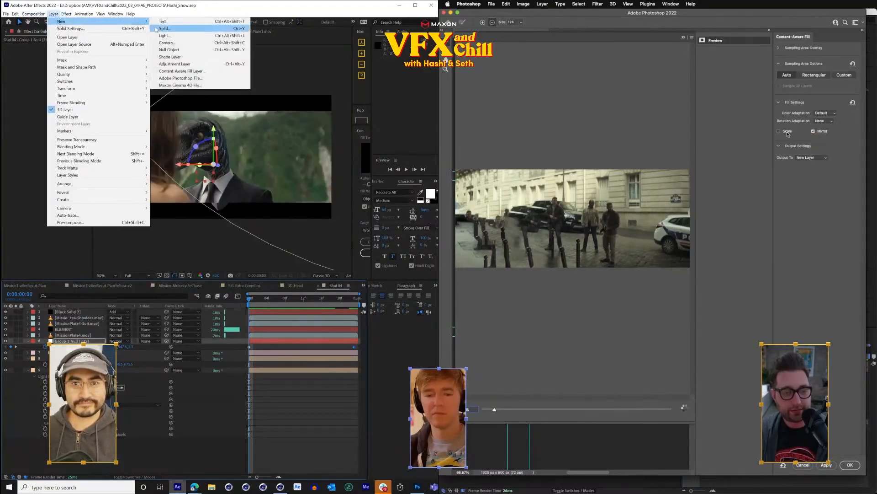
pyautogui.click(169, 28)
pyautogui.click(780, 132)
pyautogui.press('Return')
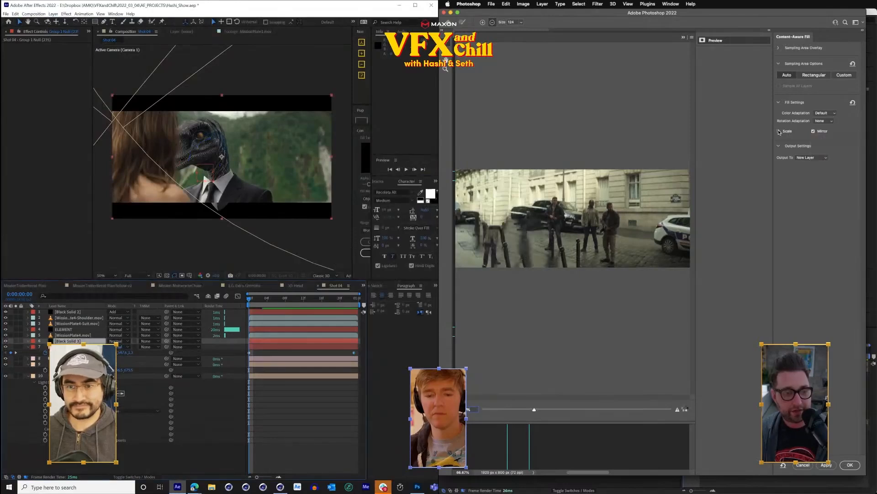
pyautogui.moveTo(76, 340); pyautogui.dragTo(76, 309)
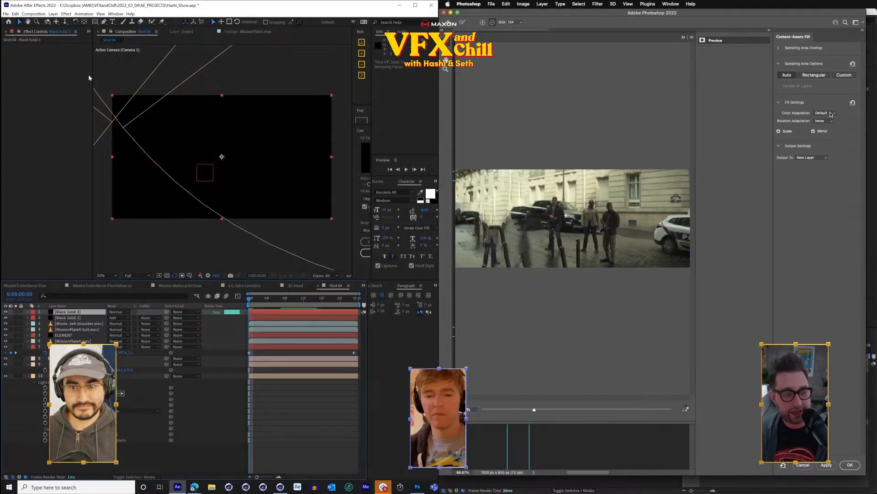
# - Add a full-frame mask set to Subtract on the new black solid, and set the fill's Color Adaptation to High
pyautogui.doubleClick(95, 22)
pyautogui.hotkey('ctrl', 'space')
pyautogui.click(832, 113)
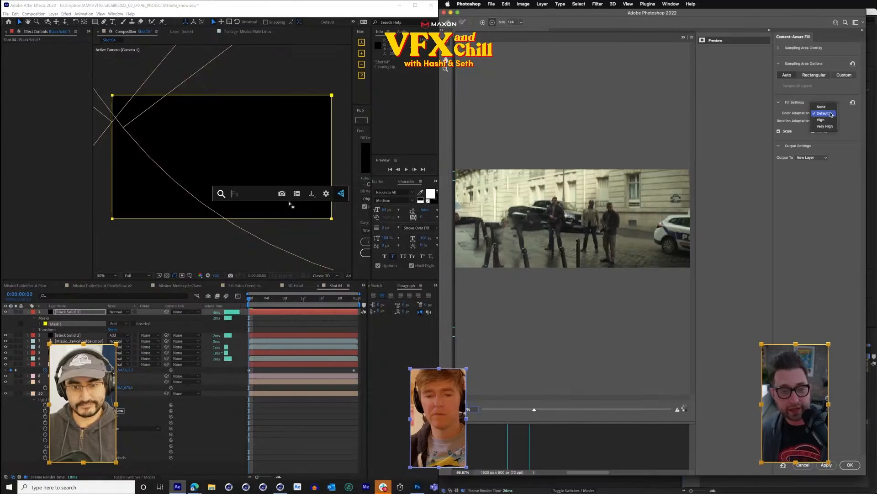
pyautogui.click(831, 121)
pyautogui.click(122, 328)
pyautogui.click(121, 324)
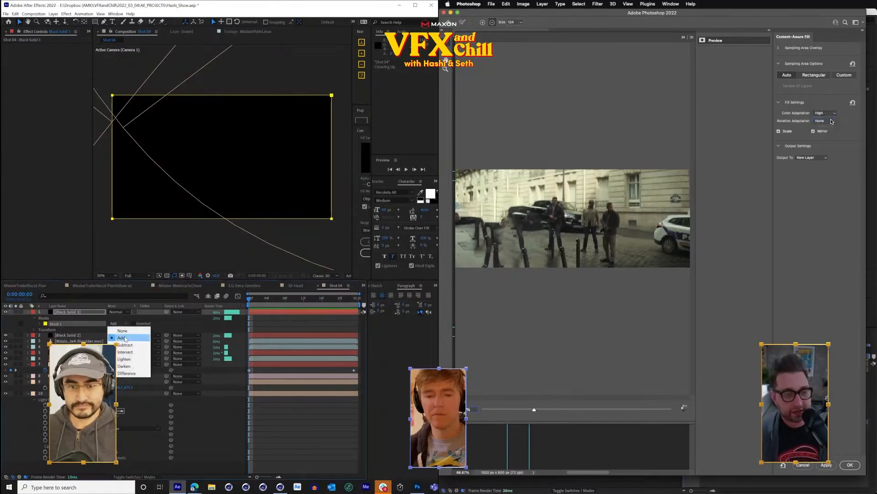
pyautogui.click(130, 343)
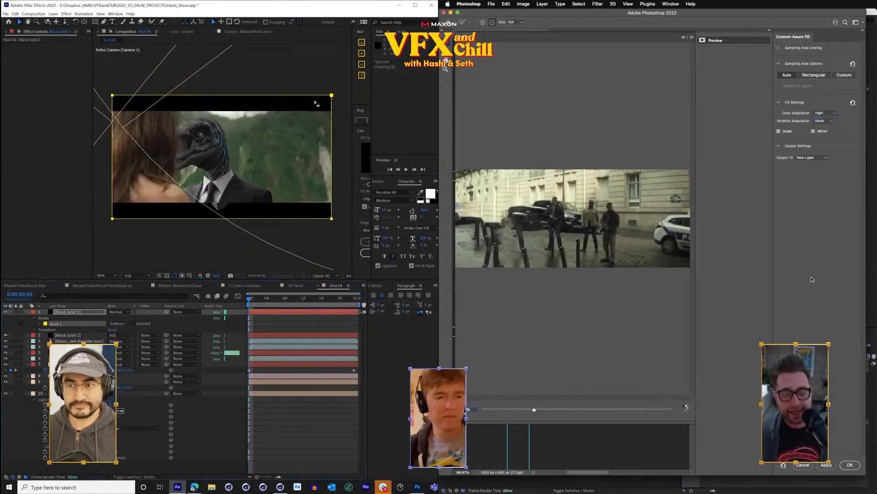
# - Fit the black solid's mask to the picture's upper and lower edges as a letterbox, and set Color Adaptation to Very High
pyautogui.doubleClick(221, 95)
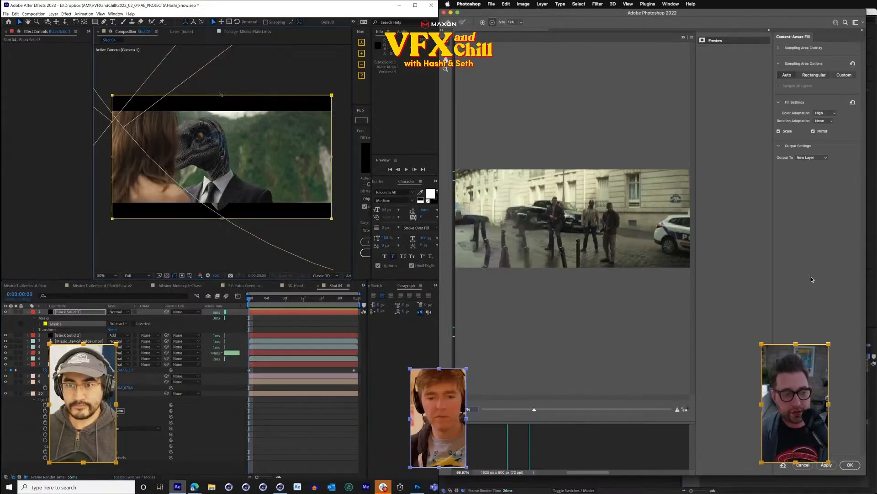
pyautogui.scroll(3, 221, 99)
pyautogui.click(825, 113)
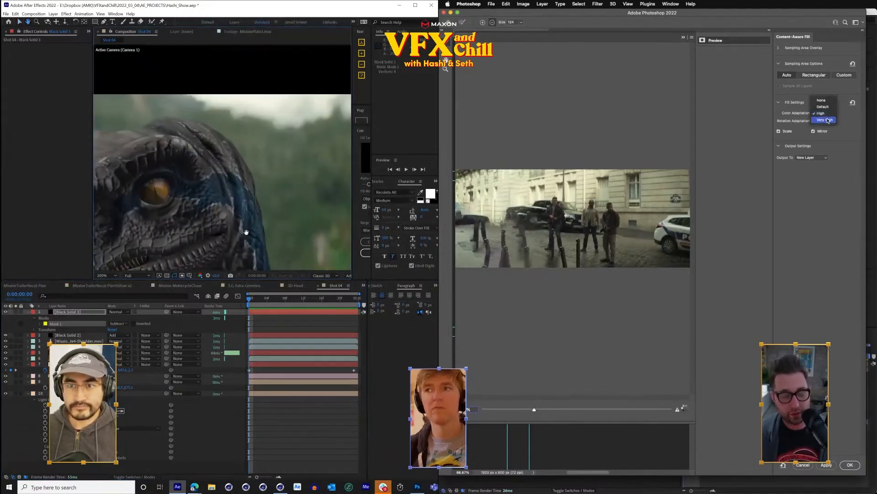
pyautogui.click(828, 119)
pyautogui.moveTo(236, 158); pyautogui.dragTo(245, 202)
pyautogui.press('v')
pyautogui.moveTo(245, 93); pyautogui.dragTo(251, 144)
pyautogui.scroll(-2, 251, 158)
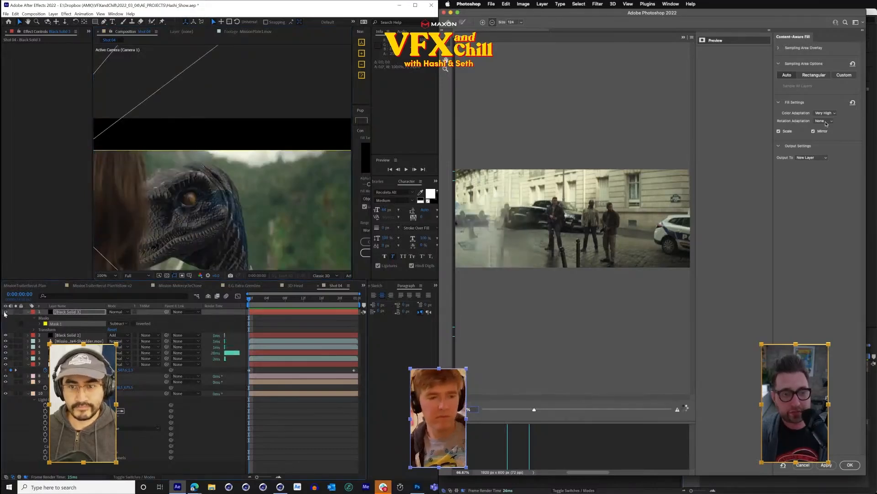
pyautogui.moveTo(264, 210); pyautogui.dragTo(284, 131)
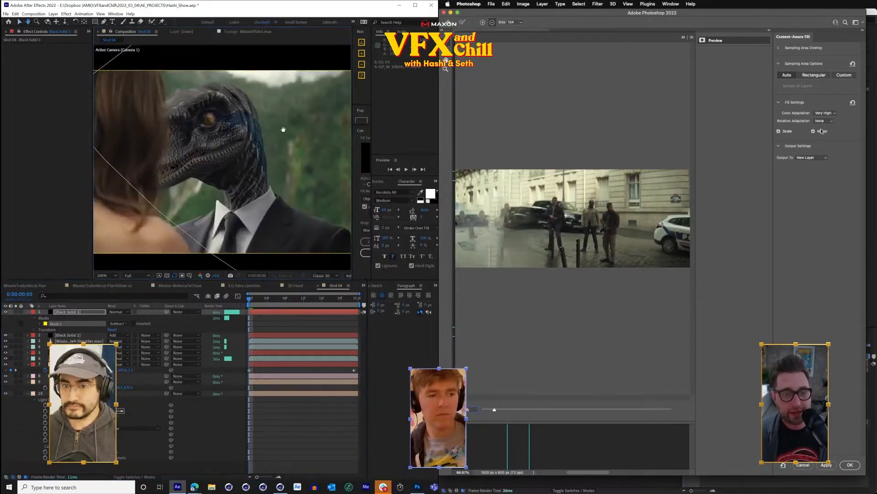
# - Turn off Mirror, set Rotation Adaptation to Low, and output the Content-Aware Fill to a new layer
pyautogui.click(819, 132)
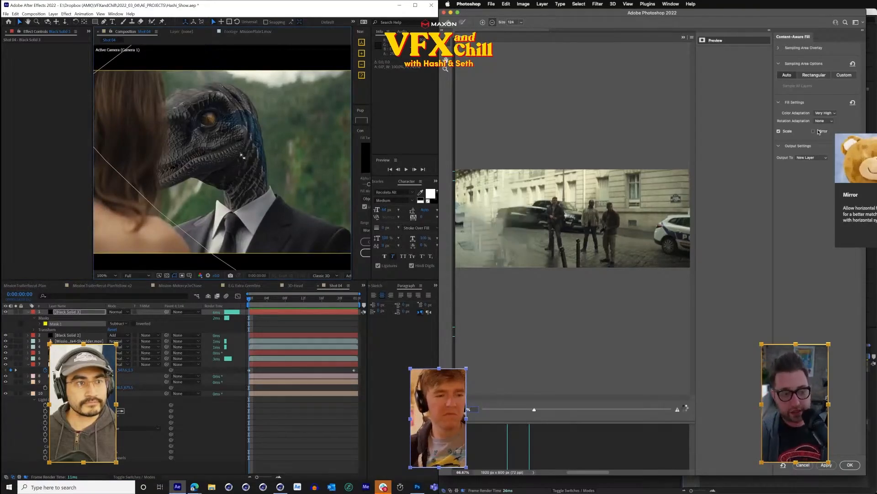
pyautogui.click(831, 114)
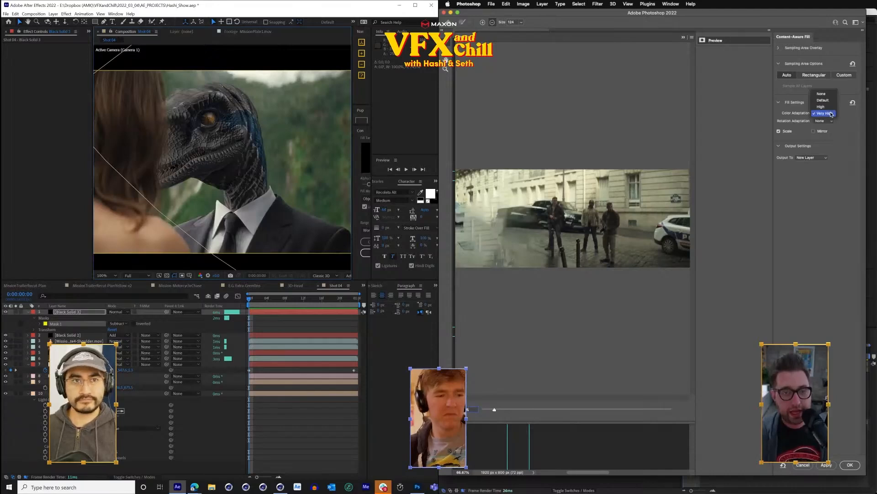
pyautogui.click(825, 113)
pyautogui.click(823, 121)
pyautogui.click(825, 130)
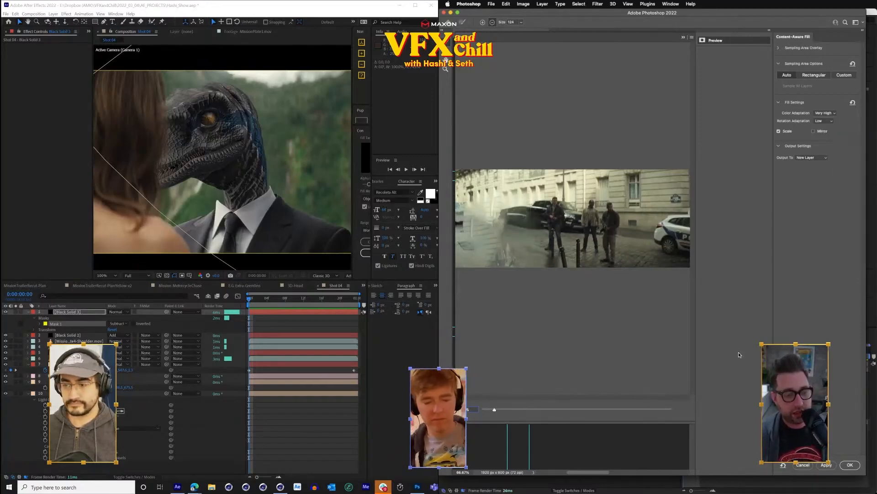
pyautogui.click(849, 465)
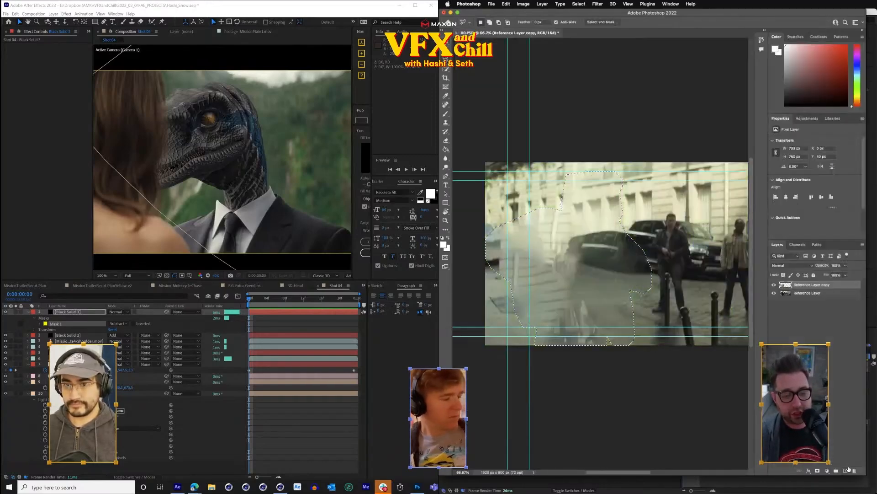
# - Save the filled reference frame, switch to After Effects, and toggle the Reference Frame layer's visibility in the enlarged street shot
pyautogui.click(449, 50)
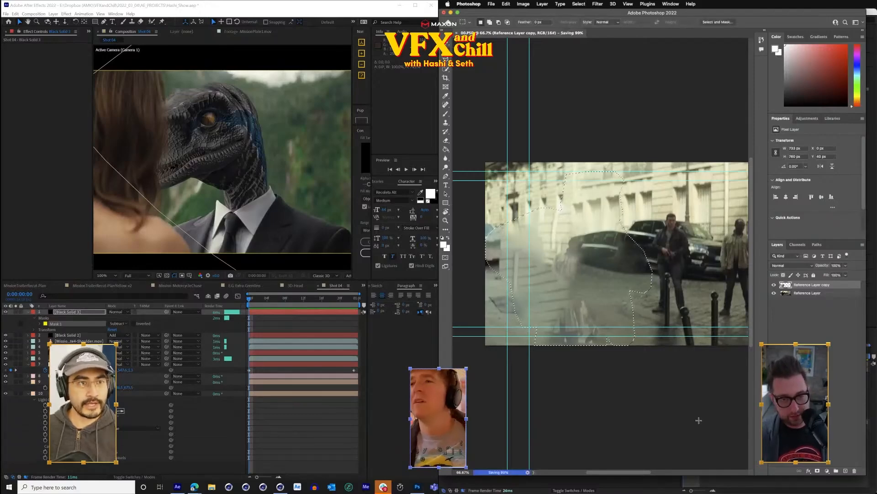
pyautogui.moveTo(770, 492)
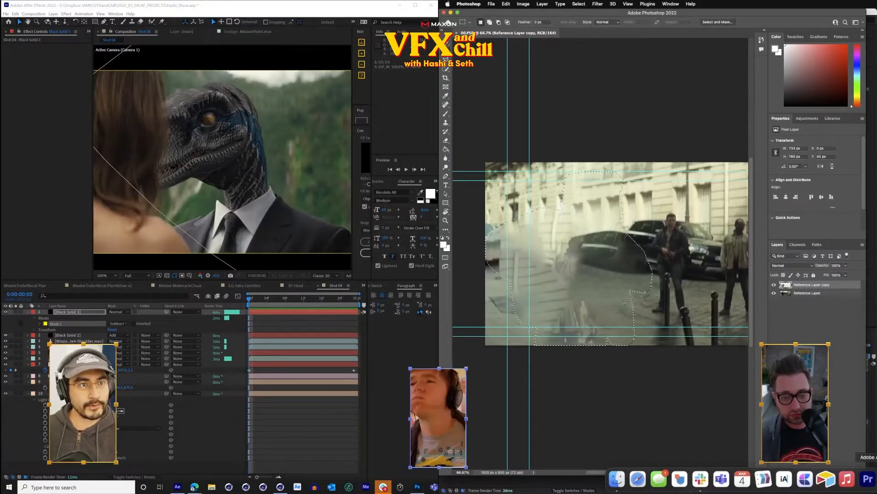
pyautogui.click(876, 479)
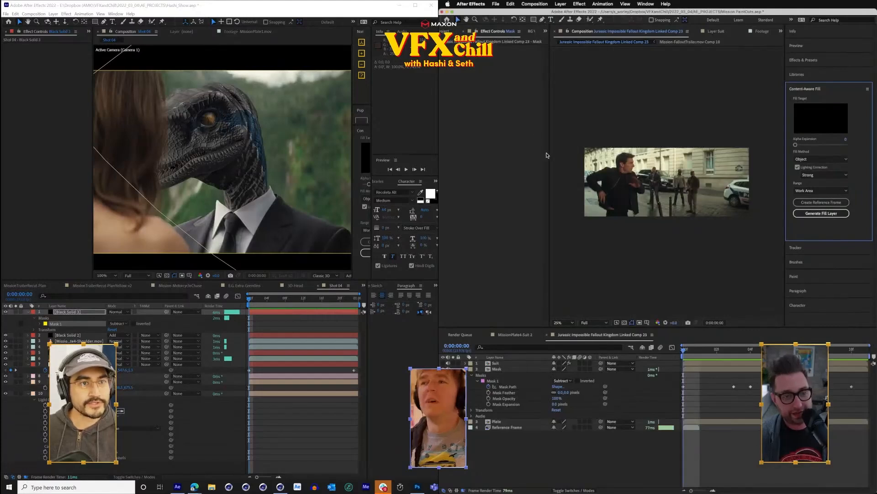
pyautogui.moveTo(549, 154); pyautogui.dragTo(487, 147)
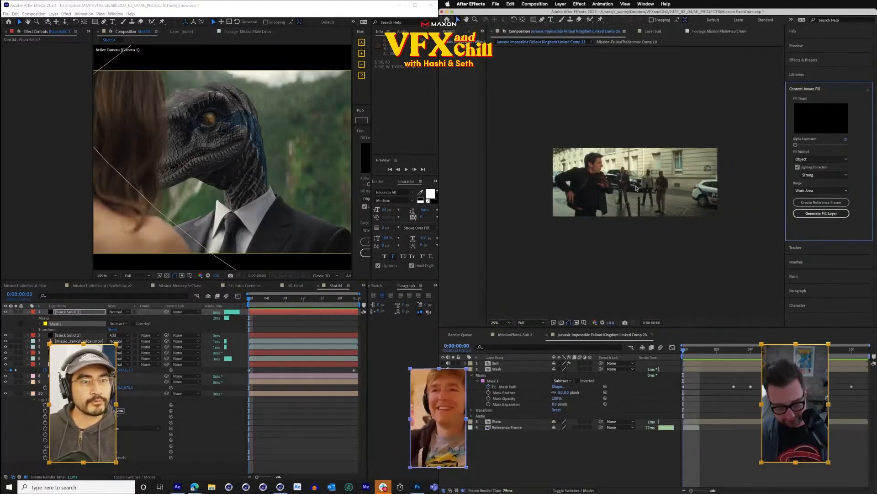
pyautogui.hotkey('shift', '/')
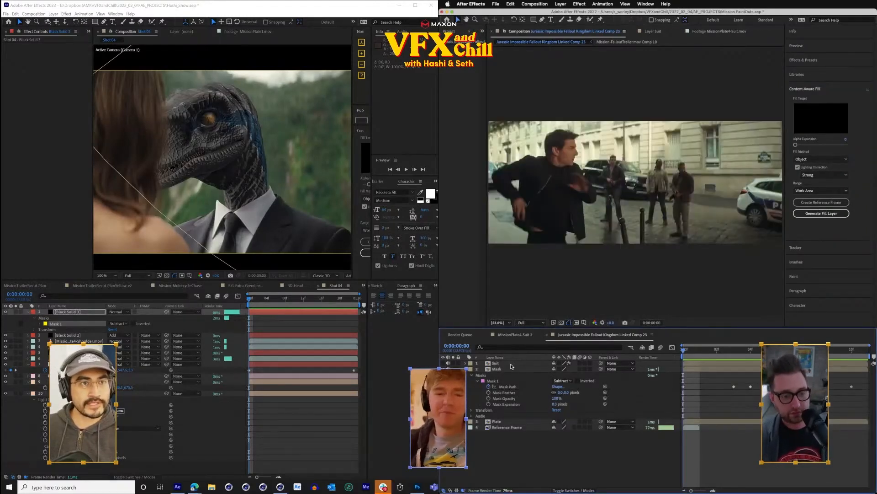
pyautogui.click(453, 428)
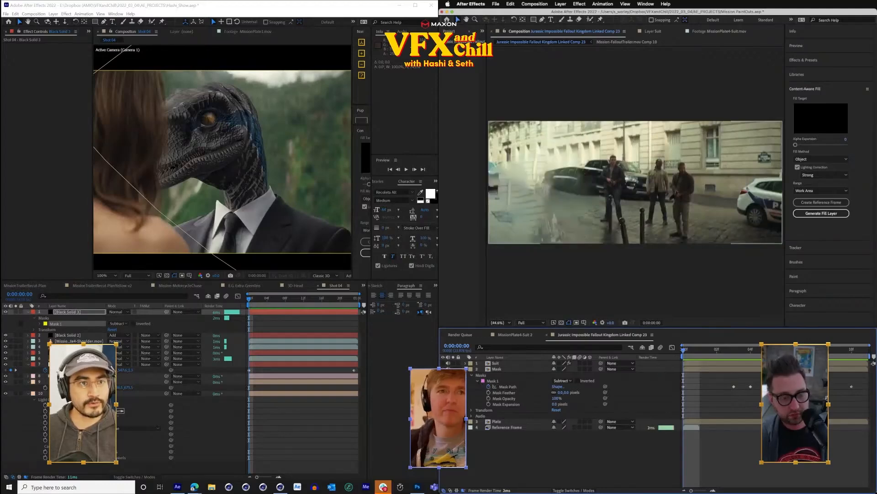
pyautogui.click(453, 427)
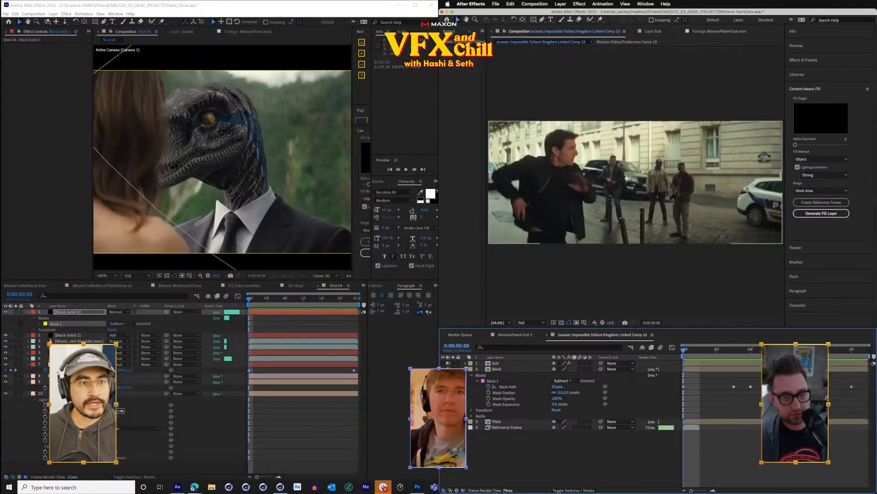
# - Switch to Photoshop and compare the filled Reference Layer copy with the original Reference Layer by toggling each layer's visibility
pyautogui.moveTo(750, 493)
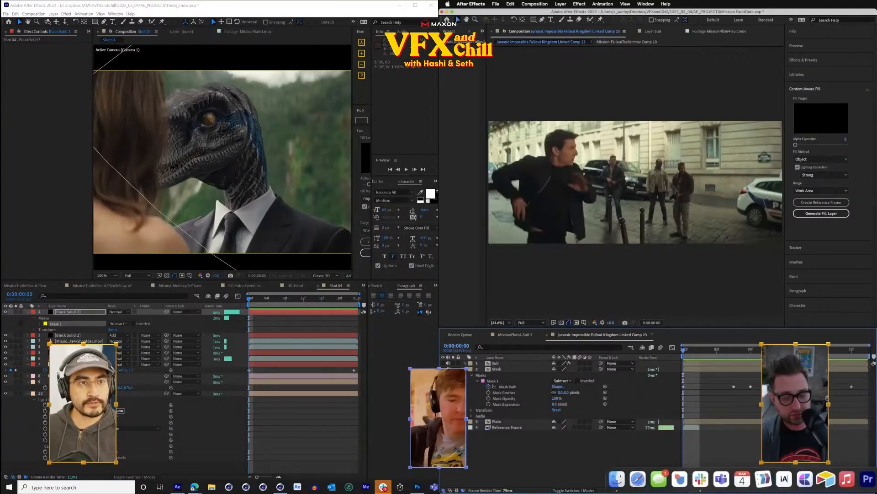
pyautogui.press('super+Tab')
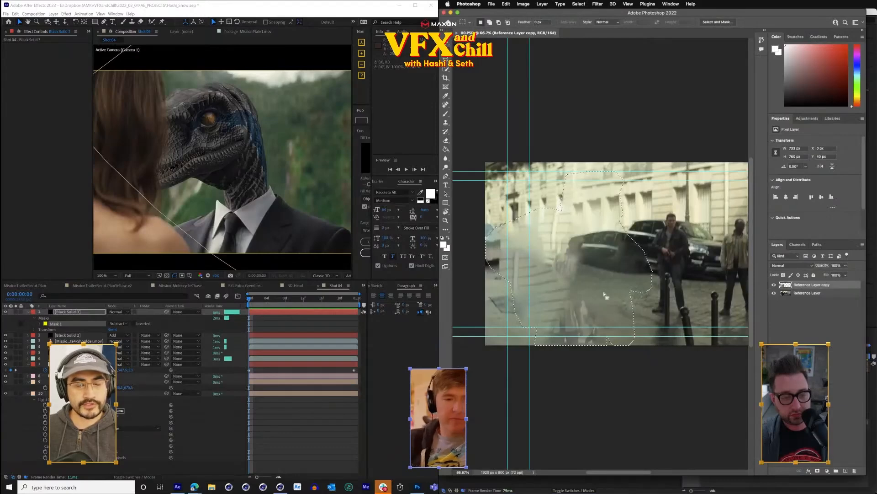
pyautogui.moveTo(690, 492)
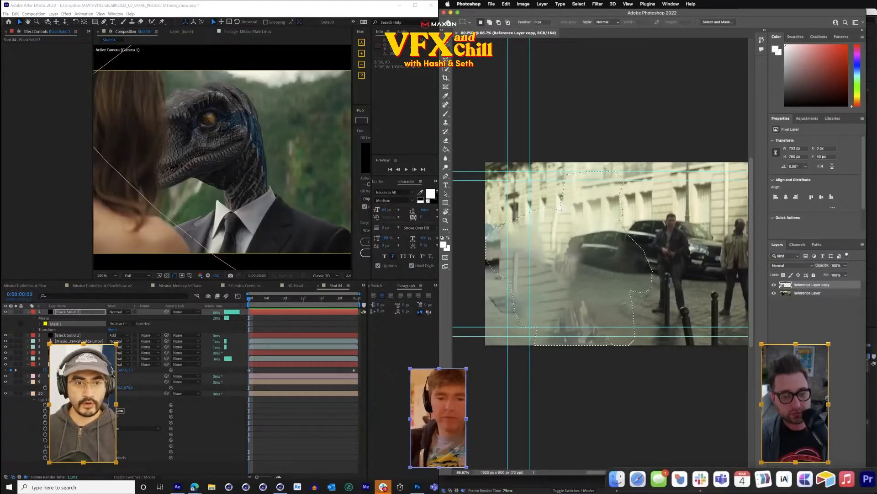
pyautogui.press('super+Tab')
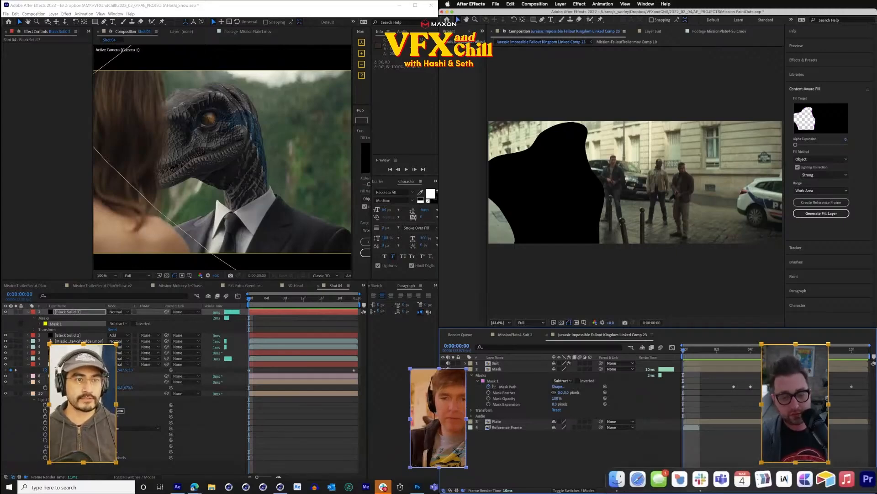
pyautogui.click(874, 479)
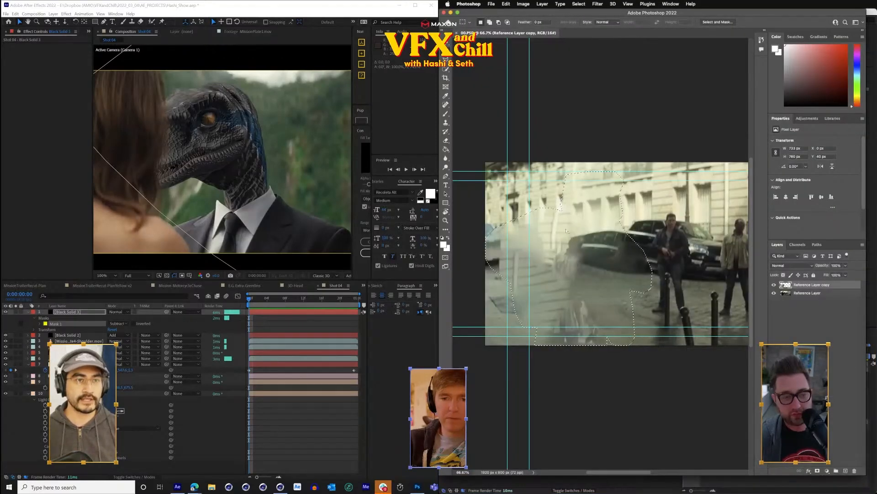
pyautogui.click(774, 286)
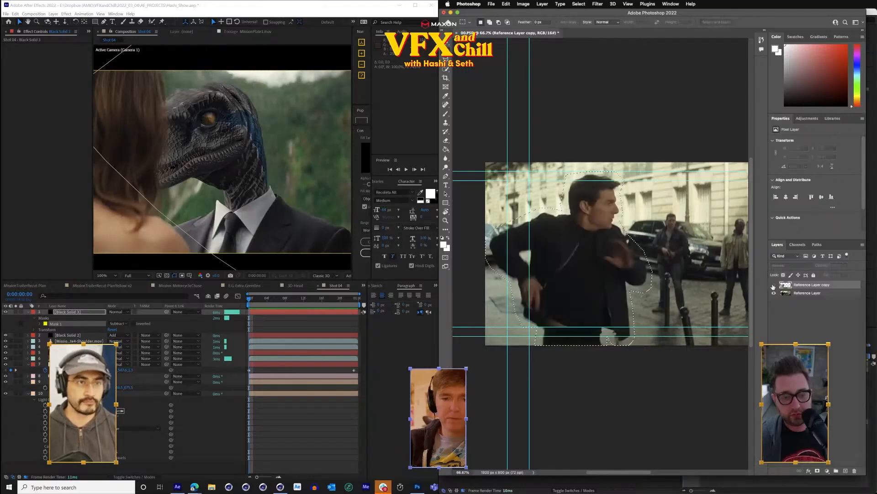
pyautogui.click(773, 285)
pyautogui.click(774, 294)
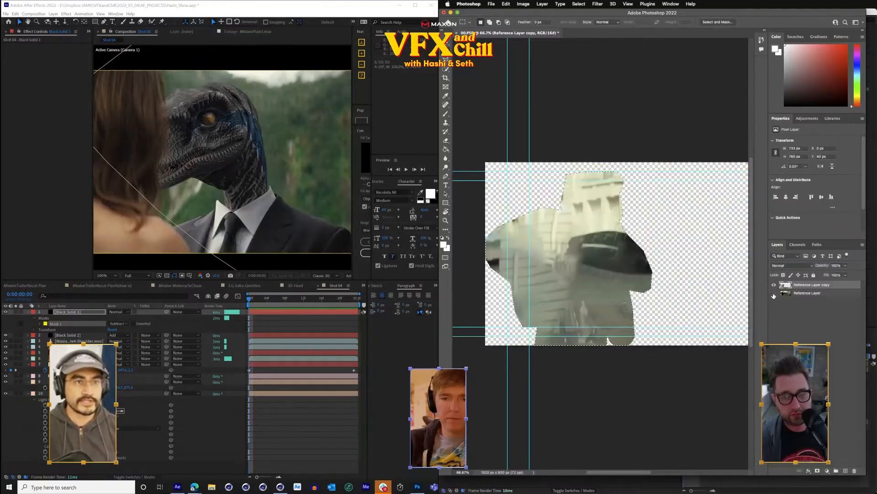
pyautogui.click(774, 294)
pyautogui.click(774, 285)
pyautogui.click(774, 285)
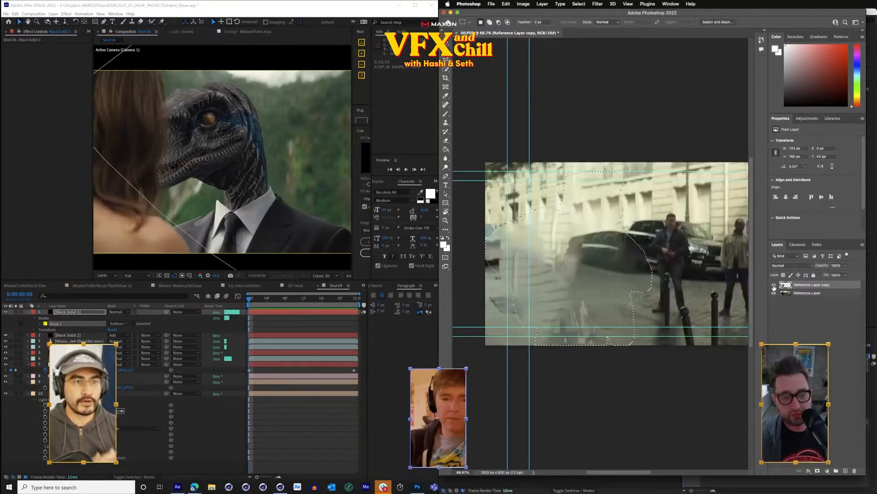
# - Switch back to After Effects, show the Shot 04 project's files in a wider panel, and select the street shot's Reference Frame layer
pyautogui.moveTo(782, 493)
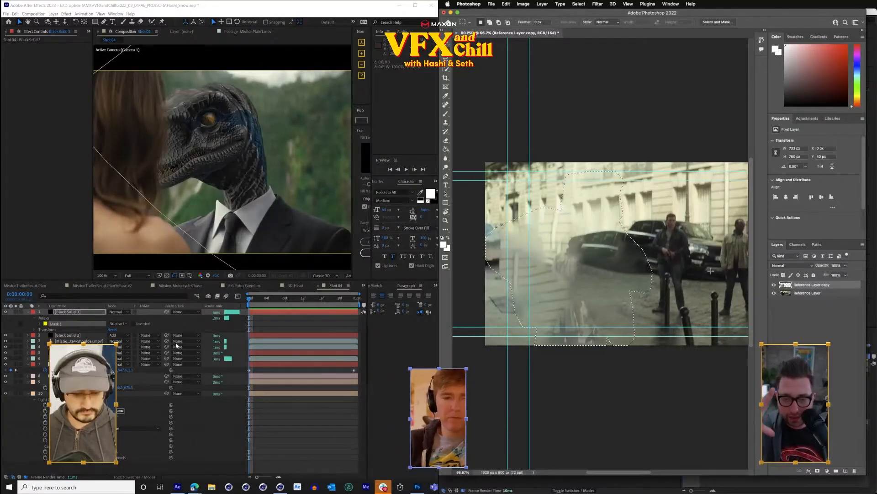
pyautogui.moveTo(852, 493)
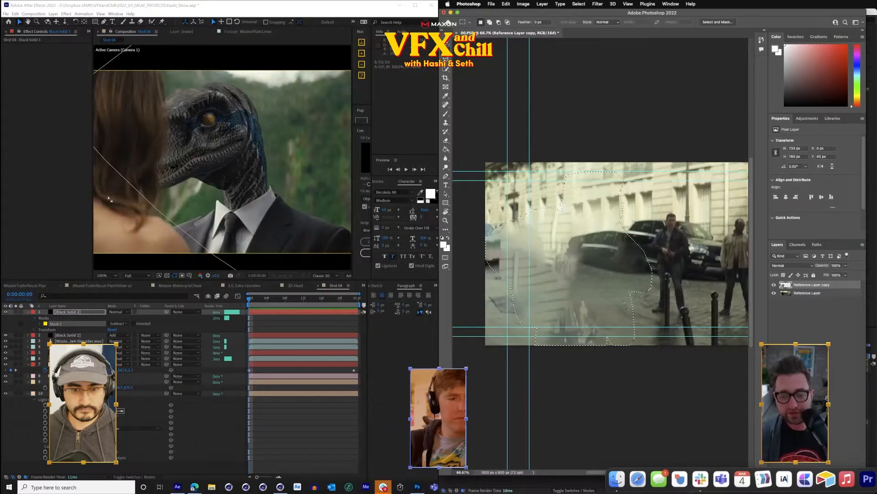
pyautogui.click(876, 479)
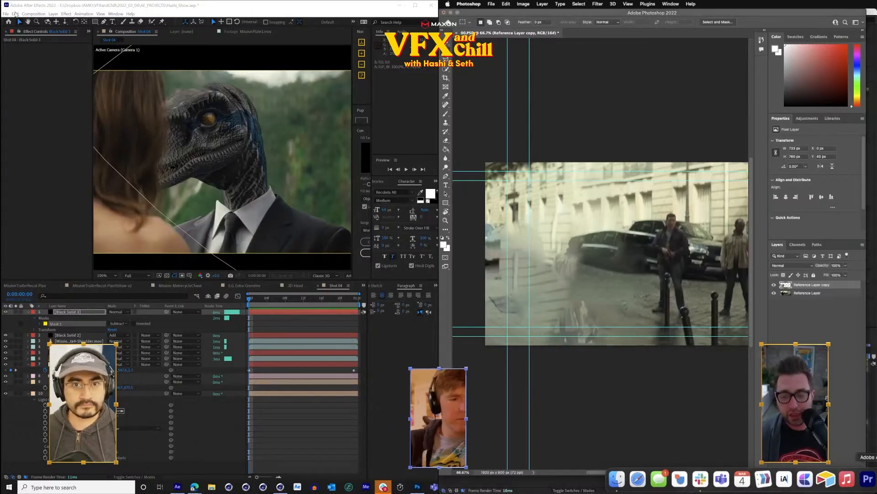
pyautogui.moveTo(92, 56); pyautogui.dragTo(127, 56)
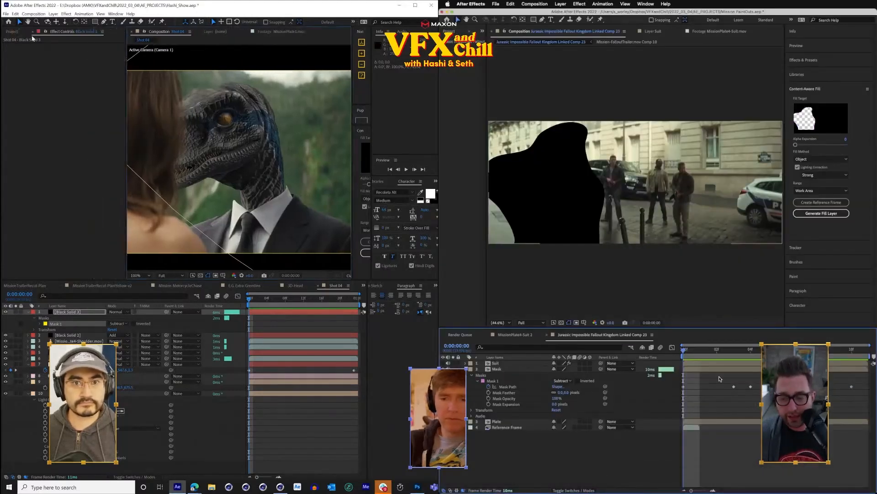
pyautogui.click(12, 31)
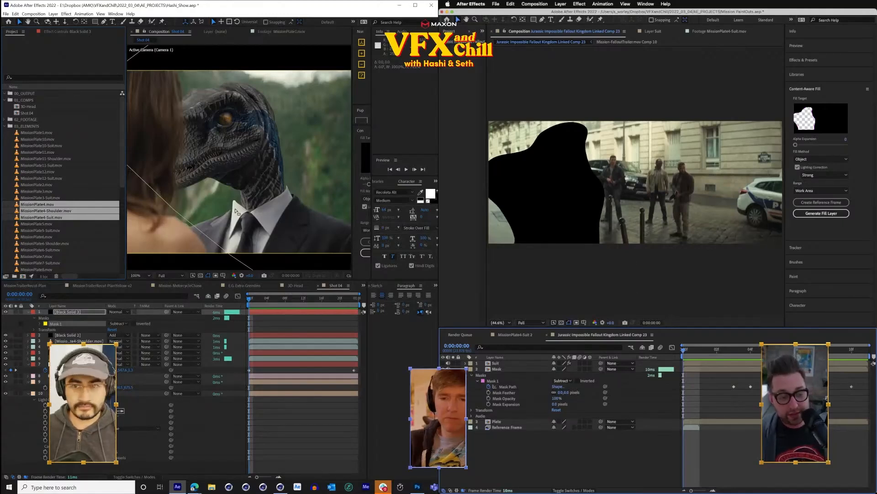
pyautogui.click(443, 427)
pyautogui.click(283, 442)
pyautogui.click(530, 426)
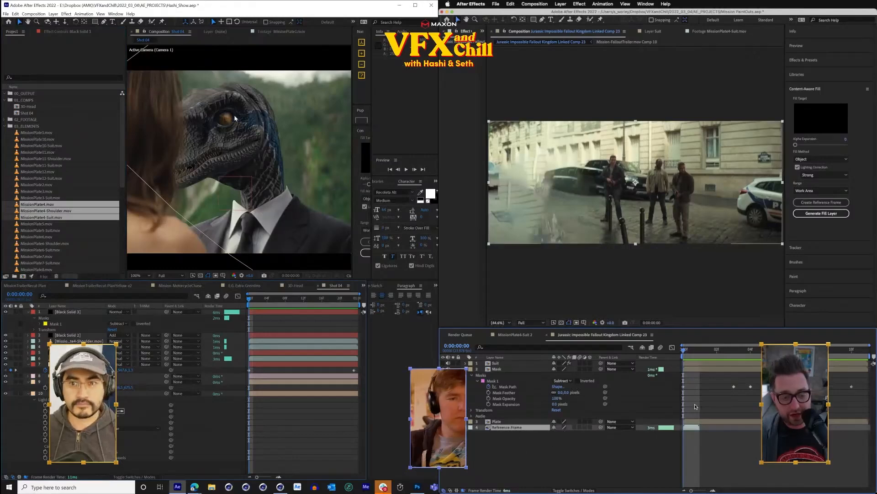
pyautogui.scroll(1, 238, 130)
pyautogui.moveTo(727, 349); pyautogui.dragTo(683, 349)
pyautogui.scroll(-1, 239, 131)
# - Save the Shot 04 project and delete the second black solid below the masked letterbox solid
pyautogui.click(52, 31)
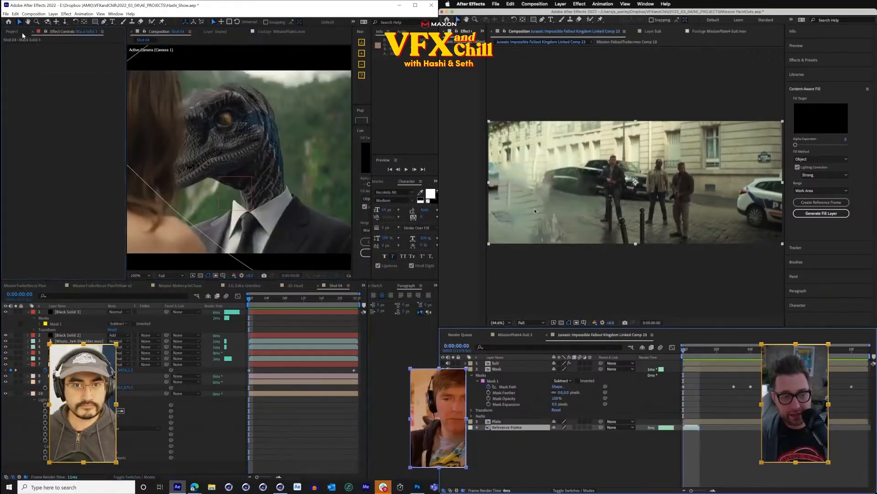
pyautogui.click(22, 33)
pyautogui.hotkey('ctrl', 's')
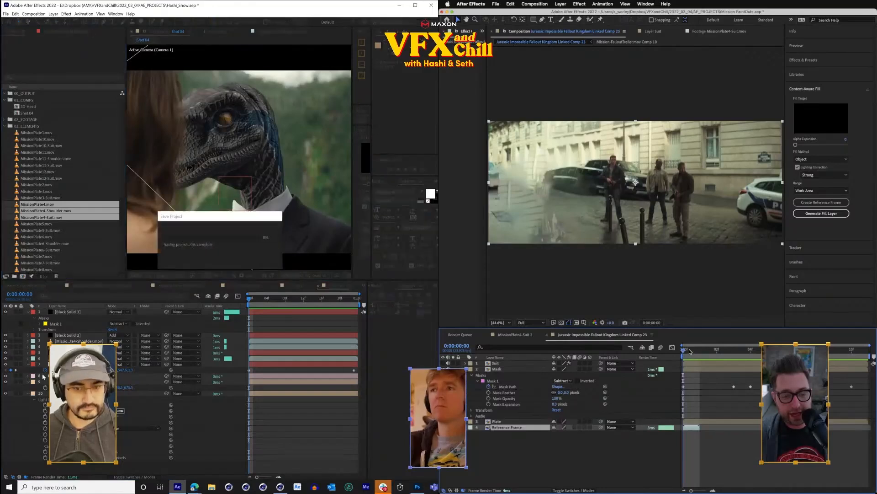
pyautogui.moveTo(690, 351)
pyautogui.mouseDown()
pyautogui.moveTo(712, 352)
pyautogui.moveTo(684, 350)
pyautogui.mouseUp()
pyautogui.click(68, 335)
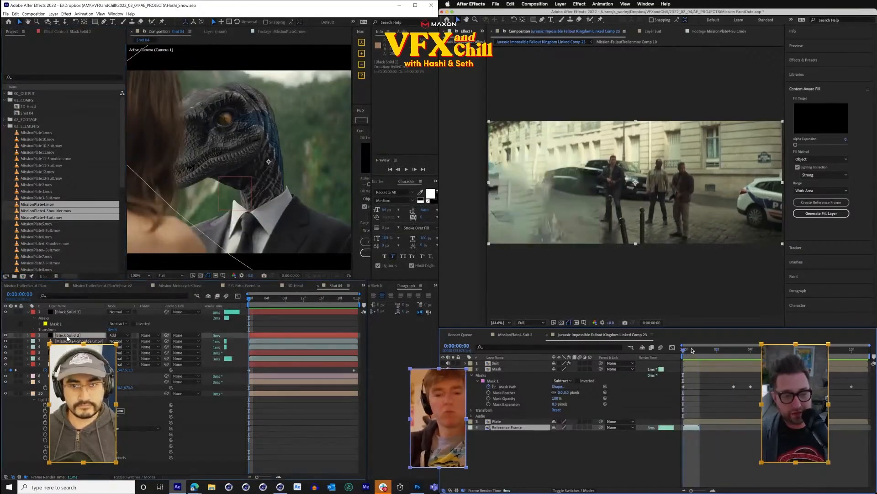
pyautogui.press('F3')
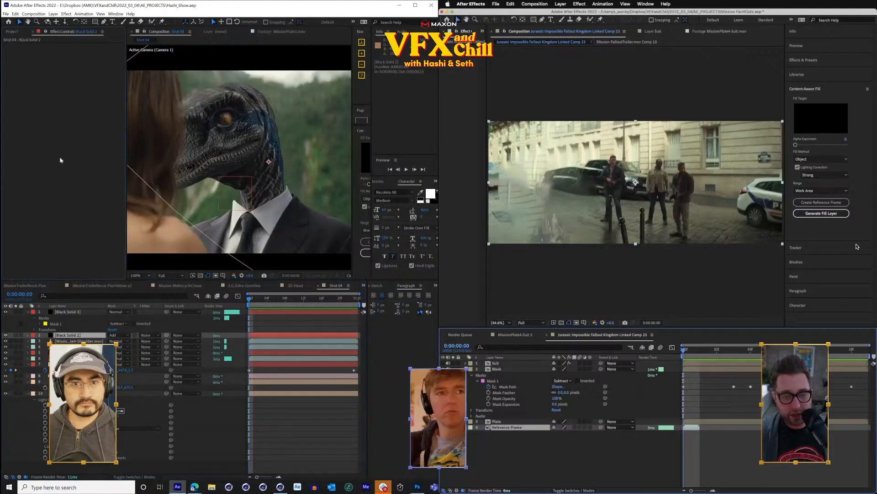
pyautogui.press('Delete')
# - Rename the masked letterbox solid as BARS, and generate the Content-Aware Fill layer for the street shot
pyautogui.click(67, 312)
pyautogui.press('Return')
pyautogui.click(823, 213)
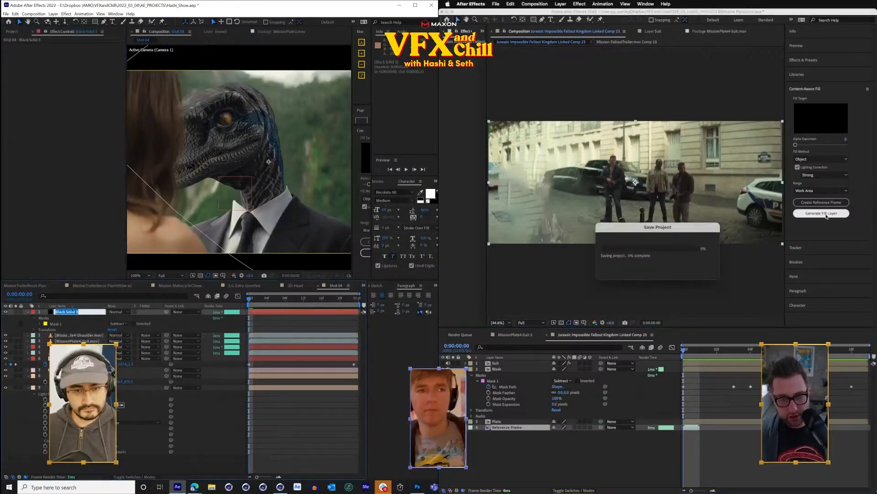
pyautogui.write('BARS')
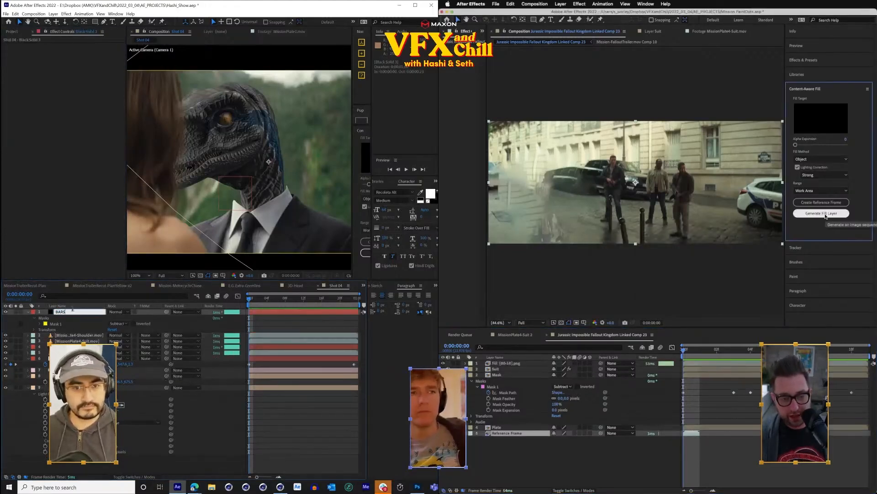
pyautogui.press('Return')
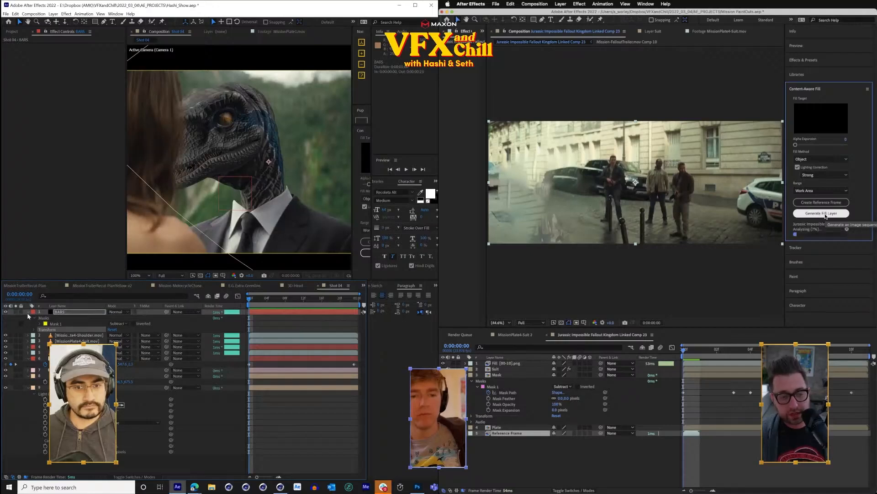
pyautogui.click(28, 312)
# - Apply RG VFX Supercomp to the MissionPlate4 shoulder, suit, ELEMENT and MissionPlate4.mov layers in Shot 04
pyautogui.click(78, 318)
pyautogui.keyDown('shift'); pyautogui.click(100, 328); pyautogui.keyUp('shift')
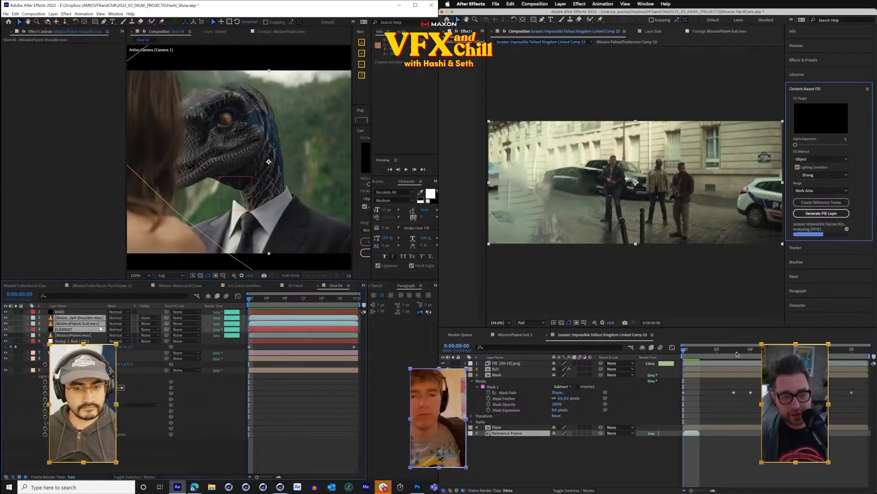
pyautogui.keyDown('shift'); pyautogui.click(86, 336); pyautogui.keyUp('shift')
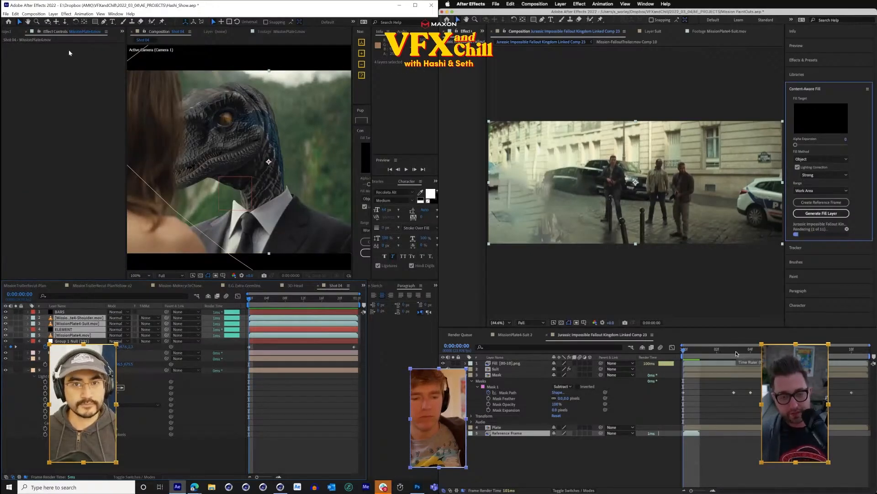
pyautogui.click(53, 13)
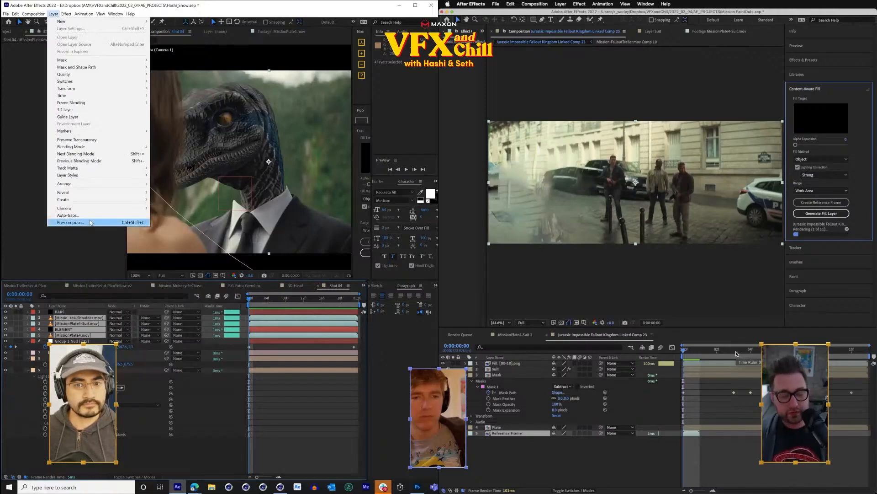
pyautogui.moveTo(67, 14)
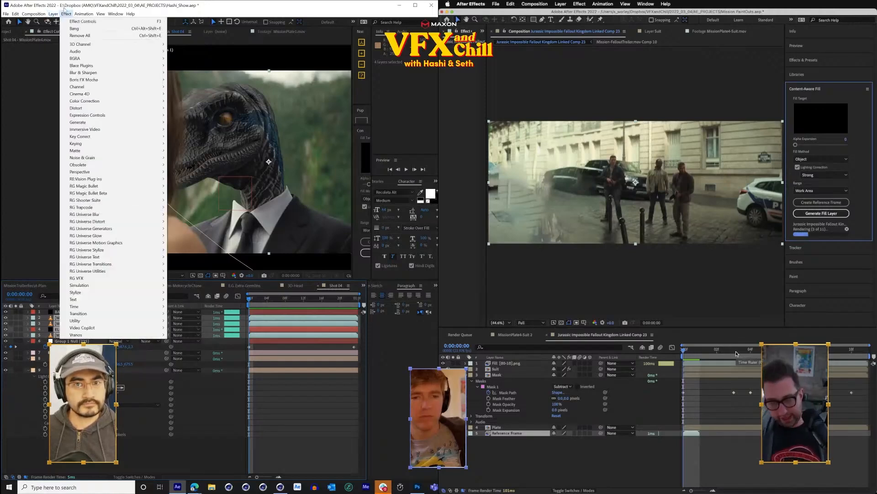
pyautogui.moveTo(118, 280)
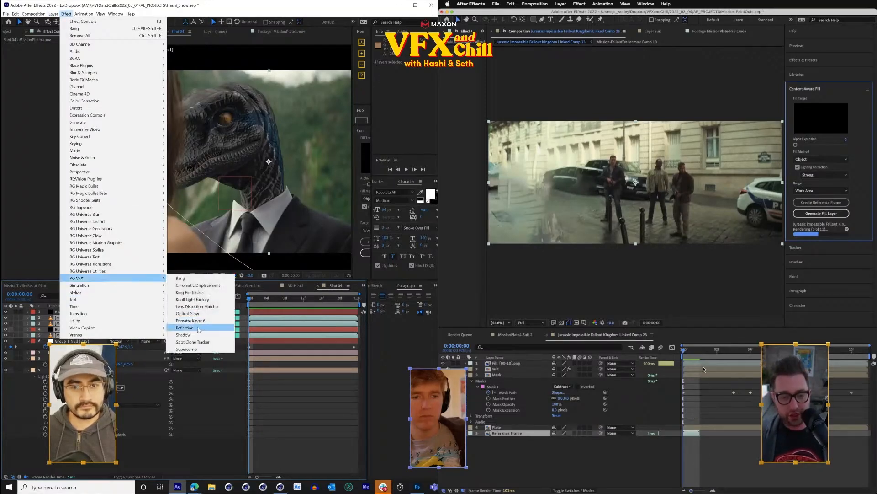
pyautogui.click(192, 349)
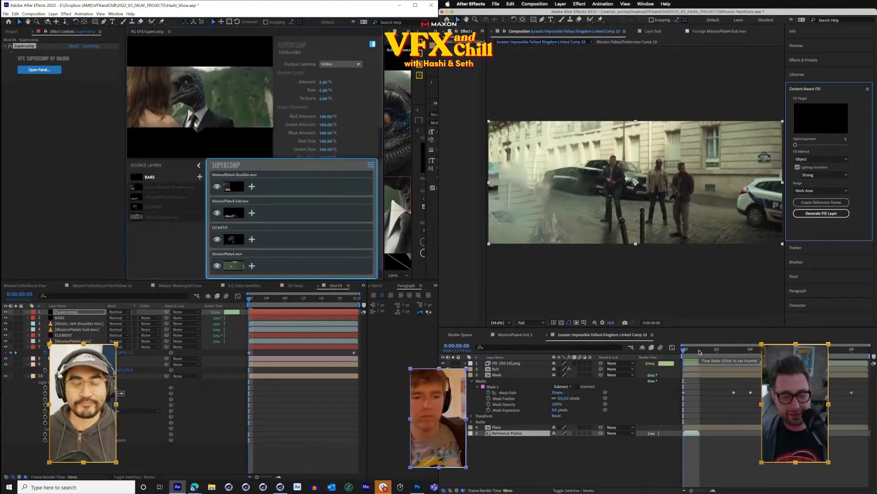
# - Scrub through the filled street shot, and add Color Correction to ELEMENT in Supercomp
pyautogui.moveTo(699, 352)
pyautogui.mouseDown()
pyautogui.moveTo(851, 351)
pyautogui.moveTo(684, 351)
pyautogui.mouseUp()
pyautogui.moveTo(125, 121); pyautogui.dragTo(88, 121)
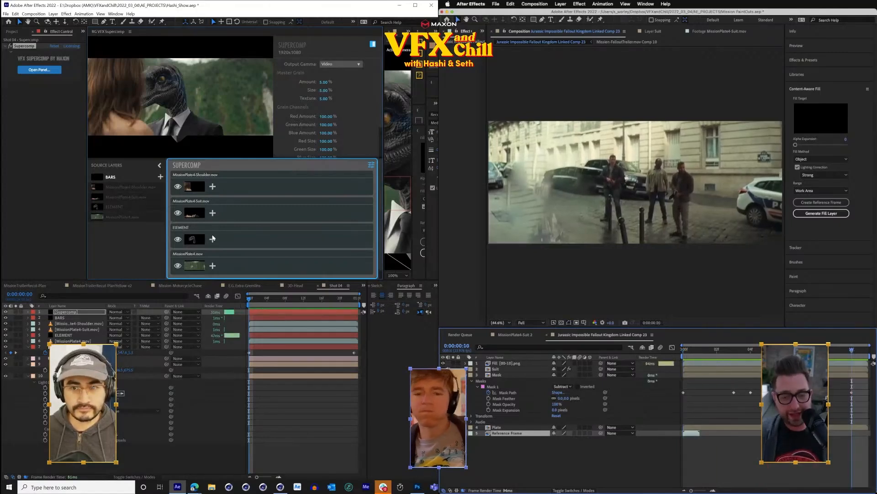
pyautogui.click(737, 352)
pyautogui.click(213, 239)
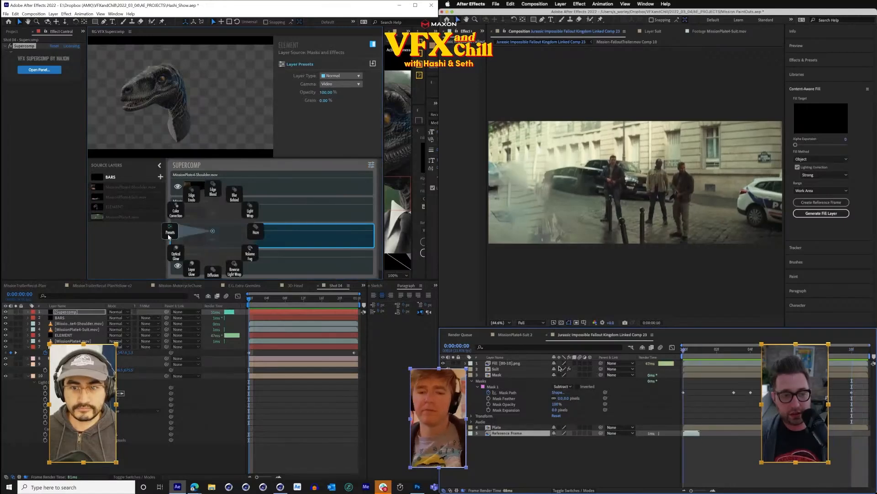
pyautogui.click(173, 215)
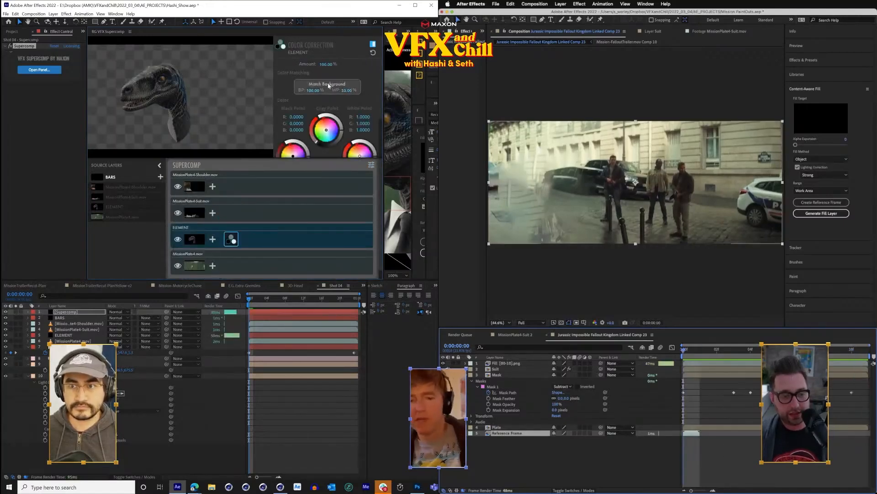
# - Move the Suit layer above the generated fill in the street shot, and narrow the Supercomp panel to reveal the Shot 04 composition
pyautogui.moveTo(508, 369); pyautogui.dragTo(508, 368)
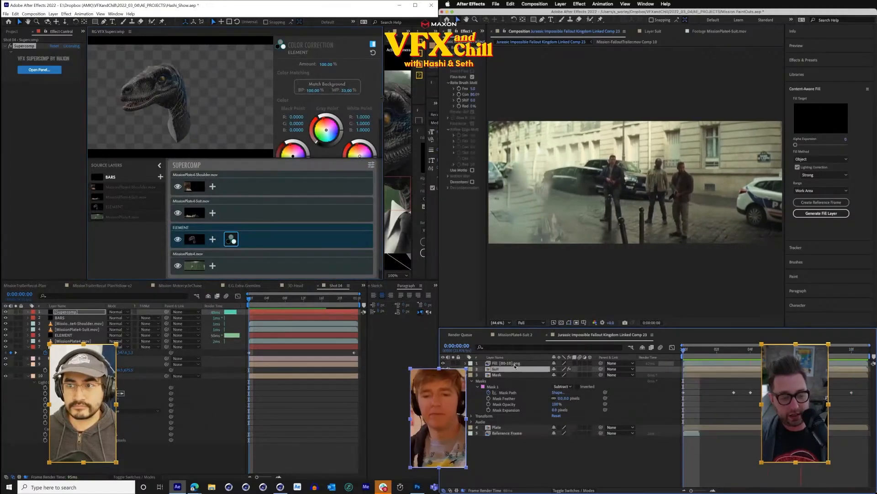
pyautogui.moveTo(384, 95); pyautogui.dragTo(369, 96)
pyautogui.moveTo(508, 368); pyautogui.dragTo(509, 363)
pyautogui.moveTo(369, 96); pyautogui.dragTo(244, 99)
pyautogui.moveTo(509, 363); pyautogui.dragTo(509, 362)
pyautogui.moveTo(245, 99); pyautogui.dragTo(261, 99)
pyautogui.moveTo(509, 362); pyautogui.dragTo(509, 362)
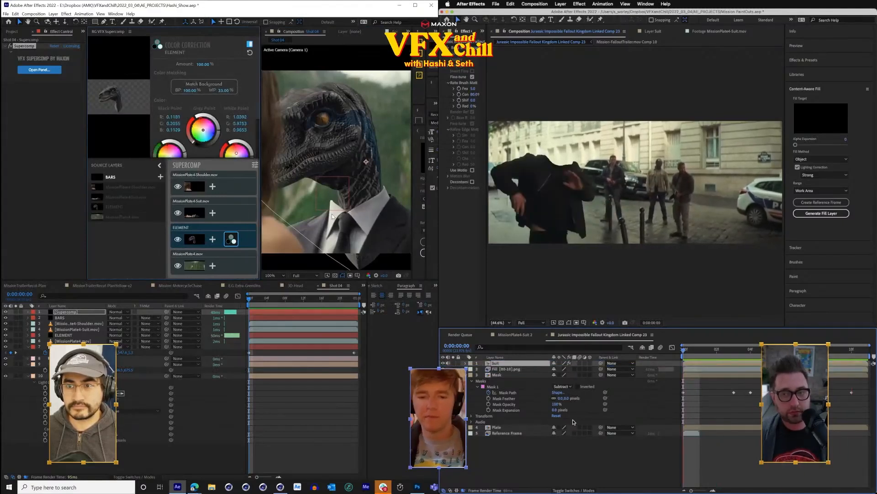
# - Try matching ELEMENT's Color Correction to the background, and remove that correction from Supercomp
pyautogui.click(213, 87)
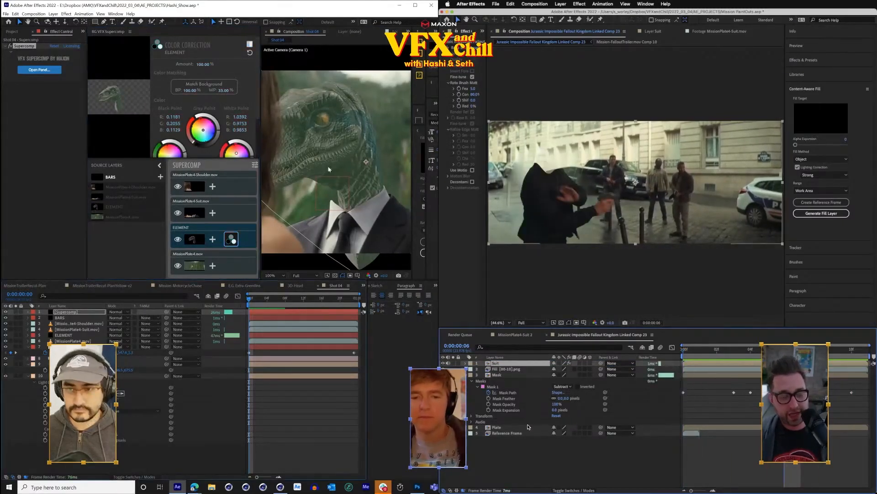
pyautogui.click(231, 239)
# - Move Plate directly below Suit in the street shot, and place ELEMENT above MissionPlate4-Suit.mov in Supercomp
pyautogui.click(497, 427)
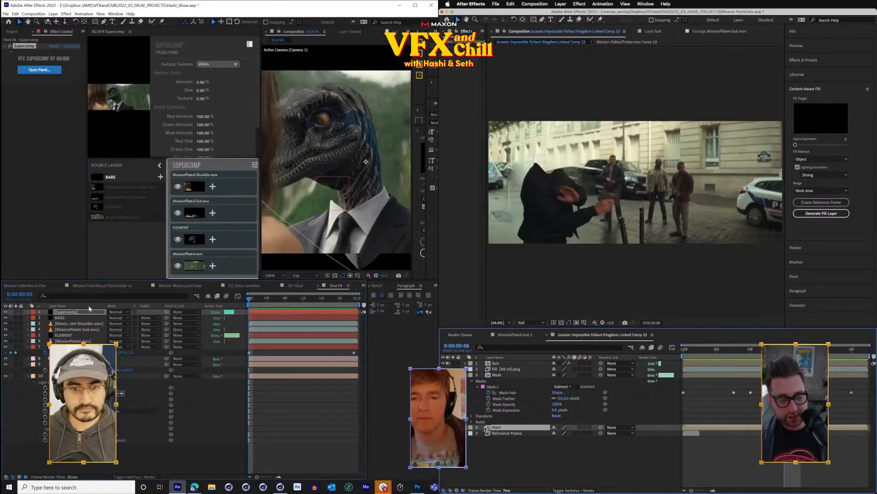
pyautogui.moveTo(503, 406); pyautogui.dragTo(502, 369)
pyautogui.moveTo(192, 233); pyautogui.dragTo(192, 205)
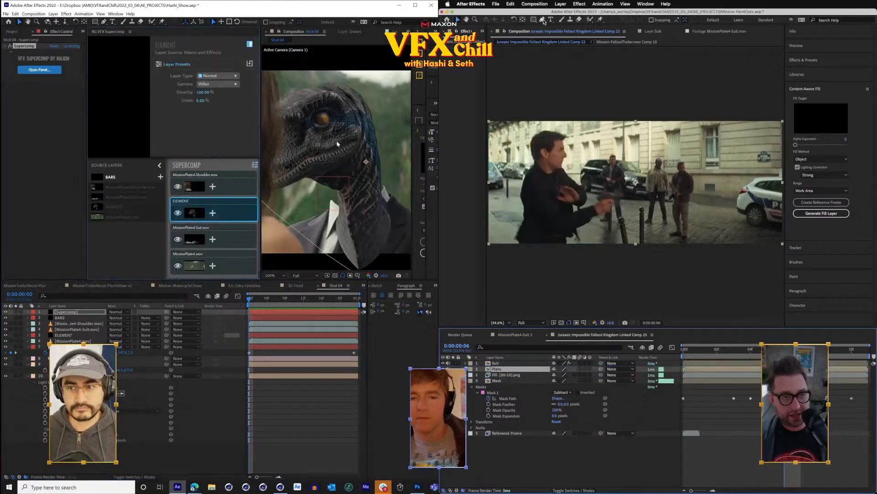
# - Draw a closed curved mask on Plate around the frame's lower area in the street shot, and lower the raptor head in Shot 04
pyautogui.click(542, 21)
pyautogui.click(537, 194)
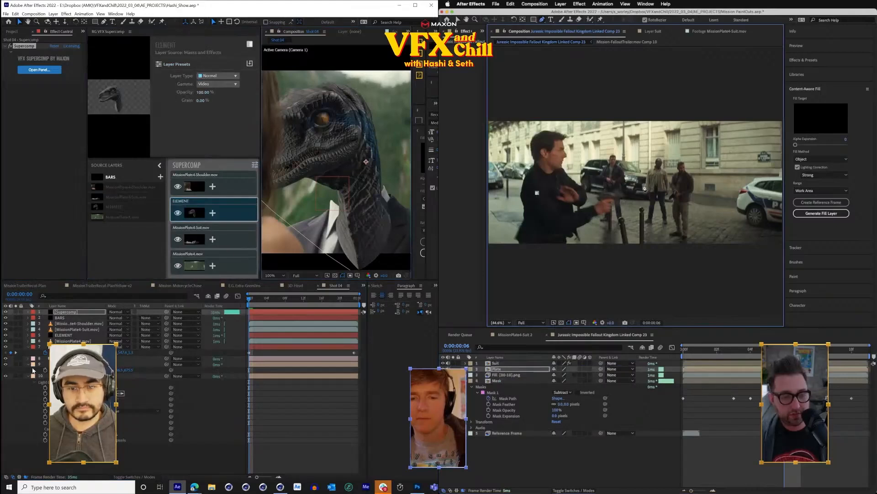
pyautogui.click(659, 184)
pyautogui.click(74, 329)
pyautogui.click(74, 347)
pyautogui.click(73, 335)
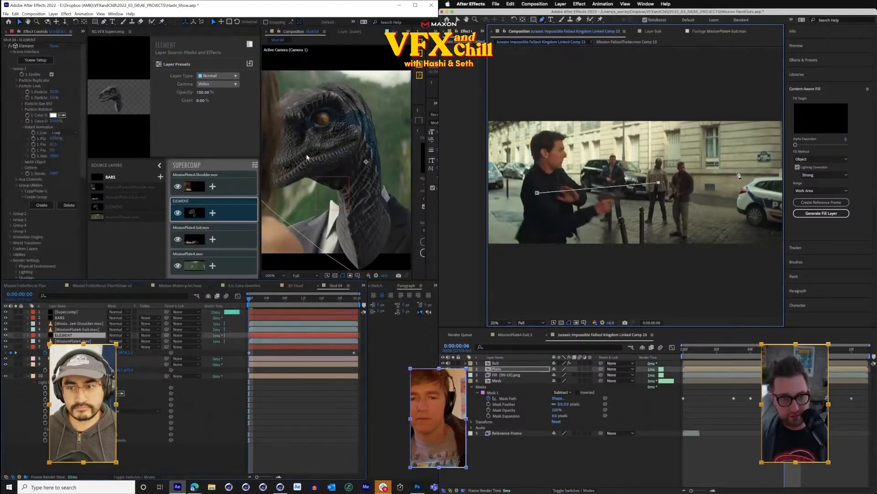
pyautogui.press(',')
pyautogui.press(',')
pyautogui.moveTo(316, 159); pyautogui.dragTo(330, 237)
pyautogui.click(746, 173)
pyautogui.click(747, 244)
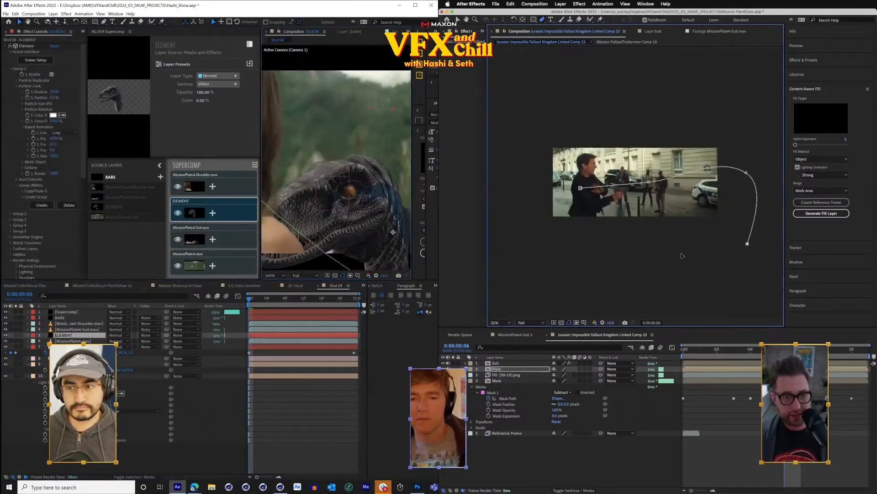
pyautogui.click(511, 249)
pyautogui.click(510, 190)
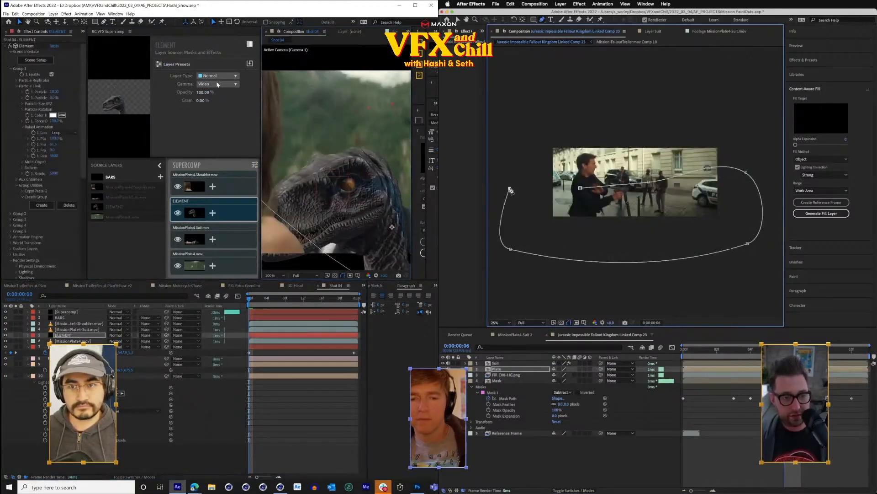
pyautogui.click(213, 213)
pyautogui.click(581, 188)
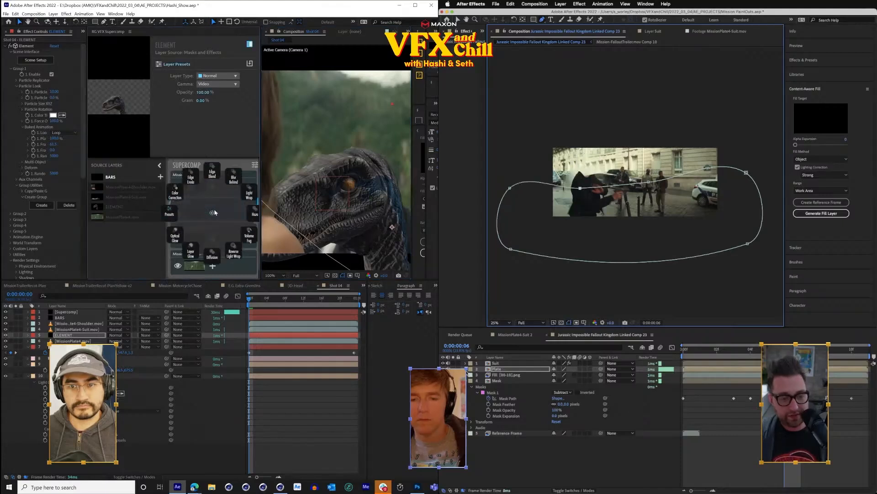
# - Feather Plate's mask by 78 pixels in the street shot, and match ELEMENT's Color Correction to the background in Supercomp
pyautogui.click(466, 369)
pyautogui.click(170, 213)
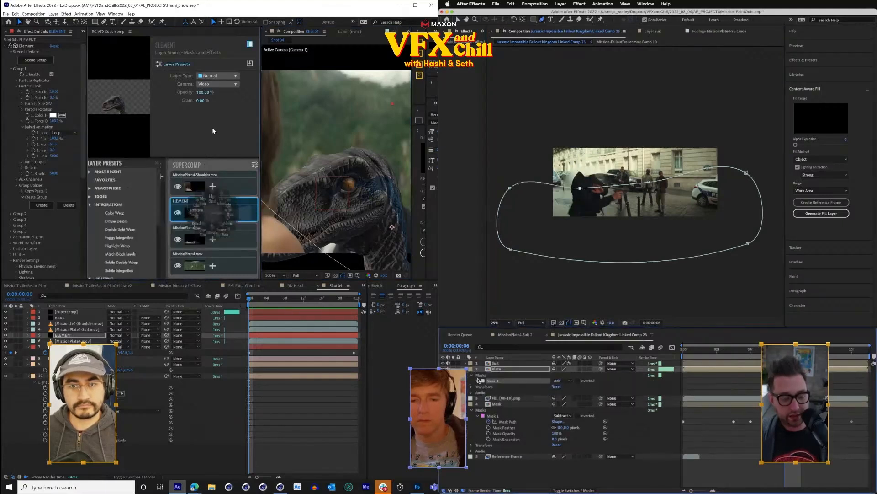
pyautogui.click(478, 381)
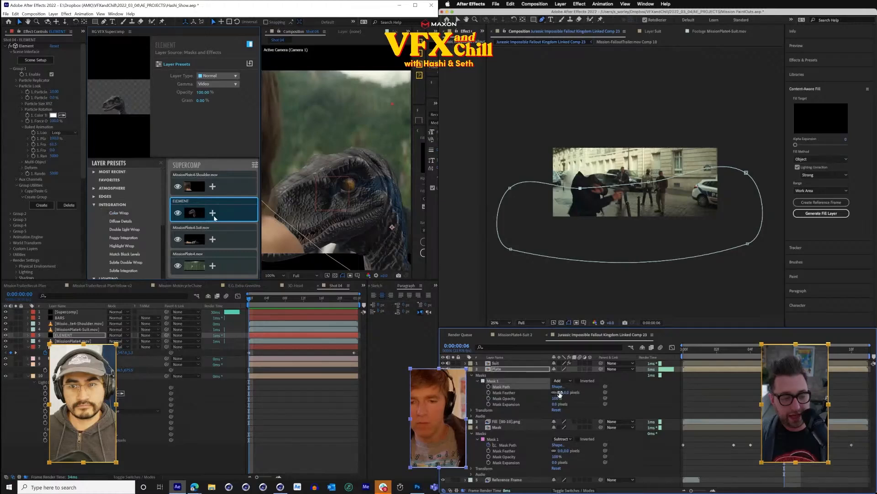
pyautogui.click(213, 213)
pyautogui.moveTo(559, 392); pyautogui.dragTo(658, 395)
pyautogui.click(213, 181)
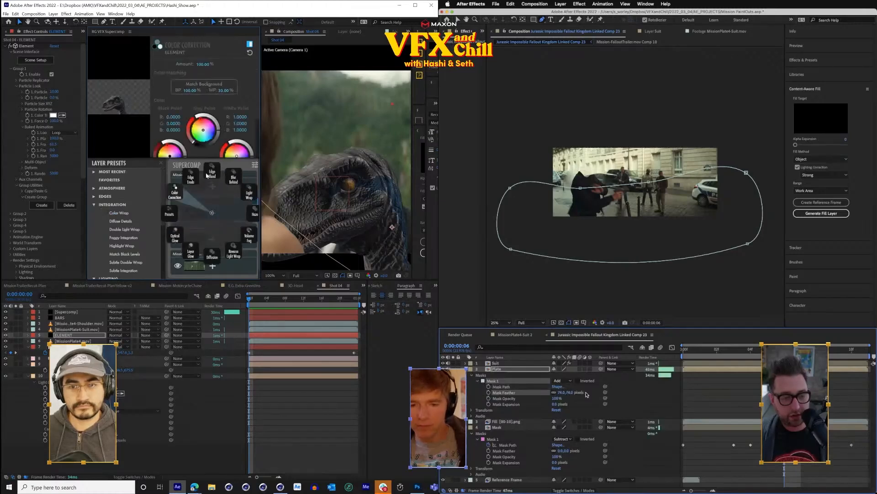
pyautogui.click(212, 91)
pyautogui.hotkey('shift', '/')
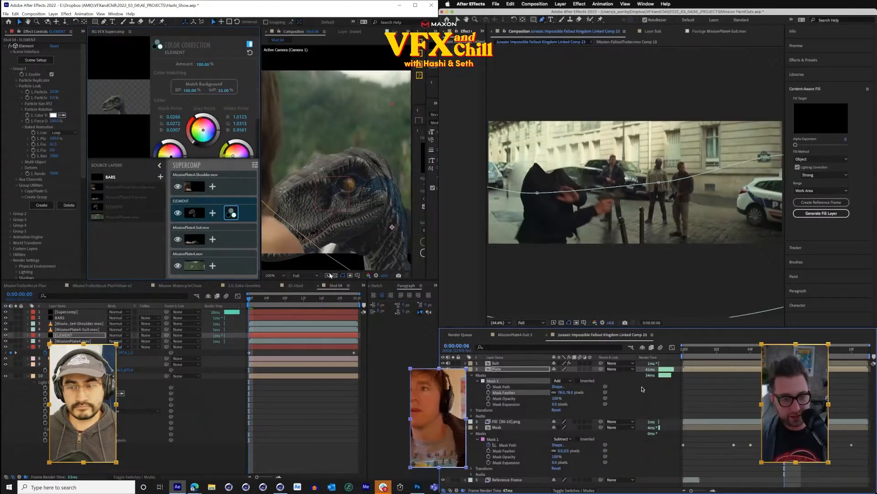
pyautogui.click(643, 390)
# - Play back the masked street shot from its start, and move MissionPlate4-Suit.mov above ELEMENT in Supercomp
pyautogui.click(330, 275)
pyautogui.press('space')
pyautogui.press('Home')
pyautogui.press('space')
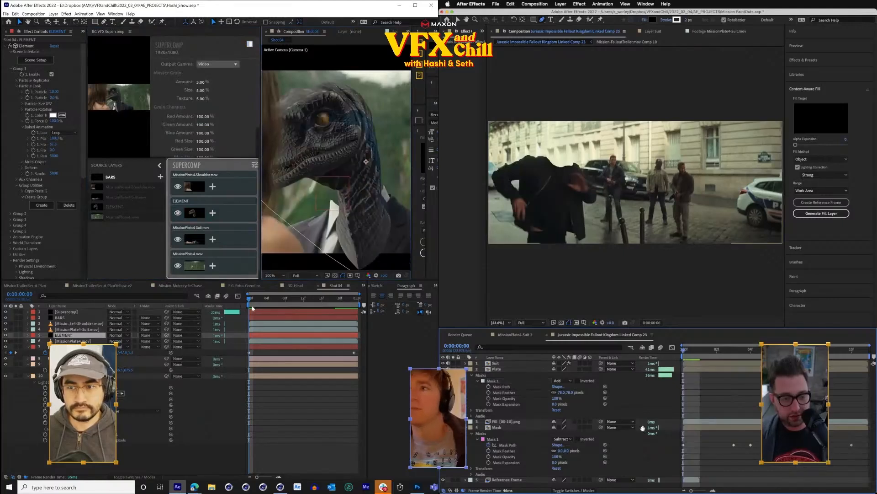
pyautogui.click(214, 313)
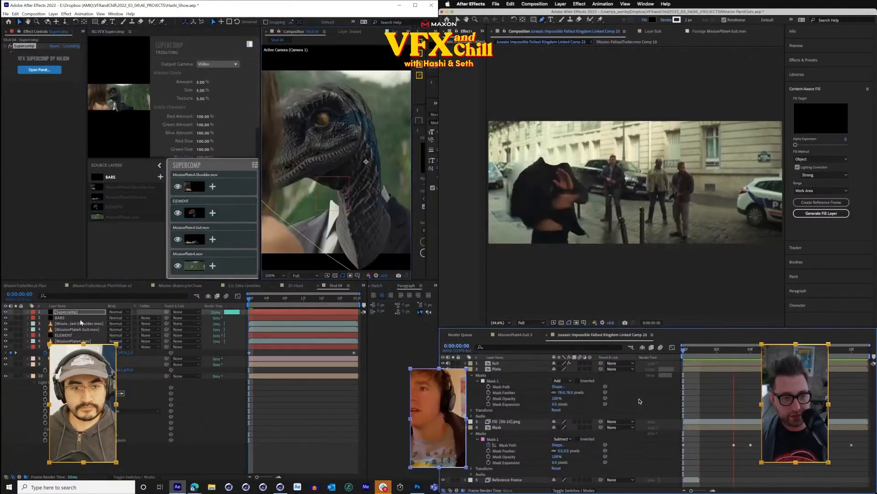
pyautogui.moveTo(215, 231); pyautogui.dragTo(220, 211)
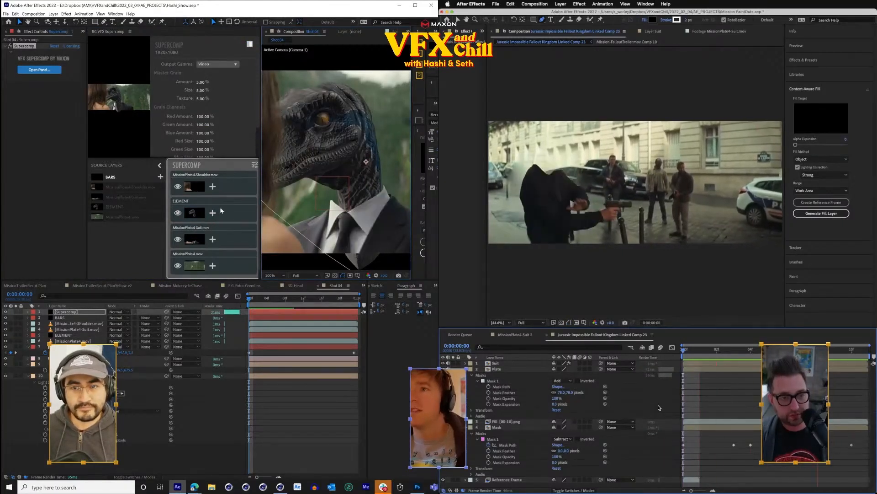
pyautogui.click(223, 218)
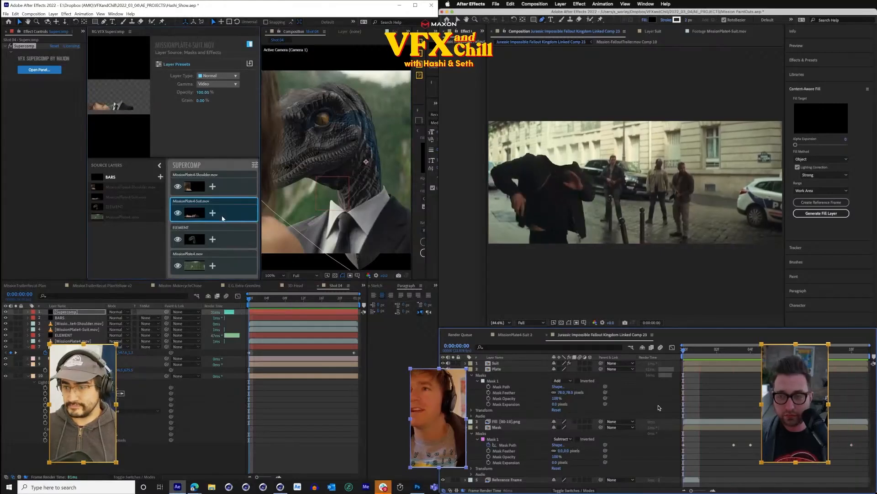
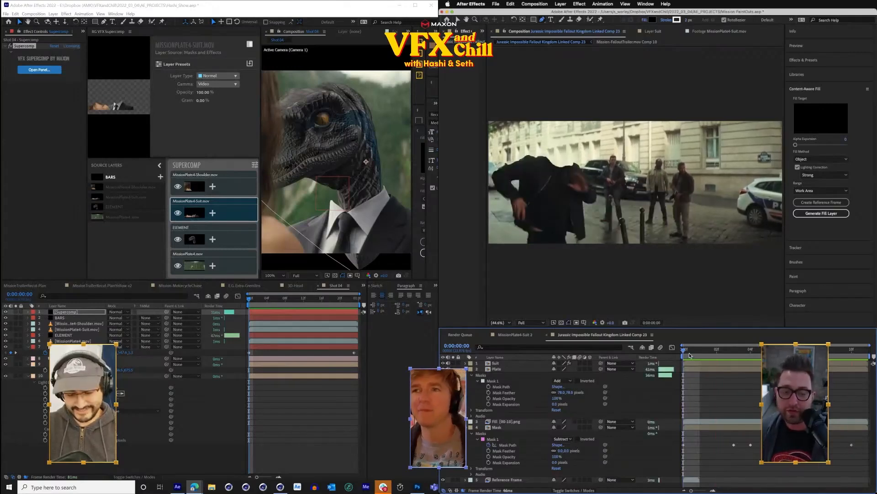
pyautogui.press('space')
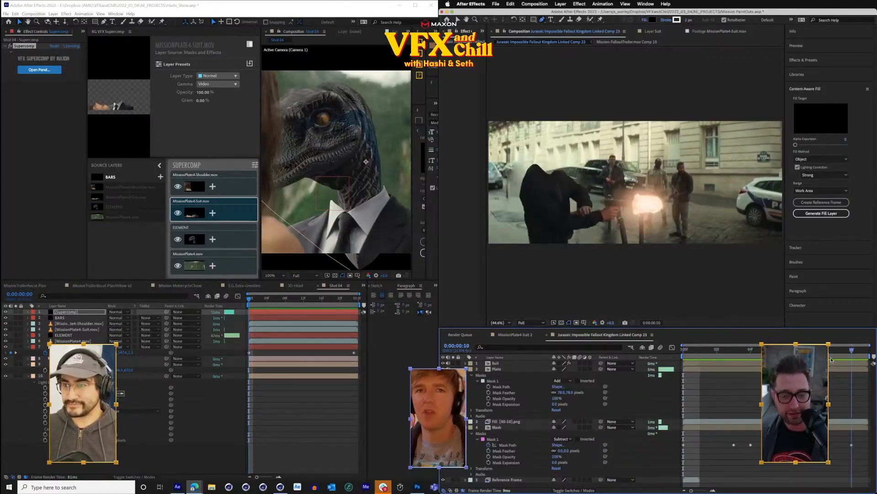
pyautogui.press('space')
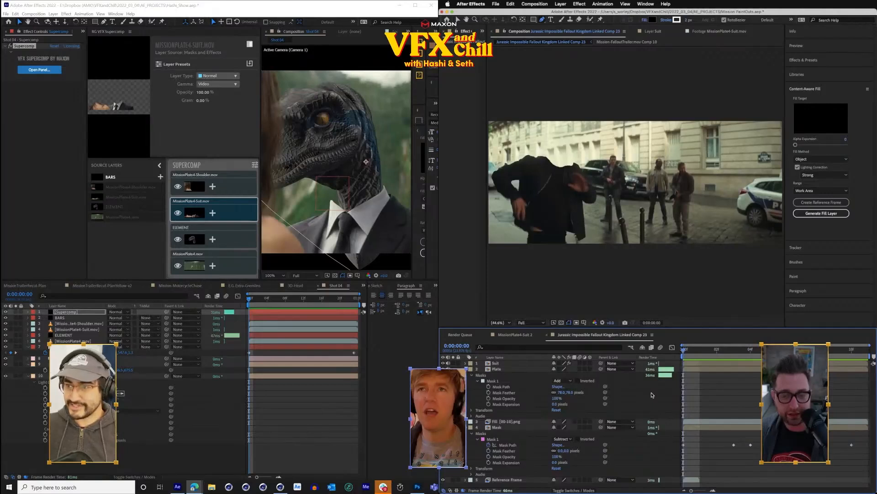
pyautogui.press('space')
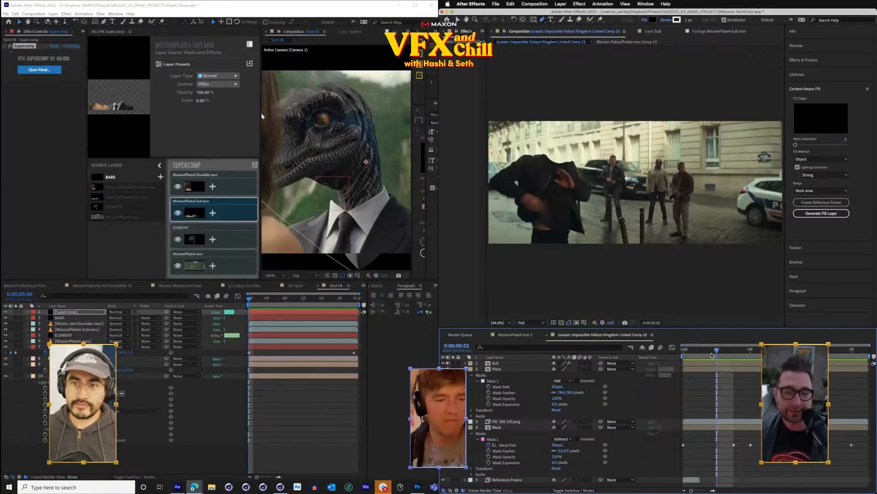
# - Show Shot 04 at frame 16 without the Supercomp and BARS layers, and widen the panel area beside the street shot
pyautogui.moveTo(261, 112); pyautogui.dragTo(204, 120)
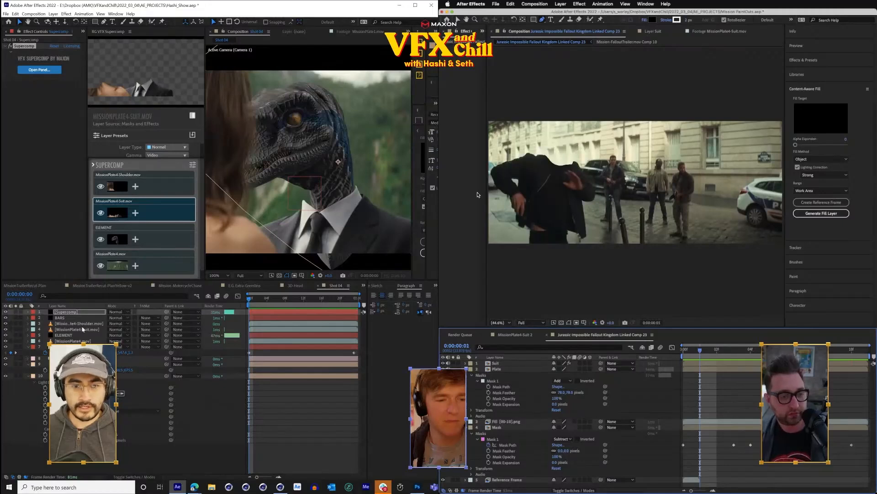
pyautogui.click(69, 318)
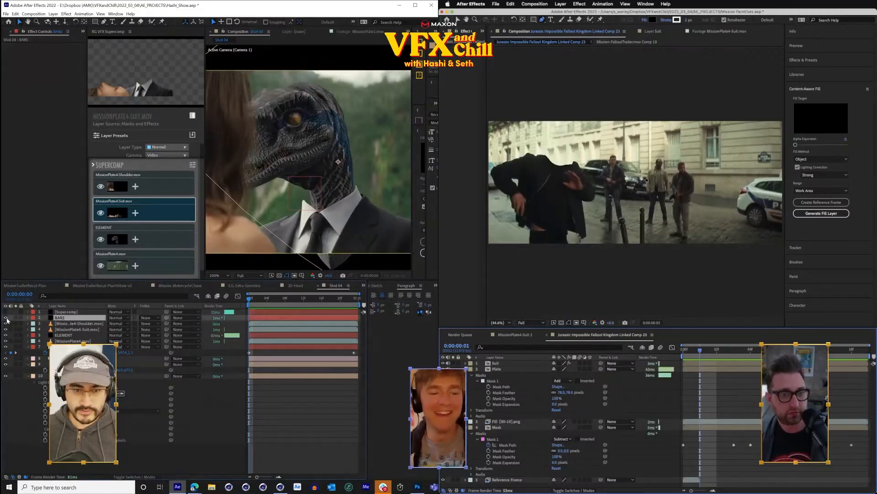
pyautogui.moveTo(485, 181); pyautogui.dragTo(639, 174)
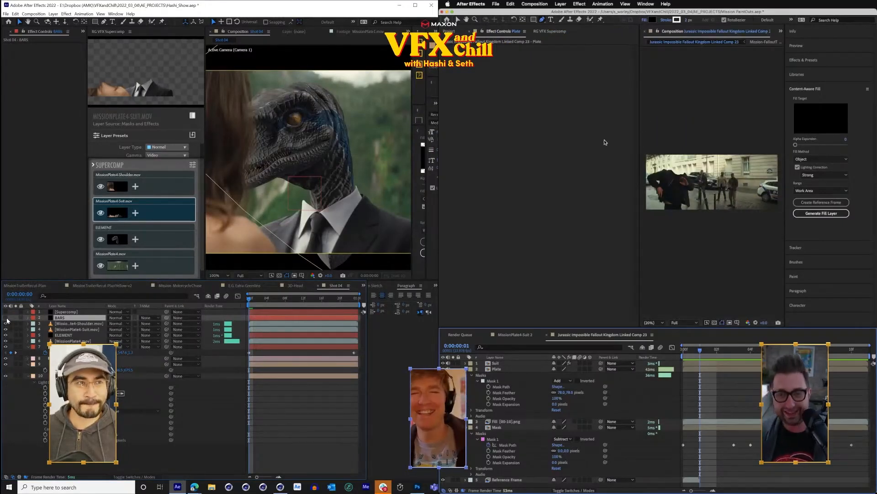
pyautogui.click(321, 299)
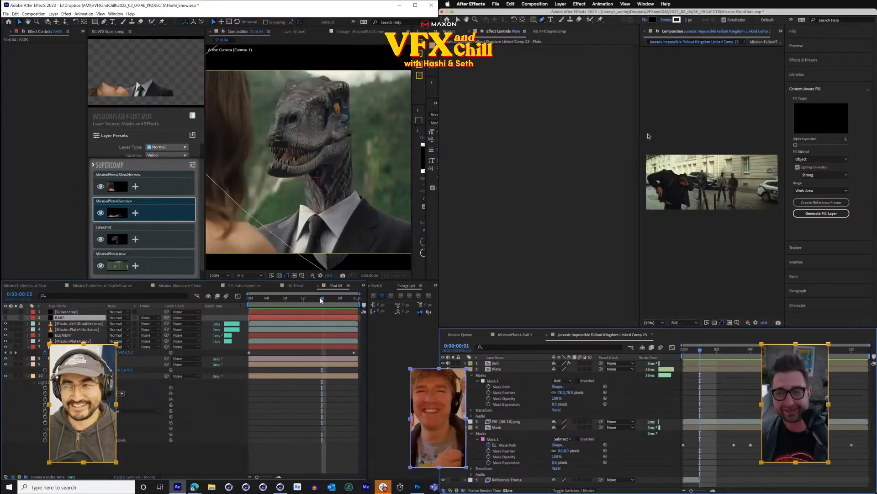
pyautogui.press('v')
pyautogui.moveTo(640, 134); pyautogui.dragTo(646, 135)
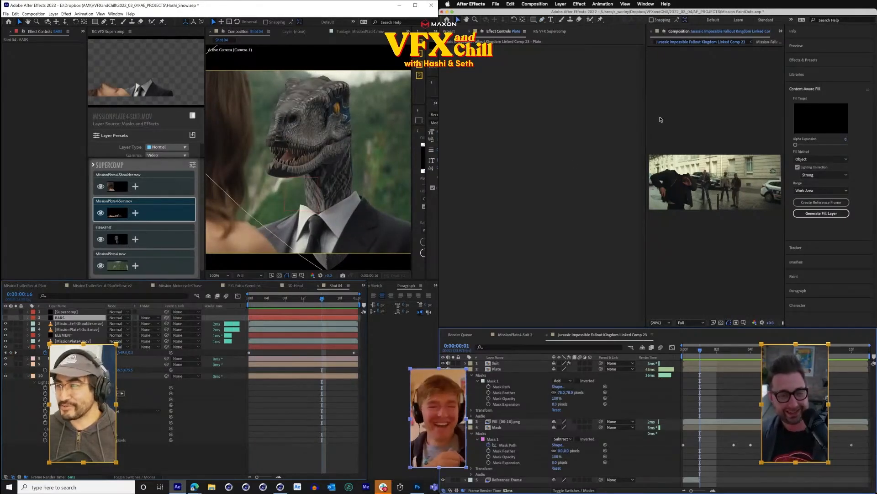
pyautogui.moveTo(599, 125); pyautogui.dragTo(554, 127)
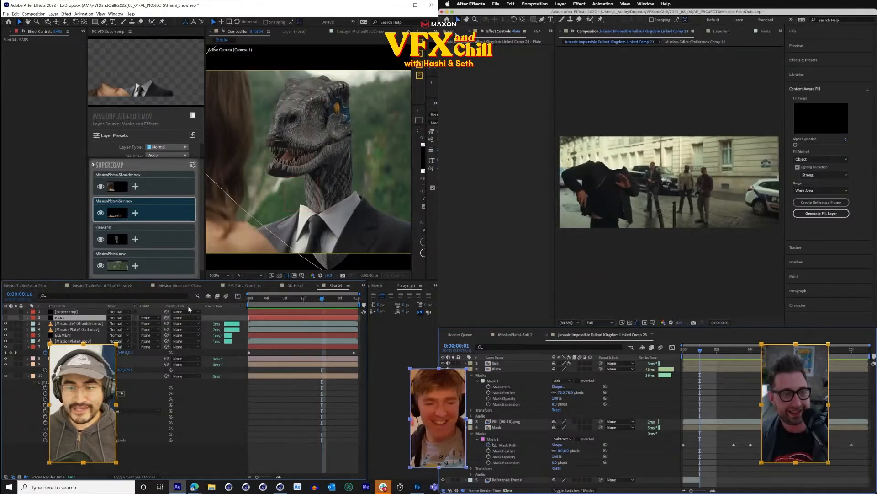
# - Open Jurassic Impossible Fallout Kingdom Linked Comp 24, and toggle the visibility of Shot 04's shoulder, suit, ELEMENT and plate layers
pyautogui.click(450, 32)
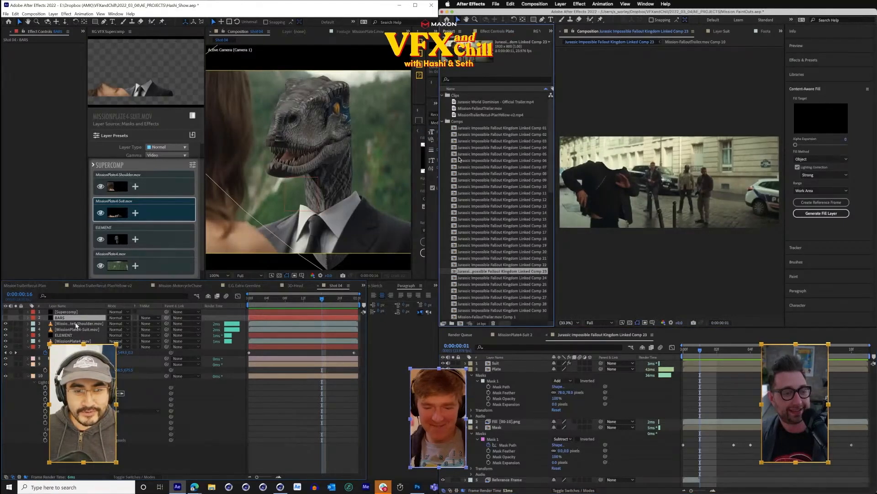
pyautogui.click(77, 323)
pyautogui.keyDown('shift'); pyautogui.click(40, 341); pyautogui.keyUp('shift')
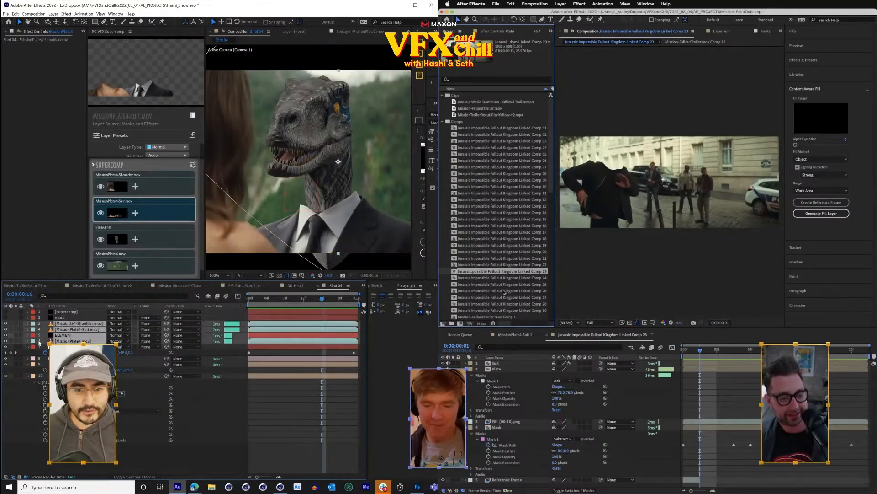
pyautogui.doubleClick(454, 278)
pyautogui.click(6, 341)
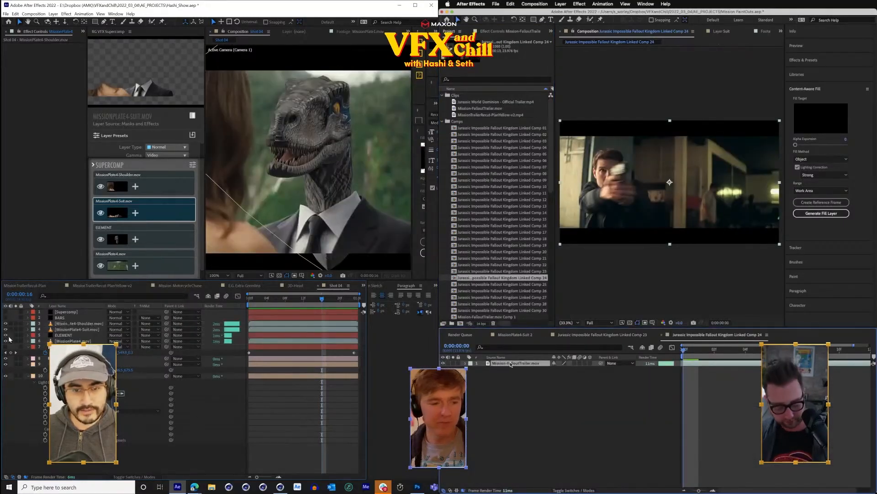
# - Rename the trailer layer in Linked Comp 24 as Plate and duplicate it, and show ELEMENT and the suit layer in Shot 04
pyautogui.press('Return')
pyautogui.click(7, 337)
pyautogui.click(7, 336)
pyautogui.write('Plate')
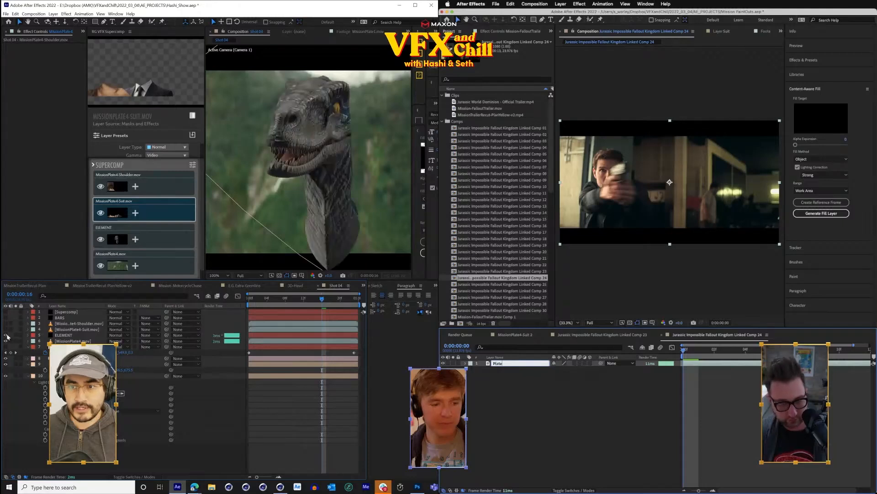
pyautogui.press('Return')
pyautogui.press('super+d')
pyautogui.click(6, 330)
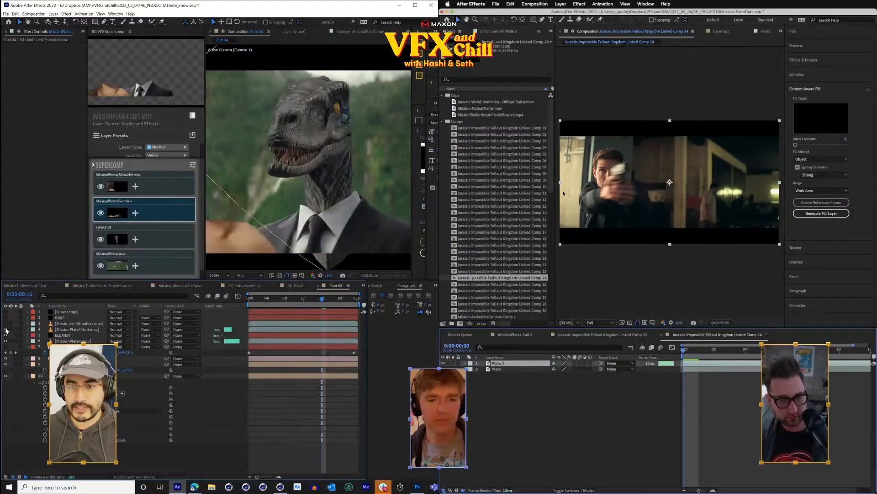
# - Purge the disk cache for the Linked Comp 24 project, and show the MissionPlate4-Shoulder.mov layer in Shot 04
pyautogui.click(510, 4)
pyautogui.click(6, 323)
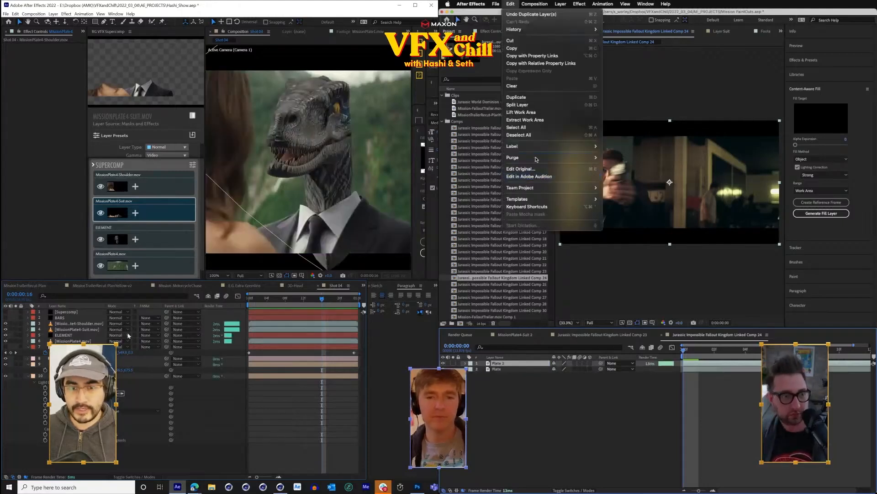
pyautogui.moveTo(549, 157)
pyautogui.click(634, 157)
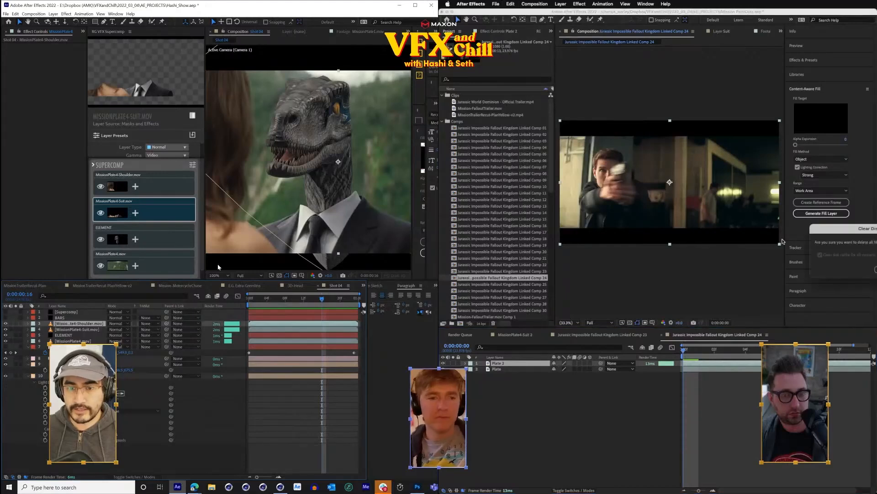
pyautogui.press('Return')
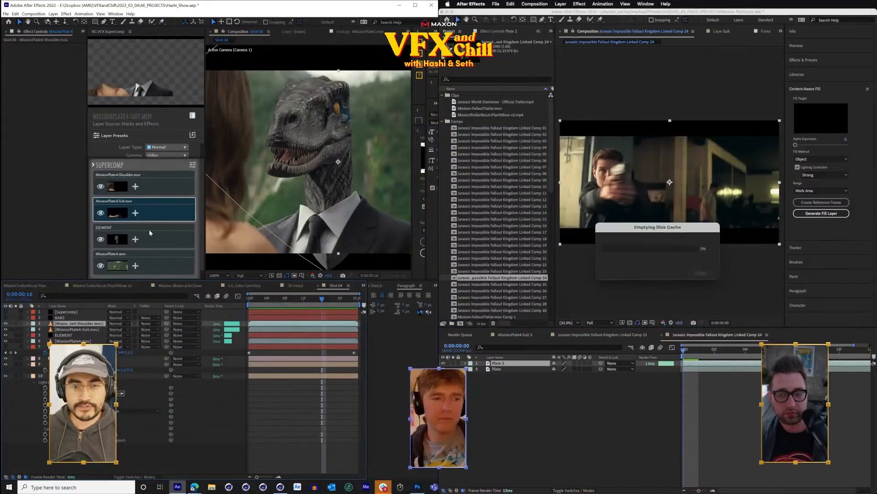
# - Widen the Supercomp panel beside Shot 04's view and check the effects available for the MissionPlate4-Suit.mov layer
pyautogui.press('super+Tab')
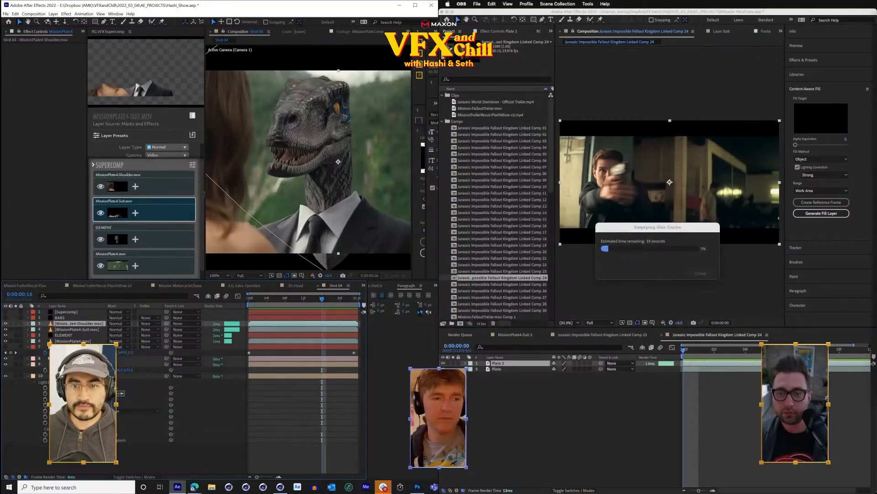
pyautogui.moveTo(204, 194); pyautogui.dragTo(261, 197)
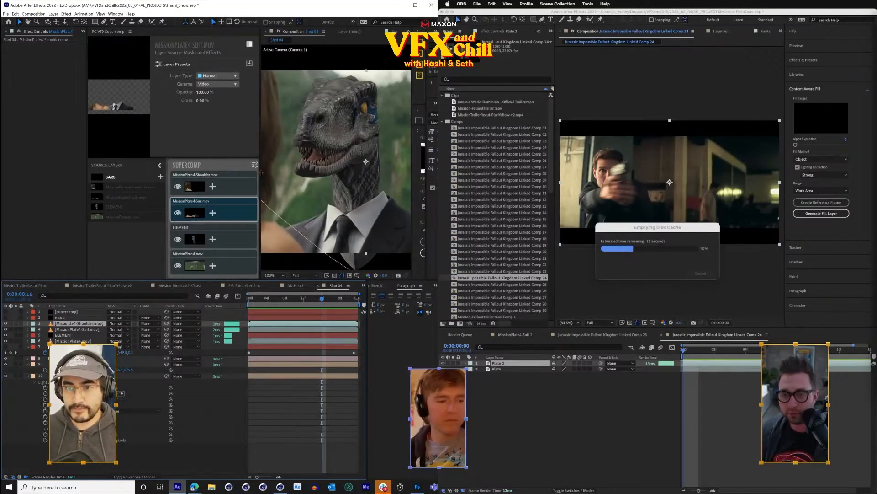
pyautogui.moveTo(261, 173); pyautogui.dragTo(230, 173)
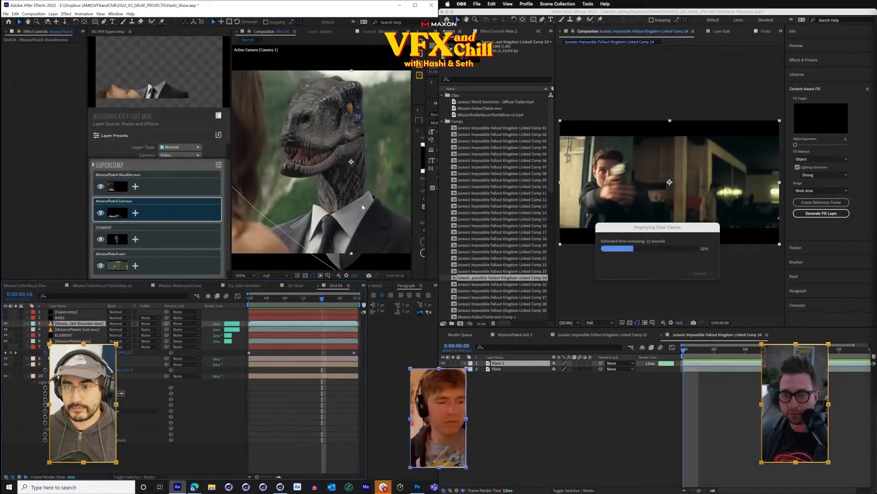
pyautogui.click(135, 212)
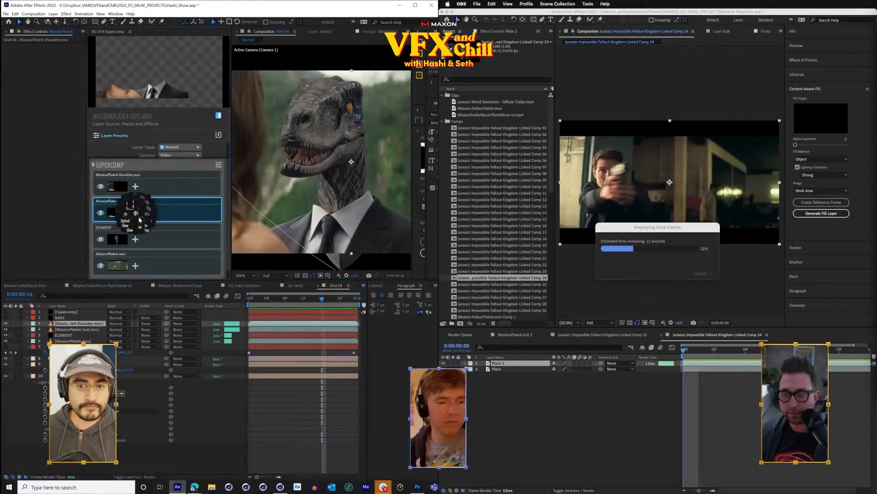
pyautogui.click(135, 212)
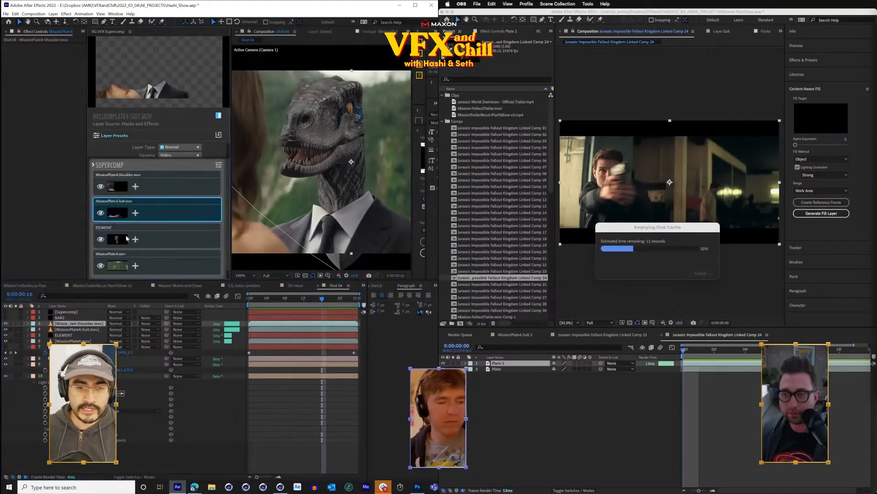
# - Add a Color Correction effect to the ELEMENT layer in Shot 04's Supercomp
pyautogui.click(127, 238)
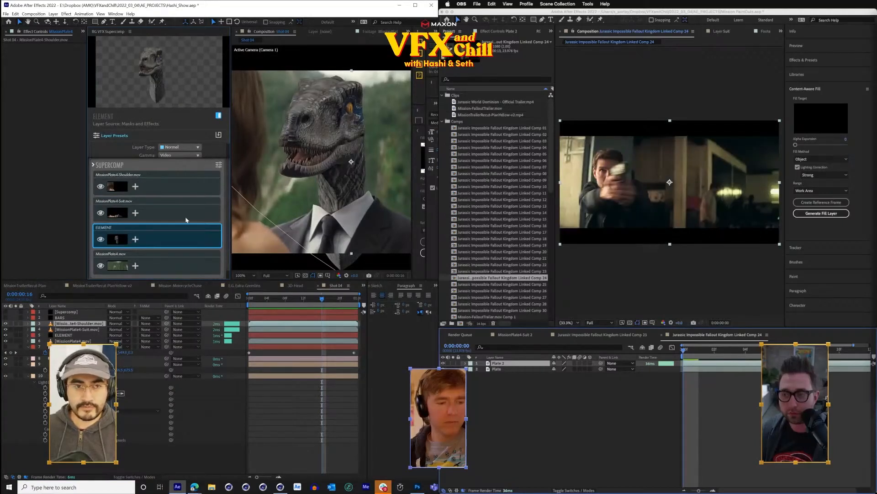
pyautogui.click(136, 239)
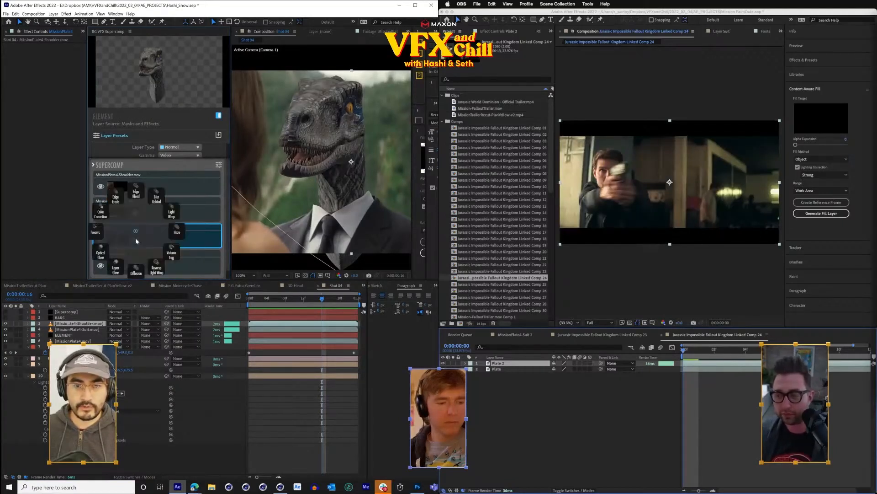
pyautogui.click(103, 215)
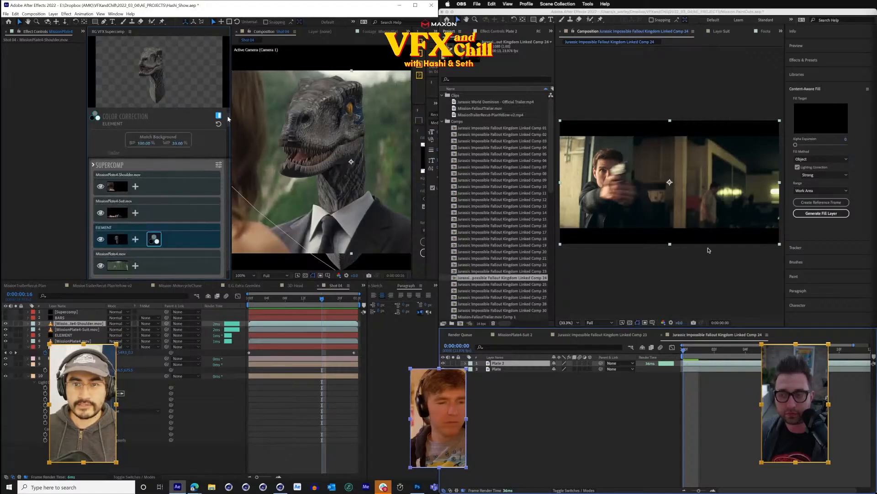
# - Rename the Plate 2 layer in Linked Comp 24 as Suit
pyautogui.click(488, 364)
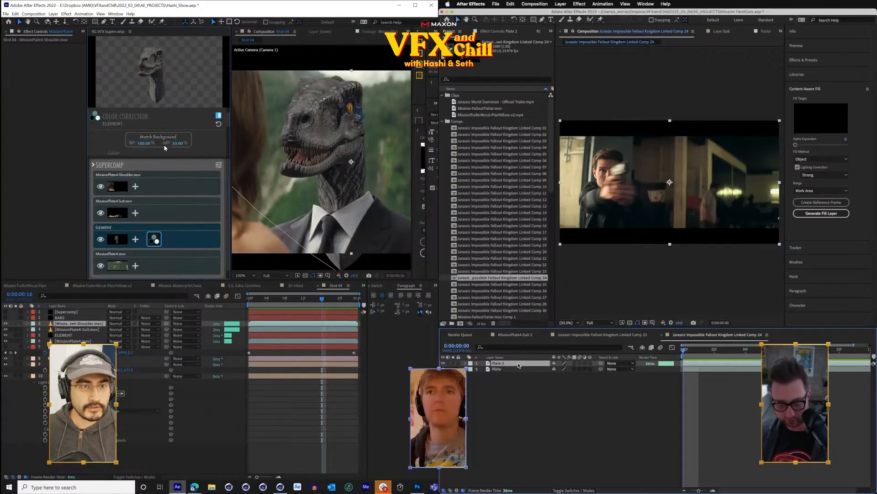
pyautogui.press('Return')
pyautogui.write('Suit')
pyautogui.press('Return')
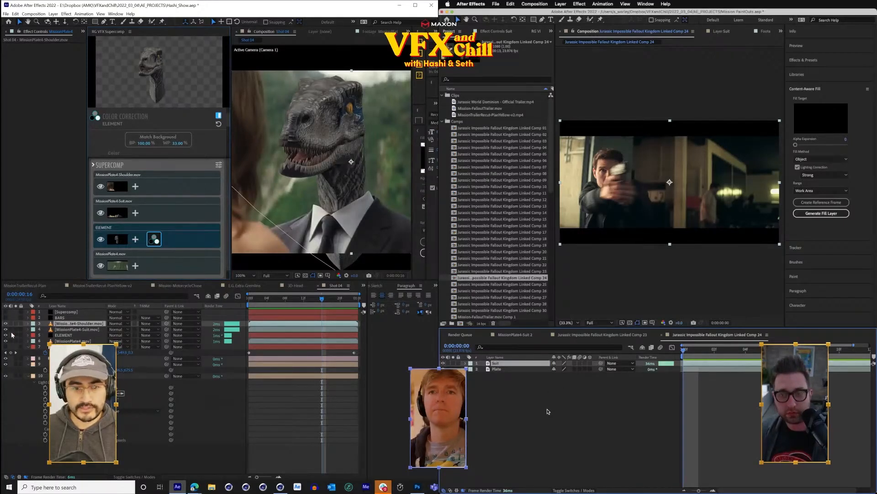
# - Toggle ELEMENT's visibility in Supercomp and show the Supercomp layer in Shot 04
pyautogui.click(101, 239)
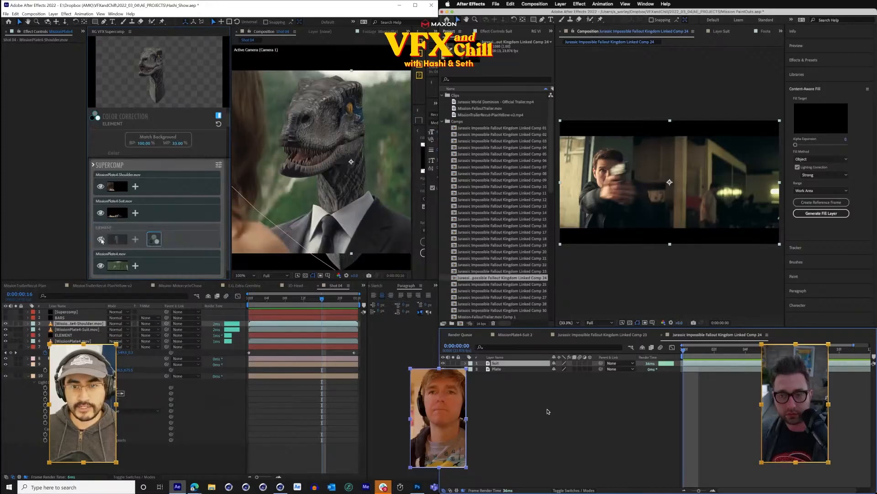
pyautogui.click(101, 239)
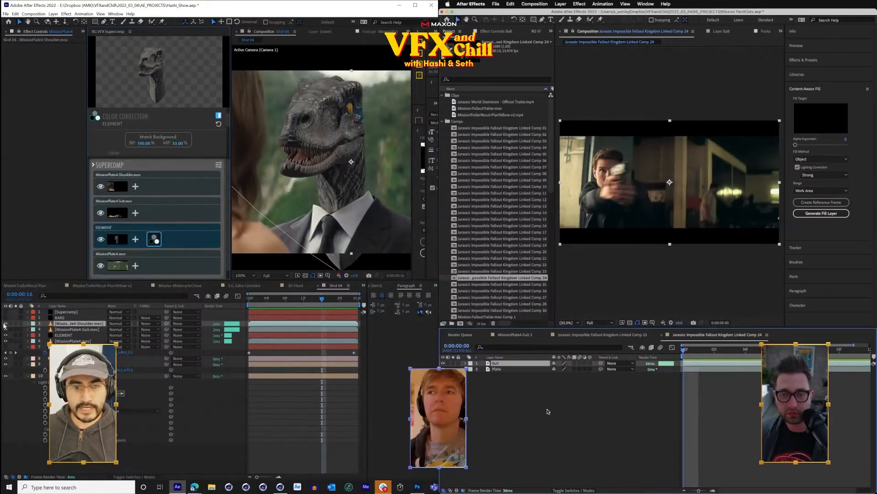
pyautogui.click(101, 239)
pyautogui.click(101, 239)
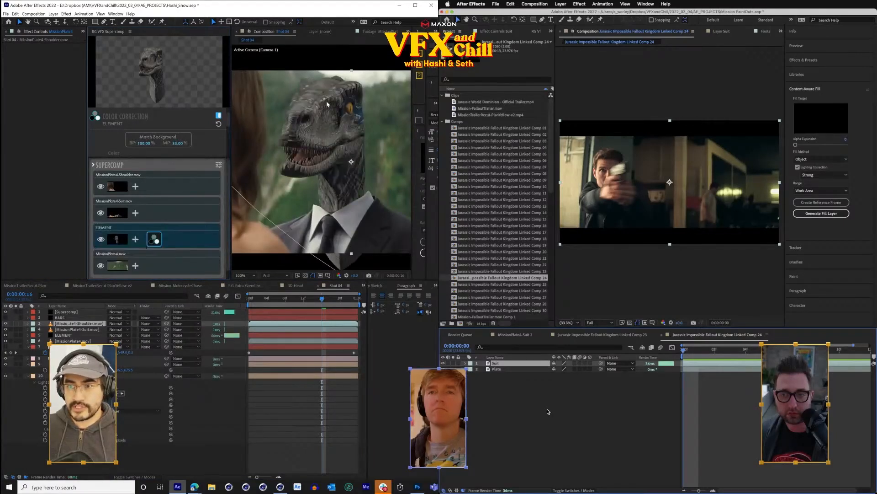
# - Try matching ELEMENT to the background with Color Correction, and remove that effect from the layer
pyautogui.click(166, 140)
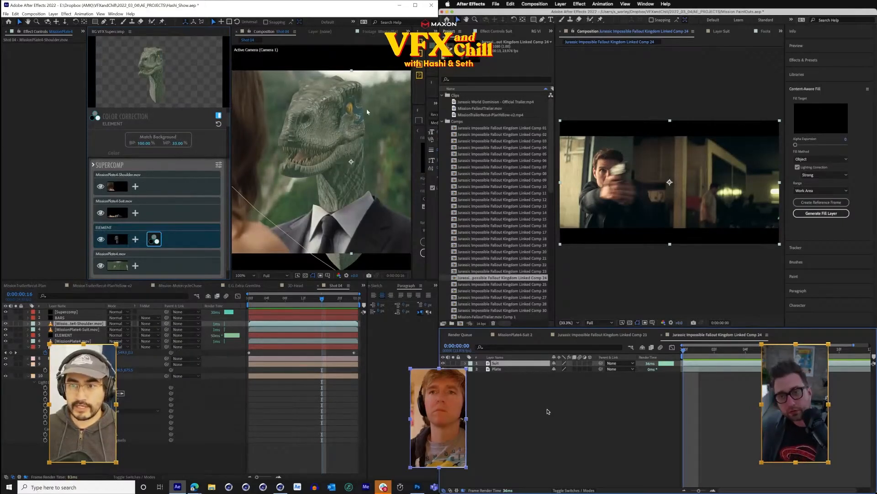
pyautogui.click(152, 244)
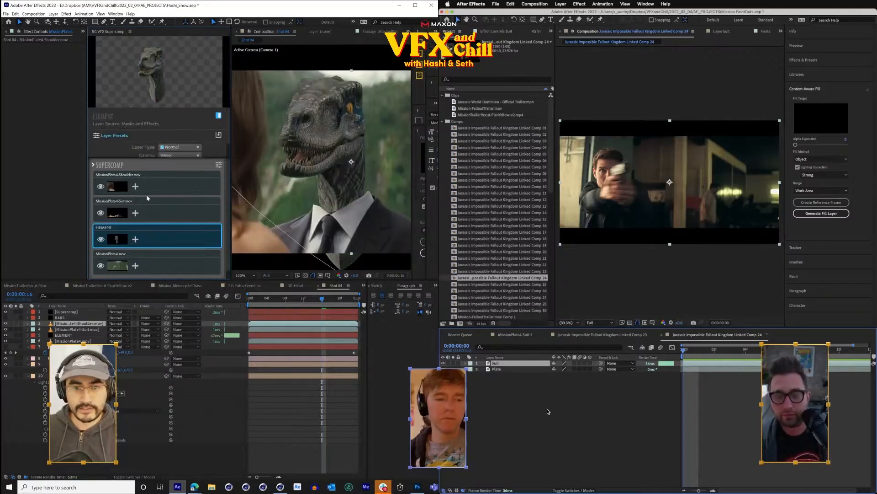
# - Move ELEMENT above the MissionPlate4-Suit.mov layer in Supercomp and shift the raptor down in Shot 04's frame
pyautogui.moveTo(206, 239); pyautogui.dragTo(205, 214)
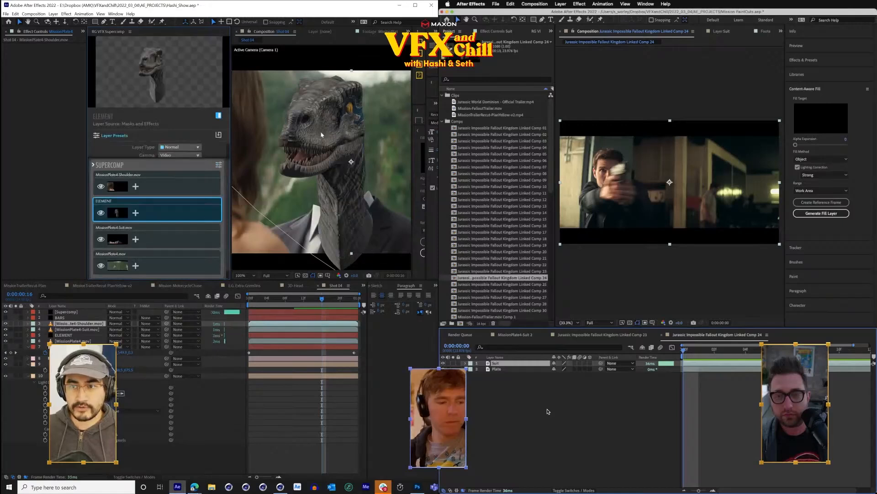
pyautogui.click(86, 335)
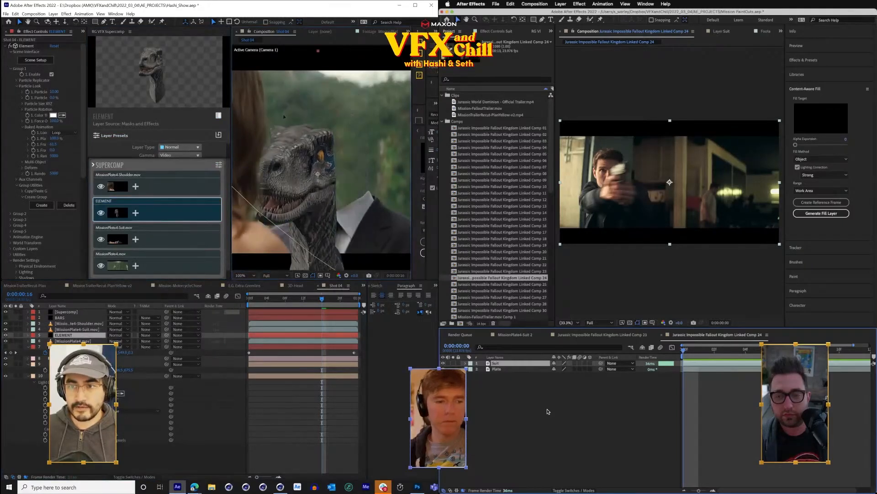
pyautogui.moveTo(295, 96); pyautogui.dragTo(348, 219)
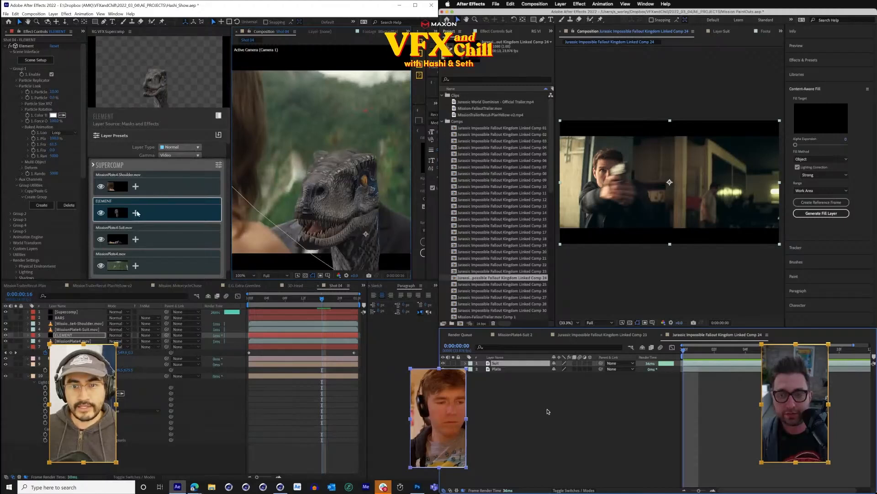
# - Apply Color Correction to ELEMENT again in its position above the suit layer in Supercomp
pyautogui.click(136, 213)
pyautogui.click(101, 194)
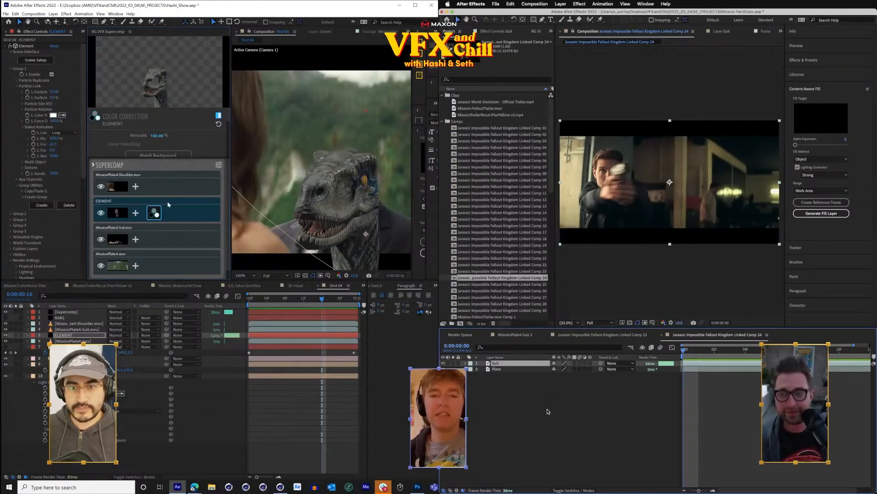
# - Delete the Suit layer from Linked Comp 24, keeping only the Plate layer
pyautogui.click(519, 376)
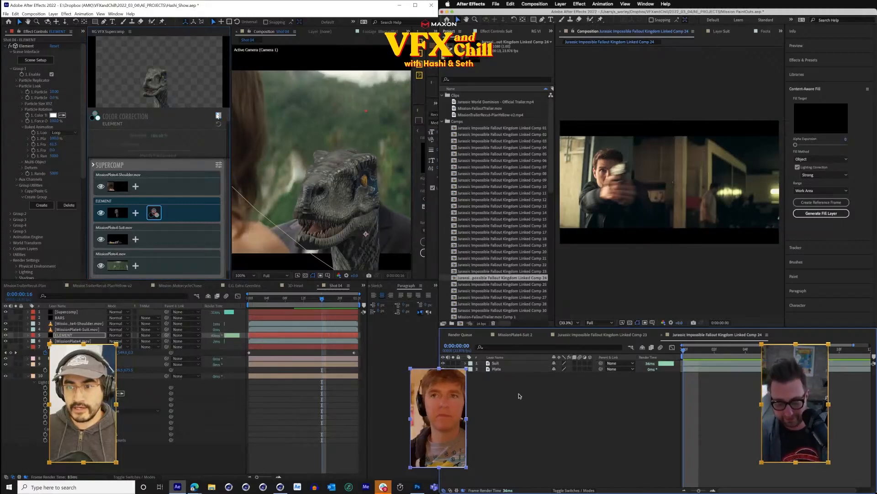
pyautogui.click(498, 364)
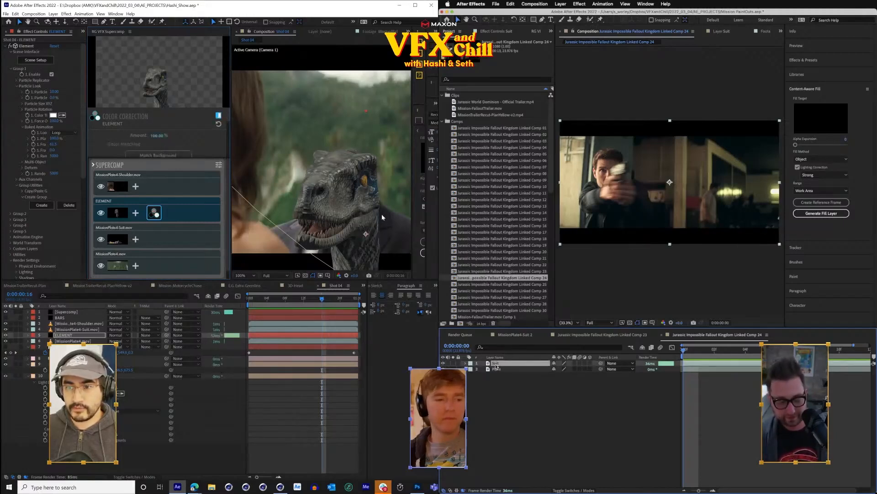
pyautogui.press('Delete')
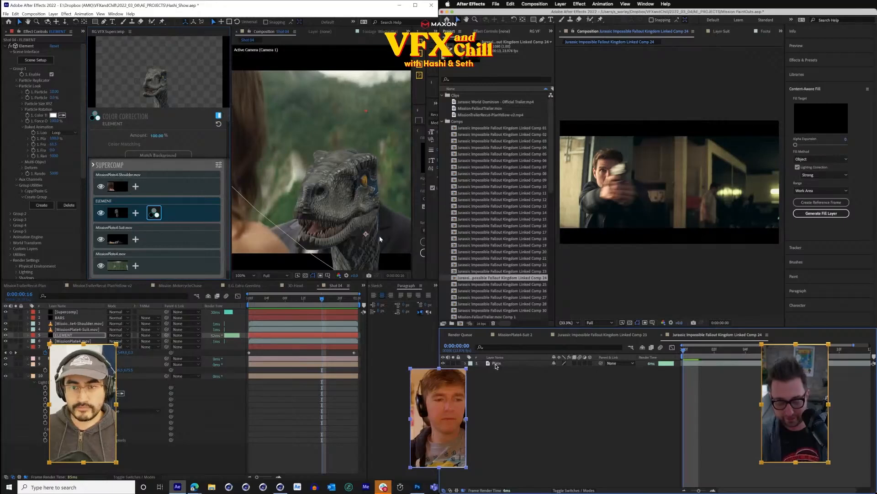
# - Set the height of Linked Comp 24 to 800 px in its composition settings
pyautogui.press('super+k')
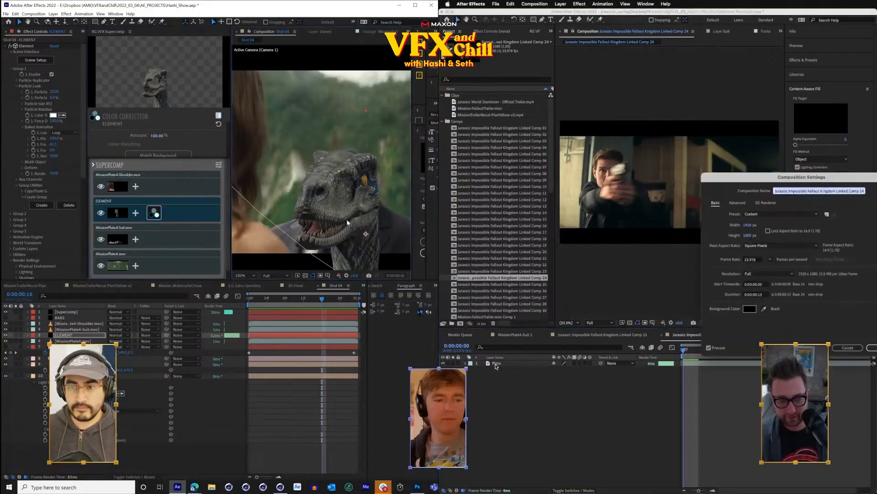
pyautogui.click(747, 235)
pyautogui.write('800')
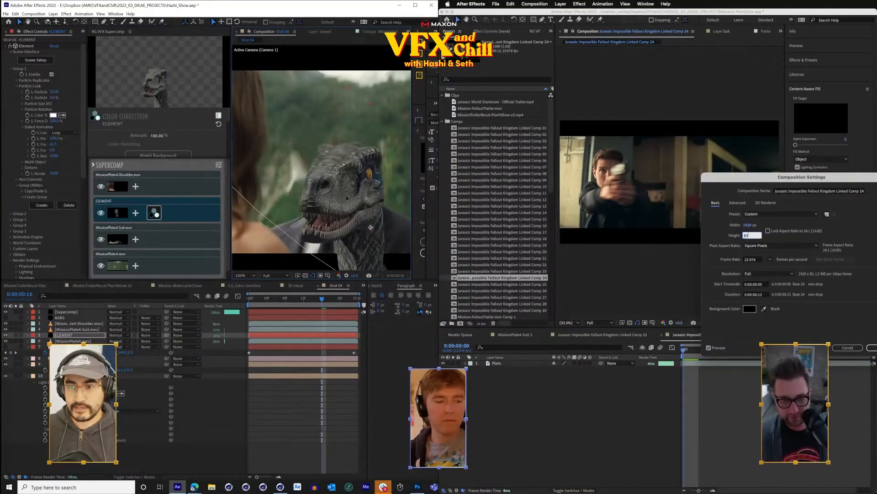
pyautogui.press('Return')
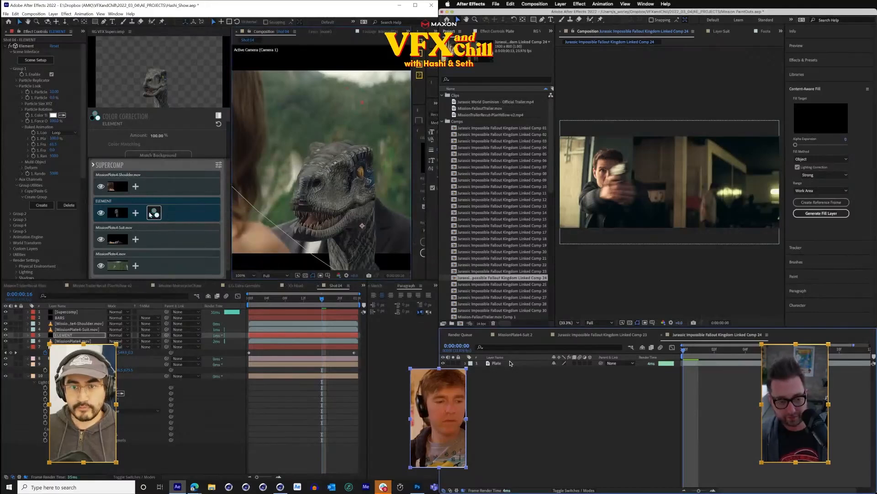
# - Pre-compose the Plate layer in Linked Comp 24 with all its attributes moved into the new composition, and duplicate the result
pyautogui.click(510, 363)
pyautogui.press('super+shift+c')
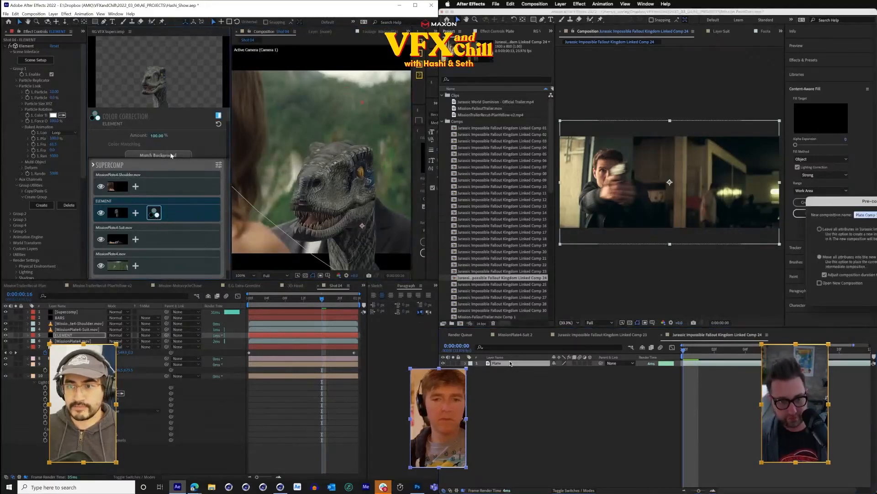
pyautogui.press('Return')
pyautogui.moveTo(211, 158); pyautogui.dragTo(202, 221)
pyautogui.press('super+d')
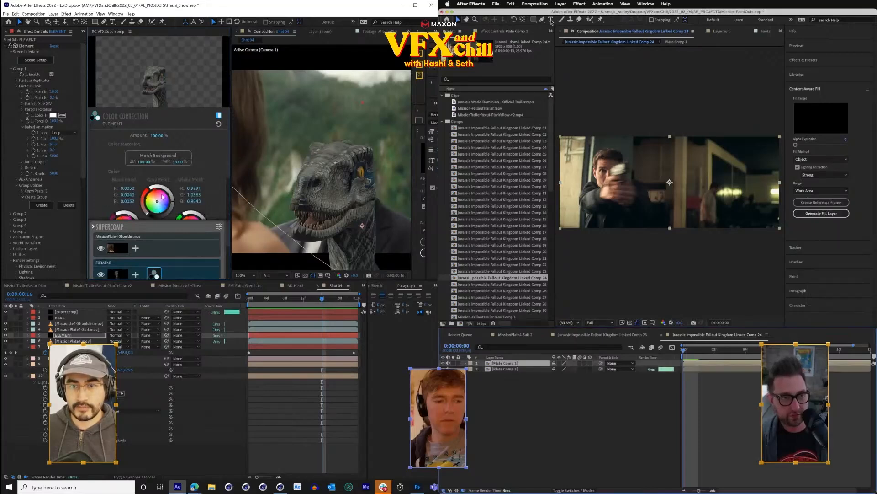
# - Draw a closed Pen mask loosely around the man aiming the gun on the upper Plate Comp 1 layer
pyautogui.scroll(-5, 229, 159)
pyautogui.click(542, 20)
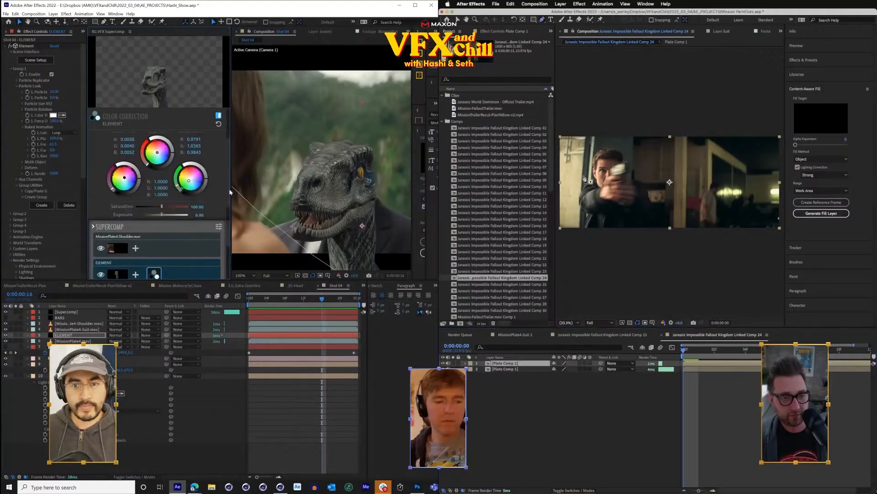
pyautogui.scroll(5, 228, 167)
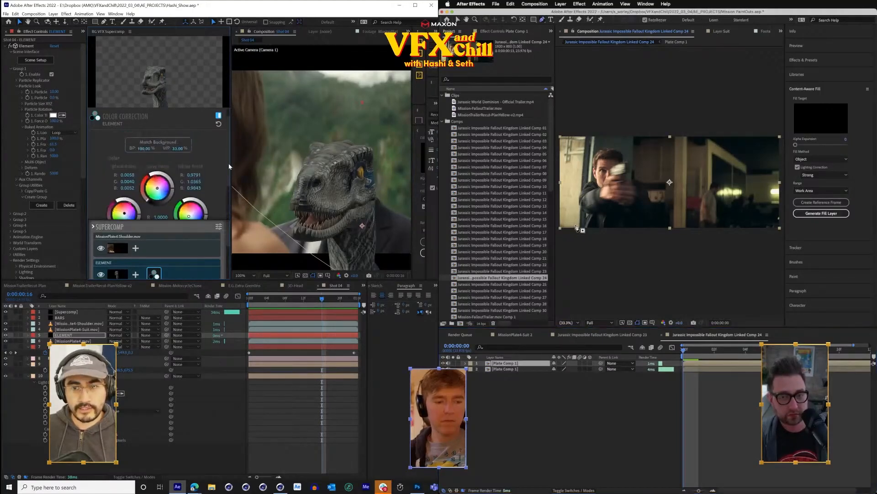
pyautogui.click(576, 225)
pyautogui.click(573, 191)
pyautogui.click(585, 176)
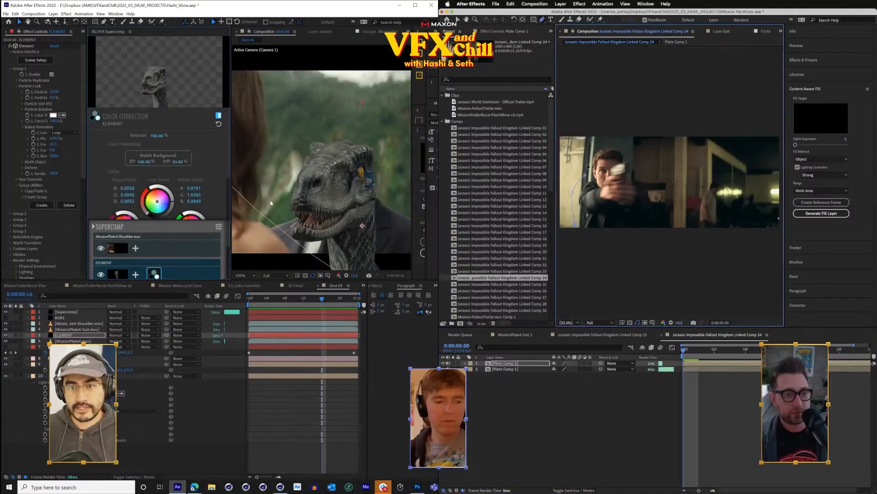
pyautogui.click(616, 142)
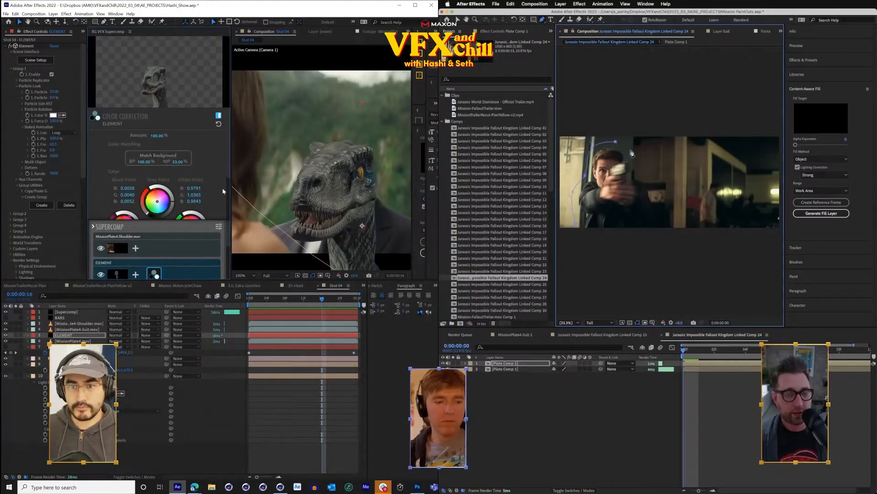
pyautogui.click(646, 175)
pyautogui.scroll(-1, 178, 160)
pyautogui.click(656, 192)
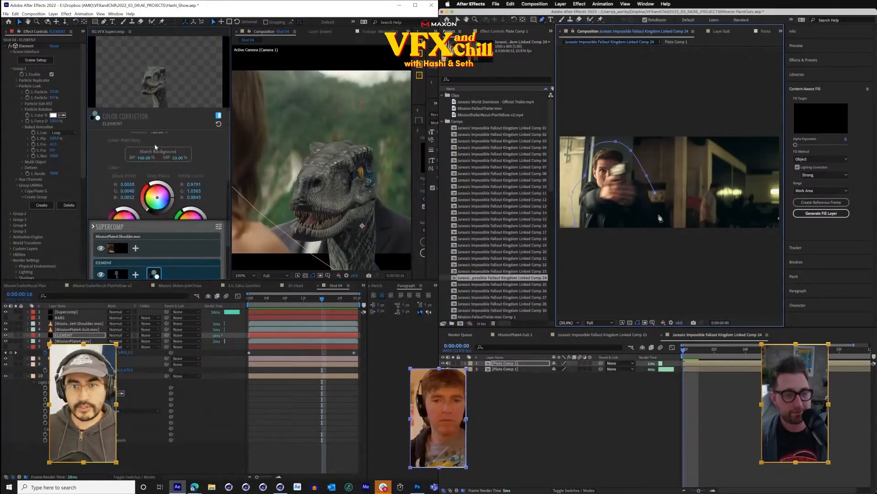
pyautogui.click(659, 233)
pyautogui.click(576, 237)
pyautogui.click(576, 227)
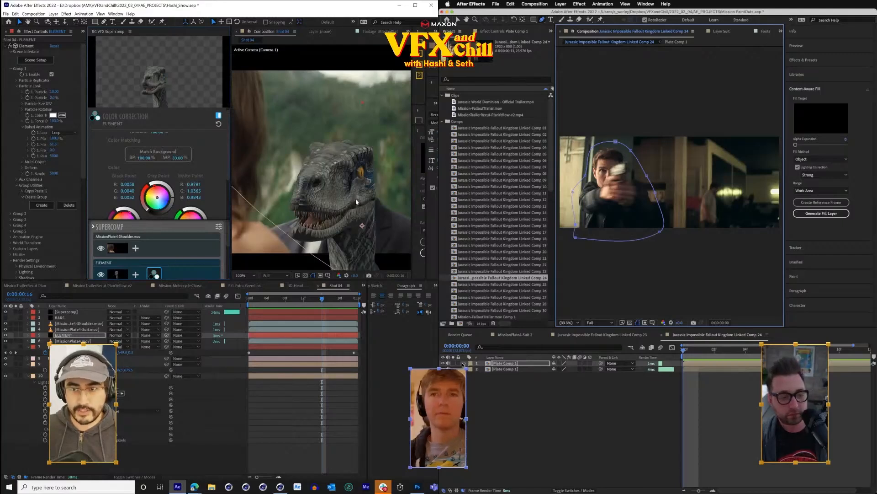
# - Set the mask around the man on the upper Plate Comp 1 layer to Subtract, and reduce Supercomp's Color Correction area
pyautogui.click(466, 362)
pyautogui.moveTo(217, 222); pyautogui.dragTo(216, 161)
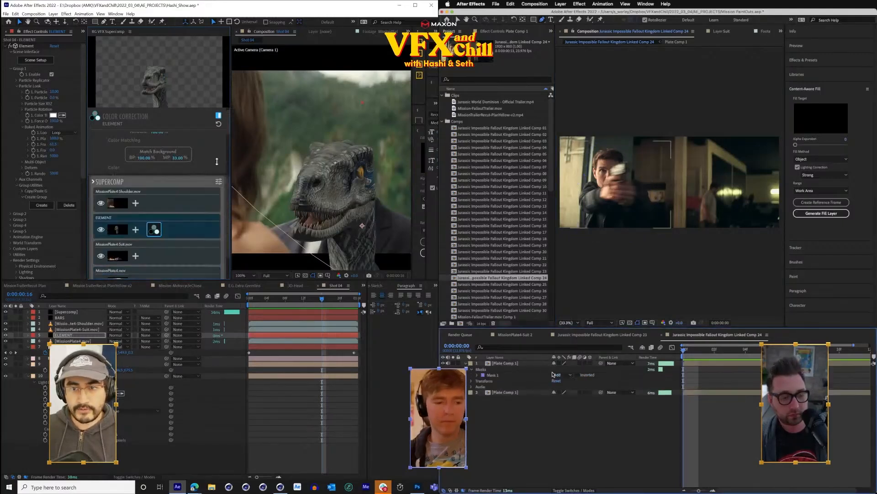
pyautogui.click(555, 374)
pyautogui.click(563, 387)
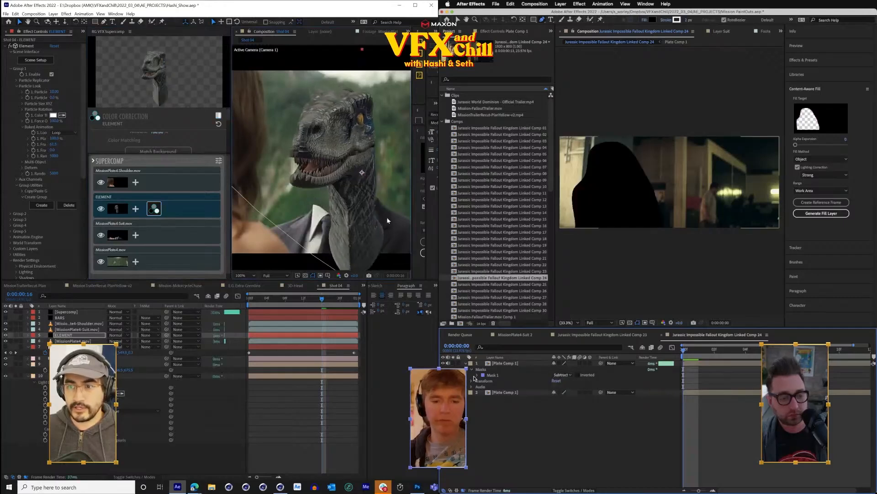
# - Delete the mask around the man from the upper Plate Comp 1 layer
pyautogui.click(476, 376)
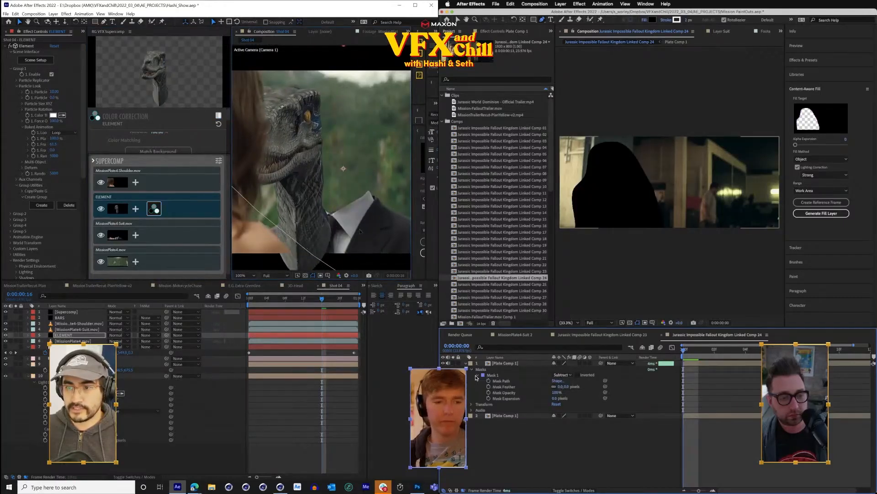
pyautogui.click(502, 375)
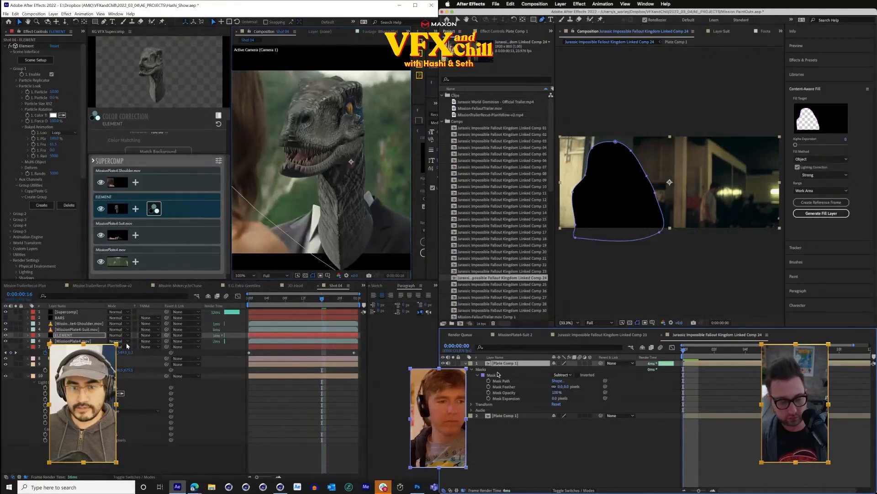
pyautogui.press('Delete')
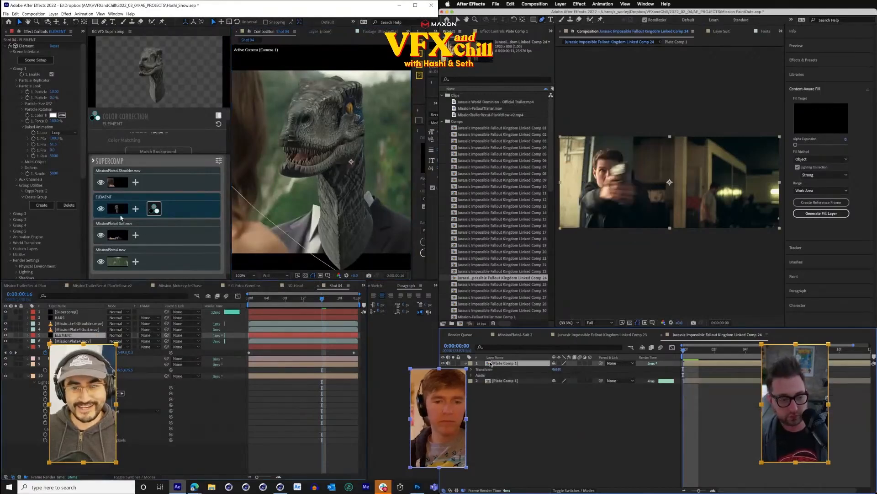
# - Place ELEMENT directly below MissionPlate4-Suit.mov in Supercomp and add an Edge Blend to it, with the upper Plate Comp 1 opened for roto work
pyautogui.moveTo(121, 217); pyautogui.dragTo(120, 245)
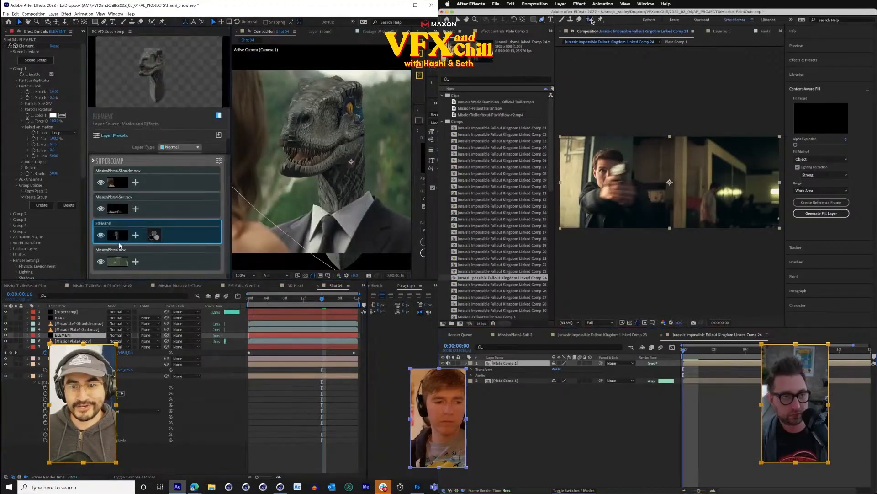
pyautogui.click(135, 234)
pyautogui.doubleClick(488, 364)
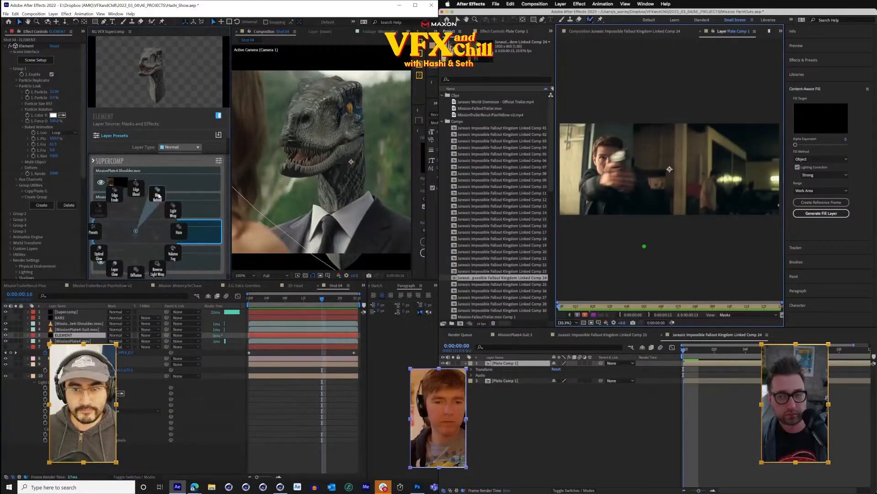
pyautogui.click(136, 191)
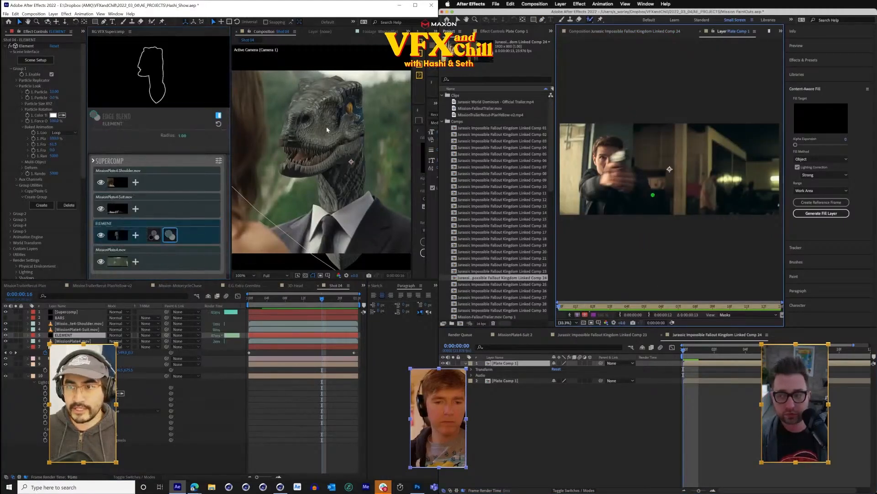
# - Start a Roto Brush selection on the man aiming the gun in the upper Plate Comp 1 layer
pyautogui.moveTo(608, 157); pyautogui.dragTo(608, 158)
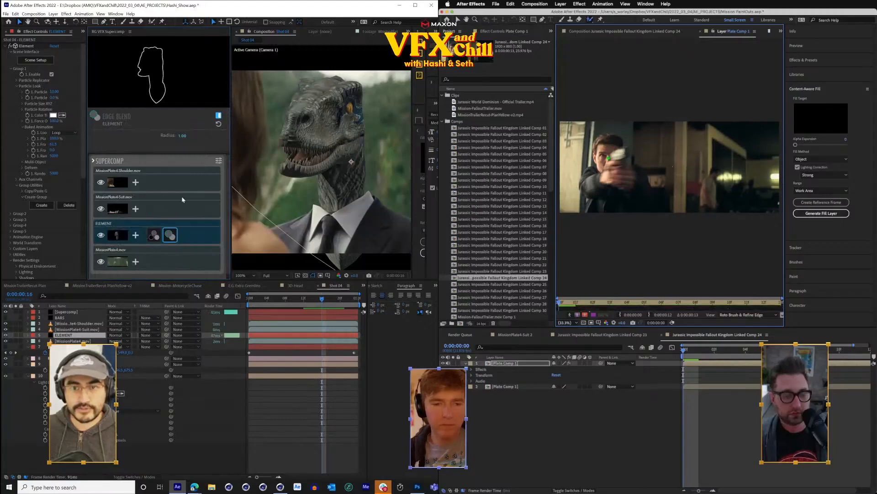
# - Add a Light Wrap to ELEMENT in Supercomp and adjust its amount
pyautogui.moveTo(214, 152); pyautogui.dragTo(215, 194)
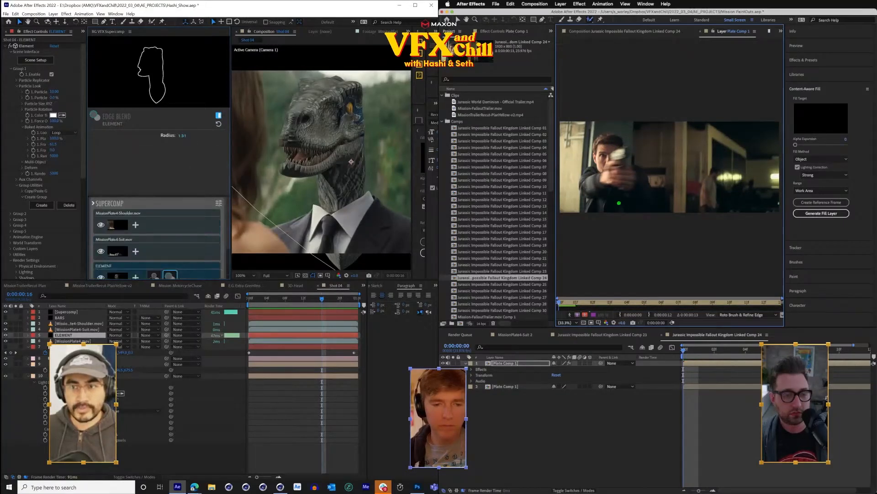
pyautogui.click(136, 276)
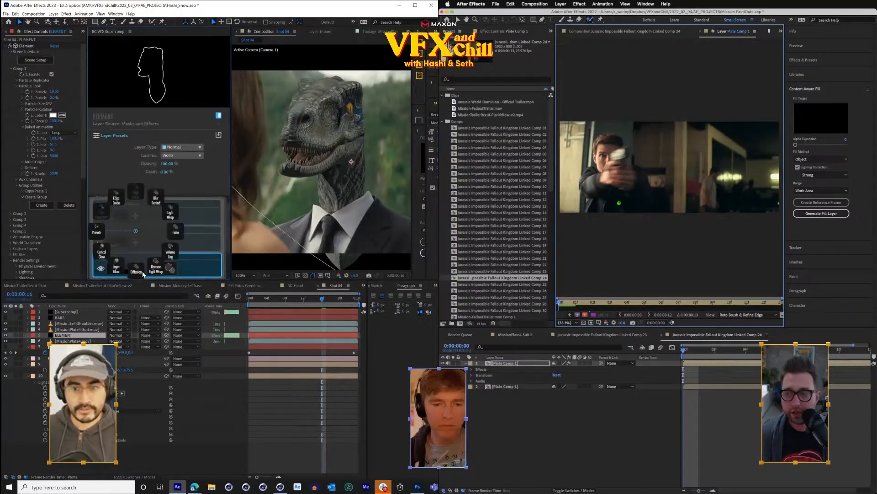
pyautogui.click(171, 211)
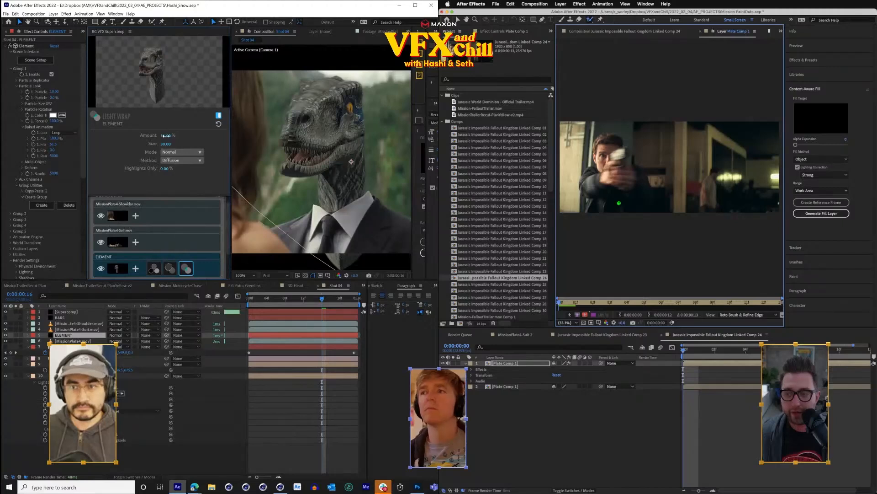
pyautogui.moveTo(165, 136); pyautogui.dragTo(200, 136)
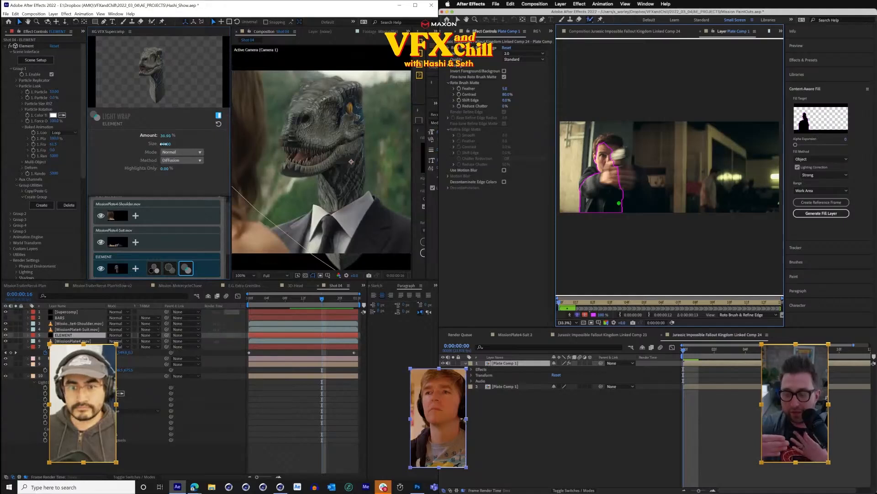
# - Compare the shot with ELEMENT hidden and shown in Supercomp, and set its Edge Blend radius to 1.20
pyautogui.click(101, 269)
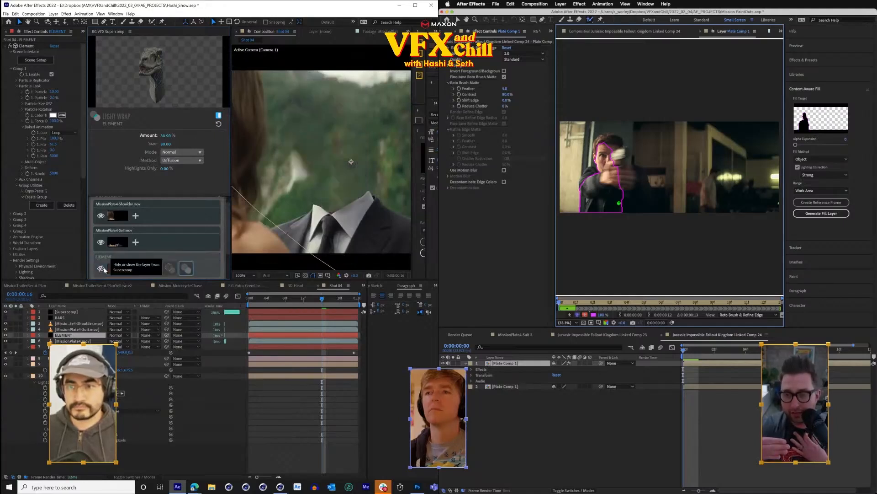
pyautogui.click(101, 269)
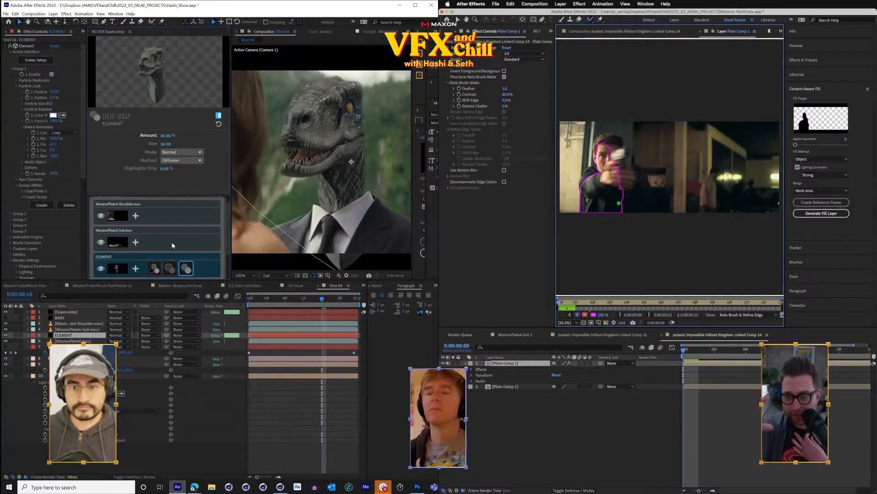
pyautogui.click(170, 268)
pyautogui.moveTo(178, 137); pyautogui.dragTo(164, 137)
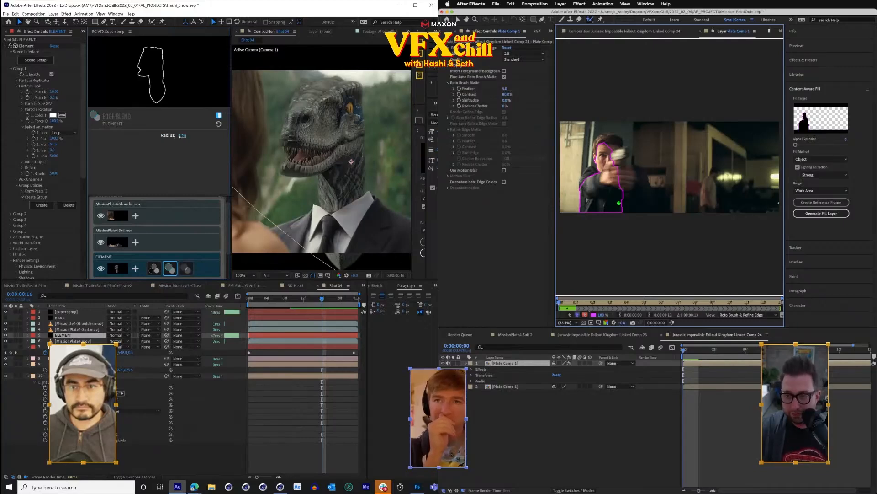
# - Save the project and move the BARS layer to the top of Shot 04's layer stack
pyautogui.moveTo(344, 206); pyautogui.dragTo(323, 199)
pyautogui.hotkey('ctrl', 's')
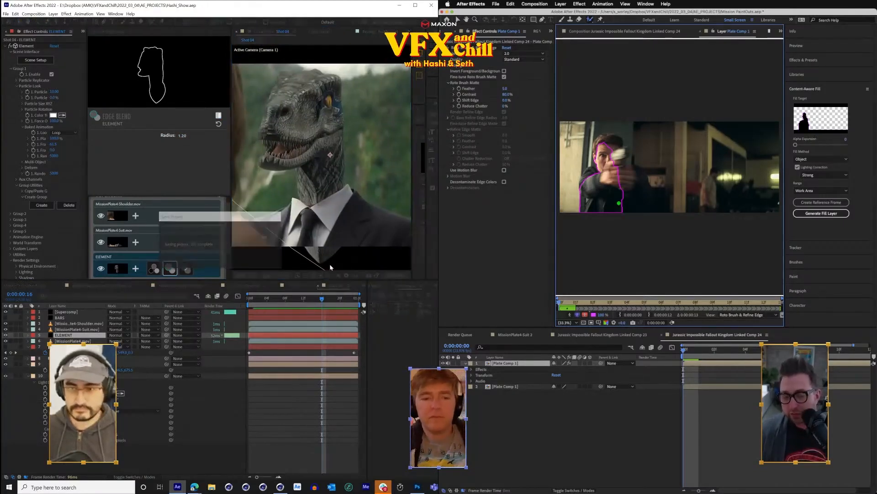
pyautogui.click(59, 318)
pyautogui.hotkey('ctrl', 'shift', ']')
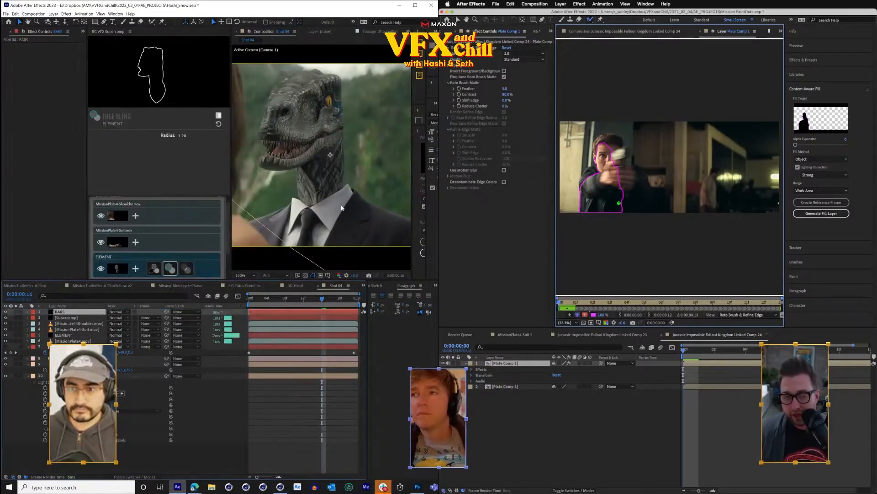
# - Raise the multisampling in the output settings of the ELEMENT layer's Element effect
pyautogui.scroll(2, 341, 208)
pyautogui.moveTo(342, 208); pyautogui.dragTo(354, 243)
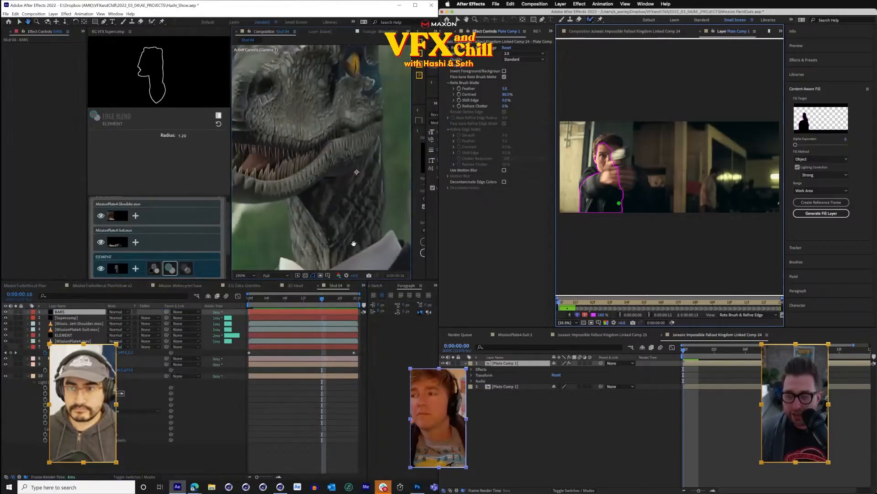
pyautogui.scroll(3, 354, 243)
pyautogui.scroll(-2, 245, 248)
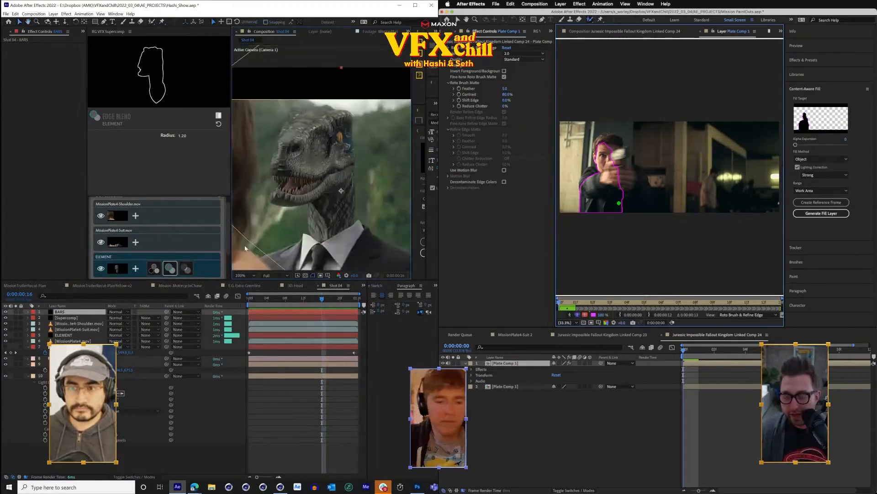
pyautogui.click(64, 335)
pyautogui.scroll(-8, 49, 216)
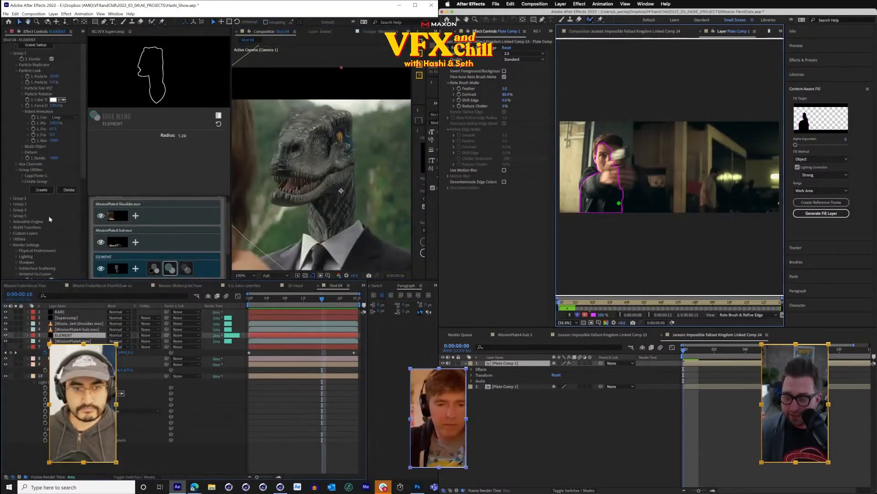
pyautogui.click(55, 276)
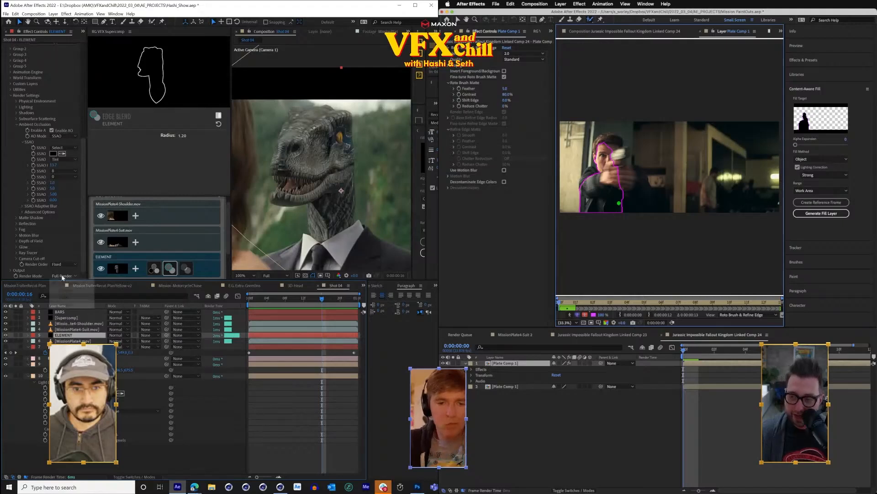
pyautogui.click(51, 236)
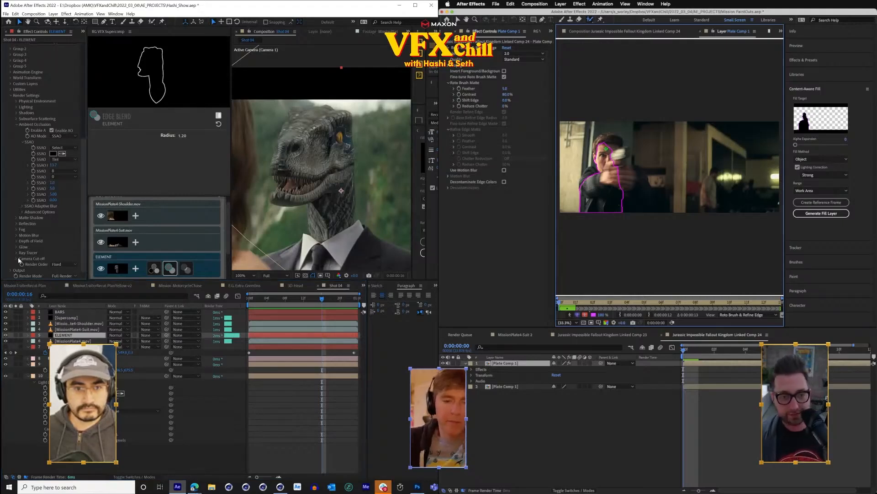
pyautogui.click(12, 270)
pyautogui.scroll(-3, 37, 220)
pyautogui.click(64, 189)
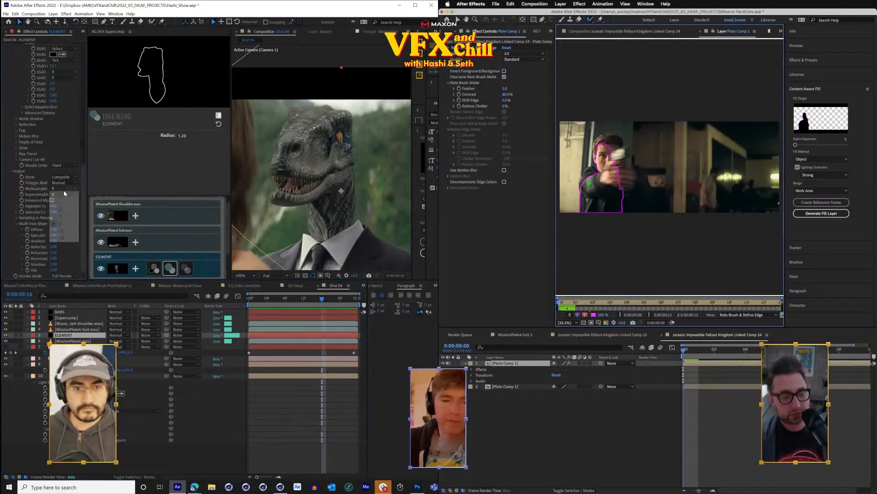
pyautogui.click(64, 237)
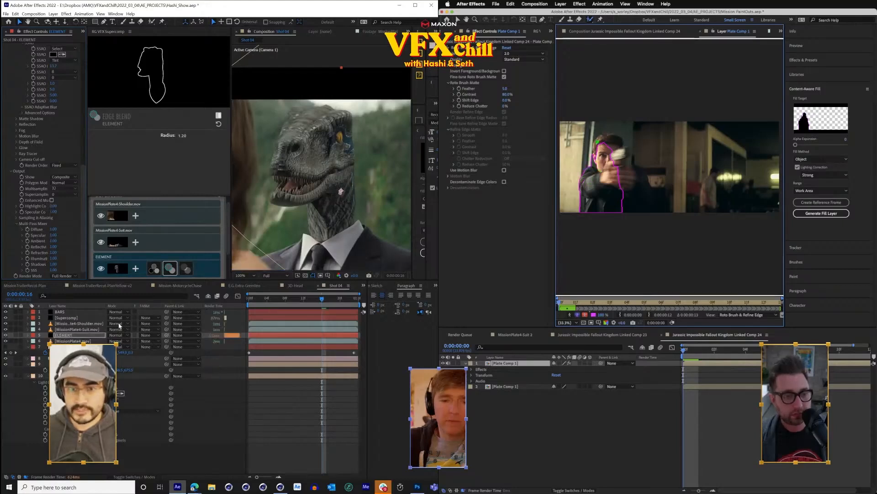
# - Collapse the Element effect's settings on the ELEMENT layer and apply a Liquify effect to the layer
pyautogui.click(64, 335)
pyautogui.scroll(10, 28, 137)
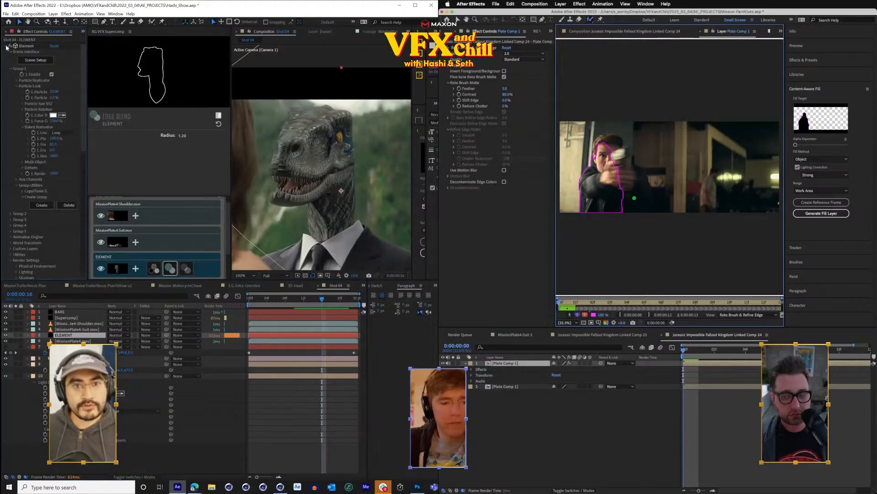
pyautogui.click(8, 47)
pyautogui.scroll(2, 322, 224)
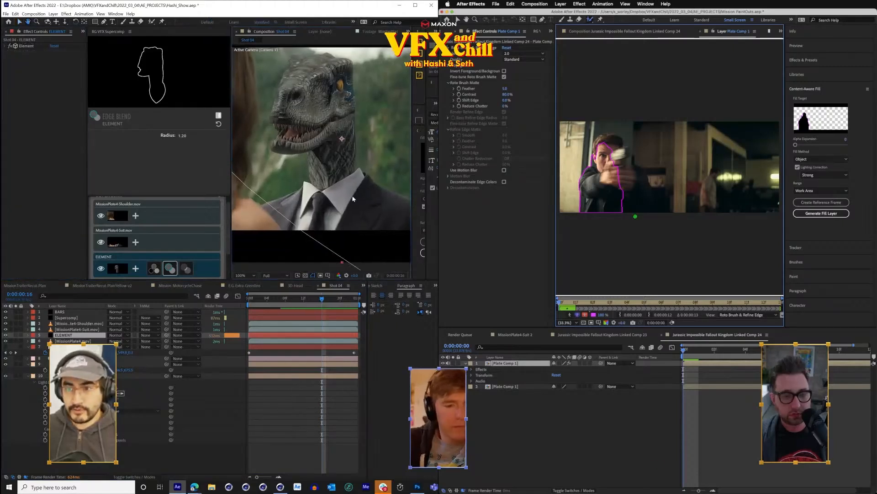
pyautogui.scroll(2, 315, 225)
pyautogui.press('v')
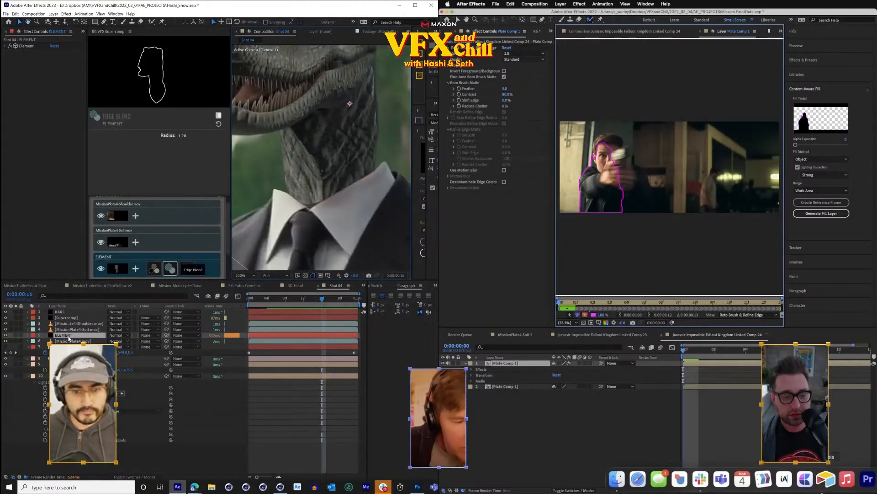
pyautogui.rightClick(30, 80)
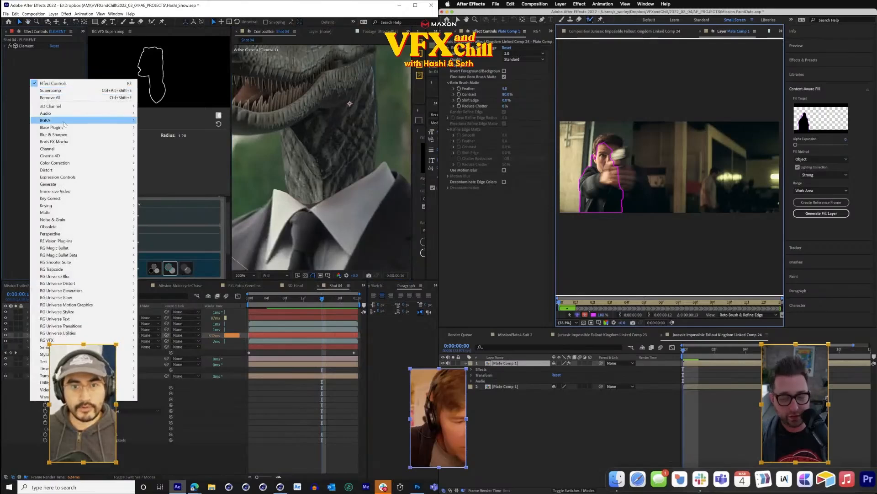
pyautogui.click(26, 132)
pyautogui.hotkey('ctrl', 'space')
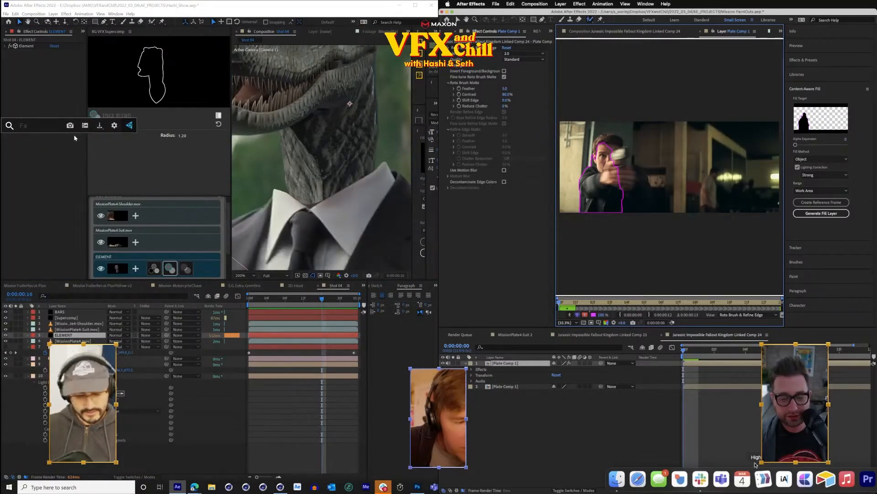
pyautogui.write('liq')
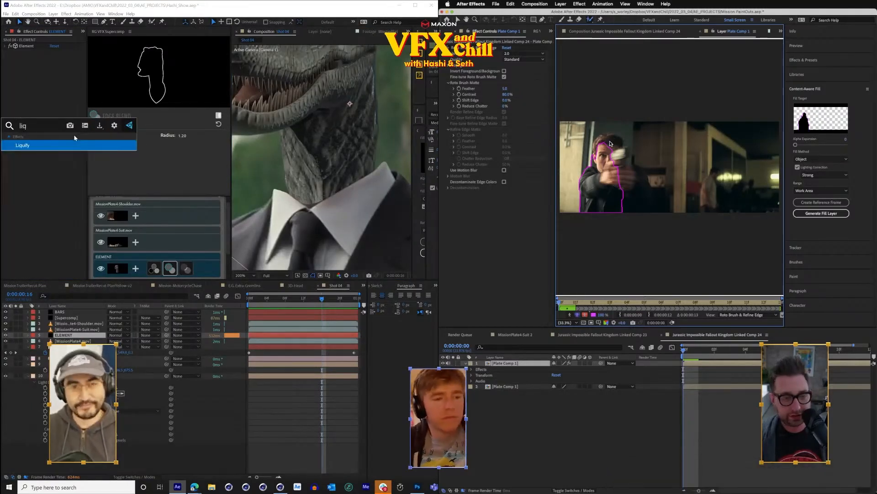
pyautogui.press('Return')
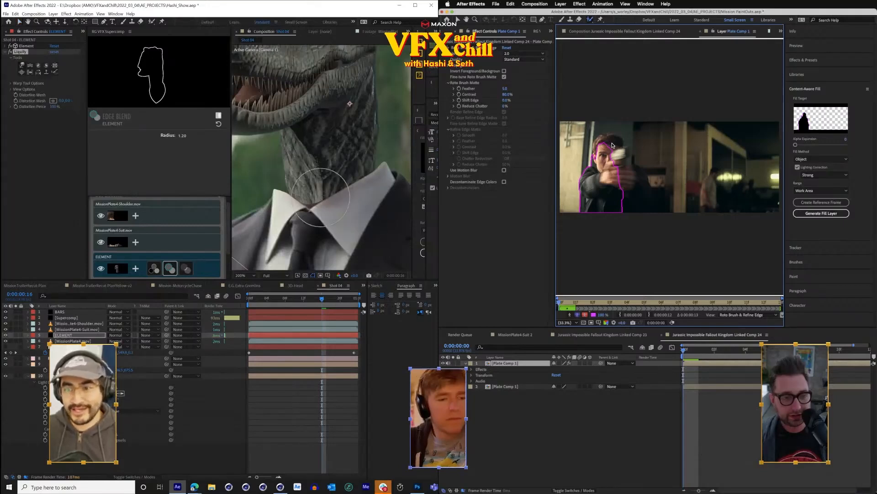
# - Extend the Roto Brush selection on Plate Comp 1 with a stroke from the man's head toward the gun side
pyautogui.moveTo(612, 146); pyautogui.dragTo(638, 137)
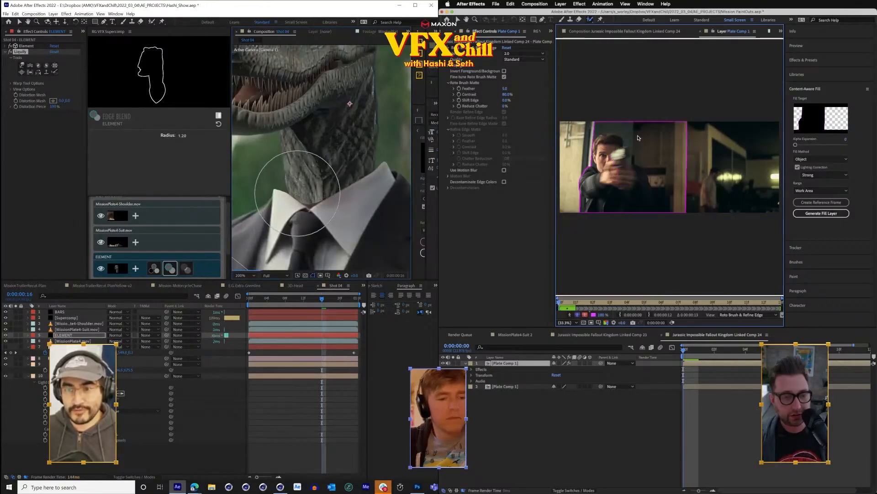
# - Warp the base of the raptor's neck around the shirt collar with Liquify, and return to Shot 04's first frame to check the fit
pyautogui.moveTo(298, 193)
pyautogui.mouseDown()
pyautogui.moveTo(346, 199)
pyautogui.moveTo(308, 194)
pyautogui.moveTo(270, 207)
pyautogui.mouseUp()
pyautogui.moveTo(400, 183); pyautogui.dragTo(351, 190)
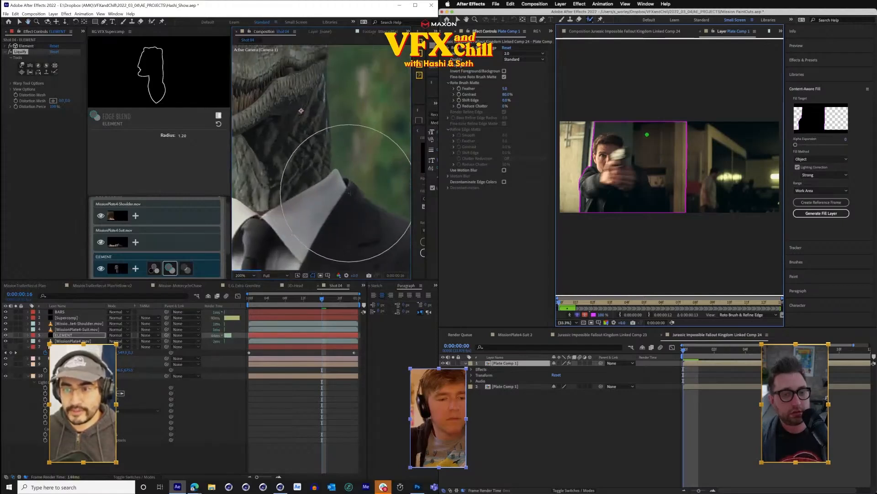
pyautogui.moveTo(317, 174); pyautogui.dragTo(343, 174)
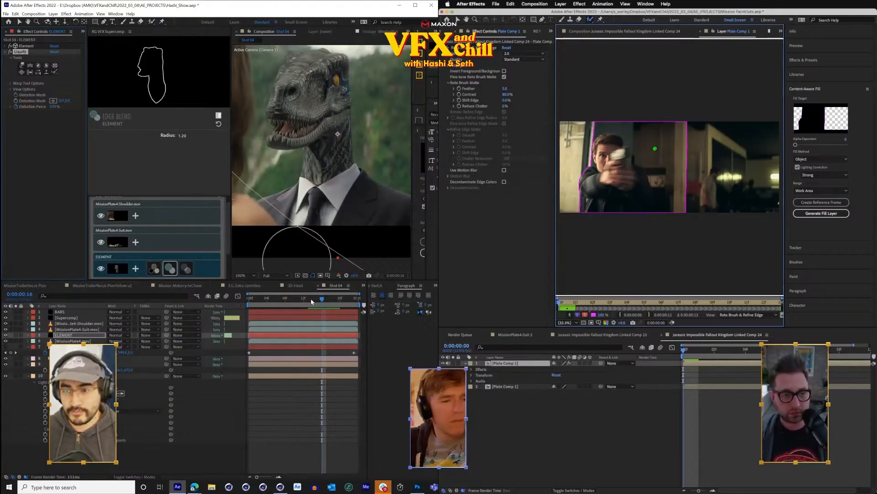
pyautogui.moveTo(324, 302); pyautogui.dragTo(281, 310)
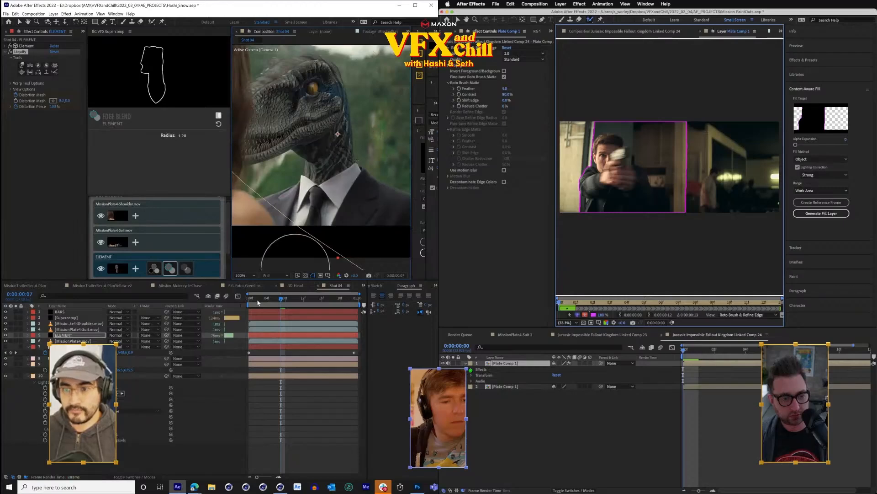
pyautogui.click(254, 303)
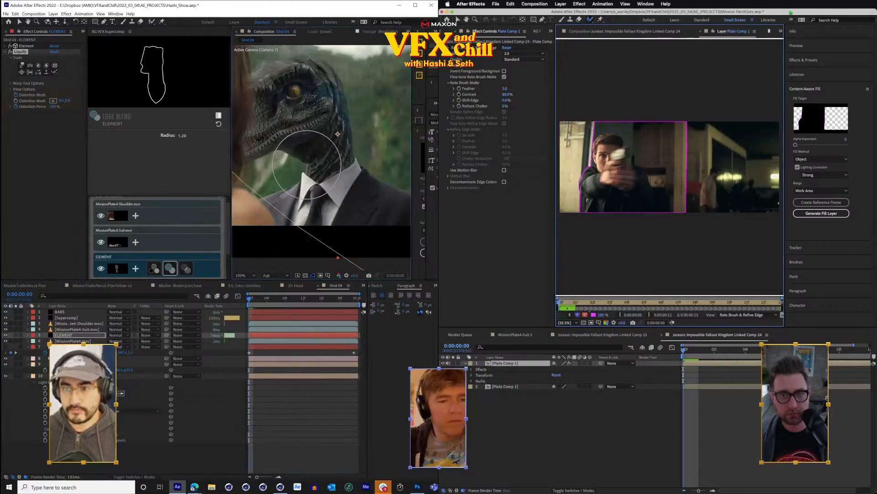
# - Inspect the raptor's neck against the shirt collar in neighbouring frames of Shot 04, and save the Mission PaintOuts project
pyautogui.hotkey('ctrl', 'Right')
pyautogui.hotkey('ctrl', 'Right')
pyautogui.hotkey('ctrl', 'Left')
pyautogui.hotkey('ctrl', 'Left')
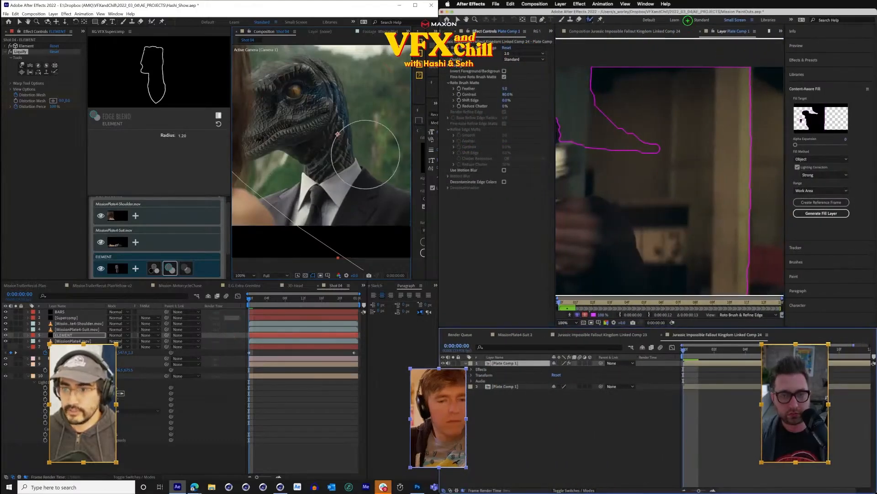
pyautogui.scroll(1, 354, 110)
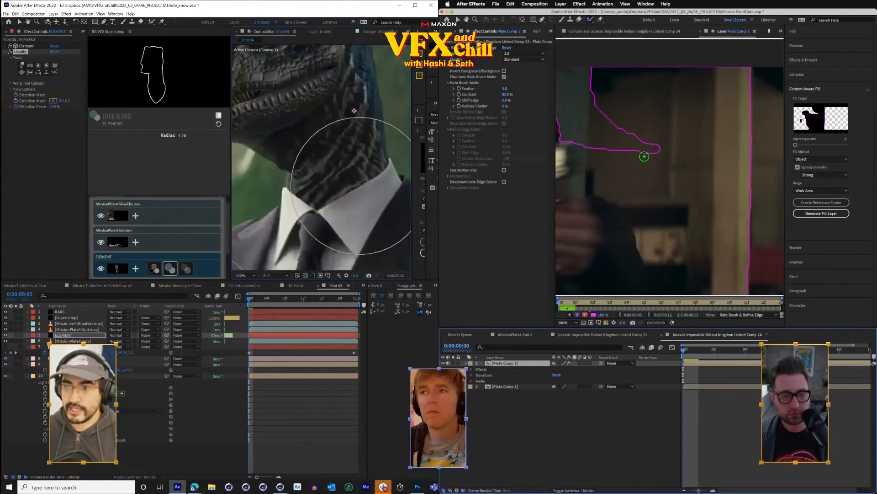
pyautogui.moveTo(395, 175); pyautogui.dragTo(332, 178)
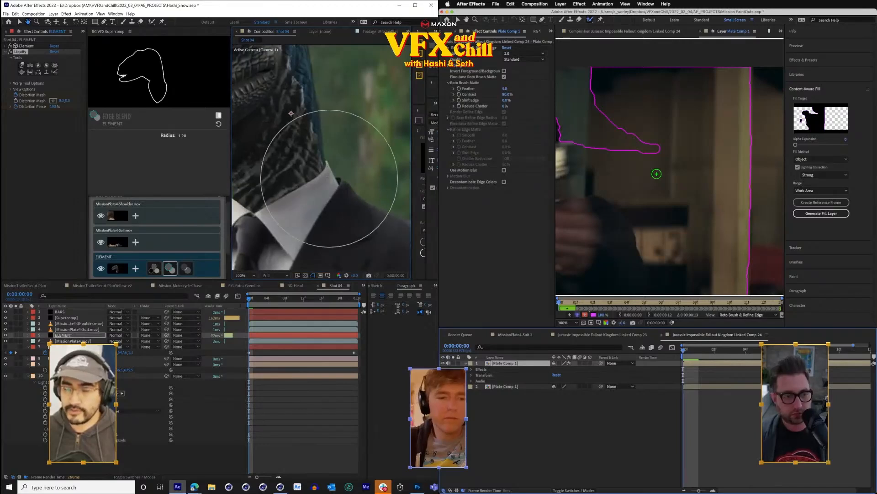
pyautogui.scroll(-4, 329, 178)
pyautogui.press('super+s')
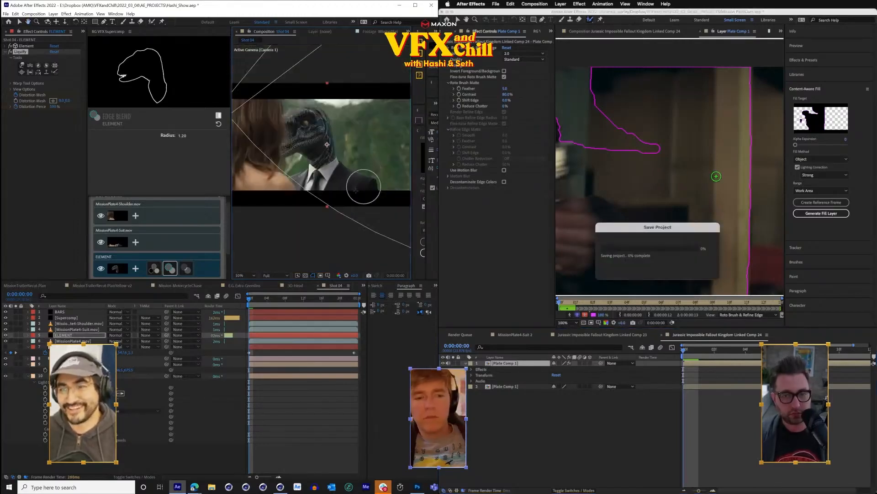
# - Widen the Composition viewer around the raptor head in Shot 04 and save that project
pyautogui.moveTo(356, 190)
pyautogui.mouseDown()
pyautogui.moveTo(344, 196)
pyautogui.moveTo(379, 194)
pyautogui.mouseUp()
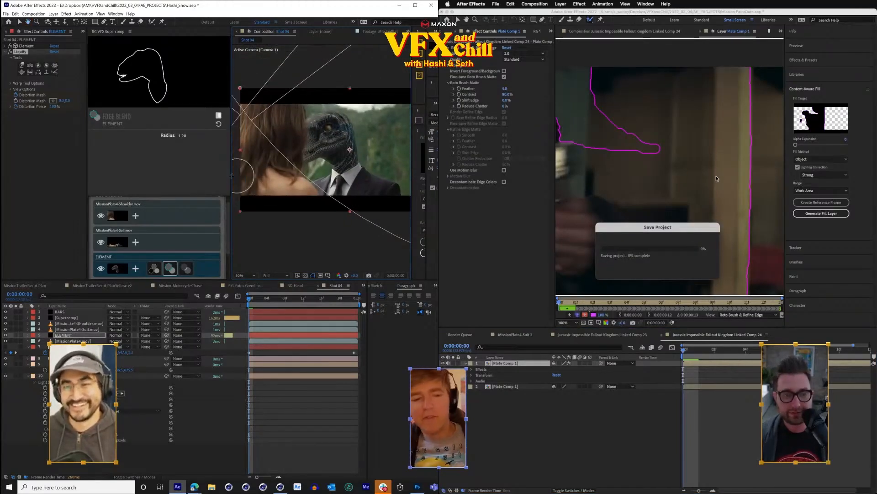
pyautogui.moveTo(232, 175); pyautogui.dragTo(167, 175)
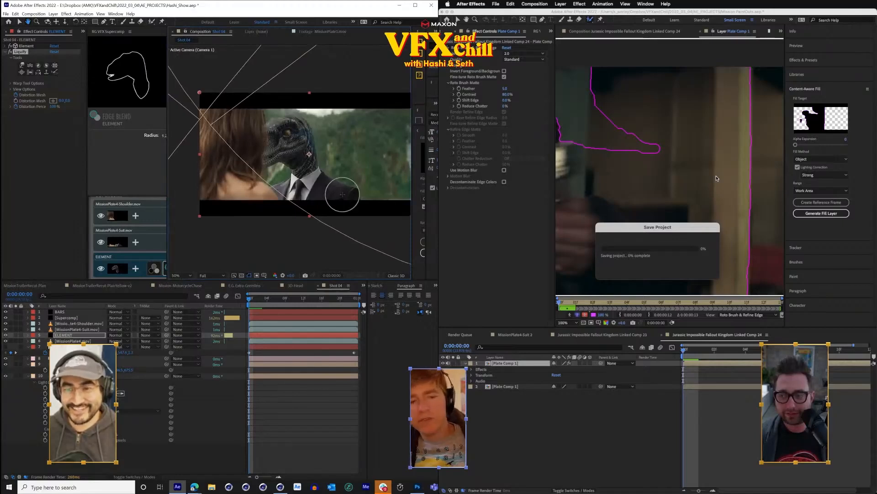
pyautogui.scroll(2, 343, 194)
pyautogui.hotkey('ctrl', 's')
pyautogui.scroll(-4, 716, 178)
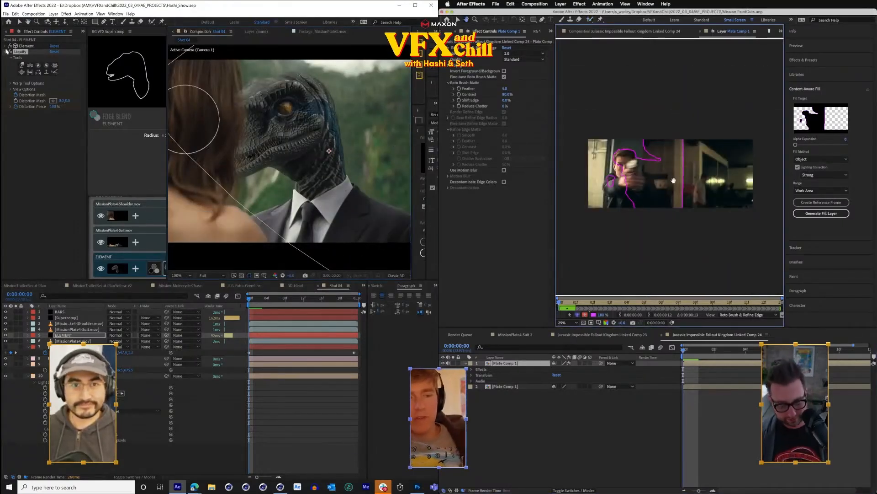
# - Open the Element effect's Scene Setup and rotate the raptor head preview, and expand Roto Brush & Refine Edge on Plate Comp 1
pyautogui.click(10, 47)
pyautogui.click(35, 59)
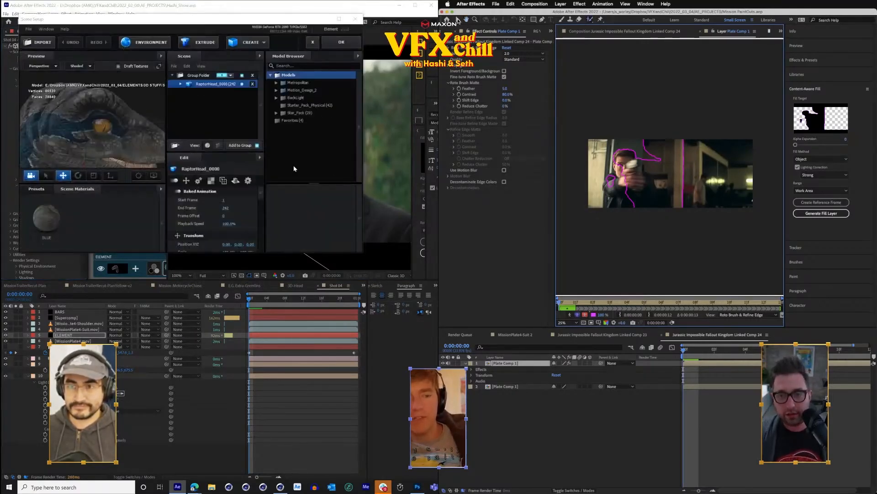
pyautogui.moveTo(282, 32); pyautogui.dragTo(325, 289)
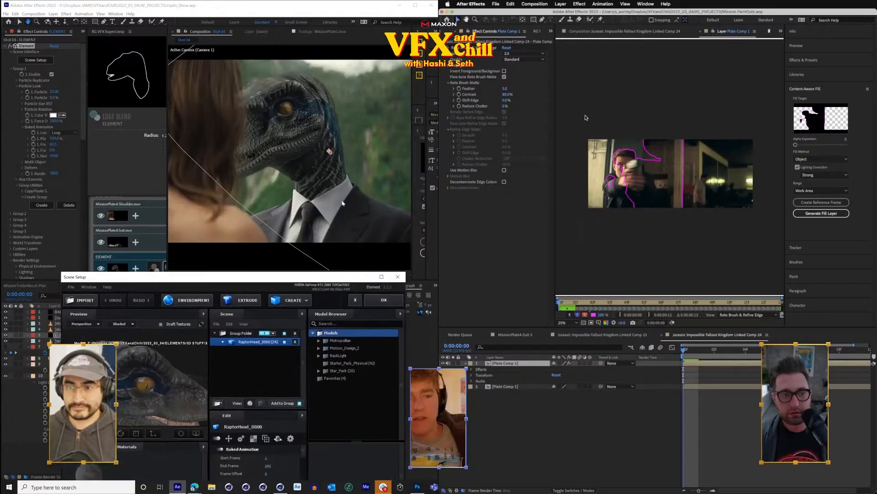
pyautogui.click(471, 369)
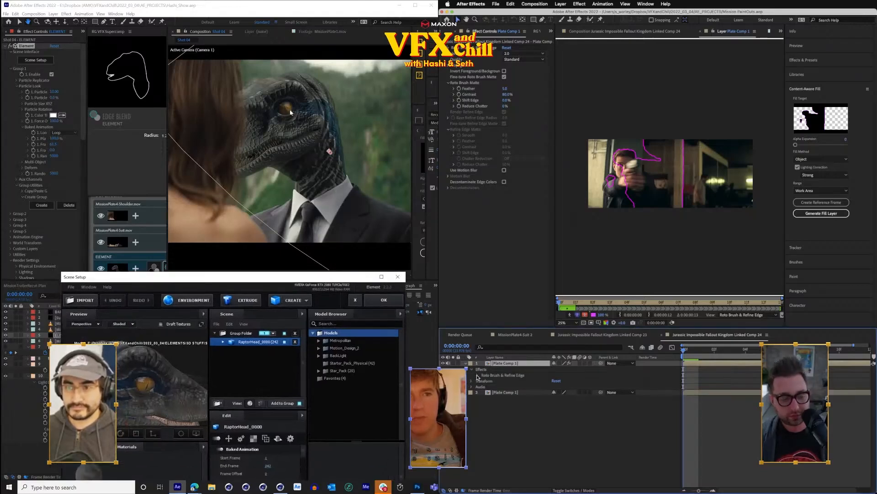
pyautogui.click(478, 375)
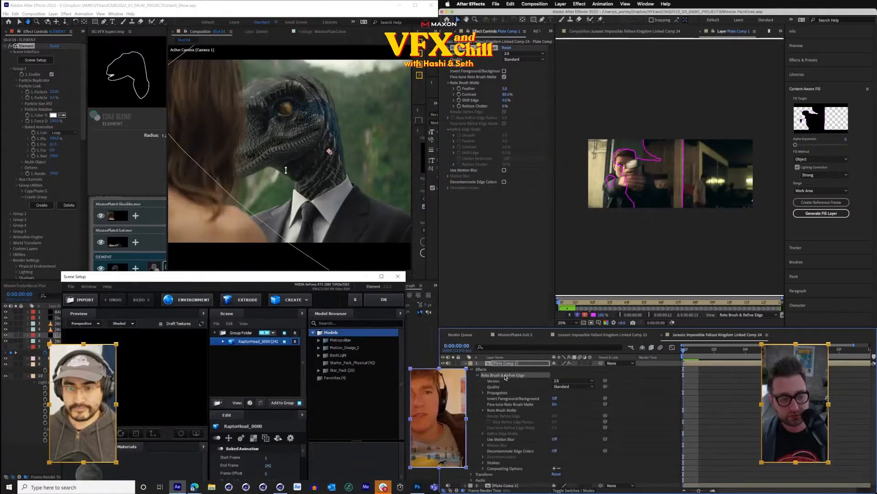
pyautogui.moveTo(286, 271); pyautogui.dragTo(286, 170)
pyautogui.moveTo(196, 311)
pyautogui.mouseDown()
pyautogui.moveTo(180, 325)
pyautogui.moveTo(167, 317)
pyautogui.moveTo(142, 340)
pyautogui.moveTo(182, 385)
pyautogui.mouseUp()
# - Delete Roto Brush strokes Foreground 2 through Background 1 from Plate Comp 1, and adjust and accept the BLUE material's normal bump in Scene Setup
pyautogui.click(485, 462)
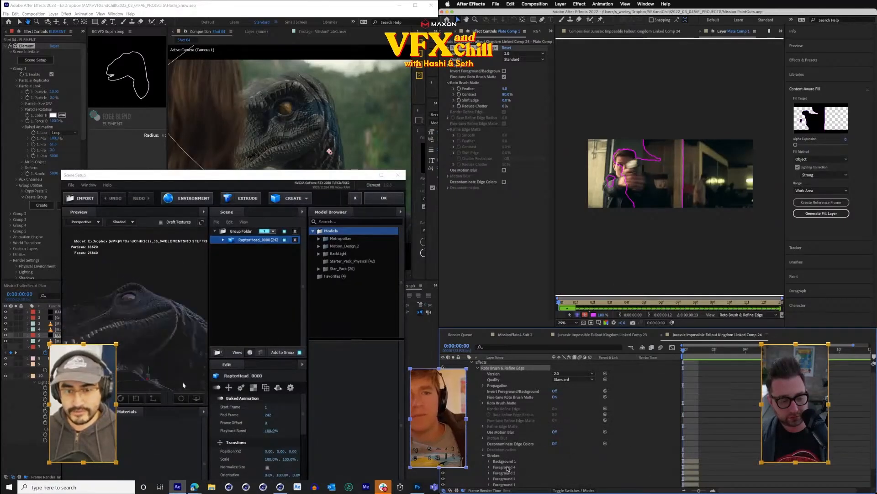
pyautogui.click(505, 466)
pyautogui.click(101, 427)
pyautogui.scroll(-2, 507, 463)
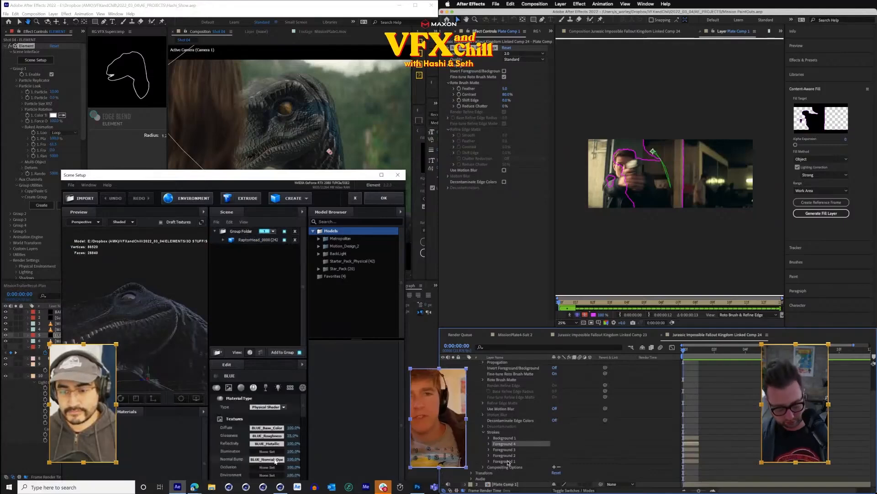
pyautogui.keyDown('shift'); pyautogui.click(508, 461); pyautogui.keyUp('shift')
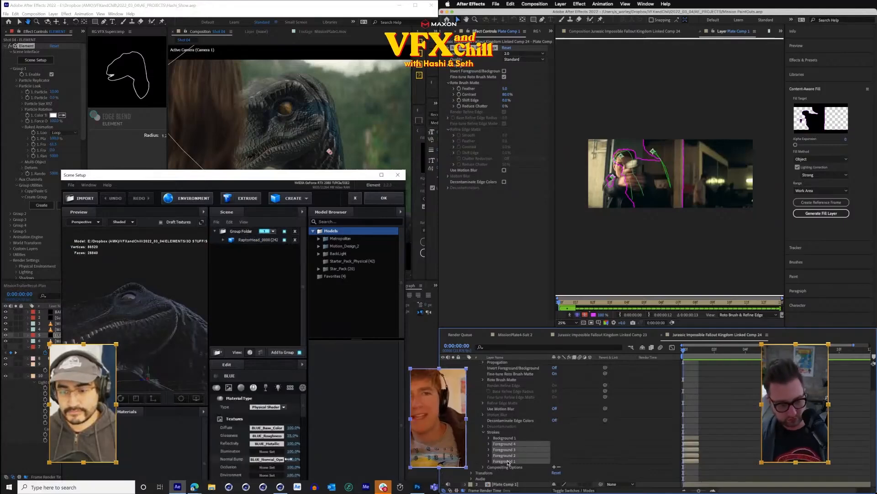
pyautogui.click(478, 450)
pyautogui.click(503, 455)
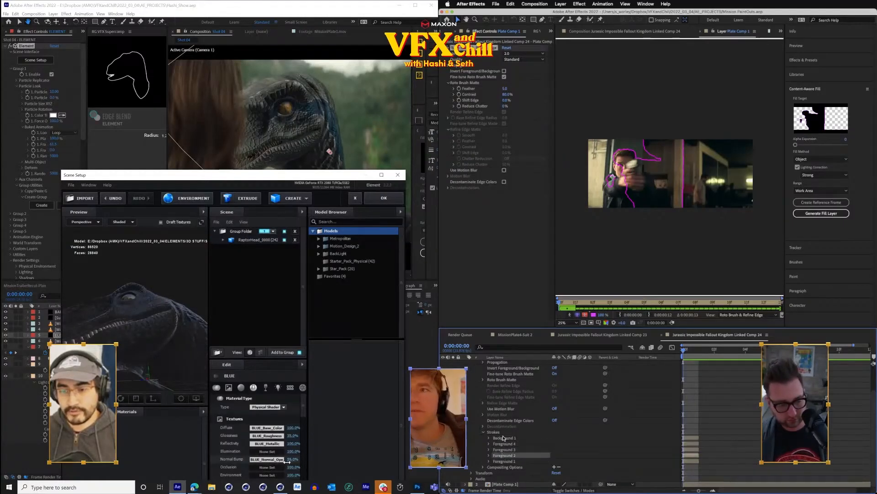
pyautogui.keyDown('shift'); pyautogui.click(503, 438); pyautogui.keyUp('shift')
pyautogui.press('Delete')
pyautogui.click(384, 198)
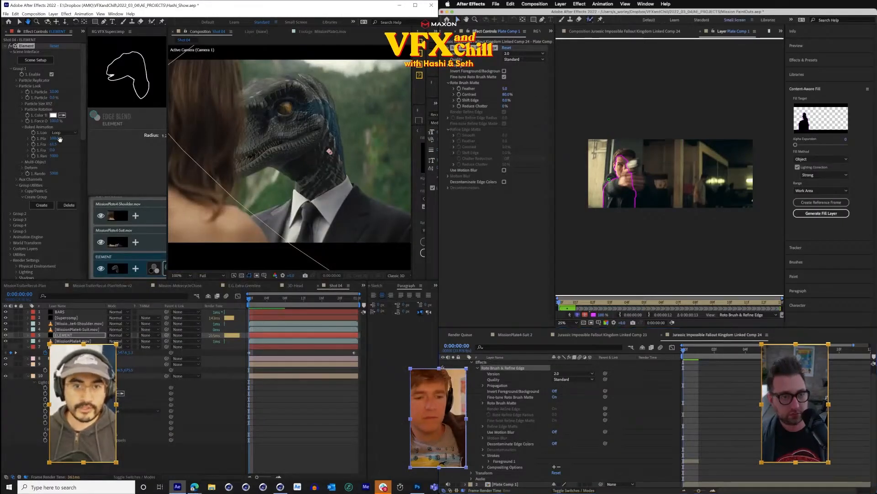
# - Widen the Supercomp panel and add a Diffusion effect to the ELEMENT layer
pyautogui.click(620, 165)
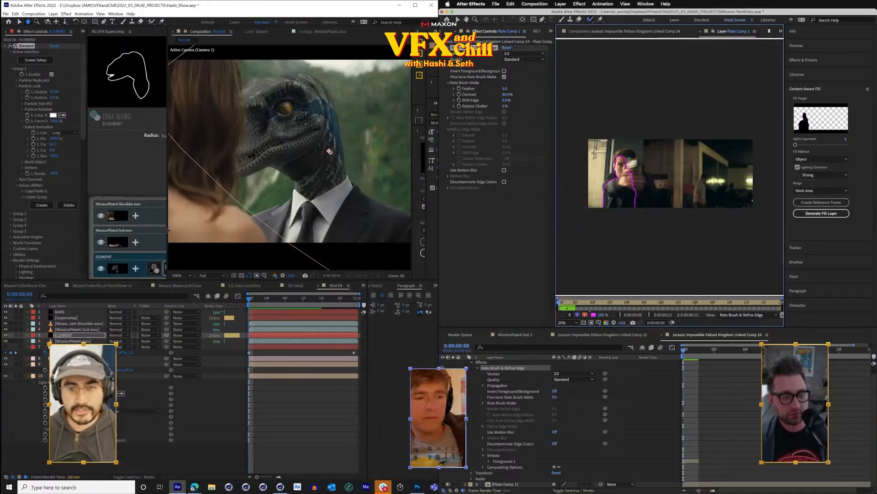
pyautogui.moveTo(168, 231); pyautogui.dragTo(226, 231)
pyautogui.click(136, 258)
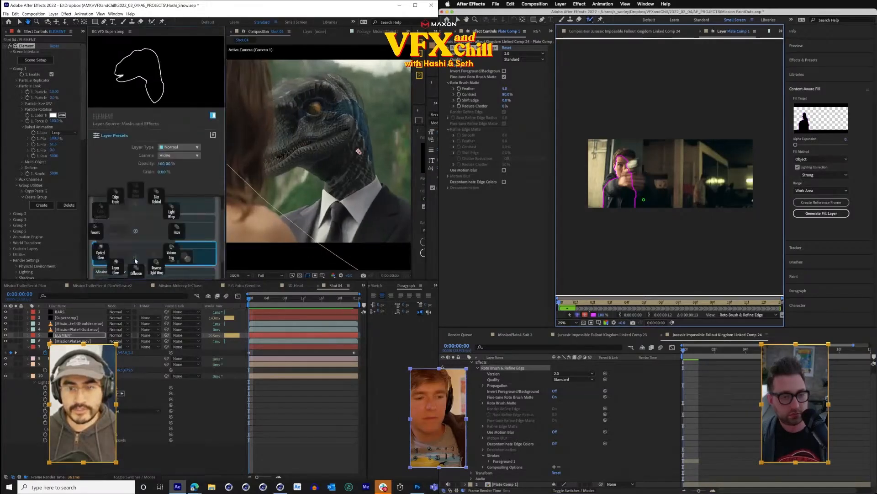
pyautogui.click(138, 273)
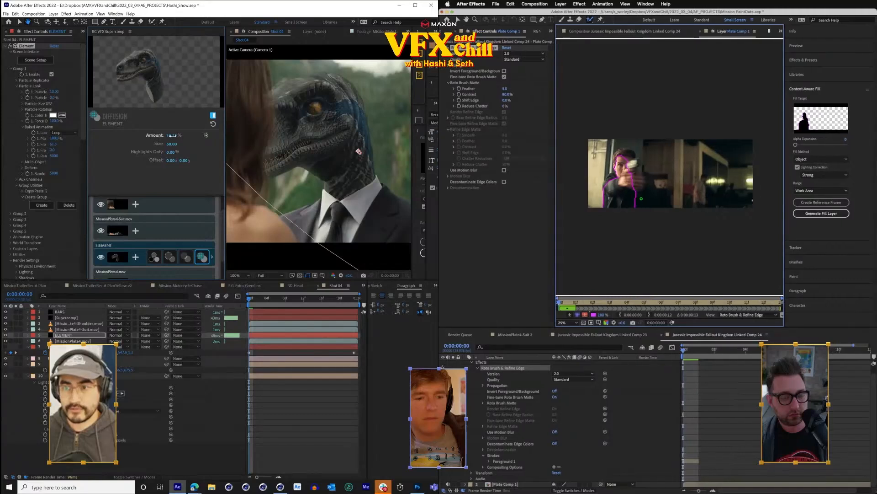
# - Tune the ELEMENT layer's Diffusion amount by entering 12.6% and scrubbing it further, and inspect the neck and collar up close
pyautogui.moveTo(172, 136); pyautogui.dragTo(179, 138)
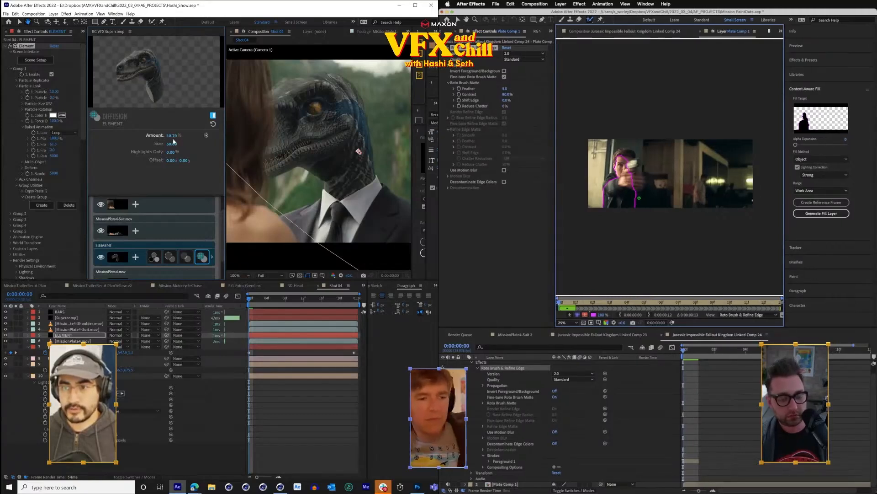
pyautogui.click(172, 135)
pyautogui.write('12.6')
pyautogui.press('Return')
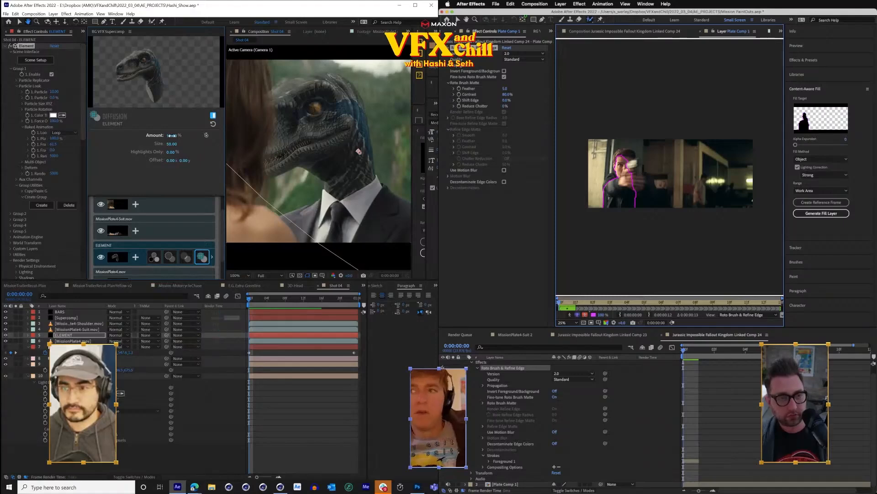
pyautogui.moveTo(170, 136); pyautogui.dragTo(176, 137)
pyautogui.scroll(1, 387, 203)
pyautogui.moveTo(362, 198); pyautogui.dragTo(214, 168)
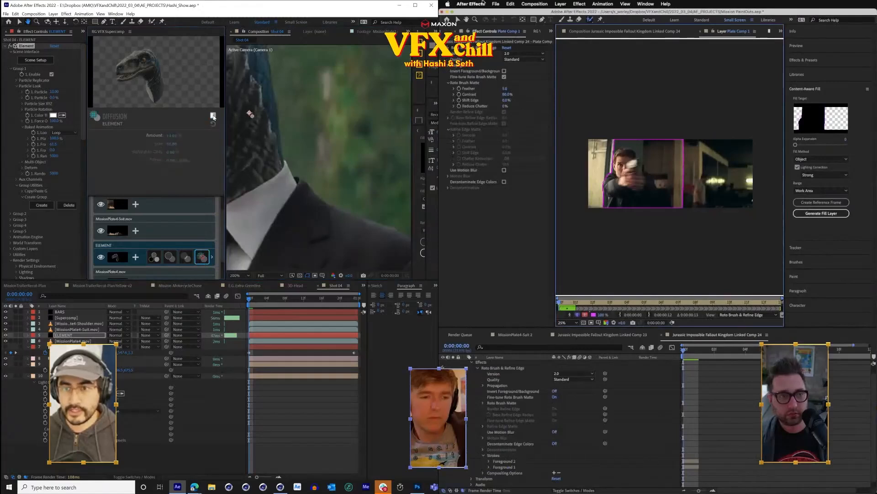
pyautogui.moveTo(293, 140); pyautogui.dragTo(344, 160)
# - Open the list of After Effects preference categories in the Mission PaintOuts session
pyautogui.click(472, 4)
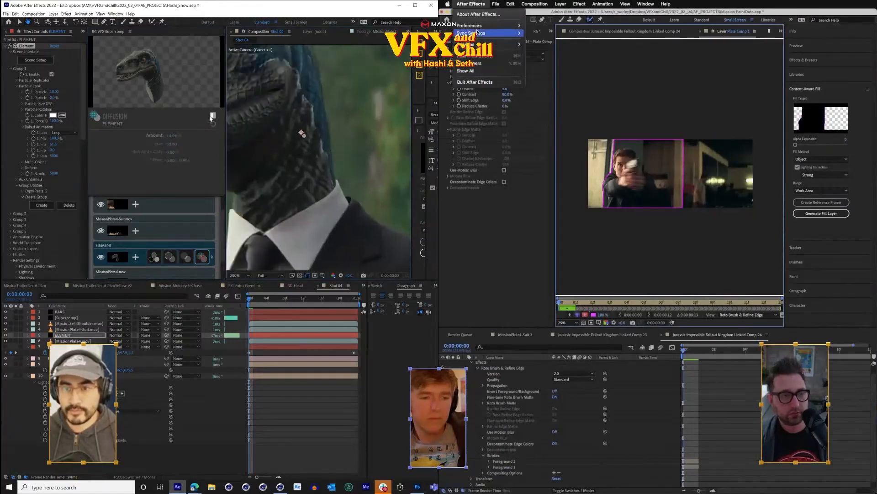
pyautogui.moveTo(477, 26)
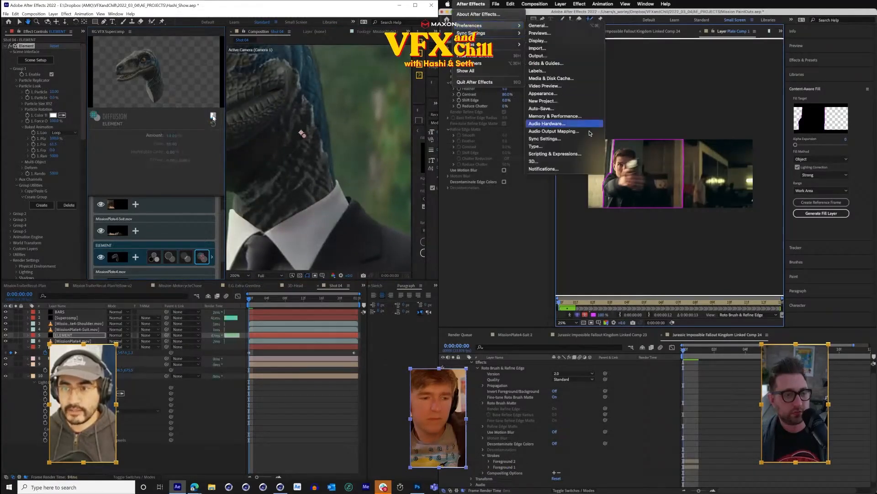
# - Disable Multi-Frame Rendering in the Memory & Performance preferences of the roto project
pyautogui.moveTo(326, 169); pyautogui.dragTo(355, 160)
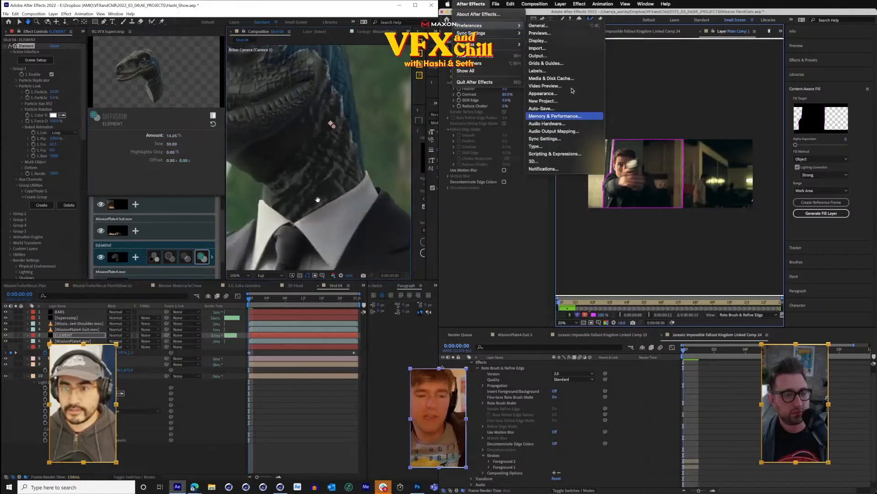
pyautogui.click(555, 35)
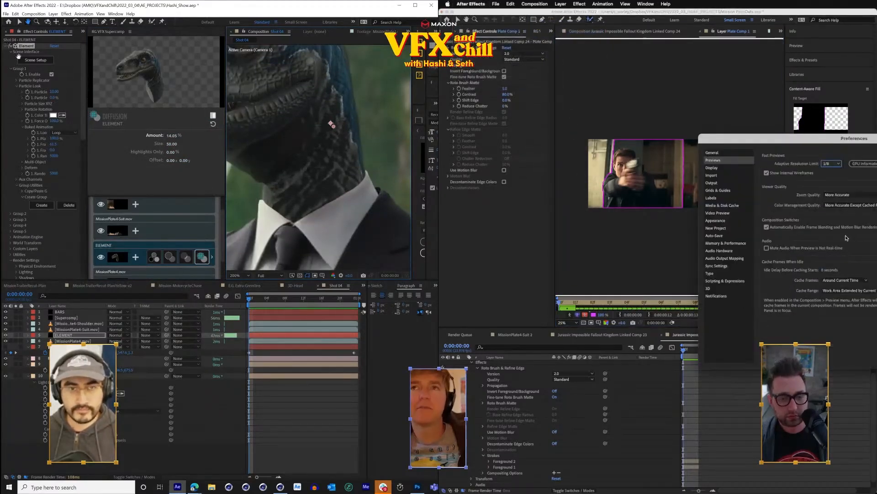
pyautogui.click(7, 47)
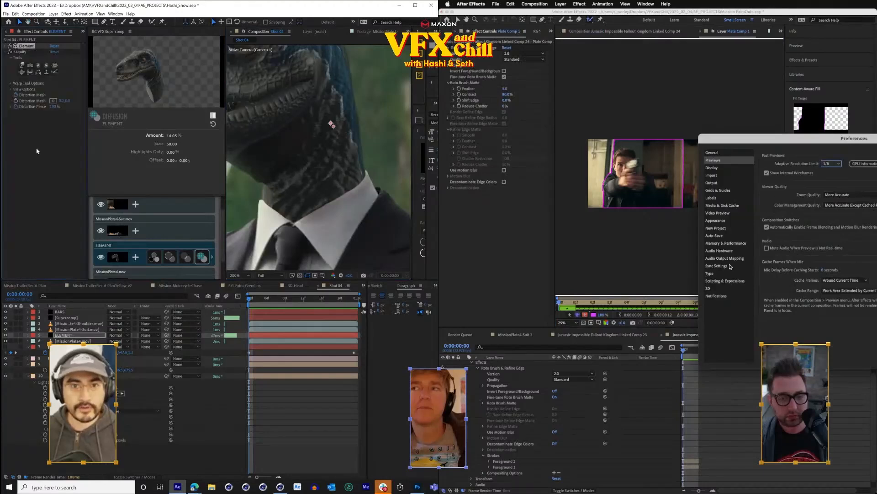
pyautogui.hotkey('ctrl', 'space')
pyautogui.click(727, 245)
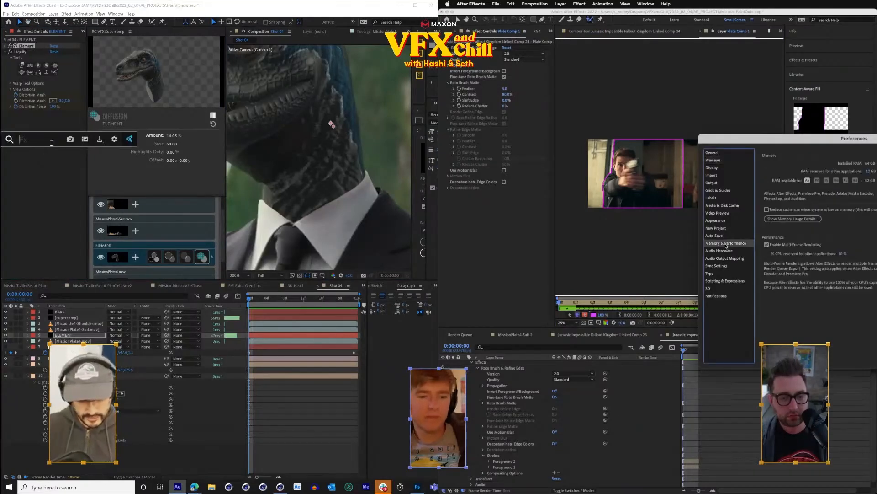
# - Try the Edge Blur effect on the ELEMENT layer, previewing the shot, and remove it
pyautogui.write('ed')
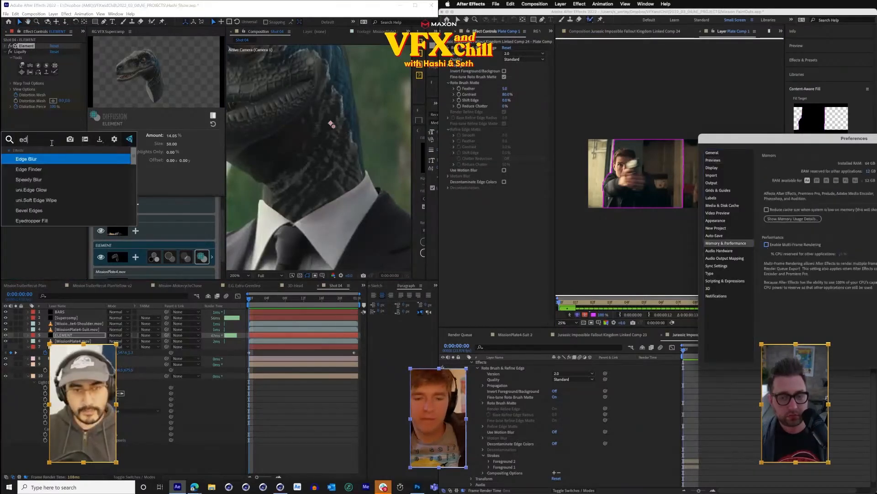
pyautogui.press('Return')
pyautogui.press('Return')
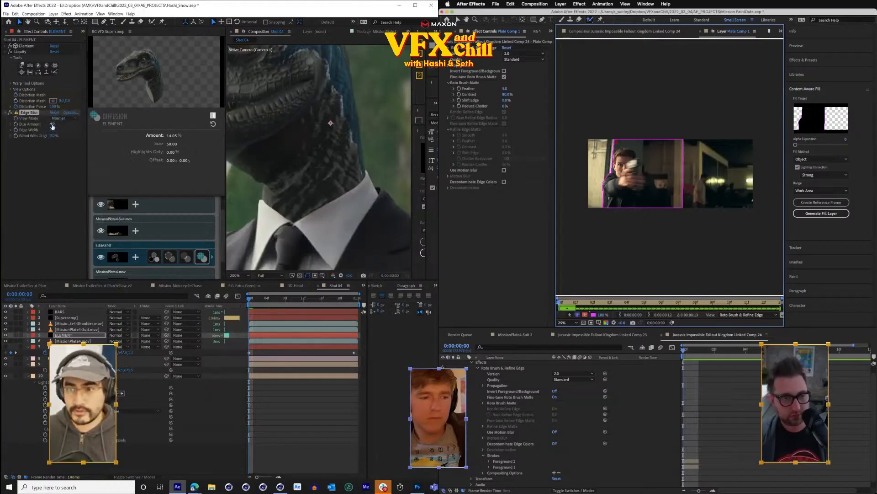
pyautogui.scroll(-1, 321, 193)
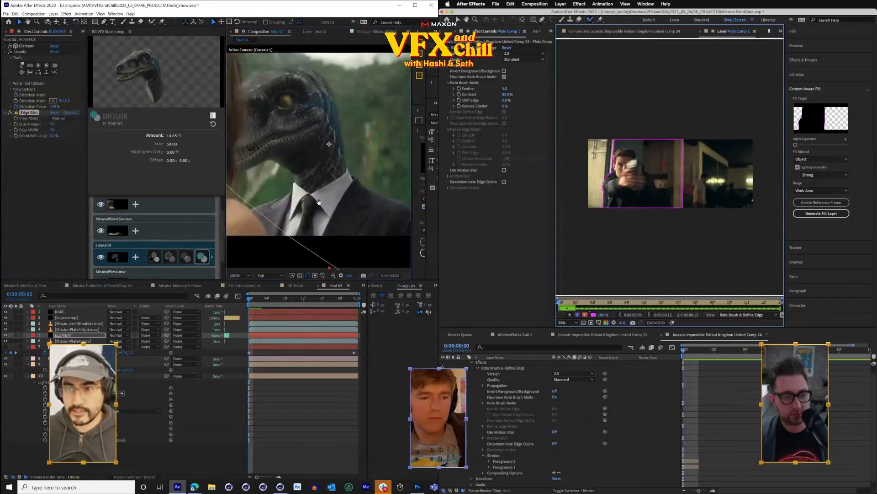
pyautogui.moveTo(321, 193); pyautogui.dragTo(348, 216)
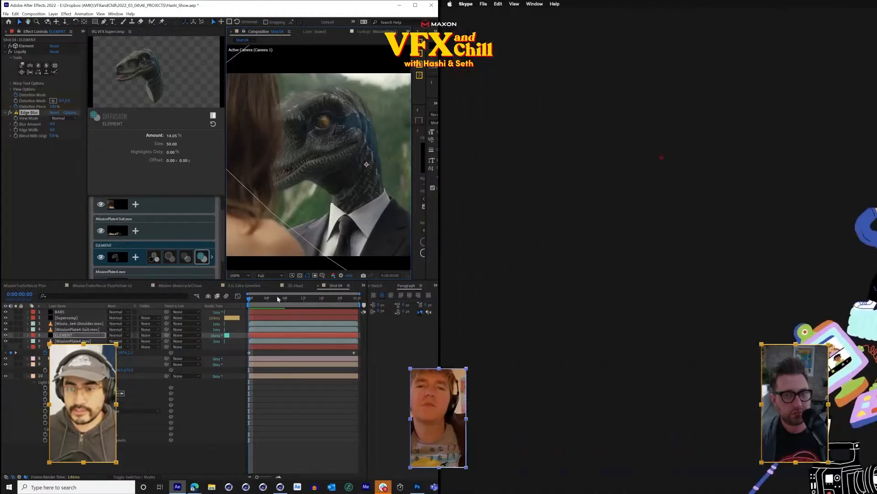
pyautogui.press('space')
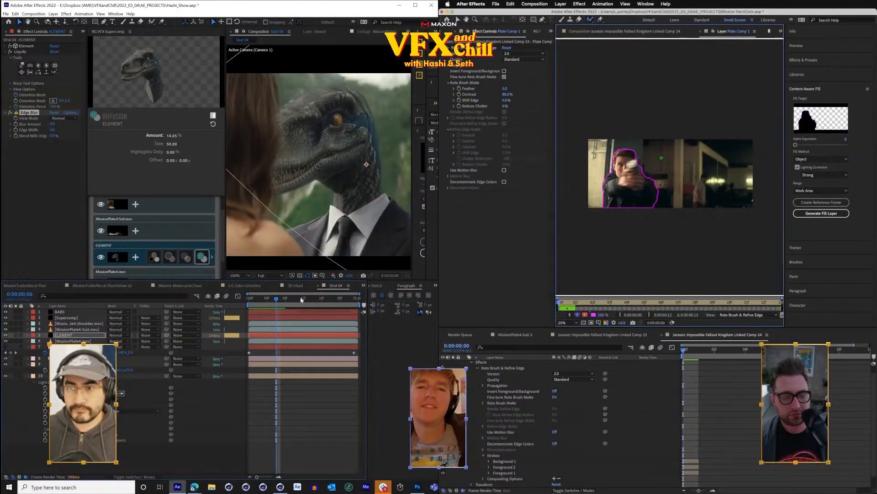
pyautogui.press('Delete')
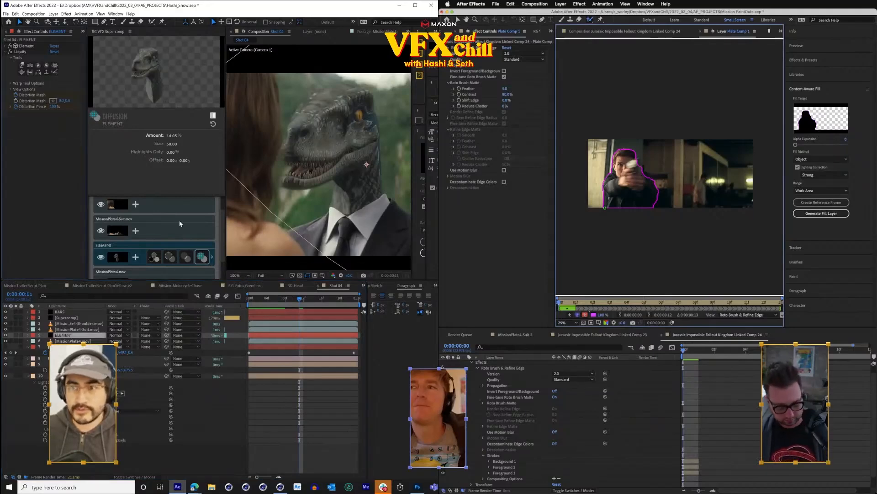
# - Open the Edge Blend settings of the ELEMENT layer in Supercomp
pyautogui.click(138, 259)
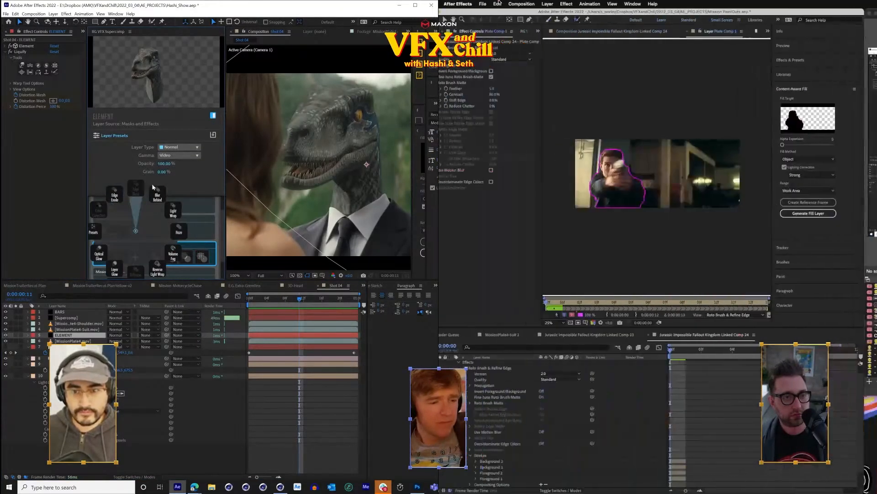
pyautogui.click(117, 200)
pyautogui.click(169, 257)
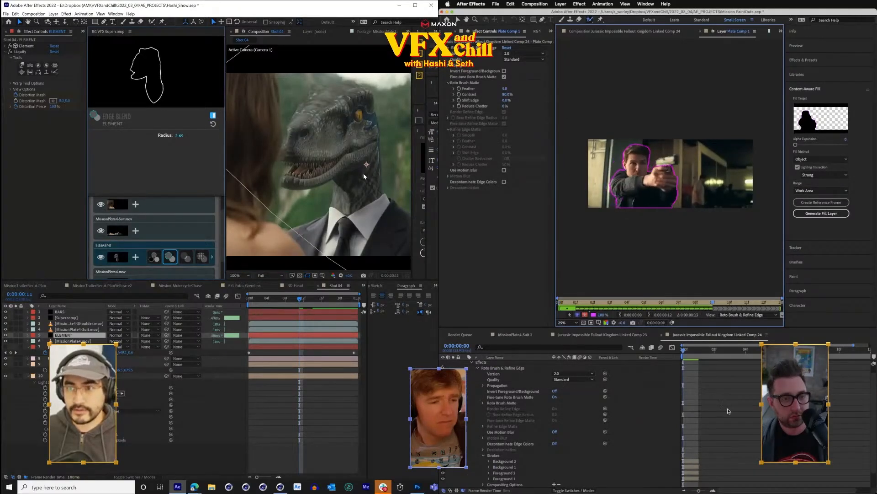
# - Apply the Fast Box Blur effect to the ELEMENT layer
pyautogui.click(6, 51)
pyautogui.moveTo(691, 348)
pyautogui.mouseDown()
pyautogui.moveTo(730, 352)
pyautogui.moveTo(683, 352)
pyautogui.mouseUp()
pyautogui.hotkey('ctrl', 'space')
pyautogui.write('fast box')
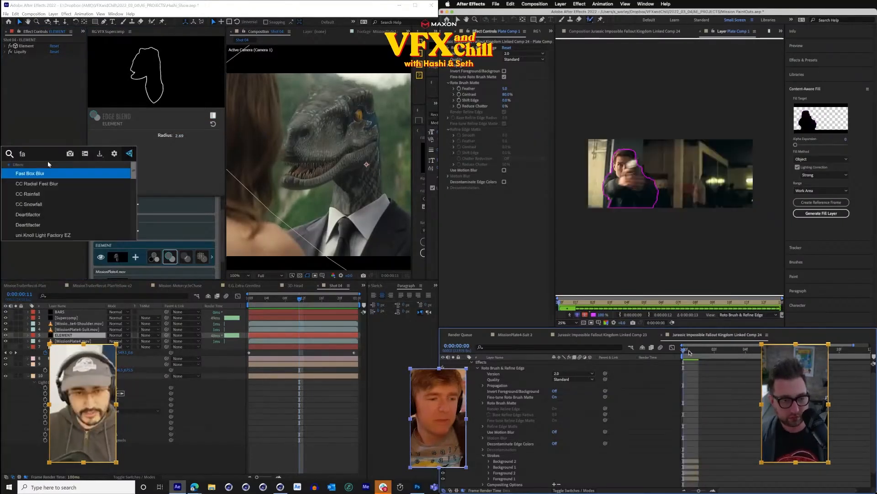
pyautogui.press('Return')
# - Set the ELEMENT layer's Fast Box Blur radius to 0.5 and refine the Roto Brush edge around the man's gun and arm
pyautogui.scroll(2, 637, 164)
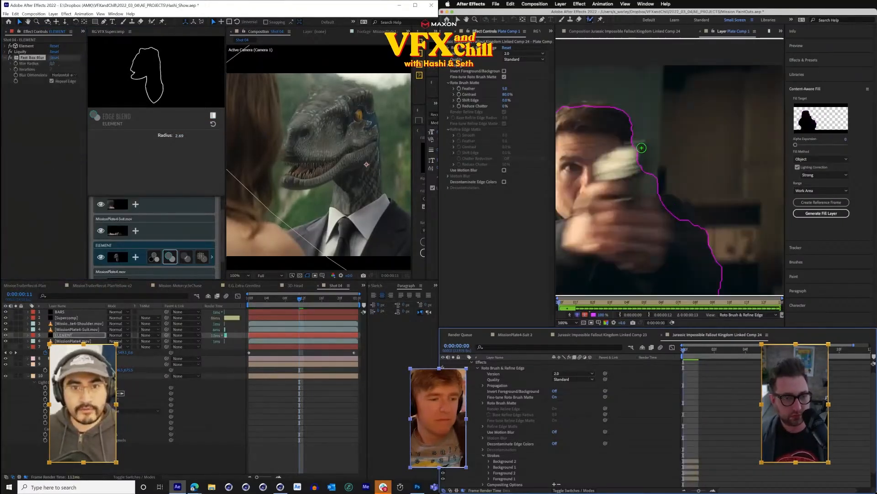
pyautogui.click(52, 63)
pyautogui.write('1')
pyautogui.click(643, 161)
pyautogui.press('Return')
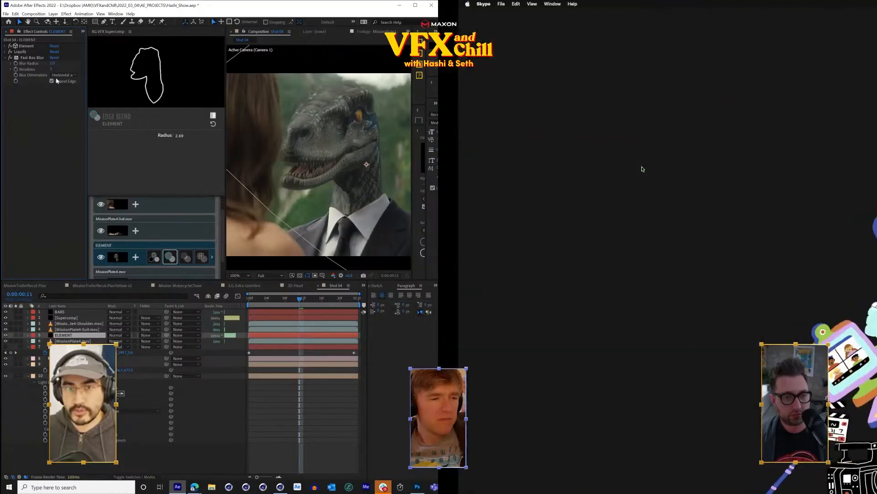
pyautogui.moveTo(638, 144); pyautogui.dragTo(640, 166)
pyautogui.click(53, 63)
pyautogui.write('.5')
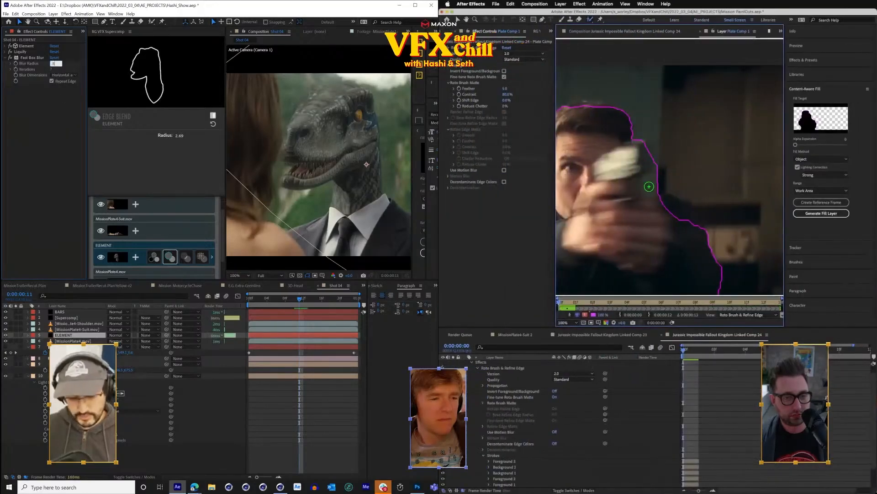
pyautogui.click(71, 64)
pyautogui.keyDown('alt'); pyautogui.click(693, 171); pyautogui.keyUp('alt')
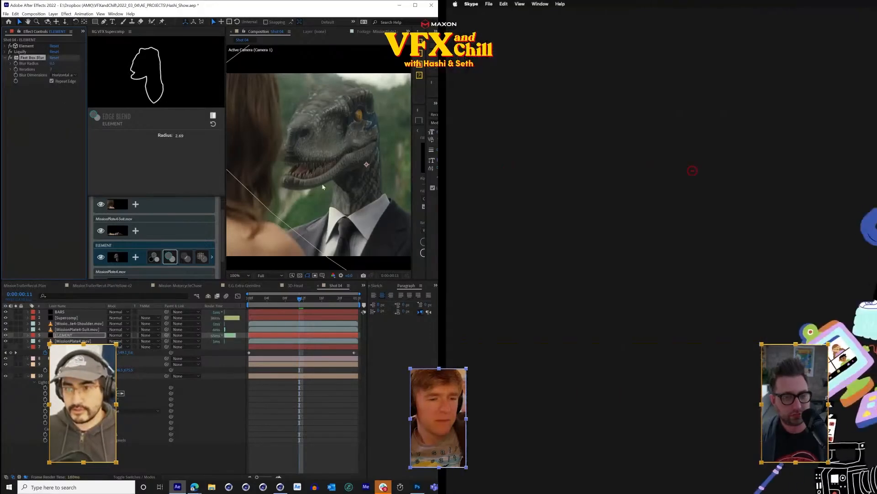
pyautogui.click(29, 101)
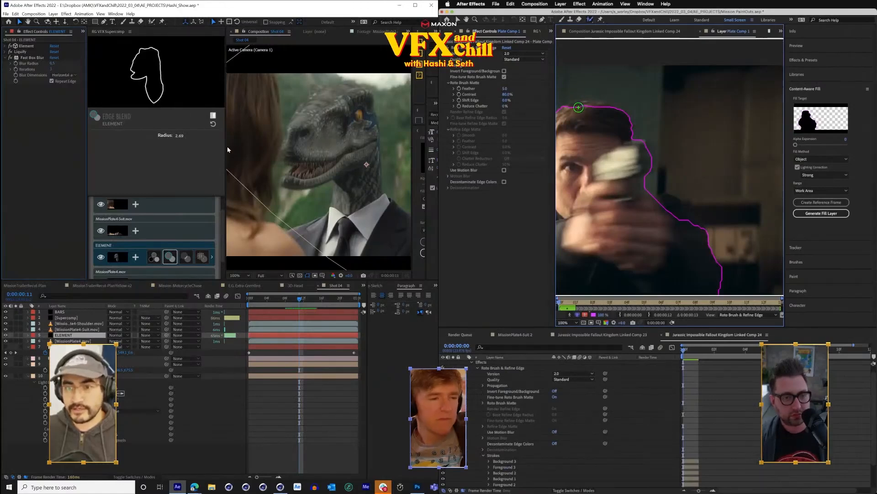
# - Enlarge the composition view and create an adjustment layer at the top of the Shot 04 layer stack
pyautogui.moveTo(225, 150); pyautogui.dragTo(125, 149)
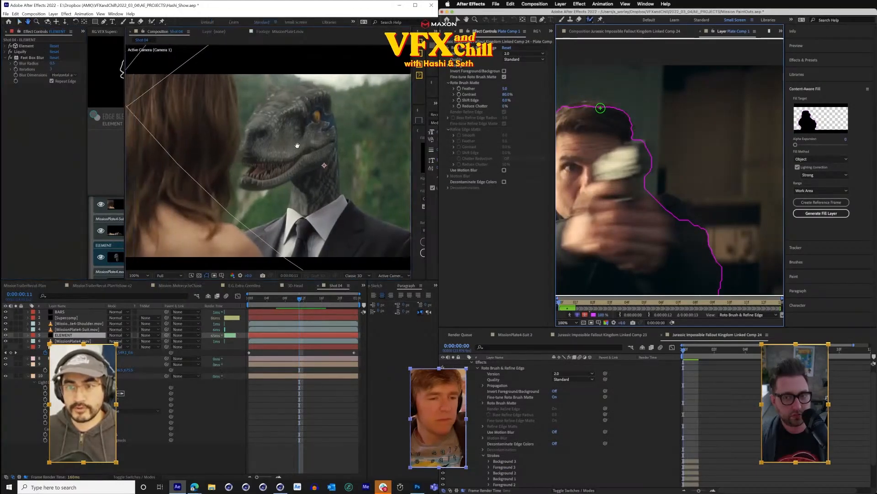
pyautogui.click(53, 13)
pyautogui.moveTo(82, 22)
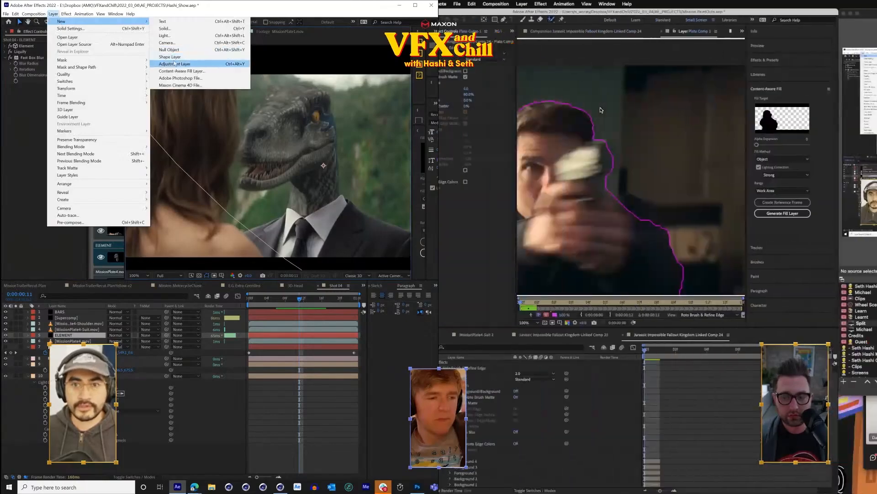
pyautogui.click(174, 64)
pyautogui.moveTo(78, 337); pyautogui.dragTo(149, 295)
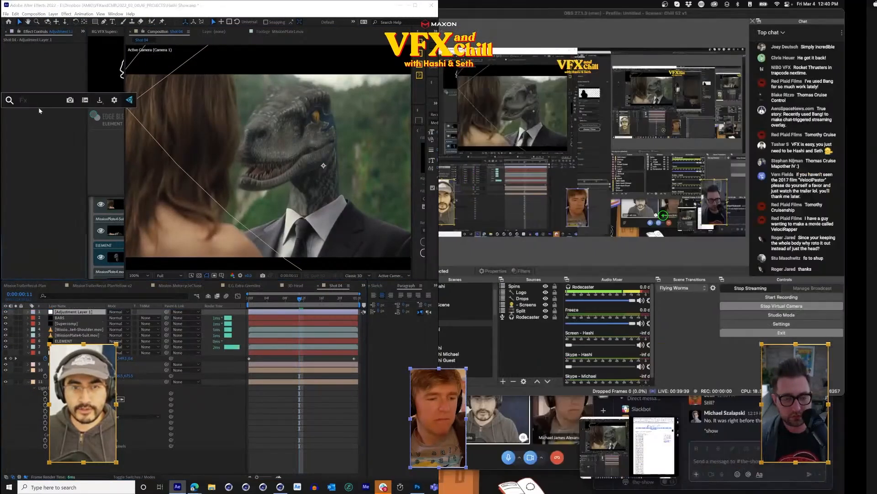
# - Apply Fast Box Blur to the adjustment layer and raise its radius until the whole shot is visibly blurred
pyautogui.hotkey('ctrl', 'alt', 'shift', 'e')
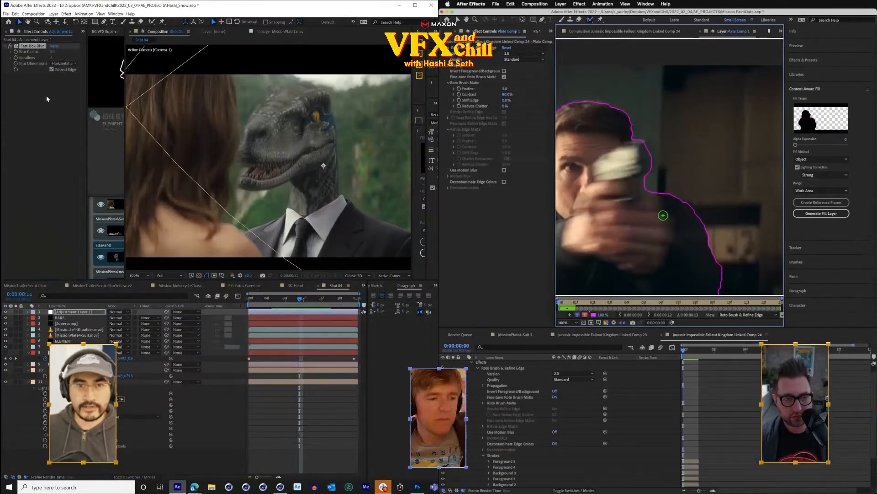
pyautogui.moveTo(628, 207); pyautogui.dragTo(698, 182)
pyautogui.moveTo(51, 52); pyautogui.dragTo(56, 51)
pyautogui.moveTo(699, 182); pyautogui.dragTo(678, 184)
pyautogui.moveTo(55, 51); pyautogui.dragTo(53, 51)
# - Apply the Sharpen effect to the adjustment layer below its blur
pyautogui.hotkey('ctrl', 'space')
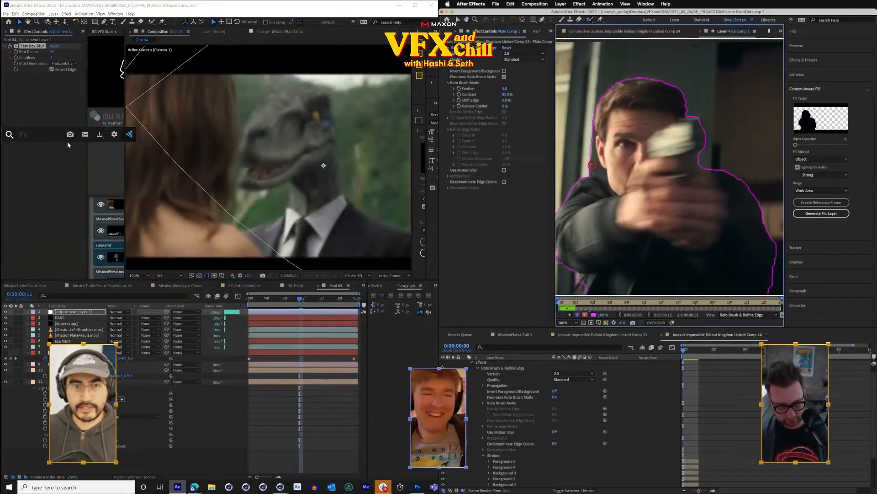
pyautogui.write('sha')
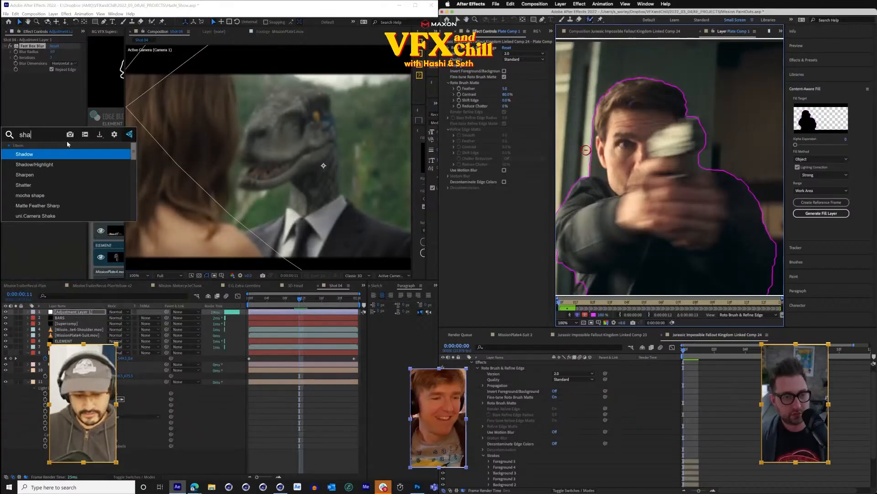
pyautogui.write('rp')
pyautogui.press('Return')
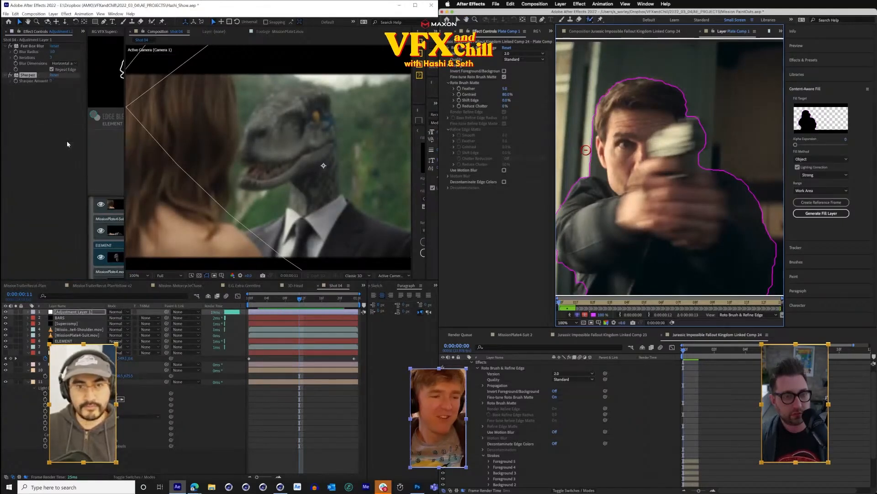
# - Raise the adjustment layer's Sharpen Amount strongly and subtract the background beside the man's shoulder from the Roto Brush matte
pyautogui.moveTo(586, 150); pyautogui.dragTo(587, 164)
pyautogui.moveTo(51, 81); pyautogui.dragTo(92, 89)
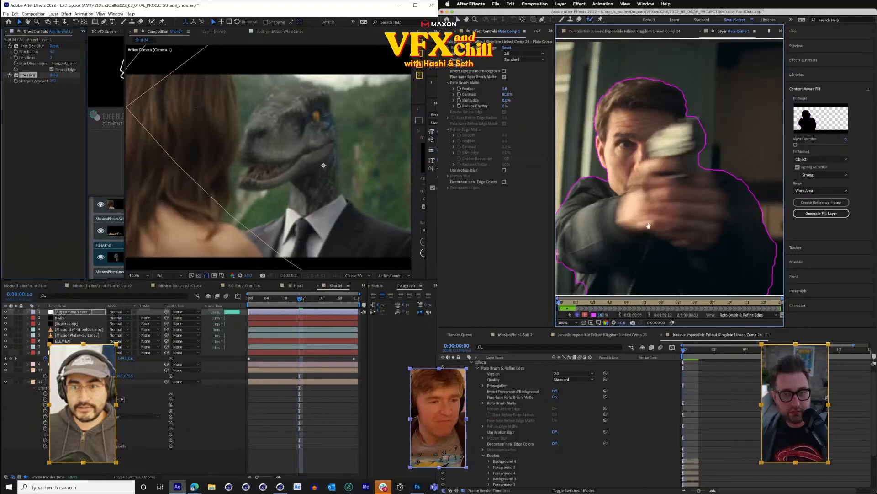
pyautogui.moveTo(649, 226); pyautogui.dragTo(620, 228)
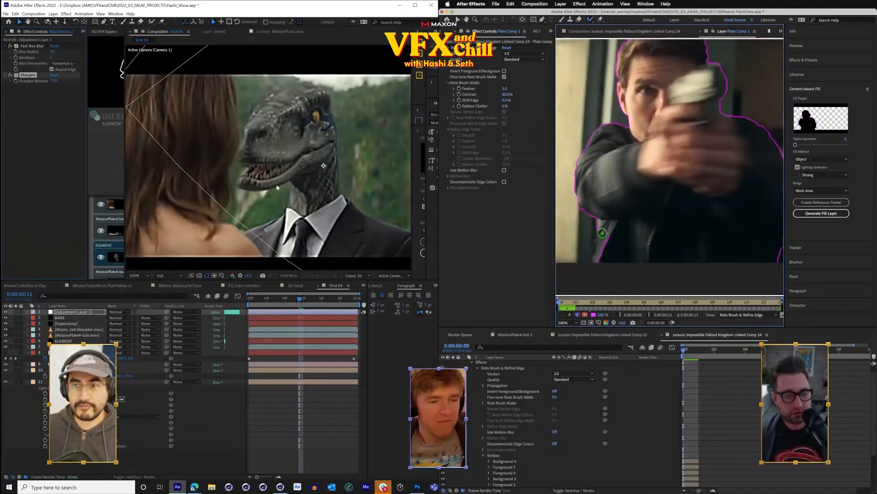
# - Preview the raptor shot from an early frame with the blur and sharpen look
pyautogui.moveTo(293, 302); pyautogui.dragTo(262, 303)
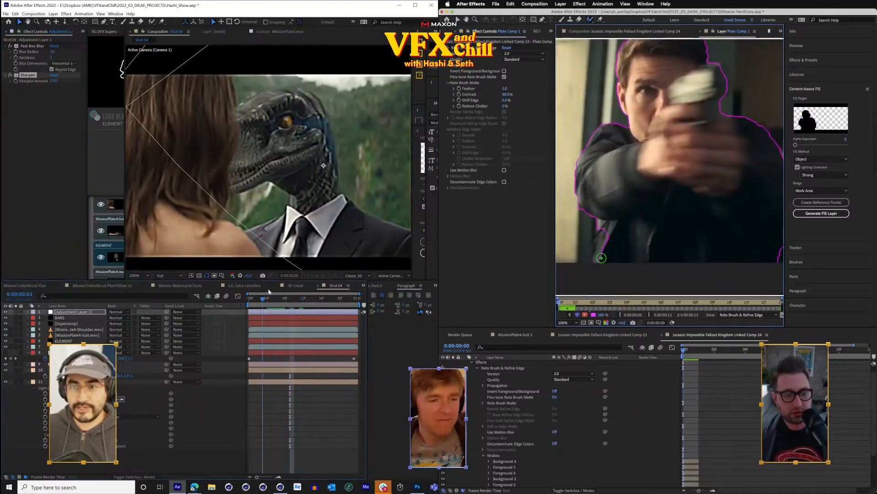
pyautogui.hotkey('ctrl', 'Right')
pyautogui.hotkey('ctrl', 'Left')
pyautogui.press('space')
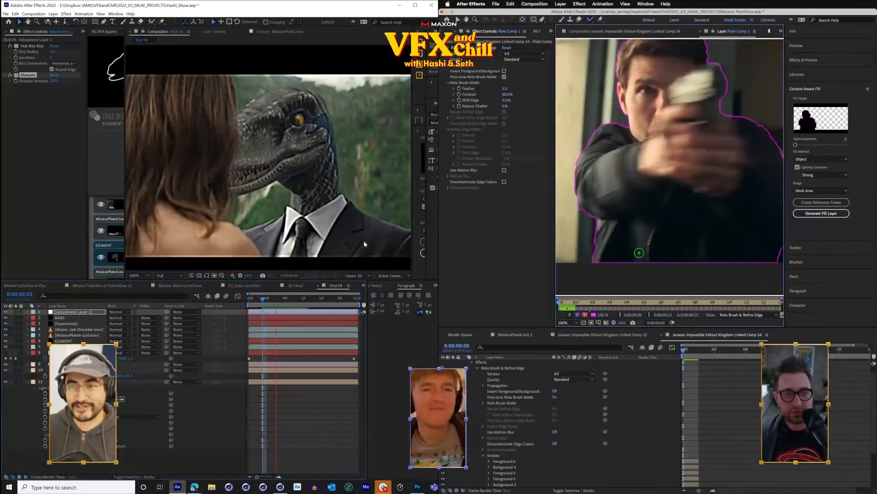
pyautogui.press('space')
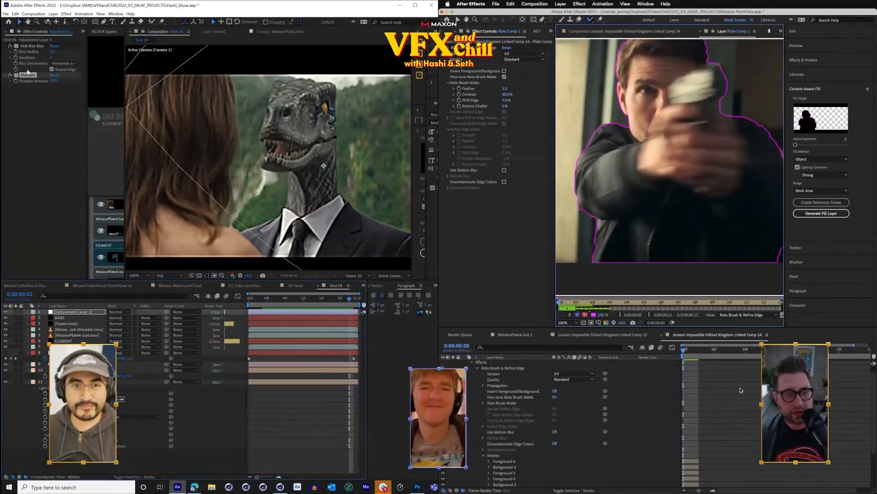
# - Delete the Sharpen and Fast Box Blur effects from the adjustment layer
pyautogui.press('Delete')
pyautogui.click(31, 46)
pyautogui.press('space')
pyautogui.press('Delete')
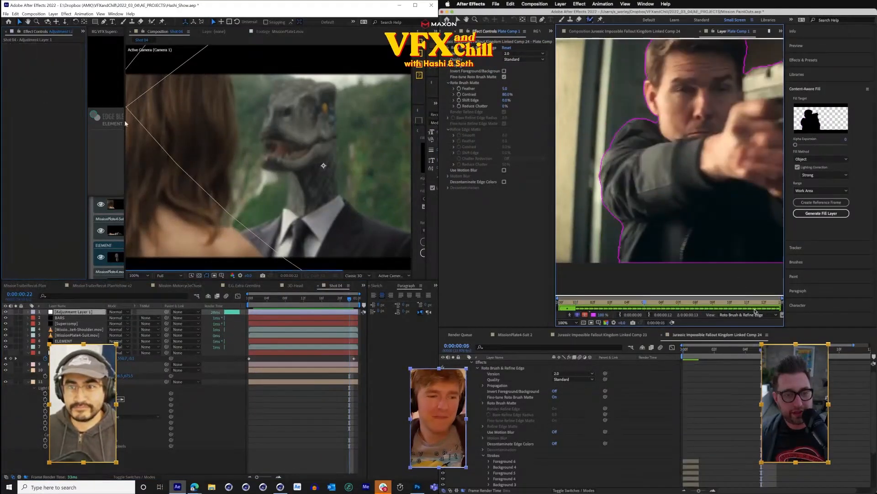
pyautogui.press(',')
# - Open the ELEMENT layer's Diffusion settings in Supercomp at frame 12 and add a Roto Brush foreground stroke at frame 1
pyautogui.moveTo(288, 302)
pyautogui.mouseDown()
pyautogui.moveTo(276, 302)
pyautogui.moveTo(304, 306)
pyautogui.mouseUp()
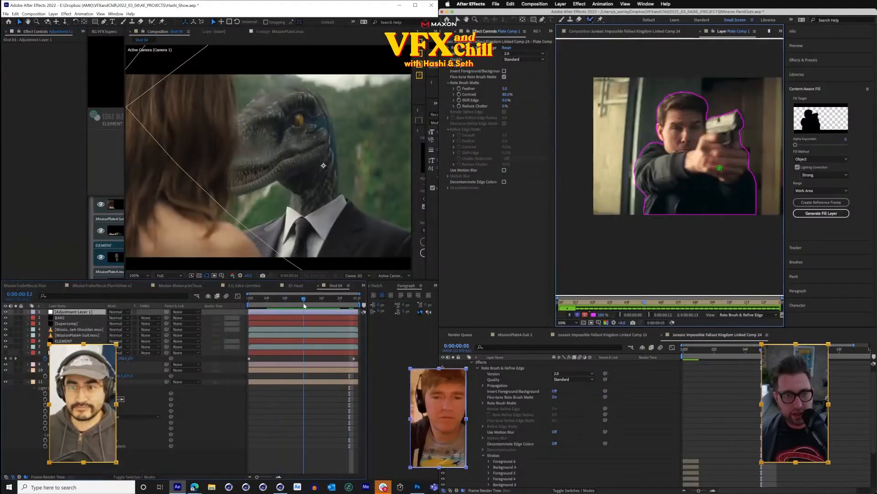
pyautogui.click(64, 341)
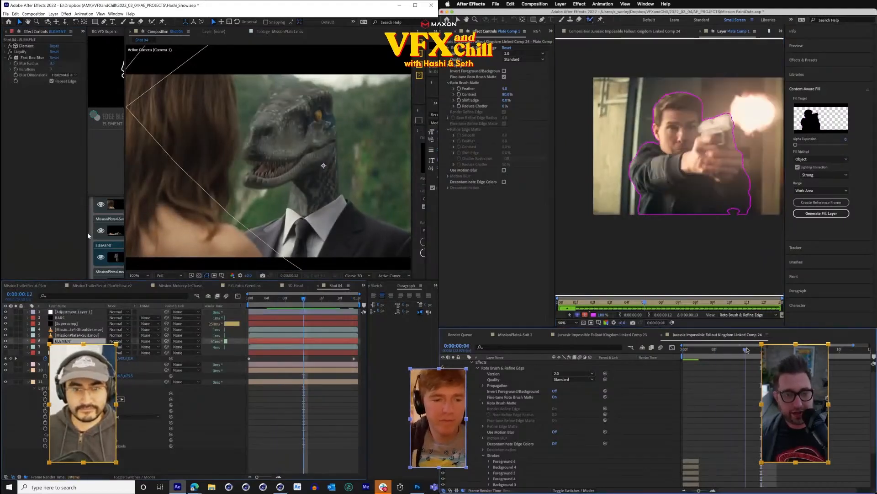
pyautogui.moveTo(747, 349); pyautogui.dragTo(700, 349)
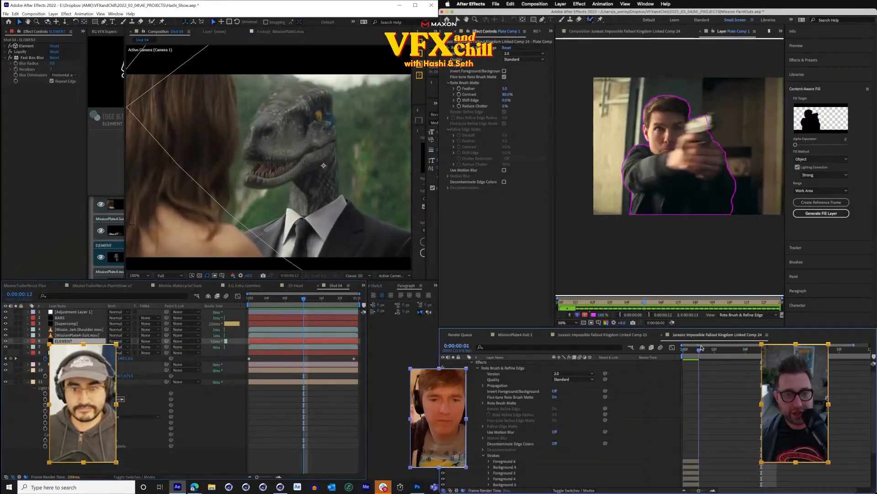
pyautogui.moveTo(123, 222); pyautogui.dragTo(250, 249)
pyautogui.click(711, 124)
pyautogui.click(202, 246)
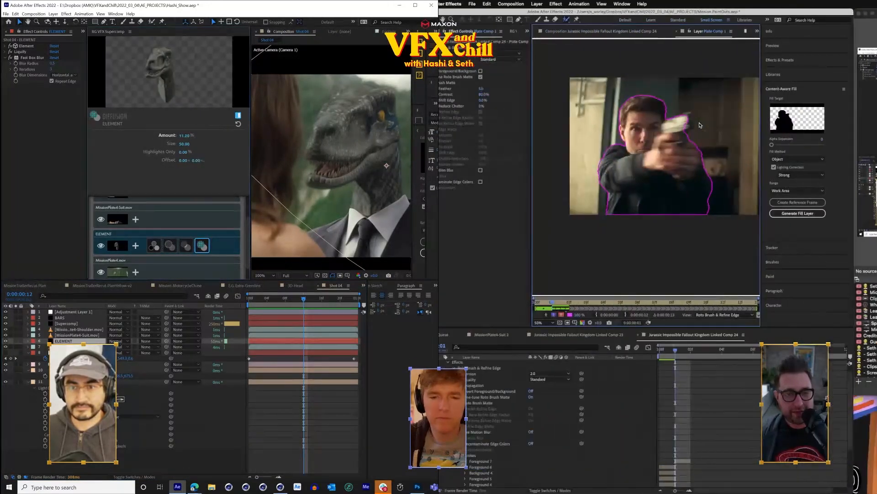
# - Lower the ELEMENT layer's Diffusion Amount to 8.15%, widen the composition view and save the project
pyautogui.moveTo(184, 135); pyautogui.dragTo(173, 135)
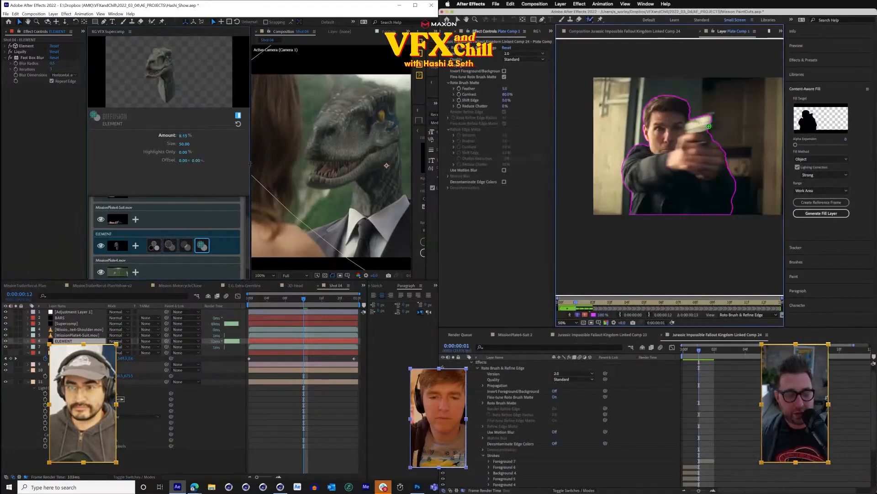
pyautogui.moveTo(251, 163); pyautogui.dragTo(141, 165)
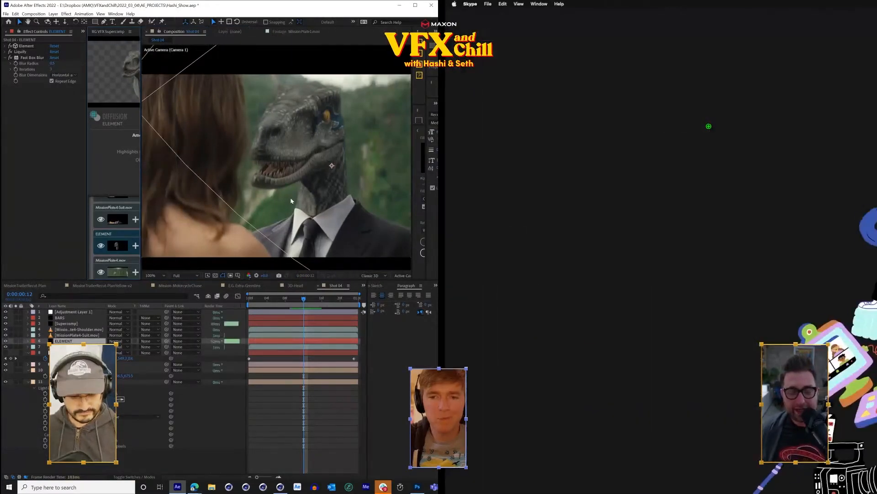
pyautogui.hotkey('ctrl', 's')
# - Reveal the second spot light's position and check the gunman's Roto Brush matte frame by frame up to frame 4
pyautogui.click(82, 369)
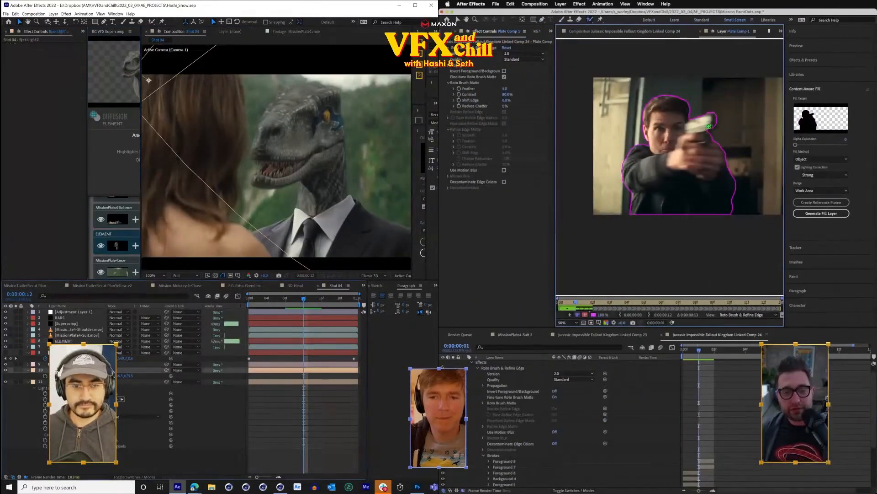
pyautogui.press('p')
pyautogui.press('pagedown')
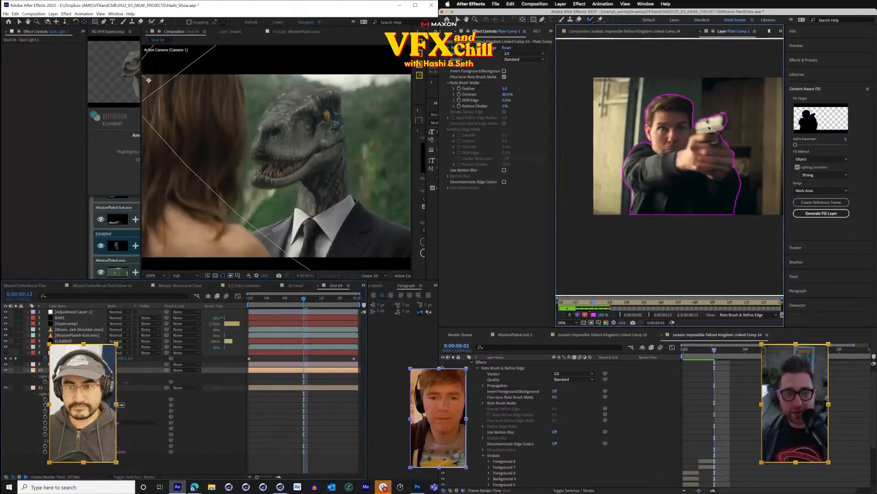
pyautogui.press('pagedown')
pyautogui.press('pagedown')
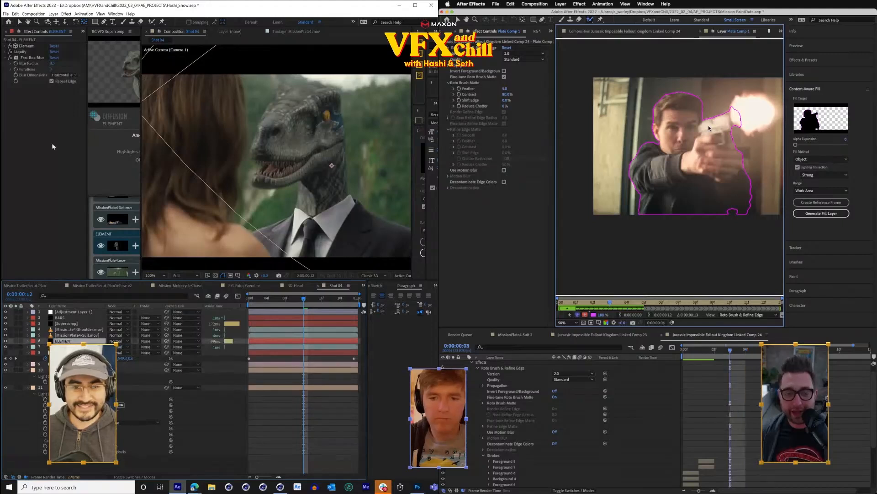
pyautogui.press('pageup')
pyautogui.press('pagedown')
pyautogui.press('pageup')
# - Examine the Ambient Occlusion render settings of the Element effect on the ELEMENT layer
pyautogui.click(5, 46)
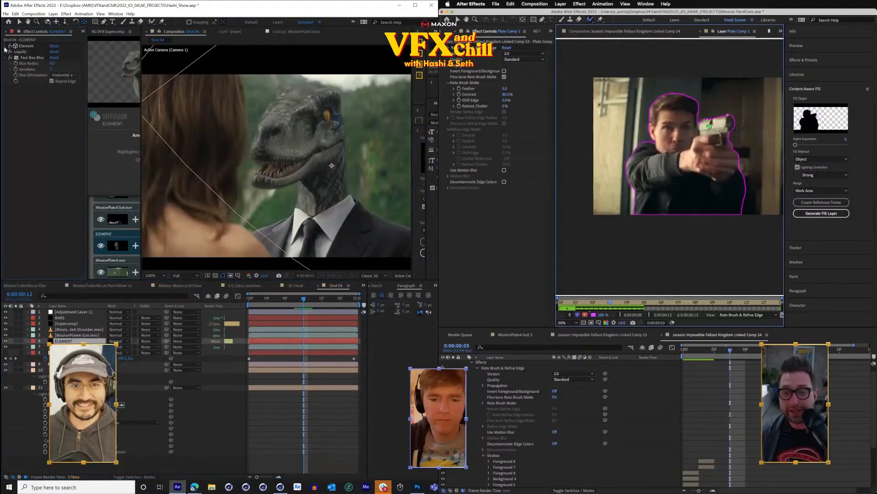
pyautogui.scroll(-6, 57, 180)
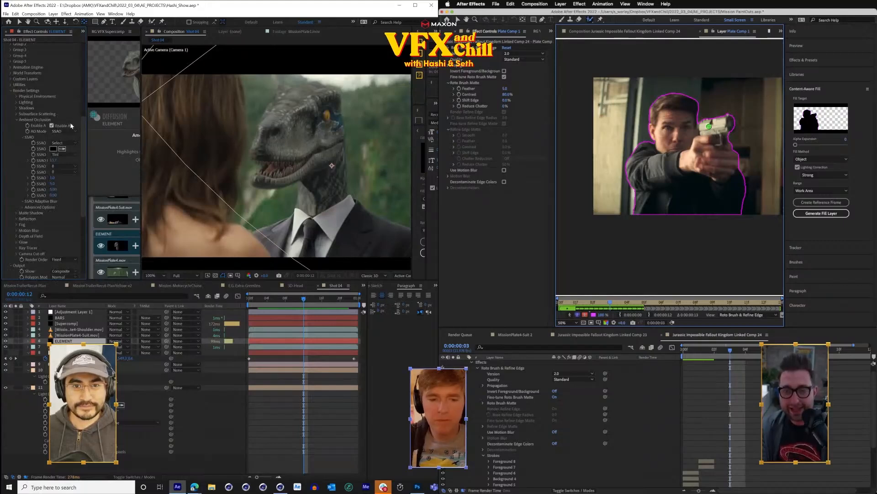
pyautogui.scroll(2, 85, 128)
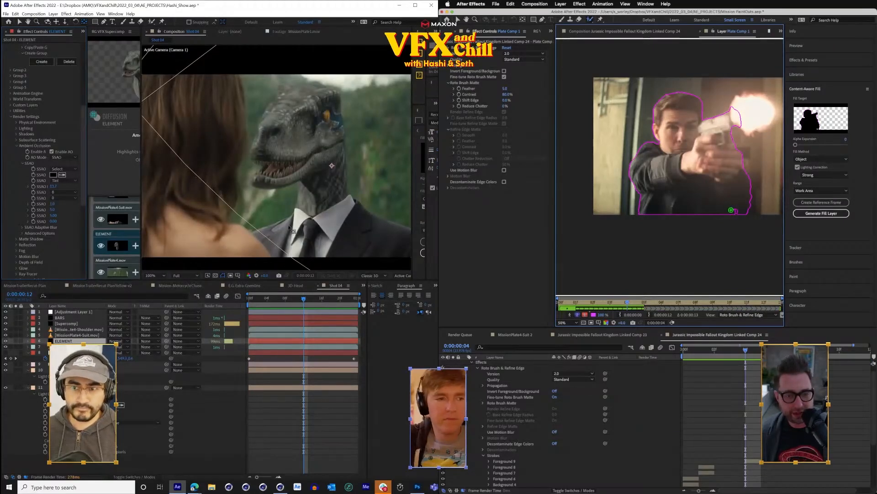
# - Preview the raptor shot from its first frame
pyautogui.press('Home')
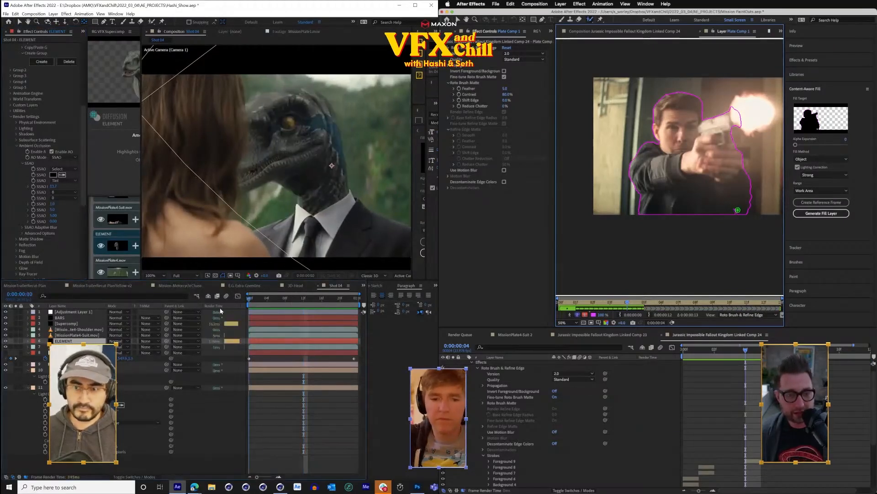
pyautogui.press('space')
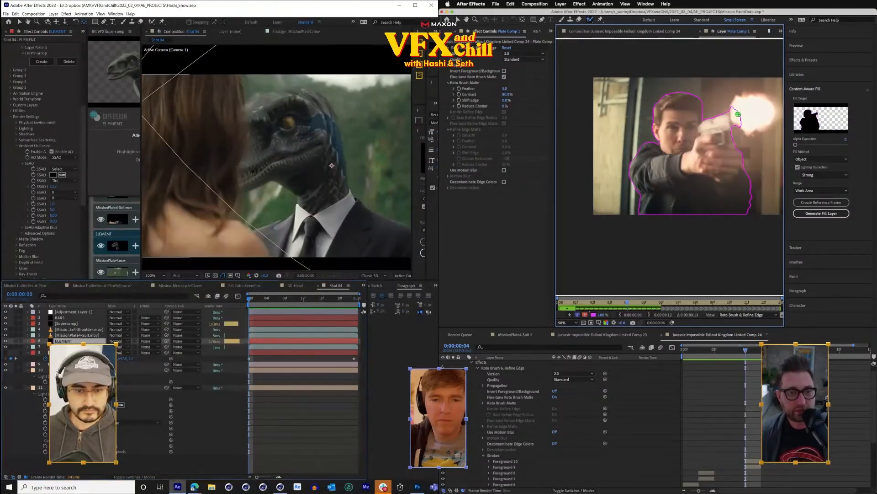
pyautogui.press('space')
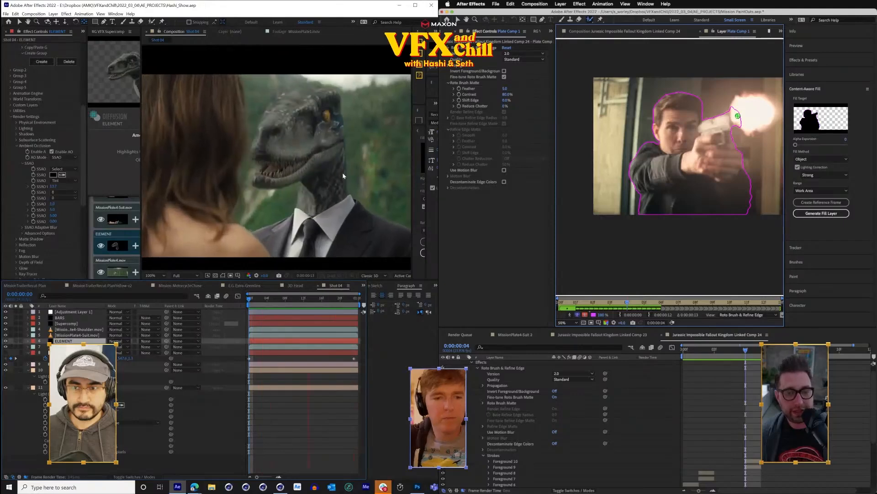
pyautogui.press('space')
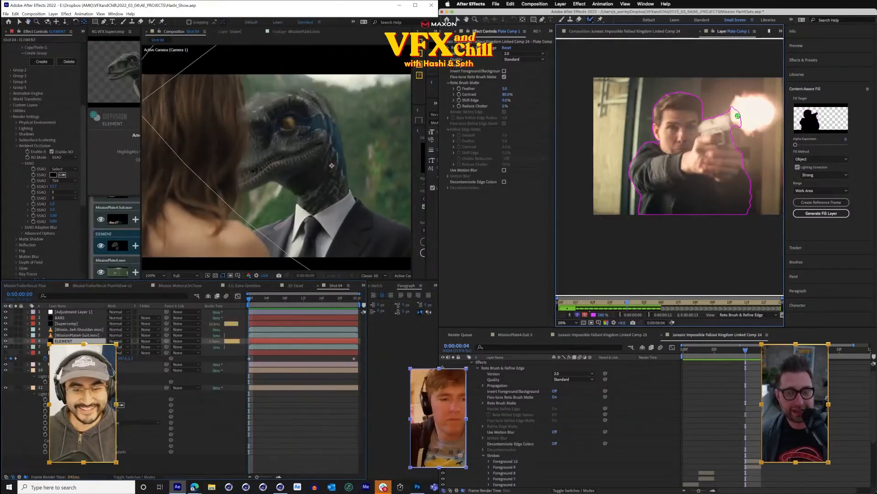
# - Apply Liquify to the MissionPlate4-Suit layer and add the muzzle flash to the gunman's Roto Brush matte at frame 4
pyautogui.click(84, 335)
pyautogui.rightClick(38, 98)
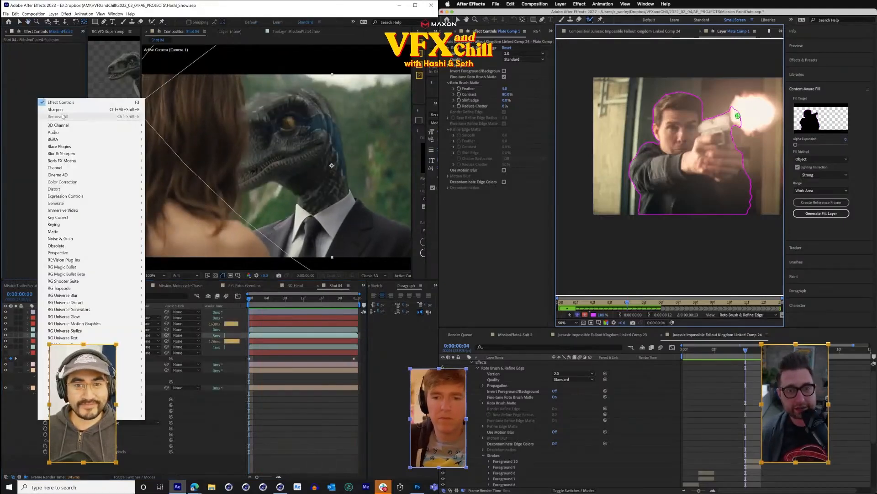
pyautogui.click(31, 88)
pyautogui.hotkey('ctrl', 'space')
pyautogui.moveTo(738, 116); pyautogui.dragTo(757, 118)
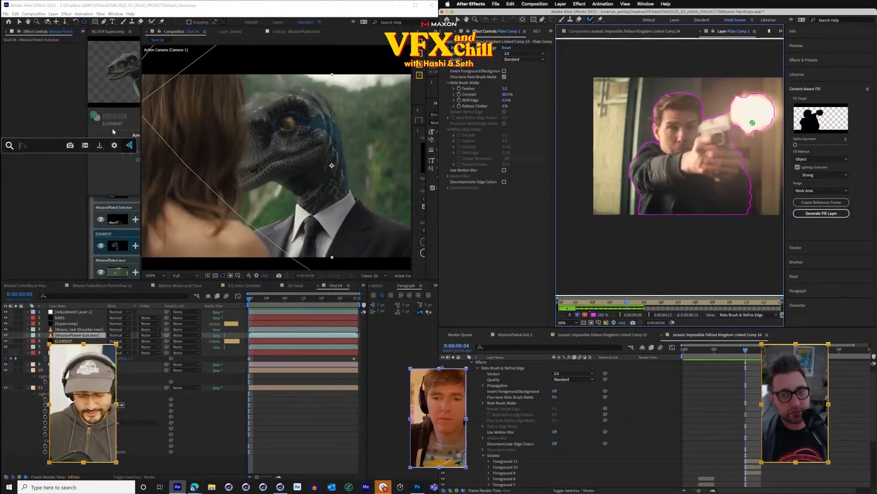
pyautogui.write('liq')
pyautogui.press('pagedown')
pyautogui.press('pagedown')
pyautogui.press('pagedown')
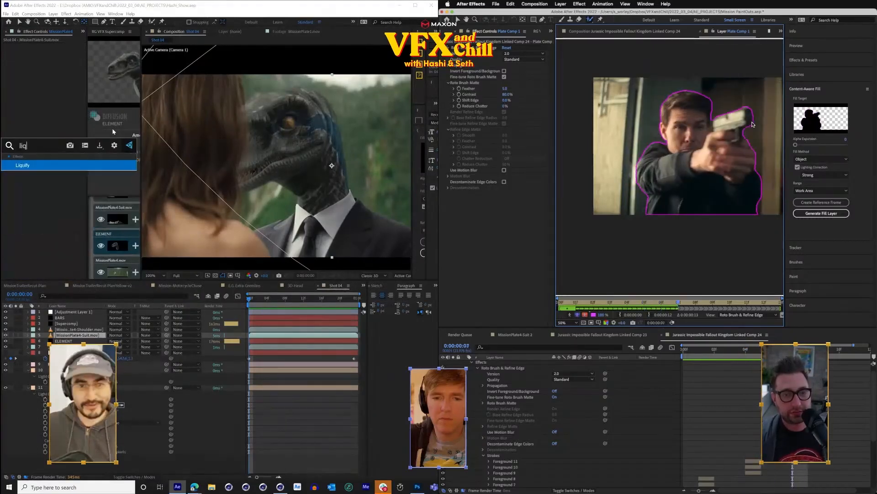
pyautogui.press('Return')
# - Enlarge the Liquify brush over the suit and move the raptor shot to frame 13
pyautogui.press('pagedown')
pyautogui.press('pagedown')
pyautogui.press('pagedown')
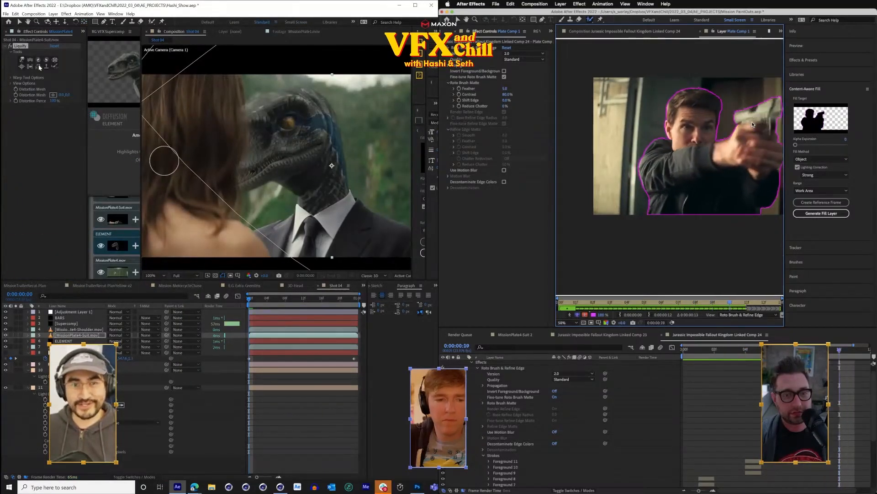
pyautogui.press('pagedown')
pyautogui.moveTo(304, 210); pyautogui.dragTo(320, 237)
pyautogui.moveTo(704, 136); pyautogui.dragTo(659, 137)
pyautogui.moveTo(258, 299)
pyautogui.mouseDown()
pyautogui.moveTo(321, 301)
pyautogui.moveTo(309, 300)
pyautogui.mouseUp()
# - Step back through the gunman plate's Roto Brush matte to frame 0
pyautogui.press('pageup')
pyautogui.press('pageup')
pyautogui.press('pageup')
pyautogui.press('pageup')
pyautogui.press('pageup')
pyautogui.press('pageup')
pyautogui.press('pageup')
pyautogui.press('pageup')
pyautogui.press('pageup')
pyautogui.press('pageup')
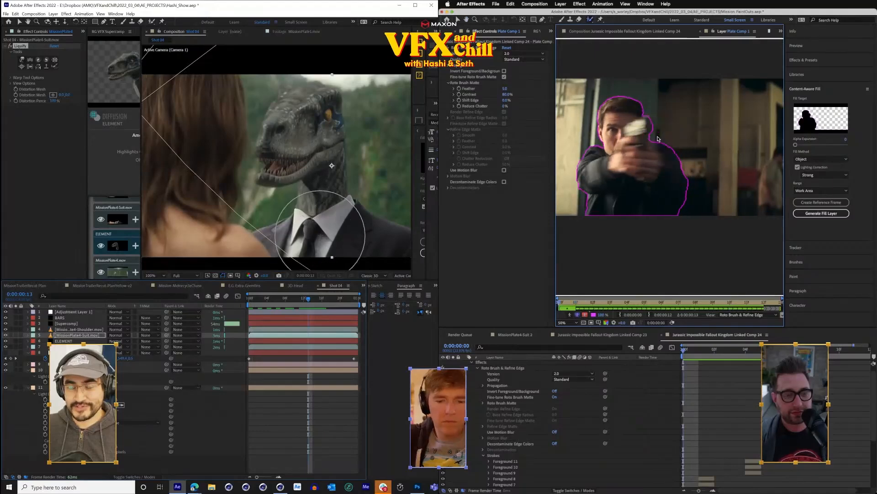
# - Warp the suit's collar and tie sideways with Liquify at frame 0 to fit them to the raptor's neck
pyautogui.press('.')
pyautogui.moveTo(325, 222); pyautogui.dragTo(284, 86)
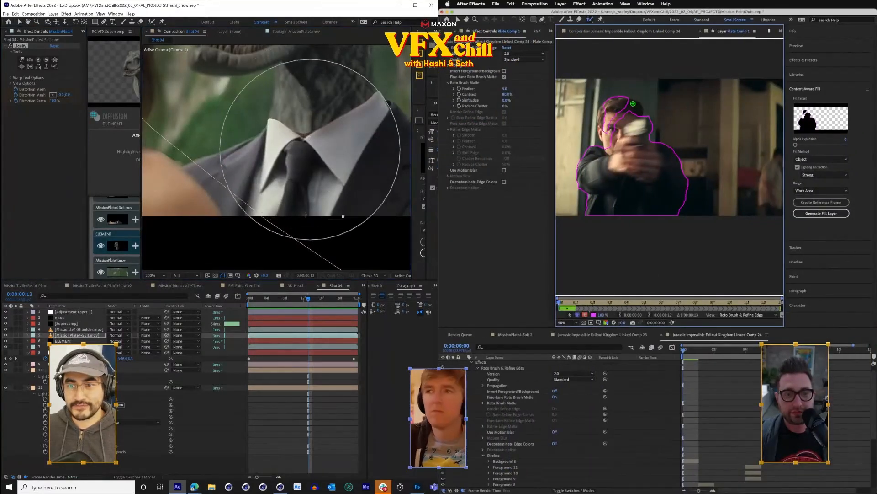
pyautogui.moveTo(300, 302); pyautogui.dragTo(237, 266)
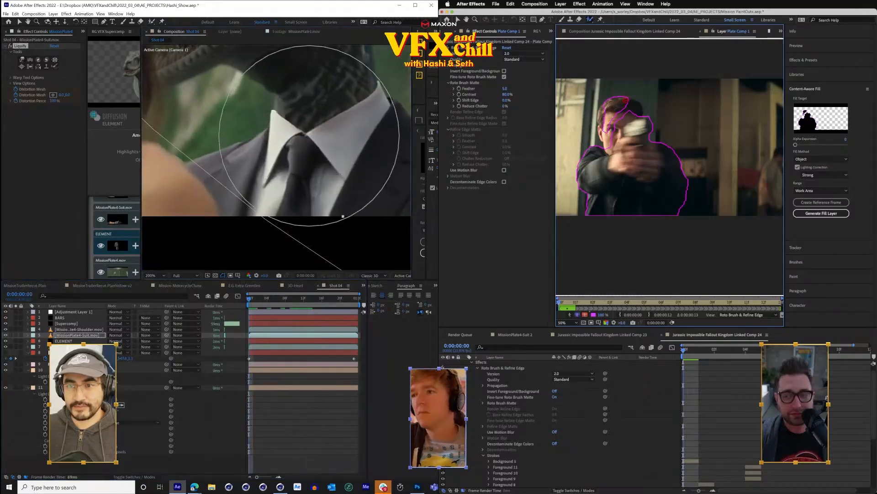
pyautogui.moveTo(311, 136); pyautogui.dragTo(298, 134)
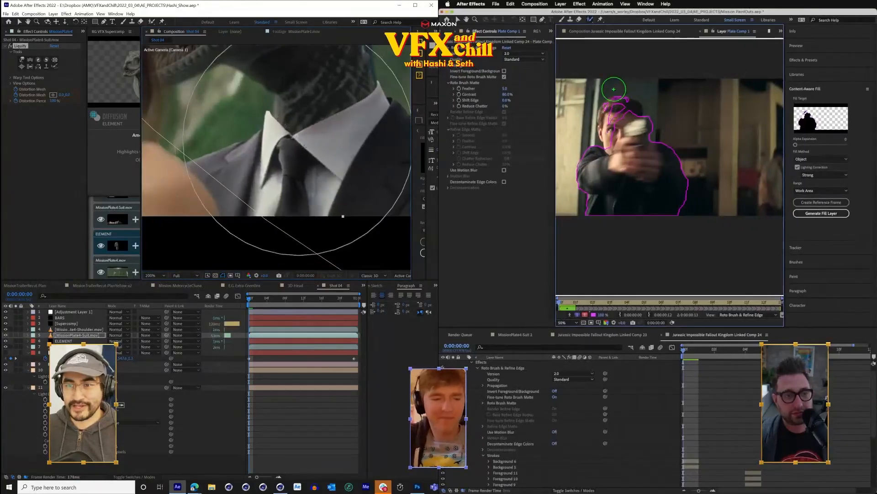
pyautogui.moveTo(294, 205); pyautogui.dragTo(283, 205)
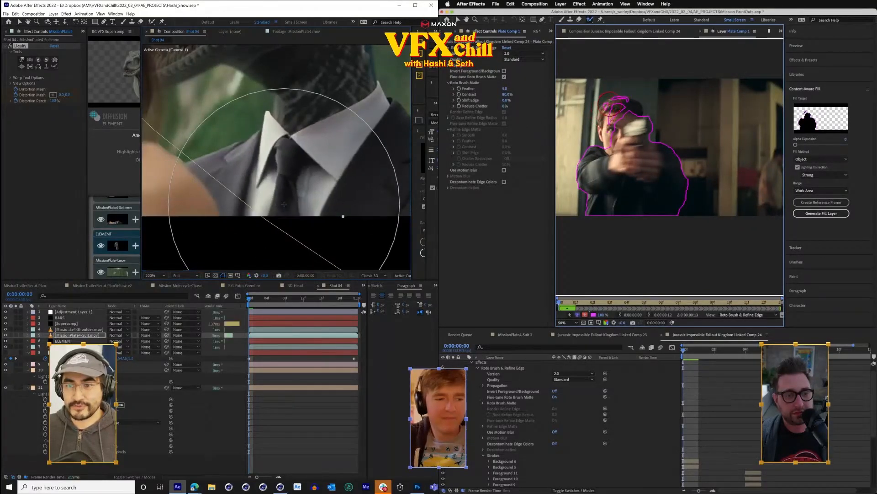
pyautogui.moveTo(288, 147); pyautogui.dragTo(270, 150)
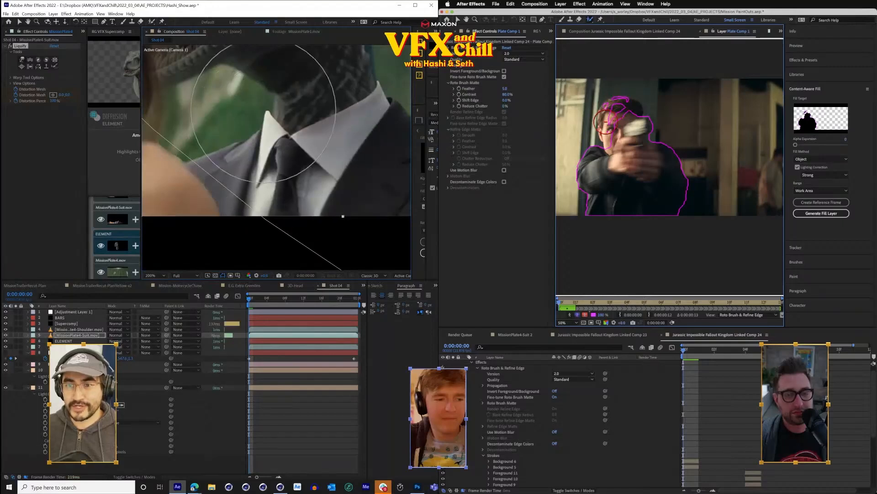
# - Refine the collar and tie warp with Liquify and subtract the gunman's head from the Roto Brush matte at frame 0
pyautogui.moveTo(259, 115); pyautogui.dragTo(284, 88)
pyautogui.moveTo(606, 121); pyautogui.dragTo(615, 130)
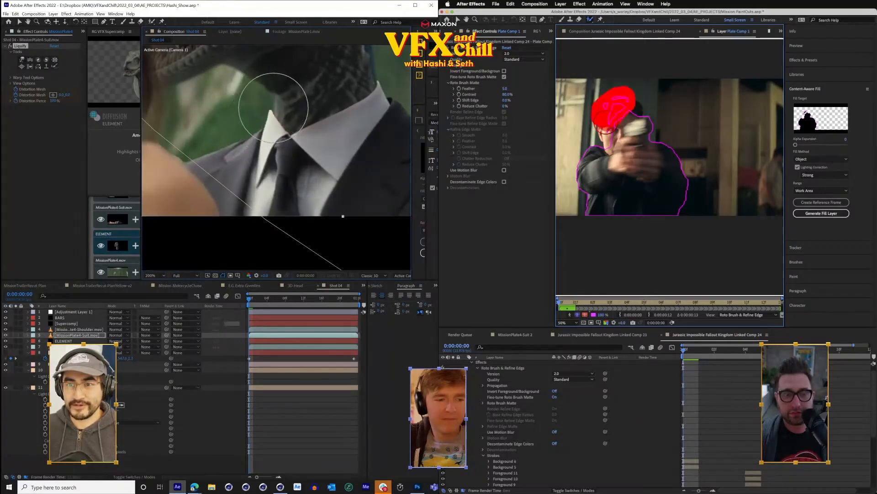
pyautogui.moveTo(292, 136)
pyautogui.mouseDown()
pyautogui.moveTo(303, 161)
pyautogui.moveTo(373, 163)
pyautogui.moveTo(328, 147)
pyautogui.moveTo(309, 153)
pyautogui.moveTo(303, 135)
pyautogui.moveTo(318, 167)
pyautogui.moveTo(302, 209)
pyautogui.moveTo(274, 214)
pyautogui.mouseUp()
pyautogui.click(607, 128)
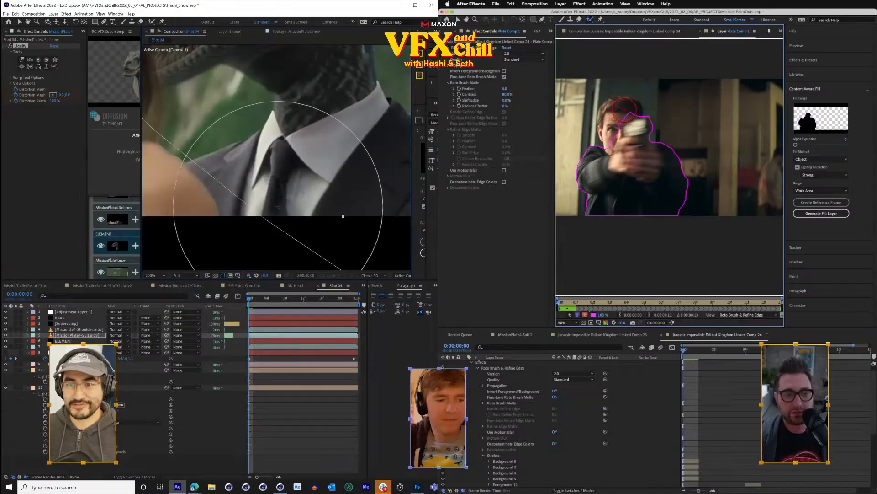
pyautogui.scroll(-1, 278, 208)
pyautogui.keyDown('alt'); pyautogui.click(624, 110); pyautogui.keyUp('alt')
pyautogui.scroll(-1, 292, 169)
pyautogui.scroll(2, 309, 217)
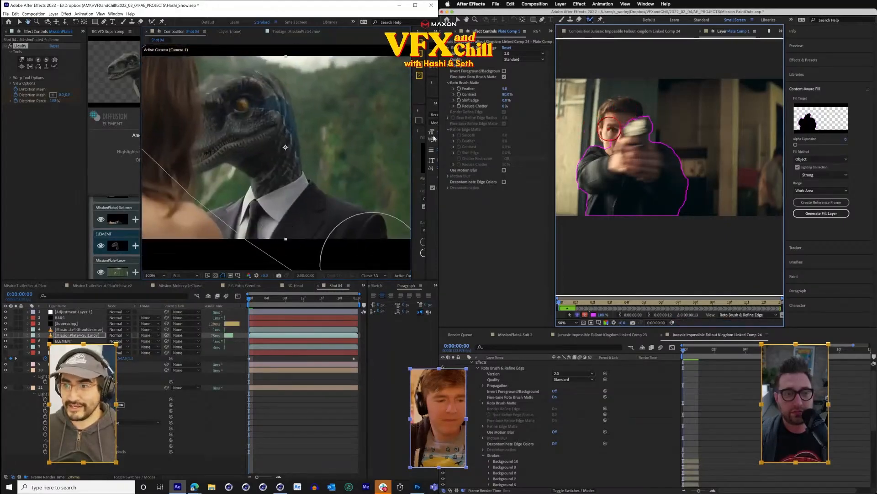
# - Enlarge the composition view for previewing and subtract the area beside the gunman's face from the Roto Brush matte
pyautogui.moveTo(413, 45); pyautogui.dragTo(369, 45)
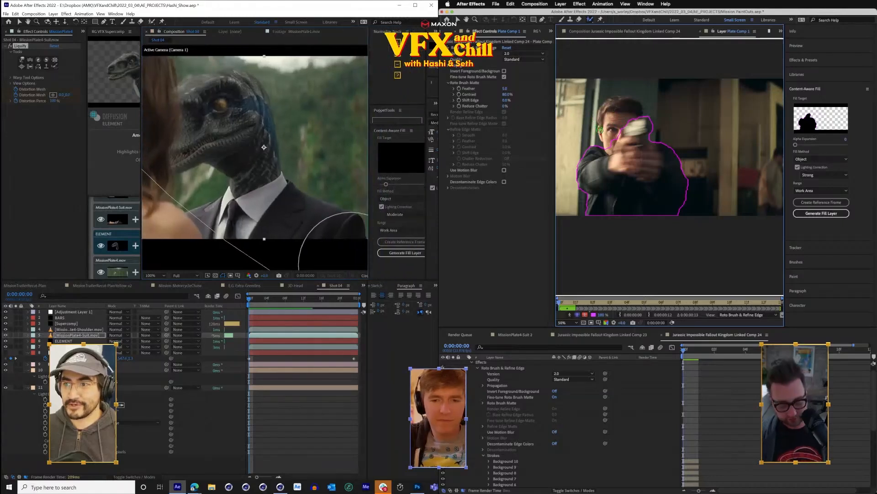
pyautogui.moveTo(438, 67); pyautogui.dragTo(512, 67)
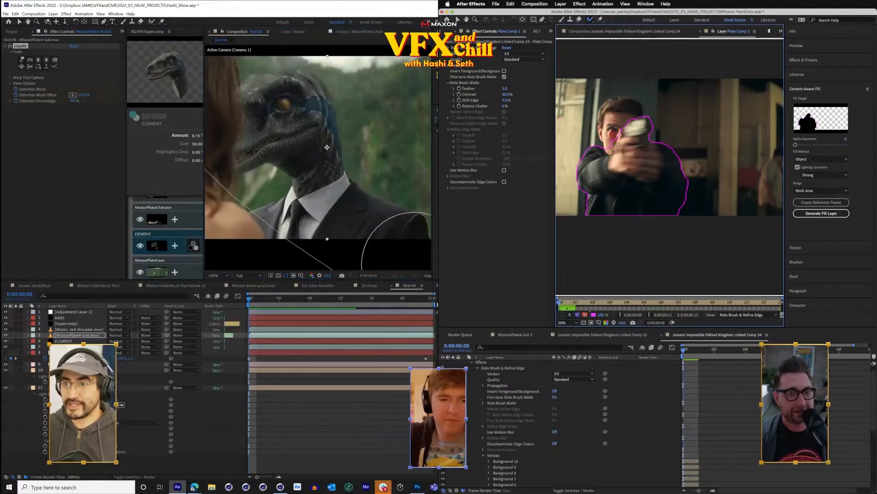
pyautogui.press('space')
pyautogui.moveTo(613, 134); pyautogui.dragTo(609, 142)
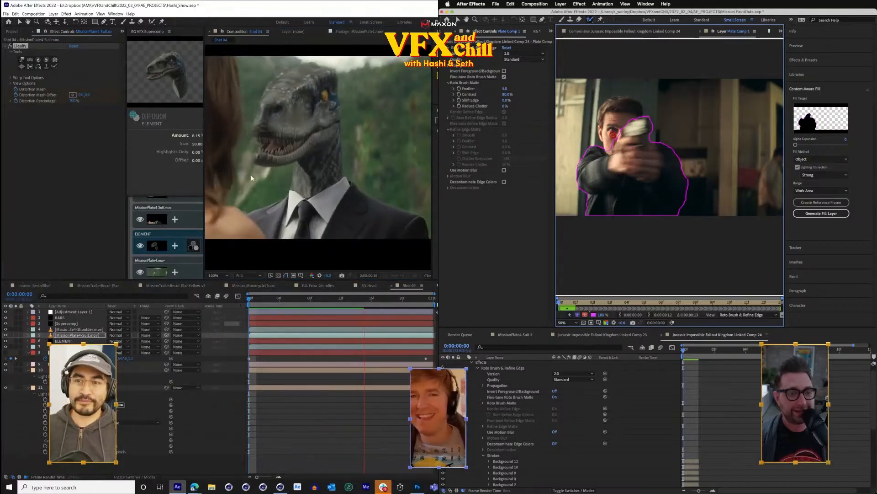
pyautogui.moveTo(204, 176); pyautogui.dragTo(144, 178)
# - Preview the raptor shot with the warped suit and check the gunman's headless matte frame by frame up to frame 10
pyautogui.press('pagedown')
pyautogui.press('space')
pyautogui.press('pagedown')
pyautogui.press('pagedown')
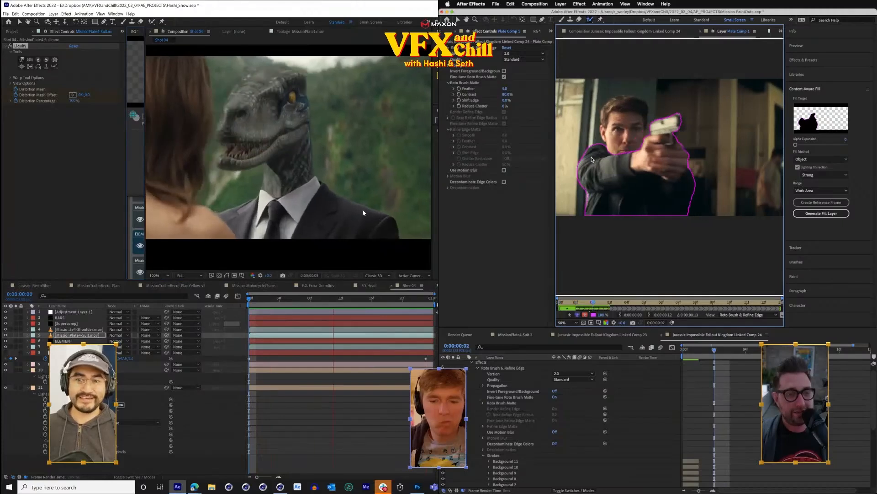
pyautogui.press('pageup')
pyautogui.press('pageup')
pyautogui.press('pageup')
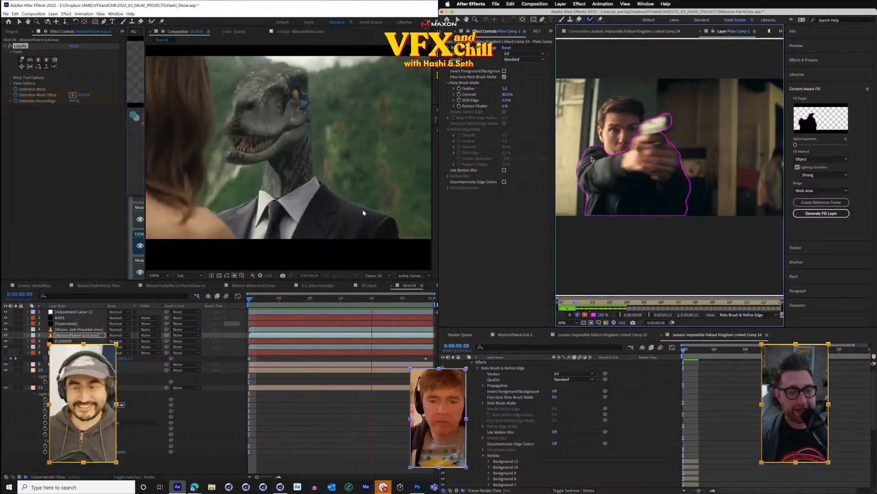
pyautogui.press('pagedown')
pyautogui.press('pagedown')
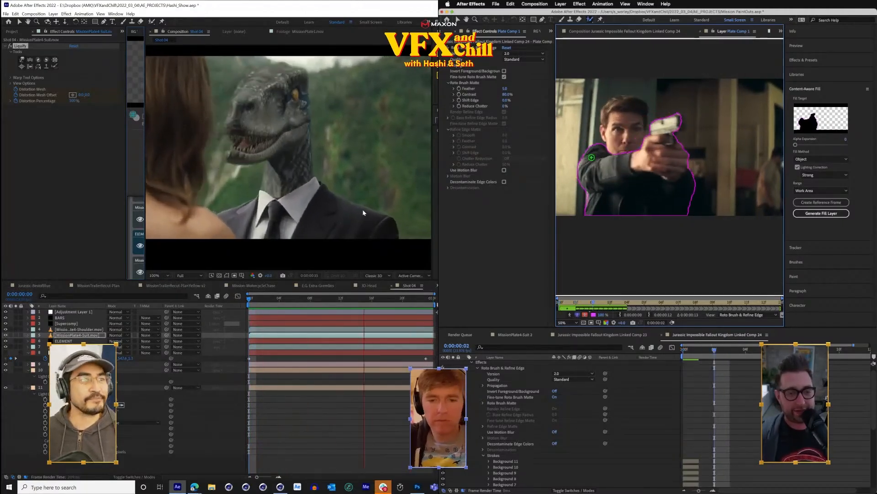
pyautogui.press('pagedown')
pyautogui.press('pagedown')
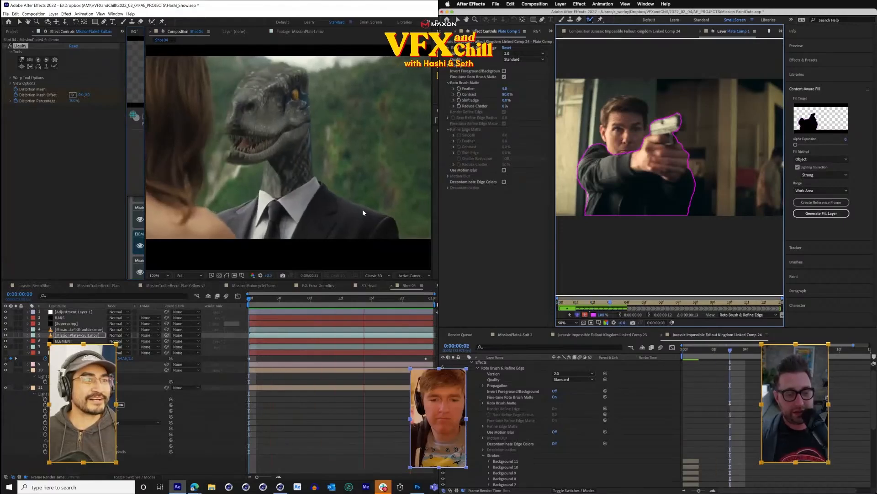
pyautogui.press('pagedown')
pyautogui.press('pagedown')
pyautogui.press('pagedown')
pyautogui.press('pagedown')
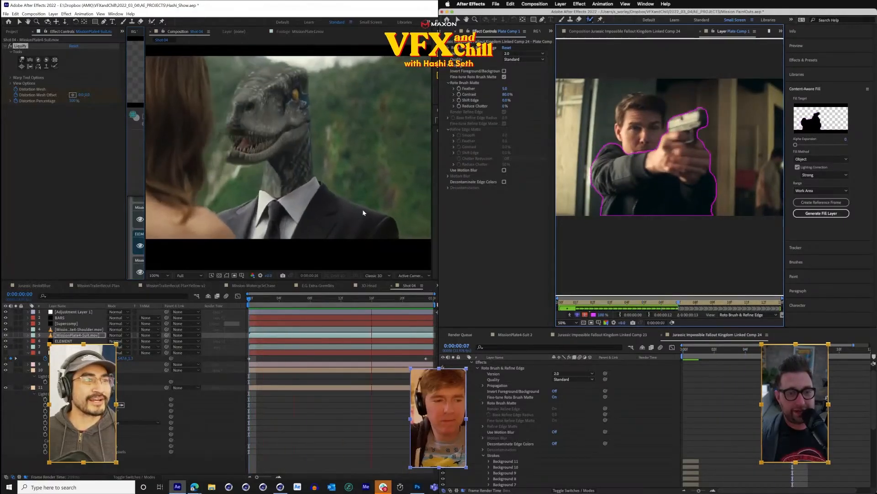
pyautogui.press('pagedown')
pyautogui.press('pagedown')
# - Stop the preview and add the Shot 04 composition to the Render Queue
pyautogui.press('space')
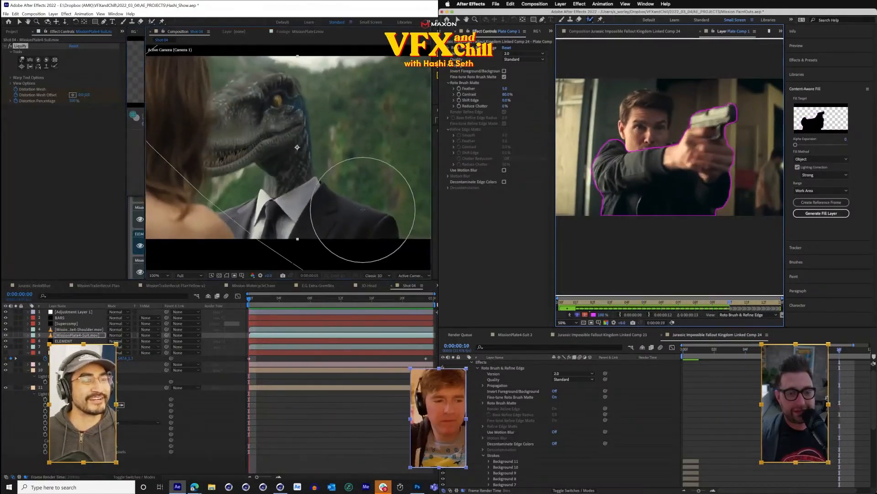
pyautogui.press('pagedown')
pyautogui.press('pagedown')
pyautogui.press('pagedown')
pyautogui.hotkey('ctrl', 'm')
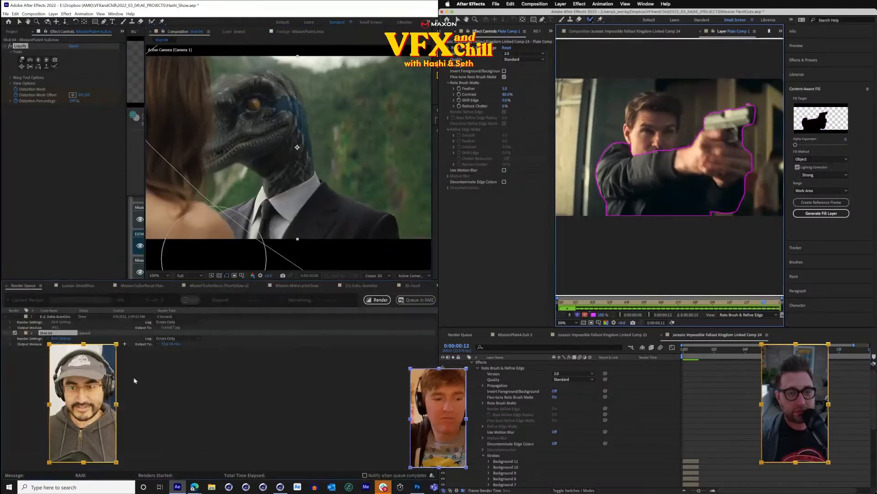
# - Set Shot 04's output destination to the RENDERS folder inside 2022_03_04 and freeze the gunman's Roto Brush propagation
pyautogui.click(172, 345)
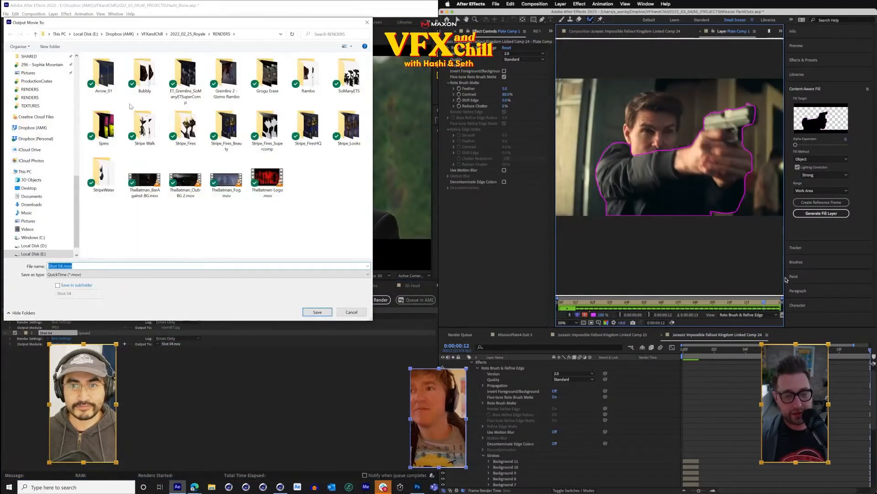
pyautogui.press('pageup')
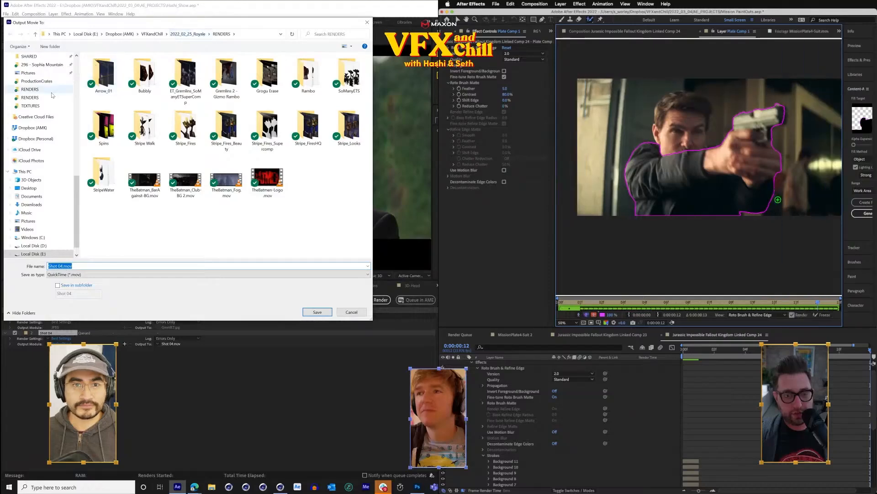
pyautogui.scroll(4, 40, 74)
pyautogui.click(40, 64)
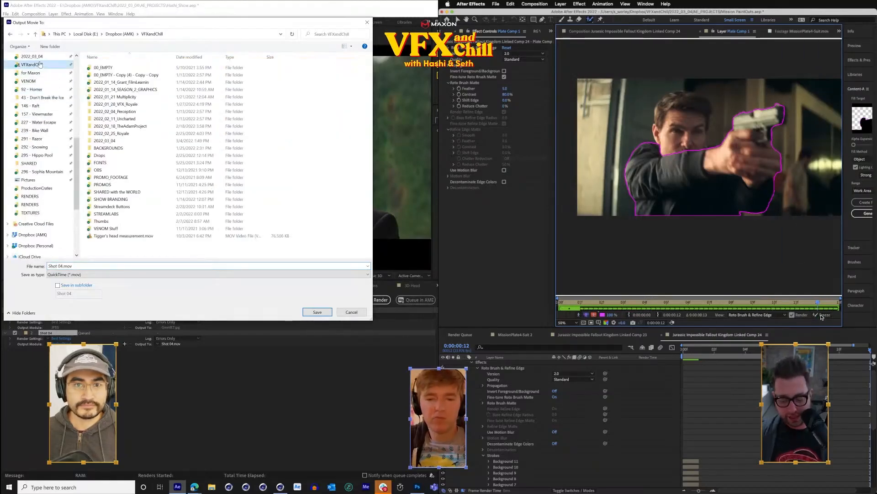
pyautogui.click(32, 57)
pyautogui.click(821, 315)
pyautogui.click(103, 82)
pyautogui.doubleClick(102, 89)
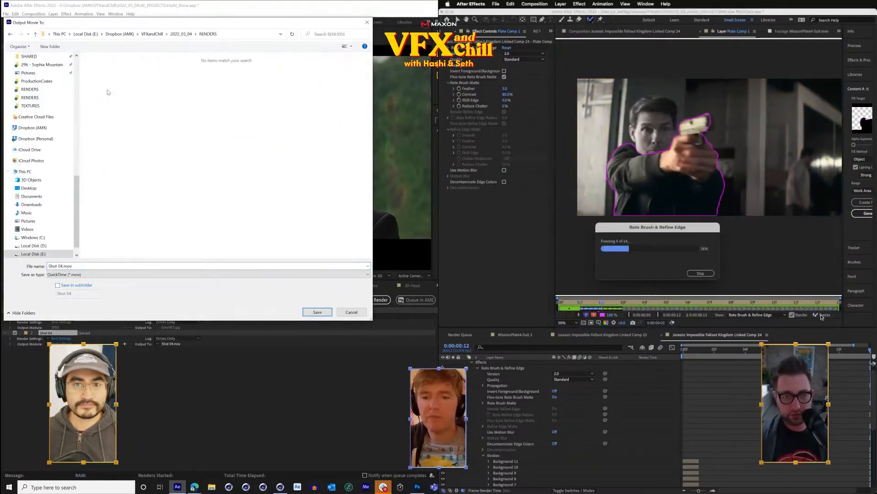
# - Name the output movie Shot 04_Comp_01.mov and return the gunman project to its Linked Comp 24 composition view
pyautogui.click(115, 266)
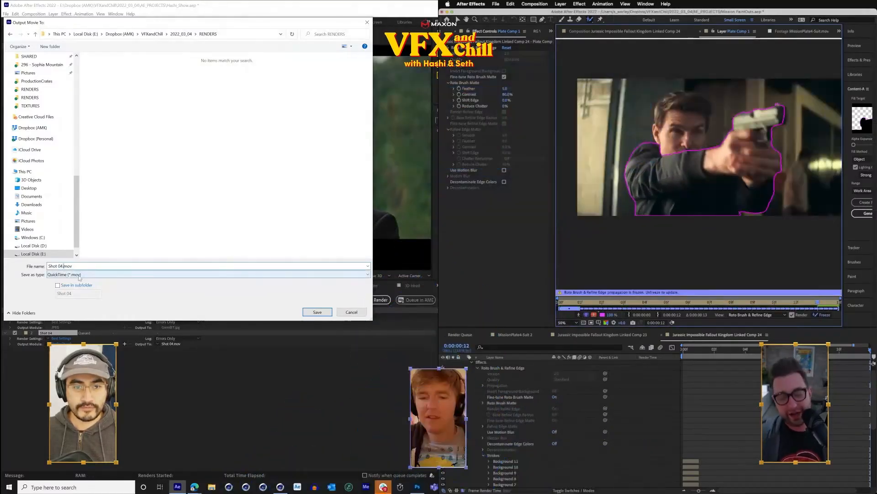
pyautogui.write('_VFX')
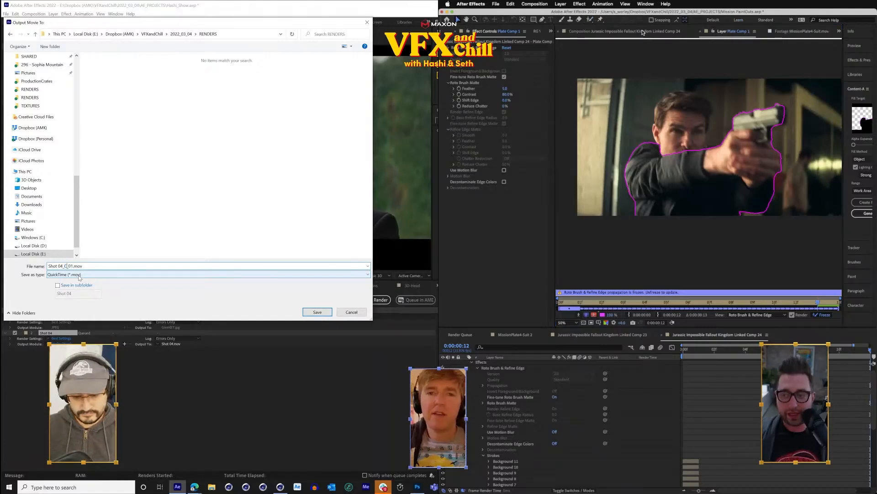
pyautogui.click(643, 32)
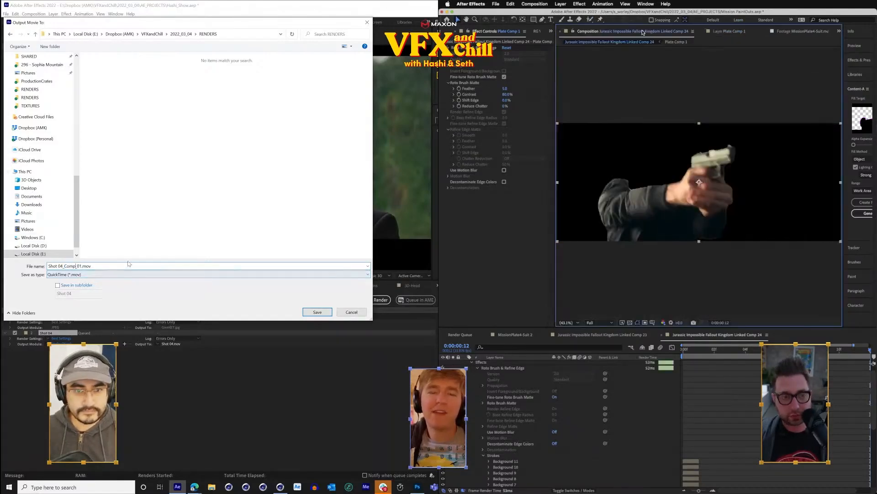
pyautogui.scroll(1, 504, 404)
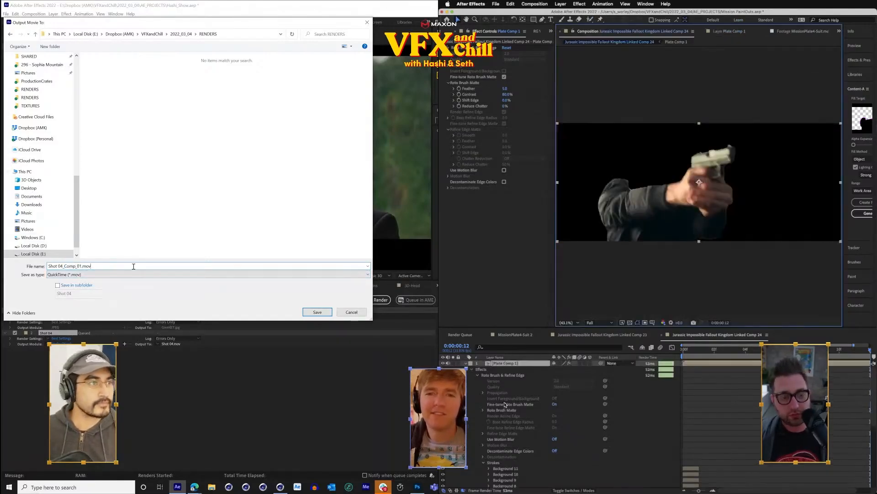
pyautogui.moveTo(195, 26); pyautogui.dragTo(285, 28)
# - Collapse the effect properties of the rotoscoped Plate Comp 1 layer and rename the layer Roto
pyautogui.click(472, 371)
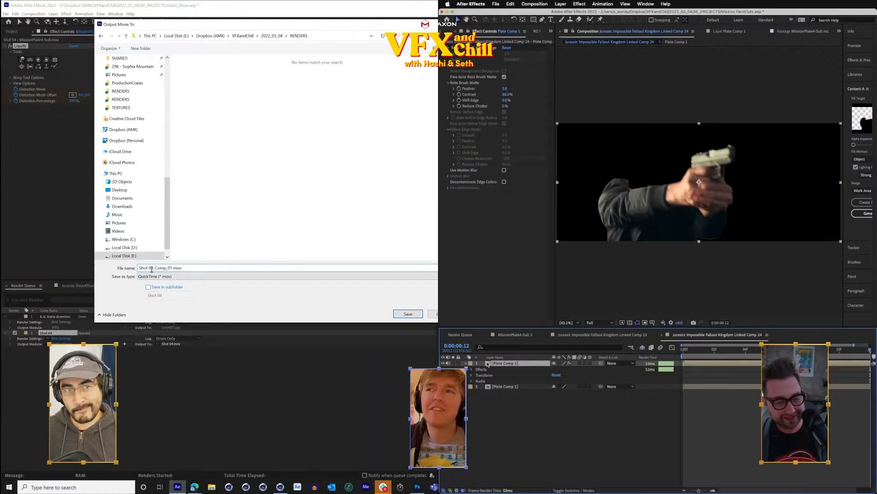
pyautogui.press('Return')
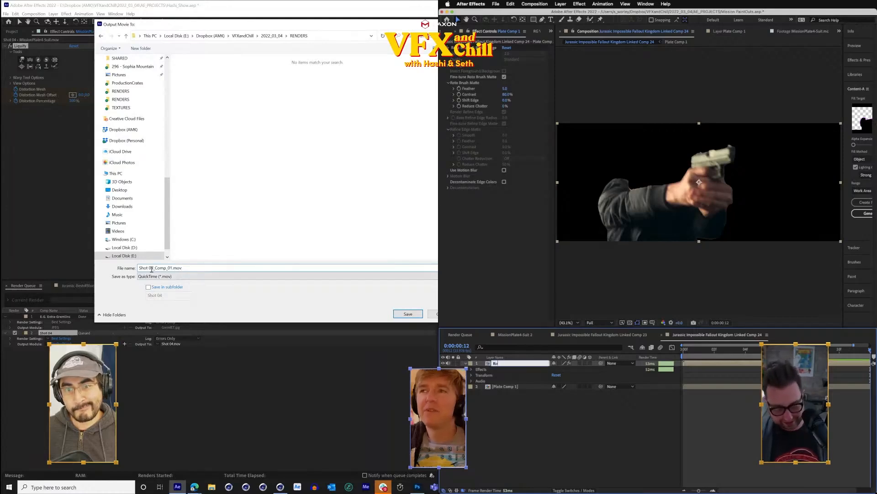
pyautogui.press('Return')
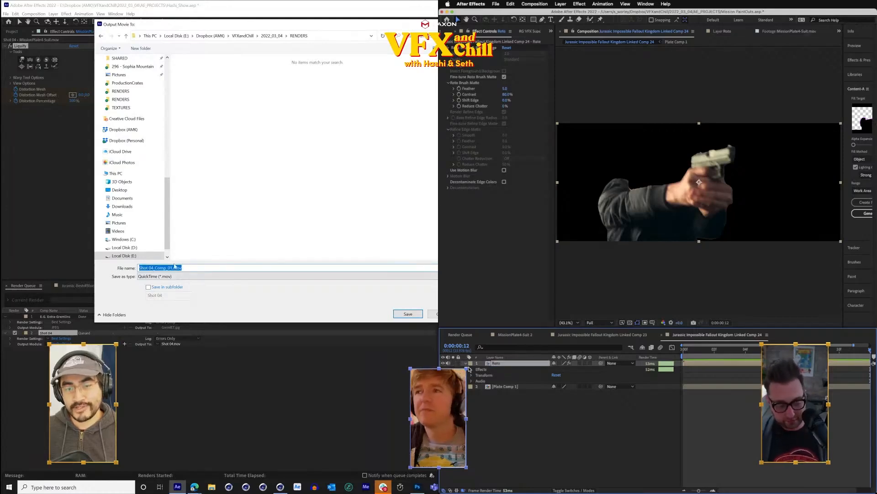
# - Confirm the Shot 04_Comp_01.mov output file and render the Shot 04 composition
pyautogui.click(167, 268)
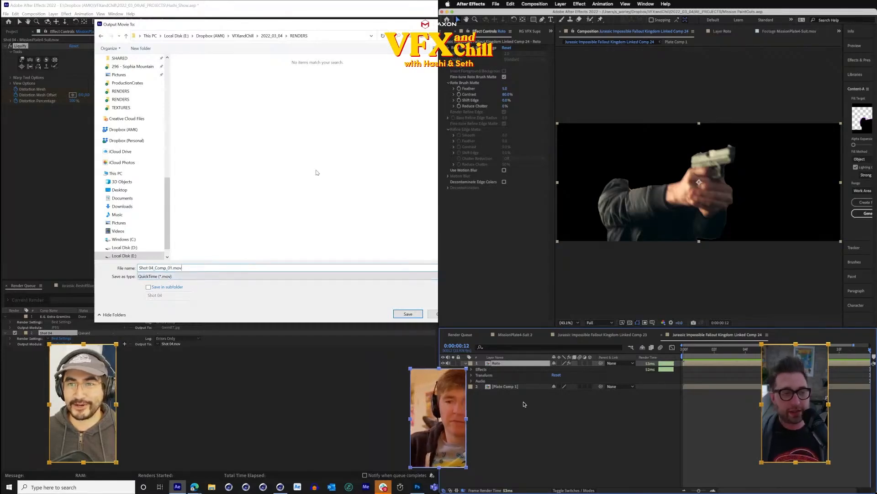
pyautogui.click(412, 316)
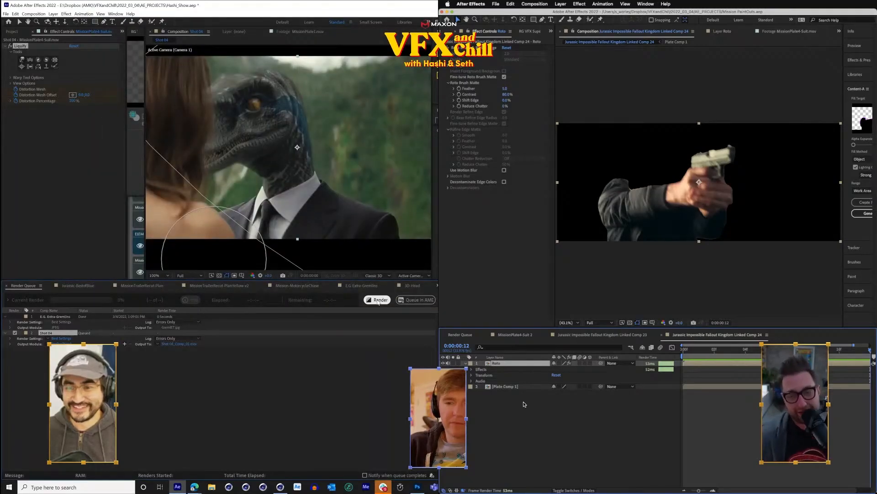
pyautogui.click(378, 301)
pyautogui.click(263, 253)
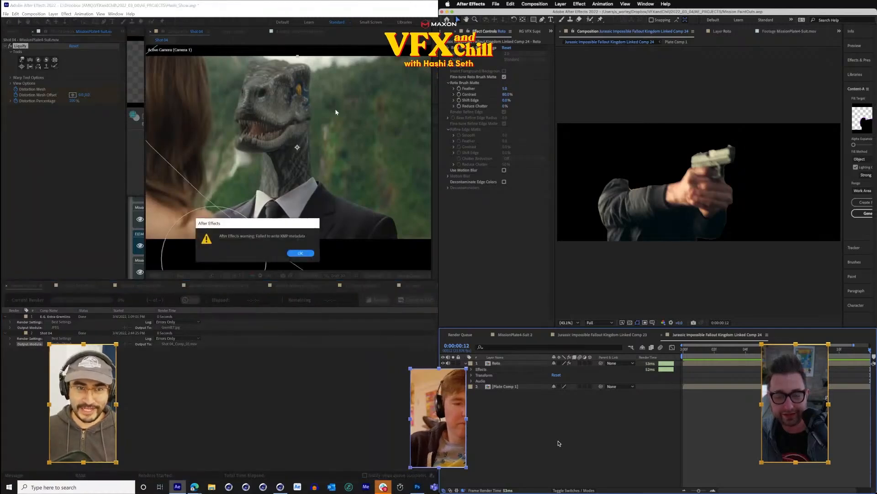
pyautogui.click(300, 253)
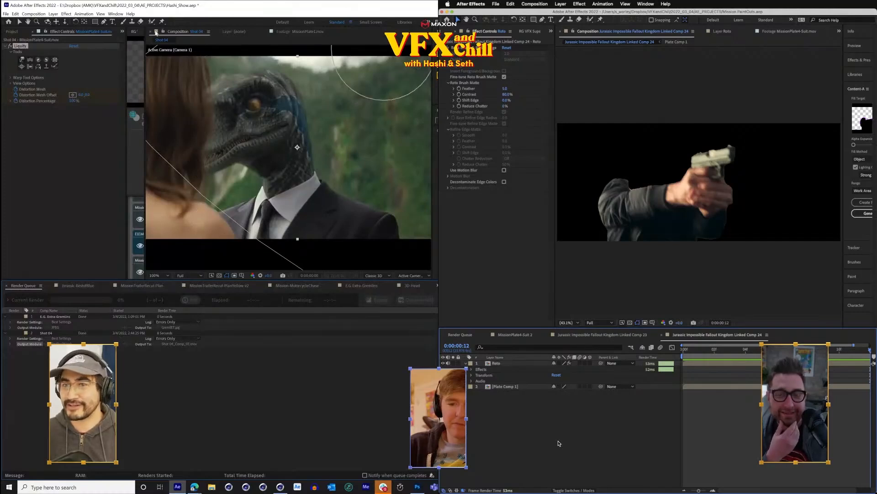
# - Widen the project asset area, open MissionPlate10.mov from the elements folder and scrub through its footage
pyautogui.moveTo(123, 160); pyautogui.dragTo(79, 160)
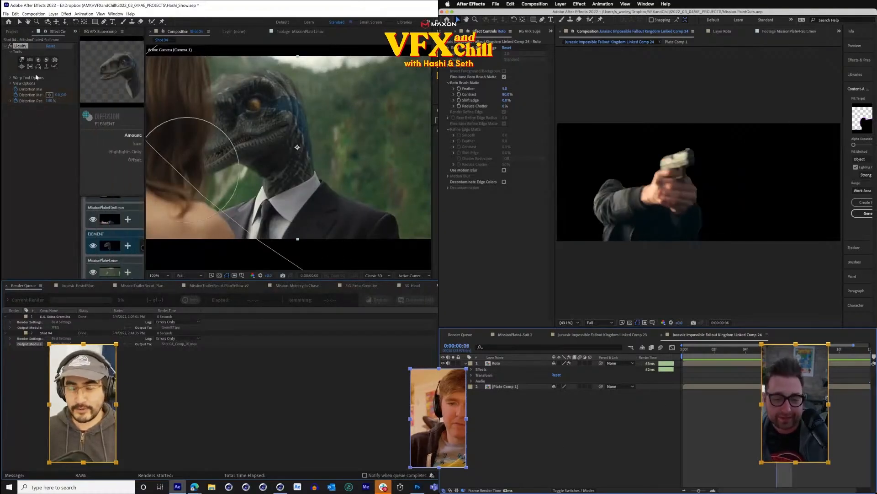
pyautogui.click(12, 31)
pyautogui.click(34, 138)
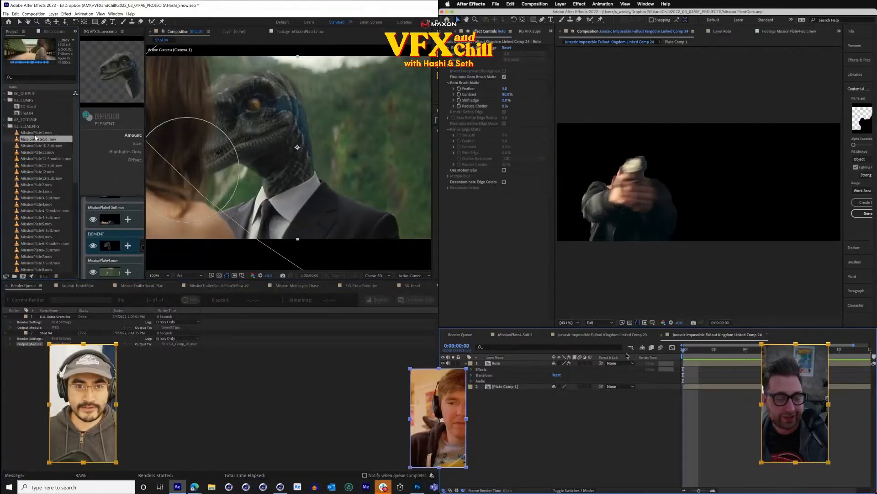
pyautogui.click(35, 133)
pyautogui.click(36, 146)
pyautogui.click(36, 140)
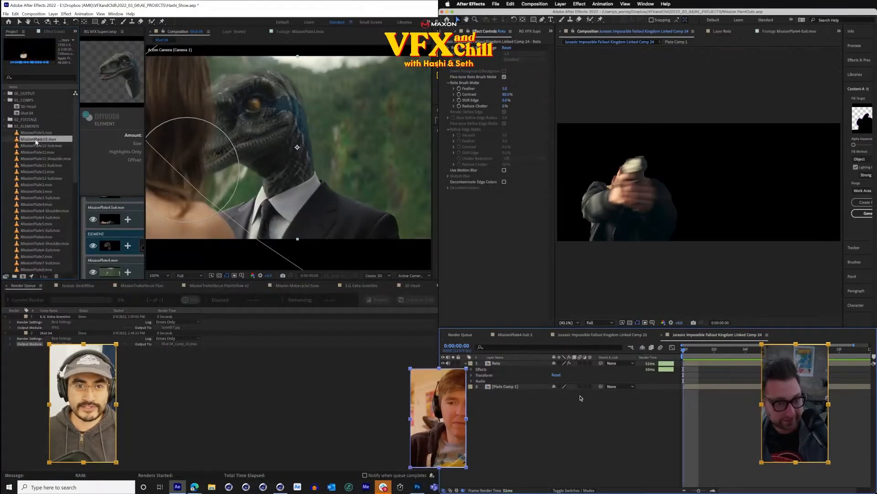
pyautogui.doubleClick(36, 140)
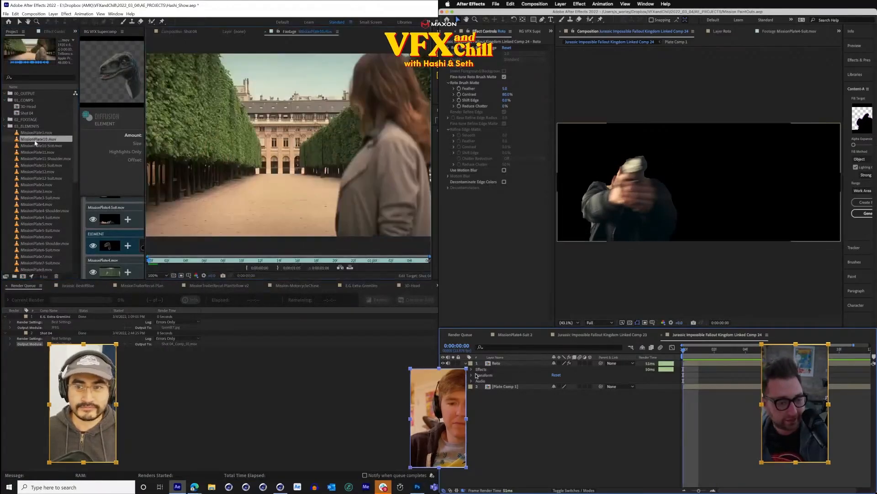
pyautogui.click(491, 364)
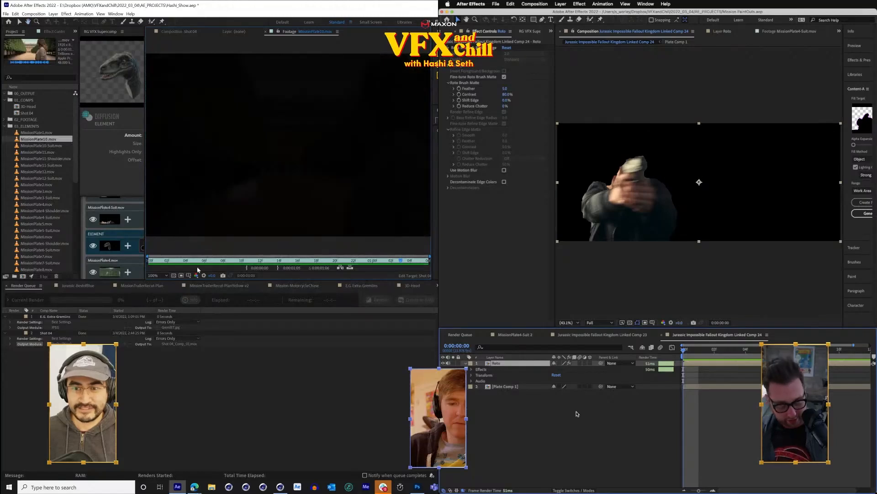
pyautogui.moveTo(182, 261); pyautogui.dragTo(125, 278)
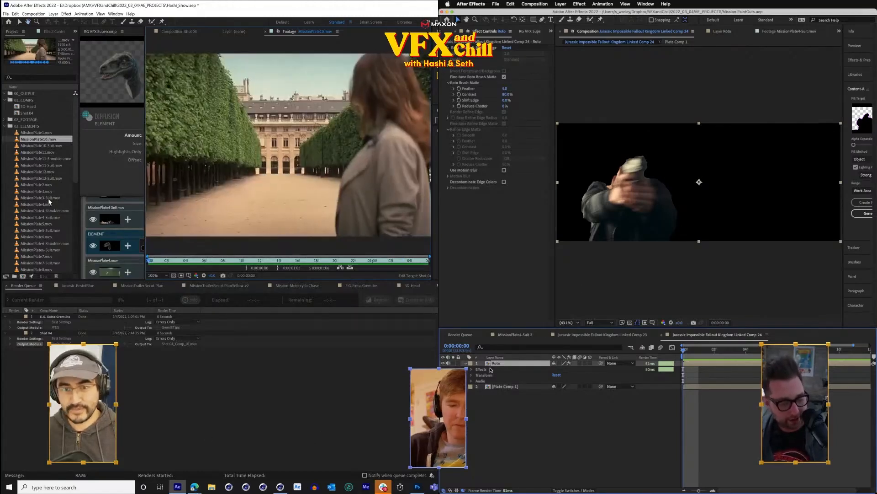
# - Duplicate the Roto layer, place the copy directly above Plate Comp 1, and collapse the elements folder in the raptor project
pyautogui.click(27, 133)
pyautogui.click(5, 126)
pyautogui.press('super+d')
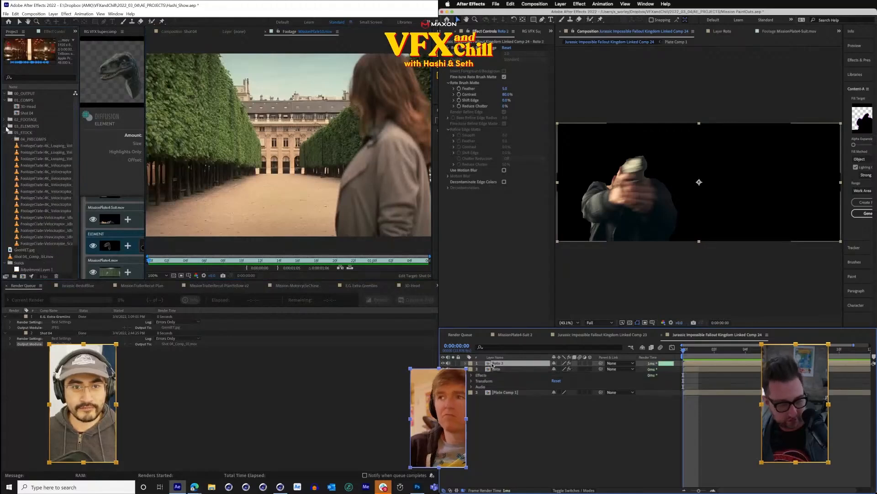
pyautogui.scroll(-3, 49, 241)
pyautogui.moveTo(490, 365); pyautogui.dragTo(498, 386)
pyautogui.click(43, 223)
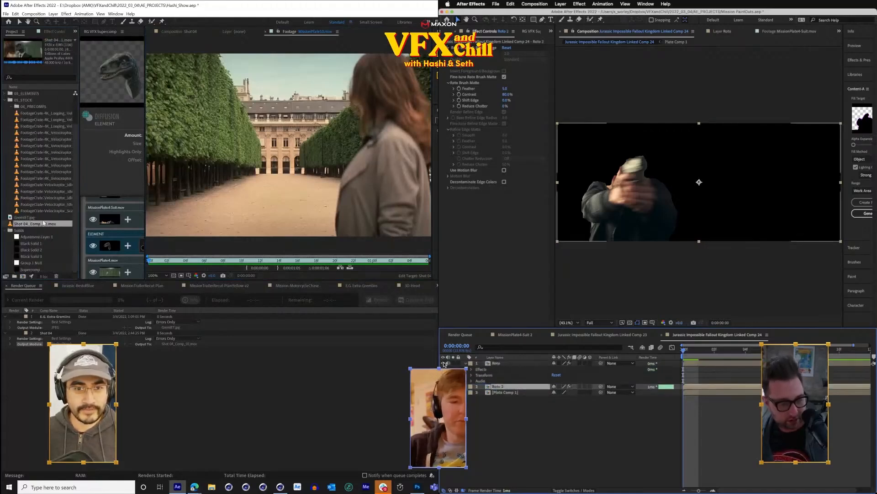
pyautogui.scroll(2, 42, 231)
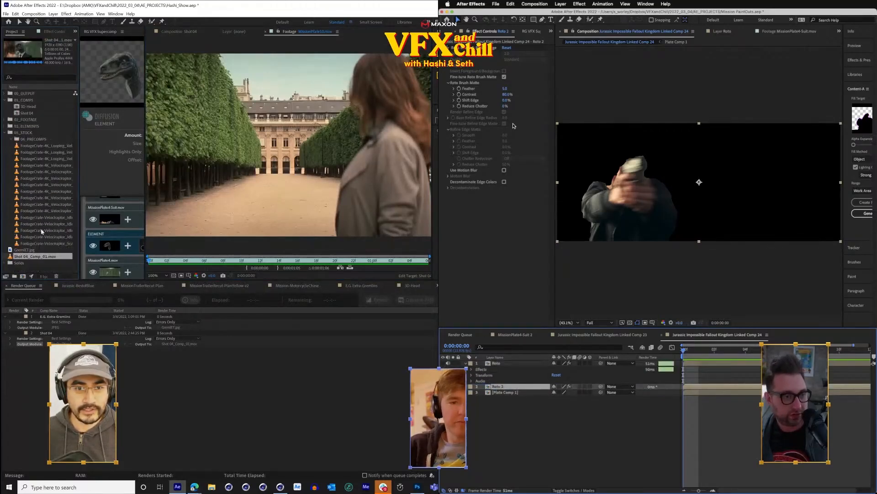
# - Set the duplicate Roto layer's Feather to 23.6 and Shift Edge to 100%, and look through the clips in 02_FOOTAGE
pyautogui.click(23, 127)
pyautogui.click(23, 120)
pyautogui.moveTo(505, 88); pyautogui.dragTo(531, 100)
pyautogui.click(5, 120)
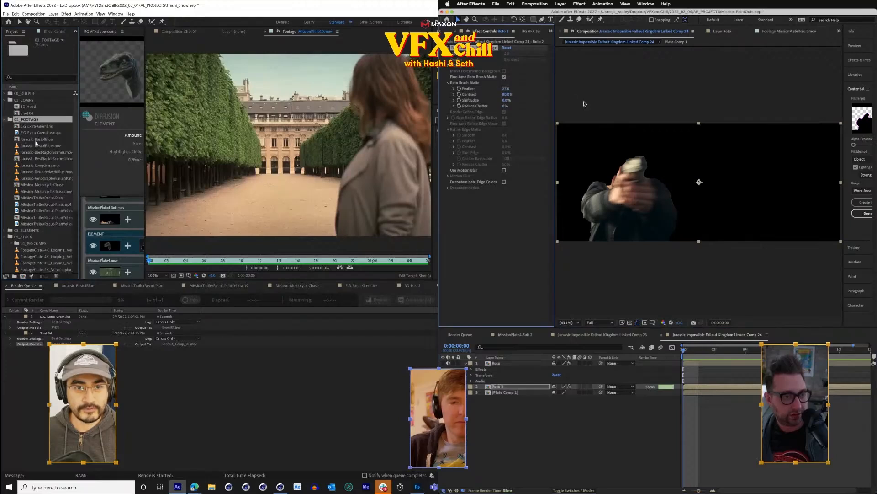
pyautogui.click(40, 191)
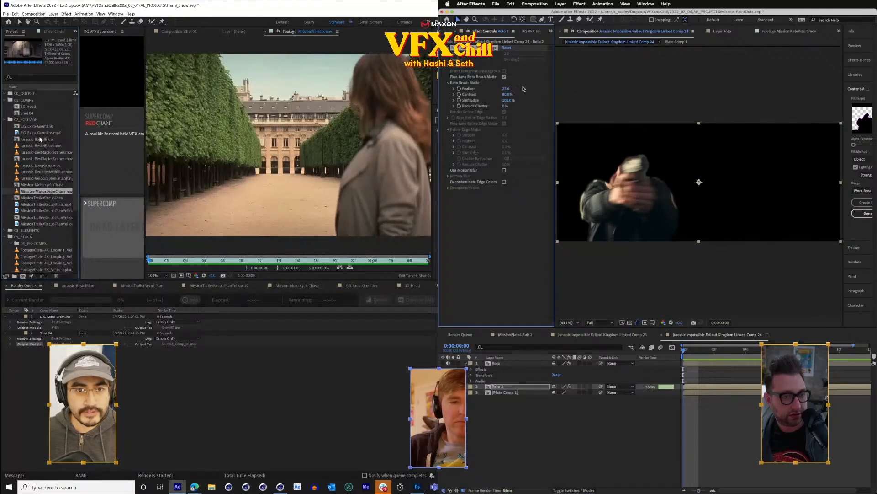
pyautogui.click(36, 211)
pyautogui.click(38, 224)
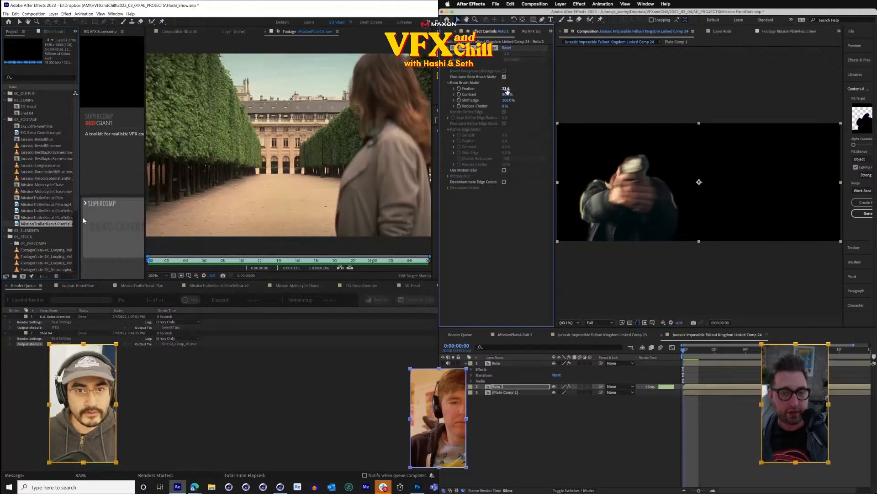
# - Raise the duplicate Roto layer's Feather to about 245 and tidy the raptor project's asset list by collapsing its folders
pyautogui.moveTo(80, 221); pyautogui.dragTo(18, 96)
pyautogui.doubleClick(9, 125)
pyautogui.moveTo(506, 89); pyautogui.dragTo(670, 89)
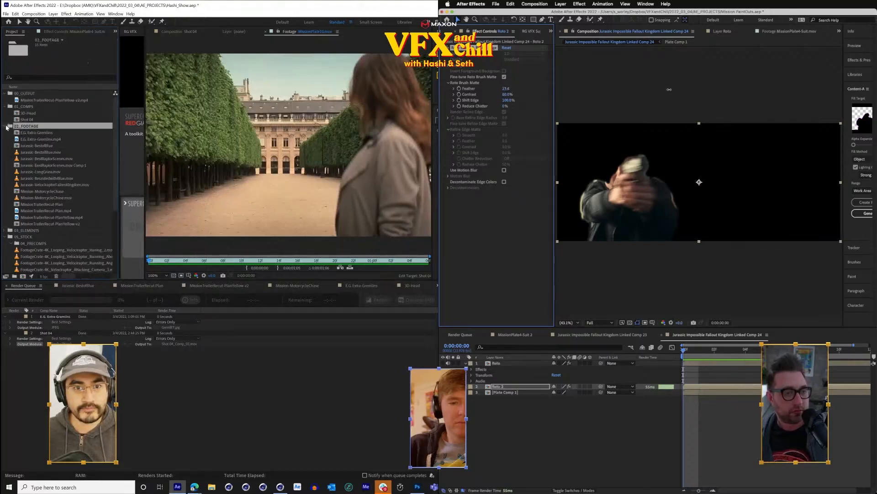
pyautogui.click(28, 94)
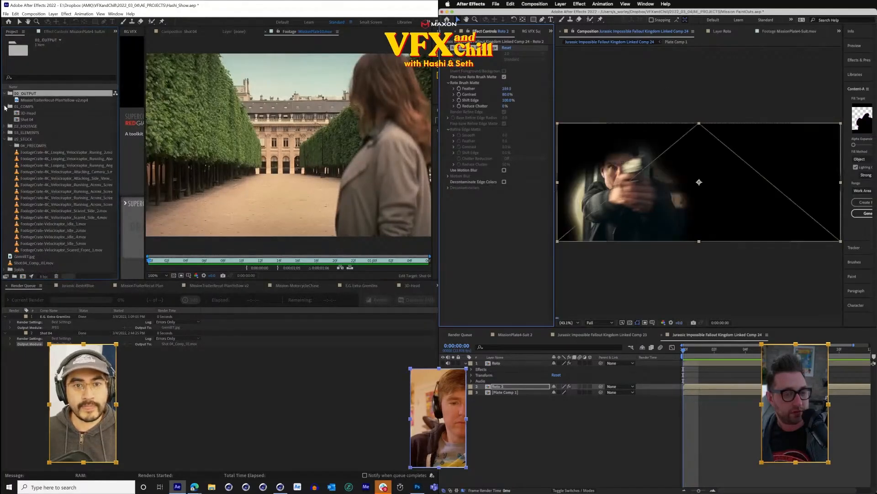
pyautogui.click(5, 106)
pyautogui.click(5, 126)
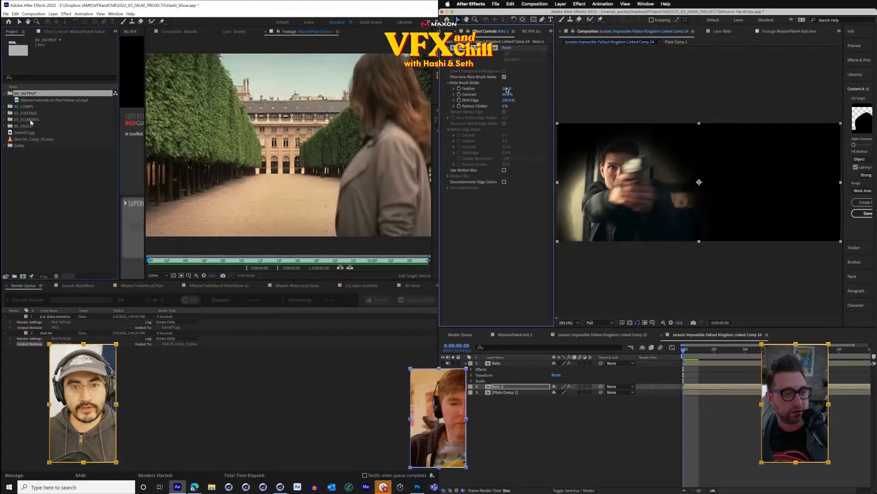
# - Set the duplicate matte's Contrast to 100% and open MissionTrailerRecut-PlanYellow-v2.mp4 from the output folder
pyautogui.click(4, 106)
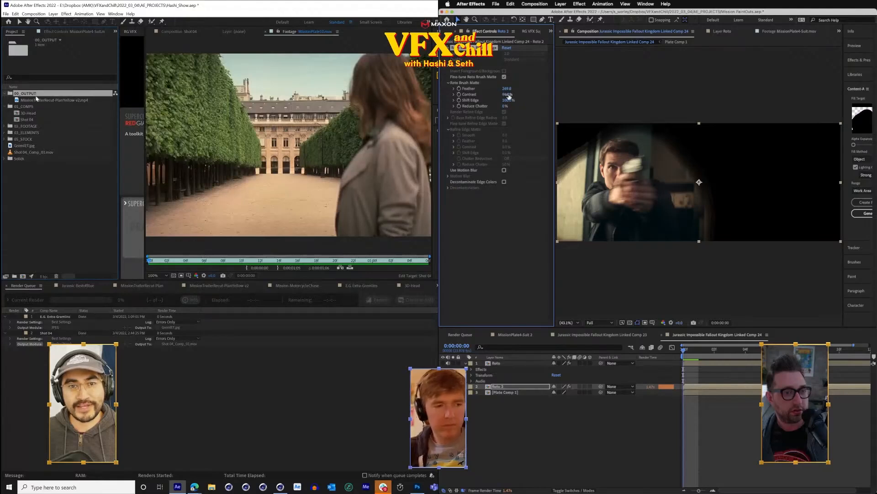
pyautogui.click(4, 138)
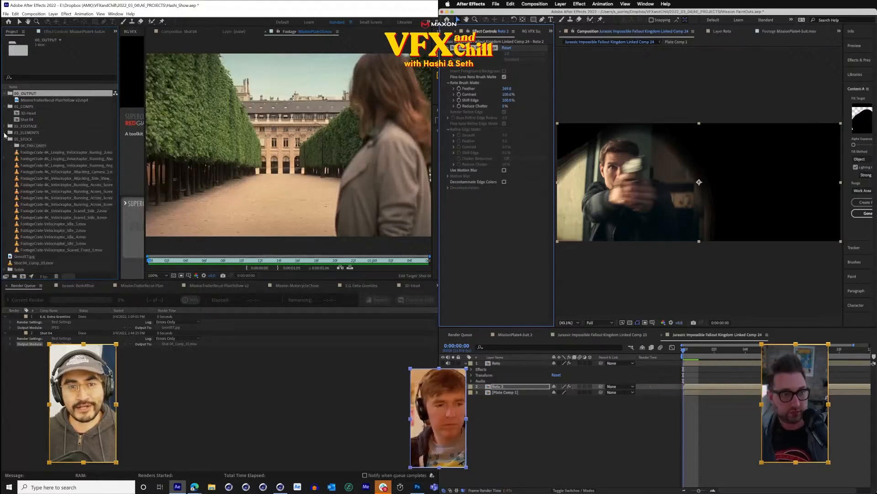
pyautogui.click(4, 132)
pyautogui.click(4, 126)
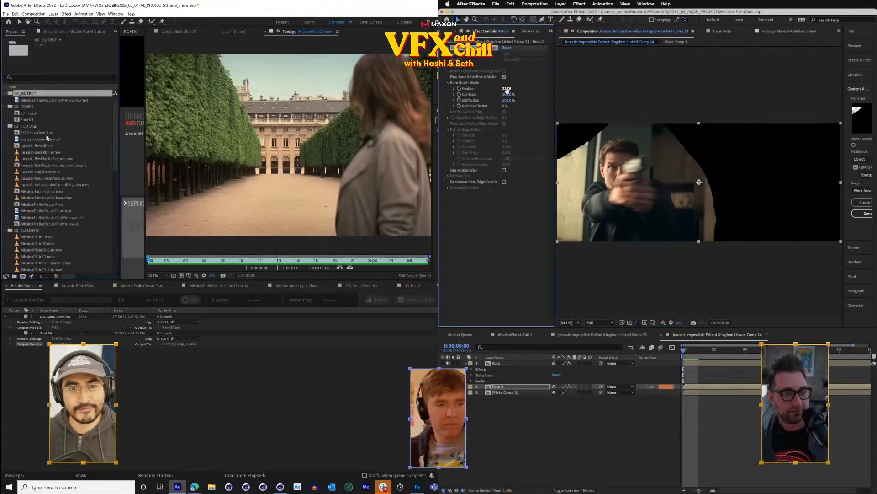
pyautogui.click(29, 113)
pyautogui.doubleClick(28, 100)
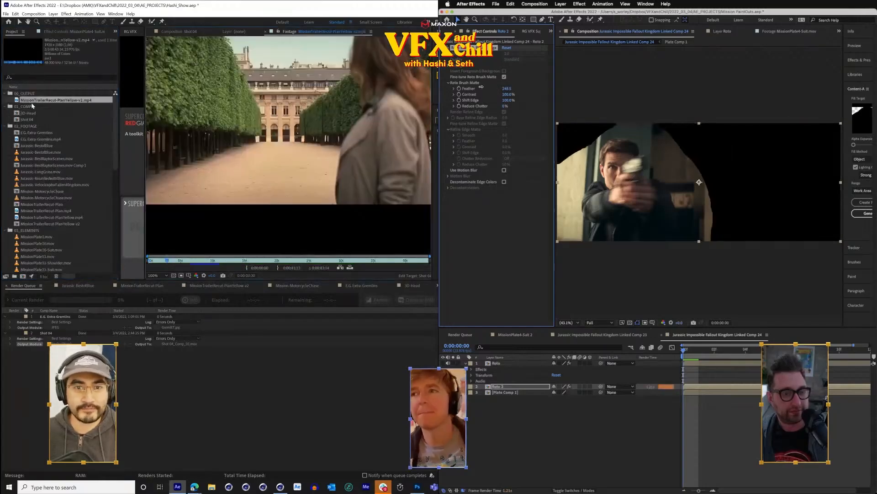
# - Scrub the trailer recut to the park shot titled Raptor, and show the Plate Comp 1 layer and mode columns in the gunman comp
pyautogui.moveTo(166, 263); pyautogui.dragTo(270, 255)
pyautogui.click(568, 490)
pyautogui.click(443, 393)
pyautogui.click(571, 387)
pyautogui.press('Escape')
pyautogui.moveTo(845, 162); pyautogui.dragTo(750, 158)
pyautogui.moveTo(271, 255); pyautogui.dragTo(271, 255)
pyautogui.moveTo(750, 158)
pyautogui.mouseDown()
pyautogui.moveTo(717, 154)
pyautogui.moveTo(751, 154)
pyautogui.mouseUp()
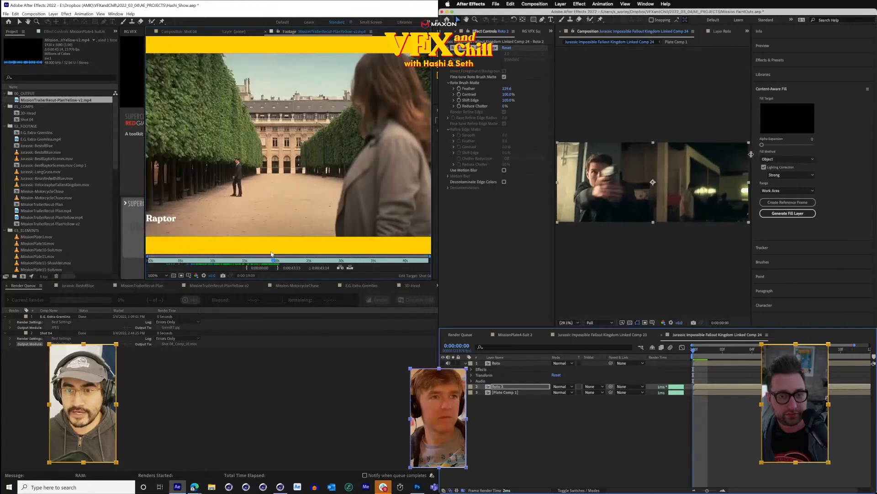
# - Save the gunman project and create a Content-Aware Fill reference frame for the gunman comp
pyautogui.moveTo(274, 261); pyautogui.dragTo(276, 267)
pyautogui.press('super+s')
pyautogui.click(786, 207)
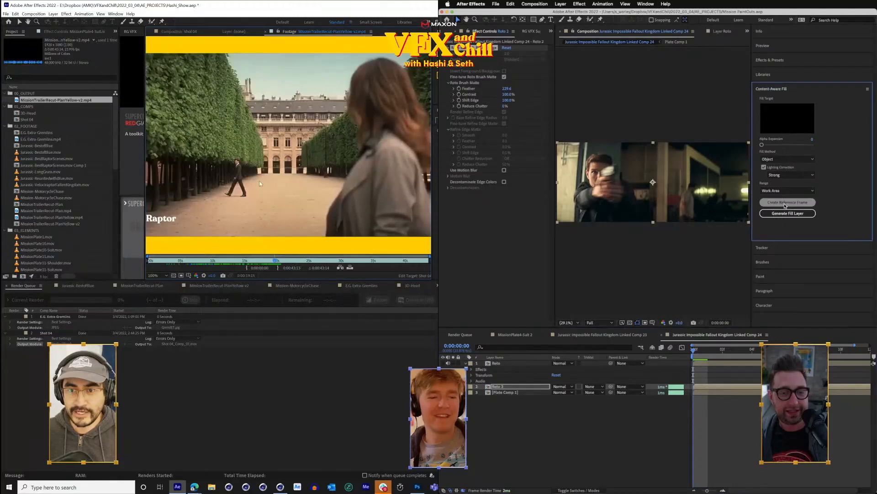
# - Create a new comp from MissionPlate10.mov in 03_ELEMENTS and preview its playback
pyautogui.click(118, 287)
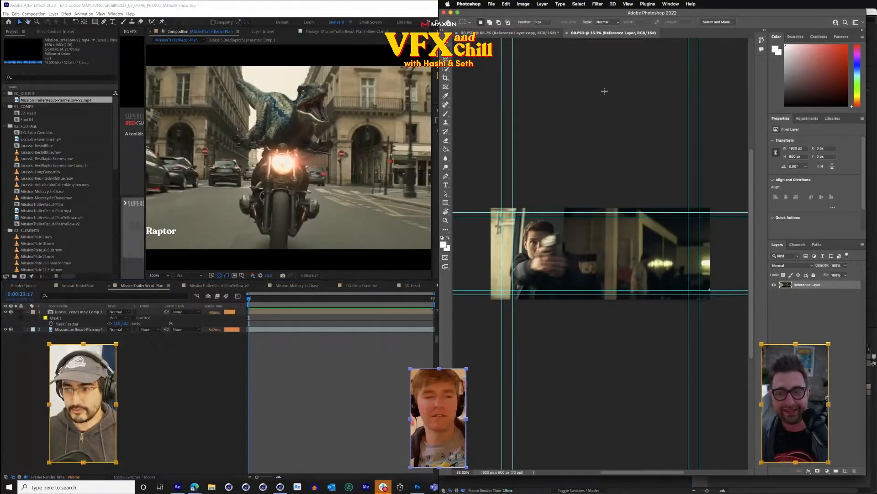
pyautogui.click(437, 286)
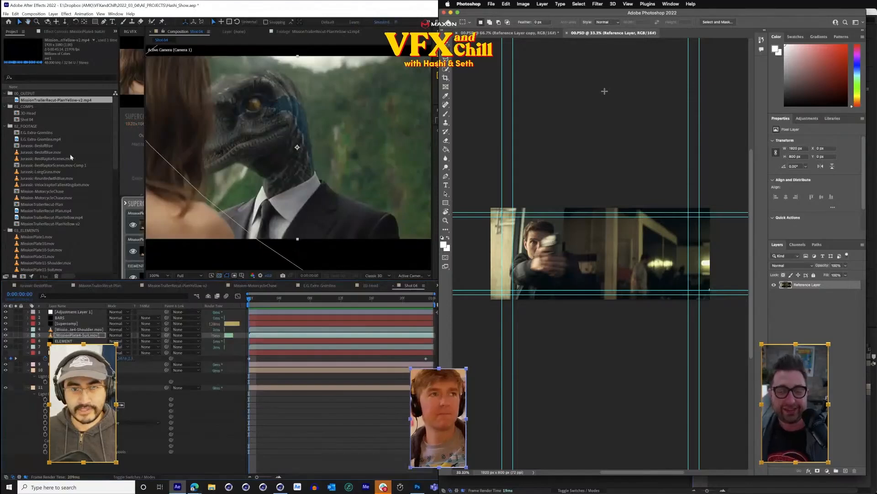
pyautogui.click(69, 153)
pyautogui.click(55, 244)
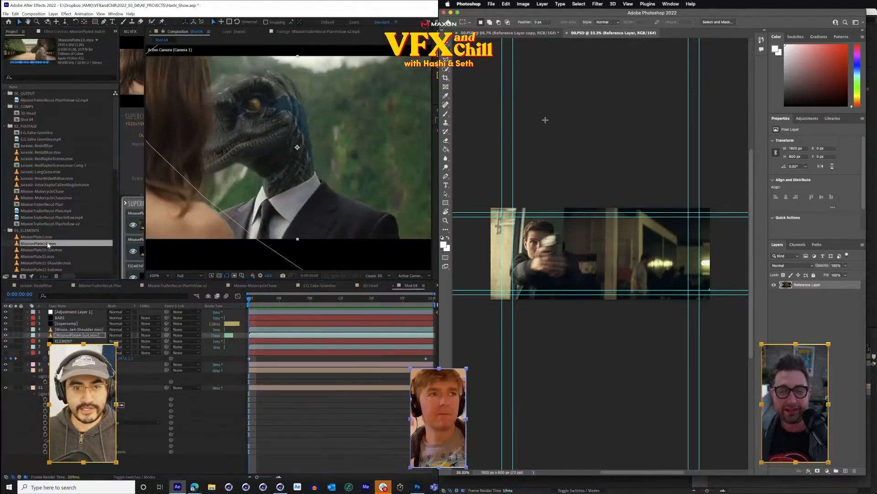
pyautogui.moveTo(24, 282); pyautogui.dragTo(25, 278)
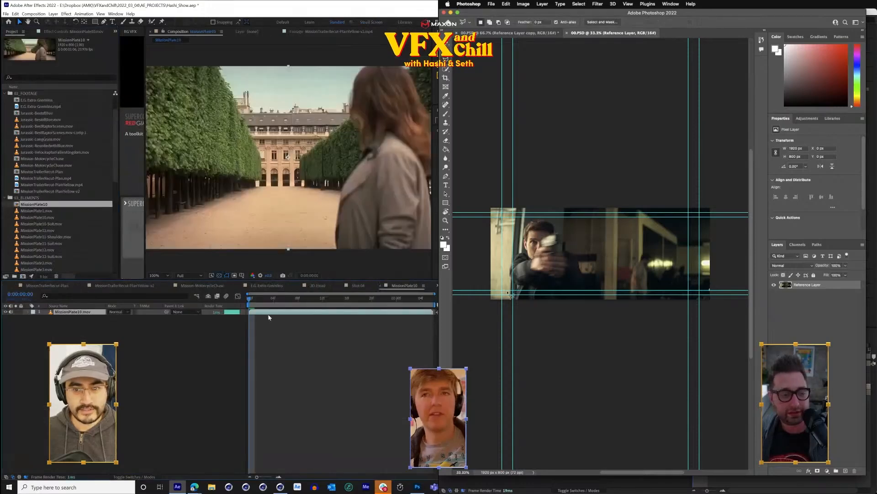
pyautogui.press('space')
pyautogui.press('space')
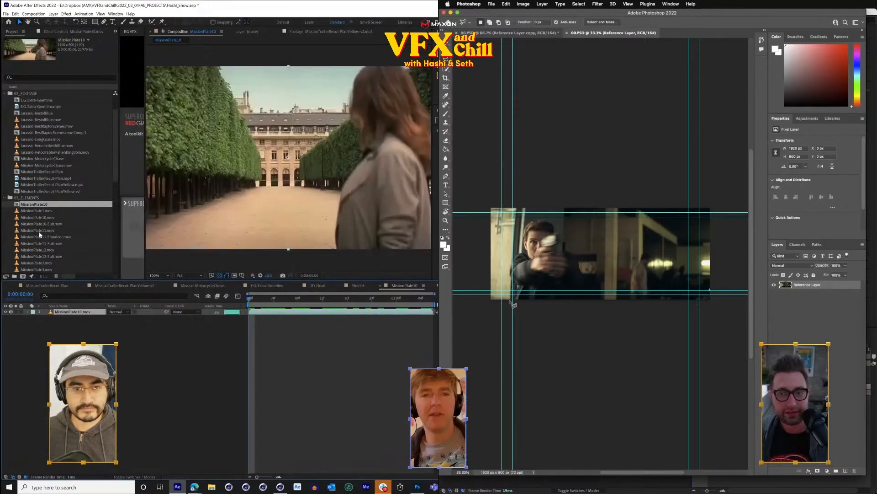
# - Place MissionPlate10-Suit.mov above the plate layer in the MissionPlate10 comp and preview the combined shot
pyautogui.click(22, 225)
pyautogui.click(329, 299)
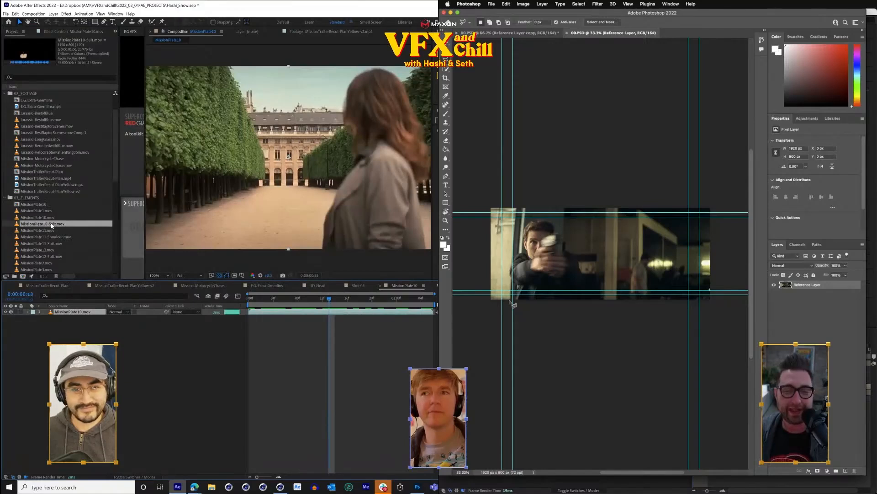
pyautogui.moveTo(46, 224); pyautogui.dragTo(151, 312)
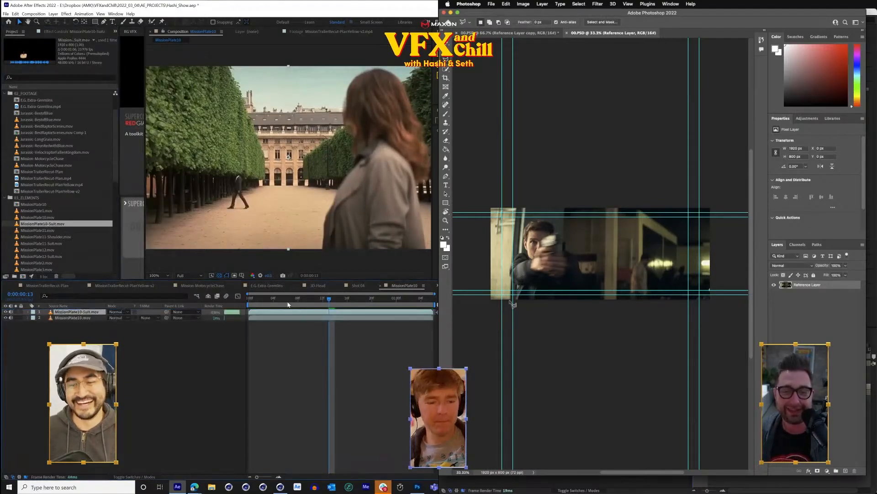
pyautogui.press('space')
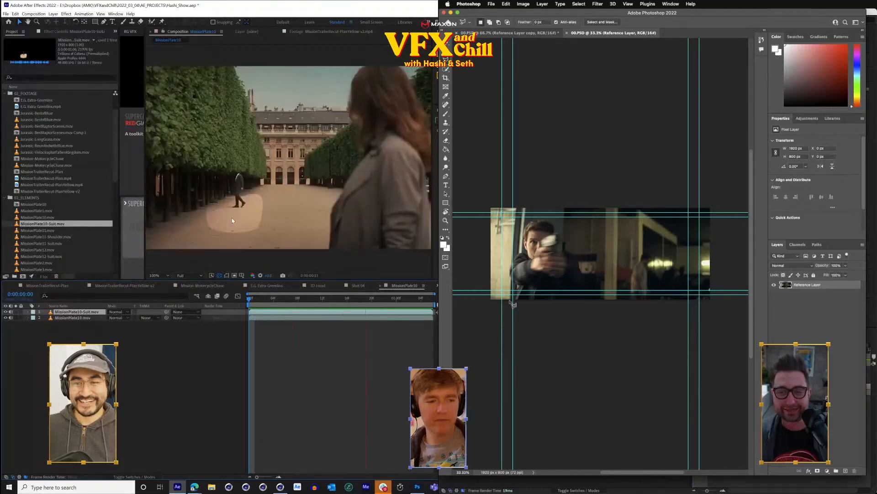
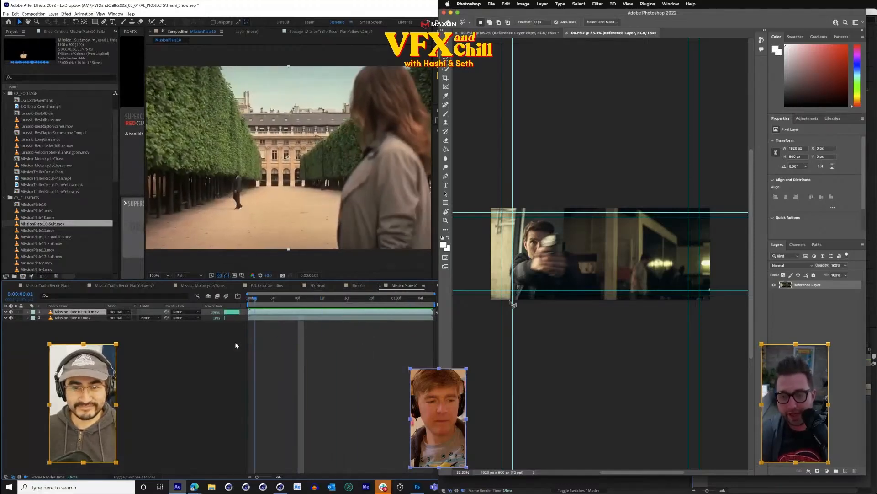
# - Return to the comp's first frame and hide the MissionPlate10-Suit.mov layer to preview the empty park plate
pyautogui.press('Home')
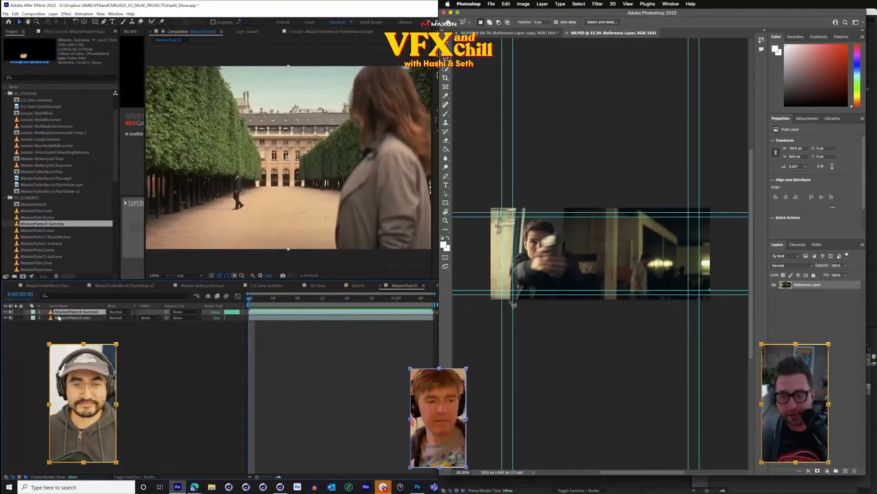
pyautogui.click(6, 311)
pyautogui.press('space')
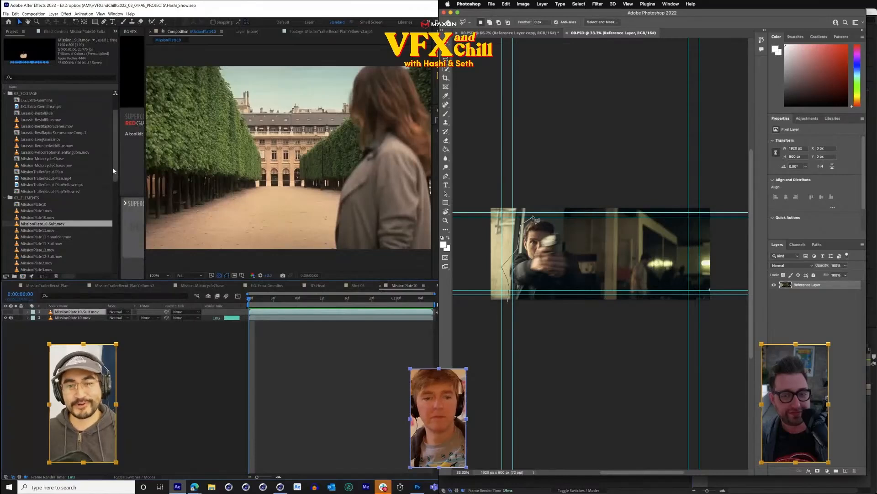
# - Outline the gunman with a closed polygonal lasso selection, and collapse 03_ELEMENTS to browse the velociraptor clips in the stock folder
pyautogui.click(556, 217)
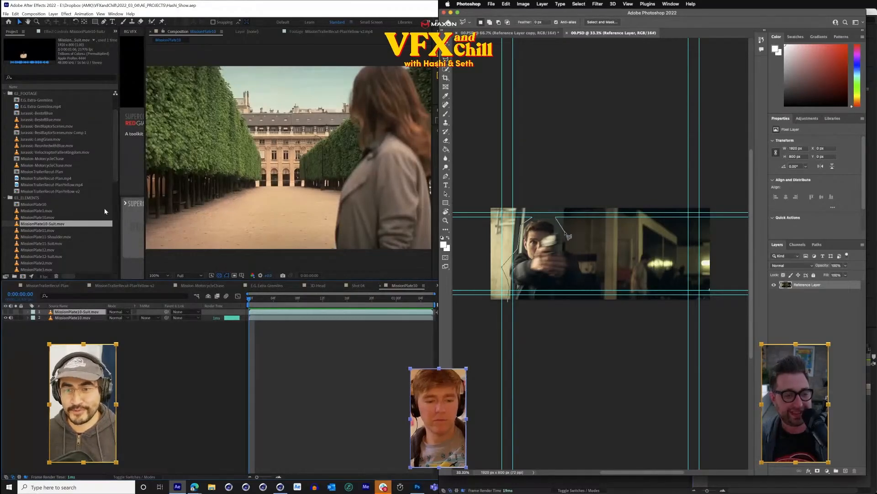
pyautogui.click(27, 197)
pyautogui.click(4, 197)
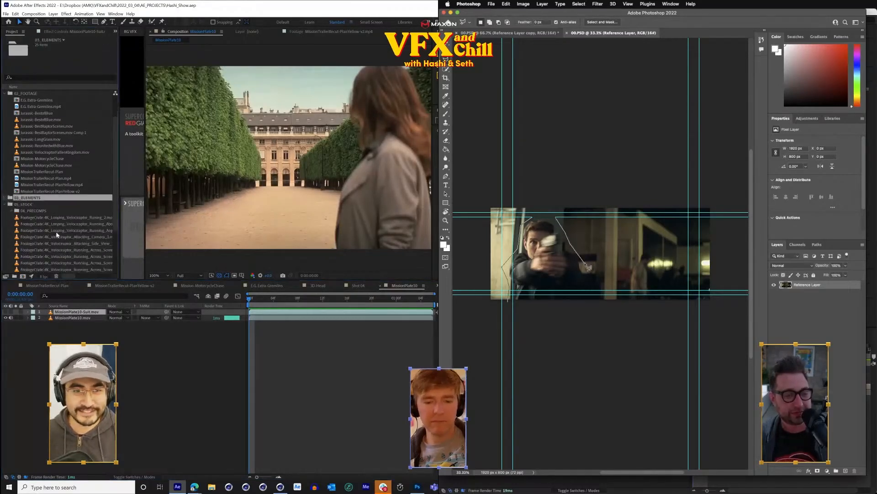
pyautogui.scroll(-3, 67, 204)
pyautogui.click(68, 199)
pyautogui.click(591, 282)
pyautogui.click(591, 313)
pyautogui.click(81, 218)
pyautogui.click(507, 314)
pyautogui.click(83, 244)
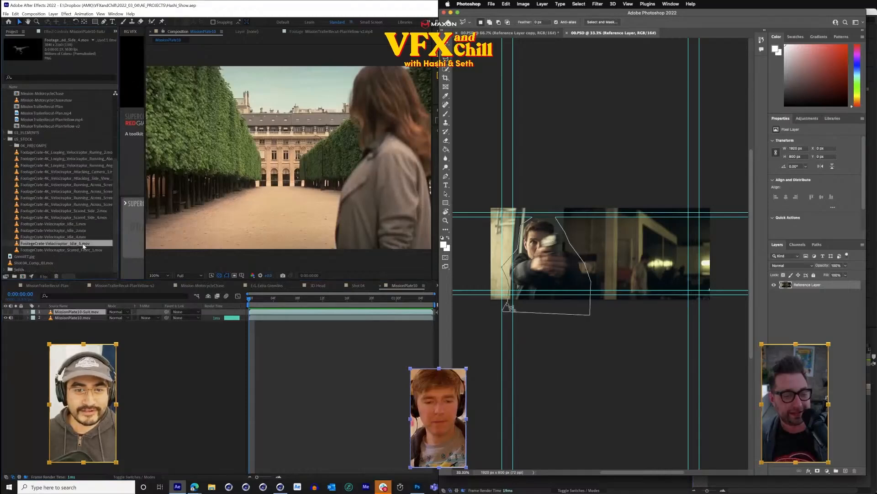
pyautogui.click(508, 301)
# - Open Content-Aware Fill for the gunman selection, and preview the stock raptor clips up to FootageCrate-Velociraptor_Idle_1.mov
pyautogui.click(84, 231)
pyautogui.click(85, 199)
pyautogui.click(507, 4)
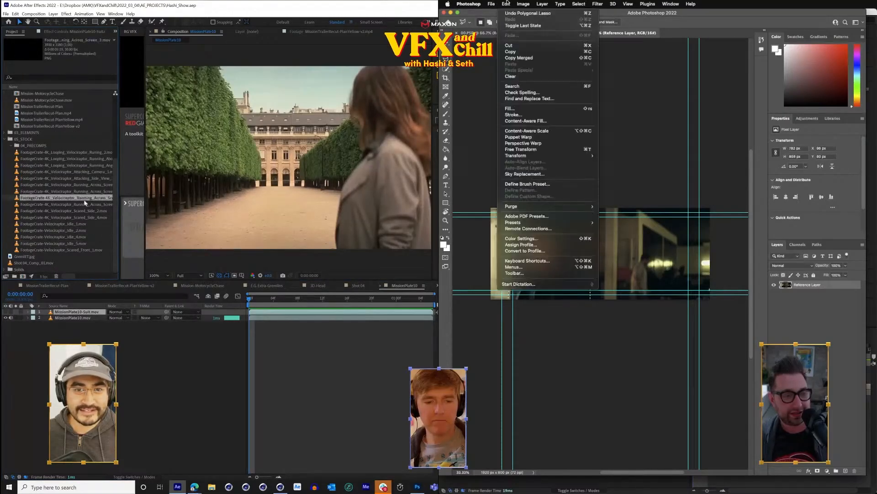
pyautogui.click(88, 223)
pyautogui.click(526, 120)
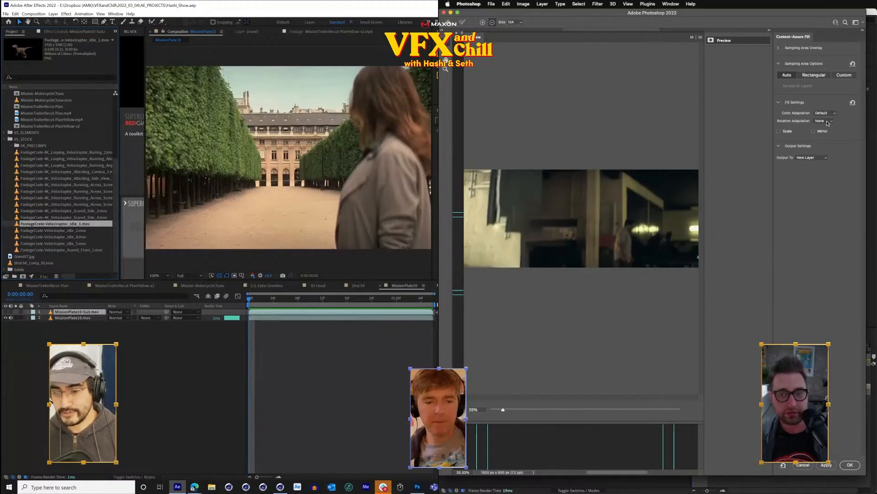
# - Enable Mirror and set Color Adaptation to High for the fill after trying Scale, and bring up the ProductionCrate site search
pyautogui.click(820, 132)
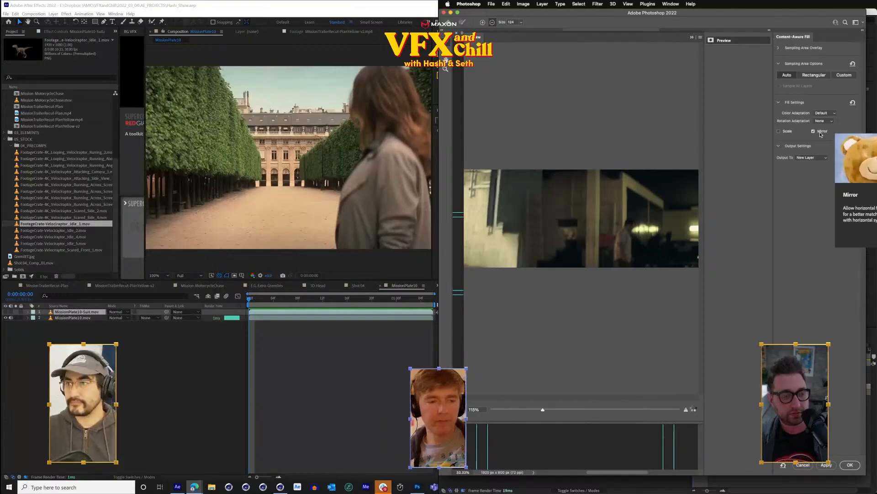
pyautogui.click(788, 133)
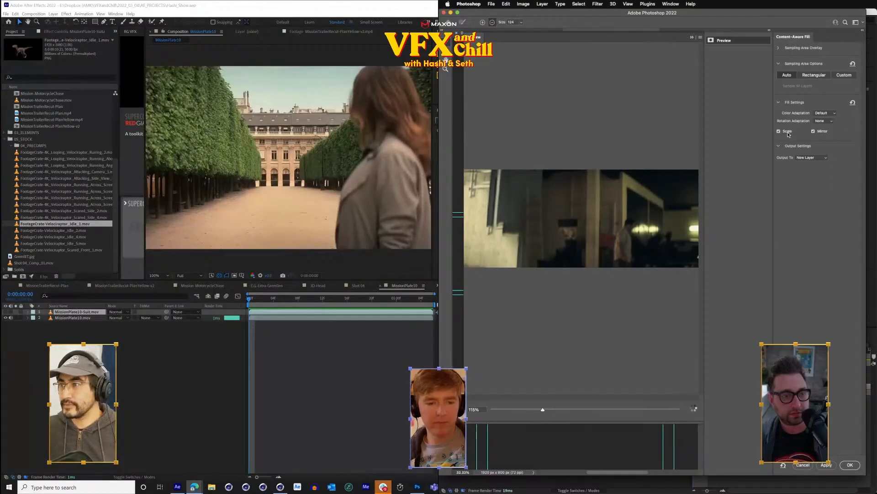
pyautogui.moveTo(437, 188); pyautogui.dragTo(1, 74)
pyautogui.click(788, 133)
pyautogui.click(191, 287)
pyautogui.click(822, 113)
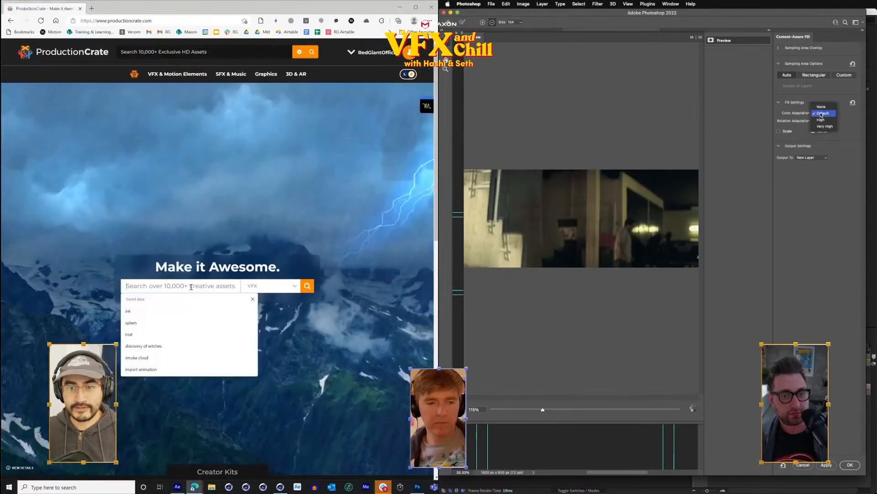
pyautogui.click(828, 120)
# - Search ProductionCrate for raptor and look through the clips, and set the fill's Color Adaptation to Very High
pyautogui.write('raptor')
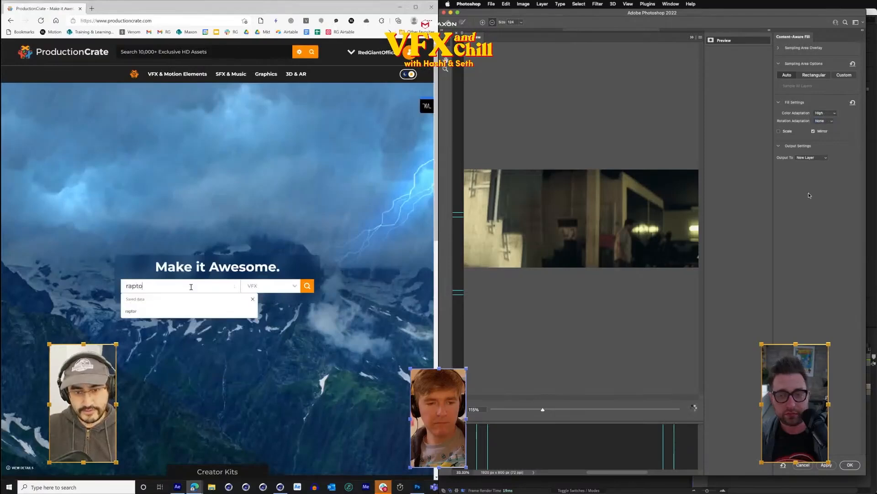
pyautogui.press('Return')
pyautogui.scroll(-4, 180, 111)
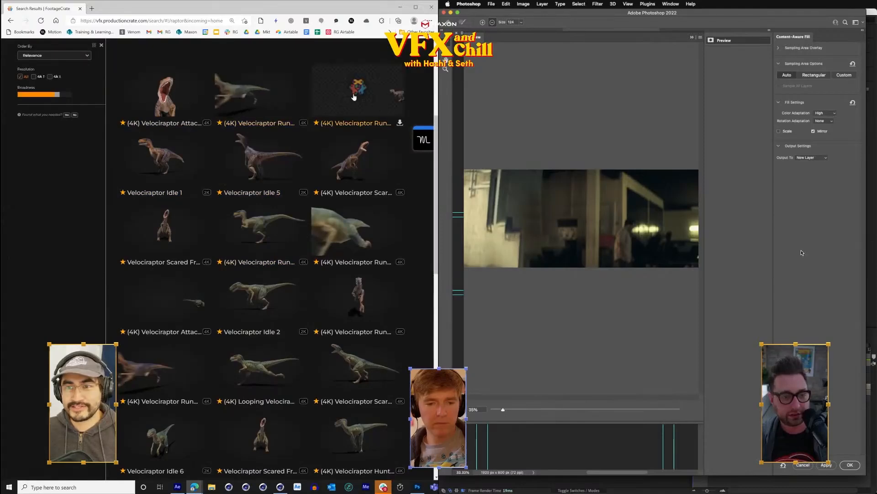
pyautogui.click(825, 113)
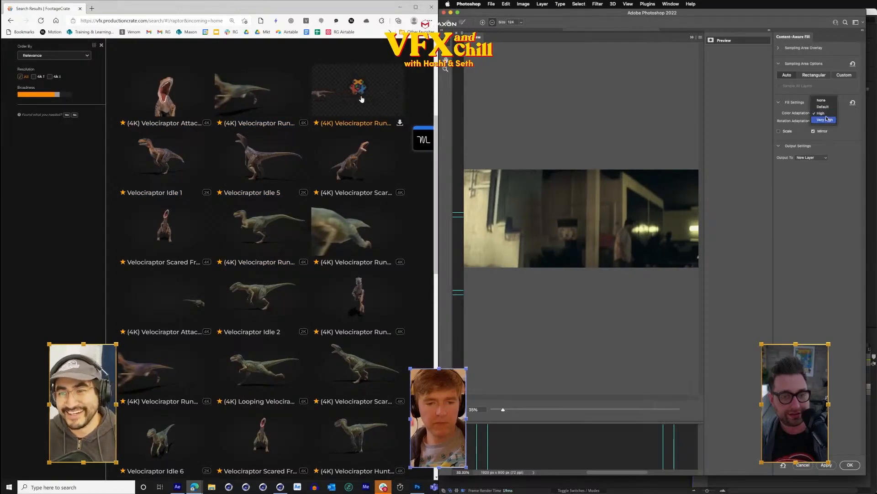
pyautogui.click(827, 120)
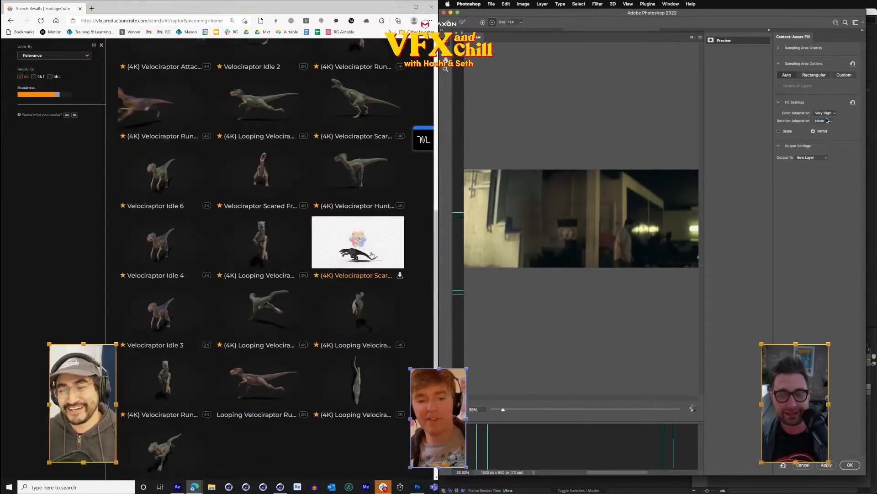
pyautogui.scroll(2, 375, 155)
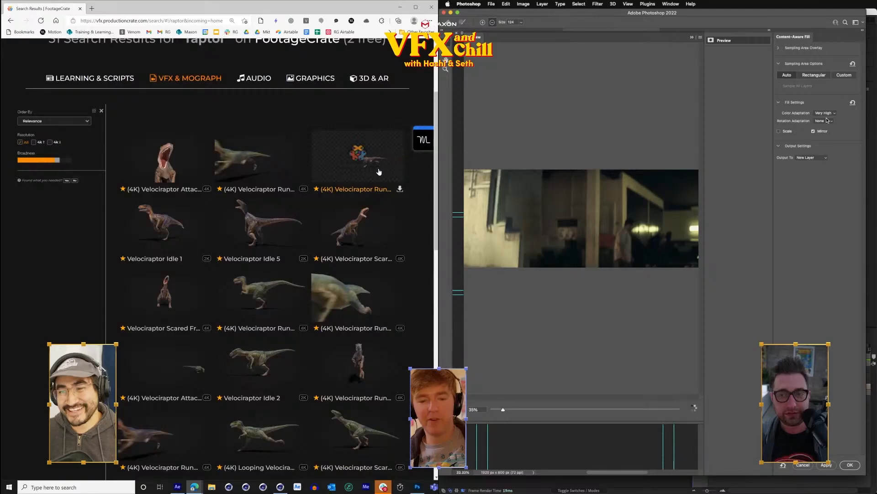
pyautogui.scroll(-10, 379, 171)
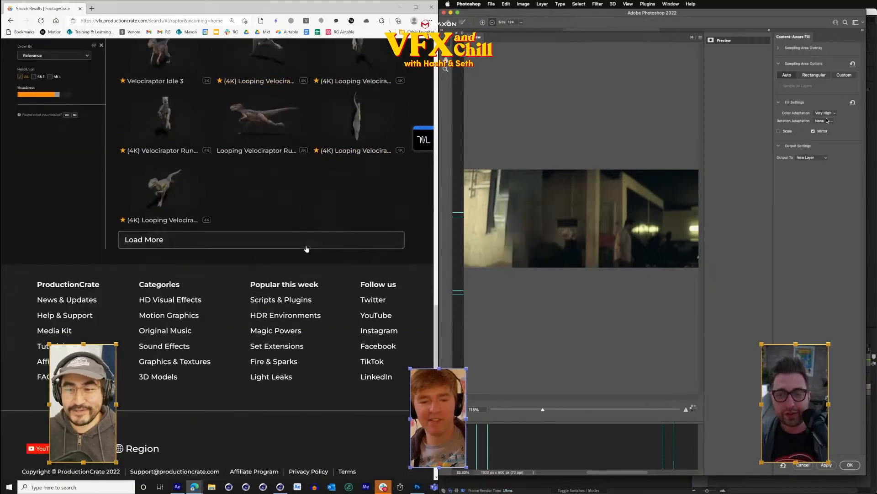
pyautogui.scroll(10, 303, 233)
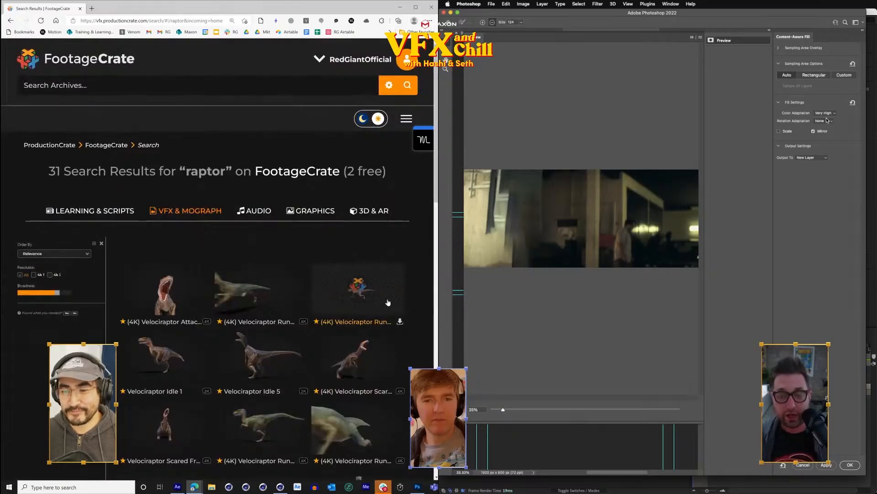
# - Switch to Cinema 4D and inspect the running raptor in the Raptor_Animation scene from its opposite side
pyautogui.click(399, 8)
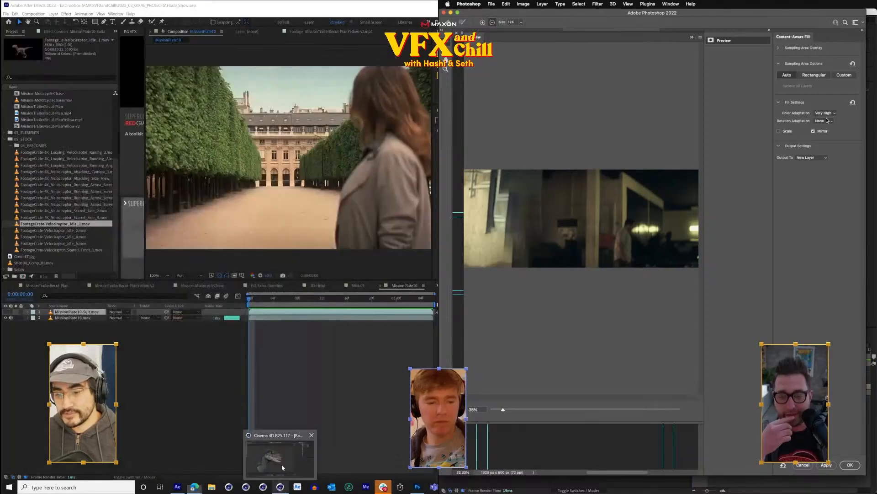
pyautogui.click(277, 455)
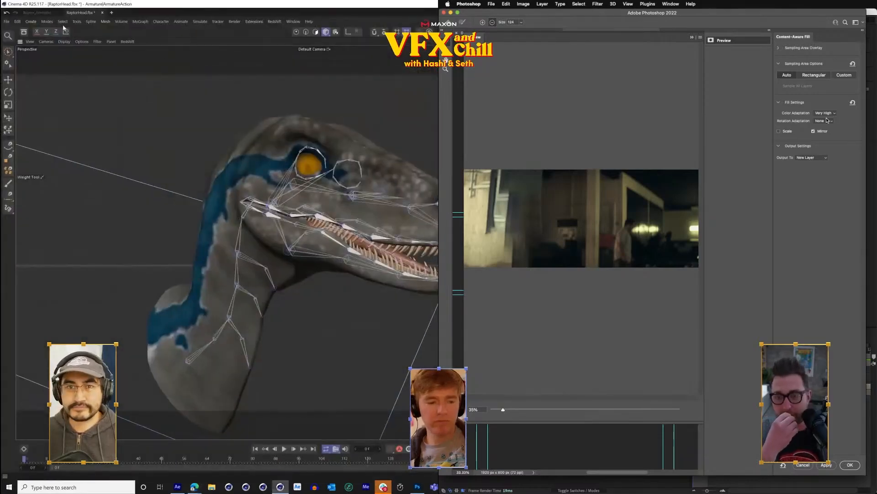
pyautogui.click(42, 13)
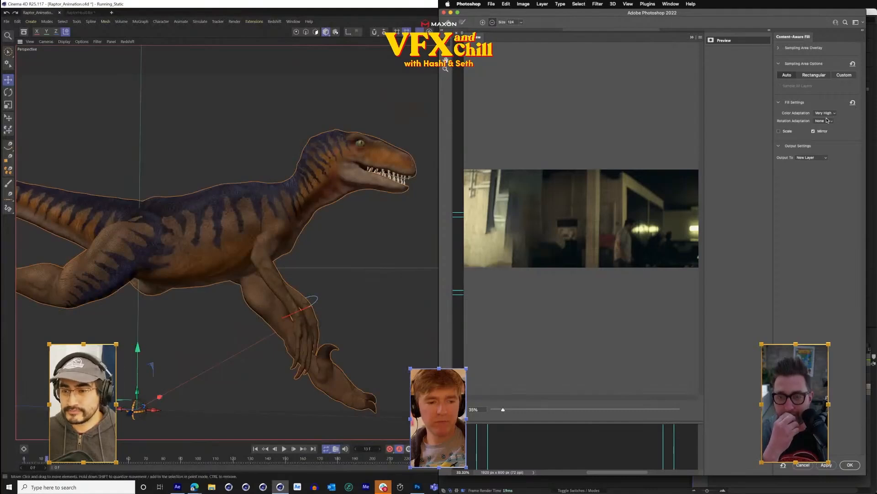
pyautogui.moveTo(313, 241); pyautogui.dragTo(366, 212)
pyautogui.moveTo(377, 168); pyautogui.dragTo(384, 179)
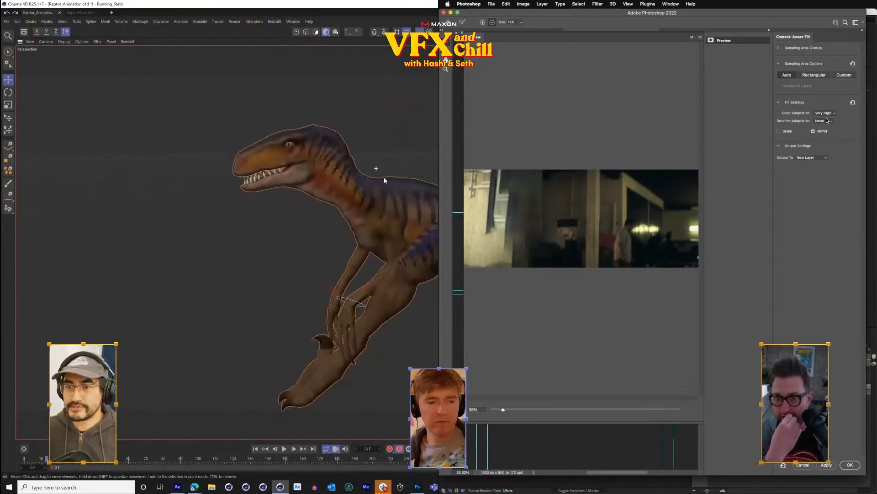
pyautogui.moveTo(374, 290); pyautogui.dragTo(330, 344)
# - Switch back to the FootageCrate raptor results in the browser and look through the looping velociraptor clips
pyautogui.moveTo(199, 489)
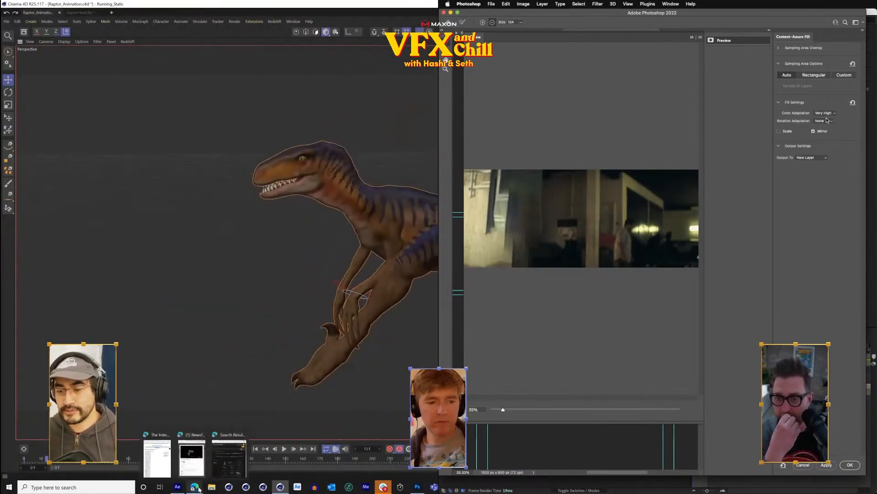
pyautogui.click(230, 464)
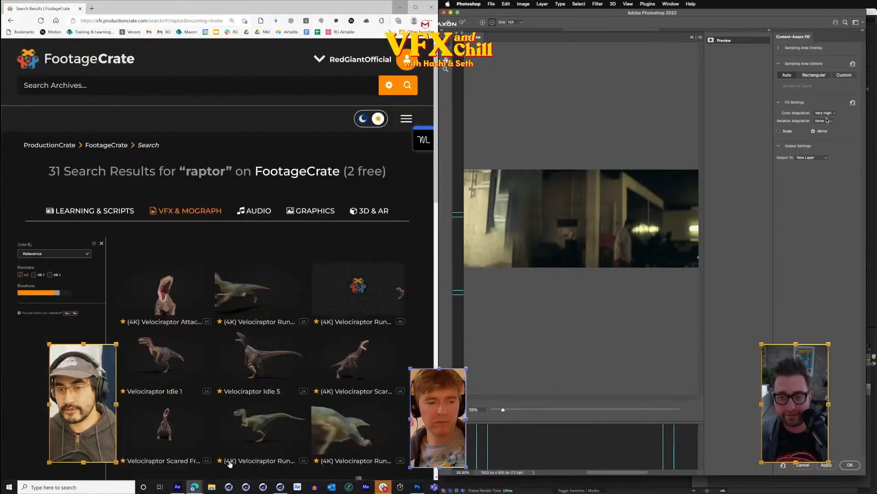
pyautogui.scroll(-8, 259, 159)
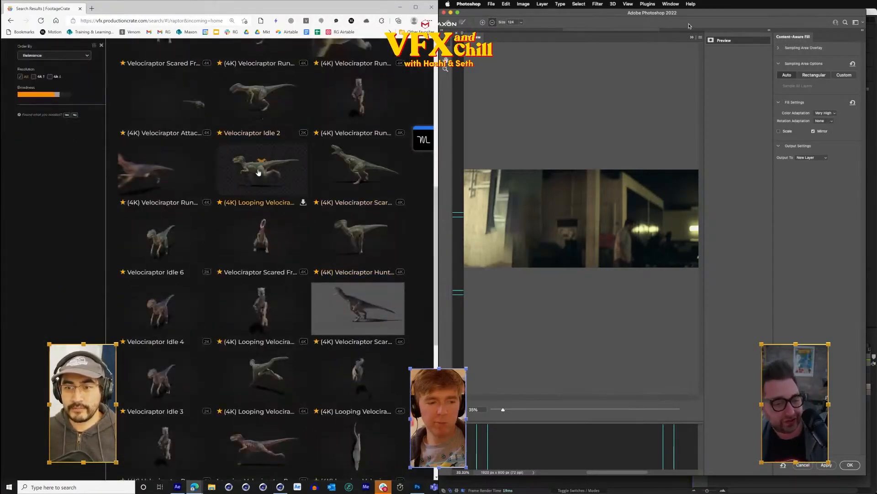
pyautogui.scroll(-1, 274, 258)
pyautogui.scroll(-5, 279, 254)
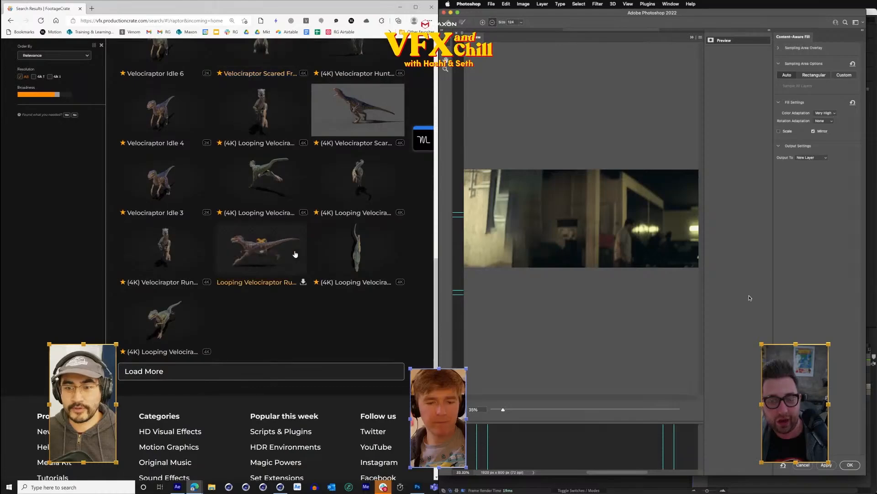
# - Look through the remaining raptor clips on FootageCrate and load more of the search results
pyautogui.scroll(5, 294, 251)
pyautogui.scroll(-4, 353, 325)
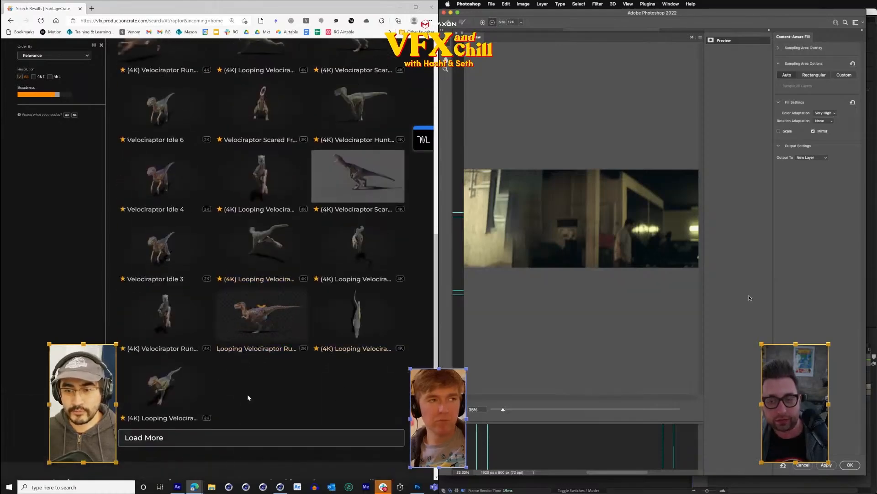
pyautogui.scroll(10, 306, 380)
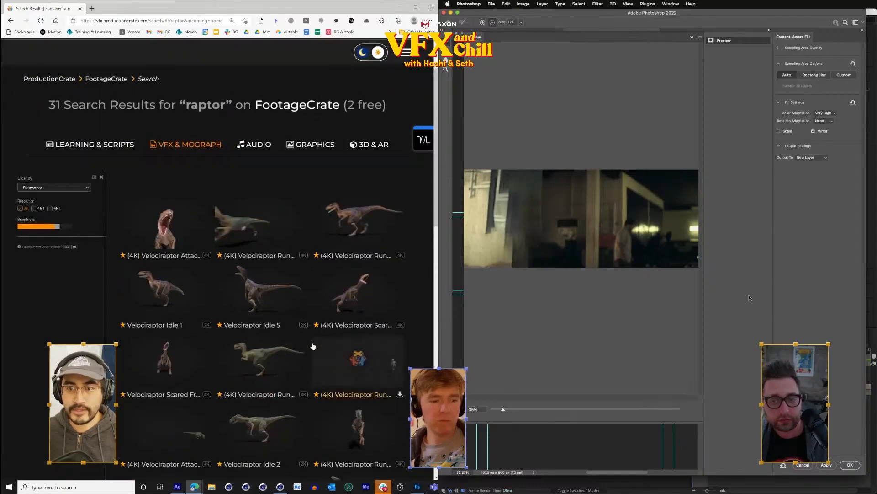
pyautogui.scroll(-10, 309, 374)
pyautogui.click(185, 213)
# - Commit the Content-Aware Fill on the Photoshop reference frame, clear the selection and save the file, while browsing ProductionCrate's raptor models
pyautogui.click(857, 466)
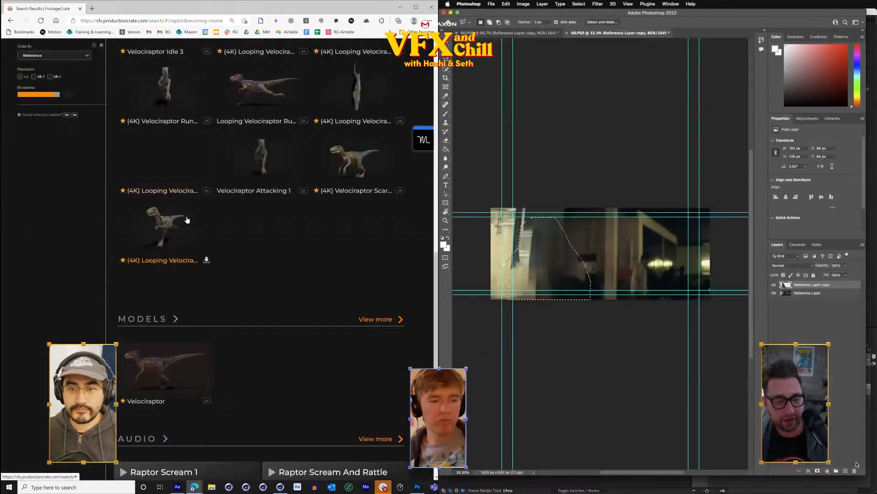
pyautogui.scroll(-8, 269, 228)
pyautogui.scroll(5, 243, 206)
pyautogui.scroll(1, 209, 211)
pyautogui.hotkey('ctrl', 'd')
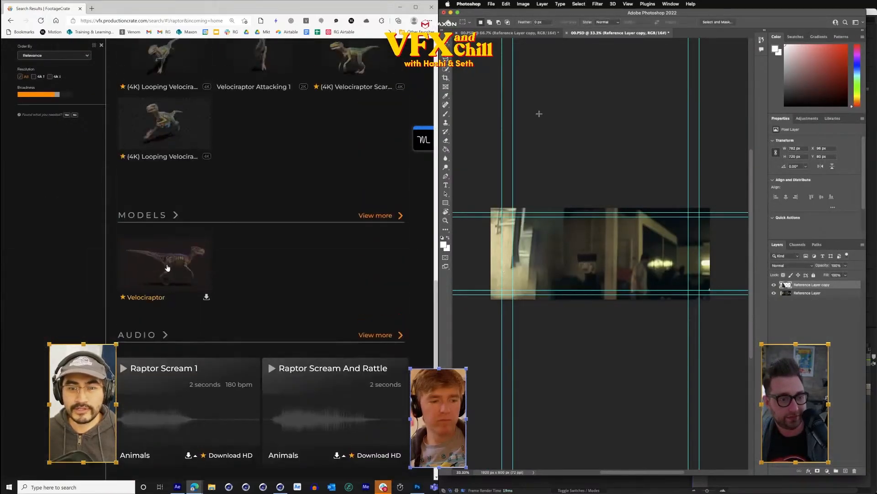
pyautogui.press('super+s')
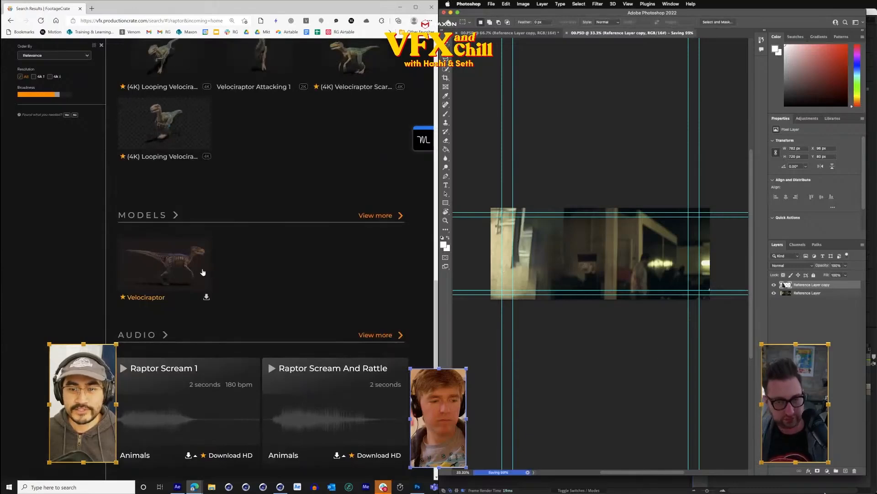
# - Switch to Cinema 4D to scrub through the running raptor animation, and bring up the gunman composition in After Effects
pyautogui.moveTo(710, 492)
pyautogui.click(397, 8)
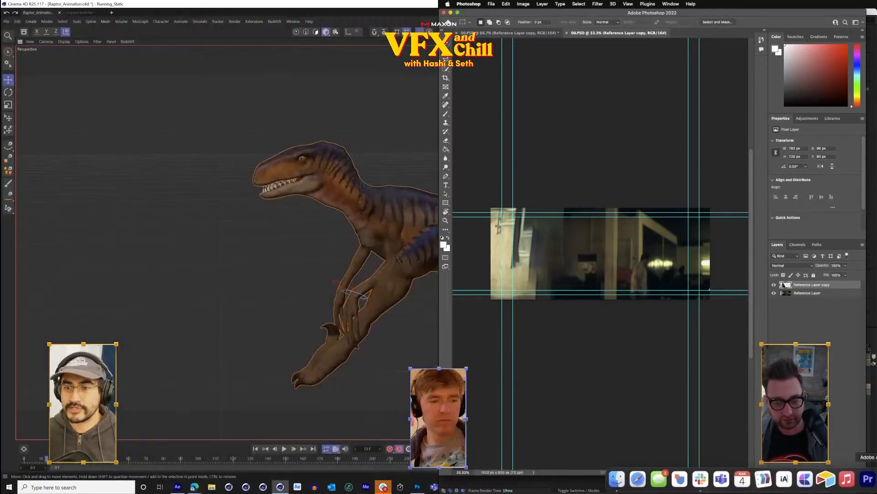
pyautogui.press('super+Tab')
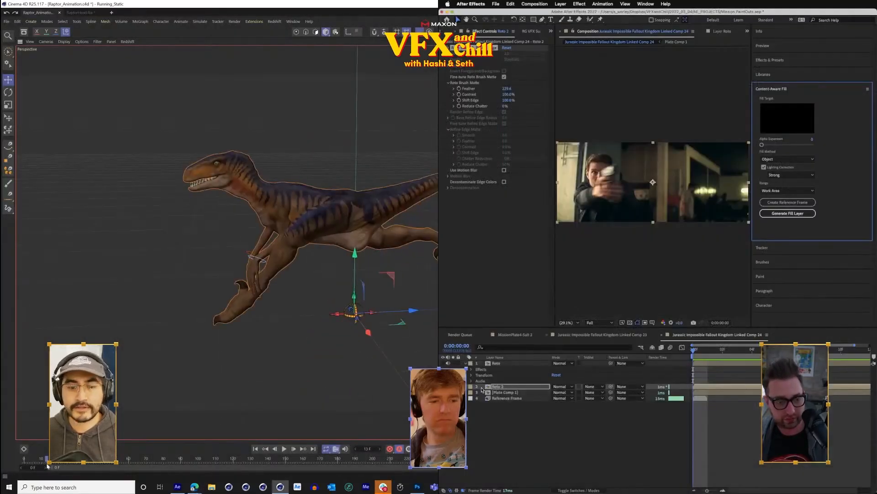
pyautogui.moveTo(47, 465); pyautogui.dragTo(717, 465)
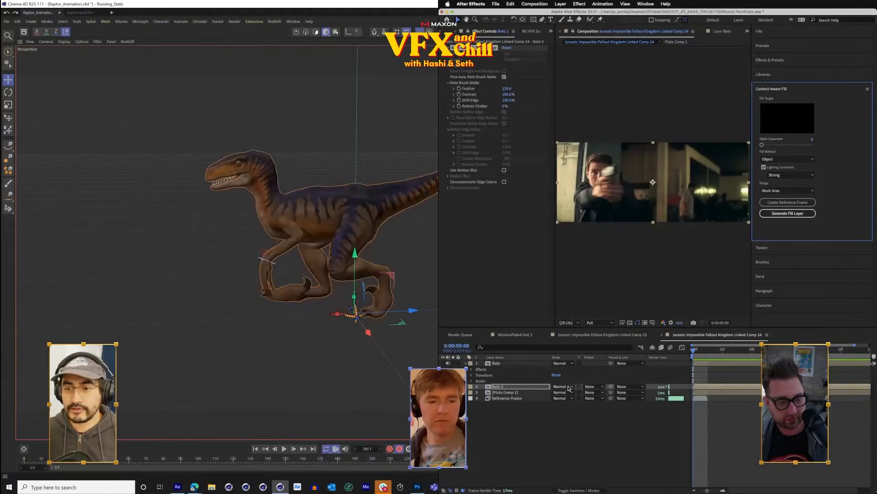
pyautogui.hotkey('shift', 'f')
# - Set Plate Comp 1's track matte to Alpha Inverted from Roto 2 in After Effects, and resize the Cinema 4D window
pyautogui.click(527, 391)
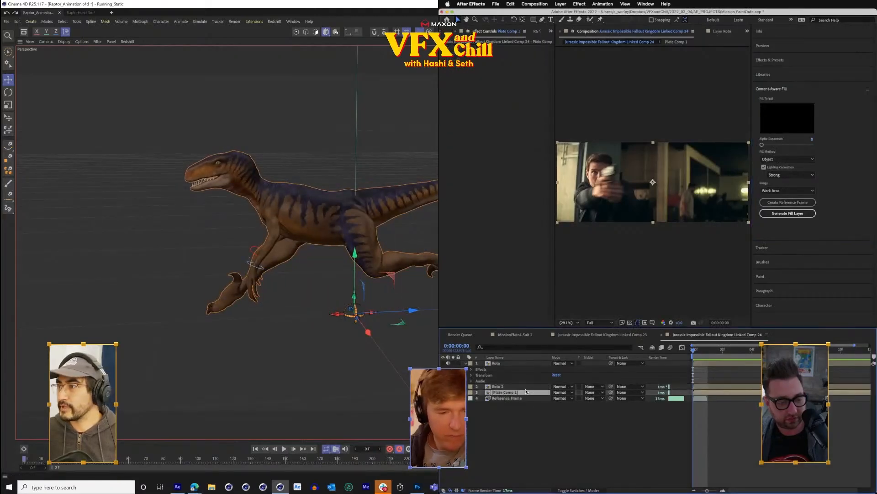
pyautogui.click(599, 394)
pyautogui.click(617, 416)
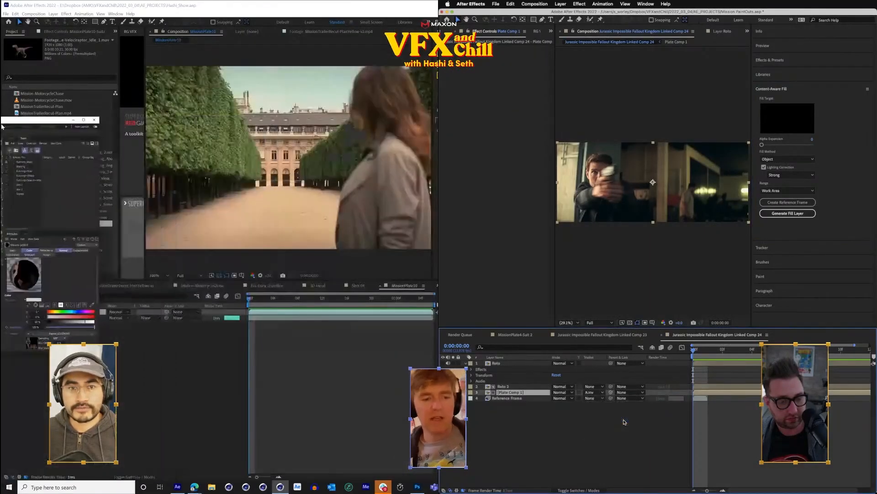
pyautogui.moveTo(2, 125); pyautogui.dragTo(1, 126)
pyautogui.click(586, 435)
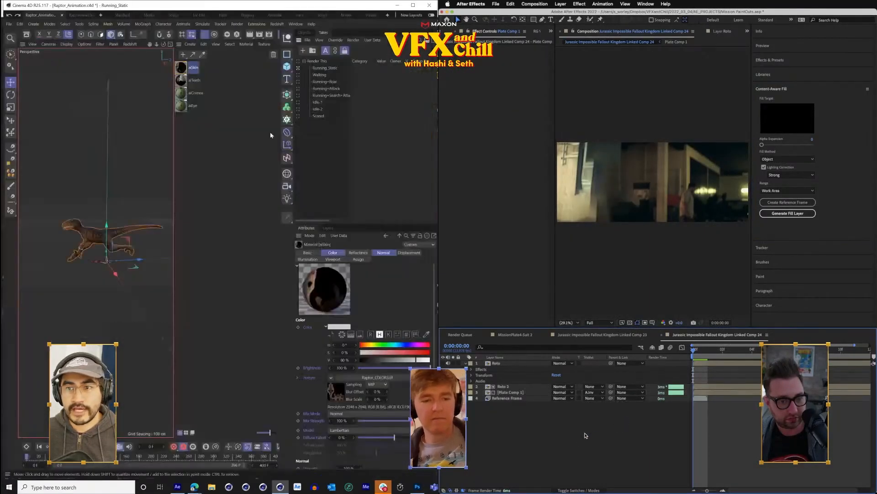
# - Widen the Cinema 4D viewport while checking the raptor takes, and generate a fill layer for the After Effects work area
pyautogui.click(324, 68)
pyautogui.click(320, 75)
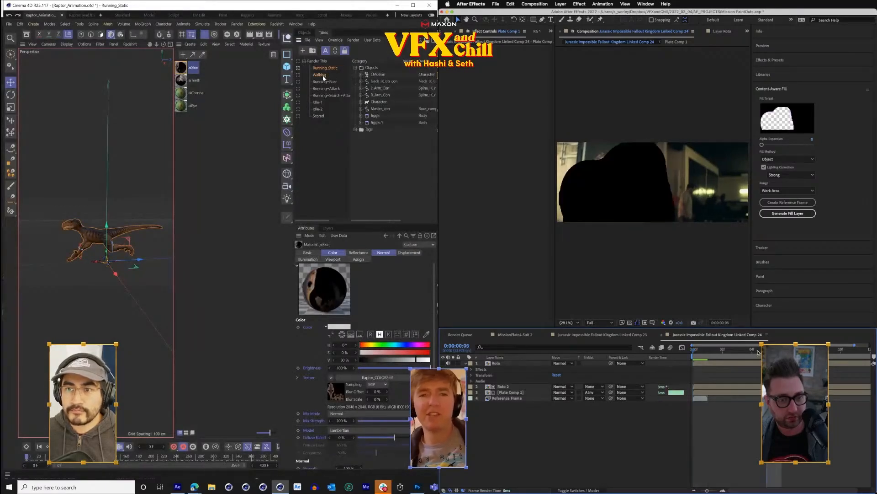
pyautogui.moveTo(174, 122); pyautogui.dragTo(231, 122)
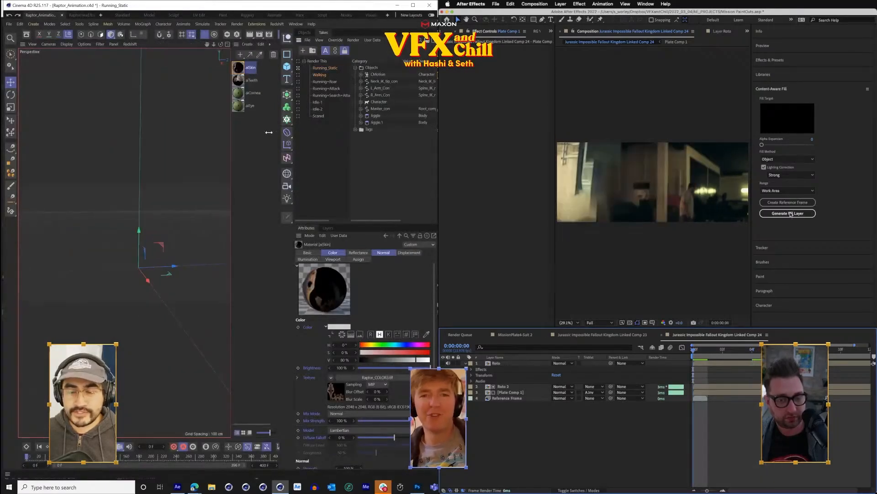
pyautogui.press('9')
pyautogui.click(790, 214)
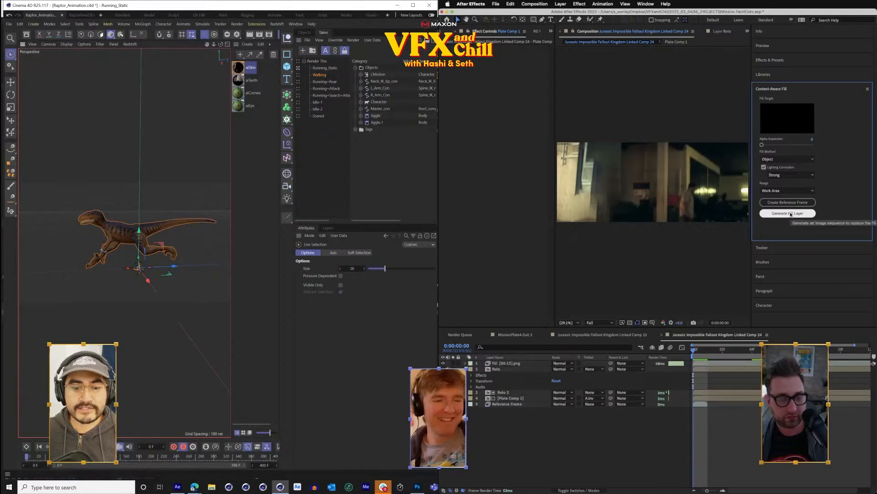
# - Play the raptor animation, make the Walking take active, and examine the walk cycle up close
pyautogui.click(73, 446)
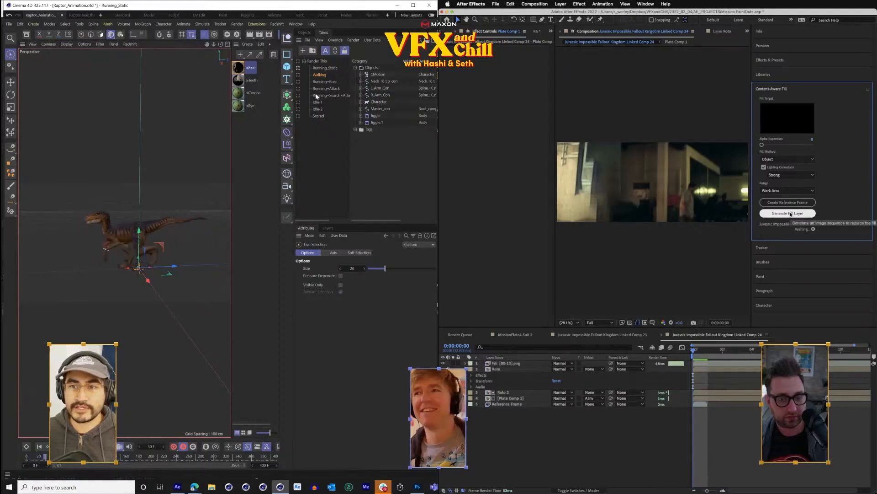
pyautogui.click(320, 69)
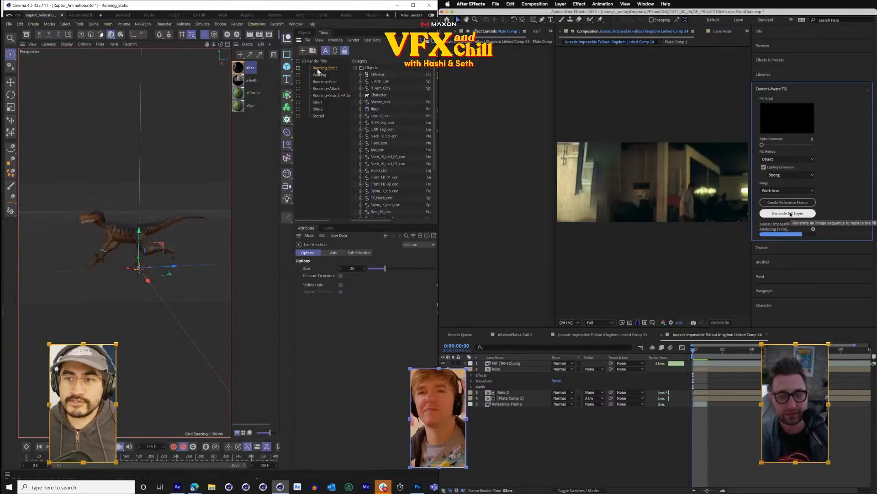
pyautogui.click(321, 75)
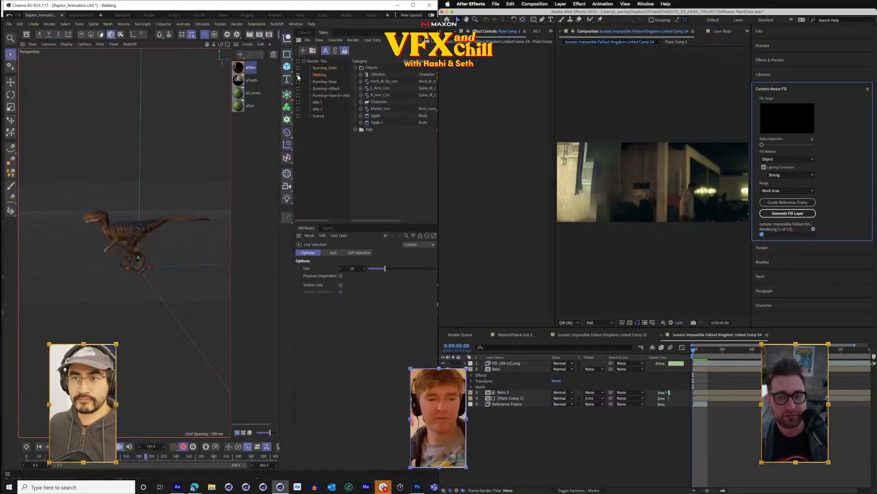
pyautogui.click(298, 75)
pyautogui.click(321, 76)
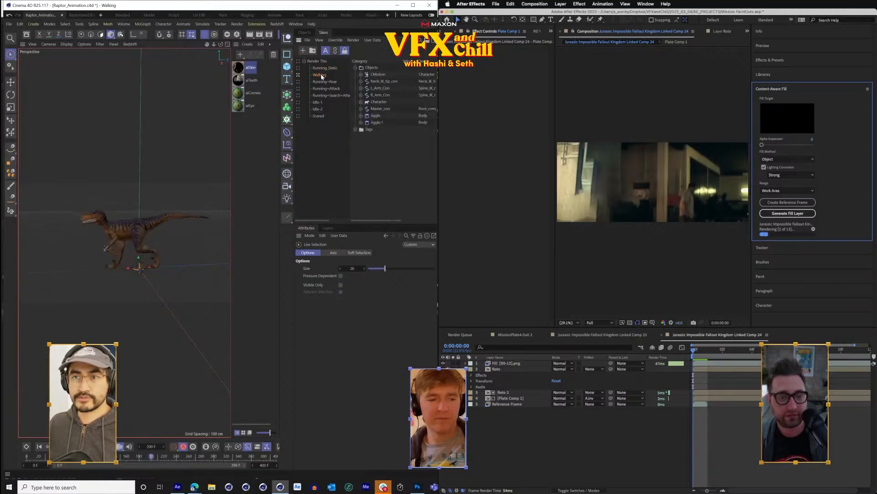
pyautogui.scroll(6, 132, 269)
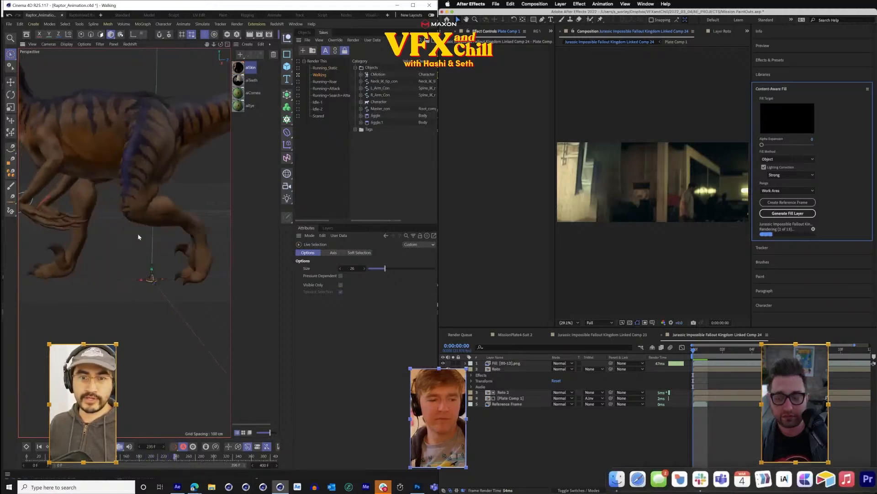
pyautogui.scroll(-6, 138, 234)
pyautogui.scroll(3, 134, 232)
pyautogui.scroll(2, 133, 232)
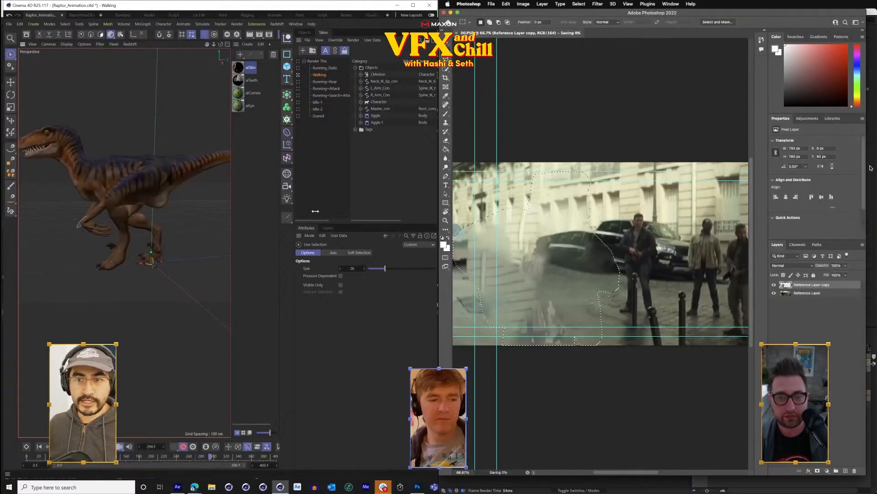
# - Save the raptor scene under the new name Walk and Talk 01
pyautogui.click(9, 24)
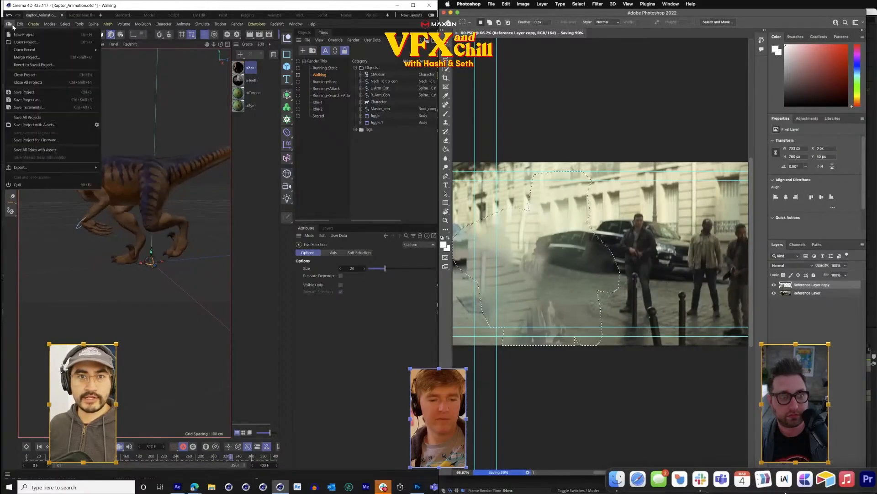
pyautogui.click(52, 107)
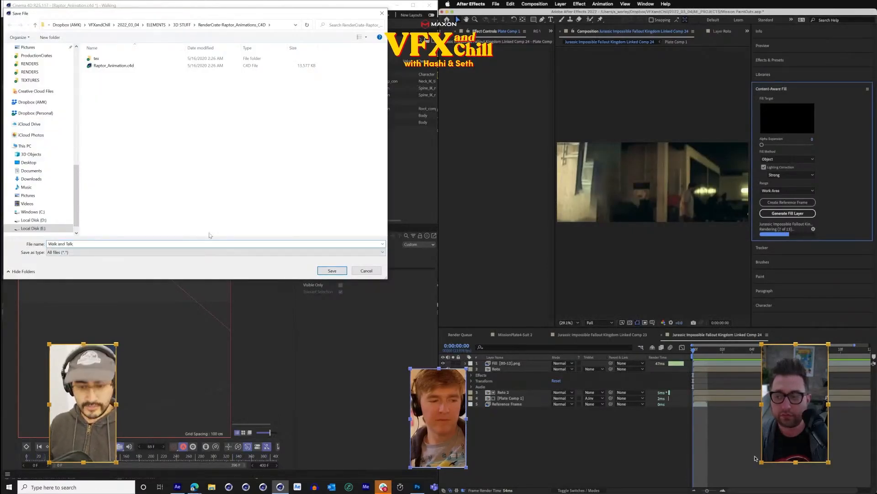
pyautogui.press('Return')
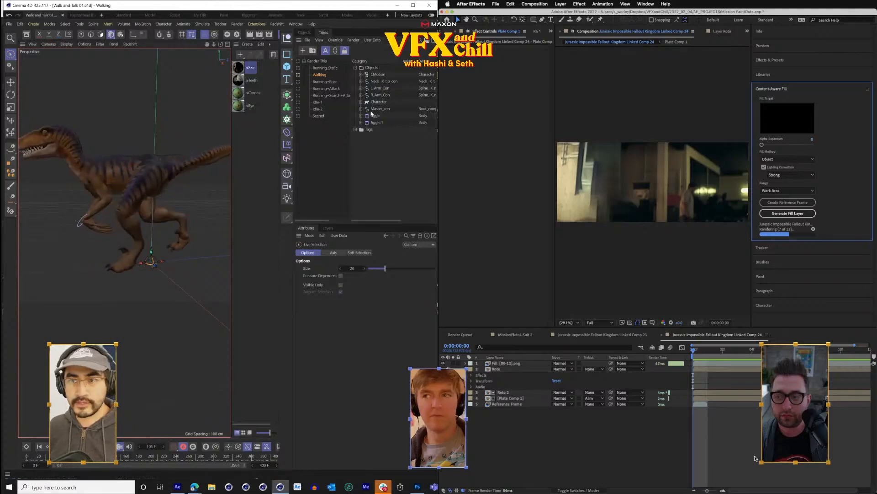
# - Inspect the walking raptor from its front side, return the animation to frame 0, and open the preview settings in After Effects
pyautogui.press('e')
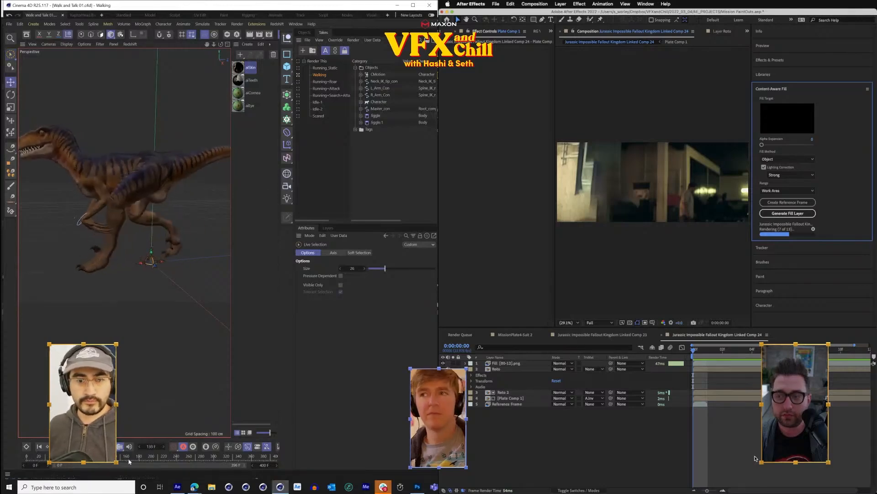
pyautogui.moveTo(121, 457); pyautogui.dragTo(64, 472)
pyautogui.click(797, 46)
pyautogui.scroll(5, 139, 283)
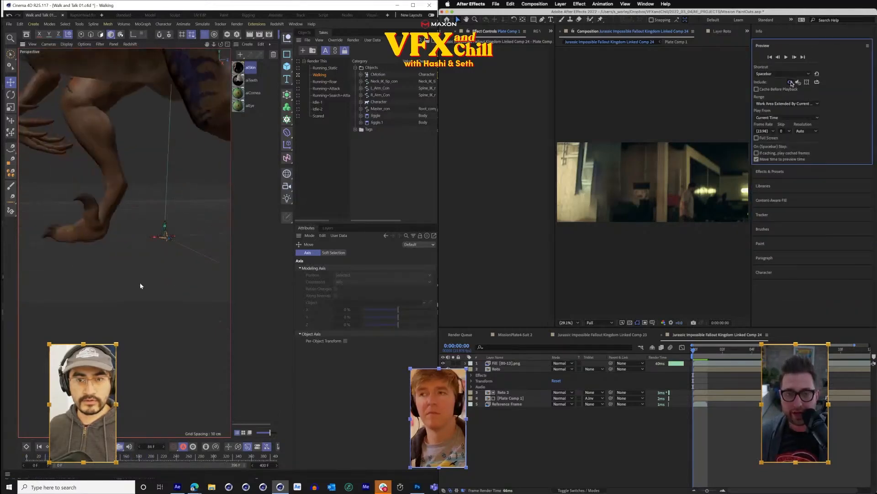
pyautogui.scroll(-3, 140, 283)
pyautogui.scroll(-5, 144, 279)
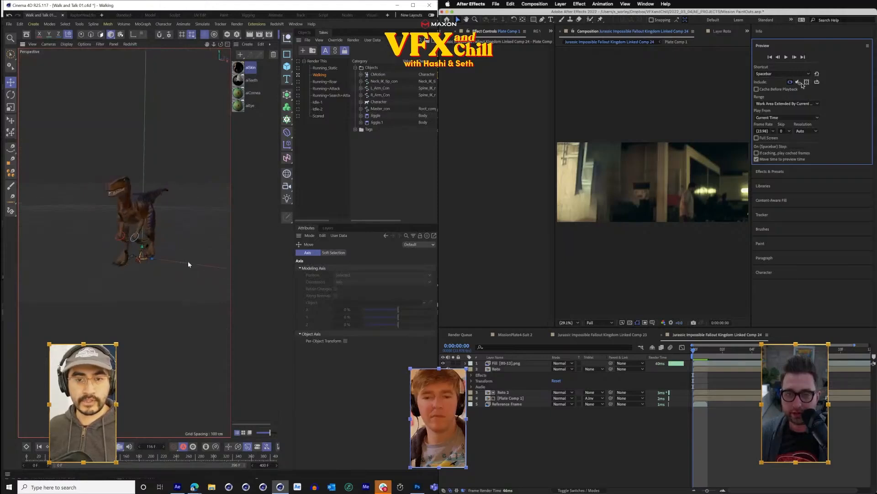
pyautogui.scroll(8, 188, 258)
pyautogui.scroll(-6, 187, 256)
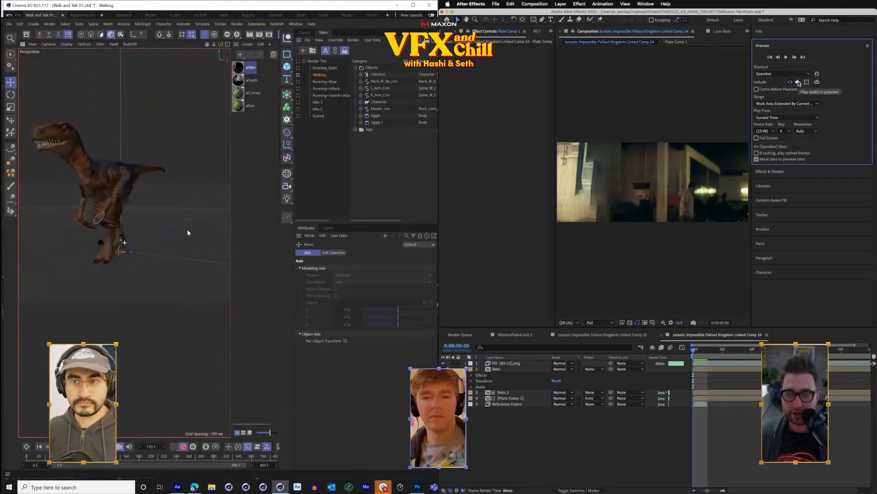
pyautogui.press('space')
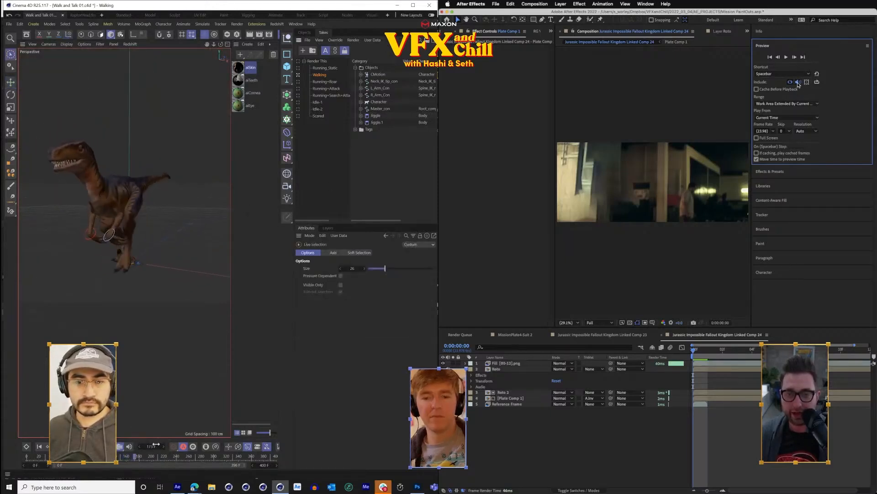
pyautogui.click(64, 446)
pyautogui.click(26, 457)
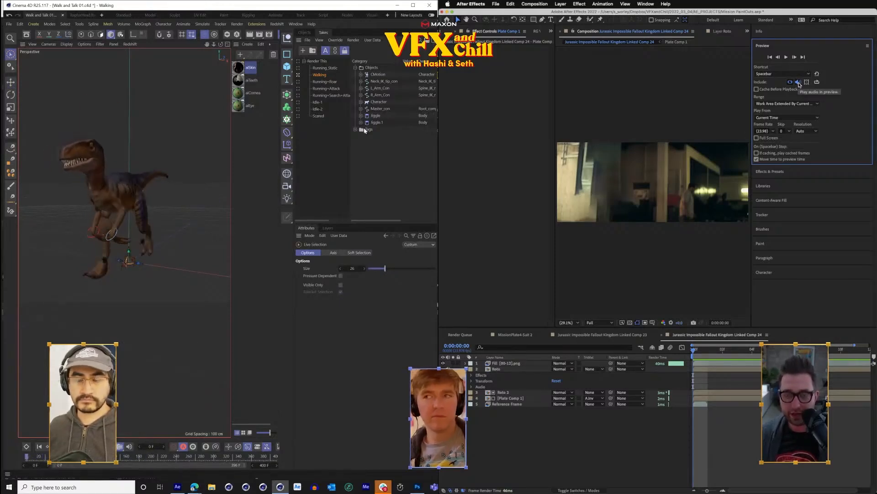
# - Select the Character object in Cinema 4D and expand its Quadruped_Rig hierarchy, closing the After Effects preview settings meanwhile
pyautogui.click(304, 32)
pyautogui.click(314, 76)
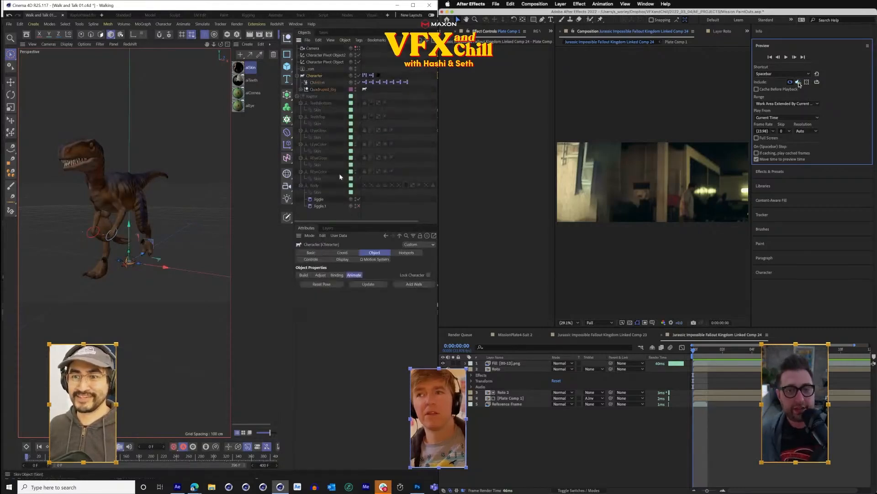
pyautogui.click(833, 48)
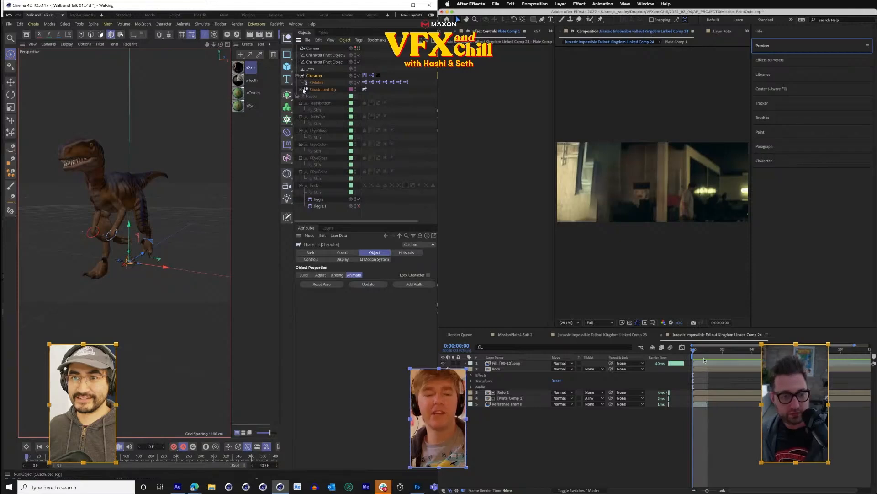
pyautogui.click(300, 89)
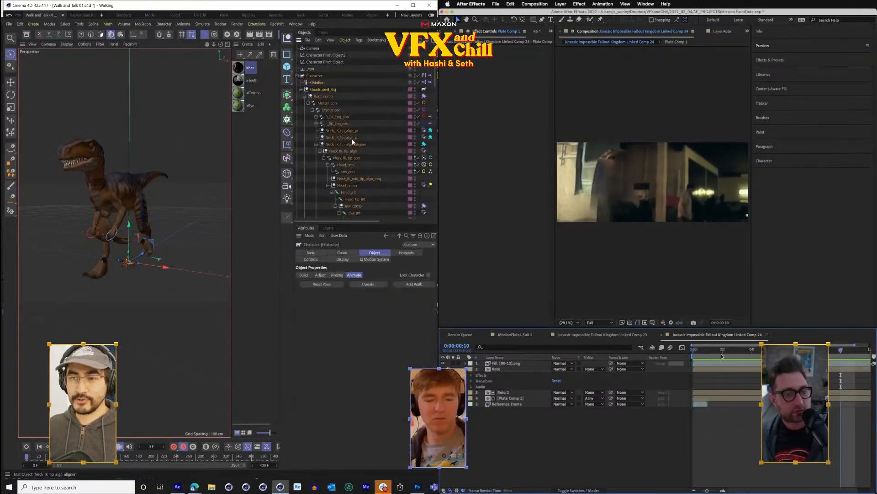
# - Play back the filled plate and select the Roto 2 layer, and select Neck_IK_tip_align in the raptor's rig hierarchy
pyautogui.press('space')
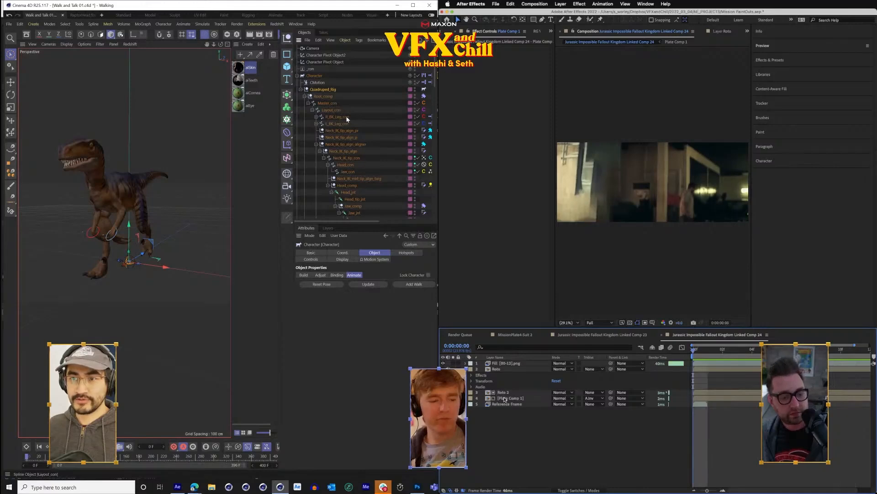
pyautogui.click(502, 392)
pyautogui.scroll(-8, 329, 100)
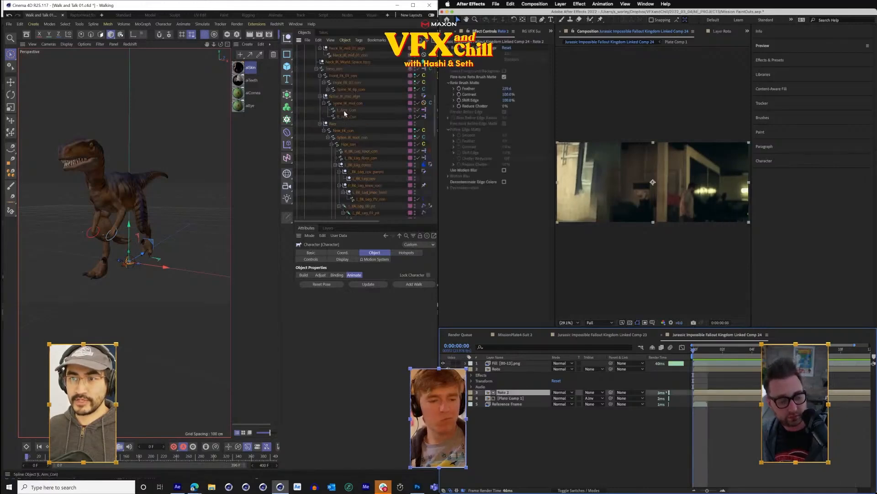
pyautogui.scroll(5, 344, 113)
pyautogui.click(346, 68)
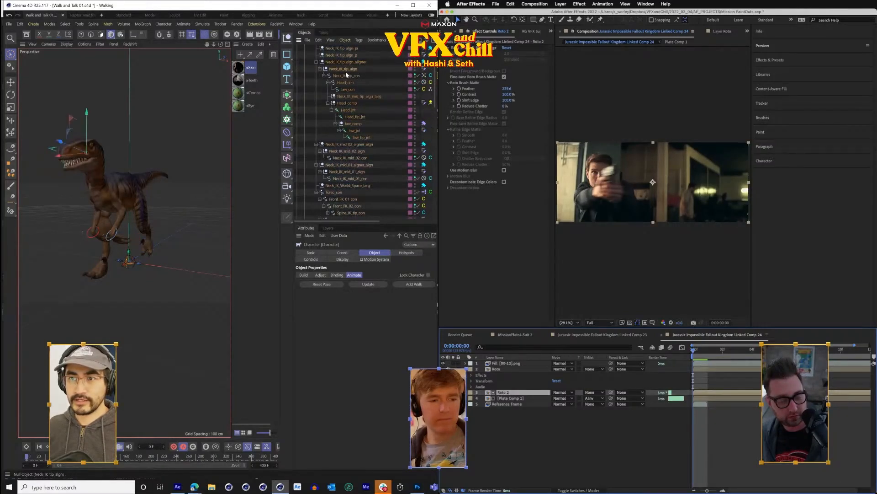
# - Try Plate Comp 1 without a track matte and with Alpha Matte "Roto 2", checking the cutout at frame 12
pyautogui.click(590, 399)
pyautogui.scroll(4, 361, 120)
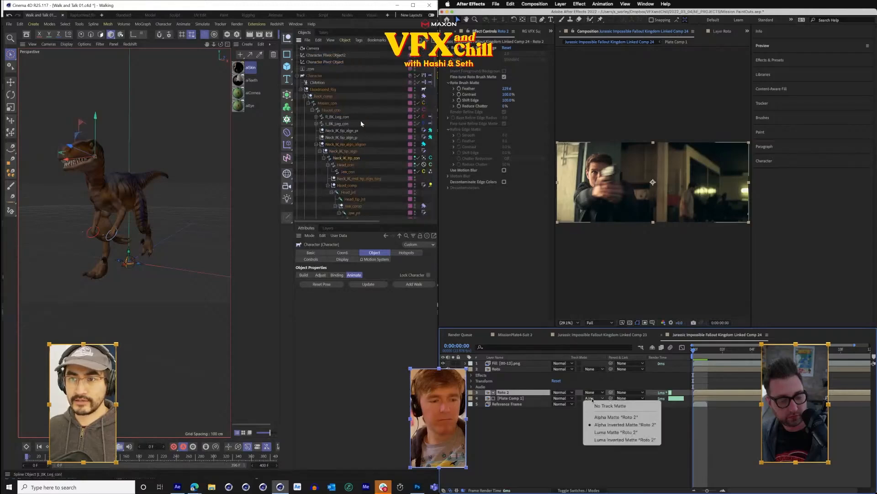
pyautogui.click(593, 406)
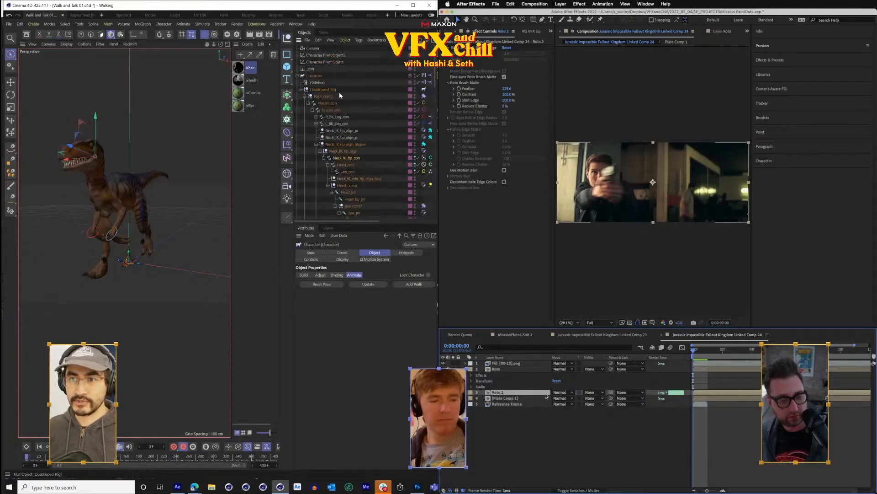
pyautogui.scroll(-8, 340, 95)
pyautogui.click(589, 398)
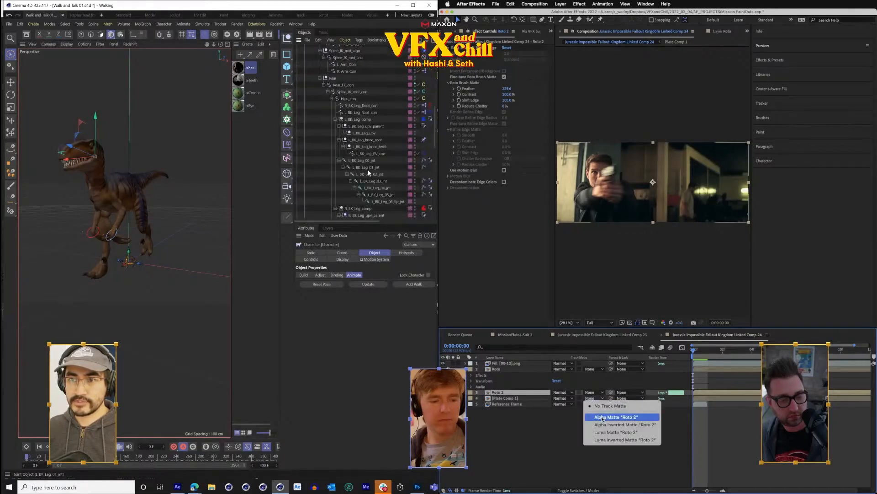
pyautogui.click(603, 417)
pyautogui.scroll(6, 369, 169)
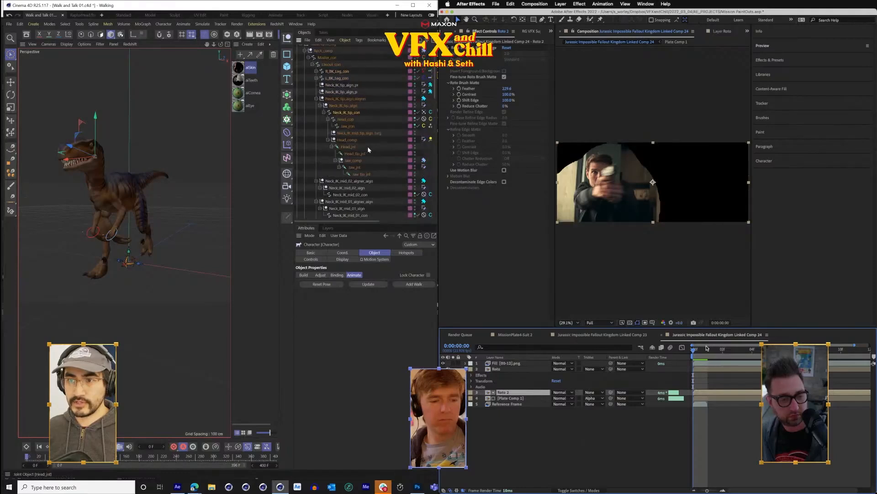
pyautogui.click(720, 349)
pyautogui.scroll(3, 329, 133)
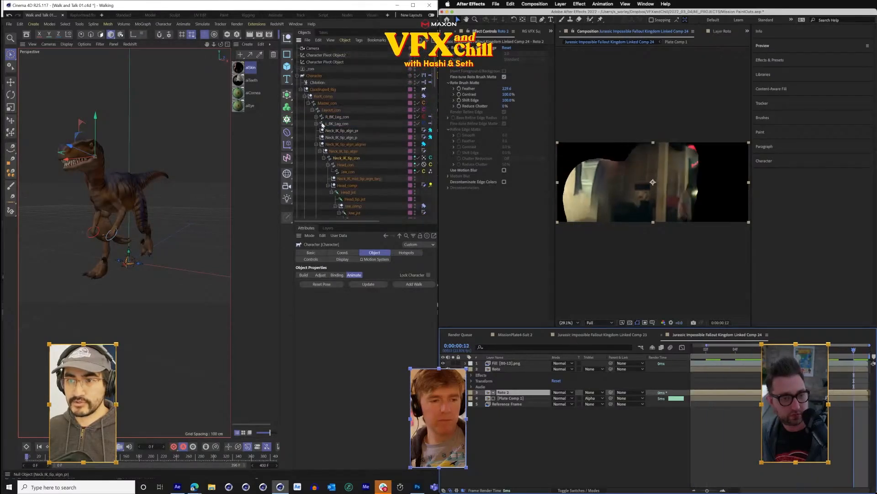
# - Look through the raptor's rig hierarchy in Cinema 4D, and set Plate Comp 1's track matte to Alpha Inverted Matte "Roto 2" in After Effects
pyautogui.click(312, 120)
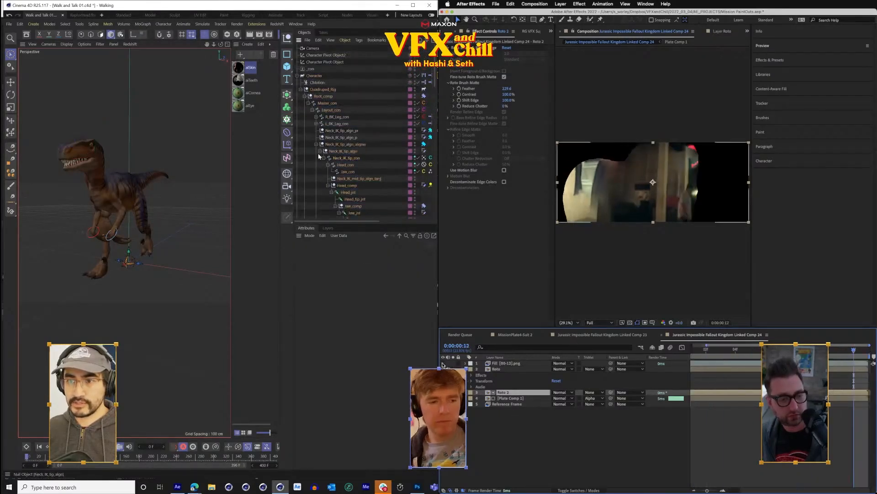
pyautogui.scroll(-4, 338, 177)
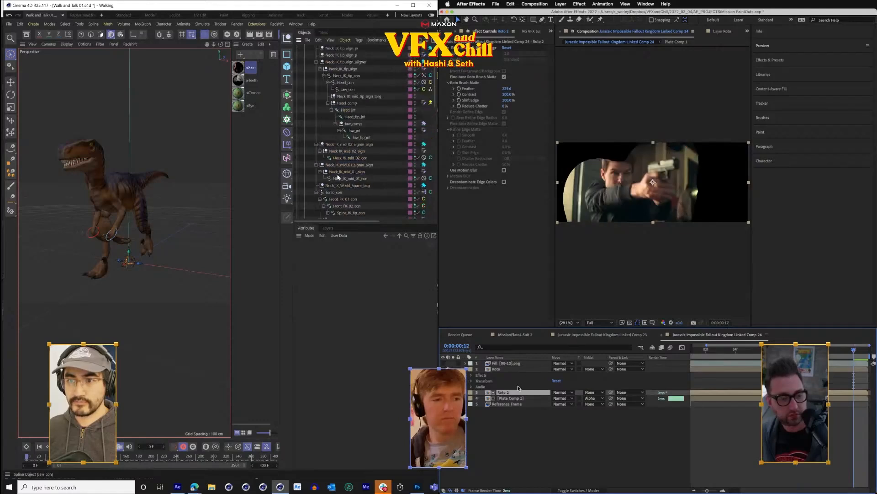
pyautogui.scroll(-8, 357, 165)
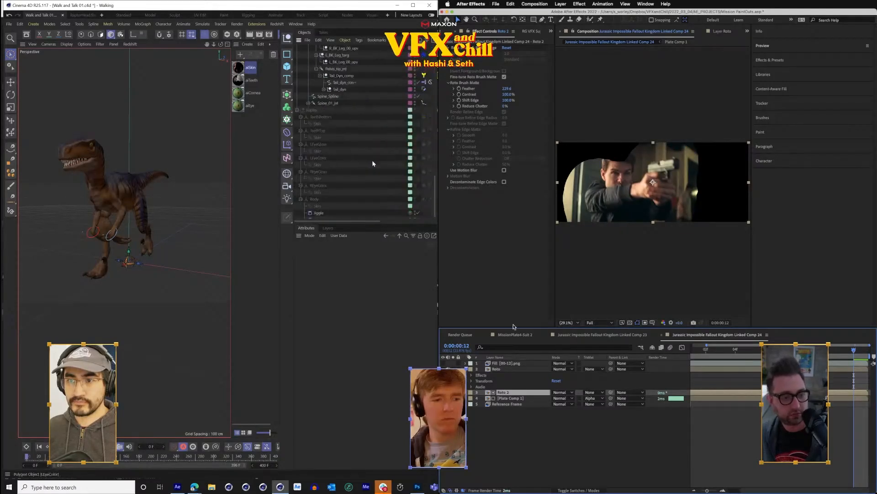
pyautogui.scroll(6, 361, 170)
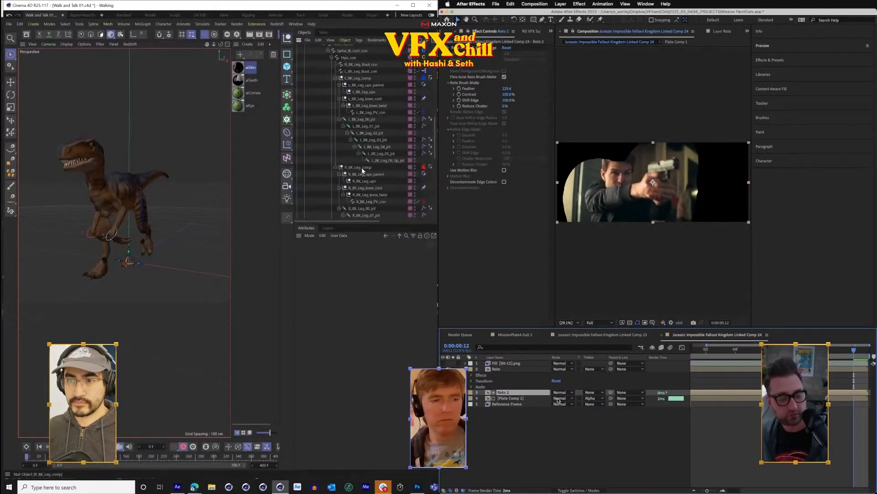
pyautogui.click(590, 399)
pyautogui.scroll(6, 360, 157)
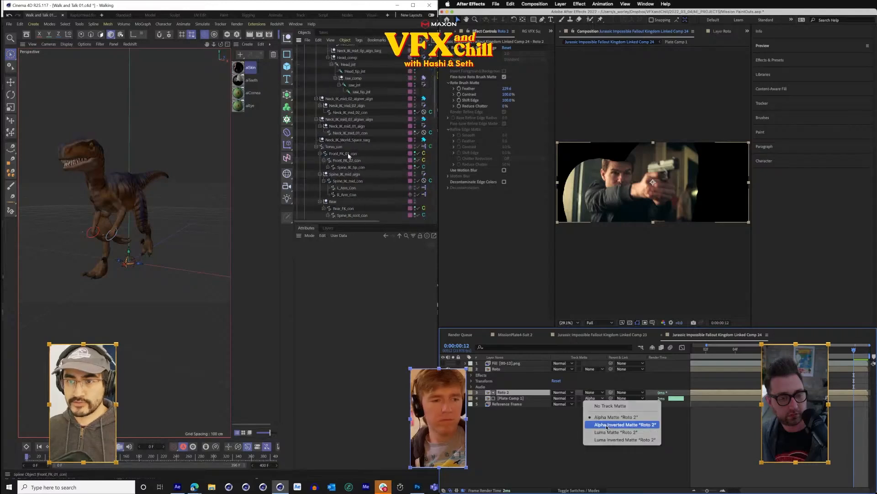
pyautogui.click(606, 424)
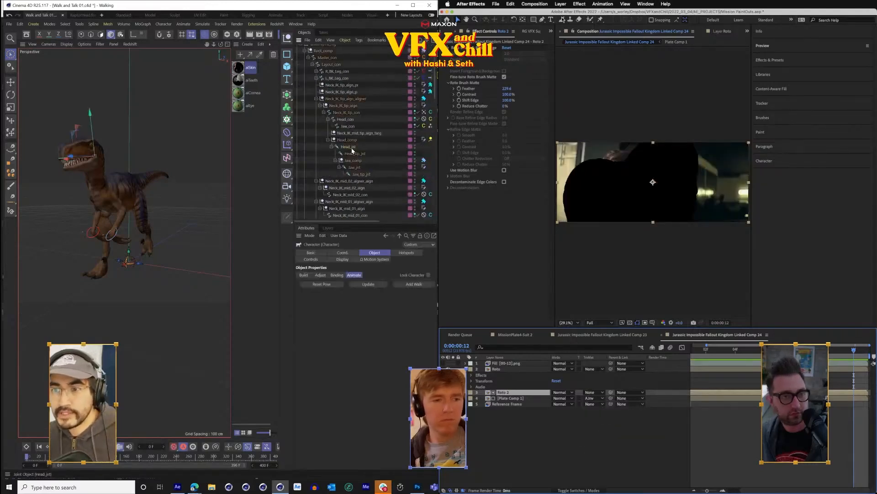
# - Select Plate Comp 1 and activate the Ellipse tool in After Effects, and try to rotate the raptor's head in Cinema 4D
pyautogui.click(560, 3)
pyautogui.moveTo(562, 18)
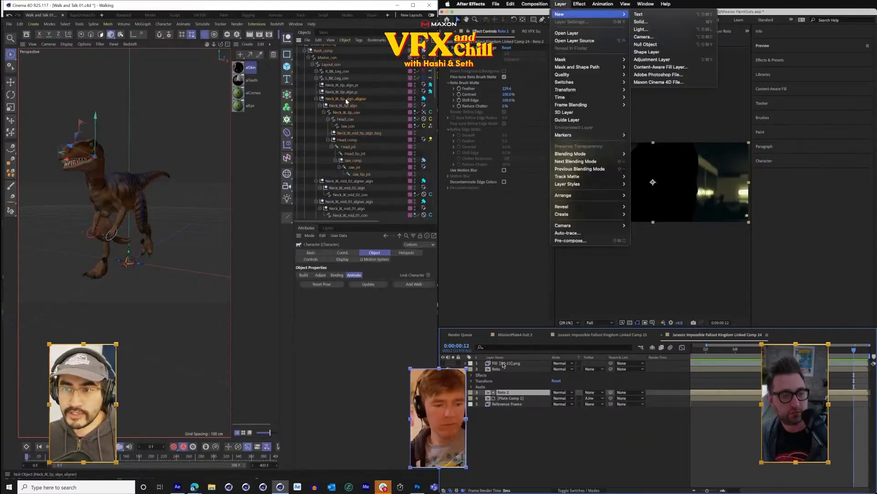
pyautogui.click(494, 427)
pyautogui.click(505, 398)
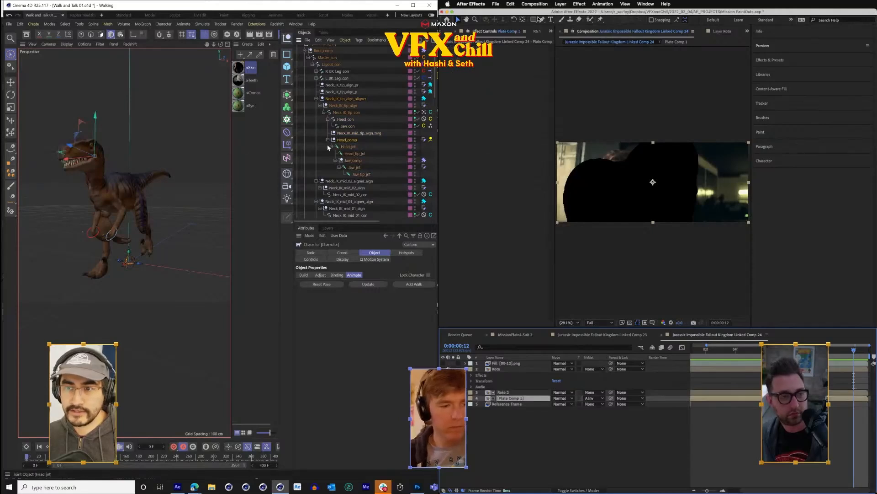
pyautogui.press('r')
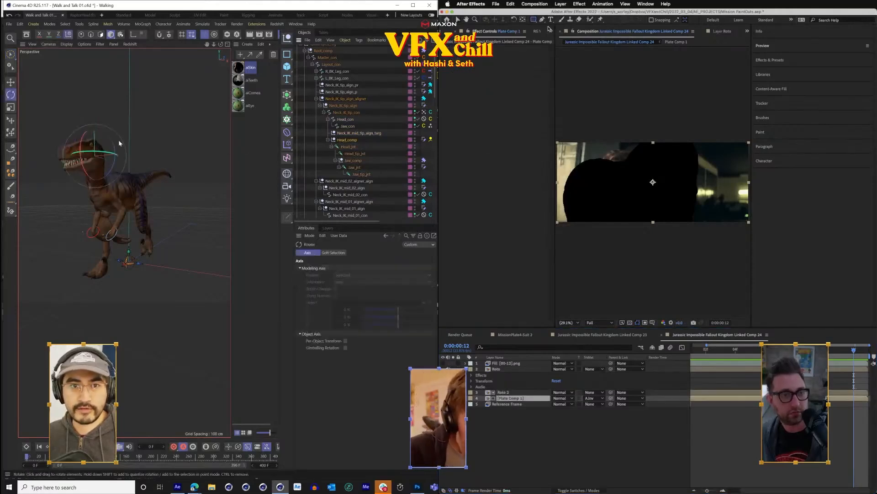
pyautogui.click(533, 20)
pyautogui.moveTo(99, 152); pyautogui.dragTo(76, 153)
pyautogui.click(549, 38)
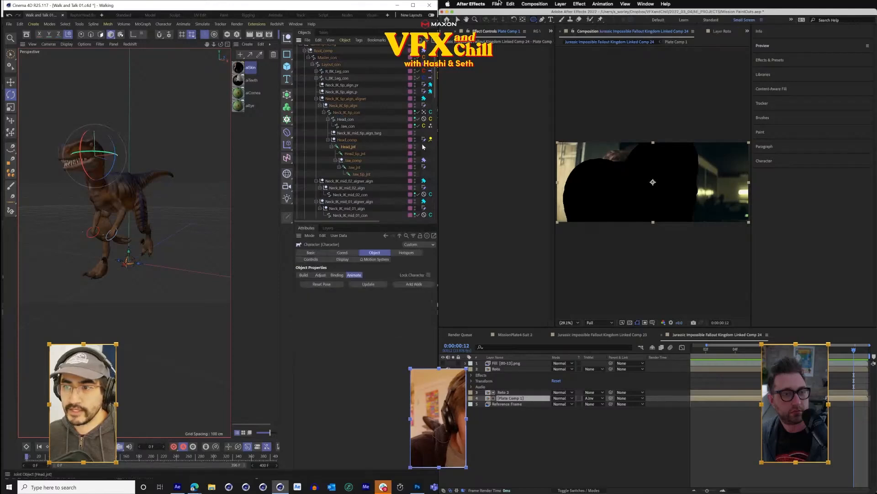
# - Purge the memory and disk cache in After Effects while bringing the raptor's head into side view in Cinema 4D
pyautogui.click(511, 3)
pyautogui.moveTo(144, 176); pyautogui.dragTo(152, 234)
pyautogui.moveTo(539, 159)
pyautogui.click(625, 157)
pyautogui.scroll(5, 154, 193)
pyautogui.scroll(-6, 158, 229)
pyautogui.press('Return')
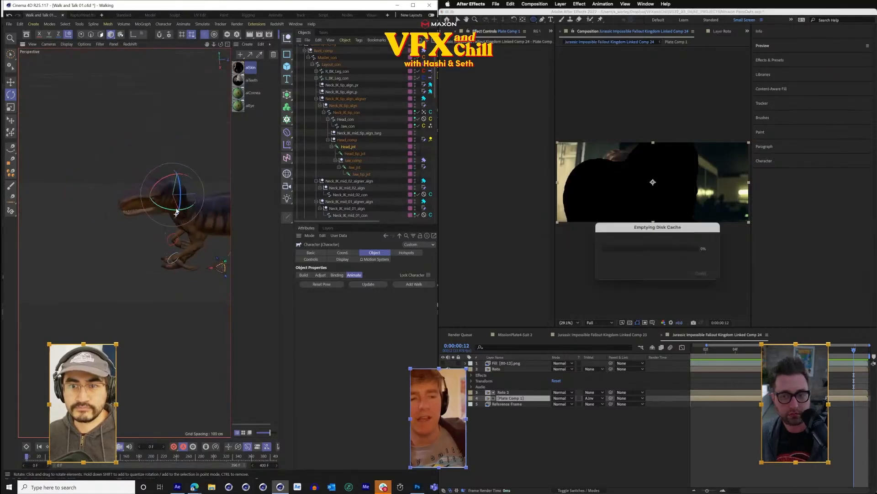
# - Show the raptor's takes in Cinema 4D, and draw an elliptical mask around the leftover piece of the gunman's head on Plate Comp 1
pyautogui.keyDown('alt'); pyautogui.moveTo(179, 194); pyautogui.dragTo(166, 201); pyautogui.keyUp('alt')
pyautogui.click(325, 32)
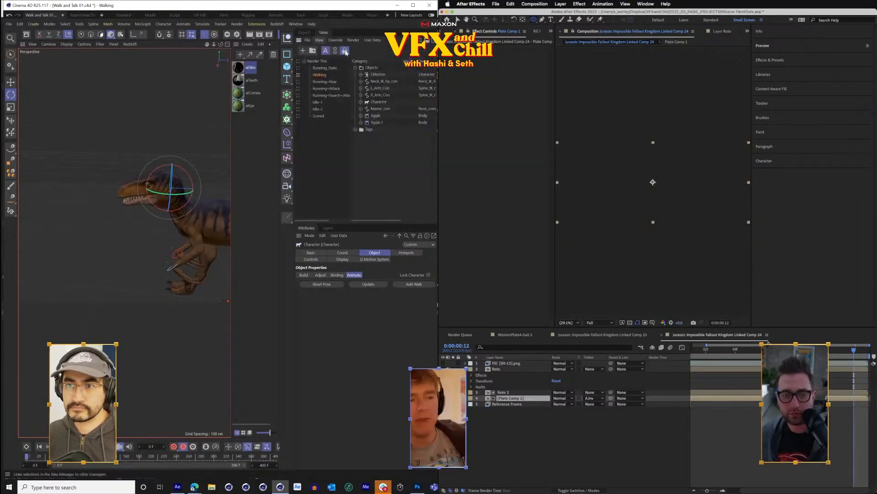
pyautogui.moveTo(182, 203); pyautogui.dragTo(194, 194)
pyautogui.moveTo(645, 183); pyautogui.dragTo(646, 181)
pyautogui.keyDown('alt'); pyautogui.moveTo(171, 245); pyautogui.dragTo(214, 216); pyautogui.keyUp('alt')
pyautogui.scroll(4, 161, 221)
pyautogui.scroll(5, 153, 211)
pyautogui.scroll(-5, 155, 210)
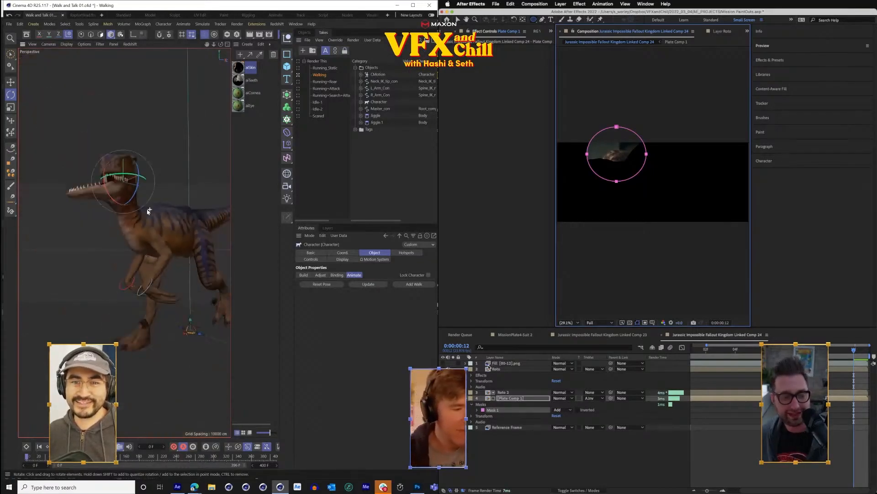
# - Set Mask 1 on Plate Comp 1 to Subtract and return the comp to frame 0, reopening the object hierarchy in Cinema 4D
pyautogui.click(476, 411)
pyautogui.moveTo(178, 272); pyautogui.dragTo(158, 219)
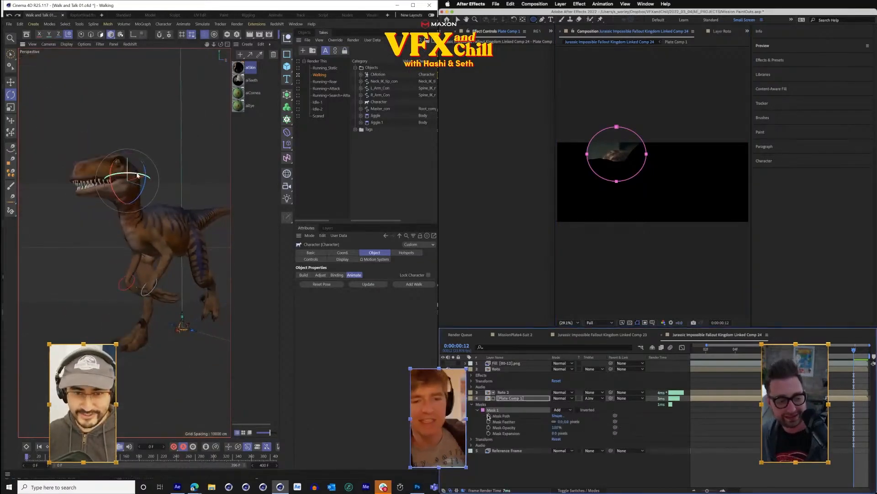
pyautogui.click(570, 409)
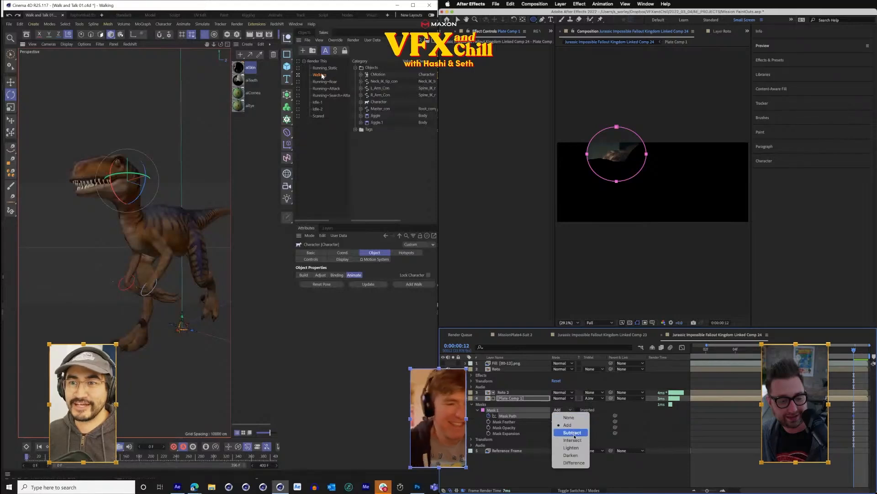
pyautogui.click(573, 432)
pyautogui.click(310, 33)
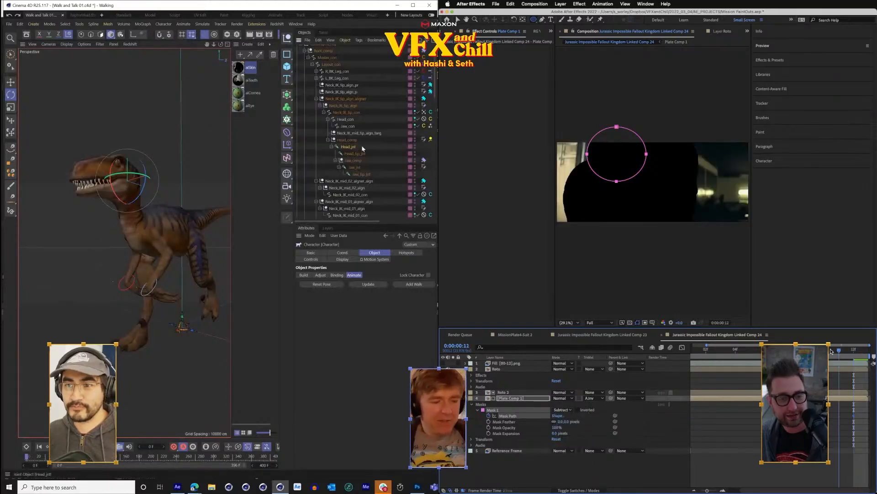
pyautogui.moveTo(743, 351); pyautogui.dragTo(686, 353)
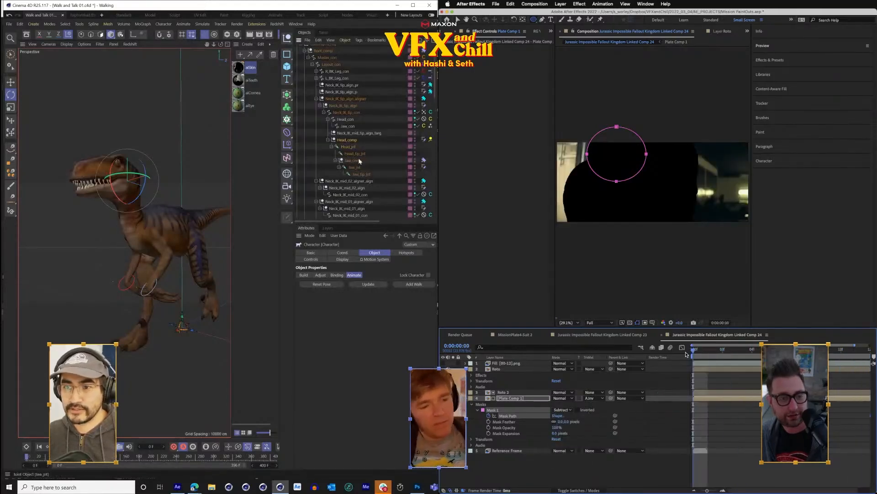
# - Select Neck_IK_tip_align_aligner in the raptor's rig and activate the Move tool on it
pyautogui.click(344, 105)
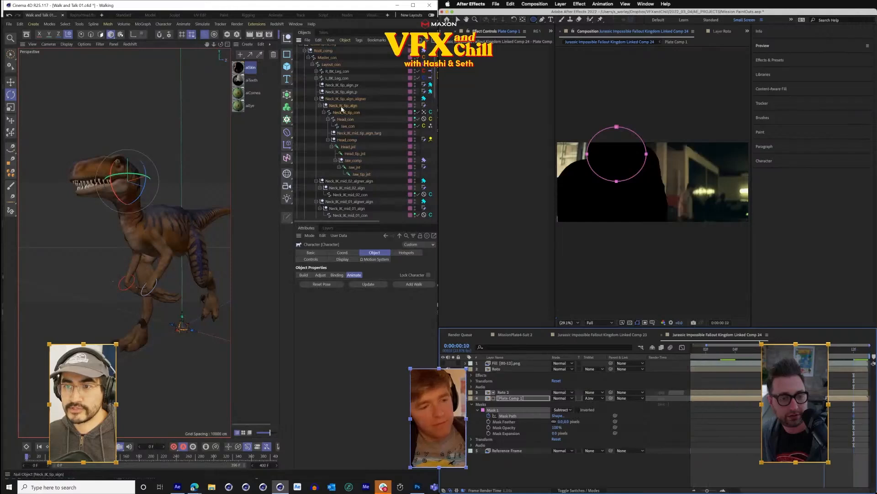
pyautogui.click(342, 99)
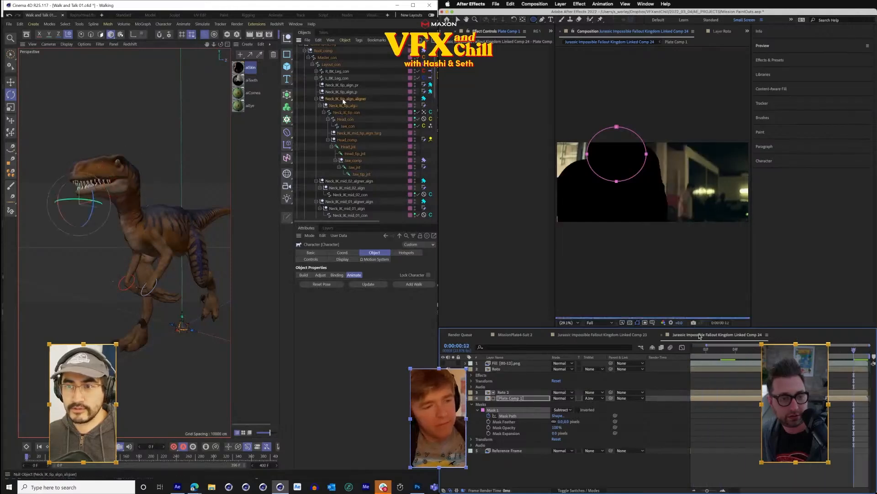
pyautogui.moveTo(67, 200); pyautogui.dragTo(197, 224)
pyautogui.click(10, 82)
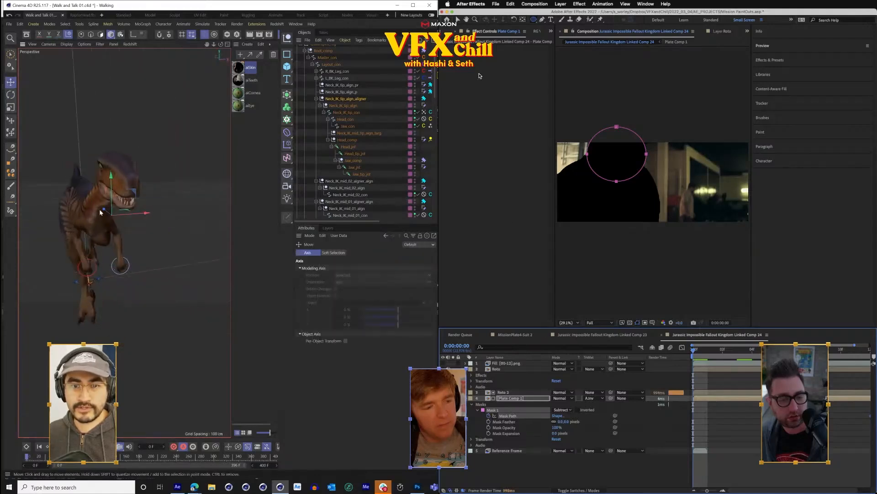
pyautogui.moveTo(114, 201); pyautogui.dragTo(169, 237)
# - Enable Multi-Frame Rendering in After Effects' Memory & Performance preferences, and undo the last raptor change and activate Rotate in Cinema 4D
pyautogui.click(471, 4)
pyautogui.moveTo(489, 25)
pyautogui.moveTo(230, 227); pyautogui.dragTo(21, 246)
pyautogui.hotkey('ctrl', 'z')
pyautogui.moveTo(144, 248); pyautogui.dragTo(237, 204)
pyautogui.click(564, 117)
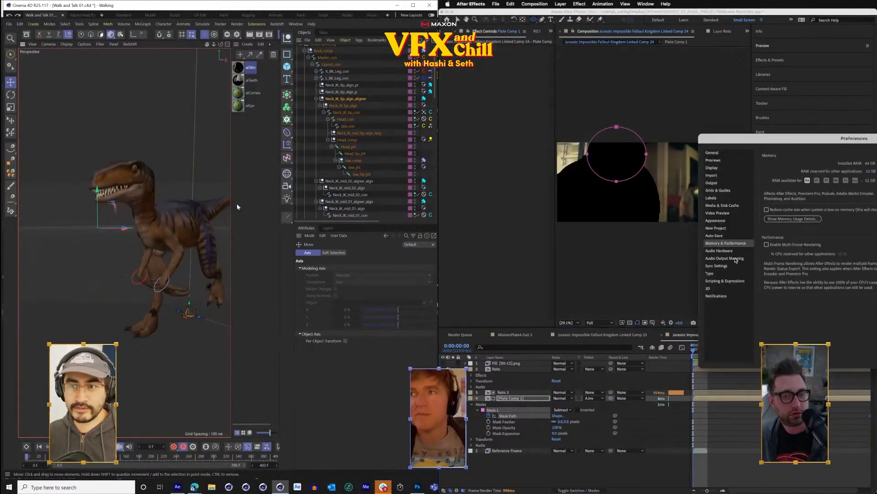
pyautogui.click(789, 245)
pyautogui.moveTo(158, 185); pyautogui.dragTo(198, 201)
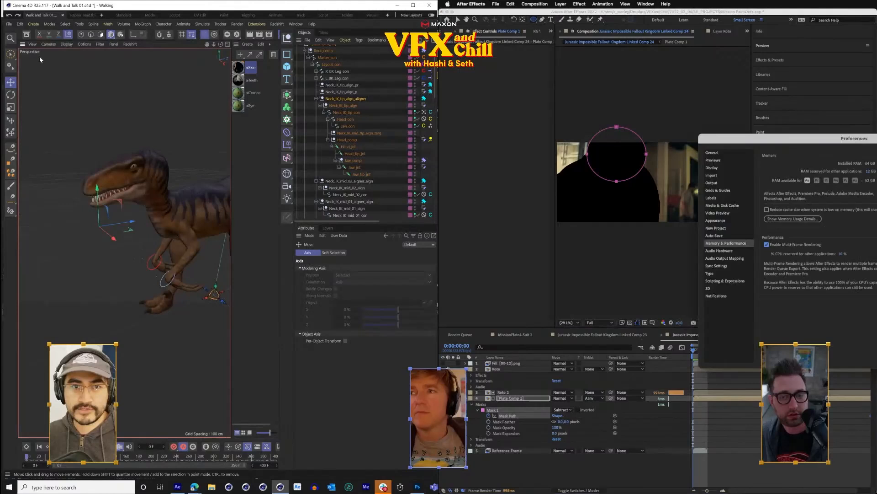
pyautogui.click(10, 94)
pyautogui.press('Return')
# - Examine the raptor from the front in Cinema 4D, and preview the masked plate through frame 10 in After Effects
pyautogui.moveTo(125, 236); pyautogui.dragTo(174, 224)
pyautogui.moveTo(231, 191); pyautogui.dragTo(103, 238)
pyautogui.press('space')
pyautogui.moveTo(725, 350); pyautogui.dragTo(852, 356)
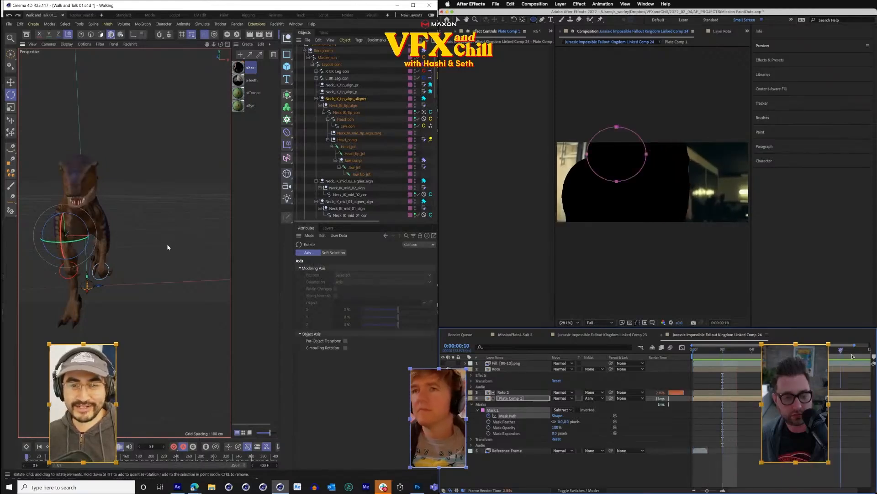
# - Inspect the raptor from its side and play back its walk animation in Cinema 4D
pyautogui.scroll(-5, 166, 246)
pyautogui.moveTo(159, 229); pyautogui.dragTo(63, 229)
pyautogui.scroll(3, 105, 228)
pyautogui.moveTo(145, 223); pyautogui.dragTo(143, 205)
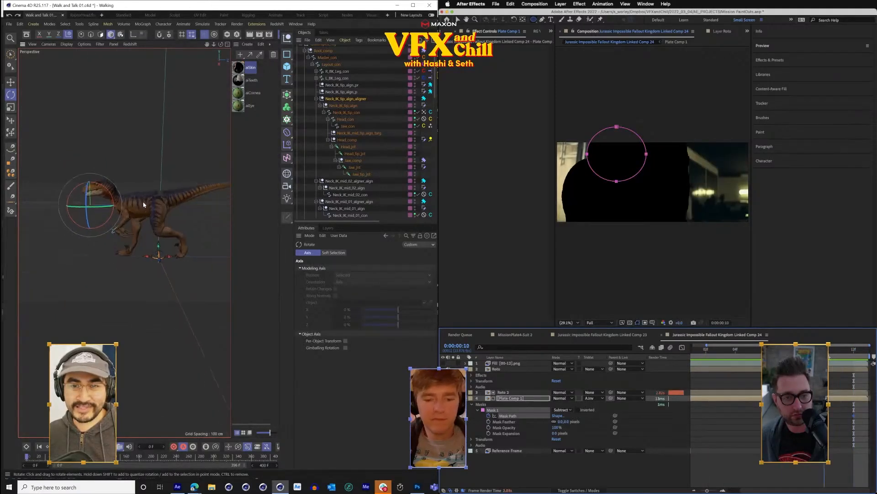
pyautogui.scroll(3, 143, 205)
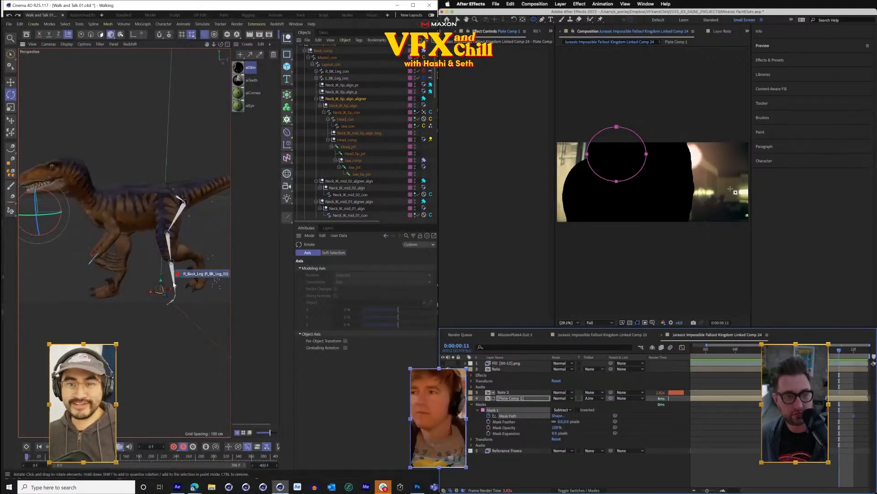
pyautogui.moveTo(174, 269); pyautogui.dragTo(153, 273)
pyautogui.press('F8')
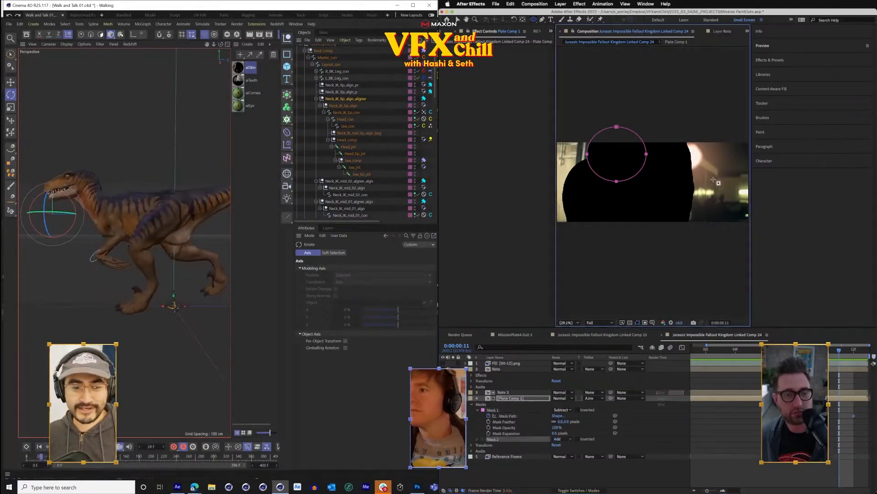
# - Draw a second elliptical mask over the matte's right edge at frame 11 on Plate Comp 1, set it to Subtract, and return to frame 0
pyautogui.moveTo(664, 113); pyautogui.dragTo(713, 183)
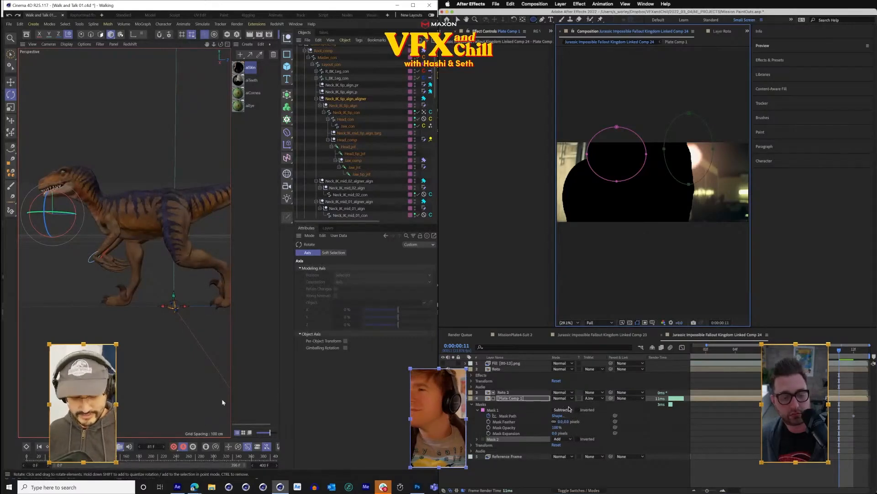
pyautogui.click(561, 439)
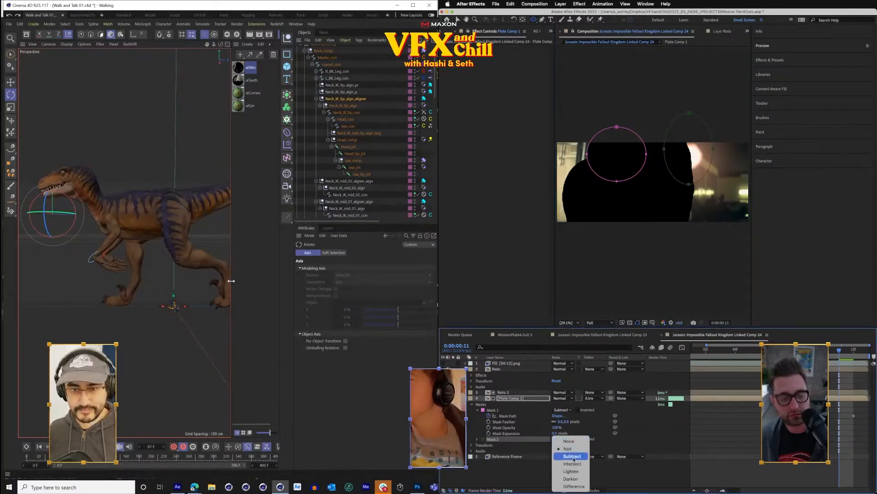
pyautogui.click(572, 456)
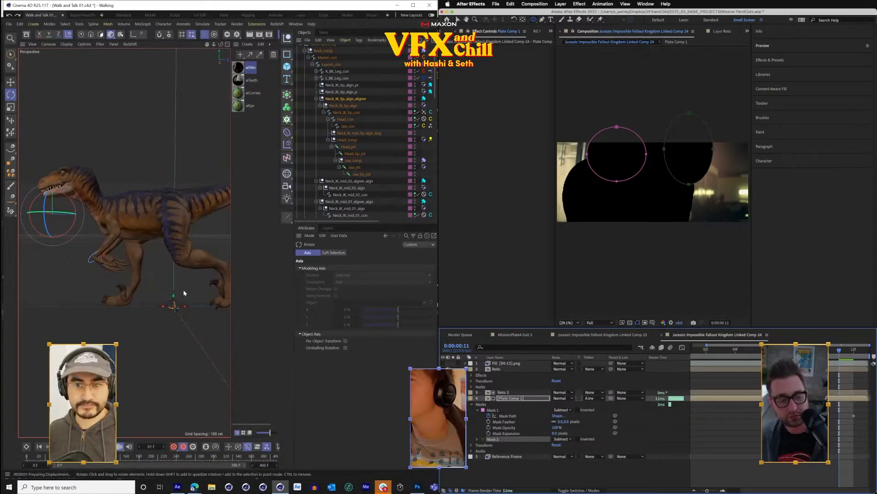
pyautogui.click(145, 329)
pyautogui.moveTo(142, 327); pyautogui.dragTo(165, 330)
pyautogui.moveTo(690, 351); pyautogui.dragTo(650, 350)
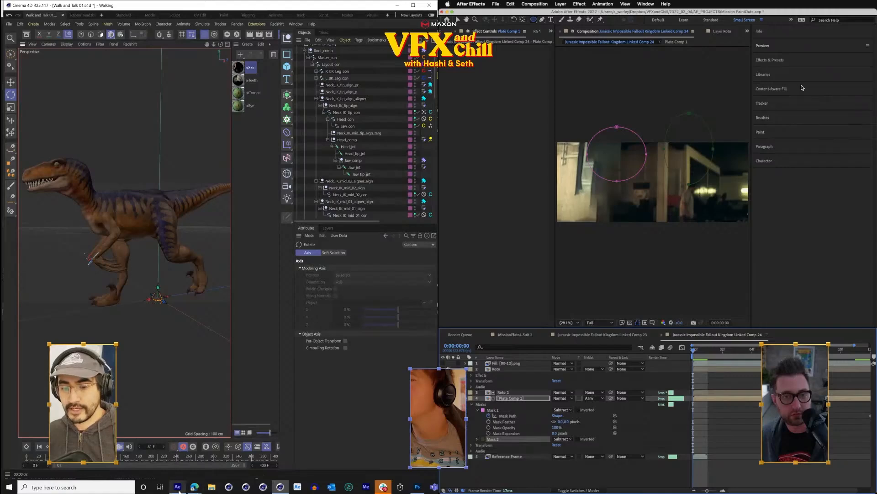
# - Generate a Content-Aware Fill layer for the masked plate across the work area
pyautogui.click(782, 88)
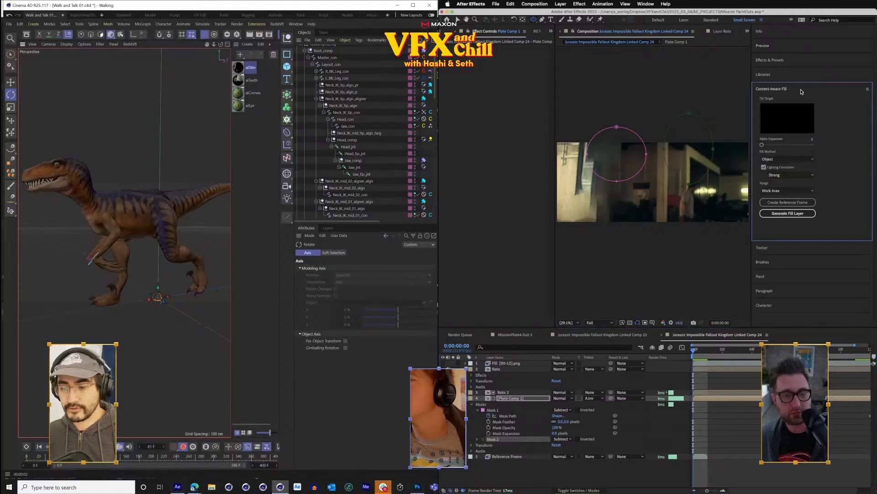
pyautogui.click(786, 213)
# - Switch to After Effects, show the MissionPlate10-Suit.mov layer in MissionPlate10, and inspect the walking suit figure up close
pyautogui.moveTo(177, 486)
pyautogui.click(179, 451)
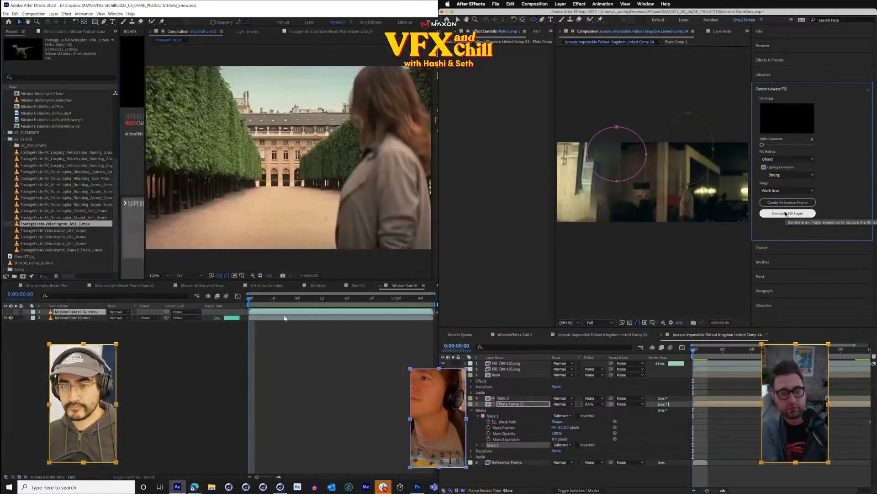
pyautogui.click(6, 312)
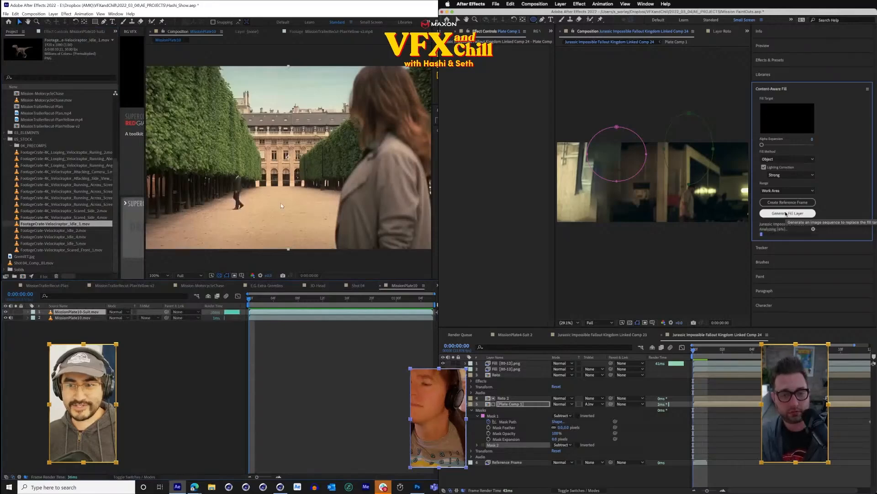
pyautogui.scroll(4, 257, 197)
pyautogui.moveTo(324, 94); pyautogui.dragTo(402, 76)
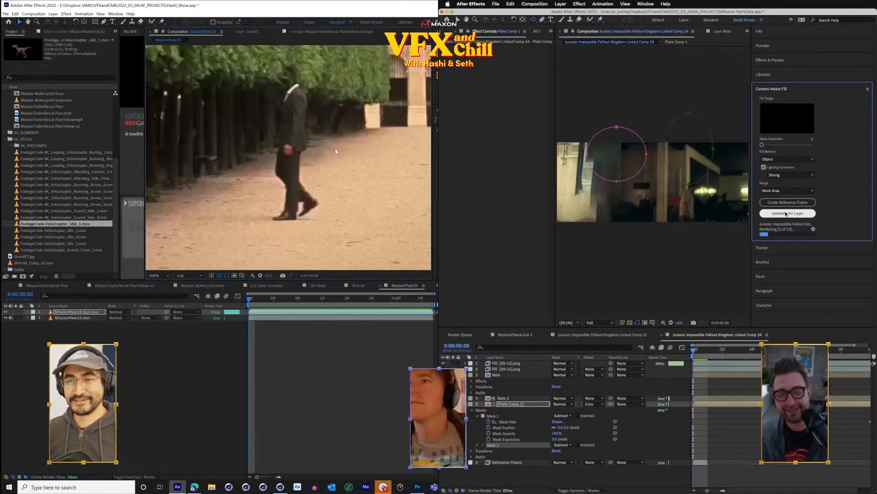
pyautogui.moveTo(335, 152); pyautogui.dragTo(297, 156)
pyautogui.scroll(-1, 304, 166)
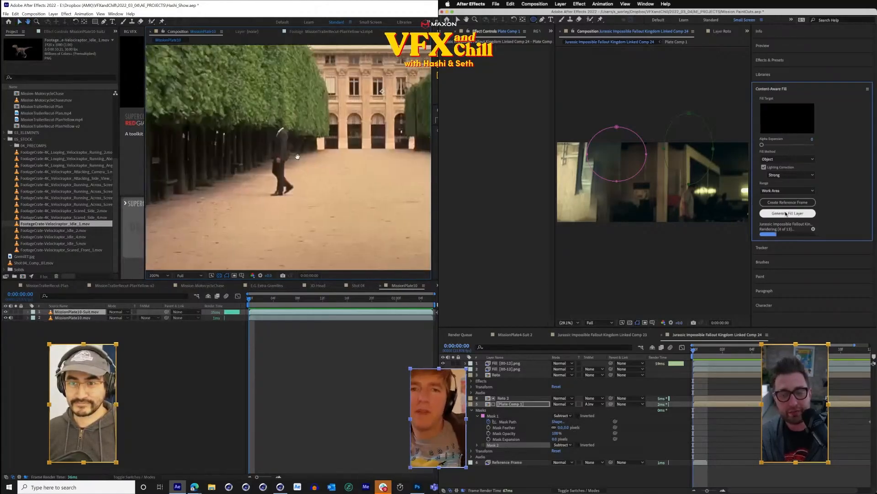
# - Browse the FootageCrate velociraptor stock clips in the project, checking an idle clip and a running-across-screen clip
pyautogui.click(77, 204)
pyautogui.click(87, 185)
pyautogui.click(69, 237)
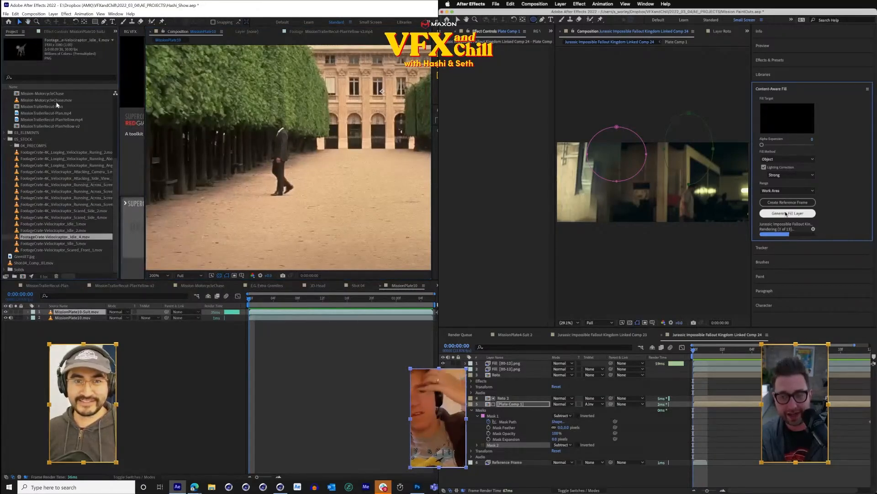
pyautogui.click(63, 185)
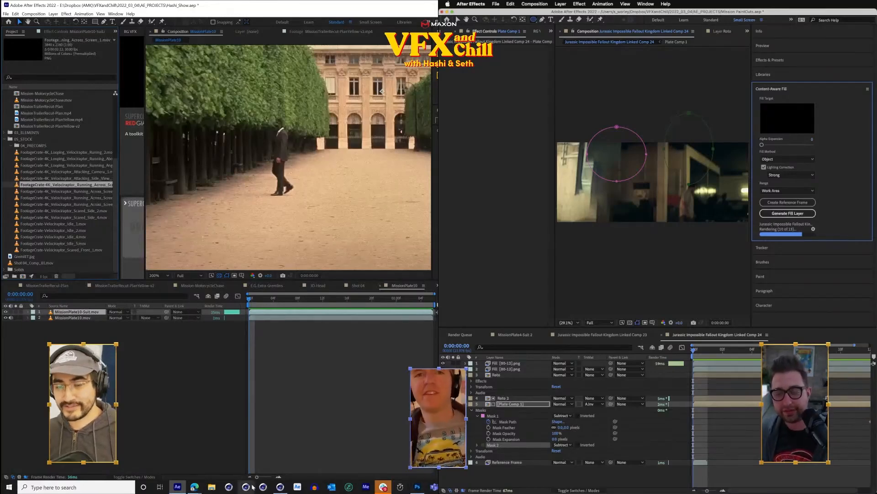
# - Switch to Cinema 4D and reframe the viewport so the whole raptor is seen from its side
pyautogui.click(280, 488)
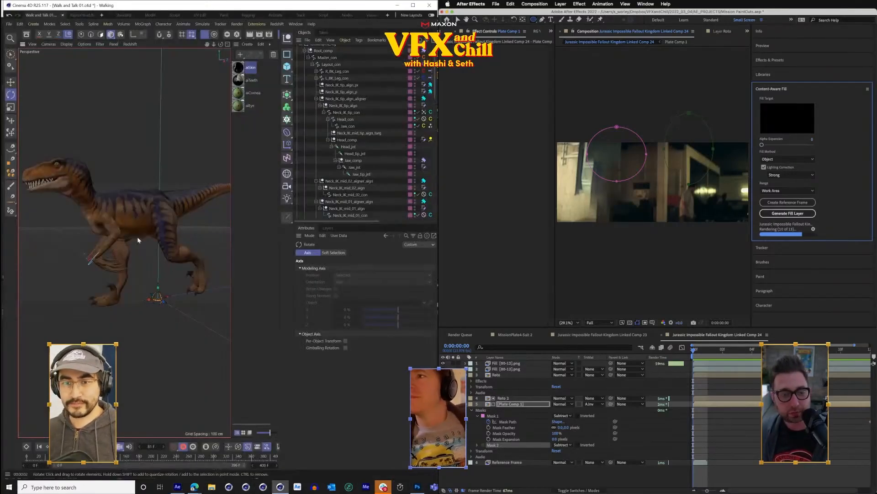
pyautogui.scroll(-3, 137, 237)
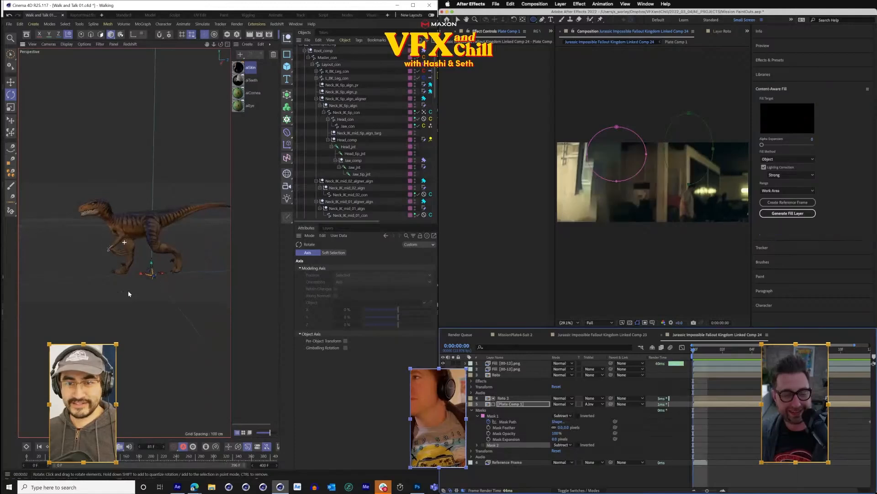
pyautogui.moveTo(128, 292)
pyautogui.mouseDown()
pyautogui.moveTo(124, 240)
pyautogui.moveTo(139, 270)
pyautogui.moveTo(132, 279)
pyautogui.moveTo(143, 286)
pyautogui.mouseUp()
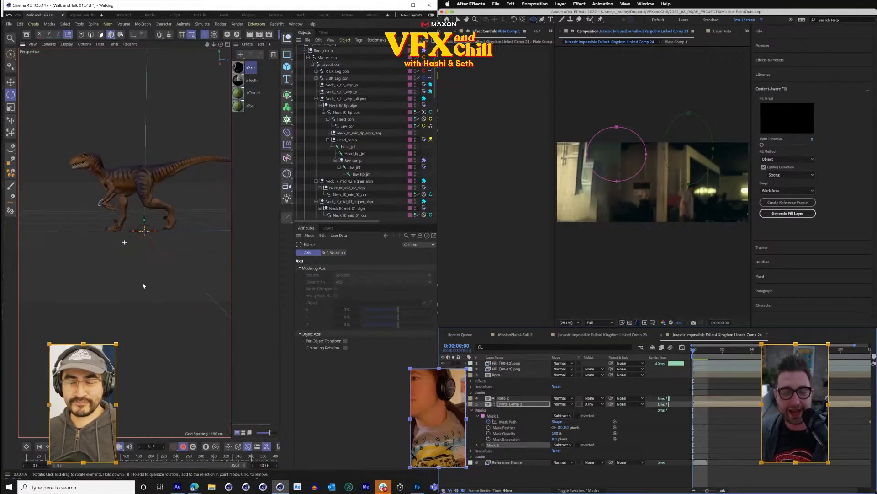
pyautogui.moveTo(215, 227); pyautogui.dragTo(242, 224)
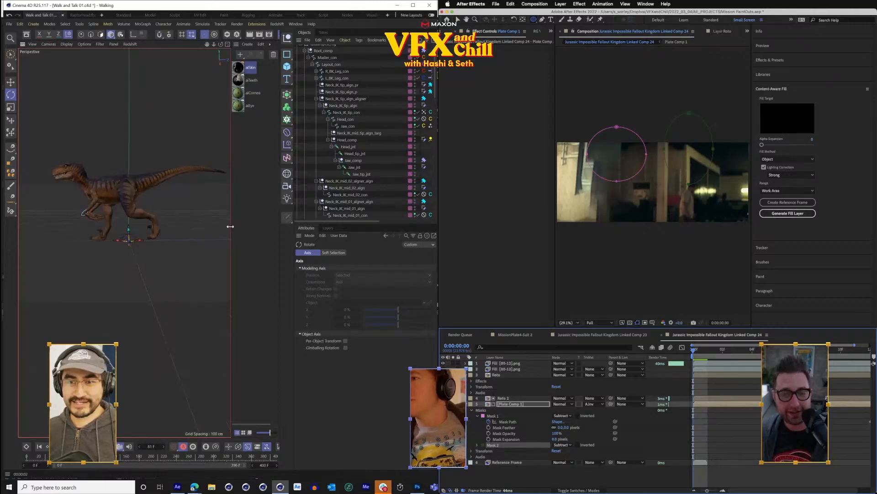
pyautogui.click(154, 23)
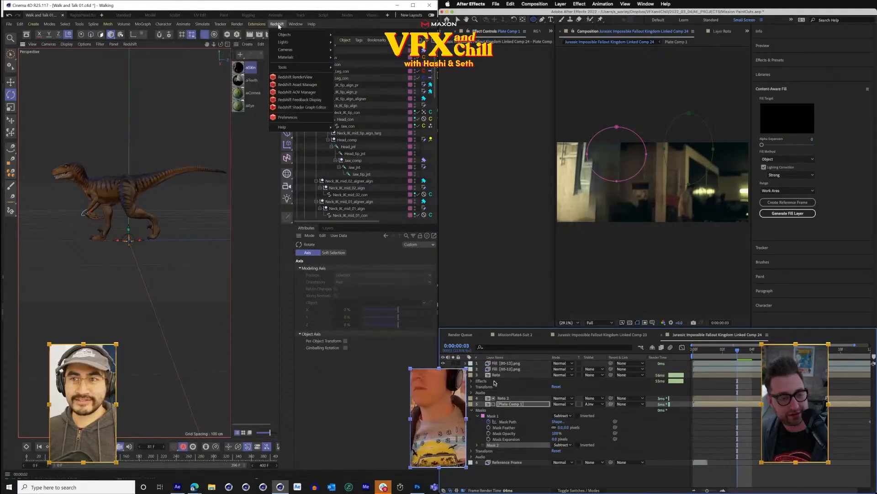
# - Move the Roto layer above both fill layers in After Effects and preview the composite from frame 0
pyautogui.moveTo(496, 375); pyautogui.dragTo(498, 361)
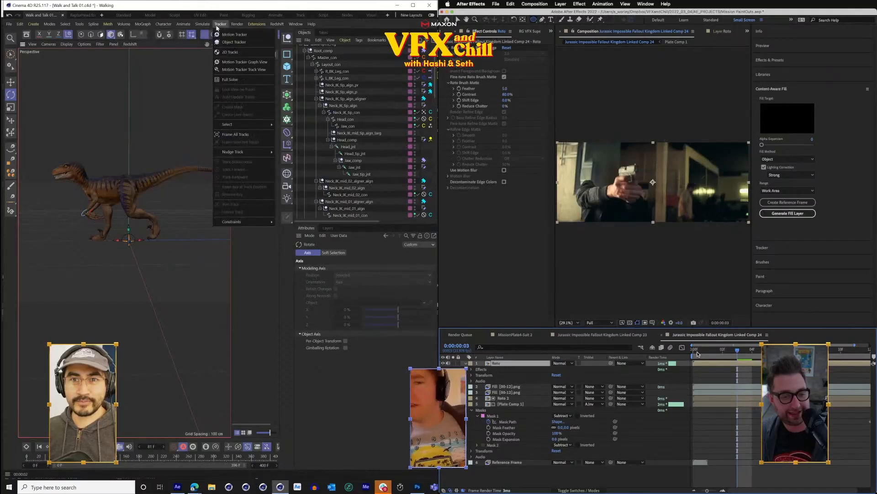
pyautogui.press('Home')
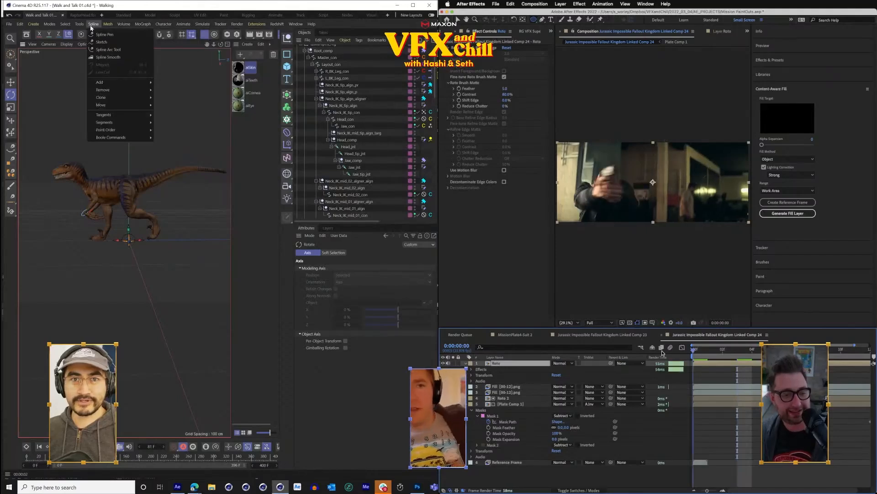
pyautogui.press('space')
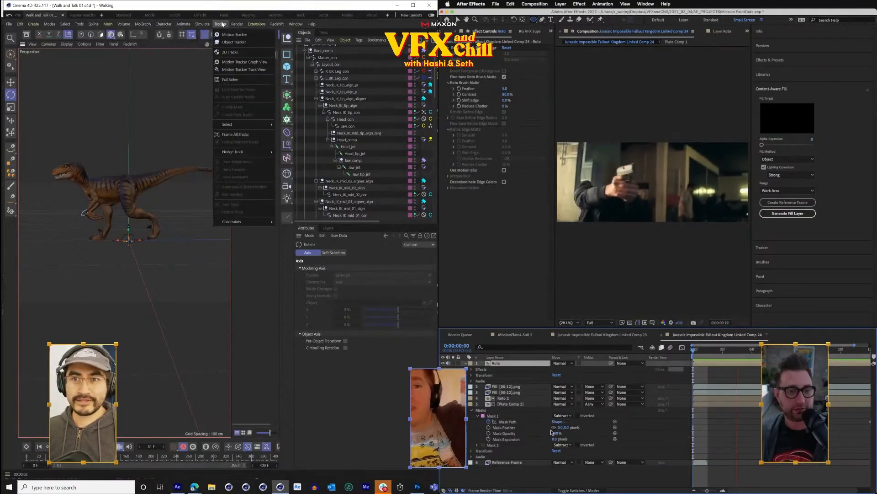
# - Duplicate the Plate Comp 1 layer and set the copy to No Track Matte
pyautogui.click(511, 405)
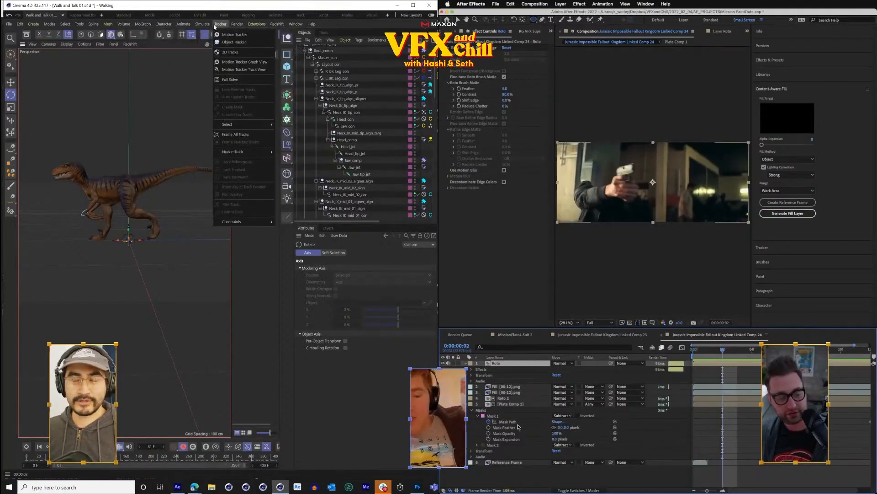
pyautogui.moveTo(183, 26)
pyautogui.click(507, 406)
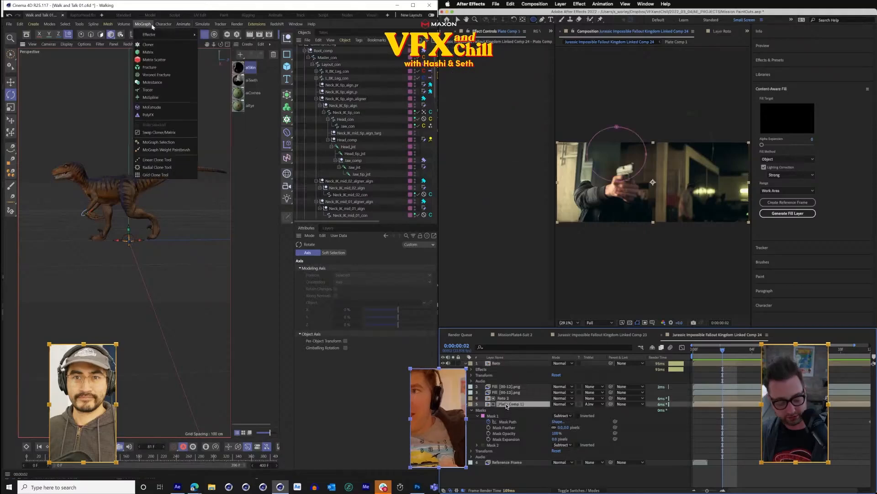
pyautogui.press('super+d')
pyautogui.click(595, 401)
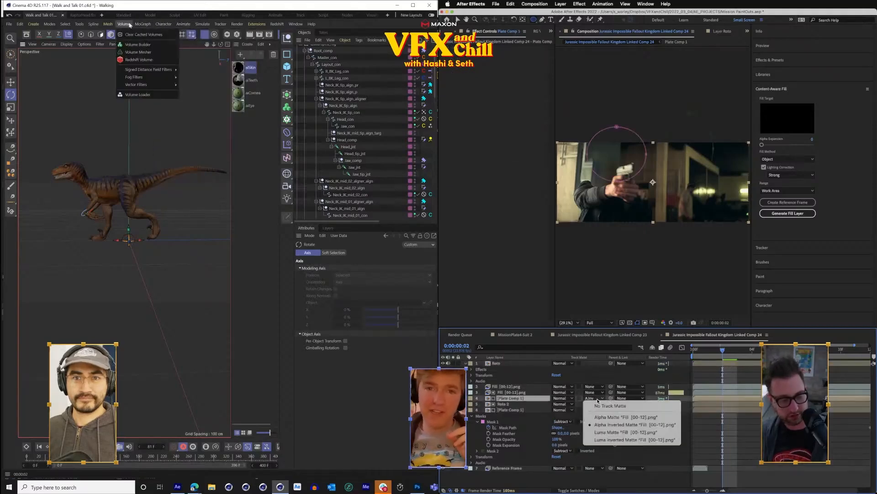
pyautogui.moveTo(237, 24)
pyautogui.click(596, 404)
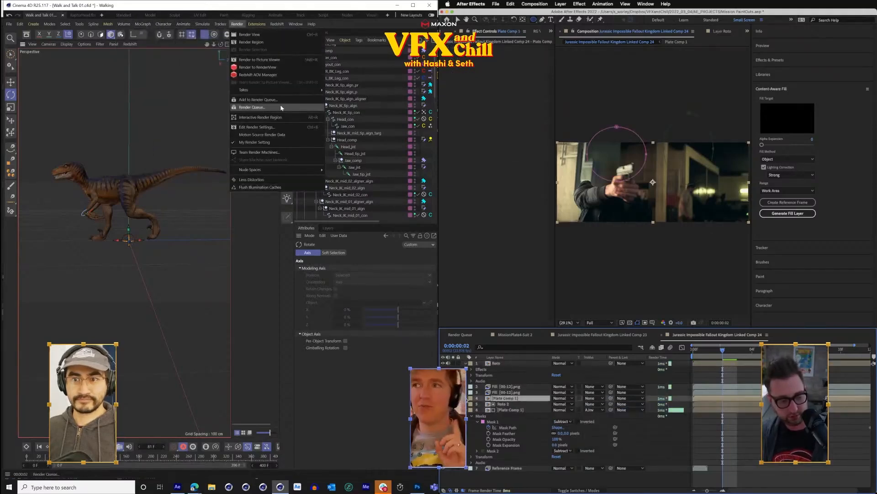
# - Delete all masks from the duplicated Plate Comp 1 and move it above the Roto layer
pyautogui.click(471, 398)
pyautogui.click(484, 405)
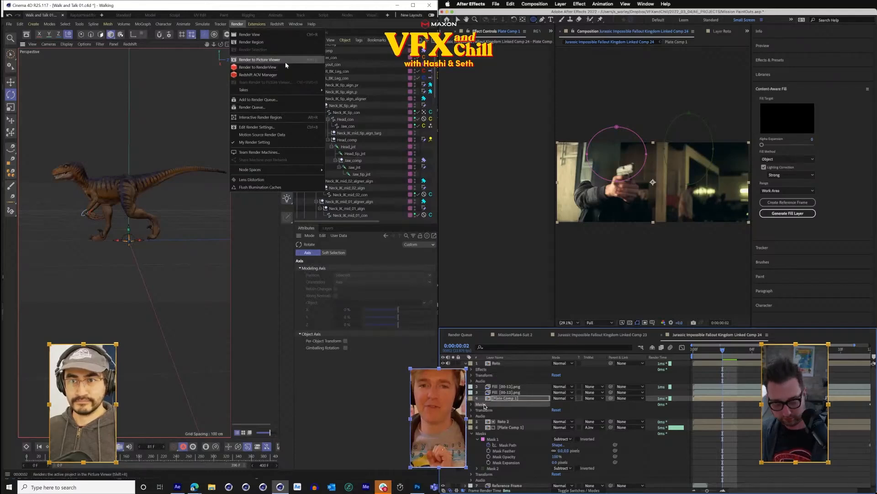
pyautogui.press('Delete')
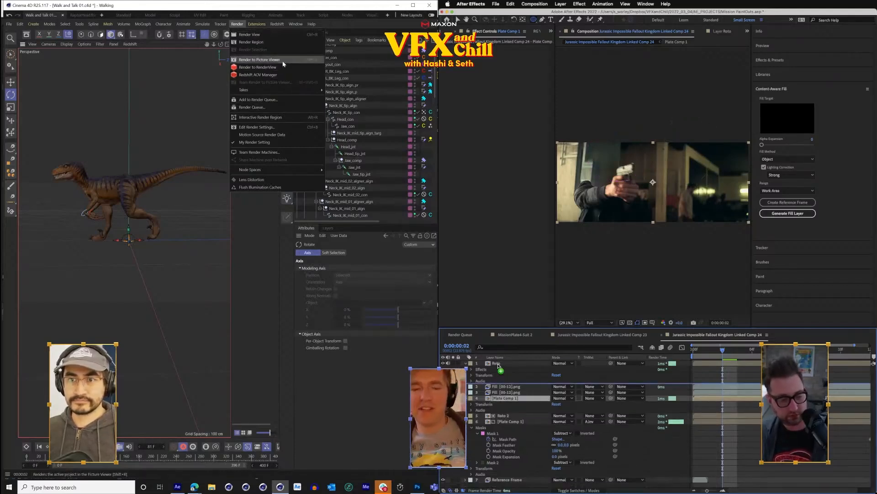
pyautogui.moveTo(488, 400); pyautogui.dragTo(496, 363)
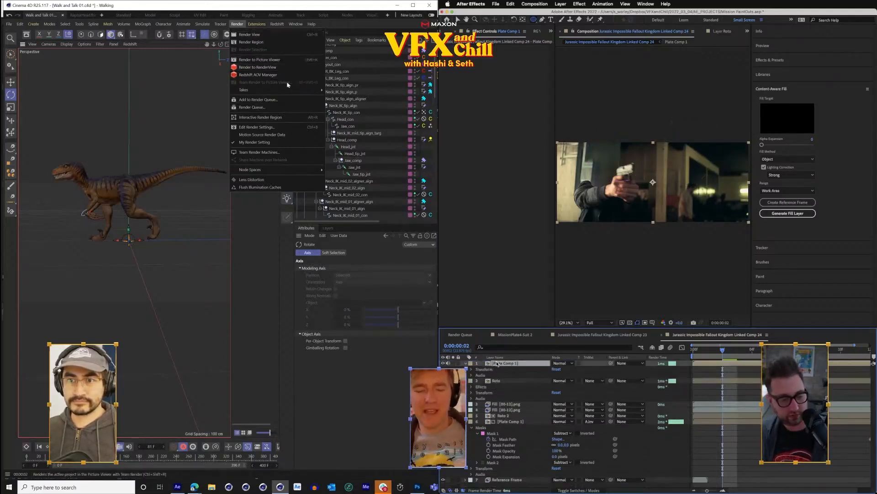
# - Open Cinema 4D's render settings, and draw a Pen mask on the top Plate Comp 1 around the gunman's lower arm and the plate's right side
pyautogui.click(287, 128)
pyautogui.click(542, 21)
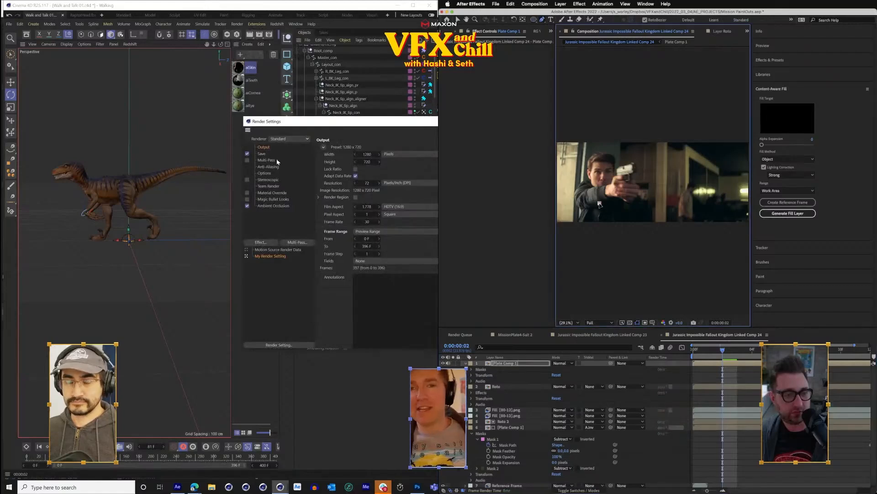
pyautogui.click(628, 196)
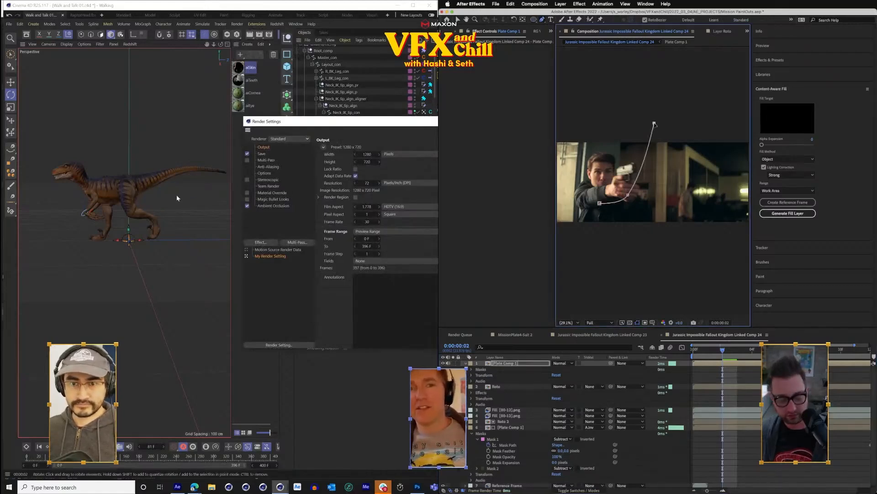
pyautogui.press(',')
pyautogui.press(',')
pyautogui.moveTo(181, 204); pyautogui.dragTo(178, 234)
pyautogui.click(654, 148)
pyautogui.click(714, 151)
pyautogui.click(726, 241)
pyautogui.click(593, 237)
pyautogui.click(591, 183)
# - Preview the masked composite from frame 0 and scrub to frame 12
pyautogui.moveTo(722, 349); pyautogui.dragTo(637, 349)
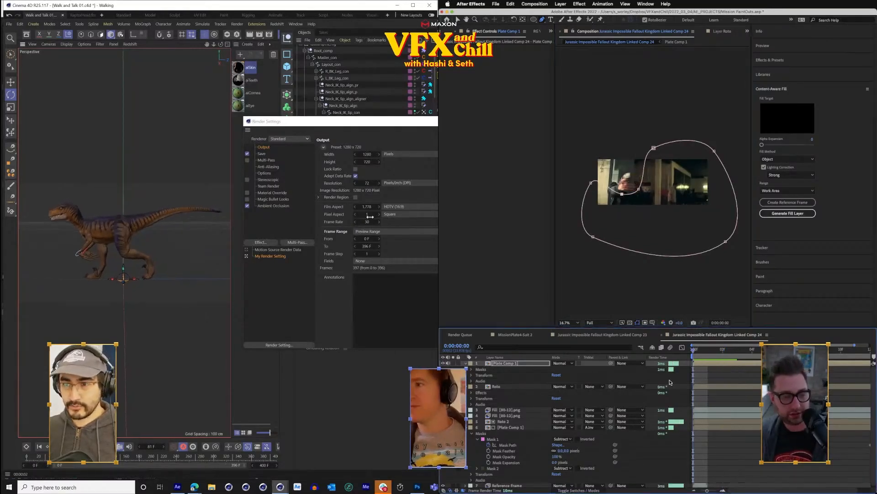
pyautogui.press('space')
pyautogui.press('space')
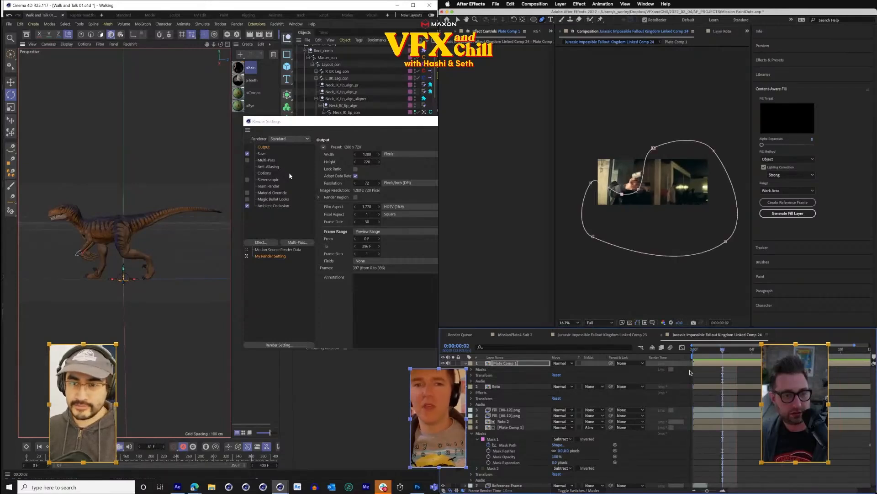
pyautogui.moveTo(736, 352); pyautogui.dragTo(869, 351)
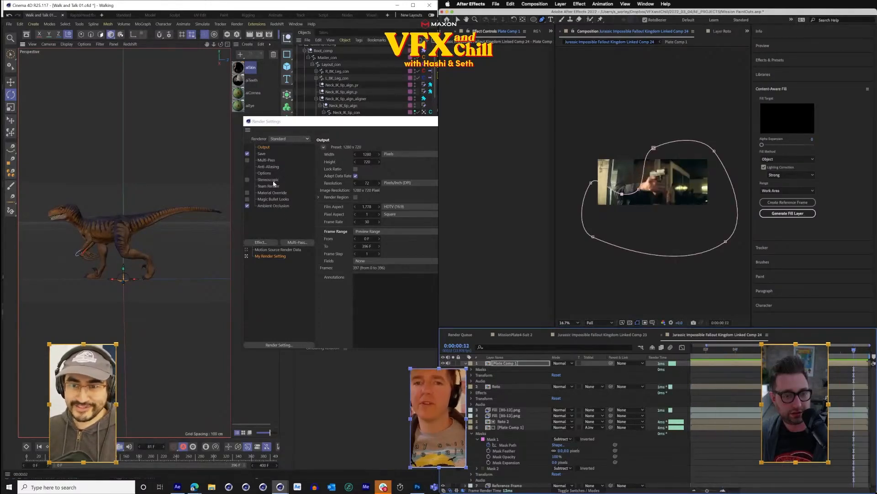
# - Feather the top Plate Comp 1's Mask 1 by about 86 pixels, and show the Save options in Cinema 4D's render settings
pyautogui.click(471, 370)
pyautogui.click(260, 153)
pyautogui.click(477, 375)
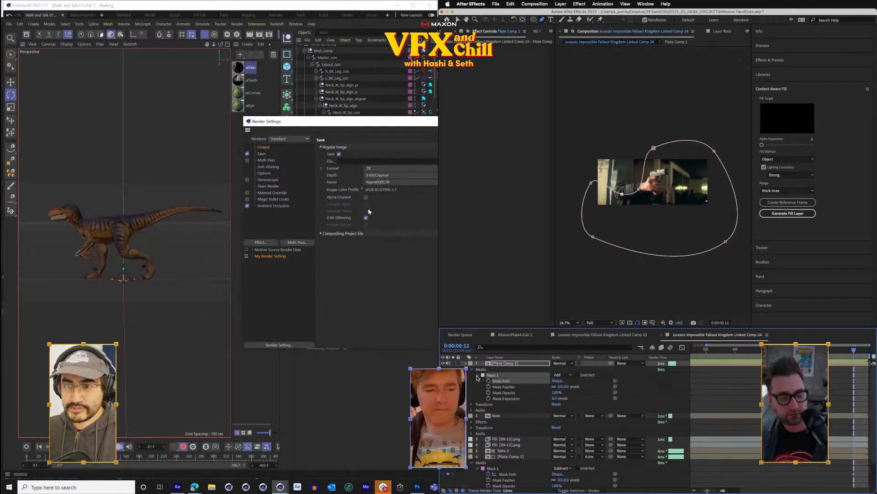
# - Try PNG as the render's image format, and set it back to TIF
pyautogui.click(398, 168)
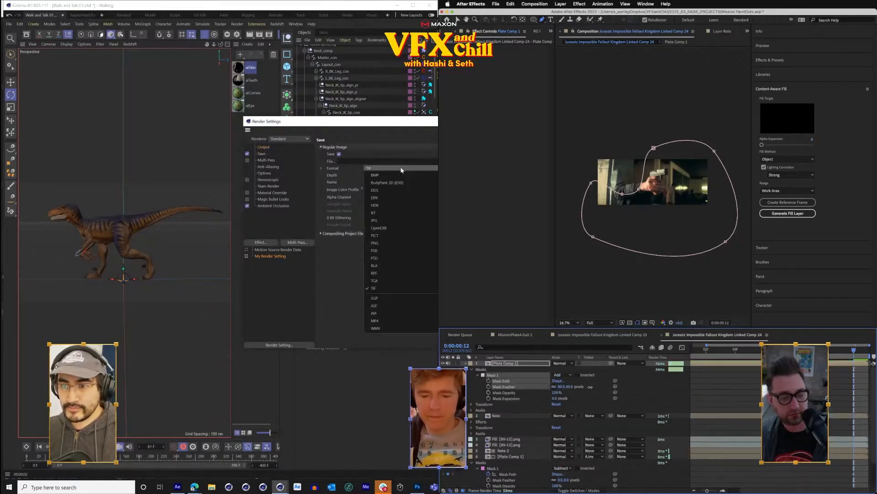
pyautogui.click(393, 243)
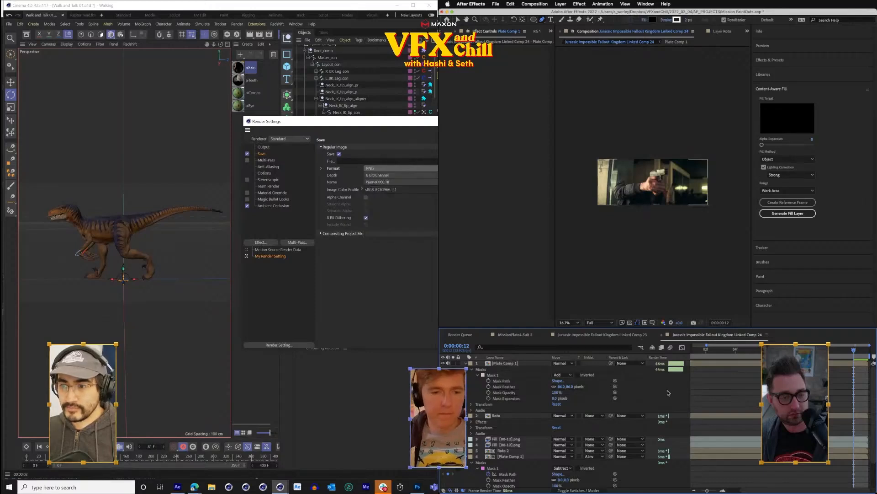
pyautogui.click(401, 168)
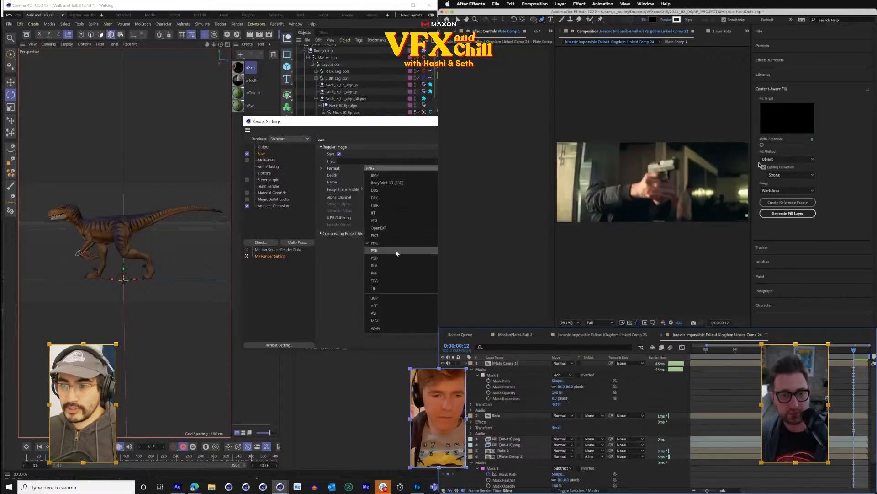
pyautogui.click(398, 288)
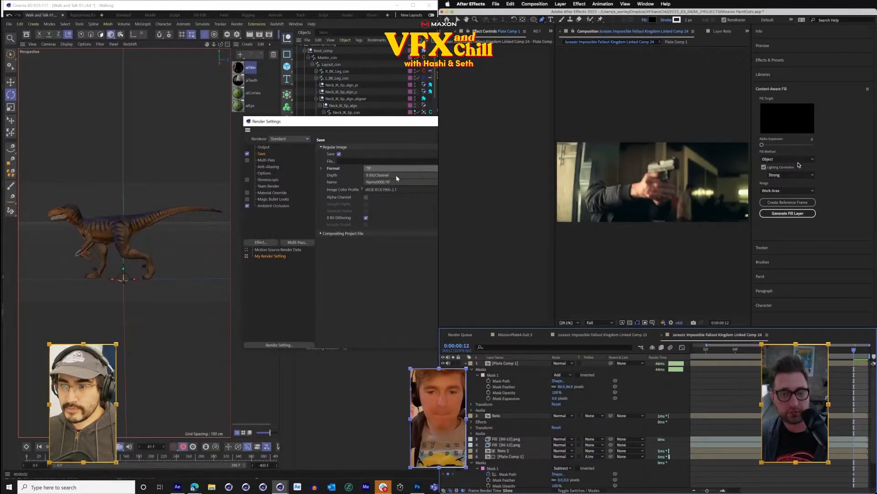
# - Open the file browser for Cinema 4D's render output, and enlarge the After Effects composition view
pyautogui.click(386, 161)
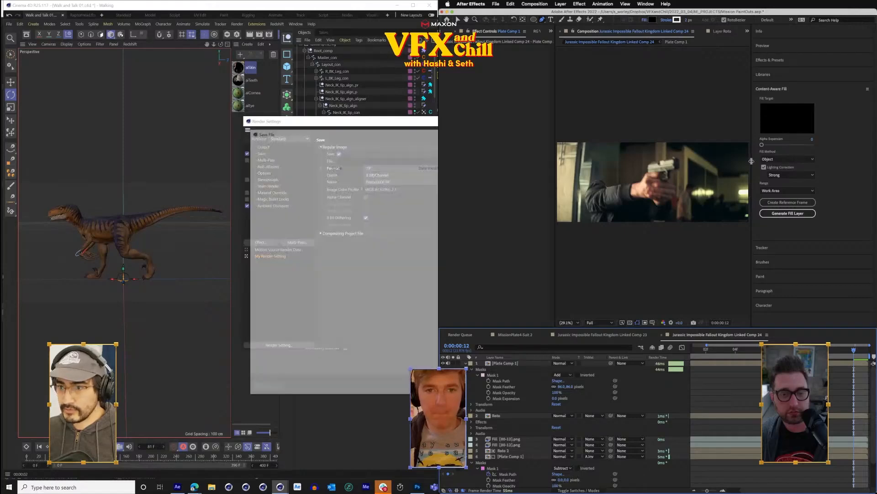
pyautogui.moveTo(751, 161); pyautogui.dragTo(803, 161)
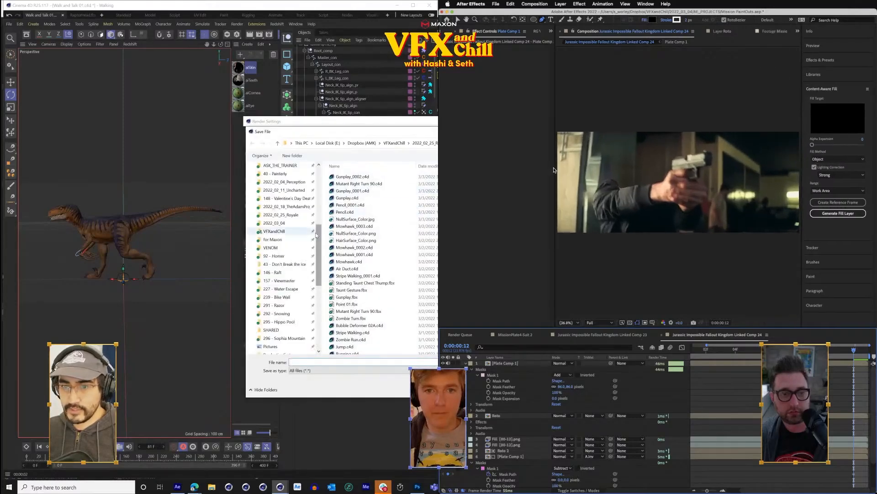
pyautogui.moveTo(318, 225); pyautogui.dragTo(312, 231)
pyautogui.moveTo(555, 170); pyautogui.dragTo(518, 170)
pyautogui.moveTo(313, 231); pyautogui.dragTo(319, 229)
pyautogui.moveTo(517, 170); pyautogui.dragTo(515, 170)
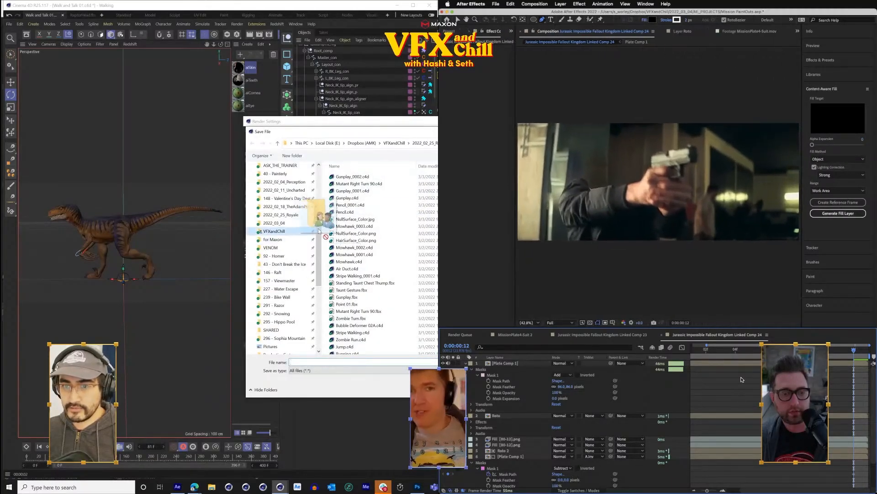
pyautogui.moveTo(319, 229); pyautogui.dragTo(319, 224)
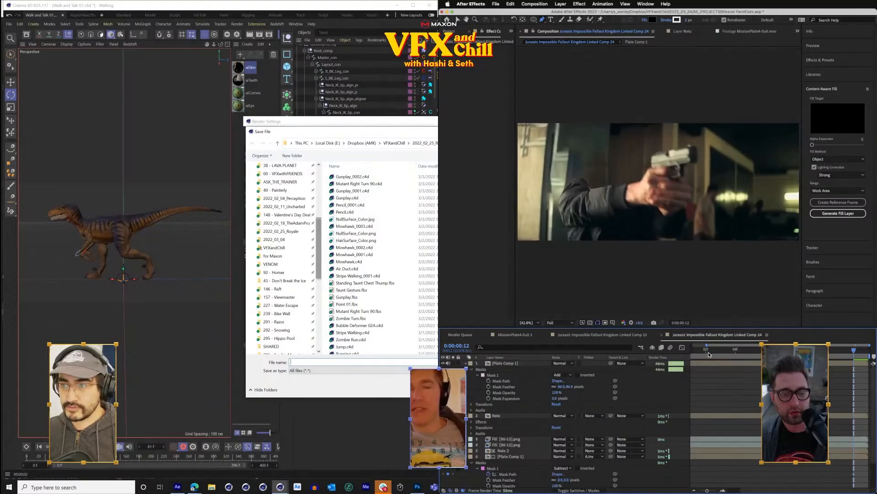
# - Browse to the 2022_03_04 folder for the render output, and feather the top Plate Comp 1's Mask 1 by 131 pixels
pyautogui.scroll(-10, 283, 256)
pyautogui.click(275, 346)
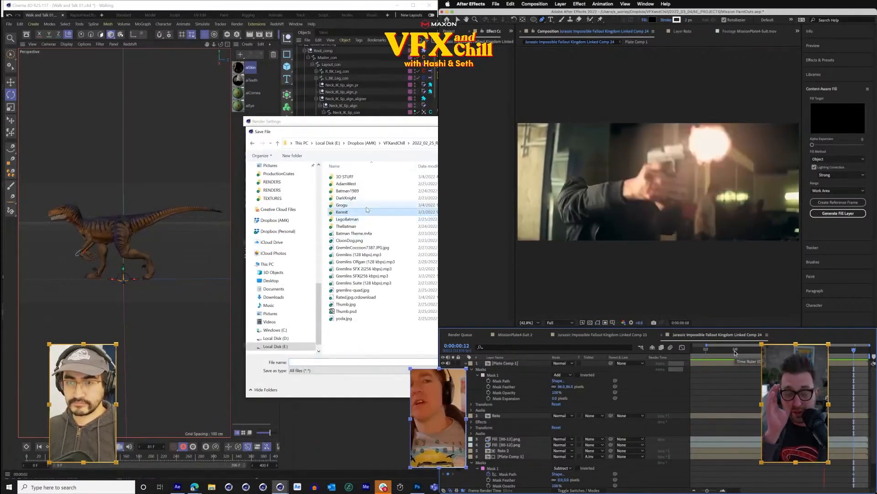
pyautogui.click(347, 212)
pyautogui.scroll(10, 315, 253)
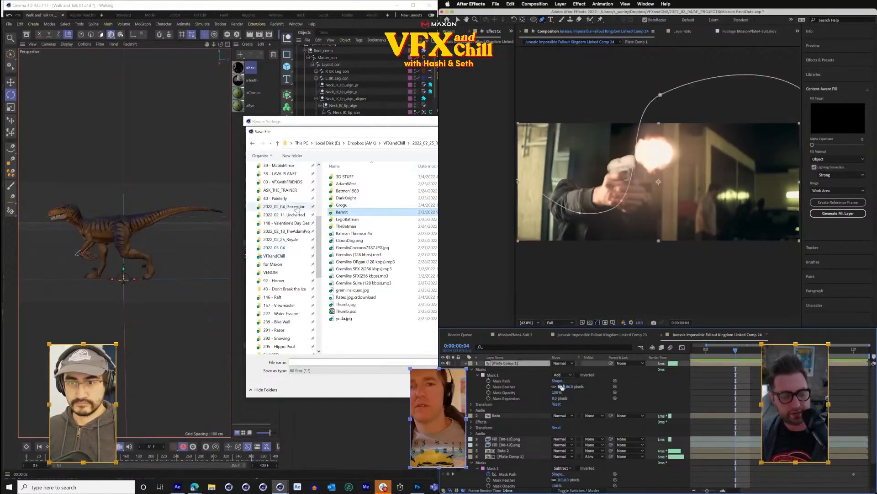
pyautogui.click(293, 248)
pyautogui.moveTo(563, 386); pyautogui.dragTo(580, 389)
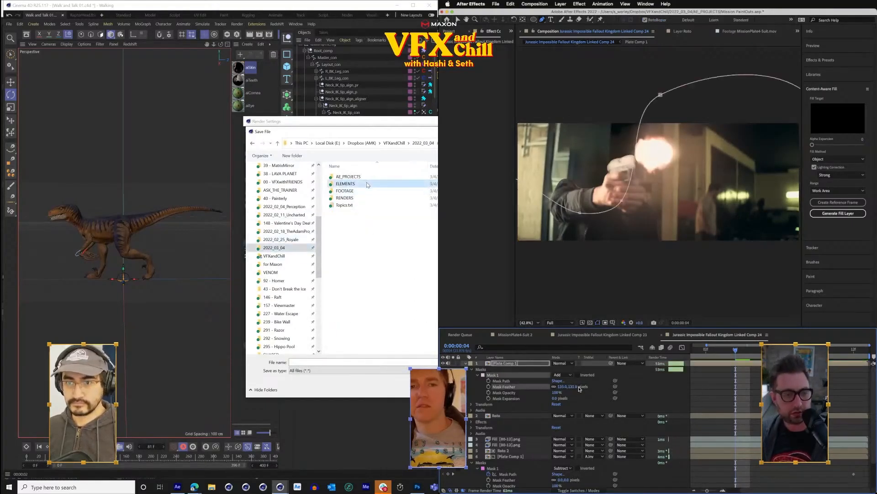
pyautogui.click(666, 389)
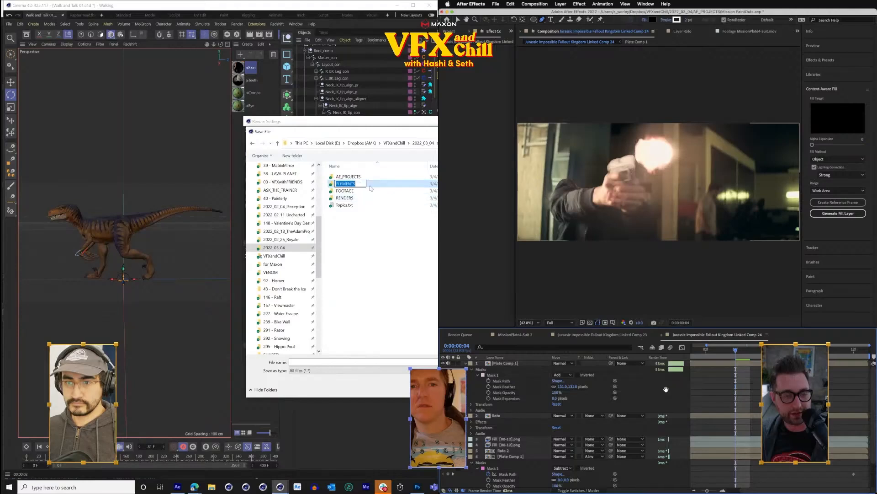
# - Open the ELEMENTS folder for the render output, and preview the gunman composite before selecting the top Plate Comp 1
pyautogui.doubleClick(362, 185)
pyautogui.rightClick(382, 240)
pyautogui.press('space')
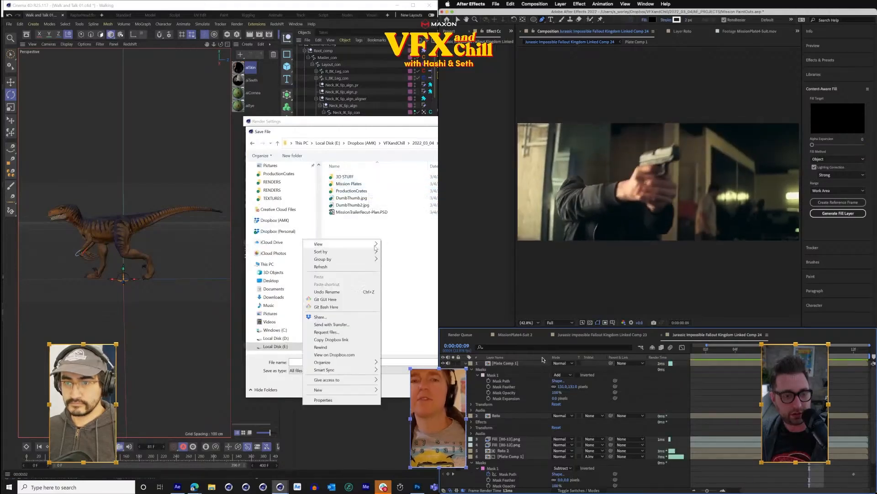
pyautogui.click(512, 363)
pyautogui.click(428, 143)
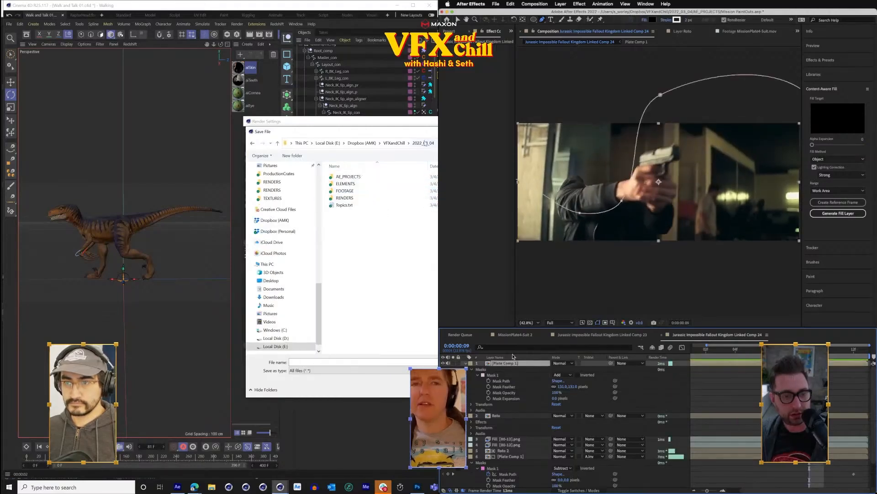
pyautogui.doubleClick(358, 184)
# - Create and open a PRE_RENDERS folder inside ELEMENTS, and nudge the upper vertex of the top Plate Comp 1's mask
pyautogui.rightClick(350, 265)
pyautogui.moveTo(292, 415)
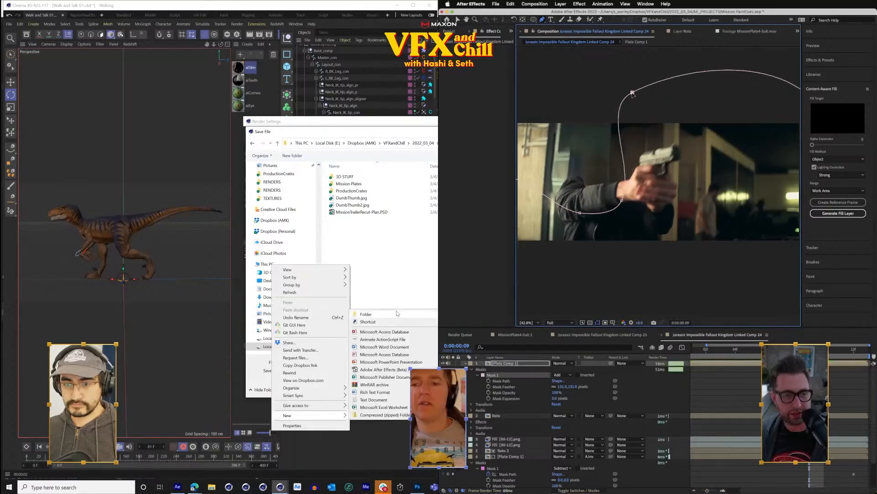
pyautogui.click(366, 318)
pyautogui.write('PRE_')
pyautogui.moveTo(662, 98); pyautogui.dragTo(661, 97)
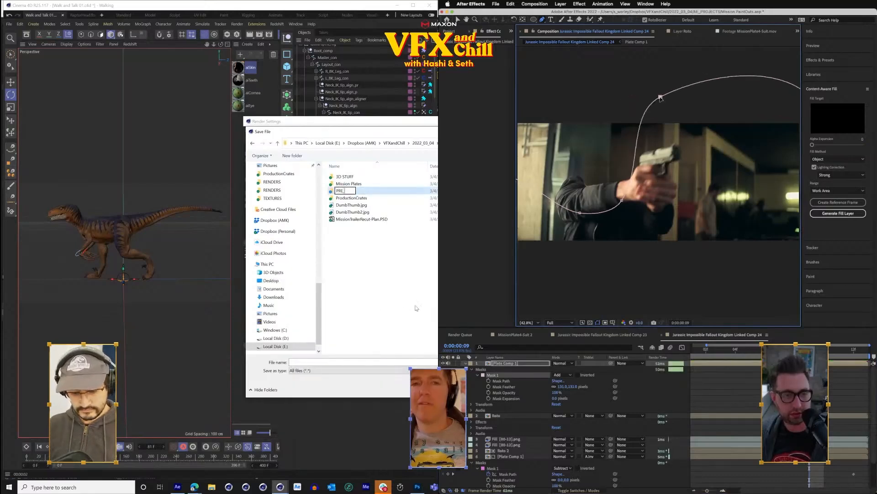
pyautogui.write('RENDERS')
pyautogui.press('Return')
pyautogui.press('Return')
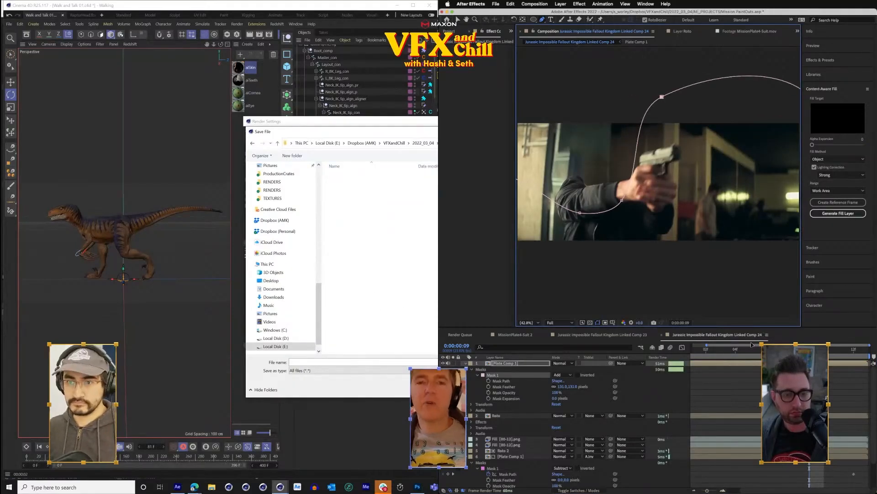
# - Create and open a Side Walk folder inside PRE_RENDERS, and preview the gunman composite with the adjusted mask
pyautogui.rightClick(416, 259)
pyautogui.press('v')
pyautogui.moveTo(411, 411)
pyautogui.click(708, 351)
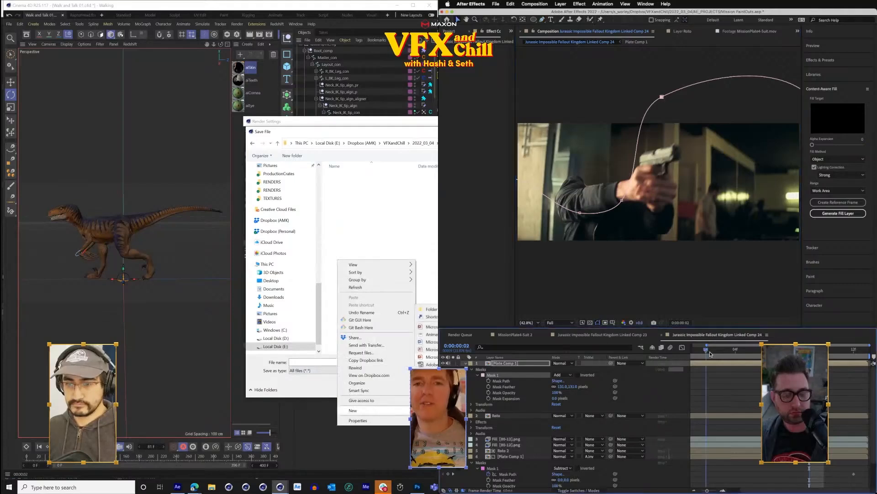
pyautogui.press('-')
pyautogui.click(432, 309)
pyautogui.write('Side Walk')
pyautogui.press('space')
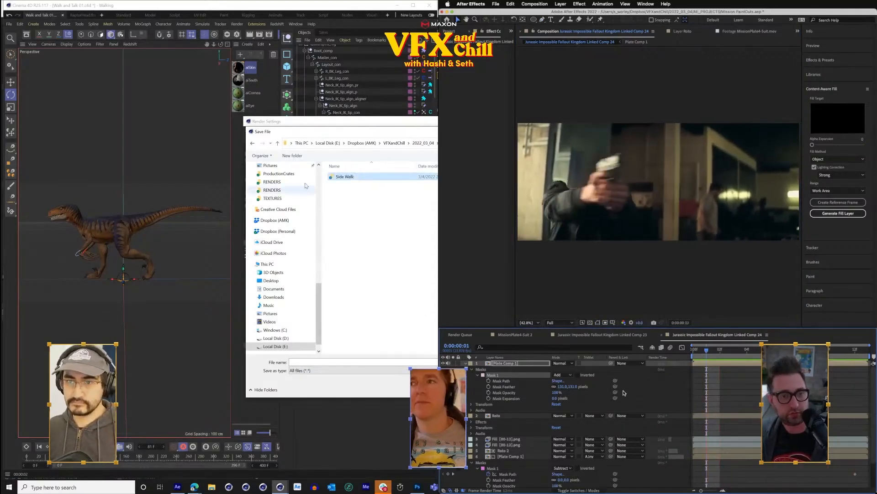
pyautogui.press('Return')
pyautogui.press('Return')
pyautogui.press('space')
# - Save the render output path as Side Walk inside the Side Walk folder
pyautogui.click(320, 363)
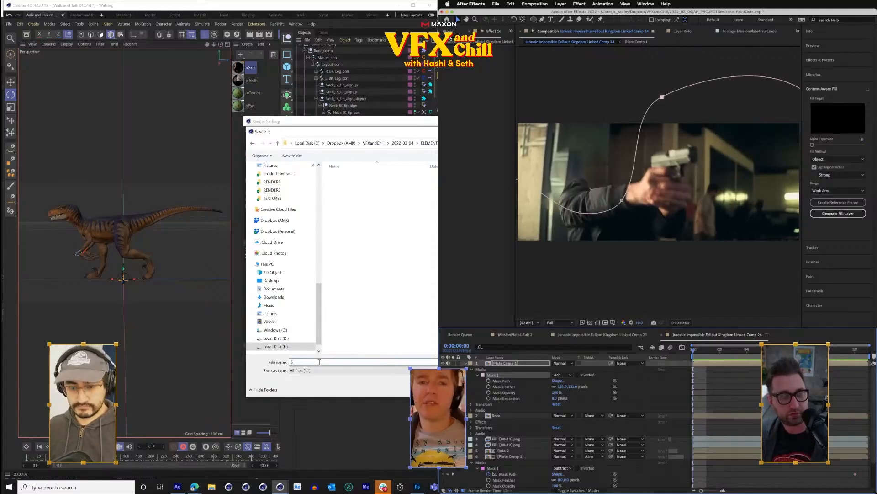
pyautogui.write('Side Walk')
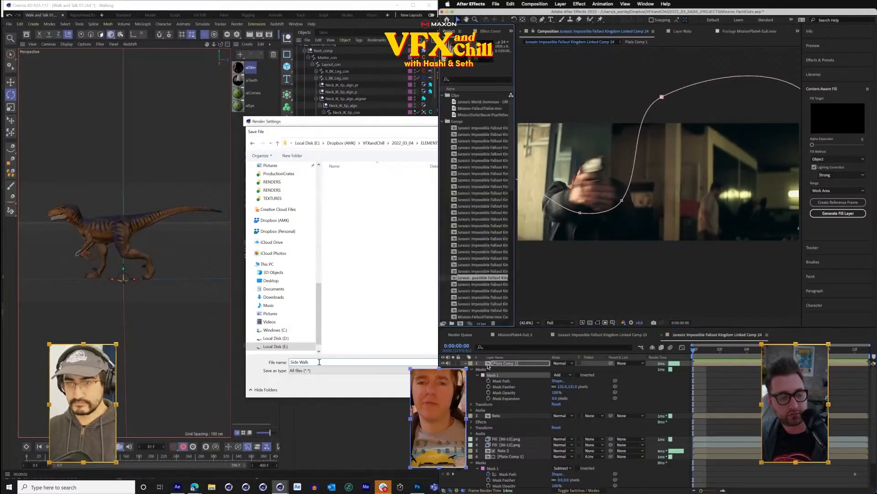
pyautogui.press('Return')
# - Precompose the top Plate Comp 1 and the Roto layer below it as Gun2-Suit, and enable Alpha Channel for Cinema 4D's render
pyautogui.click(489, 417)
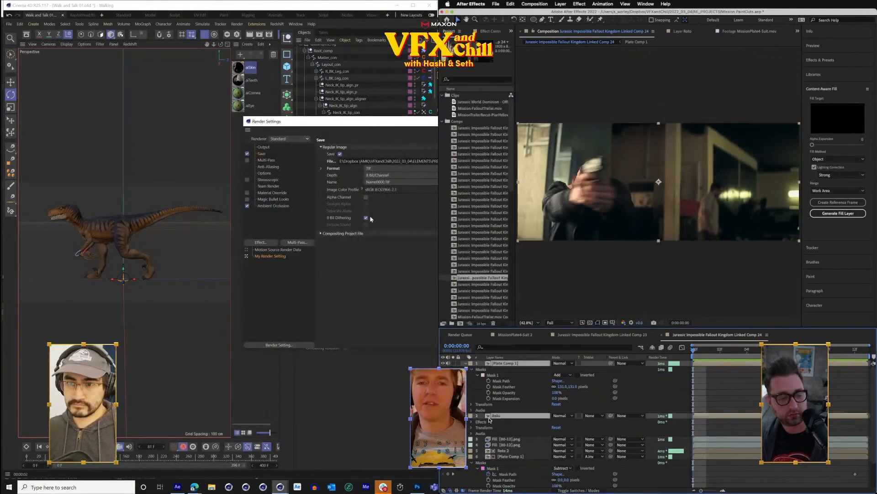
pyautogui.press('super+shift+c')
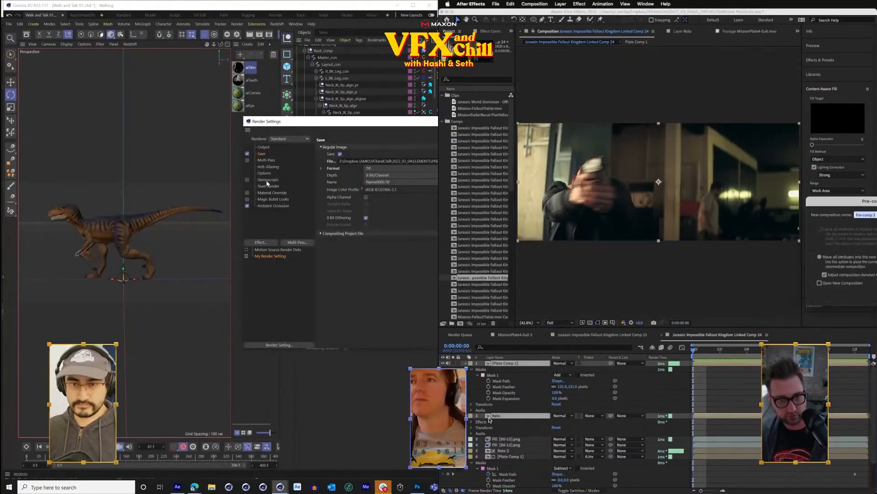
pyautogui.click(366, 197)
pyautogui.write('Gun2')
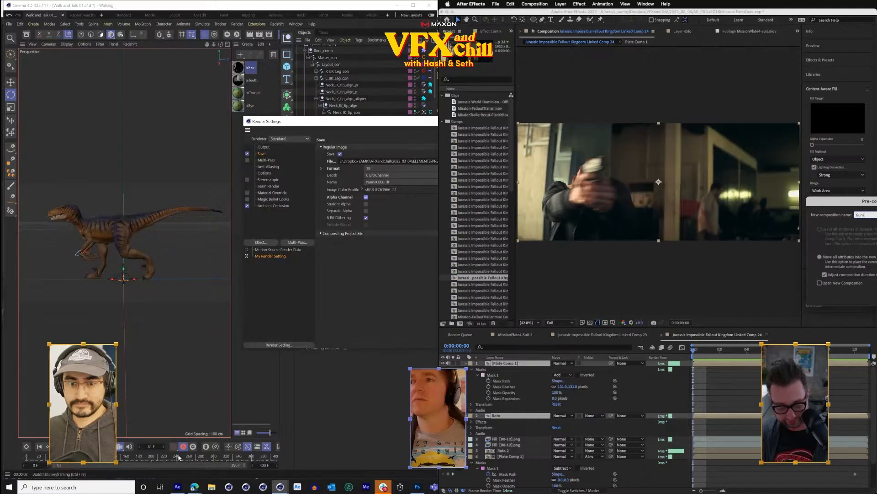
pyautogui.write('-S')
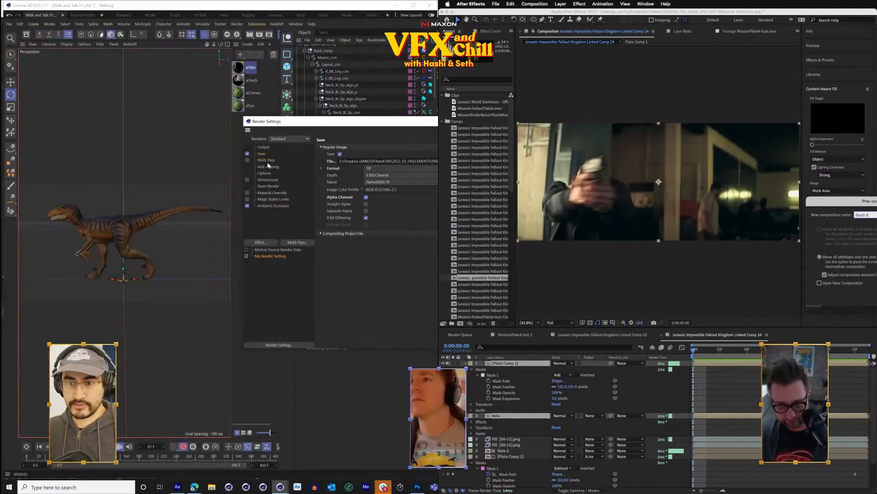
pyautogui.click(268, 166)
pyautogui.write('uit')
pyautogui.click(269, 173)
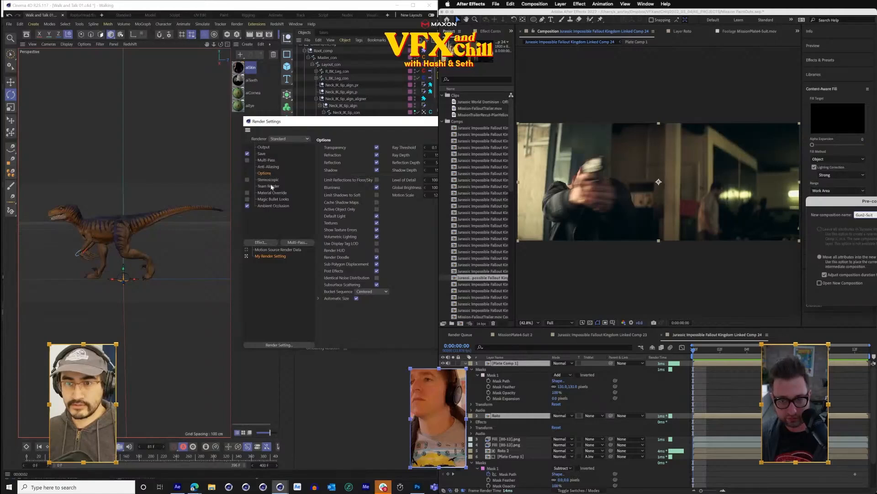
pyautogui.press('Return')
# - Queue the gunman comp for rendering with Gun2-Suit hidden, and set Cinema 4D's render range to end at frame 80
pyautogui.click(264, 147)
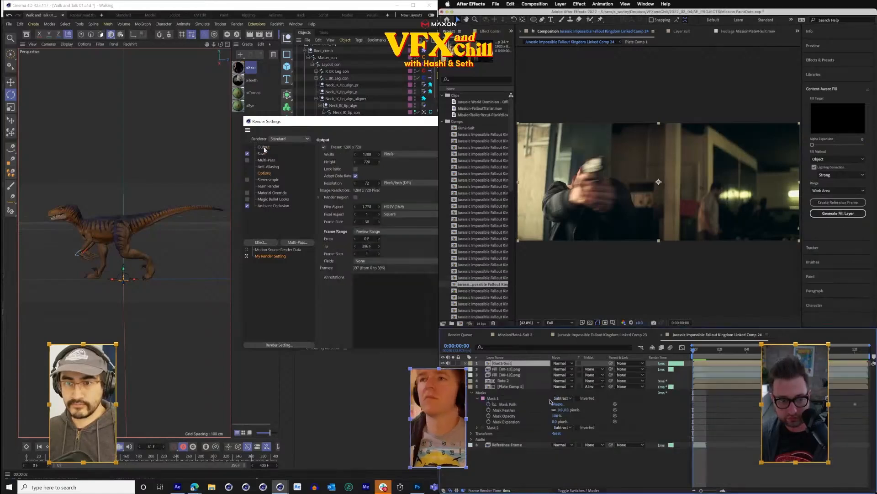
pyautogui.click(448, 362)
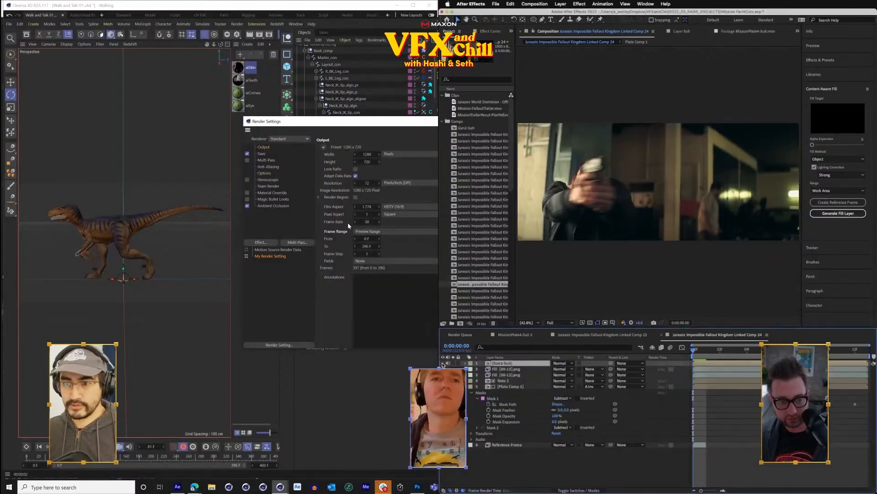
pyautogui.click(535, 3)
pyautogui.doubleClick(367, 246)
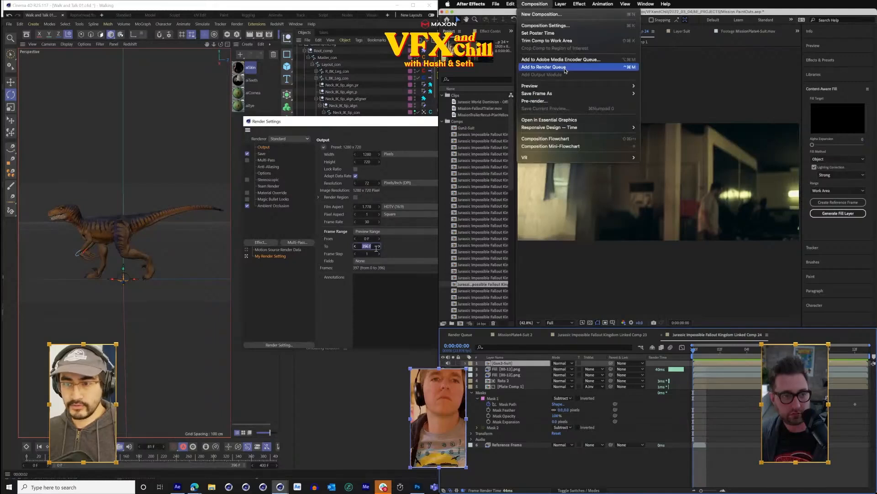
pyautogui.click(544, 67)
pyautogui.write('80')
pyautogui.press('Return')
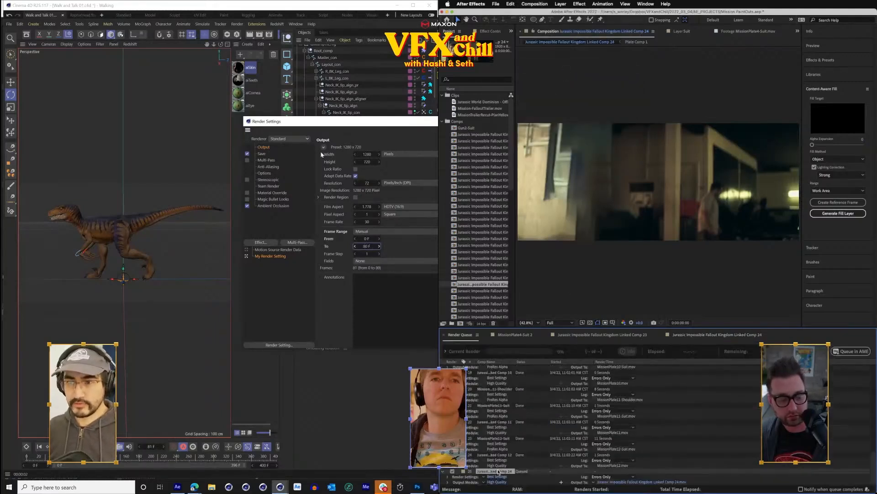
# - Name the queued comp's output Gun2Plate.mov, and render the raptor walk to Cinema 4D's Picture Viewer
pyautogui.click(611, 482)
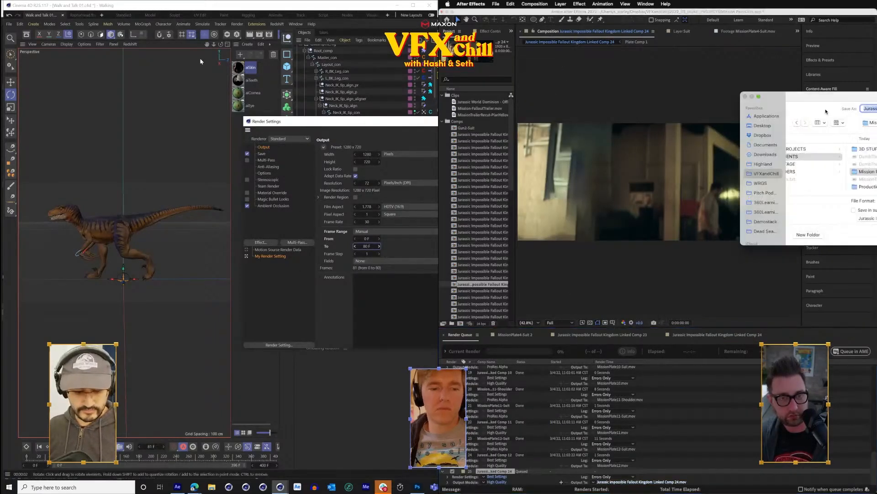
pyautogui.press('Escape')
pyautogui.click(183, 24)
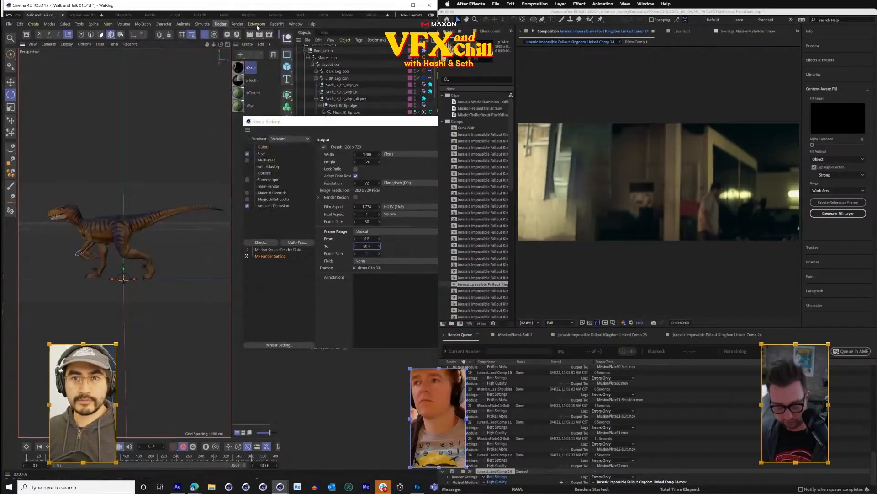
pyautogui.moveTo(237, 24)
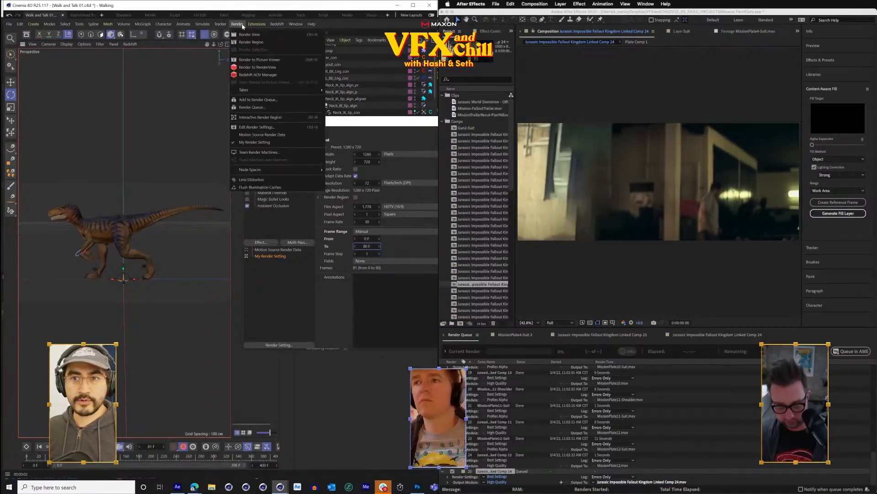
pyautogui.click(266, 60)
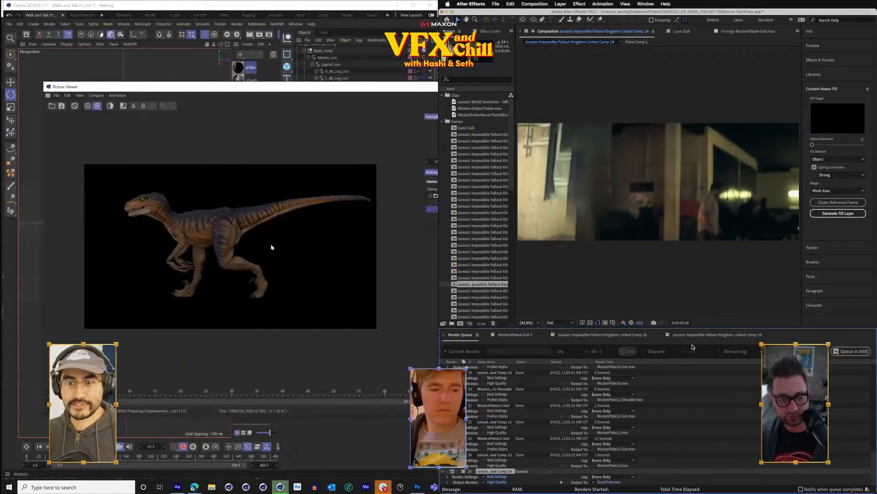
# - Open the Gun2-Suit precomp and add it to the render queue
pyautogui.click(693, 335)
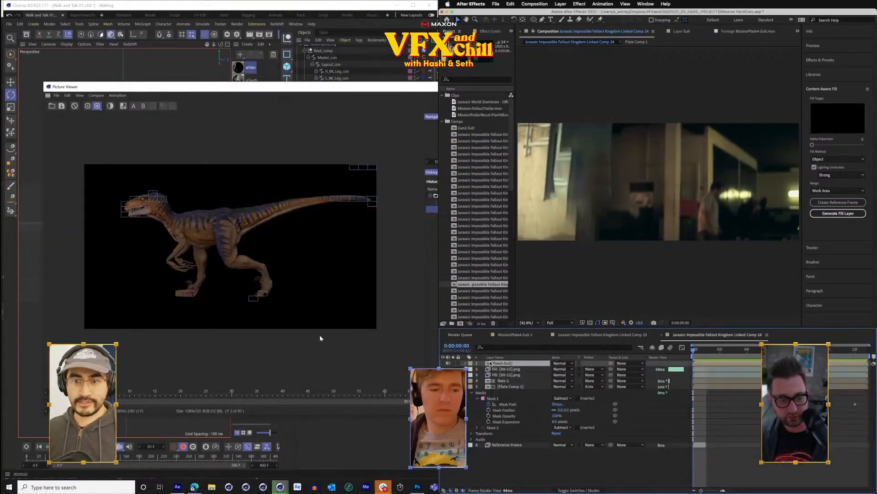
pyautogui.doubleClick(490, 363)
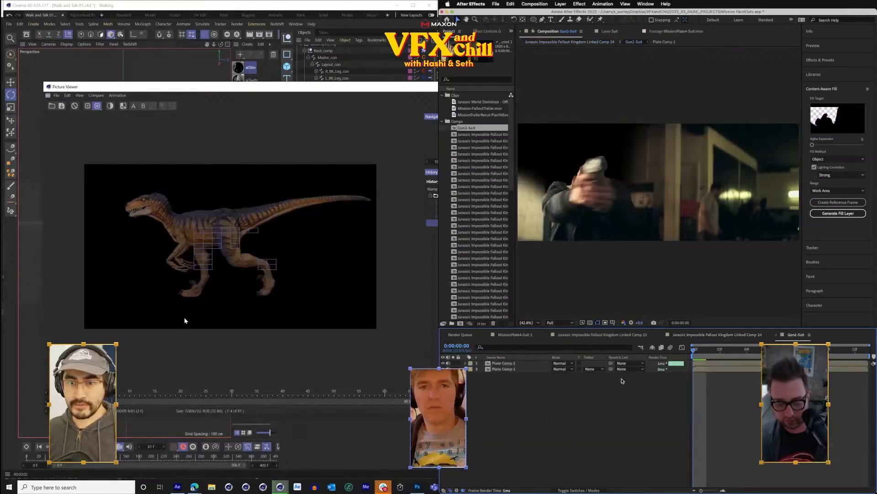
pyautogui.hotkey('ctrl', 'm')
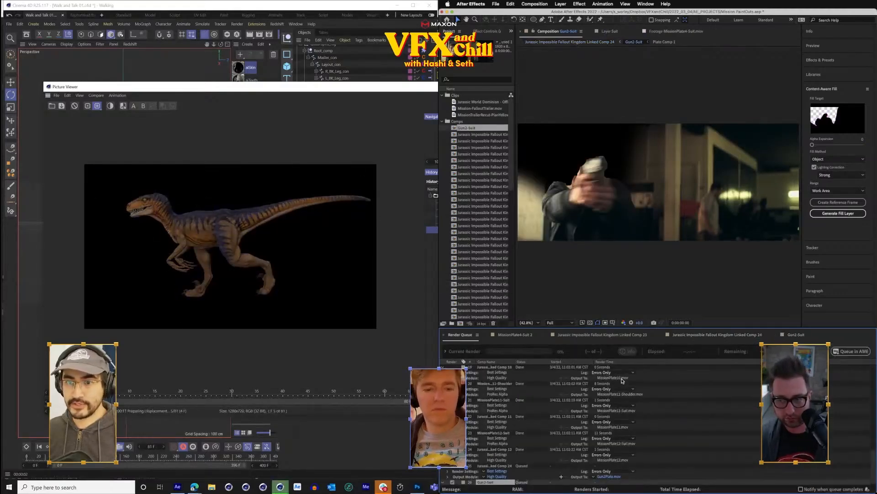
# - Switch to After Effects, start importing footage into the precomps folder, and set the queued Gun2-Suit output to ProRes Alpha
pyautogui.click(178, 488)
pyautogui.scroll(-1, 531, 464)
pyautogui.click(29, 144)
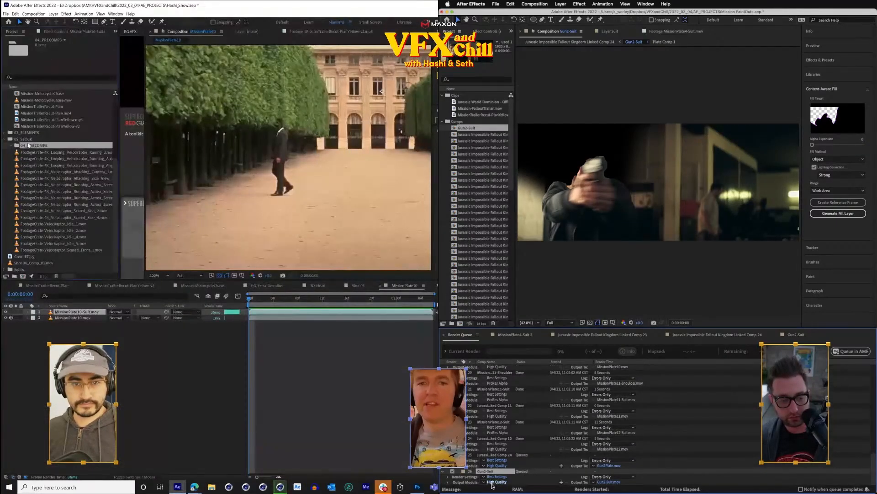
pyautogui.hotkey('ctrl', 'i')
pyautogui.click(484, 483)
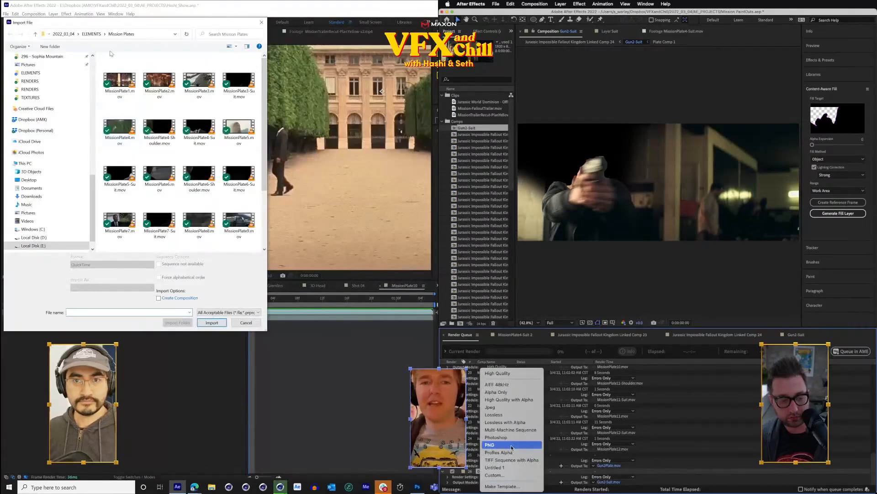
pyautogui.click(97, 36)
pyautogui.click(509, 452)
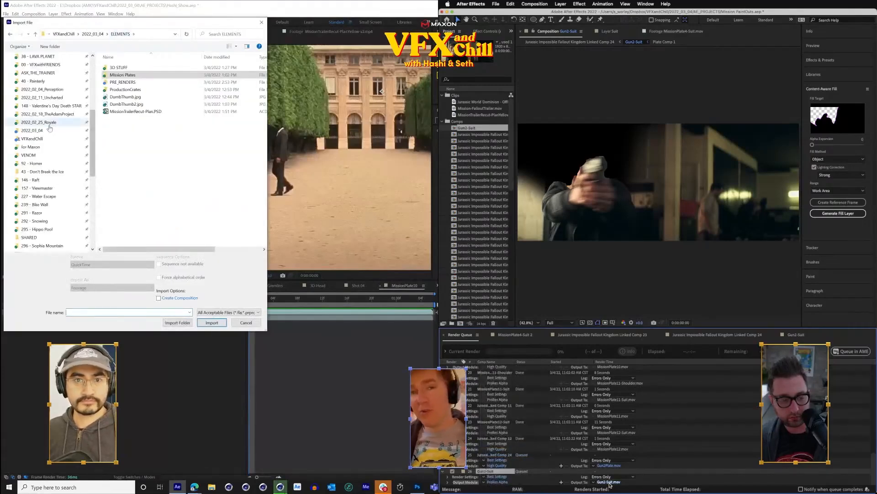
# - Import the Side Walk TIFF sequence from the 2022_03_04 project's PRE_RENDERS folder, and name the Gun2-Suit output Gun2Plate-Suit.mov
pyautogui.click(31, 138)
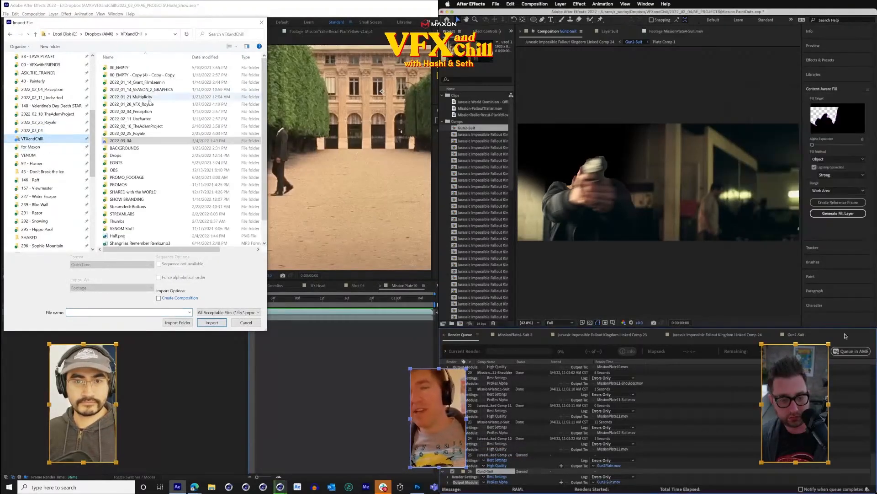
pyautogui.doubleClick(121, 140)
pyautogui.click(613, 482)
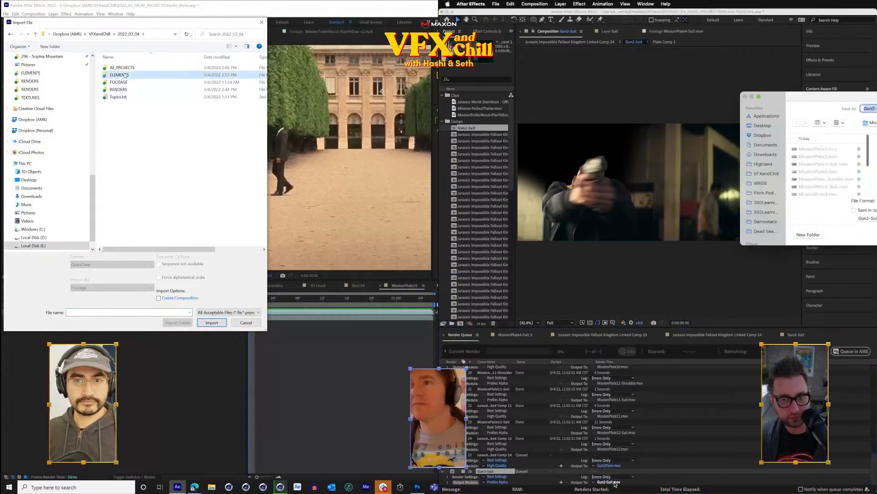
pyautogui.doubleClick(125, 75)
pyautogui.doubleClick(135, 89)
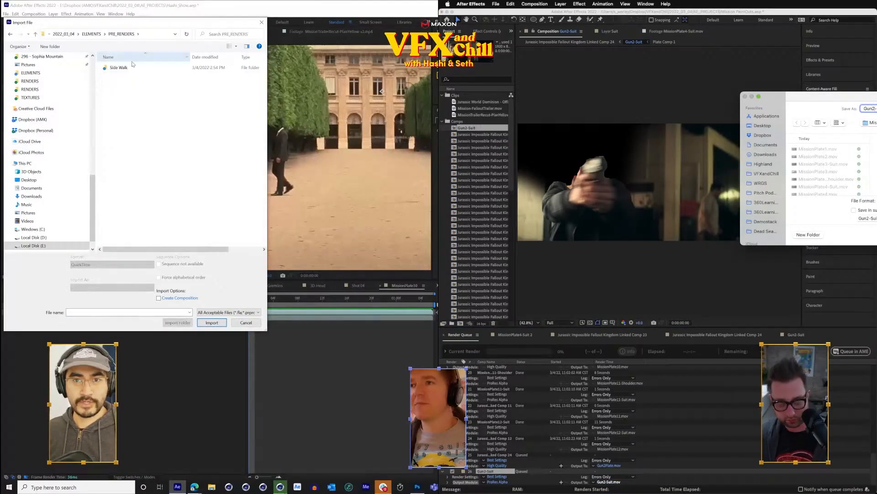
pyautogui.doubleClick(119, 67)
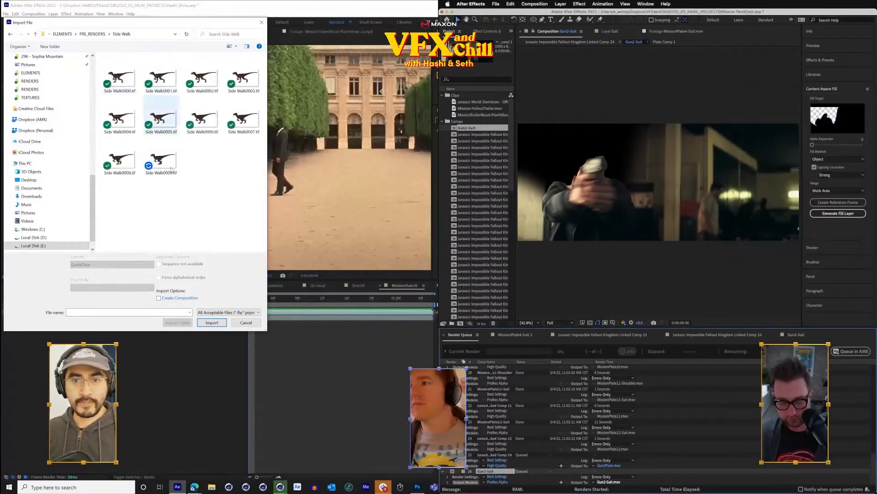
pyautogui.click(120, 72)
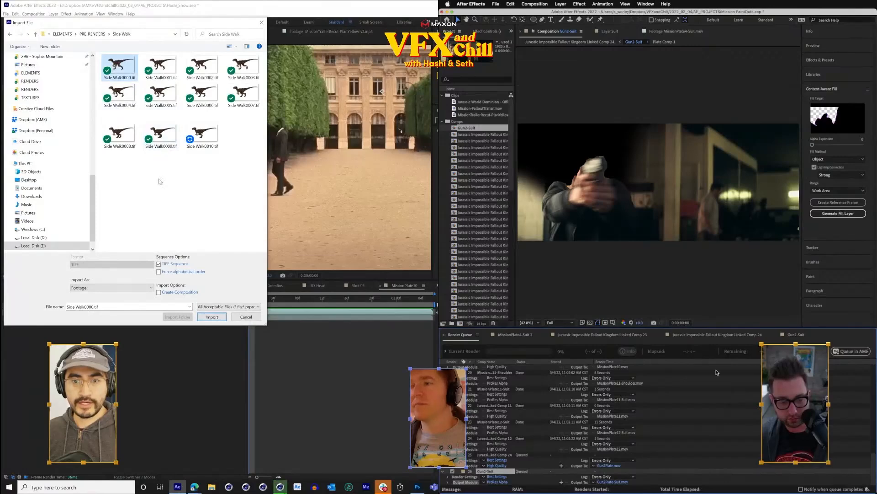
pyautogui.click(579, 335)
pyautogui.click(212, 317)
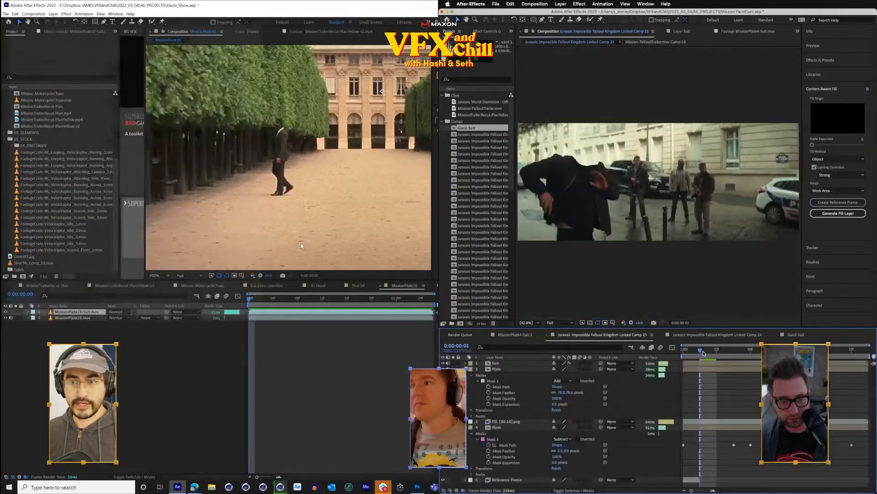
pyautogui.click(260, 183)
# - Place the Side Walk footage below the suit layer in MissionPlate10, and precompose the gunman's Suit and Plate layers as Gun1Plate-Suit
pyautogui.click(490, 363)
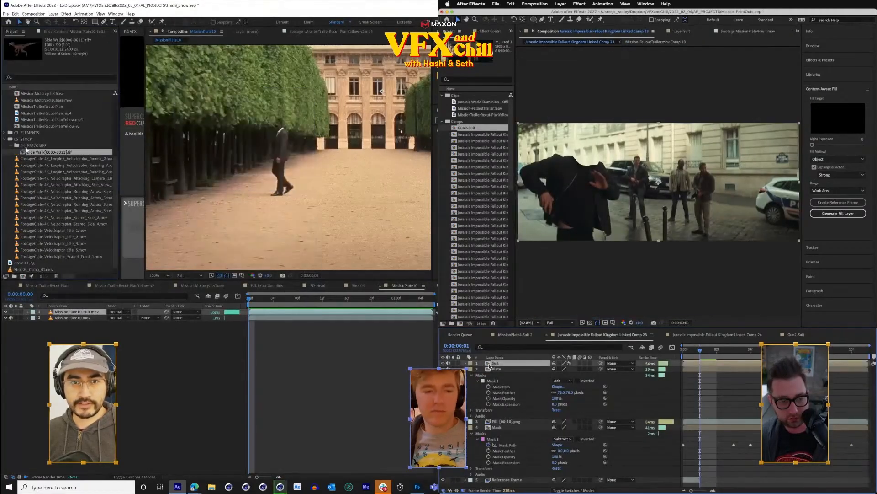
pyautogui.moveTo(57, 156); pyautogui.dragTo(91, 317)
pyautogui.press('super+shift+c')
pyautogui.write('Gun1')
pyautogui.press(',')
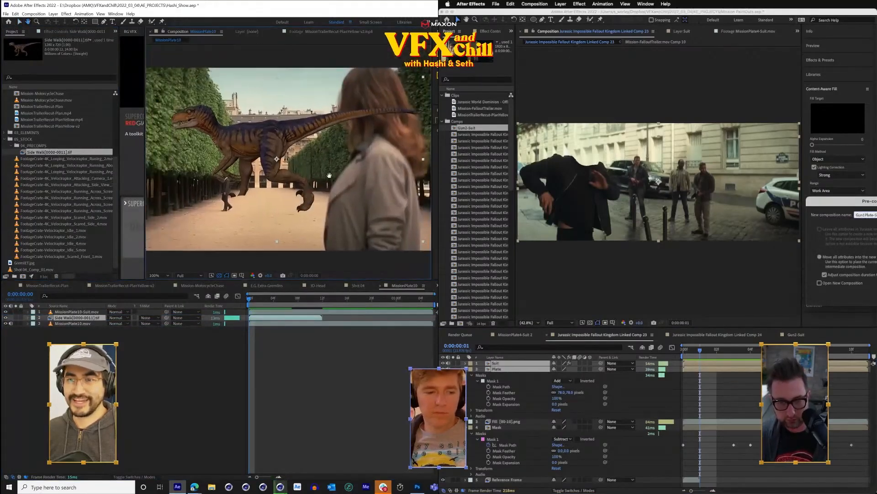
pyautogui.press('Return')
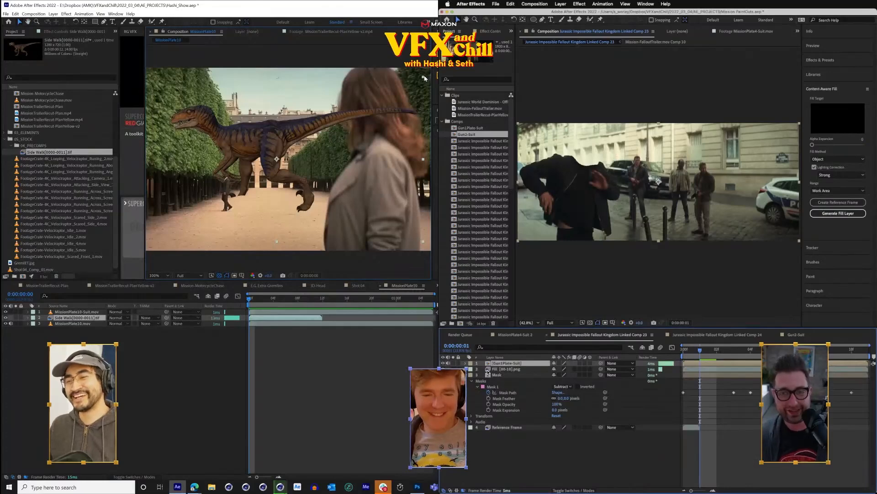
# - Scale the raptor down next to the headless man, and move its layer above MissionPlate10-Suit
pyautogui.moveTo(424, 79); pyautogui.dragTo(309, 209)
pyautogui.scroll(2, 276, 172)
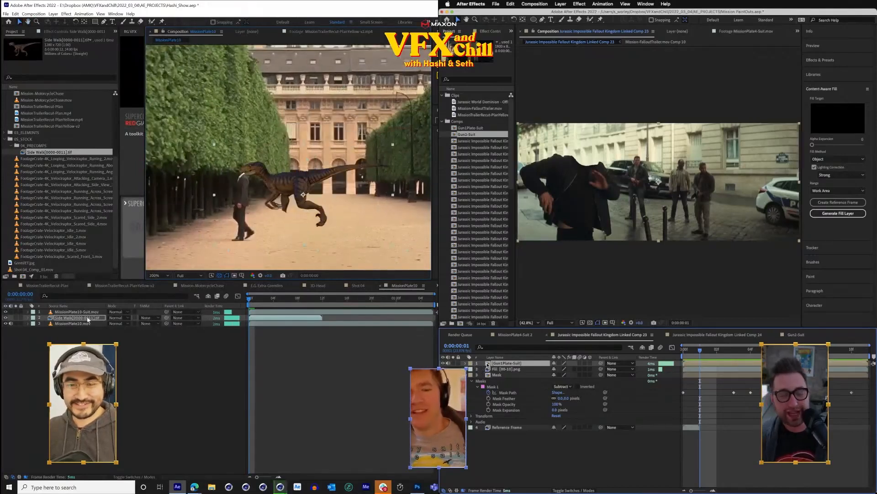
pyautogui.moveTo(80, 316); pyautogui.dragTo(80, 320)
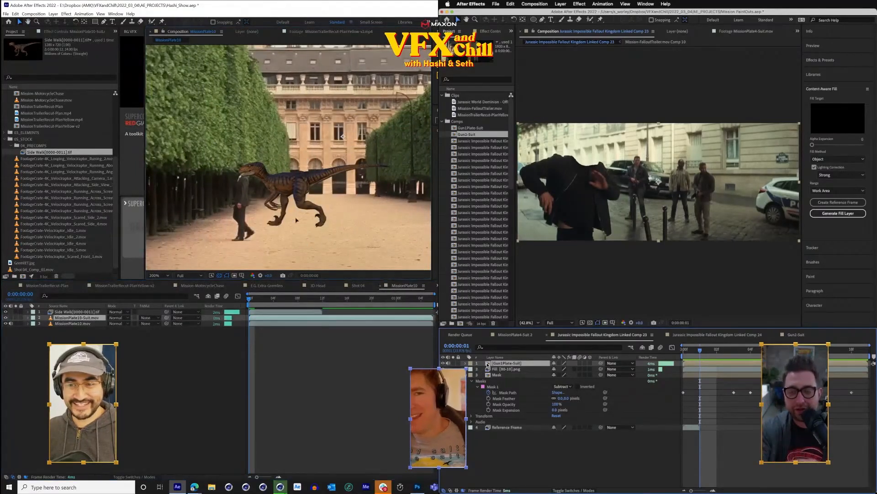
pyautogui.hotkey('ctrl', 'z')
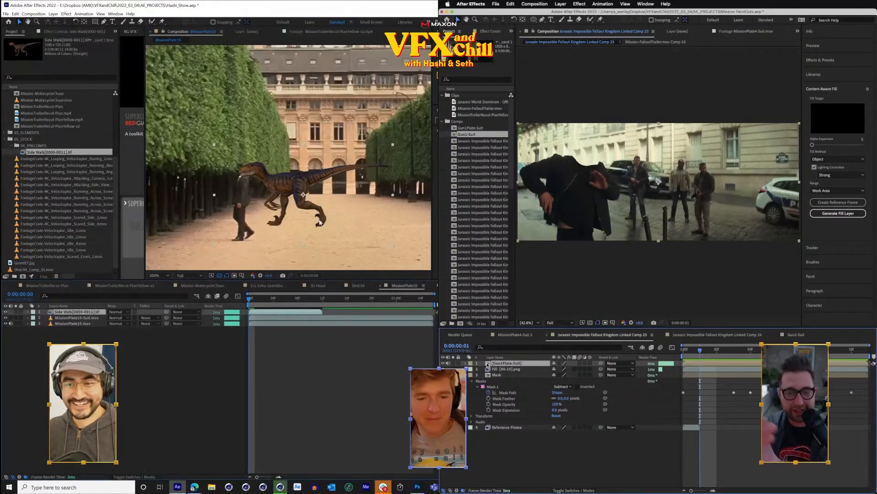
# - Move the raptor down onto the path beside the headless man and enlarge it slightly
pyautogui.moveTo(320, 222); pyautogui.dragTo(309, 237)
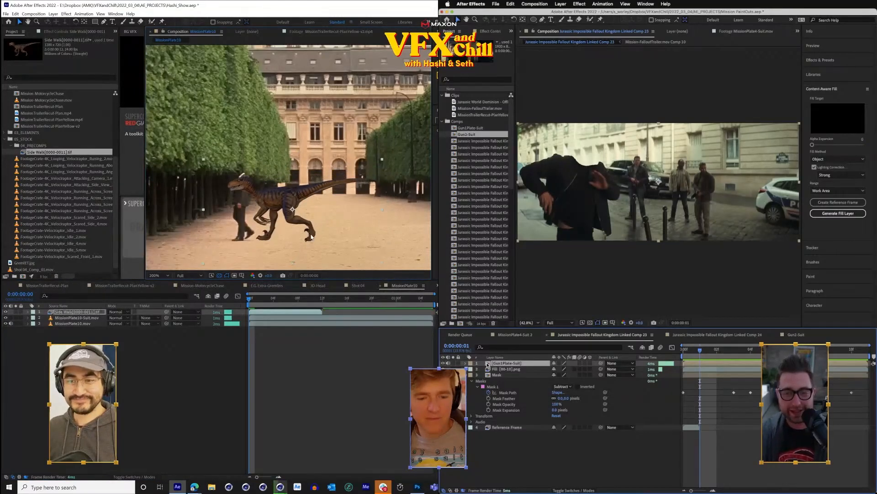
pyautogui.moveTo(382, 160); pyautogui.dragTo(399, 151)
pyautogui.moveTo(306, 196); pyautogui.dragTo(332, 193)
pyautogui.moveTo(286, 211); pyautogui.dragTo(245, 209)
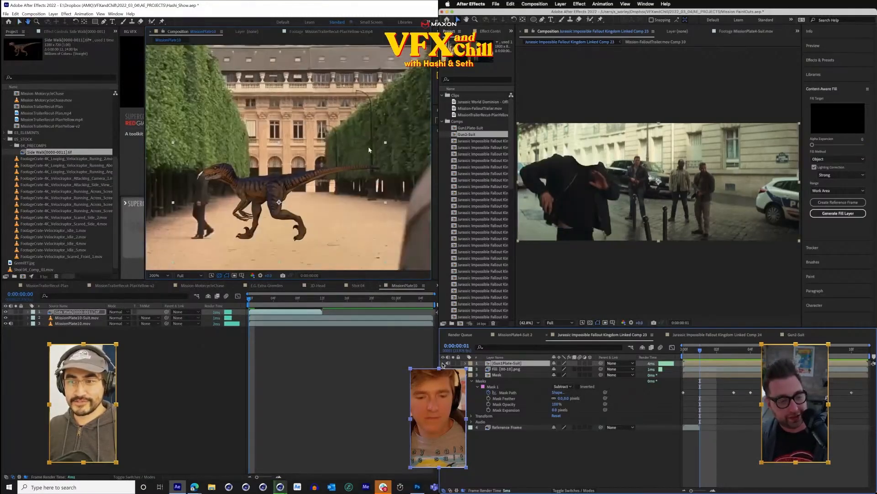
# - Hide Gun1Plate-Suit in its parent comp, queue that precomp with ProRes Alpha output, and shrink the raptor against the headless man
pyautogui.click(443, 363)
pyautogui.moveTo(386, 146); pyautogui.dragTo(317, 186)
pyautogui.doubleClick(488, 363)
pyautogui.press('ctrl+super+m')
pyautogui.scroll(-1, 486, 483)
pyautogui.click(484, 482)
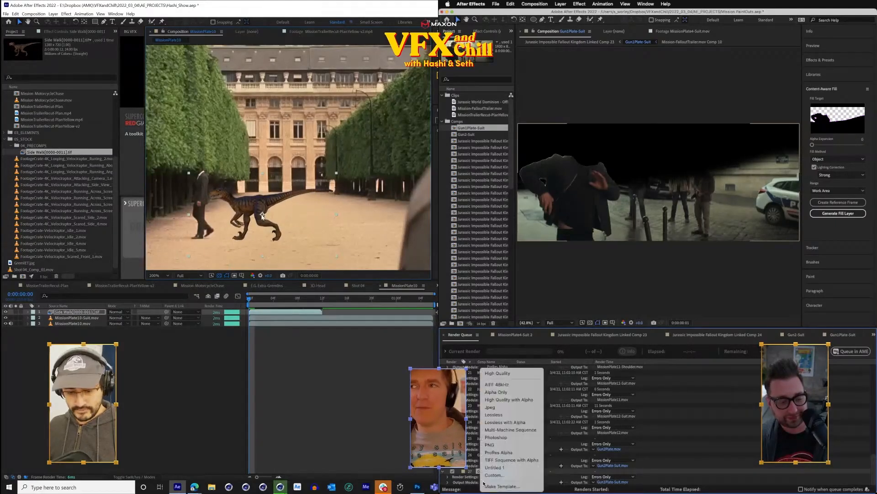
pyautogui.moveTo(262, 216); pyautogui.dragTo(261, 200)
pyautogui.click(497, 452)
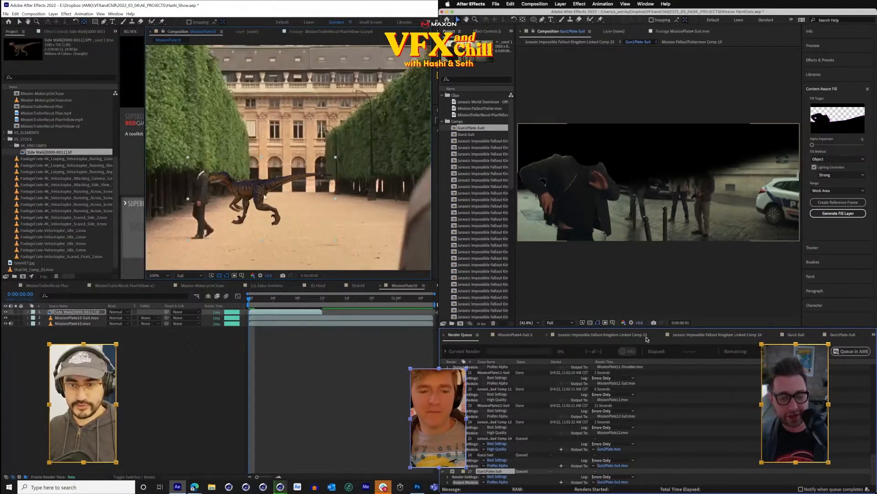
# - Put the raptor's anchor point at its front foot, then rescale and move it to overlap the suited man
pyautogui.moveTo(249, 217); pyautogui.dragTo(246, 225)
pyautogui.doubleClick(490, 471)
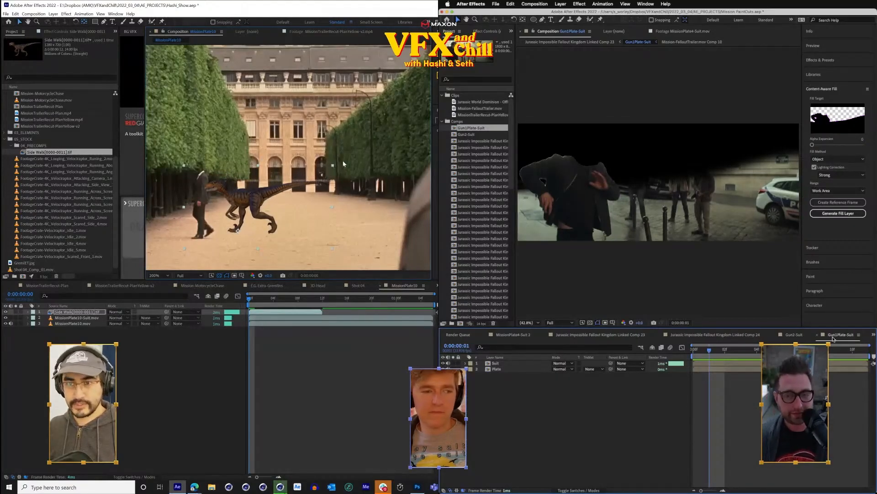
pyautogui.moveTo(344, 163); pyautogui.dragTo(364, 152)
pyautogui.moveTo(248, 195); pyautogui.dragTo(239, 202)
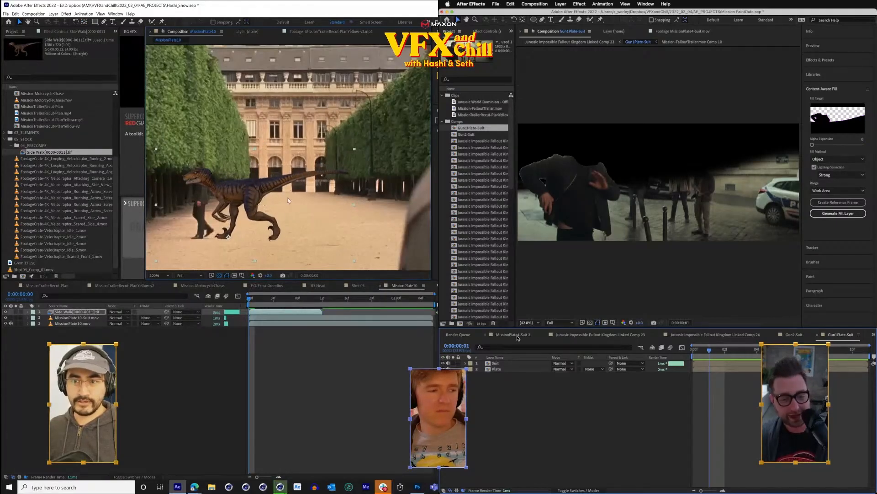
pyautogui.click(517, 338)
pyautogui.click(579, 336)
pyautogui.moveTo(282, 225); pyautogui.dragTo(301, 225)
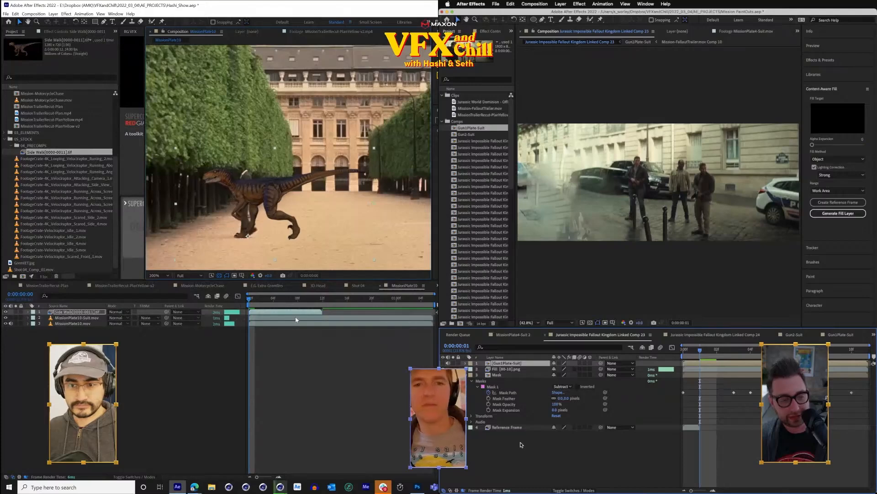
# - Add the Linked Comp 23 street plate to the render queue, and reload the Side Walk sequence
pyautogui.press('super+alt+0')
pyautogui.rightClick(53, 155)
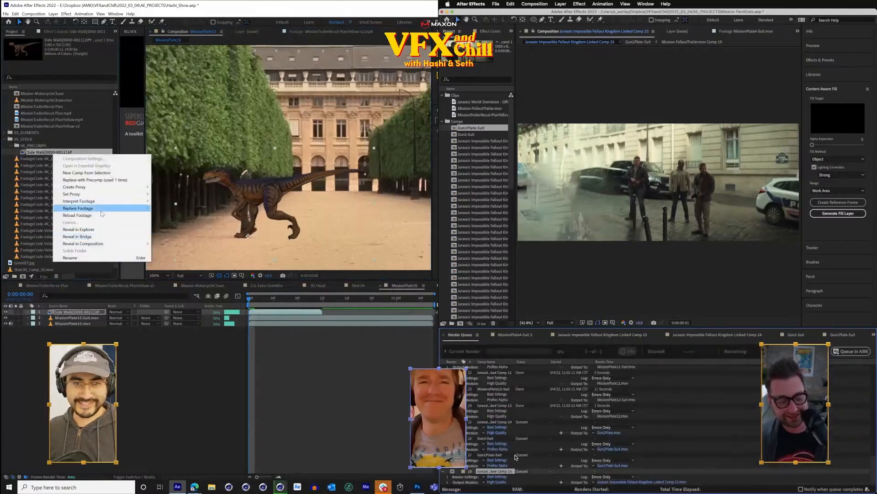
pyautogui.click(102, 214)
# - Name the queued street plate's output Gun1Plate.mov, and preview the raptor walking in MissionPlate10
pyautogui.click(609, 482)
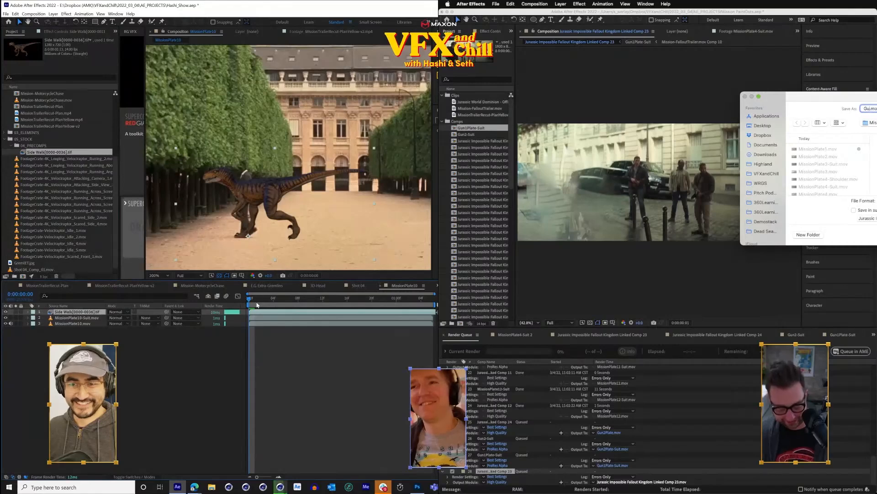
pyautogui.press('space')
pyautogui.write('n1P')
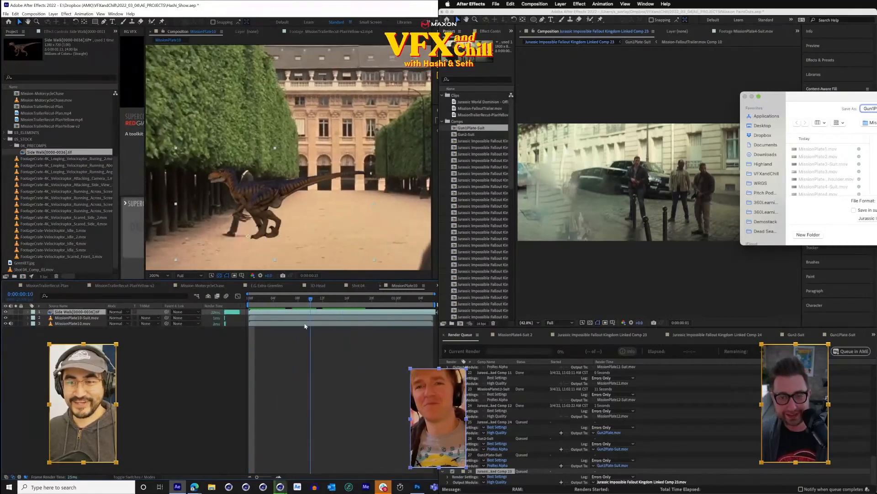
pyautogui.write('late')
pyautogui.press('Return')
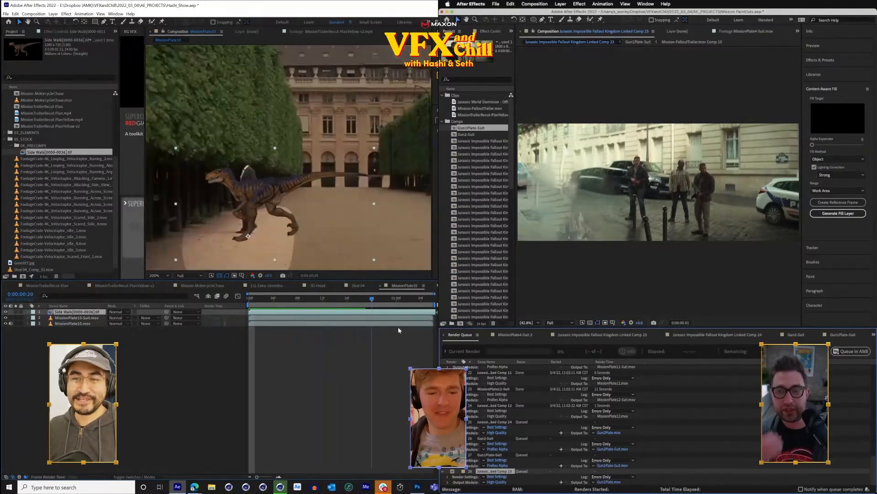
pyautogui.press('space')
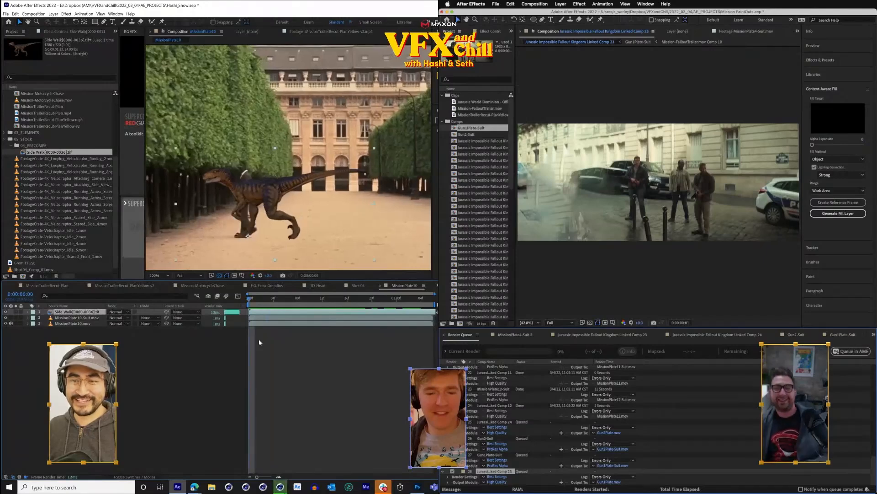
# - Hide the MissionPlate10-Suit layer and preview the raptor walking on the clean plate
pyautogui.click(6, 317)
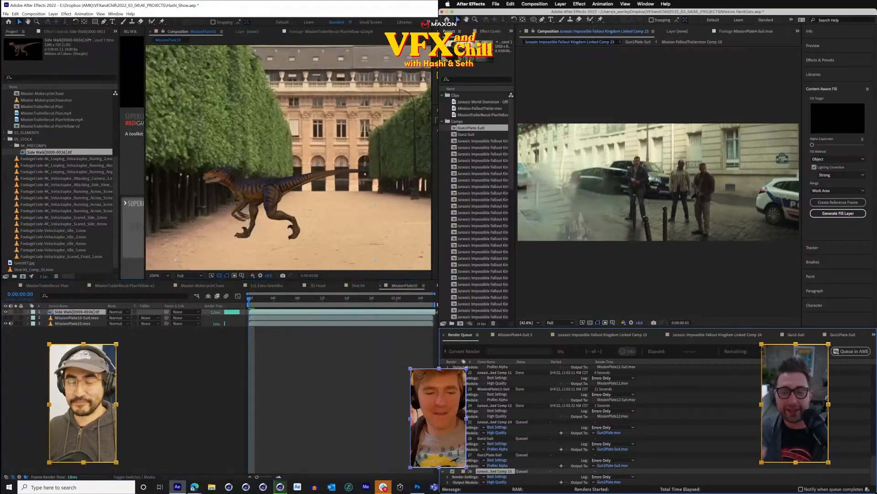
pyautogui.press('space')
pyautogui.press('space')
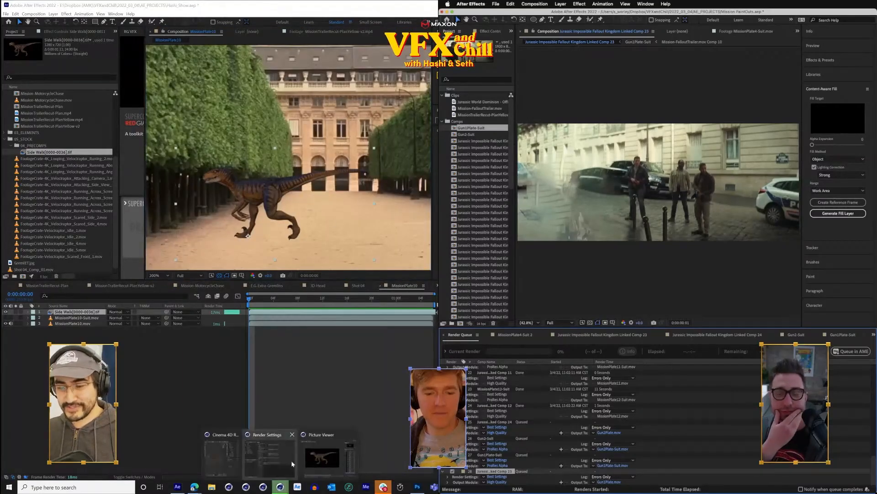
# - Switch to Cinema 4D's Picture Viewer and stop the running external render of the raptor
pyautogui.click(326, 451)
pyautogui.hotkey('alt', 'Tab')
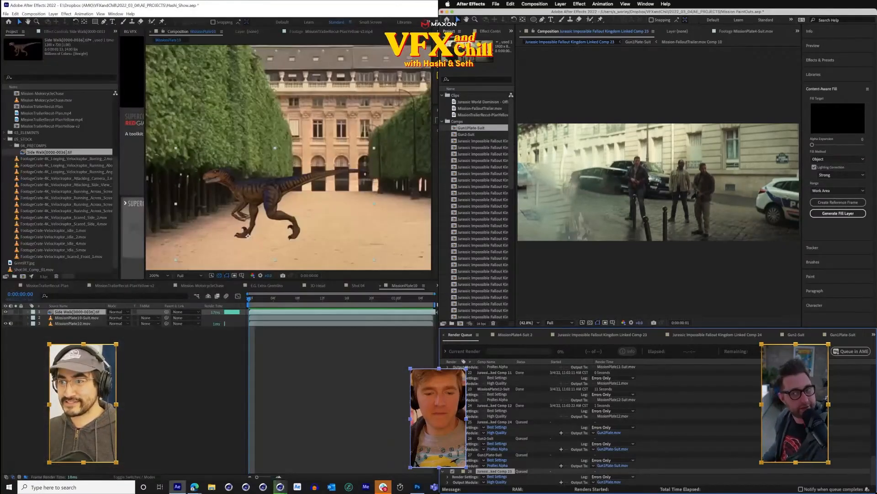
pyautogui.click(280, 487)
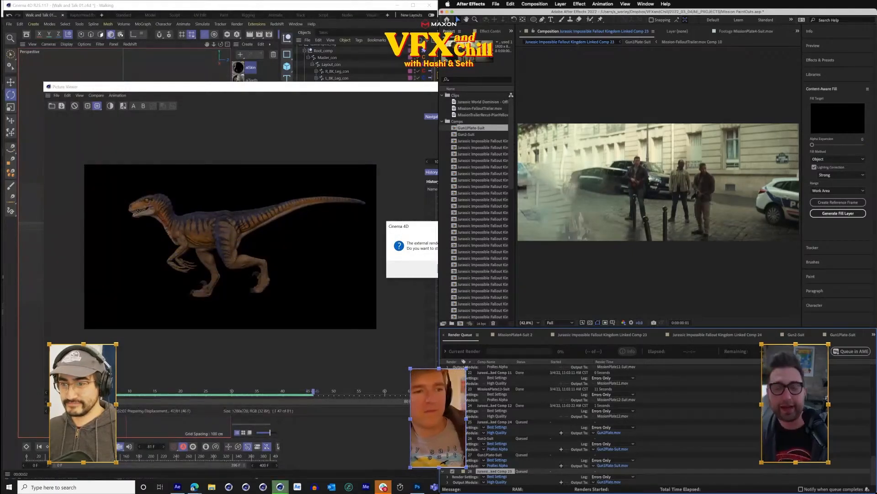
pyautogui.press('Return')
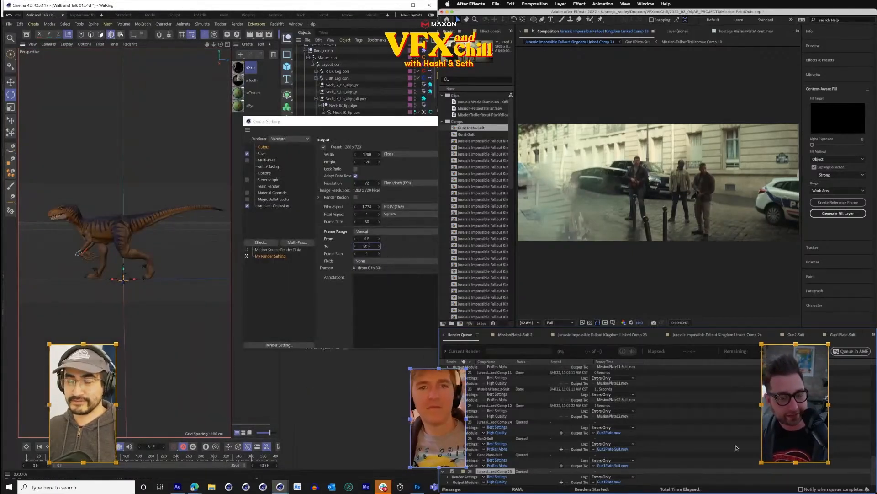
# - Save the After Effects project with the paint-outs and maximize its render queue
pyautogui.scroll(5, 132, 226)
pyautogui.scroll(-5, 131, 226)
pyautogui.moveTo(123, 233); pyautogui.dragTo(170, 233)
pyautogui.press('super+s')
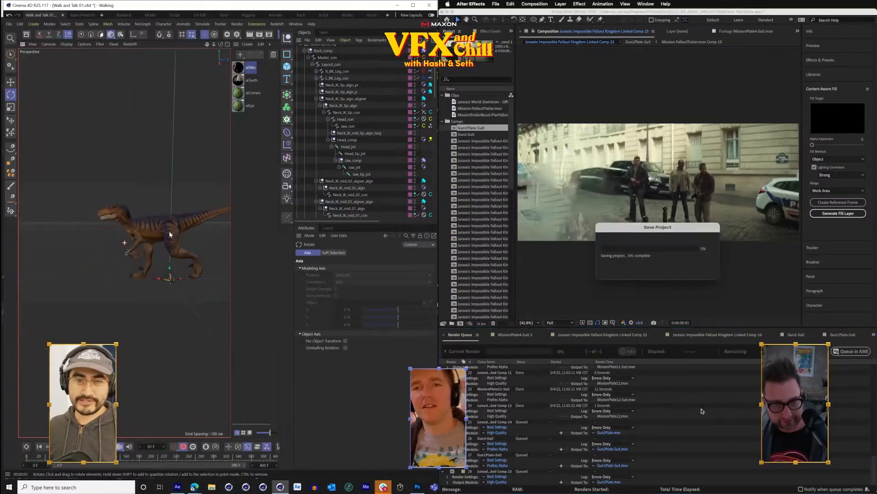
pyautogui.press('`')
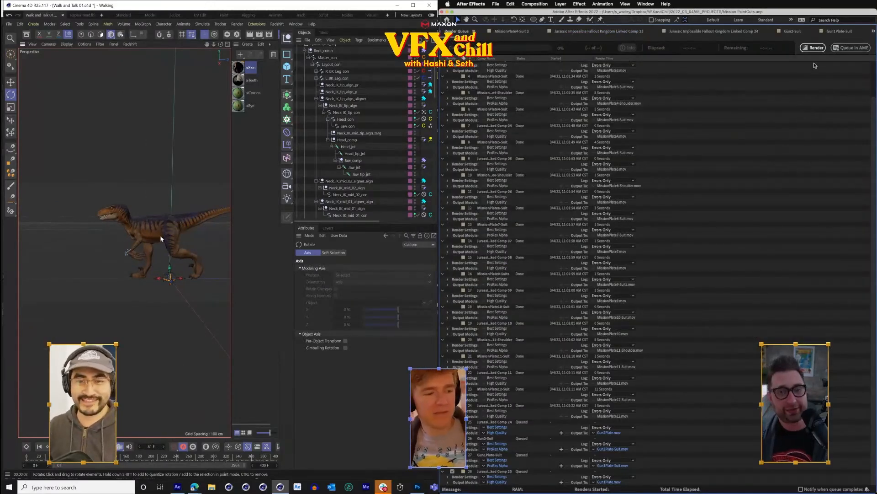
pyautogui.scroll(4, 144, 248)
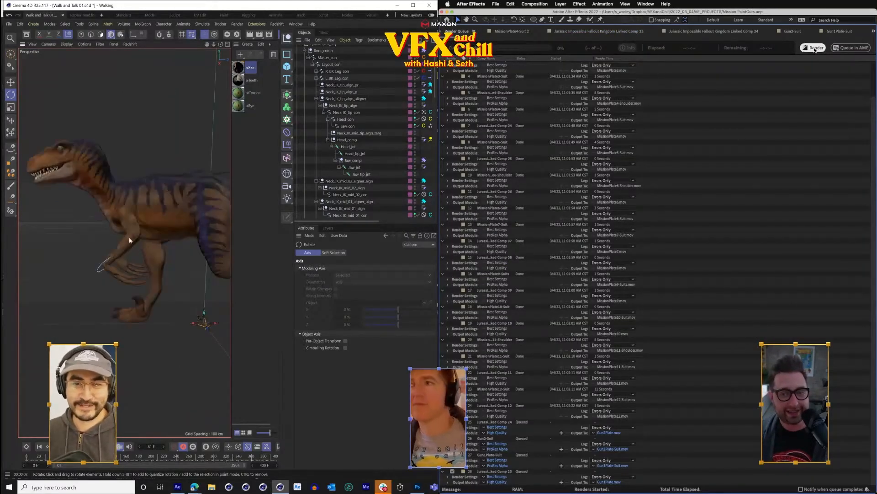
# - Try rotating the raptor's neck with the Neck_IK_tip_align_aligner control in Cinema 4D
pyautogui.click(342, 98)
pyautogui.moveTo(95, 182); pyautogui.dragTo(76, 202)
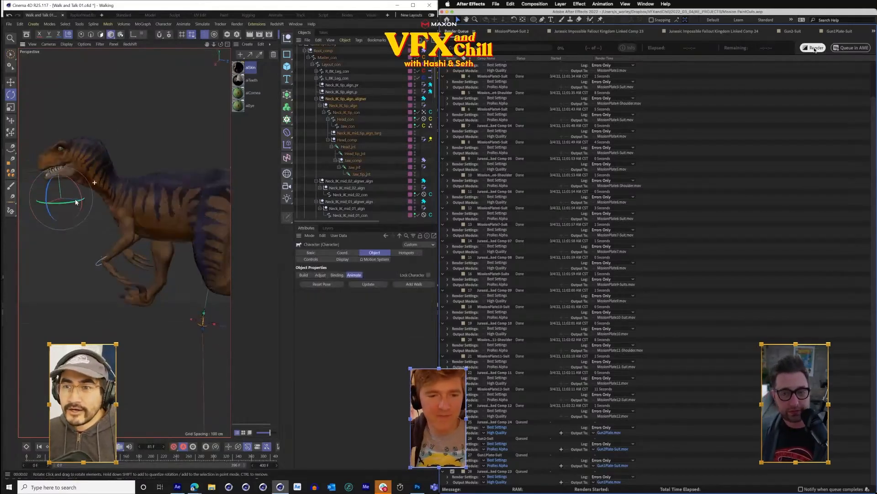
pyautogui.scroll(4, 349, 96)
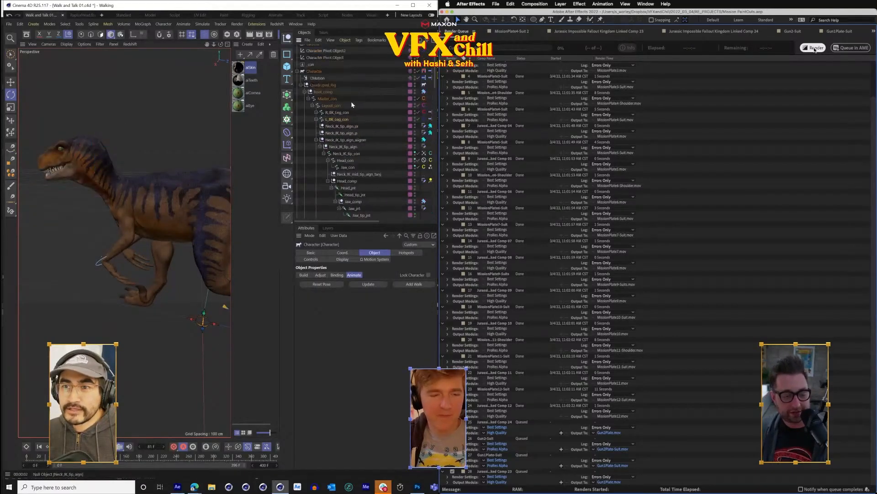
# - Render the queued gunmen plate and suit comps in After Effects, and restore the render queue to its normal panel size
pyautogui.click(814, 48)
pyautogui.click(323, 97)
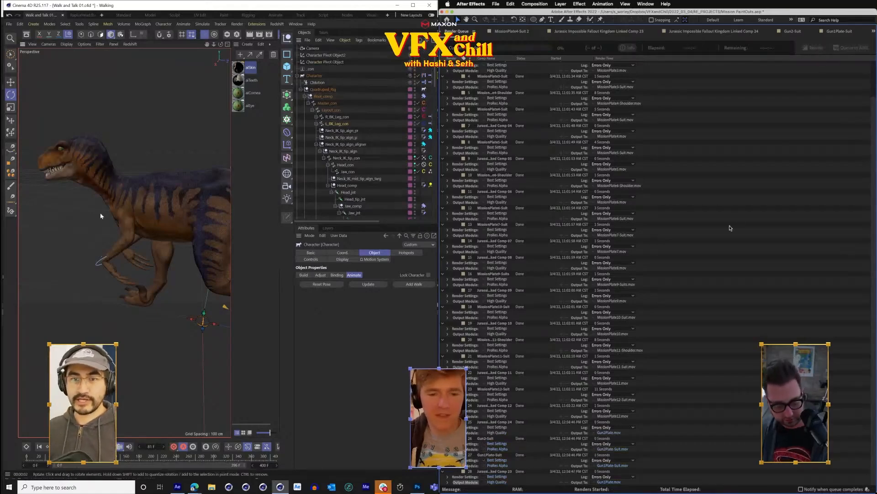
pyautogui.press('`')
pyautogui.moveTo(102, 213); pyautogui.dragTo(178, 241)
pyautogui.click(180, 243)
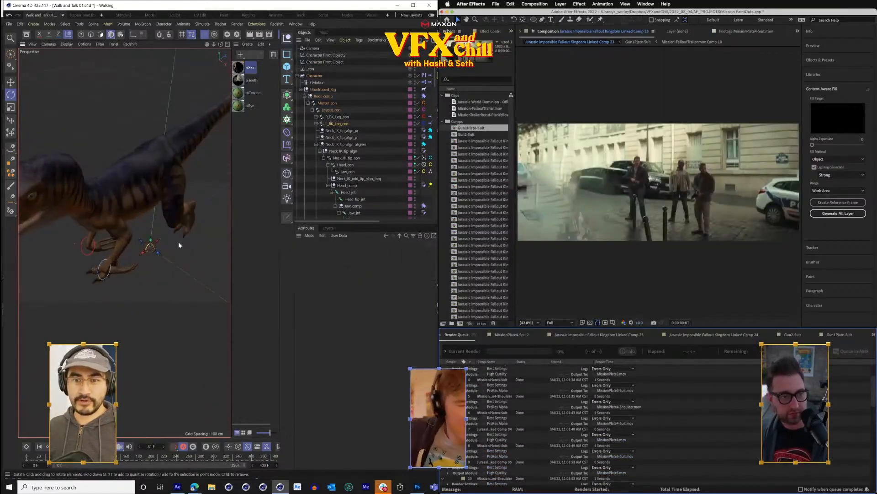
# - Check the raptor rig's neck and leg controls in the object hierarchy, and collapse the After Effects Comps folder
pyautogui.click(349, 188)
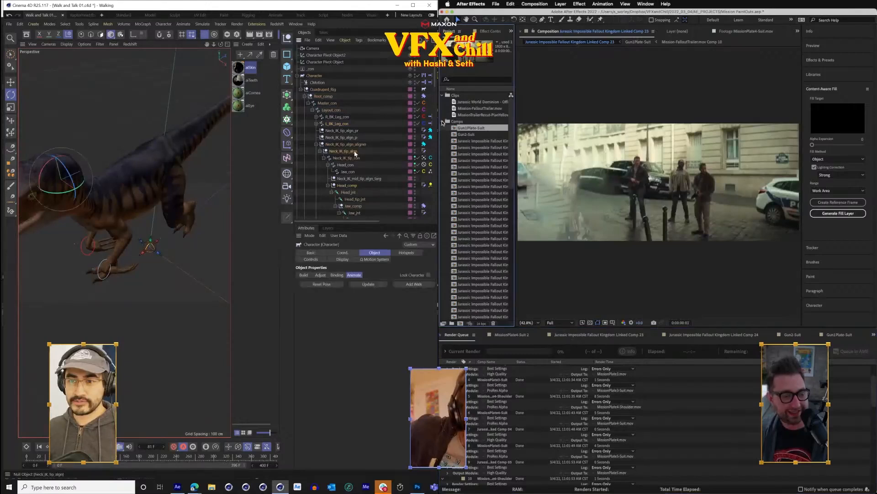
pyautogui.click(355, 152)
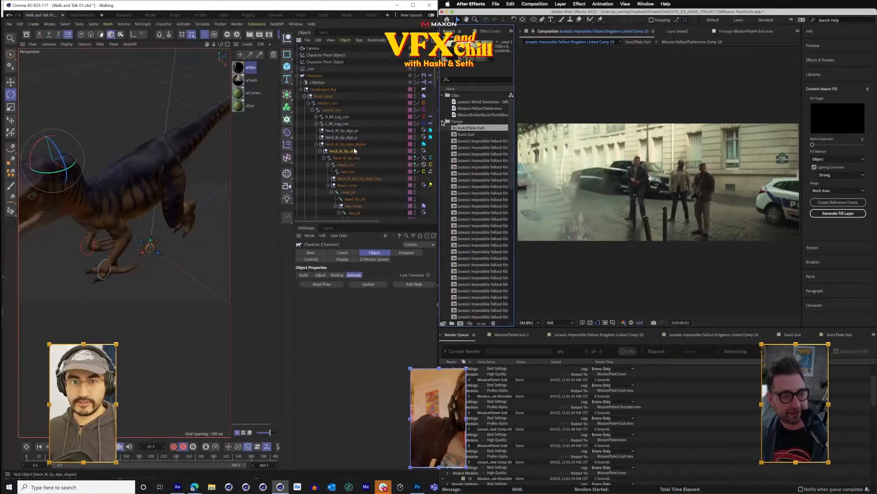
pyautogui.click(442, 122)
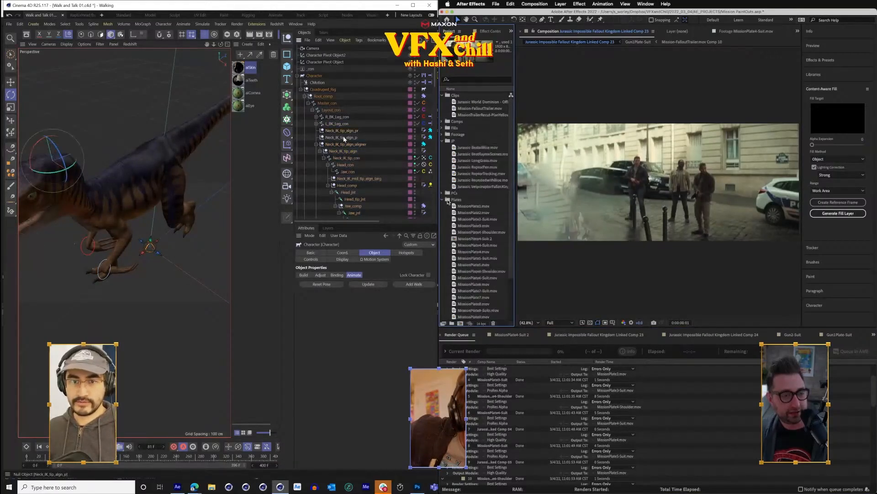
pyautogui.click(341, 125)
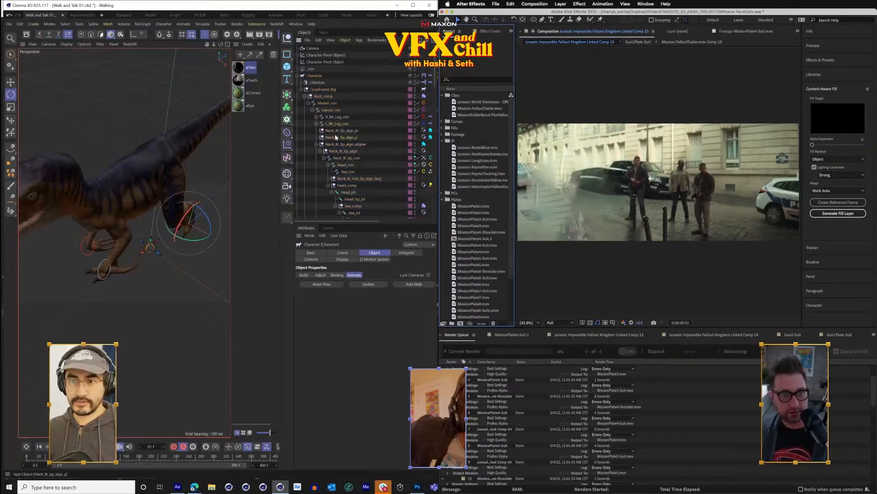
pyautogui.click(336, 137)
# - Import Gun1Plate.mov, Gun1Plate-Suit.mov, Gun2Plate.mov and Gun2Plate-Suit.mov into the Plates folder, and show the raptor Character's coordinates
pyautogui.press('super+i')
pyautogui.scroll(-5, 95, 204)
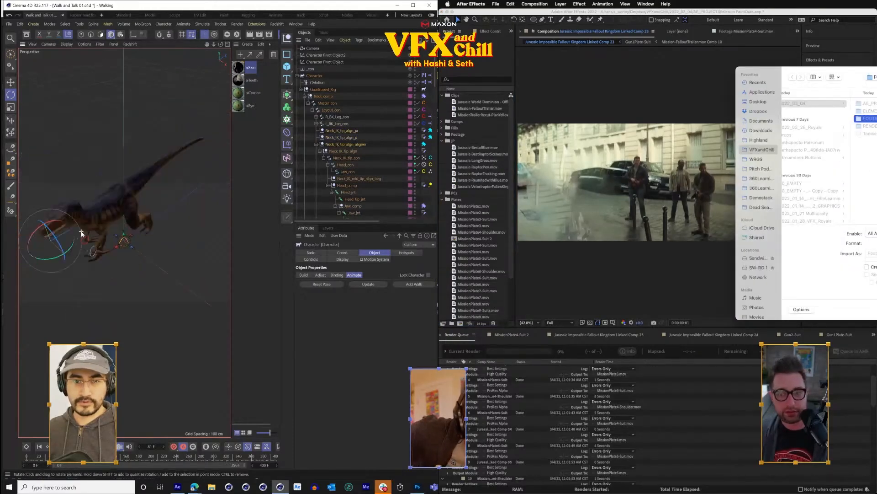
pyautogui.moveTo(95, 203); pyautogui.dragTo(73, 176)
pyautogui.press('Up')
pyautogui.click(344, 253)
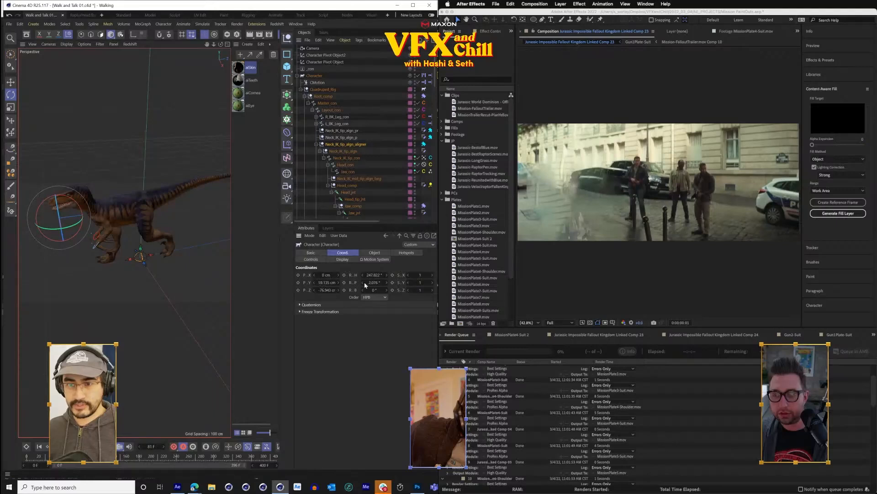
pyautogui.moveTo(387, 282); pyautogui.dragTo(387, 291)
pyautogui.scroll(-15, 416, 214)
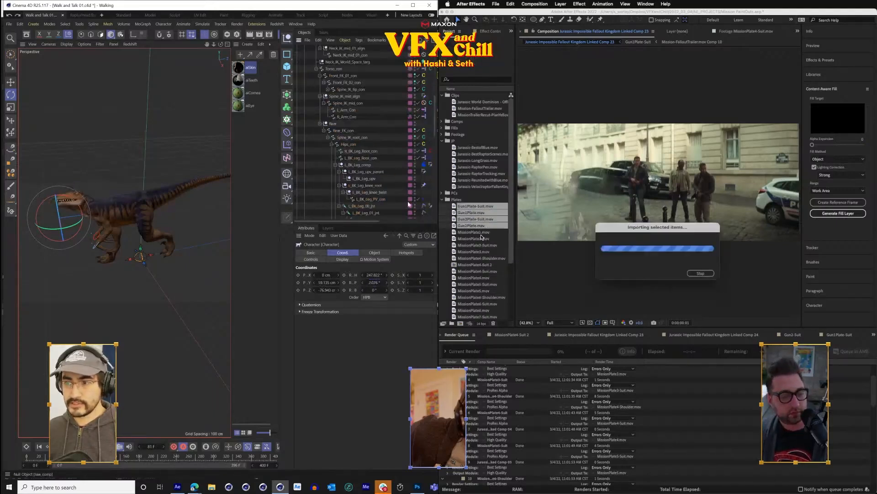
# - Create a composition from Gun1Plate.mov and layer Gun1Plate-Suit.mov above the clean plate
pyautogui.click(455, 213)
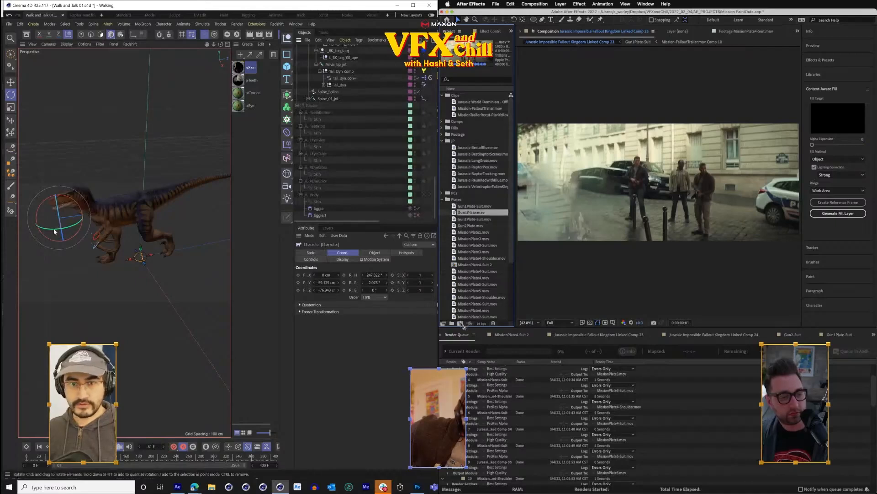
pyautogui.moveTo(114, 94); pyautogui.dragTo(115, 94)
pyautogui.moveTo(462, 323); pyautogui.dragTo(461, 323)
pyautogui.scroll(5, 109, 241)
pyautogui.moveTo(109, 241); pyautogui.dragTo(202, 307)
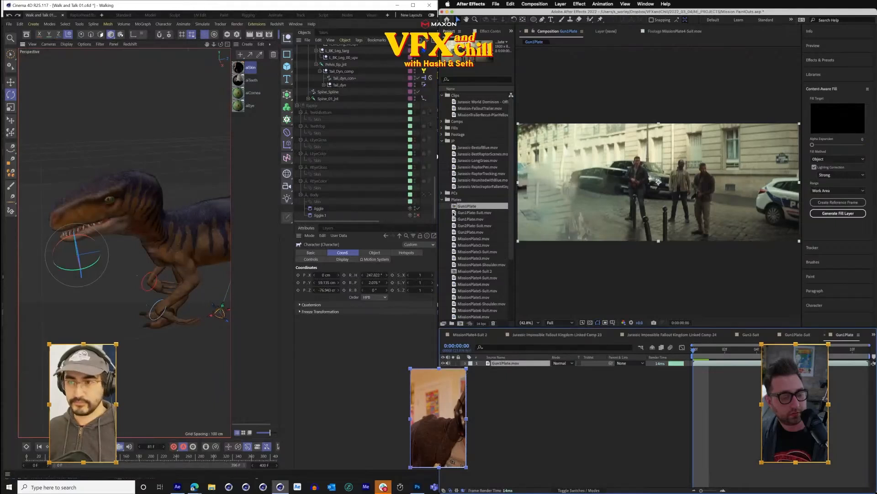
pyautogui.moveTo(454, 213); pyautogui.dragTo(504, 363)
pyautogui.scroll(6, 355, 177)
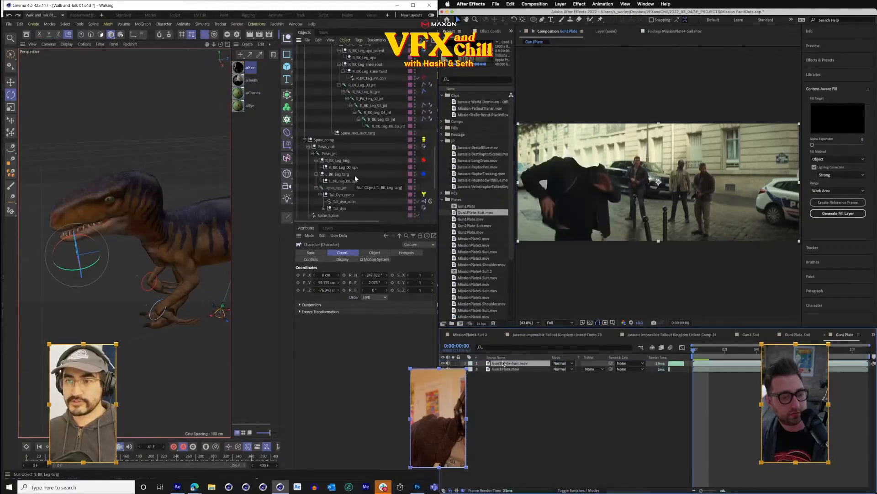
pyautogui.moveTo(202, 186); pyautogui.dragTo(228, 182)
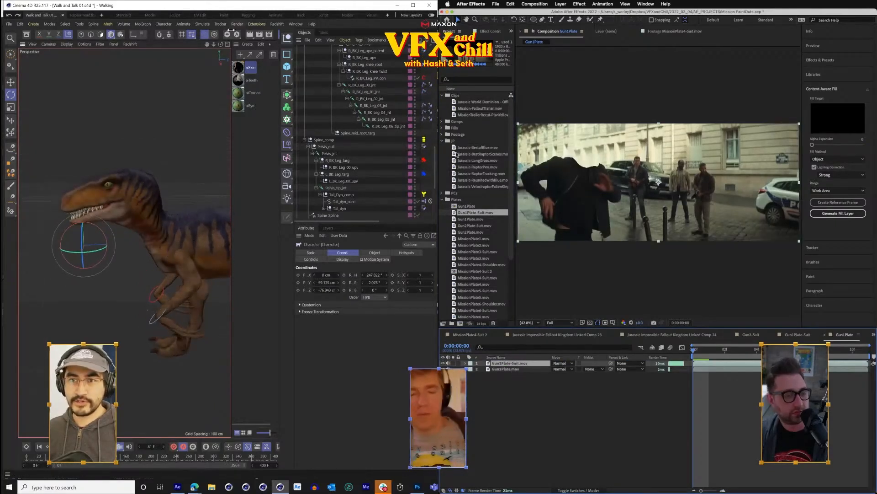
# - Open Jurassic-BestofBlue.mov in the footage viewer and scan its opening scenes for raptor reference
pyautogui.scroll(6, 396, 165)
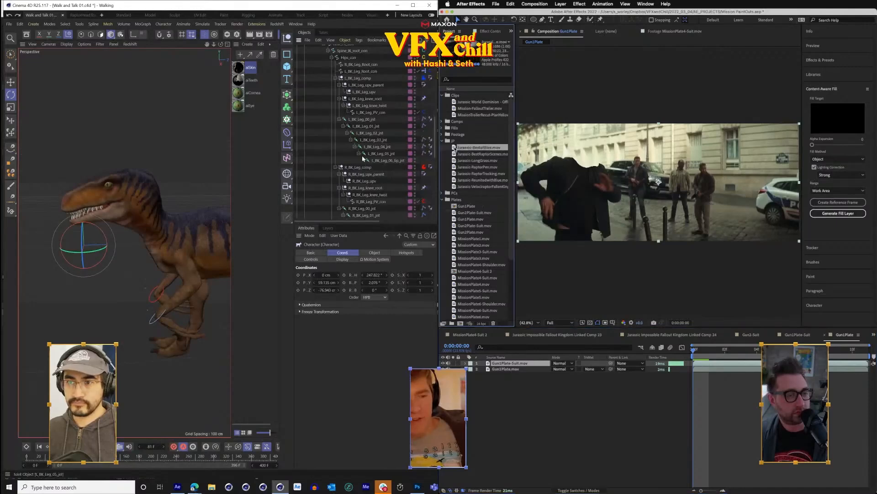
pyautogui.doubleClick(461, 148)
pyautogui.click(15, 86)
pyautogui.moveTo(552, 308); pyautogui.dragTo(560, 308)
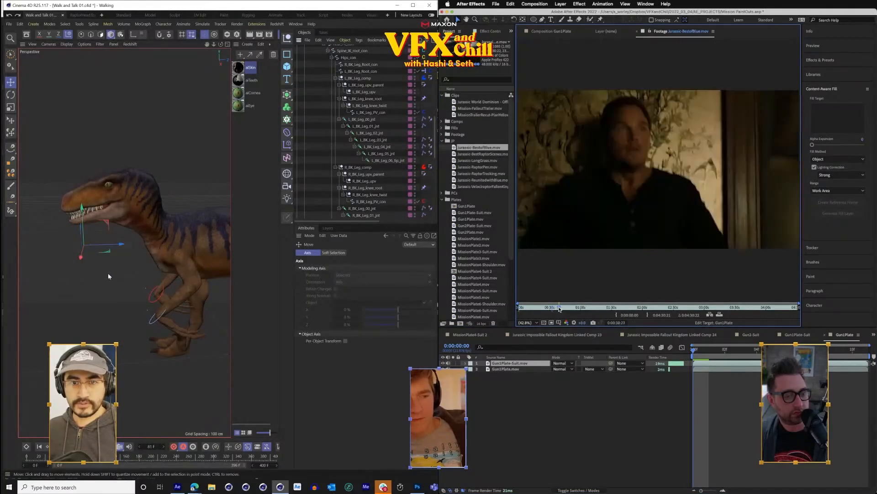
pyautogui.moveTo(107, 277); pyautogui.dragTo(196, 277)
pyautogui.moveTo(560, 308); pyautogui.dragTo(611, 314)
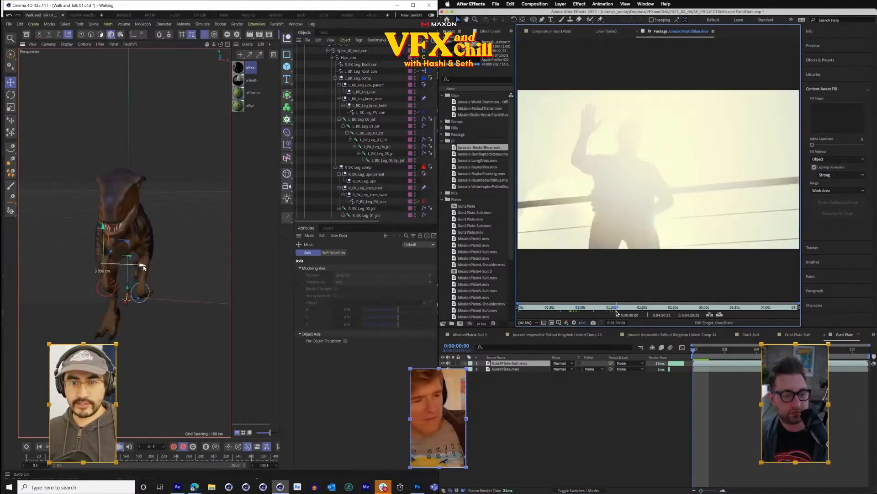
# - Try moving the raptor's selected rig control sideways about 66 cm, and scan the rest of Jurassic-BestofBlue.mov for raptor shots
pyautogui.moveTo(141, 269); pyautogui.dragTo(171, 264)
pyautogui.moveTo(611, 314); pyautogui.dragTo(620, 313)
pyautogui.moveTo(171, 265); pyautogui.dragTo(212, 273)
pyautogui.moveTo(619, 314); pyautogui.dragTo(634, 314)
pyautogui.moveTo(212, 272); pyautogui.dragTo(219, 273)
pyautogui.moveTo(634, 314); pyautogui.dragTo(640, 313)
pyautogui.moveTo(219, 273); pyautogui.dragTo(224, 273)
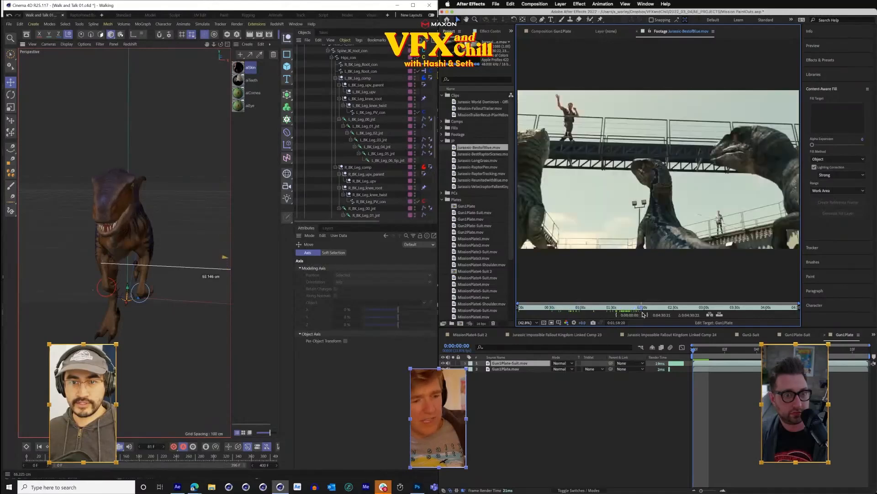
pyautogui.moveTo(640, 314); pyautogui.dragTo(647, 315)
pyautogui.moveTo(224, 273); pyautogui.dragTo(227, 274)
pyautogui.moveTo(647, 315); pyautogui.dragTo(653, 314)
pyautogui.moveTo(227, 274); pyautogui.dragTo(231, 274)
pyautogui.moveTo(656, 315); pyautogui.dragTo(700, 314)
pyautogui.moveTo(230, 274); pyautogui.dragTo(245, 261)
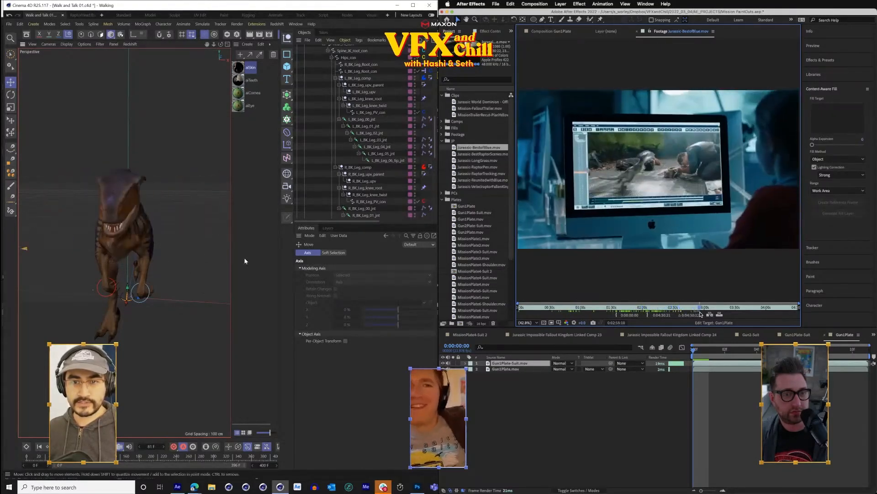
pyautogui.moveTo(721, 315); pyautogui.dragTo(739, 314)
pyautogui.moveTo(219, 45); pyautogui.dragTo(219, 45)
pyautogui.moveTo(739, 314); pyautogui.dragTo(745, 315)
pyautogui.moveTo(220, 45); pyautogui.dragTo(219, 46)
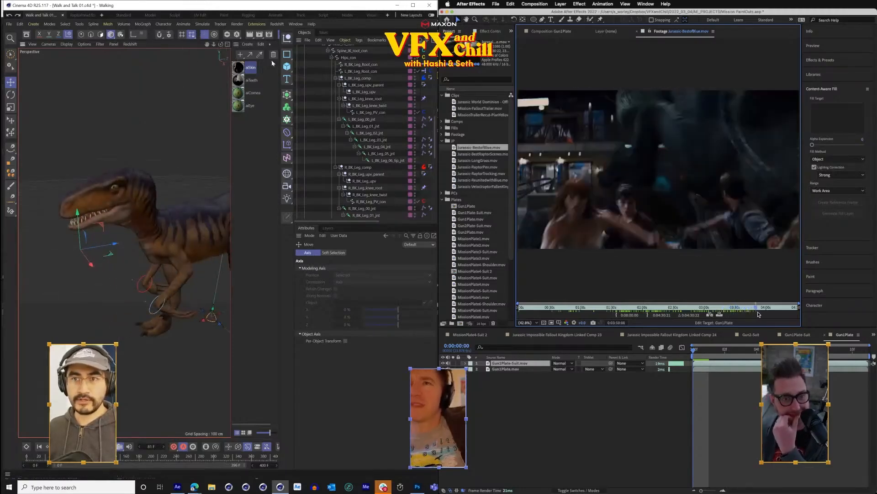
# - Add a Bend deformer to the Cinema 4D scene and scale it down to 92.25 cm at the raptor's legs
pyautogui.click(287, 68)
pyautogui.moveTo(770, 315); pyautogui.dragTo(793, 315)
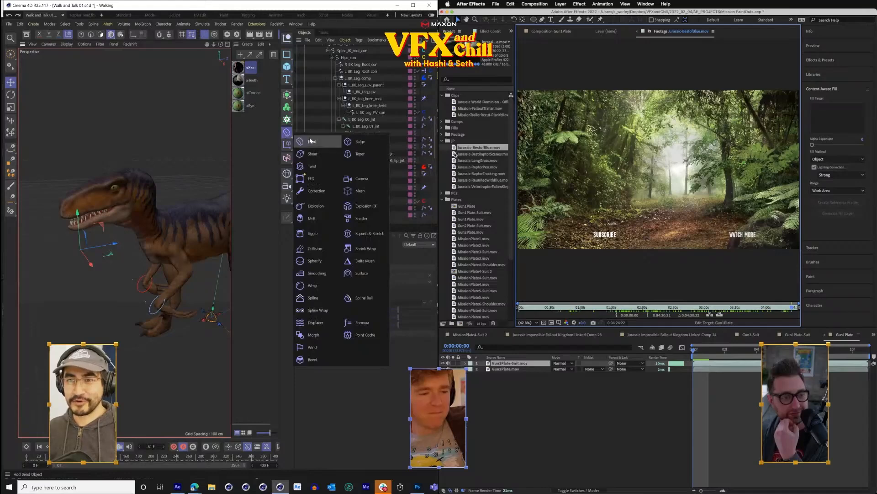
pyautogui.click(310, 140)
pyautogui.scroll(-5, 177, 241)
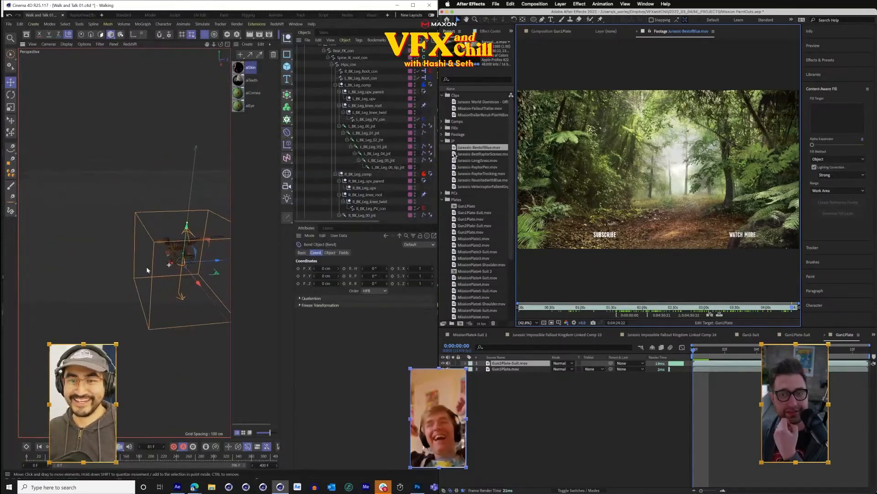
pyautogui.scroll(5, 169, 265)
pyautogui.moveTo(195, 264); pyautogui.dragTo(78, 152)
pyautogui.scroll(-3, 105, 183)
pyautogui.press('t')
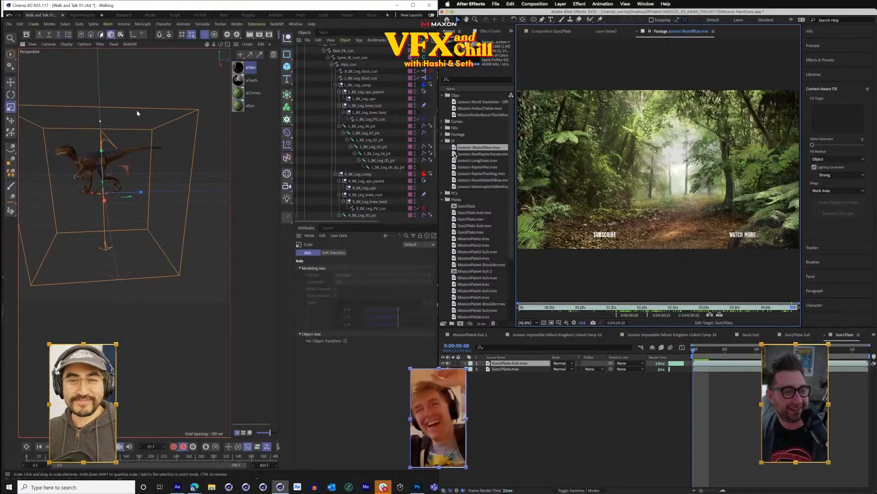
pyautogui.moveTo(137, 113); pyautogui.dragTo(98, 115)
# - Open Jurassic-BestRaptorScenes.mov and skim its first half, and raise the Bend deformer's strength in Cinema 4D
pyautogui.doubleClick(454, 155)
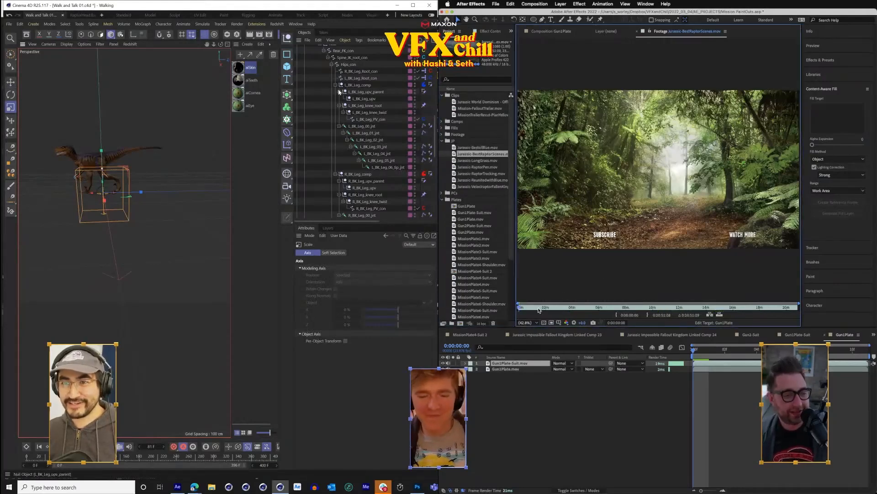
pyautogui.moveTo(538, 310); pyautogui.dragTo(661, 308)
pyautogui.scroll(10, 317, 72)
pyautogui.click(311, 49)
pyautogui.click(329, 253)
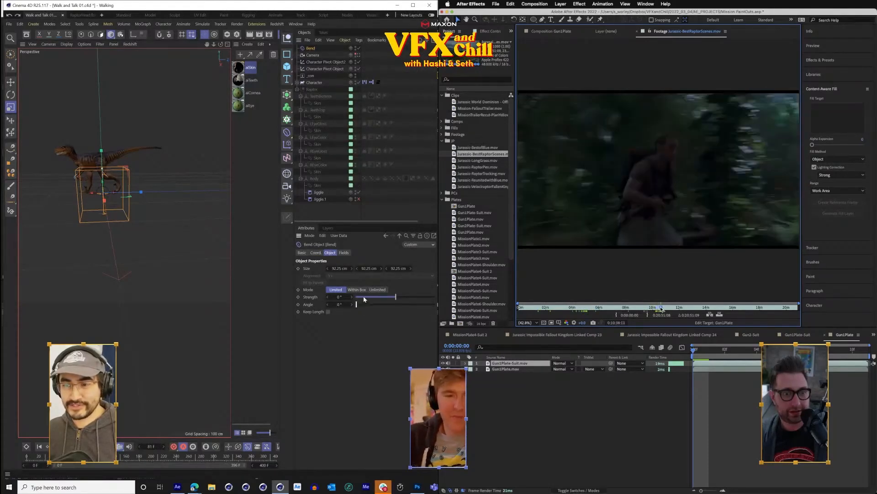
pyautogui.moveTo(365, 298); pyautogui.dragTo(409, 297)
# - Rotate the Bend deformer beneath the raptor, and play the Jurassic-BestRaptorScenes.mov footage with the Preview controls open
pyautogui.click(12, 95)
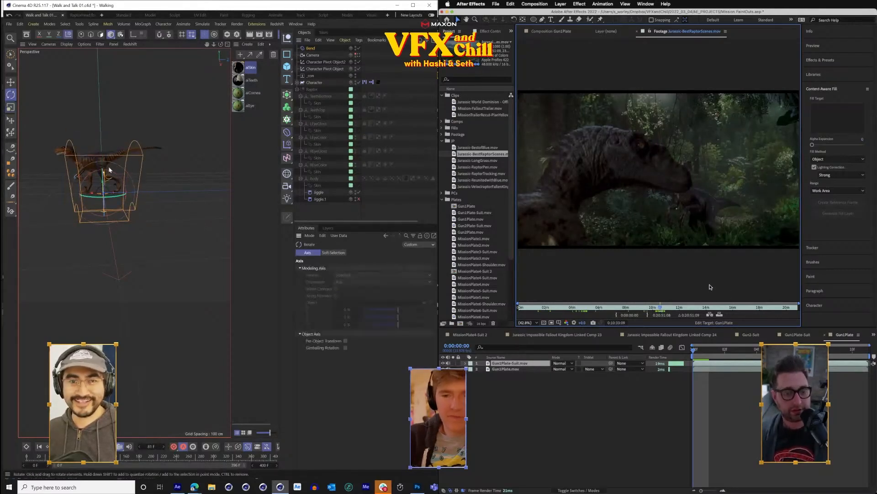
pyautogui.moveTo(121, 178); pyautogui.dragTo(88, 176)
pyautogui.click(822, 47)
pyautogui.press('space')
pyautogui.moveTo(141, 179); pyautogui.dragTo(103, 209)
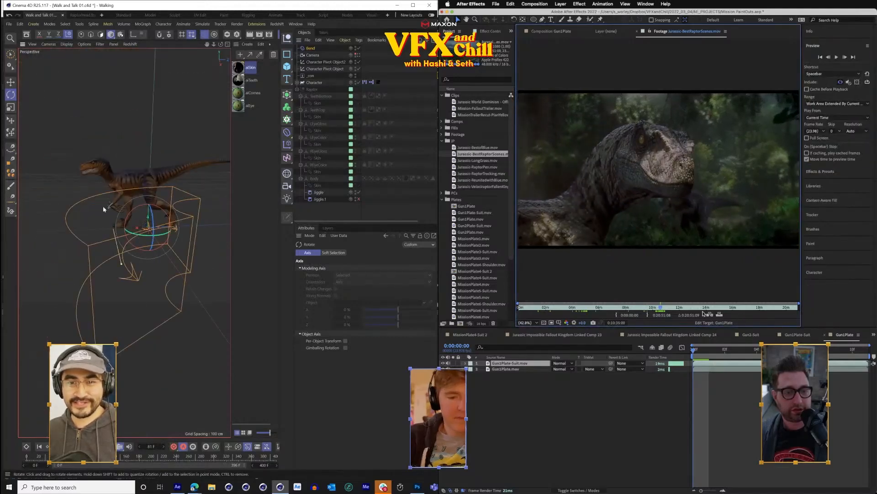
# - Move the Bend deformer up around the raptor's body while scrubbing further through the raptor scenes footage
pyautogui.click(11, 82)
pyautogui.moveTo(662, 308); pyautogui.dragTo(667, 307)
pyautogui.moveTo(150, 187); pyautogui.dragTo(151, 129)
pyautogui.moveTo(667, 307); pyautogui.dragTo(672, 307)
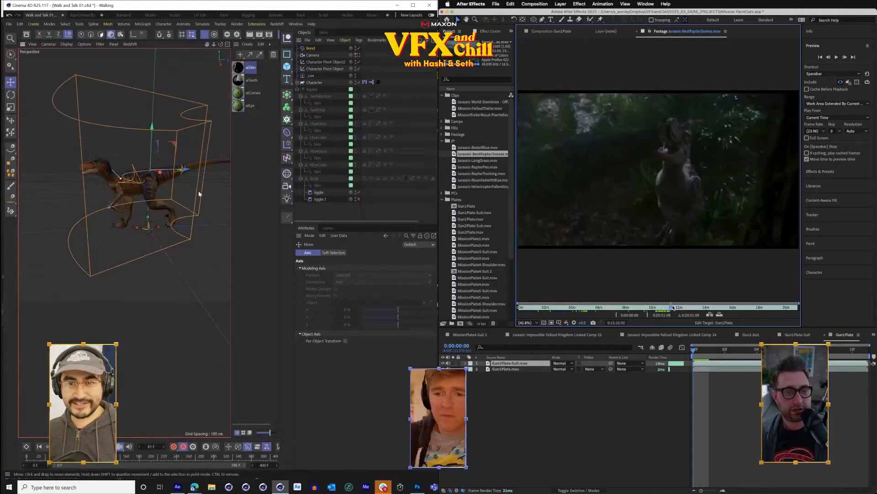
pyautogui.moveTo(199, 194); pyautogui.dragTo(179, 196)
# - Scale the Bend deformer down around the raptor's torso, and skim the jungle and later scenes of Jurassic-BestRaptorScenes.mov
pyautogui.moveTo(672, 307); pyautogui.dragTo(676, 307)
pyautogui.click(11, 107)
pyautogui.moveTo(114, 150); pyautogui.dragTo(100, 155)
pyautogui.moveTo(677, 307); pyautogui.dragTo(677, 307)
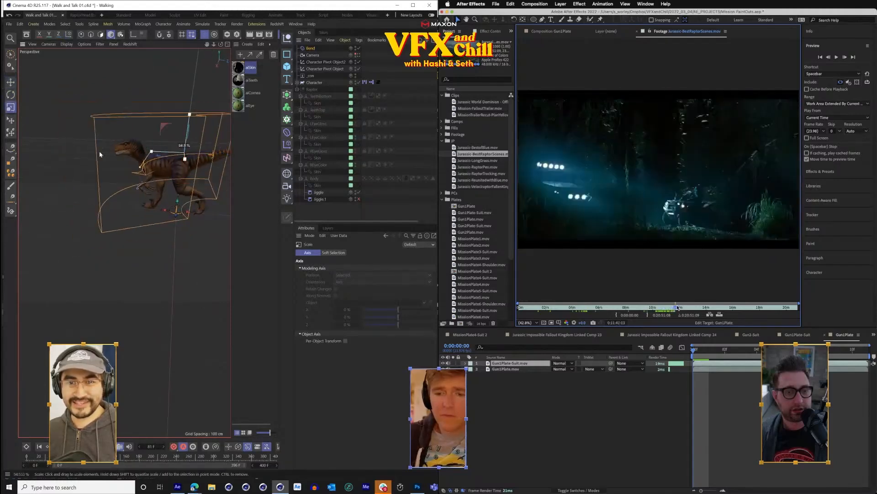
pyautogui.moveTo(100, 154); pyautogui.dragTo(35, 171)
pyautogui.moveTo(677, 307); pyautogui.dragTo(683, 307)
pyautogui.moveTo(36, 171); pyautogui.dragTo(61, 171)
pyautogui.moveTo(682, 307); pyautogui.dragTo(692, 307)
pyautogui.moveTo(133, 175); pyautogui.dragTo(126, 240)
pyautogui.moveTo(692, 308); pyautogui.dragTo(731, 307)
pyautogui.moveTo(126, 240); pyautogui.dragTo(178, 239)
pyautogui.moveTo(730, 307); pyautogui.dragTo(742, 307)
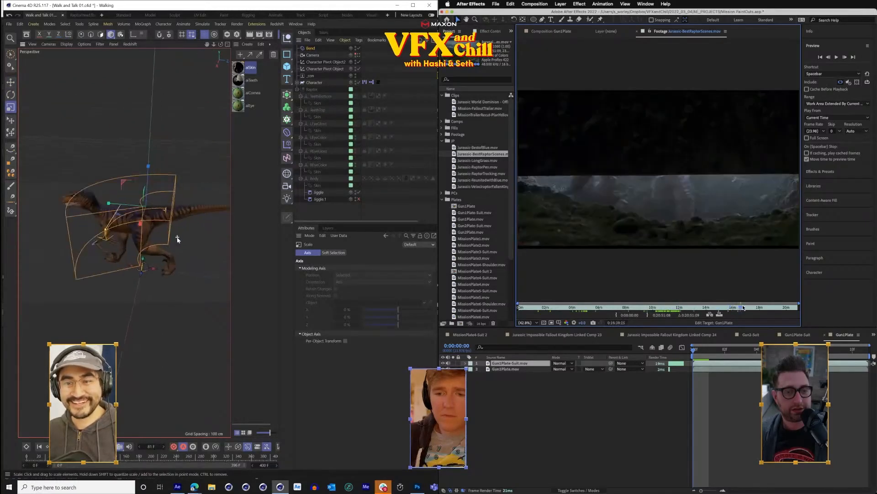
# - Shrink the Bend deformer further, and scan the closing scenes of Jurassic-BestRaptorScenes.mov for usable raptor shots
pyautogui.moveTo(177, 239); pyautogui.dragTo(183, 241)
pyautogui.moveTo(742, 307); pyautogui.dragTo(751, 307)
pyautogui.moveTo(183, 241); pyautogui.dragTo(195, 253)
pyautogui.moveTo(751, 308); pyautogui.dragTo(756, 307)
pyautogui.moveTo(195, 253); pyautogui.dragTo(198, 296)
pyautogui.moveTo(756, 307); pyautogui.dragTo(763, 307)
pyautogui.moveTo(197, 296); pyautogui.dragTo(171, 313)
pyautogui.moveTo(763, 307); pyautogui.dragTo(769, 307)
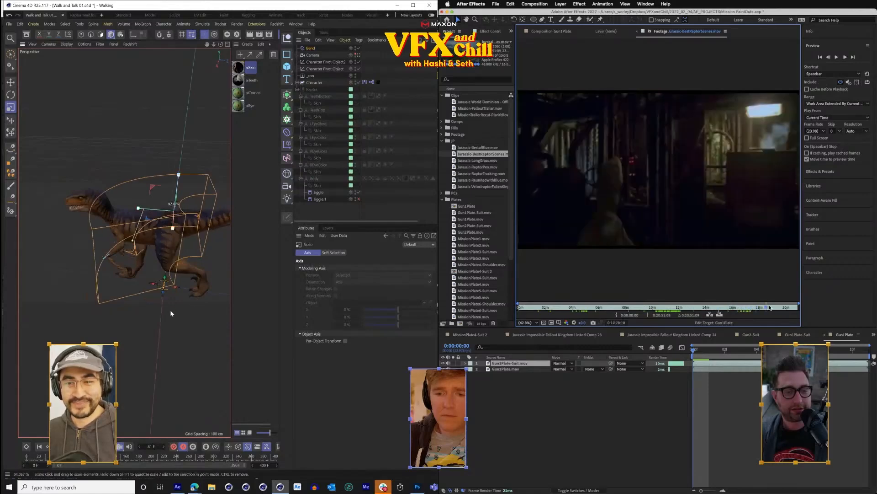
pyautogui.moveTo(172, 313); pyautogui.dragTo(147, 297)
pyautogui.moveTo(769, 308); pyautogui.dragTo(771, 307)
pyautogui.moveTo(146, 297); pyautogui.dragTo(119, 281)
pyautogui.moveTo(771, 307); pyautogui.dragTo(772, 307)
pyautogui.moveTo(120, 281); pyautogui.dragTo(97, 294)
pyautogui.moveTo(772, 307); pyautogui.dragTo(785, 308)
# - Move the Bend deformer forward onto the raptor's head and neck, and scrub to the end of the raptor scenes footage
pyautogui.click(10, 82)
pyautogui.moveTo(204, 272); pyautogui.dragTo(192, 207)
pyautogui.moveTo(785, 308); pyautogui.dragTo(790, 308)
pyautogui.moveTo(193, 207); pyautogui.dragTo(184, 170)
pyautogui.moveTo(790, 308); pyautogui.dragTo(796, 309)
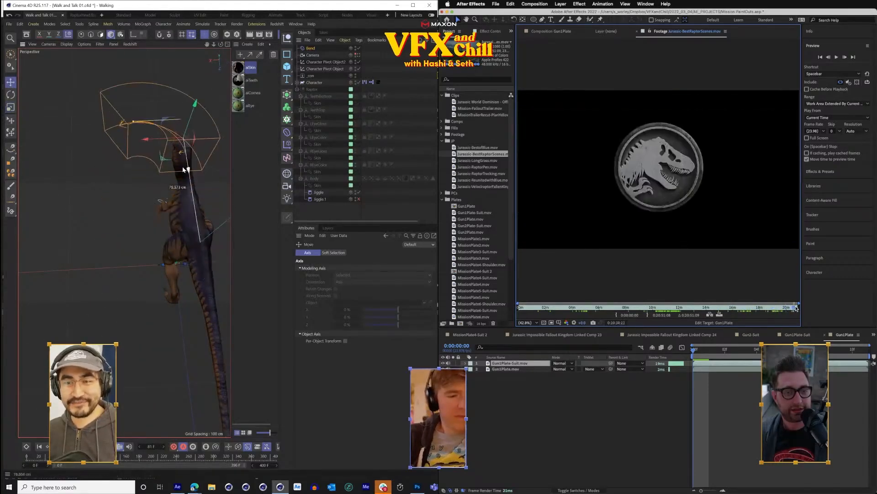
pyautogui.moveTo(184, 170); pyautogui.dragTo(188, 199)
pyautogui.moveTo(176, 238)
pyautogui.mouseDown()
pyautogui.moveTo(229, 195)
pyautogui.moveTo(170, 234)
pyautogui.mouseUp()
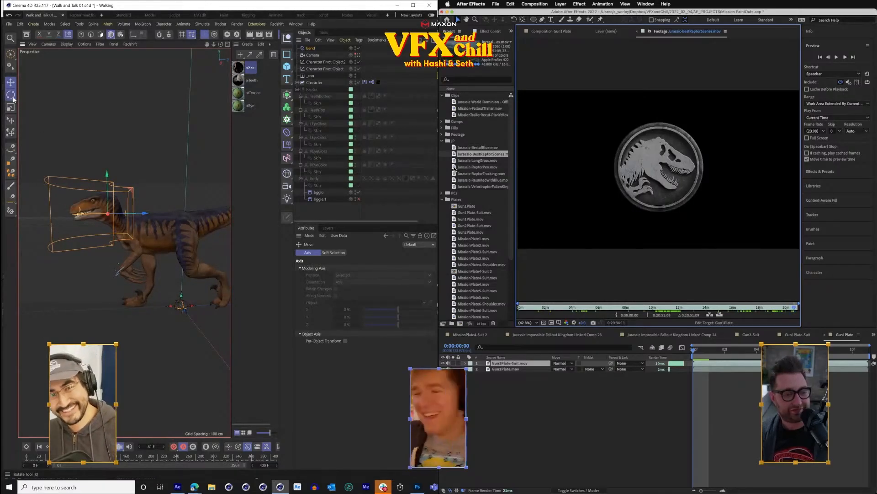
# - Rotate the Bend deformer around the raptor's neck in Cinema 4D, and open Jurassic-RaptorPen.mov in the After Effects footage viewer
pyautogui.moveTo(122, 197); pyautogui.dragTo(134, 206)
pyautogui.scroll(10, 130, 215)
pyautogui.scroll(-10, 131, 216)
pyautogui.doubleClick(455, 167)
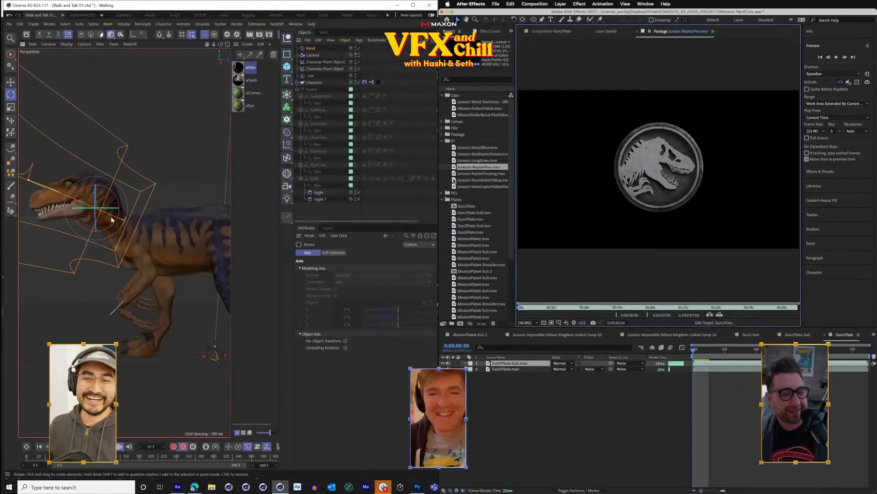
# - Open Jurassic-ReunitedwithBlue.mov in the After Effects footage viewer and skim its jungle scenes for raptor shots
pyautogui.click(454, 180)
pyautogui.doubleClick(454, 180)
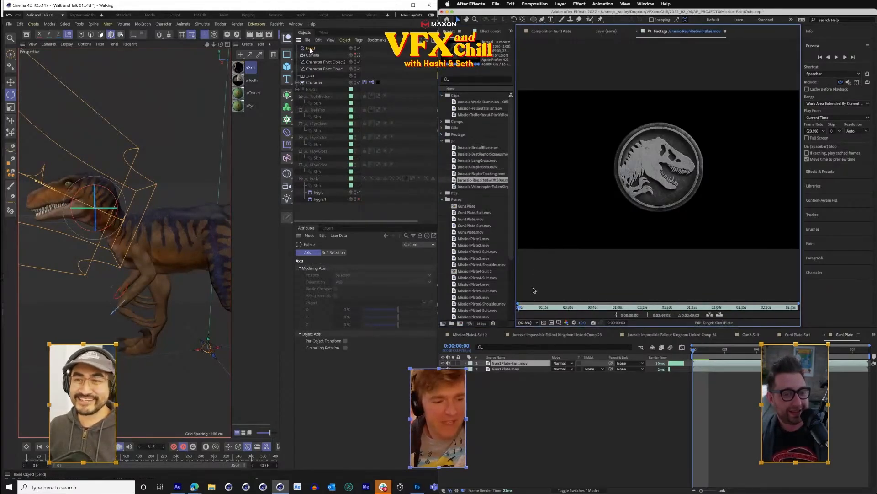
pyautogui.click(528, 308)
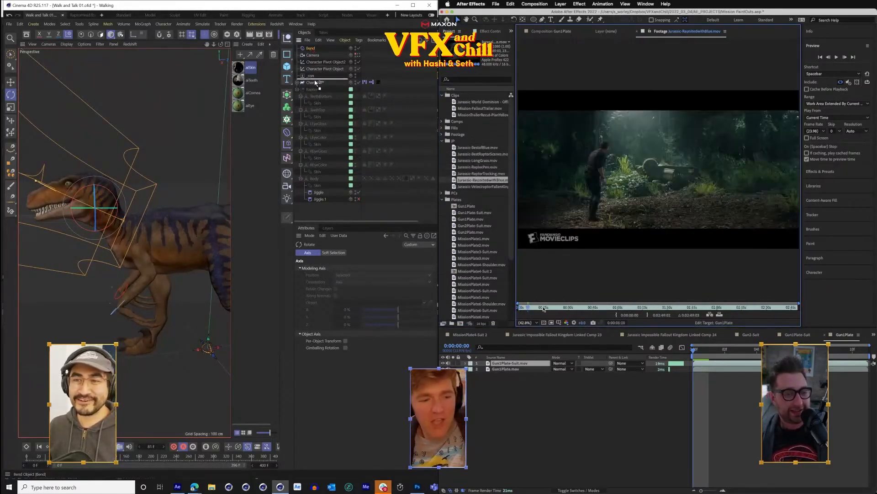
pyautogui.moveTo(544, 308); pyautogui.dragTo(627, 310)
# - Try the Bend deformer under the Character object beside Quadruped_Rig, and below the Raptor group in Cinema 4D
pyautogui.click(297, 84)
pyautogui.click(301, 97)
pyautogui.click(314, 83)
pyautogui.moveTo(312, 49); pyautogui.dragTo(319, 103)
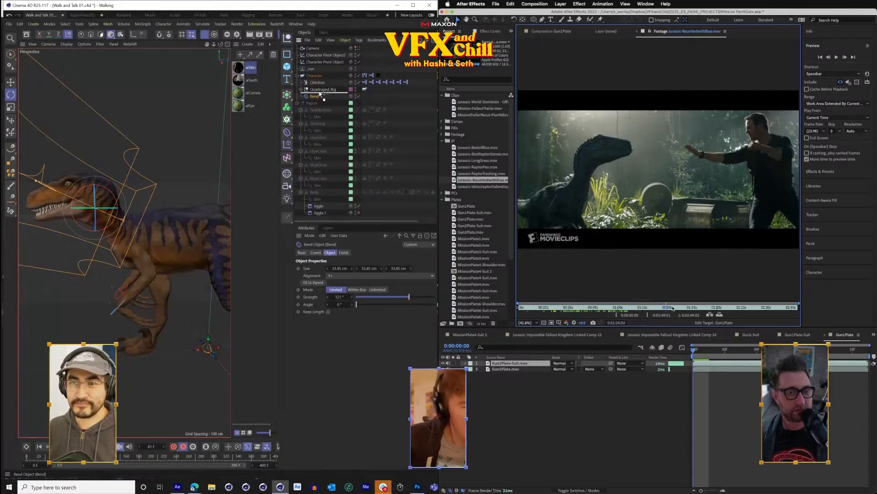
pyautogui.click(299, 104)
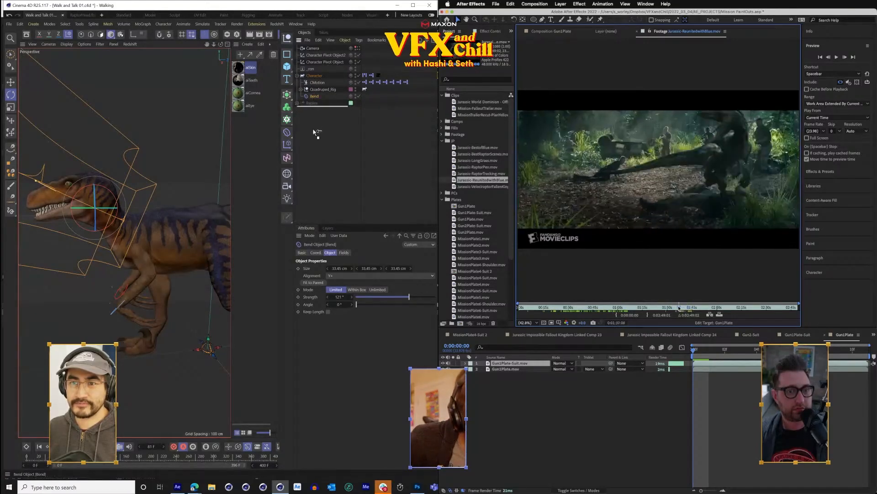
pyautogui.click(301, 90)
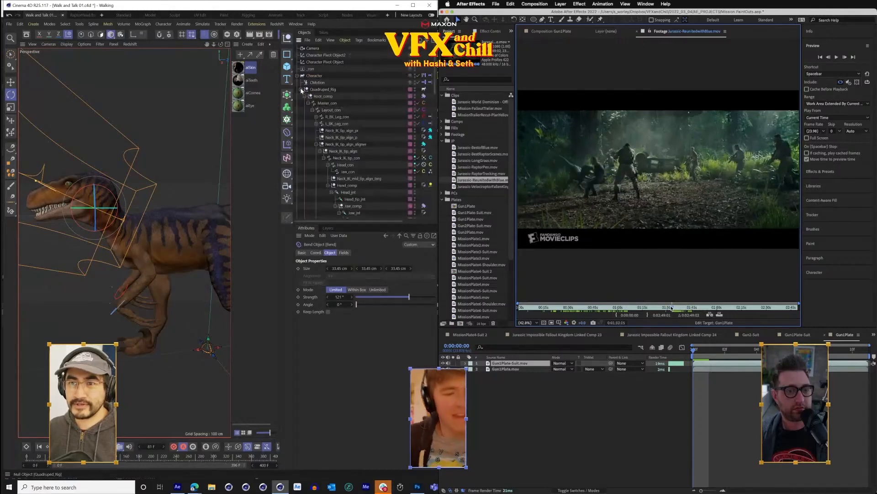
# - Try placing the Bend deformer inside the Quadruped_Rig hierarchy, just below Spine_01_jt
pyautogui.scroll(-5, 329, 116)
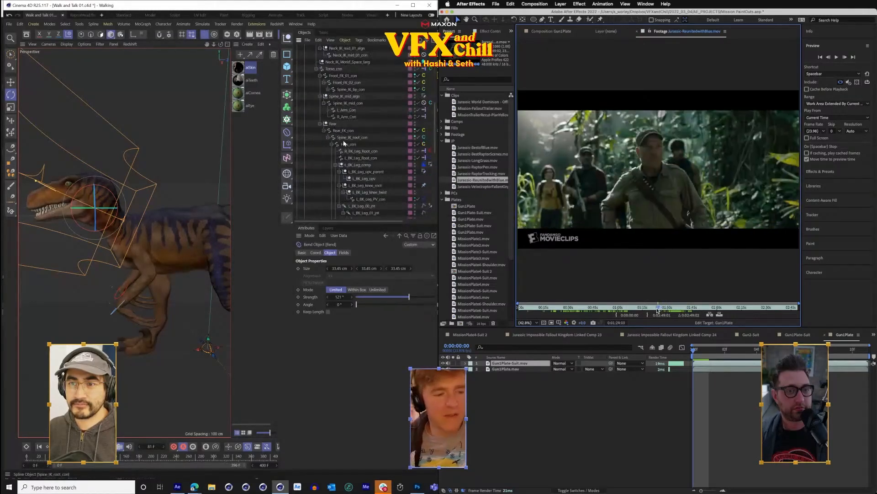
pyautogui.scroll(-5, 344, 143)
pyautogui.scroll(-2, 342, 157)
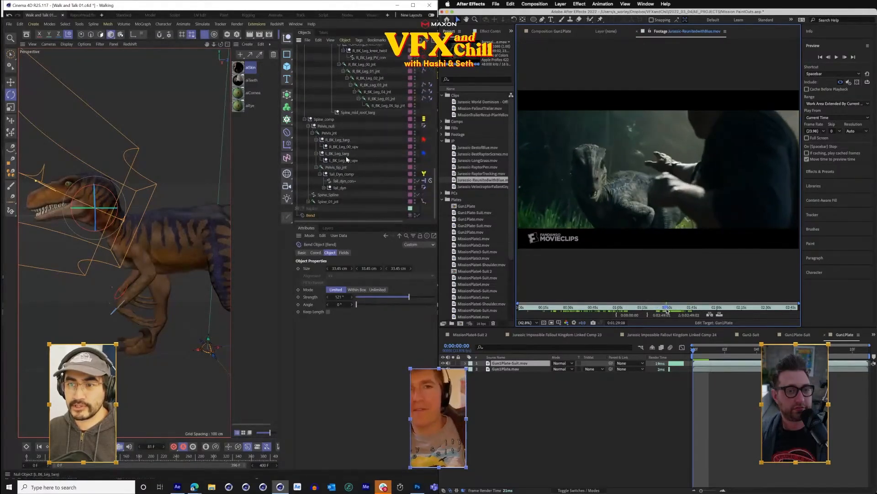
pyautogui.click(328, 202)
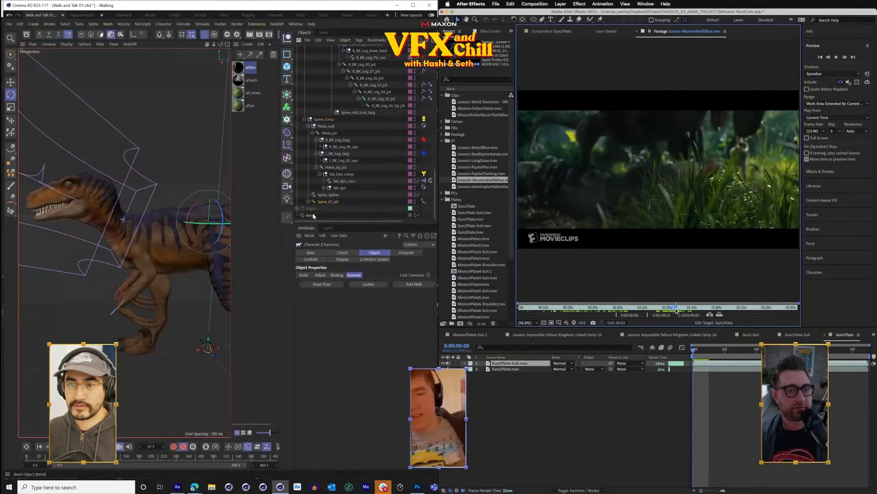
pyautogui.moveTo(315, 215); pyautogui.dragTo(325, 208)
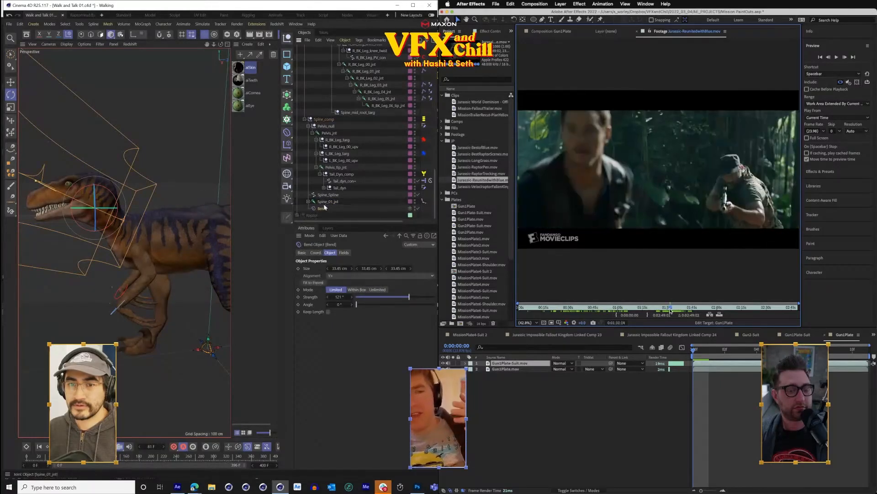
# - Look through the neck and spine objects of Quadruped_Rig, and scrub the reunion footage to the raptor facing the man's outstretched hand
pyautogui.scroll(10, 338, 201)
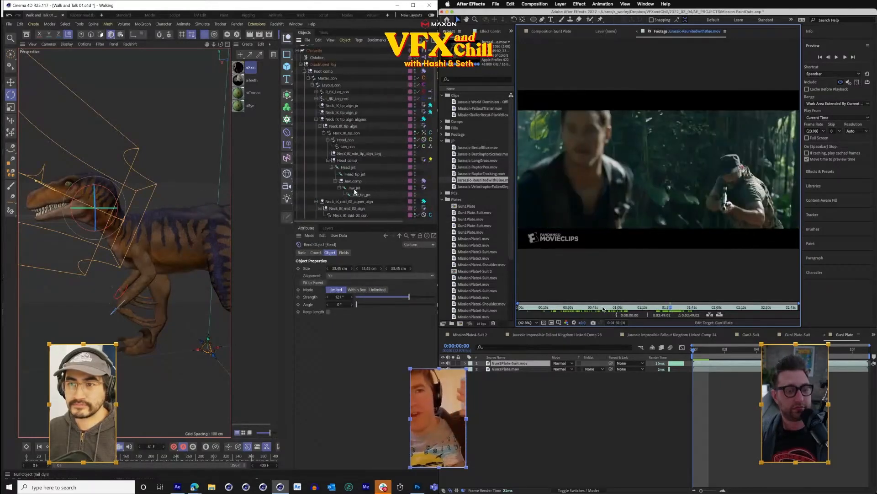
pyautogui.scroll(-5, 373, 195)
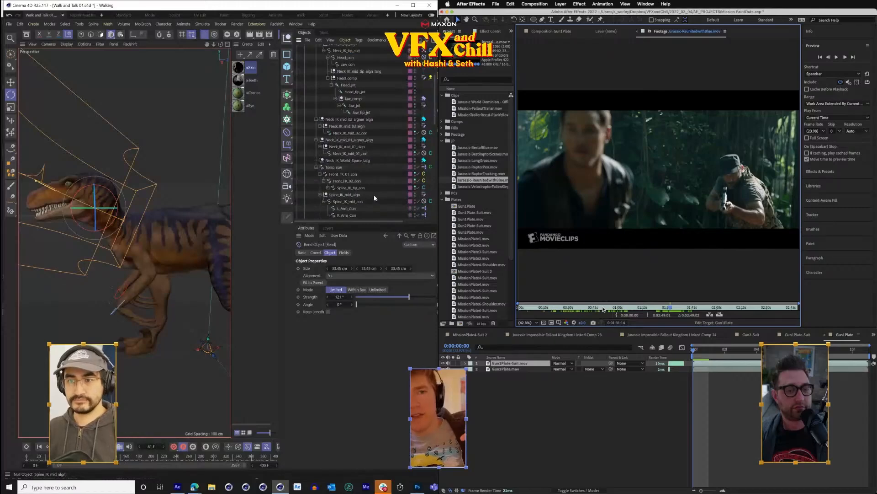
pyautogui.scroll(4, 376, 192)
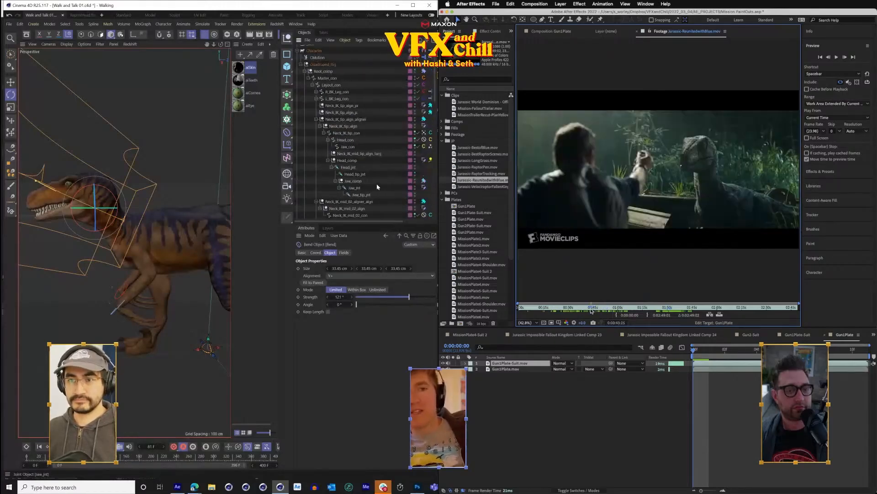
pyautogui.click(307, 64)
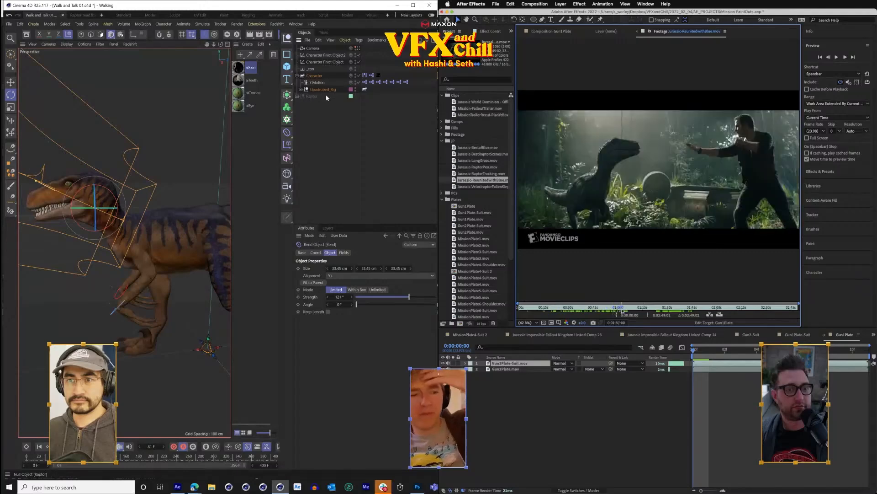
pyautogui.click(313, 99)
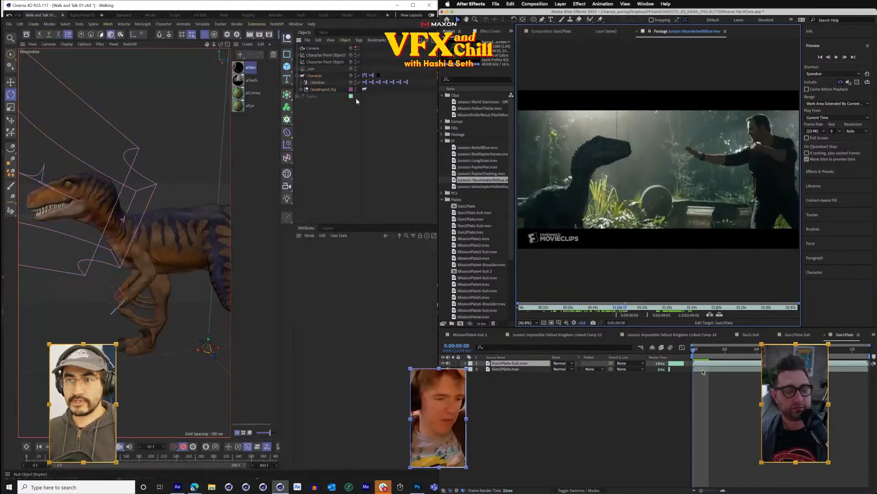
# - Return Gun1Plate to its first frame, and set the in point of Jurassic-ReunitedwithBlue.mov at 0:01:04:09 on the raptor facing the man
pyautogui.click(734, 355)
pyautogui.press('Home')
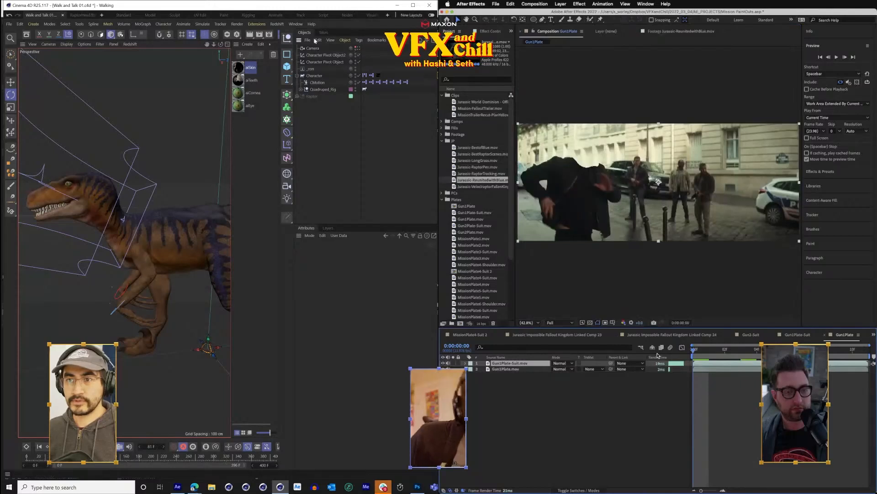
pyautogui.click(301, 90)
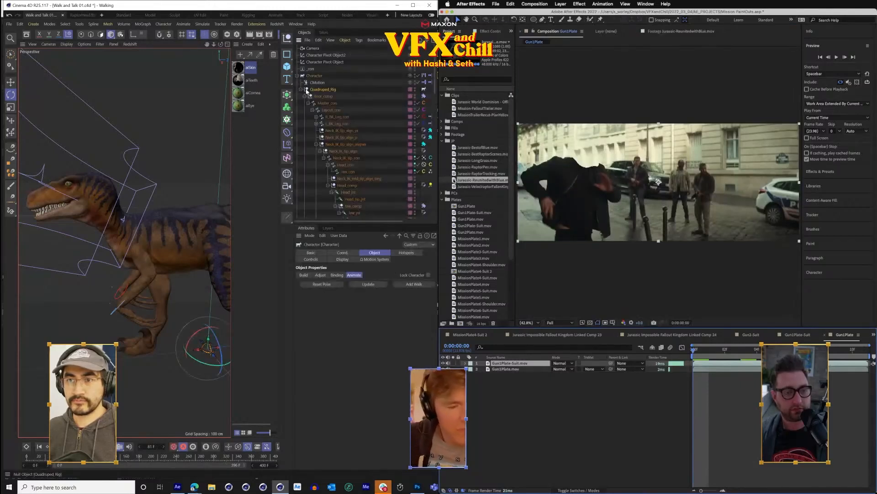
pyautogui.doubleClick(455, 179)
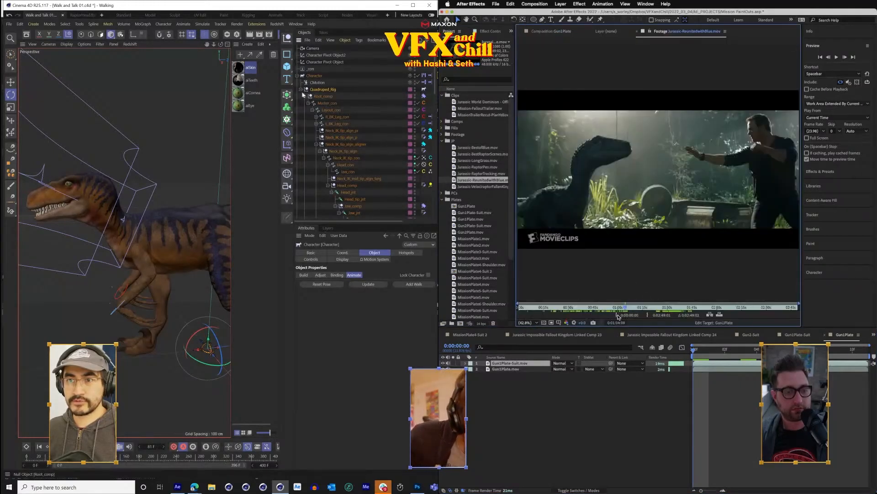
pyautogui.click(301, 90)
pyautogui.click(617, 315)
pyautogui.click(314, 100)
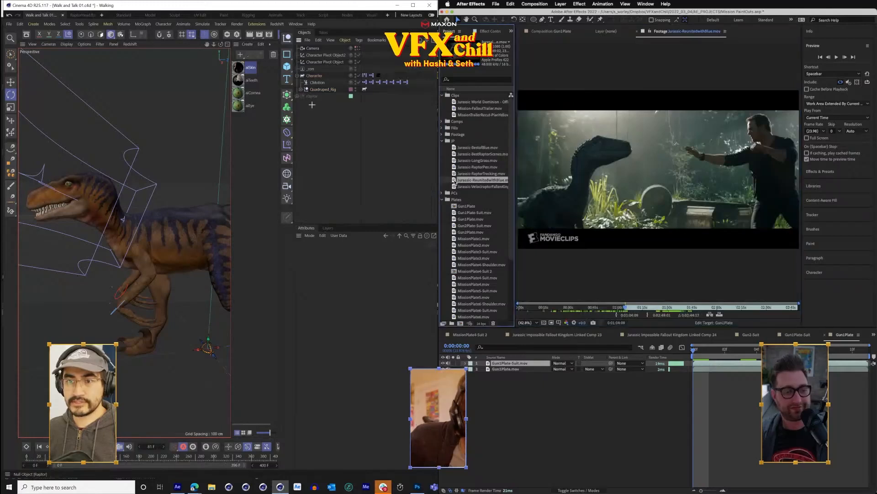
pyautogui.click(297, 97)
# - Insert the trimmed raptor footage between Gun1Plate-Suit.mov and Gun1Plate.mov, and move it up to put the raptor's head on the headless suit
pyautogui.moveTo(523, 371); pyautogui.dragTo(518, 367)
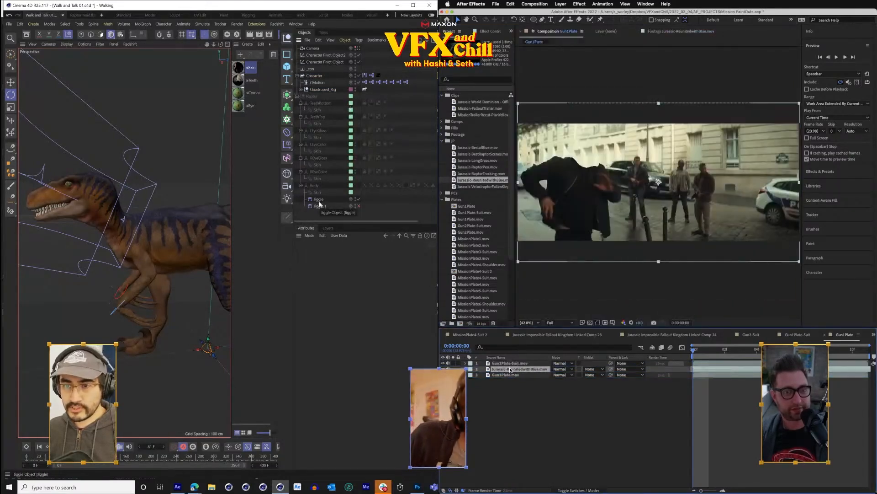
pyautogui.click(314, 75)
pyautogui.moveTo(641, 199); pyautogui.dragTo(642, 181)
# - Move the Bend deformer out of the Quadruped_Rig hierarchy toward the Body mesh in the Raptor group
pyautogui.click(300, 89)
pyautogui.scroll(-5, 338, 108)
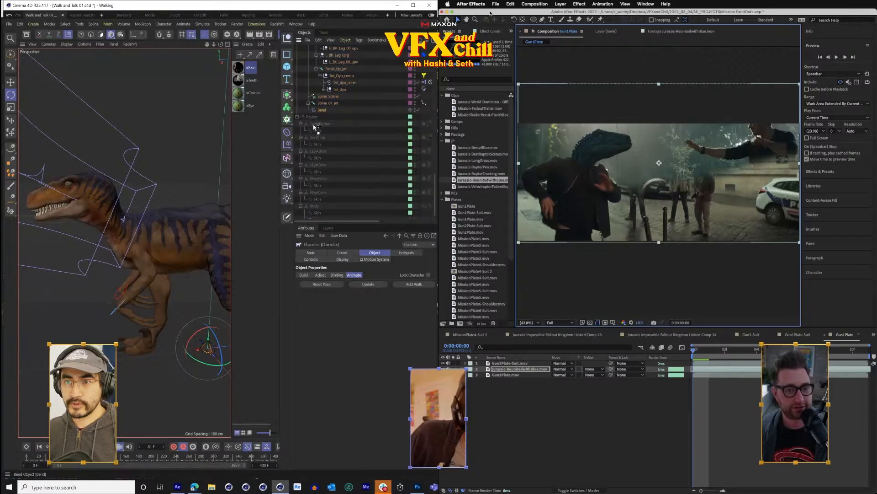
pyautogui.moveTo(313, 122); pyautogui.dragTo(312, 122)
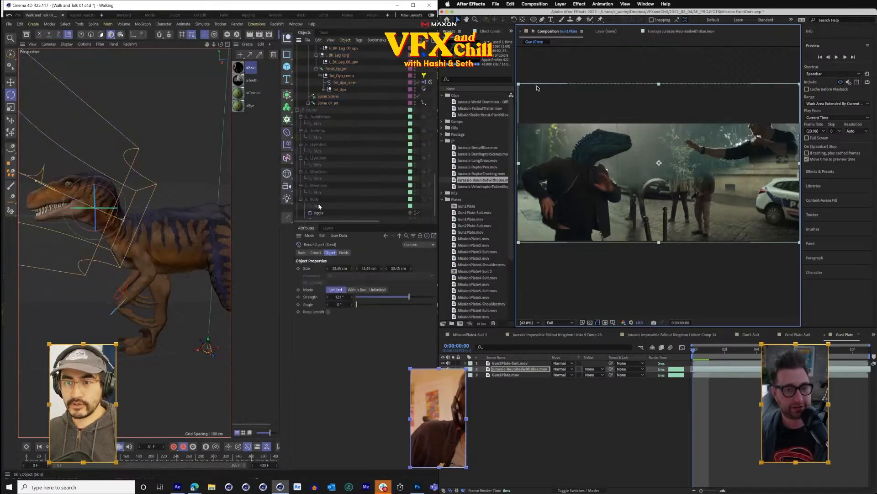
# - Place the Bend deformer under the Body mesh in Cinema 4D and turn on its Keep Length option
pyautogui.scroll(-1, 319, 208)
pyautogui.moveTo(319, 210); pyautogui.dragTo(318, 215)
pyautogui.moveTo(123, 225); pyautogui.dragTo(155, 246)
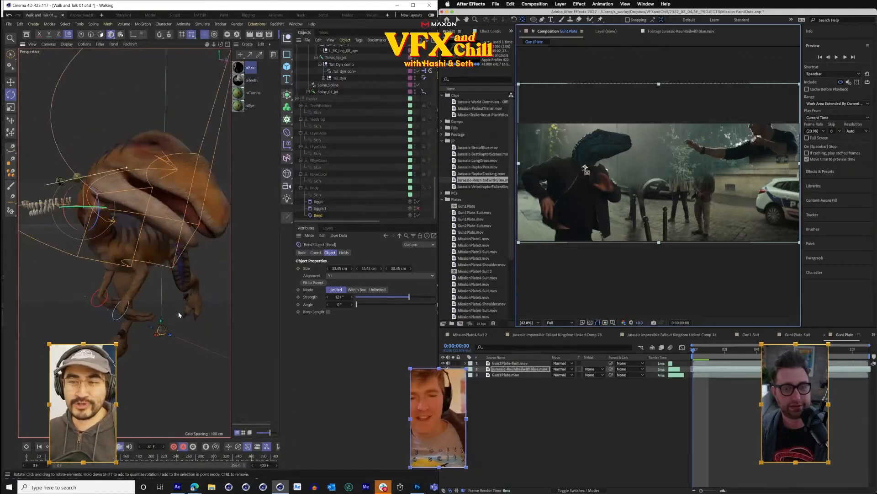
pyautogui.moveTo(123, 285); pyautogui.dragTo(93, 286)
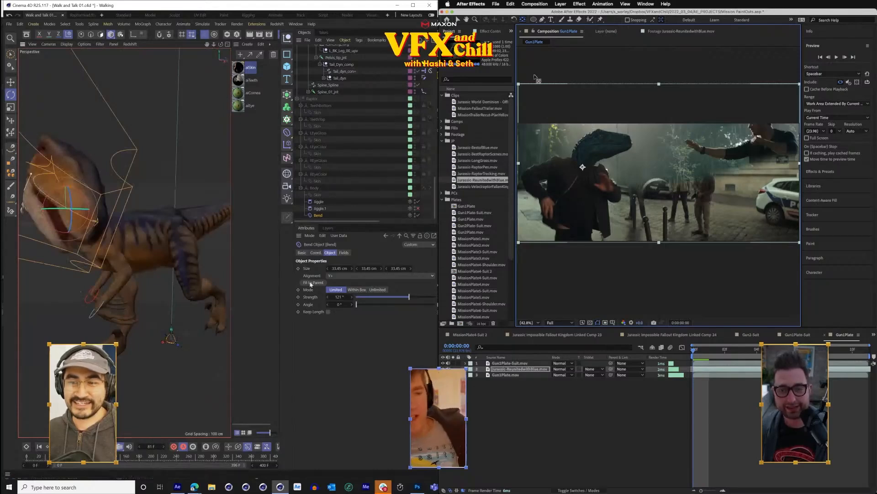
pyautogui.click(328, 312)
pyautogui.click(457, 20)
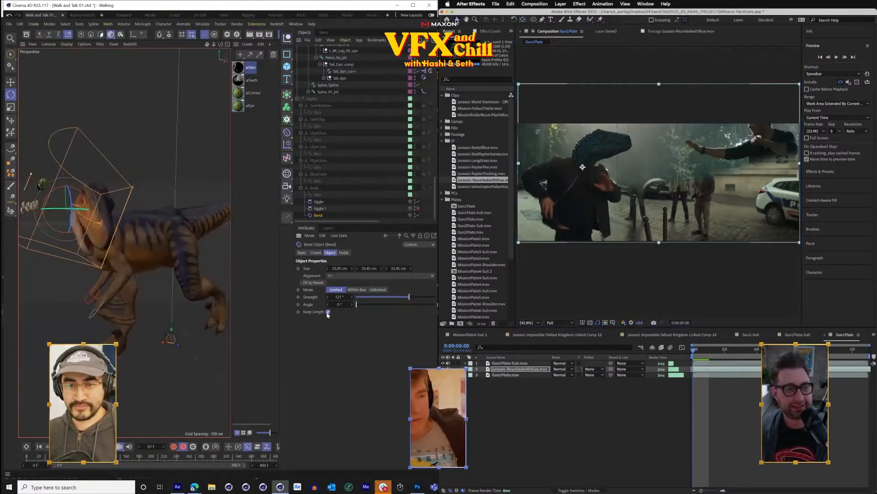
pyautogui.moveTo(120, 243); pyautogui.dragTo(109, 235)
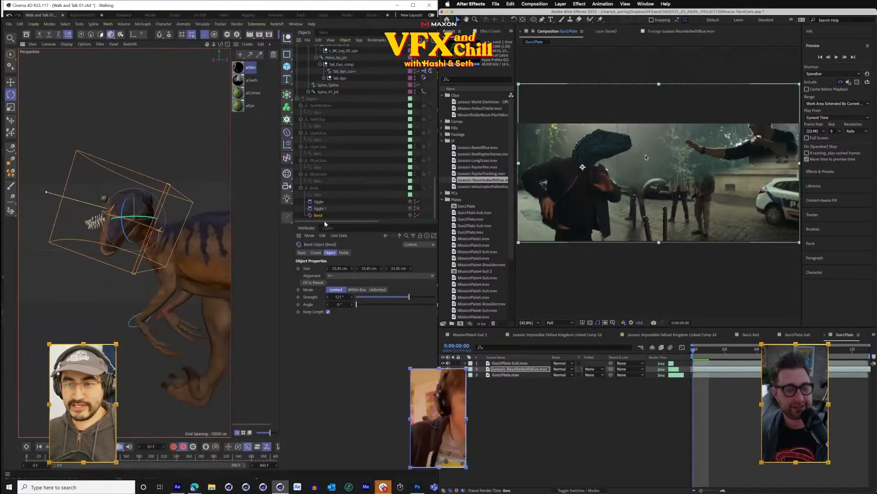
# - In After Effects, scale the raptor clip layer to 108% and enable scale keyframing at the first frame
pyautogui.press('s')
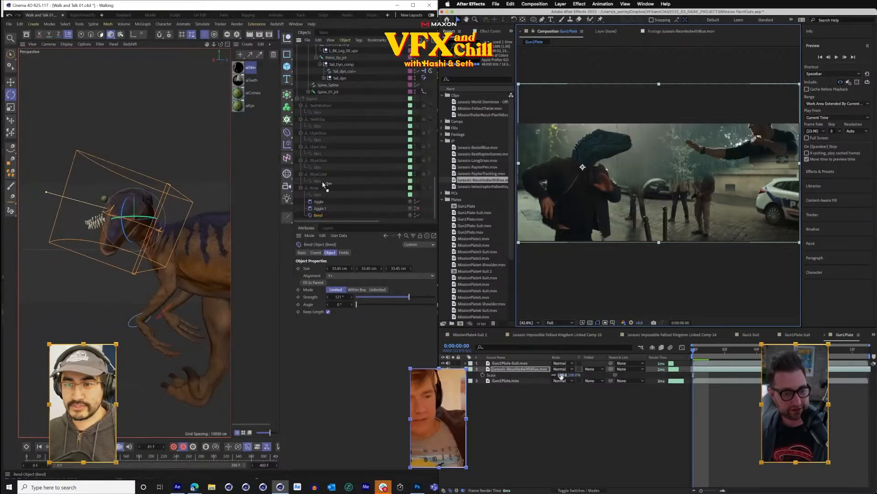
pyautogui.moveTo(561, 376); pyautogui.dragTo(566, 375)
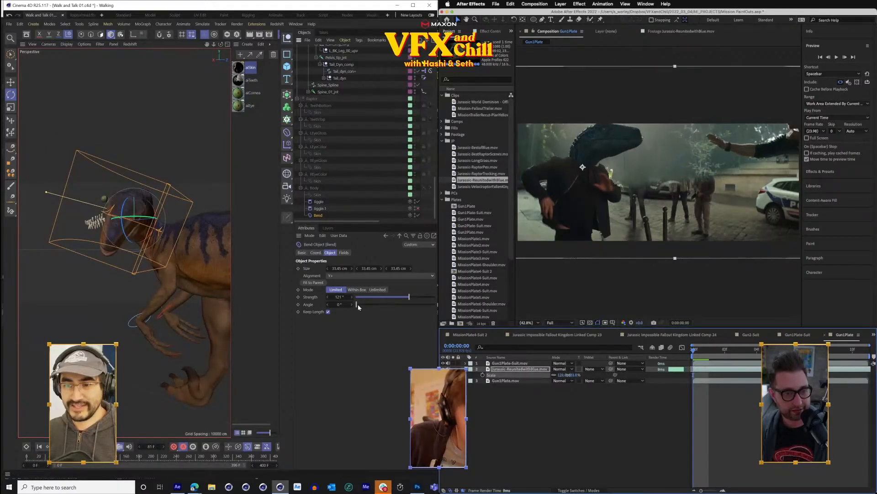
pyautogui.moveTo(358, 304)
pyautogui.mouseDown()
pyautogui.moveTo(396, 309)
pyautogui.moveTo(355, 308)
pyautogui.mouseUp()
pyautogui.click(483, 375)
# - In Cinema 4D, set the Bend deformer's strength to 71° and rotate it about 24° around the raptor's head
pyautogui.scroll(5, 163, 251)
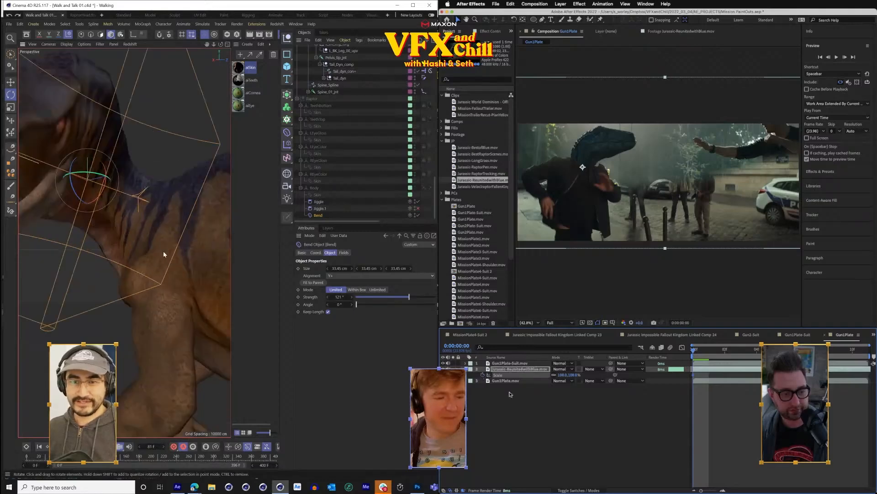
pyautogui.moveTo(163, 251); pyautogui.dragTo(215, 297)
pyautogui.press('pagedown')
pyautogui.scroll(-5, 144, 247)
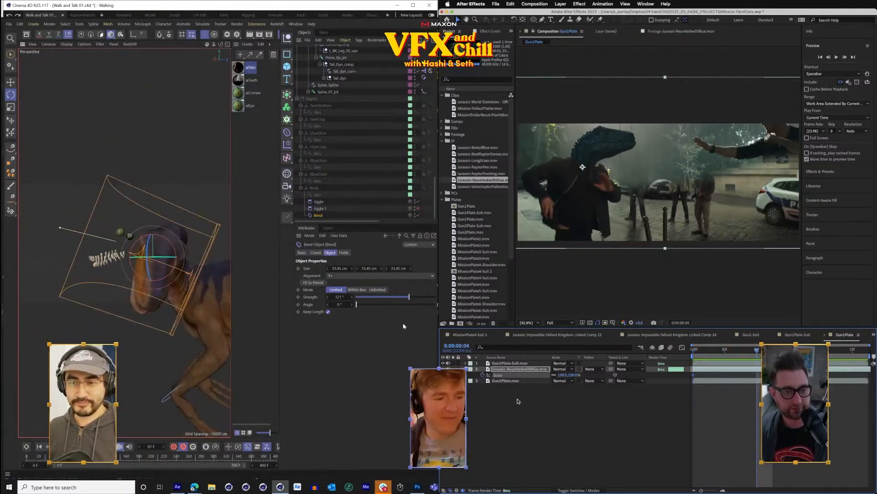
pyautogui.moveTo(410, 299); pyautogui.dragTo(354, 309)
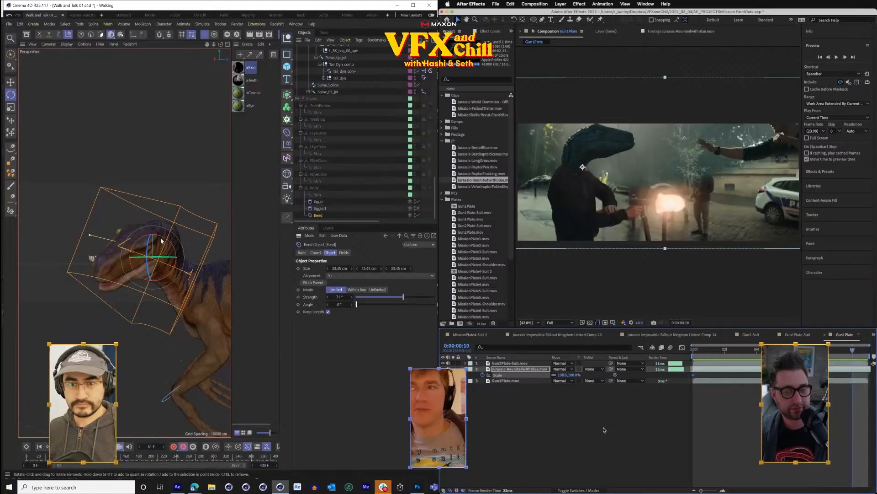
pyautogui.moveTo(140, 246); pyautogui.dragTo(135, 250)
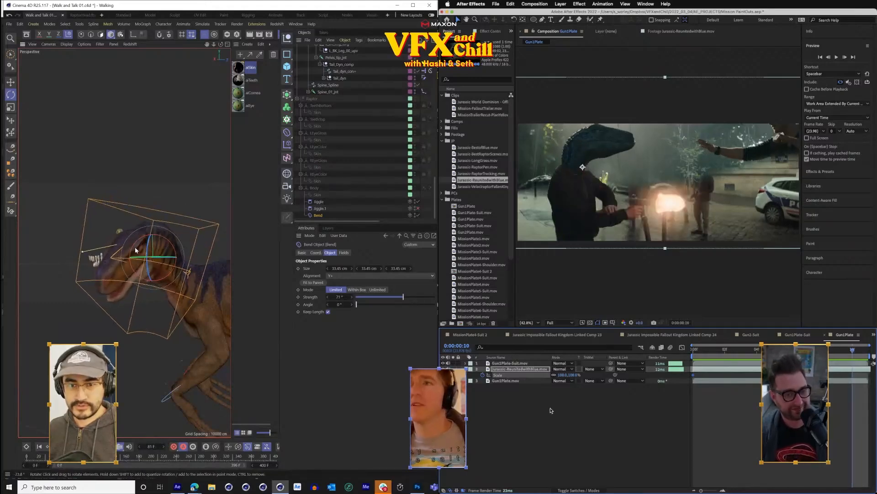
# - In After Effects, add a scale keyframe of about 99% to the raptor clip layer at 0:00:00:10
pyautogui.moveTo(194, 303); pyautogui.dragTo(173, 240)
pyautogui.scroll(-5, 138, 227)
pyautogui.scroll(5, 140, 264)
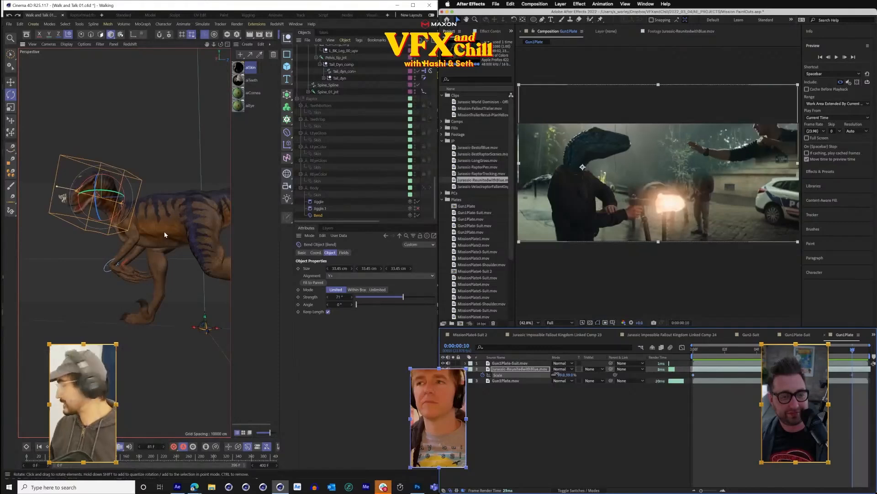
pyautogui.scroll(3, 127, 220)
pyautogui.moveTo(127, 219); pyautogui.dragTo(202, 237)
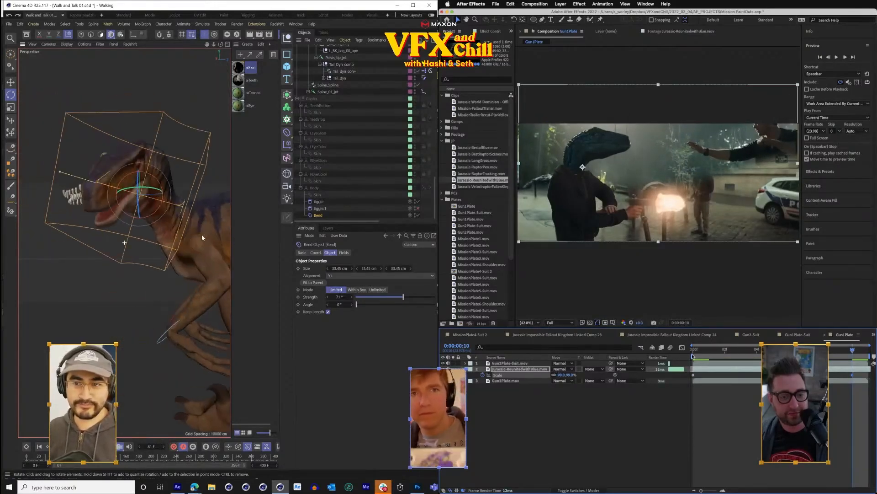
pyautogui.scroll(-5, 181, 255)
pyautogui.scroll(5, 181, 255)
# - Preview the raptor layer's scale animation from the first frame and advance to frame 7
pyautogui.moveTo(708, 351); pyautogui.dragTo(693, 351)
pyautogui.scroll(-5, 181, 255)
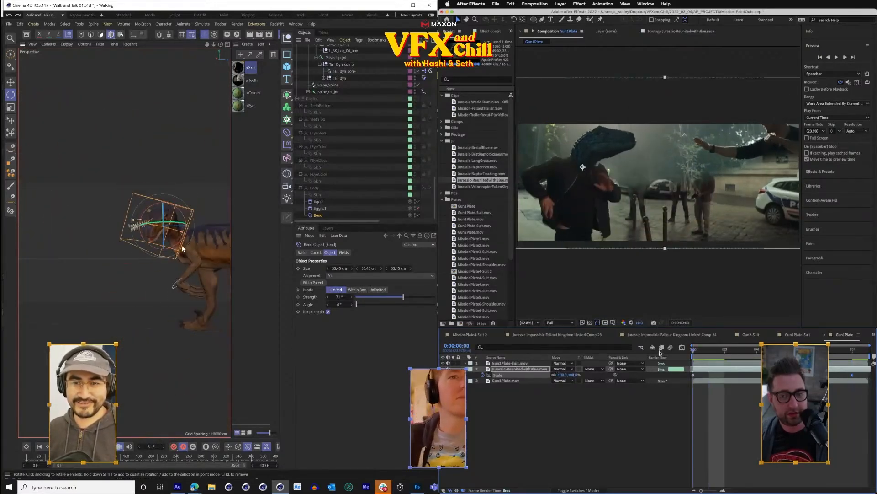
pyautogui.press('space')
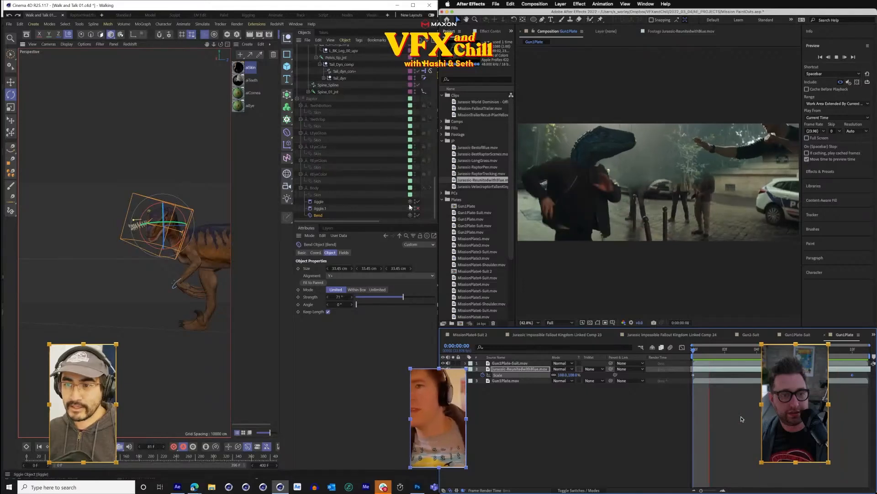
pyautogui.click(417, 208)
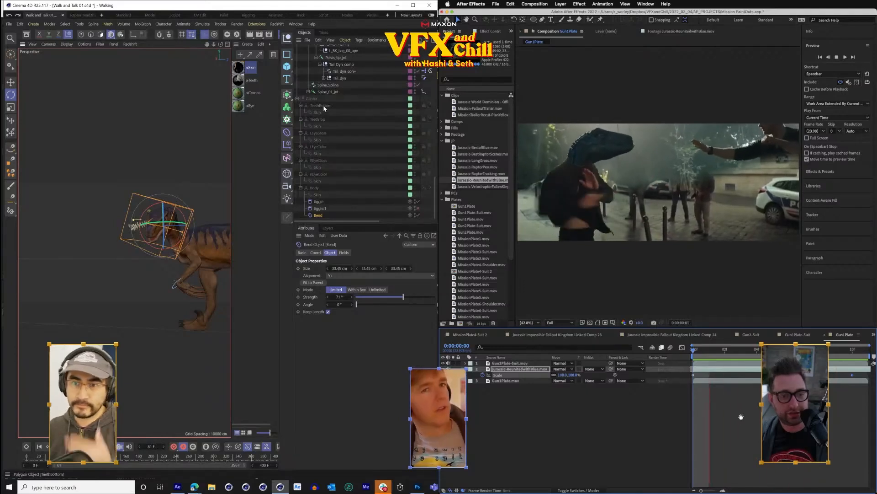
pyautogui.press('space')
pyautogui.press('pagedown')
pyautogui.press('pagedown')
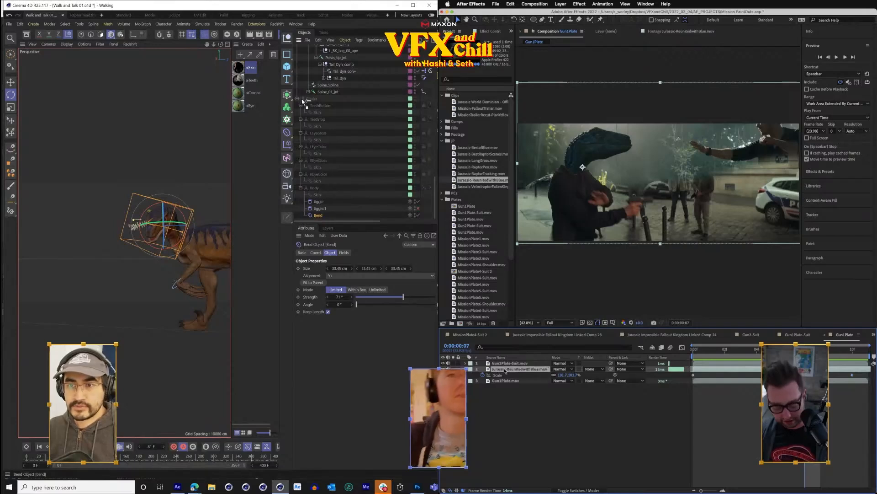
# - Pre-compose the raptor clip layer, moving all its attributes into the new composition
pyautogui.press('super+shift+c')
pyautogui.moveTo(318, 105); pyautogui.dragTo(318, 104)
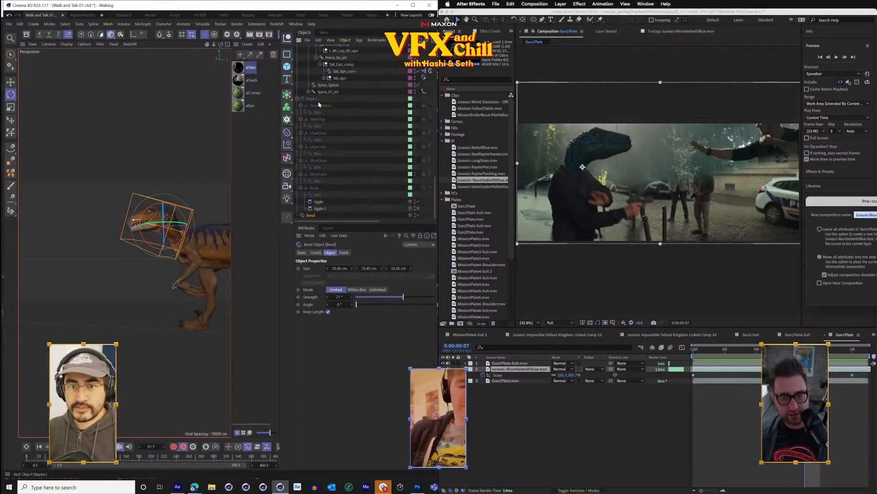
pyautogui.press('Return')
pyautogui.click(316, 109)
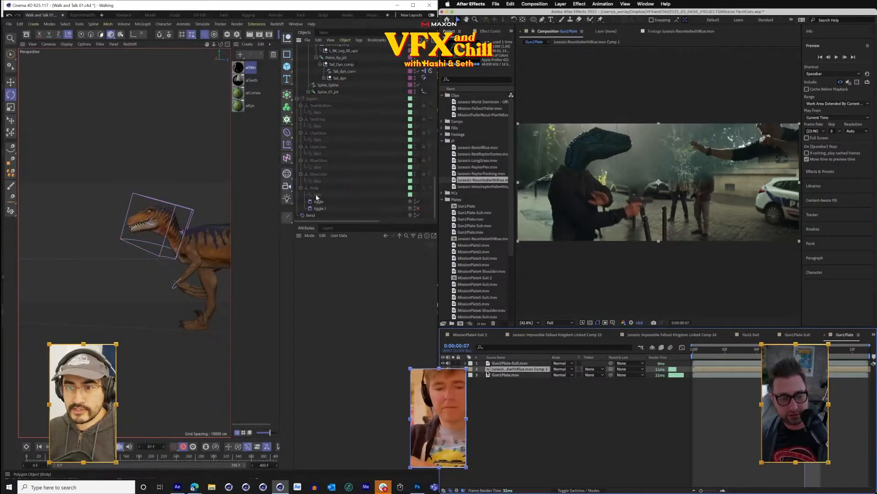
pyautogui.click(311, 215)
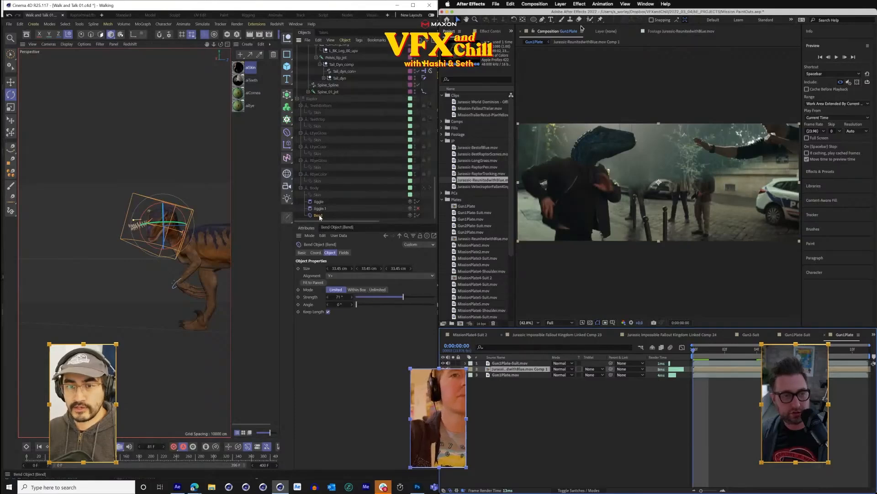
# - Open the pre-composed raptor layer in the layer viewer, and duplicate the Bend deformer to the top level of the Cinema 4D hierarchy
pyautogui.moveTo(191, 238)
pyautogui.mouseDown()
pyautogui.moveTo(185, 248)
pyautogui.moveTo(187, 226)
pyautogui.moveTo(192, 236)
pyautogui.mouseUp()
pyautogui.doubleClick(489, 368)
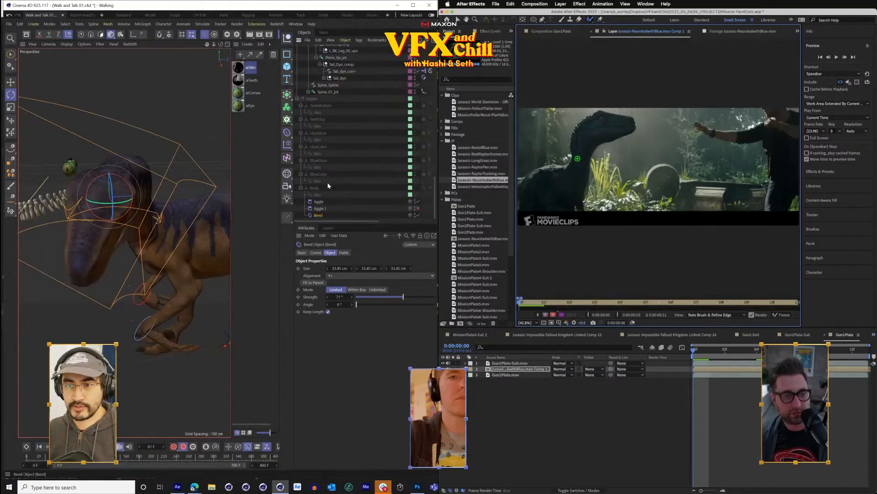
pyautogui.moveTo(324, 215); pyautogui.dragTo(314, 216)
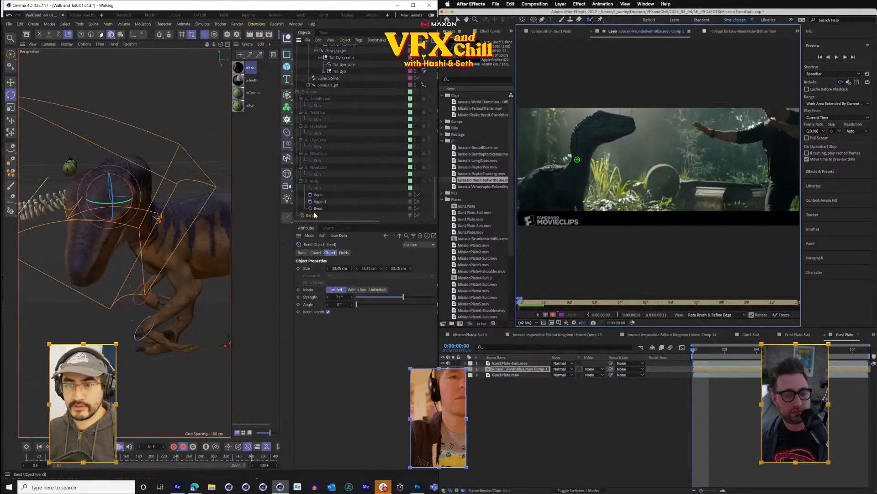
pyautogui.click(313, 169)
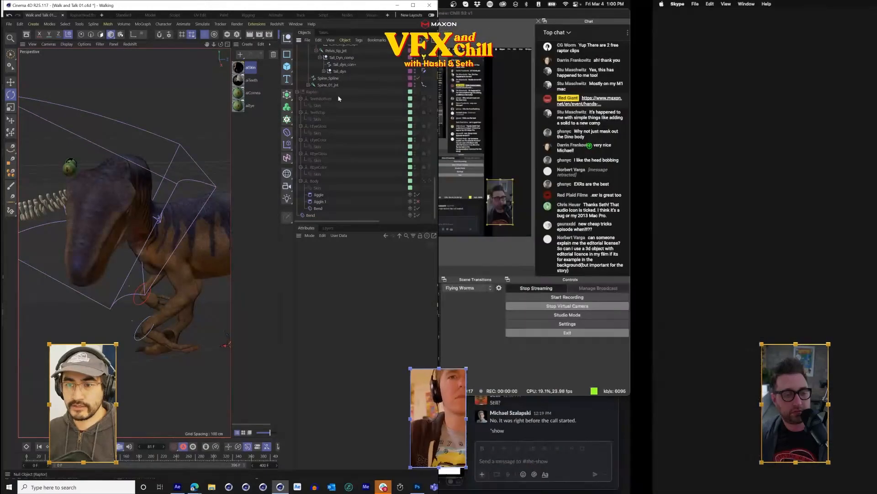
# - In After Effects, isolate the raptor's head and neck with the Roto Brush and freeze the propagation
pyautogui.moveTo(337, 96); pyautogui.dragTo(294, 132)
pyautogui.click(331, 40)
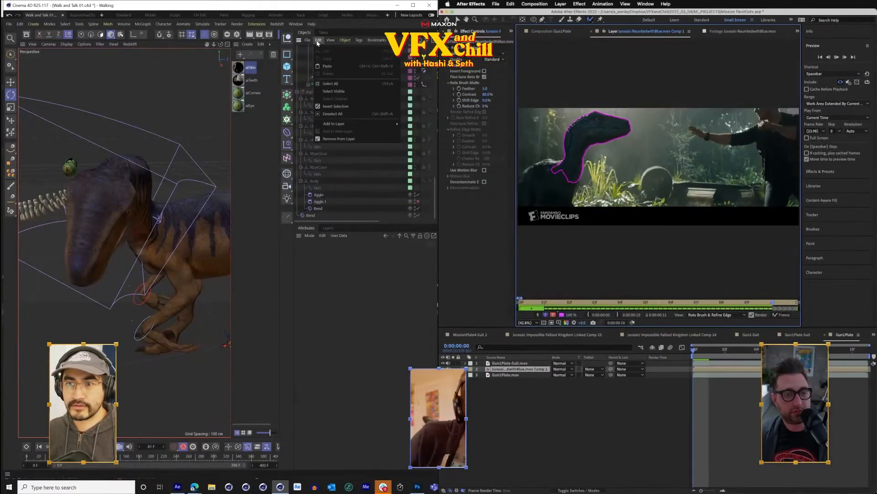
pyautogui.moveTo(306, 42)
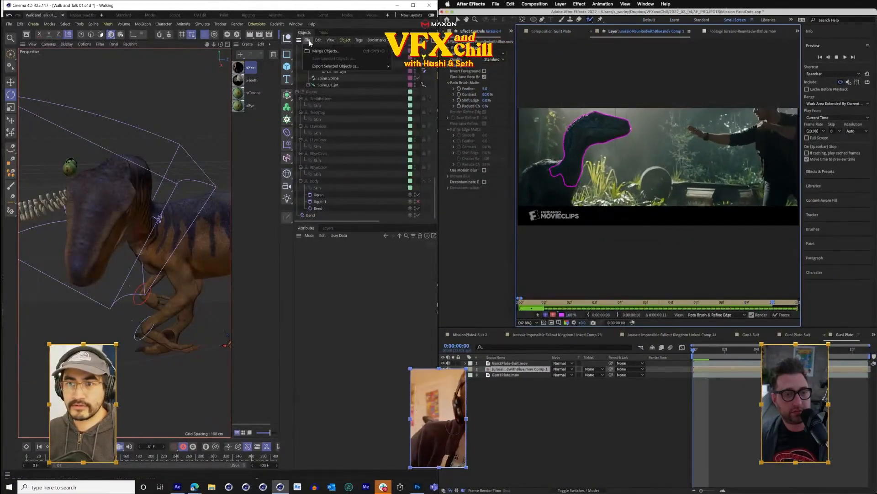
pyautogui.click(782, 315)
pyautogui.moveTo(377, 41)
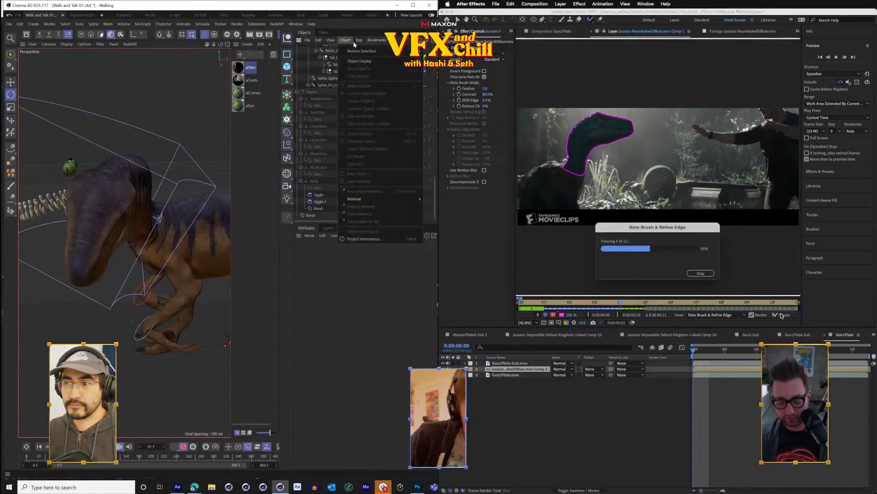
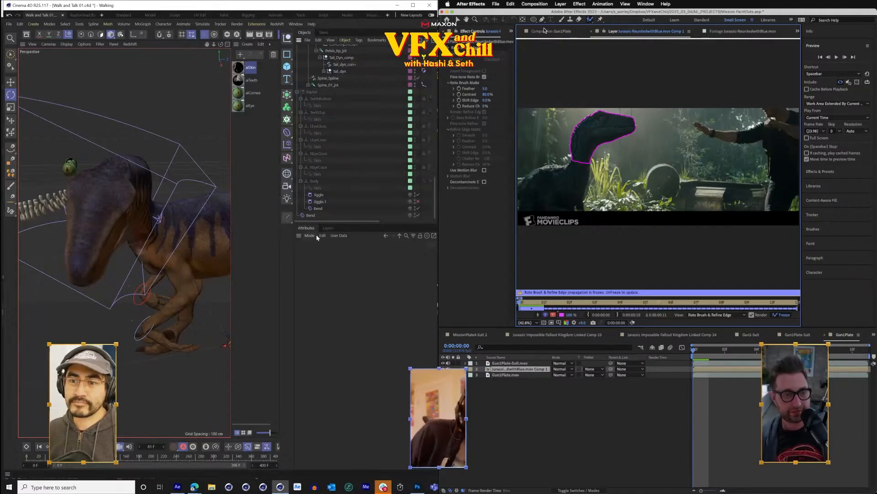
# - Return to the Gun1Plate composition and set the Roto Brush matte's Reduce Chatter to 100%
pyautogui.click(545, 31)
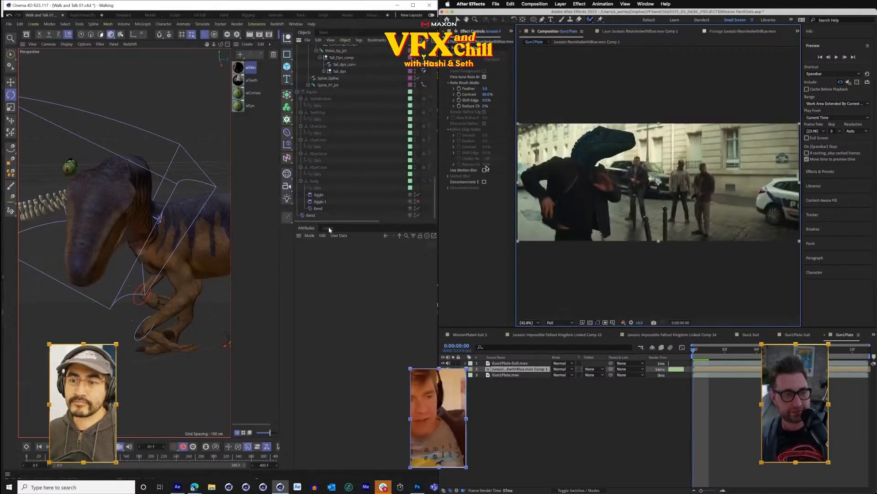
pyautogui.click(485, 107)
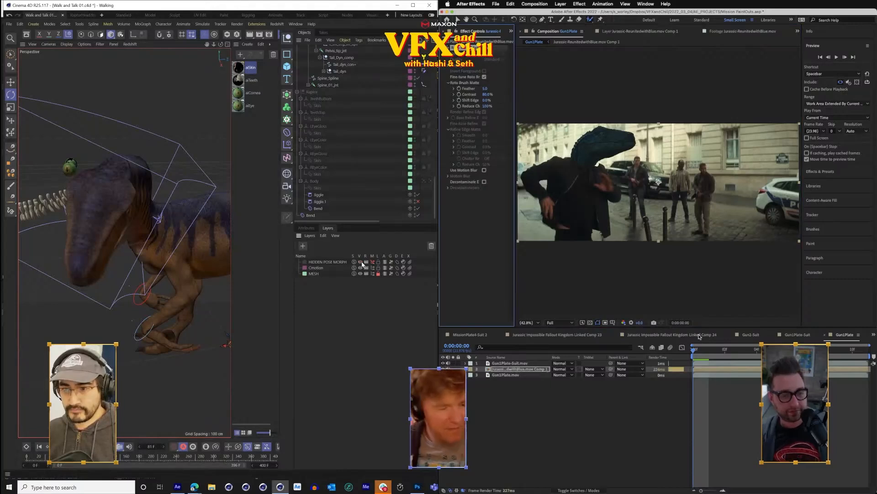
# - Apply the Levels effect to the pre-composed raptor layer, and move the duplicate Bend deformer under the Body mesh in Cinema 4D
pyautogui.click(488, 369)
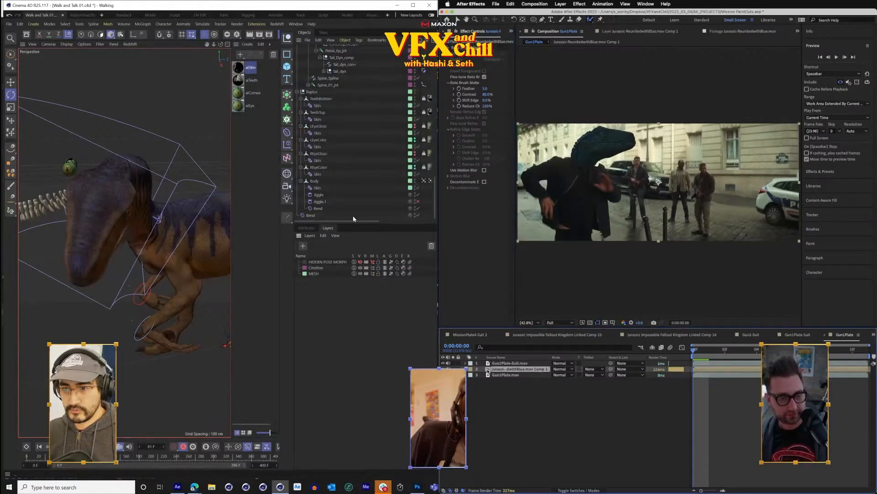
pyautogui.click(313, 92)
pyautogui.hotkey('ctrl', 'space')
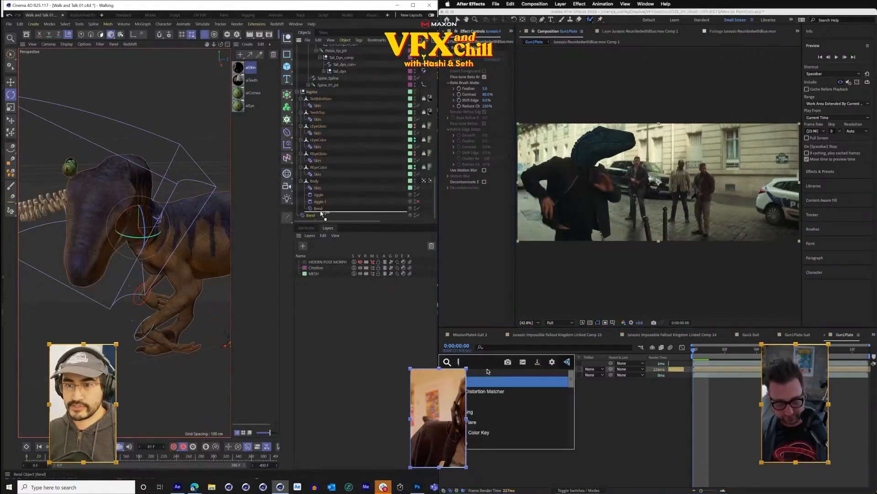
pyautogui.moveTo(322, 213); pyautogui.dragTo(322, 214)
pyautogui.press('Escape')
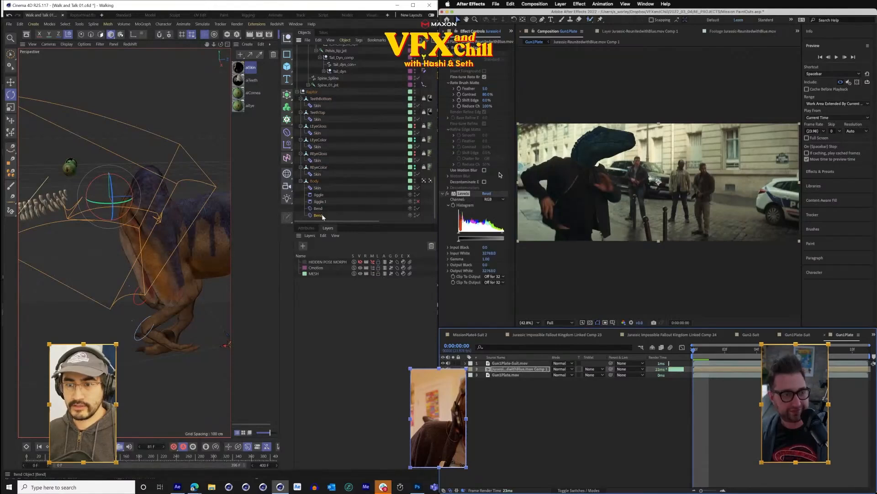
# - Widen the After Effects effect settings area, and move the Bend deformer directly under the Raptor object in Cinema 4D
pyautogui.scroll(1, 322, 216)
pyautogui.moveTo(518, 207); pyautogui.dragTo(558, 206)
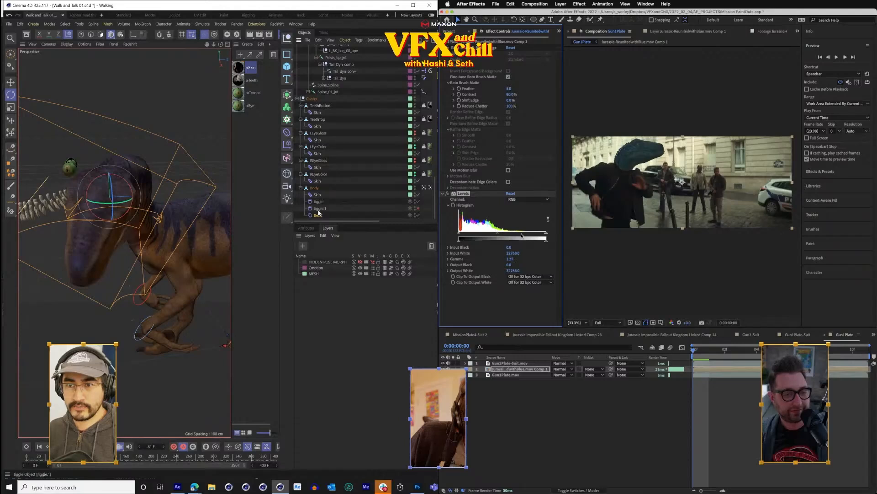
pyautogui.moveTo(329, 195); pyautogui.dragTo(315, 104)
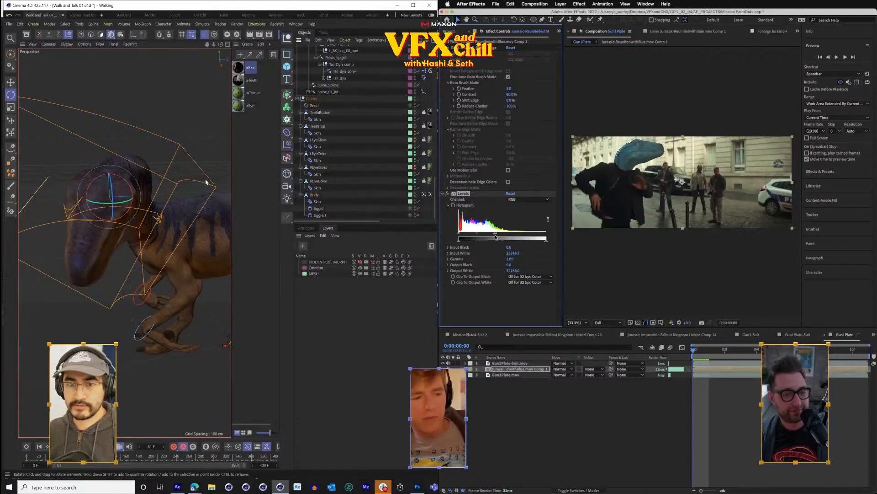
# - Try brightening the raptor head with the RGB white and gamma sliders in Levels while orbiting around the Cinema 4D raptor's head
pyautogui.moveTo(205, 182); pyautogui.dragTo(142, 243)
pyautogui.moveTo(496, 236); pyautogui.dragTo(505, 236)
pyautogui.moveTo(142, 244); pyautogui.dragTo(185, 229)
pyautogui.moveTo(135, 254); pyautogui.dragTo(231, 243)
pyautogui.moveTo(491, 236); pyautogui.dragTo(492, 236)
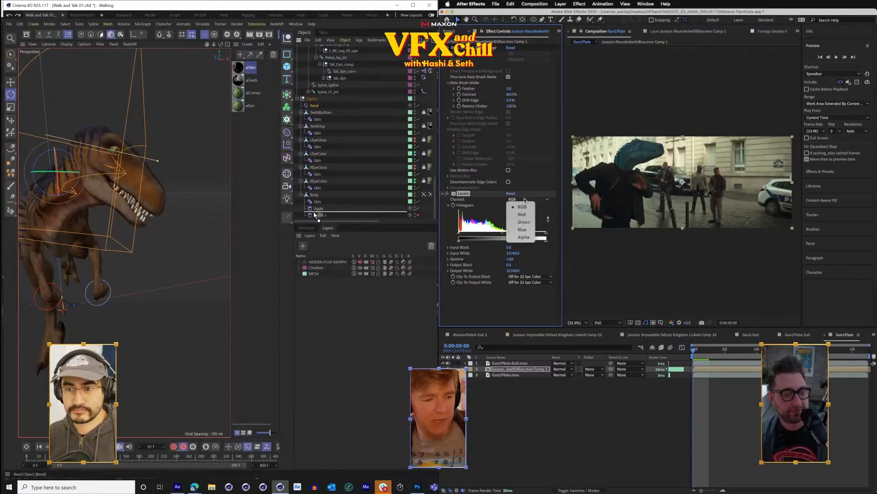
# - Switch the Levels effect to the Red channel and set its gamma to 1.17
pyautogui.click(526, 216)
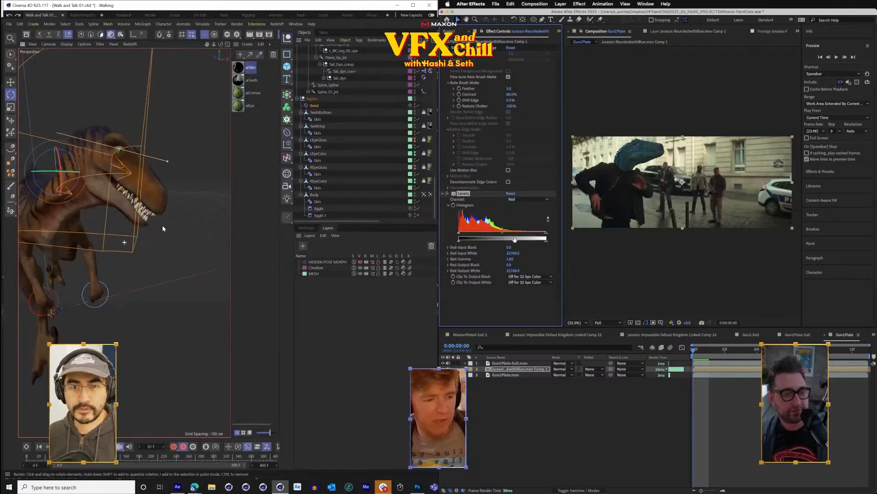
pyautogui.scroll(-5, 162, 229)
pyautogui.moveTo(163, 229); pyautogui.dragTo(89, 255)
pyautogui.scroll(8, 89, 255)
pyautogui.moveTo(490, 237); pyautogui.dragTo(505, 233)
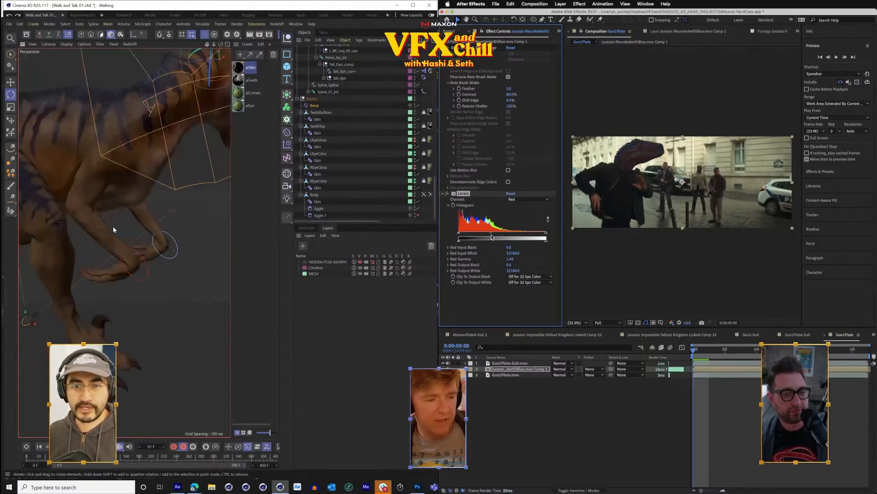
pyautogui.moveTo(135, 209); pyautogui.dragTo(175, 188)
pyautogui.click(525, 200)
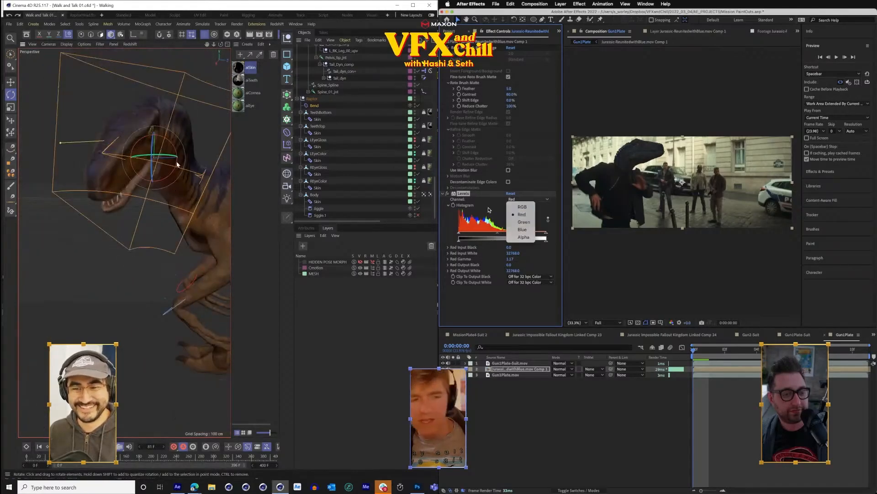
pyautogui.click(489, 210)
# - Play the raptor's walk animation in Cinema 4D, and show the Bend deformer's object properties
pyautogui.click(173, 147)
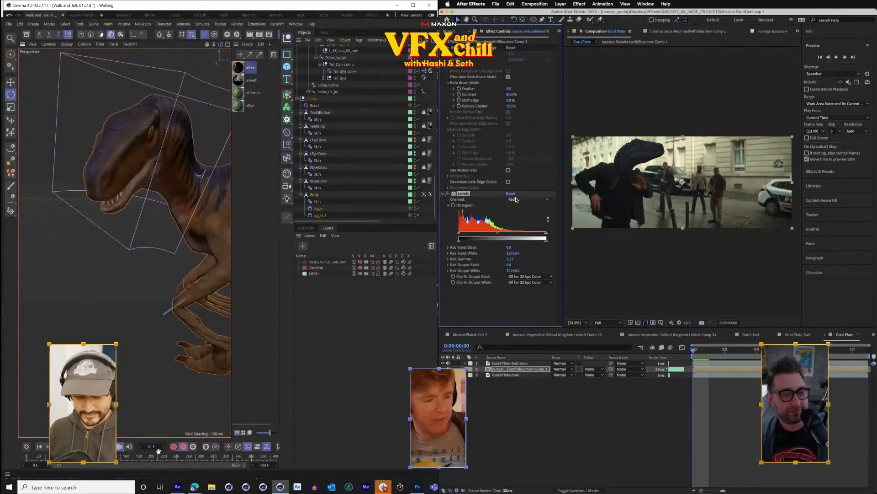
pyautogui.click(68, 446)
pyautogui.scroll(-5, 159, 373)
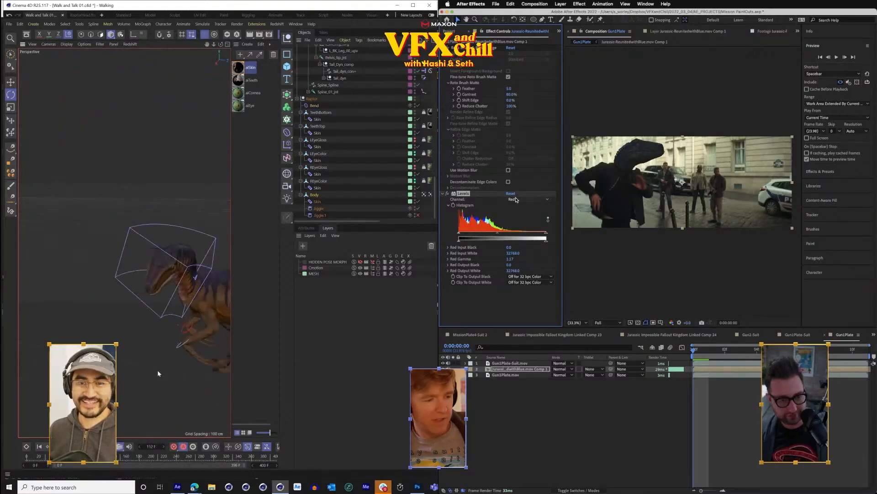
pyautogui.moveTo(157, 373); pyautogui.dragTo(101, 295)
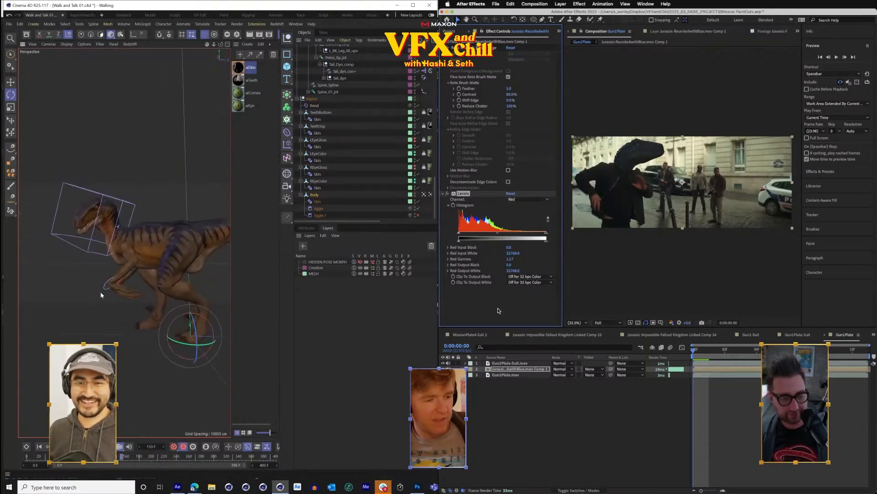
pyautogui.click(487, 369)
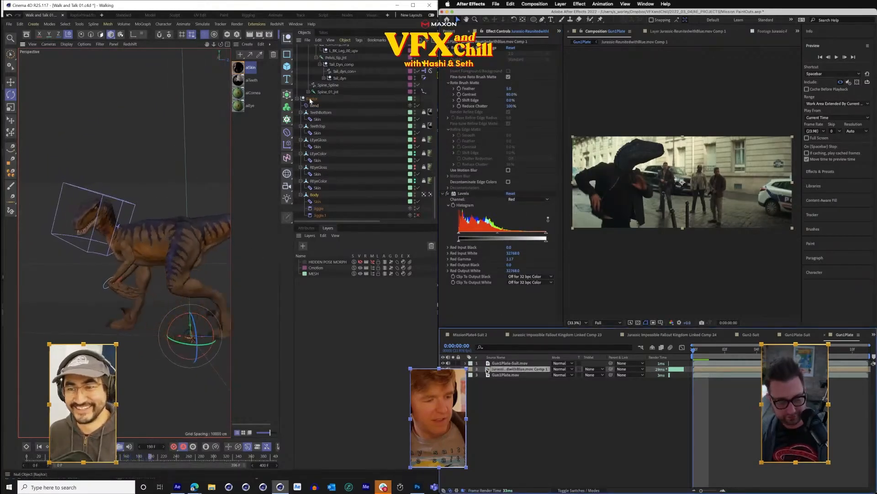
pyautogui.click(316, 113)
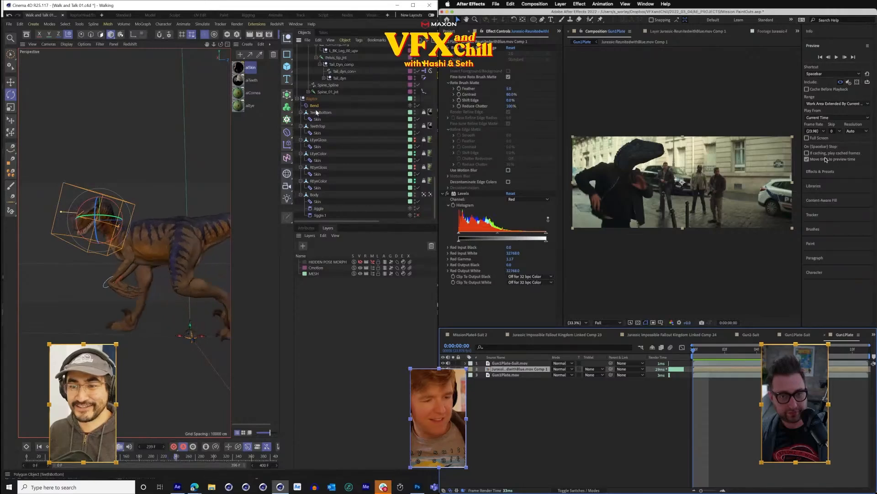
pyautogui.click(306, 228)
# - Search the After Effects effects for "curv" and apply Curves to the raptor layer, and scale the Cinema 4D Bend deformer down to about 18 cm
pyautogui.click(826, 172)
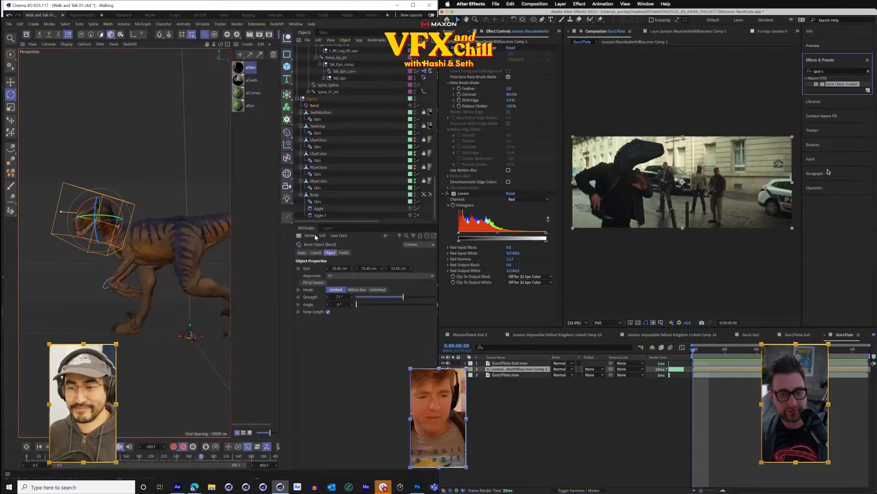
pyautogui.click(825, 47)
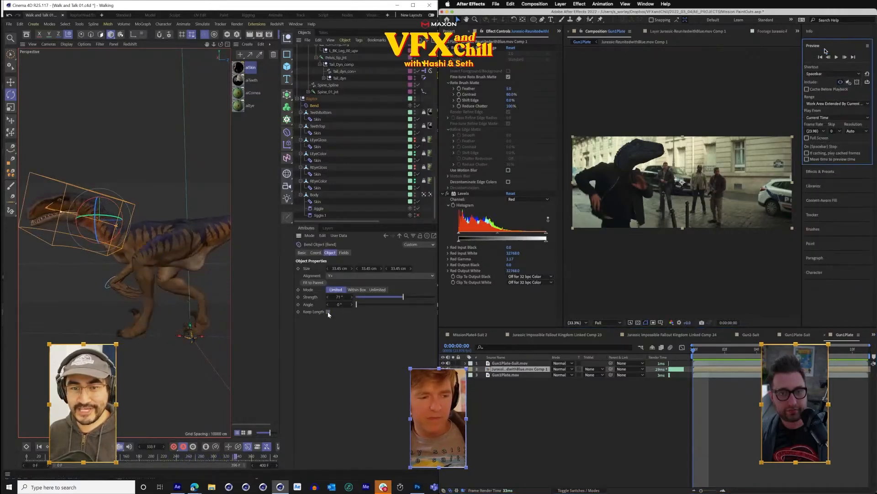
pyautogui.click(821, 172)
pyautogui.moveTo(357, 304); pyautogui.dragTo(361, 305)
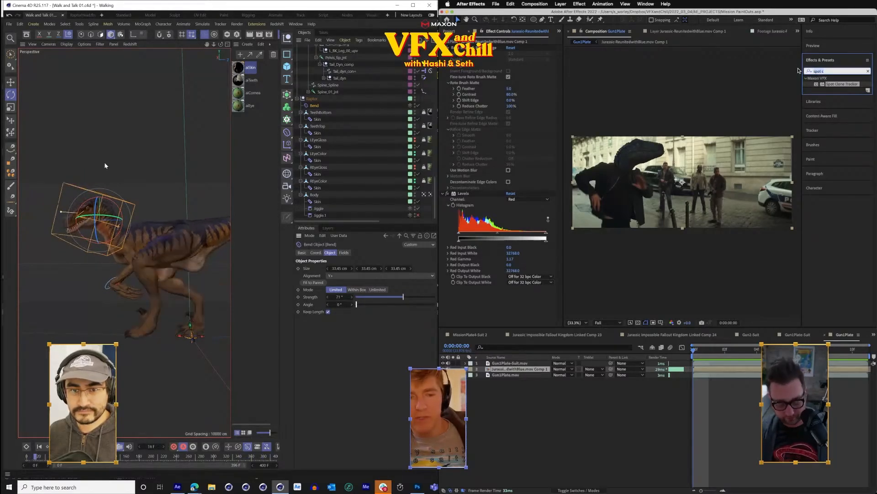
pyautogui.press('t')
pyautogui.press('BackSpace')
pyautogui.press('BackSpace')
pyautogui.press('BackSpace')
pyautogui.press('BackSpace')
pyautogui.press('BackSpace')
pyautogui.press('BackSpace')
pyautogui.write('curv')
pyautogui.moveTo(139, 131); pyautogui.dragTo(26, 173)
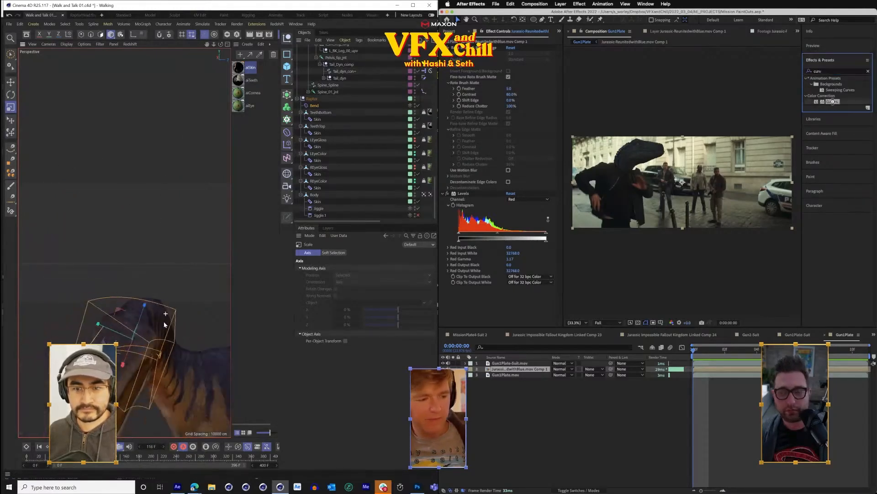
pyautogui.moveTo(831, 102); pyautogui.dragTo(758, 142)
# - Move the Bend deformer onto the raptor's neck and rotate it slightly in Cinema 4D, and raise the RGB curve's midtones in After Effects
pyautogui.press('e')
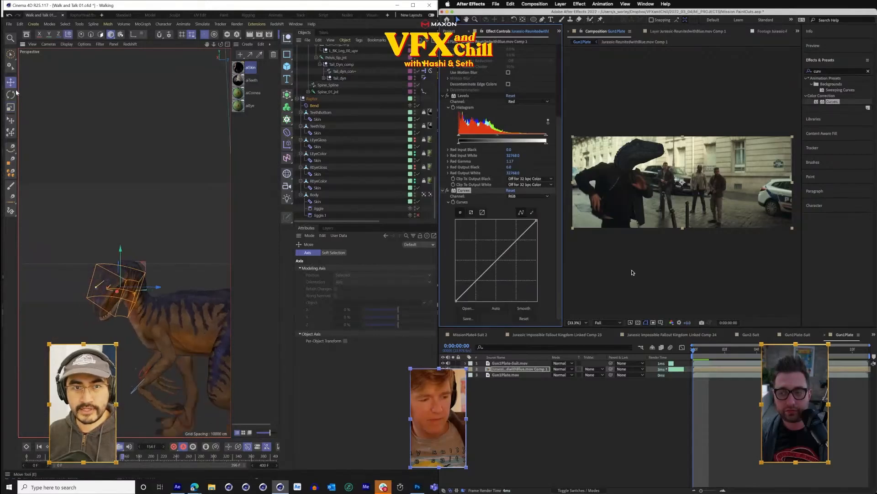
pyautogui.moveTo(498, 259); pyautogui.dragTo(489, 251)
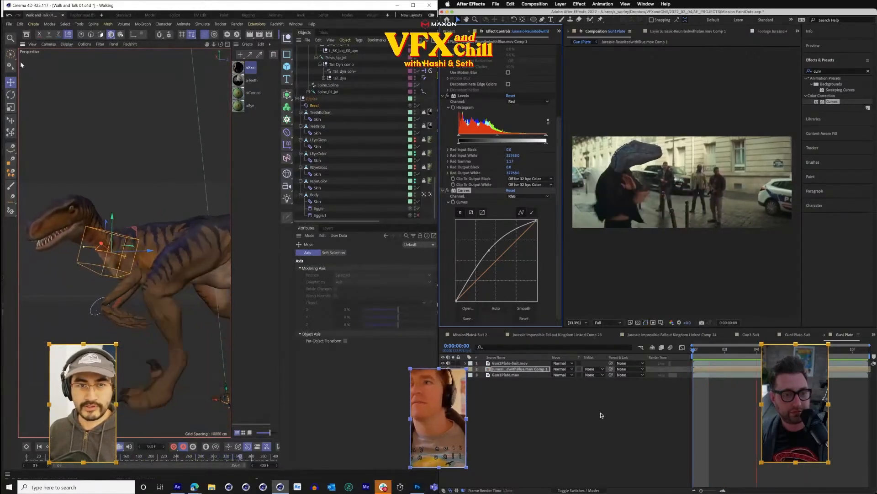
pyautogui.press('r')
pyautogui.moveTo(105, 236); pyautogui.dragTo(97, 238)
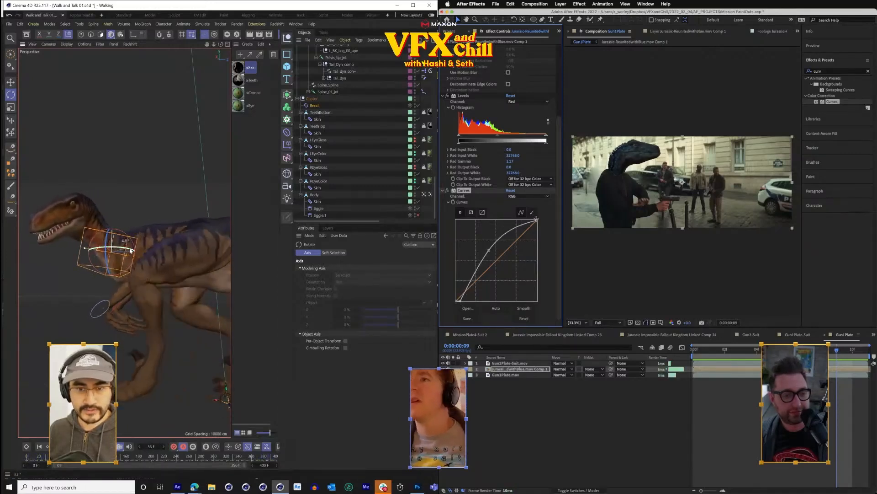
pyautogui.moveTo(131, 256); pyautogui.dragTo(130, 251)
# - Pull the RGB curve's white point inward and lift its midtones further on the raptor head layer
pyautogui.moveTo(526, 218); pyautogui.dragTo(498, 214)
pyautogui.scroll(-5, 130, 251)
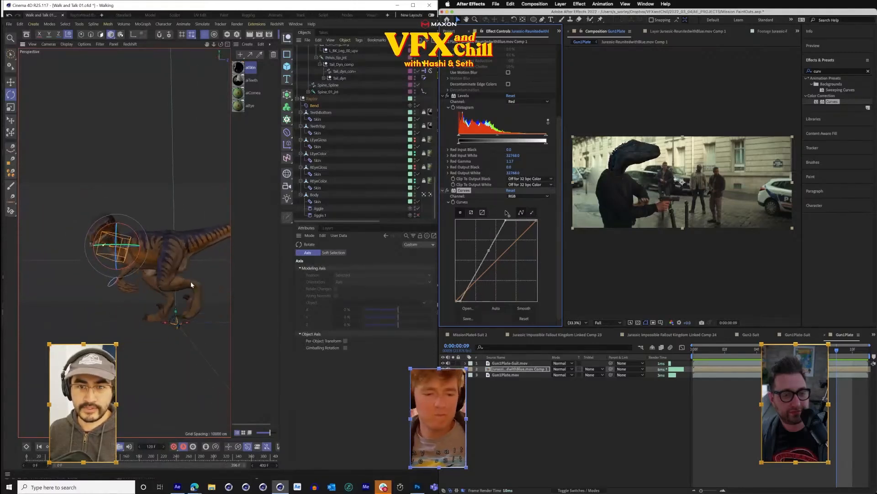
pyautogui.scroll(5, 158, 261)
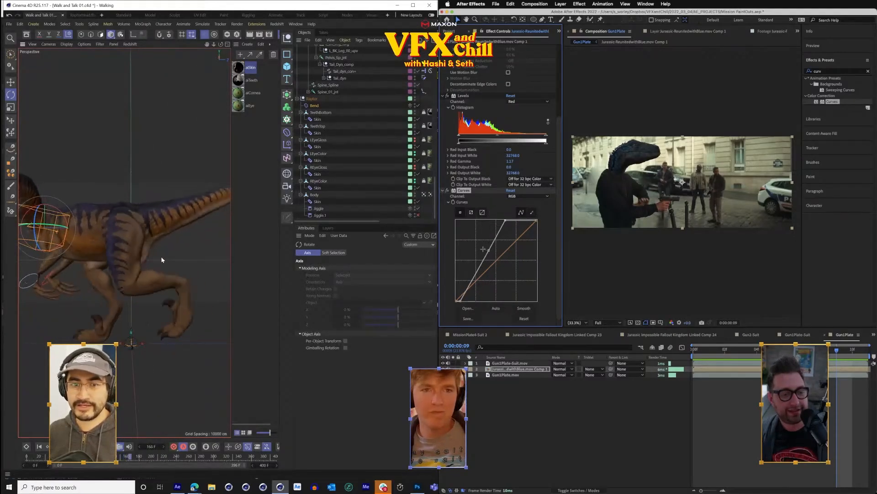
pyautogui.scroll(-5, 161, 259)
pyautogui.moveTo(487, 252); pyautogui.dragTo(479, 245)
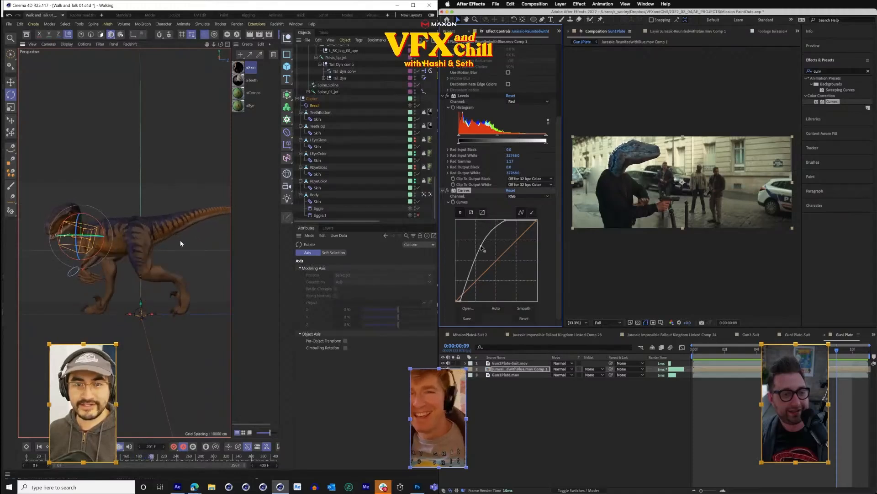
# - Set the Bend deformer's strength to about 80° and its angle to 2° in Cinema 4D
pyautogui.scroll(-3, 181, 240)
pyautogui.scroll(3, 182, 242)
pyautogui.scroll(-3, 165, 261)
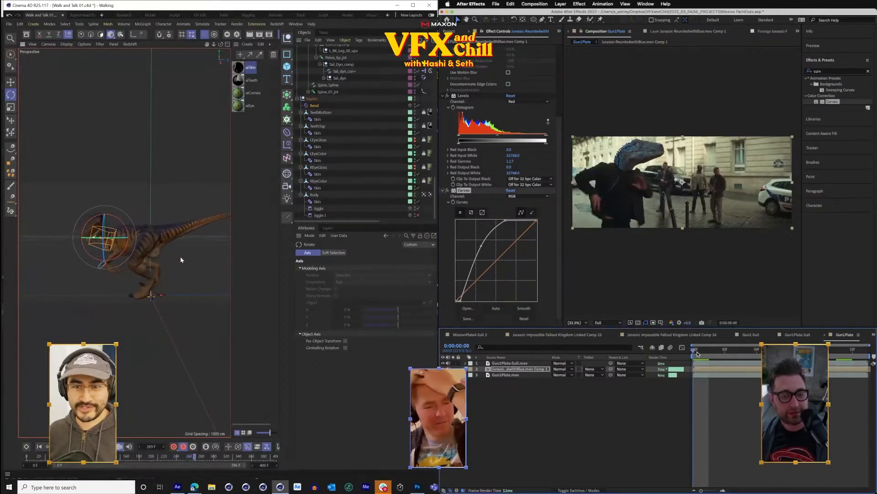
pyautogui.scroll(5, 181, 256)
pyautogui.scroll(-4, 181, 259)
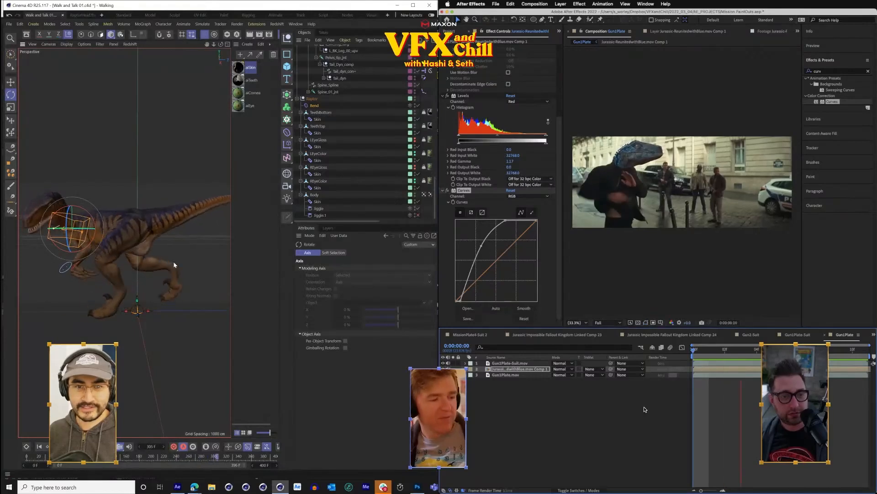
pyautogui.click(316, 108)
pyautogui.moveTo(366, 301); pyautogui.dragTo(388, 300)
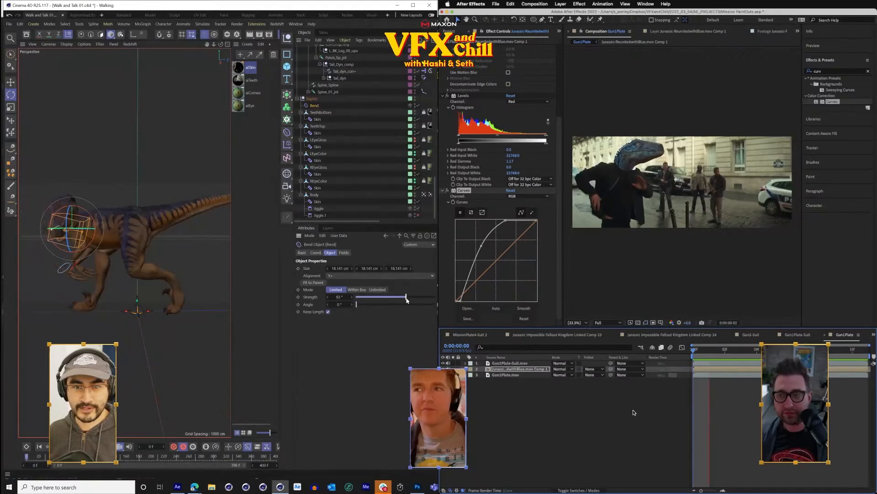
pyautogui.moveTo(356, 304); pyautogui.dragTo(395, 299)
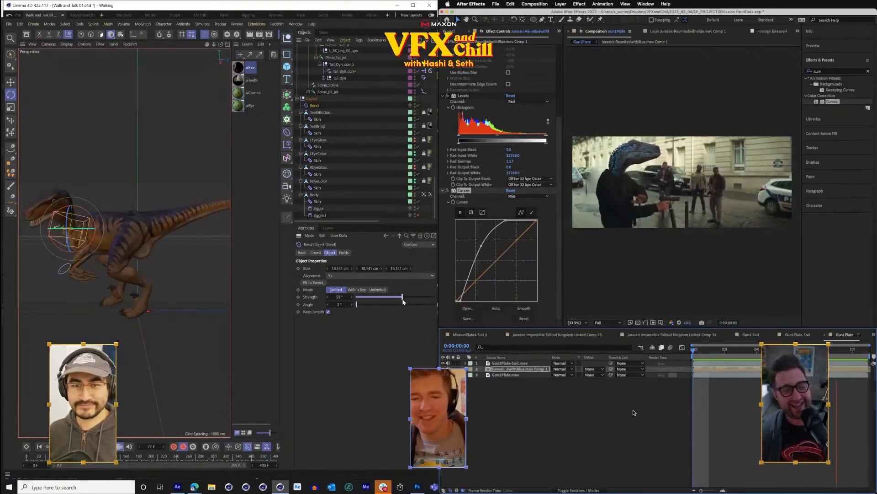
pyautogui.moveTo(405, 301); pyautogui.dragTo(406, 302)
# - Examine the bent raptor's walk in Cinema 4D from several distances and angles, alongside the After Effects composite's playback
pyautogui.scroll(-3, 112, 273)
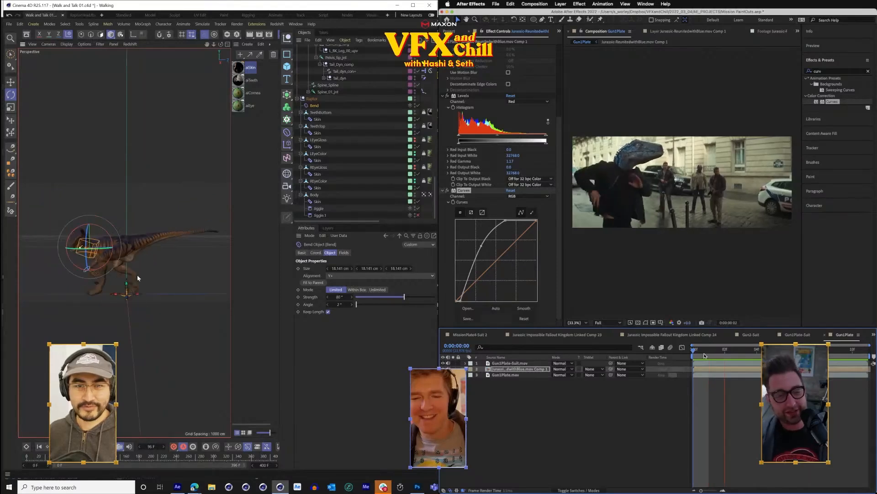
pyautogui.moveTo(141, 275); pyautogui.dragTo(156, 268)
pyautogui.scroll(5, 156, 265)
pyautogui.scroll(-2, 159, 256)
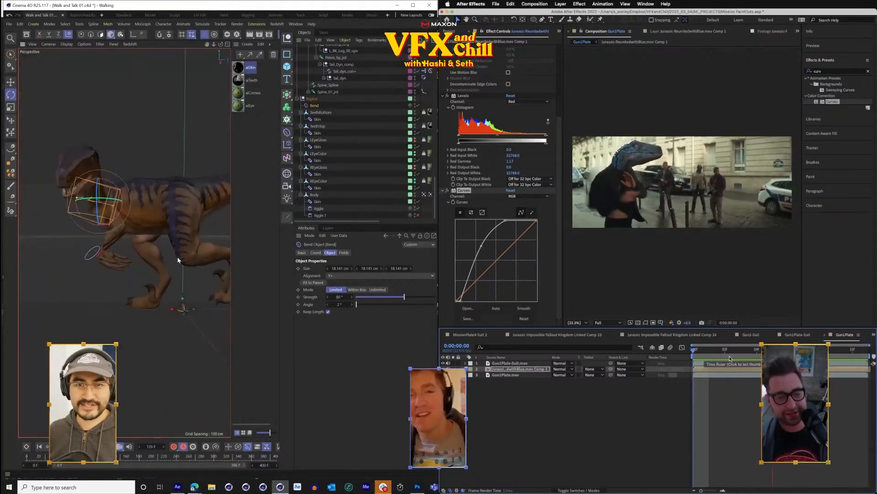
pyautogui.scroll(-3, 140, 258)
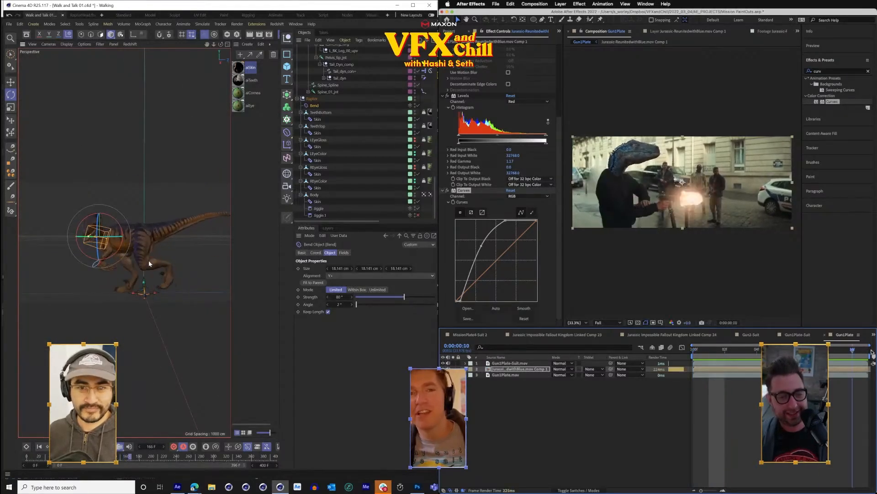
pyautogui.moveTo(149, 263); pyautogui.dragTo(124, 257)
pyautogui.scroll(-4, 125, 257)
pyautogui.scroll(4, 139, 264)
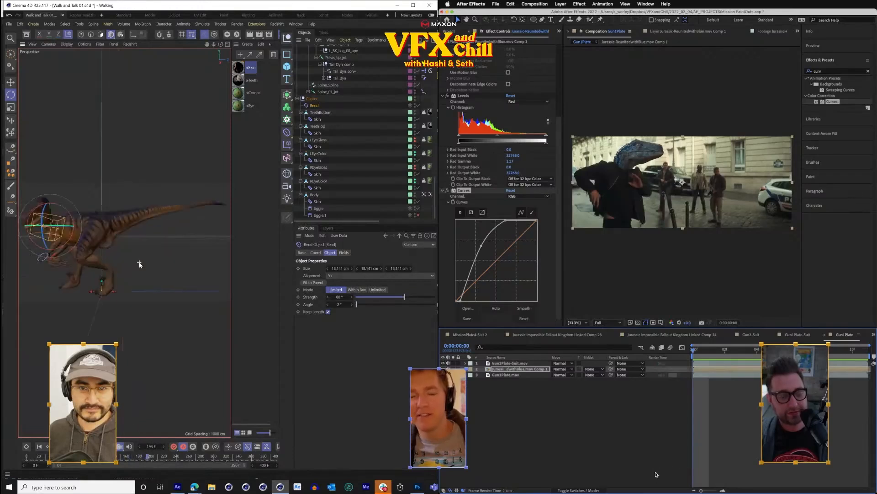
pyautogui.scroll(-2, 139, 264)
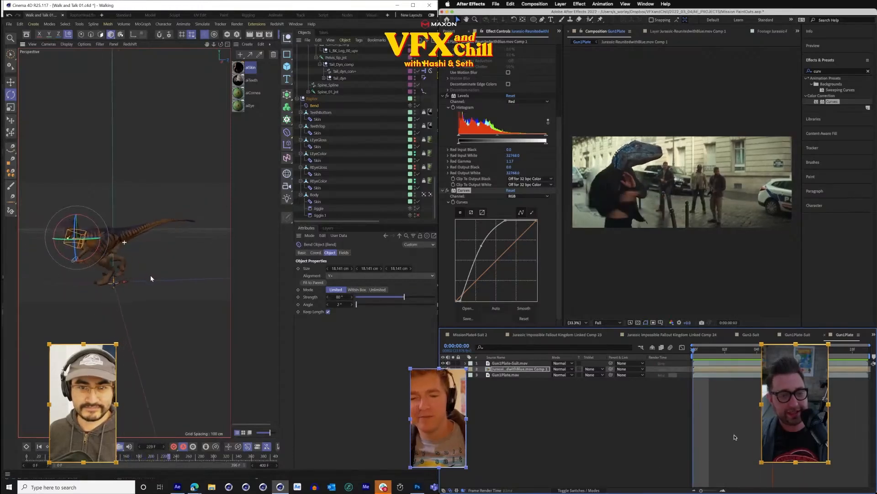
# - Keyframe the raptor head layer's Position at the first frame and at frame 2 in After Effects
pyautogui.click(726, 352)
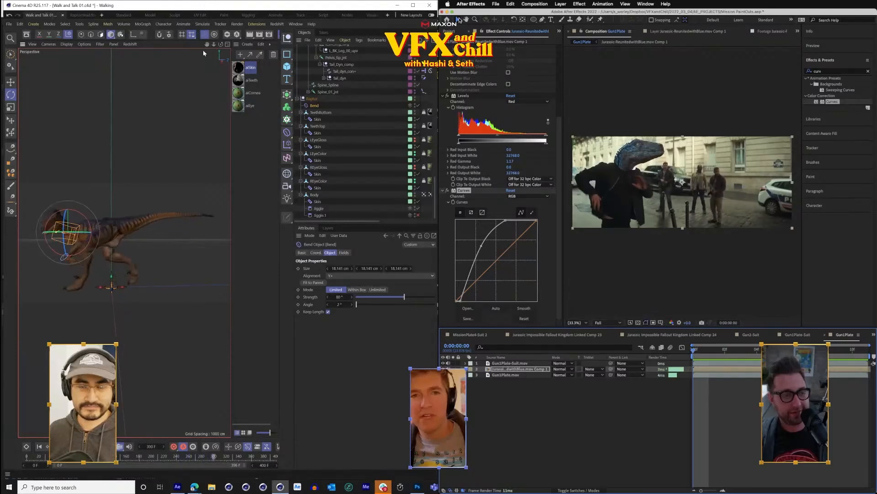
pyautogui.click(295, 24)
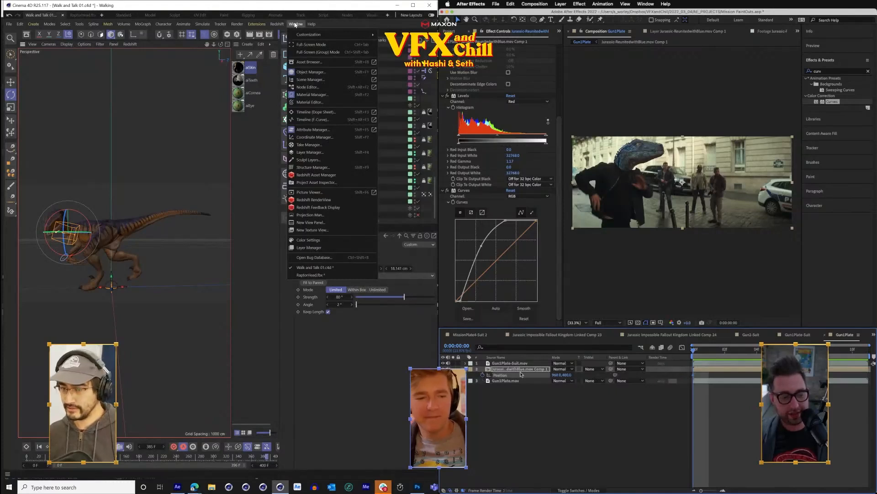
pyautogui.moveTo(715, 357)
pyautogui.mouseDown()
pyautogui.moveTo(724, 356)
pyautogui.moveTo(689, 355)
pyautogui.moveTo(742, 356)
pyautogui.moveTo(725, 356)
pyautogui.mouseUp()
pyautogui.click(226, 126)
pyautogui.press('space')
# - Render the Cinema 4D raptor animation to the Picture Viewer, overwriting the existing Side Walk image sequence
pyautogui.click(203, 24)
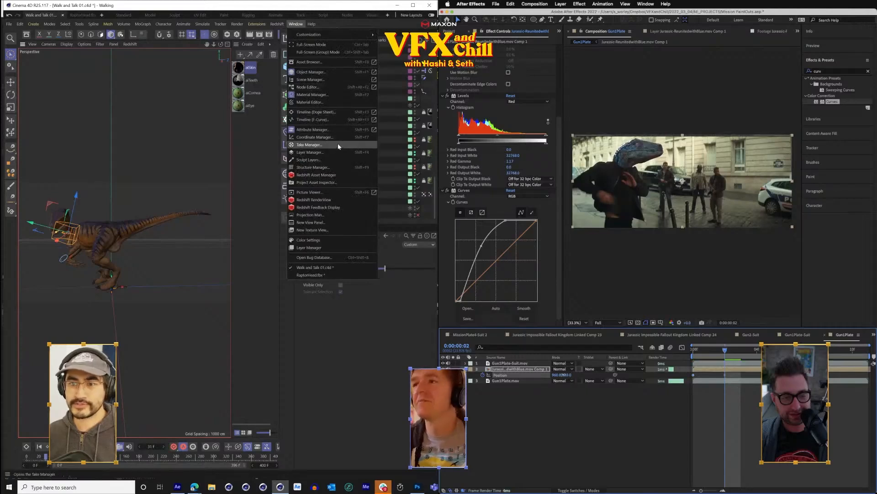
pyautogui.moveTo(235, 25)
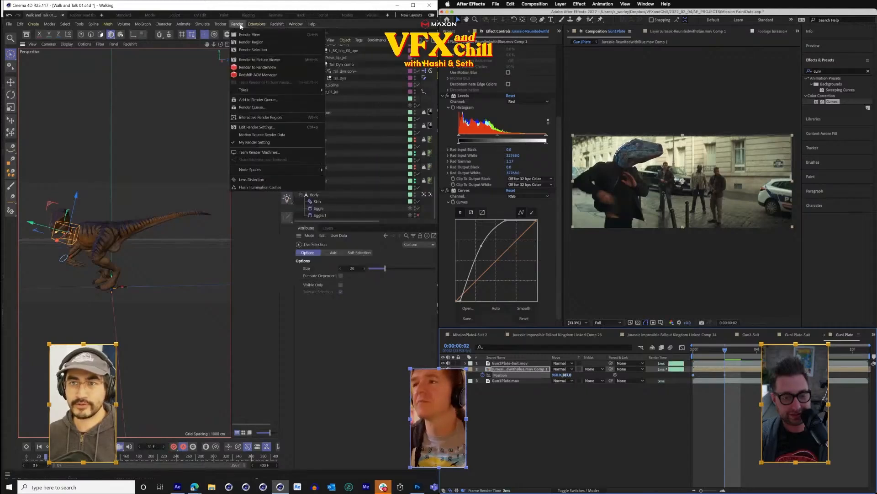
pyautogui.click(284, 60)
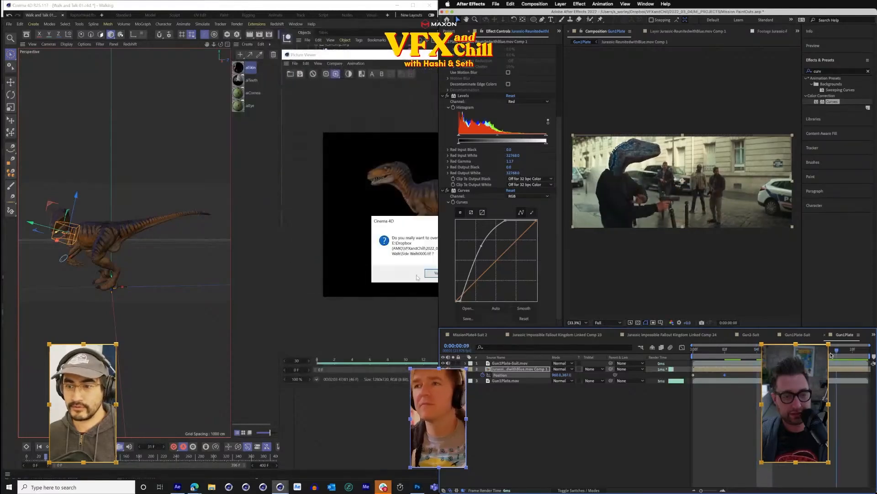
pyautogui.click(434, 275)
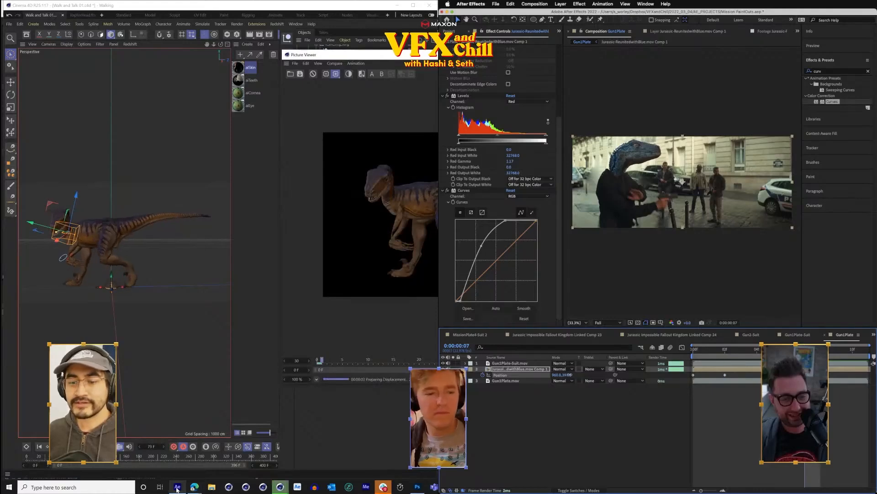
# - Switch from Cinema 4D to the MissionPlate10 composition in After Effects, and adjust the Gun1Plate raptor layer's vertical Position at frame 7
pyautogui.hotkey('alt', 'Tab')
pyautogui.moveTo(573, 375); pyautogui.dragTo(574, 375)
pyautogui.click(114, 330)
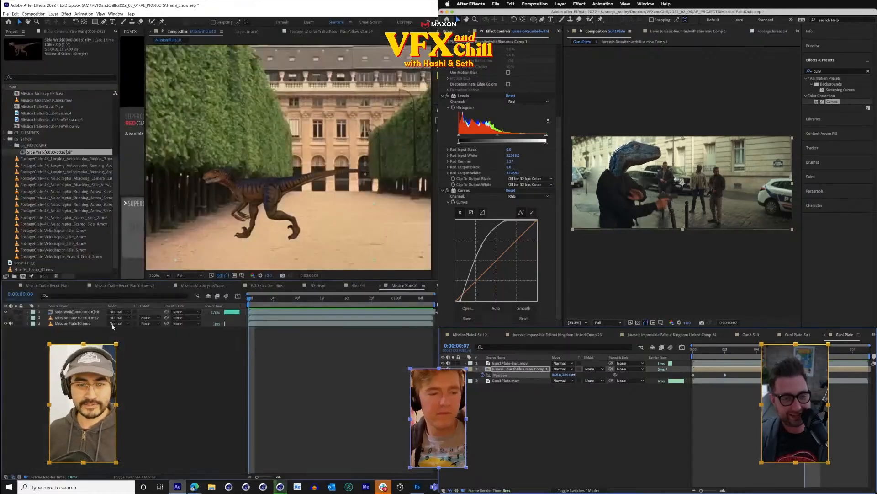
# - Reload the re-rendered Side Walk image sequence in the project and scrub the opening frames of MissionPlate10
pyautogui.rightClick(84, 158)
pyautogui.click(146, 213)
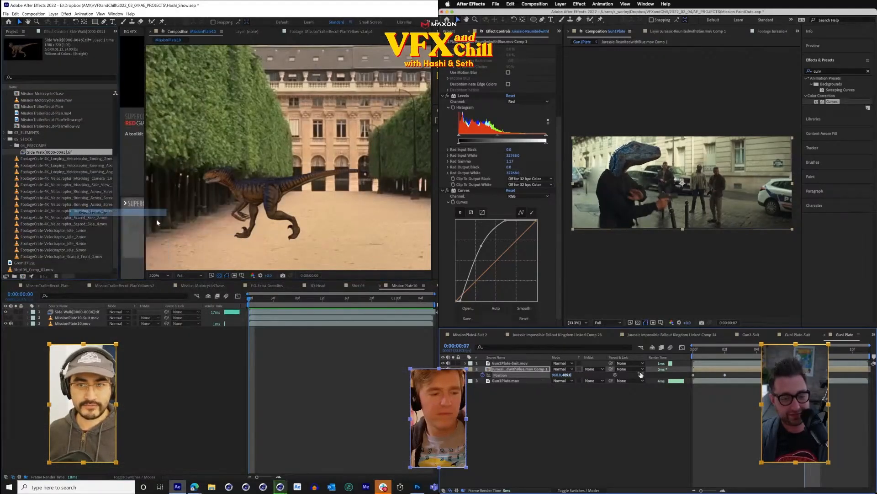
pyautogui.rightClick(806, 375)
pyautogui.click(268, 300)
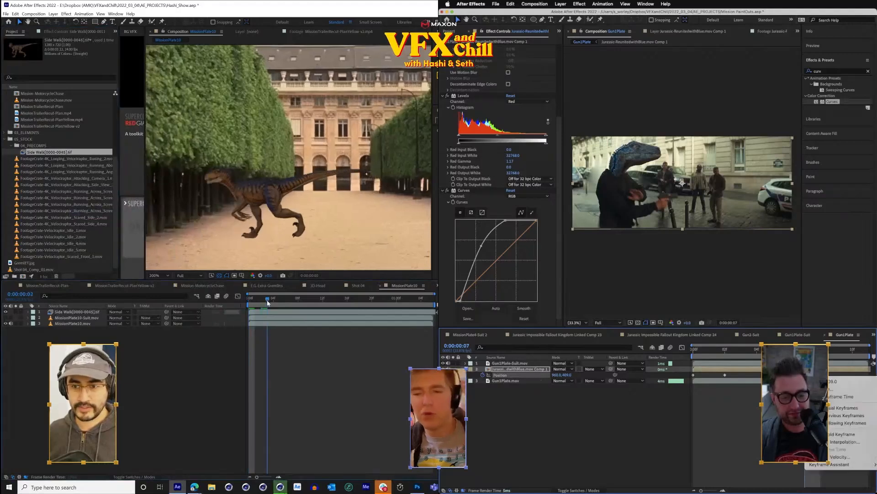
pyautogui.moveTo(267, 303); pyautogui.dragTo(249, 304)
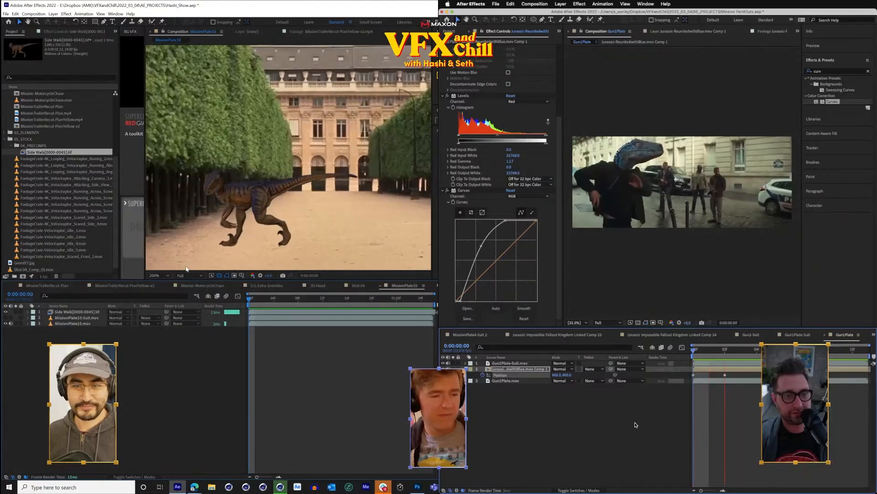
# - Reposition the Side Walk raptor layer behind the walking headless man in MissionPlate10, and compare the two figures up close
pyautogui.moveTo(275, 241); pyautogui.dragTo(321, 201)
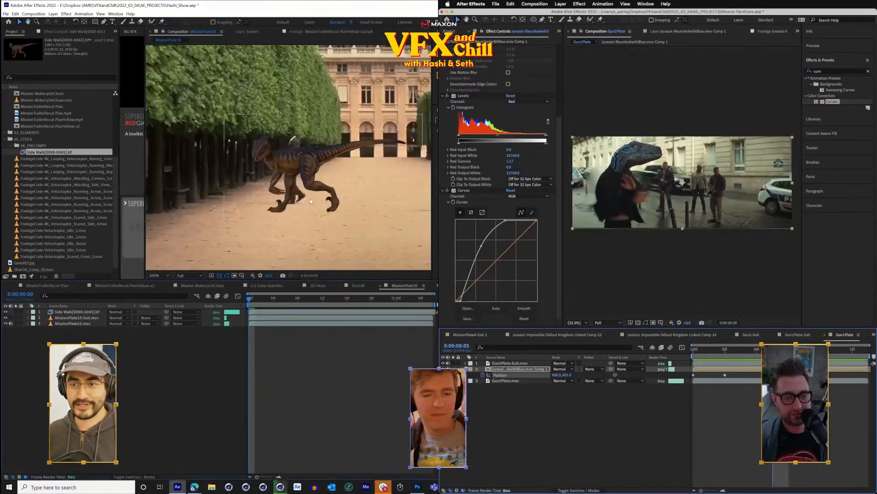
pyautogui.moveTo(308, 216); pyautogui.dragTo(234, 217)
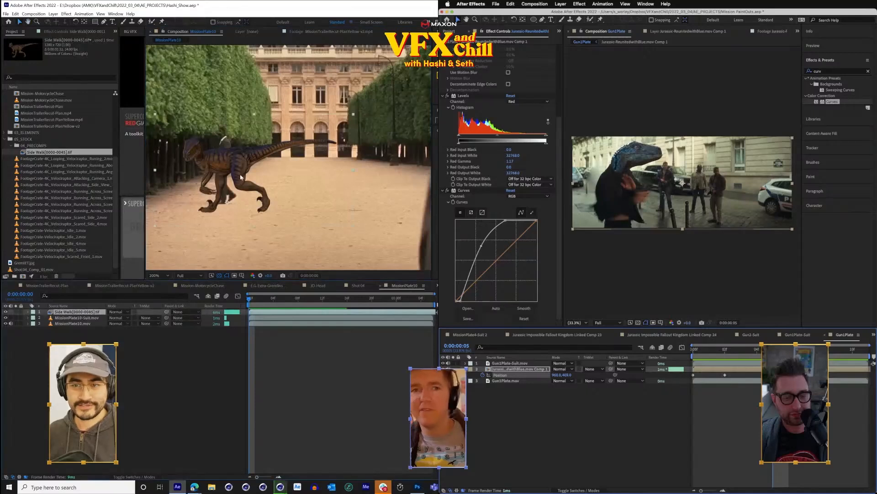
pyautogui.moveTo(241, 179); pyautogui.dragTo(328, 174)
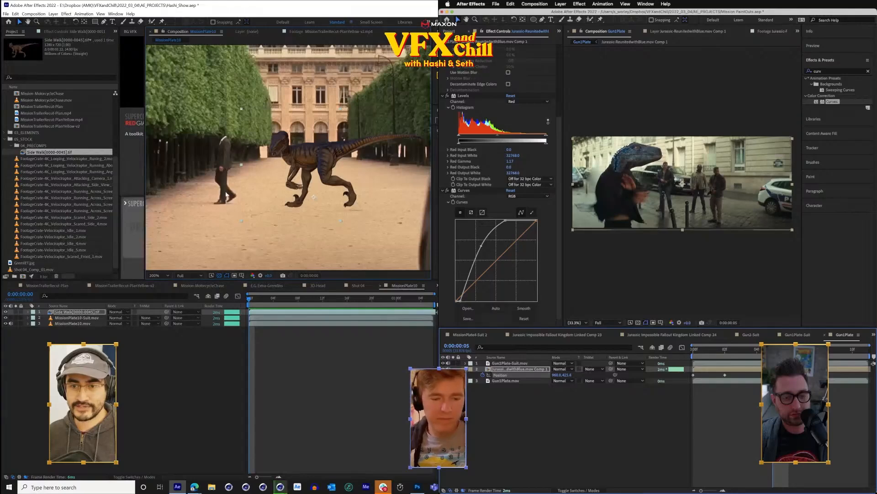
pyautogui.scroll(2, 225, 194)
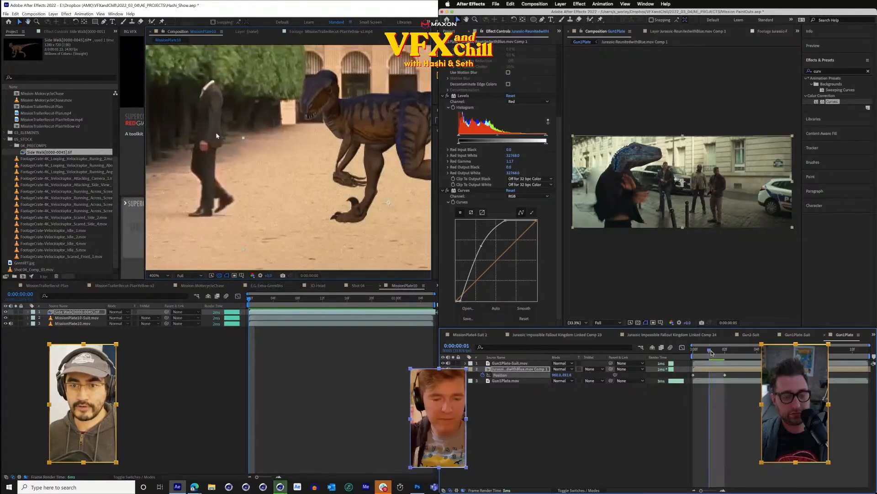
pyautogui.scroll(-2, 224, 158)
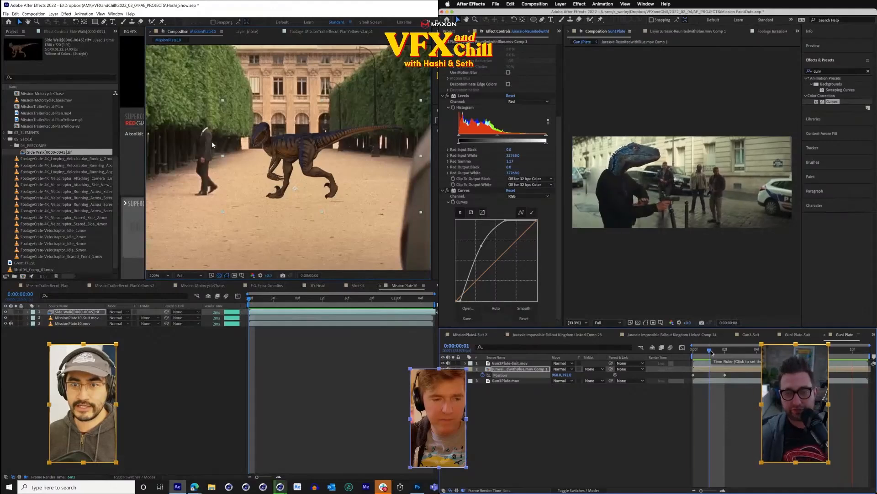
pyautogui.scroll(2, 212, 145)
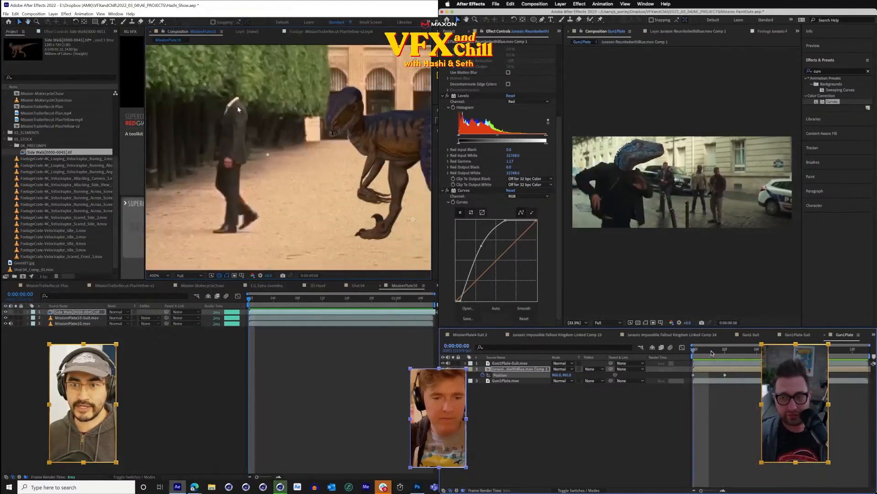
pyautogui.moveTo(320, 138); pyautogui.dragTo(207, 137)
# - Reload the Side Walk footage again, and apply Supercomp to the suit, raptor head and plate layers of the Gun1Plate composition
pyautogui.click(512, 381)
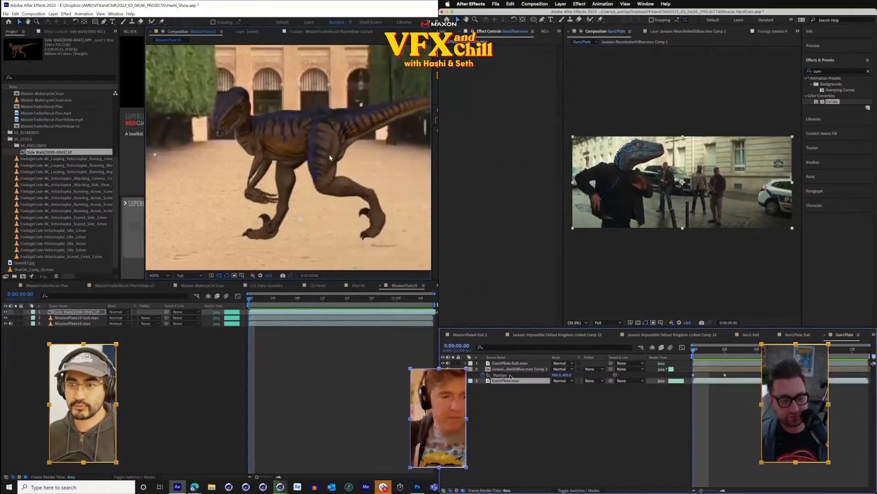
pyautogui.scroll(-1, 324, 147)
pyautogui.keyDown('shift'); pyautogui.click(503, 364); pyautogui.keyUp('shift')
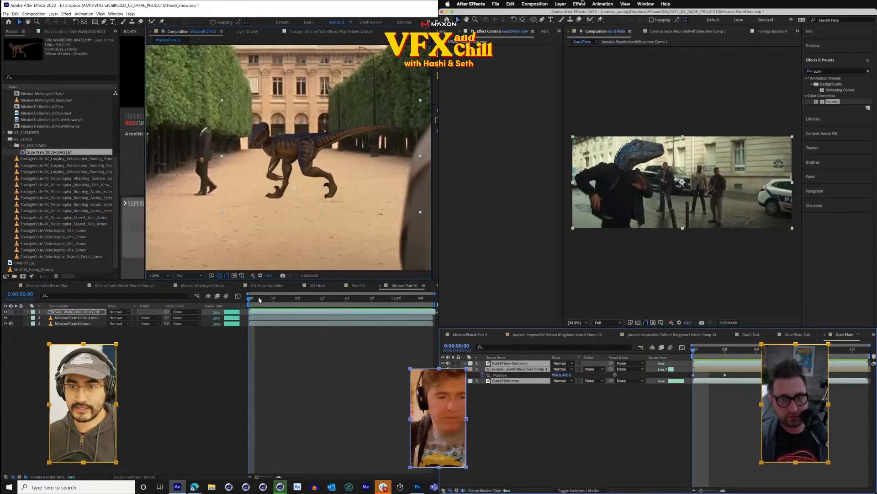
pyautogui.moveTo(259, 300); pyautogui.dragTo(179, 299)
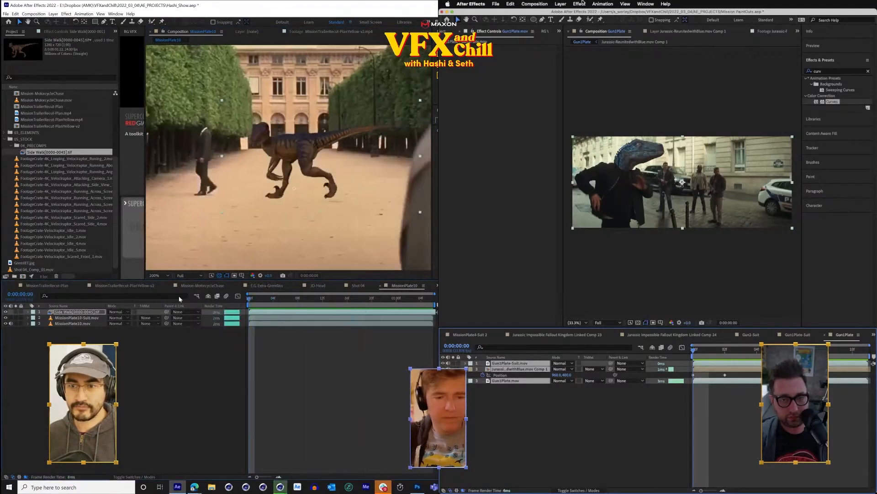
pyautogui.rightClick(59, 154)
pyautogui.click(580, 3)
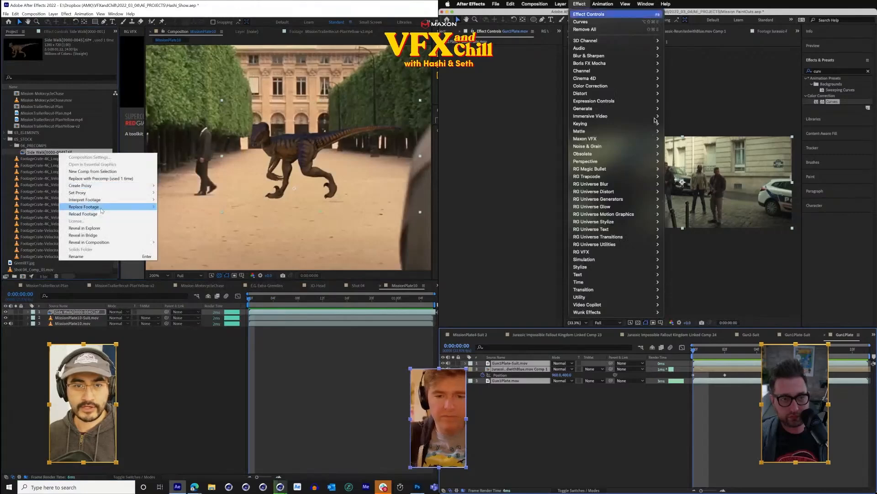
pyautogui.click(101, 214)
pyautogui.moveTo(649, 139)
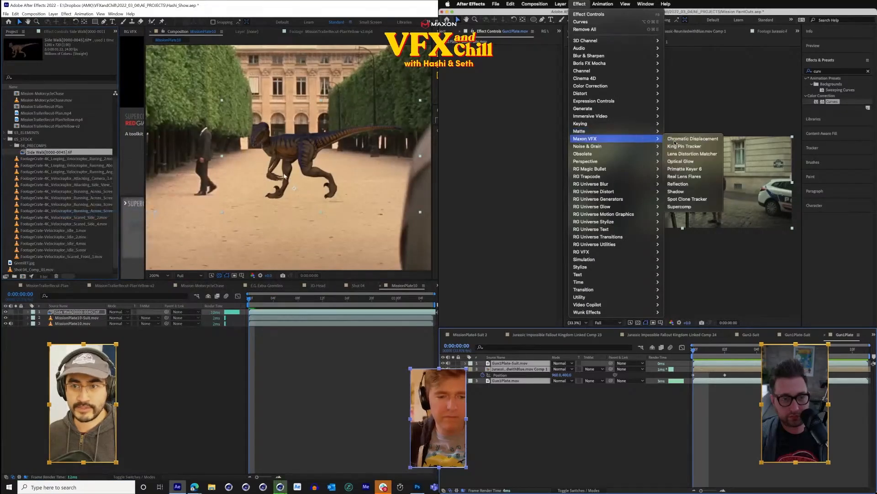
pyautogui.click(681, 207)
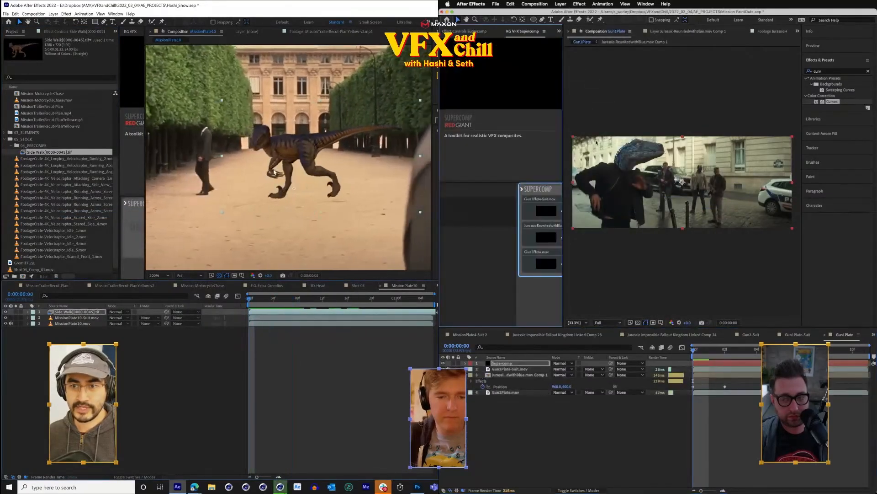
# - Switch to Cinema 4D, stop the running render and close the Picture Viewer, and select the raptor head layer in Gun1Plate
pyautogui.moveTo(280, 486)
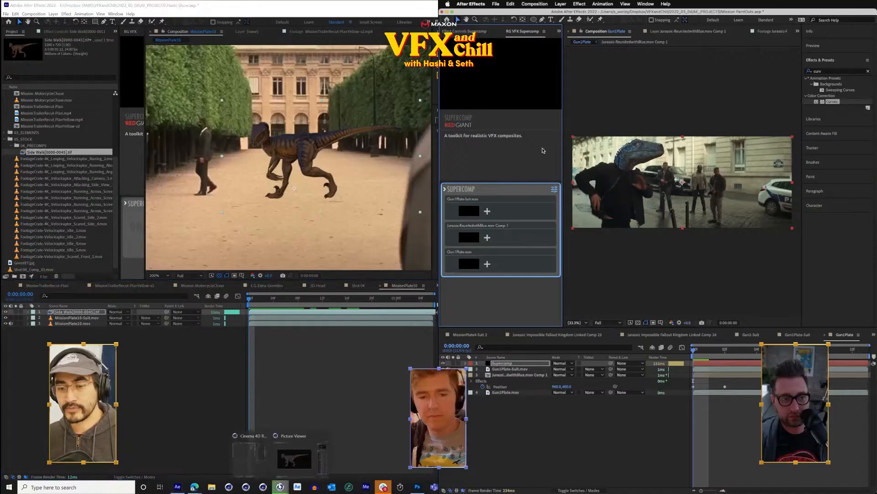
pyautogui.click(262, 456)
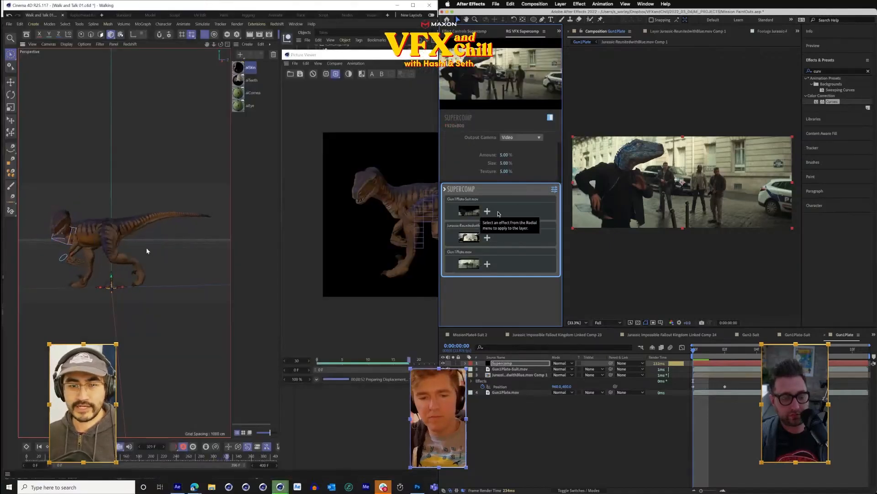
pyautogui.press('r')
pyautogui.scroll(8, 88, 226)
pyautogui.click(501, 237)
pyautogui.moveTo(108, 239); pyautogui.dragTo(217, 208)
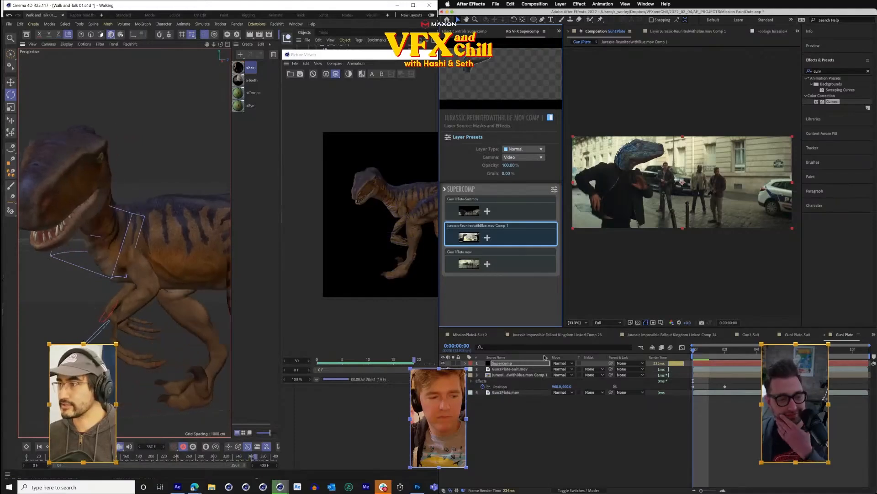
pyautogui.click(503, 375)
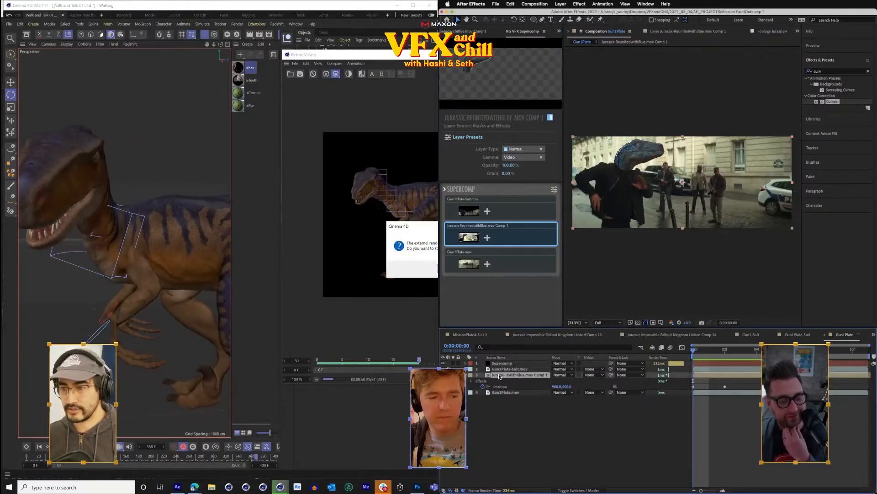
pyautogui.press('Return')
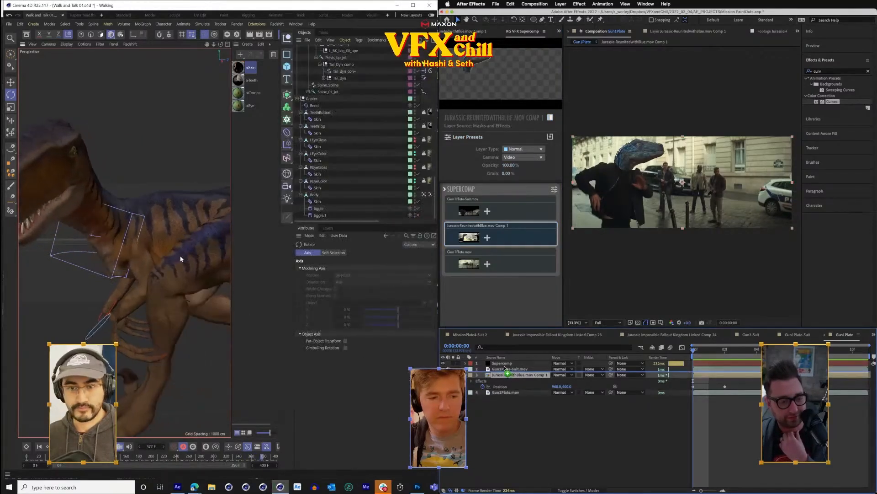
pyautogui.press('space')
# - Move the raptor head comp above the suit layer in the Supercomp layer stack
pyautogui.click(509, 255)
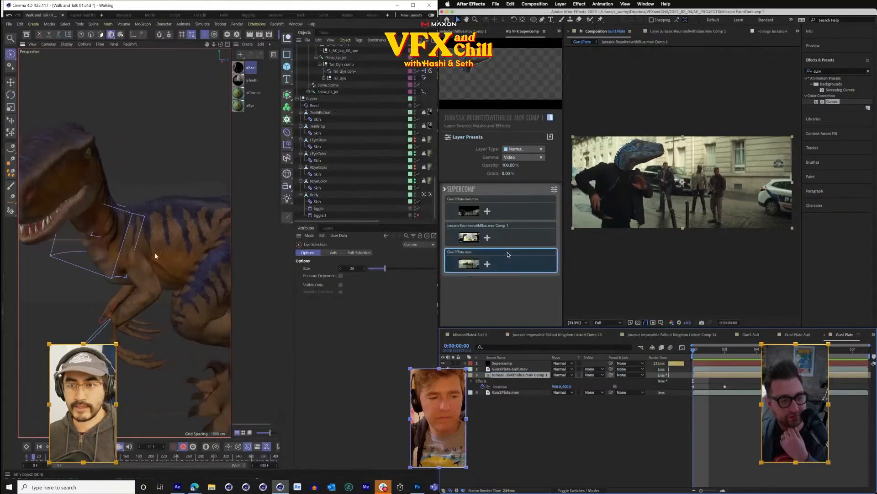
pyautogui.click(503, 239)
pyautogui.moveTo(503, 239); pyautogui.dragTo(523, 205)
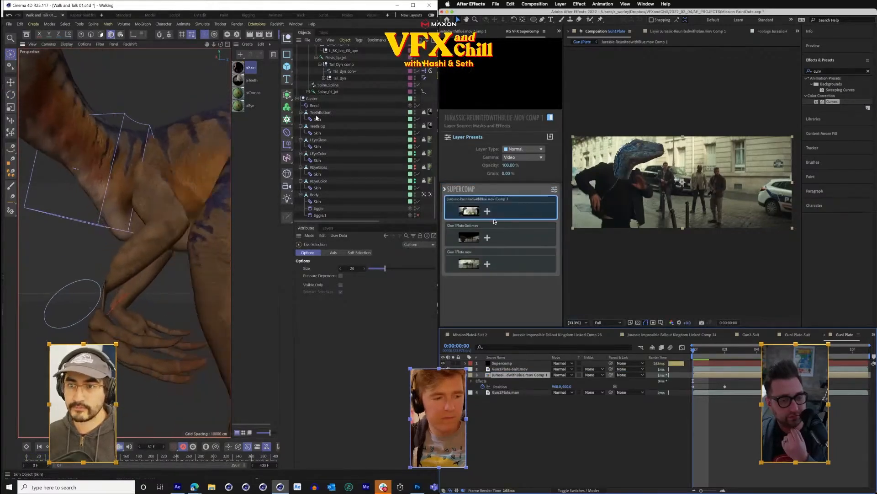
# - Select the raptor's Bend deformer with the Move tool in Cinema 4D, and preview Supercomp layer presets on the raptor head layer
pyautogui.click(44, 118)
pyautogui.click(487, 211)
pyautogui.press('e')
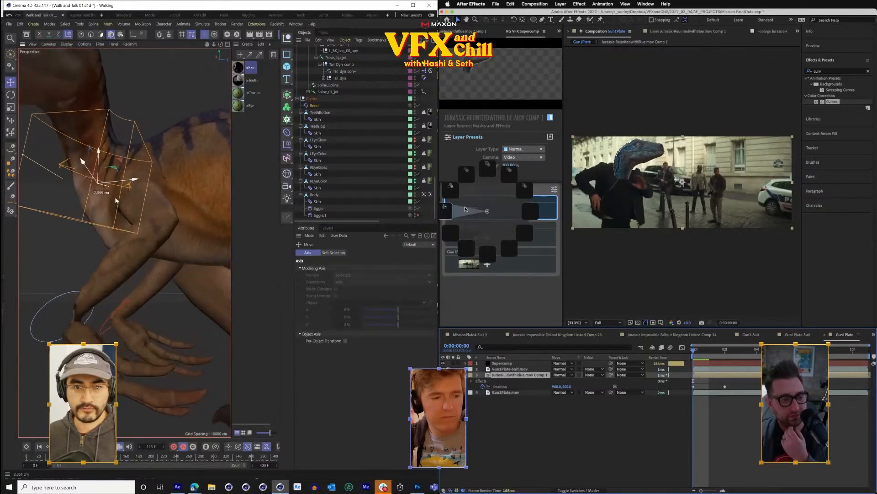
pyautogui.click(445, 209)
pyautogui.scroll(5, 104, 184)
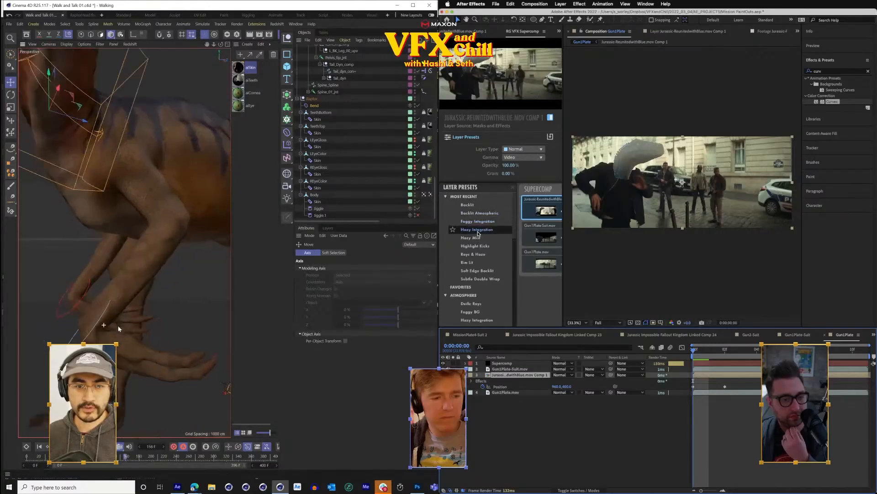
pyautogui.scroll(-5, 60, 318)
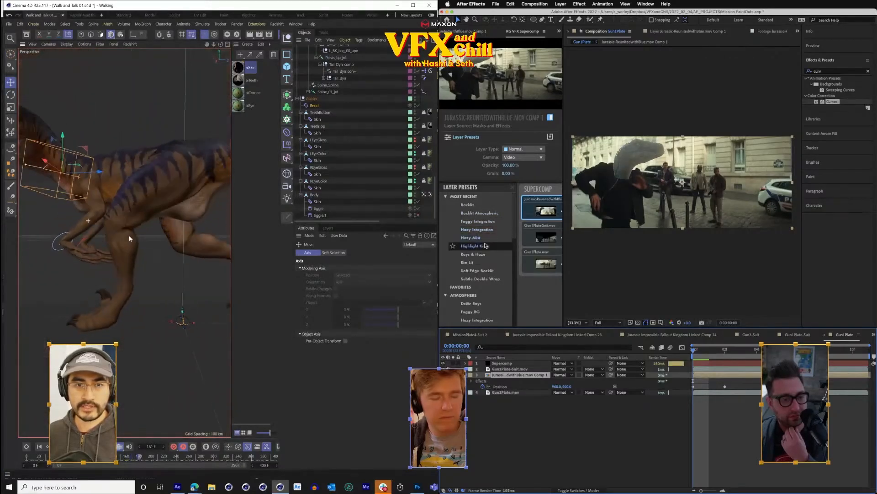
pyautogui.press('h')
pyautogui.scroll(-5, 482, 240)
pyautogui.scroll(-3, 110, 209)
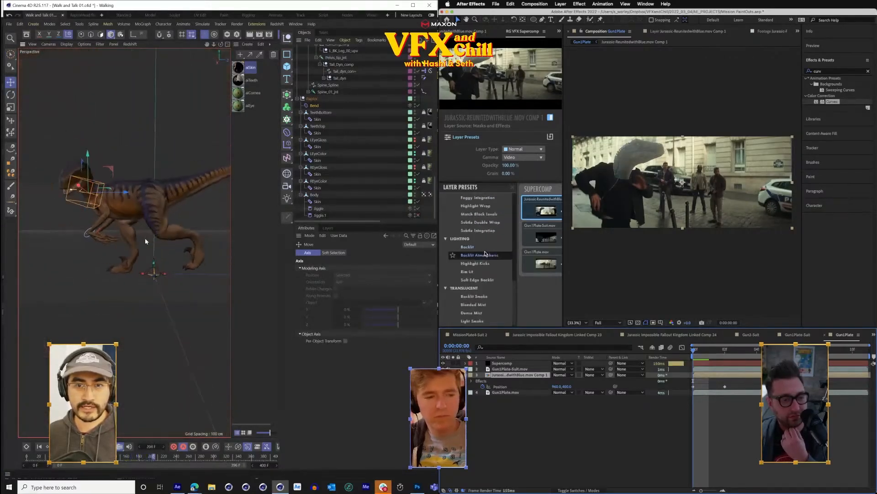
pyautogui.scroll(2, 485, 246)
pyautogui.moveTo(143, 258)
pyautogui.mouseDown()
pyautogui.moveTo(134, 267)
pyautogui.moveTo(141, 257)
pyautogui.mouseUp()
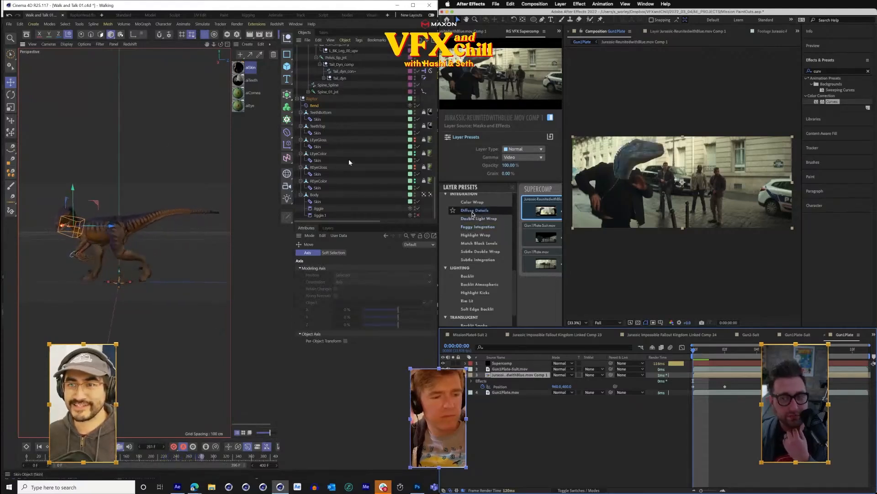
# - Add an omni light high behind the raptor in Cinema 4D, and add Color Correction to the raptor head layer in Supercomp
pyautogui.scroll(10, 320, 119)
pyautogui.click(300, 89)
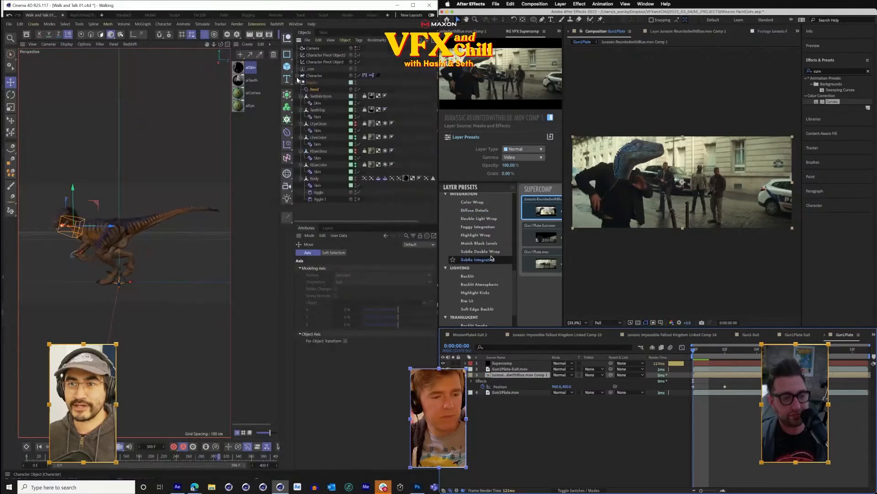
pyautogui.click(287, 197)
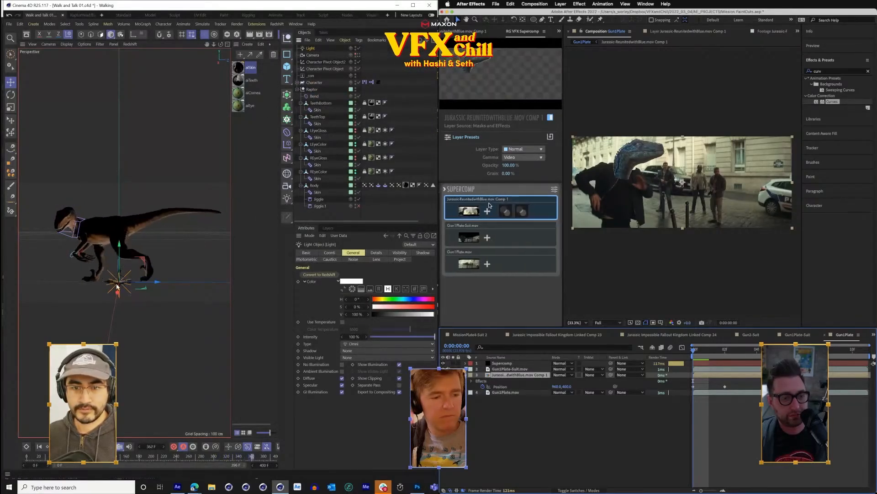
pyautogui.click(488, 210)
pyautogui.moveTo(118, 292); pyautogui.dragTo(211, 363)
pyautogui.click(454, 197)
pyautogui.moveTo(187, 318); pyautogui.dragTo(192, 76)
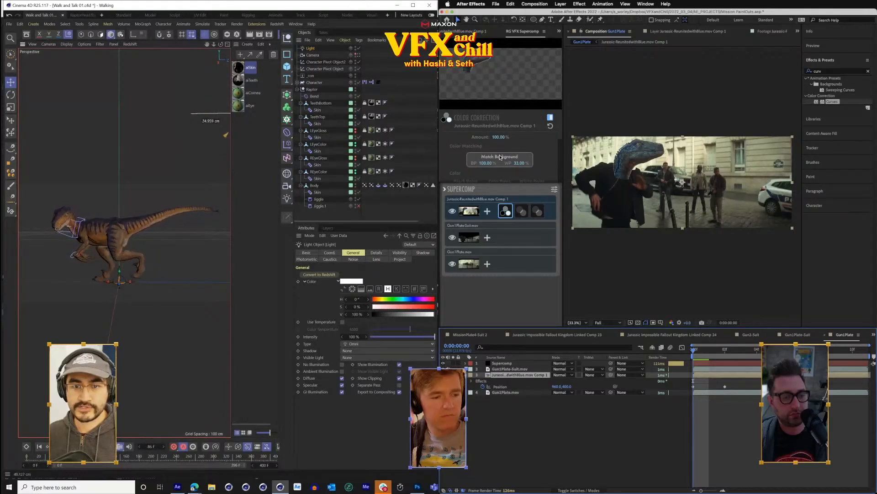
# - Move the raptor head comp back below the suit layer in Supercomp and play the Gun1Plate composition
pyautogui.click(492, 201)
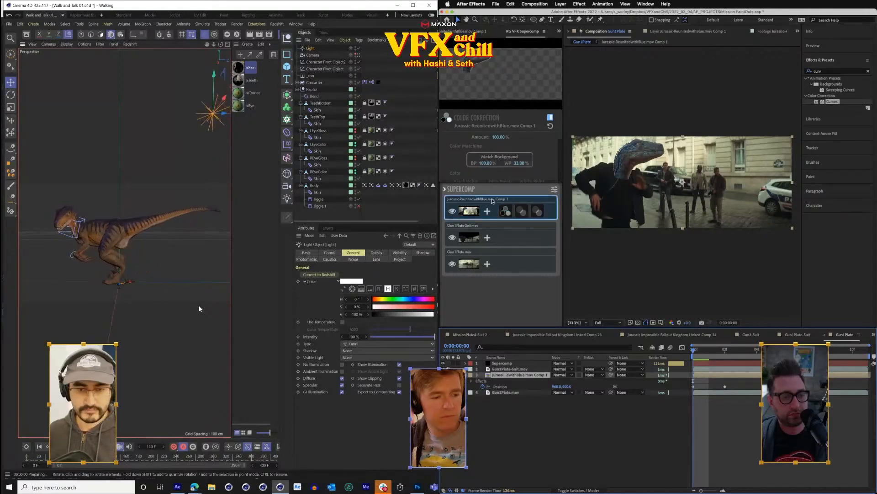
pyautogui.moveTo(479, 201); pyautogui.dragTo(499, 237)
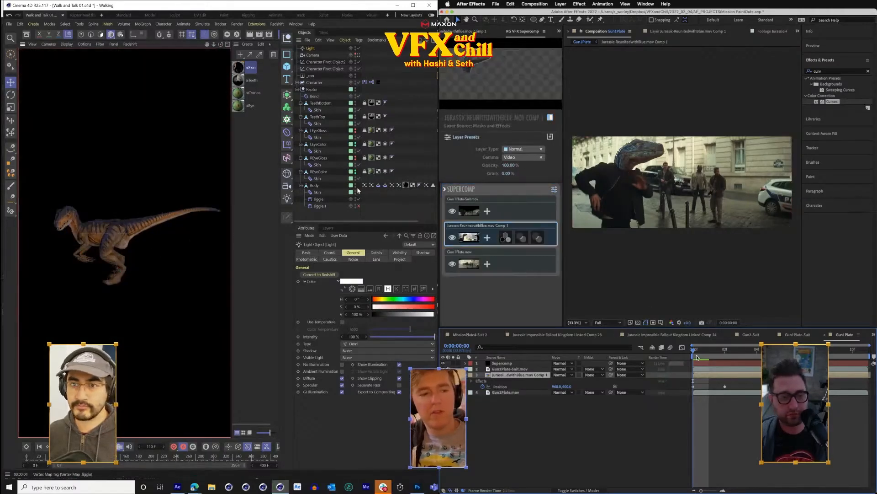
pyautogui.press('space')
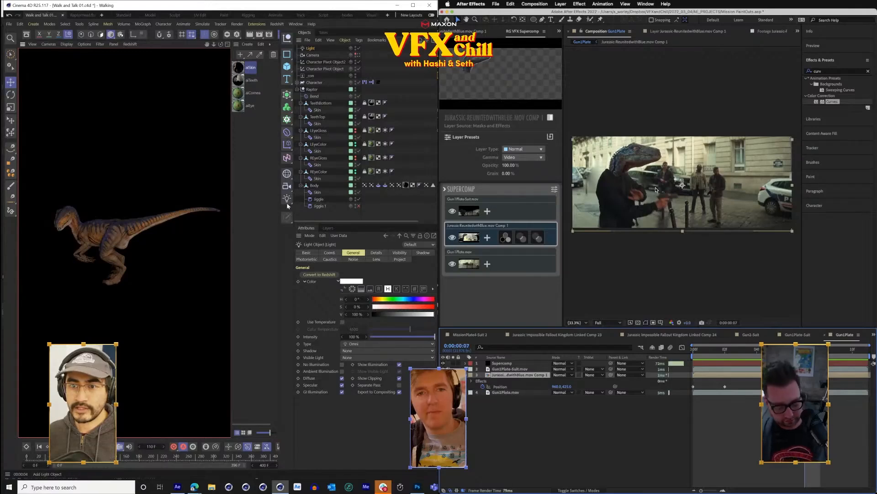
# - Add an area light to the Cinema 4D scene, place it high behind the raptor, and rotate it to face the raptor
pyautogui.click(287, 201)
pyautogui.press('`')
pyautogui.click(328, 249)
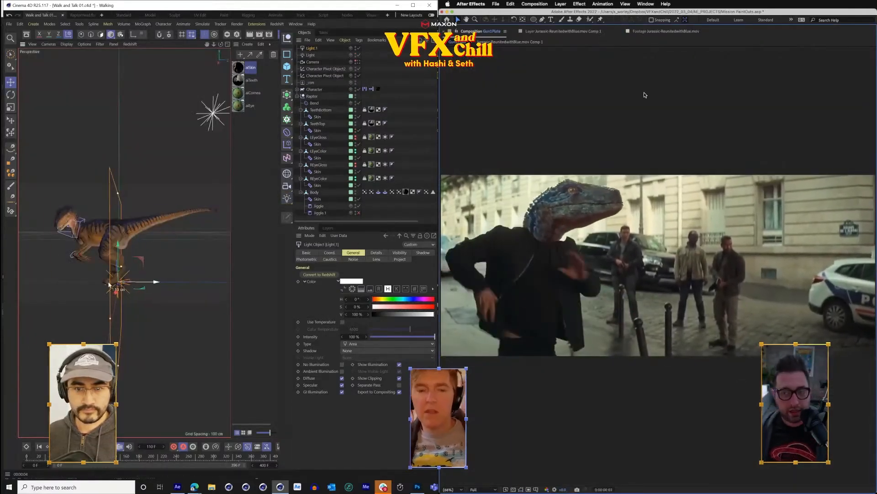
pyautogui.moveTo(157, 282); pyautogui.dragTo(222, 330)
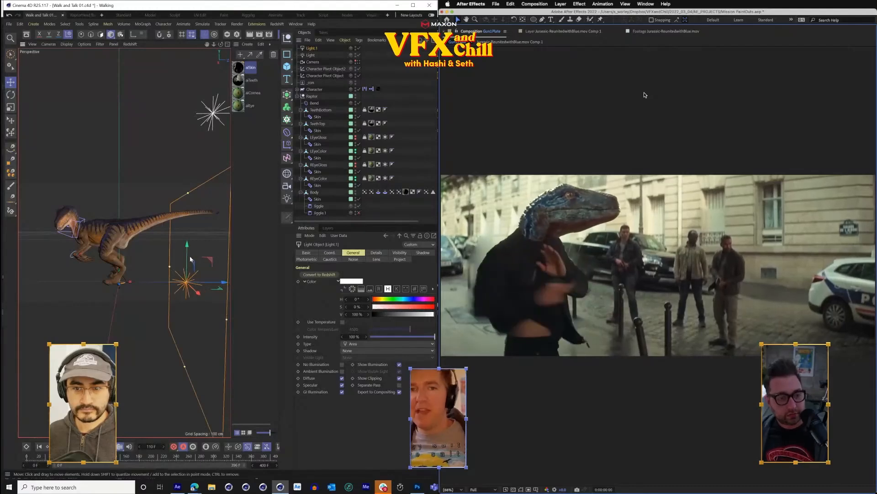
pyautogui.moveTo(191, 259); pyautogui.dragTo(225, 70)
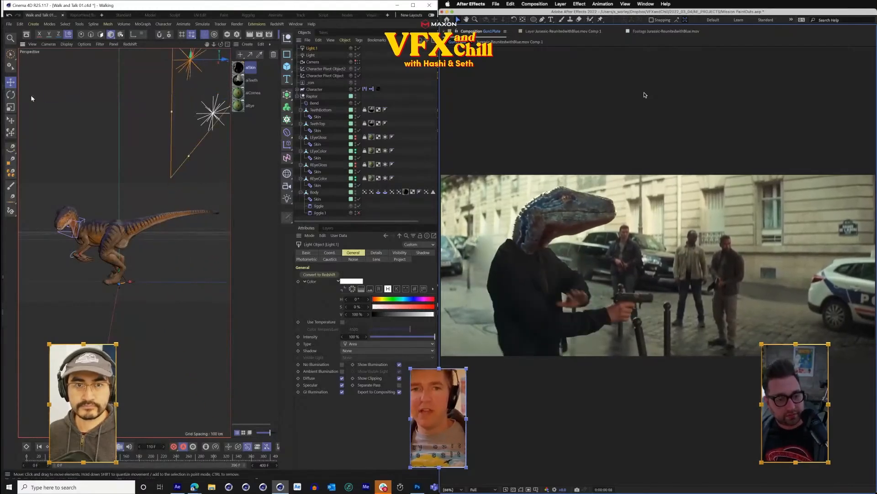
pyautogui.press('r')
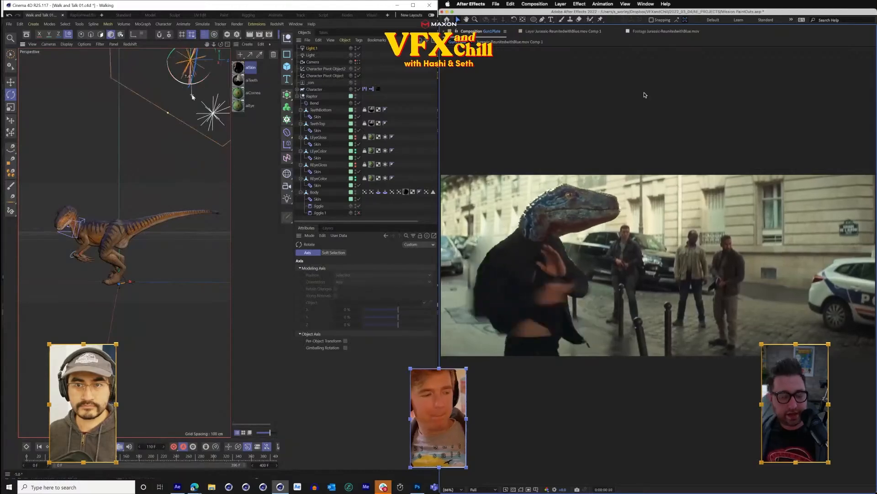
pyautogui.moveTo(171, 81); pyautogui.dragTo(173, 83)
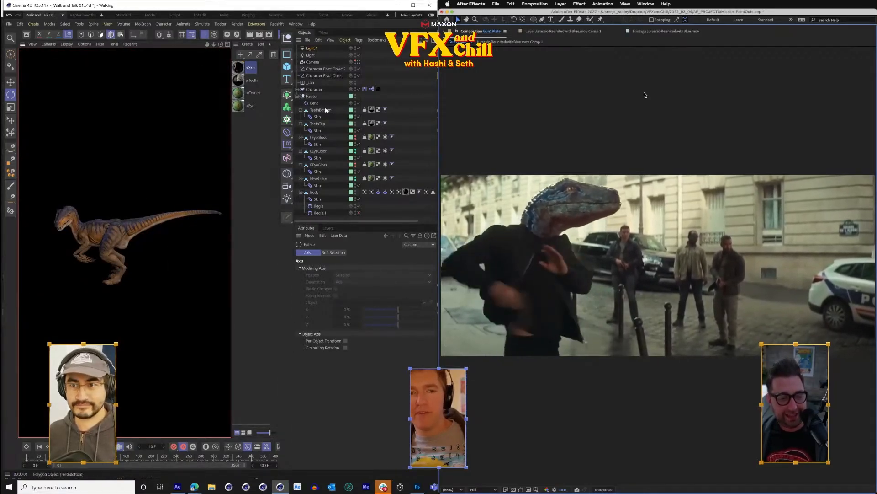
# - Move the omni light down to just above the raptor's tail and render the Cinema 4D view
pyautogui.click(314, 55)
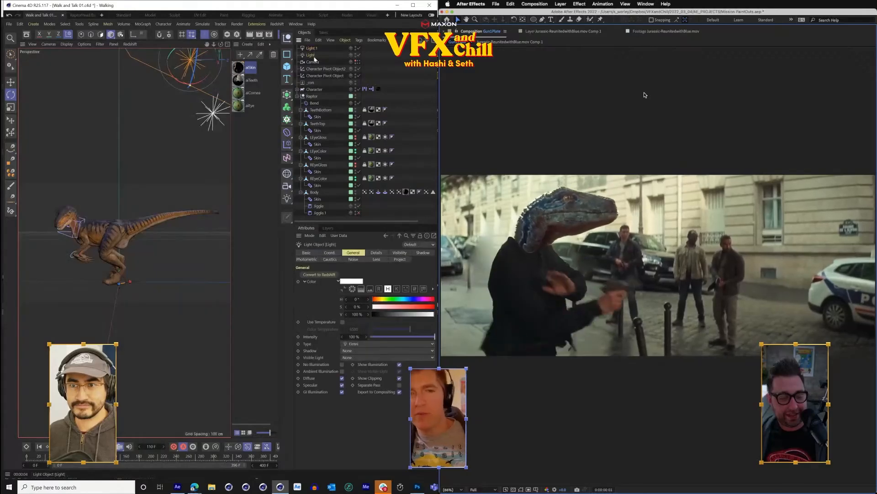
pyautogui.click(9, 82)
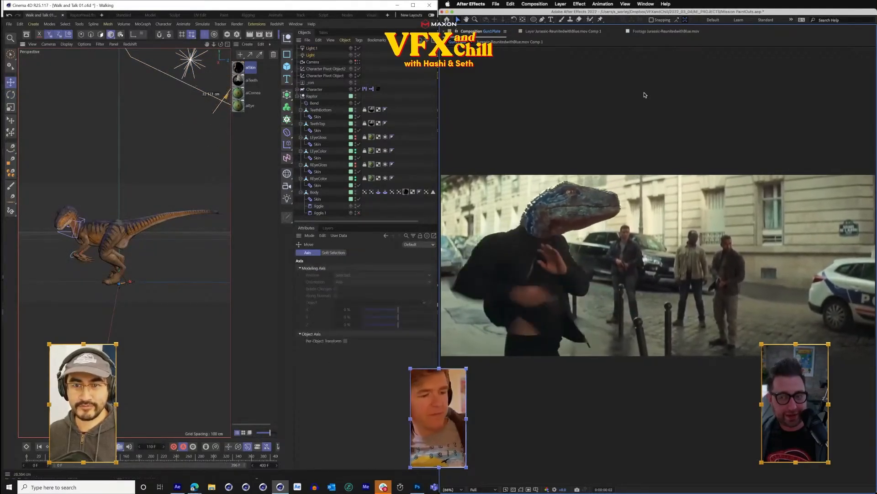
pyautogui.moveTo(231, 66); pyautogui.dragTo(190, 145)
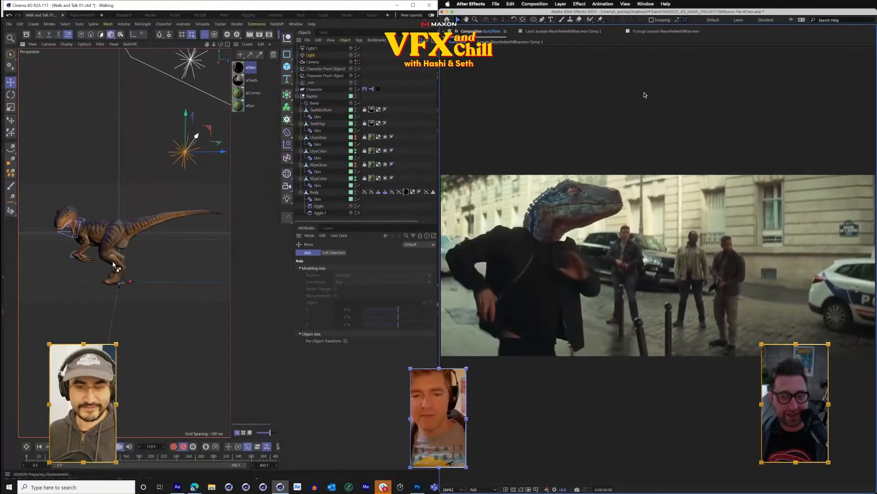
pyautogui.click(181, 280)
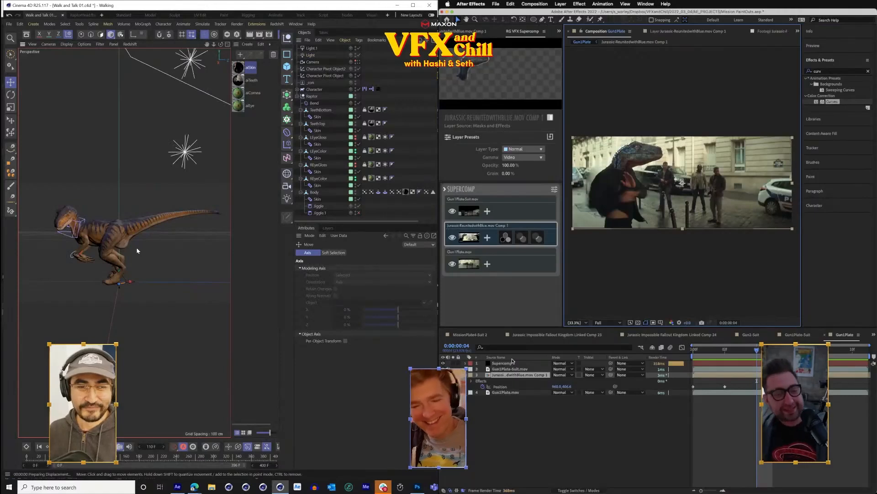
pyautogui.hotkey('ctrl', 'r')
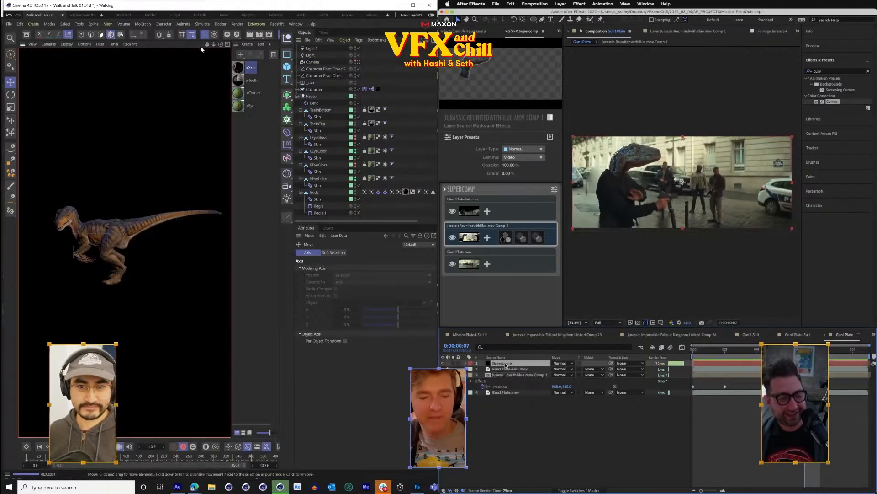
# - Place a copy of the omni light low in front of the raptor at 42% intensity, and add Reverse Light Wrap to Supercomp's suit layer
pyautogui.click(492, 216)
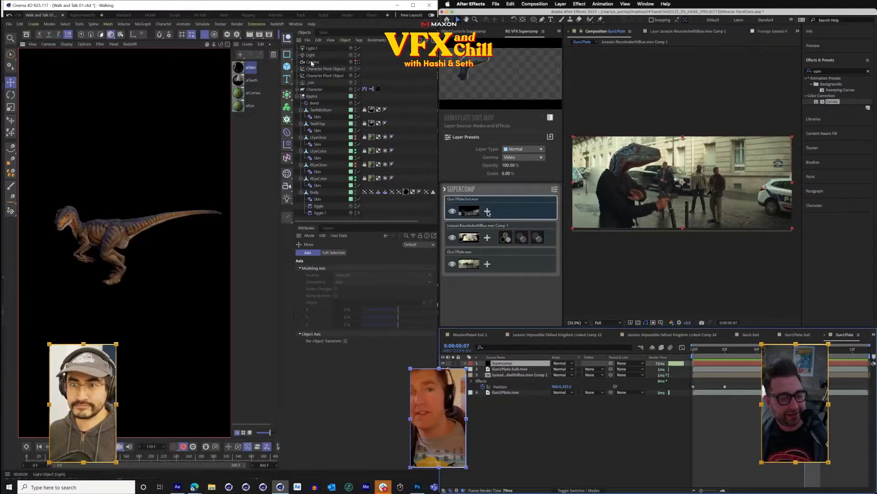
pyautogui.click(310, 55)
pyautogui.click(488, 212)
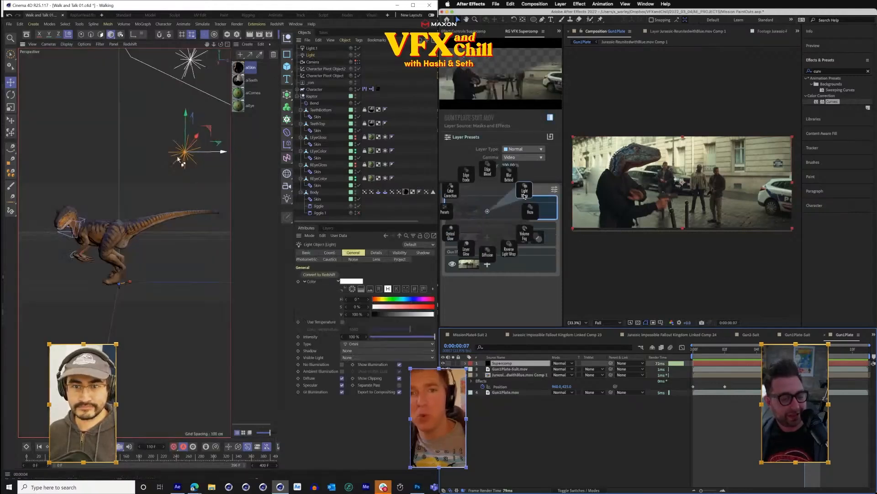
pyautogui.moveTo(178, 157); pyautogui.dragTo(69, 169)
pyautogui.moveTo(30, 112); pyautogui.dragTo(24, 256)
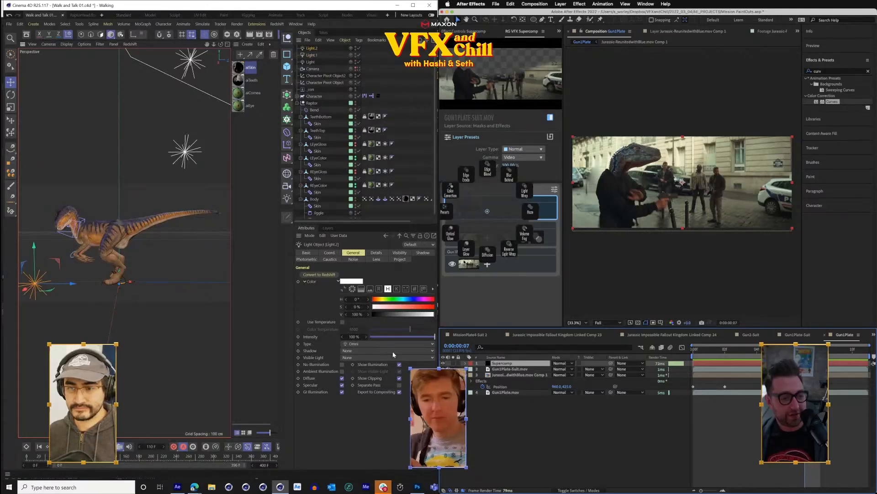
pyautogui.moveTo(398, 340); pyautogui.dragTo(389, 338)
pyautogui.click(513, 249)
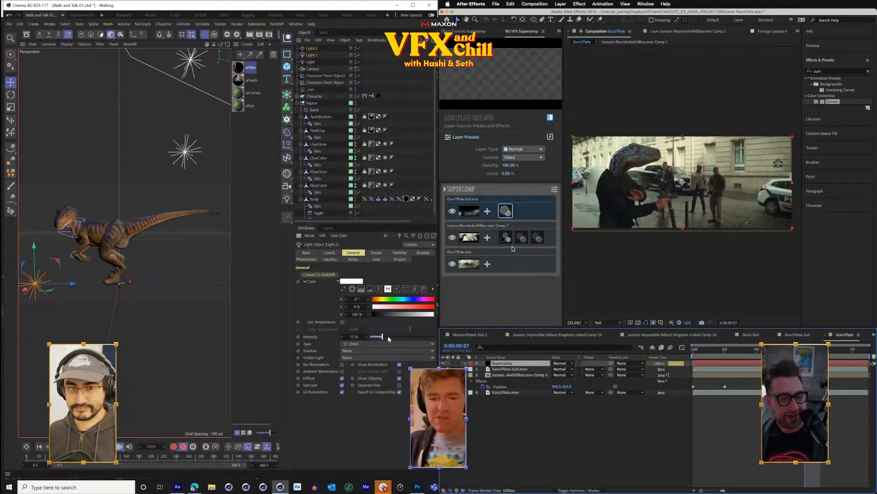
# - Go to frame 10 in Gun1Plate, and render the raptor walk to Cinema 4D's Picture Viewer, overwriting the existing output files
pyautogui.moveTo(746, 354); pyautogui.dragTo(852, 352)
pyautogui.click(221, 24)
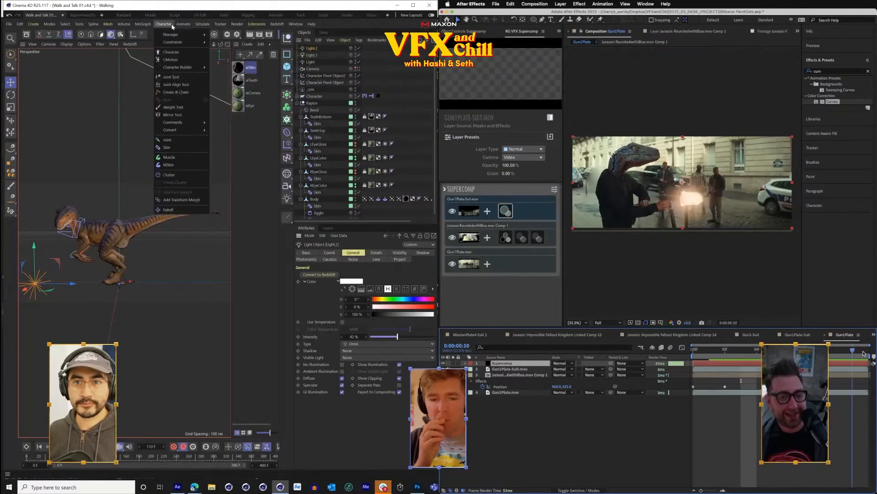
pyautogui.moveTo(238, 24)
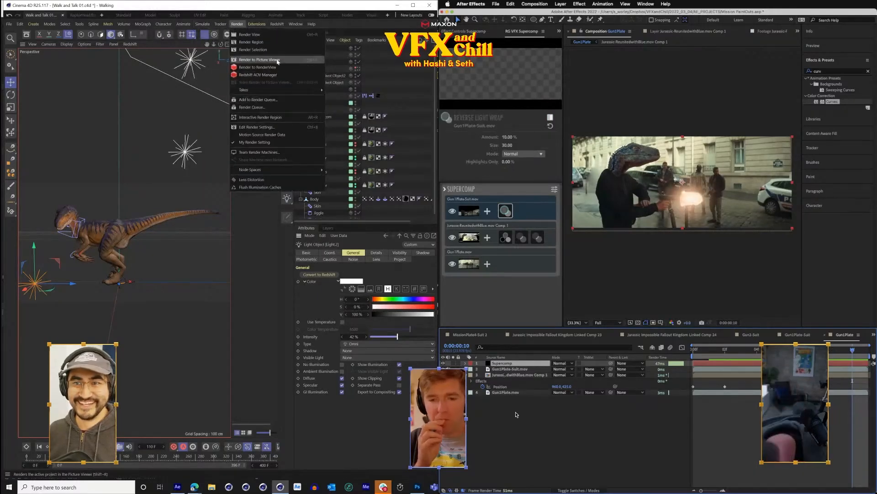
pyautogui.click(560, 4)
pyautogui.click(560, 3)
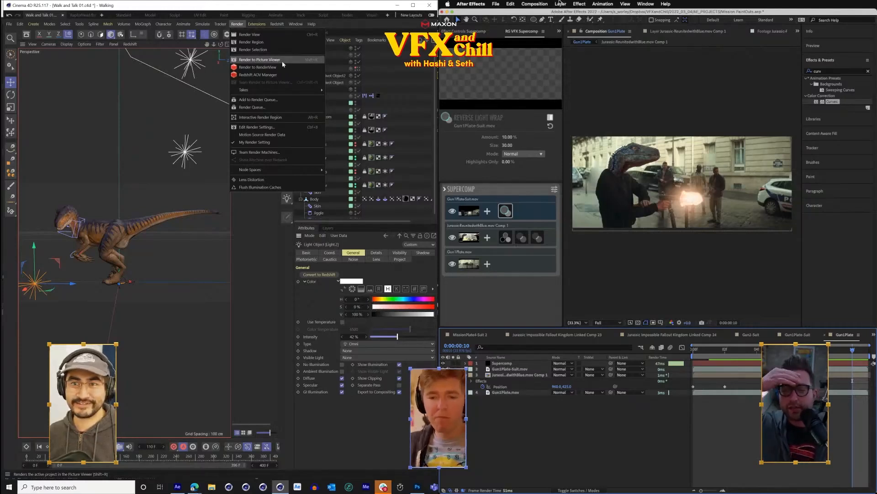
pyautogui.click(282, 64)
pyautogui.press('Return')
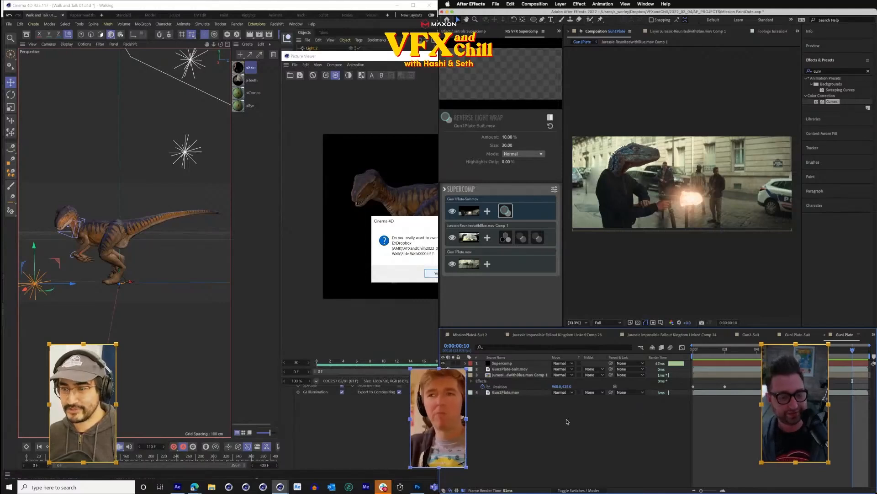
# - Create a black solid named BANGGGGGGGG in Gun1Plate, and switch to the MissionPlate10 After Effects project and save it
pyautogui.click(558, 3)
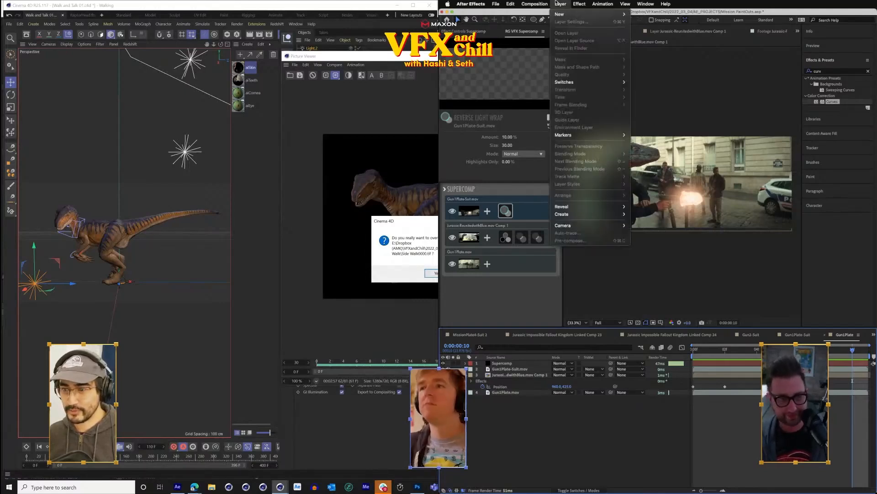
pyautogui.moveTo(567, 14)
pyautogui.click(660, 25)
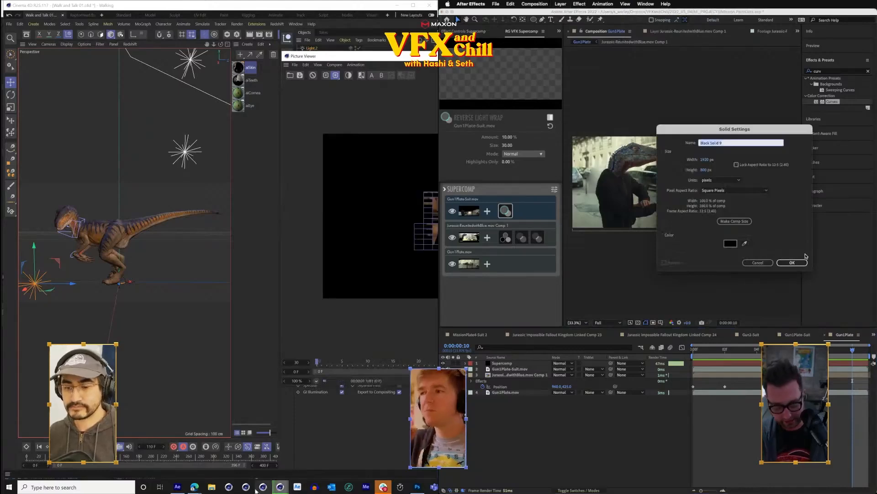
pyautogui.write('BA')
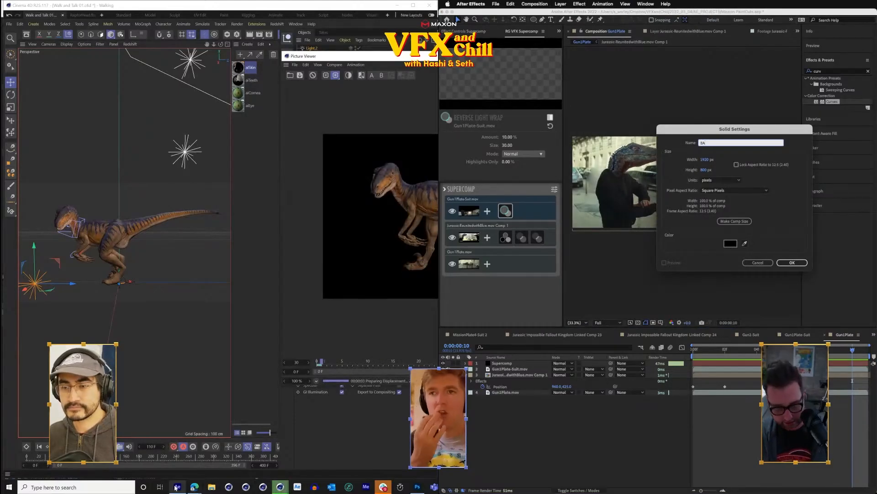
pyautogui.click(177, 487)
pyautogui.write('NGGGGGGGG')
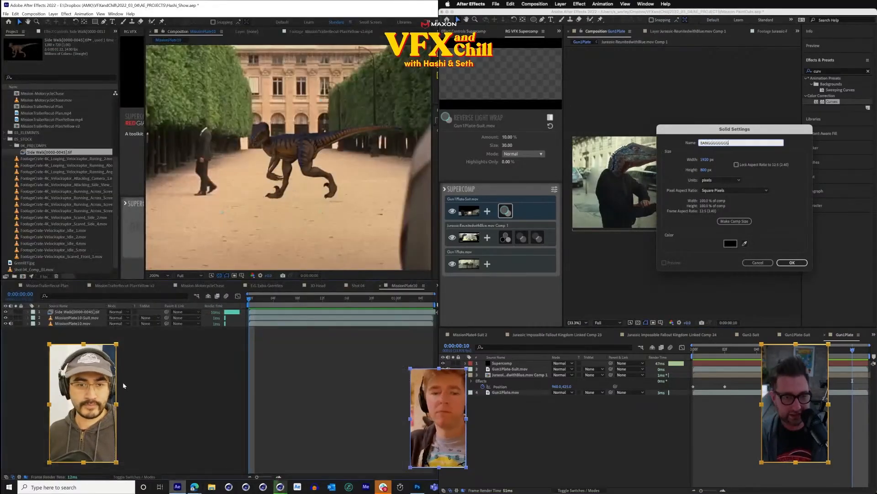
pyautogui.press('Return')
pyautogui.hotkey('ctrl', 's')
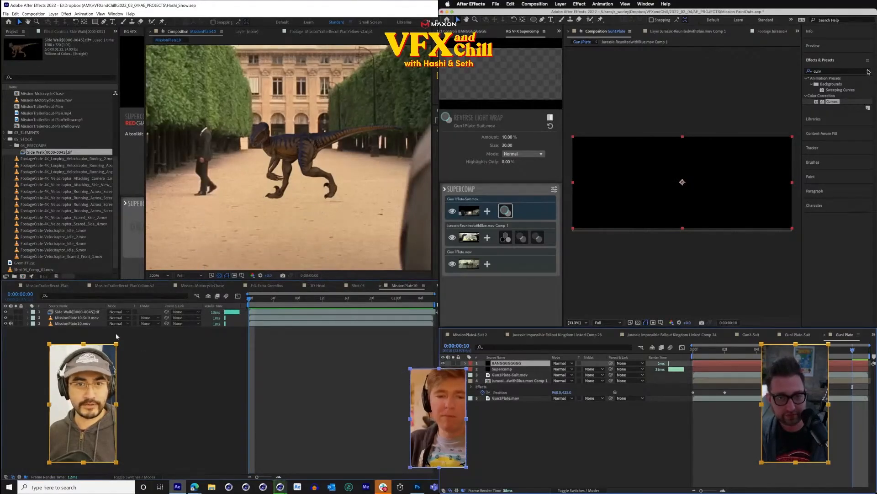
# - Apply the Bang effect to the new solid in Gun1Plate, and reload the Side Walk footage in the MissionPlate10 project
pyautogui.click(868, 71)
pyautogui.rightClick(68, 153)
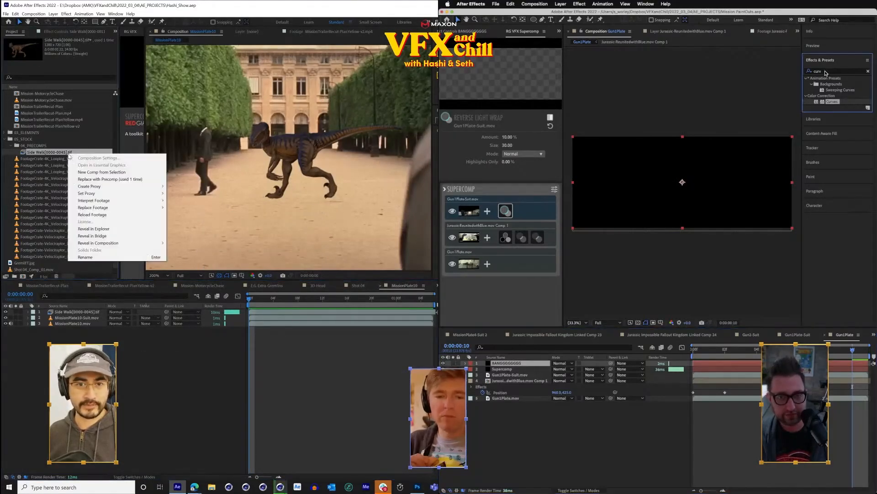
pyautogui.write('ba')
pyautogui.click(103, 215)
pyautogui.write('ng')
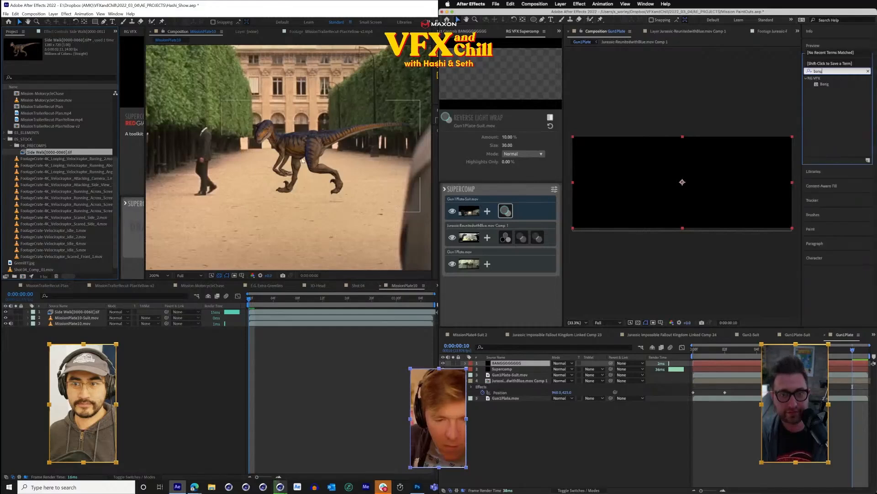
pyautogui.click(825, 84)
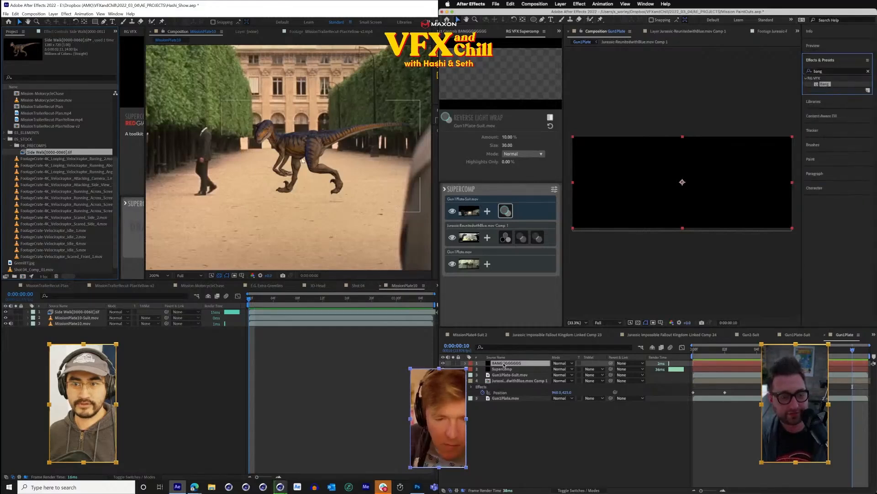
pyautogui.moveTo(503, 365); pyautogui.dragTo(503, 365)
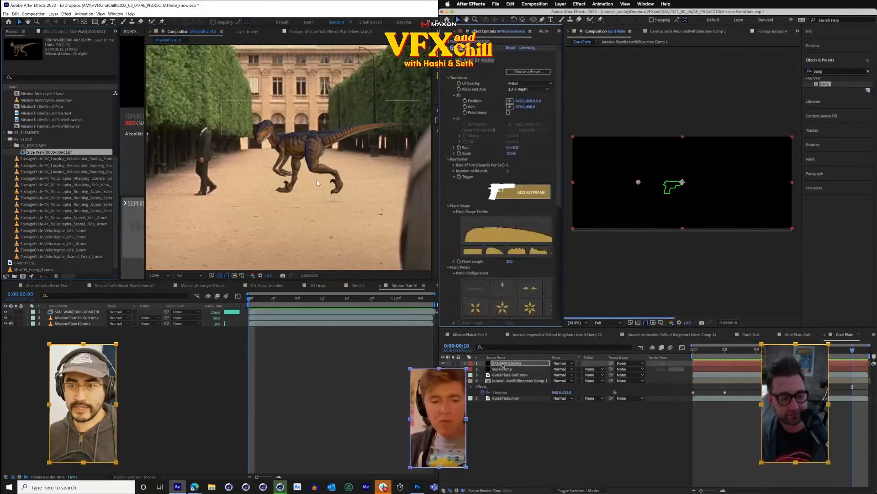
pyautogui.scroll(1, 320, 178)
pyautogui.press('super+s')
pyautogui.scroll(-2, 320, 178)
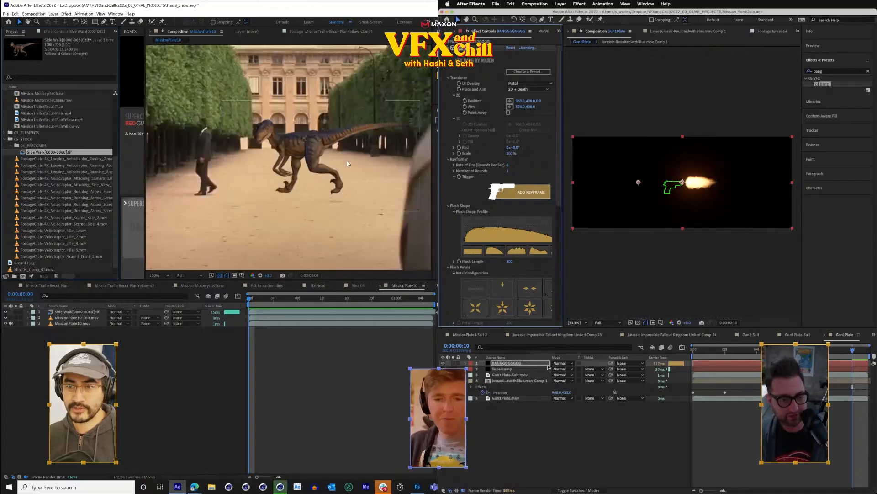
# - Reposition the Side Walk raptor layer and apply the Shadow effect to it, and set Bang's Composite On option to Transparent
pyautogui.click(76, 312)
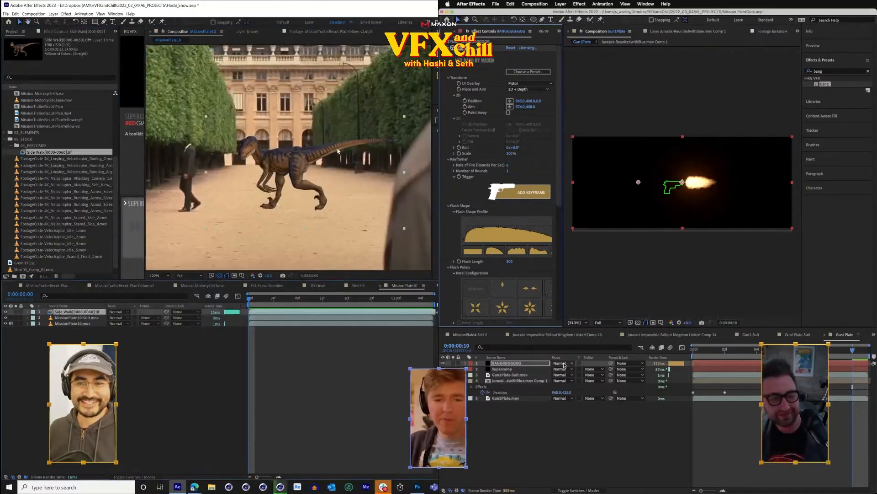
pyautogui.moveTo(317, 164); pyautogui.dragTo(312, 185)
pyautogui.scroll(-10, 502, 206)
pyautogui.hotkey('ctrl', 'space')
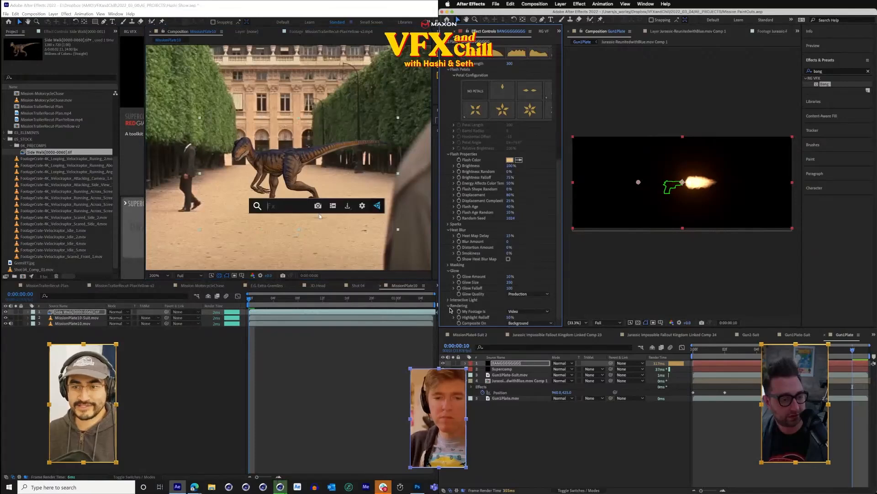
pyautogui.write('sho')
pyautogui.click(521, 326)
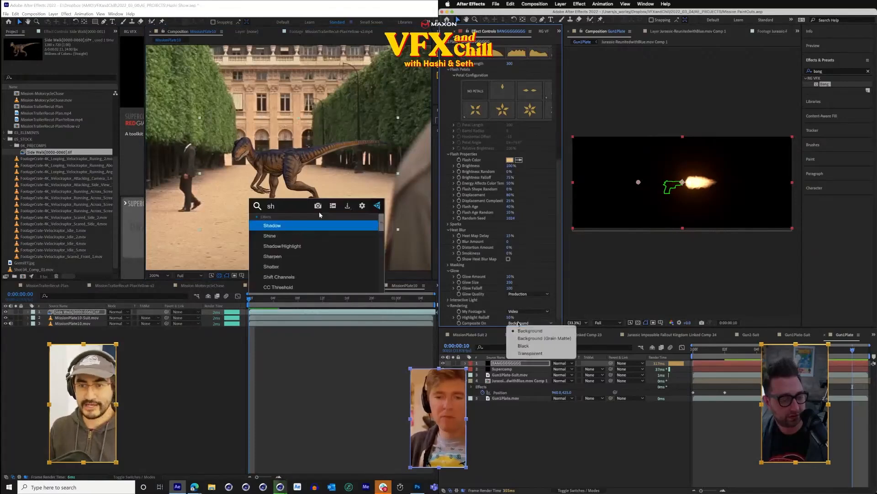
pyautogui.click(535, 353)
pyautogui.press('Return')
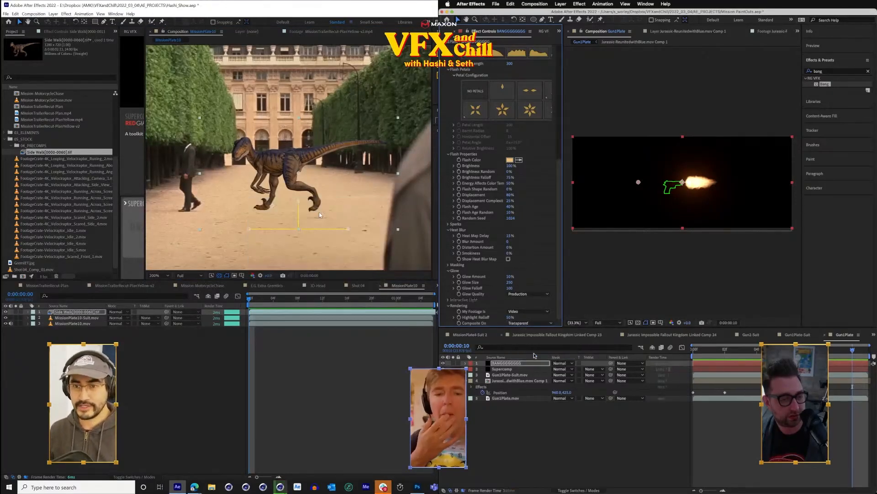
# - Move both ends of the Shadow effect's ground line up to the raptor's feet in MissionPlate10
pyautogui.moveTo(248, 229); pyautogui.dragTo(245, 209)
pyautogui.scroll(5, 472, 170)
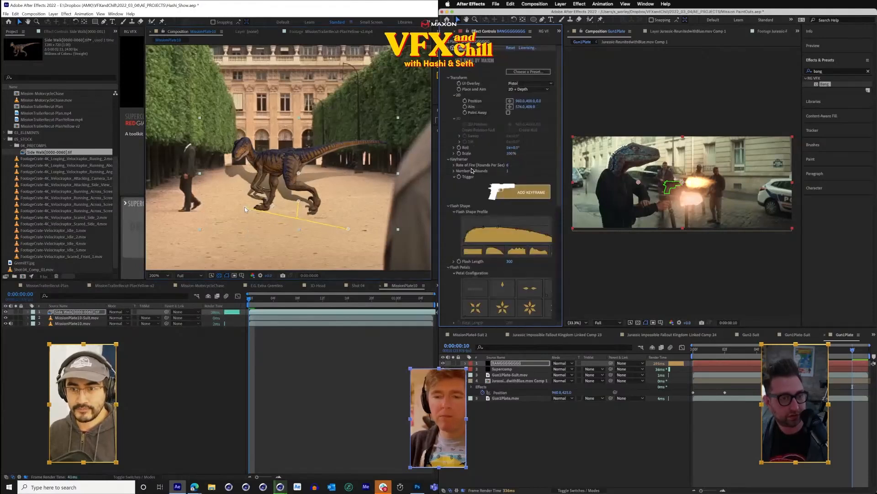
pyautogui.moveTo(349, 230); pyautogui.dragTo(252, 208)
# - Set Bang's Position and Aim to fit the pistol outline to the actor's gun, and fine-tune the raptor shadow's ground line
pyautogui.click(510, 102)
pyautogui.click(679, 199)
pyautogui.click(509, 107)
pyautogui.click(634, 199)
pyautogui.scroll(4, 696, 198)
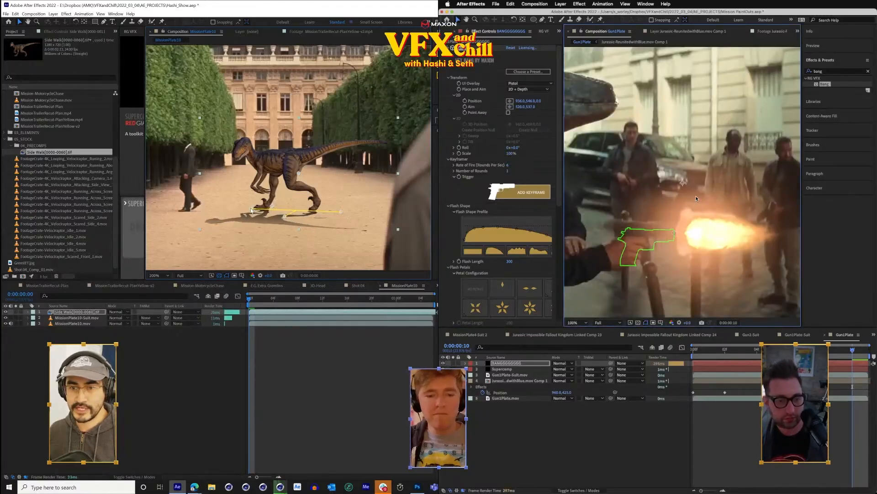
pyautogui.scroll(3, 697, 198)
pyautogui.moveTo(343, 211); pyautogui.dragTo(331, 208)
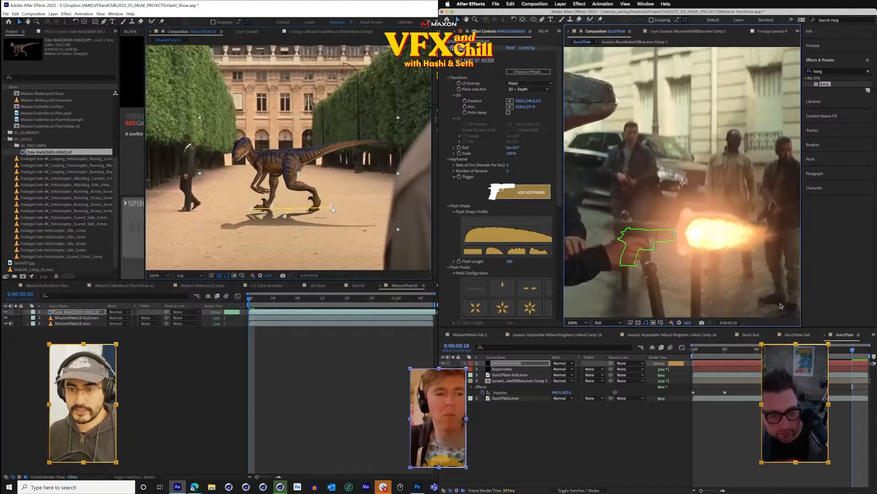
# - Add a Bang firing keyframe at frame 10 of Gun1Plate, and flatten the raptor's shadow onto the ground with its slant and height point
pyautogui.press('pageup')
pyautogui.press('pagedown')
pyautogui.moveTo(263, 227); pyautogui.dragTo(301, 201)
pyautogui.click(529, 194)
pyautogui.press('pageup')
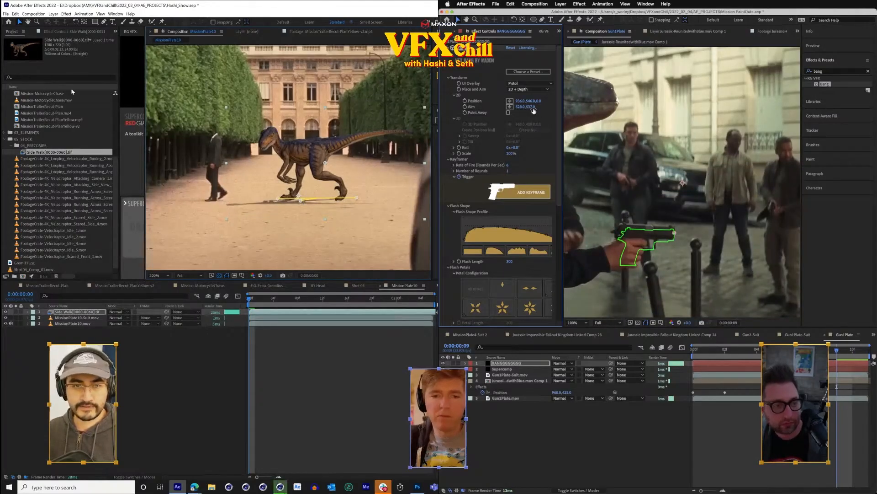
# - Raise the Softness of the raptor's shadow in MissionPlate10, and lower Bang's horizontal Aim value in Gun1Plate
pyautogui.click(61, 30)
pyautogui.moveTo(597, 108); pyautogui.dragTo(412, 110)
pyautogui.moveTo(77, 146); pyautogui.dragTo(85, 146)
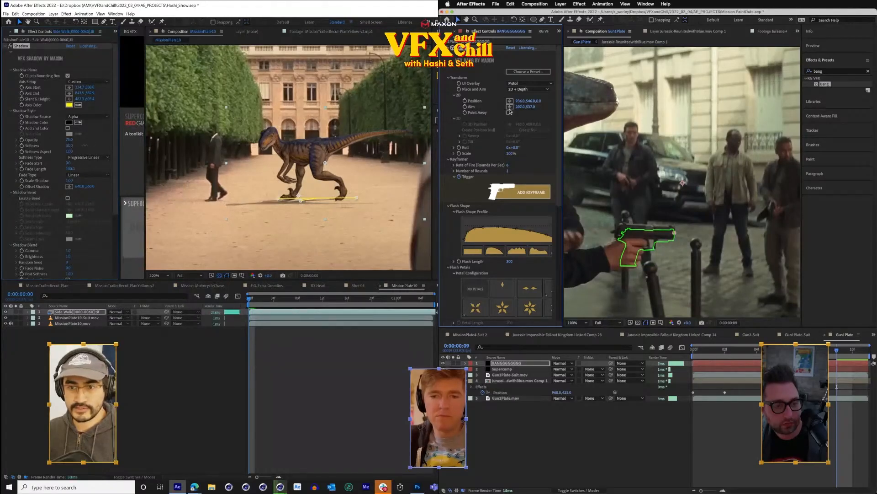
pyautogui.click(532, 107)
pyautogui.scroll(2, 190, 194)
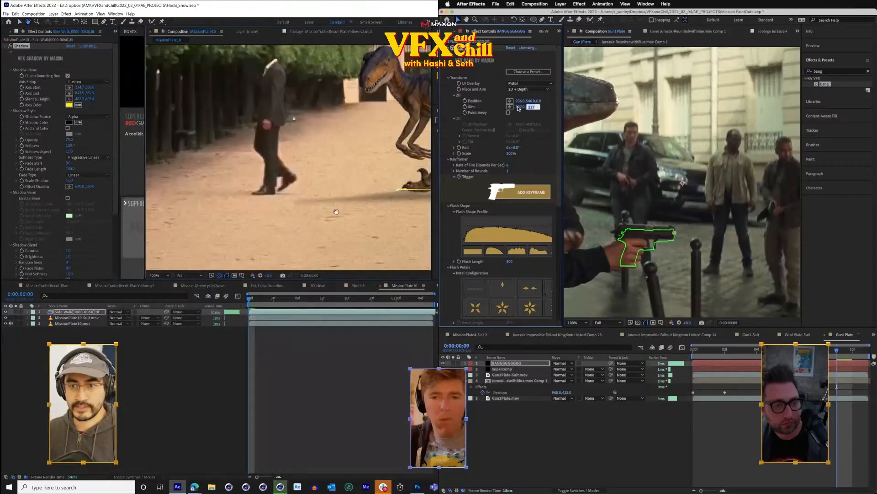
pyautogui.moveTo(336, 212); pyautogui.dragTo(280, 210)
pyautogui.press('Return')
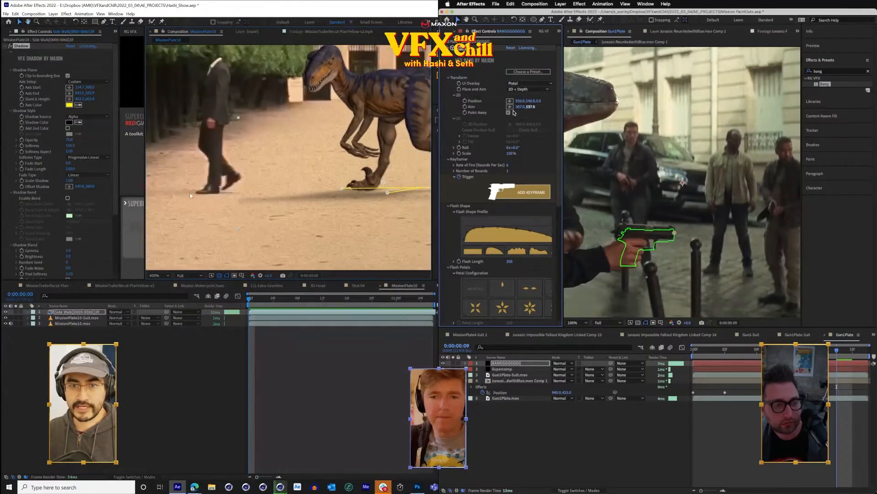
# - Fine-tune Bang's vertical Aim to align the pistol outline with the gun, and sample the raptor's Shadow Color from the walking man's shoe
pyautogui.moveTo(531, 107); pyautogui.dragTo(521, 107)
pyautogui.scroll(-4, 113, 243)
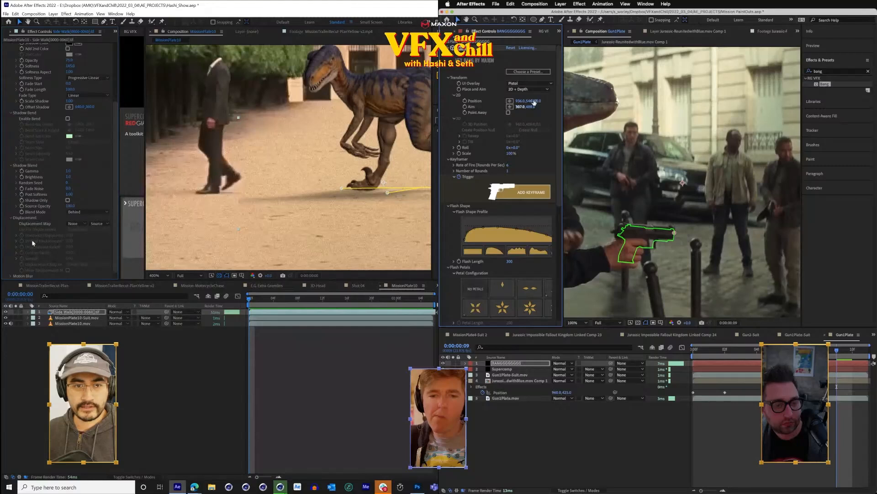
pyautogui.scroll(4, 83, 224)
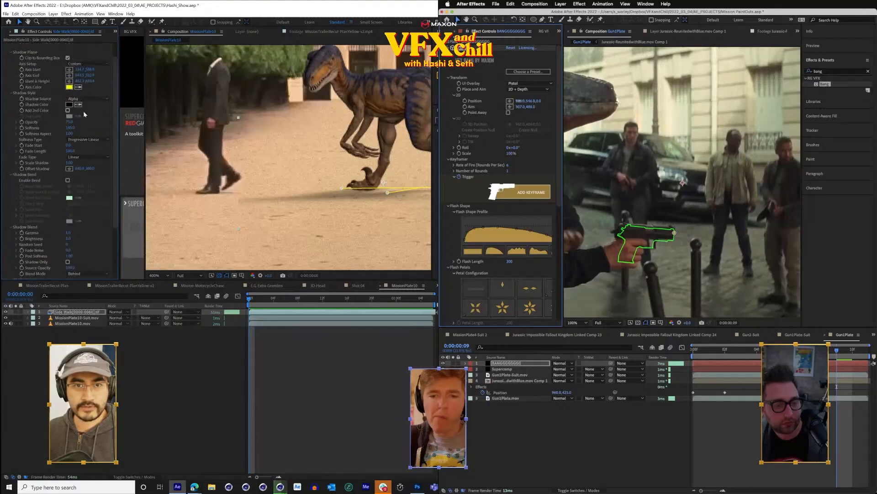
pyautogui.moveTo(532, 103)
pyautogui.mouseDown()
pyautogui.moveTo(511, 101)
pyautogui.moveTo(520, 101)
pyautogui.mouseUp()
pyautogui.click(78, 105)
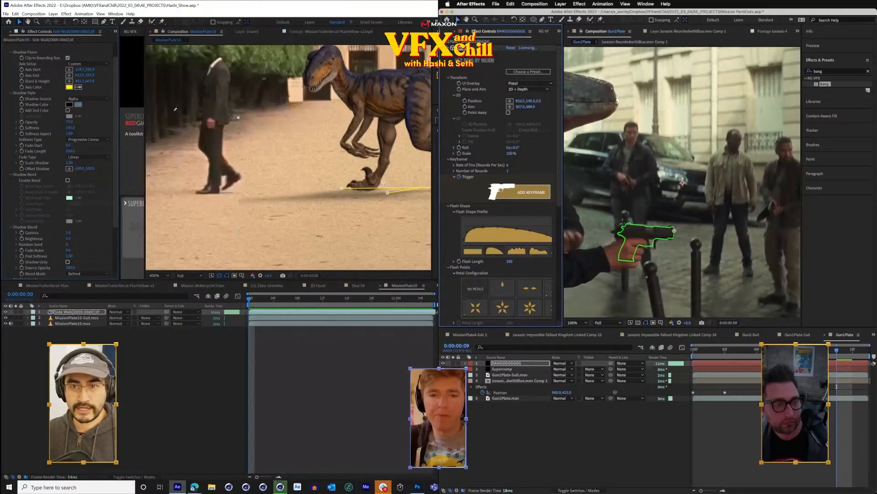
pyautogui.moveTo(570, 105); pyautogui.dragTo(587, 108)
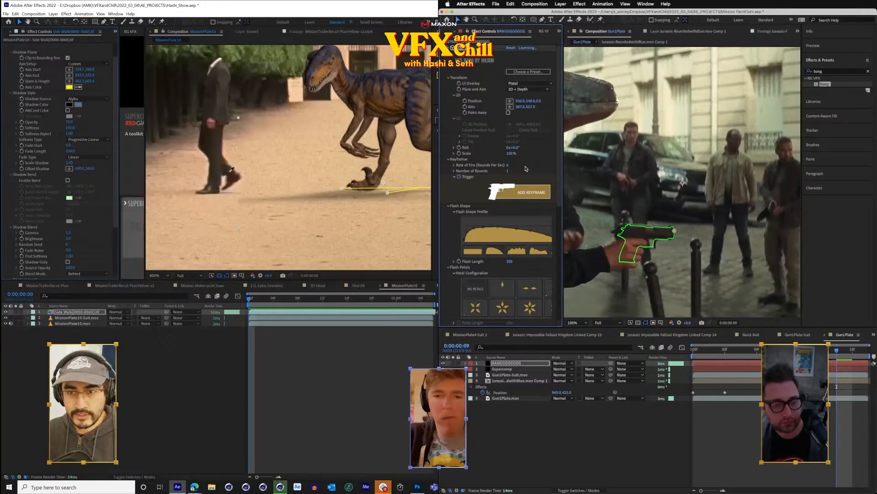
pyautogui.click(208, 189)
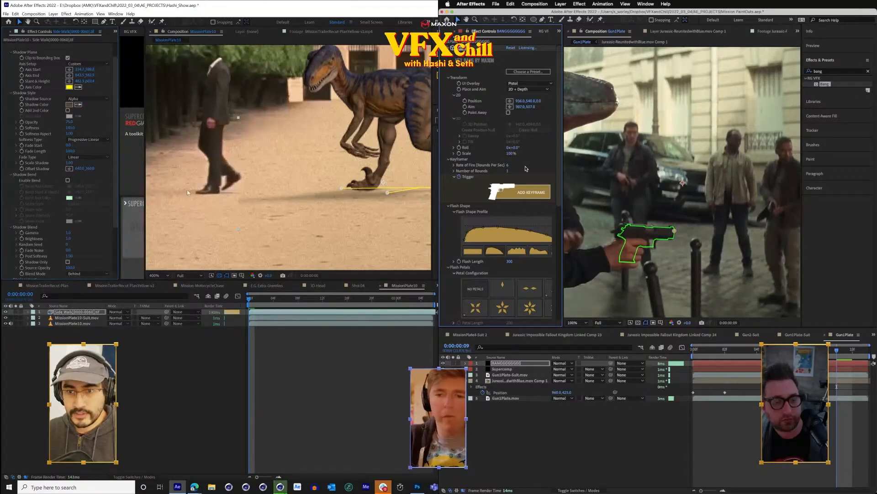
# - Resample the raptor's Shadow Color from the background plate, and move the start of the shadow's ground line to the raptor's front foot
pyautogui.press('pagedown')
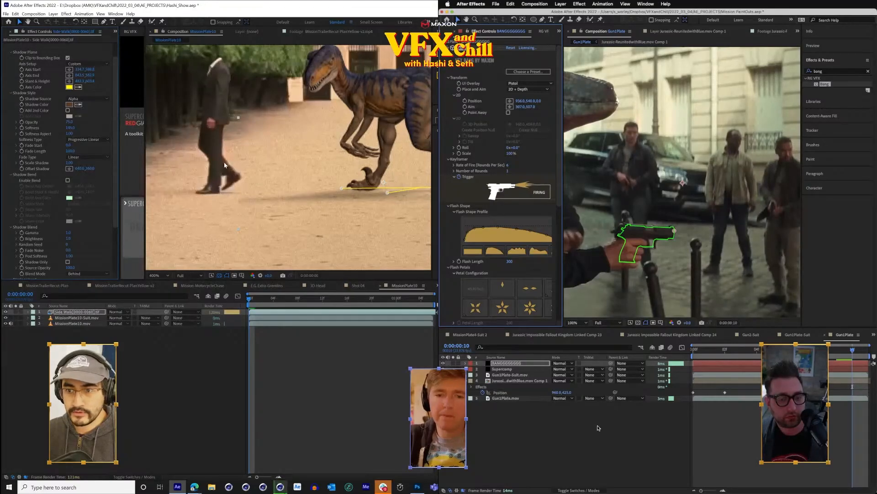
pyautogui.moveTo(279, 186); pyautogui.dragTo(326, 179)
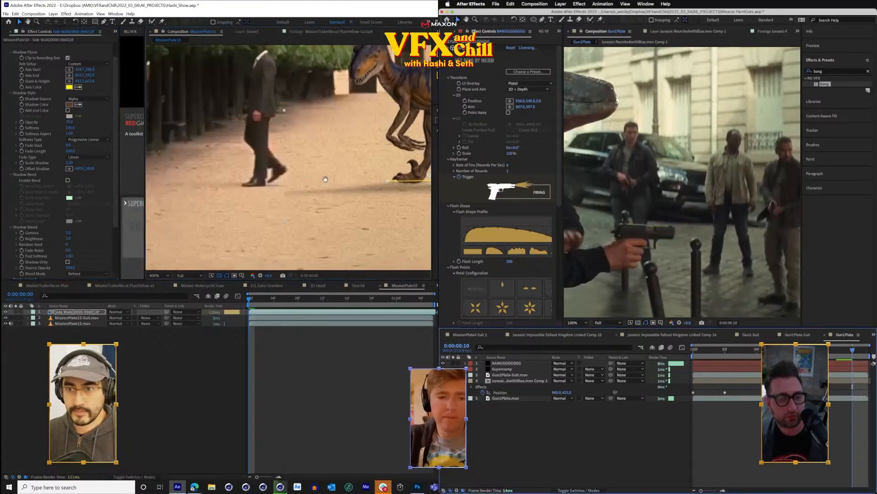
pyautogui.moveTo(325, 179); pyautogui.dragTo(279, 177)
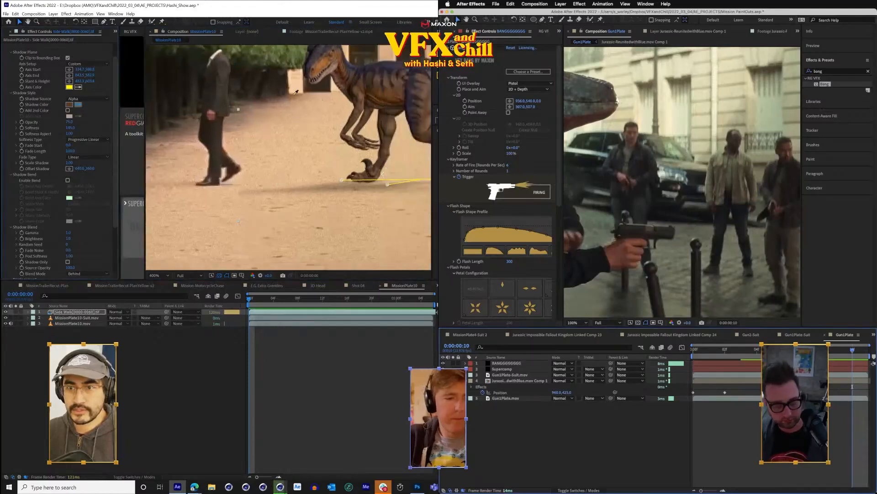
pyautogui.hotkey('ctrl', 's')
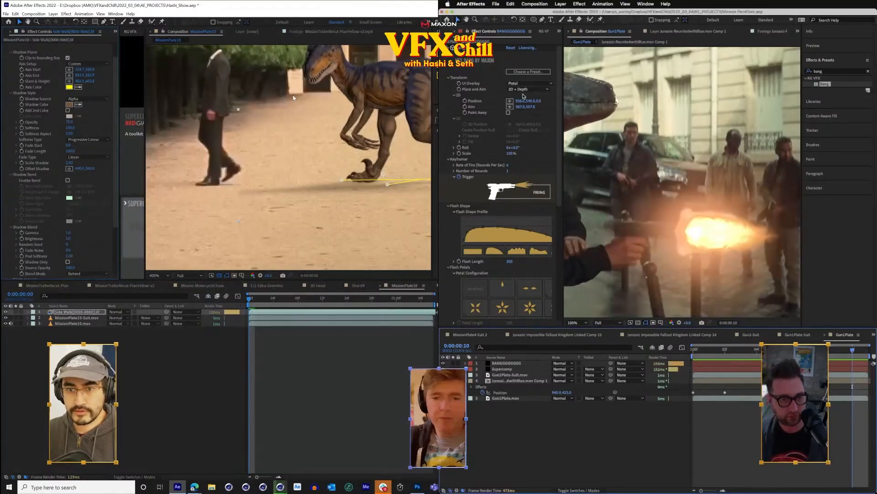
pyautogui.moveTo(388, 187); pyautogui.dragTo(347, 178)
# - Try the Shotgun option for Bang's UI Overlay, and inspect the raptor's shadow against the walking man's
pyautogui.click(528, 84)
pyautogui.click(532, 129)
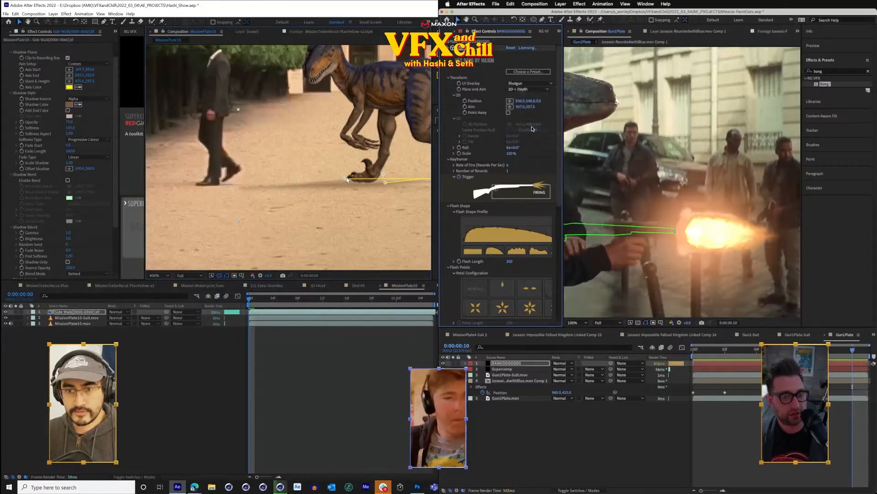
pyautogui.moveTo(289, 191); pyautogui.dragTo(261, 215)
pyautogui.press(',')
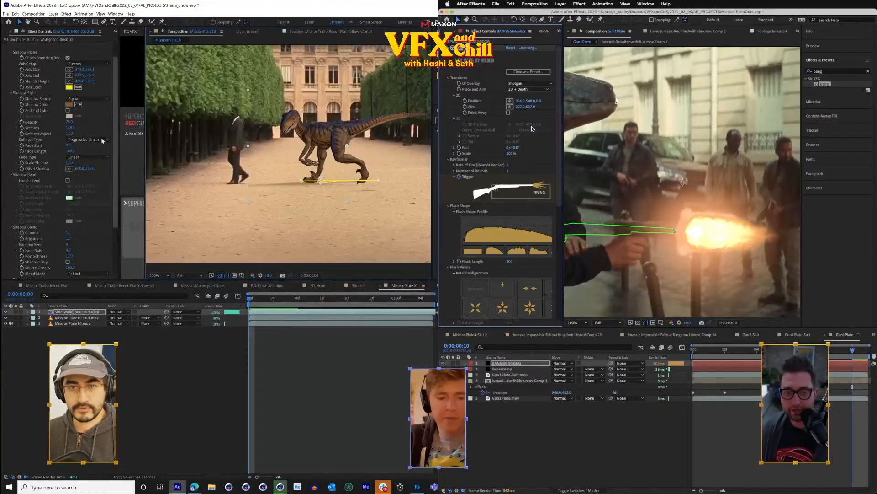
pyautogui.scroll(3, 274, 183)
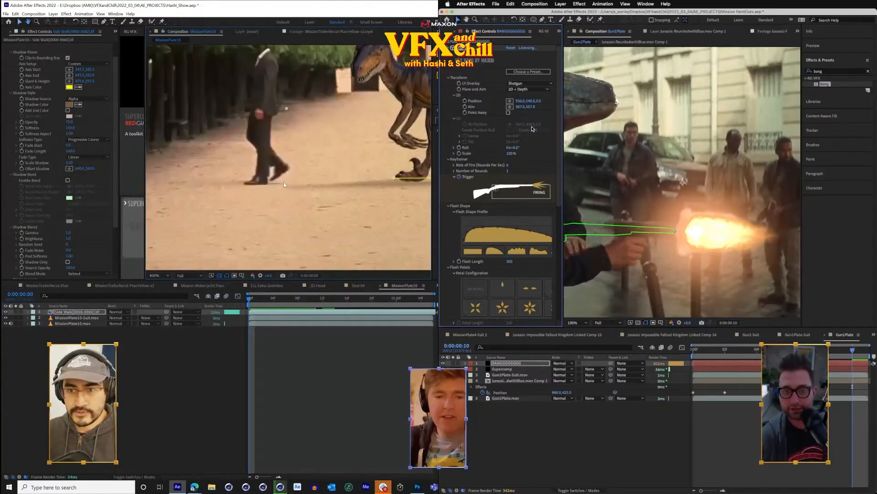
pyautogui.scroll(-4, 284, 185)
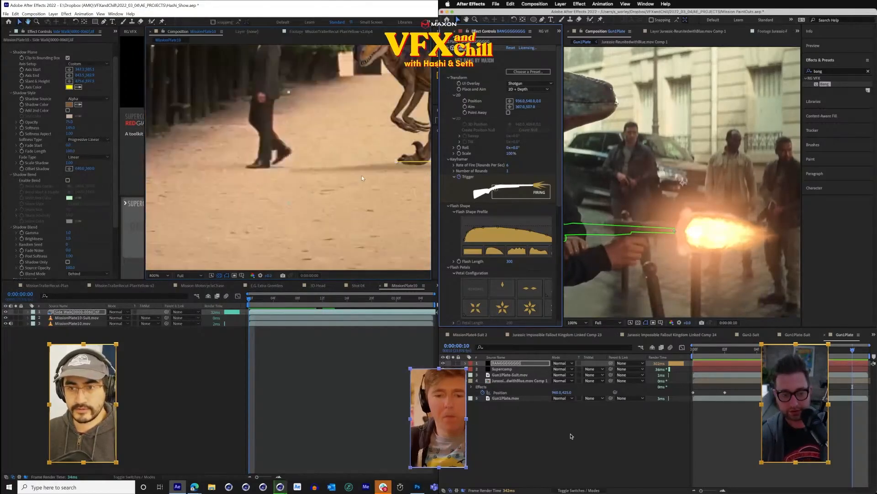
# - Purge the image cache memory in the Gun1Plate project, and try lighter tan shades for the raptor's Shadow Color
pyautogui.click(70, 105)
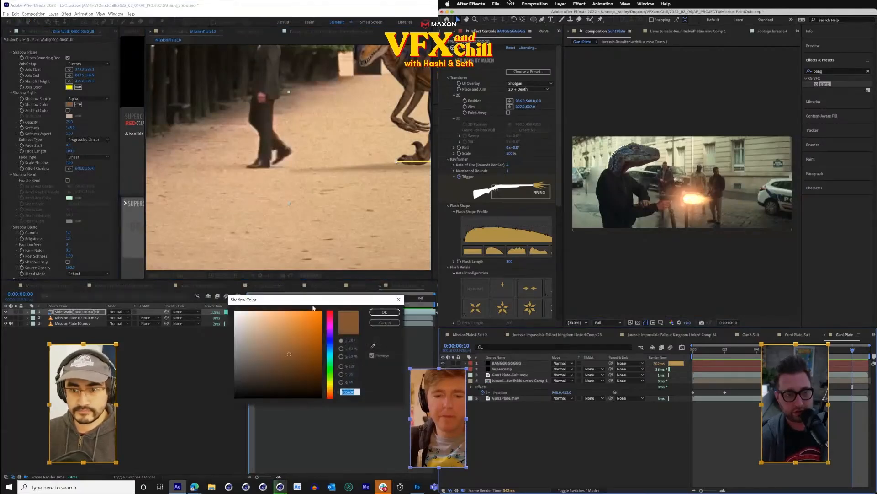
pyautogui.click(510, 3)
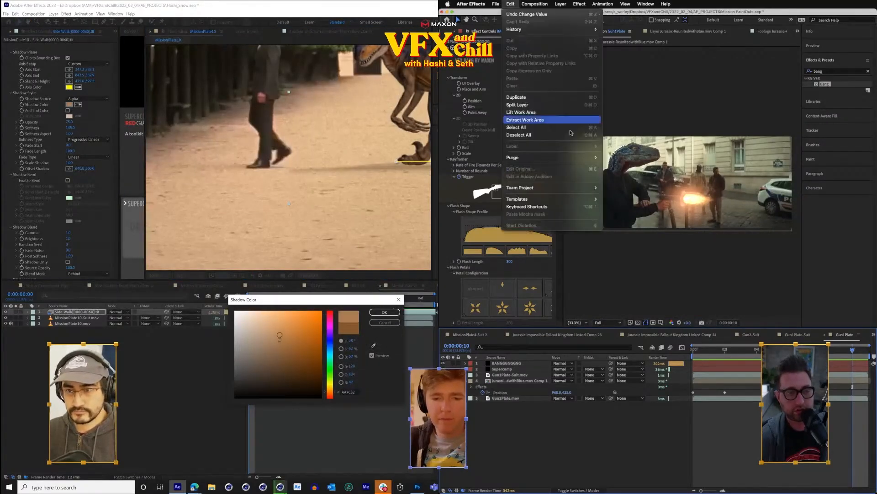
pyautogui.moveTo(555, 159)
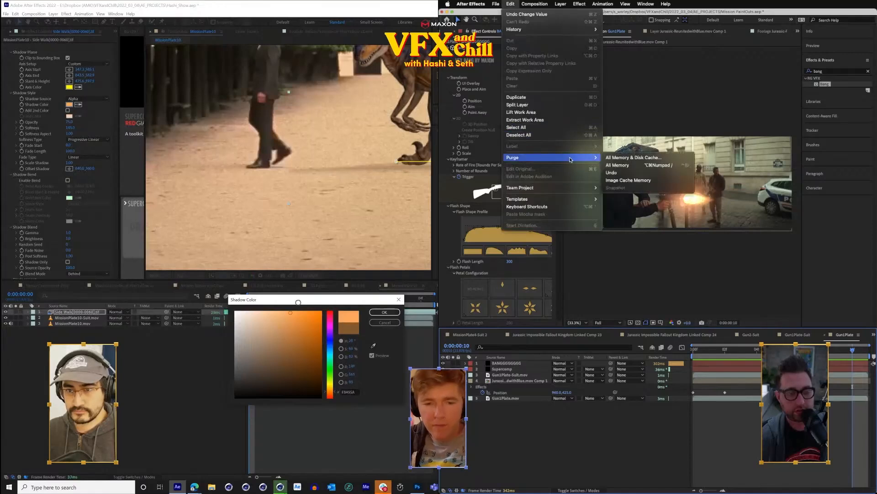
pyautogui.click(623, 181)
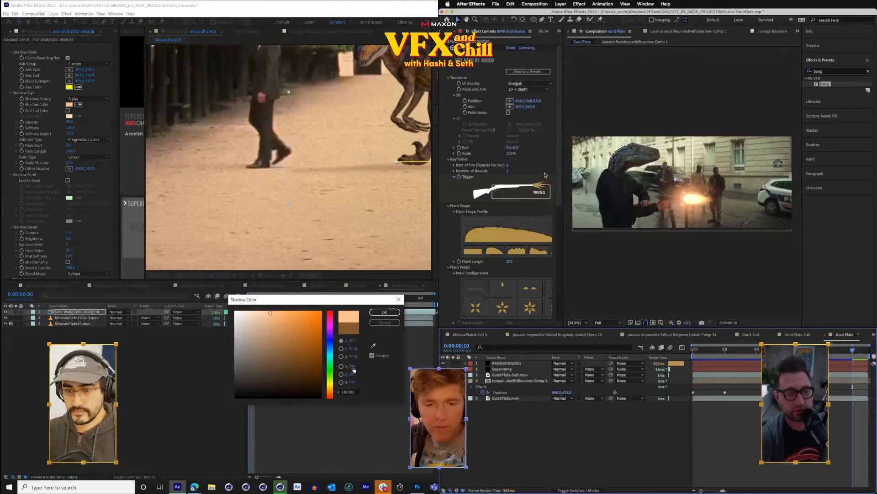
# - Set Bang's UI Overlay to Assault Rifle, and apply a reddish-orange Shadow Color to the raptor
pyautogui.click(530, 84)
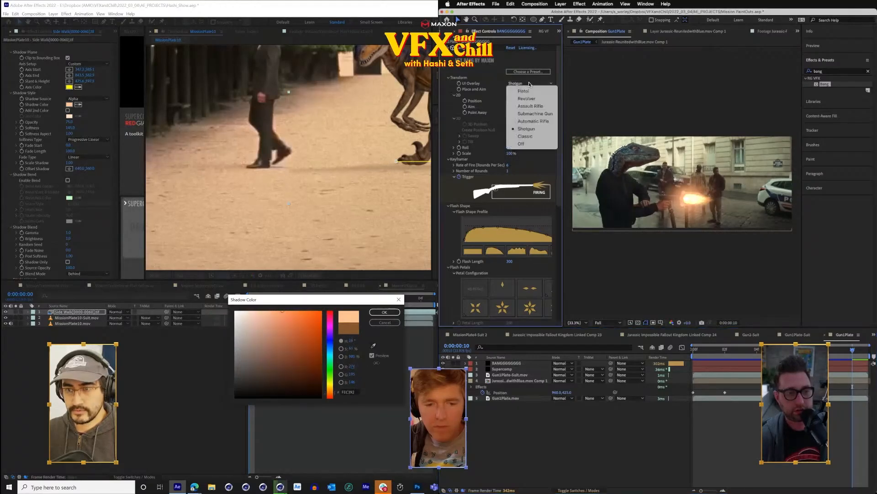
pyautogui.click(531, 106)
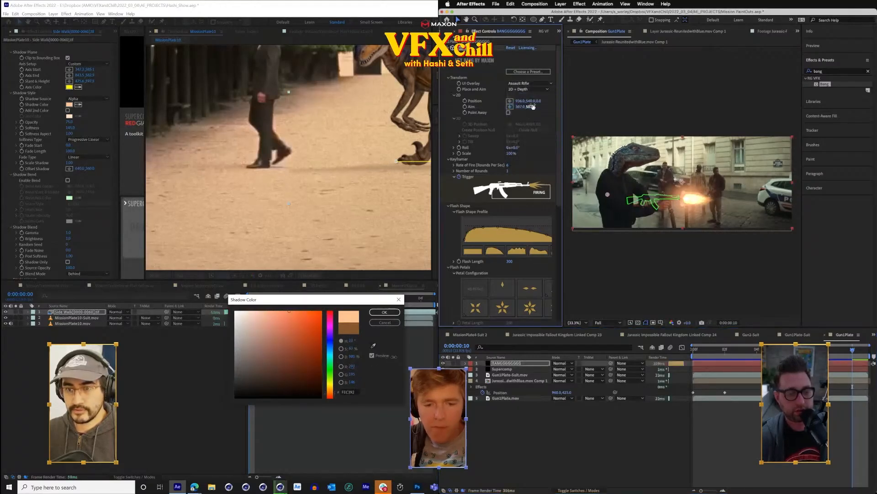
pyautogui.hotkey('ctrl', 'Left')
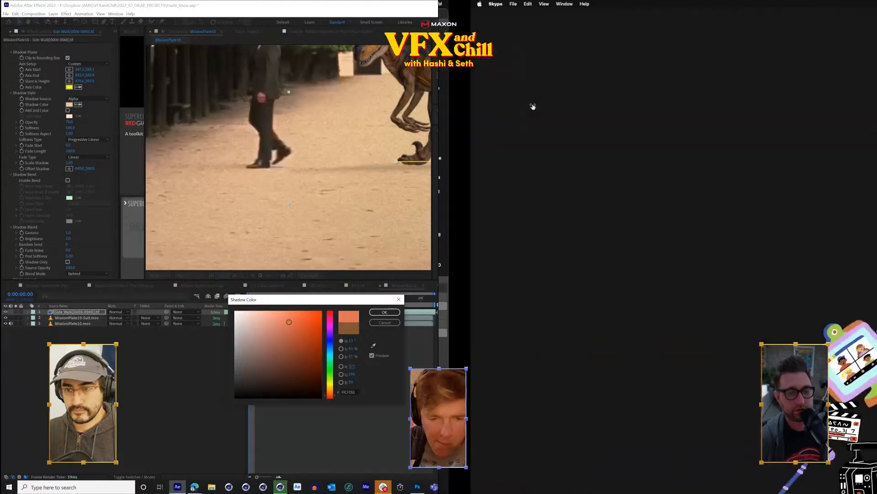
pyautogui.hotkey('ctrl', 'Left')
pyautogui.hotkey('ctrl', 'Right')
pyautogui.hotkey('ctrl', 'Right')
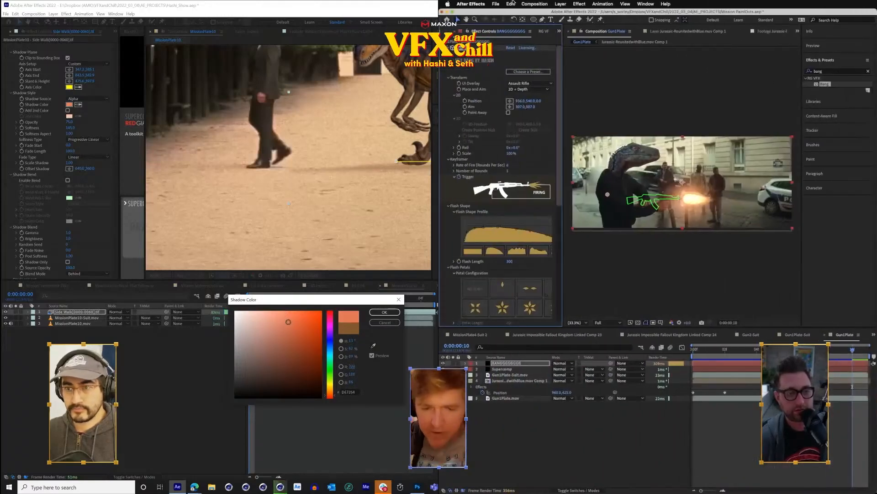
pyautogui.click(390, 313)
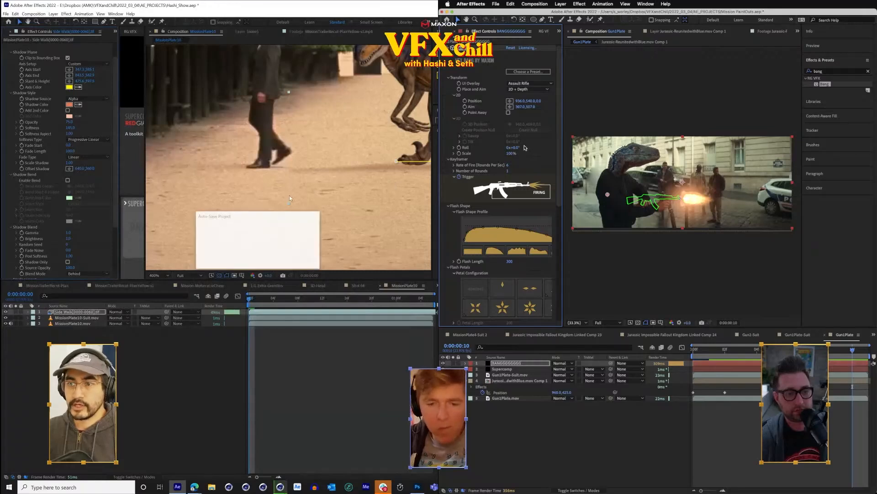
# - Enlarge Bang's Scale to about 449%, and preview the raptor's walk with its shadow in MissionPlate10
pyautogui.moveTo(510, 154); pyautogui.dragTo(555, 154)
pyautogui.scroll(-1, 366, 137)
pyautogui.moveTo(325, 171); pyautogui.dragTo(255, 181)
pyautogui.moveTo(556, 155); pyautogui.dragTo(635, 155)
pyautogui.press('space')
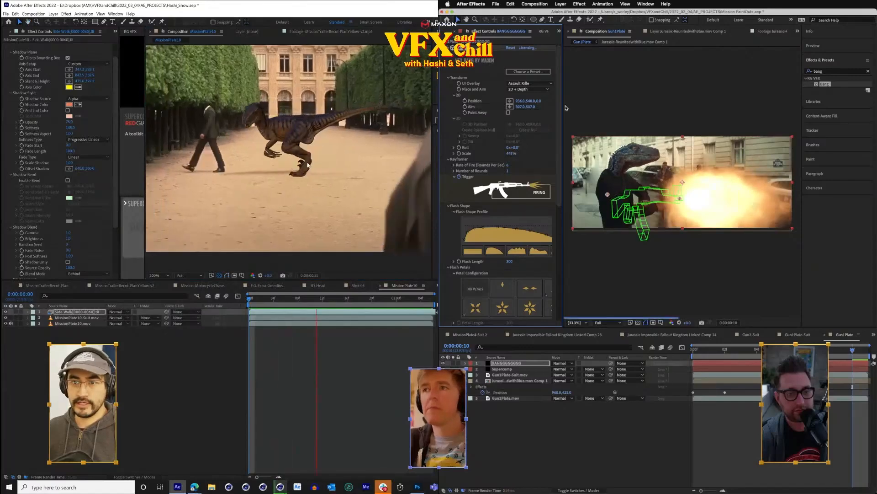
pyautogui.press('space')
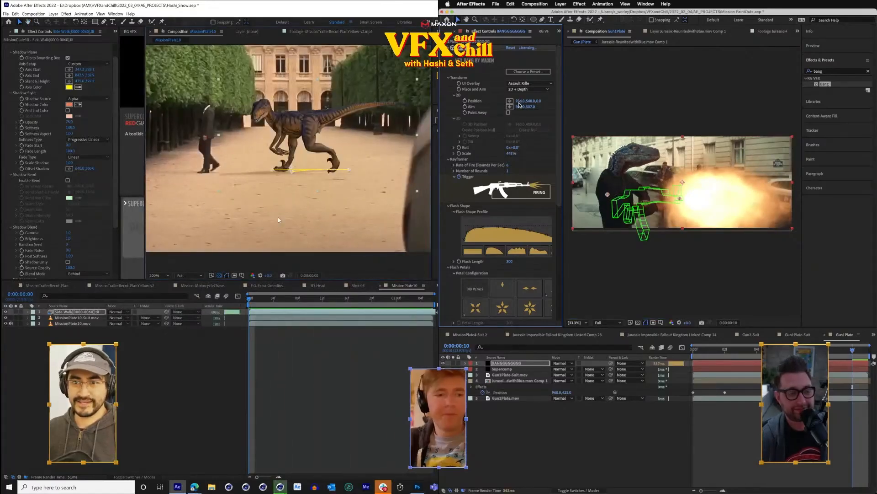
# - Reload the Side Walk footage in the MissionPlate10 project, and set Bang's horizontal Aim to about -1583
pyautogui.rightClick(73, 314)
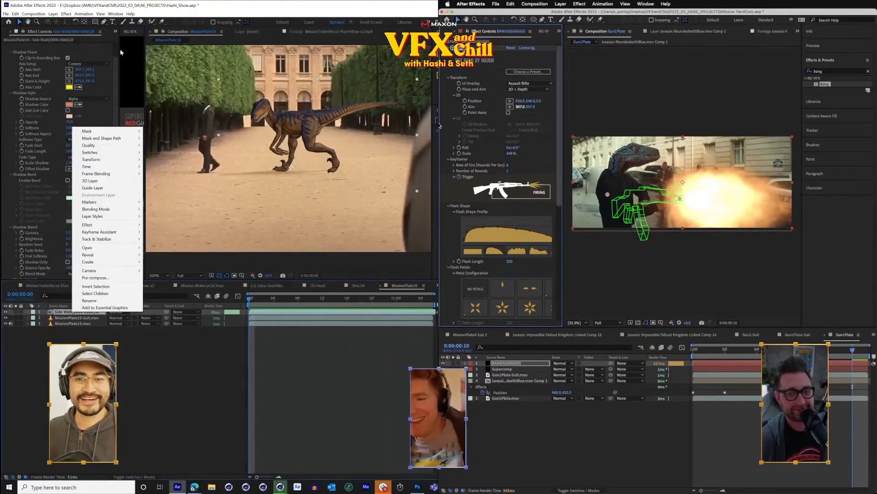
pyautogui.click(521, 107)
pyautogui.click(121, 52)
pyautogui.moveTo(134, 50); pyautogui.dragTo(181, 51)
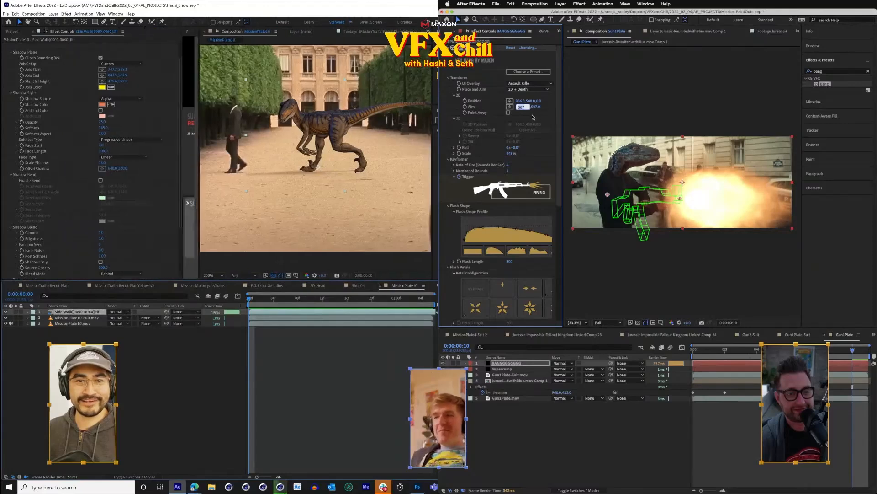
pyautogui.click(532, 117)
pyautogui.click(14, 32)
pyautogui.rightClick(52, 154)
pyautogui.moveTo(521, 107); pyautogui.dragTo(474, 106)
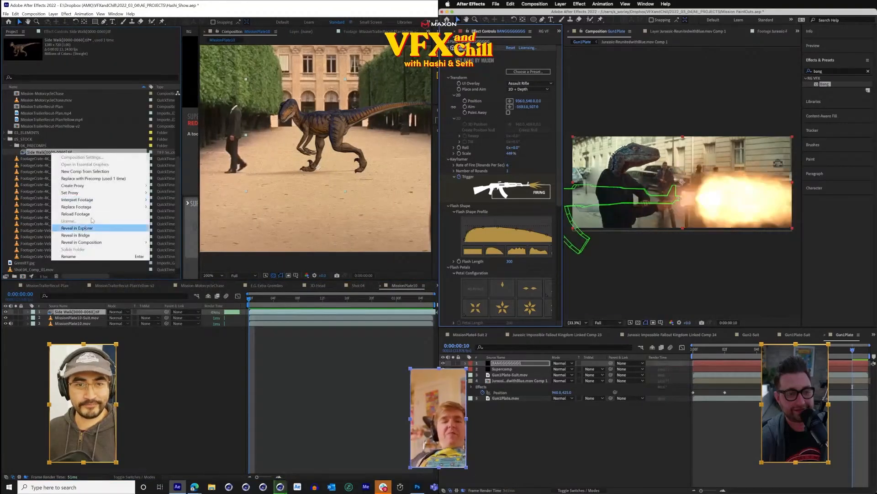
pyautogui.click(76, 214)
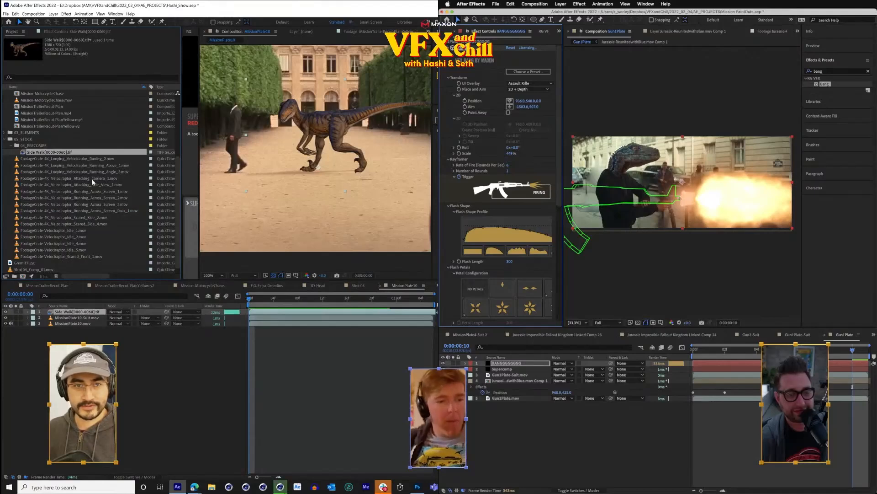
# - Preview the reloaded raptor walk in MissionPlate10 and scrub through it to around 0:00:00:15
pyautogui.press('space')
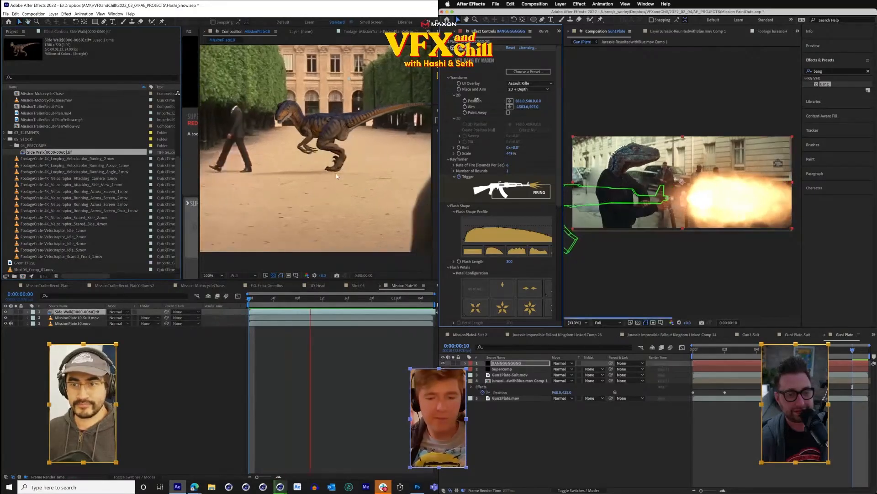
pyautogui.press('space')
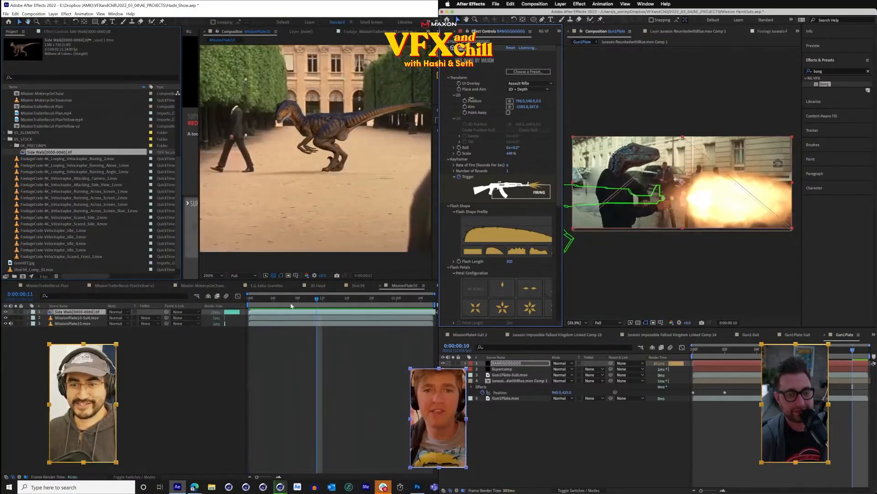
pyautogui.moveTo(317, 299); pyautogui.dragTo(335, 303)
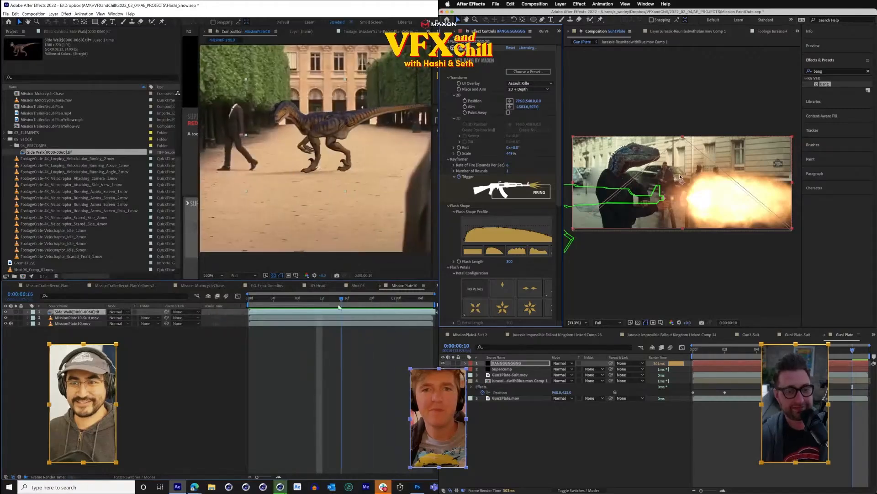
# - Set Bang's UI Overlay to Revolver, and hide the MissionPlate10-Suit.mov layer in MissionPlate10
pyautogui.click(530, 83)
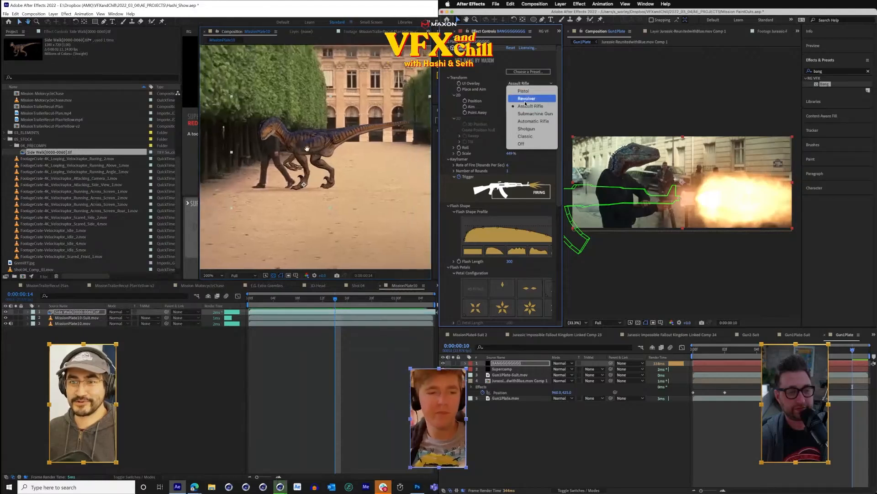
pyautogui.click(530, 98)
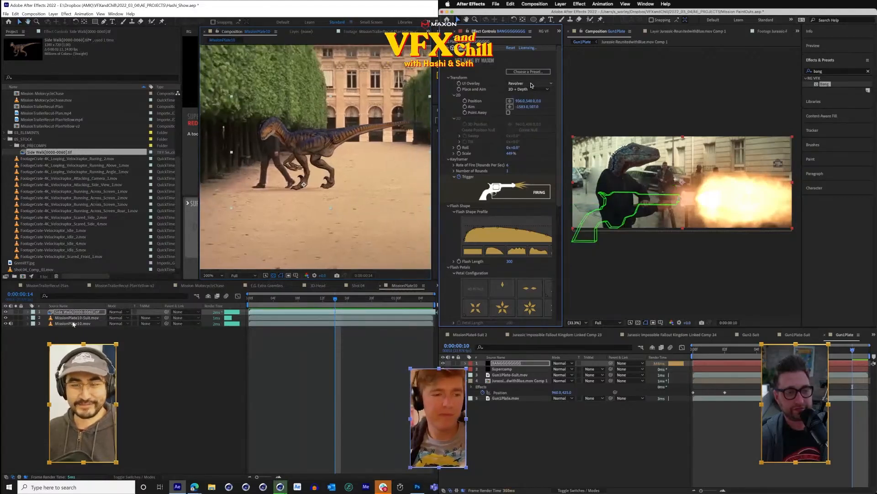
pyautogui.click(6, 318)
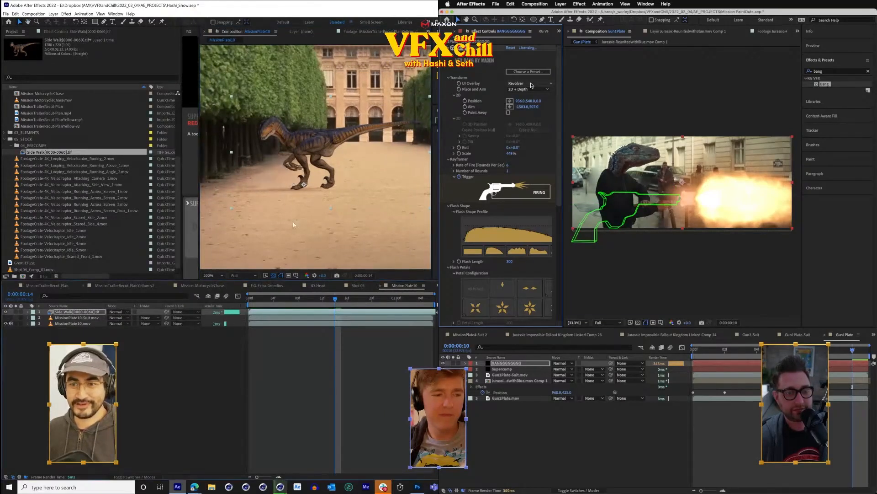
pyautogui.press('super+s')
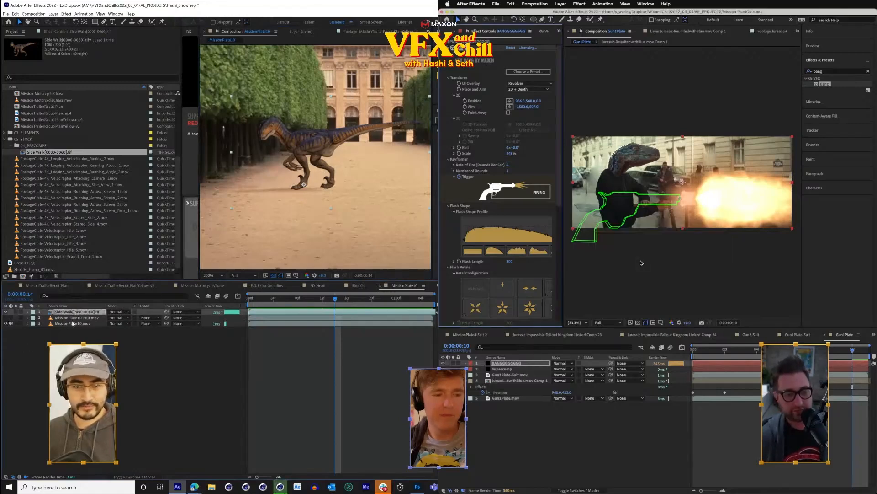
# - Reduce Bang's Scale to about 417% and set its UI Overlay to Pistol, with the Side Walk layer's effects open
pyautogui.click(71, 31)
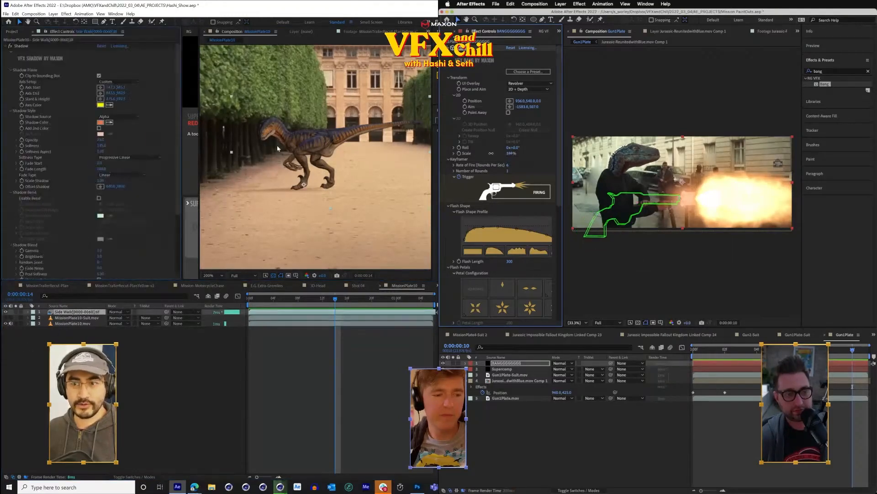
pyautogui.moveTo(491, 153); pyautogui.dragTo(500, 154)
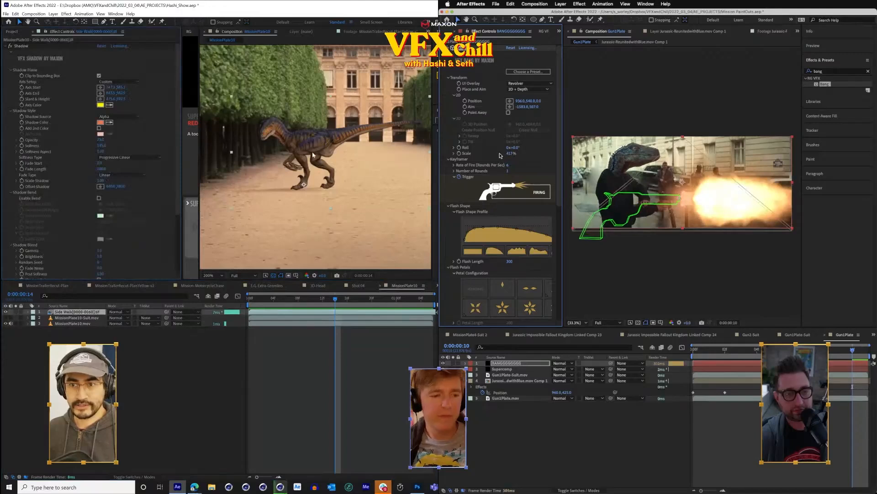
pyautogui.click(527, 83)
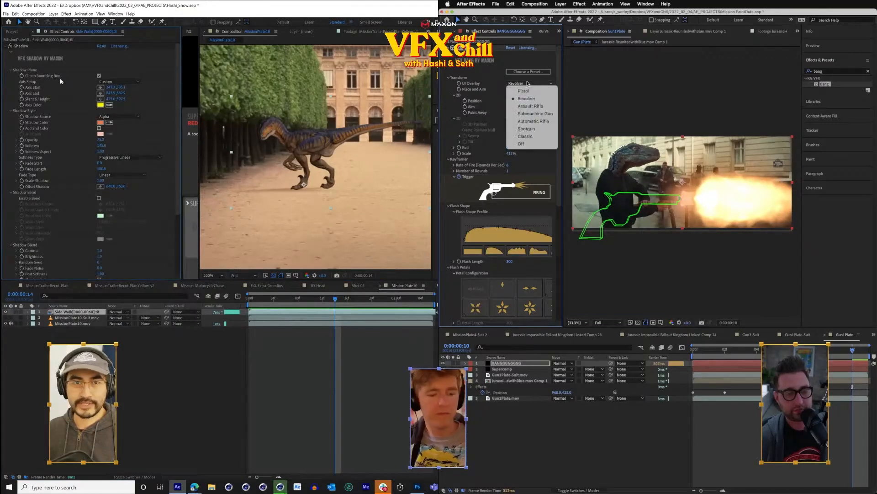
pyautogui.hotkey('ctrl', 'space')
pyautogui.click(536, 91)
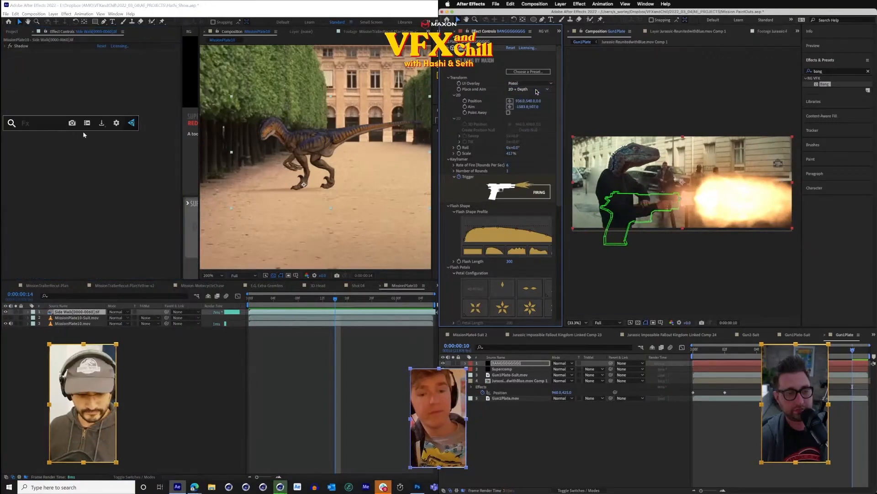
# - Apply CC Light Sweep to the Side Walk raptor layer, and set Bang's UI Overlay to Shotgun
pyautogui.click(528, 84)
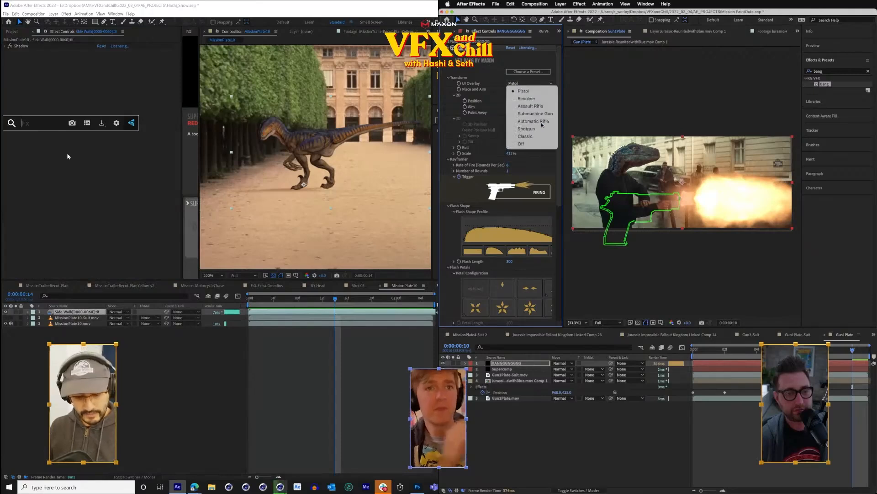
pyautogui.write('lig')
pyautogui.press('Return')
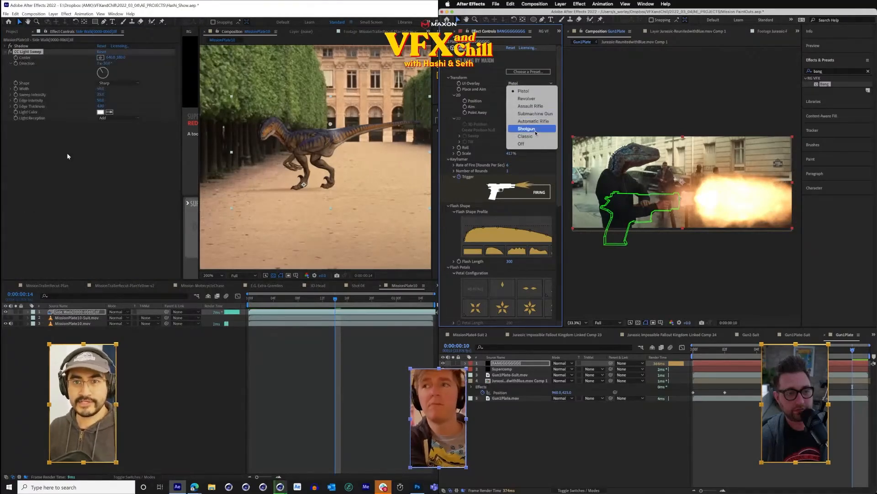
pyautogui.click(536, 129)
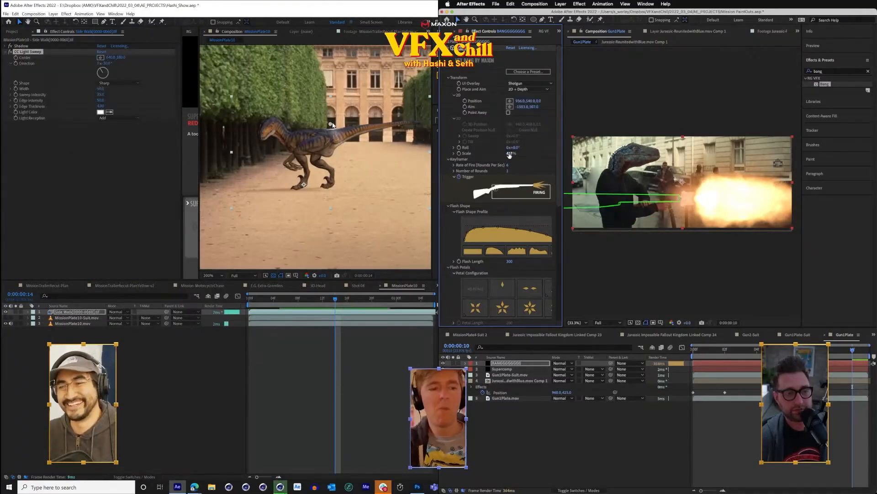
# - Angle the light sweep's Direction and move its Center around the raptor, and adjust Bang's horizontal Position near the gun muzzle
pyautogui.moveTo(331, 122); pyautogui.dragTo(226, 170)
pyautogui.scroll(-5, 544, 161)
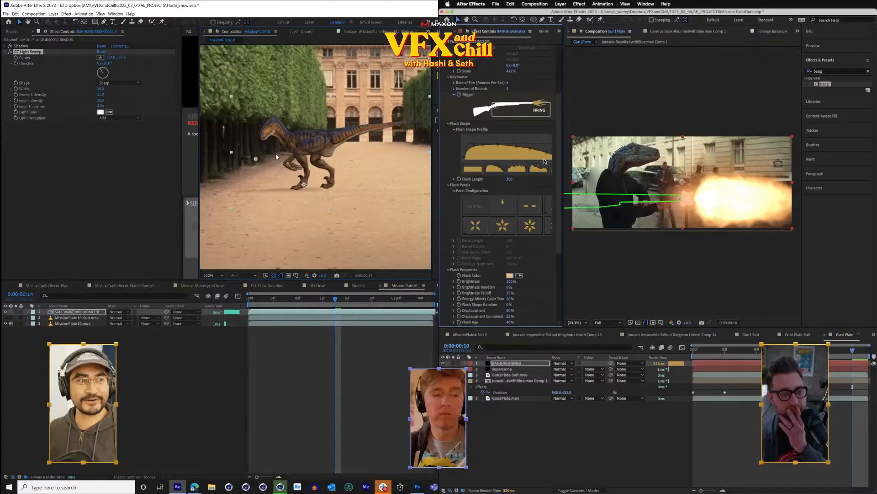
pyautogui.moveTo(276, 156); pyautogui.dragTo(372, 92)
pyautogui.scroll(3, 535, 137)
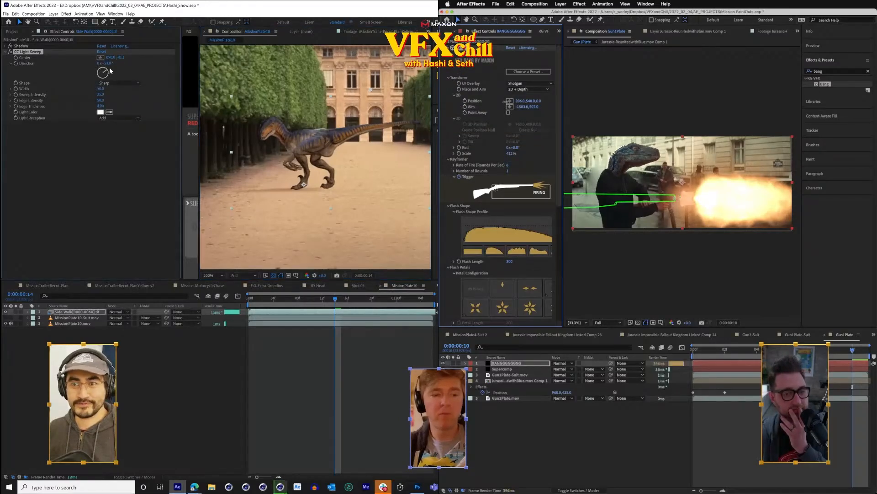
pyautogui.moveTo(104, 74); pyautogui.dragTo(109, 70)
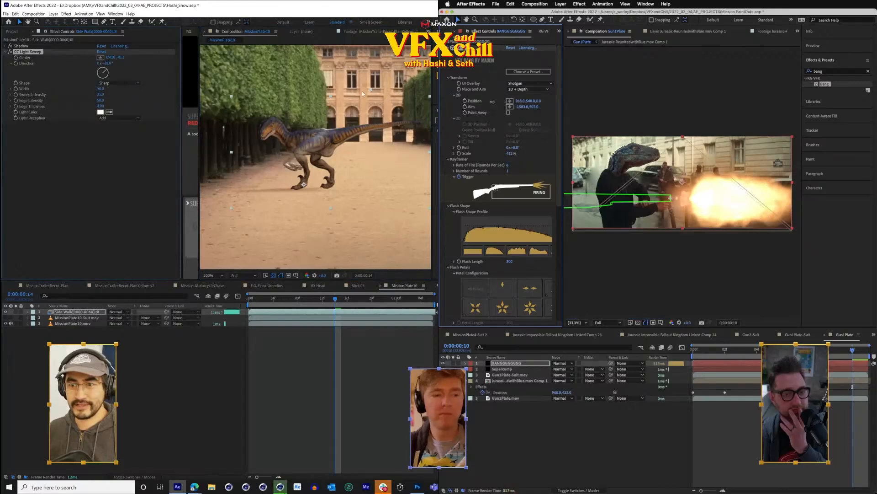
pyautogui.moveTo(372, 91); pyautogui.dragTo(341, 106)
pyautogui.moveTo(492, 102); pyautogui.dragTo(483, 101)
pyautogui.moveTo(341, 106); pyautogui.dragTo(287, 163)
# - Check the muzzle flash without its overlay, and reduce Bang's Scale to about 211%
pyautogui.click(605, 436)
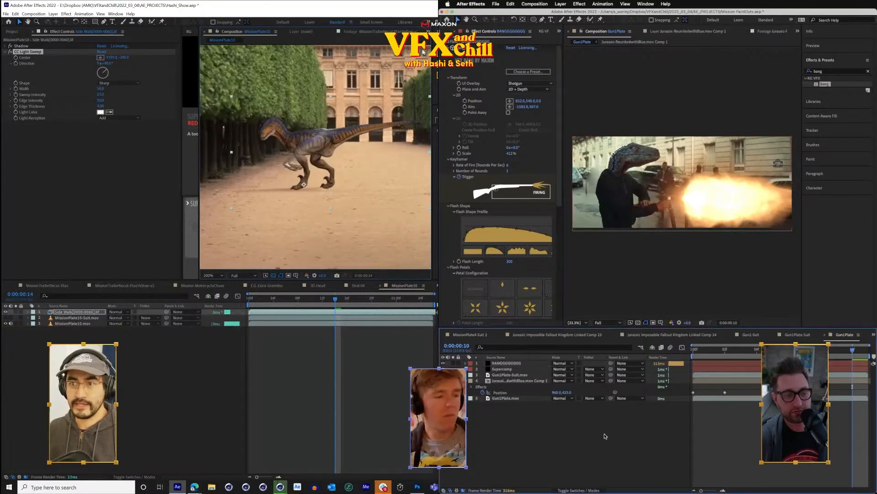
pyautogui.click(708, 364)
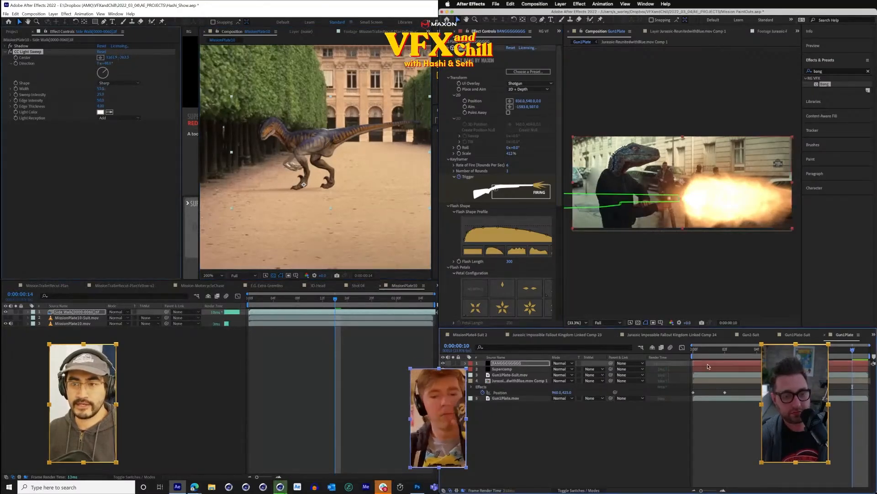
pyautogui.click(642, 431)
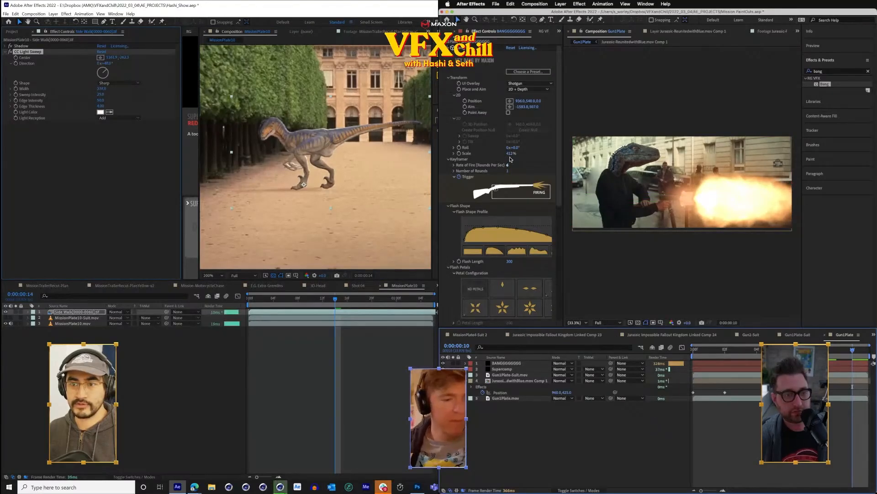
pyautogui.moveTo(509, 154); pyautogui.dragTo(441, 153)
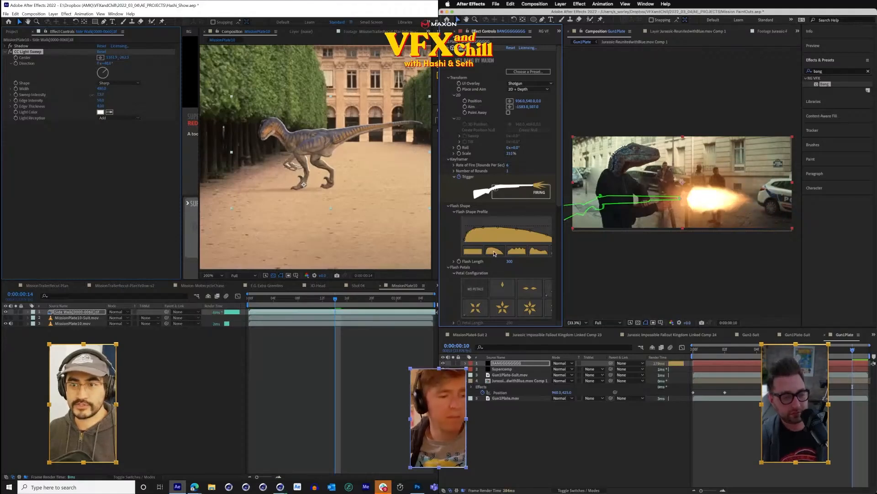
# - Raise Bang's Flash Length to 500 and reduce its Scale to 100%
pyautogui.scroll(-1, 485, 251)
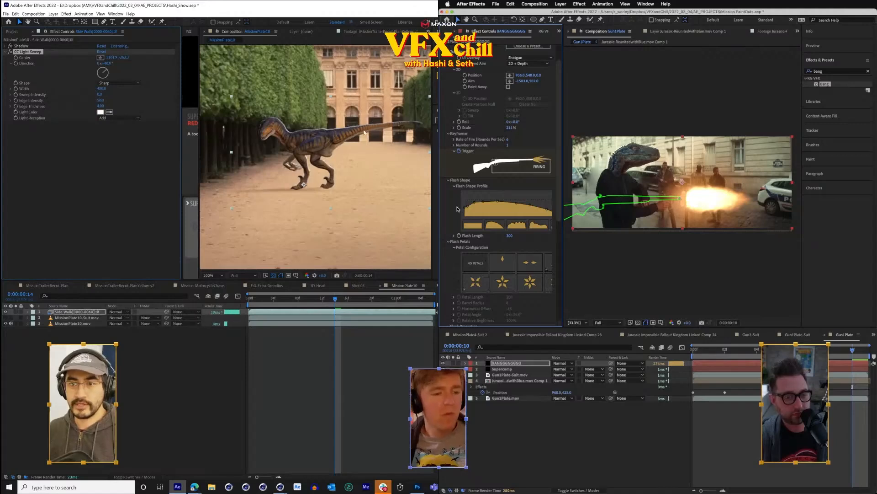
pyautogui.scroll(-3, 480, 220)
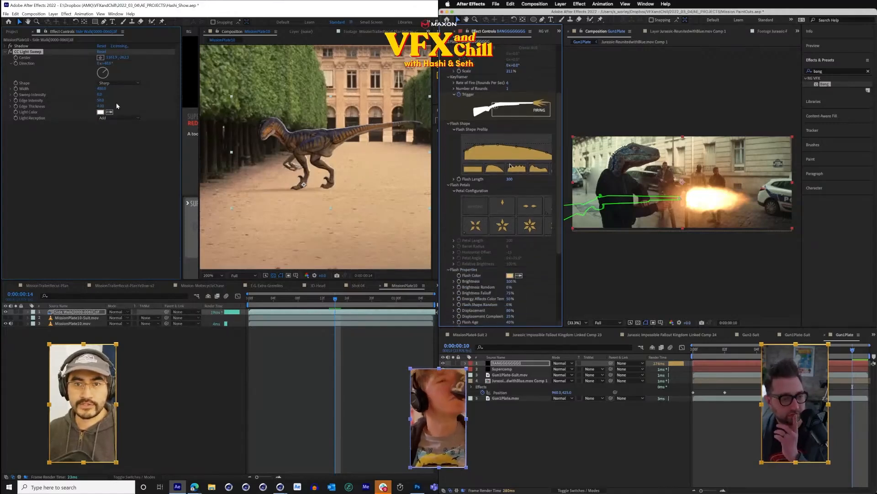
pyautogui.moveTo(521, 180); pyautogui.dragTo(565, 180)
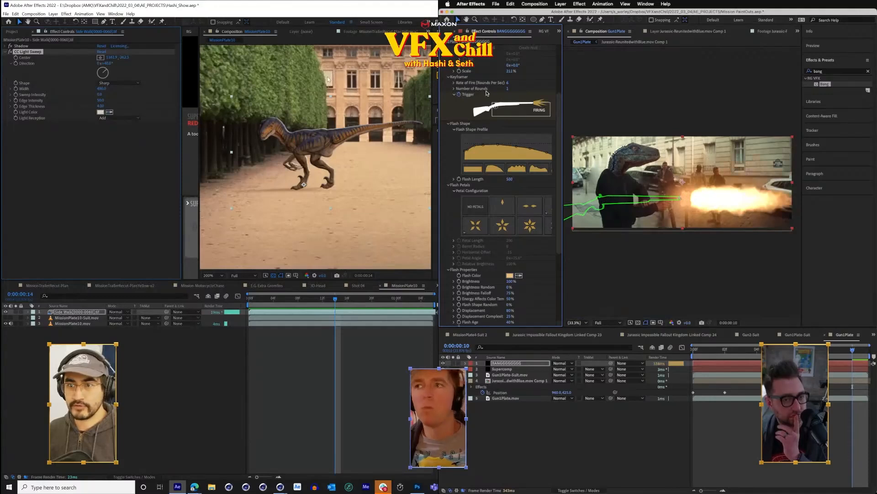
pyautogui.moveTo(509, 73); pyautogui.dragTo(489, 73)
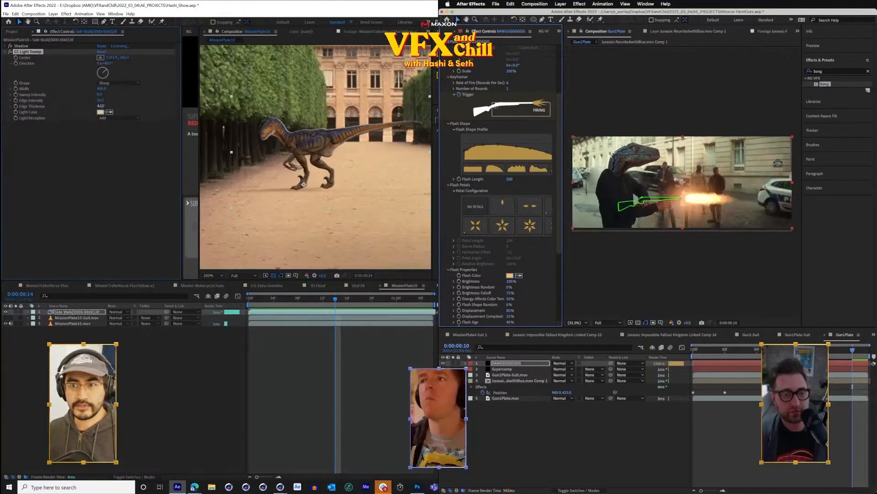
# - Increase the light sweep's Edge Thickness on the raptor, and set Bang's UI Overlay to Pistol
pyautogui.moveTo(101, 107); pyautogui.dragTo(167, 100)
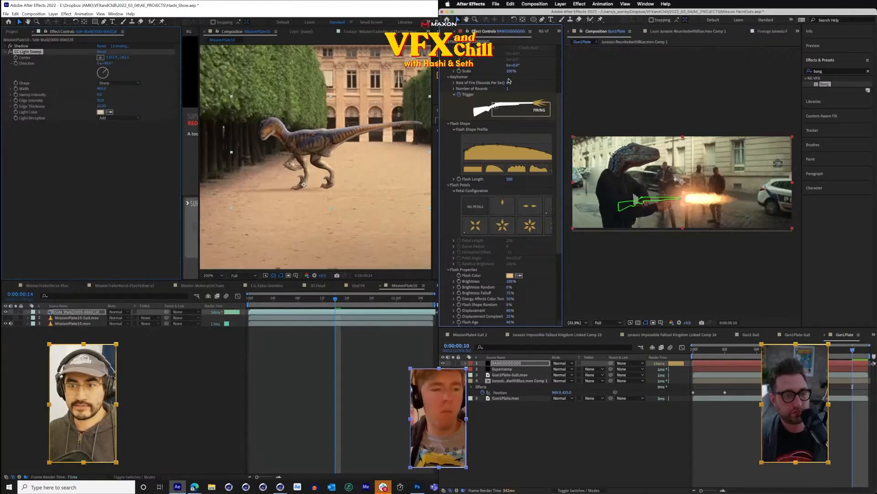
pyautogui.scroll(3, 509, 81)
pyautogui.click(529, 83)
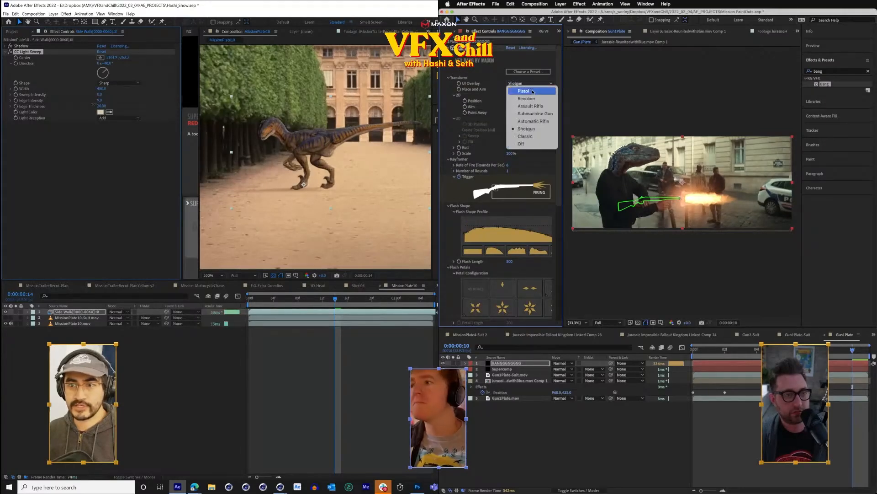
pyautogui.click(532, 92)
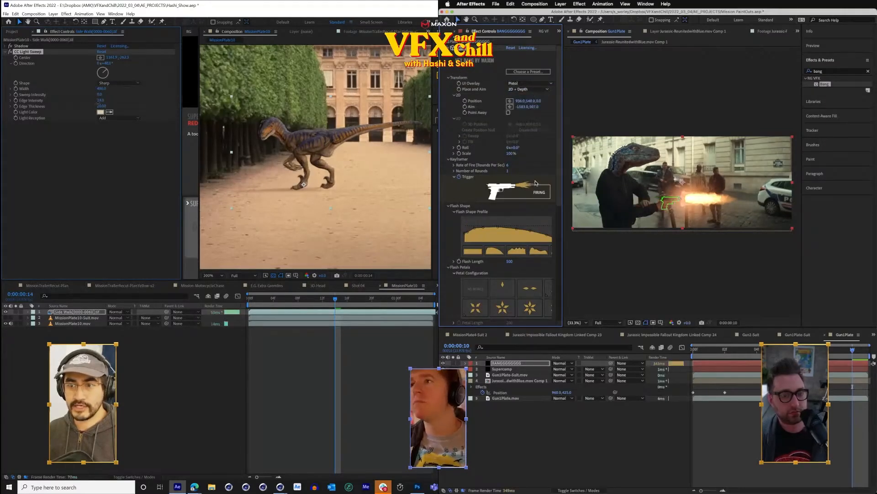
# - Shorten Bang's Flash Length to 395, and raise the light sweep's Sweep Intensity on the raptor
pyautogui.scroll(1, 333, 119)
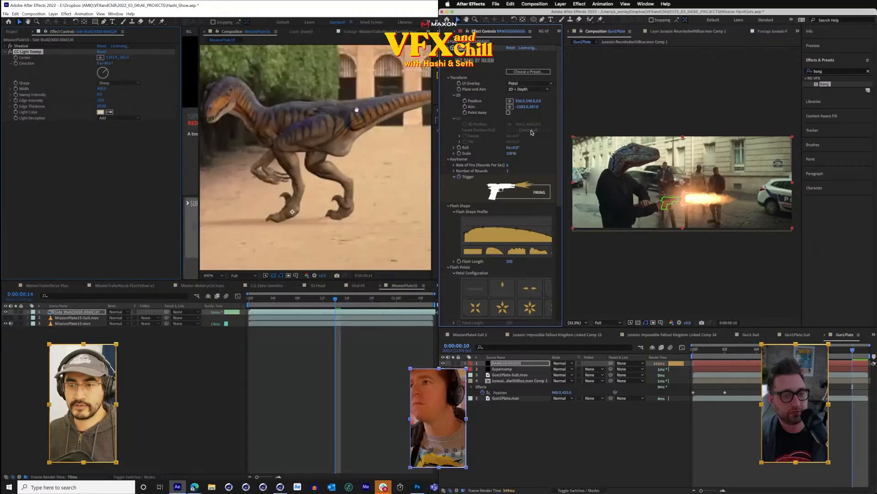
pyautogui.moveTo(355, 109); pyautogui.dragTo(260, 130)
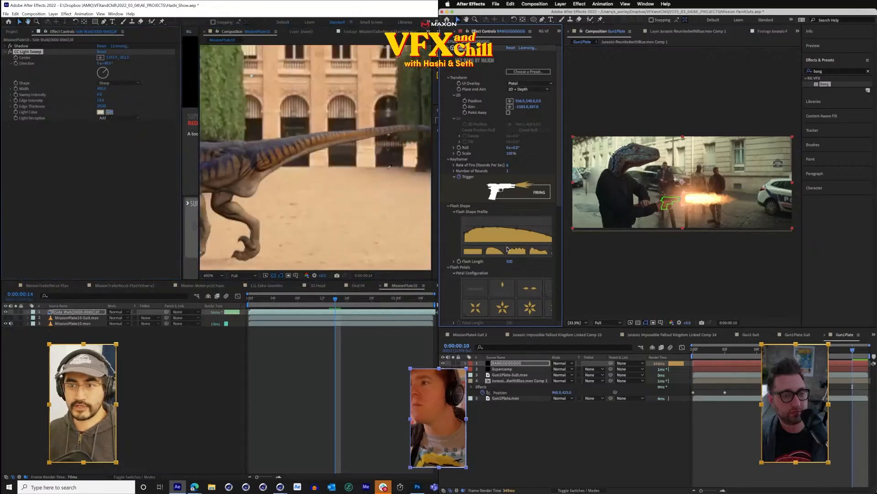
pyautogui.moveTo(246, 163); pyautogui.dragTo(339, 162)
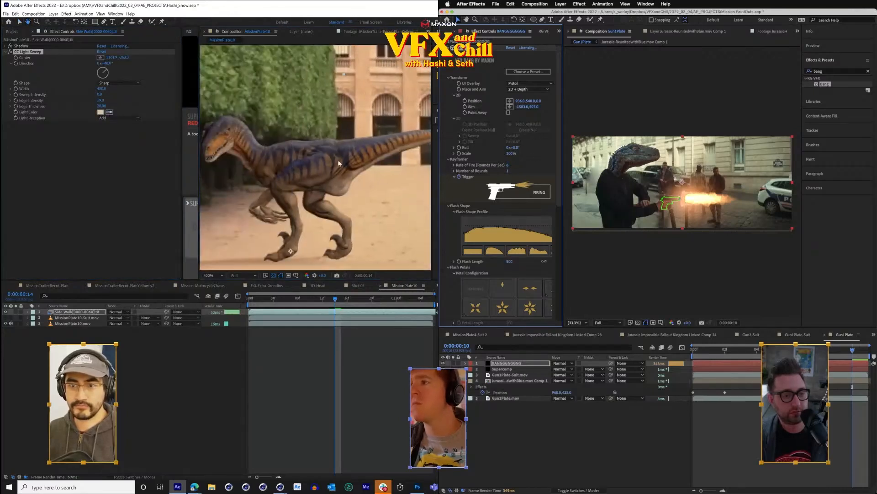
pyautogui.moveTo(632, 262); pyautogui.dragTo(598, 263)
pyautogui.moveTo(103, 95); pyautogui.dragTo(121, 95)
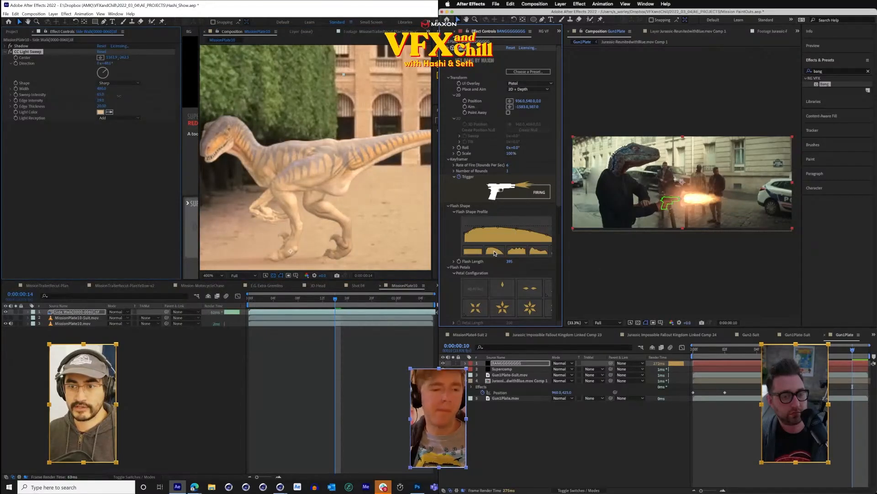
# - Give Bang the scalloped Flash Shape Profile with a Flash Length of 475, and reposition the raptor's light sweep Center
pyautogui.click(517, 253)
pyautogui.scroll(-1, 382, 149)
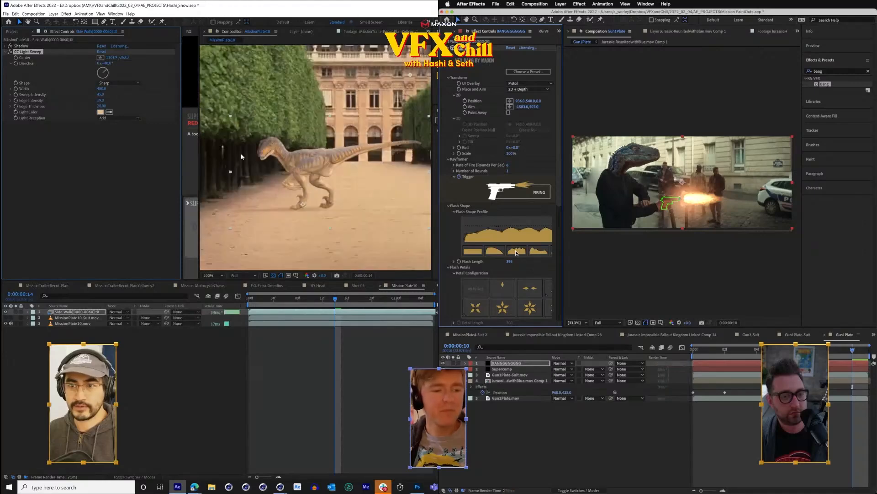
pyautogui.moveTo(383, 133); pyautogui.dragTo(334, 159)
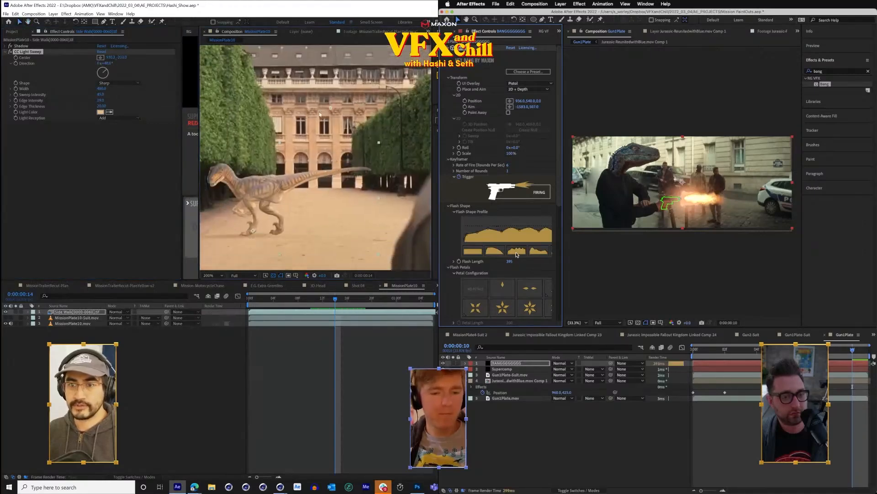
pyautogui.moveTo(360, 102); pyautogui.dragTo(436, 60)
pyautogui.moveTo(634, 267); pyautogui.dragTo(627, 268)
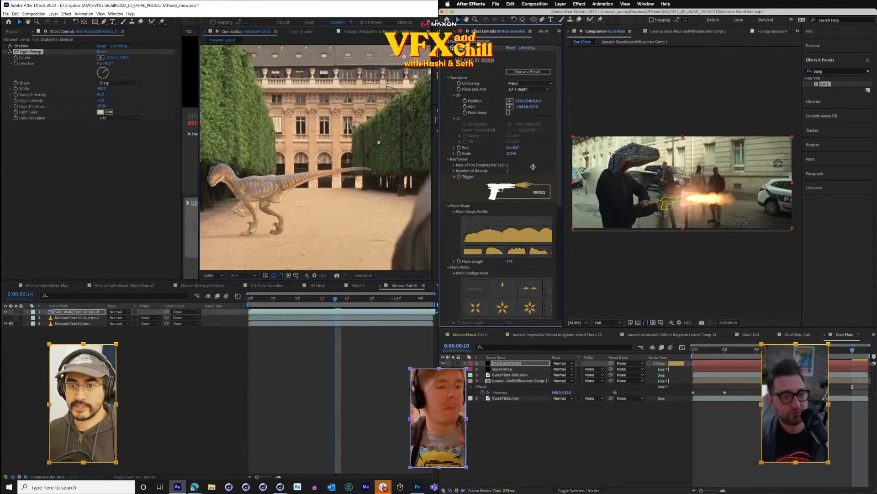
# - Enlarge Bang's Scale to about 380%, and lower the Sweep Intensity of the raptor's light sweep
pyautogui.scroll(2, 258, 128)
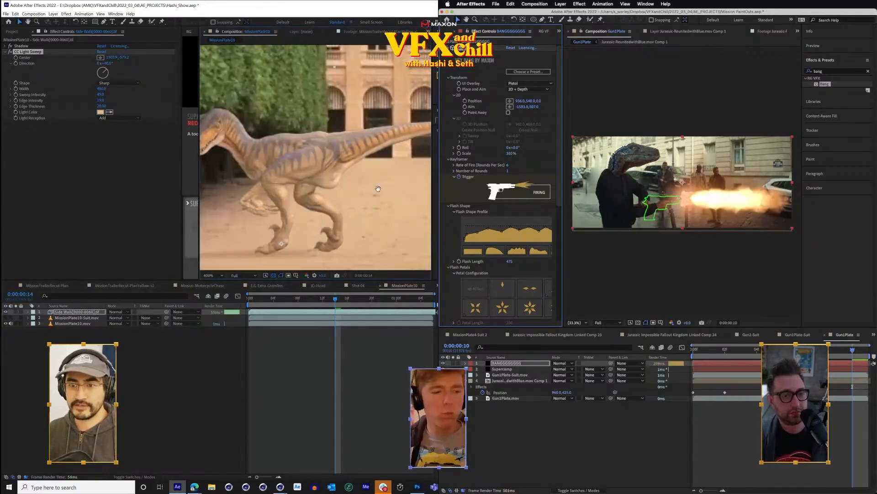
pyautogui.moveTo(264, 153); pyautogui.dragTo(299, 154)
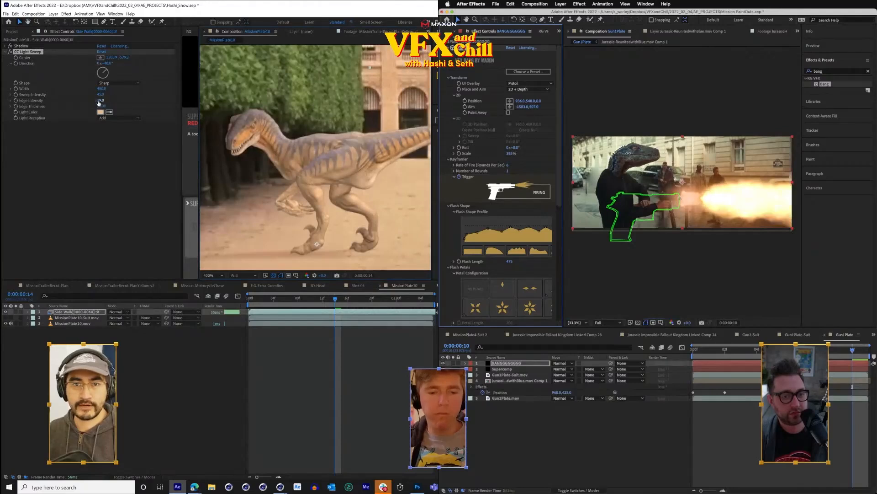
pyautogui.moveTo(102, 95); pyautogui.dragTo(84, 100)
pyautogui.scroll(-1, 284, 148)
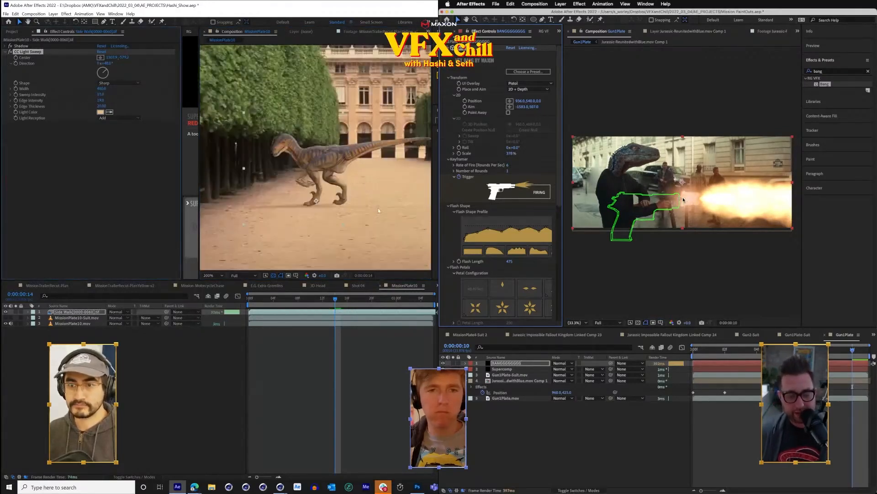
# - Try Bang's 3D Place and Aim mode, shifting the X value of its 3D Position
pyautogui.moveTo(376, 212); pyautogui.dragTo(348, 239)
pyautogui.press('v')
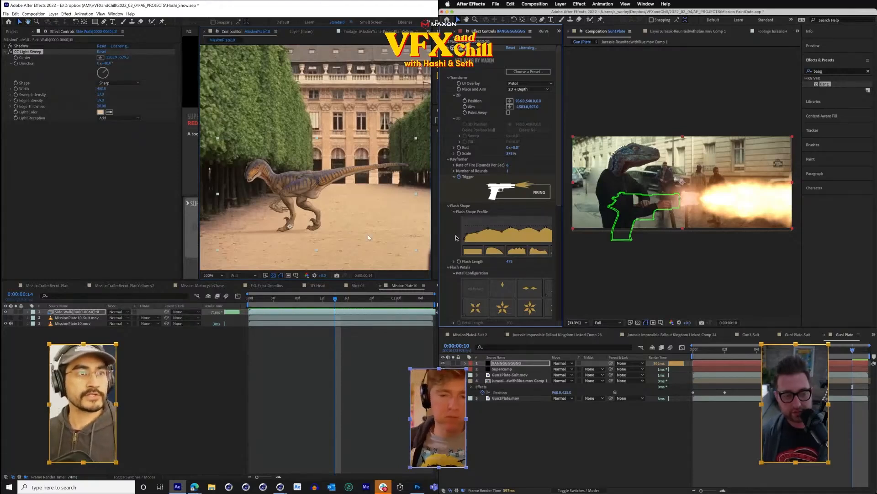
pyautogui.scroll(-3, 456, 238)
pyautogui.scroll(3, 456, 238)
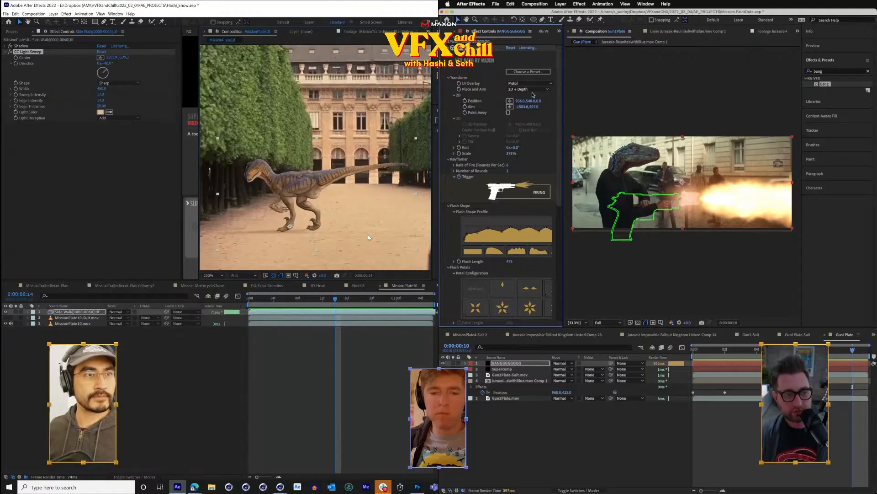
pyautogui.click(531, 91)
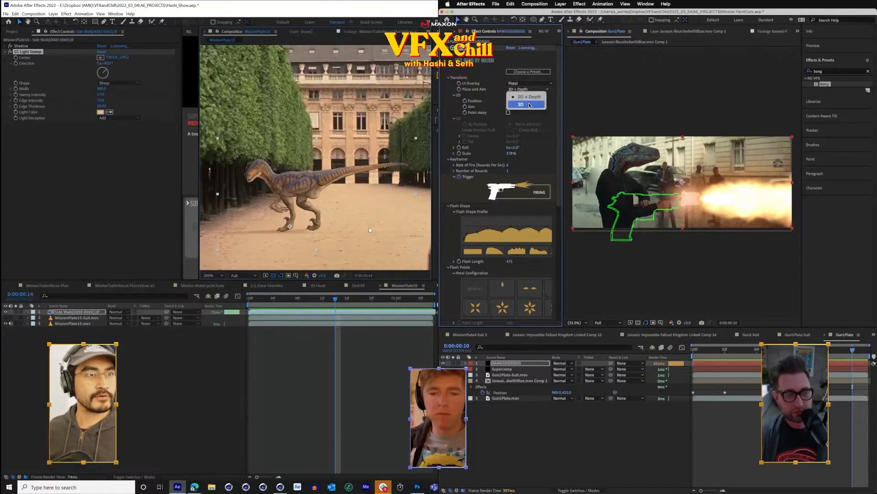
pyautogui.click(530, 104)
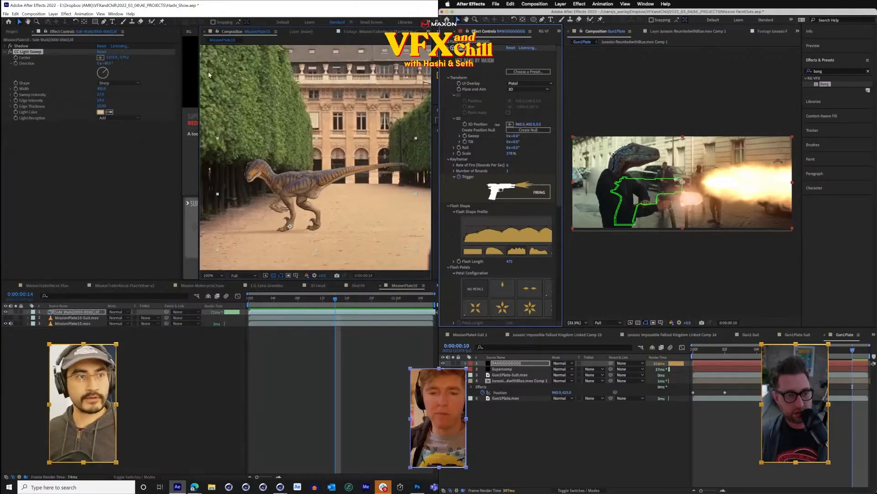
pyautogui.moveTo(497, 124); pyautogui.dragTo(491, 125)
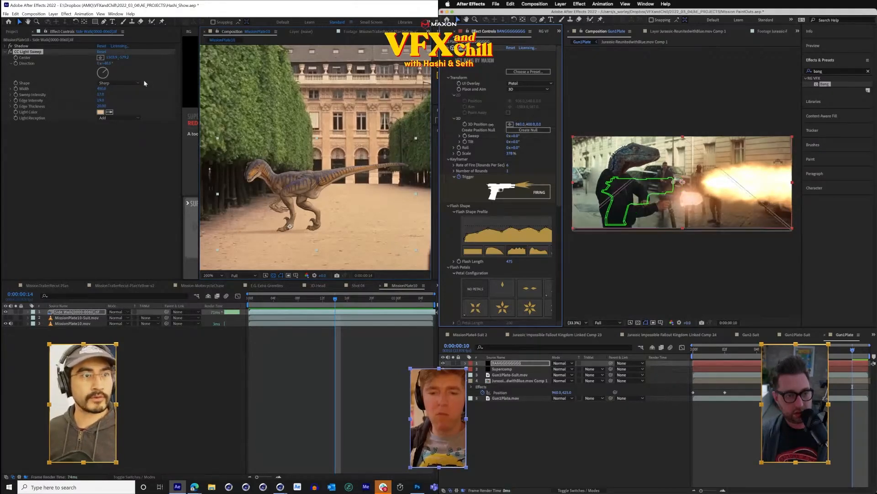
# - Return Bang's Place and Aim to 2D + Depth, and set the Aim's X value to about -1235
pyautogui.click(528, 89)
pyautogui.click(527, 95)
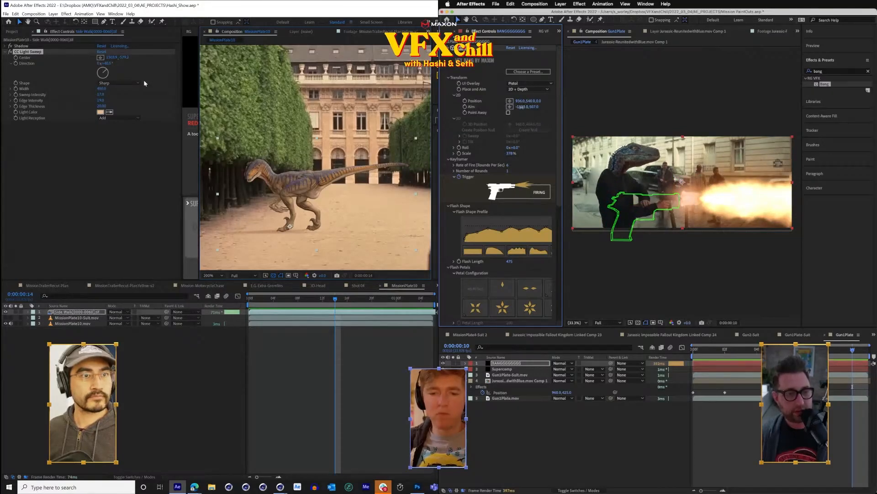
pyautogui.moveTo(596, 109); pyautogui.dragTo(650, 119)
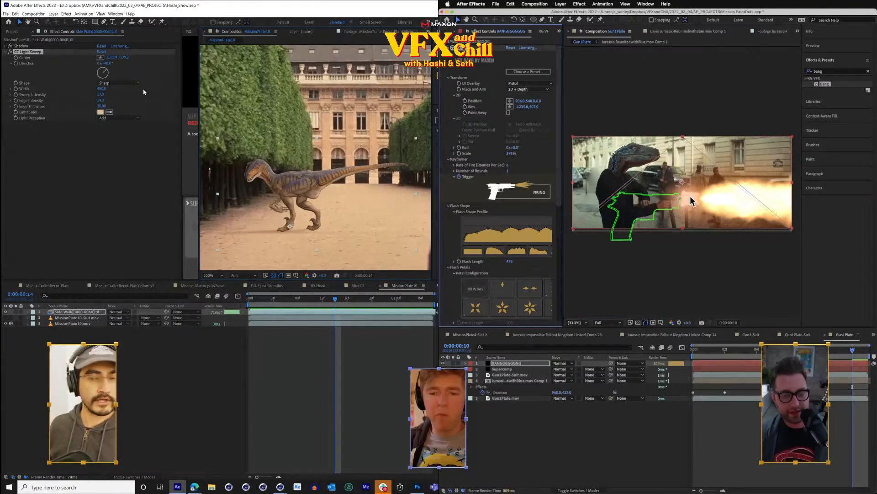
# - Add a black solid above the walking raptor and apply the Bang effect to it
pyautogui.click(25, 46)
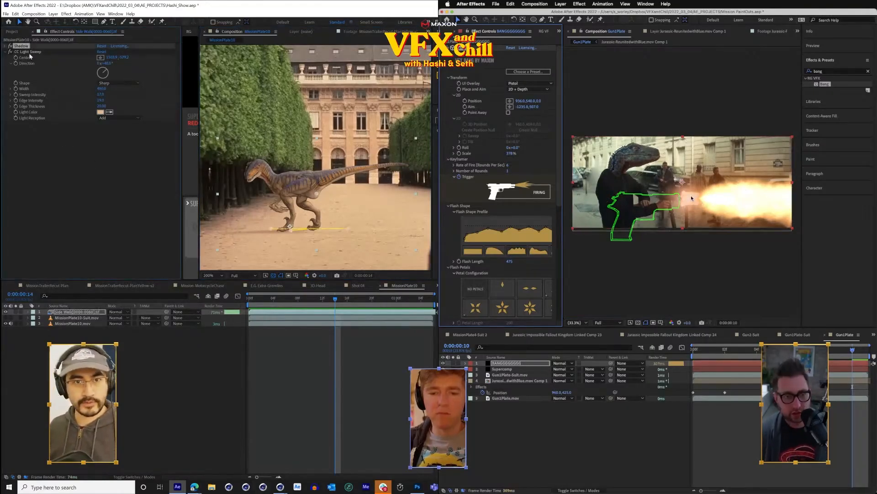
pyautogui.click(50, 51)
pyautogui.click(52, 13)
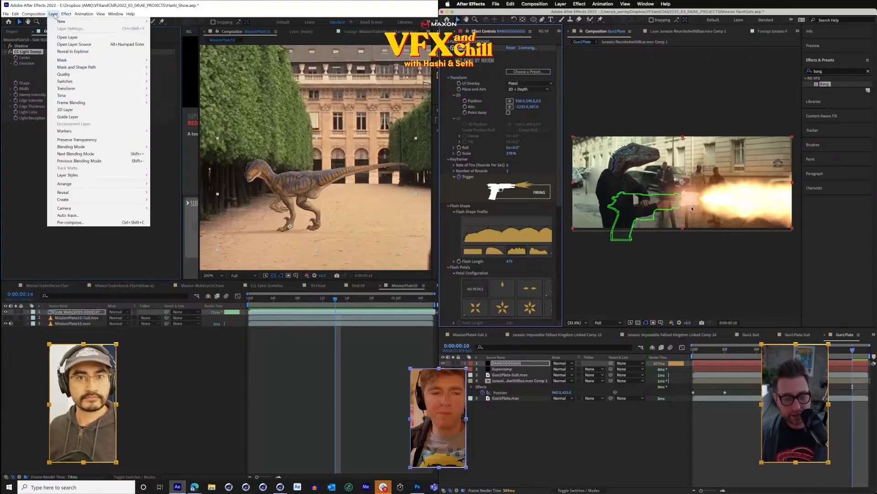
pyautogui.moveTo(92, 22)
pyautogui.click(217, 29)
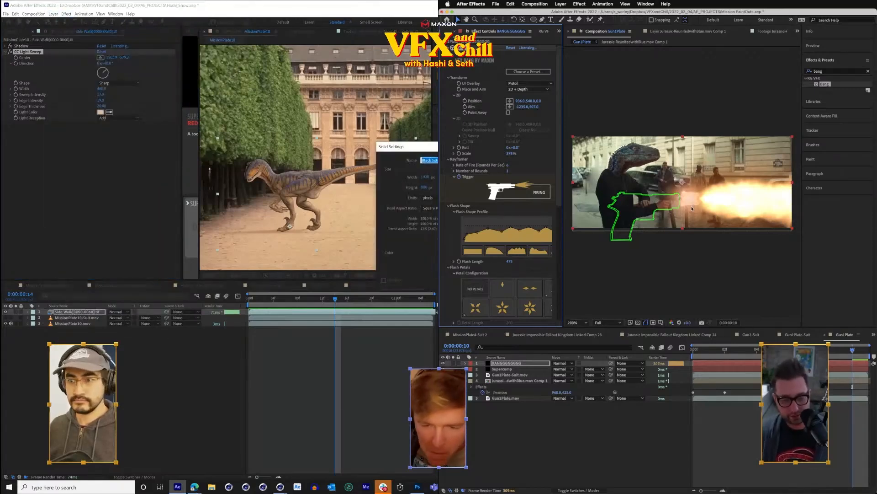
pyautogui.press('Return')
pyautogui.hotkey('ctrl', 'space')
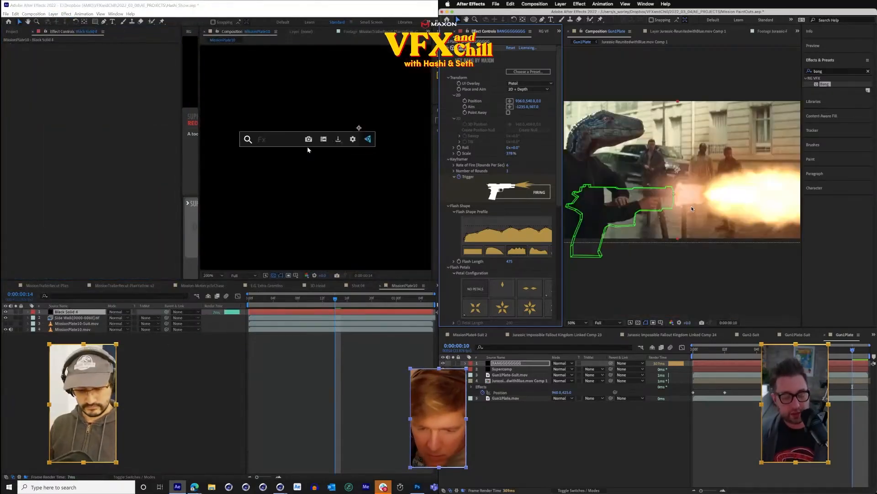
pyautogui.write('bang')
pyautogui.press('Return')
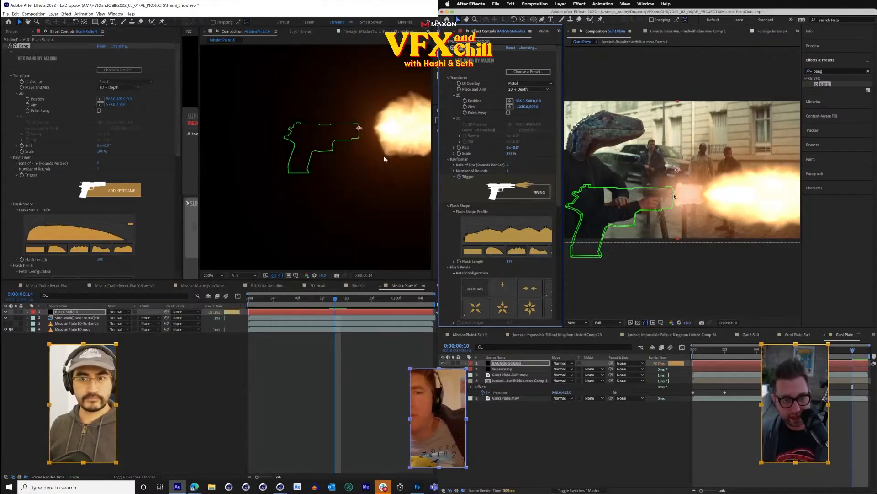
# - Aim the new solid's muzzle flash in the opposite direction, and try a lower Flash Age on the gun shot's Bang
pyautogui.press(',')
pyautogui.moveTo(250, 143); pyautogui.dragTo(414, 145)
pyautogui.scroll(-7, 535, 160)
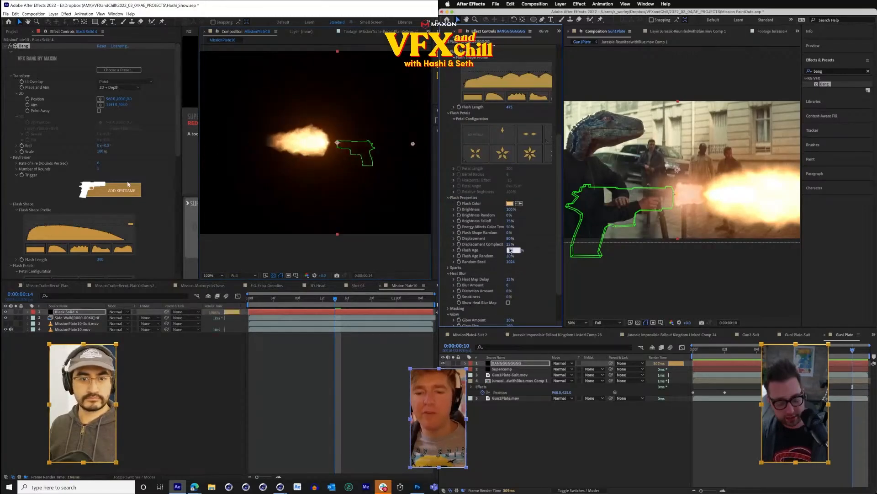
pyautogui.press('Return')
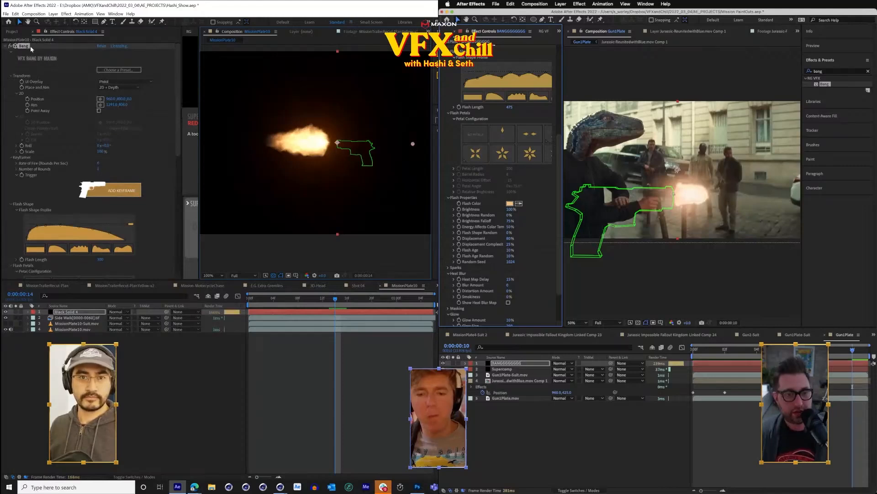
# - Delete Bang from the black solid and hide the solid, and set the gun shot's Flash Age to 20%
pyautogui.press('Delete')
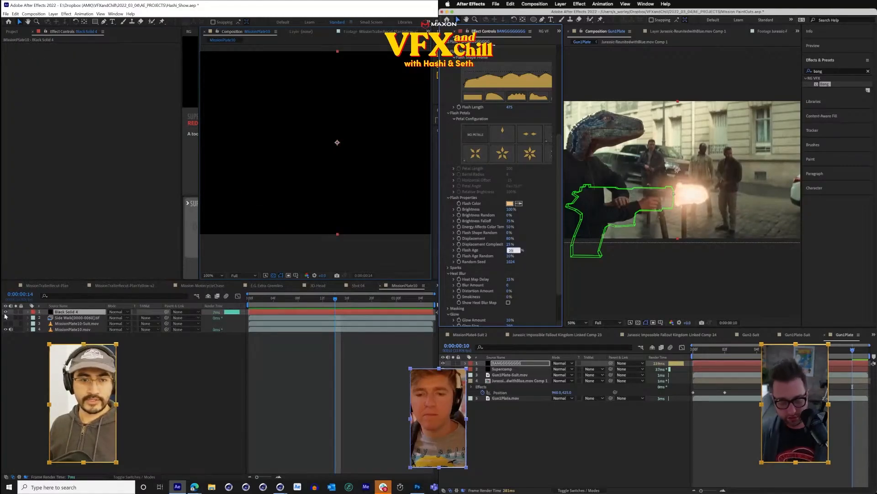
pyautogui.click(6, 312)
pyautogui.press('Return')
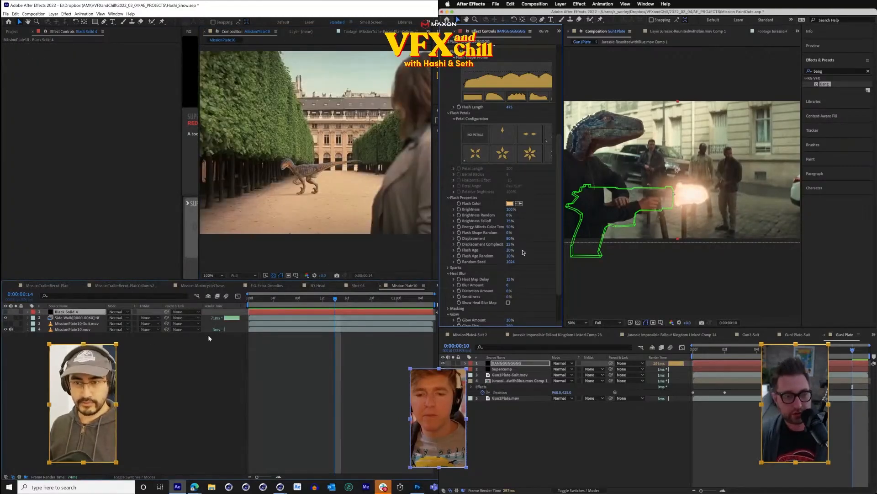
# - Lower the Sweep Intensity of the raptor's light sweep, and set the gun shot's Flash Age to 30%
pyautogui.scroll(2, 303, 187)
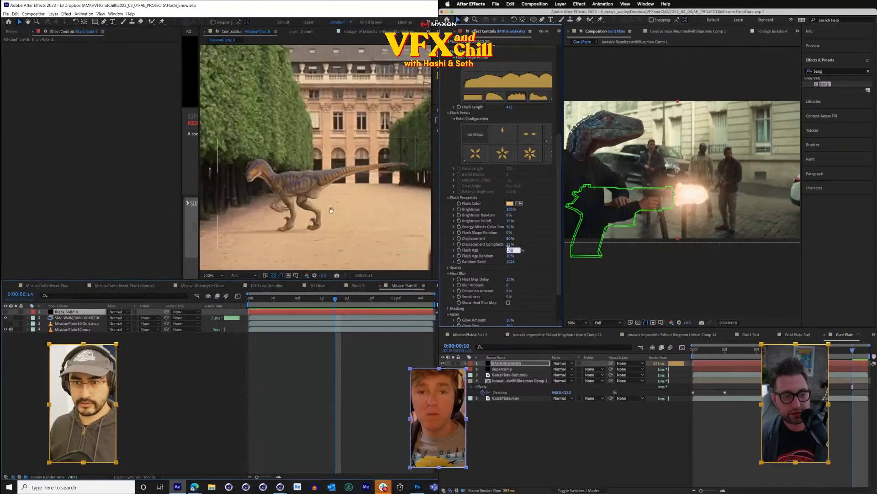
pyautogui.click(78, 318)
pyautogui.rightClick(94, 148)
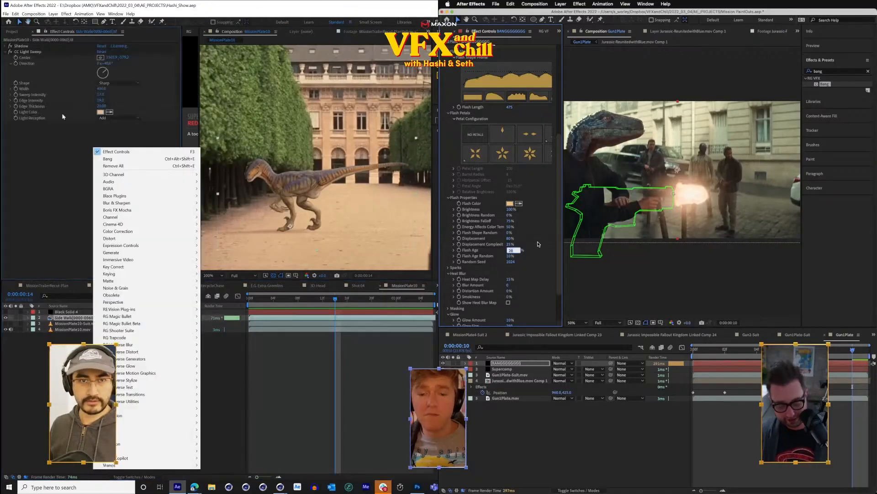
pyautogui.click(100, 105)
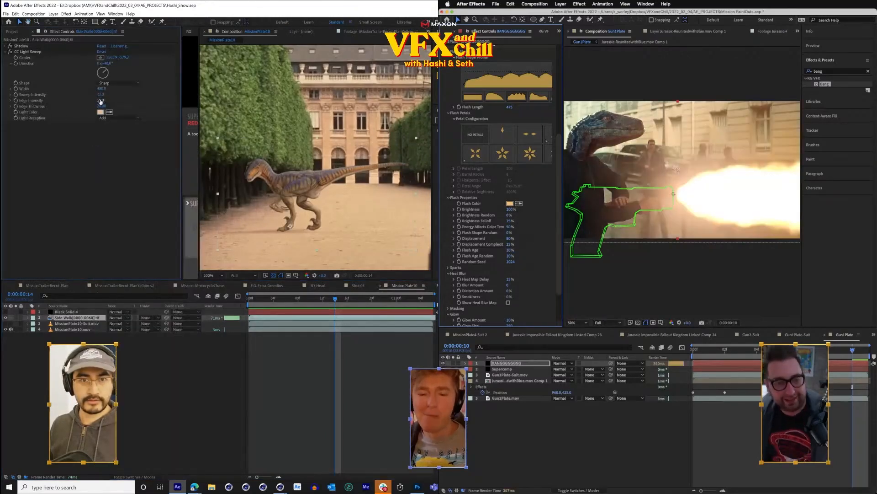
pyautogui.moveTo(102, 94); pyautogui.dragTo(98, 95)
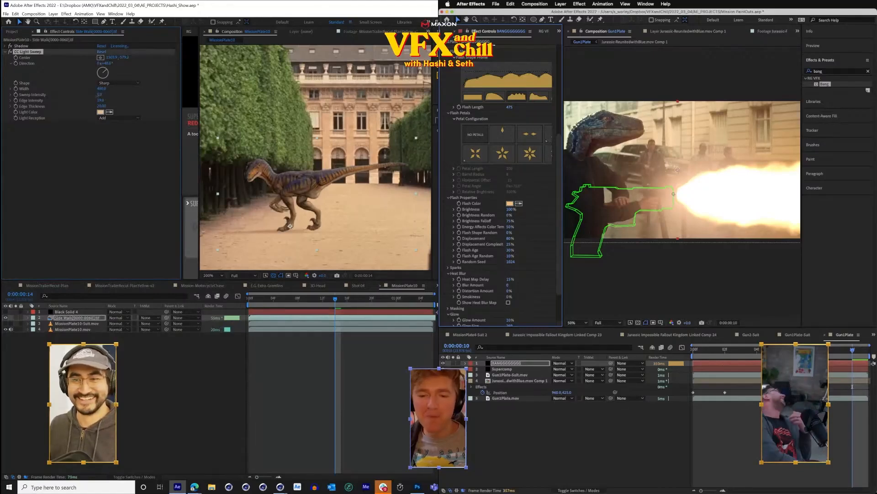
pyautogui.moveTo(98, 95); pyautogui.dragTo(100, 95)
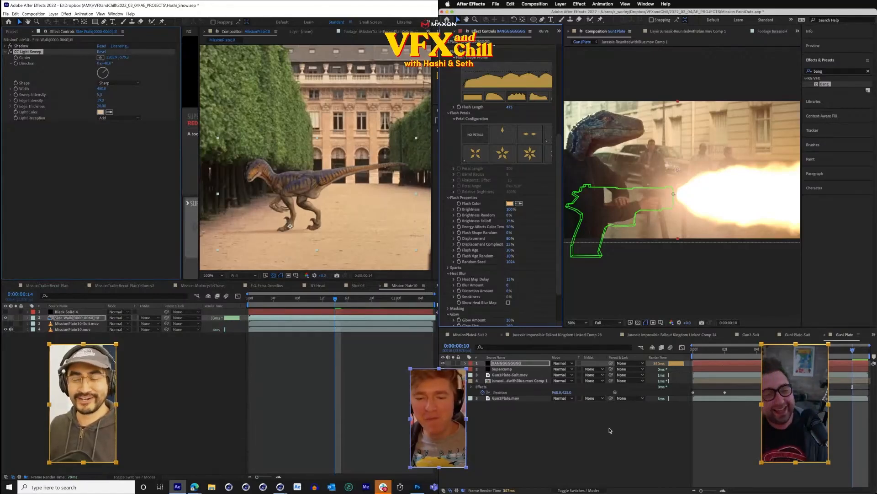
# - Preview the muzzle flash shot without its layer overlays, return to frame 10, and save the project
pyautogui.click(627, 441)
pyautogui.press(',')
pyautogui.press(',')
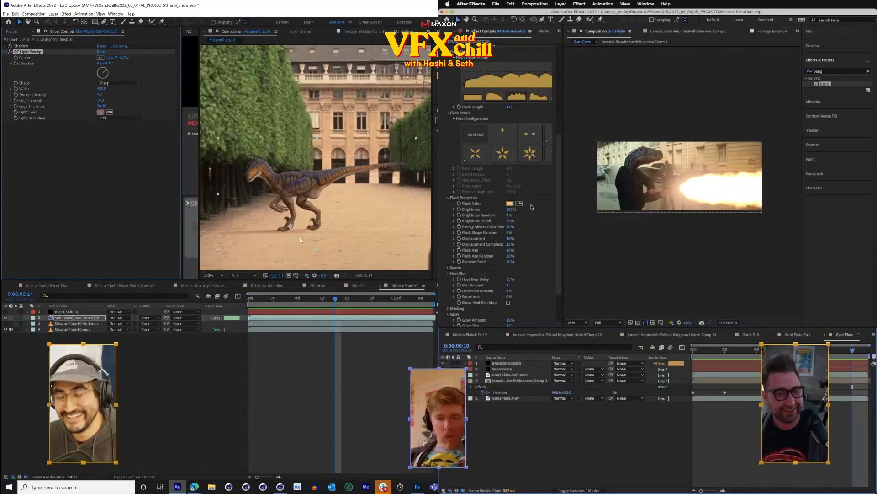
pyautogui.scroll(3, 532, 207)
pyautogui.click(806, 349)
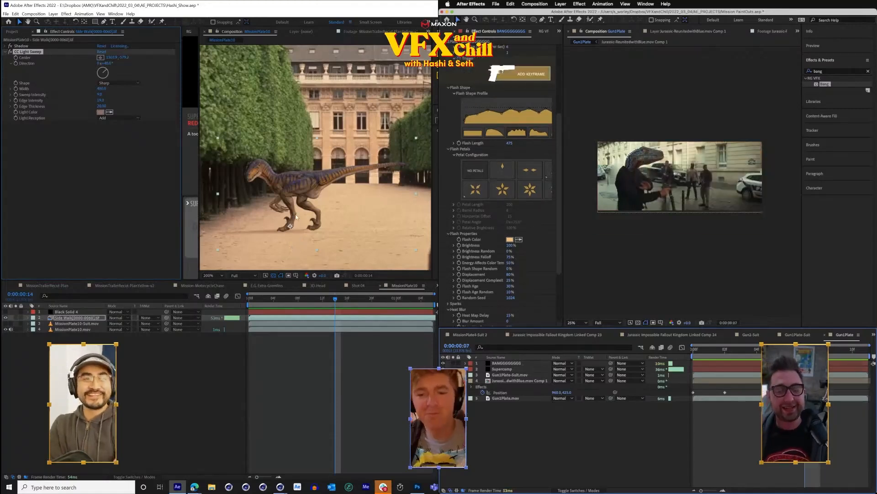
pyautogui.press('space')
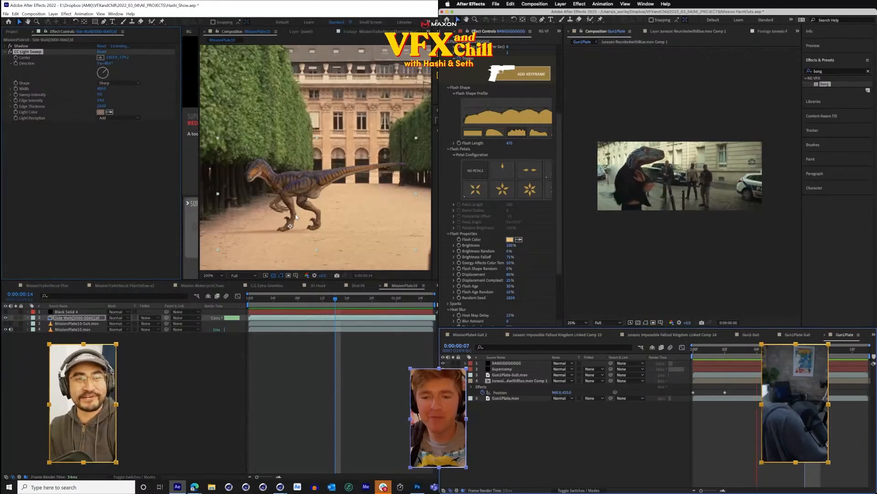
pyautogui.press('space')
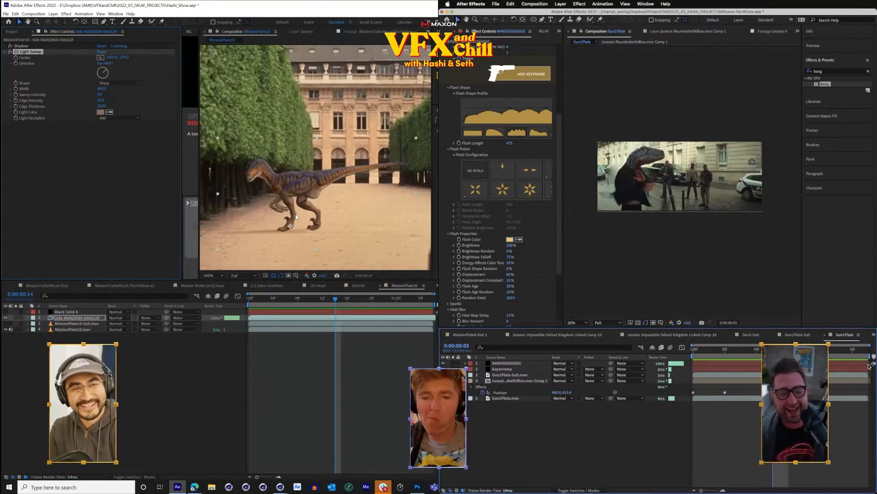
pyautogui.click(846, 350)
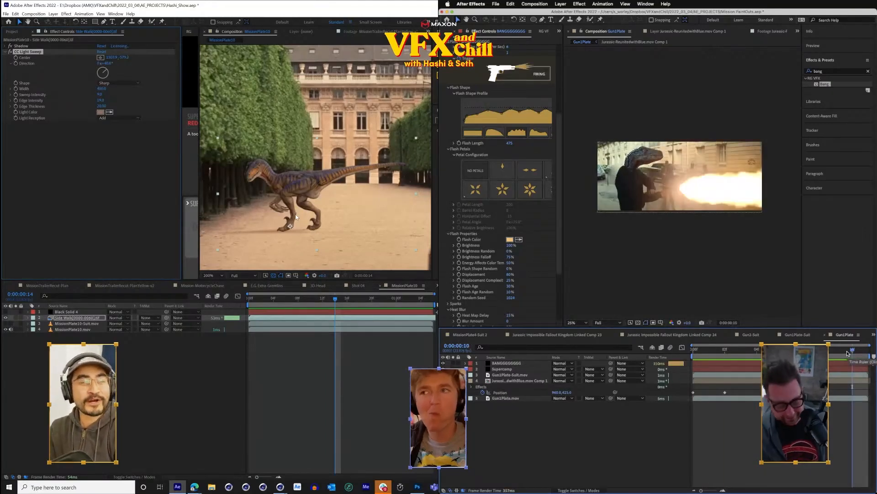
pyautogui.press('super+s')
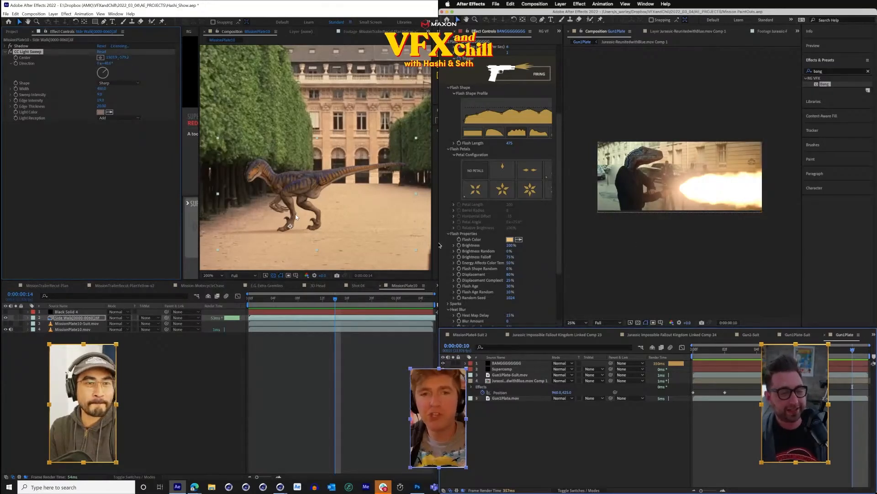
# - Add the BANGGGGGGG source layer to the Supercomp composite above the Gun1Plate suit layer
pyautogui.scroll(5, 449, 248)
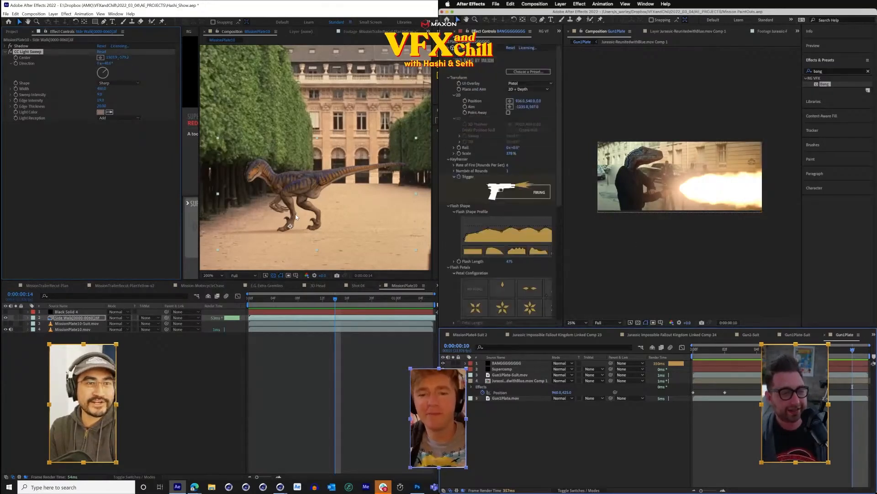
pyautogui.click(500, 371)
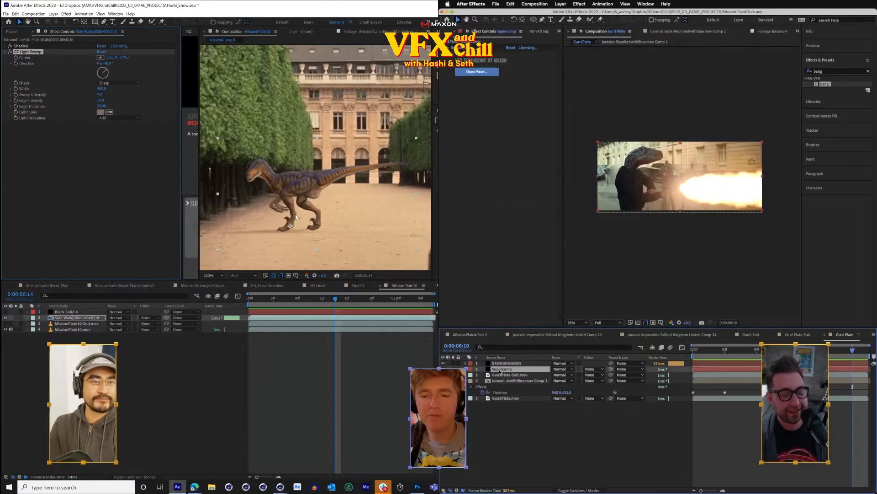
pyautogui.click(532, 31)
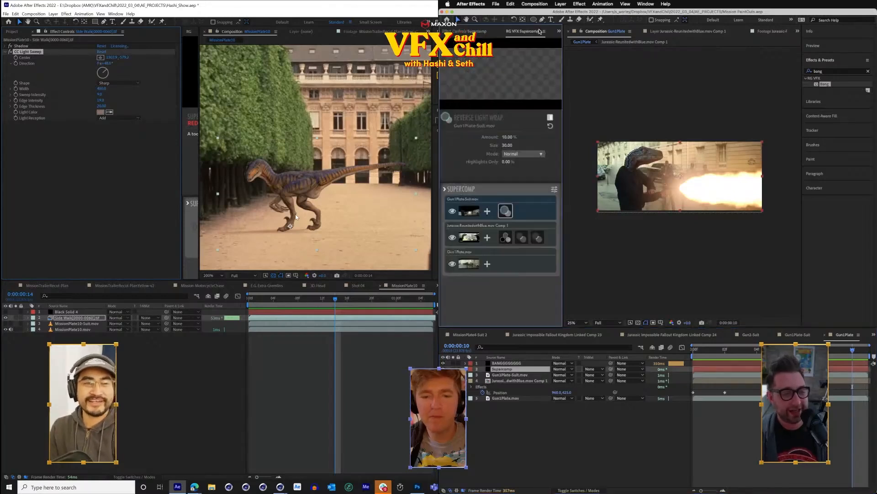
pyautogui.click(487, 29)
pyautogui.click(458, 29)
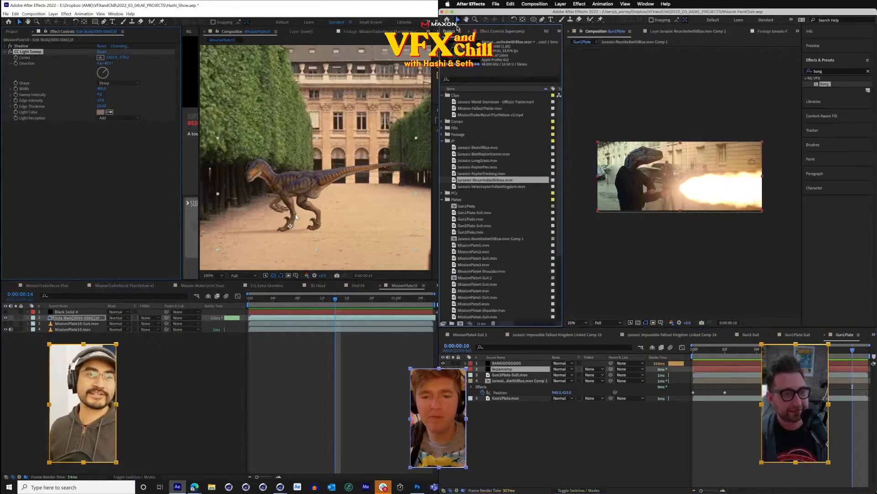
pyautogui.click(500, 31)
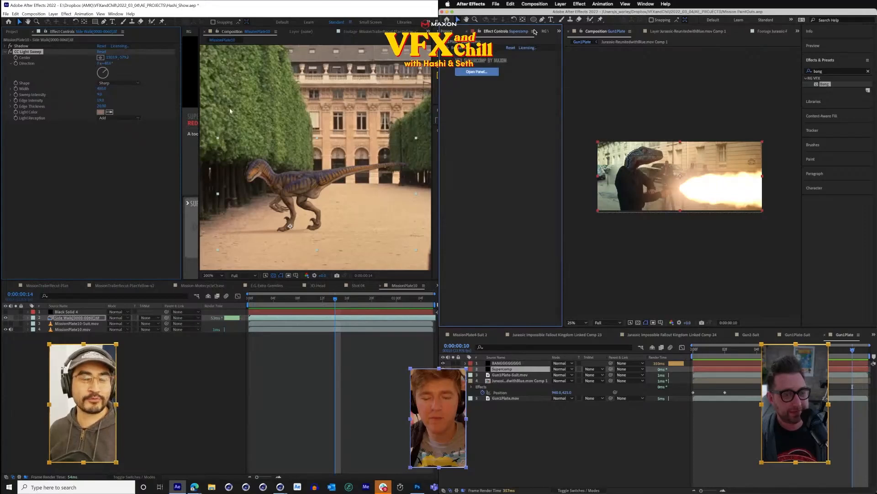
pyautogui.click(545, 31)
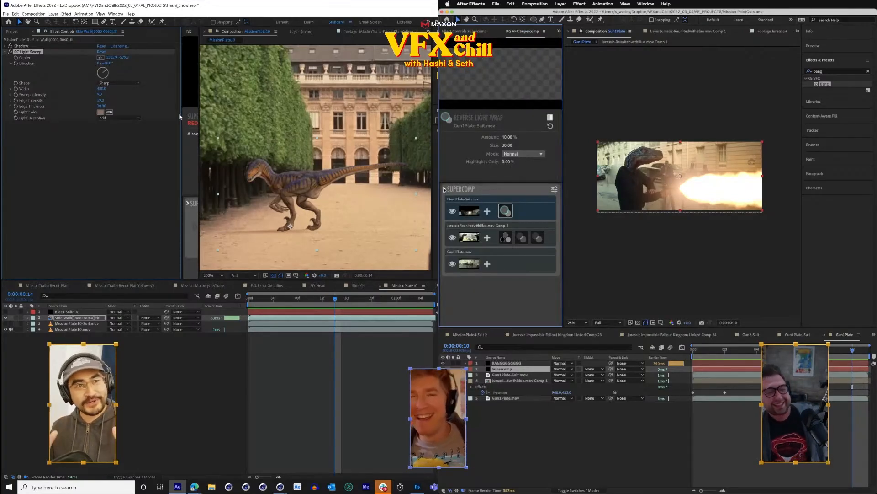
pyautogui.click(444, 188)
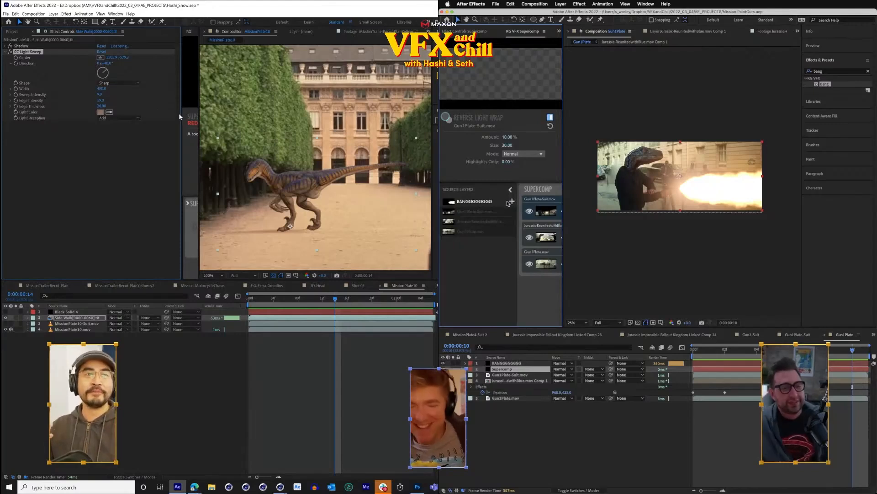
pyautogui.click(512, 201)
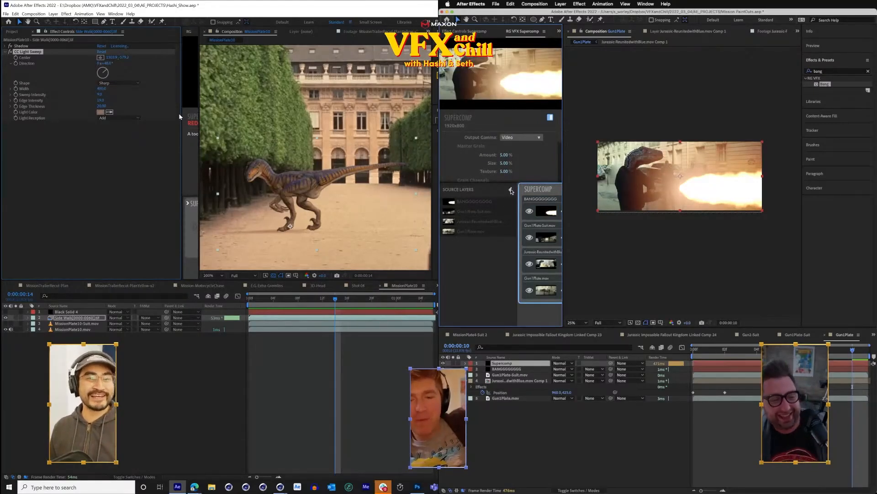
# - Set the BANGGGGGGG layer's type to Additive in Supercomp, and select the MissionPlate10.mov layer in the walking raptor shot
pyautogui.click(511, 190)
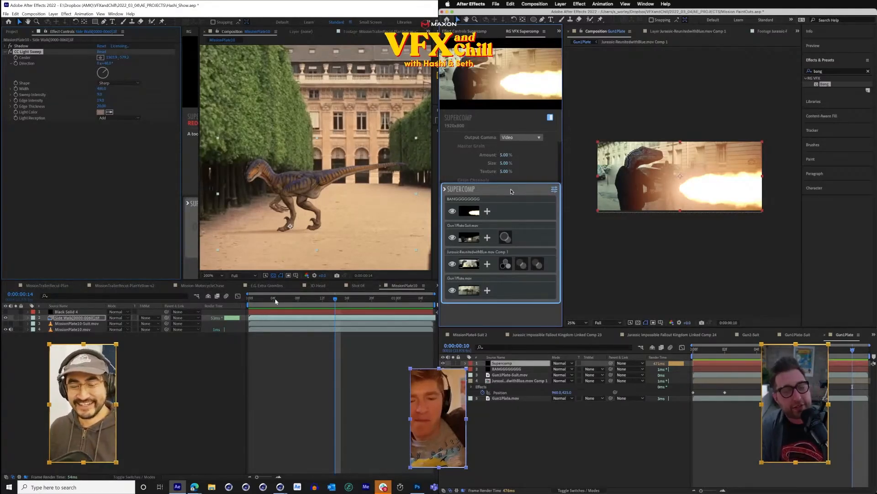
pyautogui.click(298, 201)
pyautogui.scroll(-1, 298, 201)
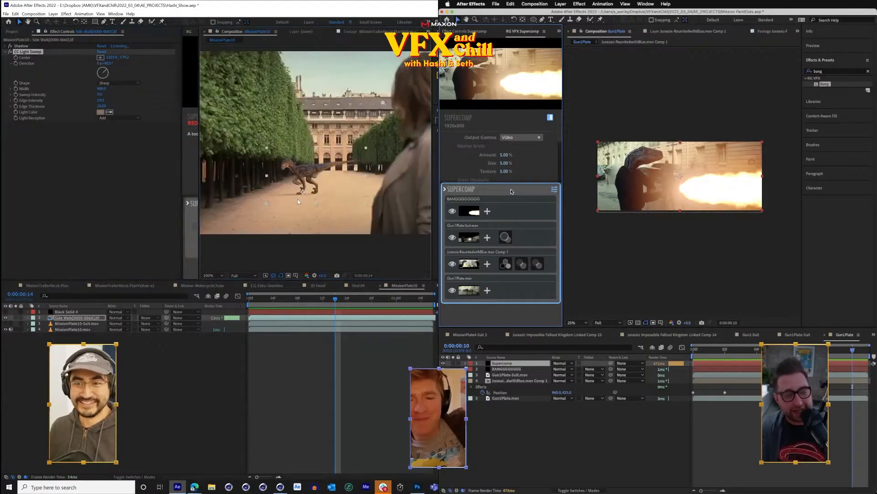
pyautogui.scroll(1, 298, 199)
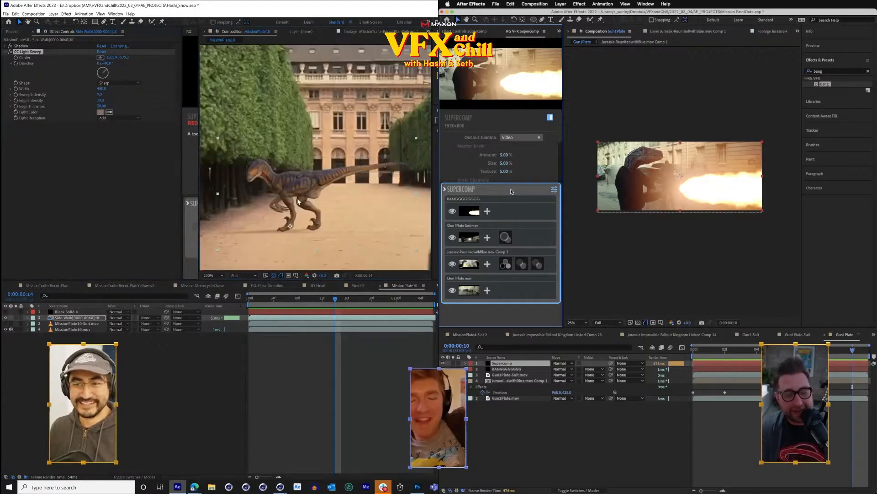
pyautogui.click(68, 328)
pyautogui.click(47, 15)
pyautogui.click(500, 215)
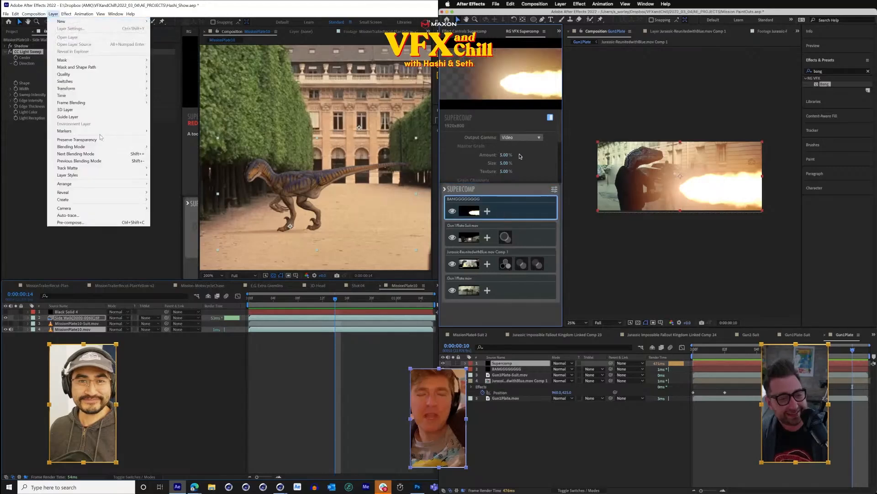
pyautogui.click(527, 149)
pyautogui.moveTo(67, 13)
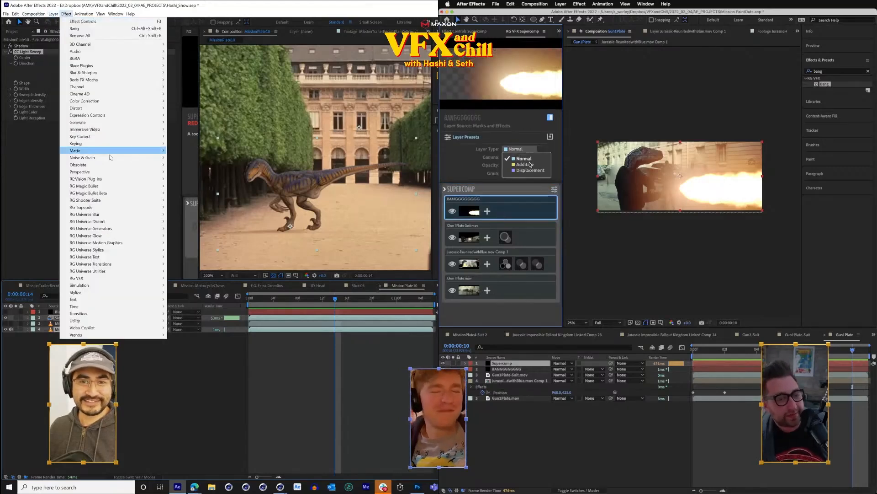
pyautogui.click(525, 164)
# - Apply Supercomp to the MissionPlate10 composition, and open the layer presets for the BANGGGGGGG layer
pyautogui.moveTo(110, 335)
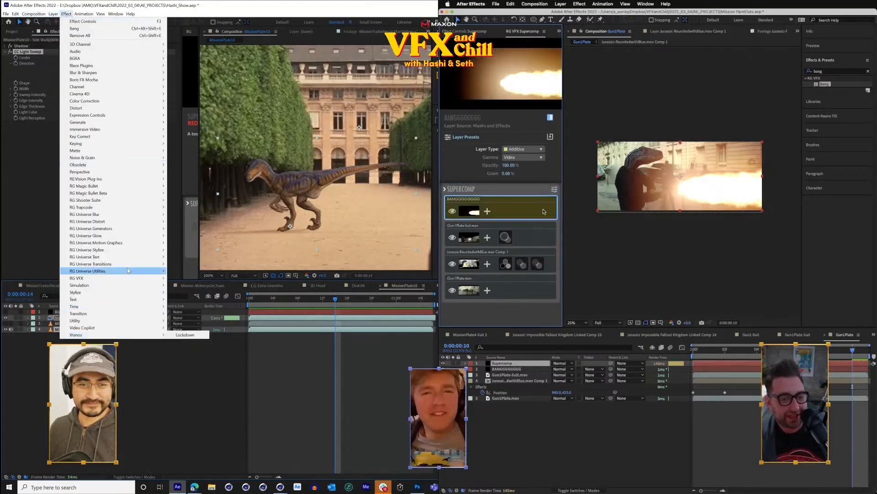
pyautogui.moveTo(114, 278)
pyautogui.rightClick(464, 213)
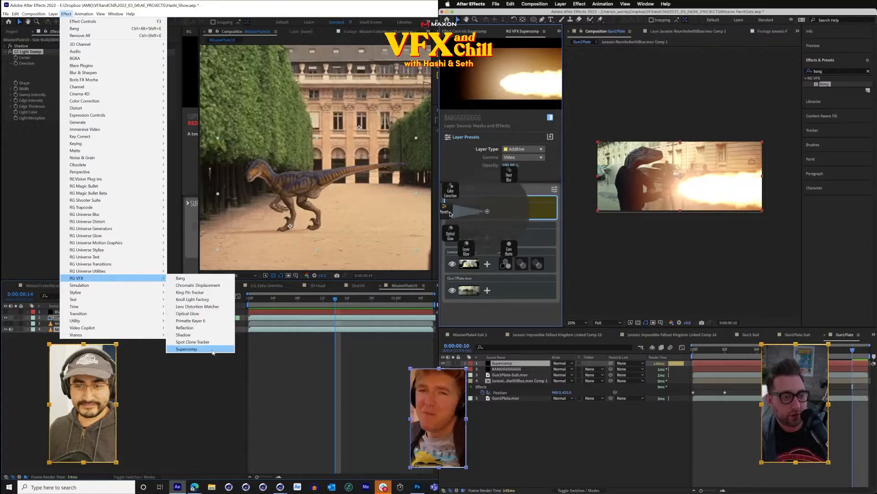
pyautogui.click(213, 353)
pyautogui.click(444, 211)
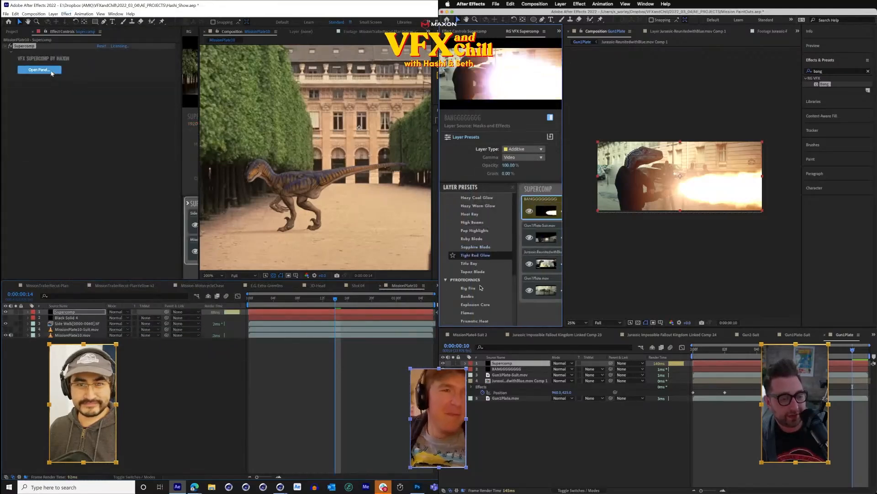
# - Compare the Explosion Core, Big Fire and Flames presets on the BANGGGGGGG layer, keep Explosion Core, and widen the raptor shot's Supercomp panel
pyautogui.click(478, 305)
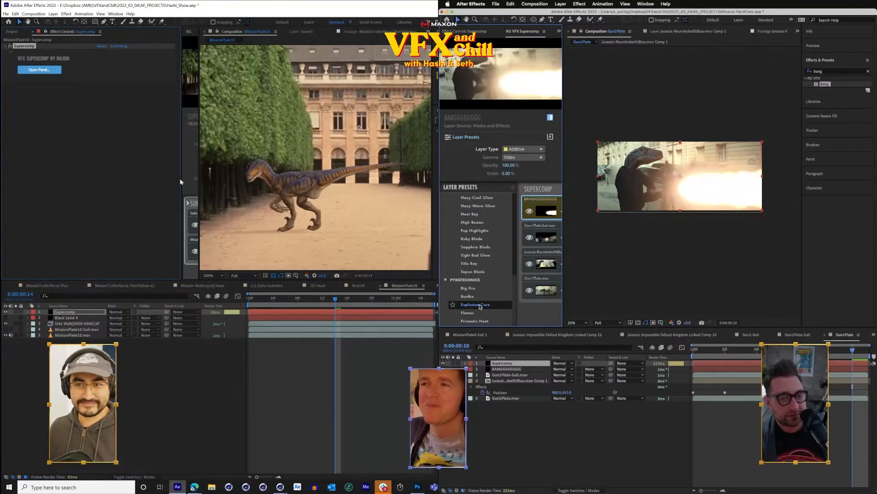
pyautogui.click(472, 289)
pyautogui.moveTo(183, 181); pyautogui.dragTo(91, 181)
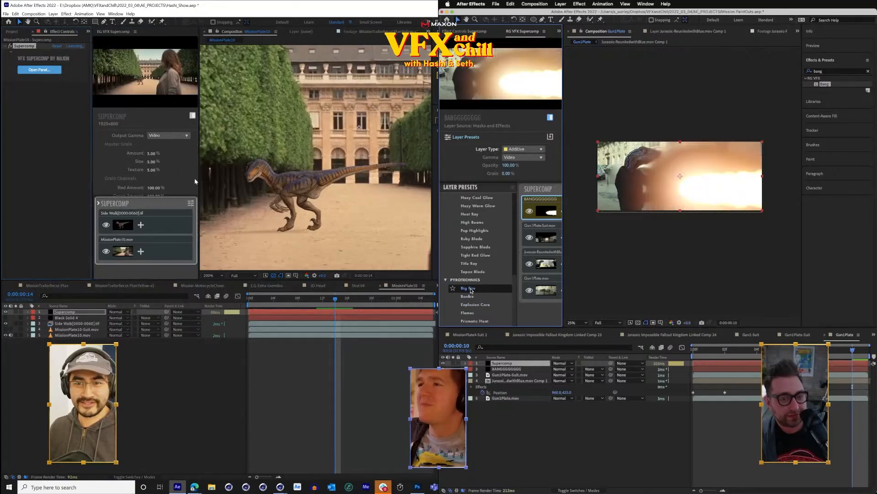
pyautogui.click(482, 313)
pyautogui.moveTo(201, 181); pyautogui.dragTo(266, 183)
pyautogui.click(475, 304)
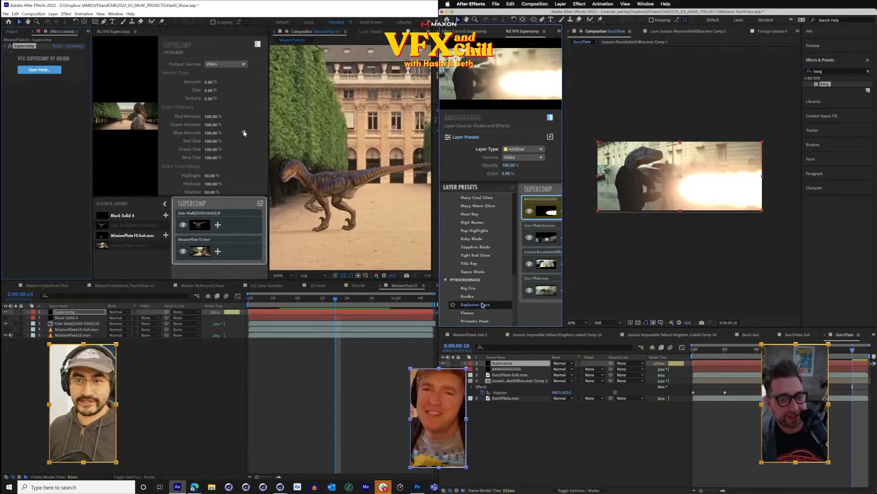
pyautogui.click(478, 287)
# - Add Color Correction to the Side Wall raptor layer in Supercomp and match it to the background
pyautogui.click(238, 219)
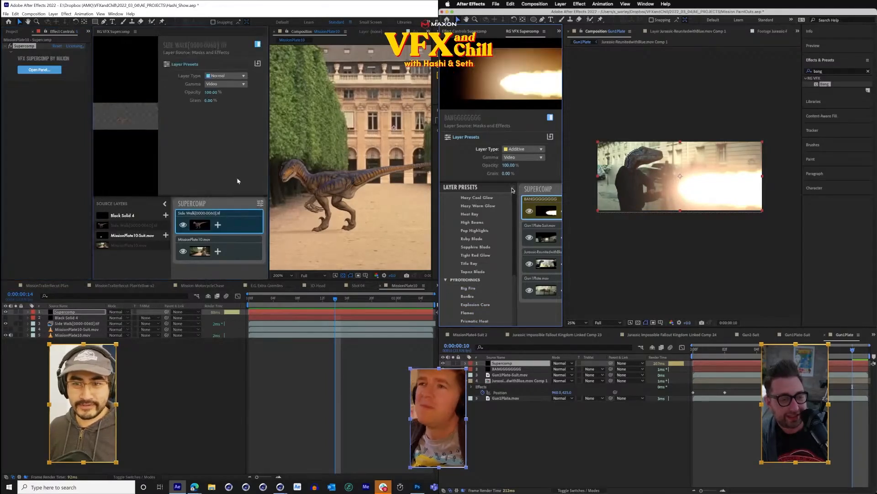
pyautogui.click(511, 187)
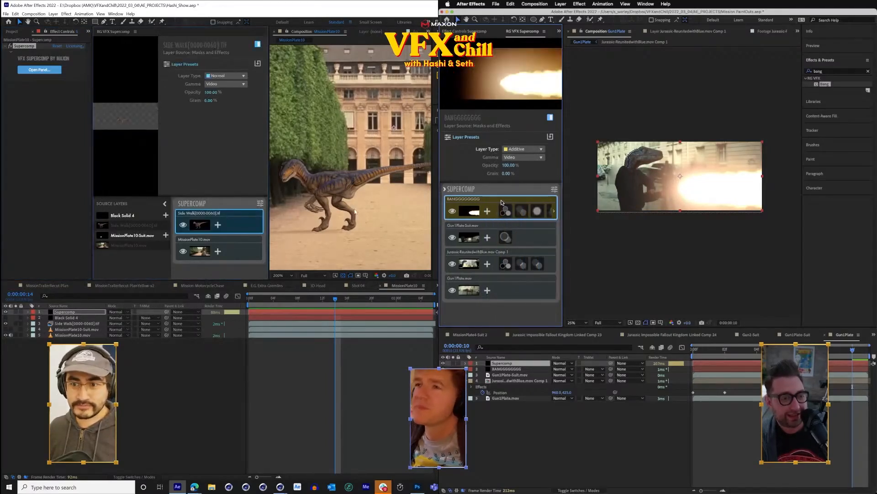
pyautogui.click(218, 226)
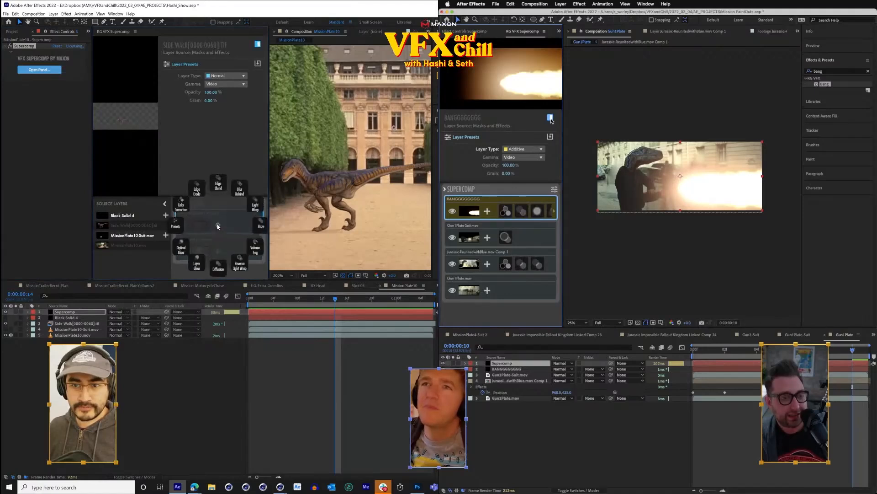
pyautogui.click(182, 210)
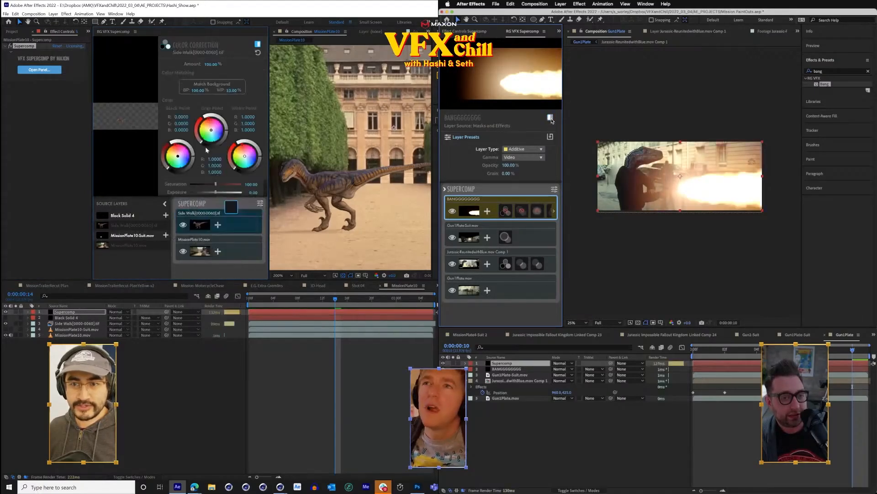
pyautogui.click(214, 86)
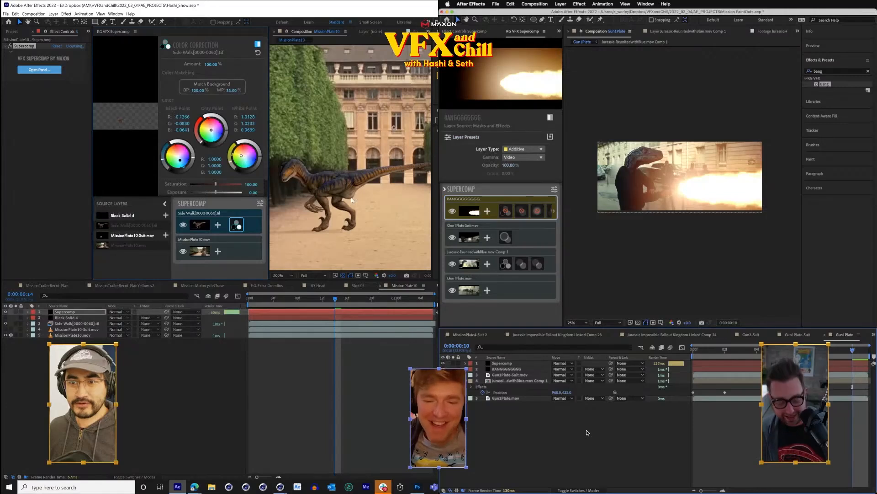
# - Save the muzzle flash project, and raise the exposure in the raptor layer's color correction to about 0.5
pyautogui.press('super+s')
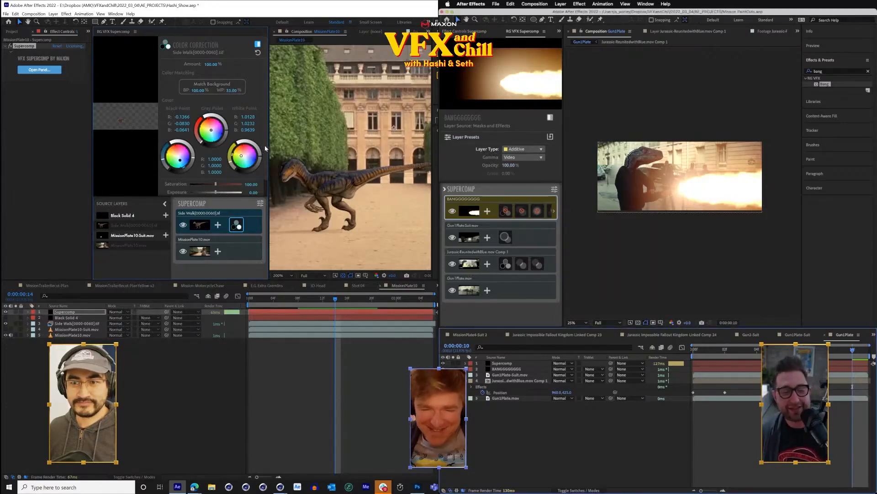
pyautogui.scroll(-2, 265, 148)
pyautogui.moveTo(215, 175); pyautogui.dragTo(220, 177)
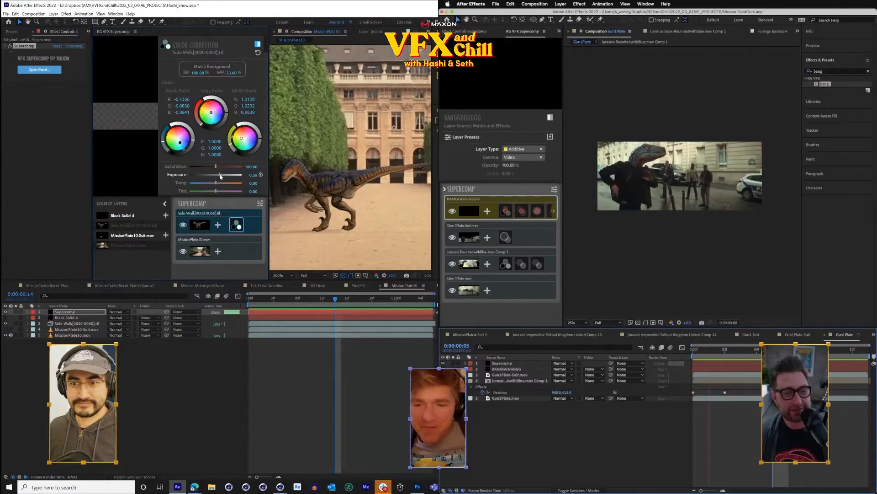
pyautogui.click(36, 90)
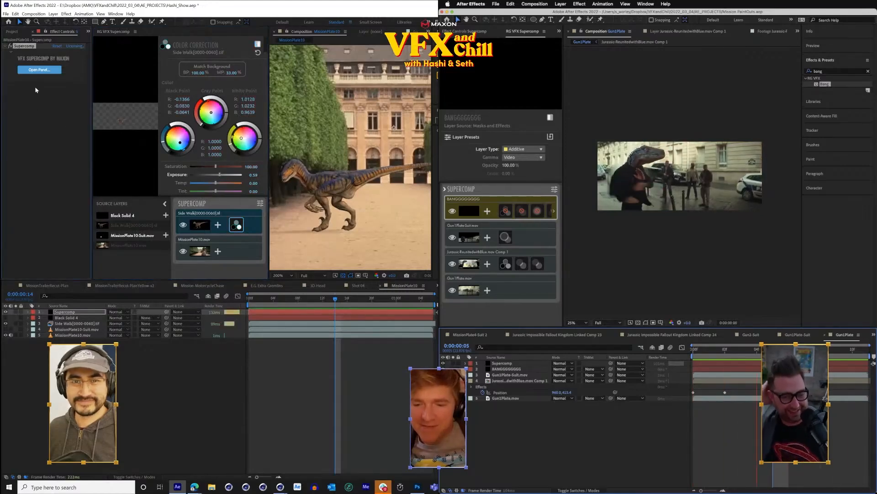
# - Add Brightness & Contrast to the Side Wall raptor layer, set its brightness to -11, and adjust the contrast slightly
pyautogui.click(75, 324)
pyautogui.click(73, 317)
pyautogui.click(76, 324)
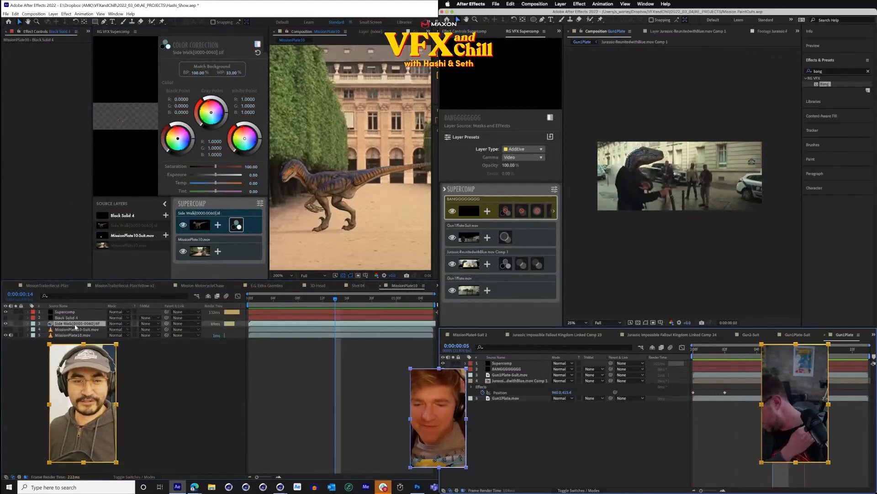
pyautogui.rightClick(39, 193)
pyautogui.moveTo(91, 242)
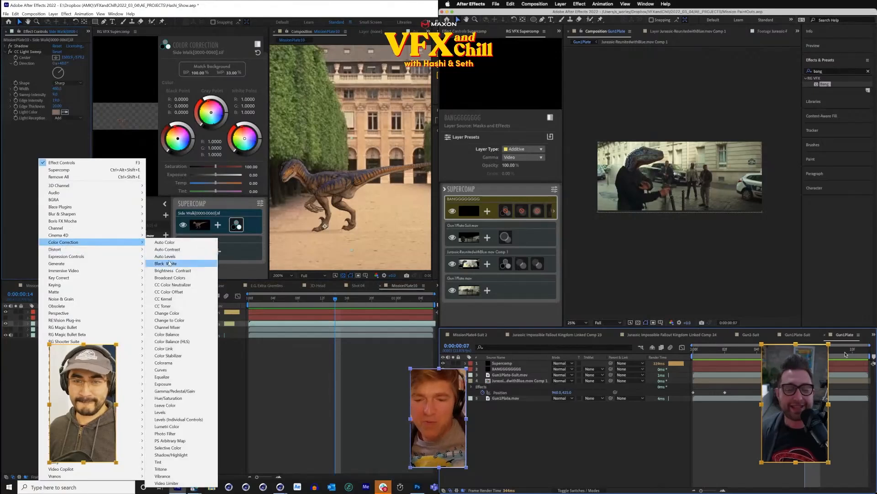
pyautogui.click(172, 271)
pyautogui.click(53, 142)
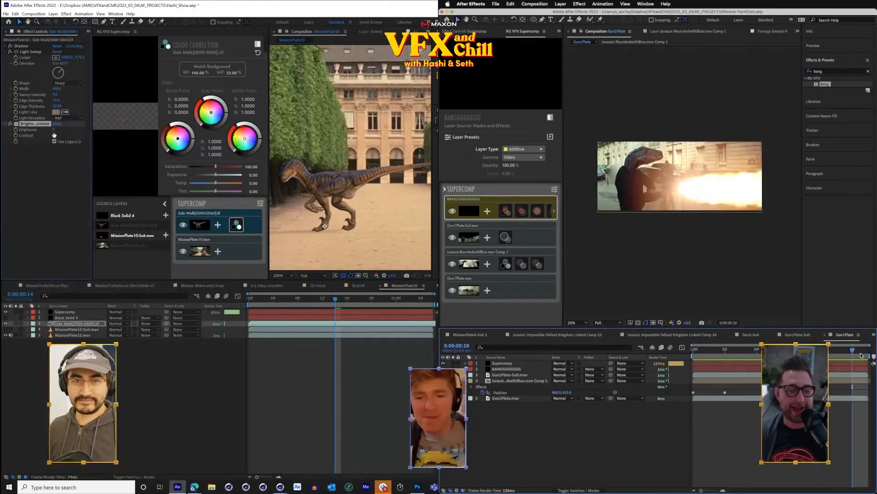
pyautogui.moveTo(54, 130); pyautogui.dragTo(49, 129)
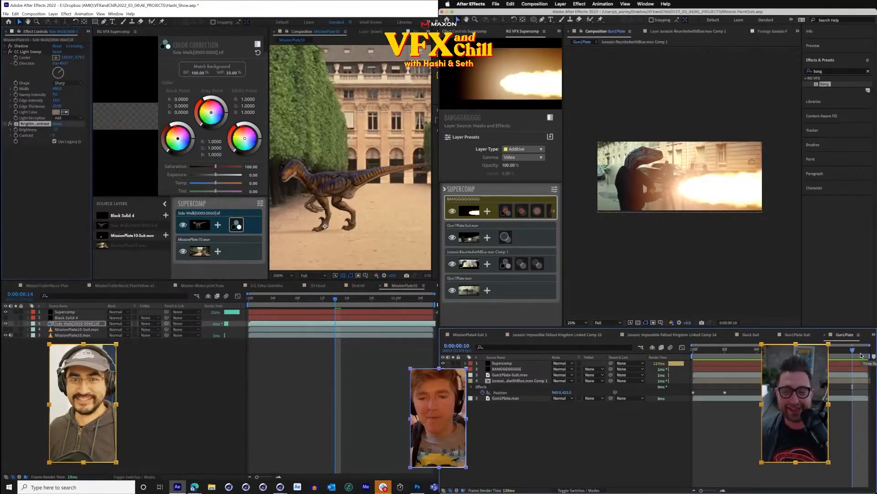
pyautogui.moveTo(52, 135)
pyautogui.mouseDown()
pyautogui.moveTo(46, 135)
pyautogui.moveTo(63, 129)
pyautogui.moveTo(56, 135)
pyautogui.mouseUp()
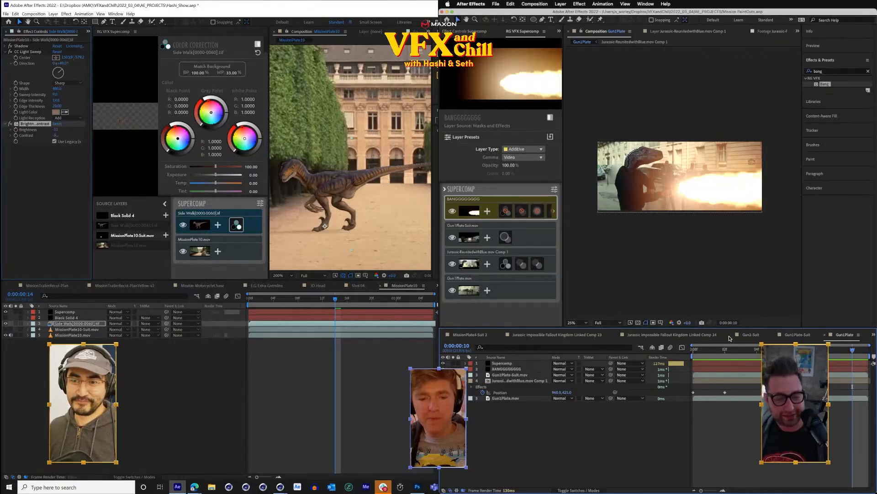
# - Preview the walking raptor shot from its first frame, and close the leftover linked and suit compositions in the gun shot project
pyautogui.scroll(-2, 412, 181)
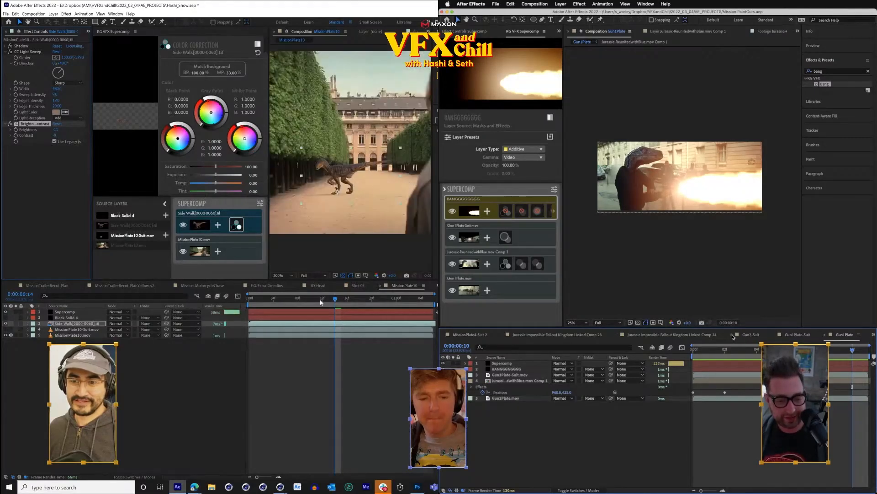
pyautogui.click(732, 336)
pyautogui.moveTo(320, 302); pyautogui.dragTo(248, 301)
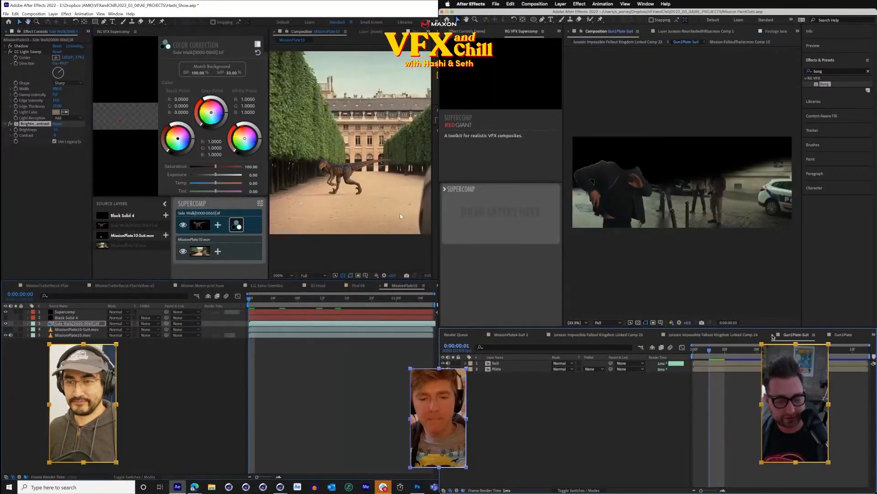
pyautogui.click(772, 337)
pyautogui.press('space')
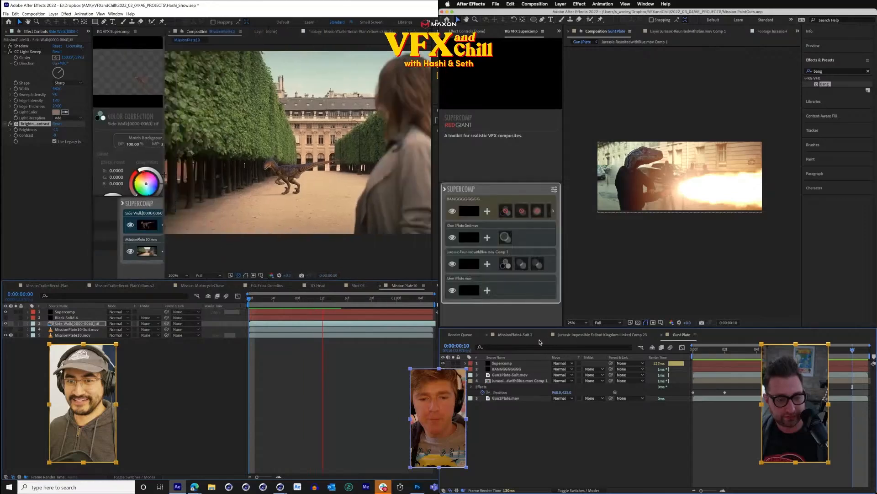
pyautogui.click(547, 335)
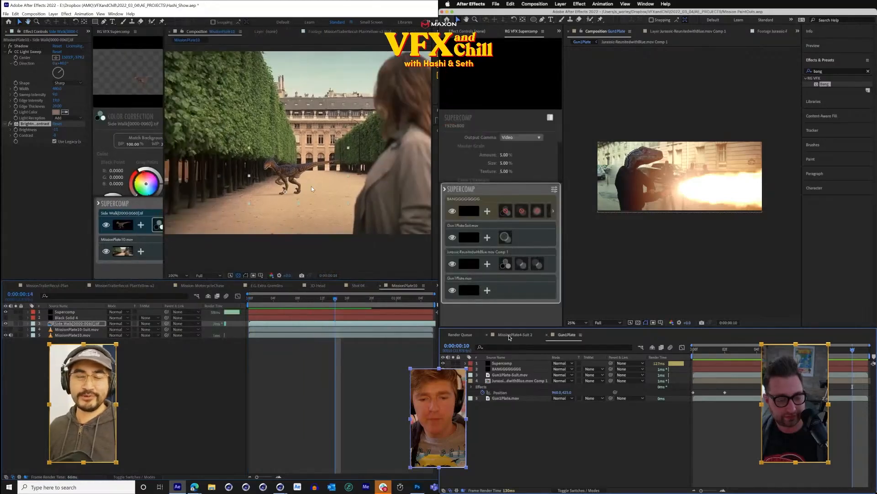
# - Create a new composition from Gun2Plate.mov, and preview the walking raptor shot from its first frame
pyautogui.click(467, 31)
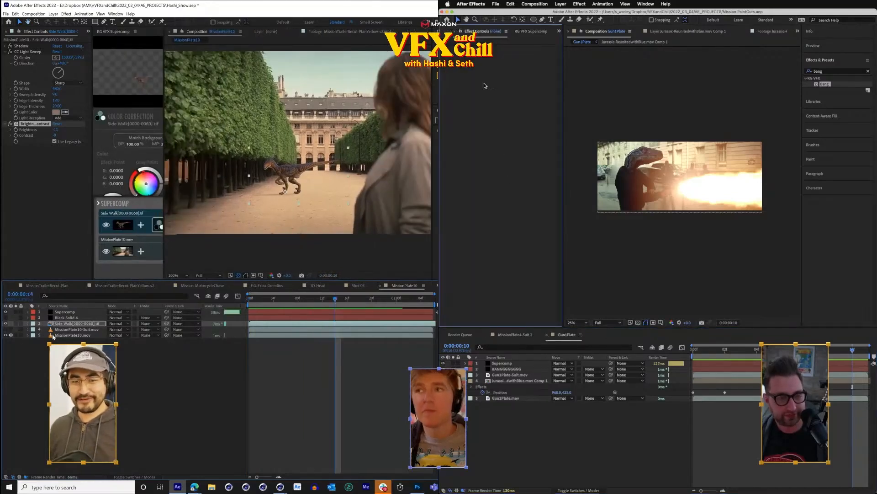
pyautogui.press('super+0')
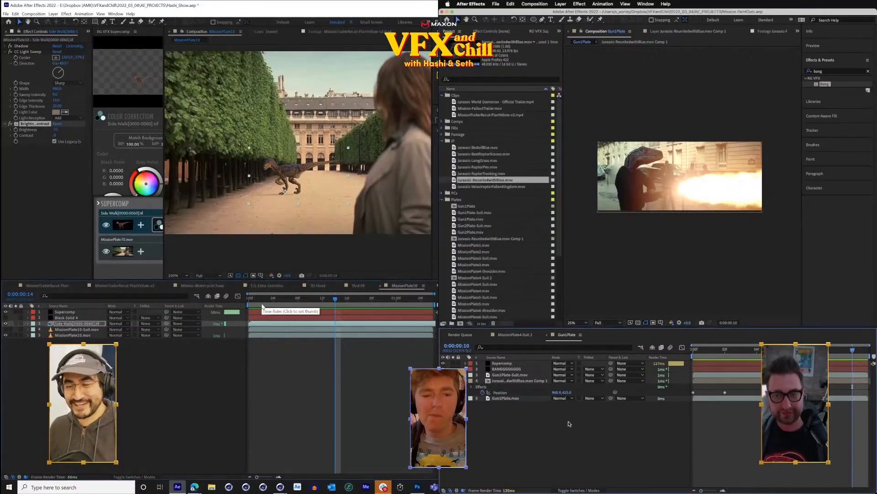
pyautogui.press('Home')
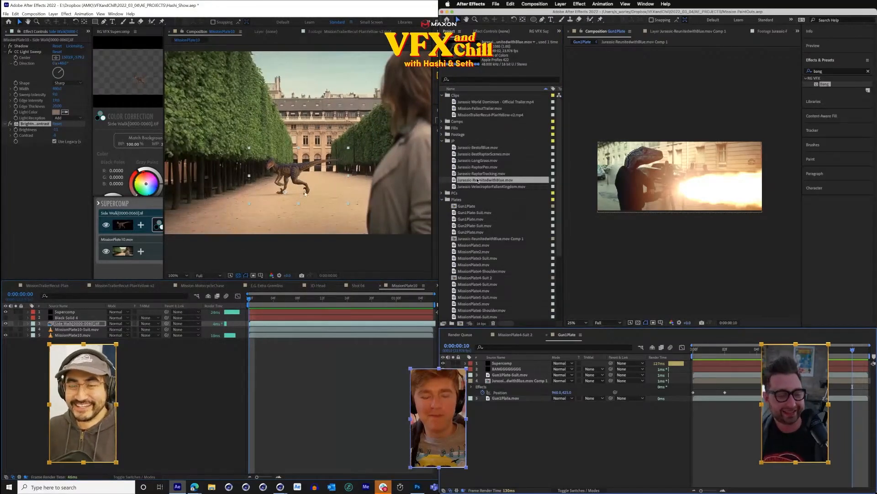
pyautogui.click(479, 186)
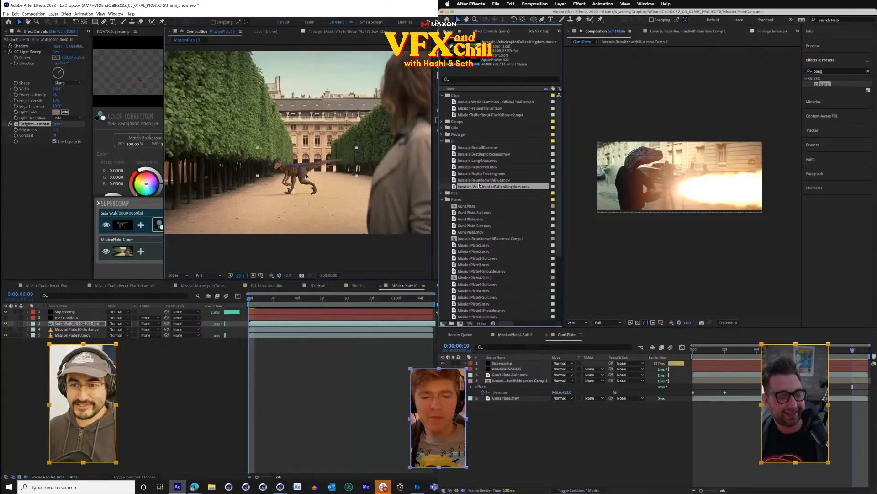
pyautogui.click(462, 231)
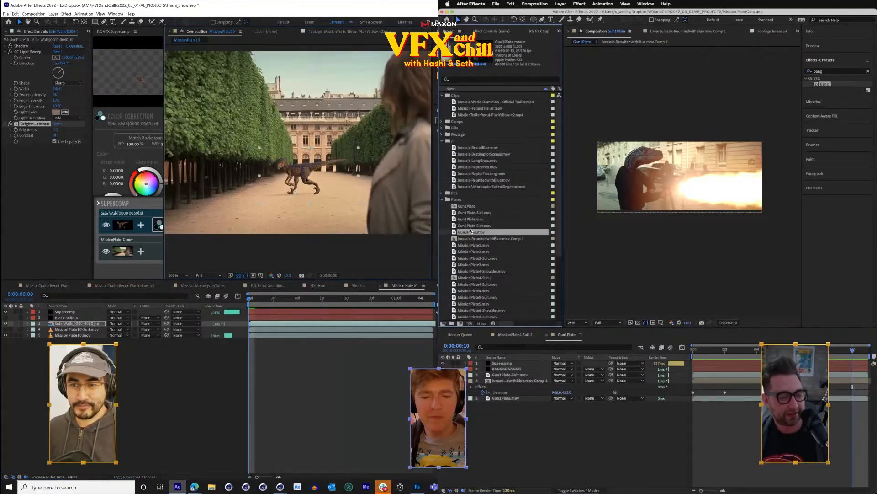
pyautogui.press('space')
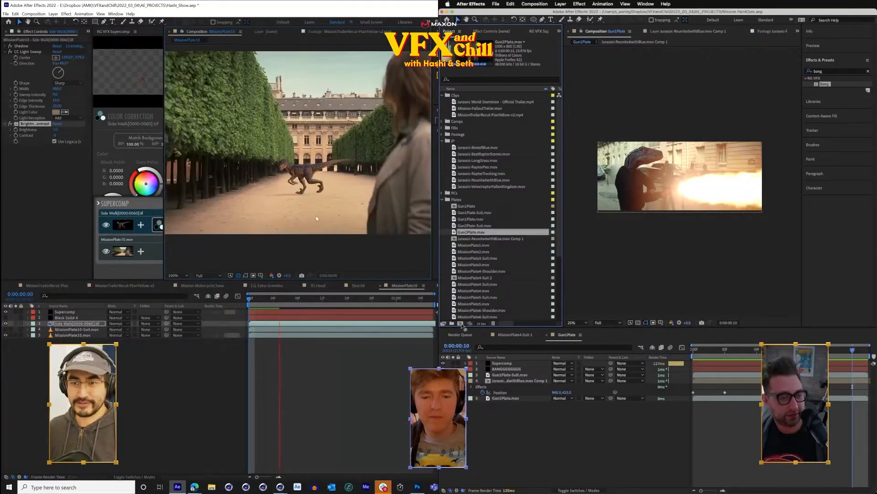
pyautogui.moveTo(461, 325); pyautogui.dragTo(460, 324)
pyautogui.press('space')
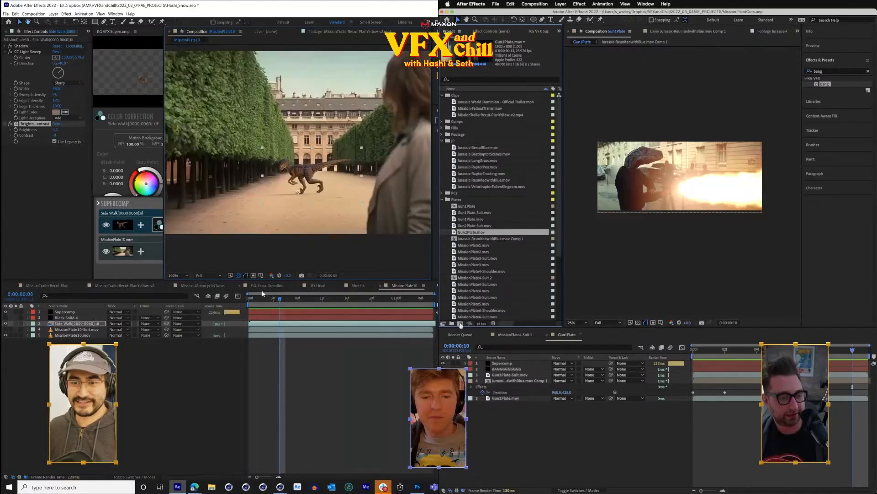
# - Place Gun2Plate-Suit.mov above the plate in the Gun2Plate composition, and check the walking raptor shot's ending
pyautogui.moveTo(278, 300); pyautogui.dragTo(381, 313)
pyautogui.press('space')
pyautogui.click(472, 232)
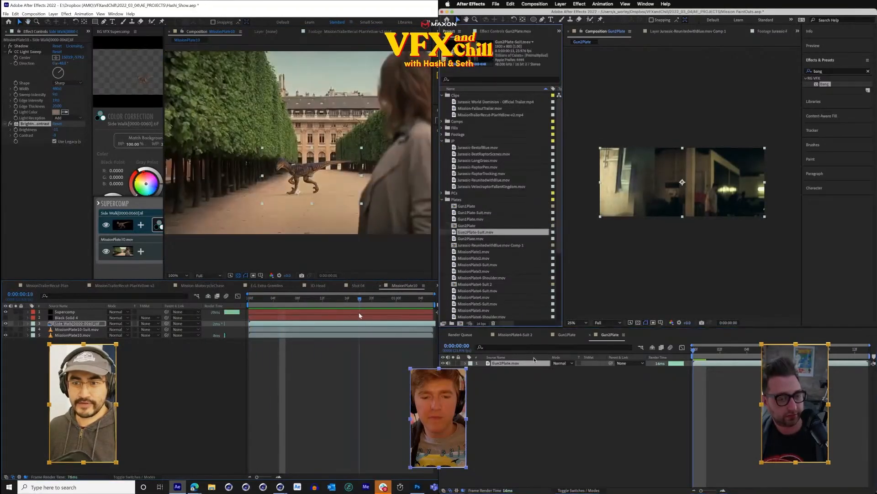
pyautogui.press('space')
pyautogui.moveTo(507, 363); pyautogui.dragTo(507, 363)
# - Try fading MissionPlate10 out with a black solid above all layers, keyframing its Opacity from 0% at 0:00:00:17 to 100%
pyautogui.click(53, 13)
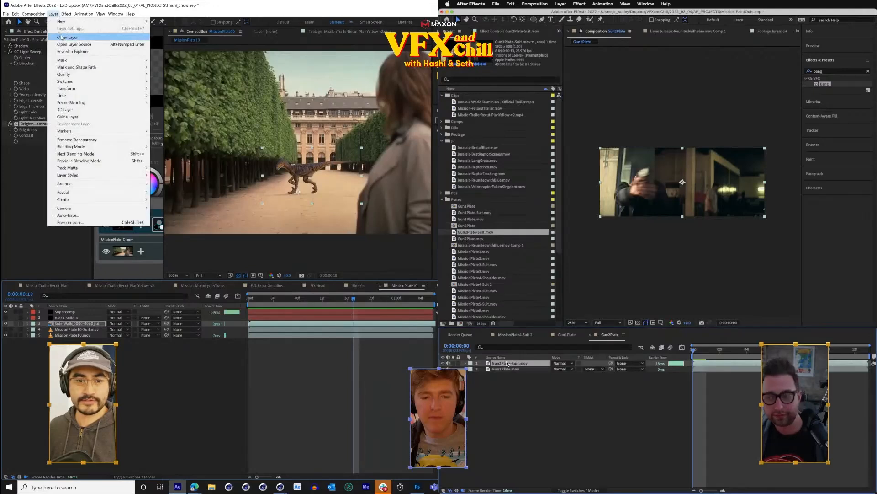
pyautogui.moveTo(92, 21)
pyautogui.click(189, 29)
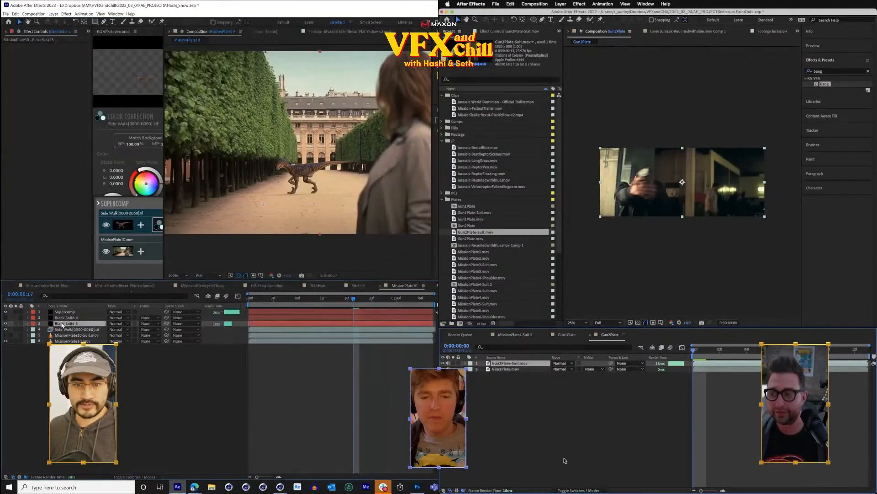
pyautogui.press('t')
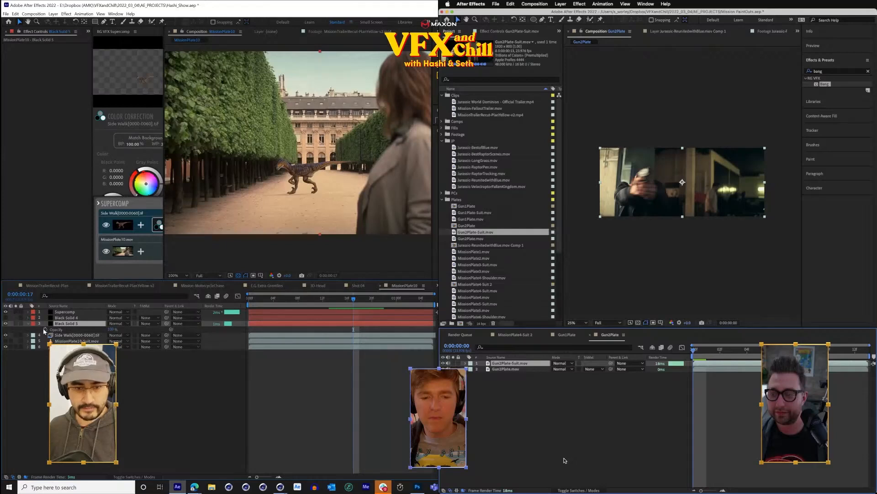
pyautogui.moveTo(62, 323); pyautogui.dragTo(77, 312)
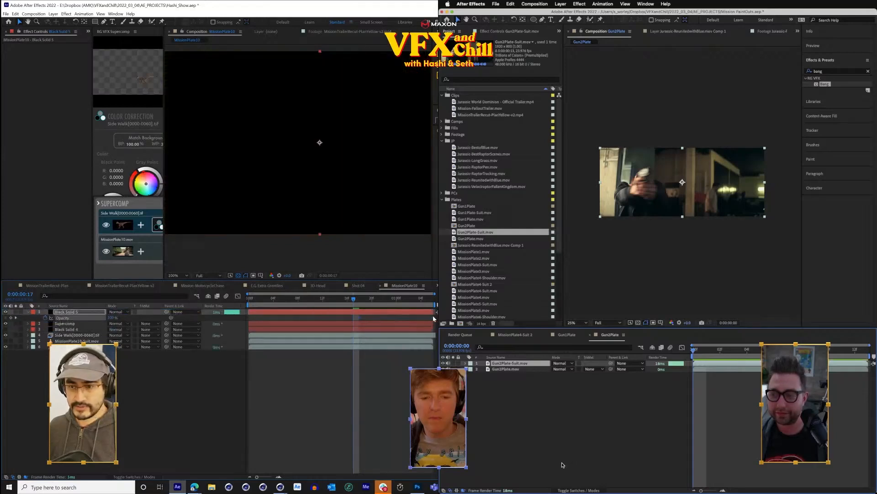
pyautogui.click(112, 318)
pyautogui.write('0')
pyautogui.press('Return')
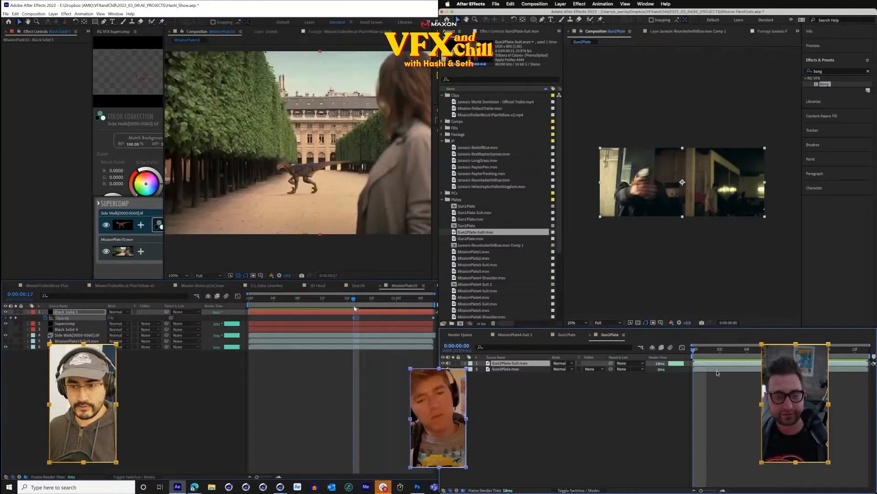
pyautogui.moveTo(355, 300); pyautogui.dragTo(405, 302)
# - Examine Jurassic-ReunitedwithBlue.mov for a usable raptor head angle, and scrub through the walking raptor shot's fade to black
pyautogui.doubleClick(490, 182)
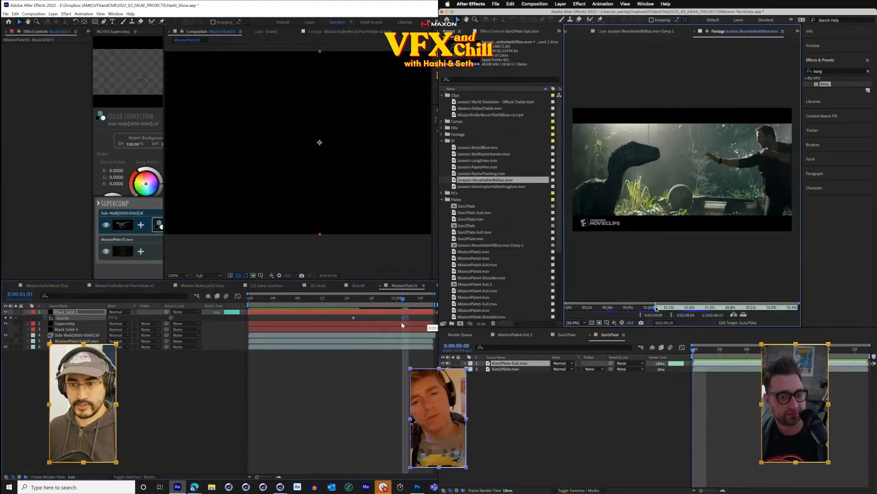
pyautogui.moveTo(657, 309); pyautogui.dragTo(692, 311)
pyautogui.click(348, 299)
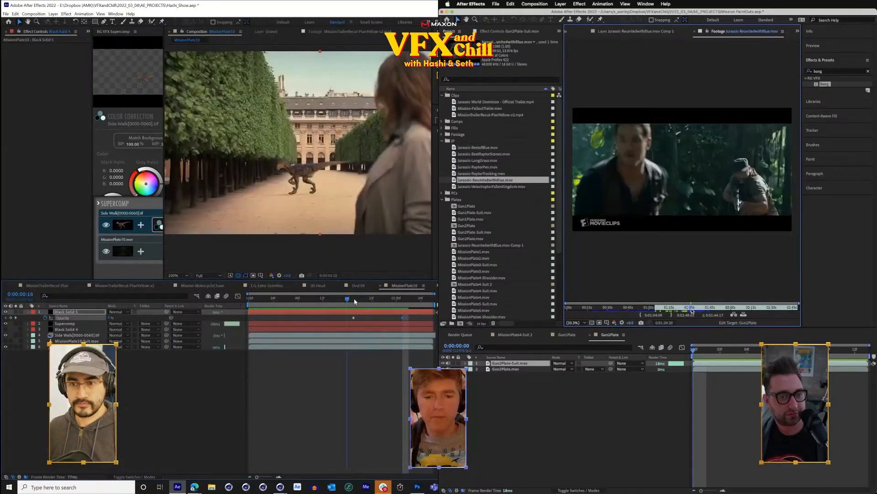
pyautogui.moveTo(355, 301); pyautogui.dragTo(365, 301)
pyautogui.moveTo(692, 311); pyautogui.dragTo(691, 311)
pyautogui.moveTo(366, 301); pyautogui.dragTo(379, 302)
pyautogui.moveTo(691, 312); pyautogui.dragTo(692, 312)
pyautogui.moveTo(379, 303); pyautogui.dragTo(388, 303)
pyautogui.moveTo(692, 311); pyautogui.dragTo(691, 311)
pyautogui.moveTo(388, 303); pyautogui.dragTo(398, 303)
pyautogui.moveTo(691, 311); pyautogui.dragTo(692, 311)
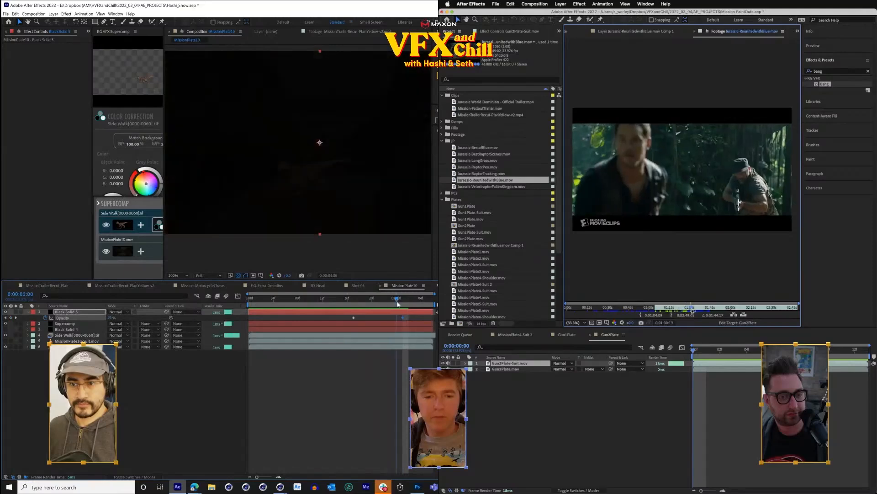
pyautogui.moveTo(398, 304); pyautogui.dragTo(391, 303)
pyautogui.moveTo(692, 311); pyautogui.dragTo(627, 310)
# - Apply the Tint effect to the Side Wall raptor layer and map both black and white to black
pyautogui.hotkey('ctrl', 'z')
pyautogui.click(65, 323)
pyautogui.click(71, 336)
pyautogui.hotkey('ctrl', 'space')
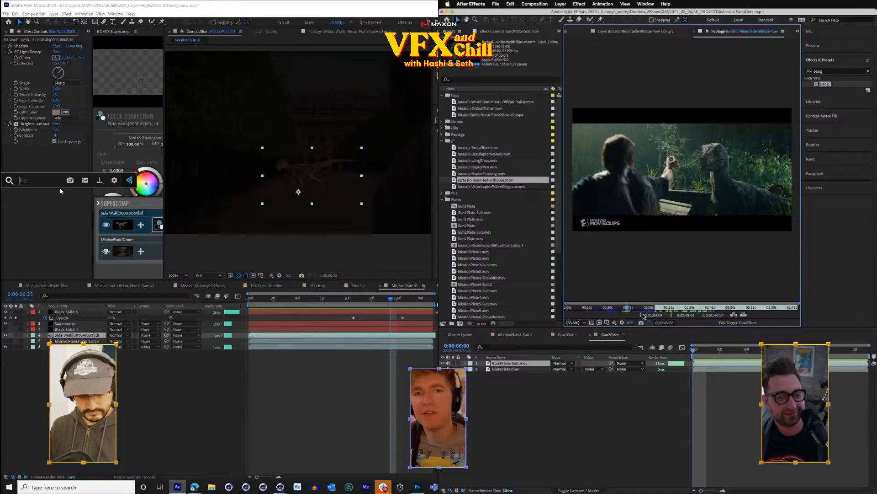
pyautogui.write('w')
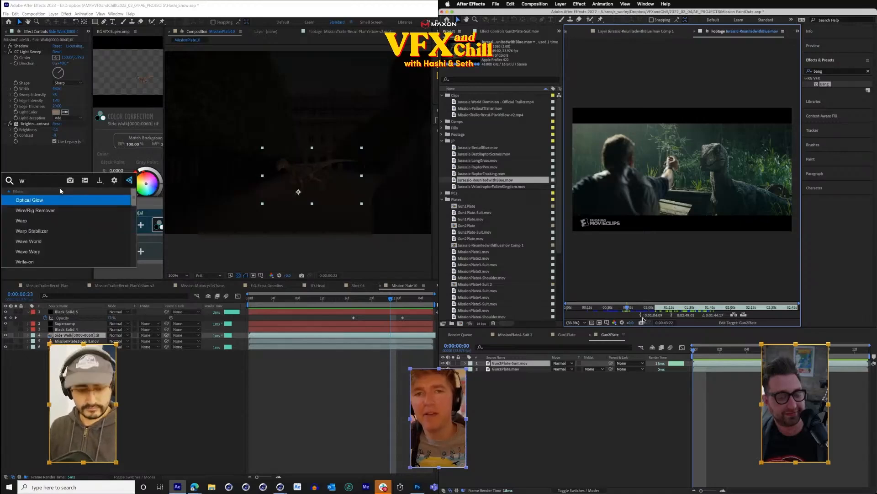
pyautogui.press('BackSpace')
pyautogui.write('ta')
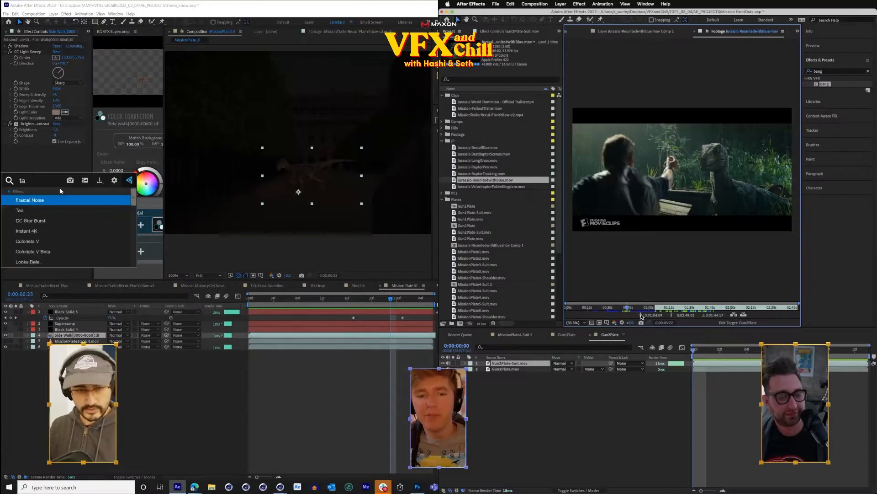
pyautogui.press('BackSpace')
pyautogui.write('int')
pyautogui.press('Return')
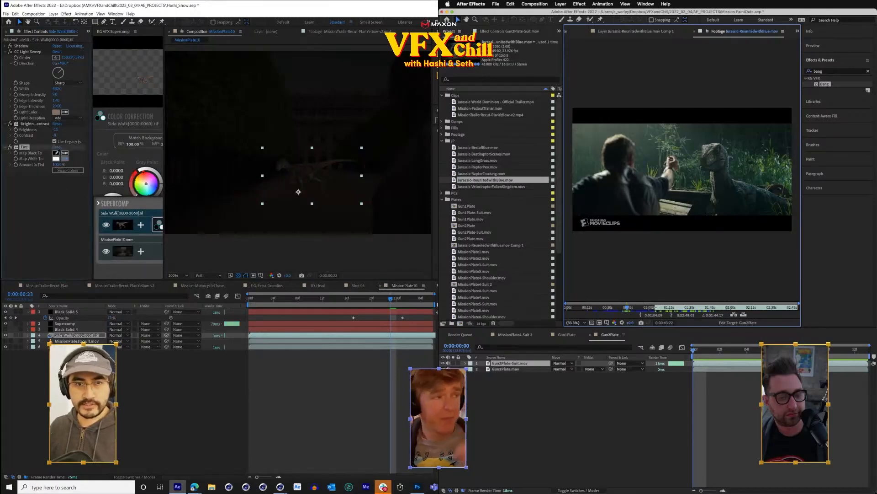
pyautogui.click(57, 153)
# - Set the in point of Jurassic-ReunitedwithBlue.mov to 0:00:43:22, and delete the black fade solid from the walking raptor shot
pyautogui.press('F11')
pyautogui.press('F11')
pyautogui.hotkey('alt', '[')
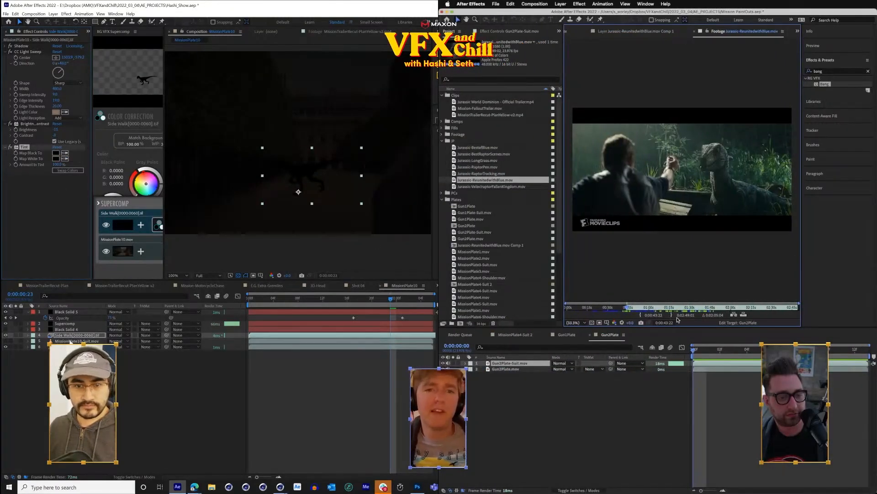
pyautogui.click(72, 312)
pyautogui.press('space')
pyautogui.press('Delete')
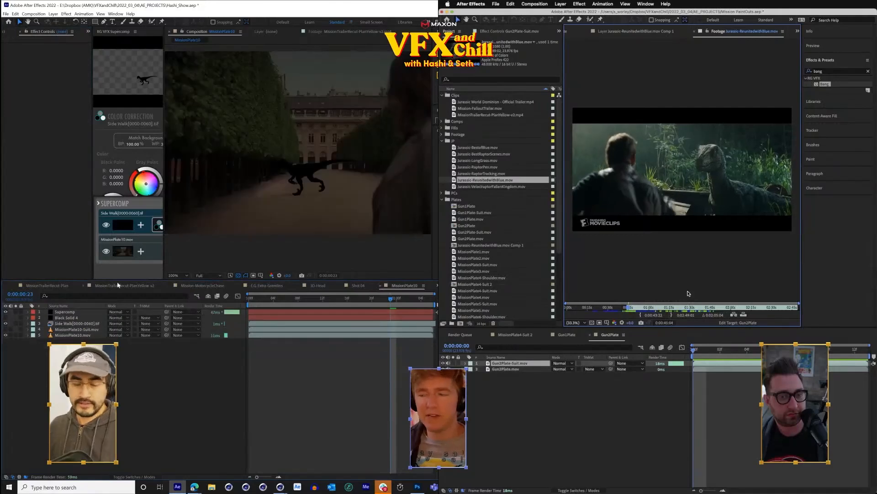
# - Insert Jurassic-ReunitedwithBlue.mov beneath the suit layer in Gun2Plate, and set the Side Wall raptor's Amount to Tint to 0%
pyautogui.click(69, 318)
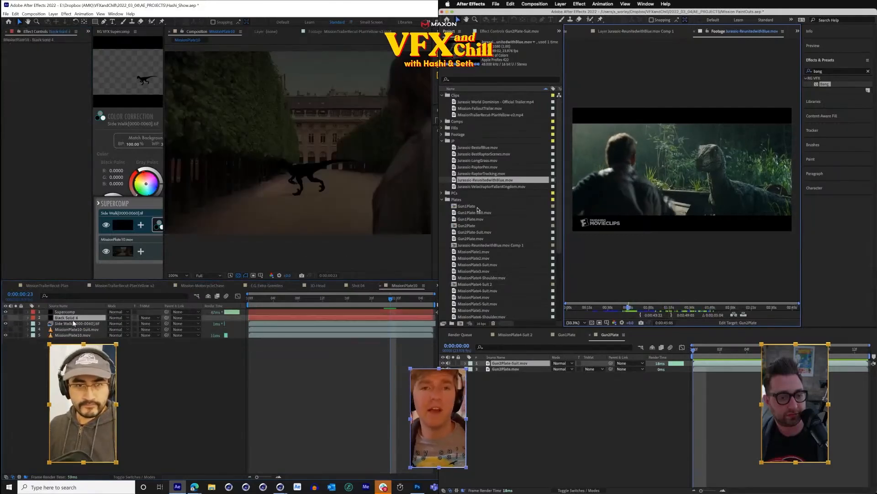
pyautogui.click(74, 325)
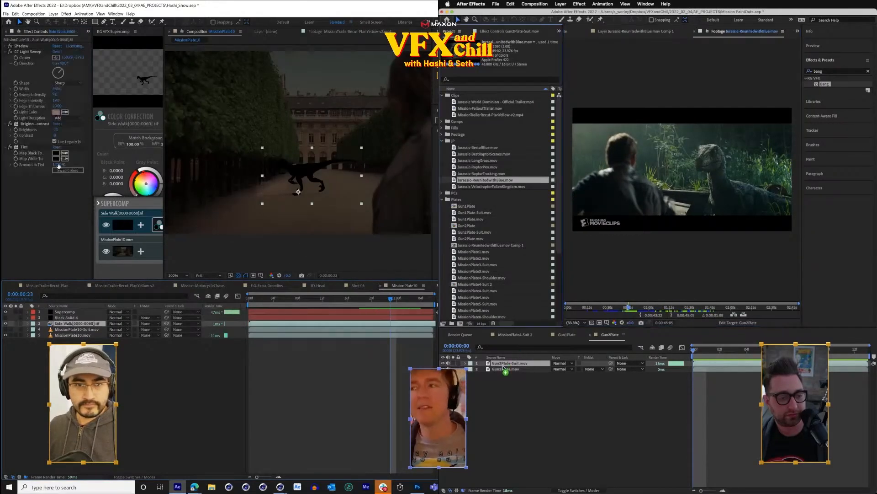
pyautogui.moveTo(503, 370); pyautogui.dragTo(504, 370)
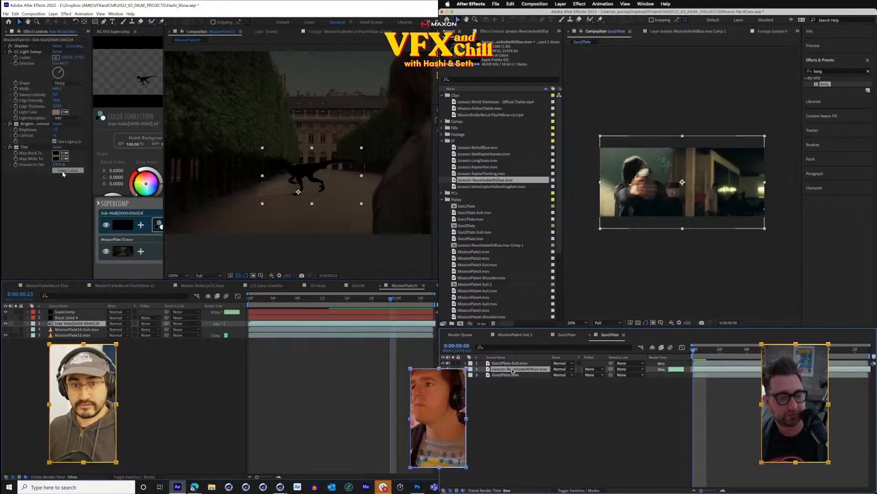
pyautogui.moveTo(56, 164); pyautogui.dragTo(6, 179)
# - Flip the raptor clip horizontally, enlarge it to about 159%, and move it so its head fills the gunman's hood
pyautogui.press('s')
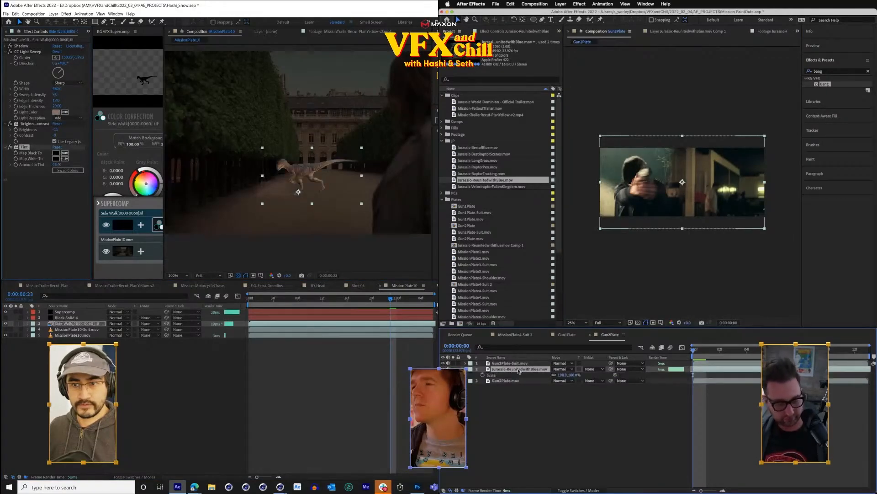
pyautogui.moveTo(390, 304); pyautogui.dragTo(352, 303)
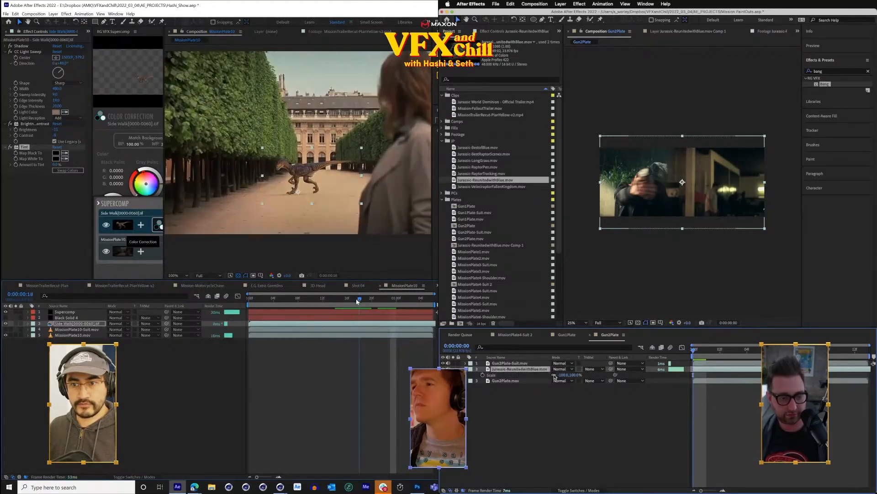
pyautogui.moveTo(550, 375); pyautogui.dragTo(541, 375)
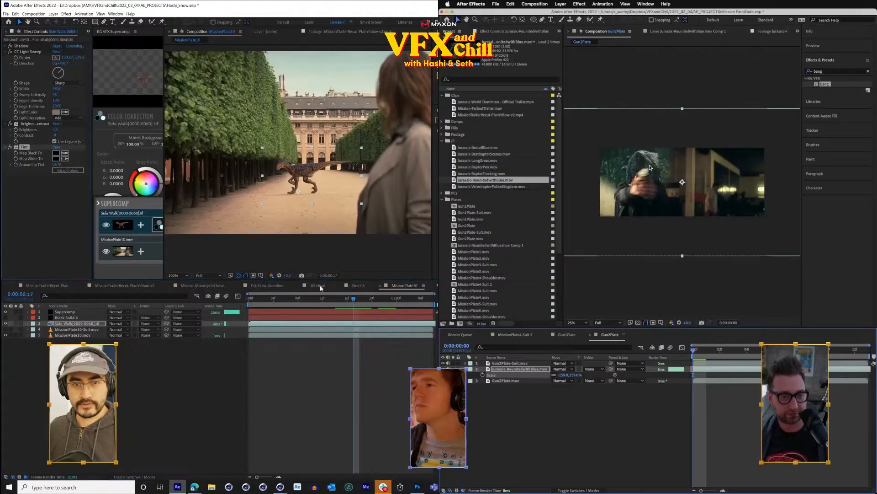
pyautogui.moveTo(360, 300); pyautogui.dragTo(413, 301)
pyautogui.moveTo(648, 165); pyautogui.dragTo(645, 163)
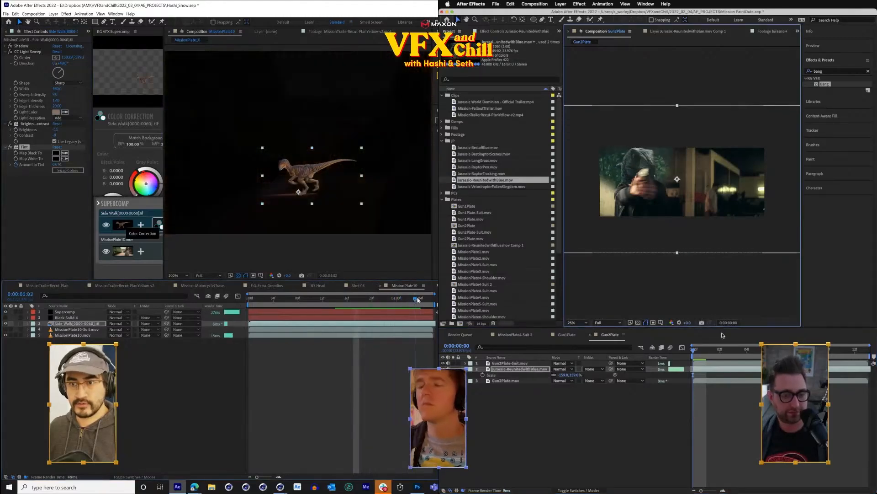
# - Keyframe the Side Wall raptor's Amount to Tint to 100% at 0:00:01:05, and go to frame 12 of Gun2Plate
pyautogui.moveTo(418, 299); pyautogui.dragTo(421, 299)
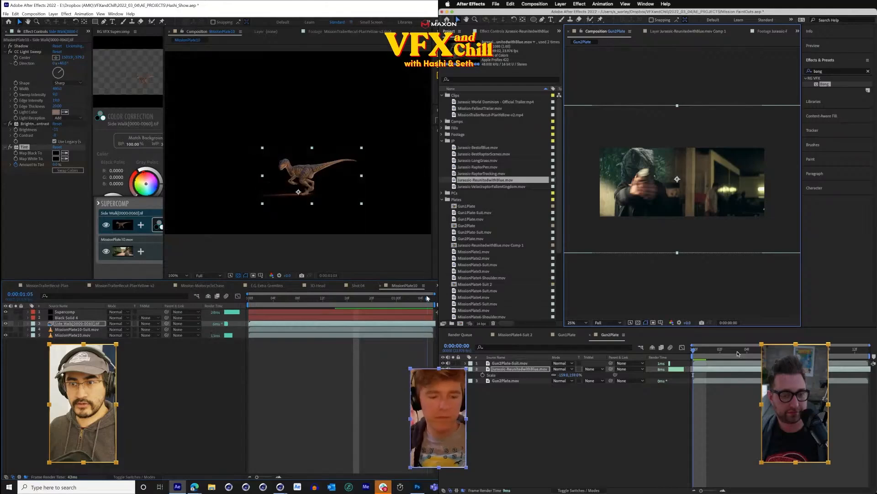
pyautogui.moveTo(738, 354); pyautogui.dragTo(809, 352)
pyautogui.moveTo(56, 164); pyautogui.dragTo(63, 165)
pyautogui.moveTo(809, 352); pyautogui.dragTo(856, 351)
pyautogui.moveTo(63, 165); pyautogui.dragTo(93, 169)
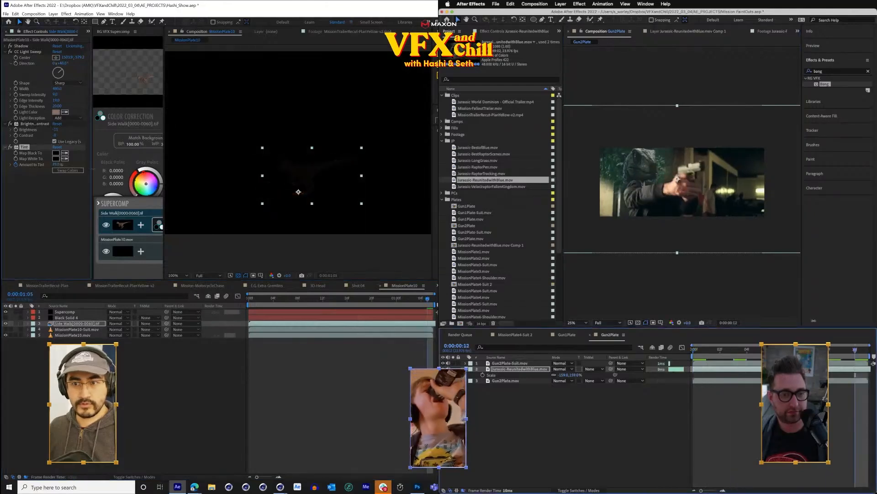
# - Reposition the raptor clip so its head lines up with the gunman's hood at frame 12 of Gun2Plate
pyautogui.click(655, 170)
pyautogui.moveTo(663, 171); pyautogui.dragTo(653, 166)
pyautogui.moveTo(59, 167); pyautogui.dragTo(422, 298)
pyautogui.moveTo(653, 167); pyautogui.dragTo(655, 167)
pyautogui.moveTo(422, 299); pyautogui.dragTo(420, 298)
pyautogui.moveTo(656, 168); pyautogui.dragTo(657, 168)
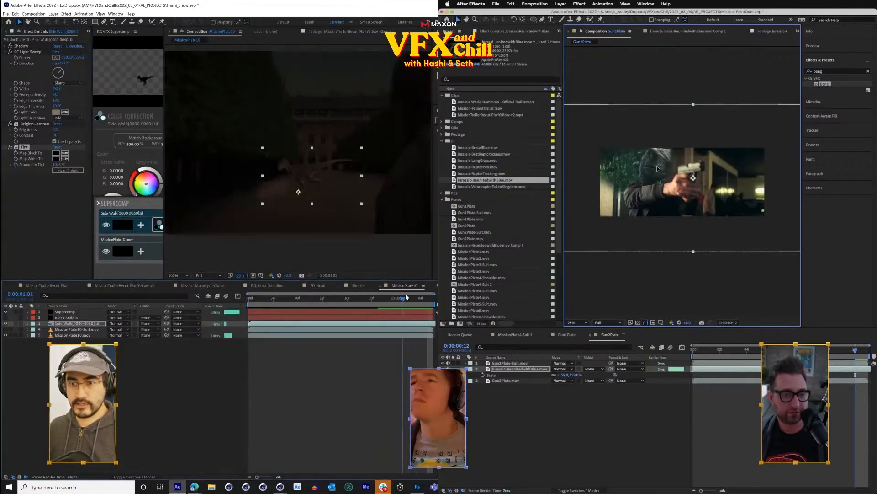
# - Reveal the Side Wall raptor's Tint keyframes and check its darkening against the plate's fade to black
pyautogui.moveTo(420, 298); pyautogui.dragTo(418, 298)
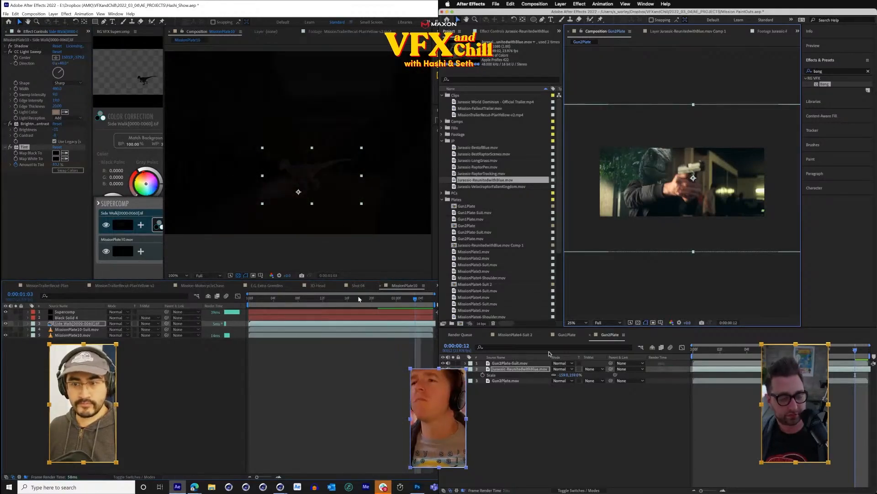
pyautogui.press('u')
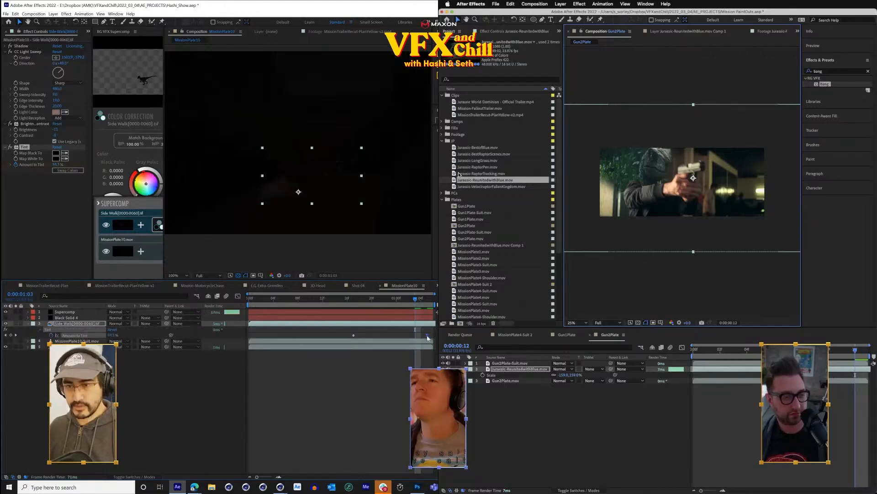
pyautogui.click(409, 301)
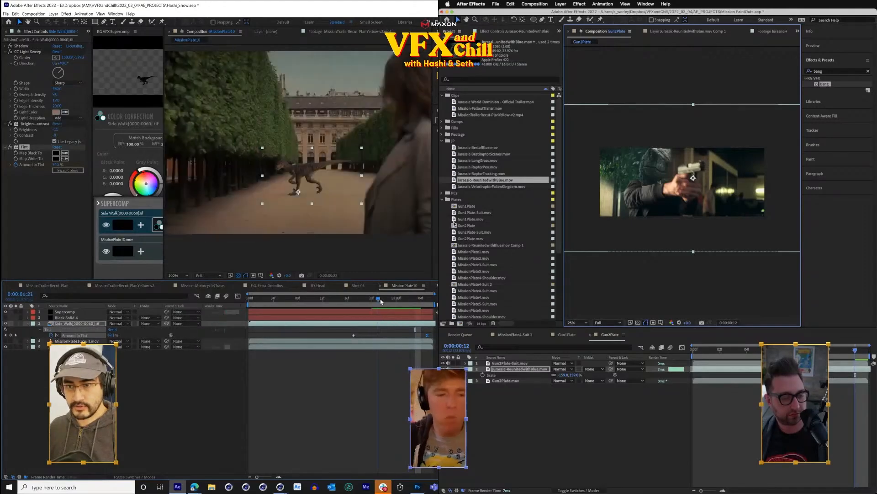
# - Add a Fast Box Blur effect to the Side Wall raptor layer at frame 0 and save the project
pyautogui.click(455, 232)
pyautogui.moveTo(397, 303); pyautogui.dragTo(249, 222)
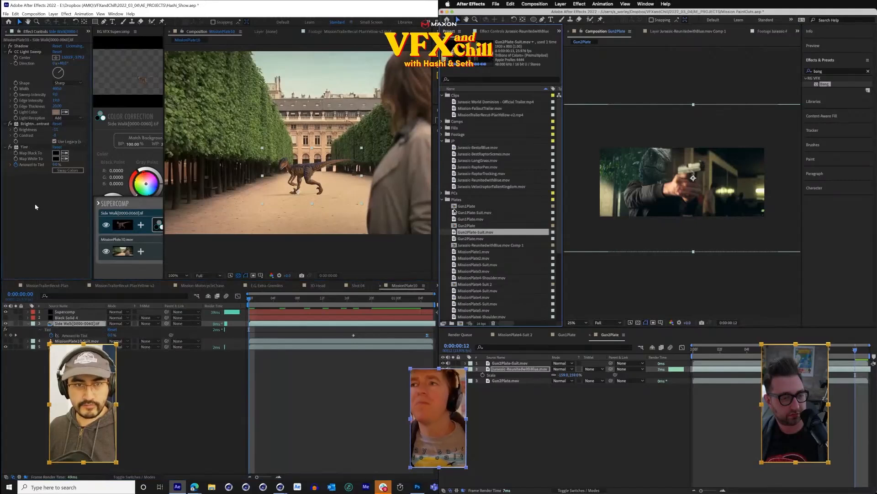
pyautogui.hotkey('ctrl', 'space')
pyautogui.write('box blur')
pyautogui.press('Return')
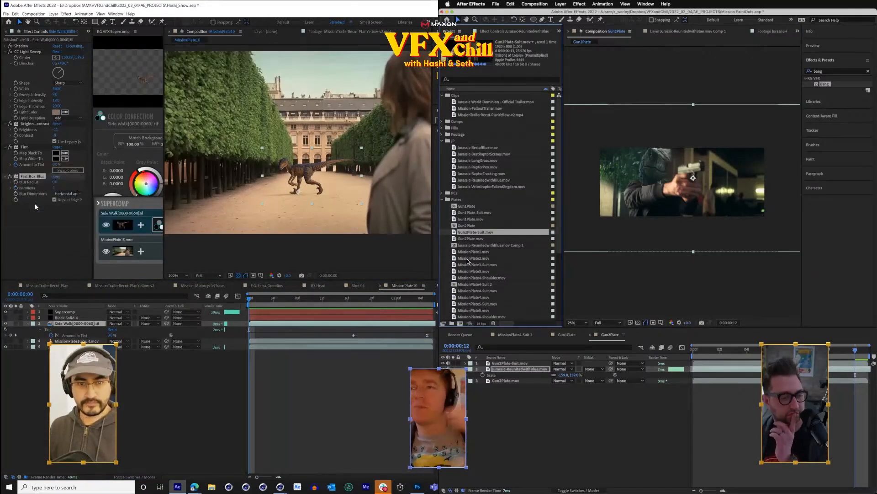
pyautogui.click(76, 231)
pyautogui.click(455, 226)
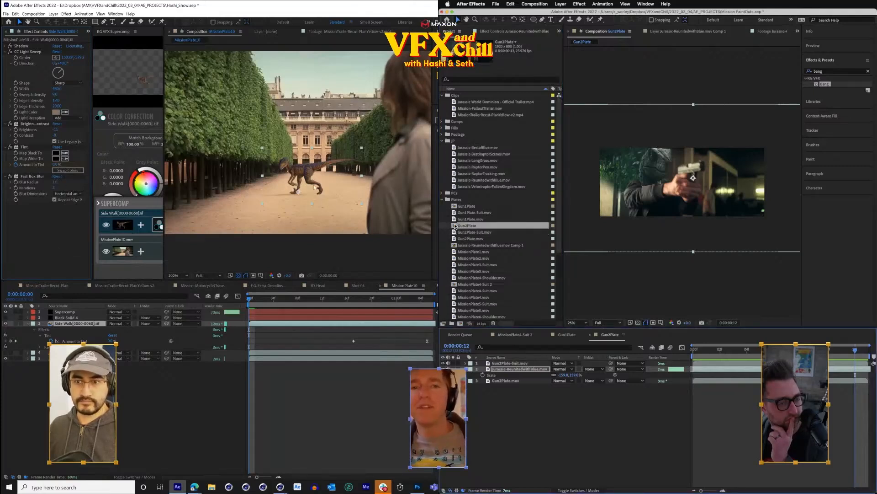
pyautogui.hotkey('ctrl', 's')
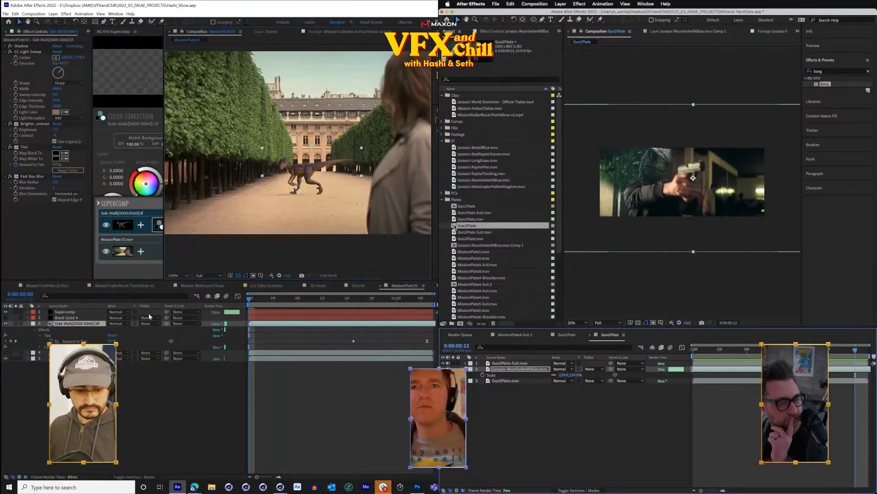
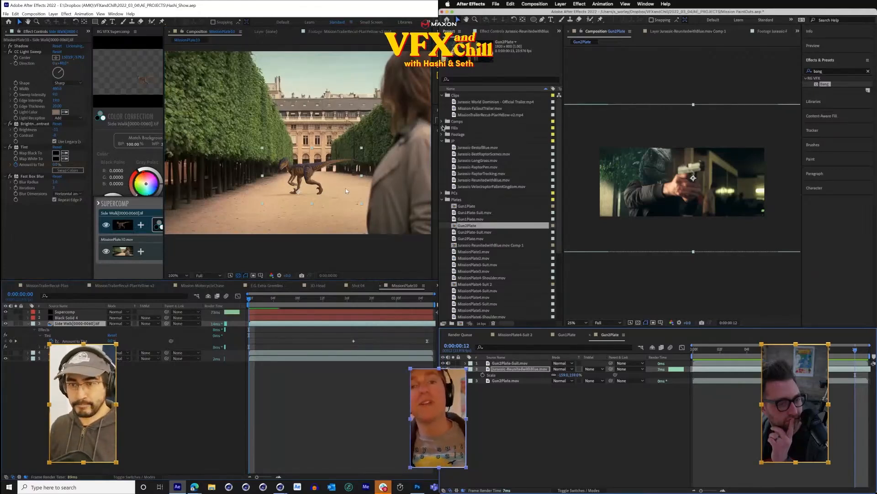
# - Expand the Side Wall layer's Shadow settings and nudge the shadow's control point beneath the raptor's feet
pyautogui.click(442, 134)
pyautogui.scroll(-6, 468, 227)
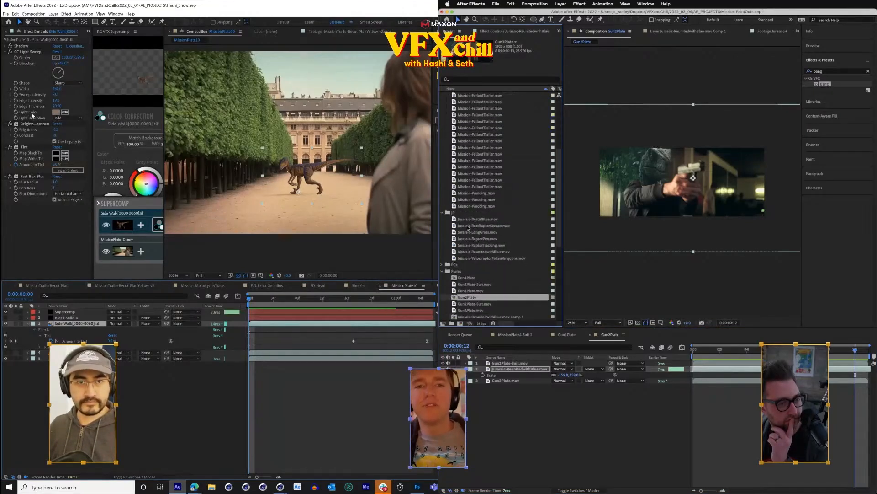
pyautogui.click(10, 47)
pyautogui.scroll(-8, 468, 228)
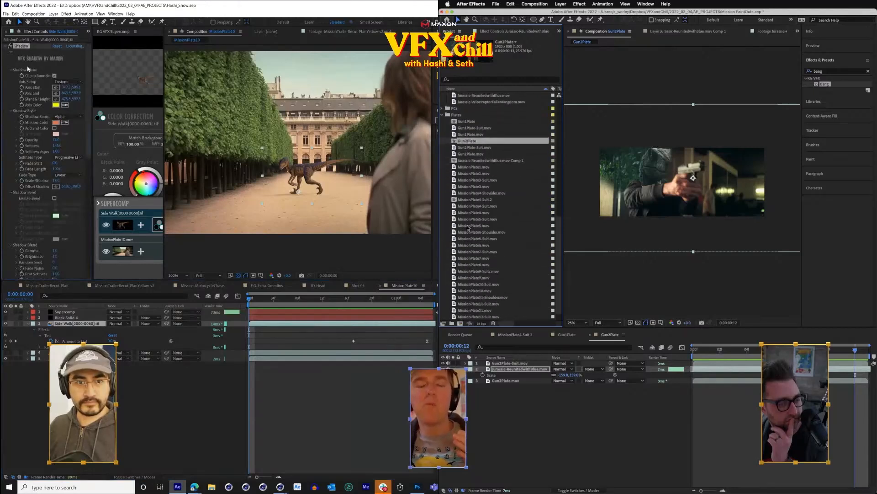
pyautogui.scroll(-3, 64, 183)
pyautogui.scroll(8, 468, 228)
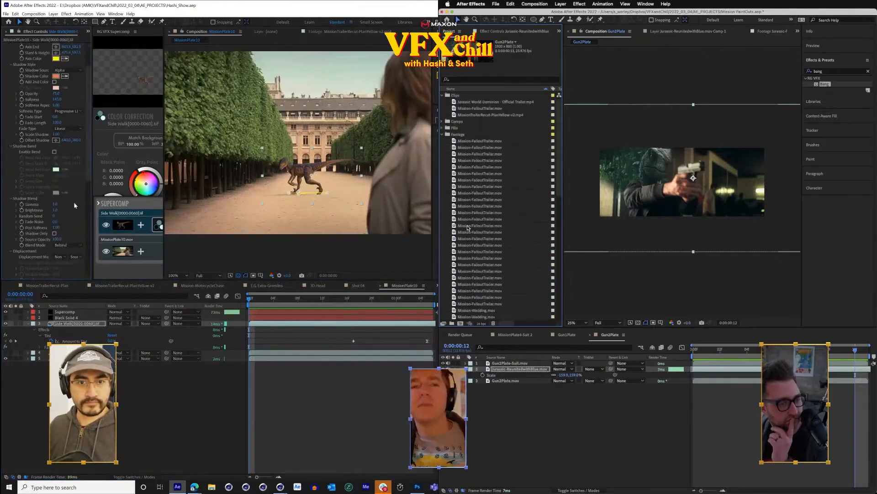
pyautogui.click(442, 135)
pyautogui.moveTo(298, 196); pyautogui.dragTo(301, 198)
# - Fine-tune the raptor's shadow control point and look through the linked comps in the Comps folder
pyautogui.click(442, 121)
pyautogui.scroll(-5, 462, 150)
pyautogui.scroll(-2, 462, 150)
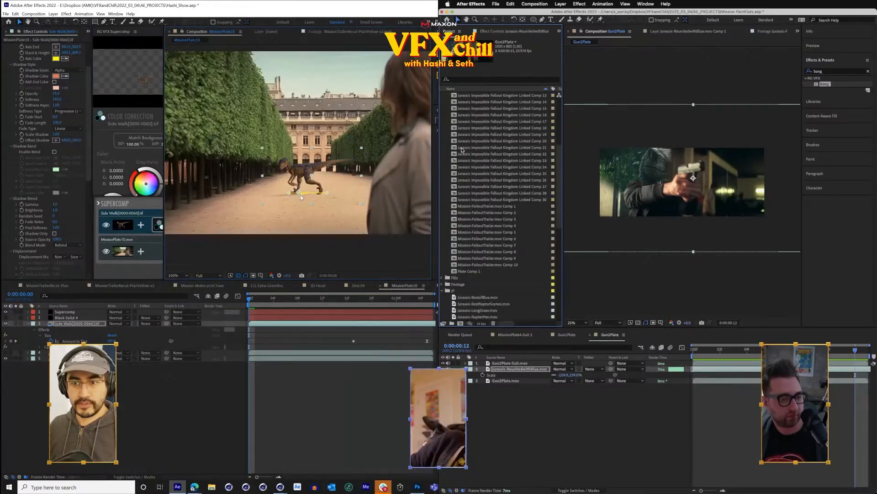
pyautogui.click(457, 200)
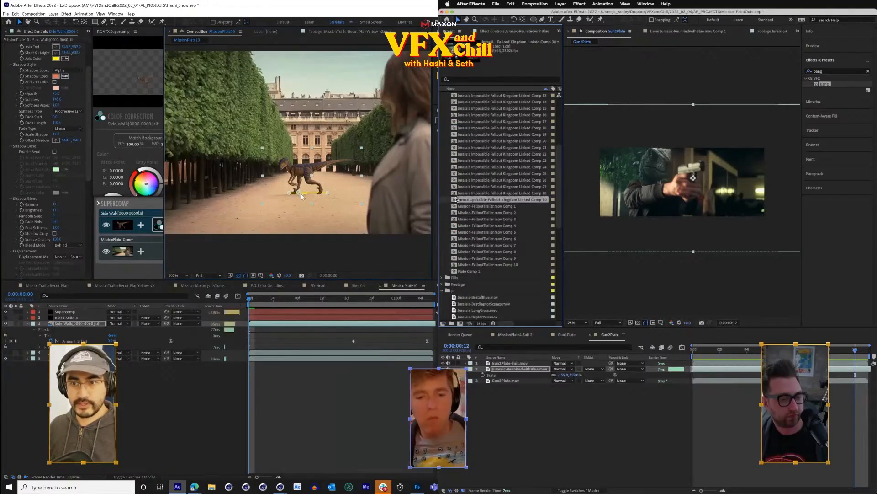
pyautogui.moveTo(301, 196); pyautogui.dragTo(302, 197)
pyautogui.scroll(6, 457, 199)
pyautogui.click(459, 213)
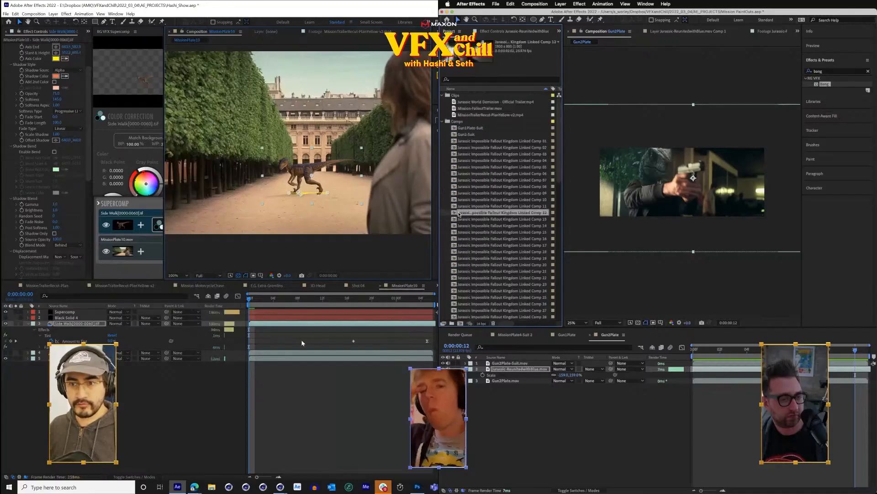
# - Locate and open Jurassic Impossible Fallout Kingdom Linked Comp 24, and open its Gun2-Suit precomp
pyautogui.click(300, 339)
pyautogui.click(451, 261)
pyautogui.click(478, 252)
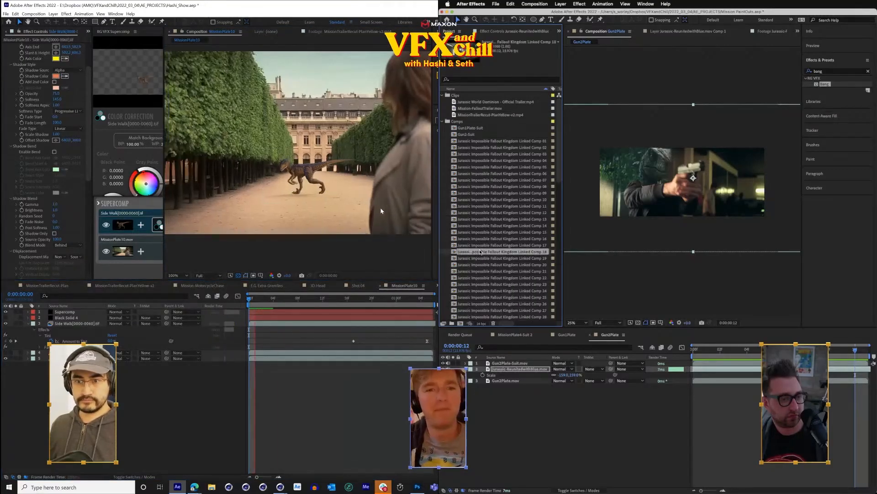
pyautogui.click(479, 271)
pyautogui.click(476, 251)
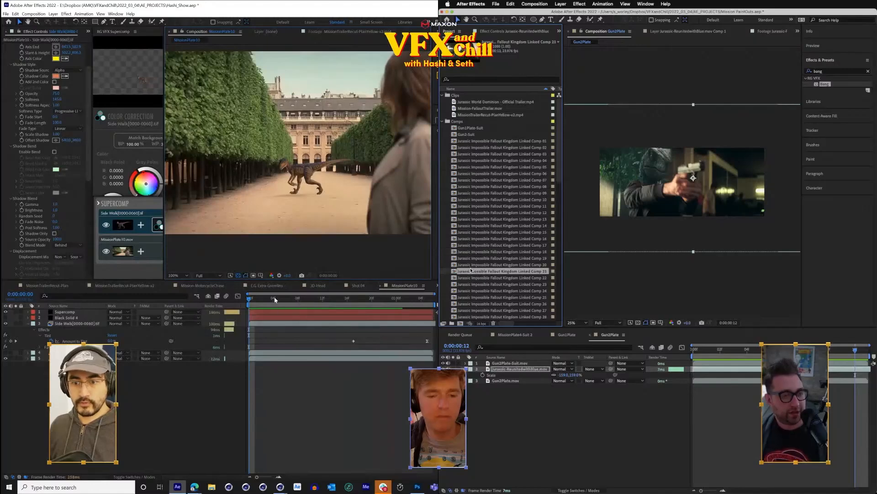
pyautogui.click(473, 290)
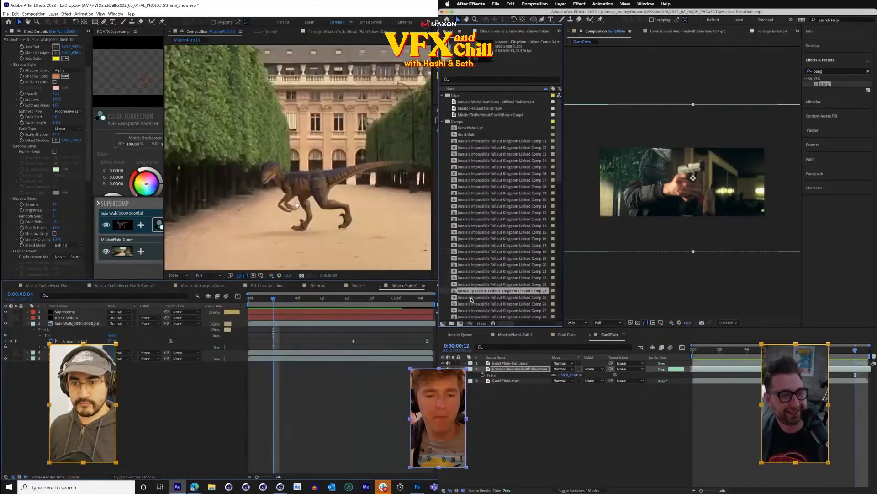
pyautogui.scroll(3, 42, 86)
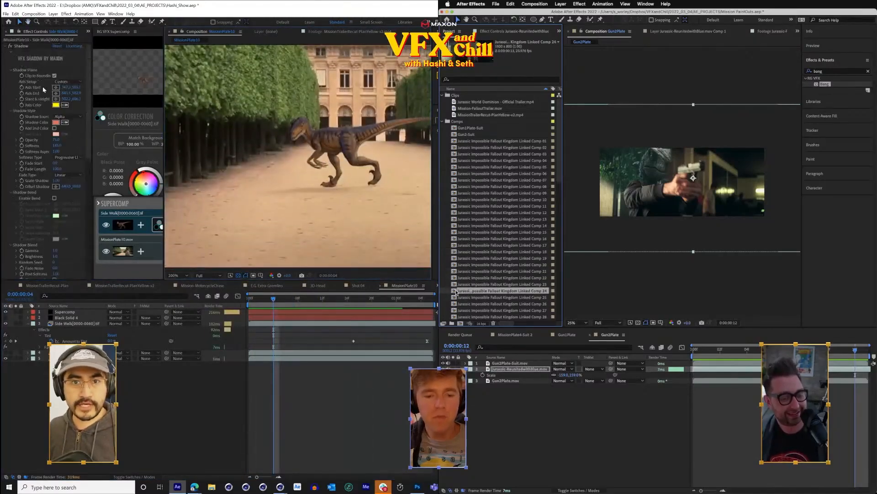
pyautogui.doubleClick(457, 291)
pyautogui.click(46, 59)
pyautogui.doubleClick(488, 363)
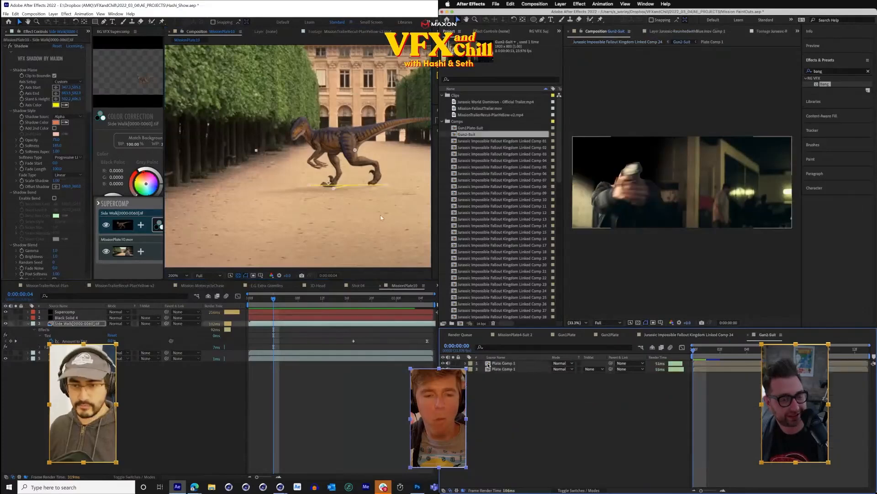
# - Duplicate the raptor's Shadow effect, and pull out a Mask 1 vertex on the upper Plate Comp 1 in Gun2-Suit to include the gun hand
pyautogui.hotkey('ctrl', 'd')
pyautogui.scroll(2, 331, 190)
pyautogui.click(494, 369)
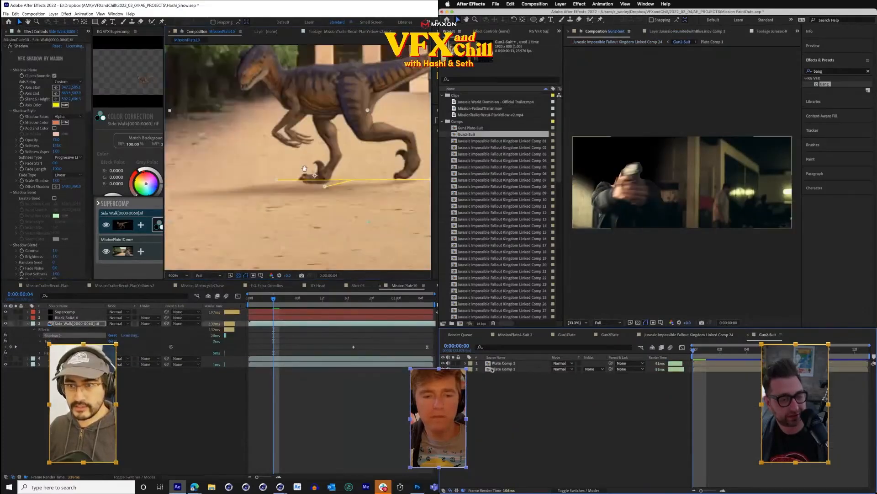
pyautogui.click(467, 363)
pyautogui.click(472, 370)
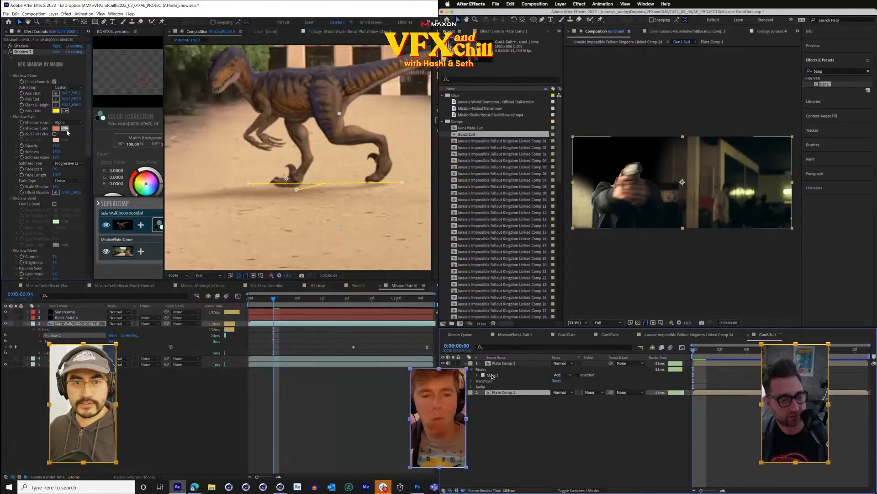
pyautogui.click(492, 375)
pyautogui.click(692, 123)
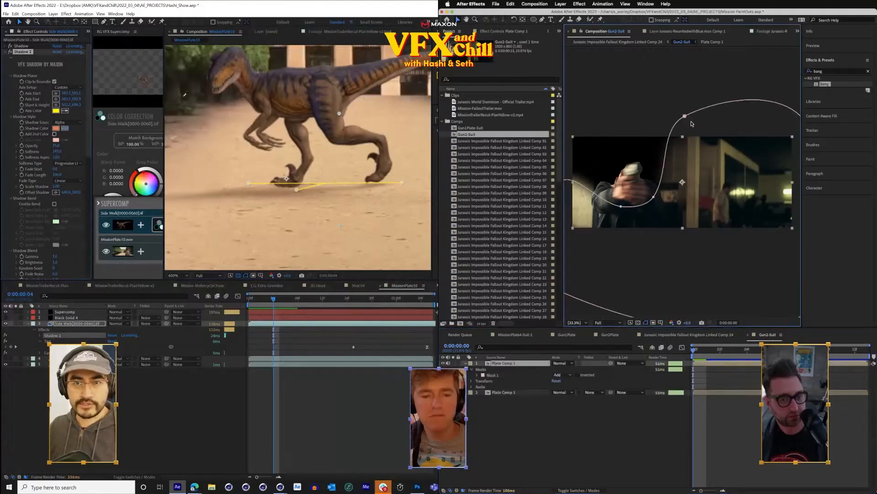
pyautogui.moveTo(684, 117); pyautogui.dragTo(764, 128)
# - Sample a dark tone from the plate as Shadow 2's color and place its axis start at the raptor's front foot
pyautogui.moveTo(200, 91); pyautogui.dragTo(176, 146)
pyautogui.press('space')
pyautogui.press('v')
pyautogui.moveTo(223, 178); pyautogui.dragTo(251, 173)
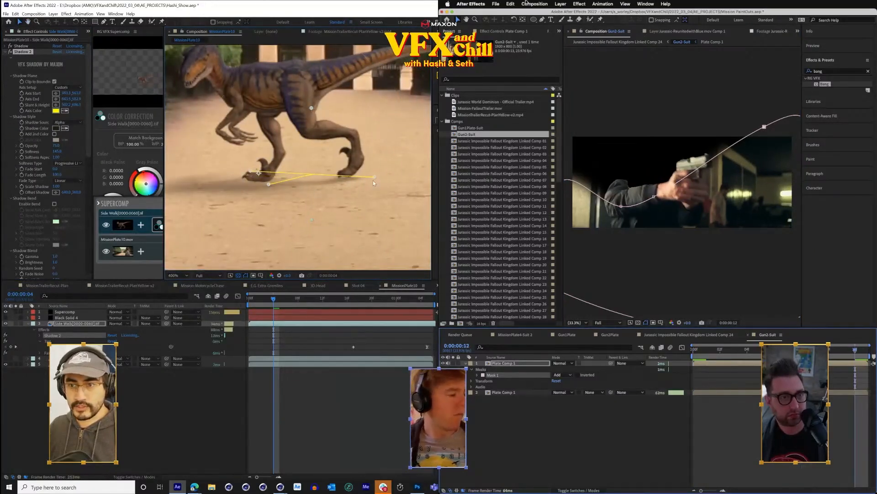
# - Add Gun2-Suit to the render queue with ProRes Alpha output, and align Shadow 2's remaining axis points with the raptor's feet
pyautogui.click(535, 4)
pyautogui.moveTo(374, 181); pyautogui.dragTo(366, 171)
pyautogui.click(554, 67)
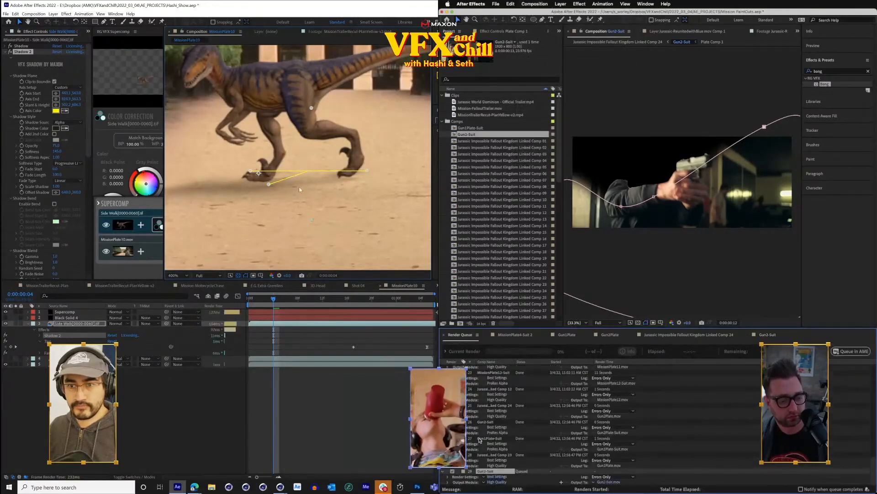
pyautogui.click(484, 483)
pyautogui.moveTo(295, 185)
pyautogui.mouseDown()
pyautogui.moveTo(318, 179)
pyautogui.moveTo(309, 175)
pyautogui.mouseUp()
pyautogui.click(507, 452)
pyautogui.click(606, 483)
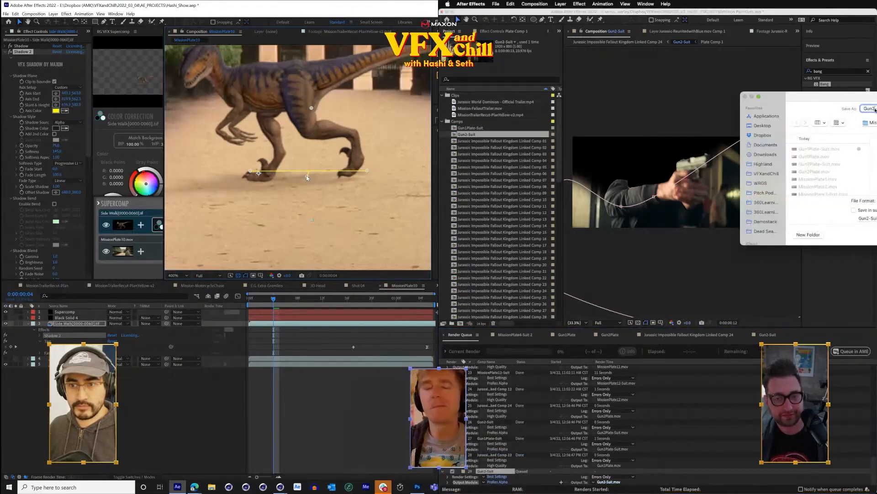
# - Render Gun2-Suit as Gun2Plate-Suitv2.mov, and set Shadow 2's opacity to 100 with its axis start shifted inward
pyautogui.scroll(-1, 313, 191)
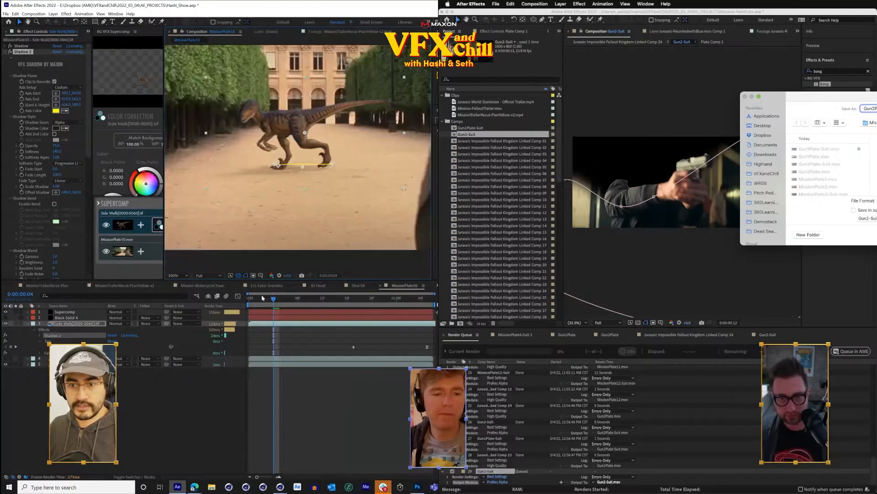
pyautogui.press('Return')
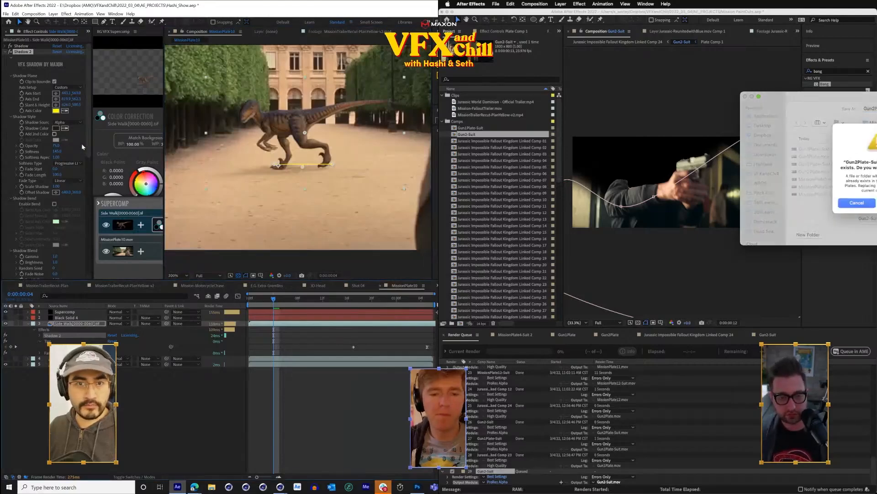
pyautogui.click(857, 202)
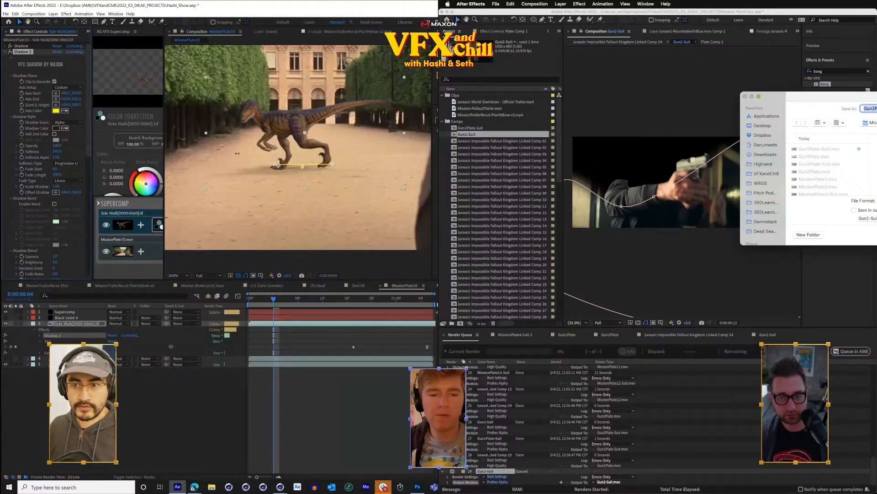
pyautogui.scroll(2, 288, 174)
pyautogui.press('Return')
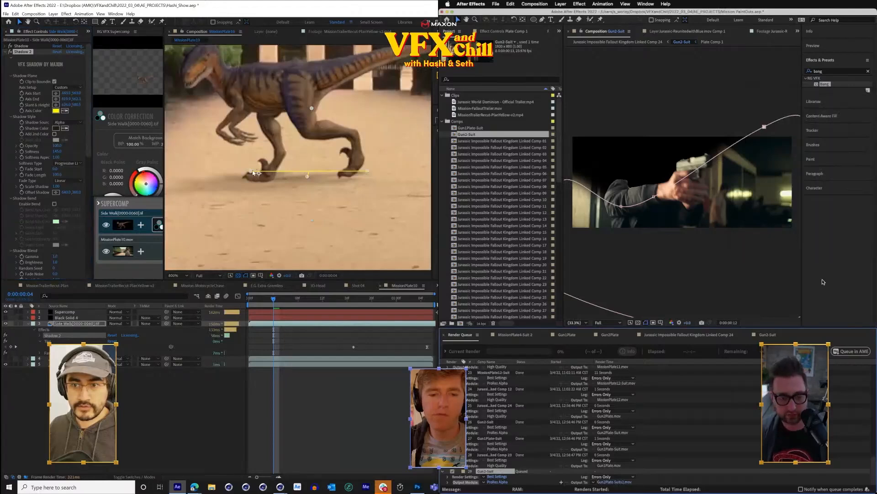
pyautogui.moveTo(252, 173); pyautogui.dragTo(271, 173)
pyautogui.click(814, 351)
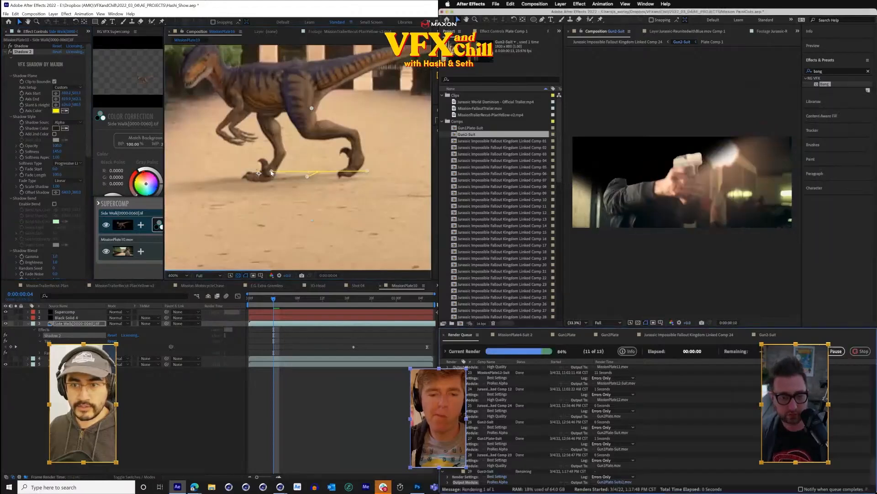
# - Fine-tune Shadow 2's slant and axis end at the raptor's rear foot, and return to the Gun2-Suit comp
pyautogui.moveTo(305, 180); pyautogui.dragTo(307, 179)
pyautogui.click(770, 334)
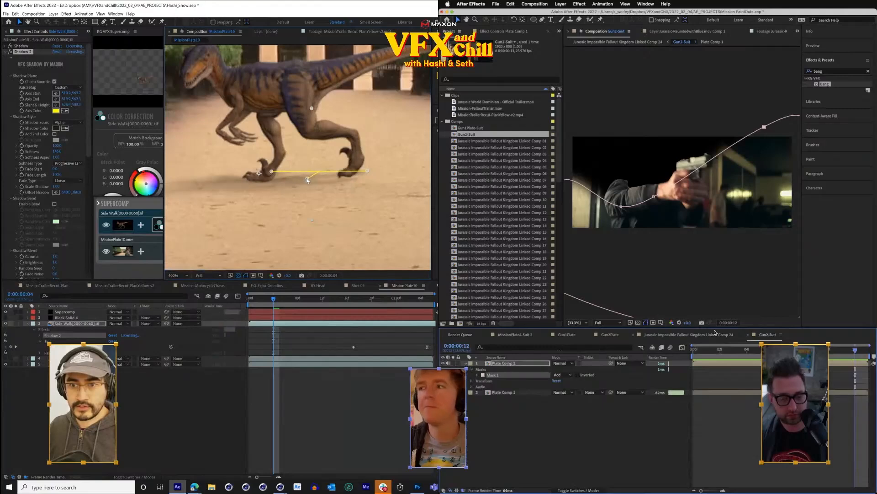
pyautogui.click(443, 123)
pyautogui.moveTo(365, 171); pyautogui.dragTo(370, 170)
# - Import Gun2Plate-Suitv2.mov into the Plates folder, and save the raptor project
pyautogui.click(448, 201)
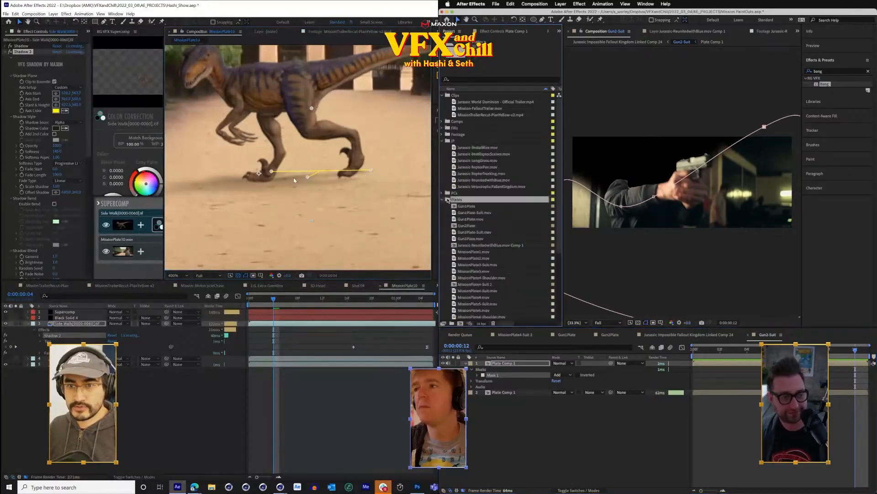
pyautogui.press('super+i')
pyautogui.hotkey('ctrl', 'shift', 'a')
pyautogui.click(94, 324)
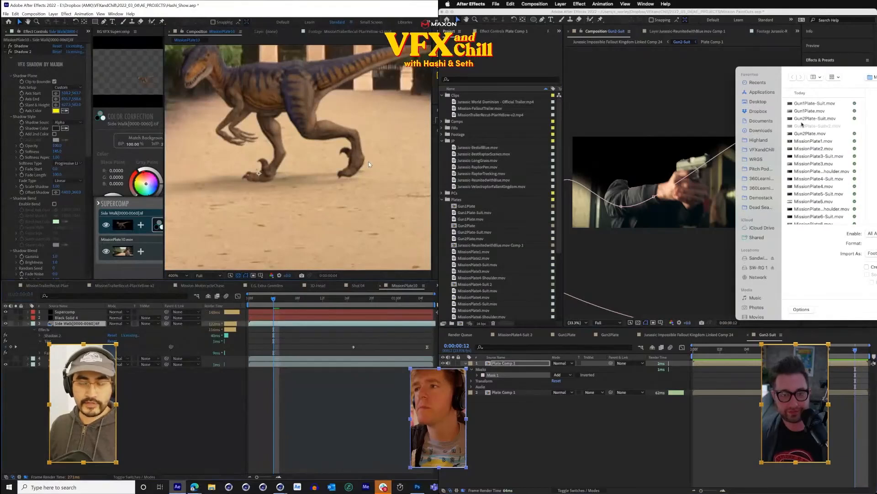
pyautogui.doubleClick(813, 126)
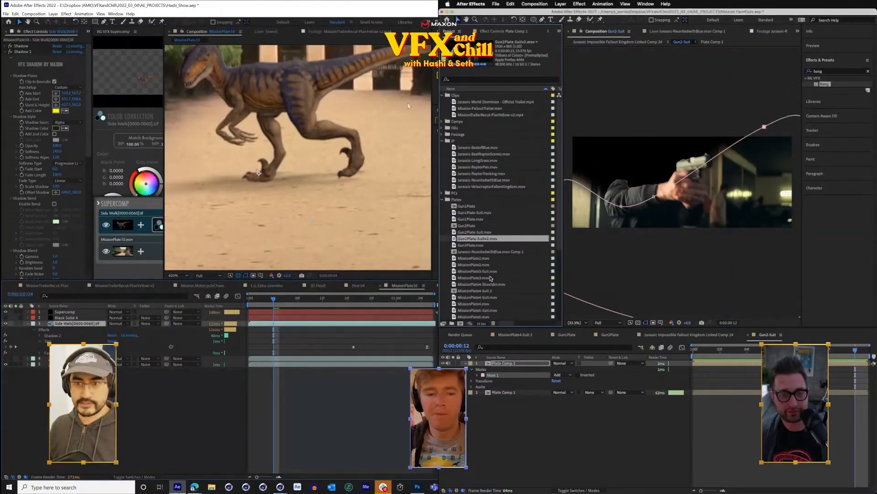
pyautogui.moveTo(304, 148); pyautogui.dragTo(306, 166)
pyautogui.hotkey('ctrl', 's')
pyautogui.moveTo(461, 239)
pyautogui.mouseDown()
pyautogui.moveTo(511, 346)
pyautogui.moveTo(509, 375)
pyautogui.moveTo(462, 238)
pyautogui.mouseUp()
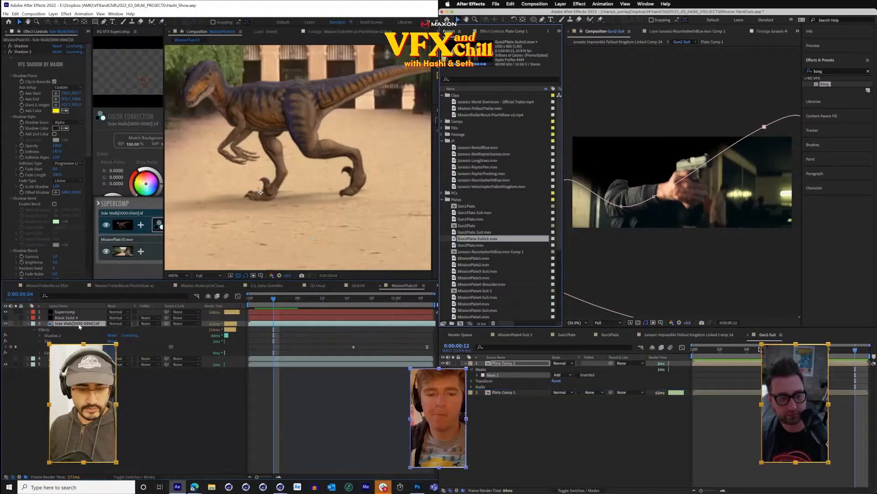
# - Duplicate the Side Wall layer to the top of the stack and hide Supercomp, and return from Linked Comp 24 to Gun2Plate
pyautogui.hotkey('ctrl', 'd')
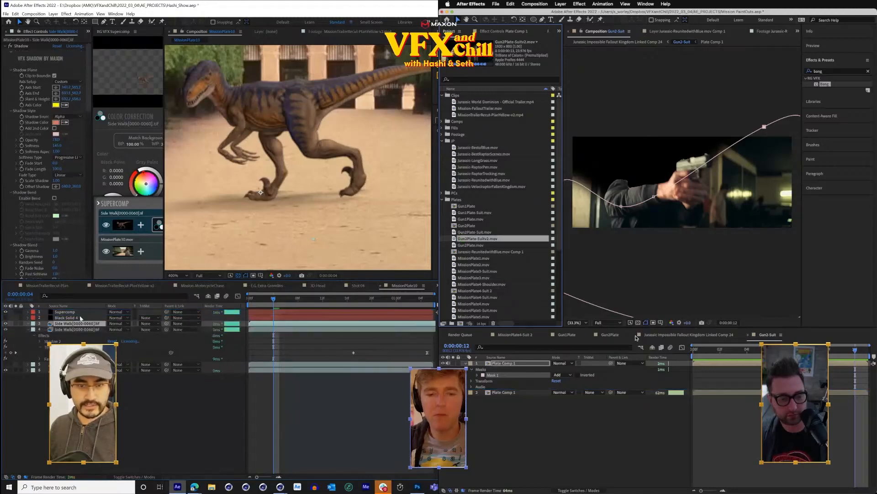
pyautogui.hotkey('ctrl', 'shift', ']')
pyautogui.click(664, 335)
pyautogui.click(6, 317)
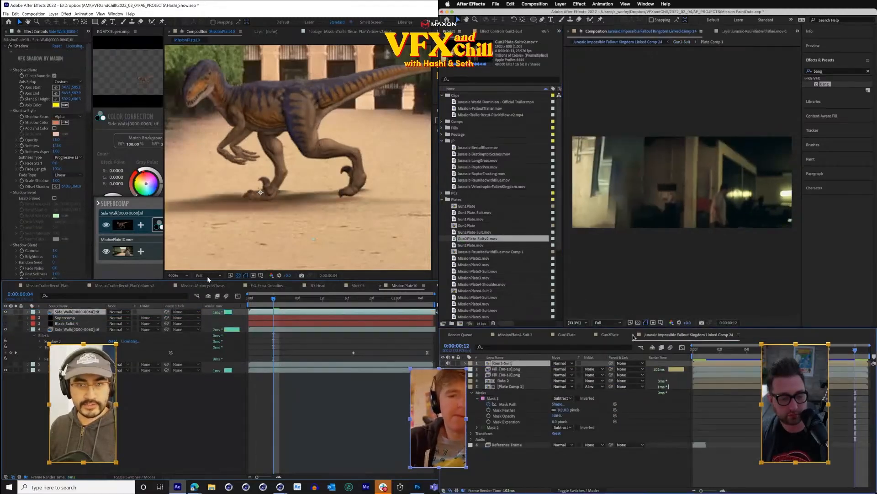
pyautogui.click(638, 337)
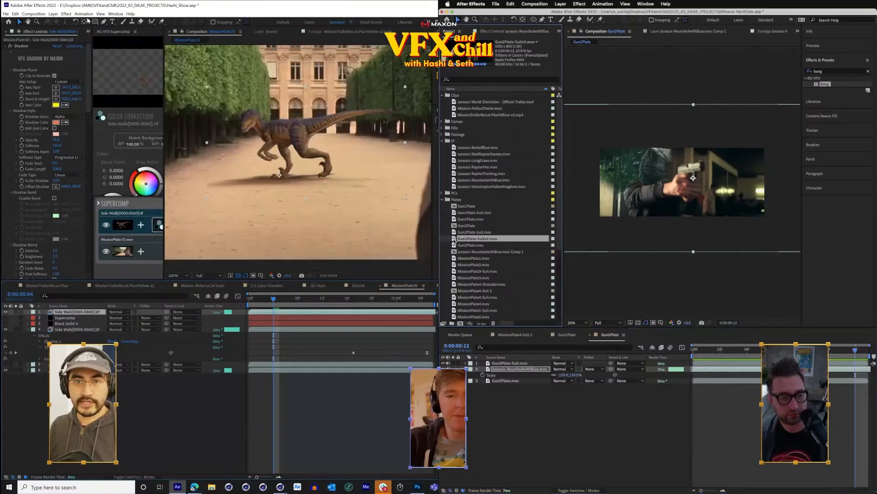
# - Place Gun2Plate-Suitv2.mov above the raptor clip in Gun2Plate, and solo the duplicate Side Wall layer with a rectangular mask around the feet
pyautogui.moveTo(526, 367); pyautogui.dragTo(518, 366)
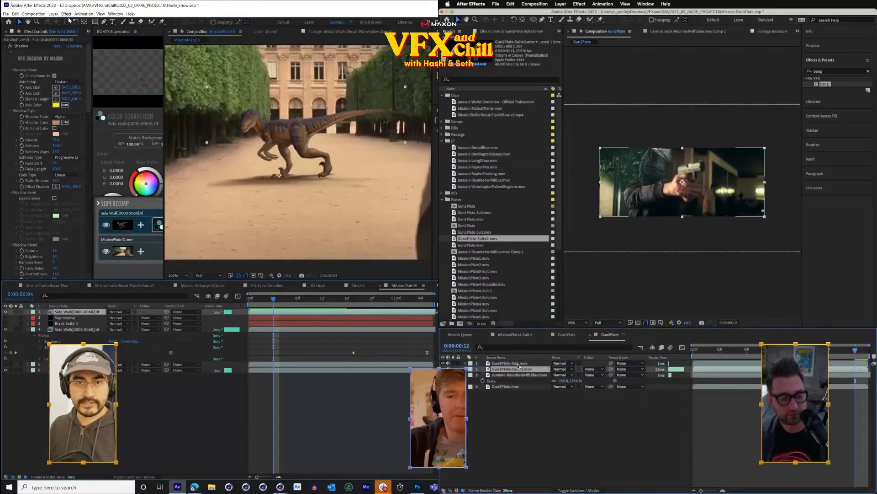
pyautogui.click(16, 312)
pyautogui.click(542, 20)
pyautogui.moveTo(365, 212)
pyautogui.mouseDown()
pyautogui.moveTo(253, 167)
pyautogui.moveTo(245, 173)
pyautogui.mouseUp()
# - Draw a closed curved mask around the gun side of Gun2Plate-Suit.mov, and remove every effect from the duplicate Side Wall layer
pyautogui.click(706, 140)
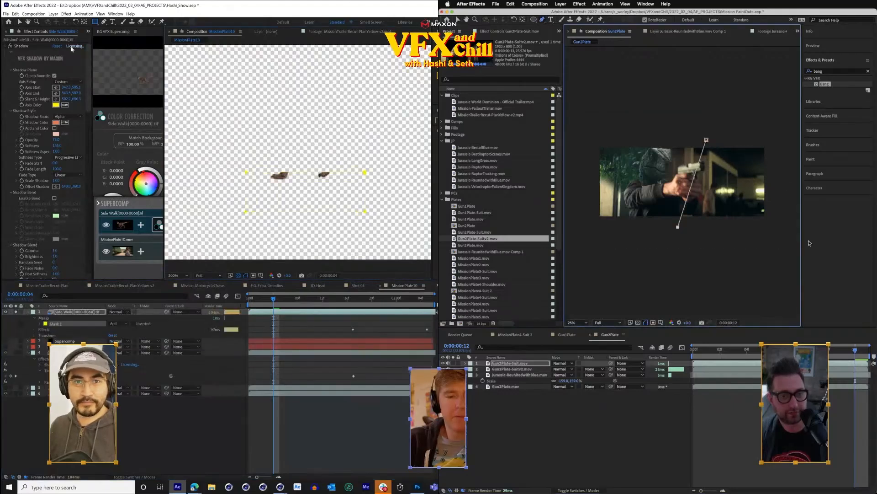
pyautogui.click(19, 46)
pyautogui.click(783, 136)
pyautogui.press('Delete')
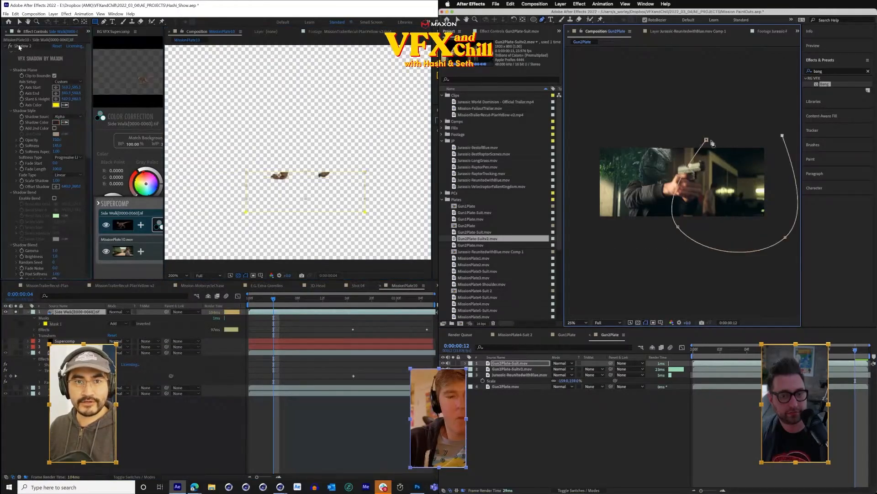
pyautogui.click(19, 47)
pyautogui.press('Delete')
pyautogui.click(707, 141)
pyautogui.click(19, 47)
pyautogui.press('Delete')
pyautogui.click(19, 47)
pyautogui.press('Delete')
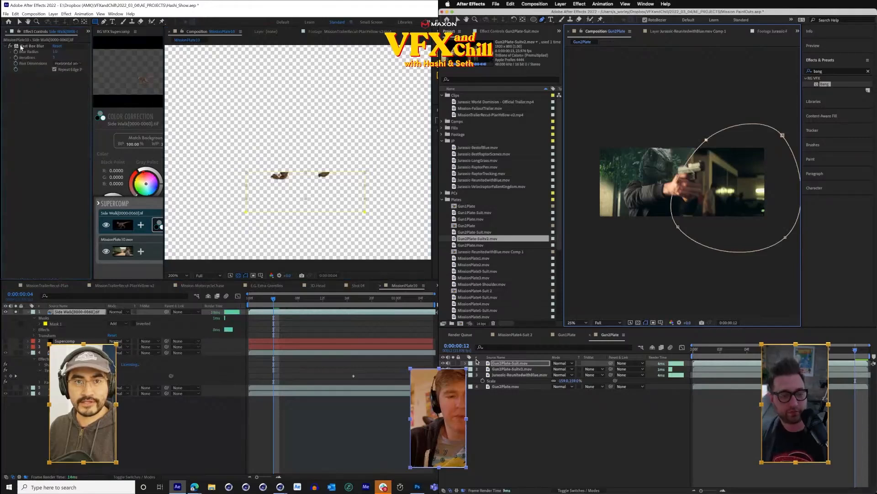
pyautogui.click(20, 47)
pyautogui.press('Delete')
# - Apply Fast Box Blur to the masked feet layer, and raise its blur radius until the feet become soft blobs
pyautogui.scroll(2, 327, 207)
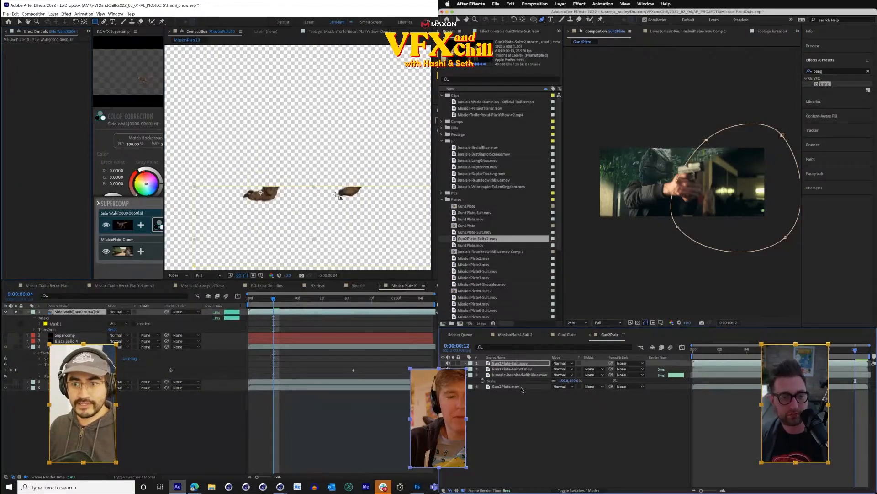
pyautogui.hotkey('ctrl', 'space')
pyautogui.click(529, 400)
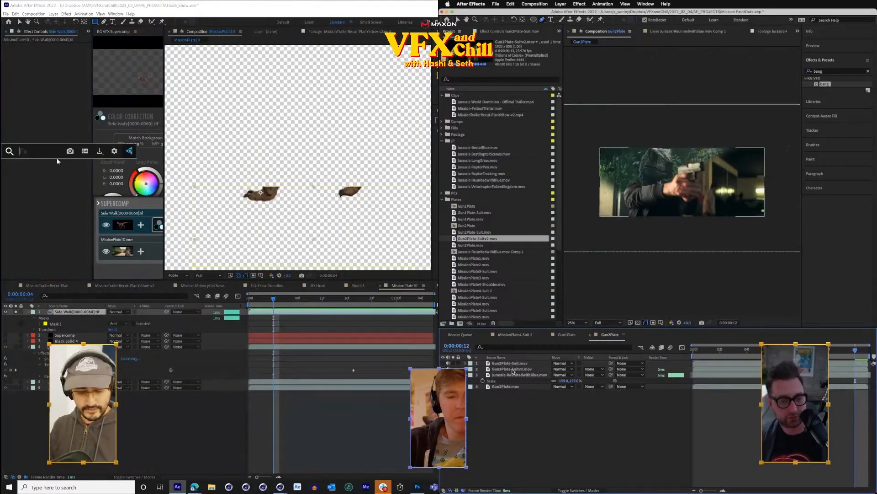
pyautogui.write('fas')
pyautogui.press('Return')
pyautogui.click(511, 375)
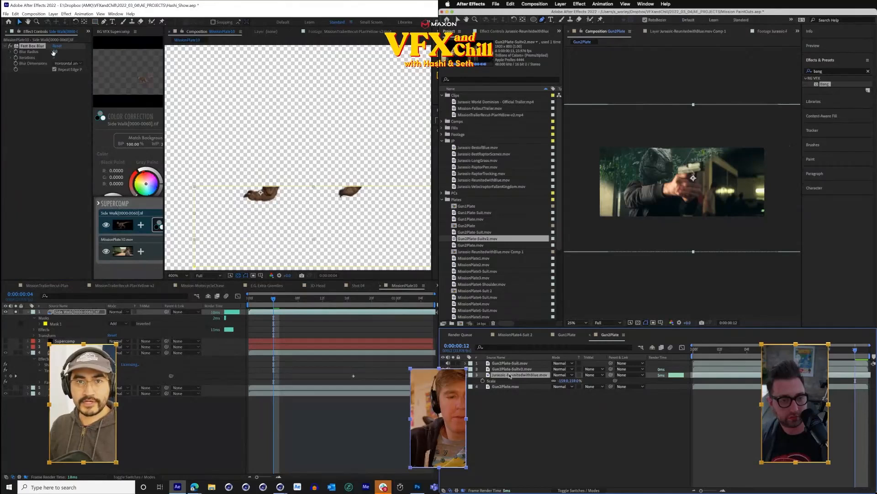
pyautogui.moveTo(53, 52); pyautogui.dragTo(59, 52)
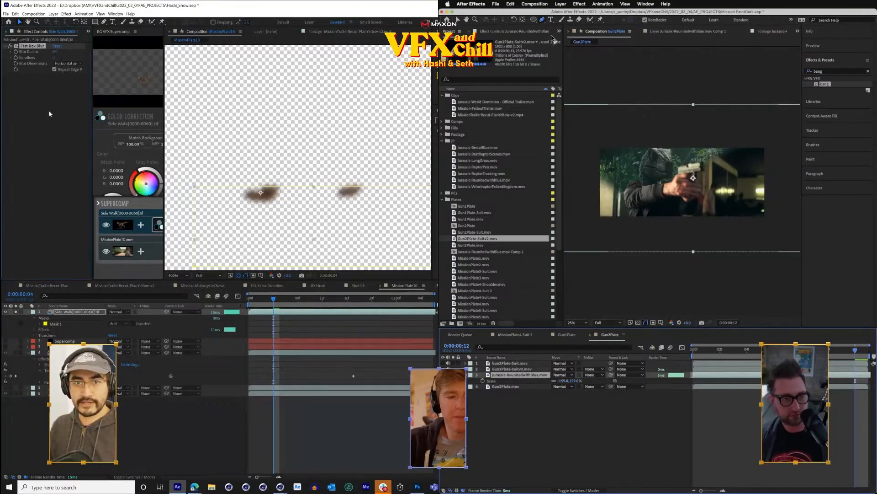
# - Add a Fill effect coloured 000000 to the blurred feet, and move the raptor clip's anchor point in Gun2Plate
pyautogui.press('v')
pyautogui.hotkey('ctrl', 'space')
pyautogui.write('fi')
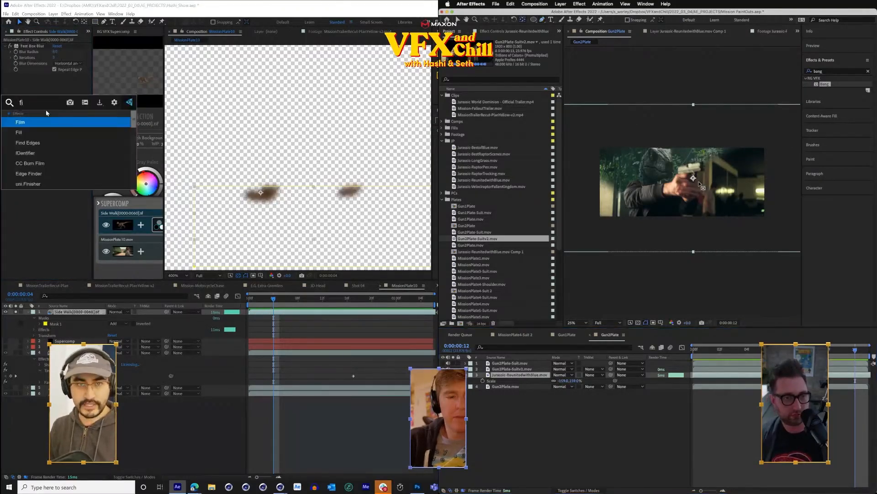
pyautogui.write('ll')
pyautogui.press('Return')
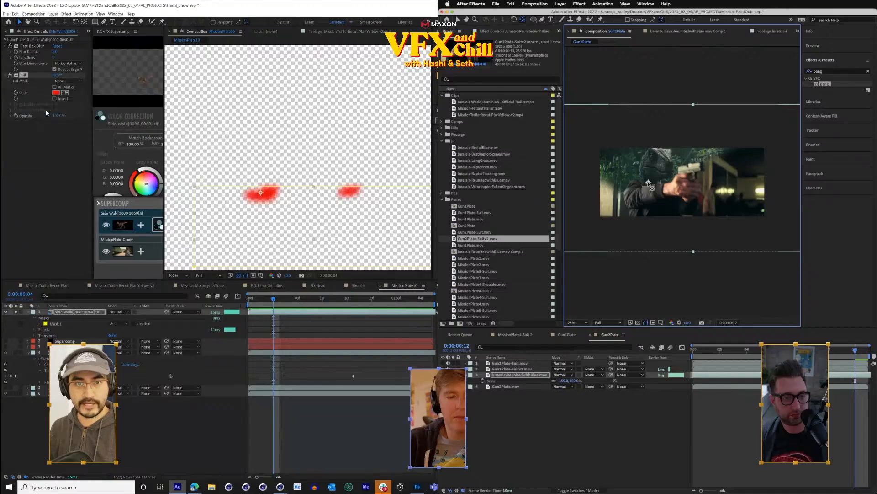
pyautogui.press('s')
pyautogui.click(55, 94)
pyautogui.write('000000')
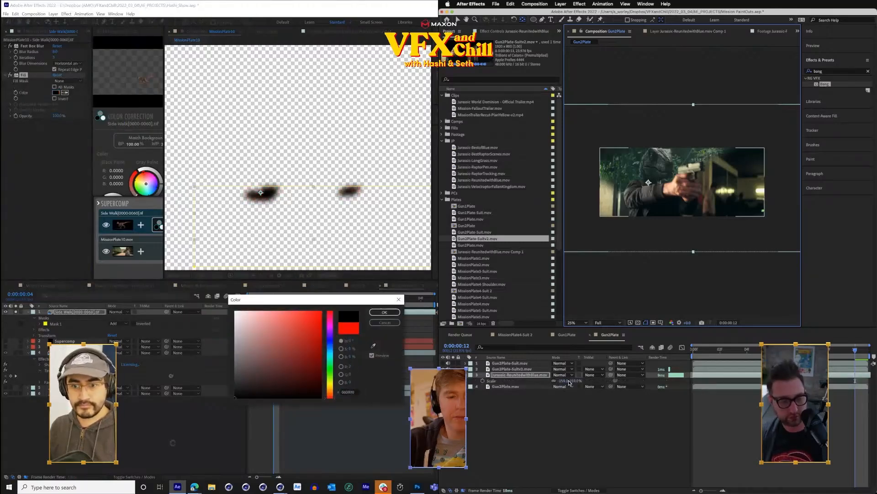
pyautogui.write('ss')
pyautogui.press('Return')
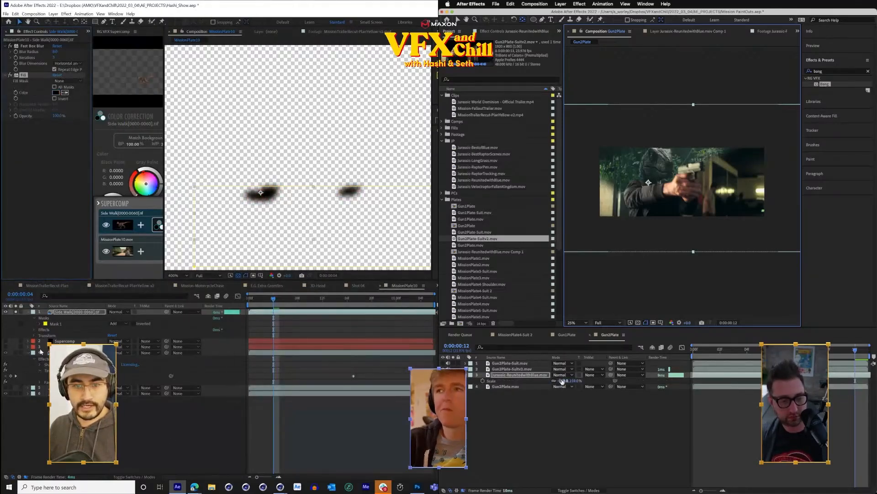
# - Solo the original Side Wall and move it above the black foot shadow, and enlarge the raptor clip in Gun2Plate to 184%
pyautogui.press('s')
pyautogui.click(16, 353)
pyautogui.moveTo(77, 352); pyautogui.dragTo(85, 312)
pyautogui.click(693, 350)
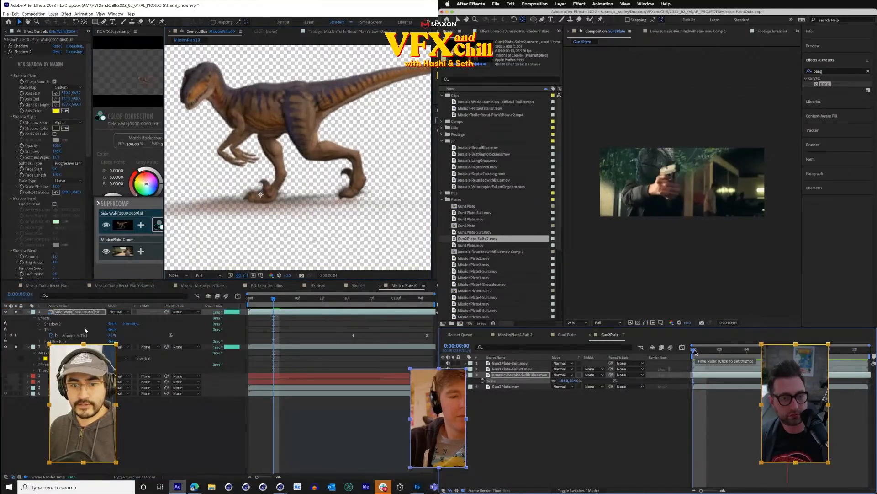
pyautogui.press('space')
pyautogui.click(293, 211)
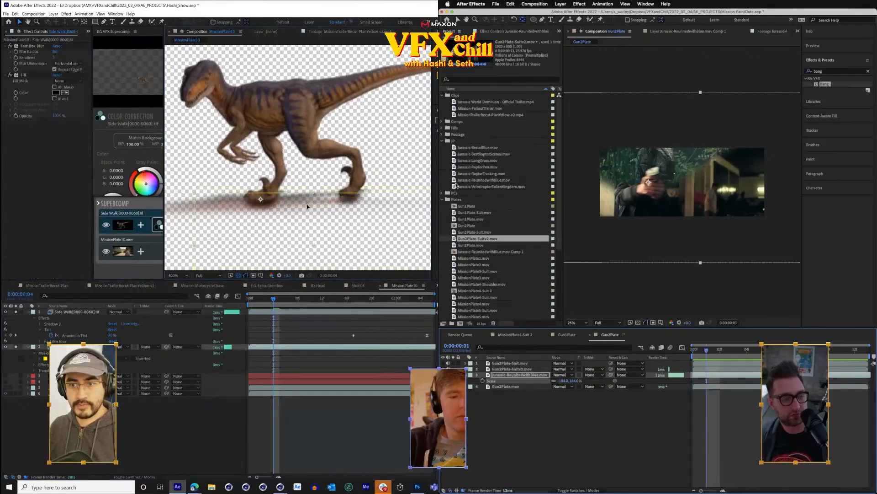
# - Add a second Fast Box Blur set to Horizontal to the foot shadow, and scrub Jurassic-ReunitedwithBlue.mov for a raptor roar shot
pyautogui.doubleClick(454, 180)
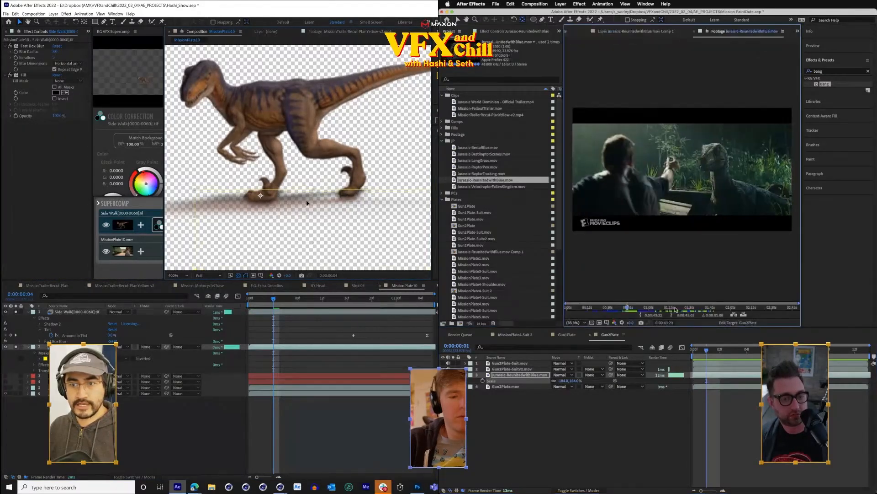
pyautogui.click(599, 307)
pyautogui.rightClick(30, 142)
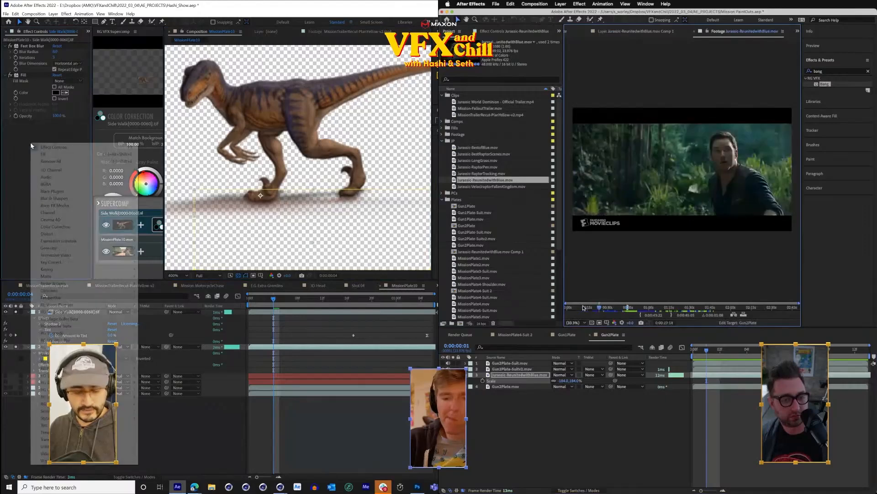
pyautogui.moveTo(584, 308); pyautogui.dragTo(596, 310)
pyautogui.moveTo(87, 200)
pyautogui.click(160, 269)
pyautogui.click(59, 139)
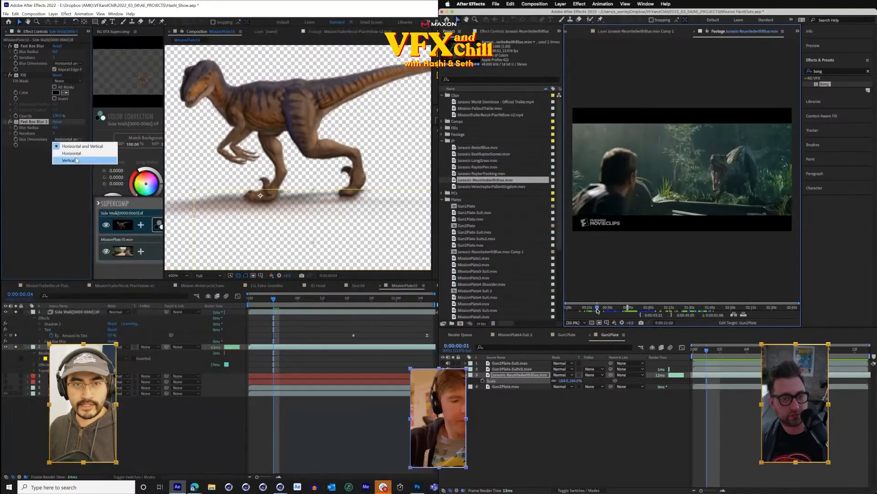
pyautogui.click(77, 153)
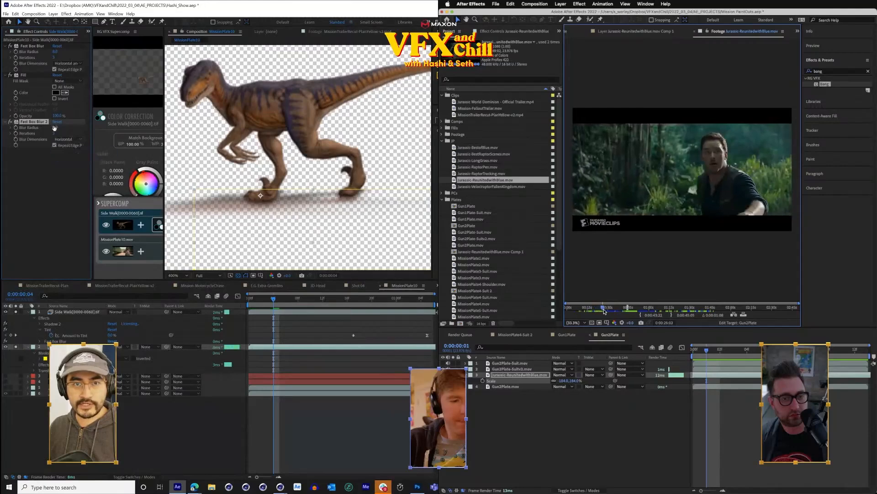
pyautogui.moveTo(611, 311); pyautogui.dragTo(693, 315)
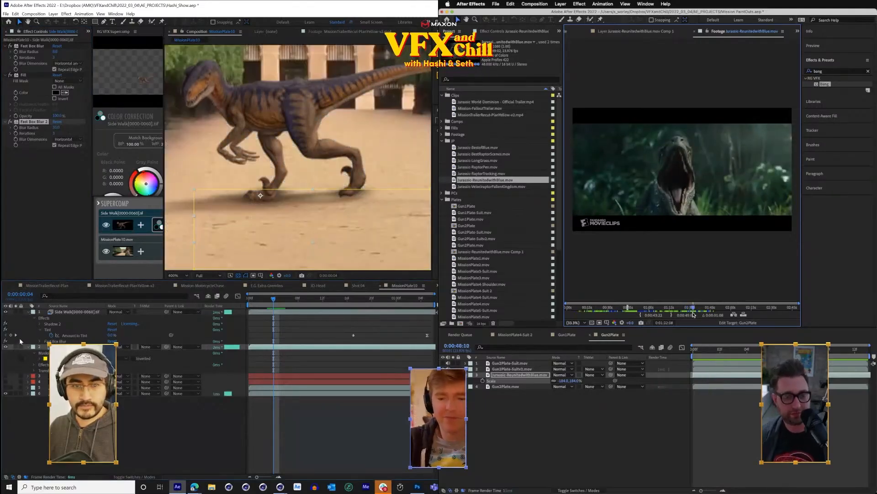
# - Compare the raptor on its plate with the foot shadow layer hidden and shown
pyautogui.click(5, 348)
pyautogui.click(6, 347)
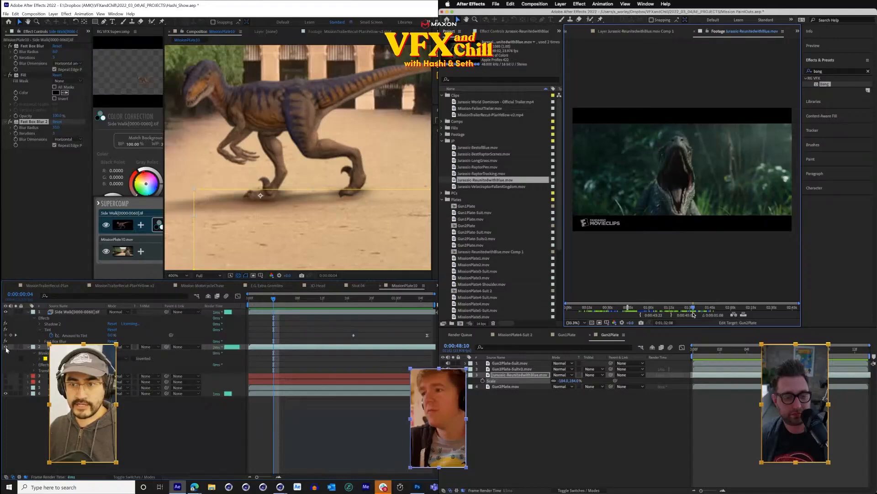
pyautogui.scroll(-2, 284, 215)
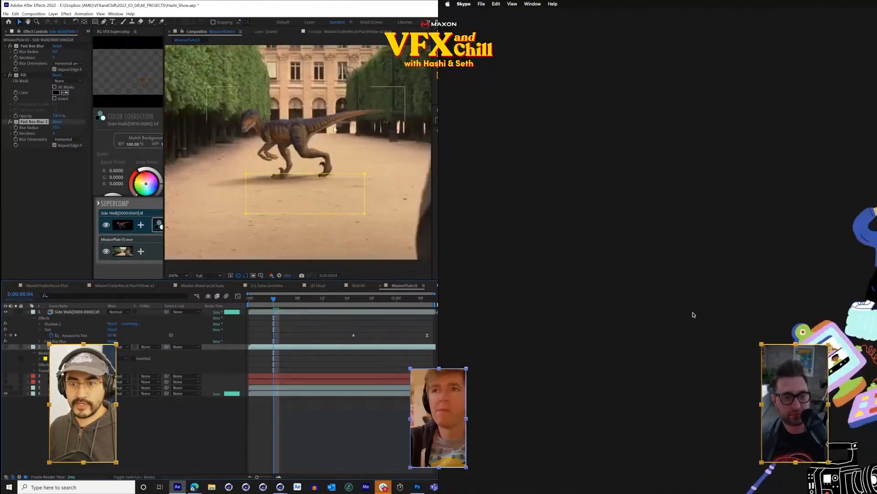
pyautogui.scroll(2, 273, 188)
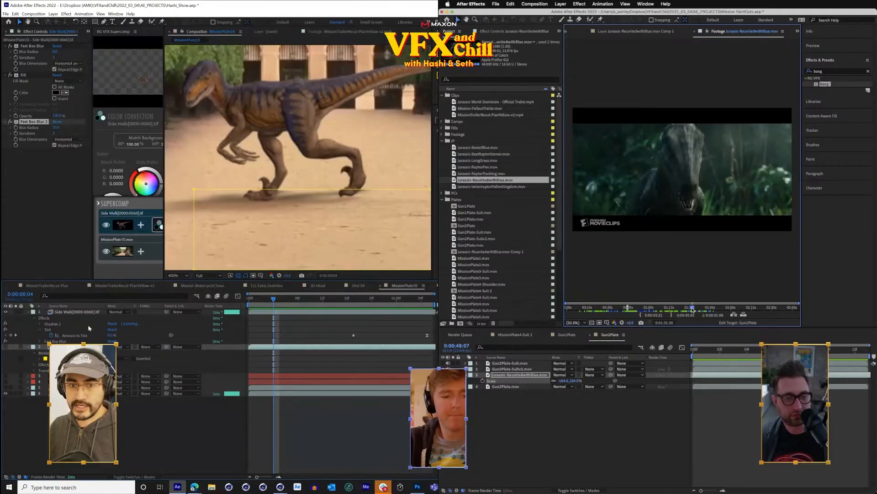
pyautogui.click(6, 346)
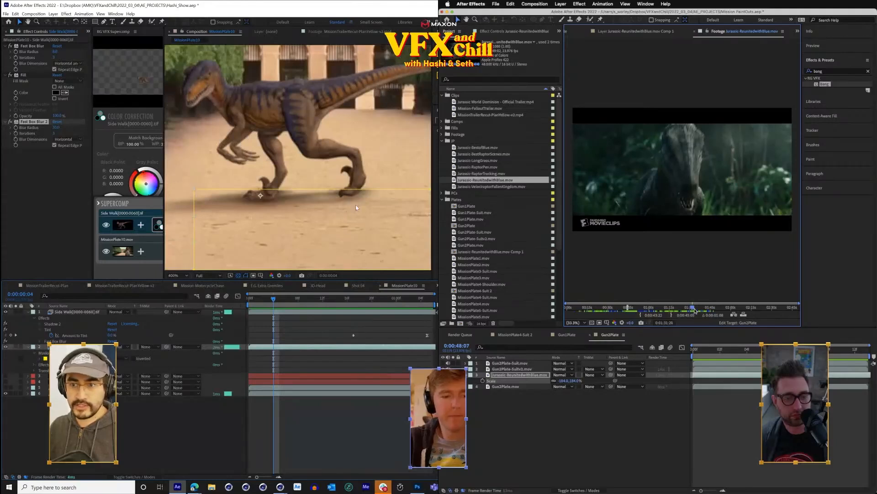
# - Reveal the foot shadow's opacity, and lower the blur radius of both Fast Box Blur effects
pyautogui.press('t')
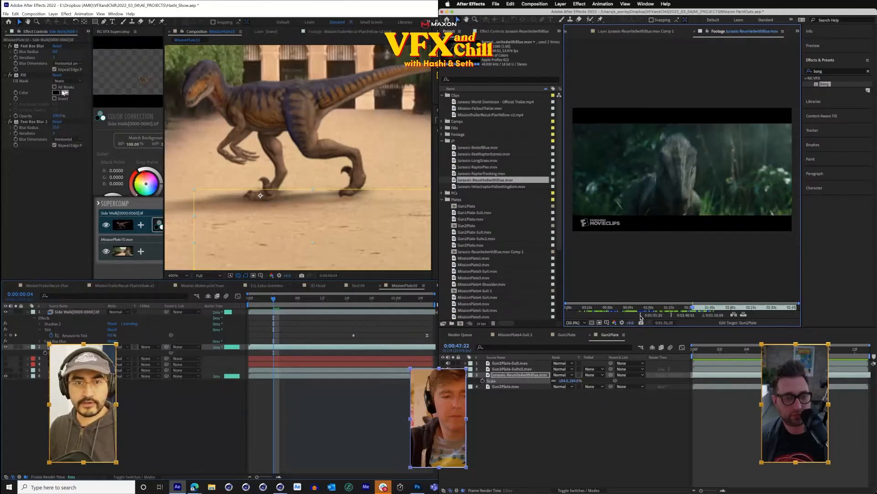
pyautogui.moveTo(56, 52); pyautogui.dragTo(54, 52)
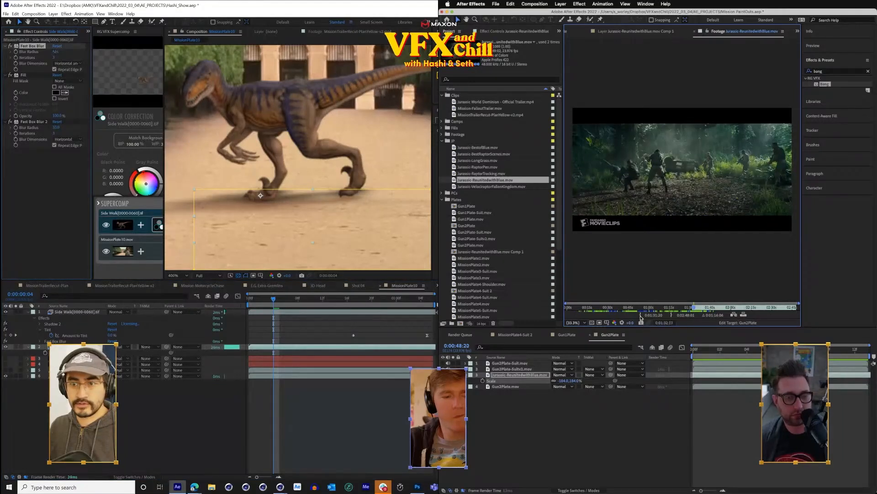
pyautogui.moveTo(57, 127); pyautogui.dragTo(48, 128)
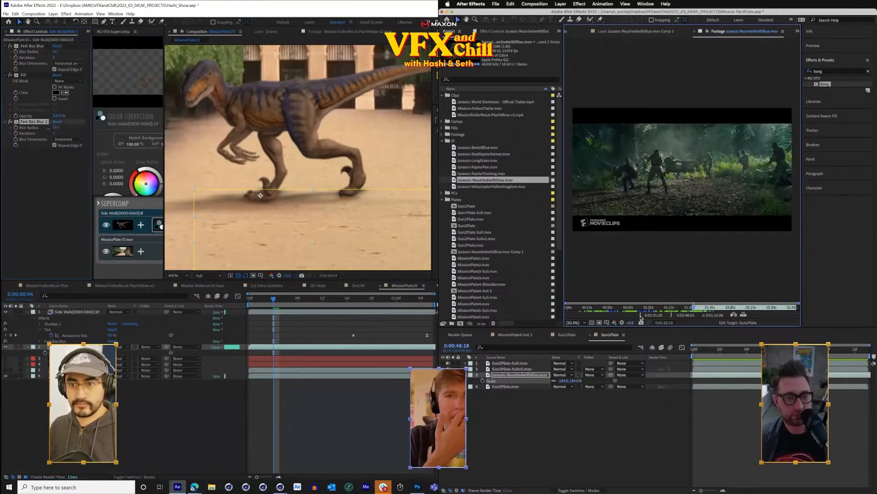
# - Set the roar footage's out point at 0:01:32:15, and add the clip to Gun2Plate above the existing raptor layer
pyautogui.click(671, 315)
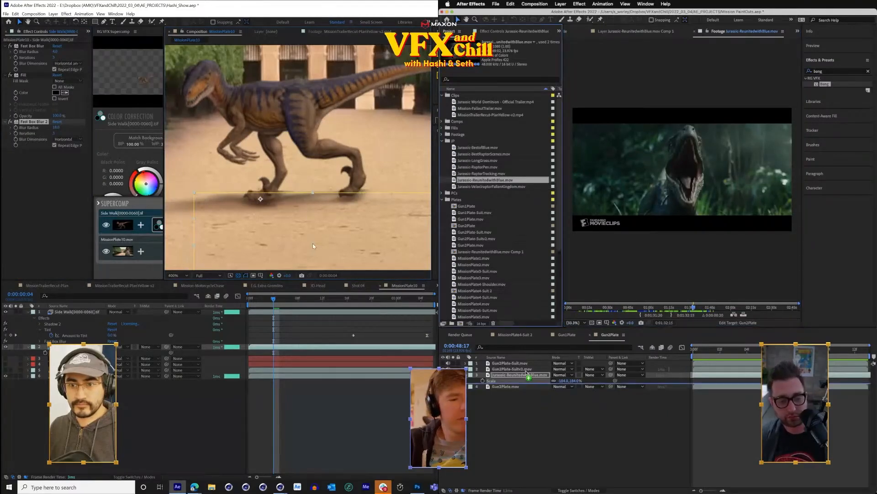
pyautogui.moveTo(526, 371); pyautogui.dragTo(527, 374)
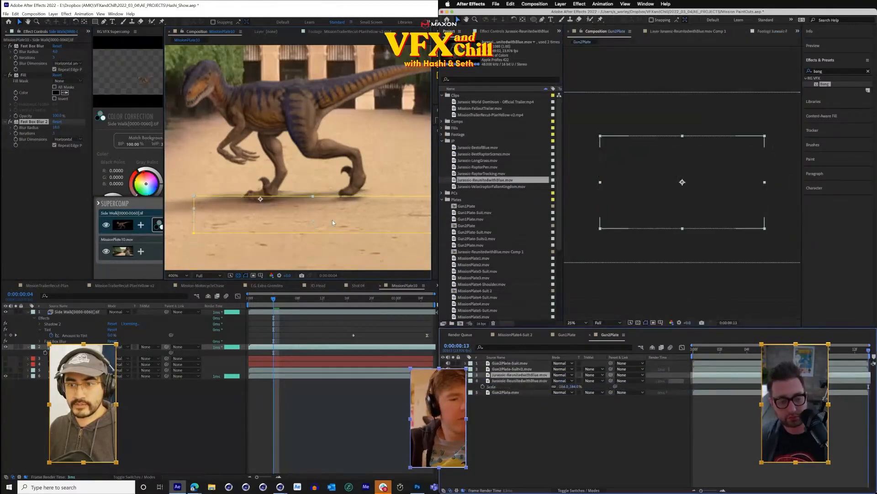
# - Scrub Gun2Plate back to its first frame and play the MissionPlate10 raptor shot from the start
pyautogui.click(707, 350)
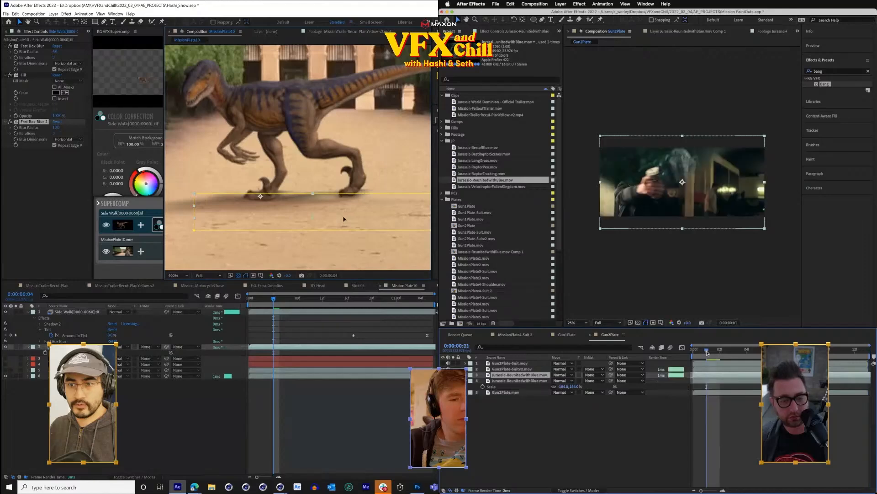
pyautogui.click(693, 350)
pyautogui.scroll(-2, 309, 199)
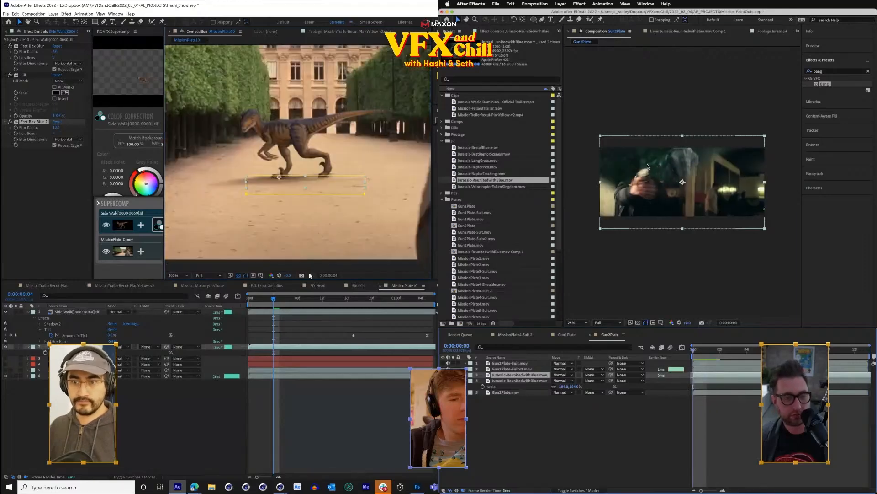
pyautogui.press('Home')
pyautogui.press('space')
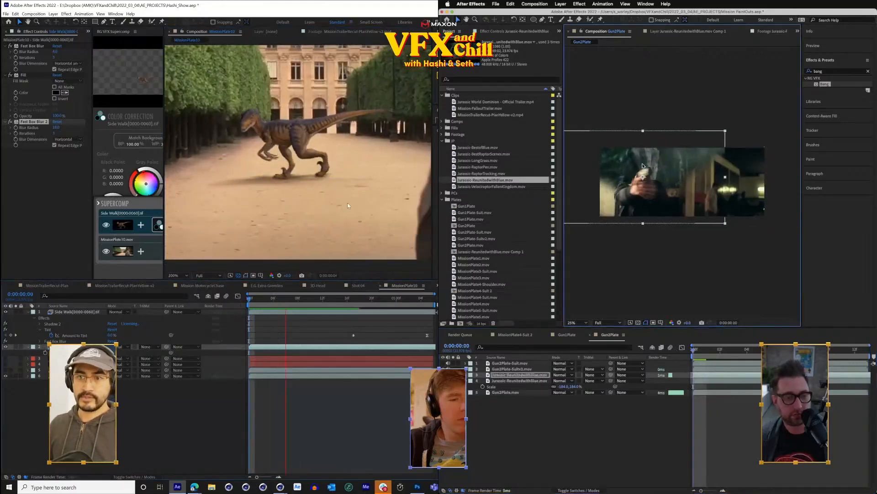
pyautogui.scroll(-3, 323, 204)
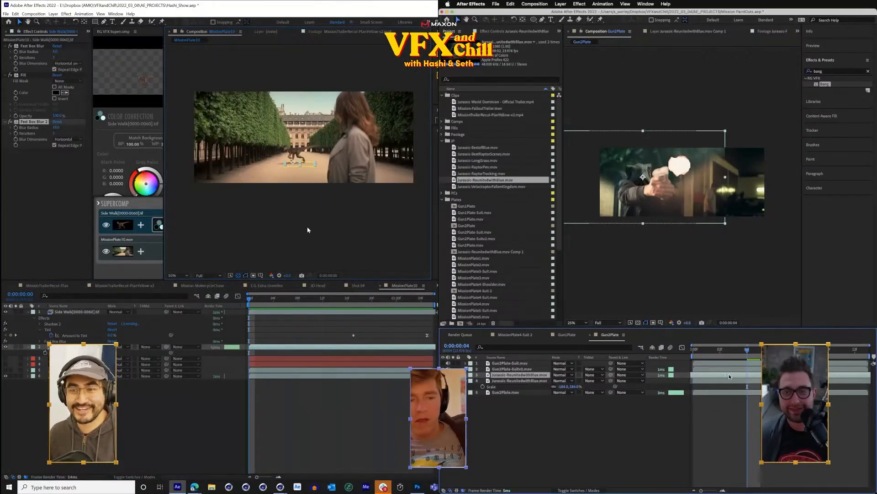
# - Adjust the opacity of the lower Side Walk layer and move the Gun2Plate raptor clip up and right at frame 4
pyautogui.scroll(3, 308, 214)
pyautogui.click(64, 247)
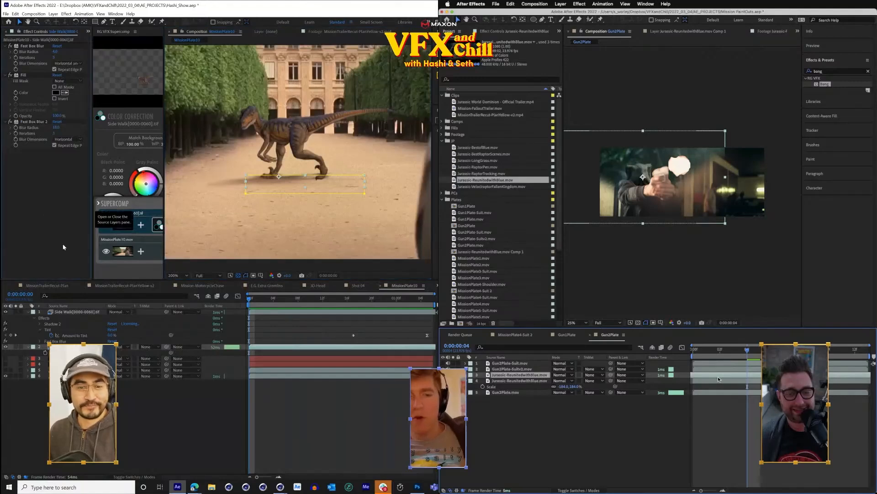
pyautogui.click(42, 321)
pyautogui.click(28, 313)
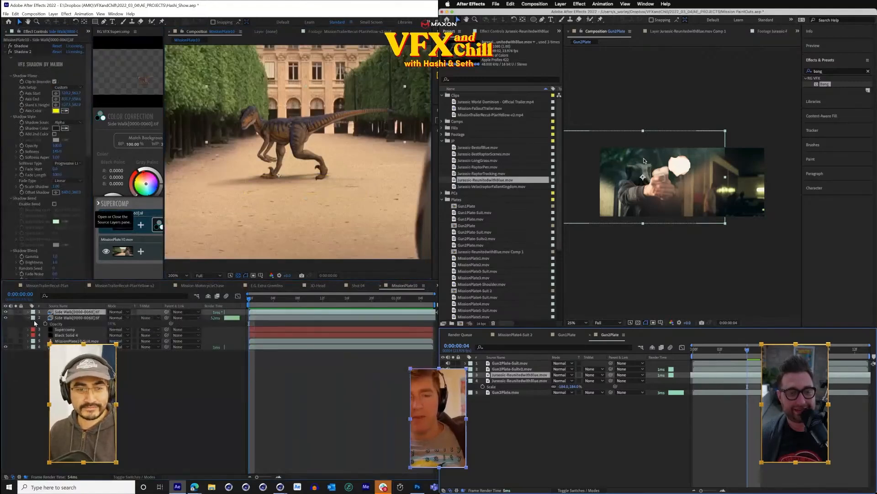
pyautogui.press('t')
pyautogui.moveTo(640, 173); pyautogui.dragTo(649, 158)
pyautogui.click(135, 323)
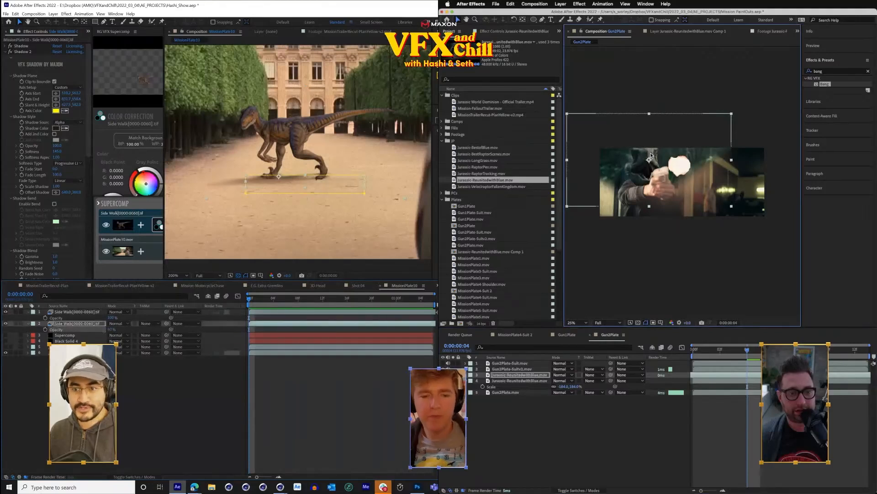
# - Lower the Shadow 2 effect's opacity on the top Side Walk layer while checking Gun2Plate playback through frame 12
pyautogui.click(62, 312)
pyautogui.press('space')
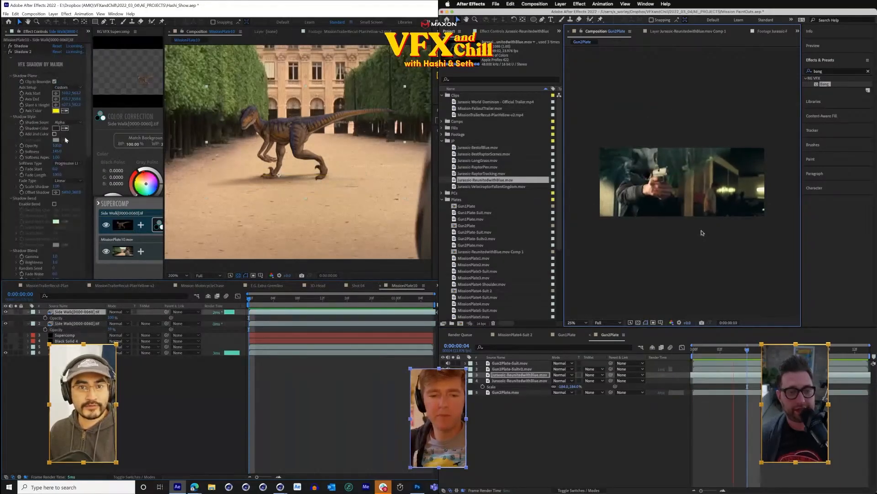
pyautogui.press('space')
pyautogui.moveTo(55, 146); pyautogui.dragTo(55, 147)
pyautogui.moveTo(758, 350); pyautogui.dragTo(761, 349)
pyautogui.moveTo(54, 148); pyautogui.dragTo(49, 149)
pyautogui.moveTo(762, 349); pyautogui.dragTo(795, 349)
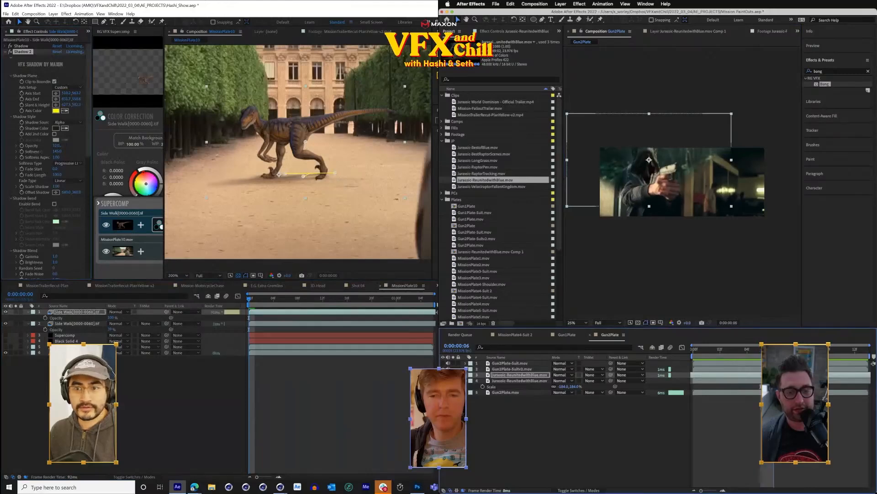
pyautogui.moveTo(50, 148); pyautogui.dragTo(44, 151)
pyautogui.moveTo(795, 350); pyautogui.dragTo(855, 349)
pyautogui.moveTo(44, 151); pyautogui.dragTo(42, 152)
# - Shift the raptor clip slightly right over the gunman at frame 12 in Gun2Plate
pyautogui.click(663, 178)
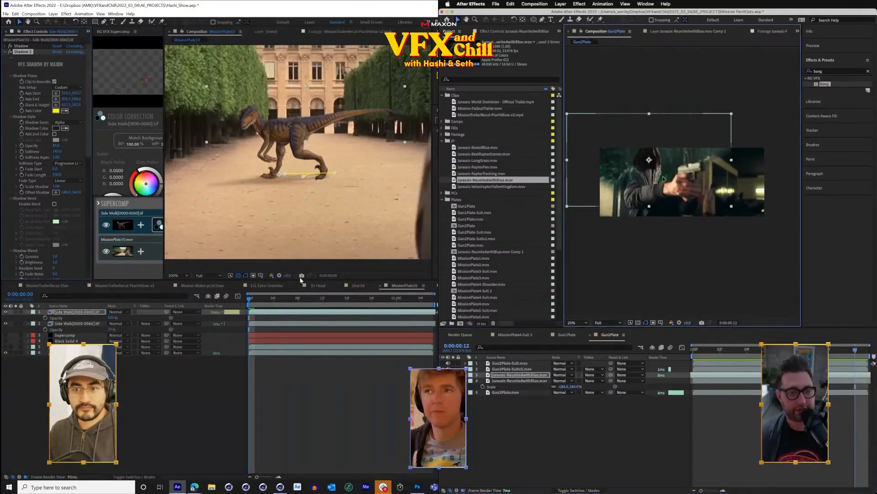
pyautogui.scroll(-1, 316, 216)
pyautogui.moveTo(667, 180); pyautogui.dragTo(677, 180)
# - Play back the MissionPlate10 shadow result and review Gun2Plate backward frame by frame to check the raptor clip's alignment
pyautogui.press('space')
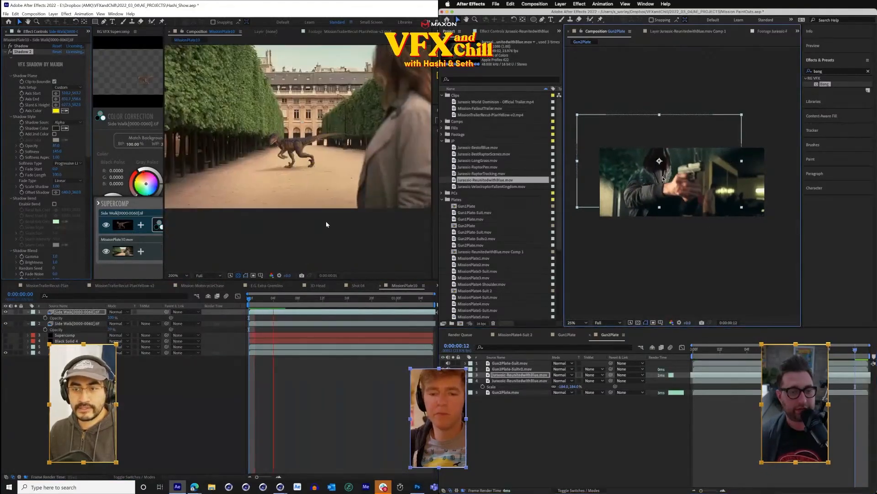
pyautogui.press('space')
pyautogui.press('pageup')
pyautogui.press('pageup')
pyautogui.press('pageup')
pyautogui.press('pageup')
pyautogui.press('pageup')
pyautogui.press('pageup')
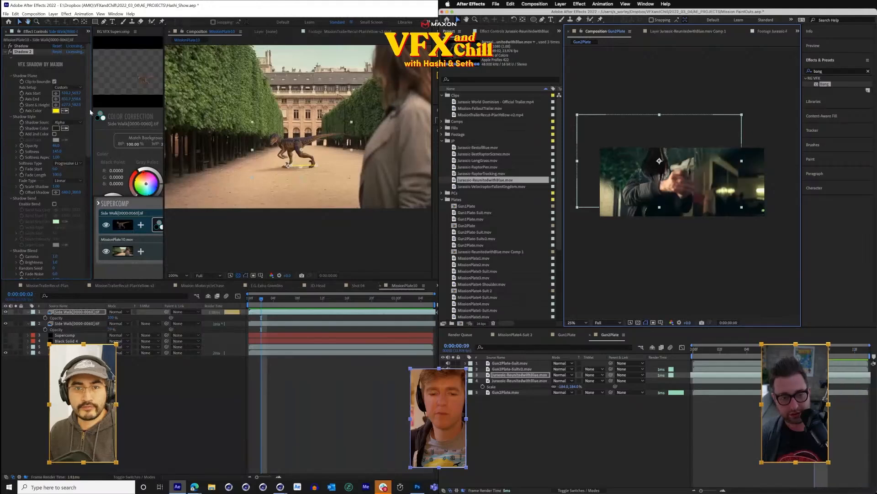
pyautogui.press('pageup')
pyautogui.press('pageup')
pyautogui.press('pageup')
pyautogui.press('pageup')
pyautogui.press('pageup')
# - Delete the Shadow 2 effect from the top Side Walk layer and turn off bounding clipping in the remaining Shadow effect
pyautogui.press('Delete')
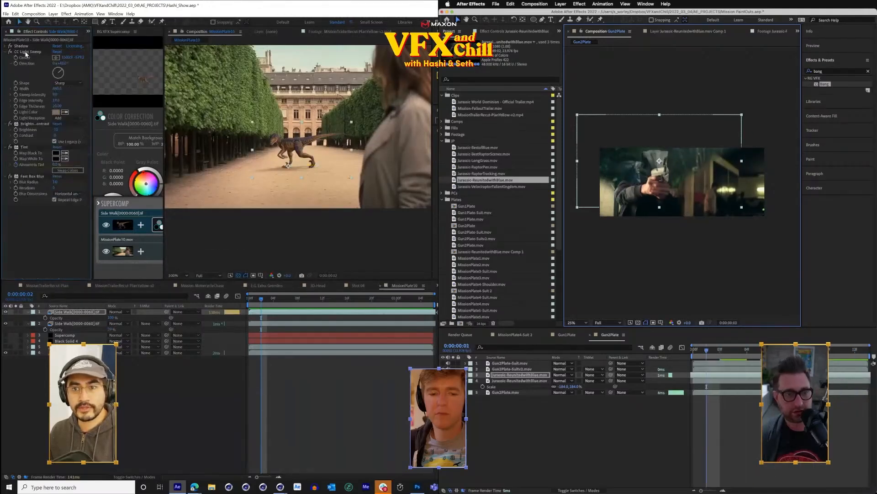
pyautogui.press('pagedown')
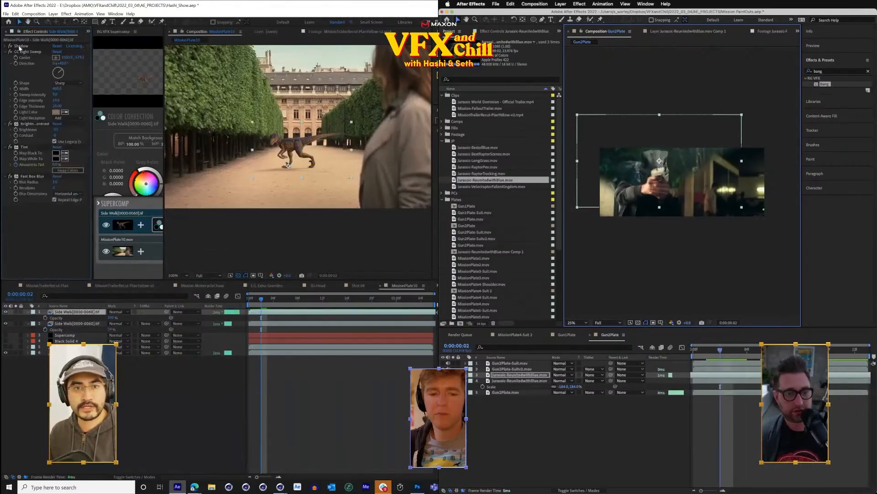
pyautogui.click(21, 47)
pyautogui.click(11, 46)
pyautogui.press('space')
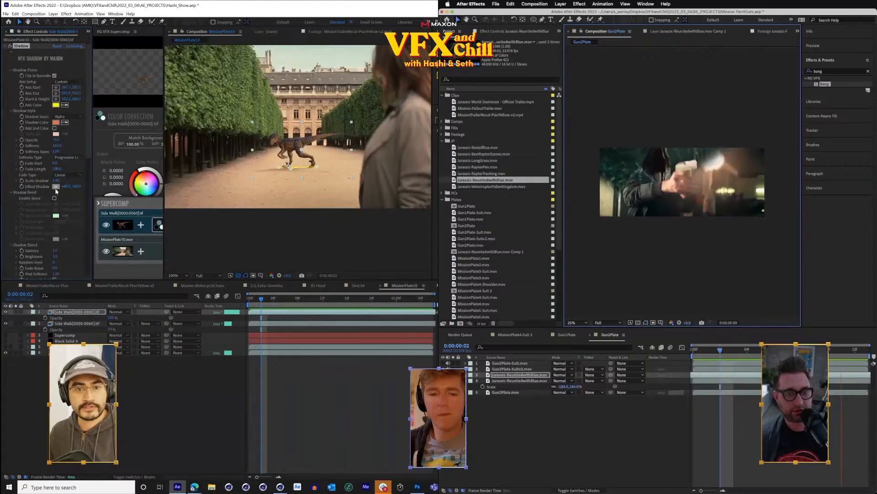
pyautogui.click(54, 75)
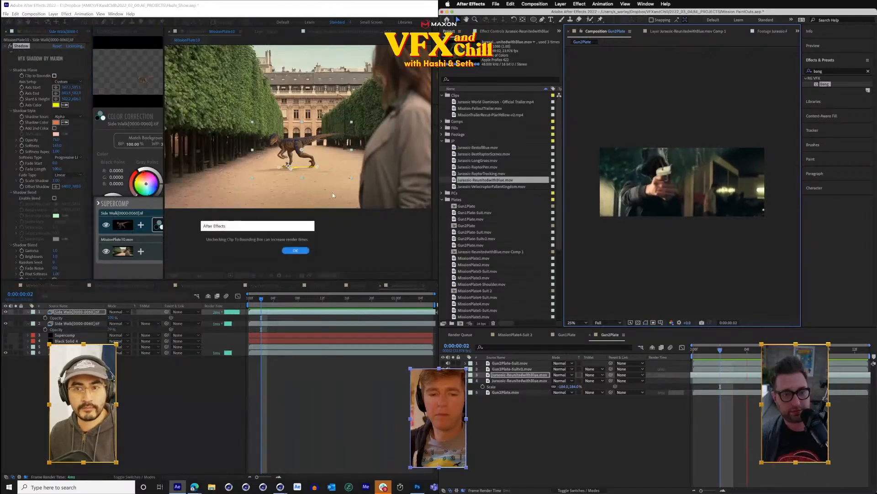
pyautogui.click(296, 250)
# - Return both compositions to frame 0 and reveal the Scale property of the upper Jurassic raptor clip in Gun2Plate
pyautogui.click(706, 348)
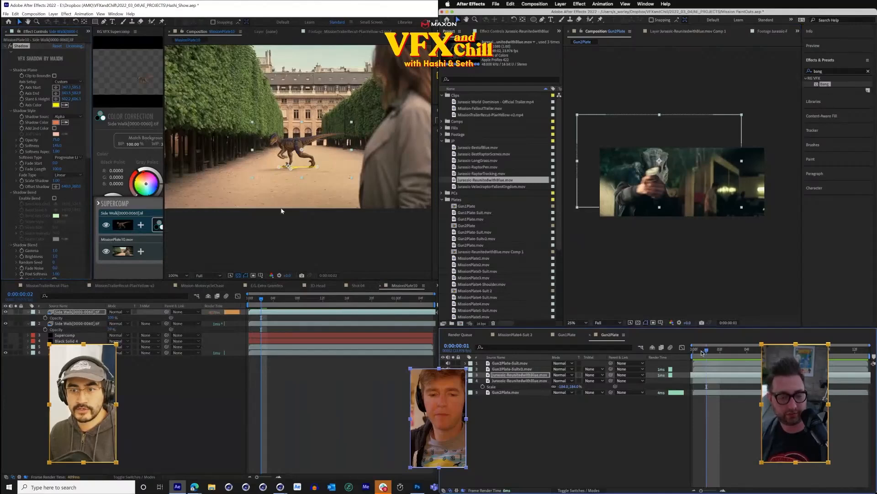
pyautogui.moveTo(702, 352); pyautogui.dragTo(681, 353)
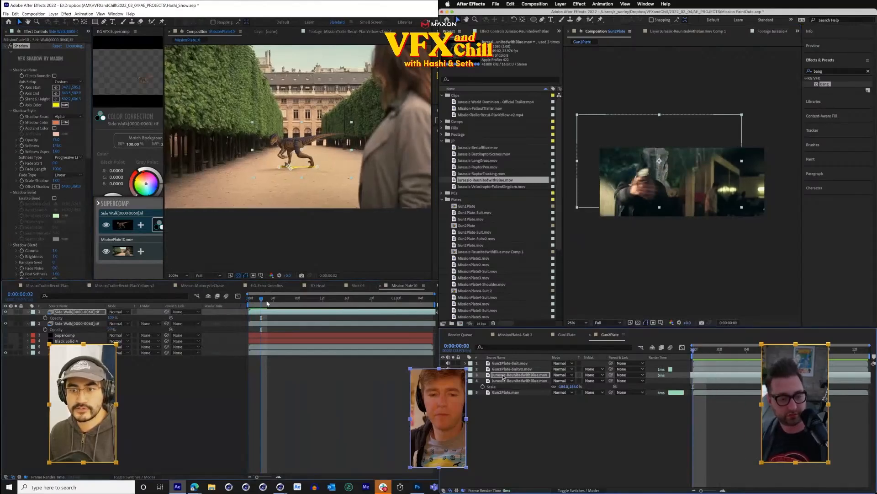
pyautogui.moveTo(268, 303); pyautogui.dragTo(250, 315)
pyautogui.scroll(2, 308, 162)
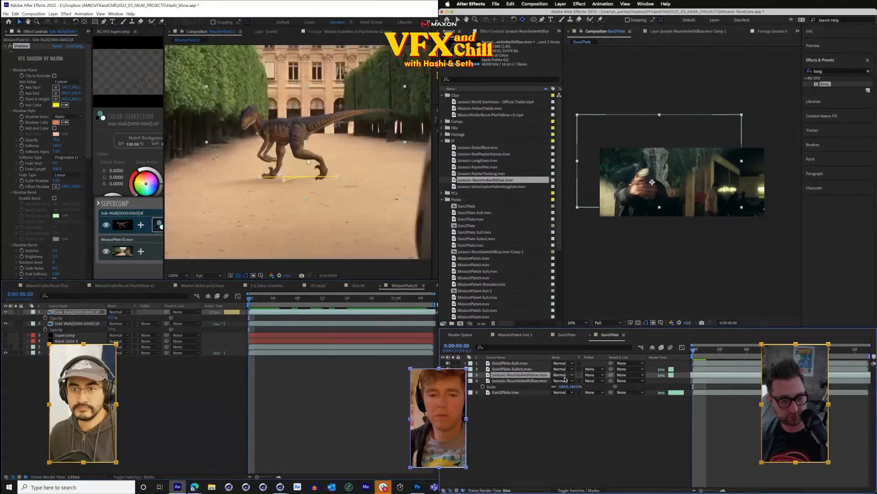
pyautogui.hotkey('shift', 's')
# - Apply the CC Toner effect to the top Side Walk layer in MissionPlate10
pyautogui.click(79, 323)
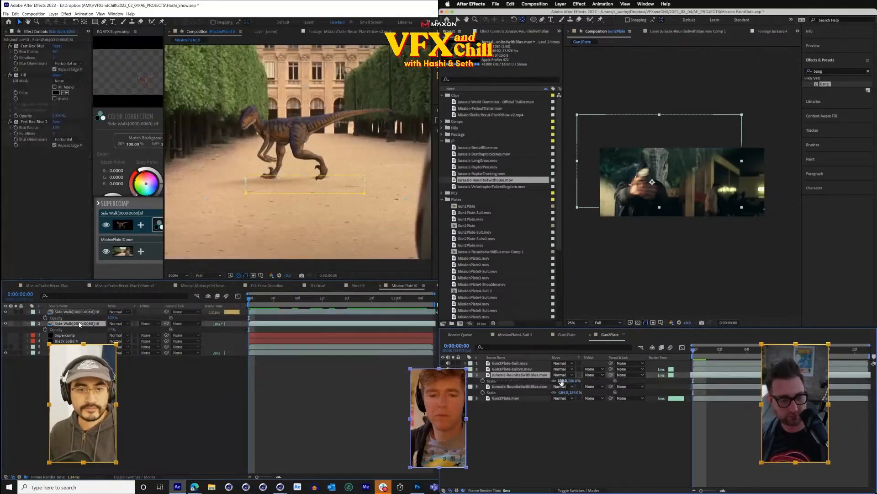
pyautogui.click(85, 305)
pyautogui.click(82, 312)
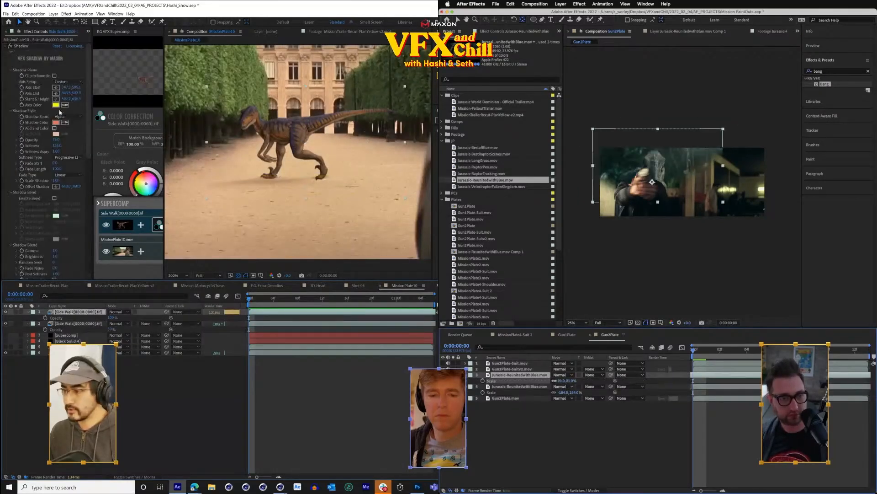
pyautogui.click(6, 46)
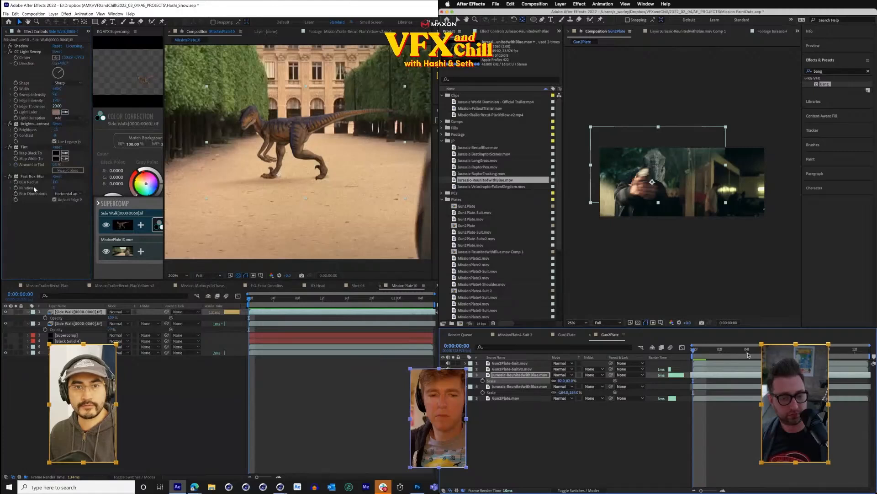
pyautogui.hotkey('ctrl', 'space')
pyautogui.write('ton')
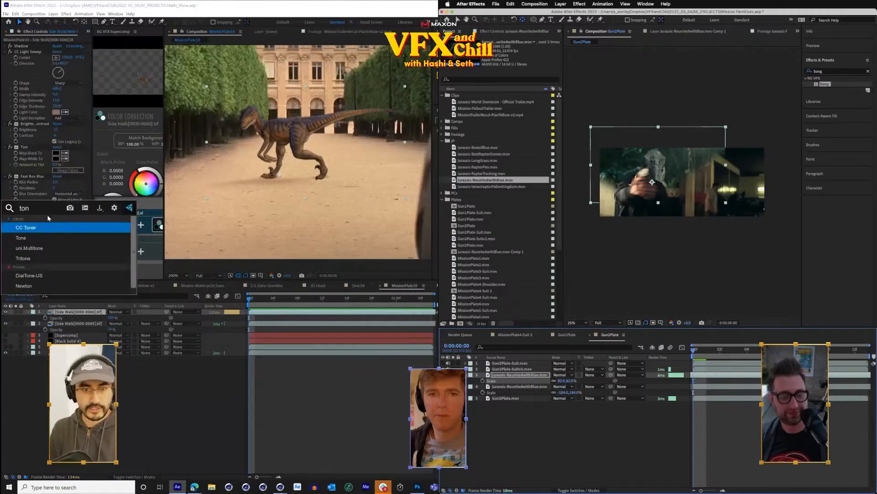
pyautogui.press('Return')
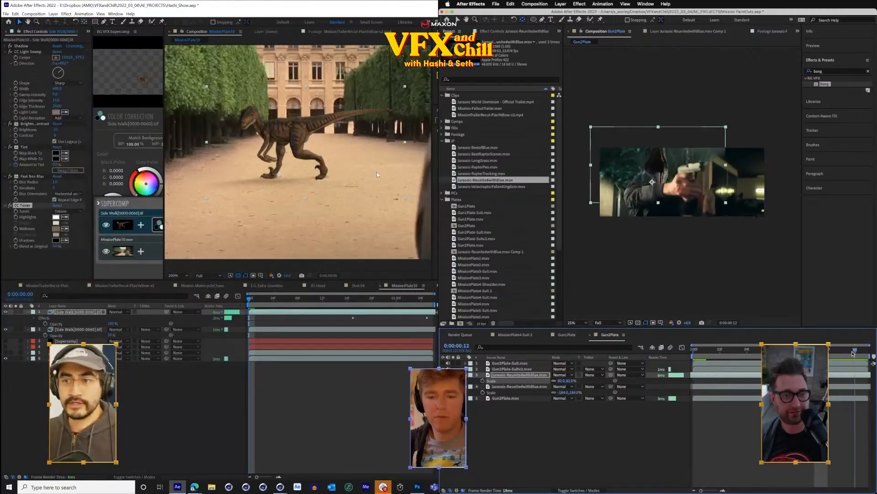
# - Lower the raptor clip slightly at frame 12 in Gun2Plate and set its scale to 100%
pyautogui.scroll(-2, 377, 172)
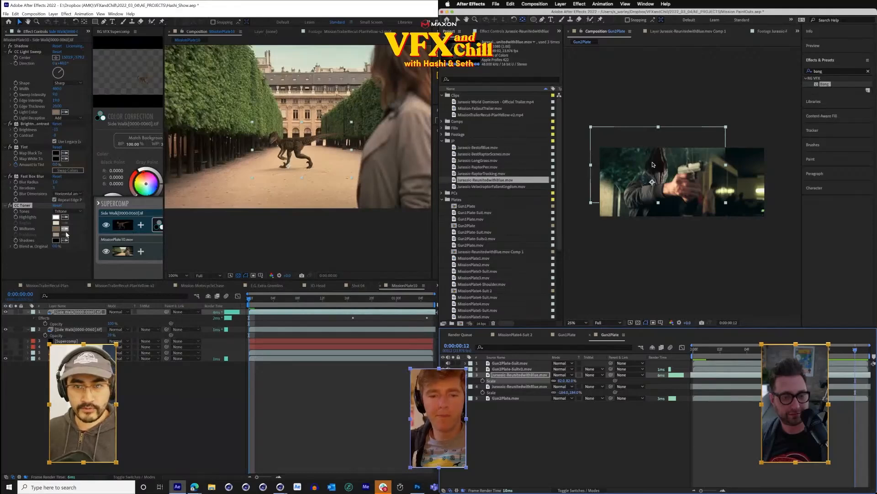
pyautogui.moveTo(653, 165); pyautogui.dragTo(655, 174)
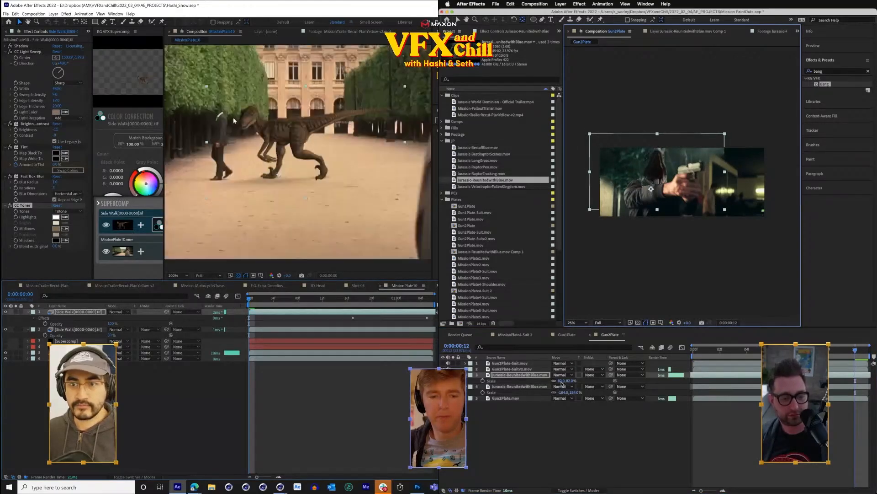
pyautogui.scroll(1, 221, 130)
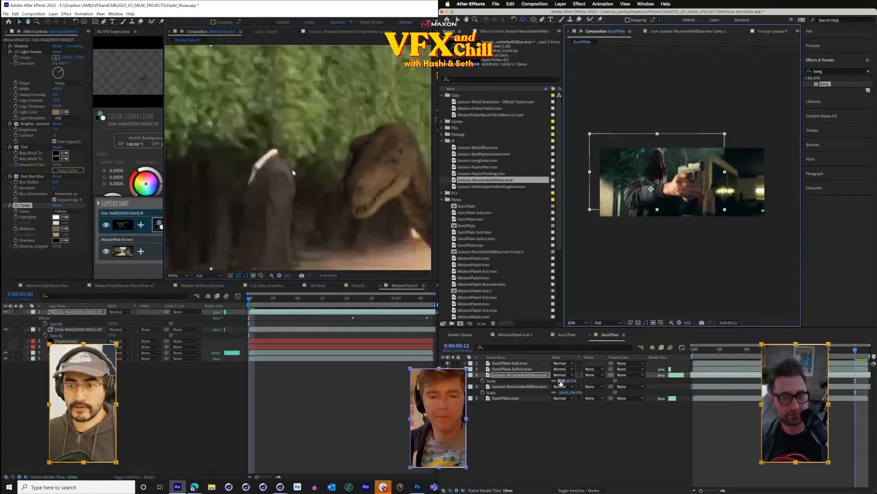
pyautogui.moveTo(560, 381); pyautogui.dragTo(567, 381)
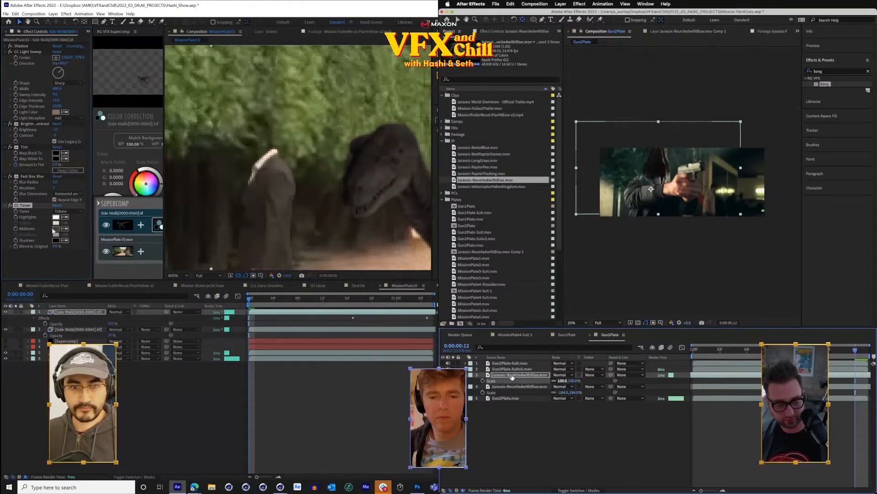
# - Set the CC Toner midtones to a lighter warm brown and return Gun2Plate to frame 0
pyautogui.click(55, 229)
pyautogui.click(258, 362)
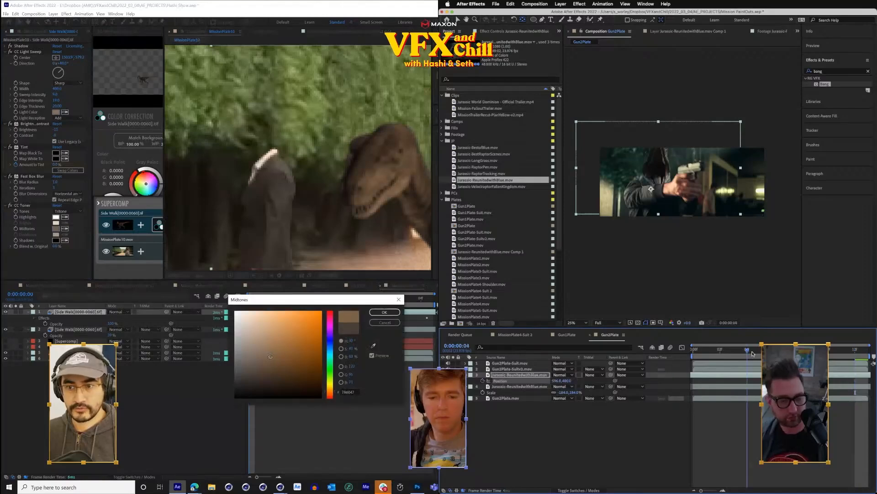
pyautogui.moveTo(270, 357); pyautogui.dragTo(276, 351)
pyautogui.moveTo(753, 354); pyautogui.dragTo(684, 355)
pyautogui.click(376, 234)
pyautogui.scroll(-1, 376, 234)
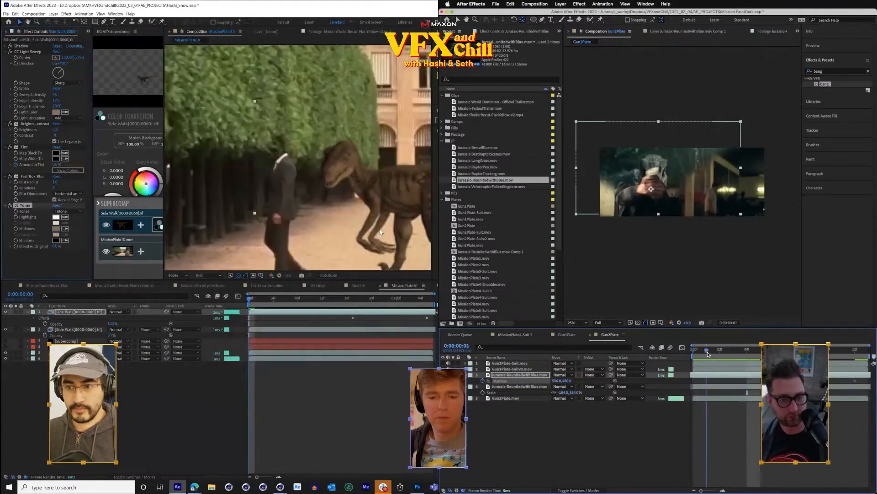
# - Keyframe the raptor clip's position up and left at frame 0 in Gun2Plate and preview the movement
pyautogui.moveTo(408, 217); pyautogui.dragTo(306, 168)
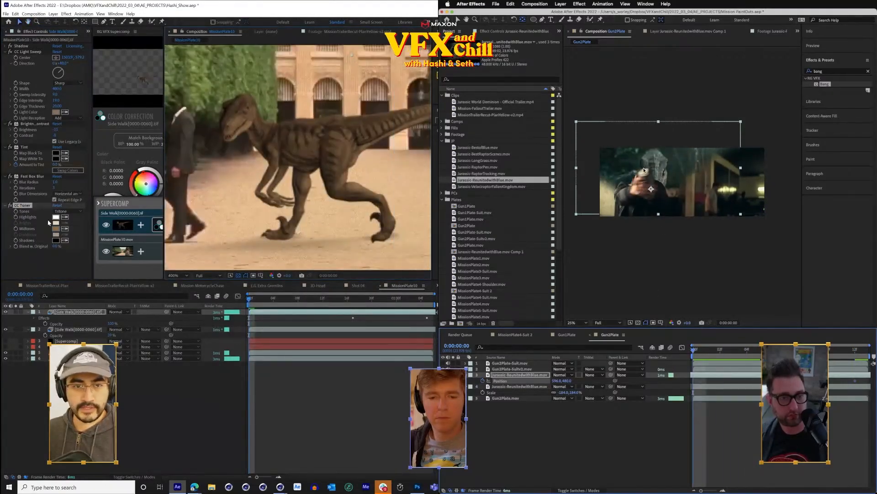
pyautogui.moveTo(659, 171); pyautogui.dragTo(645, 158)
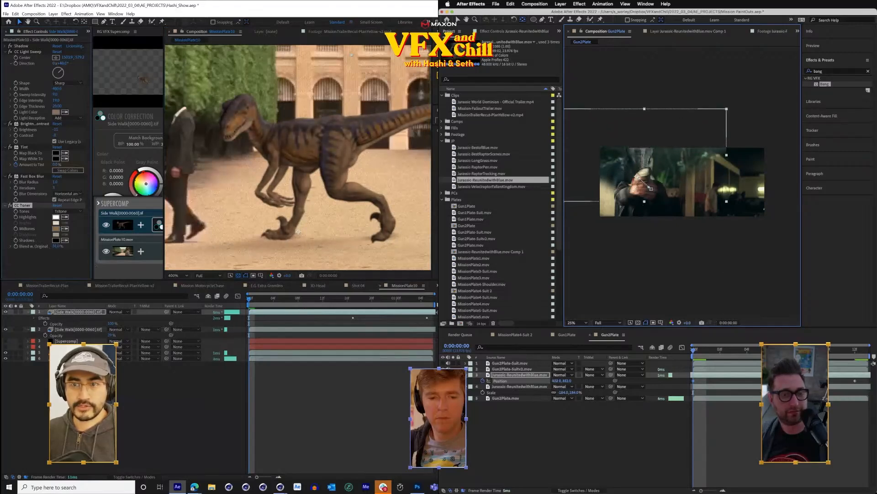
pyautogui.press('space')
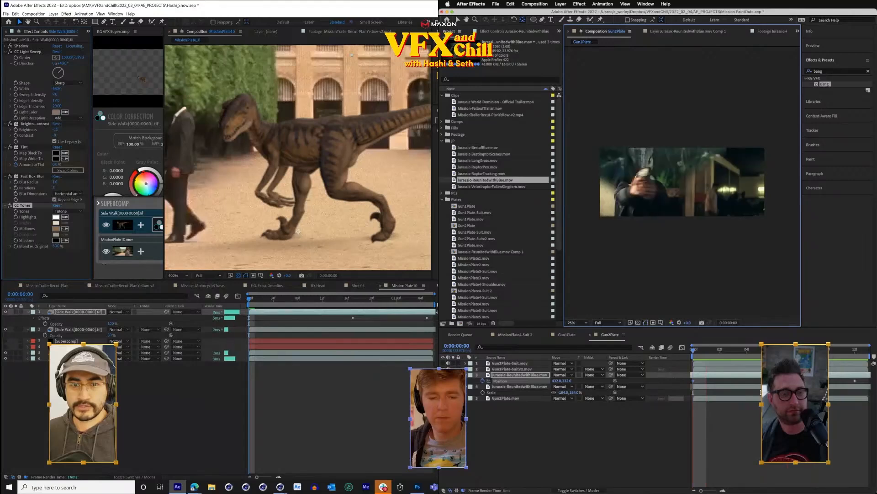
# - Sample the walking man's hand colour for the CC Toner midtones and keyframe the raptor clip's position at frame 4 in Gun2Plate
pyautogui.click(56, 228)
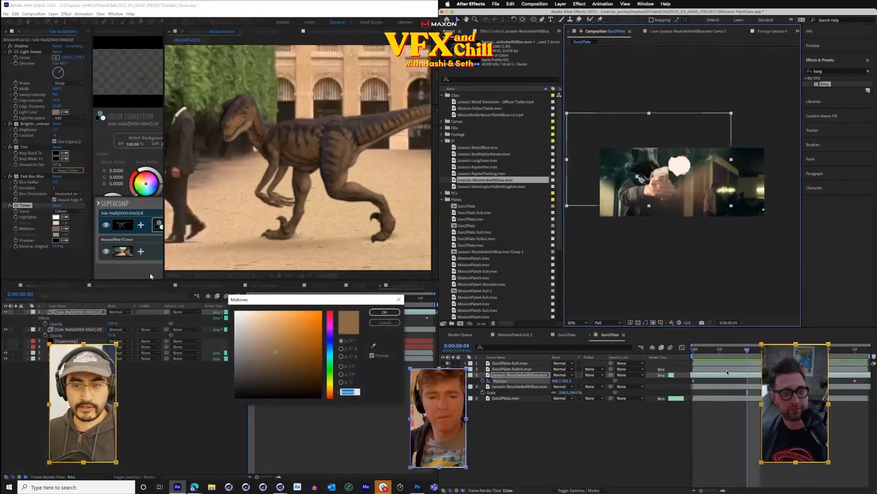
pyautogui.click(700, 352)
pyautogui.moveTo(700, 351); pyautogui.dragTo(754, 352)
pyautogui.click(374, 345)
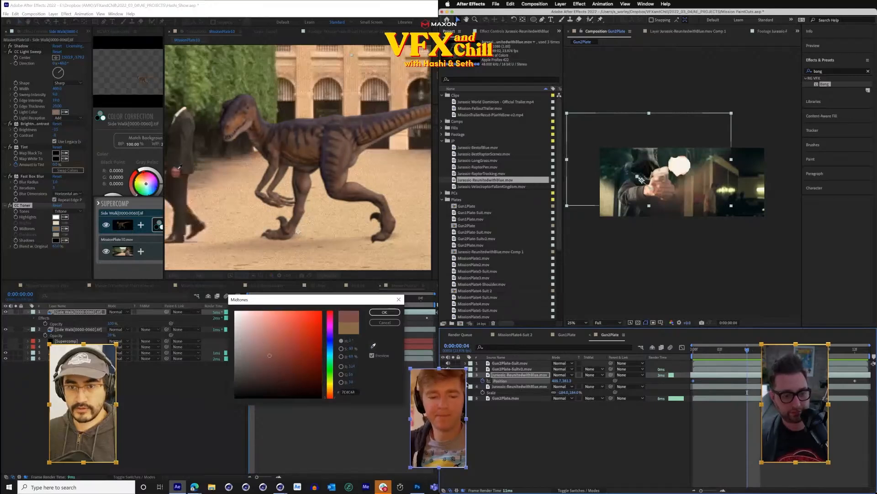
pyautogui.click(179, 173)
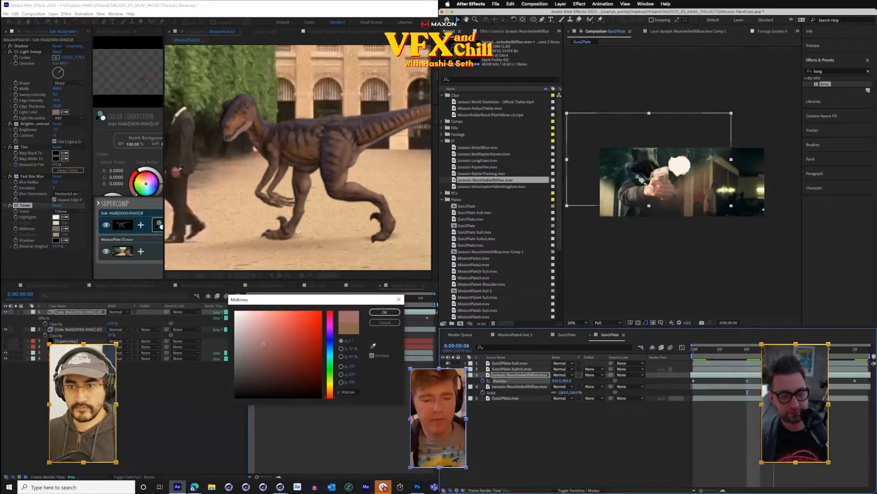
pyautogui.moveTo(747, 351); pyautogui.dragTo(831, 355)
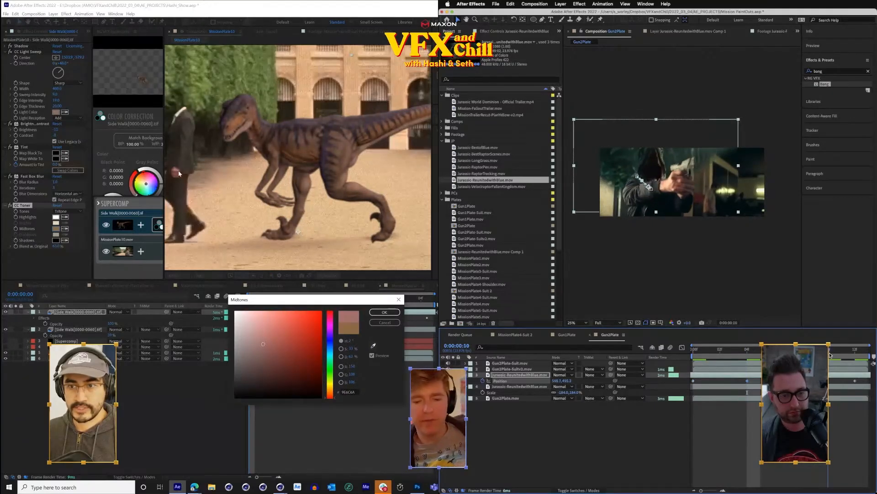
pyautogui.click(384, 312)
# - Move the raptor clip slightly down and right at frame 7 in Gun2Plate and preview the motion
pyautogui.press(',')
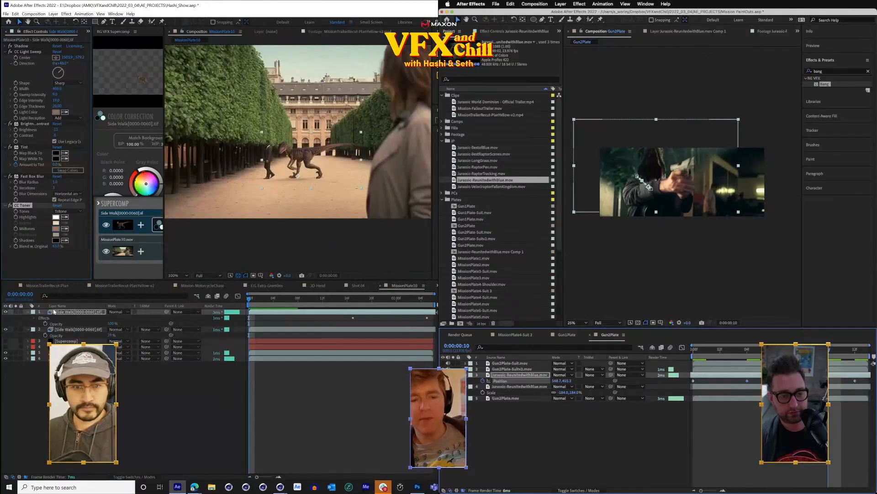
pyautogui.press('pagedown')
pyautogui.press('pagedown')
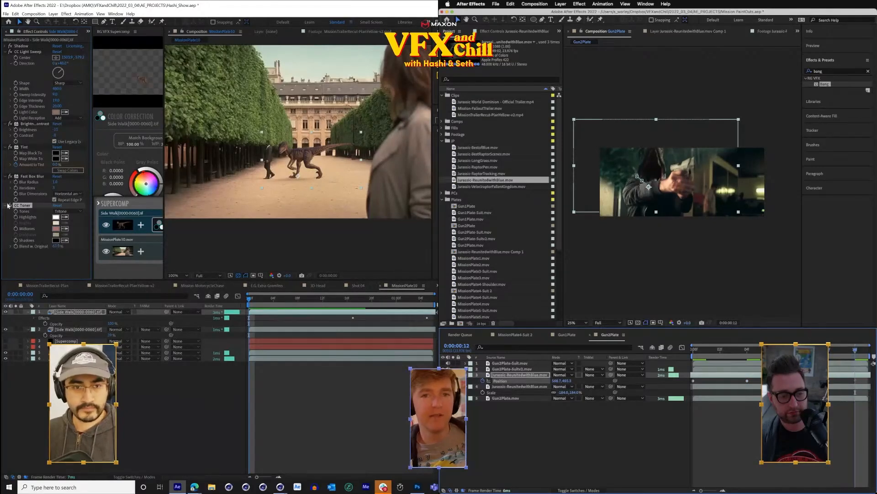
pyautogui.press('space')
pyautogui.hotkey('ctrl', 'space')
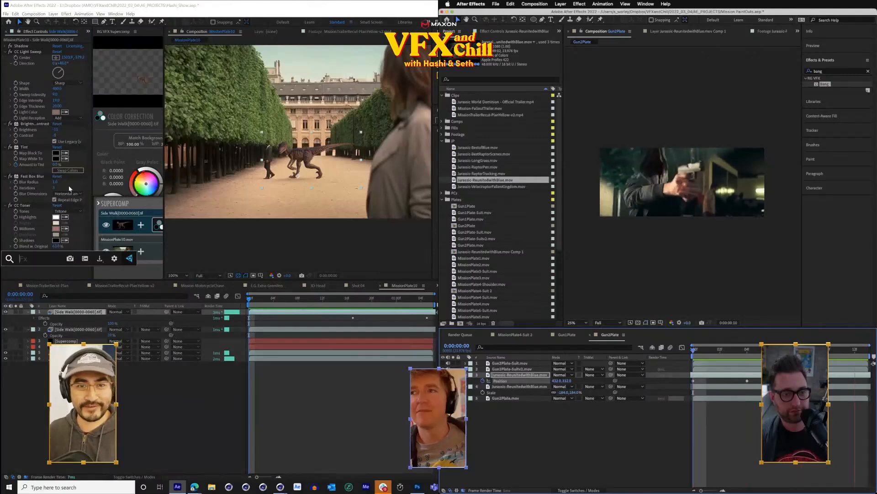
pyautogui.press('Escape')
pyautogui.press('space')
pyautogui.press('space')
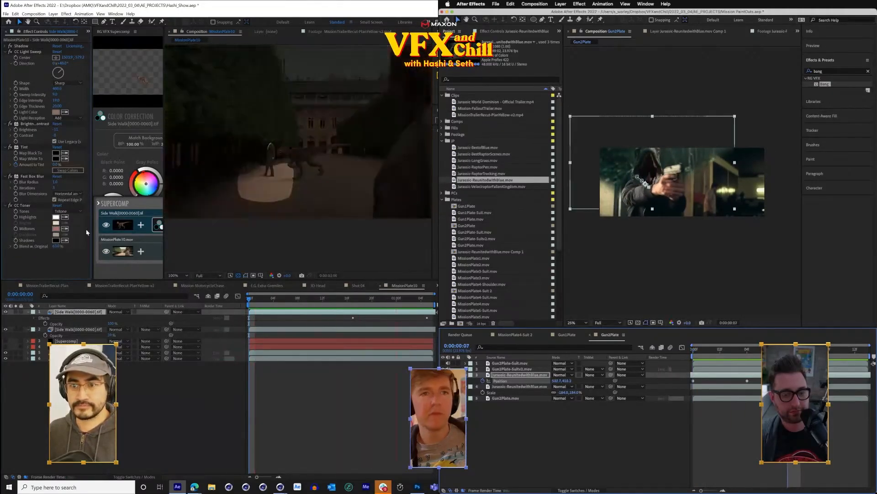
pyautogui.moveTo(644, 183); pyautogui.dragTo(648, 186)
pyautogui.press('space')
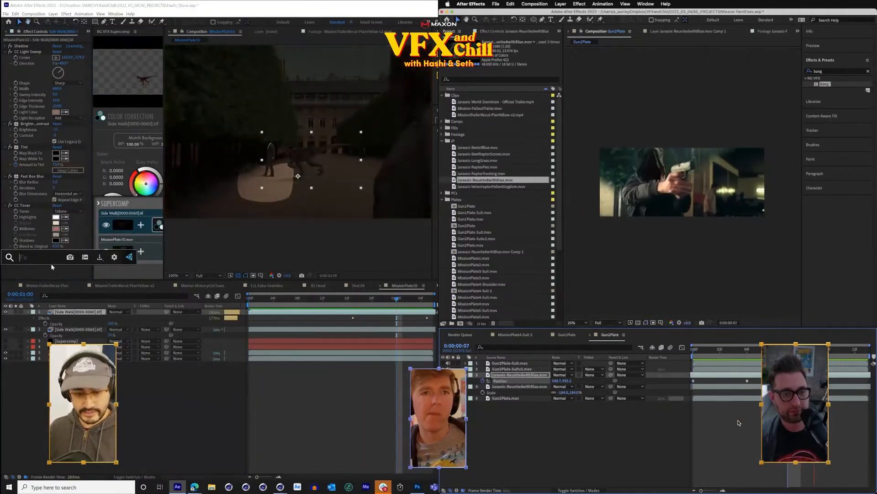
# - Apply the RSMB motion blur effect to the top Side Walk layer in MissionPlate10 and save the project
pyautogui.hotkey('ctrl', 'space')
pyautogui.write('rs')
pyautogui.press('Return')
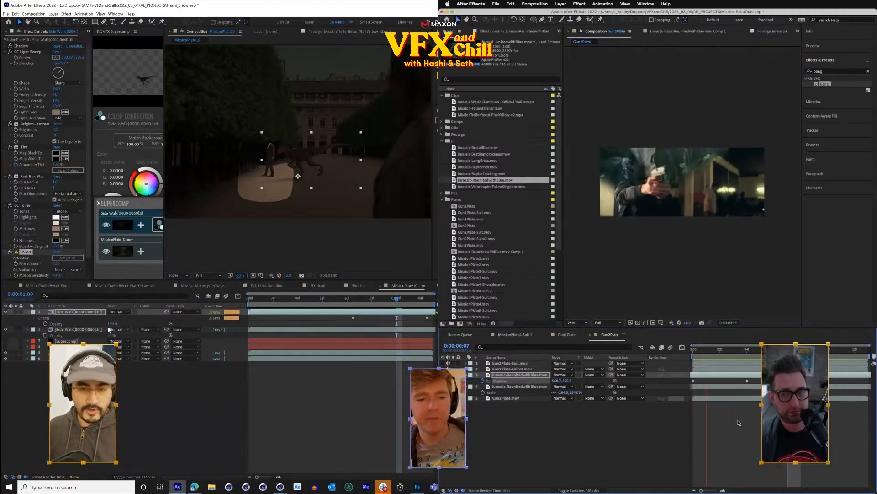
pyautogui.press('space')
pyautogui.hotkey('ctrl', 's')
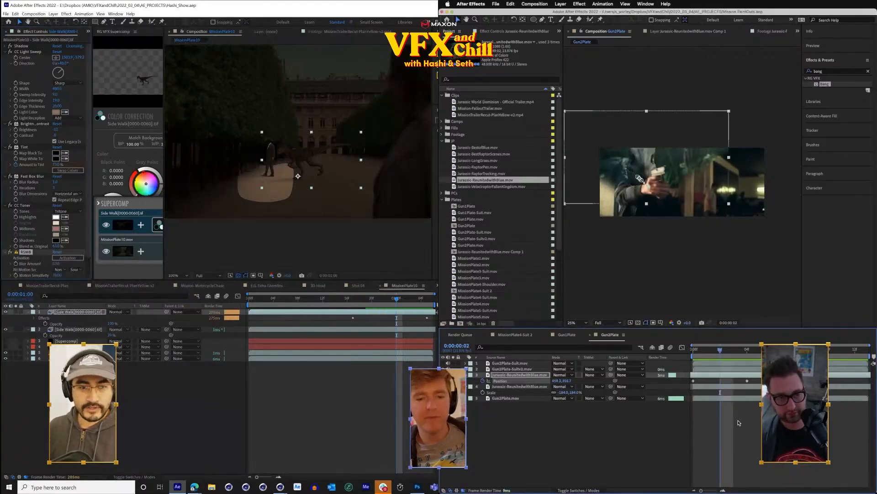
# - Toggle visibility of the Supercomp and layers below it in MissionPlate10, and open Jurassic-VelociraptorFallenKingdom.mov to scan its footage
pyautogui.click(42, 342)
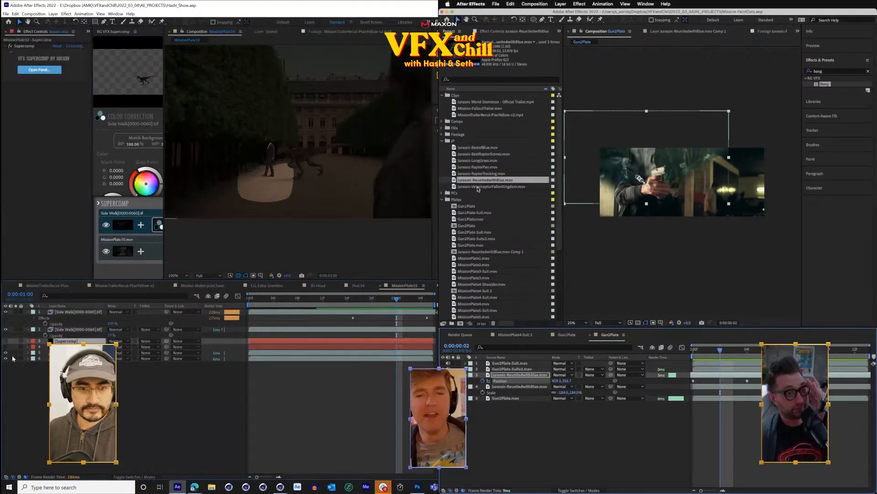
pyautogui.click(455, 186)
pyautogui.doubleClick(455, 187)
pyautogui.click(596, 307)
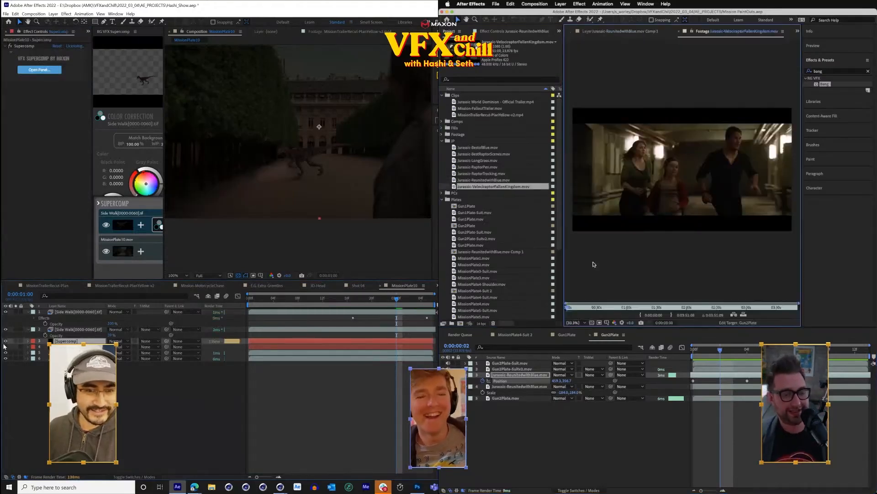
pyautogui.click(27, 346)
pyautogui.click(639, 307)
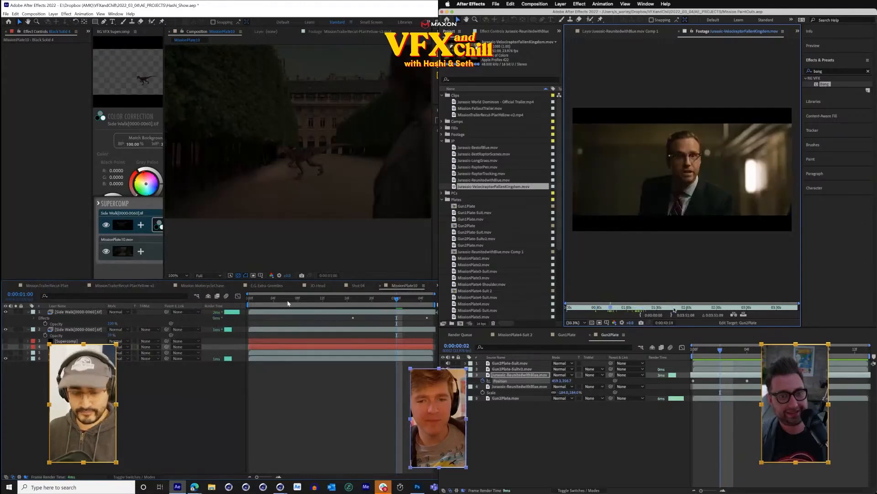
# - Queue MissionPlate10 for rendering with the output file name Shot 10_Comp_01, and open Jurassic-BestofBlue.mov to scan its footage
pyautogui.hotkey('ctrl', 'm')
pyautogui.moveTo(694, 310); pyautogui.dragTo(712, 313)
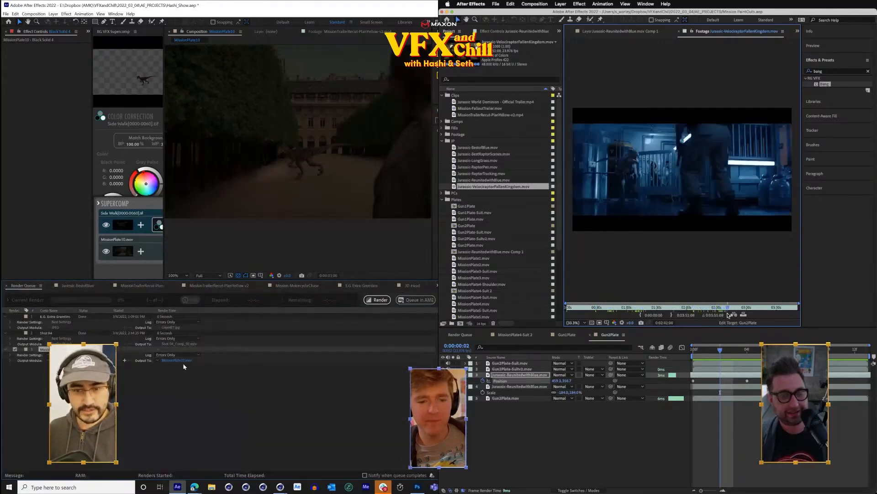
pyautogui.click(183, 360)
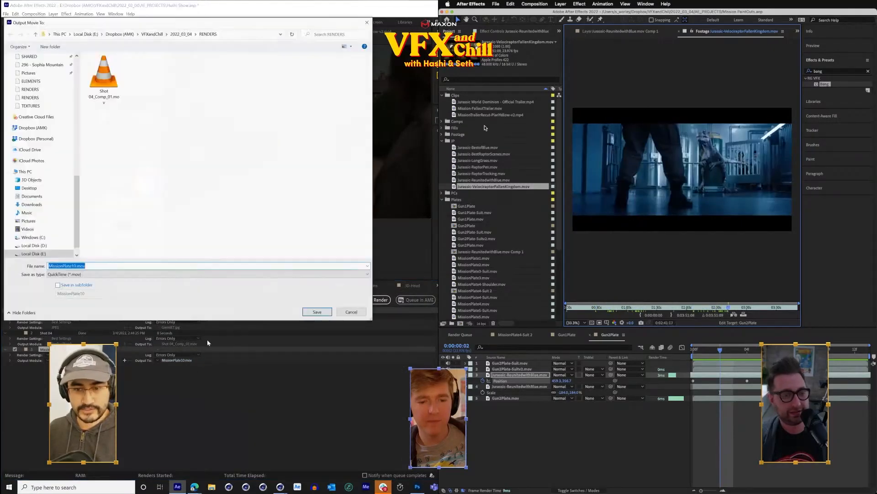
pyautogui.write('Shot')
pyautogui.doubleClick(477, 148)
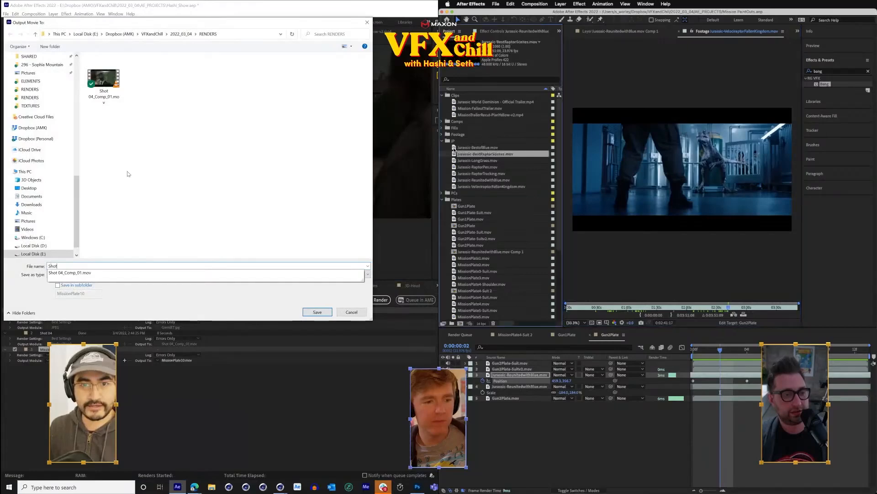
pyautogui.write('10')
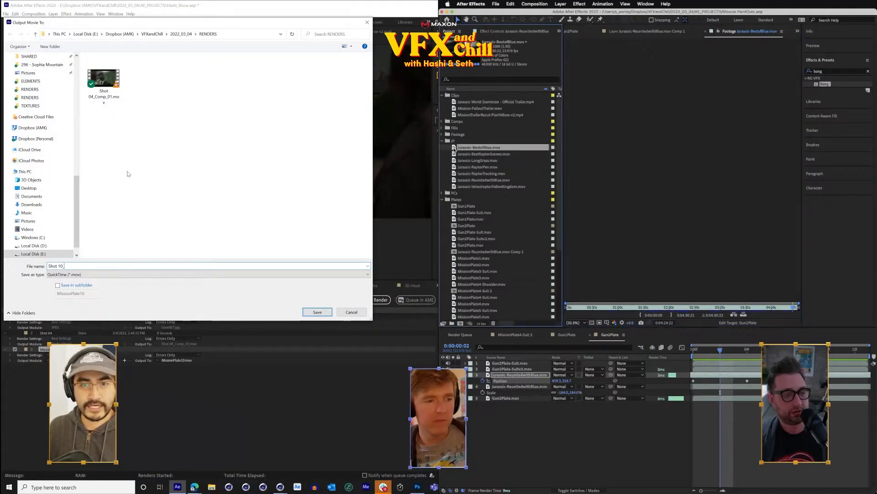
pyautogui.write('_')
pyautogui.moveTo(586, 309); pyautogui.dragTo(654, 309)
pyautogui.write('Comp_01')
pyautogui.press('Return')
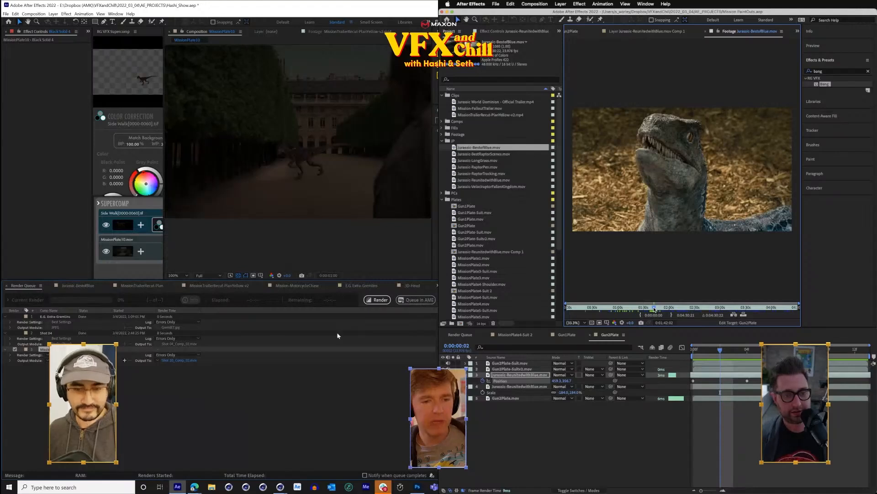
# - Render the queued MissionPlate10 composition, accepting the output colour depth
pyautogui.click(374, 304)
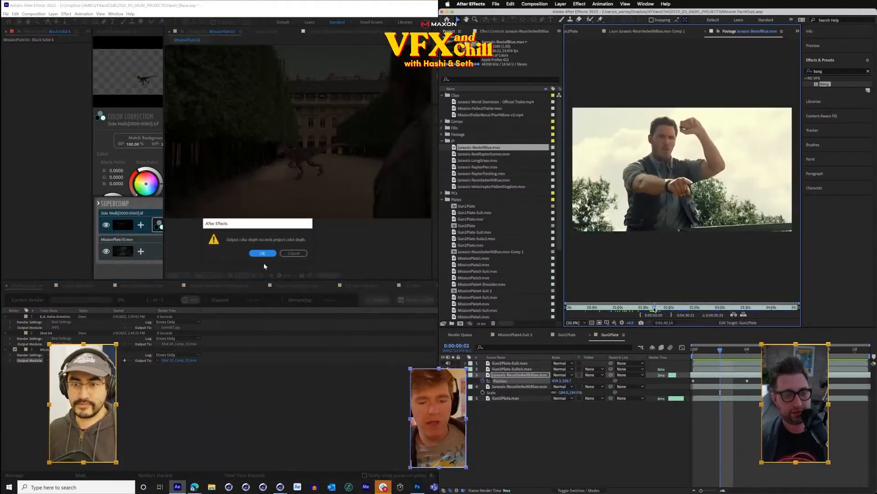
pyautogui.click(301, 253)
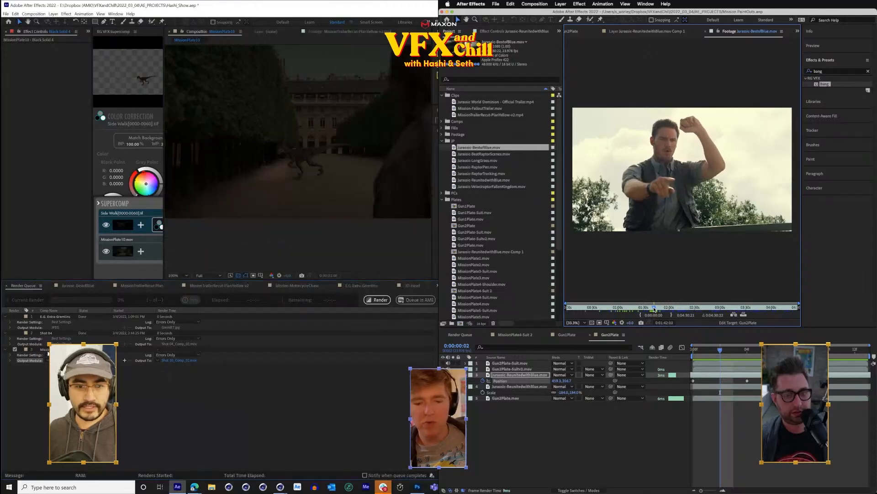
pyautogui.click(383, 301)
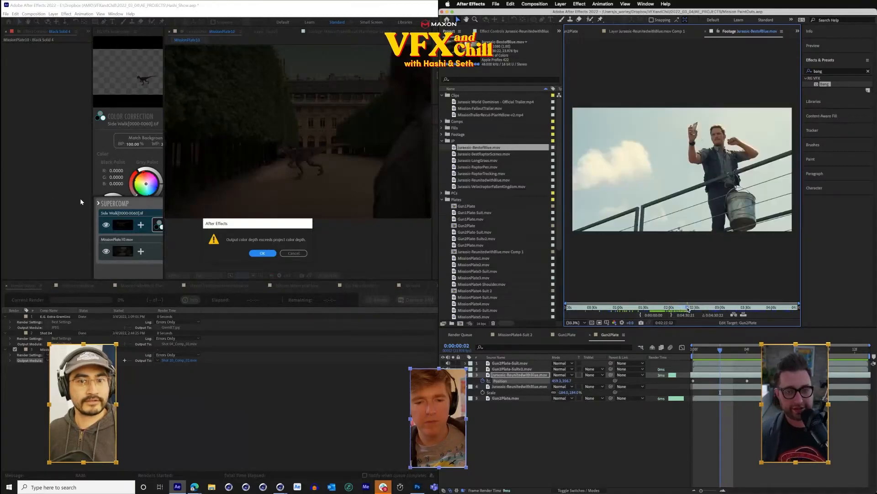
pyautogui.click(263, 253)
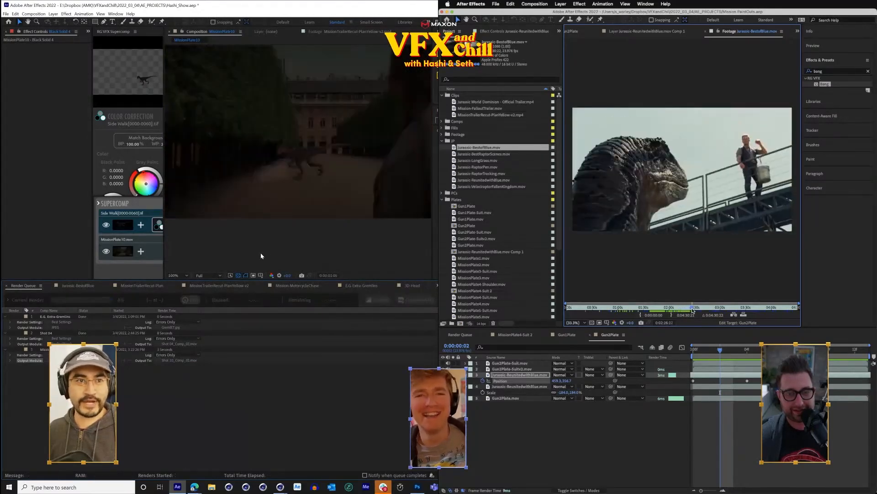
# - Widen the project panel, reveal the MissionPlate clips in the elements folder, and scrub Jurassic-BestofBlue.mov for a raptor shot
pyautogui.moveTo(698, 310); pyautogui.dragTo(695, 310)
pyautogui.moveTo(93, 51); pyautogui.dragTo(140, 59)
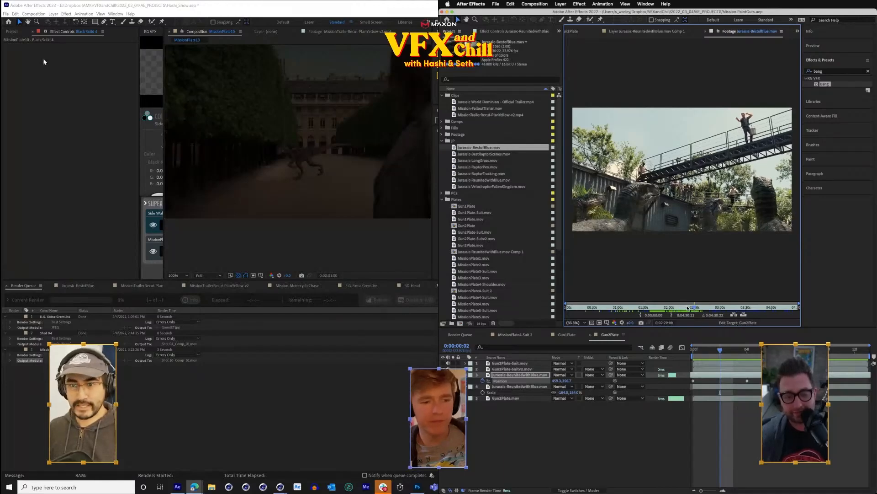
pyautogui.click(688, 308)
pyautogui.click(11, 31)
pyautogui.scroll(-1, 59, 160)
pyautogui.scroll(3, 58, 180)
pyautogui.moveTo(688, 307); pyautogui.dragTo(686, 309)
pyautogui.scroll(3, 58, 181)
pyautogui.click(44, 145)
pyautogui.click(5, 126)
pyautogui.click(5, 132)
pyautogui.scroll(-1, 33, 142)
# - Examine the thumbnails of the MissionPlate clips in the project and step through the raptor close-up in Jurassic-BestofBlue.mov
pyautogui.click(49, 133)
pyautogui.click(51, 145)
pyautogui.click(52, 158)
pyautogui.click(53, 171)
pyautogui.click(55, 178)
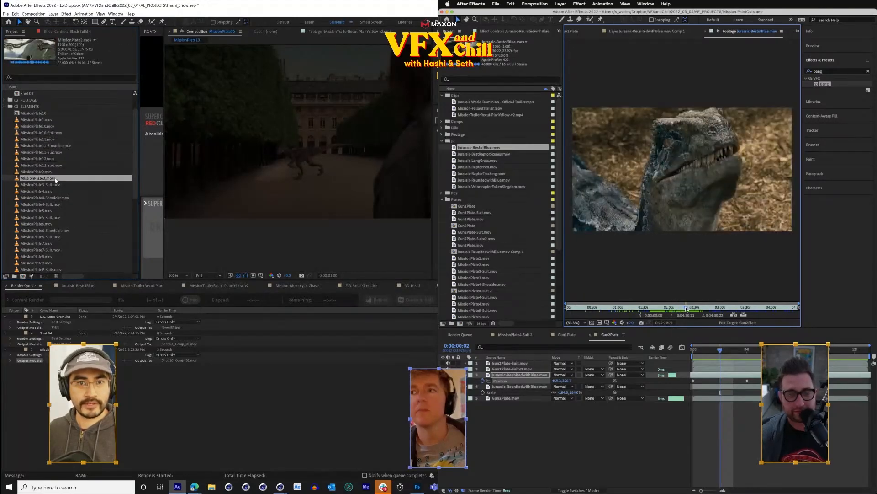
pyautogui.click(56, 191)
pyautogui.click(60, 199)
pyautogui.click(63, 211)
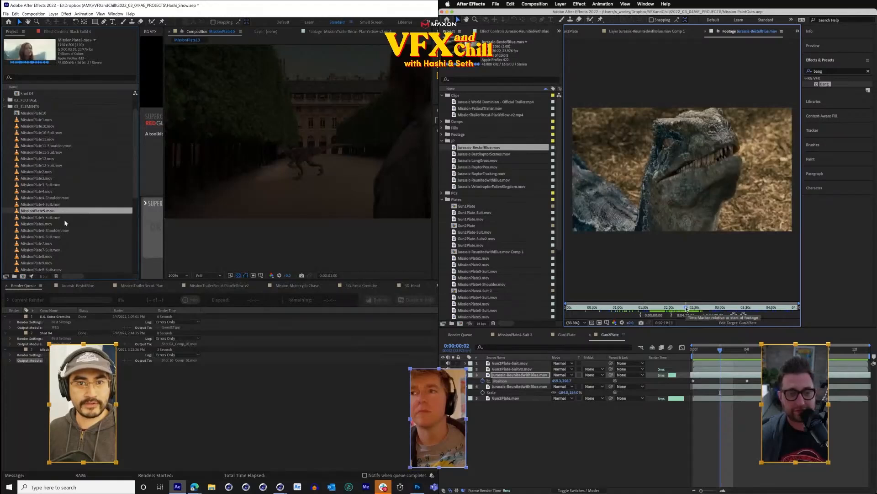
pyautogui.click(65, 219)
pyautogui.click(64, 230)
pyautogui.press('pageup')
pyautogui.press('pageup')
pyautogui.press('pageup')
pyautogui.click(59, 244)
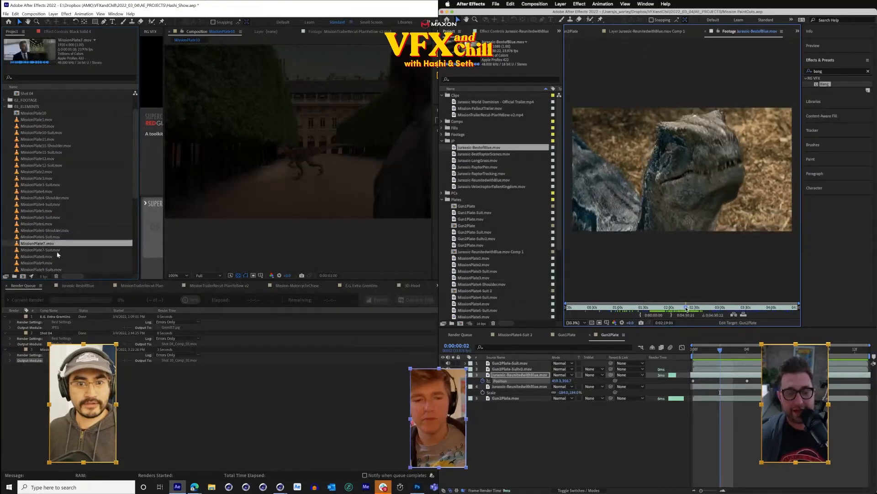
pyautogui.press('Down')
pyautogui.press('Down')
pyautogui.press('Down')
pyautogui.scroll(-1, 55, 256)
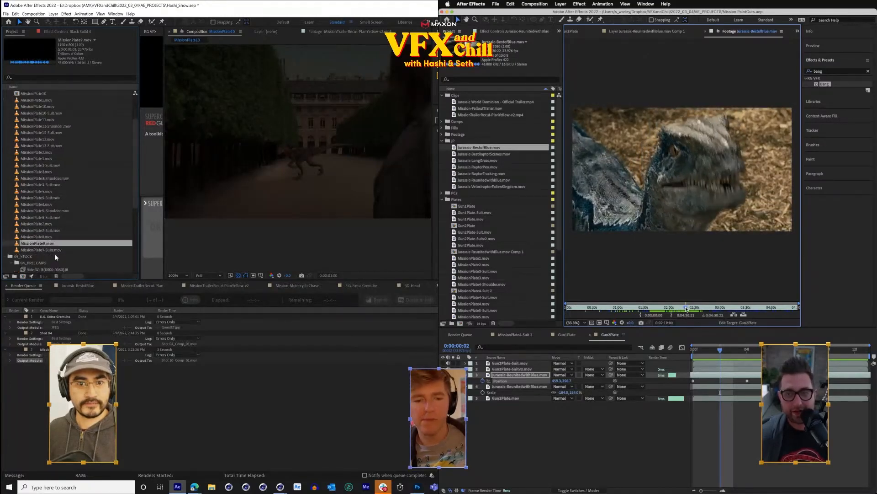
pyautogui.press('Up')
pyautogui.press('Up')
pyautogui.press('Up')
pyautogui.press('Up')
pyautogui.press('Up')
pyautogui.press('Up')
pyautogui.press('Up')
pyautogui.press('Up')
pyautogui.press('Up')
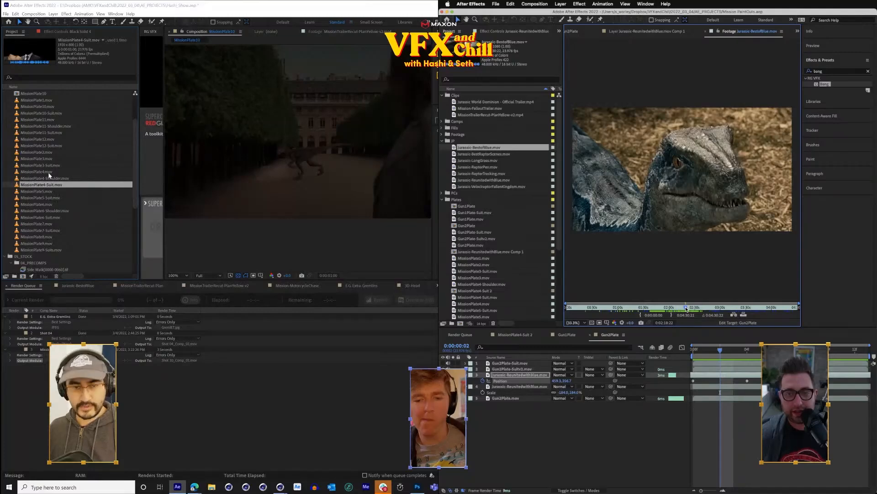
# - Start a footage import and browse to the Mission Plates folder inside the 2022_03_04 ELEMENTS folder
pyautogui.hotkey('ctrl', 'i')
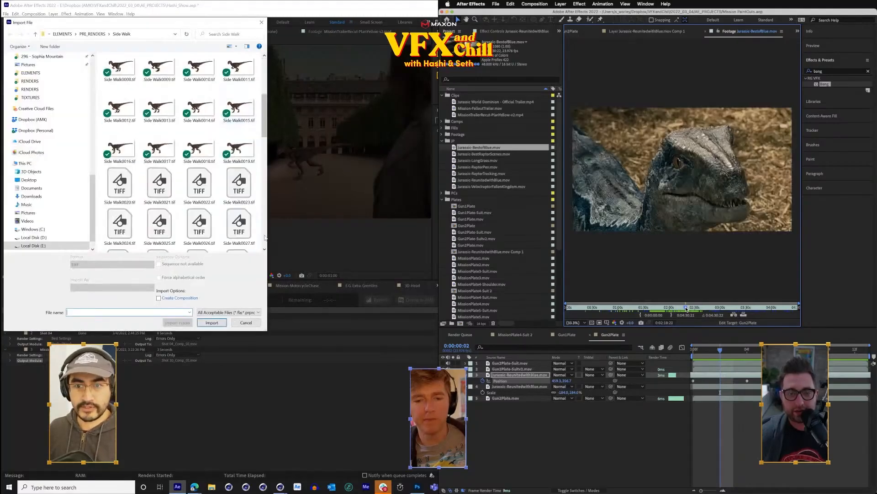
pyautogui.scroll(-5, 265, 237)
pyautogui.click(49, 90)
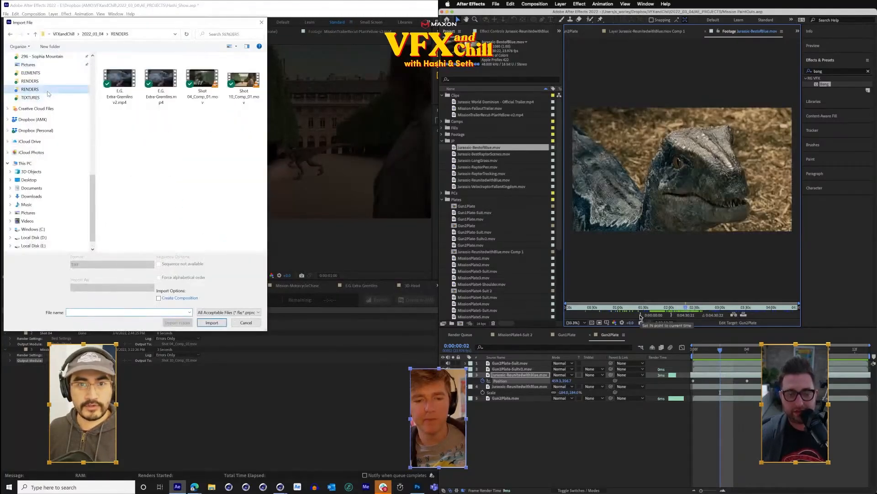
pyautogui.scroll(8, 92, 137)
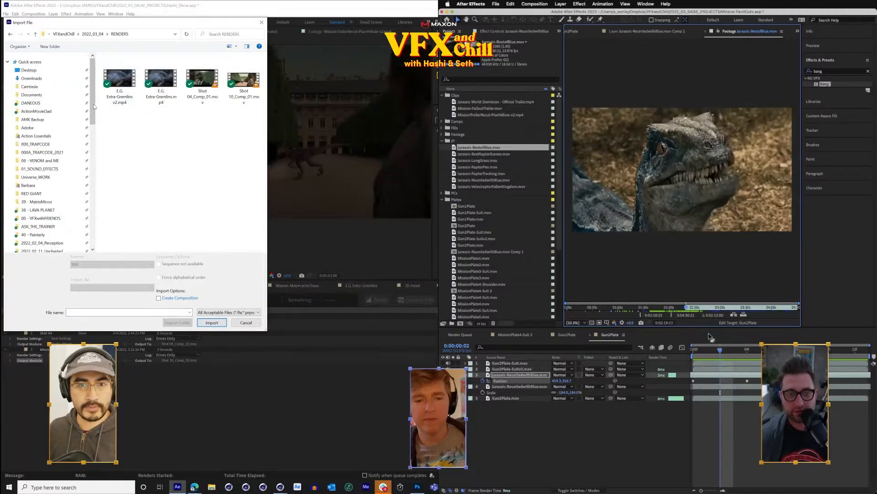
pyautogui.scroll(2, 55, 178)
pyautogui.scroll(-1, 56, 174)
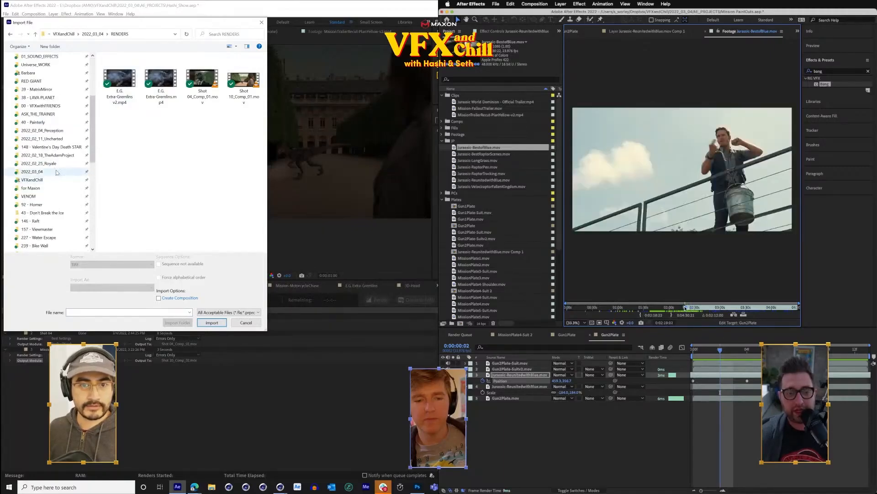
pyautogui.moveTo(92, 156); pyautogui.dragTo(92, 210)
pyautogui.click(30, 171)
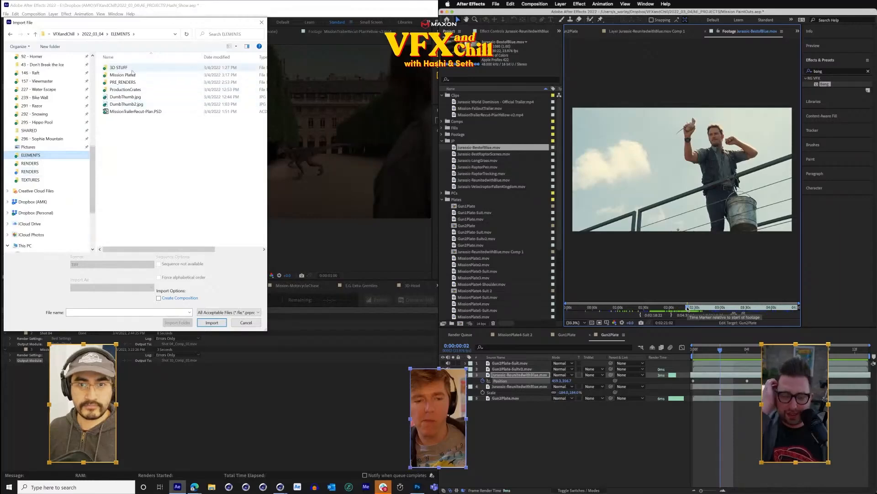
pyautogui.doubleClick(123, 75)
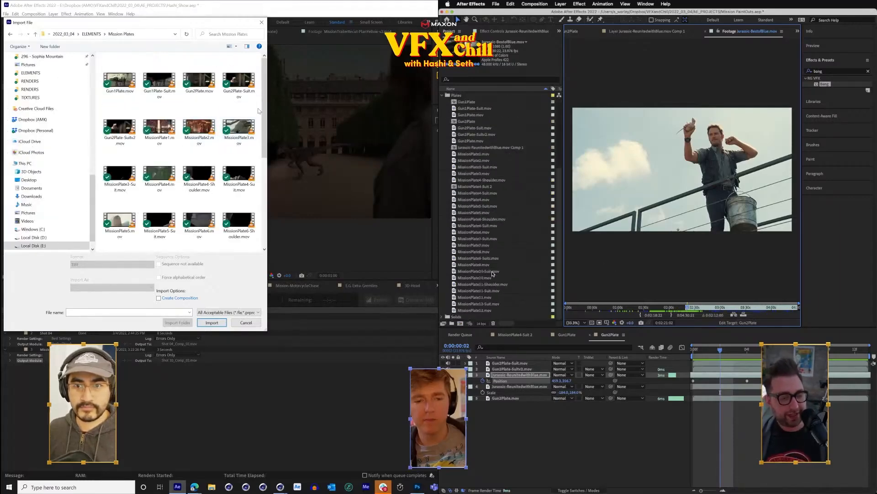
# - Examine the plate thumbnails, pick out MissionPlate9.mov and MissionPlate9-Suits.mov, and close the import without importing; also view MissionPlate11.mov and MissionPlate6.mov
pyautogui.click(238, 130)
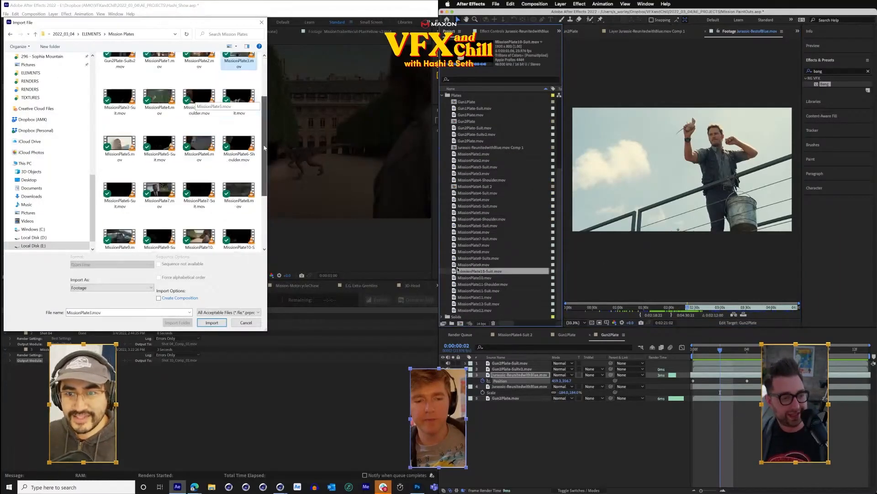
pyautogui.moveTo(264, 115); pyautogui.dragTo(262, 203)
pyautogui.click(121, 139)
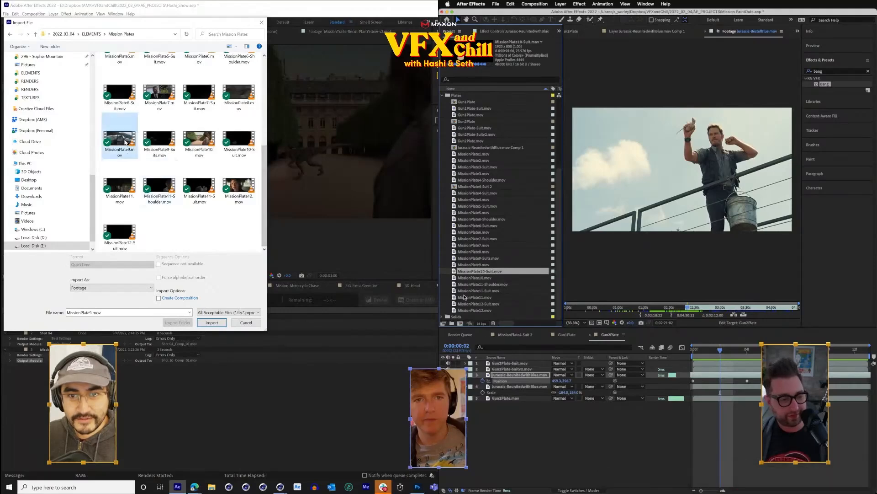
pyautogui.click(455, 297)
pyautogui.doubleClick(454, 297)
pyautogui.doubleClick(455, 232)
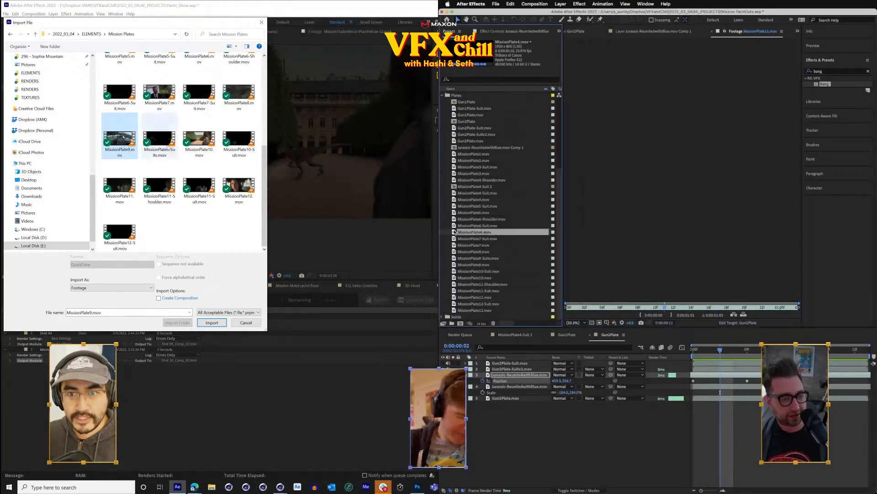
pyautogui.click(158, 140)
pyautogui.keyDown('ctrl'); pyautogui.click(122, 141); pyautogui.keyUp('ctrl')
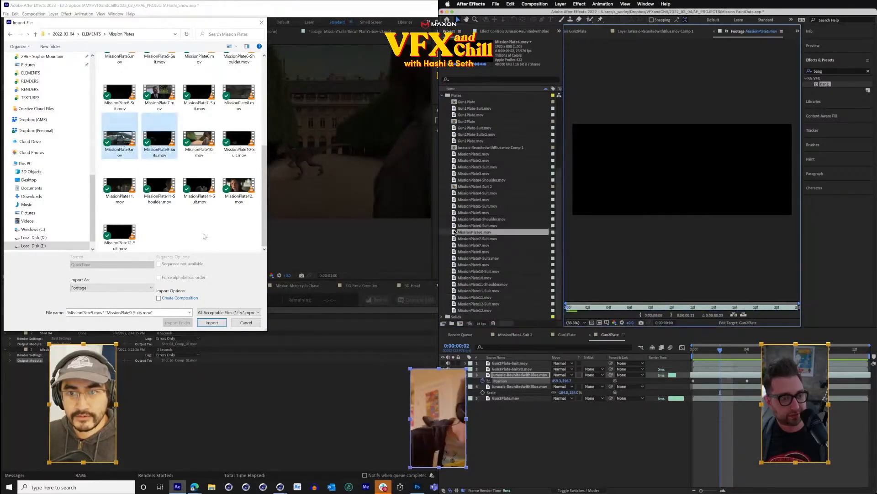
pyautogui.click(240, 322)
# - Create a single MissionPlate9 composition from MissionPlate9.mov and MissionPlate9-Suits.mov, and scrub MissionPlate9.mov in the footage viewer
pyautogui.doubleClick(475, 264)
pyautogui.click(53, 237)
pyautogui.click(54, 243)
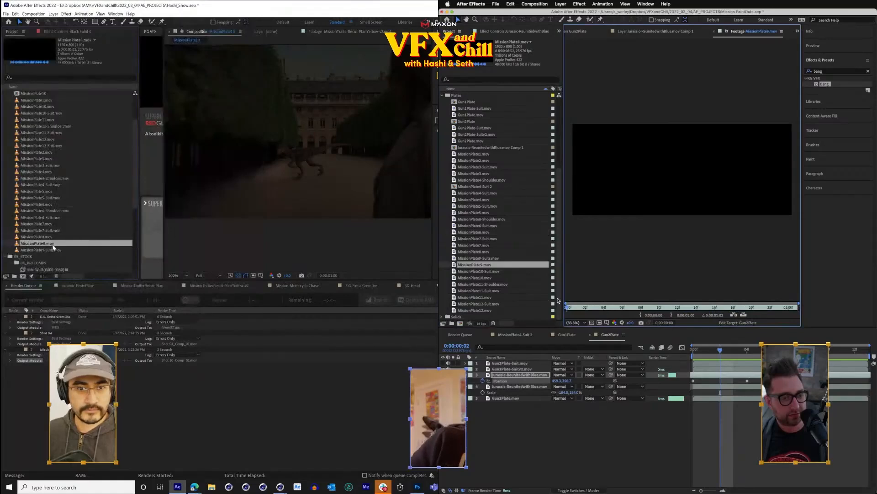
pyautogui.keyDown('shift'); pyautogui.click(52, 250); pyautogui.keyUp('shift')
pyautogui.click(24, 278)
pyautogui.moveTo(629, 310); pyautogui.dragTo(762, 315)
pyautogui.click(272, 217)
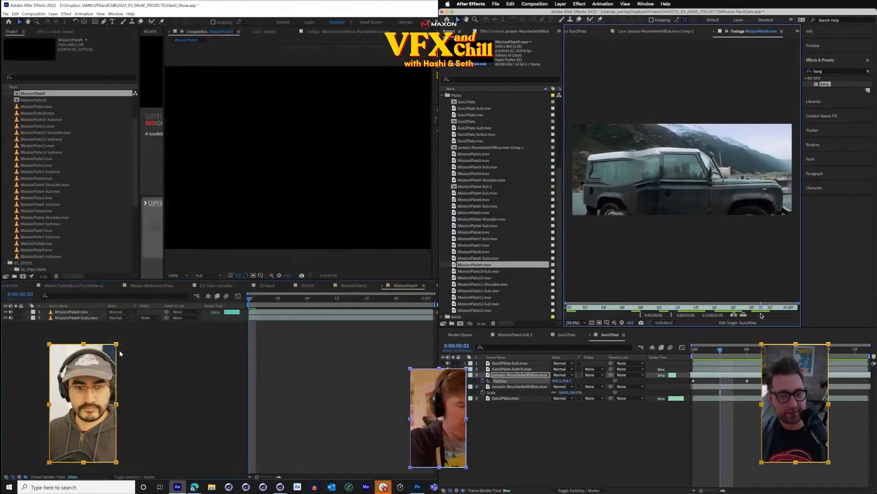
# - Hide the MissionPlate9-Suits.mov layer and scrub the MissionPlate9 composition to frame 6
pyautogui.click(5, 312)
pyautogui.click(7, 317)
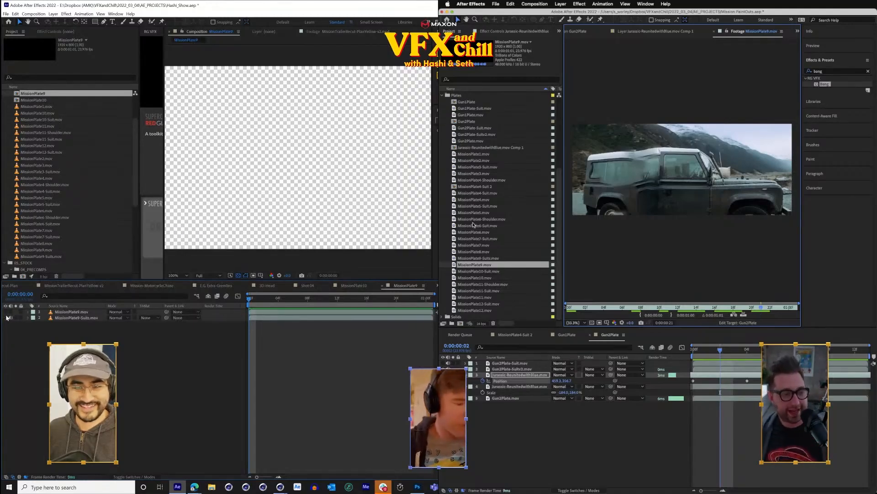
pyautogui.moveTo(267, 302); pyautogui.dragTo(291, 308)
# - Review MissionPlate5.mov and MissionPlate4.mov in the footage viewer and check MissionPlate6.mov in the other project
pyautogui.doubleClick(453, 214)
pyautogui.scroll(-2, 354, 194)
pyautogui.doubleClick(453, 199)
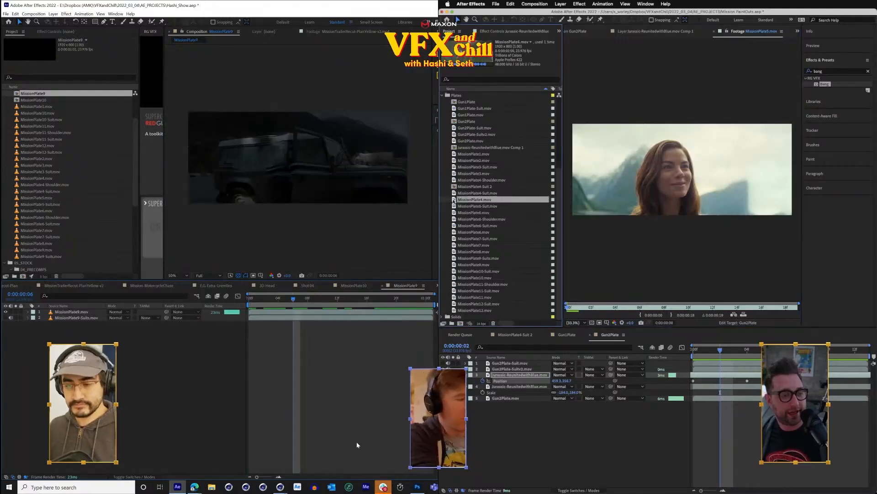
pyautogui.click(47, 211)
pyautogui.moveTo(861, 491)
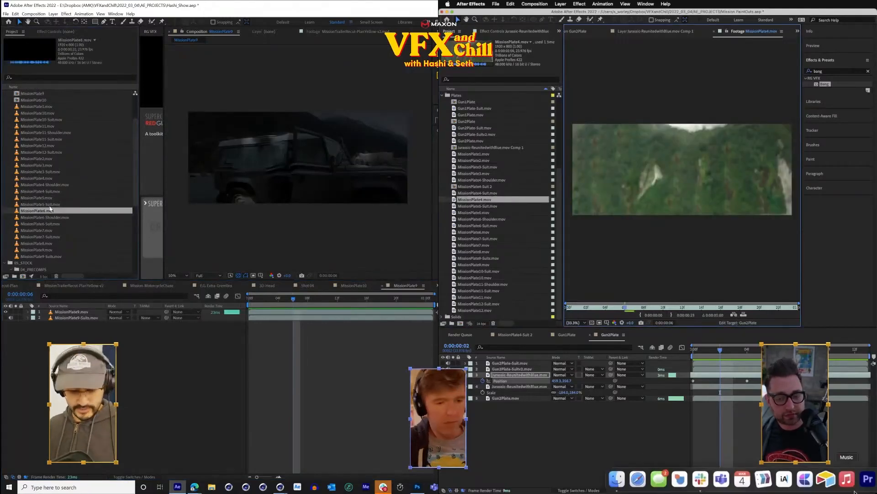
pyautogui.hotkey('ctrl', 'i')
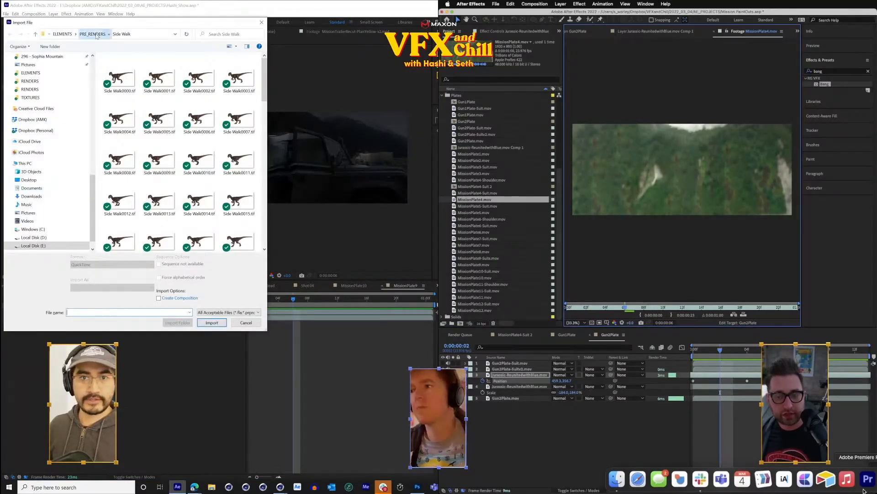
pyautogui.click(118, 33)
pyautogui.moveTo(118, 22); pyautogui.dragTo(254, 92)
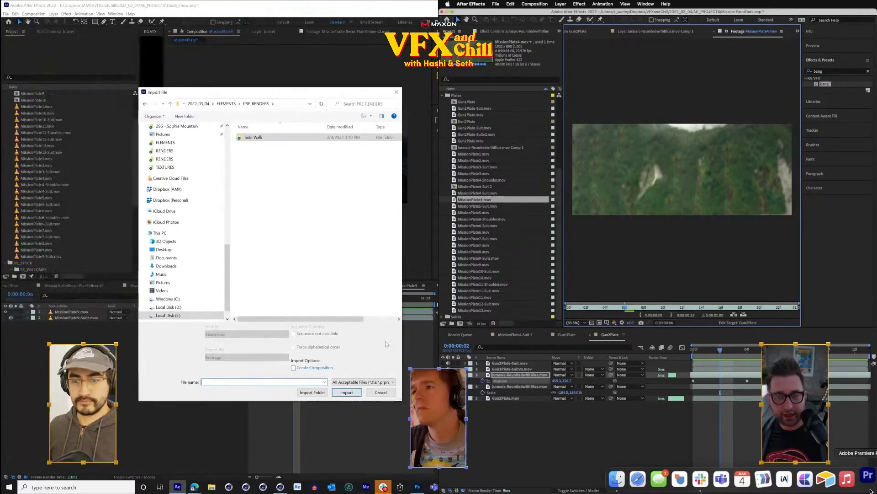
pyautogui.click(381, 393)
pyautogui.click(134, 360)
# - Check the MissionPlate2.mov thumbnail and force quit Premiere Pro
pyautogui.click(488, 160)
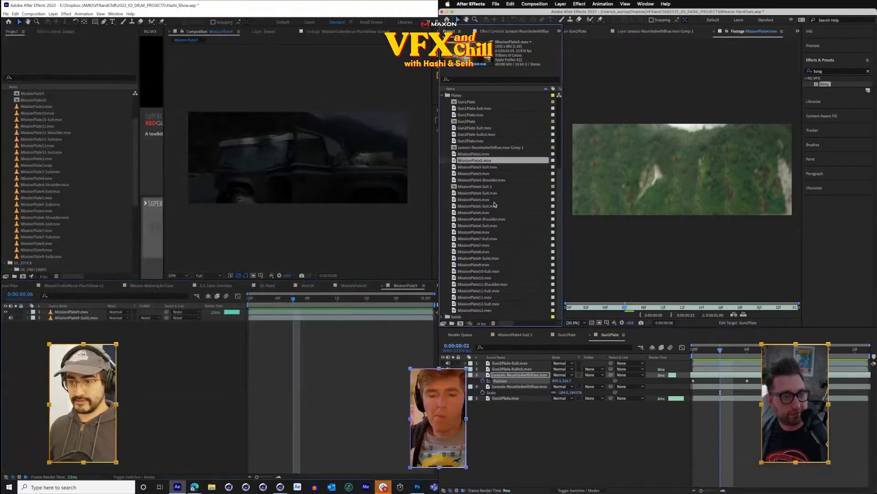
pyautogui.rightClick(868, 473)
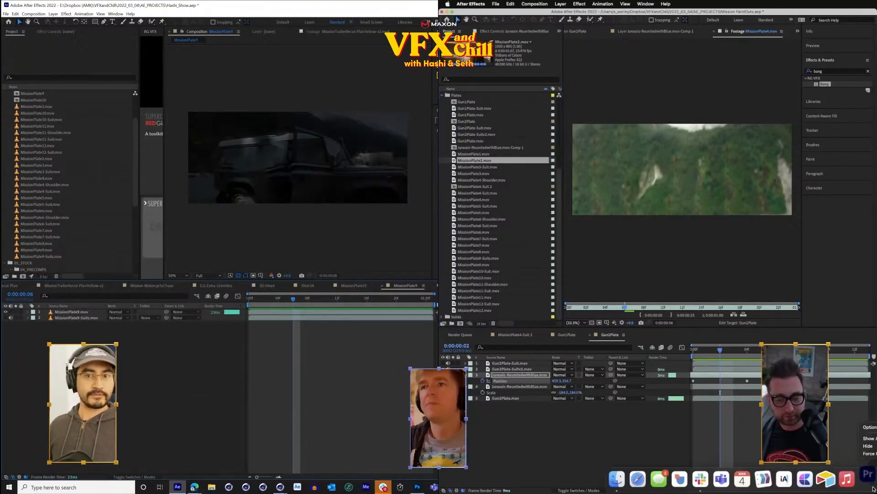
pyautogui.click(867, 454)
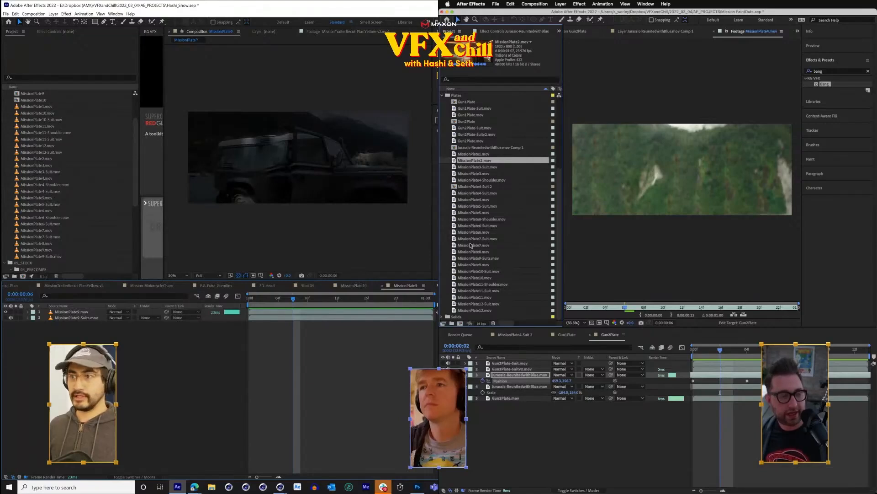
# - Expand the Comps folder and look through the Jurassic Impossible Fallout Kingdom linked comps, checking Linked Comp 16
pyautogui.scroll(5, 471, 245)
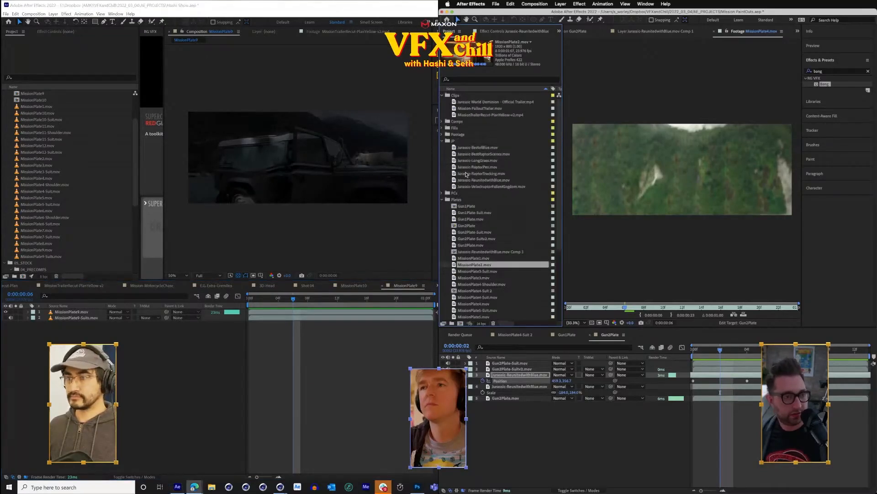
pyautogui.click(442, 121)
pyautogui.scroll(-1, 457, 137)
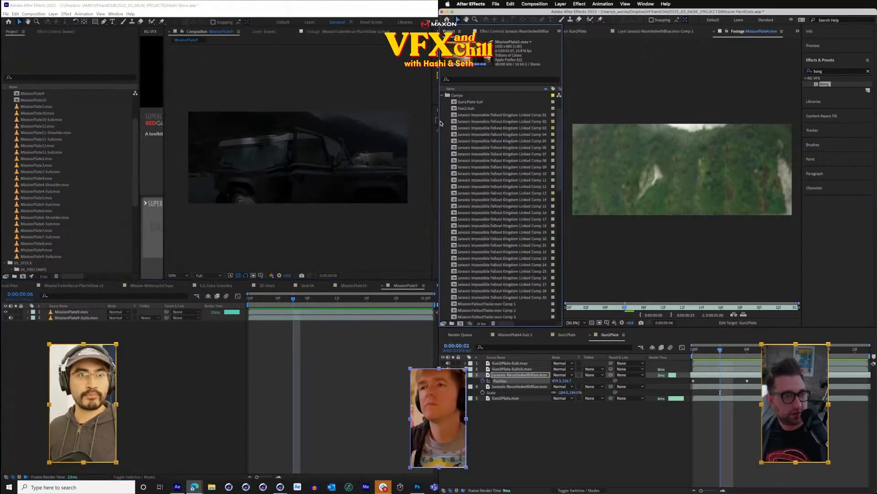
pyautogui.scroll(-2, 488, 180)
pyautogui.click(485, 187)
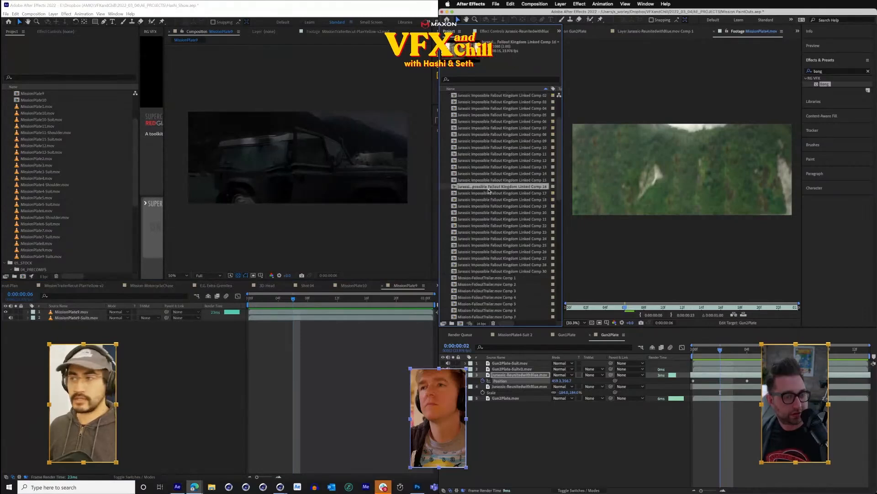
pyautogui.click(475, 256)
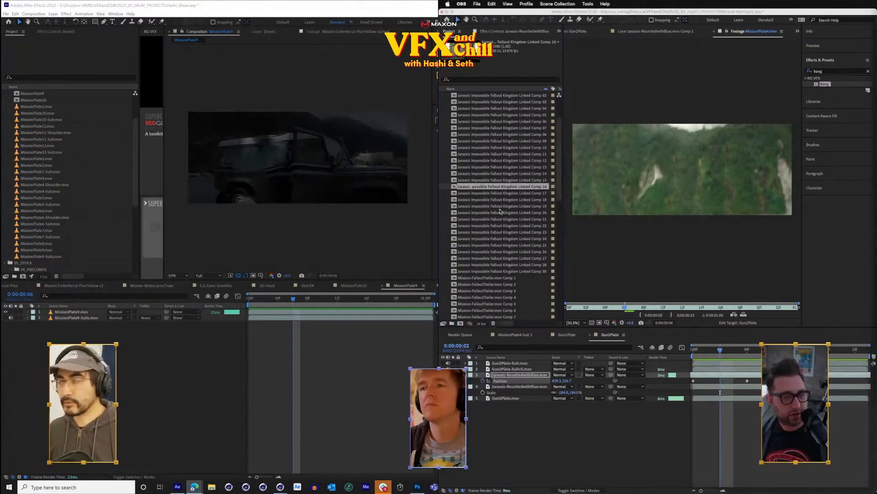
# - Check the thumbnails of Linked Comps 17, 18, 22, 26, 27 and 28 for the helicopter shots
pyautogui.click(466, 206)
pyautogui.moveTo(455, 204); pyautogui.dragTo(453, 200)
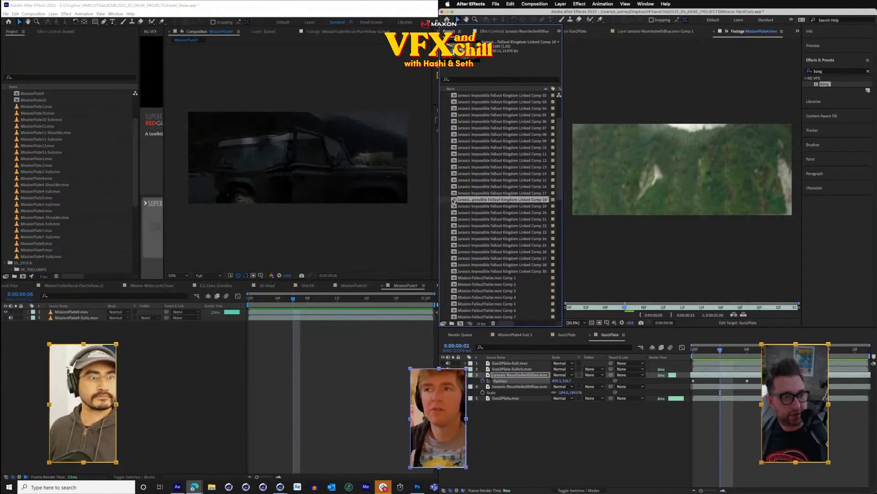
pyautogui.click(454, 193)
pyautogui.click(455, 225)
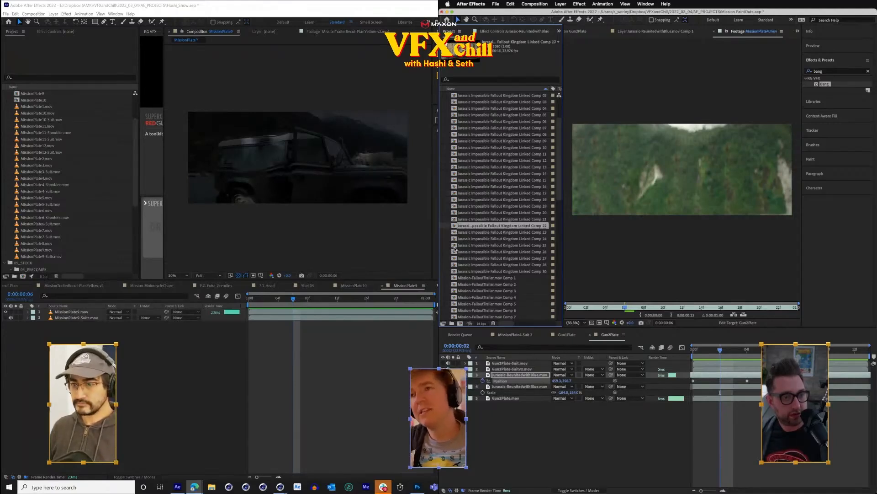
pyautogui.click(454, 251)
pyautogui.click(453, 259)
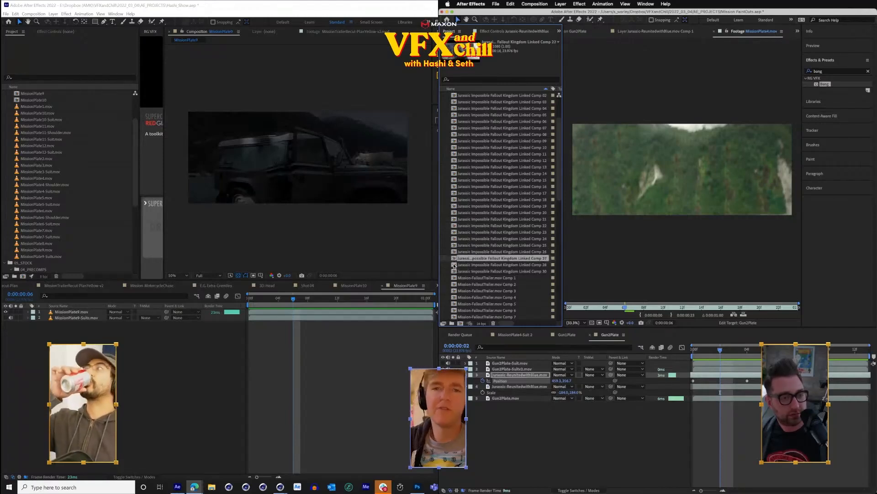
pyautogui.click(454, 265)
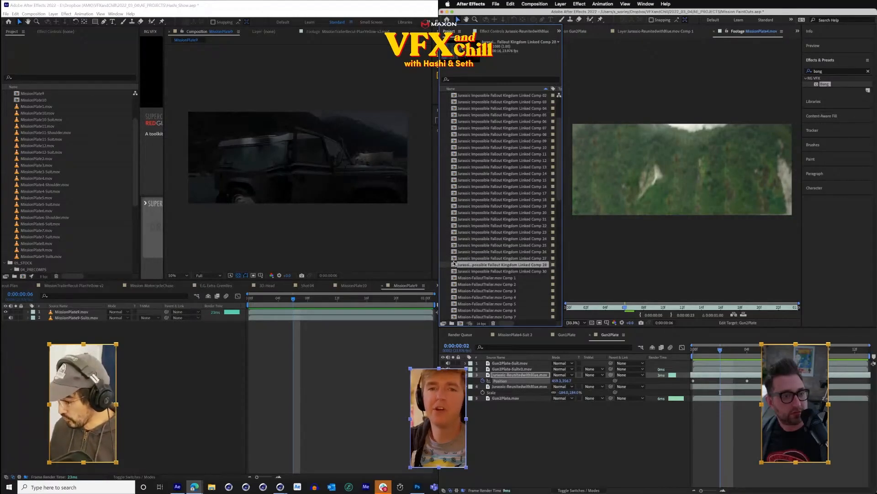
pyautogui.click(455, 258)
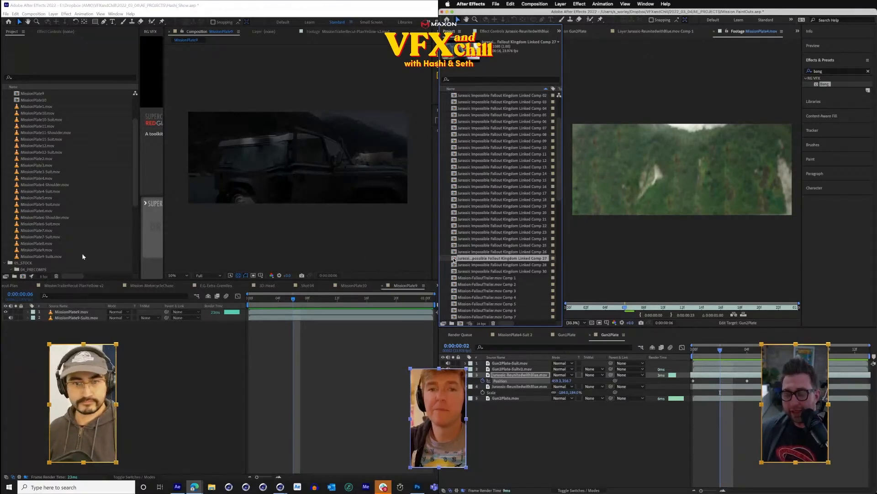
# - Open Linked Comp 27 and Linked Comp 28 for playback, and check the MissionPlate12-Suit.mov and MissionPlate2.mov thumbnails
pyautogui.click(88, 211)
pyautogui.click(66, 152)
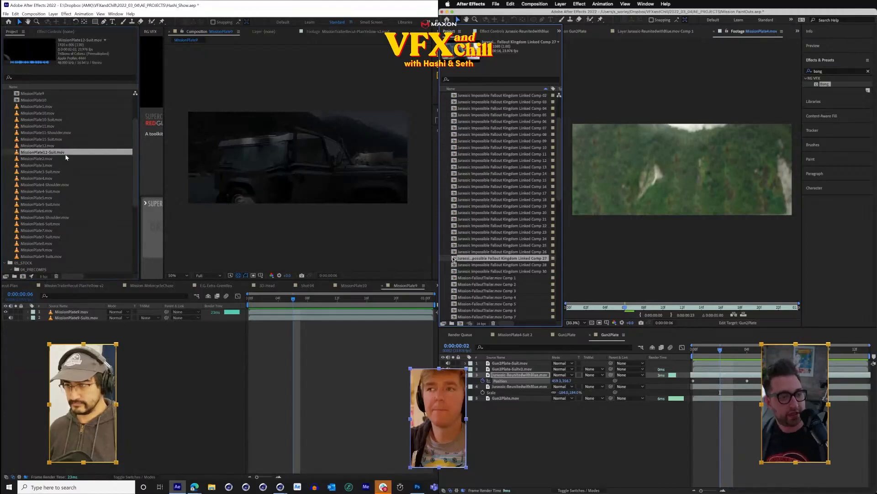
pyautogui.doubleClick(454, 259)
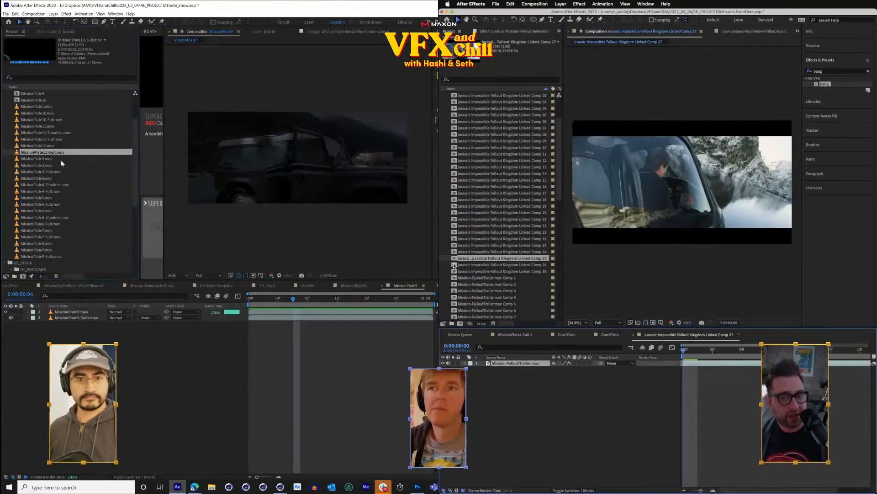
pyautogui.click(61, 160)
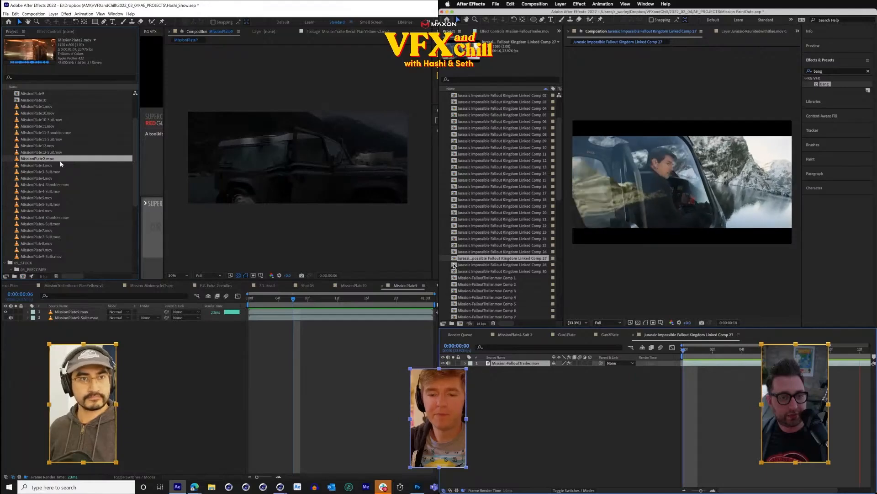
pyautogui.doubleClick(454, 264)
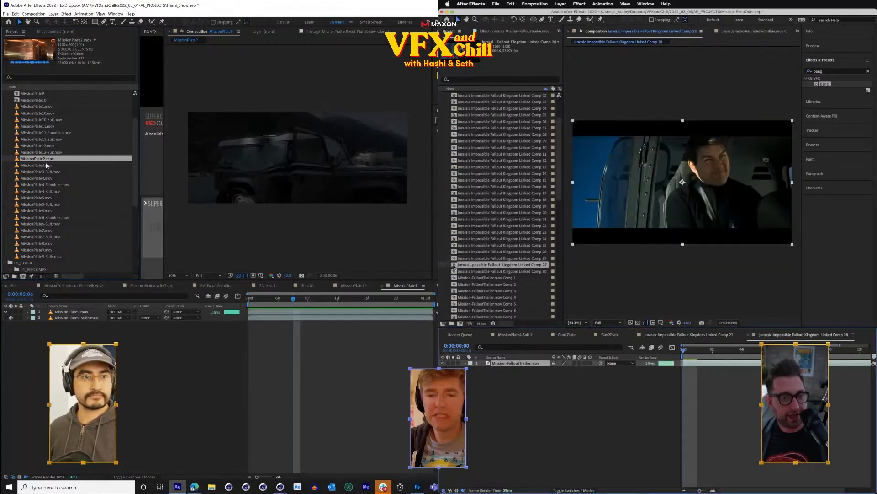
pyautogui.press('space')
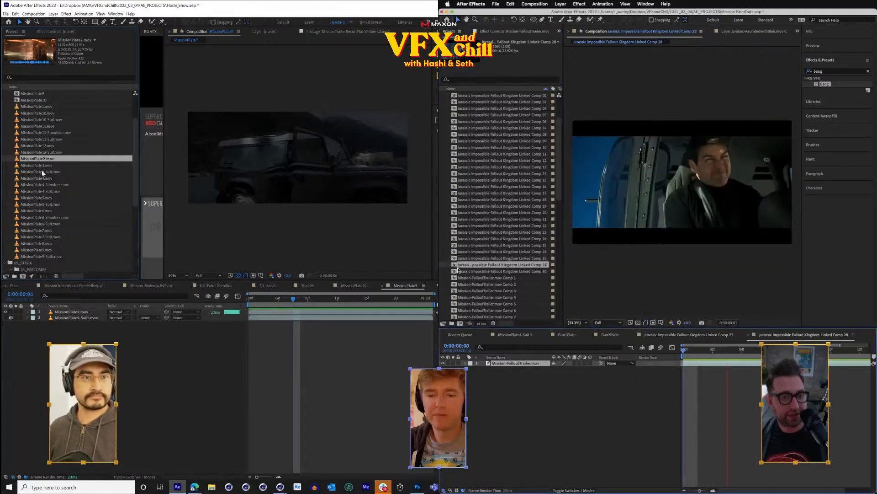
pyautogui.click(43, 171)
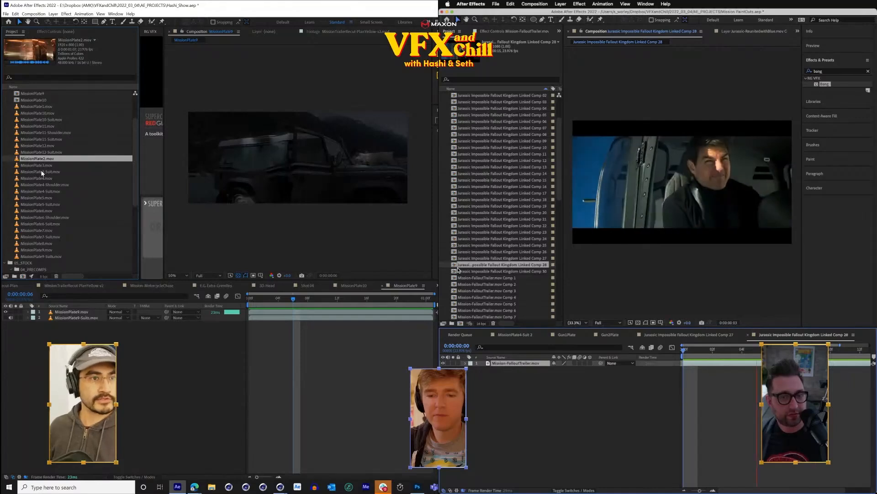
# - Check the MissionPlate12-Suit.mov and MissionPlate4-Shoulder.mov thumbnails and select Linked Comp 27
pyautogui.click(50, 152)
pyautogui.click(455, 259)
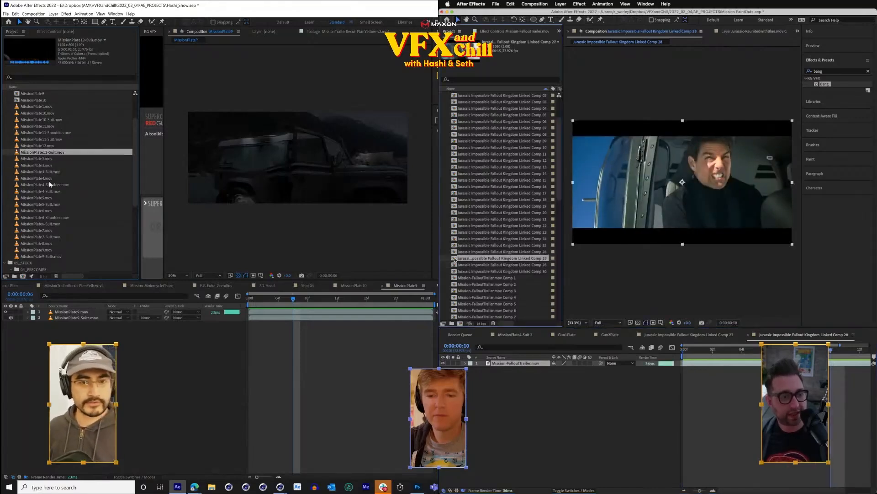
pyautogui.click(51, 184)
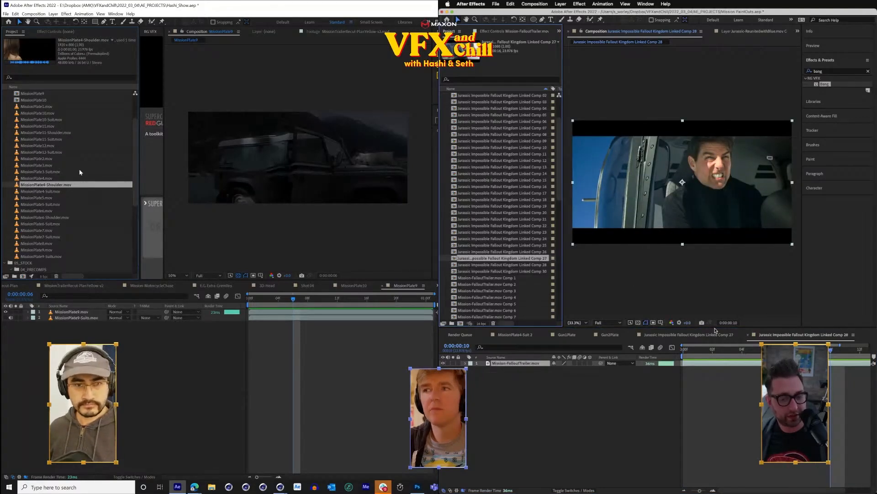
# - Add Linked Comp 27 and Linked Comp 28 to the render queue, checking the MissionPlate3-Suit.mov thumbnail
pyautogui.click(713, 333)
pyautogui.click(80, 172)
pyautogui.press('space')
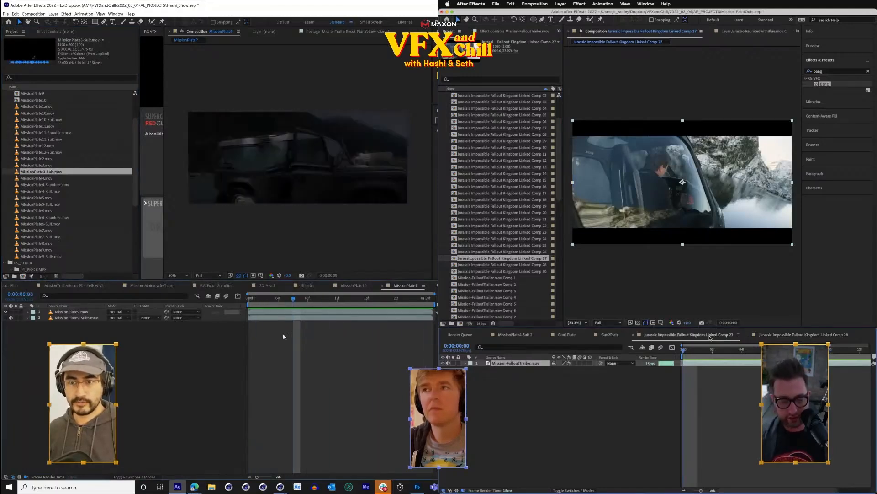
pyautogui.press('super+m')
pyautogui.scroll(-1, 614, 465)
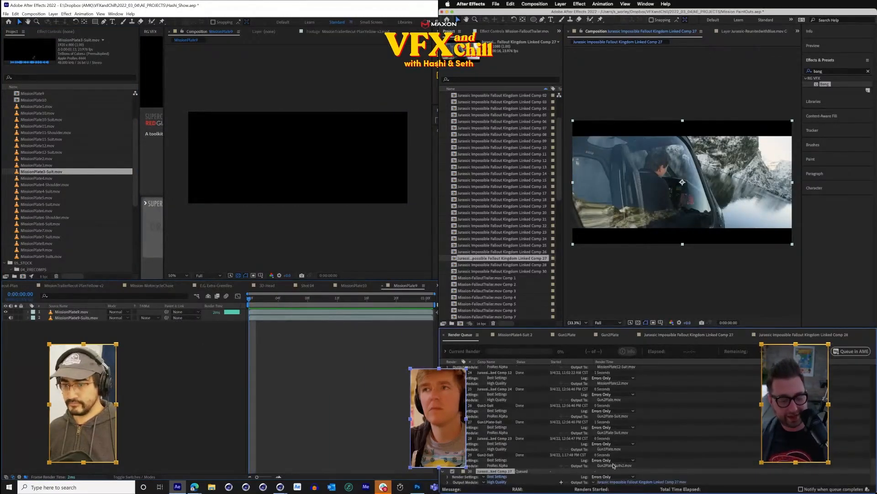
pyautogui.click(785, 338)
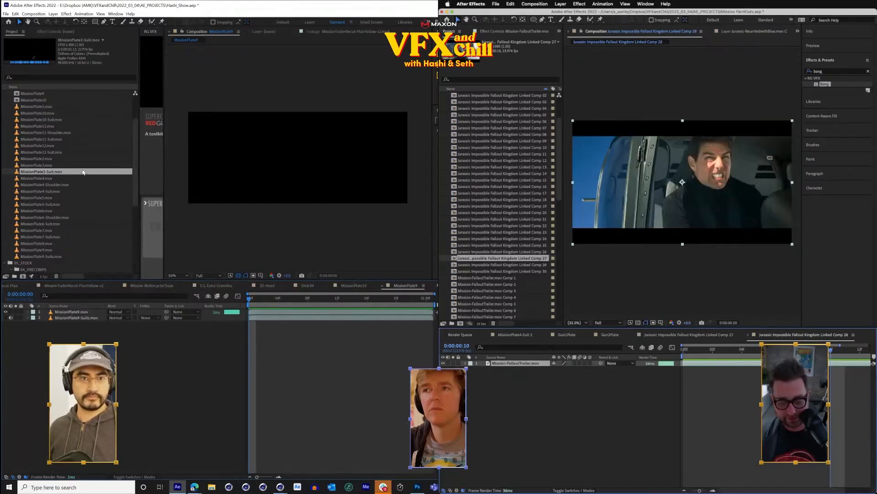
pyautogui.press('super+m')
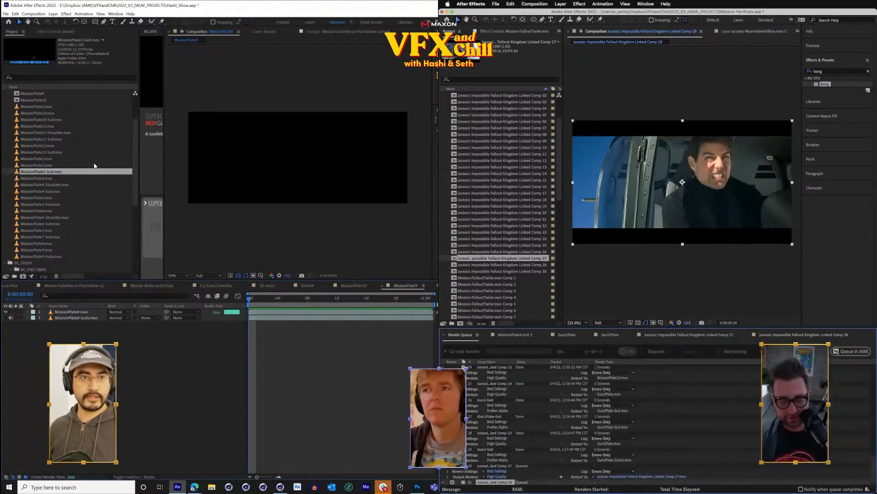
# - Open Linked Comp 30, play it back and add it to the render queue
pyautogui.click(457, 272)
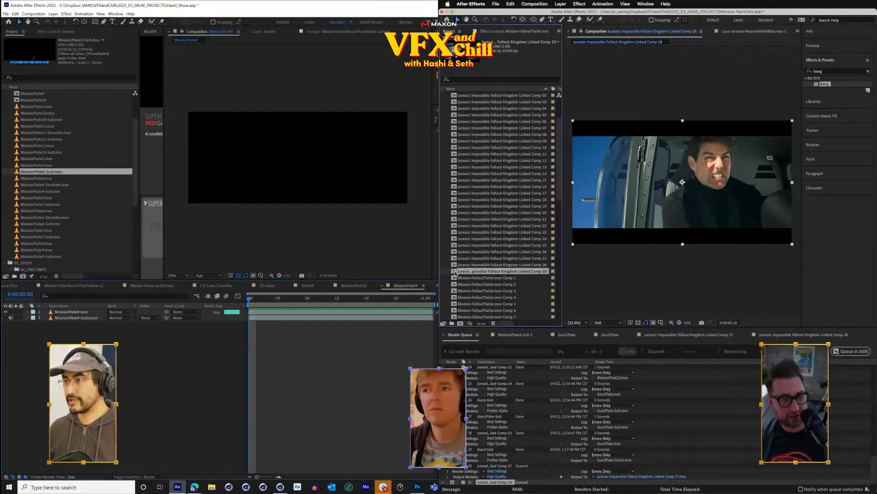
pyautogui.doubleClick(455, 271)
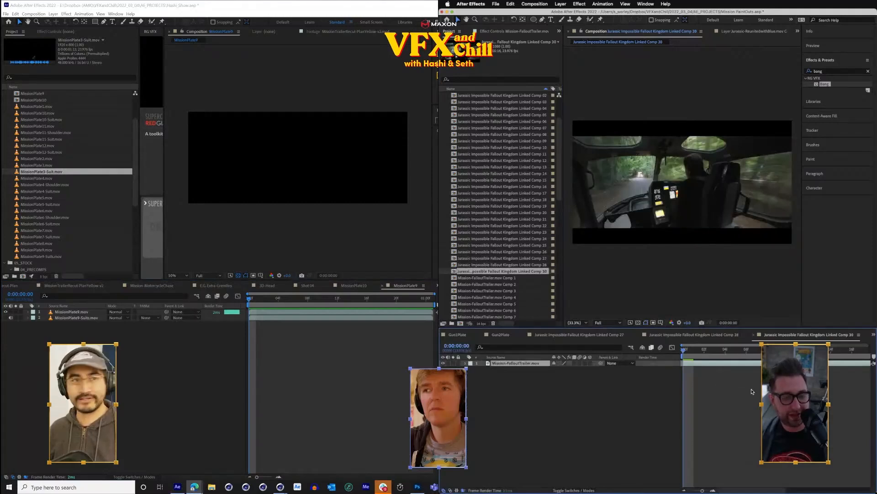
pyautogui.press('space')
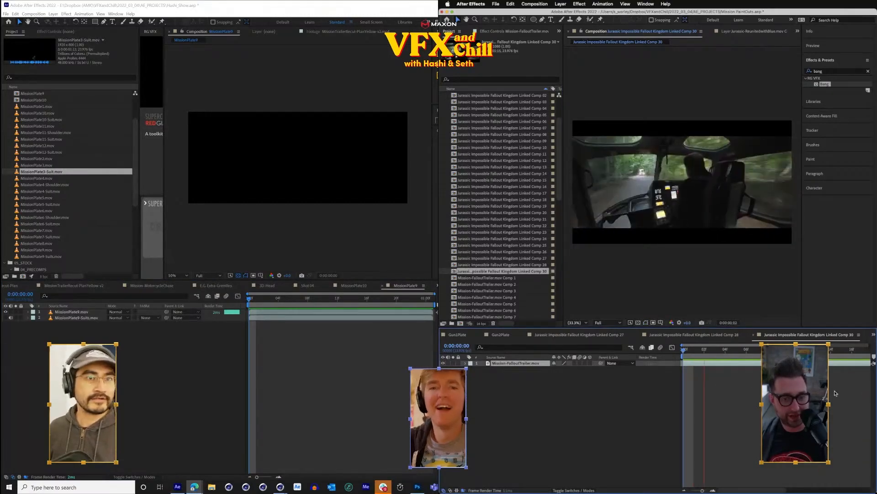
pyautogui.press('space')
pyautogui.click(41, 152)
pyautogui.scroll(3, 45, 181)
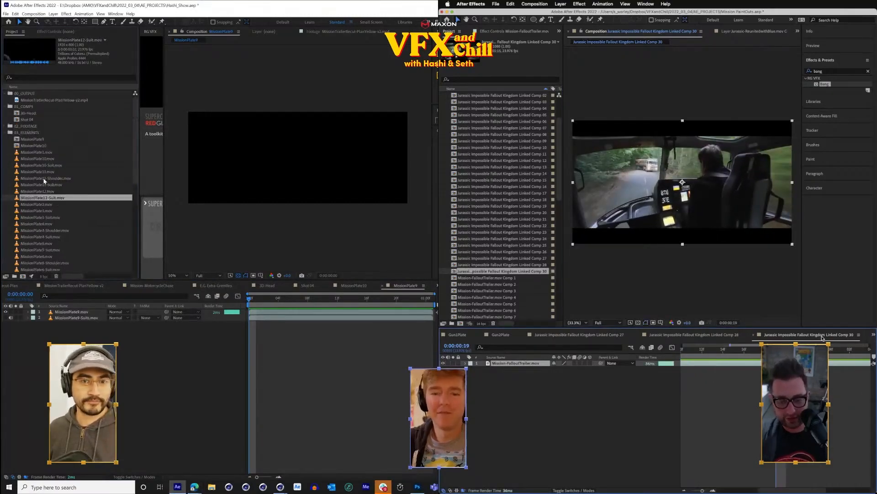
pyautogui.press('ctrl+super+m')
# - Select the ELEMENTS folder in the Hashi_Show project and open Linked Comp 26
pyautogui.click(47, 153)
pyautogui.click(40, 139)
pyautogui.click(39, 134)
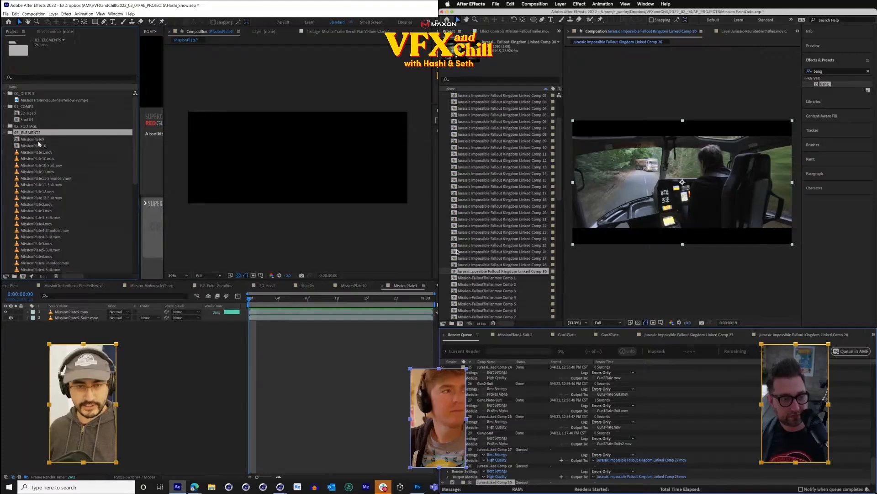
pyautogui.click(457, 251)
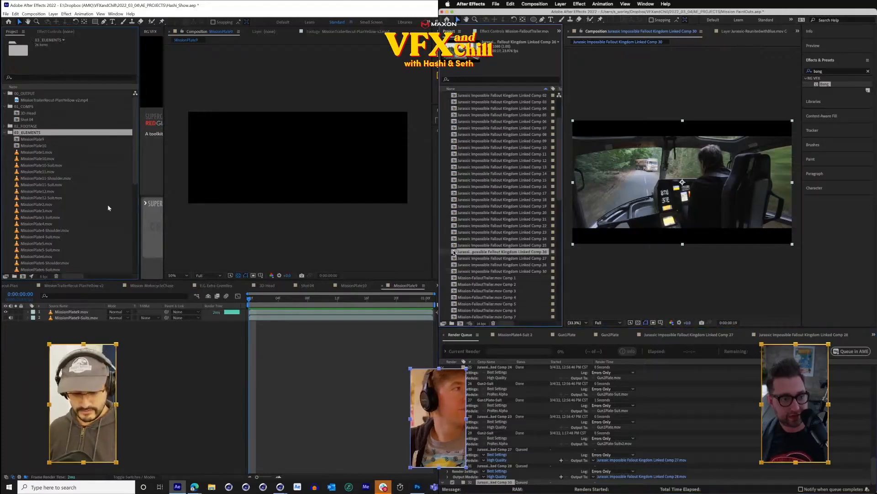
pyautogui.doubleClick(455, 252)
pyautogui.hotkey('ctrl', 'i')
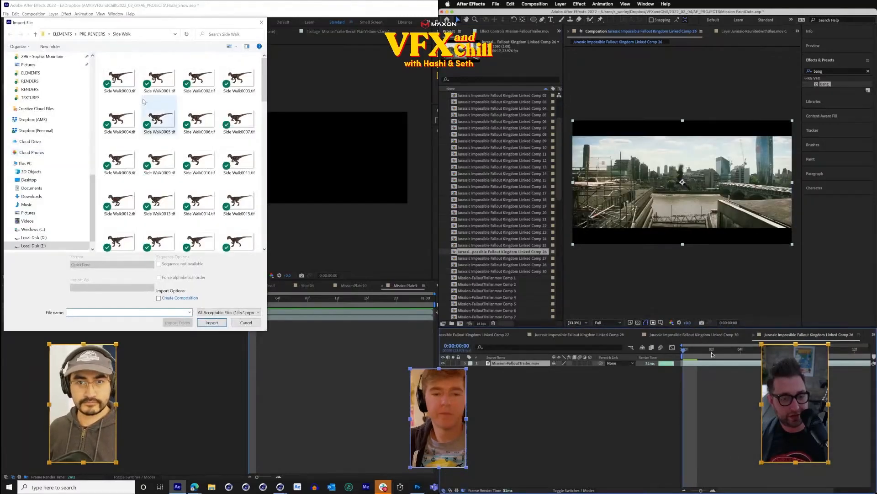
pyautogui.click(93, 34)
pyautogui.click(91, 34)
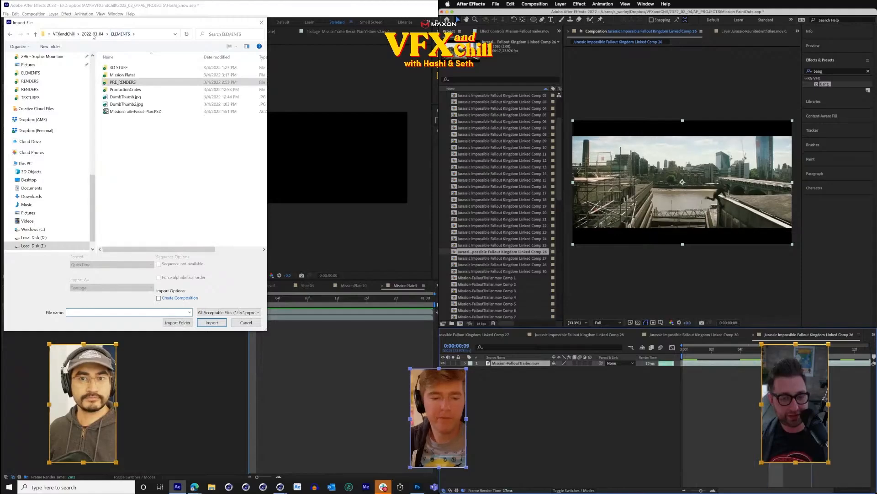
pyautogui.click(91, 34)
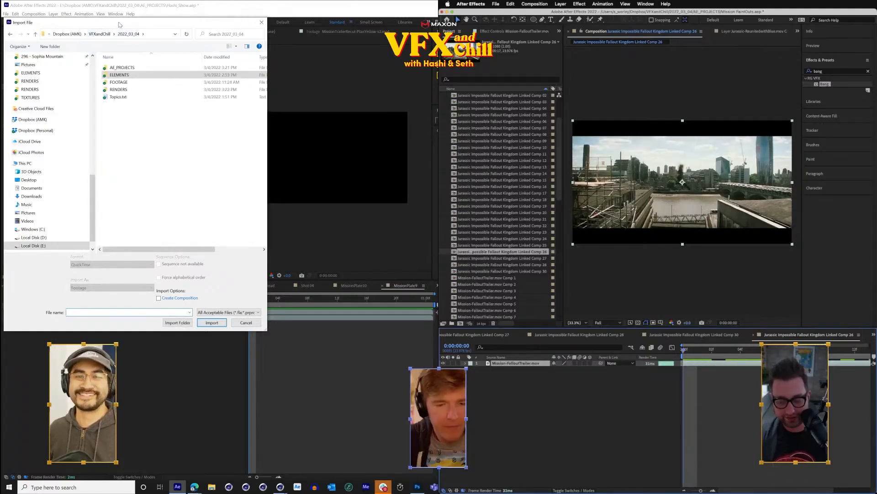
pyautogui.moveTo(119, 24); pyautogui.dragTo(194, 76)
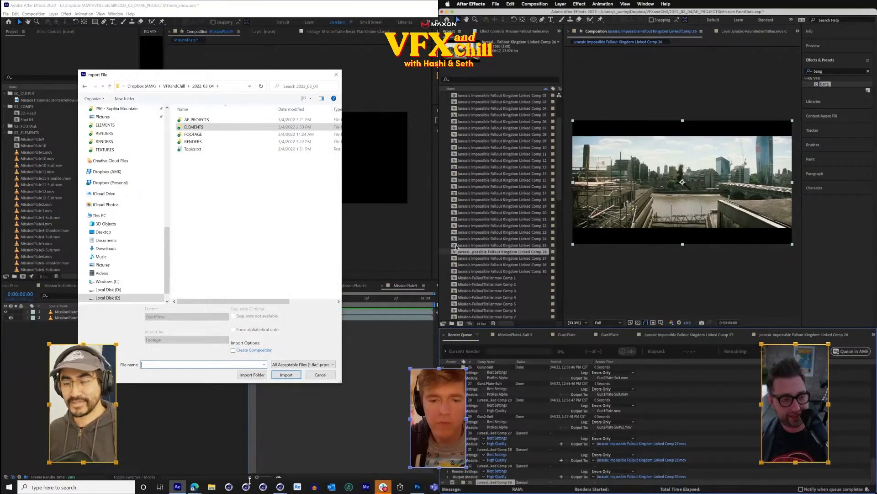
# - Switch to the Walk and Talk 01 scene in Cinema 4D and add Linked Comp 25 to the render queue
pyautogui.moveTo(280, 486)
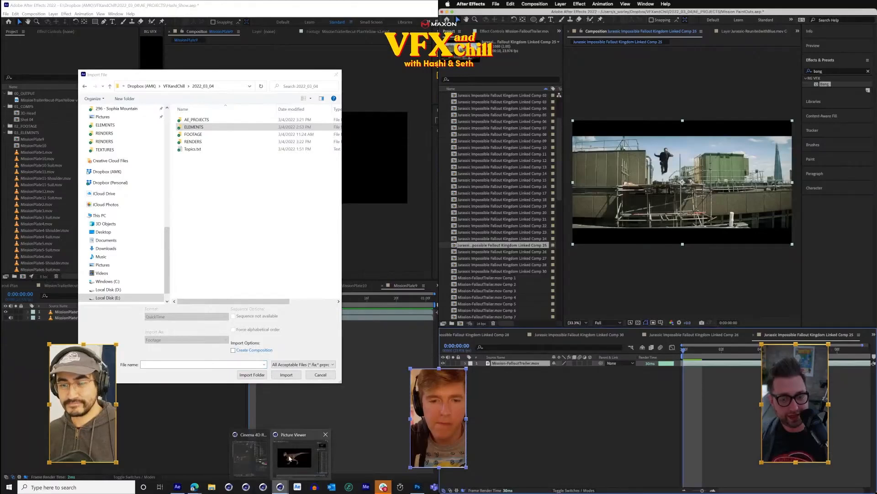
pyautogui.click(290, 458)
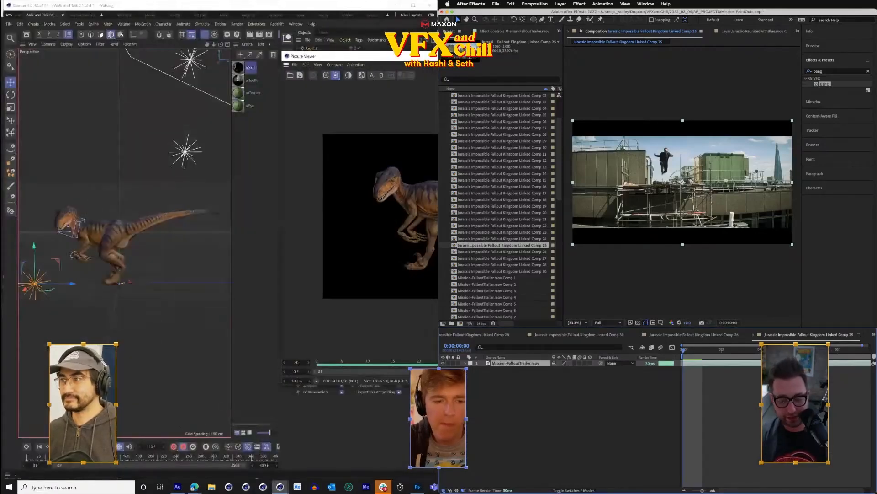
pyautogui.press('ctrl+super+m')
pyautogui.moveTo(162, 241); pyautogui.dragTo(149, 279)
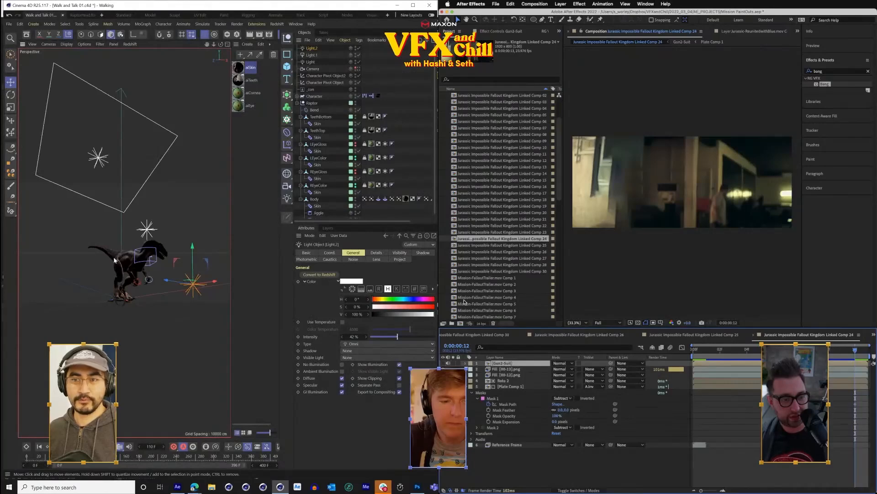
pyautogui.press('ctrl+super+m')
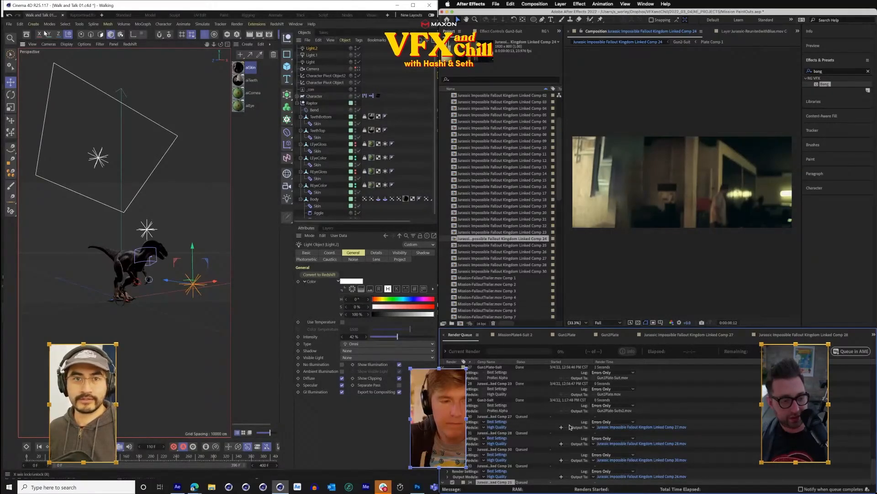
# - Try to reopen a recently used Cinema 4D project
pyautogui.click(9, 24)
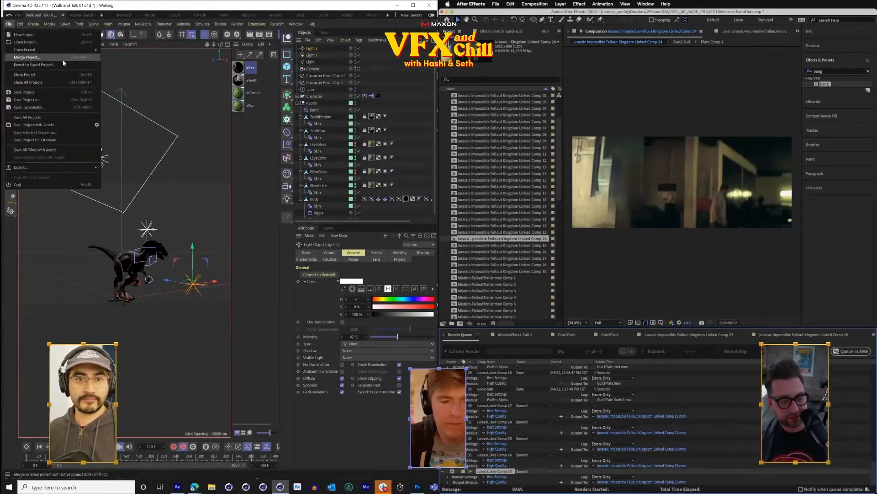
pyautogui.moveTo(46, 49)
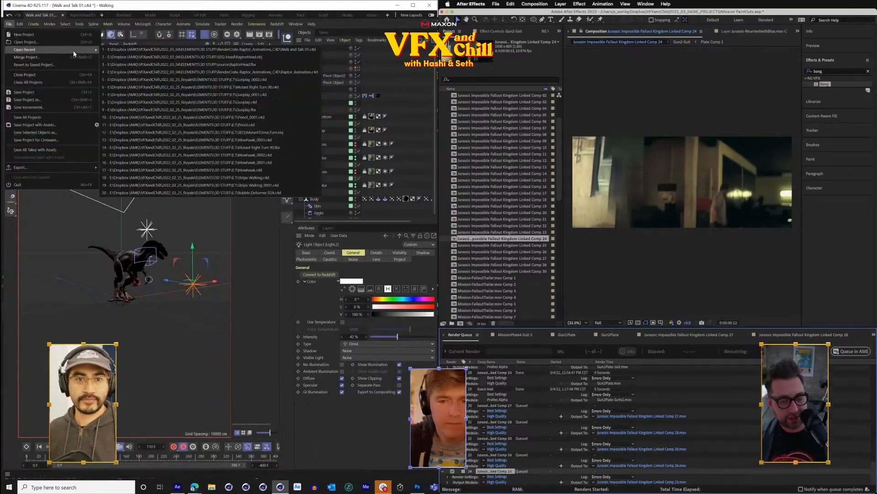
pyautogui.click(198, 64)
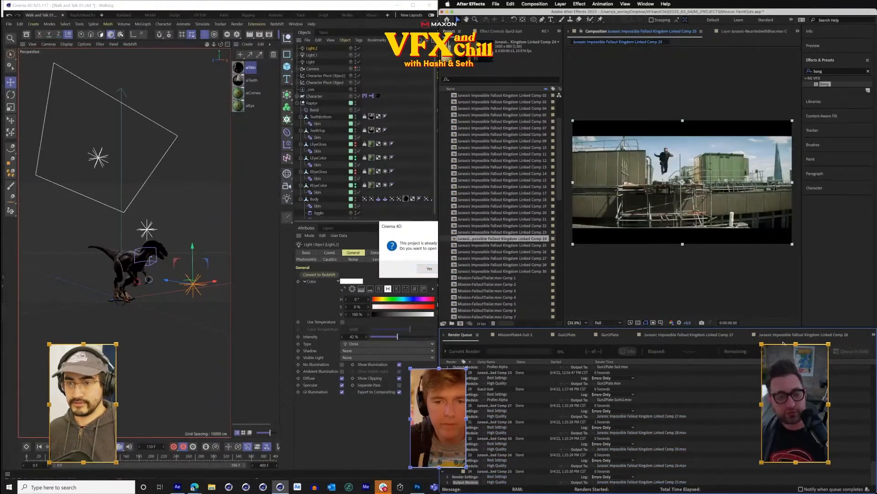
pyautogui.press('Return')
pyautogui.press('Return')
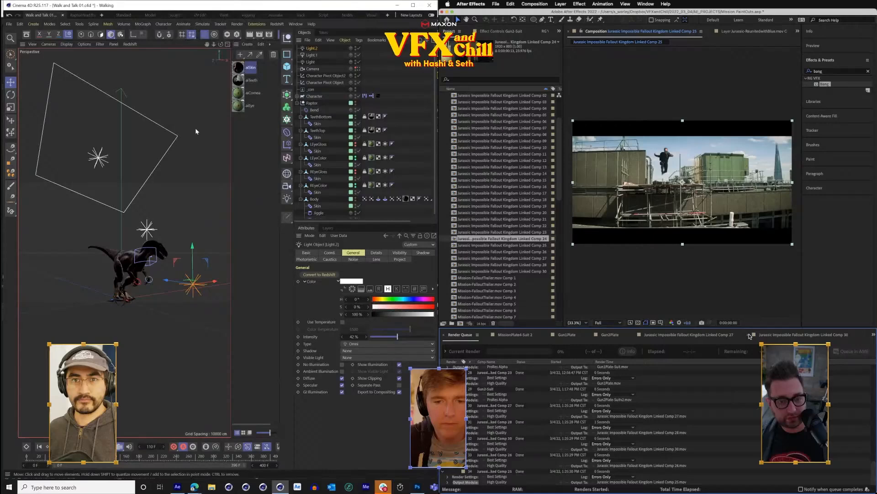
# - Close the RaptorHead and Walk and Talk 01 projects without saving, and close the open linked comps in After Effects
pyautogui.click(75, 15)
pyautogui.click(92, 16)
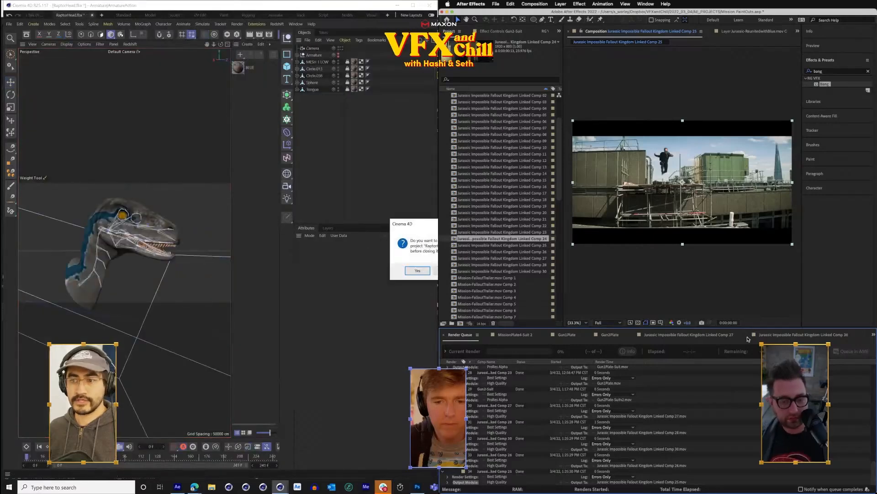
pyautogui.click(437, 271)
pyautogui.click(748, 335)
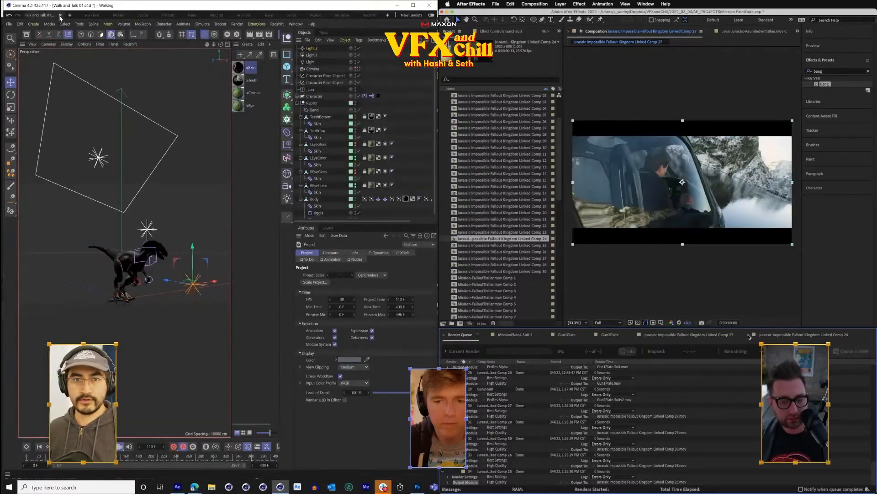
pyautogui.click(60, 16)
pyautogui.click(436, 270)
pyautogui.click(635, 335)
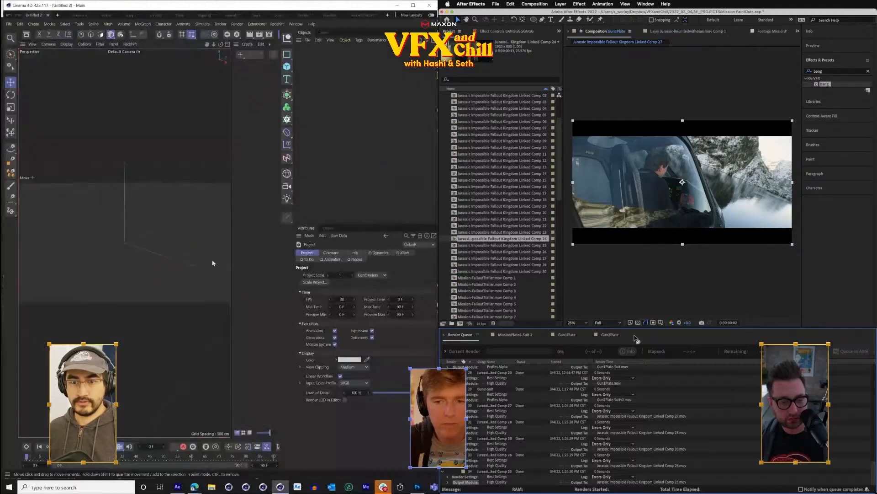
# - Review the Gun2Plate comp's Jurassic-ReunitedwithBlue.mov layer and the MissionPlate4-Suit 2 comp, and dismiss the file import
pyautogui.click(611, 335)
pyautogui.click(10, 24)
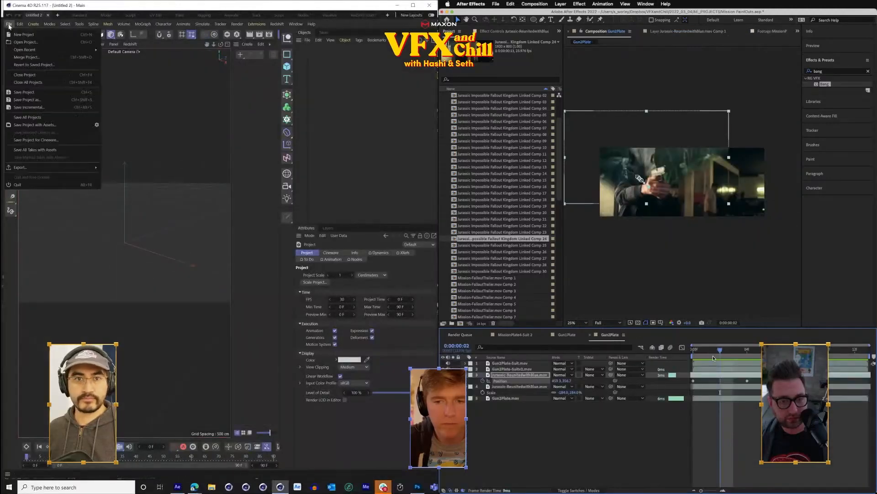
pyautogui.doubleClick(487, 375)
pyautogui.click(398, 6)
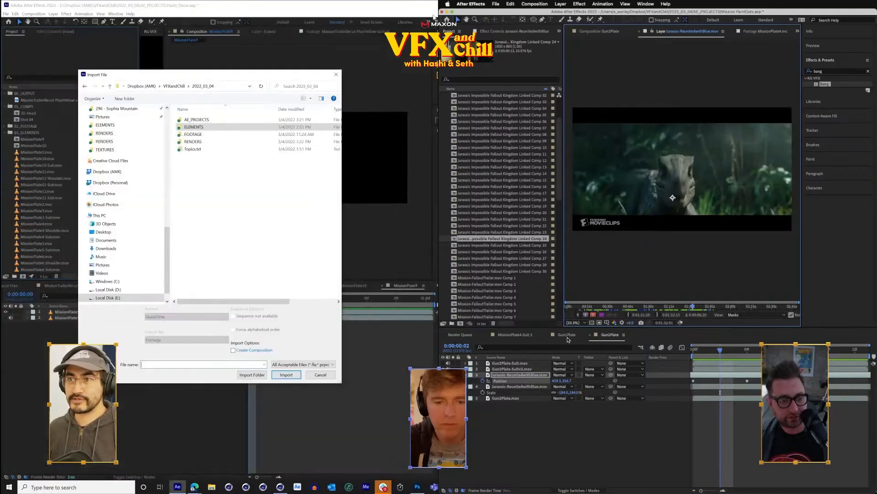
pyautogui.click(515, 334)
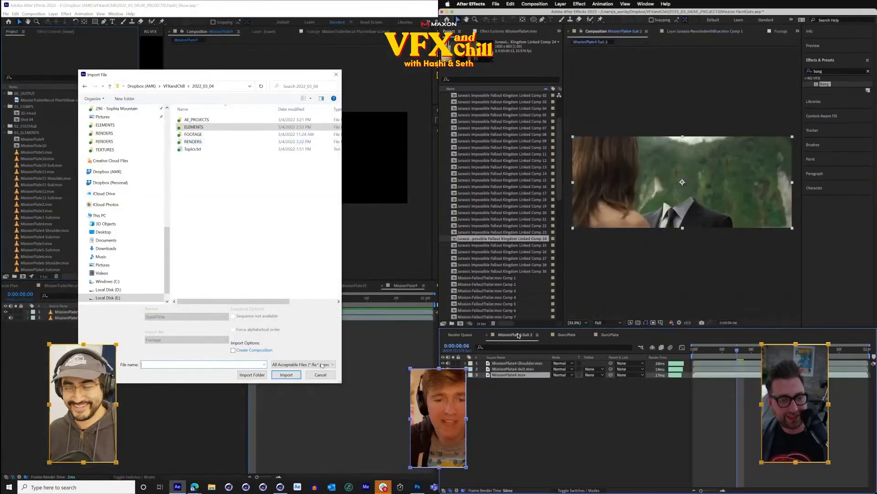
pyautogui.press('Escape')
pyautogui.click(610, 334)
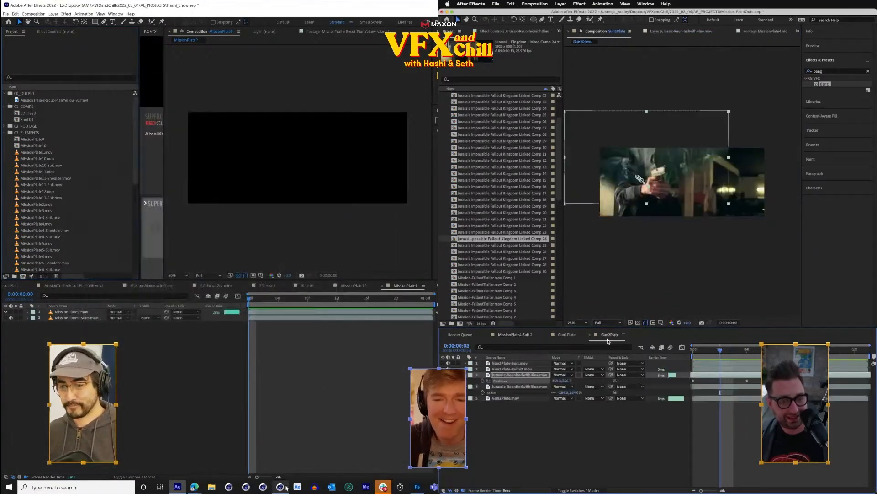
# - Precompose the position-animated Jurassic-ReunitedwithBlue.mov layer in Gun2Plate with all attributes moved into the new comp, and open that comp
pyautogui.click(283, 487)
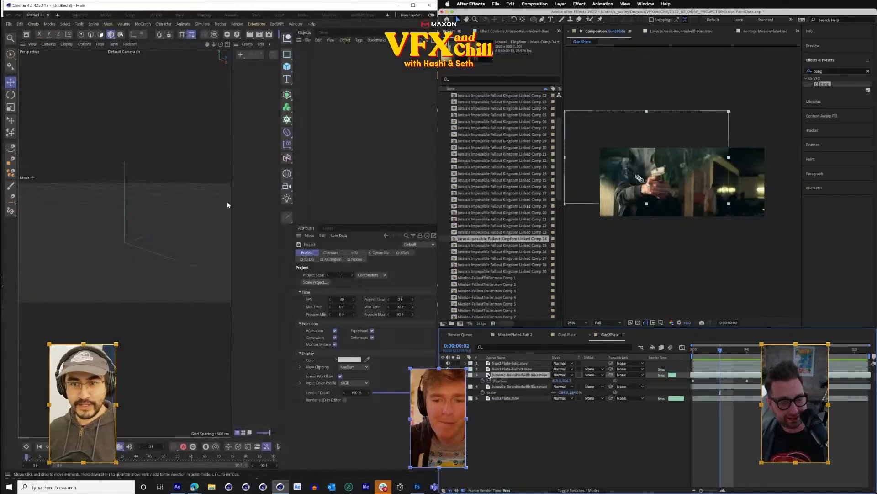
pyautogui.press('super+shift+c')
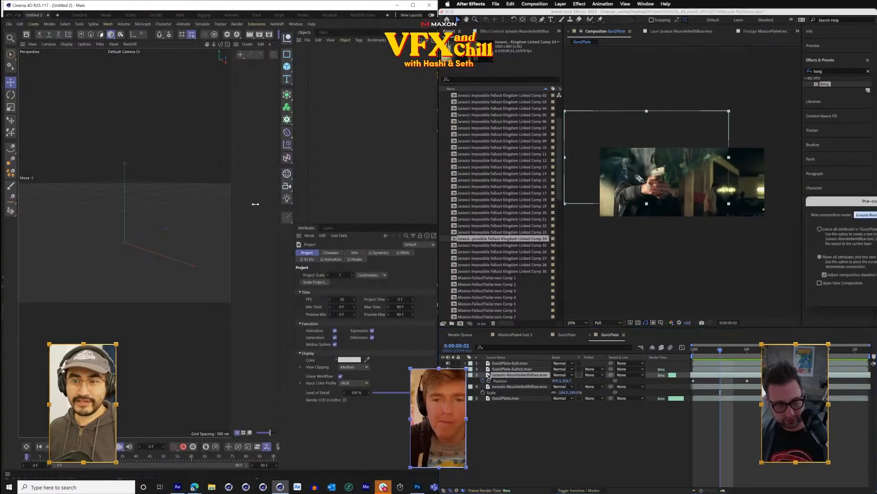
pyautogui.press('Return')
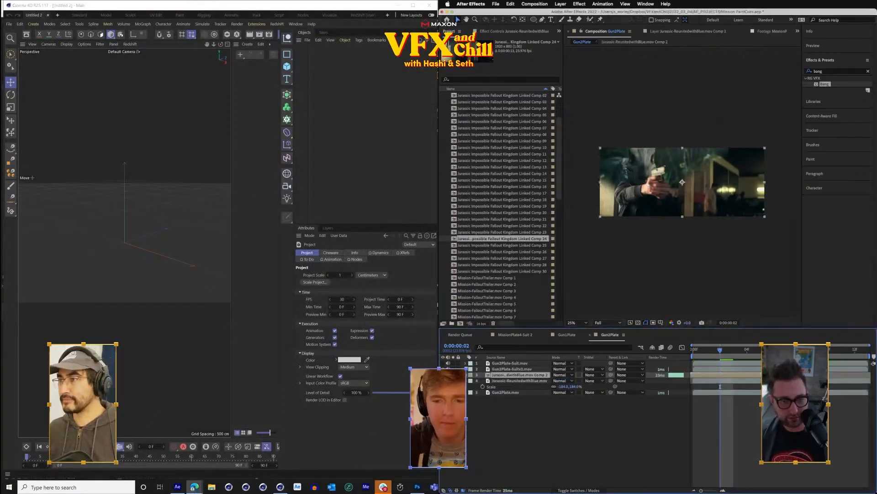
pyautogui.doubleClick(487, 375)
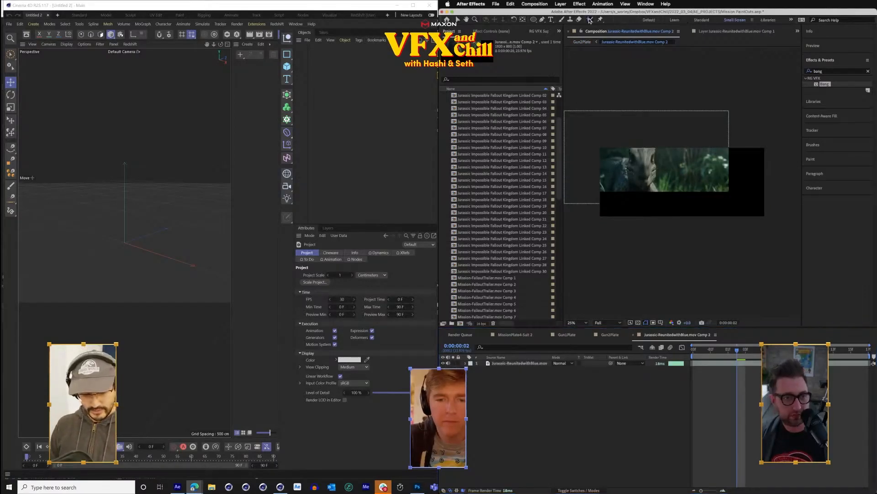
# - Return from the new precomp to Gun2Plate and cancel another precompose of the Jurassic-ReunitedwithBlue.mov layer
pyautogui.press('super+w')
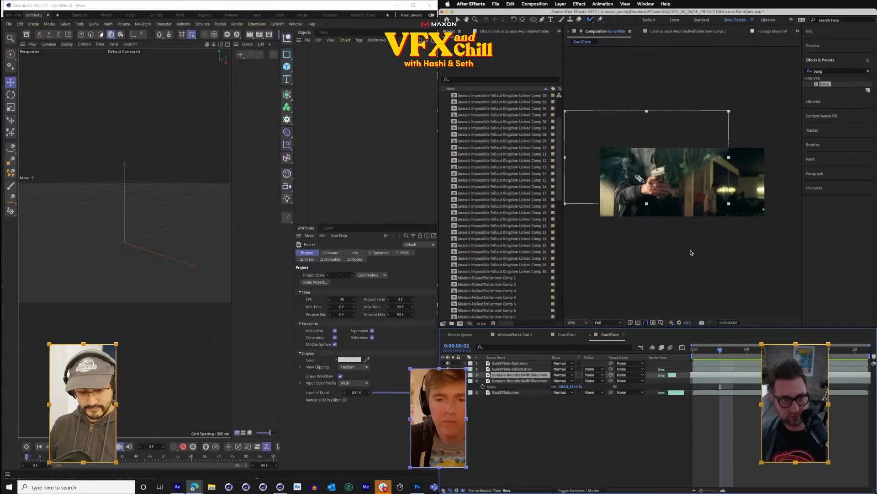
pyautogui.press('super+shift+c')
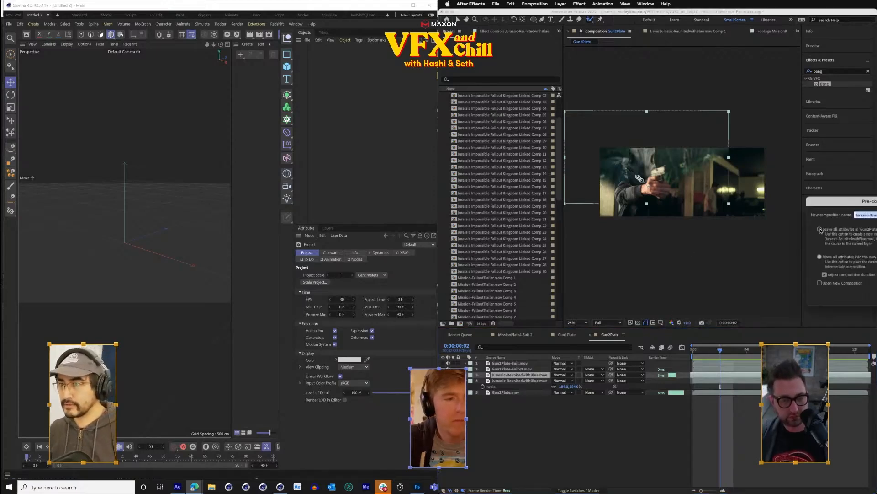
pyautogui.press('Escape')
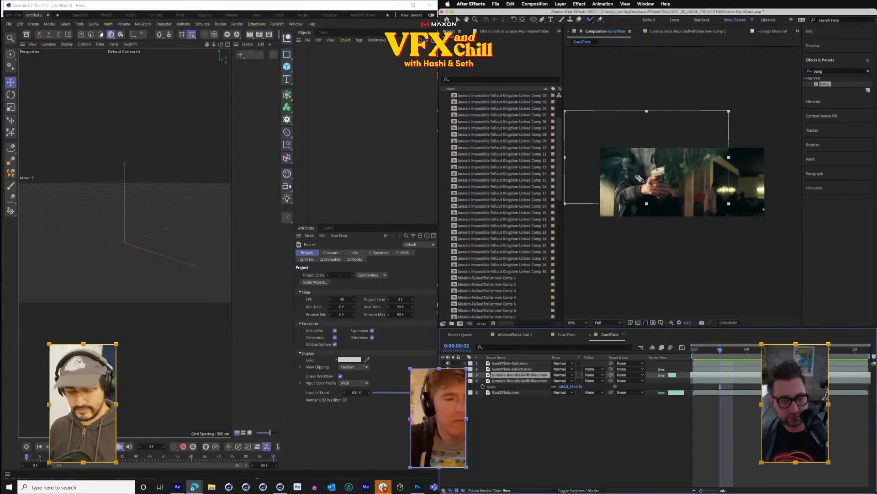
# - Open the upper Jurassic-ReunitedwithBlue.mov layer in its own viewer and select the raptor's head with the Roto Brush
pyautogui.doubleClick(488, 375)
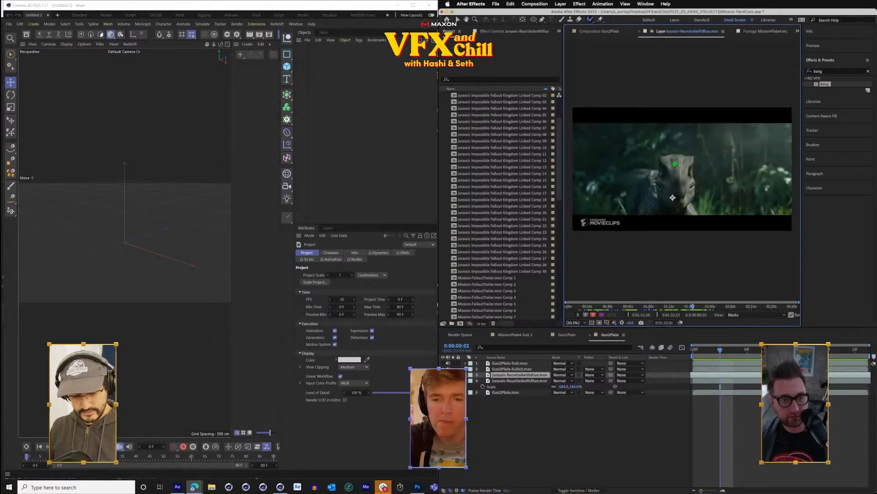
pyautogui.press('Return')
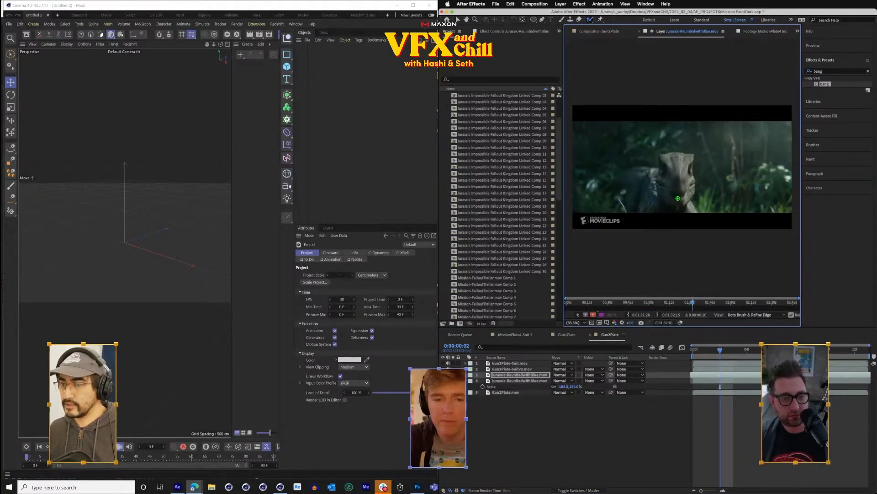
pyautogui.hotkey('ctrl', 'Right')
pyautogui.hotkey('ctrl', 'Right')
pyautogui.hotkey('ctrl', 'Left')
pyautogui.hotkey('ctrl', 'Left')
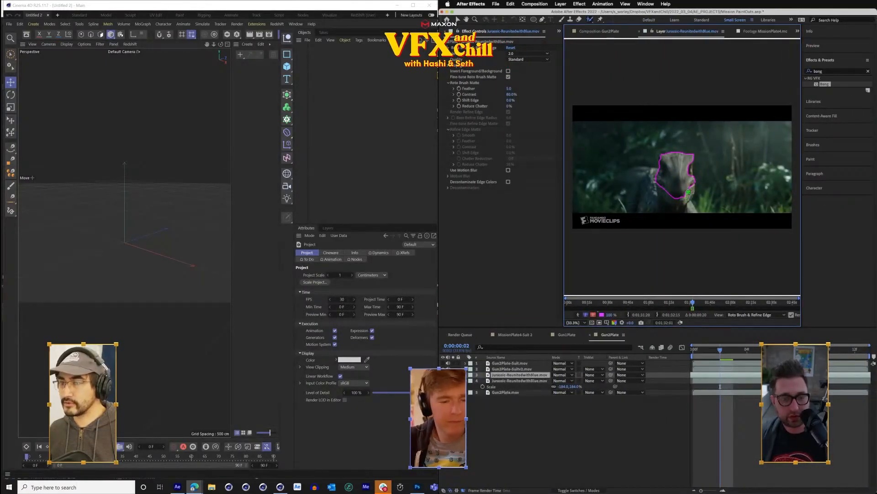
# - Extend the Roto Brush selection around the lower edge of the raptor's snout
pyautogui.hotkey('ctrl', 'Right')
pyautogui.hotkey('ctrl', 'Right')
pyautogui.moveTo(0, 321); pyautogui.dragTo(280, 40)
pyautogui.hotkey('ctrl', 'Left')
pyautogui.hotkey('ctrl', 'Left')
pyautogui.doubleClick(280, 40)
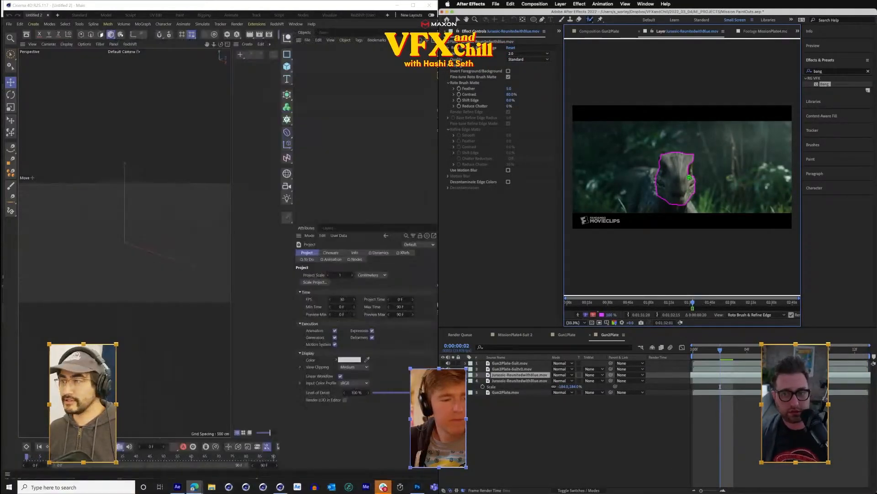
pyautogui.hotkey('ctrl', 'Right')
pyautogui.hotkey('ctrl', 'Right')
pyautogui.hotkey('ctrl', 'Left')
pyautogui.hotkey('ctrl', 'Left')
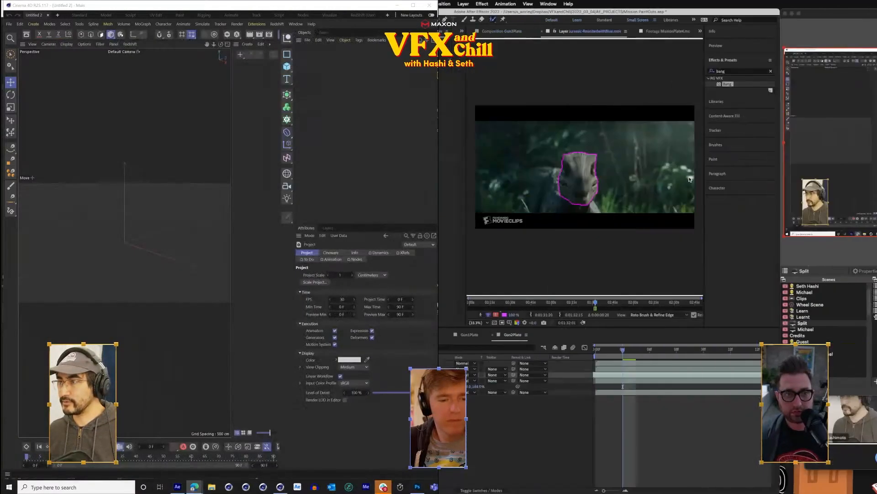
# - Bring up the Greyscalegorilla Mesh Deformer softbody tutorial in a widened browser window, playing at 1080p in theater mode
pyautogui.moveTo(280, 40); pyautogui.dragTo(235, 28)
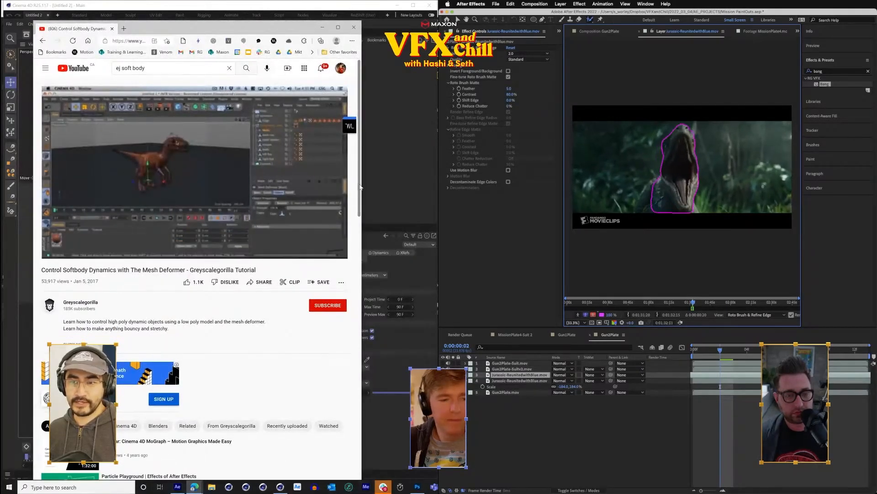
pyautogui.moveTo(362, 186); pyautogui.dragTo(438, 186)
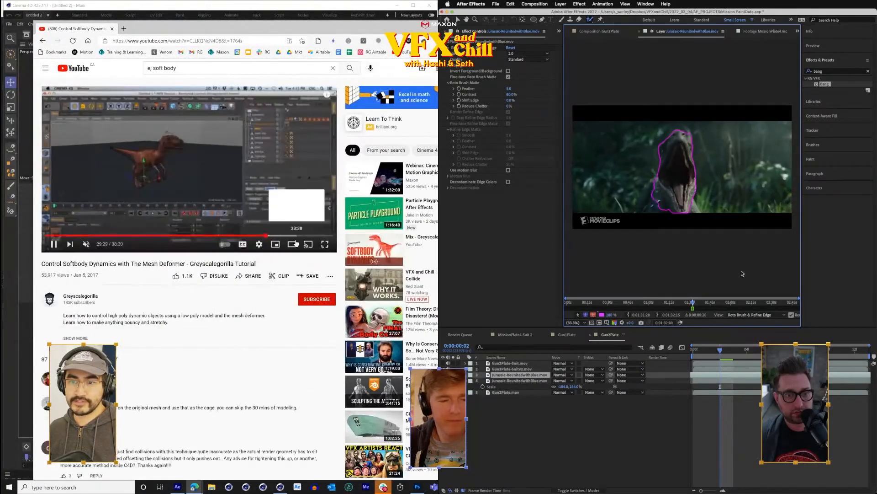
pyautogui.click(258, 244)
pyautogui.click(285, 224)
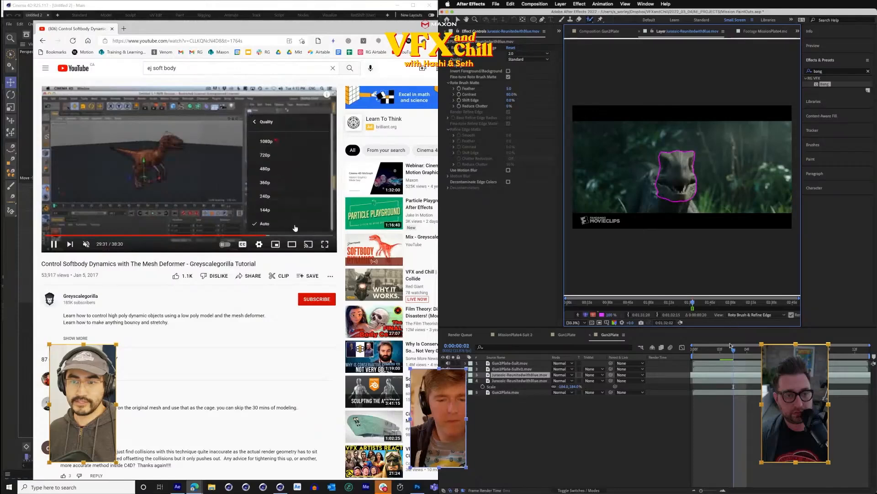
pyautogui.click(284, 141)
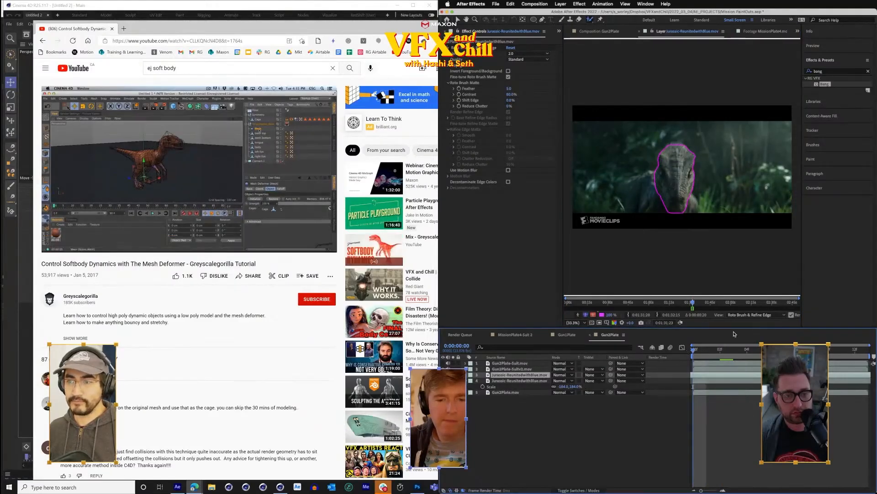
pyautogui.press('t')
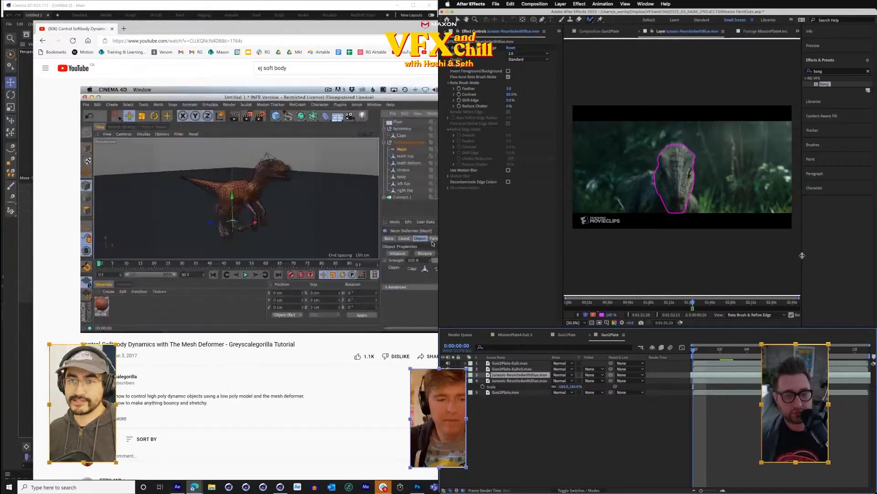
# - Enlarge the layer viewer and freeze the Roto Brush propagation on the raptor layer
pyautogui.moveTo(851, 261); pyautogui.dragTo(854, 259)
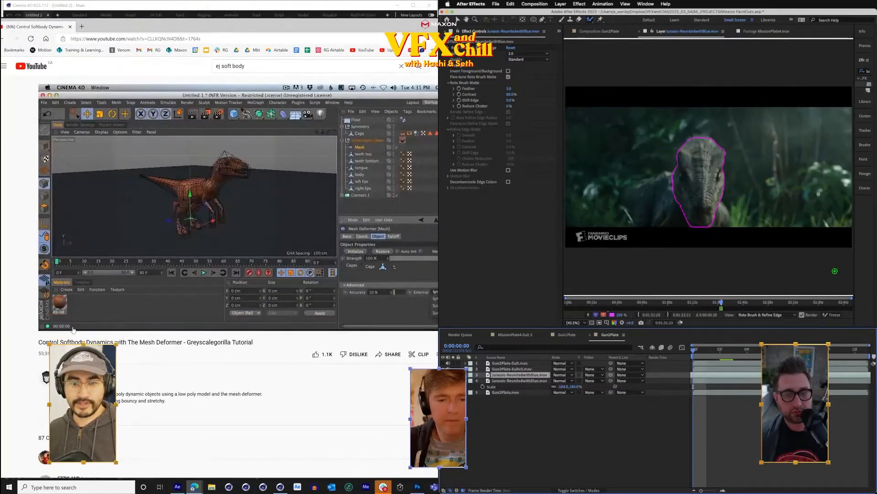
pyautogui.click(68, 314)
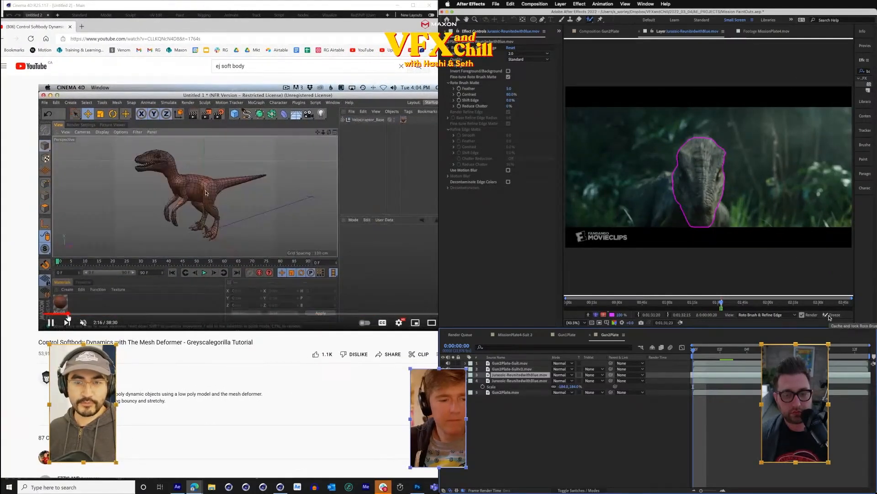
pyautogui.click(829, 315)
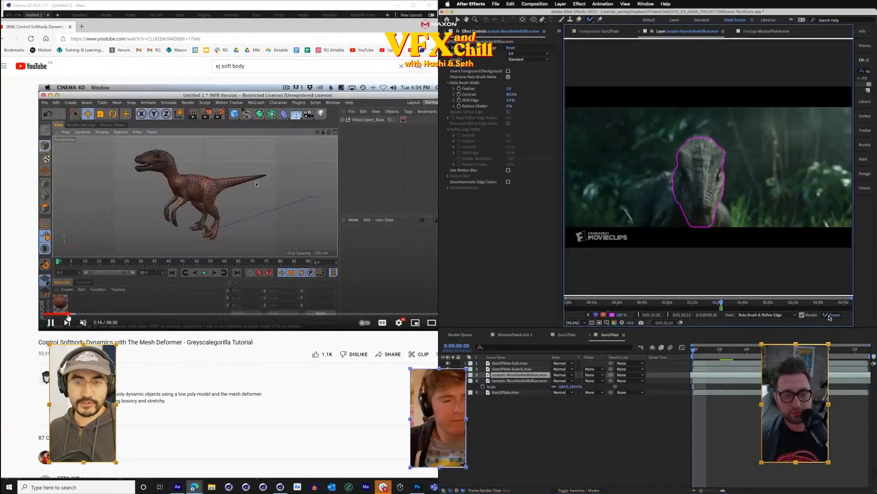
# - Skim the tutorial up to about 12:42, and return to Gun2Plate with the Roto Brush matte's Reduce Chatter set to 100%
pyautogui.click(49, 315)
pyautogui.click(66, 314)
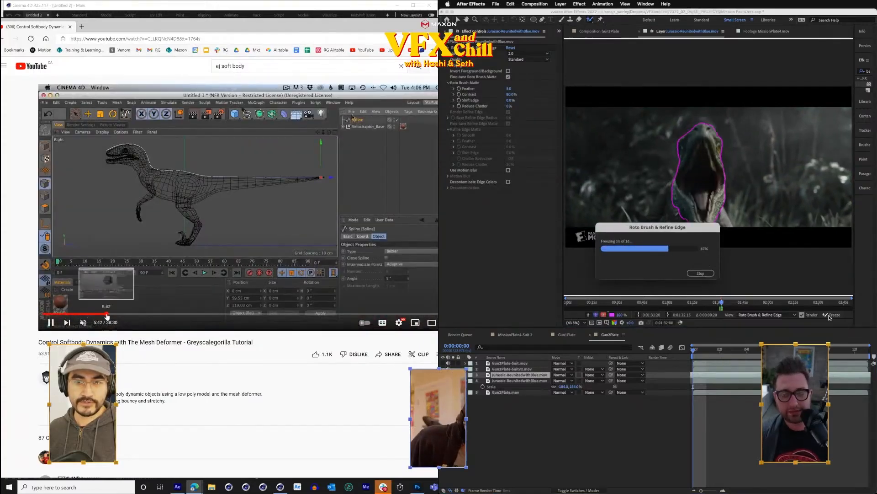
pyautogui.click(109, 315)
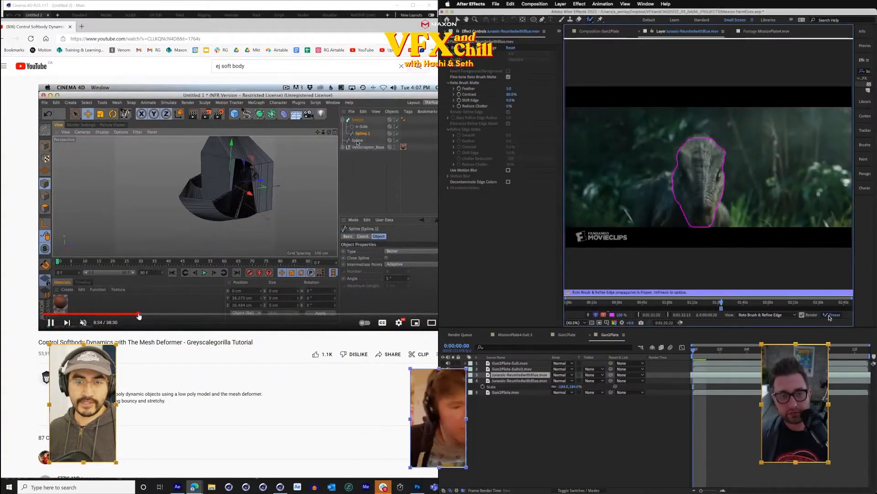
pyautogui.click(139, 314)
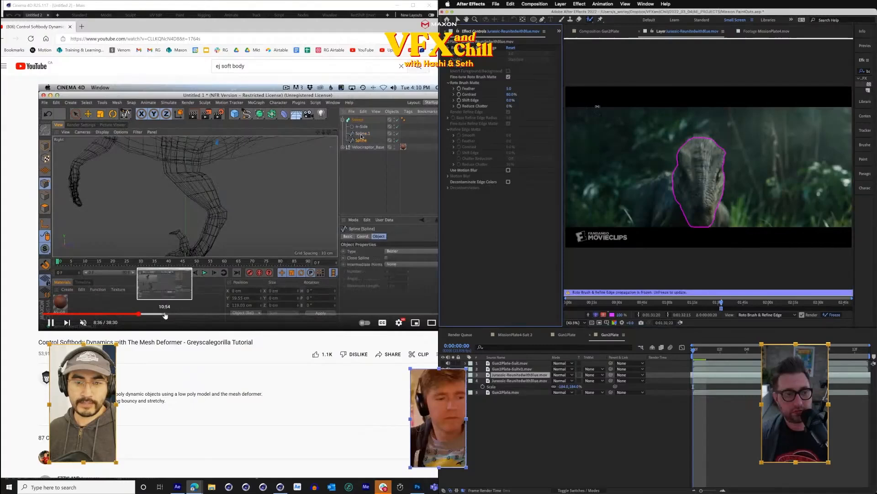
pyautogui.click(164, 315)
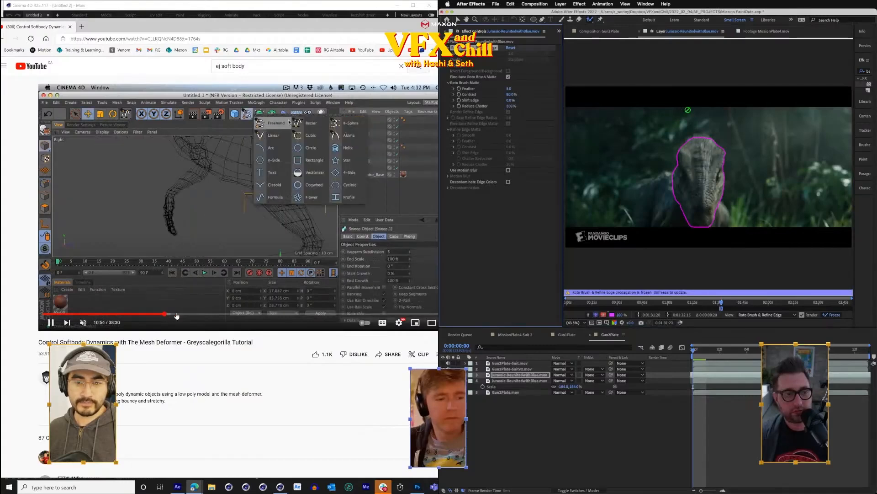
pyautogui.click(185, 315)
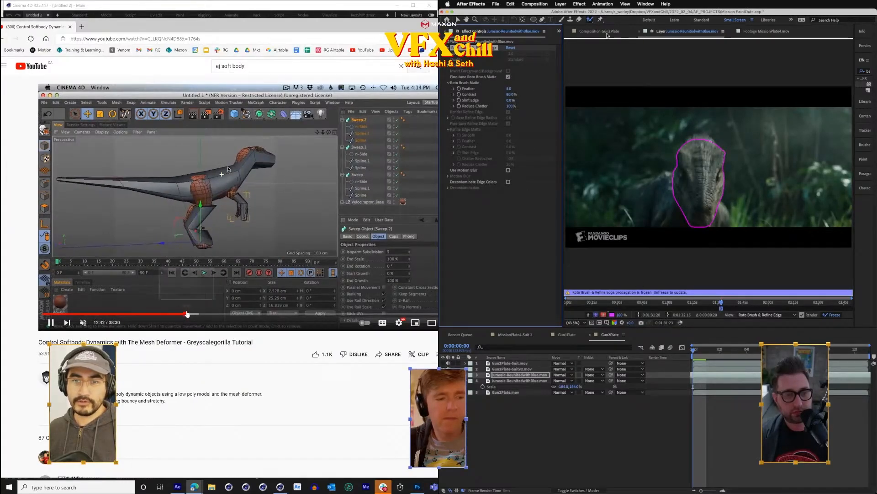
pyautogui.click(607, 35)
# - Go back to the tutorial's opening minutes and skim the raptor cage modelling up to about 24:31
pyautogui.moveTo(187, 314); pyautogui.dragTo(94, 317)
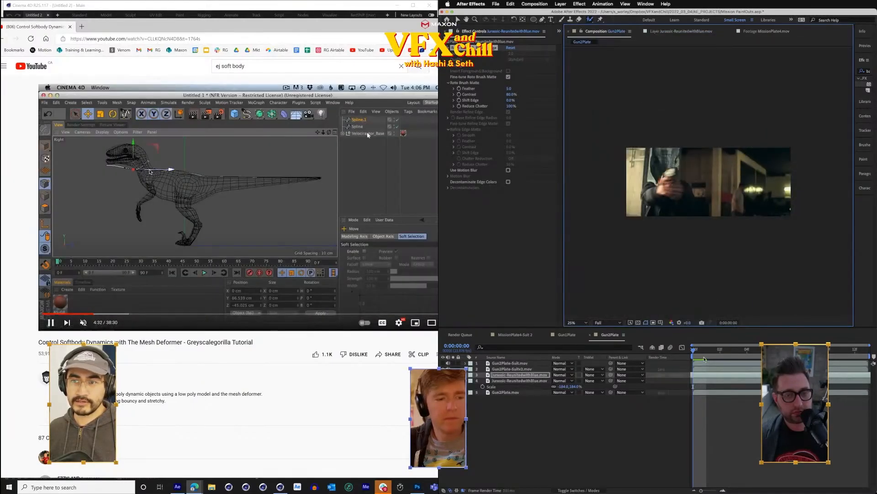
pyautogui.click(62, 314)
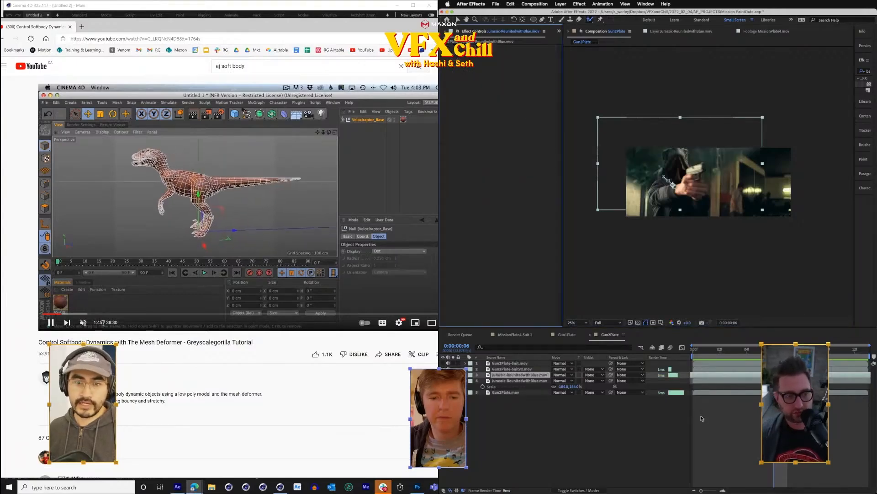
pyautogui.moveTo(83, 316); pyautogui.dragTo(192, 315)
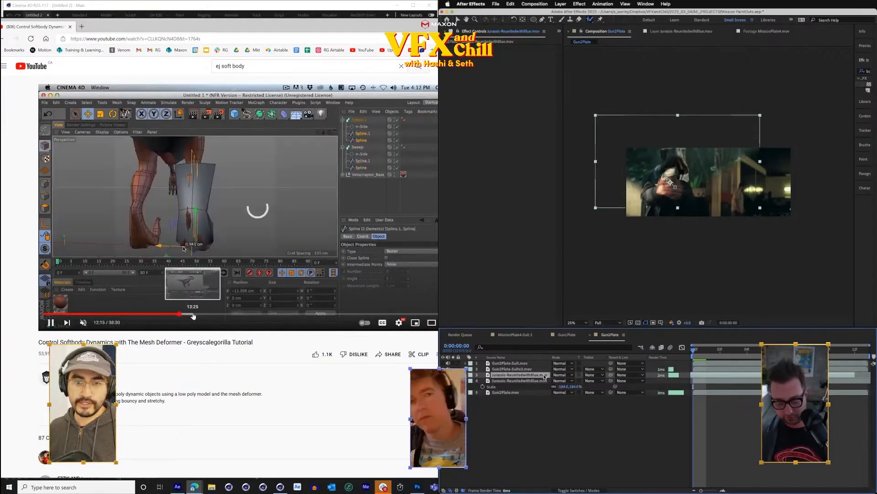
pyautogui.click(228, 314)
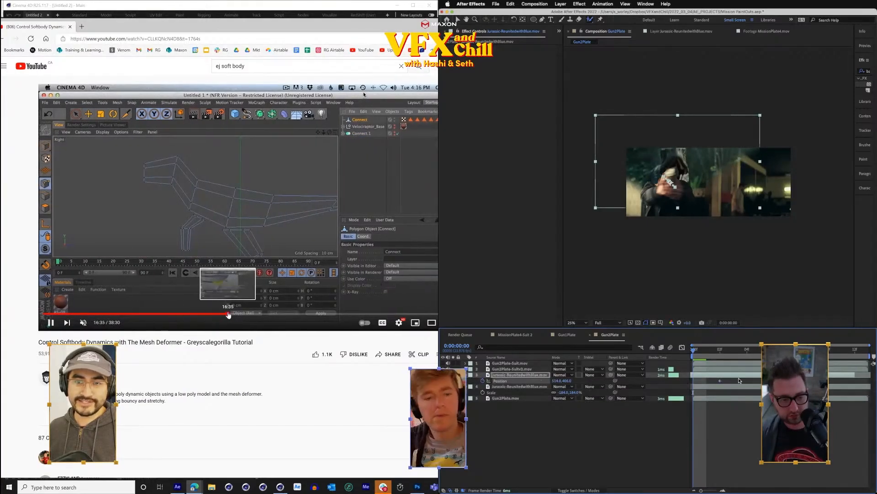
pyautogui.click(242, 313)
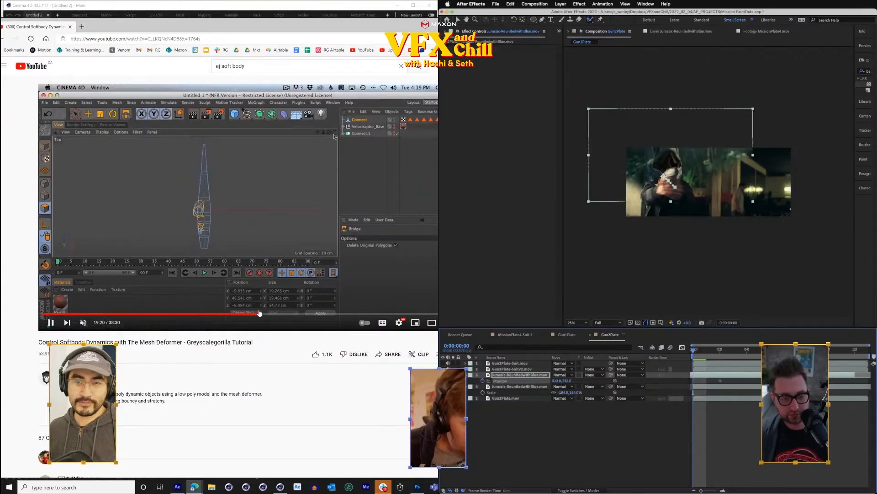
pyautogui.click(282, 315)
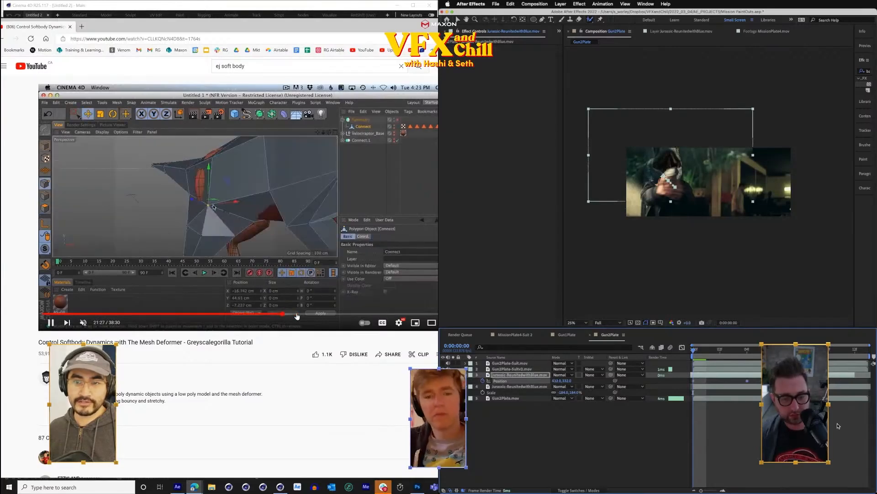
pyautogui.click(316, 314)
# - Extend the upper raptor layer to the end of Gun2Plate, with position keyframes at frames 1 and 5, and preview the comp
pyautogui.click(858, 377)
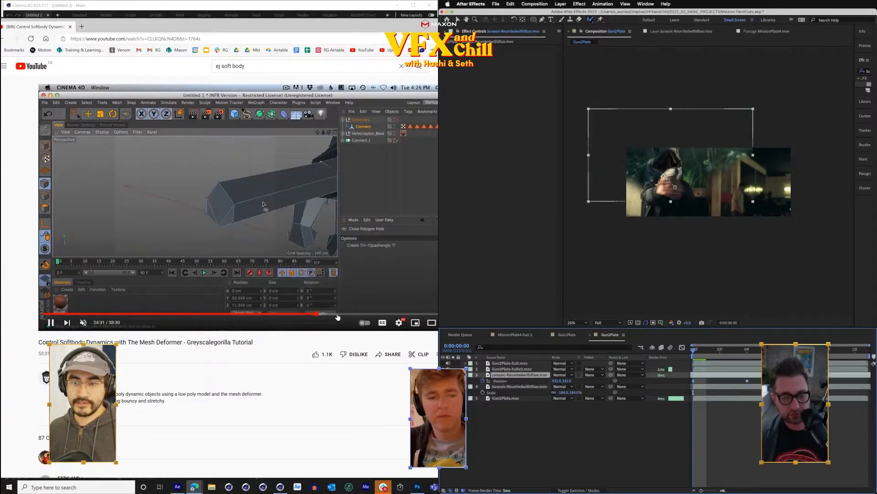
pyautogui.click(371, 315)
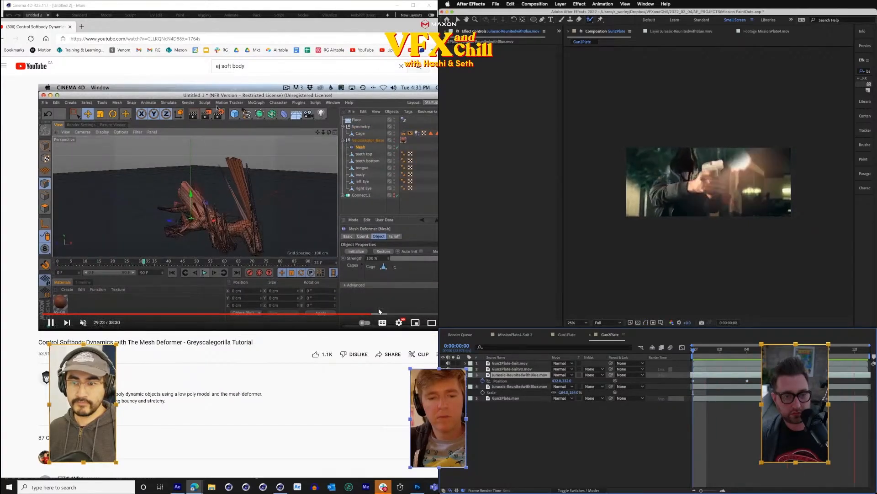
pyautogui.press('space')
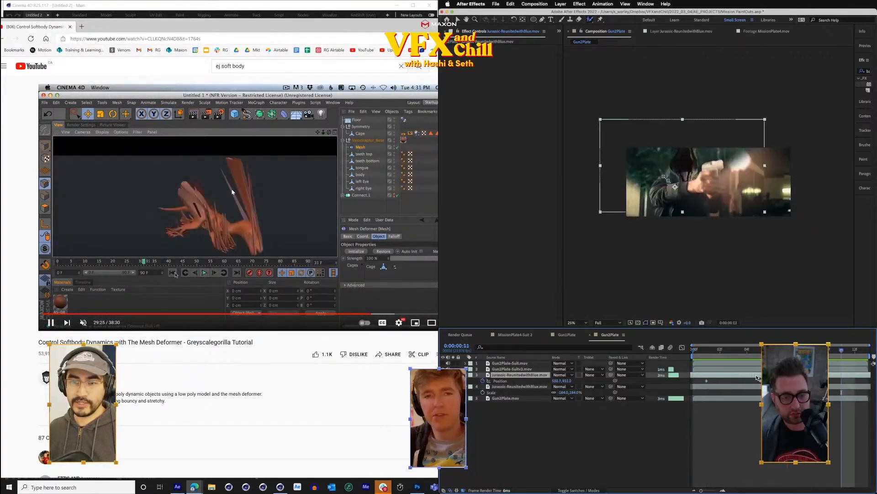
pyautogui.moveTo(703, 354); pyautogui.dragTo(662, 353)
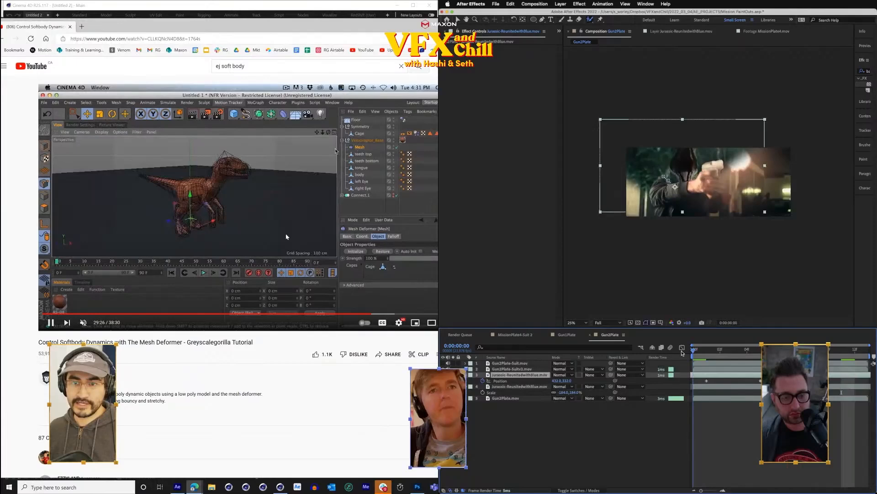
pyautogui.press('space')
# - Review the tutorial's softbody cage and stiffness animation between about 32 and 35 minutes
pyautogui.click(390, 314)
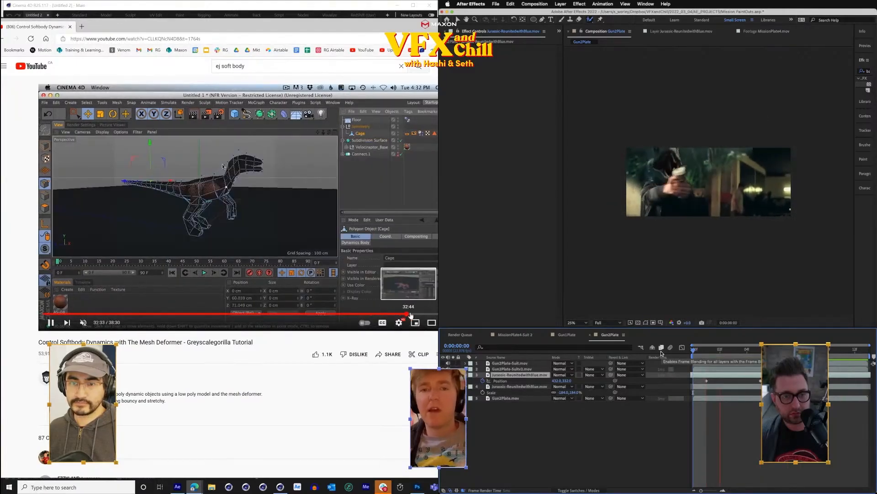
pyautogui.click(415, 314)
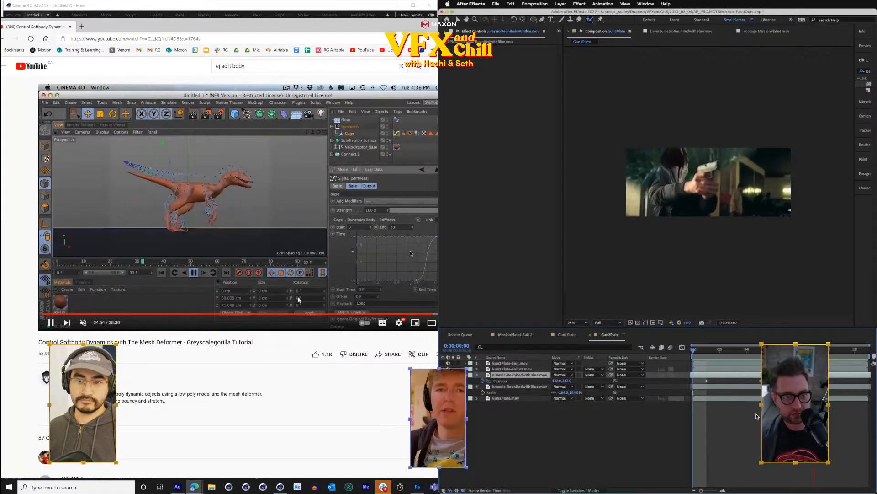
pyautogui.click(424, 314)
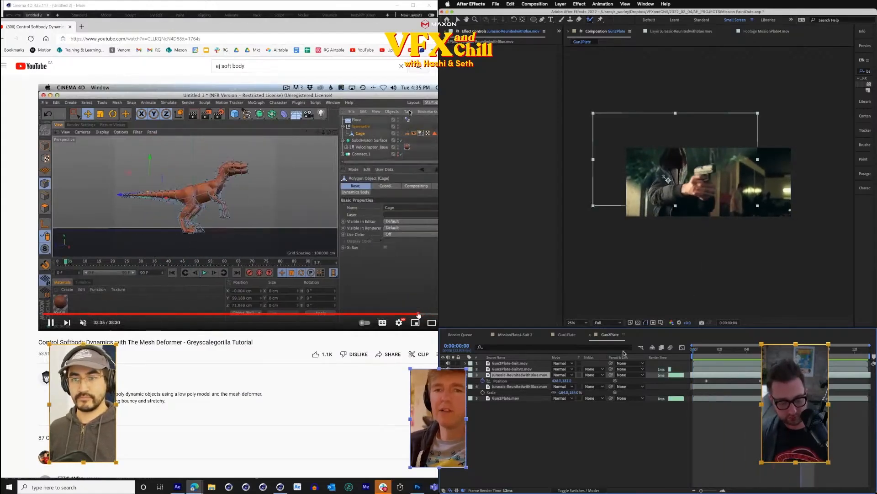
# - Show the upper raptor layer's anchor point, preview Gun2Plate from the first frame, and enlarge the tutorial video to theater mode
pyautogui.press('a')
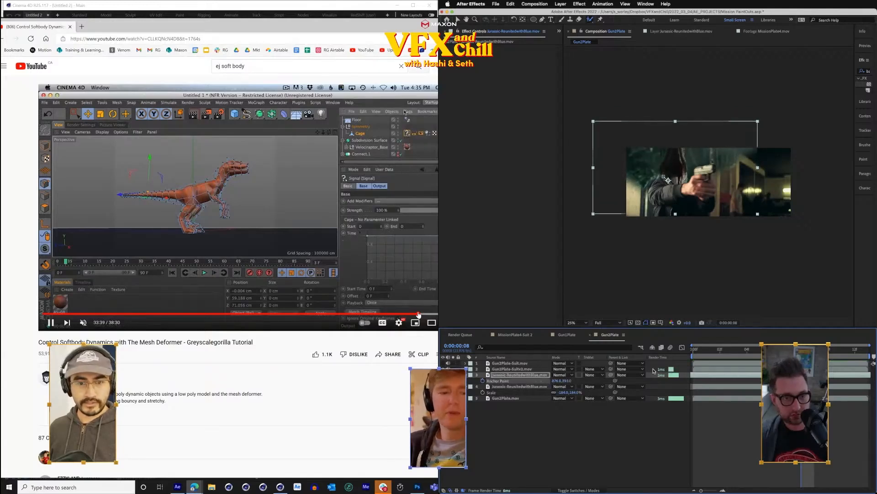
pyautogui.click(693, 351)
pyautogui.press('space')
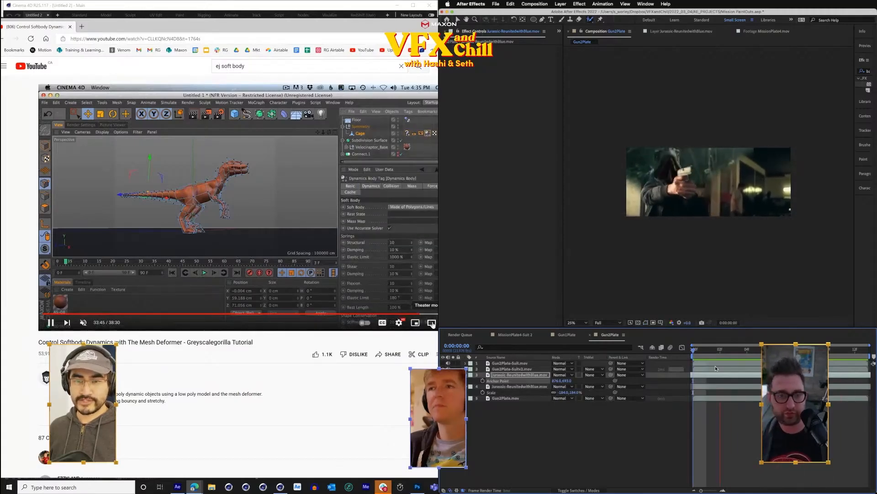
pyautogui.click(432, 323)
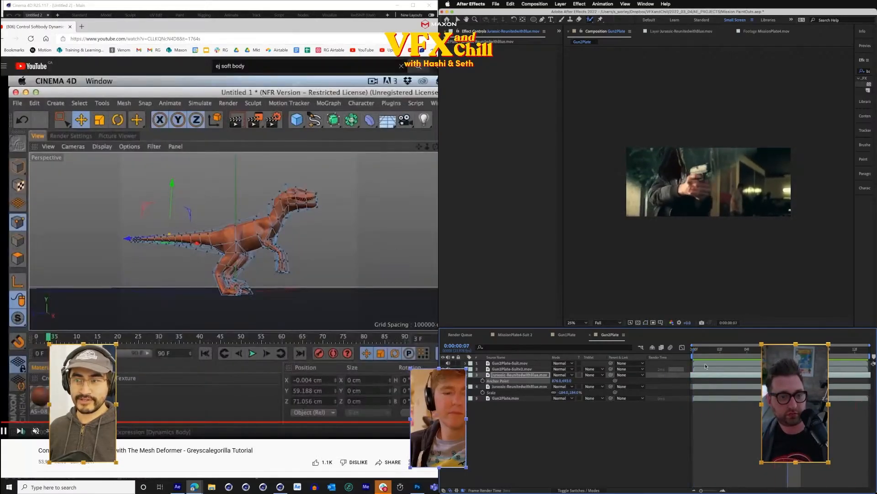
pyautogui.press('space')
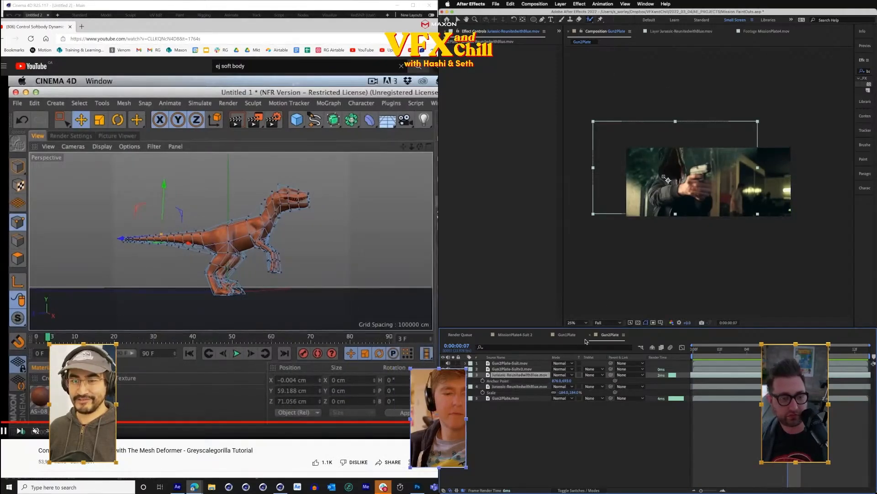
# - Open the upper Jurassic-ReunitedwithBlue layer and add the raptor's head and jaw to the Roto Brush selection, excluding the neck below
pyautogui.doubleClick(489, 376)
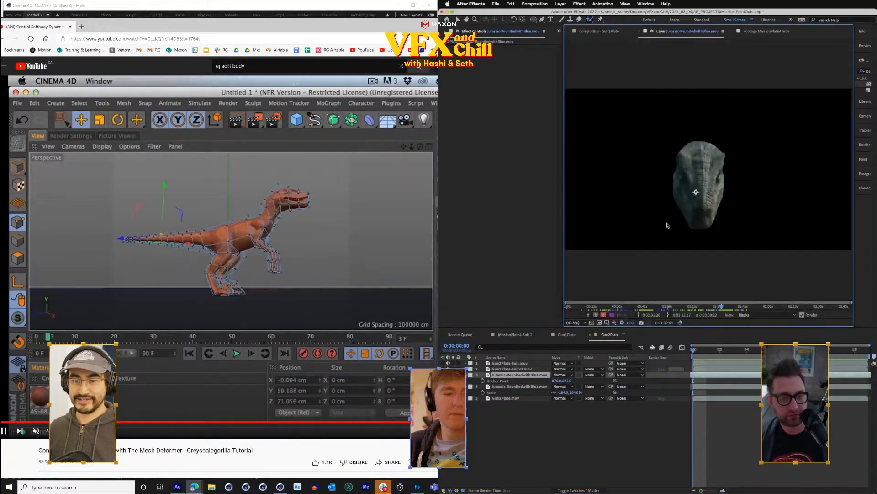
pyautogui.click(691, 203)
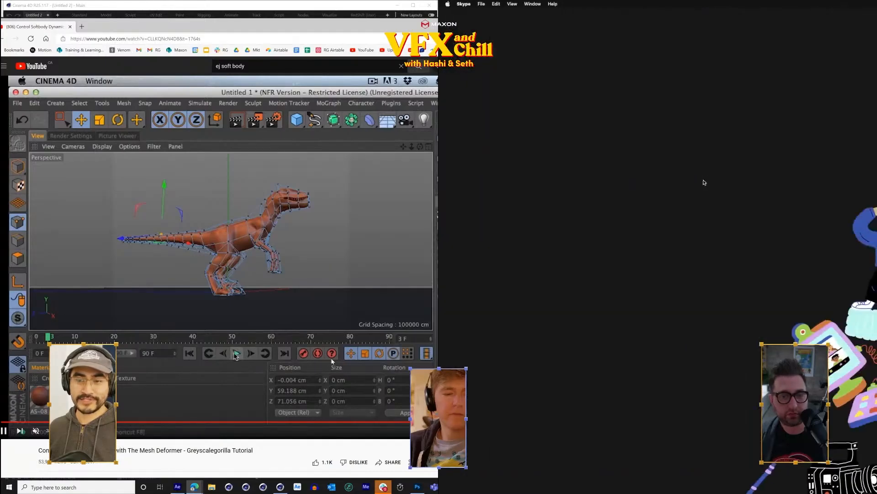
pyautogui.hotkey('ctrl', 'Left')
pyautogui.moveTo(704, 181); pyautogui.dragTo(685, 210)
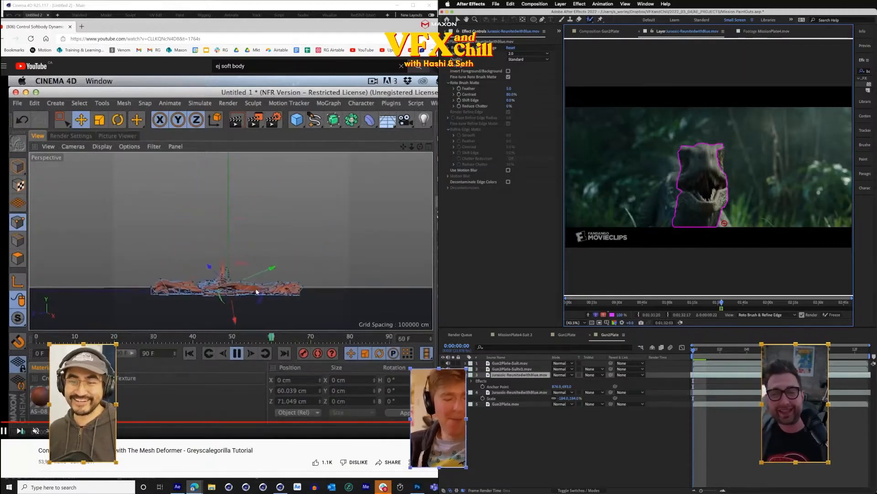
pyautogui.moveTo(723, 222); pyautogui.dragTo(676, 217)
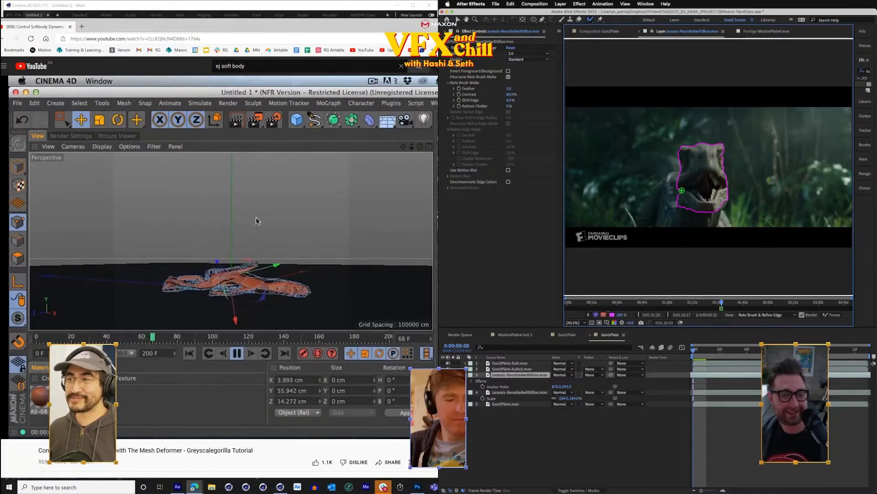
# - Check the raptor head's Roto Brush outline over the next frames, and put the tutorial away for the Hashi_Show project
pyautogui.press('super+Down')
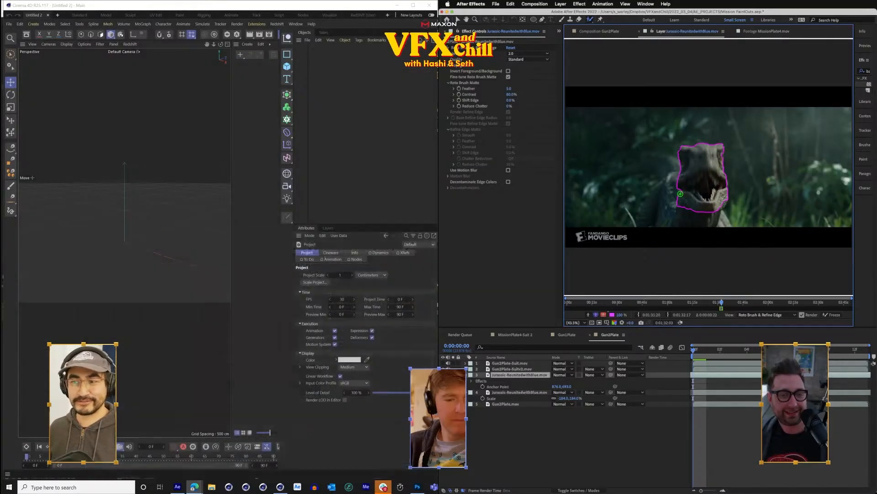
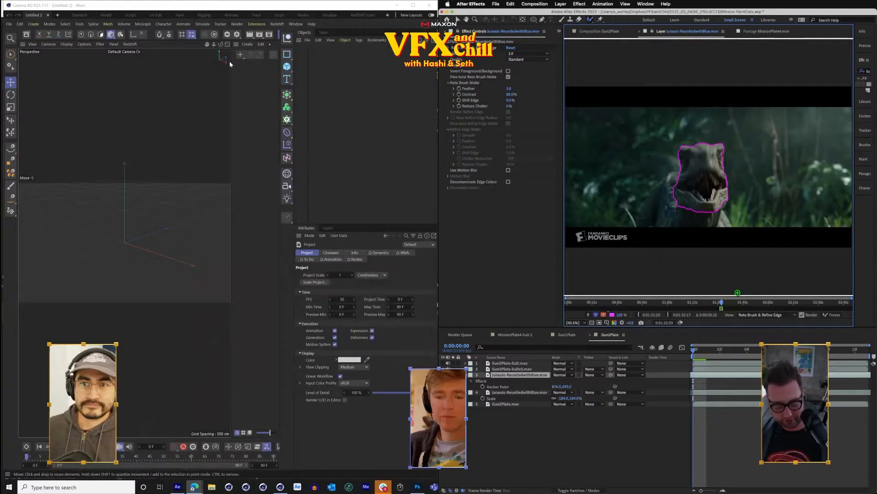
pyautogui.press('pagedown')
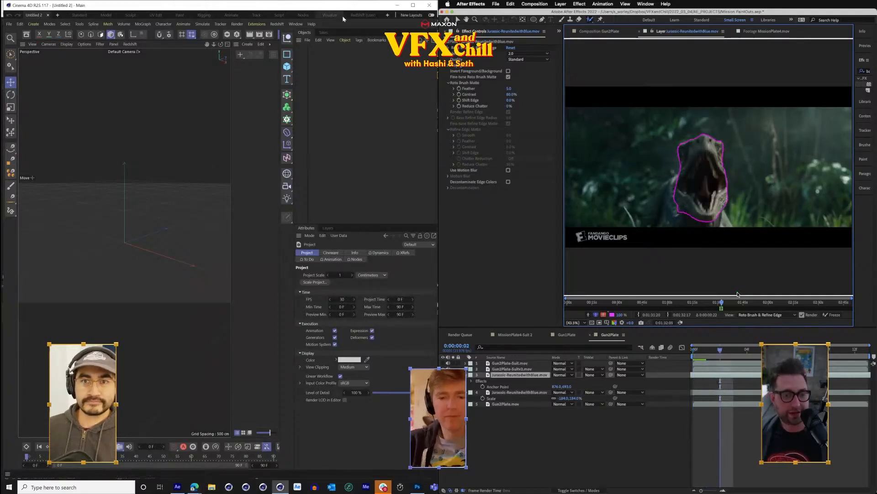
pyautogui.press('pagedown')
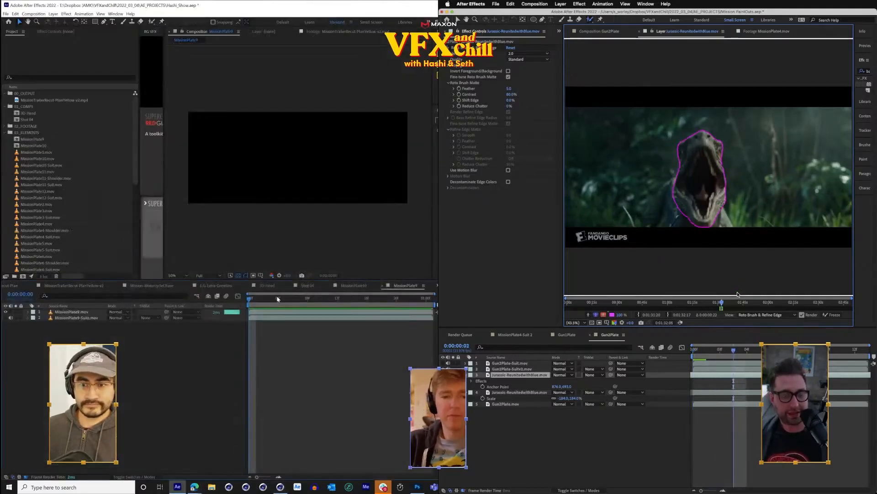
pyautogui.press('pagedown')
# - Start a footage import into the 03_ELEMENTS folder and browse from the Side Walk renders up to ELEMENTS
pyautogui.click(30, 140)
pyautogui.click(32, 132)
pyautogui.press('pageup')
pyautogui.press('pageup')
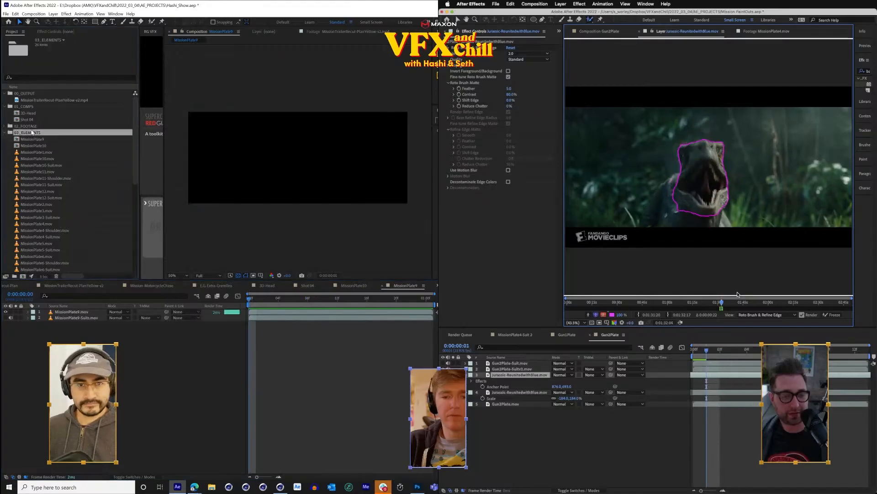
pyautogui.press('pageup')
pyautogui.hotkey('ctrl', 'i')
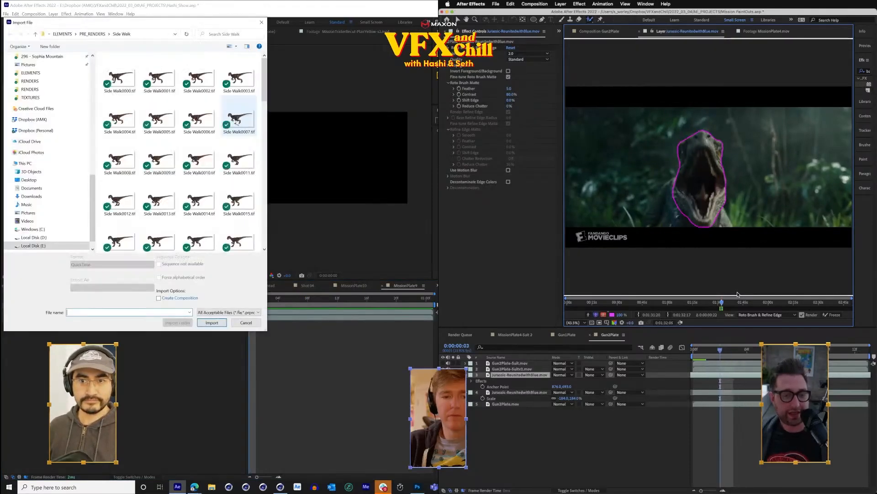
pyautogui.click(92, 35)
pyautogui.click(120, 34)
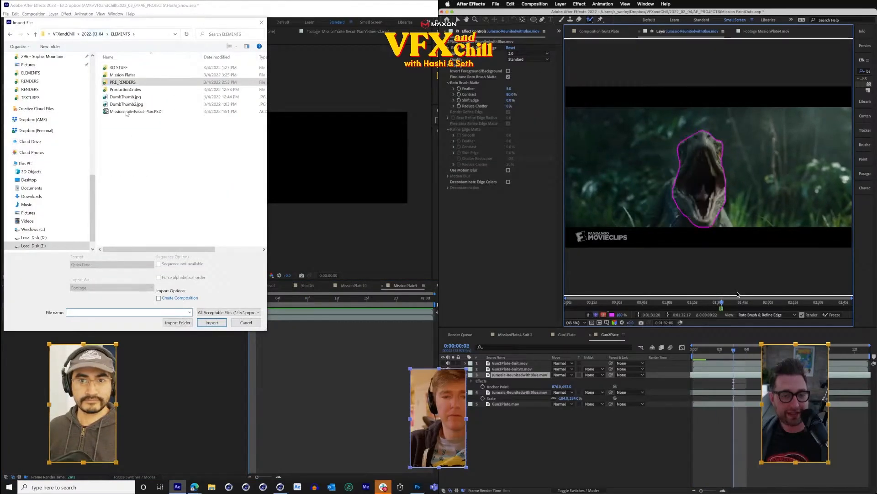
# - Look through the ProductionCrates raptor clips for import, and step the raptor matte back to the comp's first frame
pyautogui.click(125, 90)
pyautogui.press('pageup')
pyautogui.press('pageup')
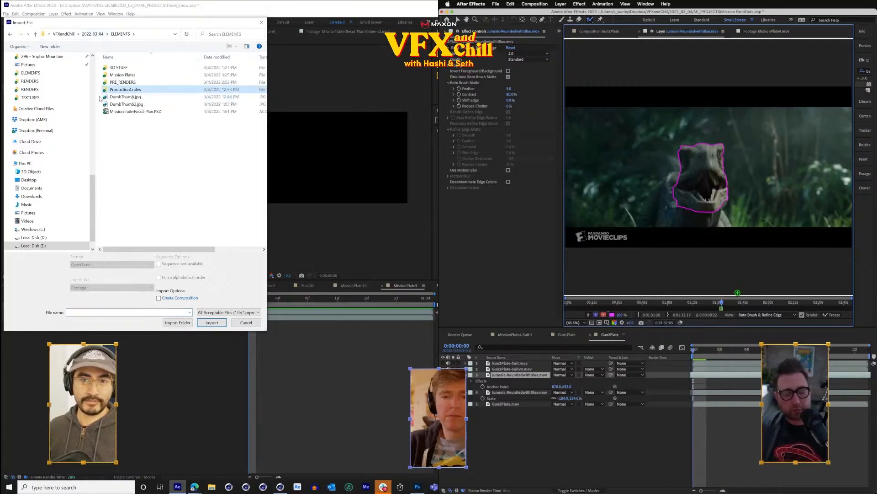
pyautogui.scroll(8, 82, 137)
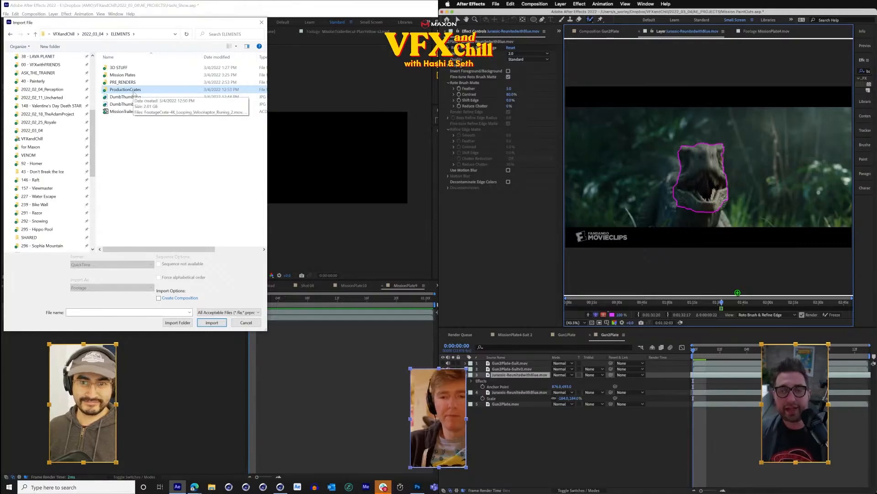
pyautogui.doubleClick(134, 91)
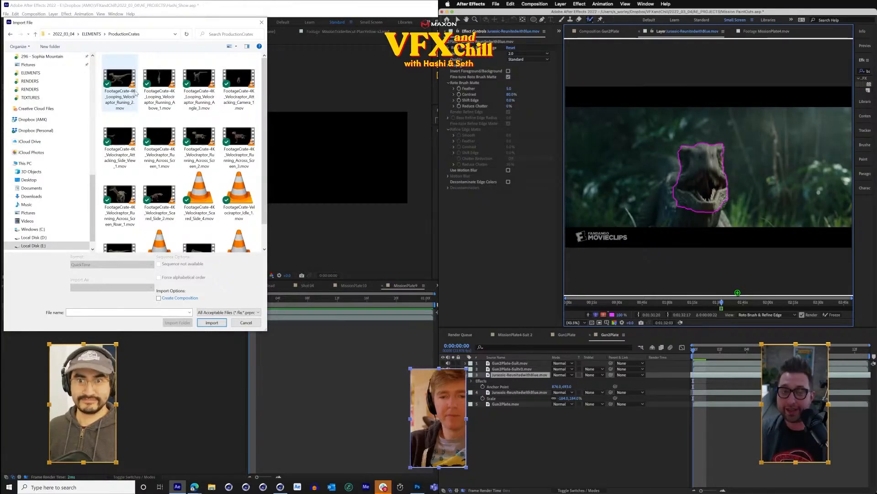
pyautogui.click(97, 35)
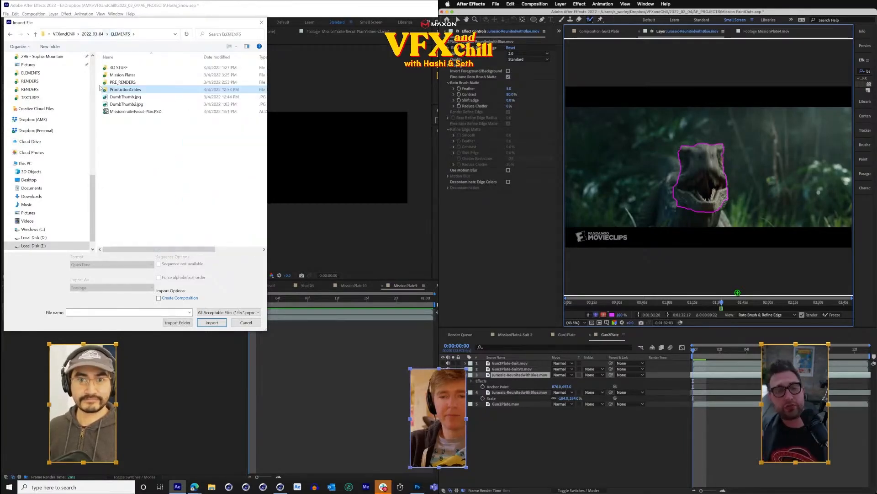
# - Import the five Jurassic Impossible Fallout Kingdom Linked Comp clips from the Mission Plates folder
pyautogui.doubleClick(120, 77)
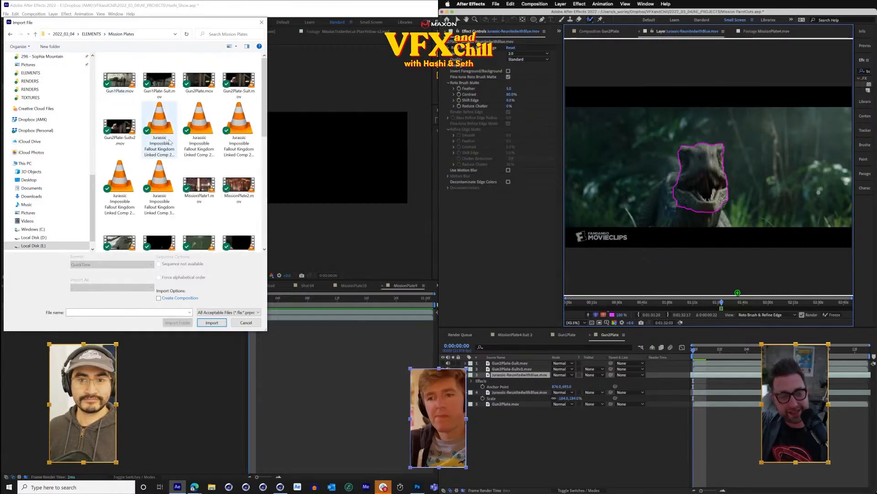
pyautogui.click(168, 142)
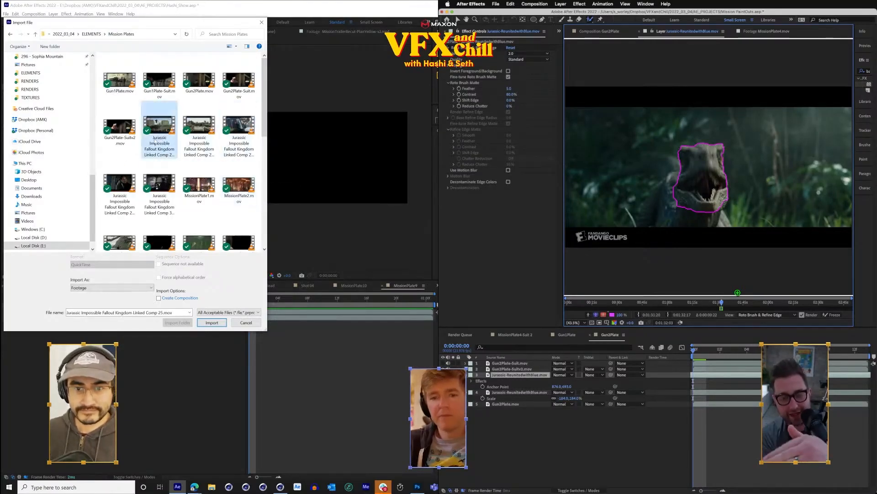
pyautogui.keyDown('shift'); pyautogui.click(129, 190); pyautogui.keyUp('shift')
pyautogui.keyDown('shift'); pyautogui.click(161, 189); pyautogui.keyUp('shift')
pyautogui.click(212, 323)
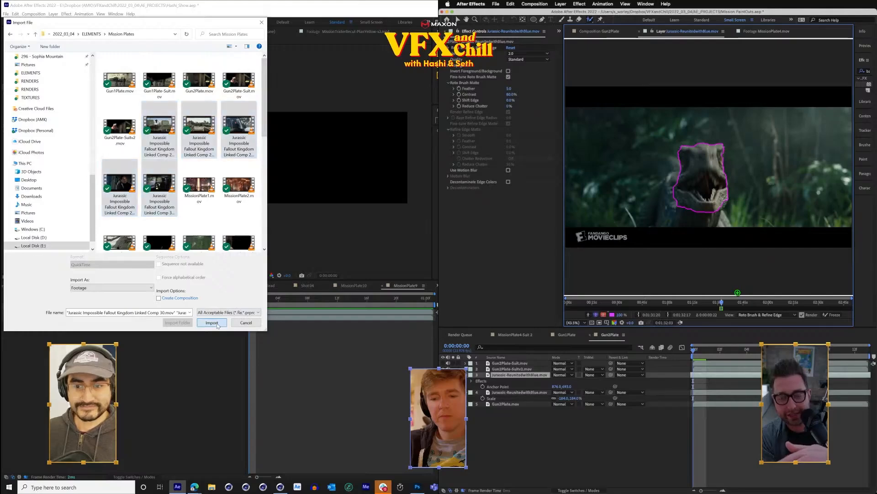
# - Compare the imported clips and create a new composition from Jurassic Impossible Fallout Kingdom Linked Comp 27.mov
pyautogui.click(43, 139)
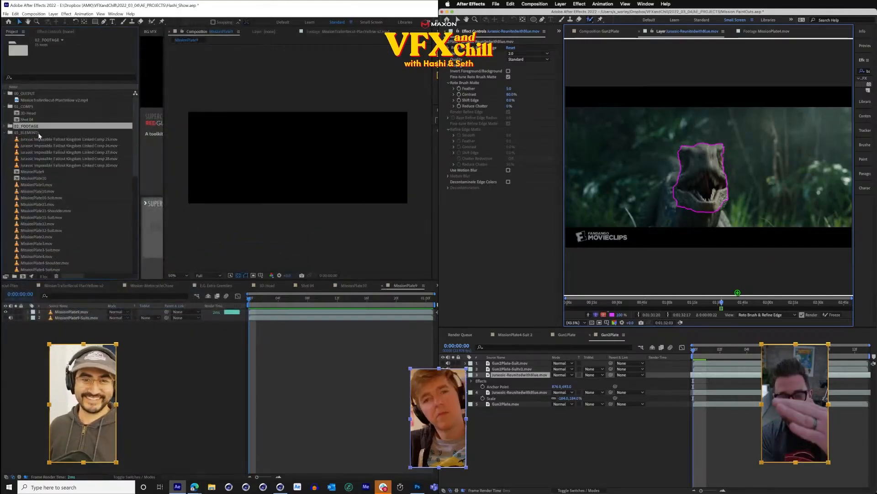
pyautogui.click(55, 153)
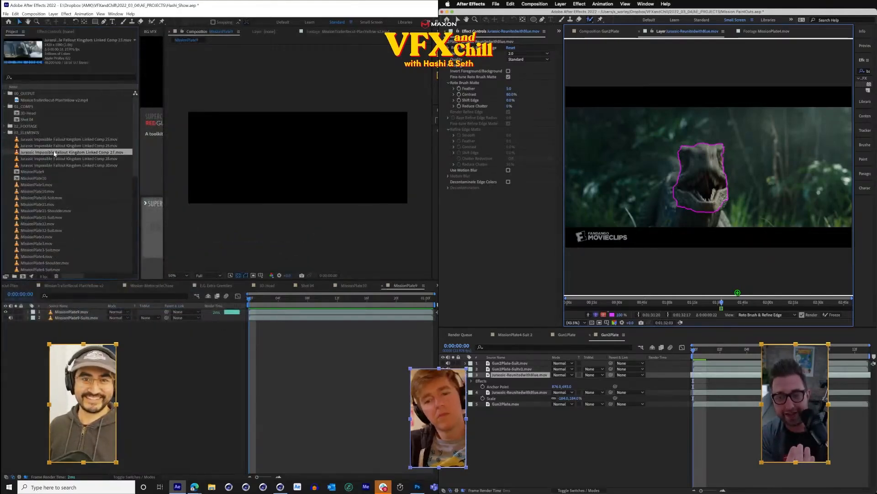
pyautogui.click(56, 158)
pyautogui.click(58, 164)
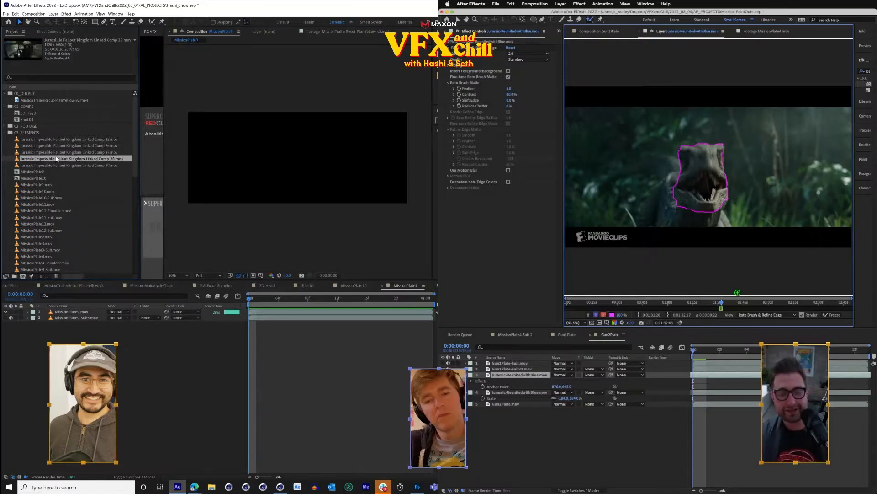
pyautogui.click(69, 153)
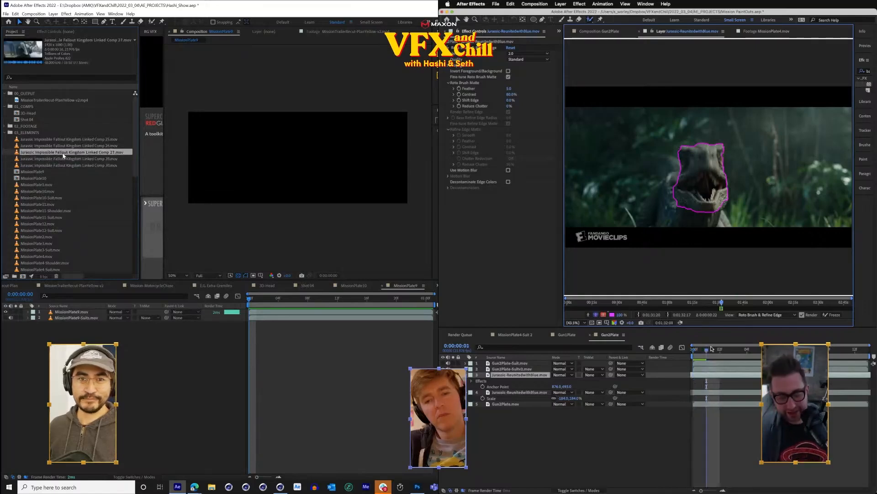
pyautogui.press('pagedown')
pyautogui.press('pagedown')
pyautogui.press('pagedown')
pyautogui.click(23, 277)
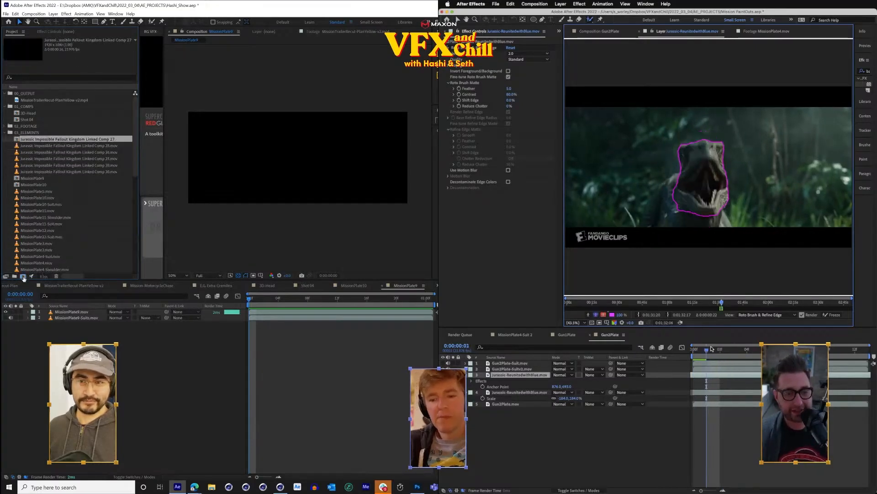
# - Preview the Linked Comp 27 composition and rewind it to frame 0, and freeze the raptor layer's Roto Brush propagation
pyautogui.press('space')
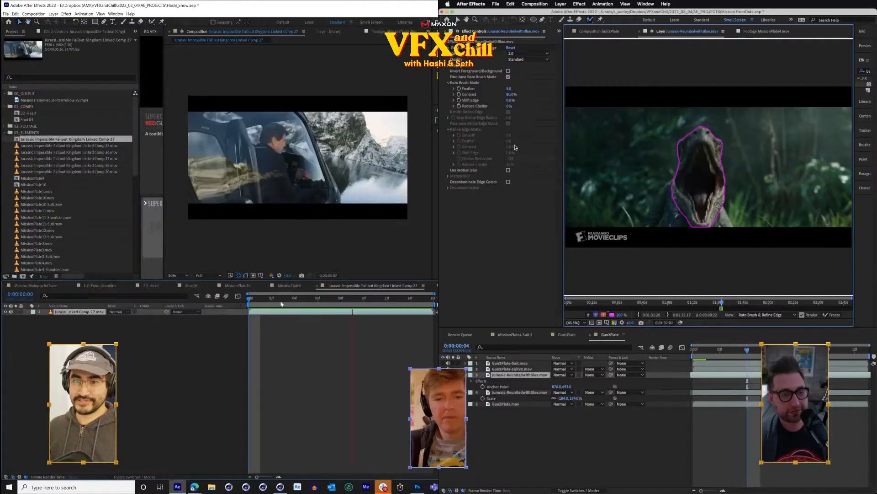
pyautogui.click(835, 315)
pyautogui.click(281, 304)
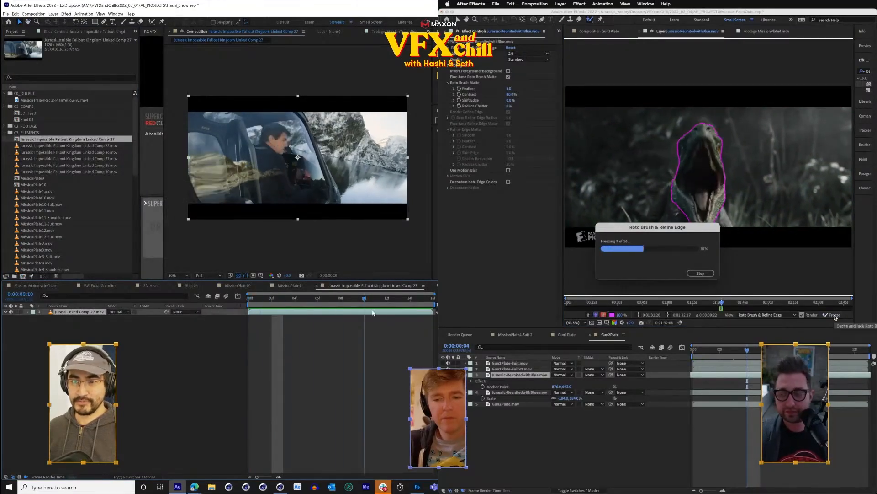
pyautogui.moveTo(256, 316); pyautogui.dragTo(238, 306)
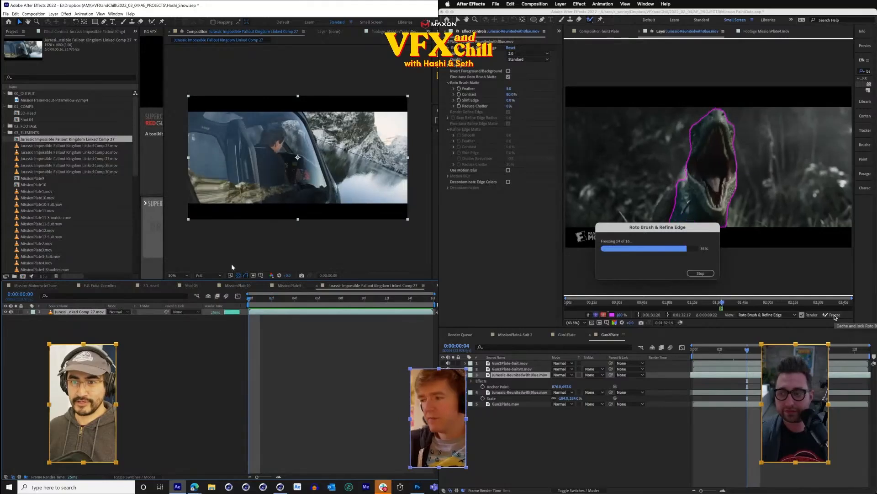
# - Frame the helicopter cockpit window at 100% in the Linked Comp 27 composition and activate the Pen tool
pyautogui.scroll(1, 294, 133)
pyautogui.moveTo(294, 133); pyautogui.dragTo(325, 135)
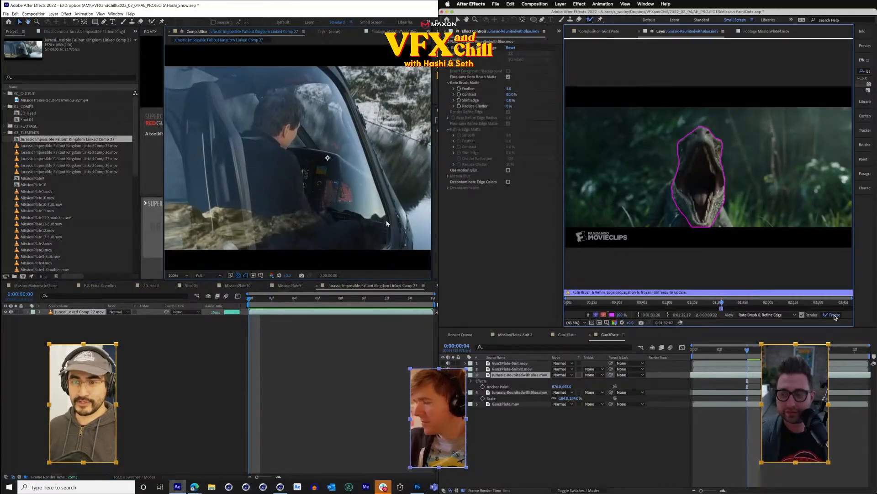
pyautogui.click(105, 21)
pyautogui.scroll(-2, 382, 234)
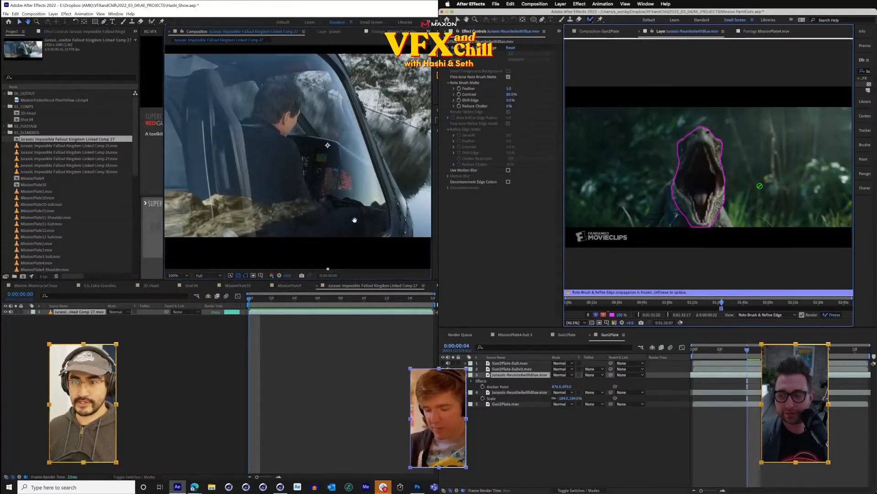
# - Return to the Gun2Plate comp, move the frozen raptor layer above Gun2Plate-Suitv2.mov, and preview the result
pyautogui.click(602, 30)
pyautogui.press('space')
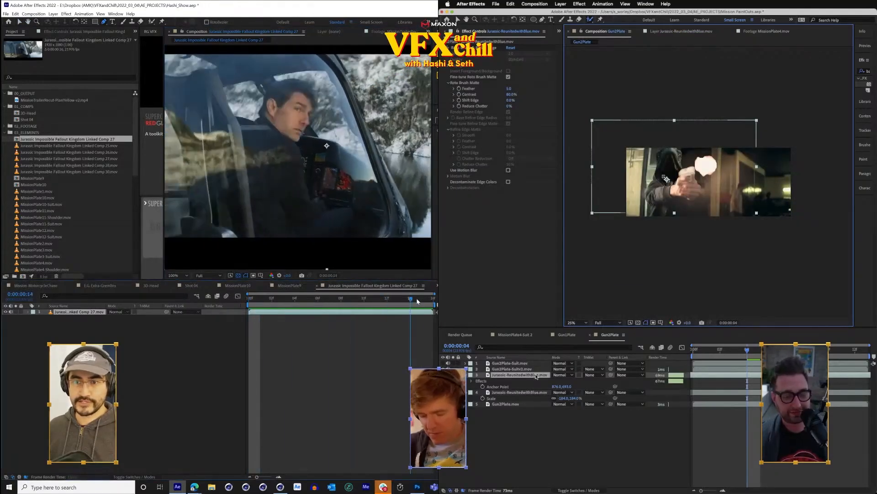
pyautogui.moveTo(514, 365); pyautogui.dragTo(514, 366)
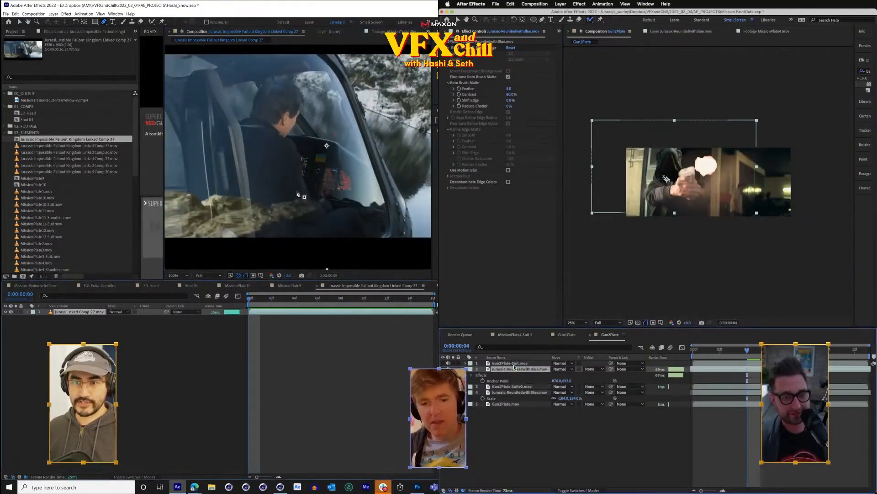
pyautogui.press('space')
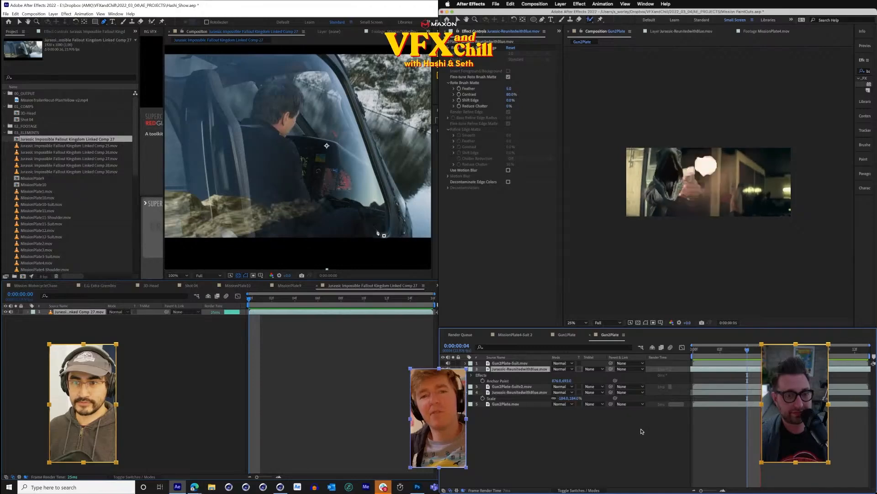
# - Draw a closed mask around the pilot in the Linked Comp 27 shot and move the frozen raptor layer below Gun2Plate-Suitv2.mov
pyautogui.click(328, 196)
pyautogui.press('space')
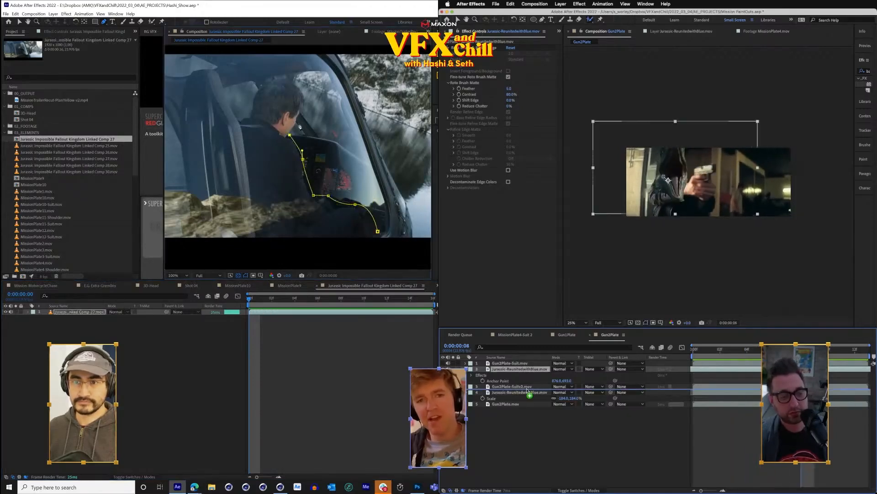
pyautogui.moveTo(527, 391); pyautogui.dragTo(527, 391)
pyautogui.moveTo(303, 116); pyautogui.dragTo(305, 105)
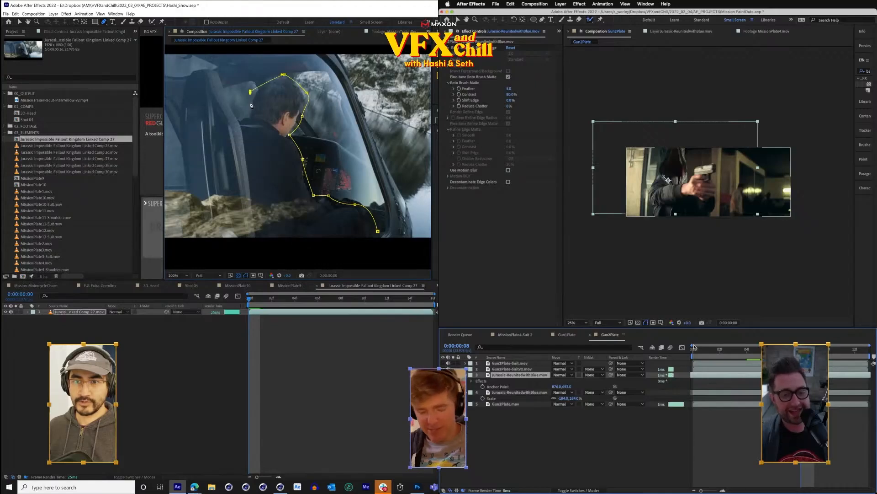
pyautogui.moveTo(250, 111); pyautogui.dragTo(247, 112)
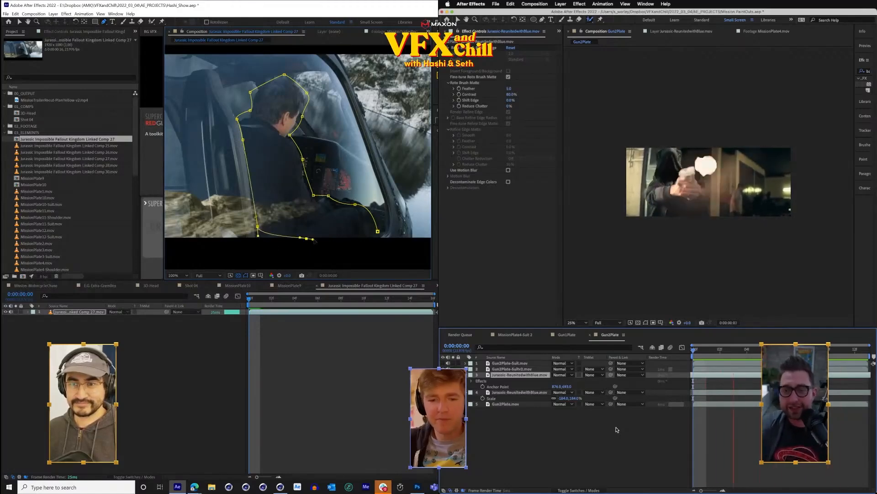
pyautogui.click(377, 231)
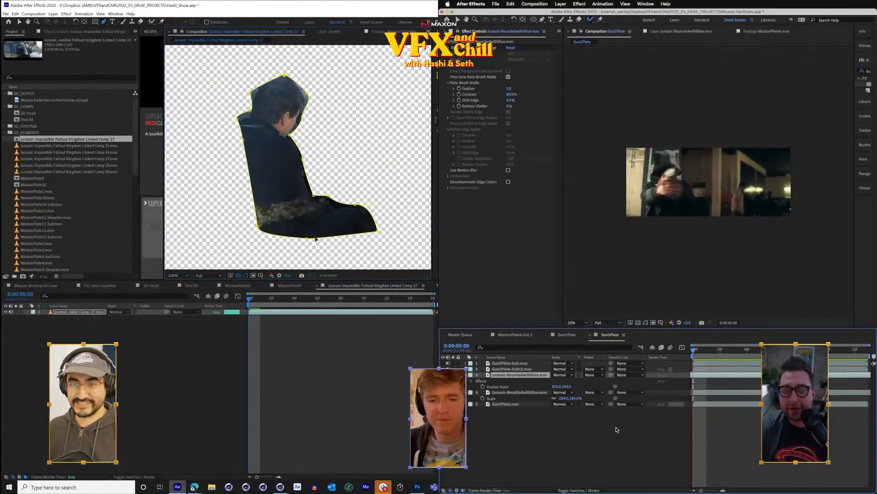
# - Set the pilot mask's mode to Subtract and keyframe its path at frame 0
pyautogui.press('m')
pyautogui.click(118, 317)
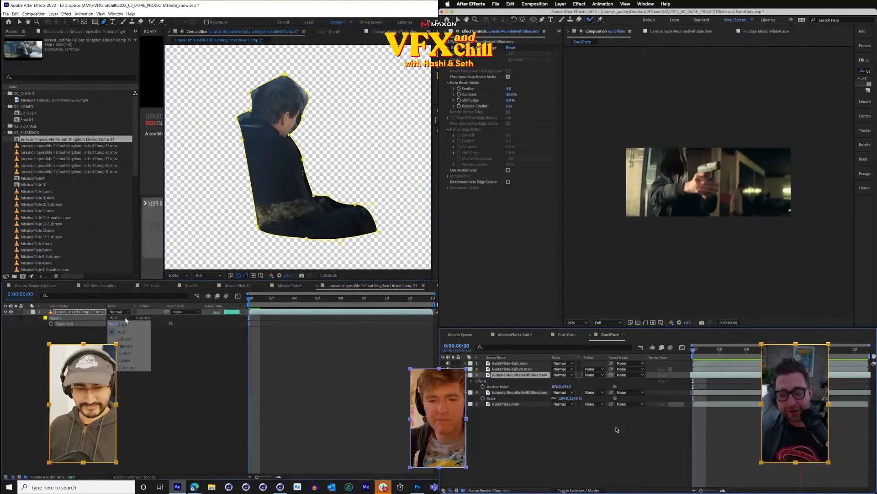
pyautogui.click(129, 339)
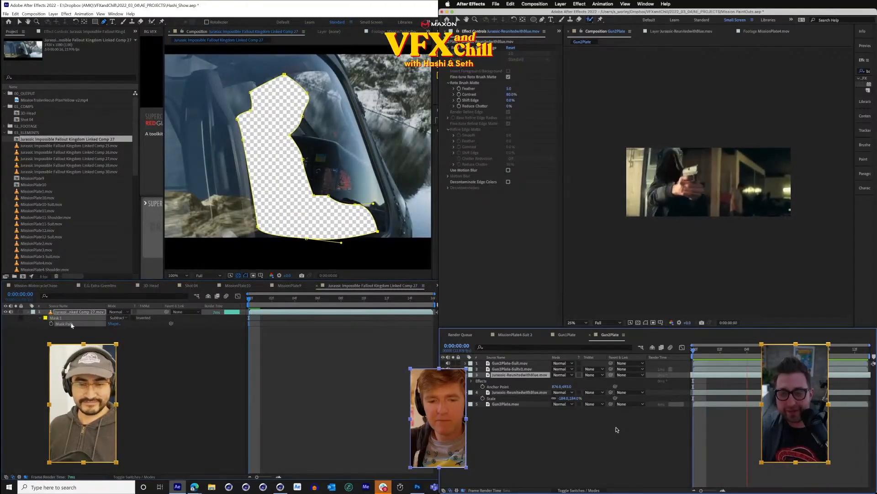
pyautogui.hotkey('alt', 'shift', 'm')
pyautogui.press('pagedown')
pyautogui.moveTo(271, 302); pyautogui.dragTo(388, 315)
pyautogui.press('Home')
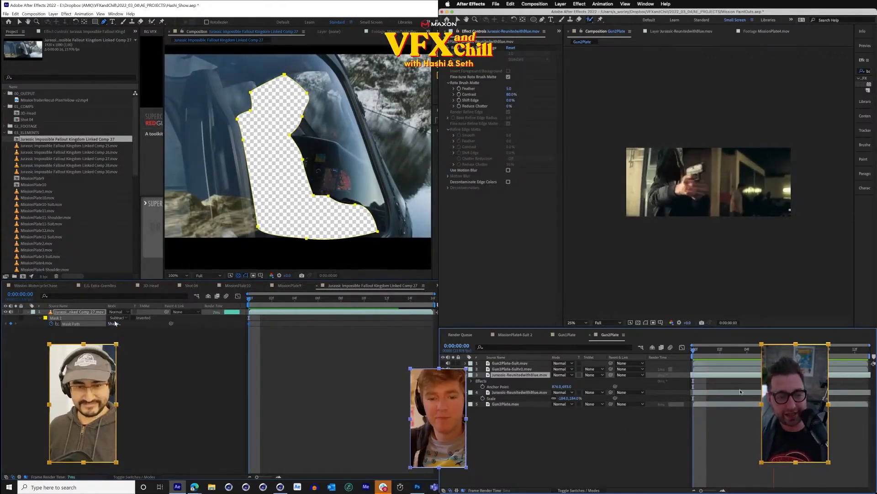
# - Set the pilot mask's mode to None and smooth its path around the back and top of the head at frame 0
pyautogui.click(117, 318)
pyautogui.click(120, 321)
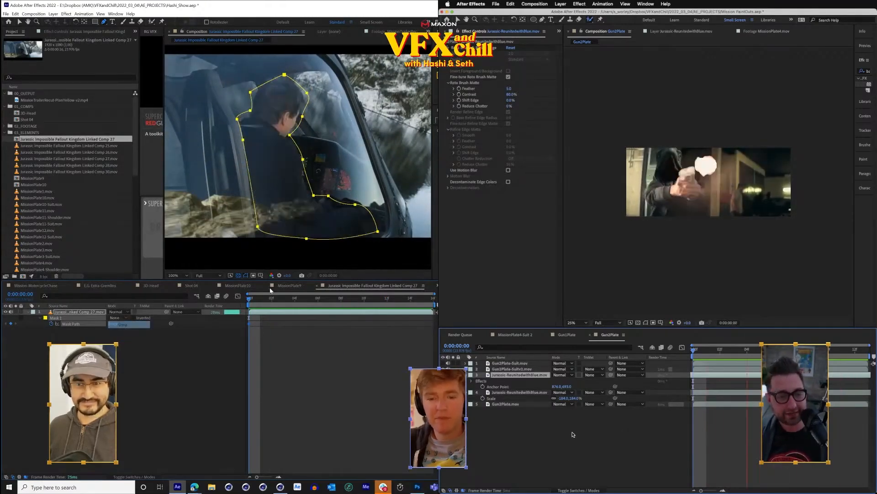
pyautogui.press('v')
pyautogui.click(281, 108)
pyautogui.keyDown('ctrl'); pyautogui.keyDown('alt'); pyautogui.click(284, 74); pyautogui.keyUp('alt'); pyautogui.keyUp('ctrl')
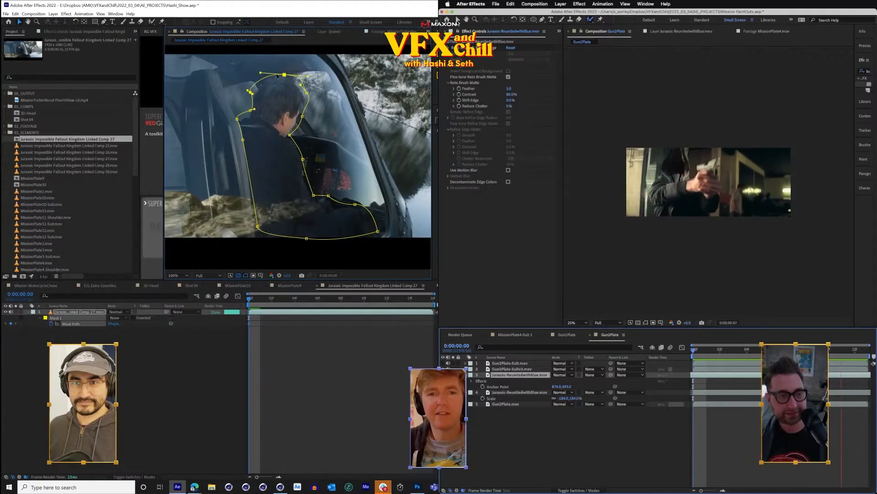
pyautogui.click(458, 20)
pyautogui.moveTo(253, 94); pyautogui.dragTo(249, 97)
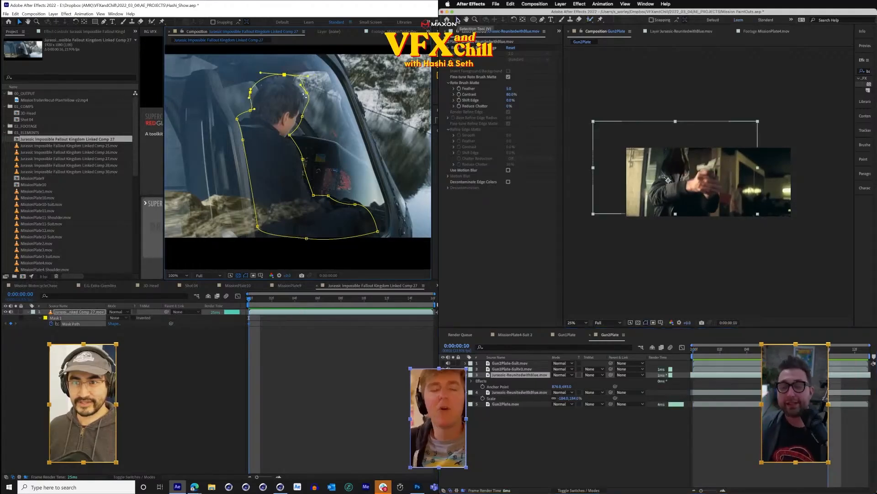
pyautogui.moveTo(307, 93); pyautogui.dragTo(308, 92)
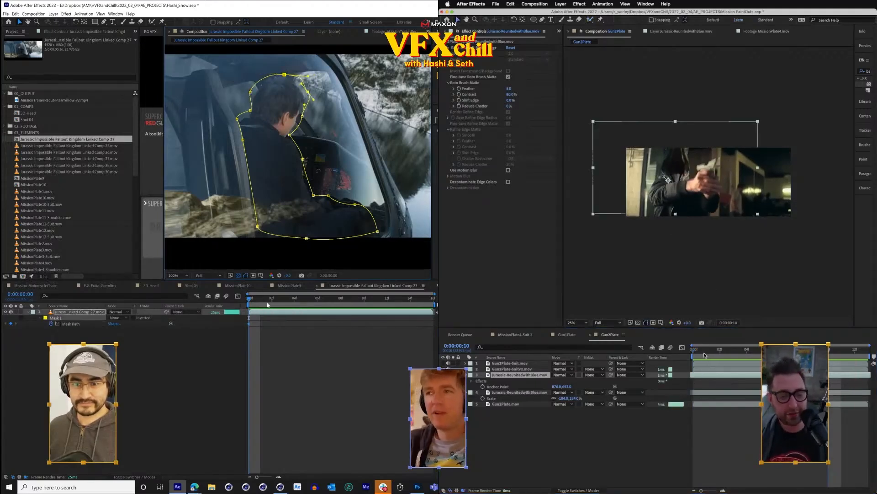
# - Preview the Gun2Plate comp and reshape the pilot mask around the face at frame 9
pyautogui.press('space')
pyautogui.press('space')
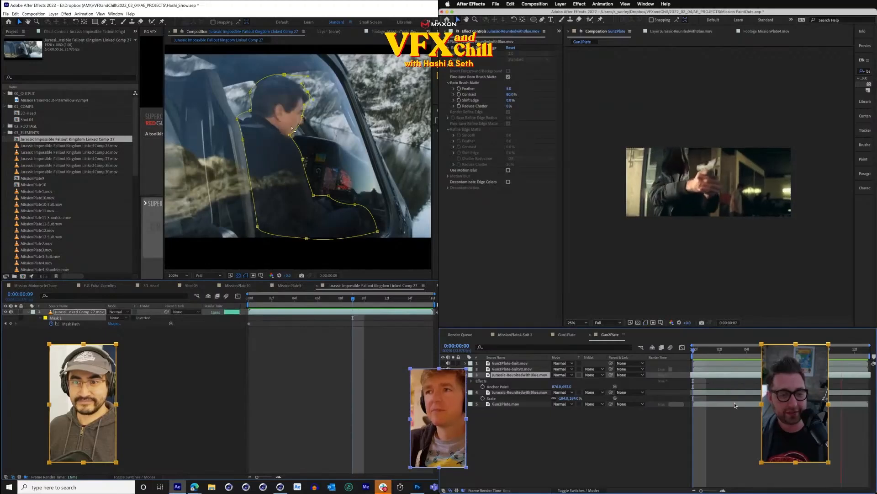
pyautogui.press('space')
pyautogui.moveTo(290, 135); pyautogui.dragTo(299, 141)
pyautogui.press('space')
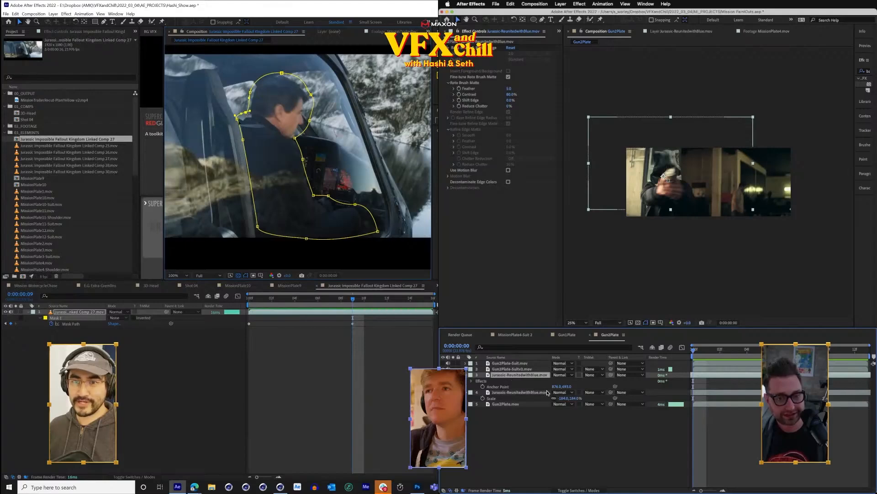
# - Try pre-composing the frozen raptor layer, undo it, and extend the pilot mask's lower corner by the knee at frame 9
pyautogui.press('super+shift+c')
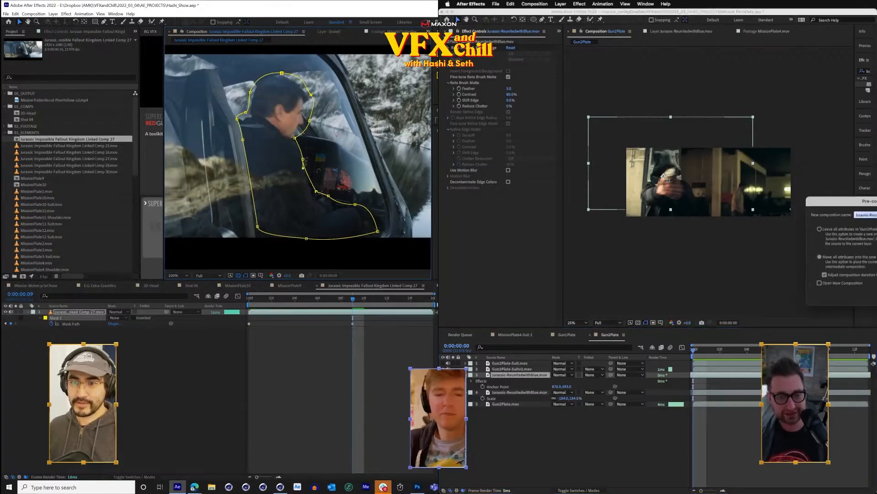
pyautogui.press('Return')
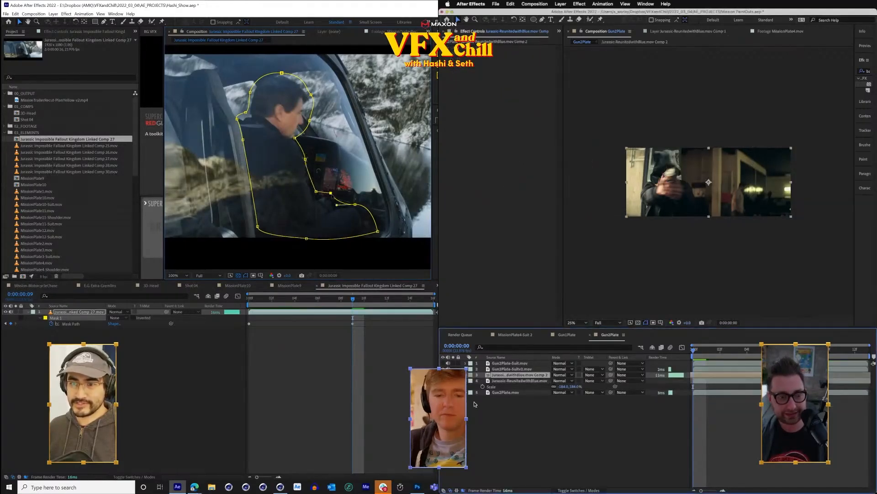
pyautogui.doubleClick(488, 375)
pyautogui.moveTo(378, 231); pyautogui.dragTo(381, 240)
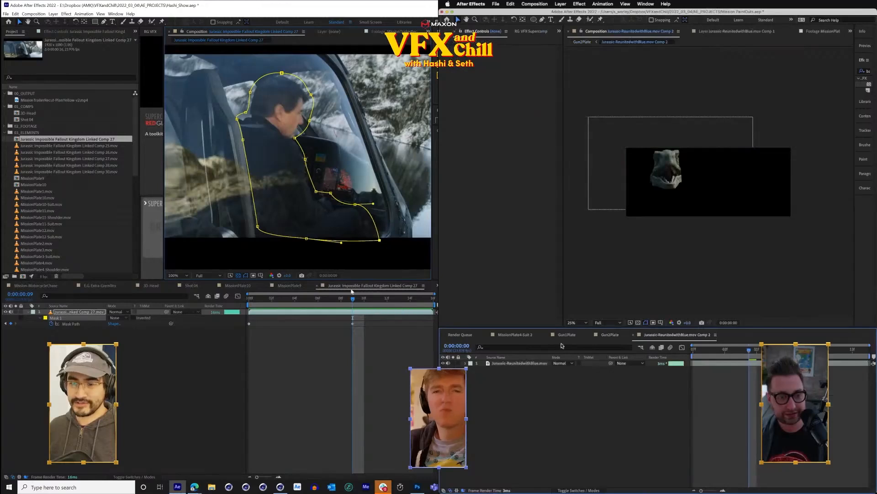
pyautogui.press('super+z')
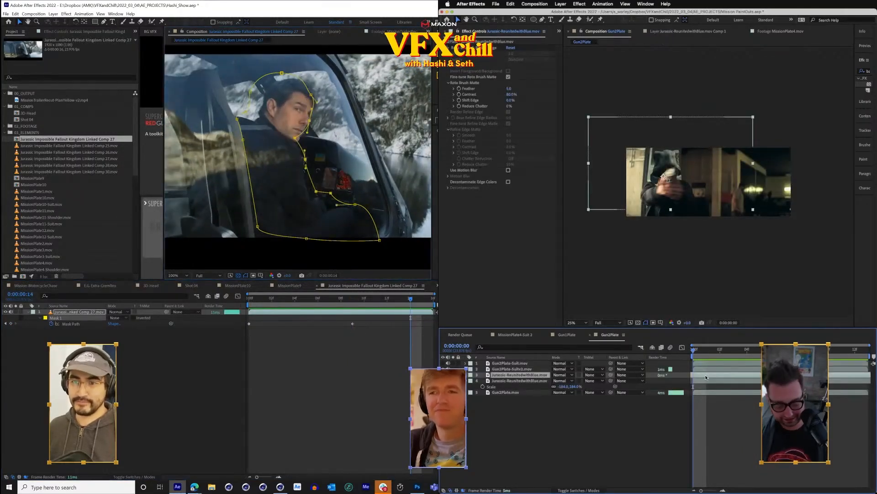
# - Pre-compose the frozen raptor layer with all attributes moved, and fit the pilot mask to the head at frame 14
pyautogui.press('super+d')
pyautogui.press('super+z')
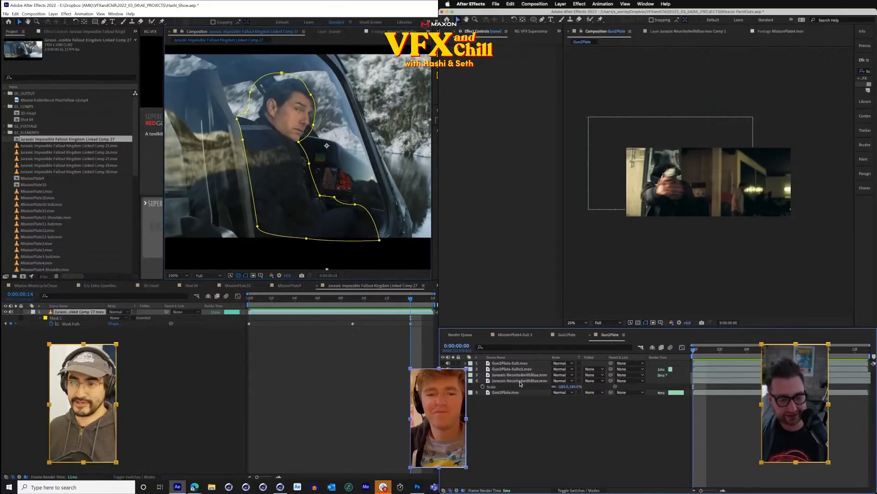
pyautogui.press('super+shift+c')
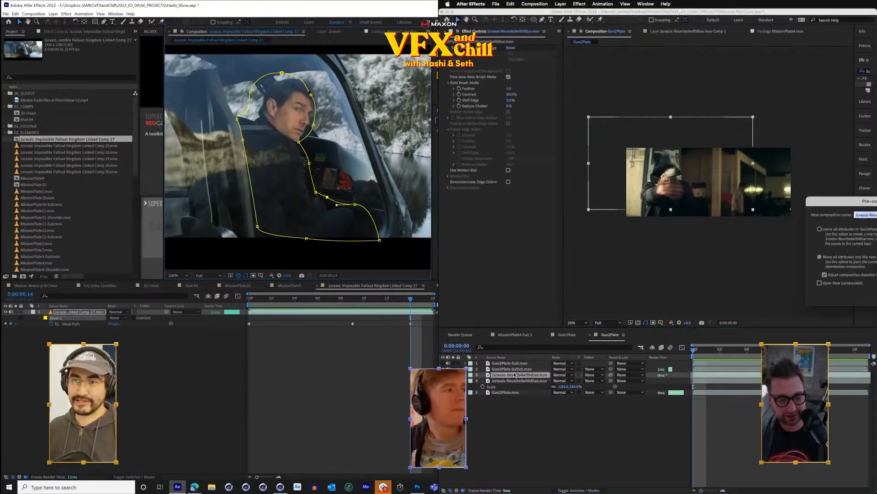
pyautogui.press('Return')
pyautogui.moveTo(317, 95); pyautogui.dragTo(319, 95)
pyautogui.moveTo(282, 73); pyautogui.dragTo(305, 75)
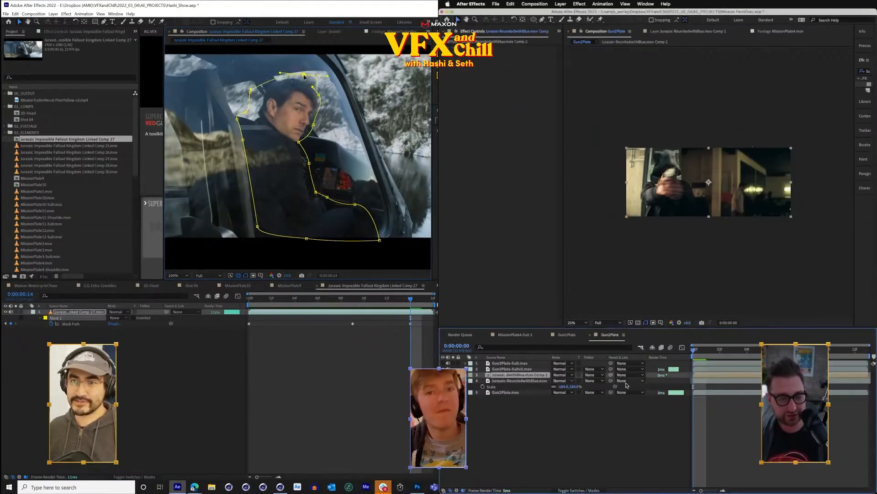
pyautogui.press('space')
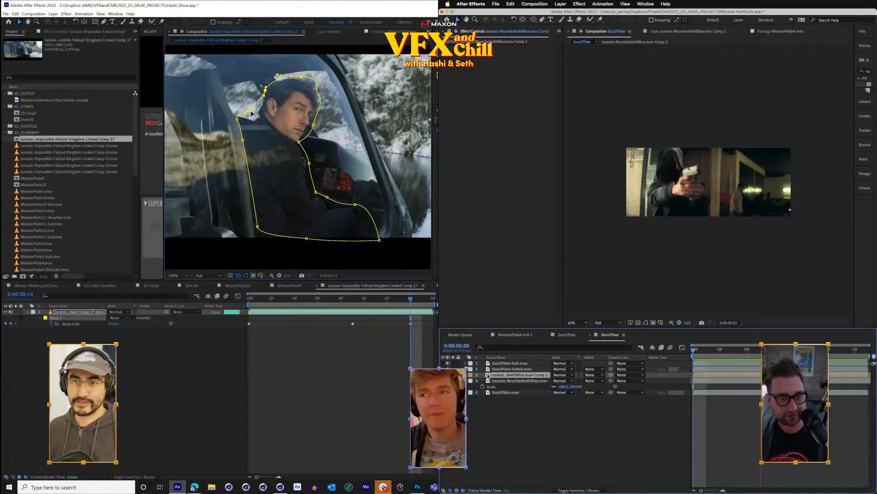
# - Open the raptor pre-comp, activate the Pen tool and scrub to frame 12, and advance the pilot shot to frame 15
pyautogui.doubleClick(488, 375)
pyautogui.press('pagedown')
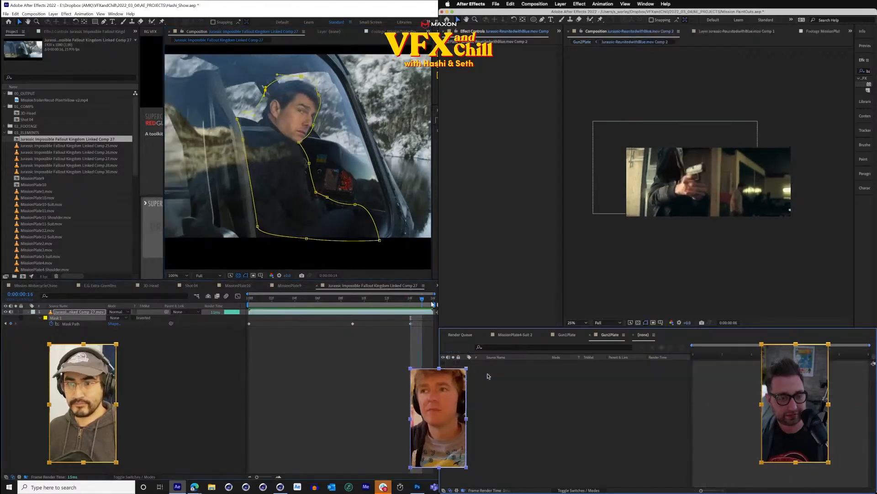
pyautogui.click(542, 21)
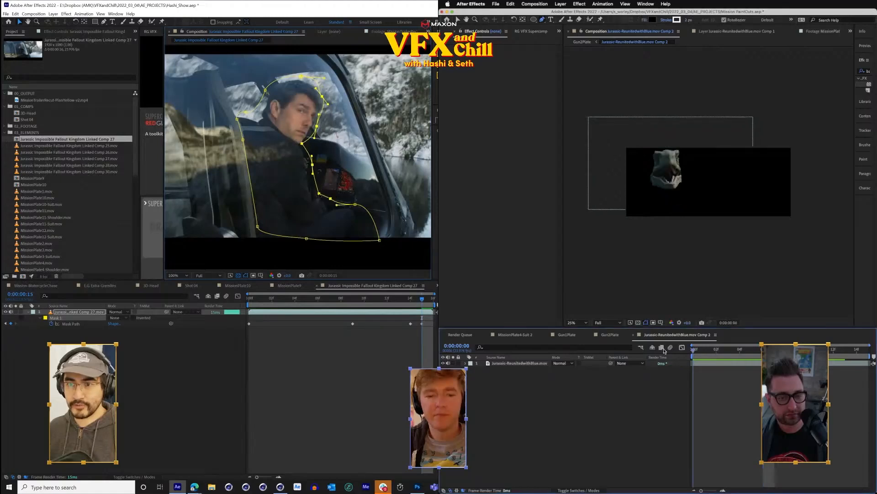
pyautogui.moveTo(705, 352); pyautogui.dragTo(845, 352)
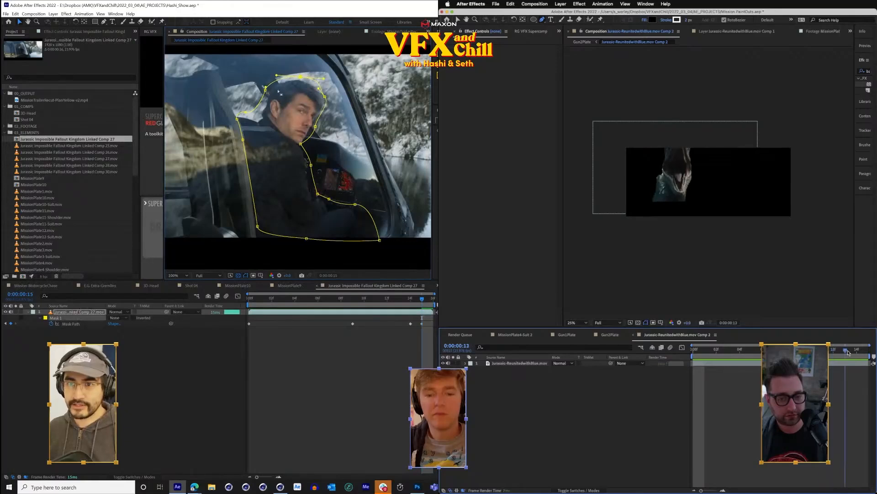
pyautogui.click(835, 351)
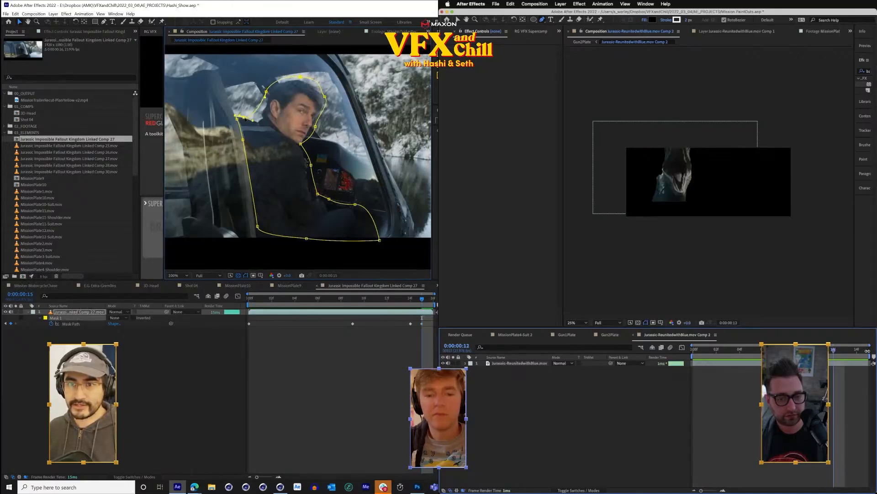
# - Set the pilot mask to Subtract, generate a Content-Aware Fill layer with the Object method over the work area, and return to Gun2Plate
pyautogui.moveTo(423, 306); pyautogui.dragTo(248, 304)
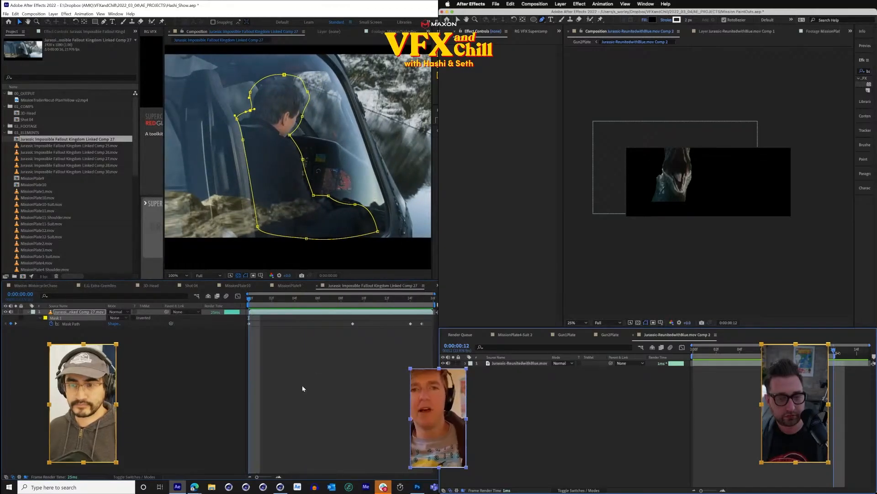
pyautogui.click(116, 317)
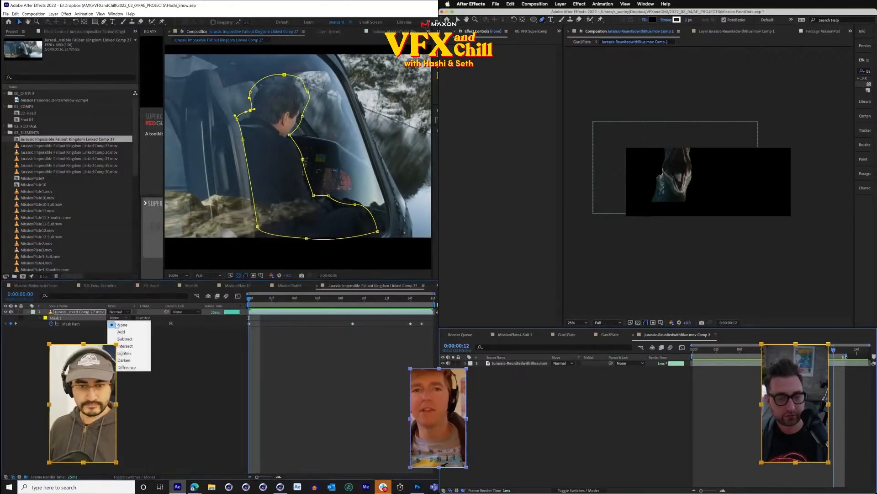
pyautogui.click(120, 333)
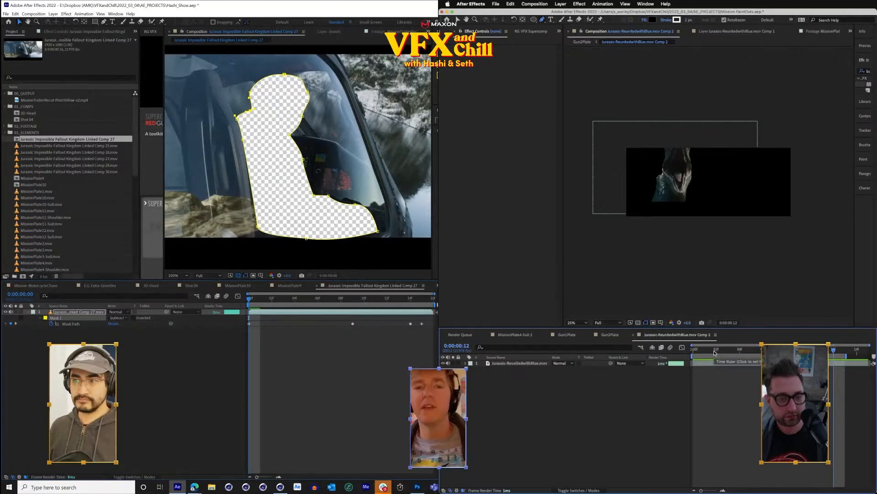
pyautogui.click(562, 4)
pyautogui.click(610, 334)
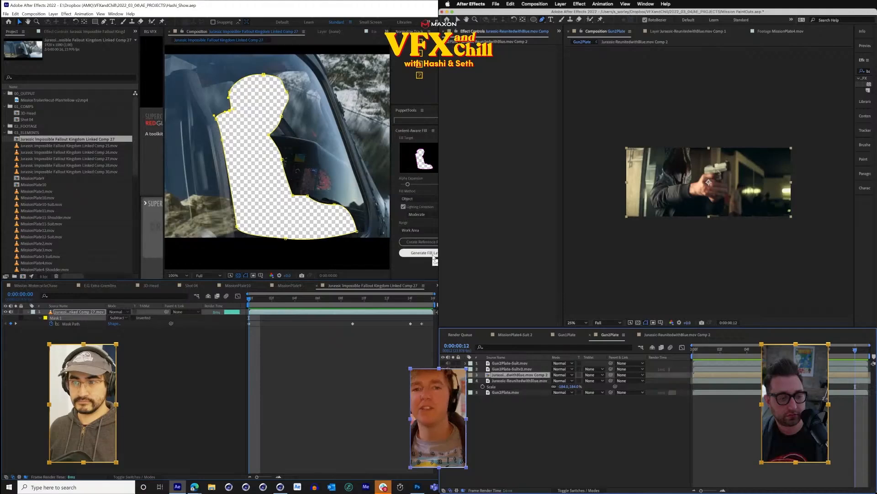
pyautogui.click(432, 254)
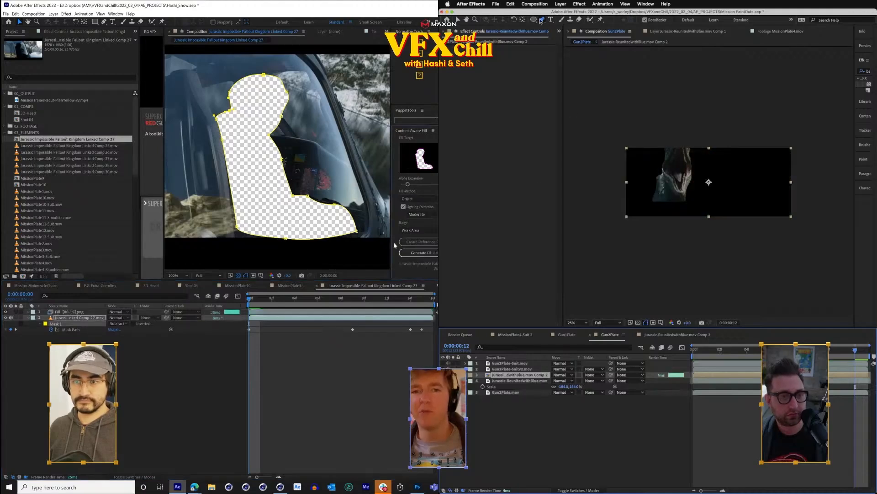
# - Draw a closed mask around the raptor's neck below the jaw on the pre-composed layer at frame 12 in Gun2Plate
pyautogui.click(661, 173)
pyautogui.click(666, 185)
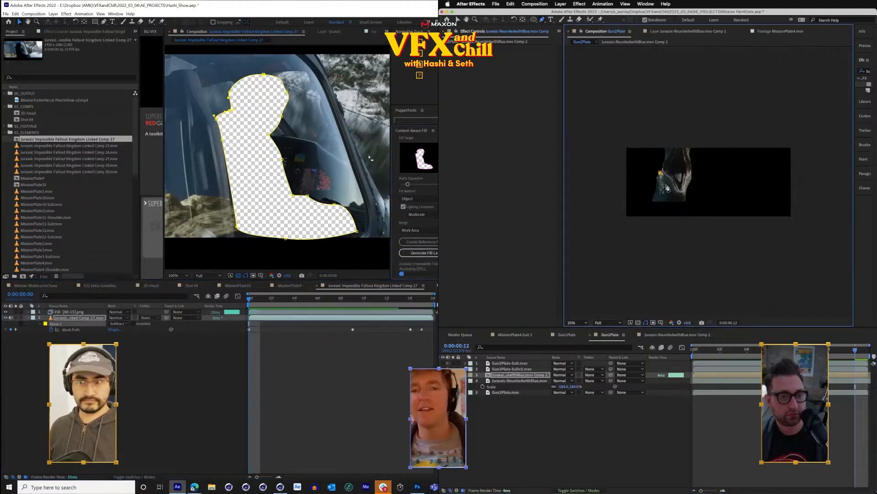
pyautogui.click(689, 196)
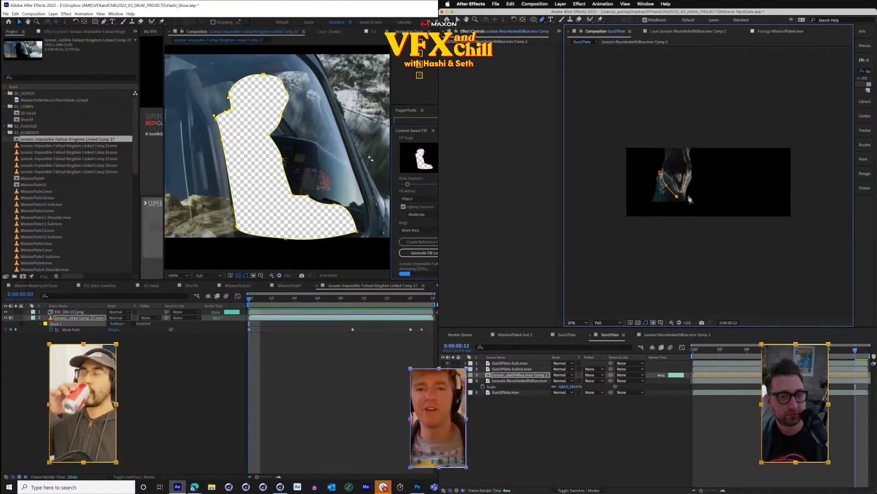
pyautogui.click(696, 198)
pyautogui.click(695, 221)
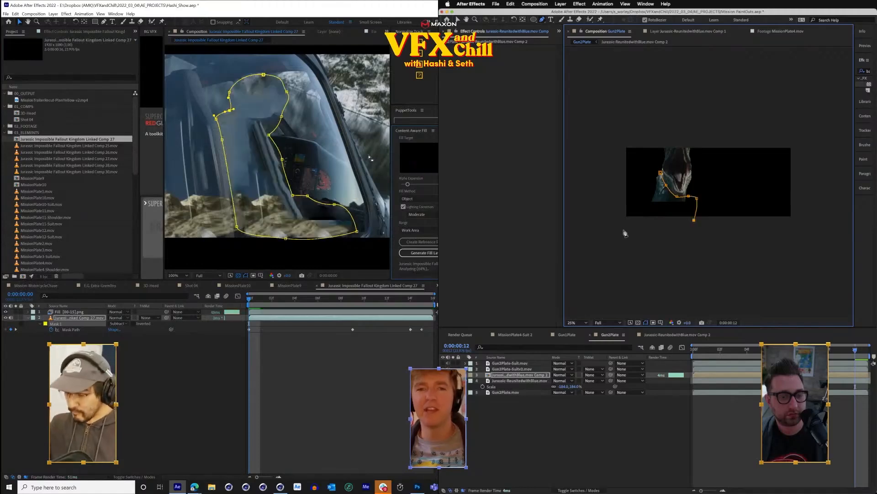
pyautogui.click(624, 230)
pyautogui.click(619, 175)
pyautogui.click(656, 153)
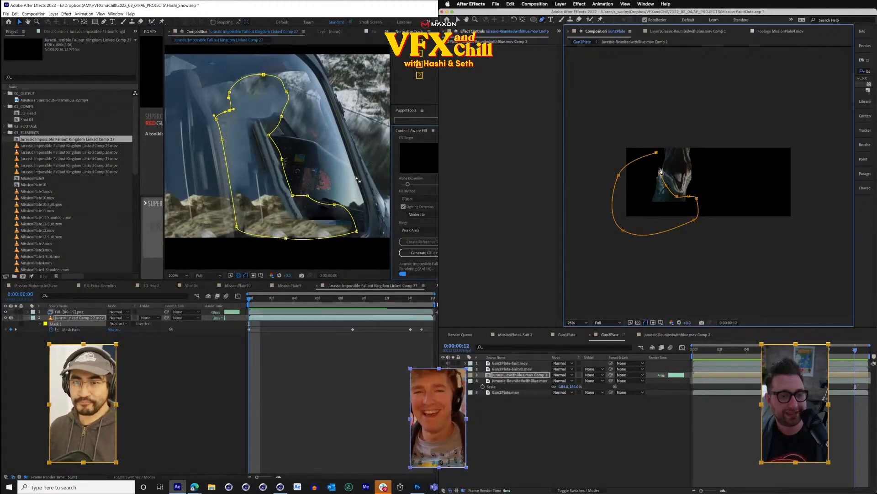
pyautogui.click(657, 153)
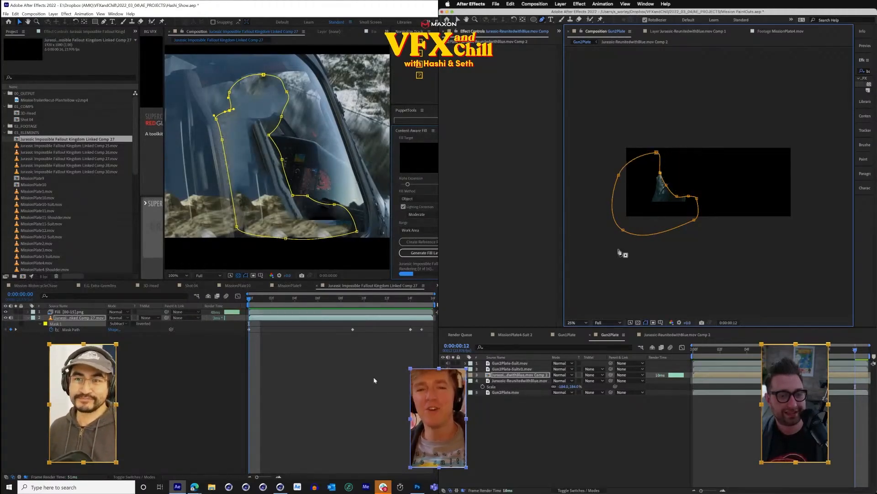
# - Set the raptor neck mask to Subtract, keyframe its Mask Path at frame 12, and collapse the footage layer's properties in Linked Comp 27
pyautogui.click(467, 375)
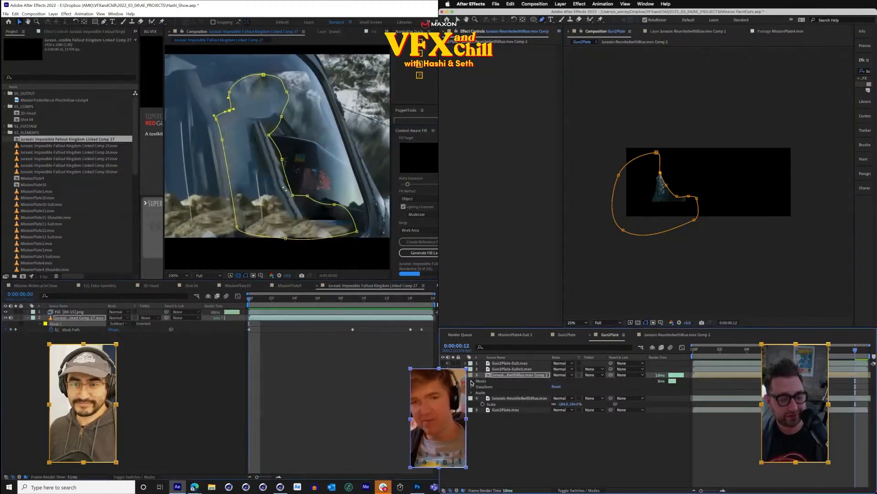
pyautogui.click(471, 381)
pyautogui.click(559, 386)
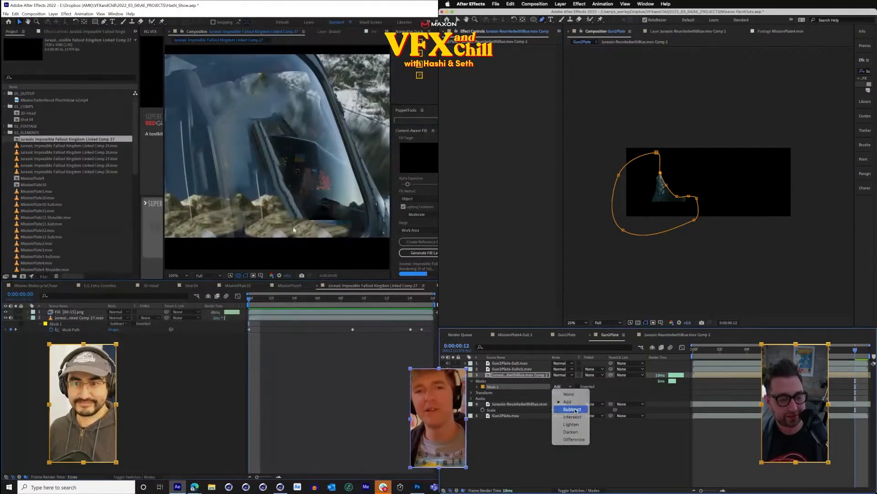
pyautogui.click(572, 409)
pyautogui.click(476, 387)
pyautogui.click(38, 318)
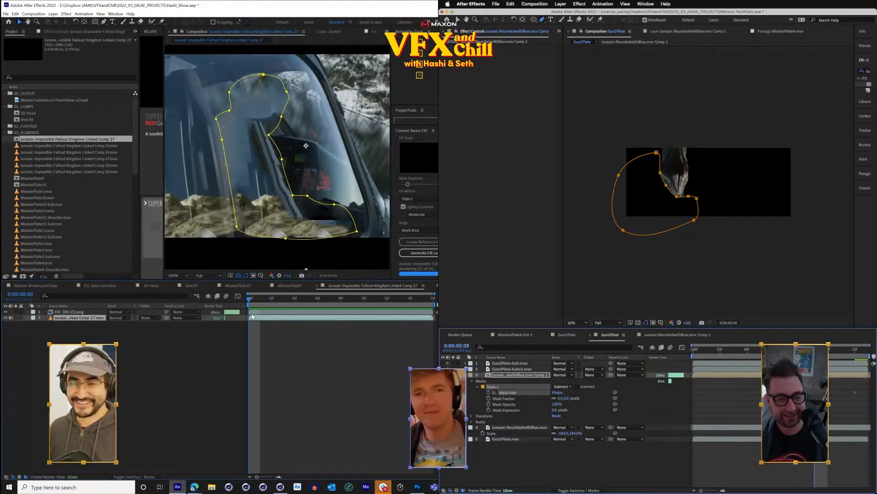
# - Reposition the raptor neck mask at frames 6 and 0 in Gun2Plate so that it follows the jaw
pyautogui.click(651, 174)
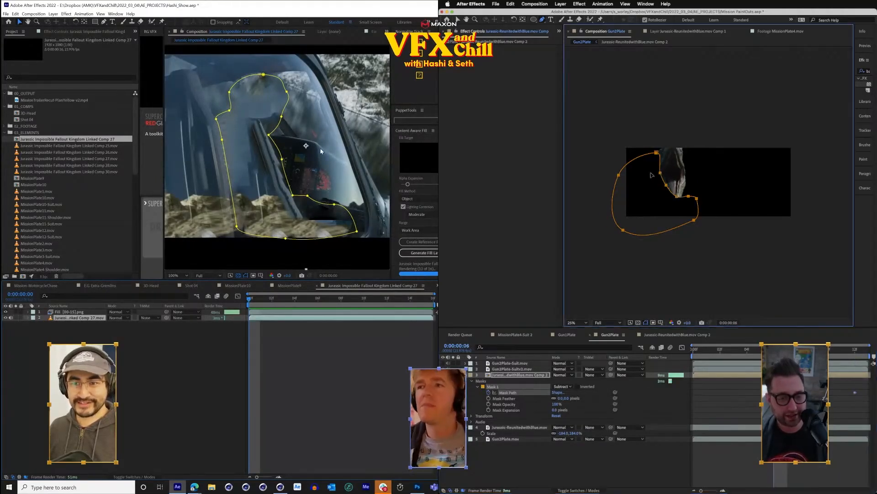
pyautogui.moveTo(650, 178); pyautogui.dragTo(655, 180)
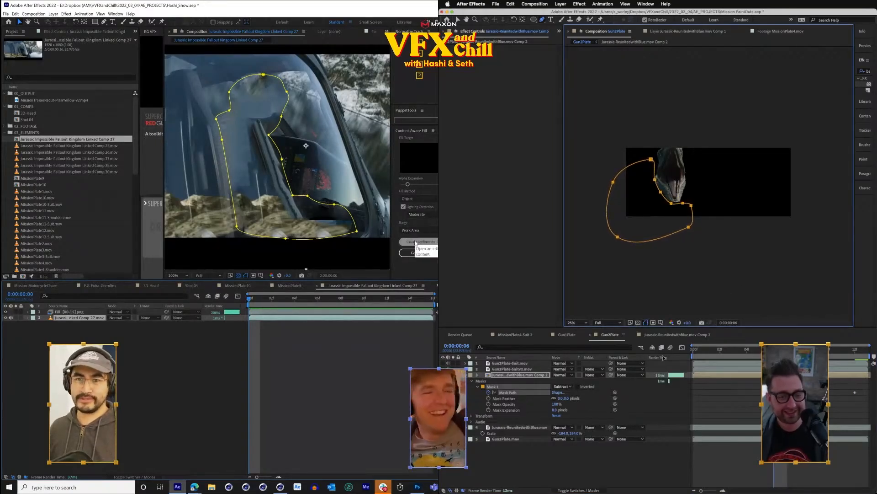
pyautogui.moveTo(708, 349); pyautogui.dragTo(673, 347)
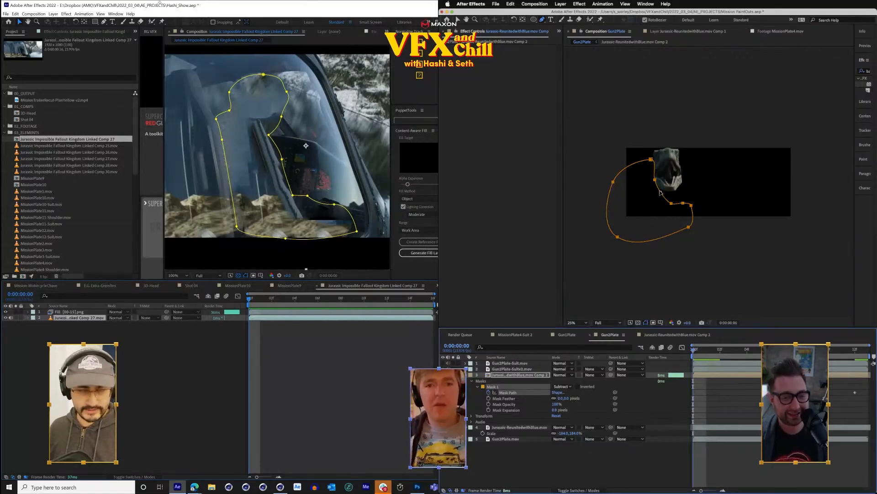
pyautogui.moveTo(660, 192); pyautogui.dragTo(657, 193)
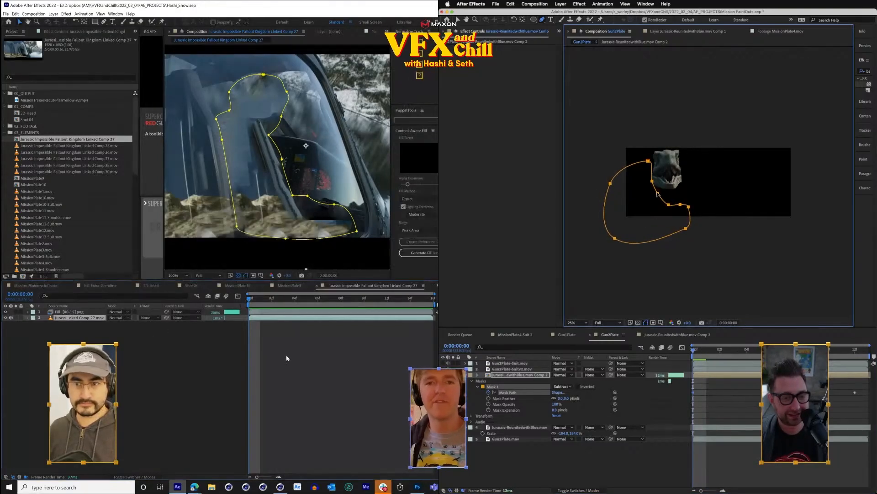
pyautogui.click(719, 350)
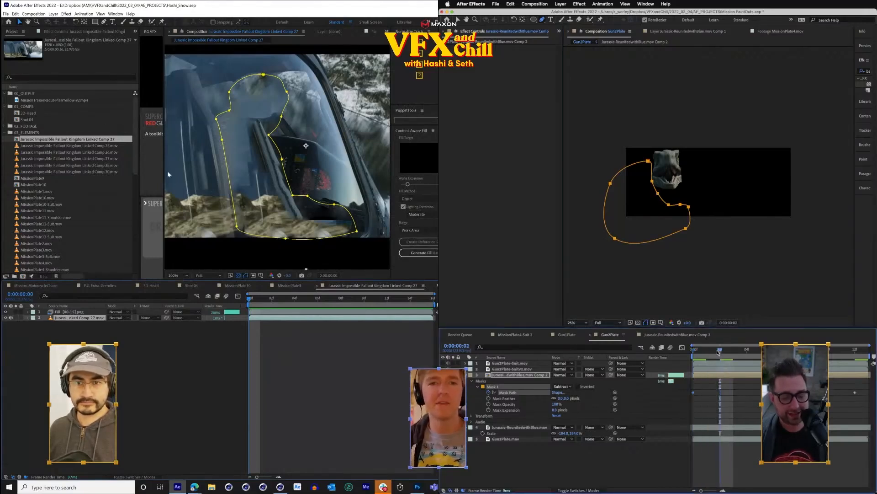
# - Narrow the project file list and play back the Content-Aware Fill result in Linked Comp 27
pyautogui.moveTo(139, 173); pyautogui.dragTo(86, 166)
pyautogui.moveTo(162, 165); pyautogui.dragTo(183, 167)
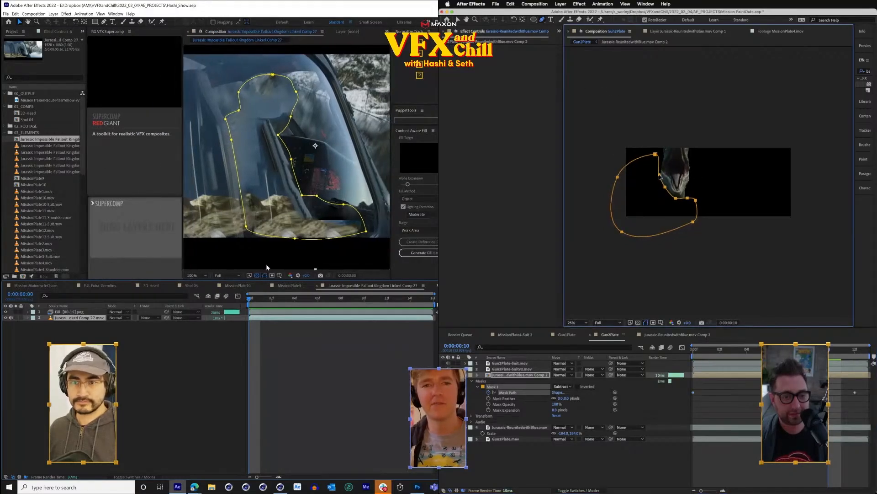
pyautogui.moveTo(253, 302); pyautogui.dragTo(246, 332)
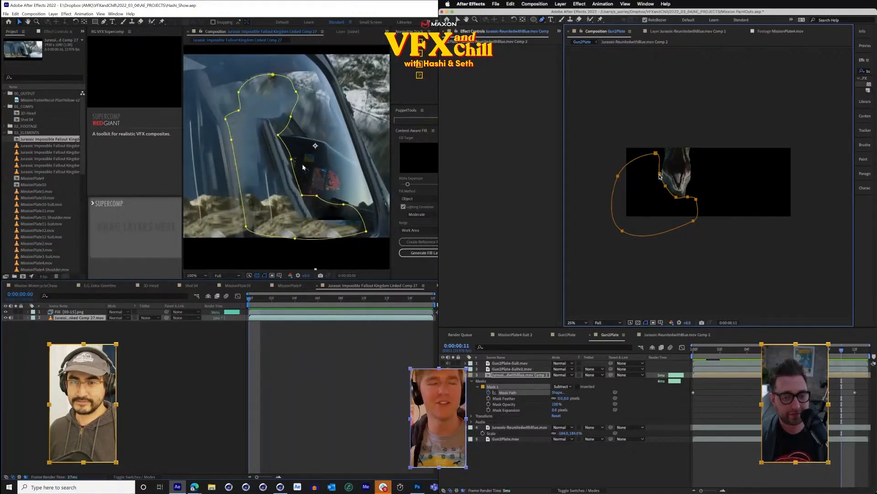
pyautogui.scroll(-2, 302, 164)
pyautogui.press('space')
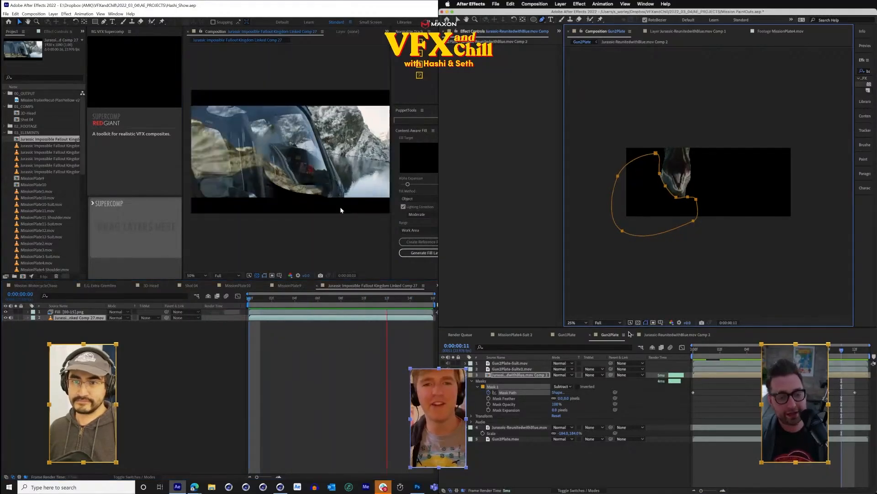
pyautogui.press('space')
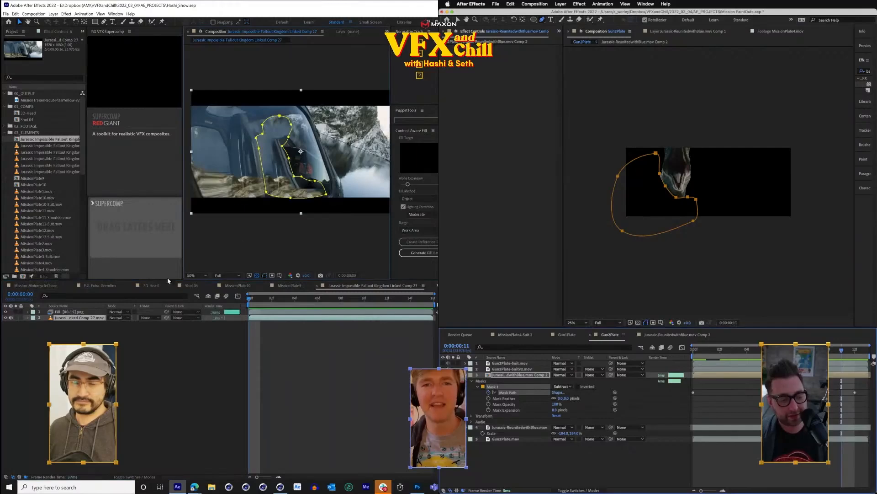
# - Compare Linked Comp 27 with the fill layer hidden and shown, examine the filled cockpit area closely, and preview Gun2Plate
pyautogui.click(5, 311)
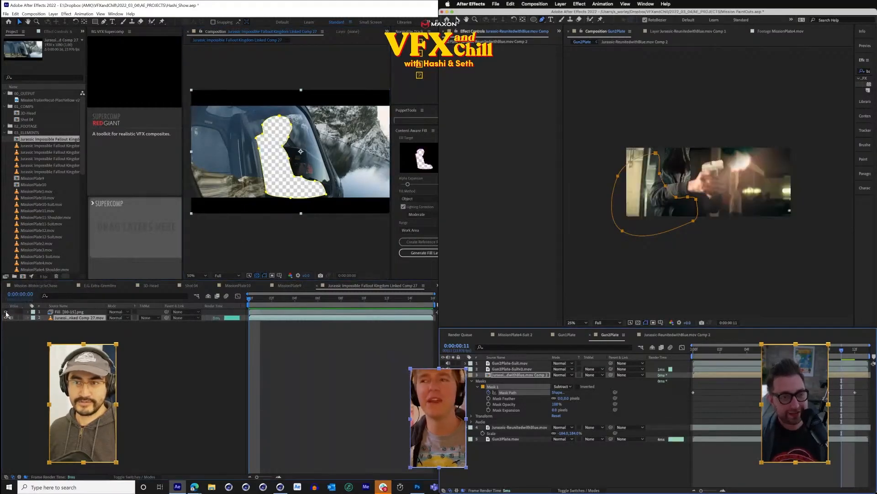
pyautogui.click(5, 311)
pyautogui.scroll(2, 288, 208)
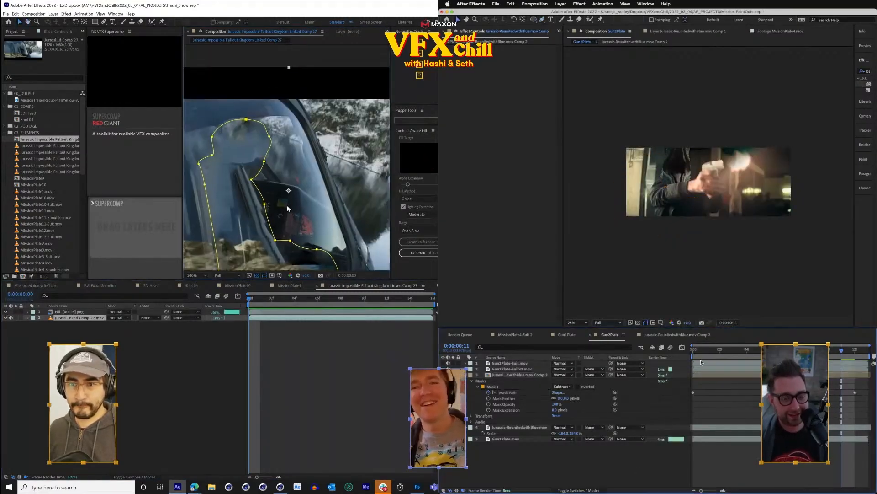
pyautogui.scroll(1, 288, 209)
pyautogui.moveTo(288, 209); pyautogui.dragTo(315, 252)
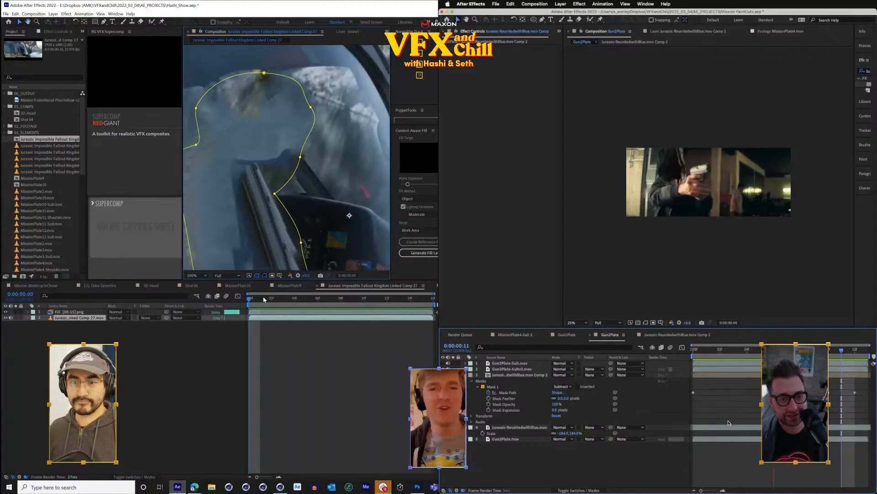
pyautogui.press('space')
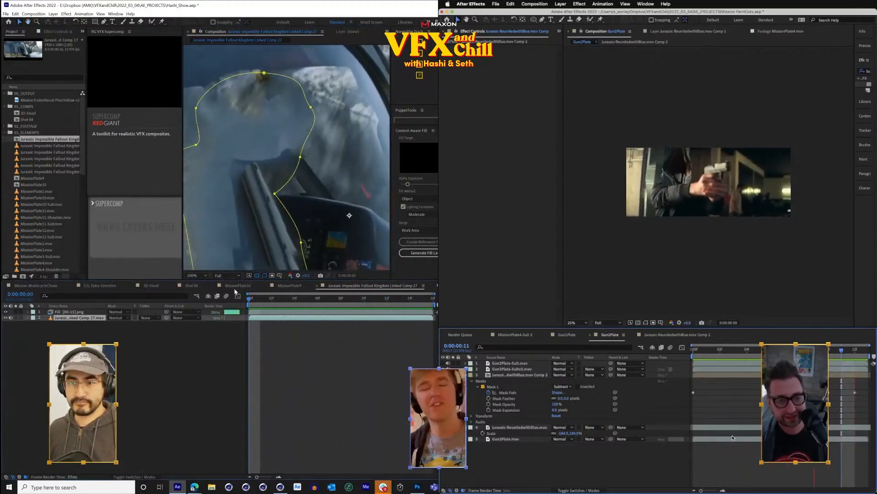
pyautogui.scroll(2, 325, 143)
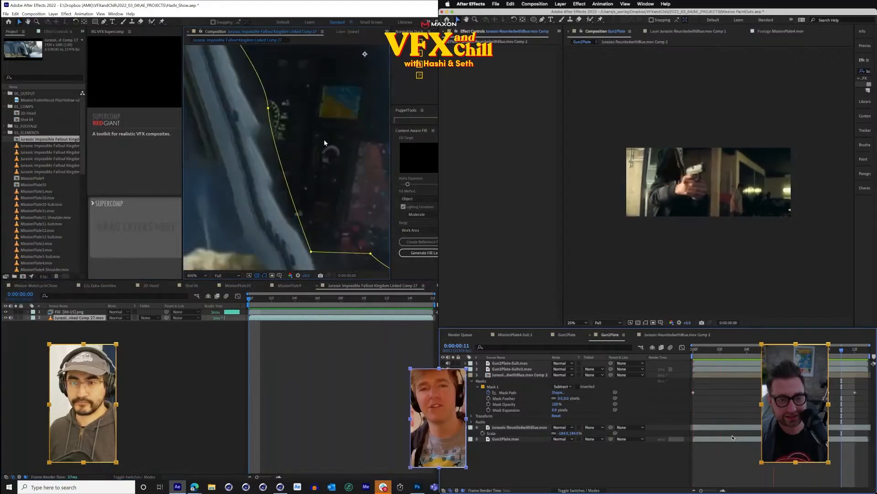
# - Add a null object to Linked Comp 27, start Track Motion on its footage layer, and open the raptor pre-comp from Gun2Plate
pyautogui.click(53, 13)
pyautogui.scroll(2, 696, 219)
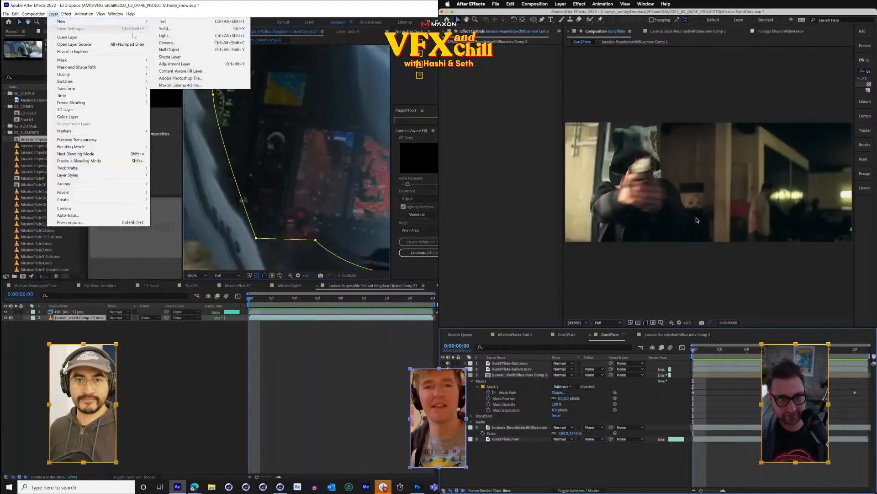
pyautogui.click(169, 50)
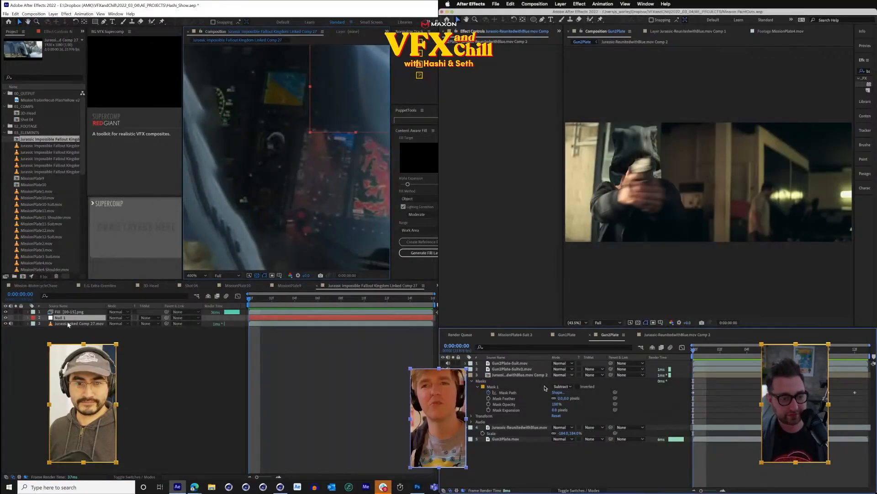
pyautogui.rightClick(68, 324)
pyautogui.doubleClick(511, 376)
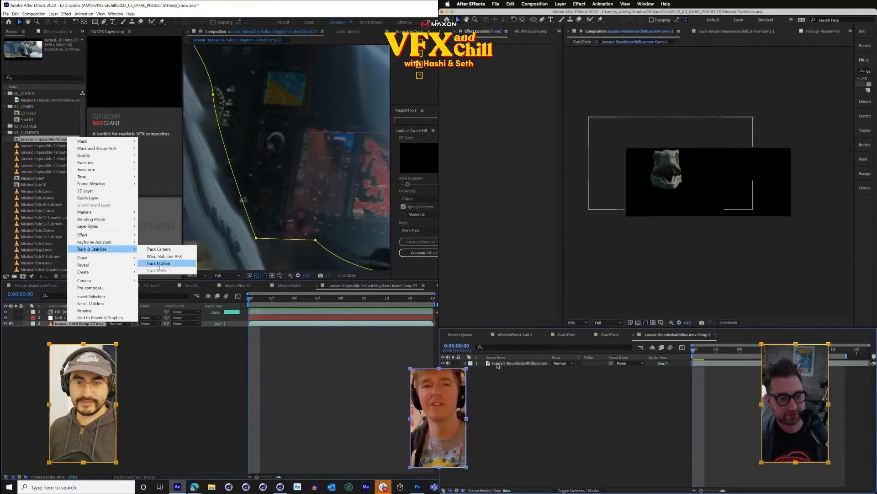
pyautogui.click(153, 264)
# - Turn on Use Motion Blur and set Reduce Chatter to 100% for the raptor's Roto Brush, and position Track Point 1 over the cockpit display
pyautogui.scroll(-3, 303, 157)
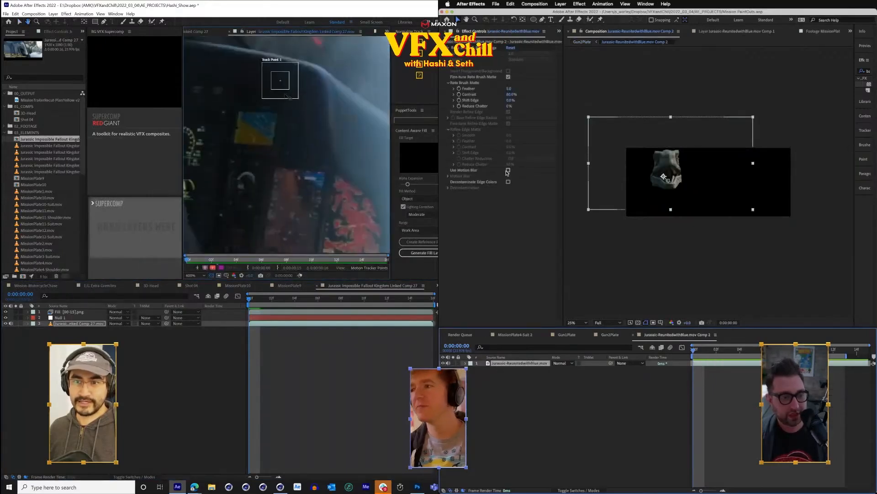
pyautogui.click(509, 170)
pyautogui.moveTo(289, 84); pyautogui.dragTo(261, 138)
pyautogui.moveTo(509, 106); pyautogui.dragTo(676, 94)
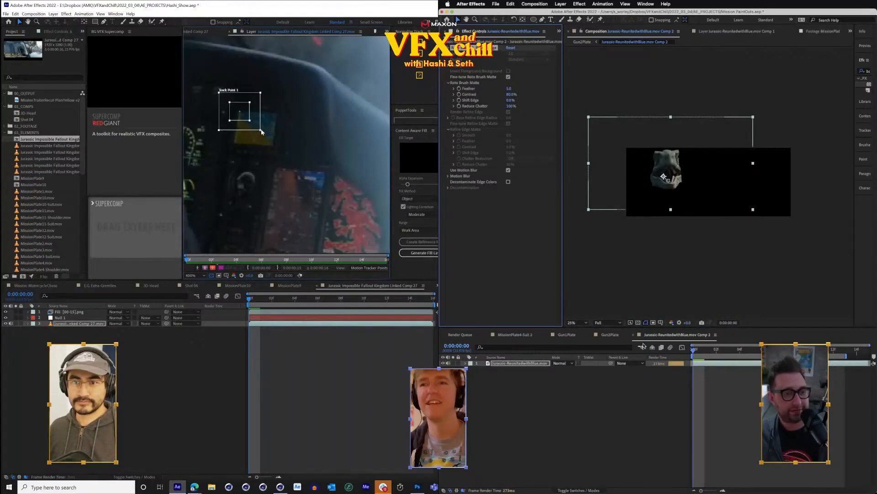
# - Preview the masked raptor shot in Gun2Plate, and position Track Point 2 at the lower edge of the red cockpit display
pyautogui.click(611, 334)
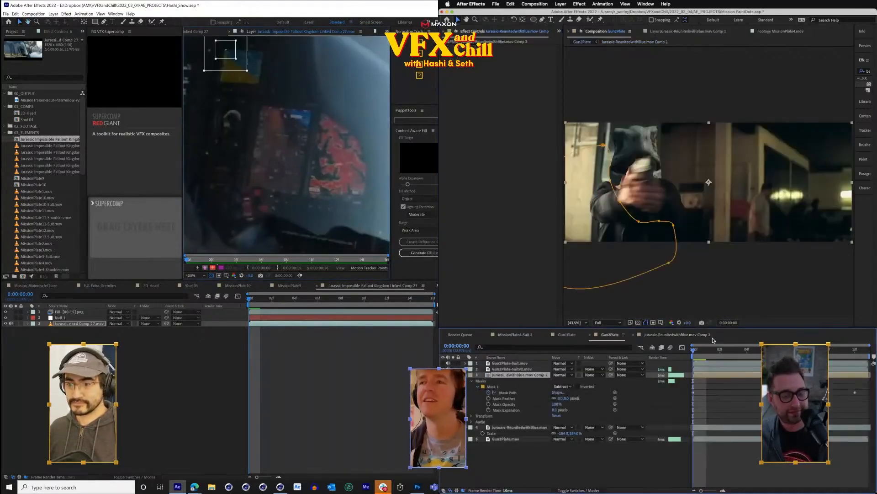
pyautogui.click(706, 352)
pyautogui.press('space')
pyautogui.moveTo(319, 193); pyautogui.dragTo(316, 202)
pyautogui.moveTo(263, 78); pyautogui.dragTo(285, 118)
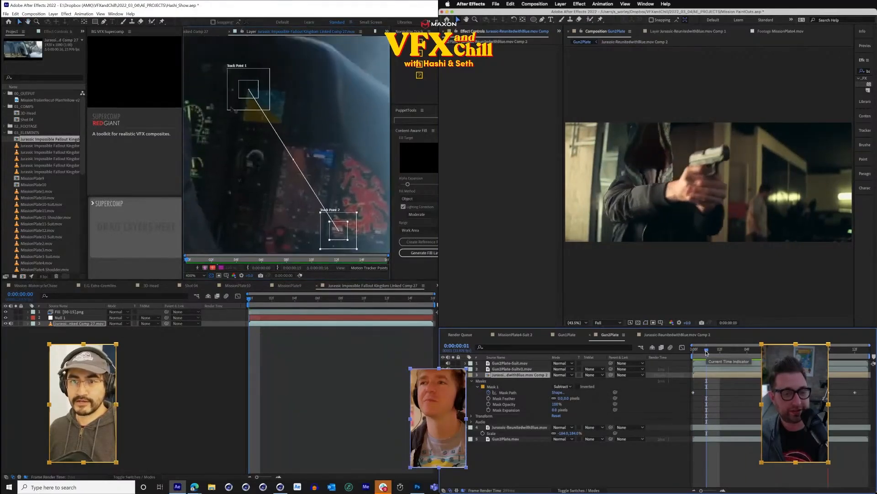
pyautogui.press('space')
pyautogui.moveTo(350, 185); pyautogui.dragTo(324, 130)
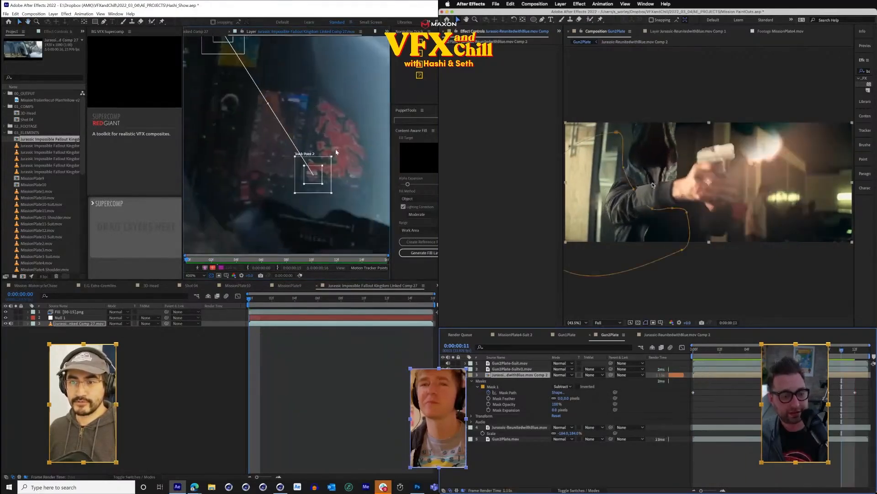
pyautogui.scroll(-2, 337, 152)
# - Refine the raptor neck mask's edge at frames 11 and 7 in Gun2Plate, and confirm the tracker's motion target in Linked Comp 27
pyautogui.click(625, 170)
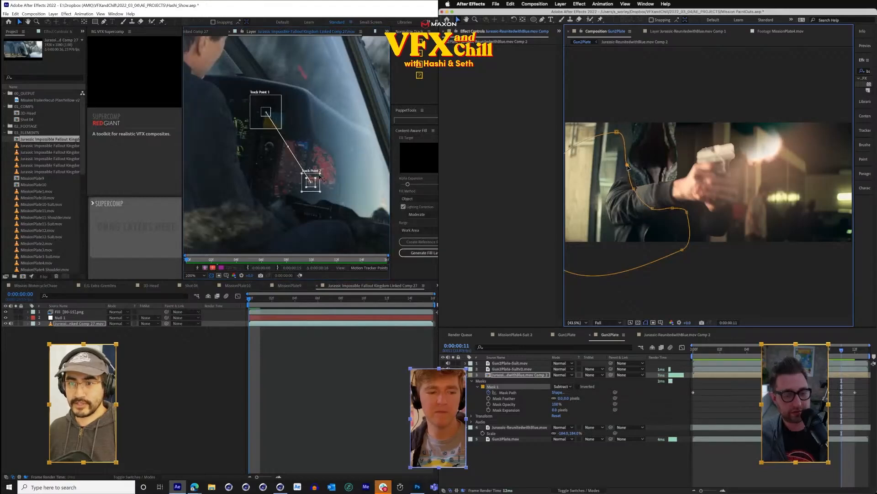
pyautogui.press('pageup')
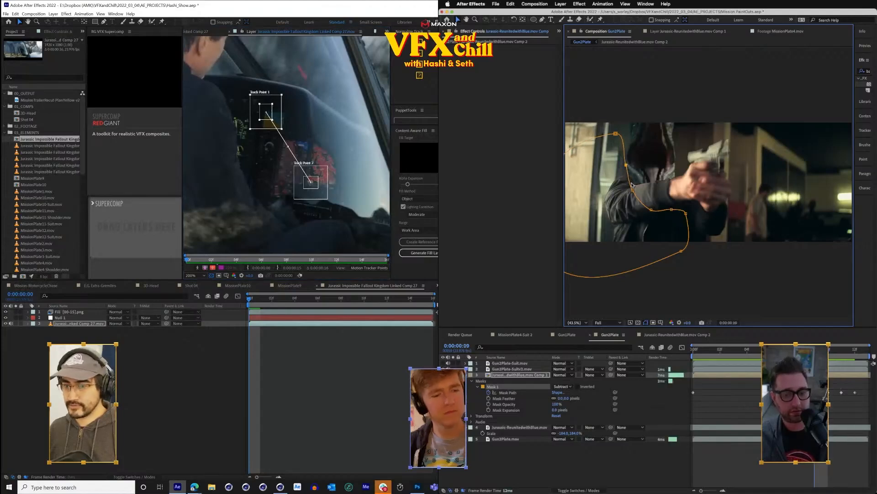
pyautogui.press('pageup')
pyautogui.press('pageup')
pyautogui.press('pageup')
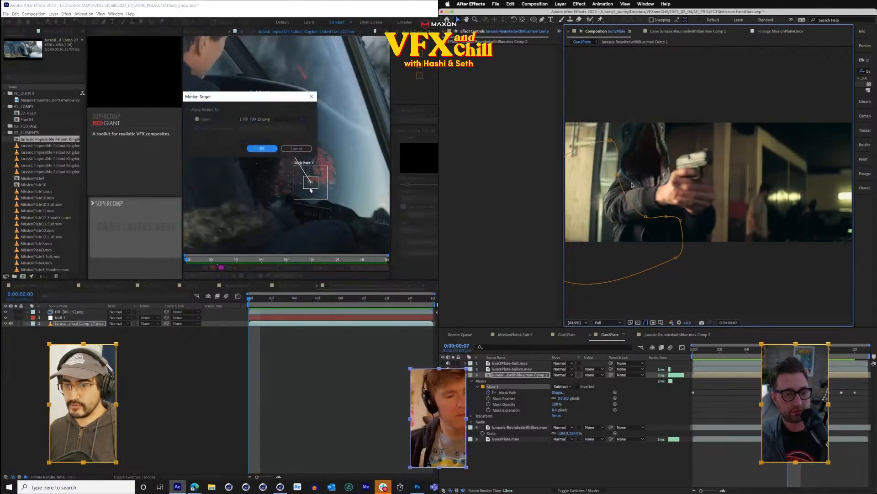
pyautogui.click(262, 148)
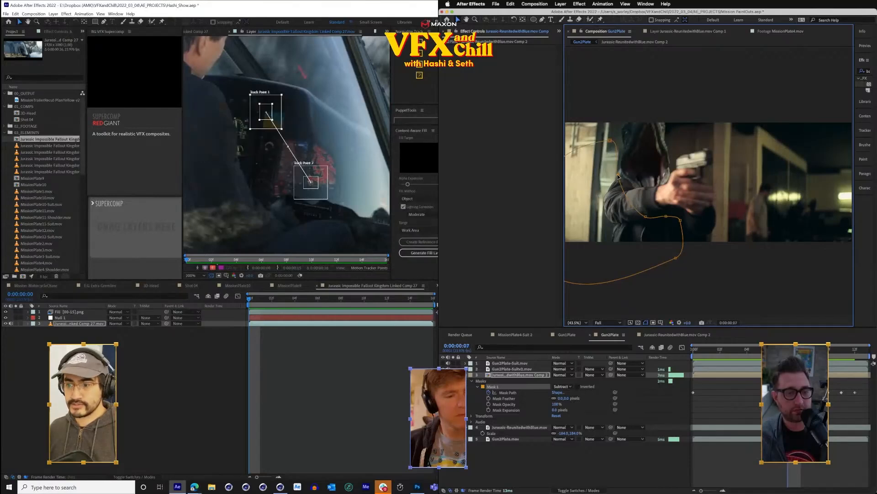
pyautogui.moveTo(619, 174); pyautogui.dragTo(622, 171)
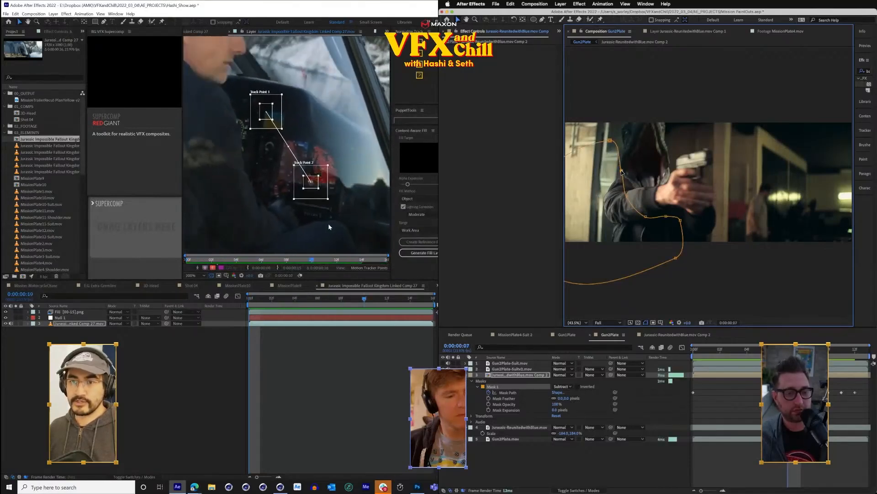
# - Apply the tracked motion in X and Y to the null, rename it BASE, and adjust the Gun2Plate neck mask at frame 6
pyautogui.press('pageup')
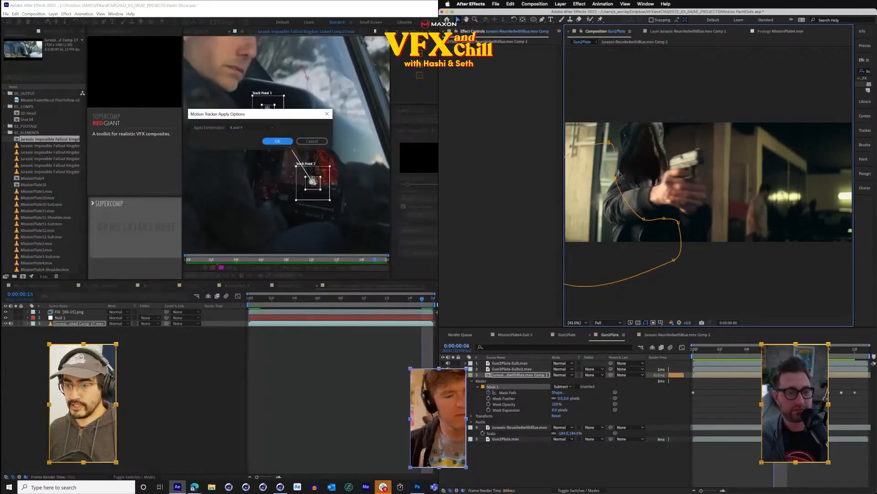
pyautogui.click(277, 141)
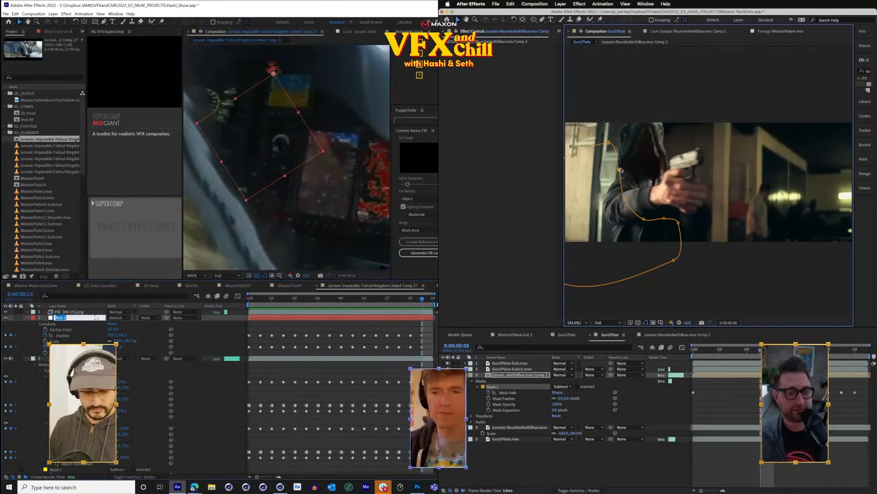
pyautogui.press('pageup')
pyautogui.press('pageup')
pyautogui.press('pageup')
pyautogui.press('pageup')
pyautogui.write('BASE')
pyautogui.press('Return')
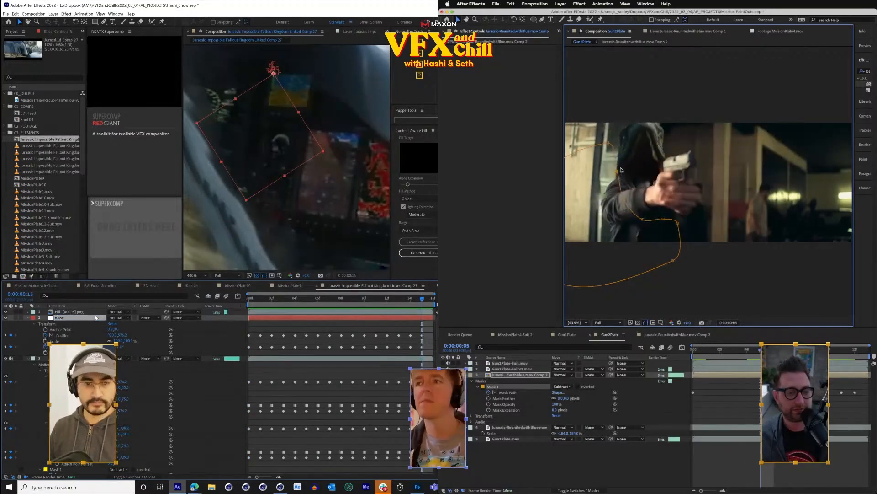
# - Collapse the BASE layer's properties and preview the tracked null in Linked Comp 27 and the neck mask animation in Gun2Plate
pyautogui.click(28, 317)
pyautogui.press('space')
pyautogui.scroll(-2, 249, 220)
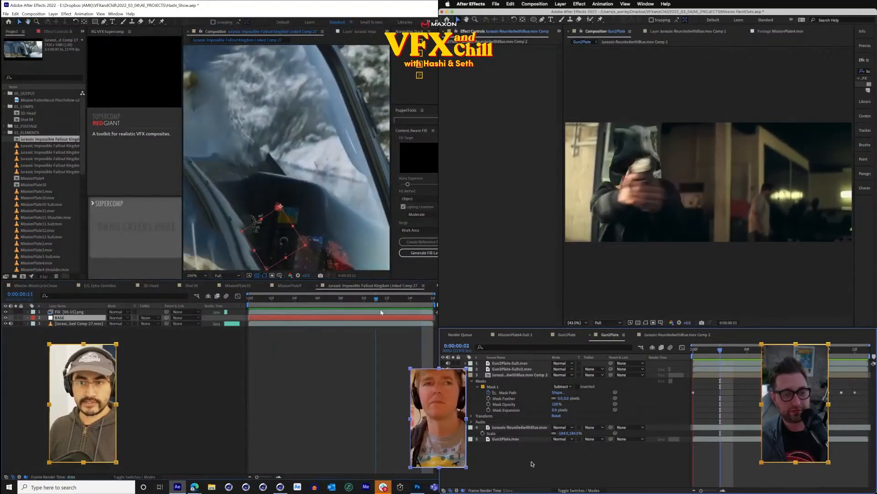
pyautogui.press('space')
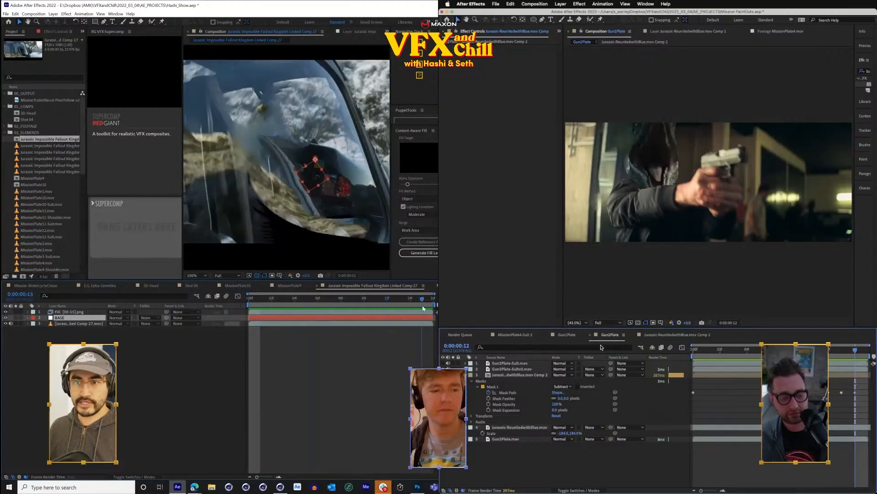
# - Show the raptor comp's Position in Gun2Plate, and hide the fill layer and set the footage mask to None in Linked Comp 27
pyautogui.click(521, 375)
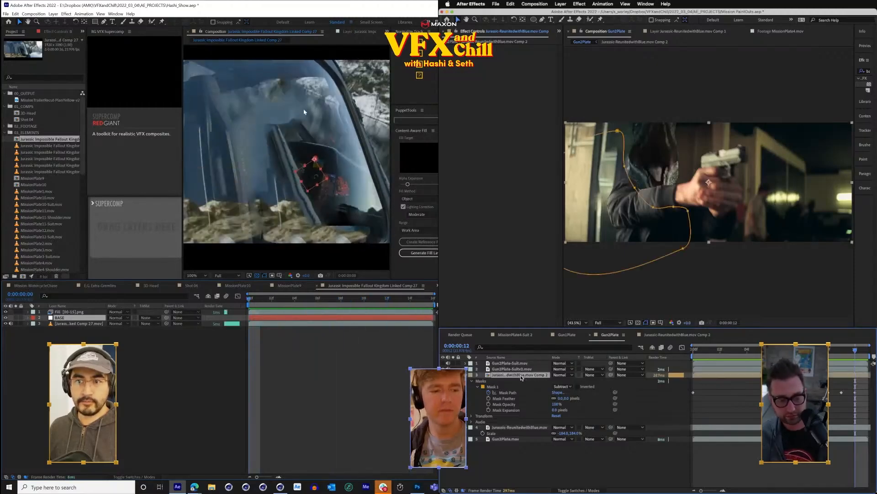
pyautogui.press('p')
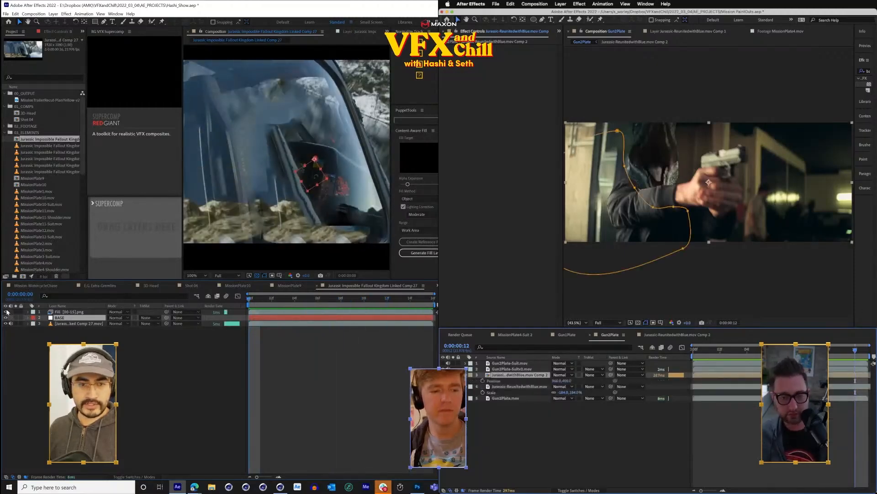
pyautogui.click(5, 311)
pyautogui.click(78, 323)
pyautogui.press('m')
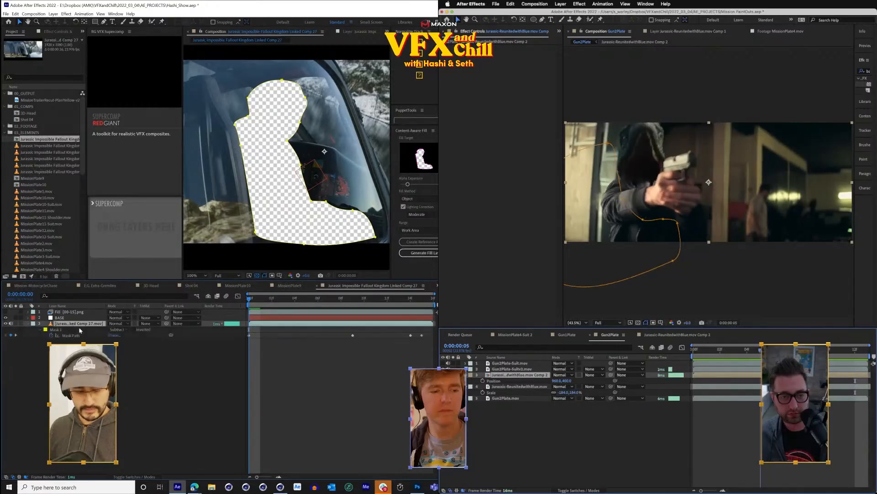
pyautogui.click(119, 334)
pyautogui.click(117, 341)
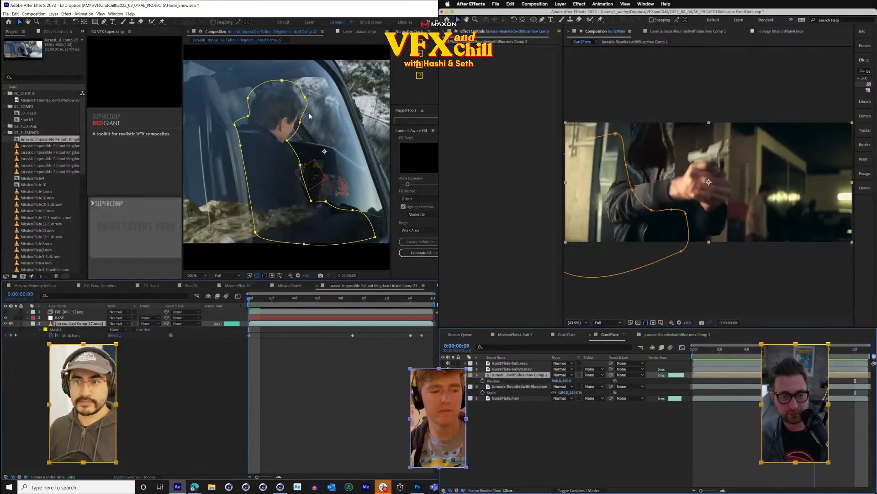
# - Raise the raptor comp and keyframe its Position at frame 5 in Gun2Plate, and go to frame 15 in Linked Comp 27
pyautogui.scroll(2, 323, 158)
pyautogui.moveTo(313, 87); pyautogui.dragTo(341, 176)
pyautogui.scroll(-1, 337, 180)
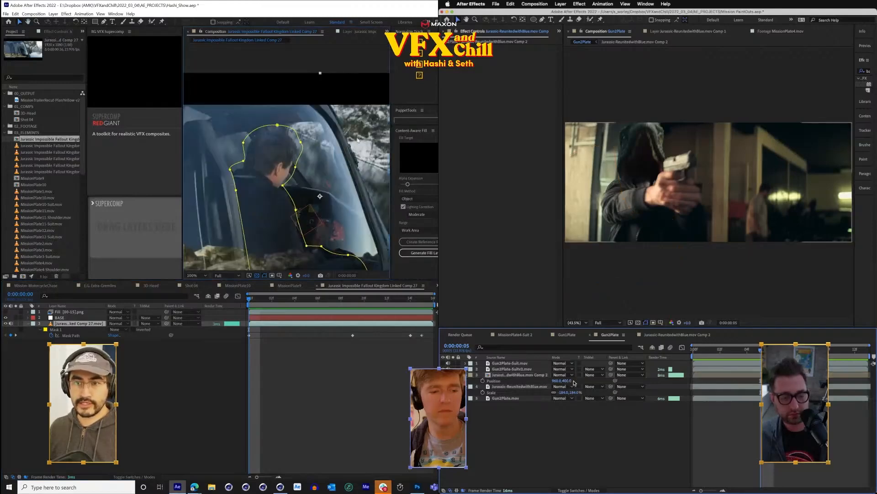
pyautogui.moveTo(256, 299); pyautogui.dragTo(432, 314)
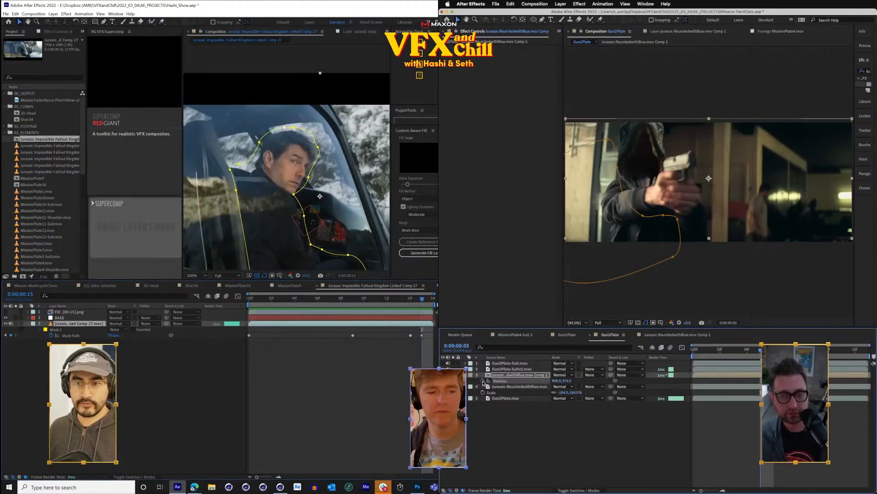
pyautogui.moveTo(270, 169); pyautogui.dragTo(294, 159)
pyautogui.scroll(1, 285, 167)
pyautogui.press('pagedown')
pyautogui.press('pagedown')
pyautogui.press('pagedown')
pyautogui.press('pagedown')
pyautogui.press('pagedown')
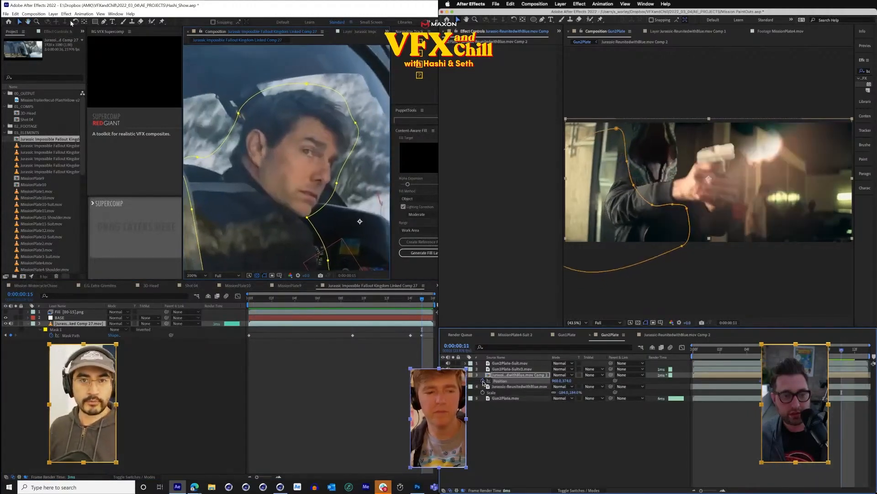
# - Add a semi-transparent black solid above the BASE null in Linked Comp 27, and try a lower raptor position at frame 11 in Gun2Plate
pyautogui.click(53, 13)
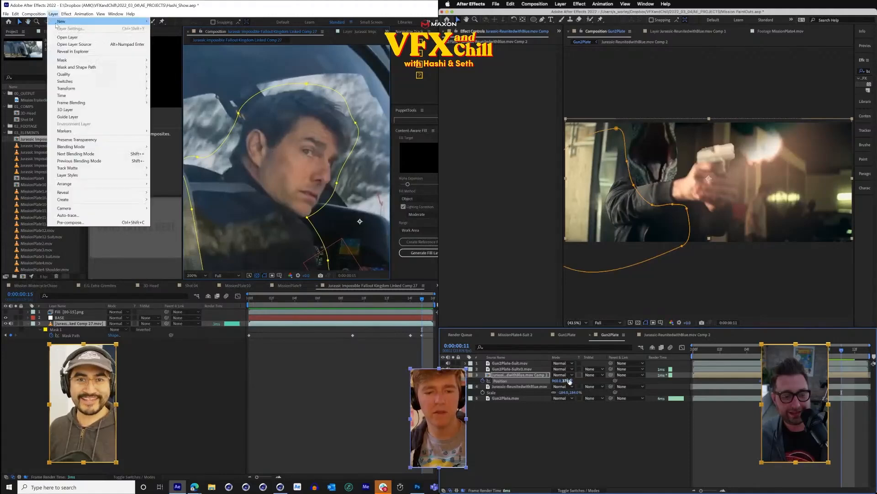
pyautogui.moveTo(64, 18)
pyautogui.click(183, 33)
pyautogui.moveTo(581, 380); pyautogui.dragTo(583, 380)
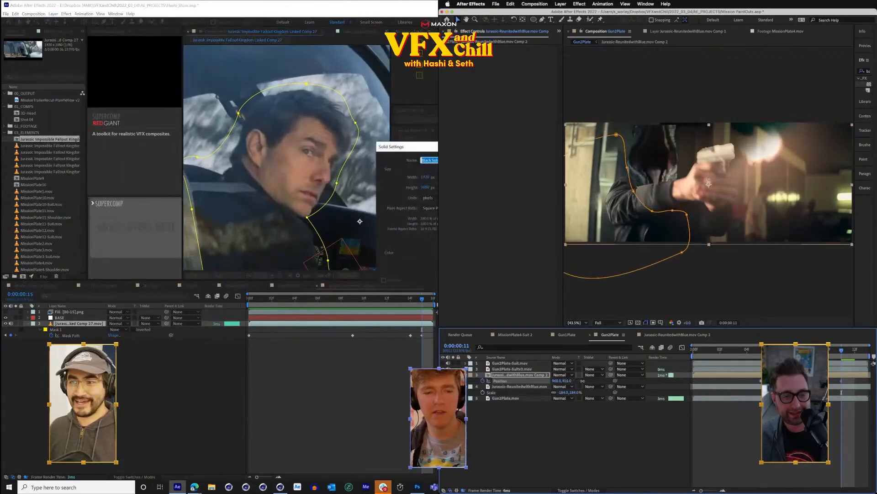
pyautogui.press('Return')
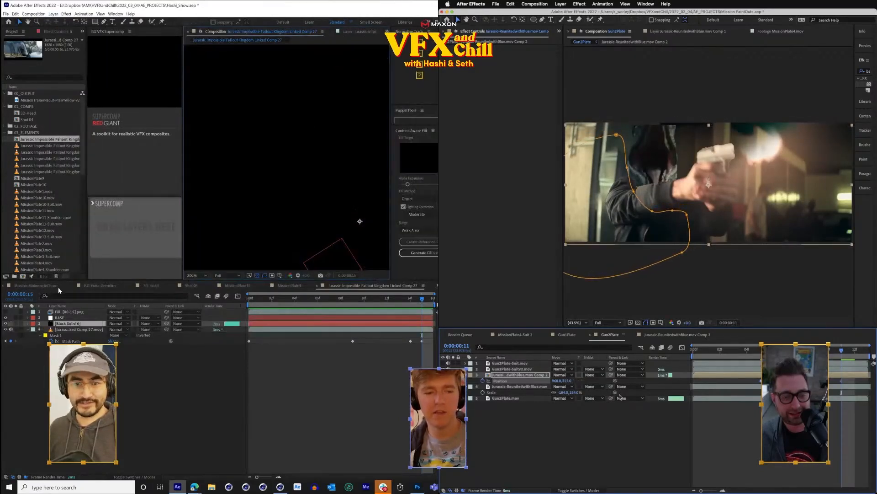
pyautogui.moveTo(73, 327); pyautogui.dragTo(98, 324)
pyautogui.press('t')
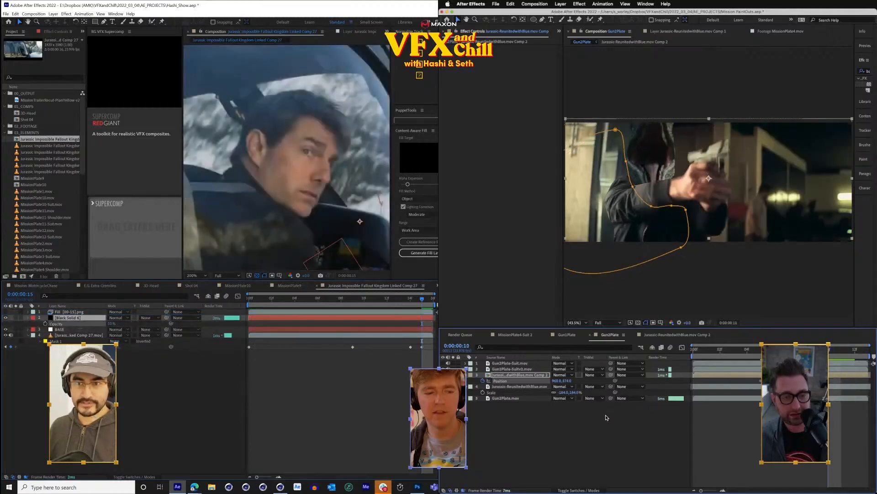
# - Trace the helicopter's window frame and the pillar crossing the pilot with a closed T-shaped mask on the black solid at frame 15
pyautogui.press('q')
pyautogui.press('g')
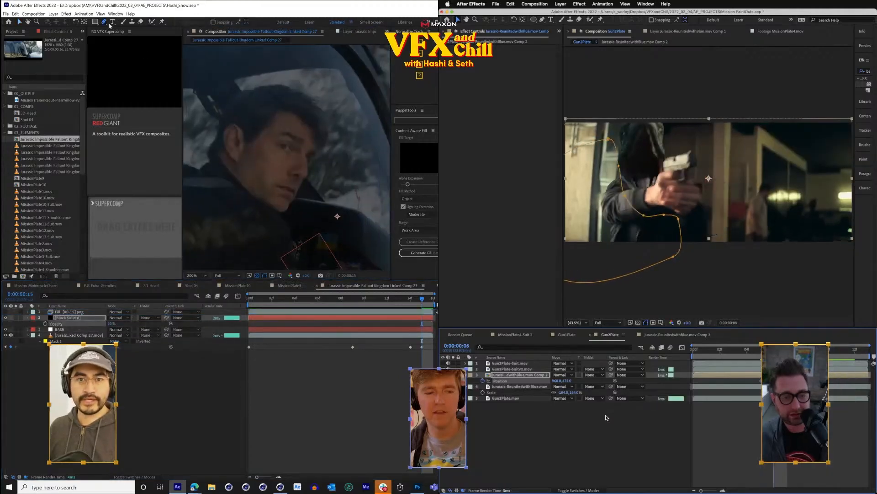
pyautogui.moveTo(335, 69); pyautogui.dragTo(312, 68)
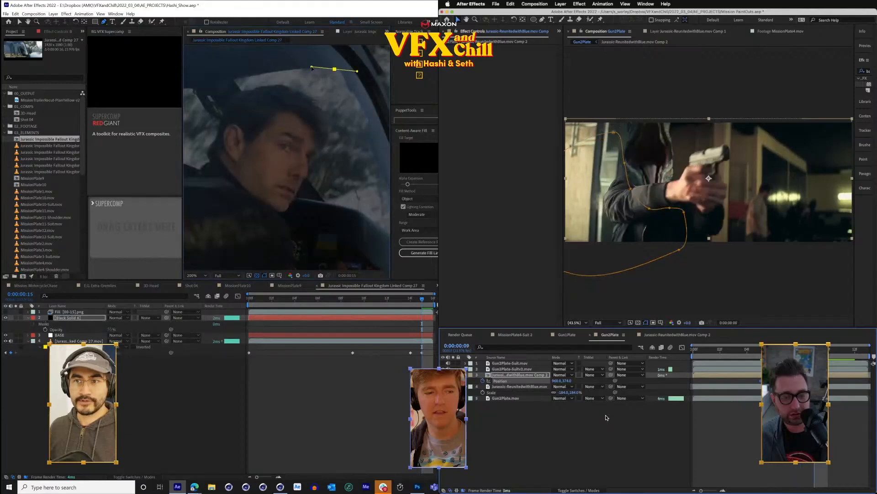
pyautogui.moveTo(250, 78); pyautogui.dragTo(237, 80)
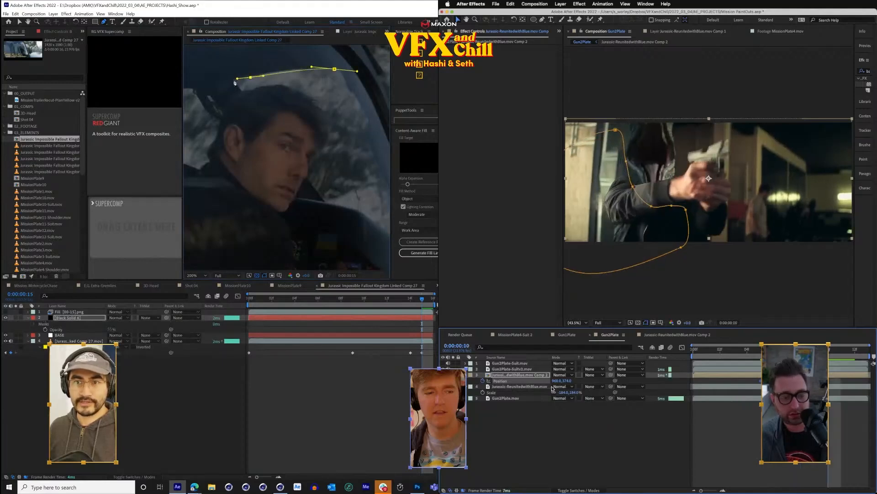
pyautogui.click(317, 239)
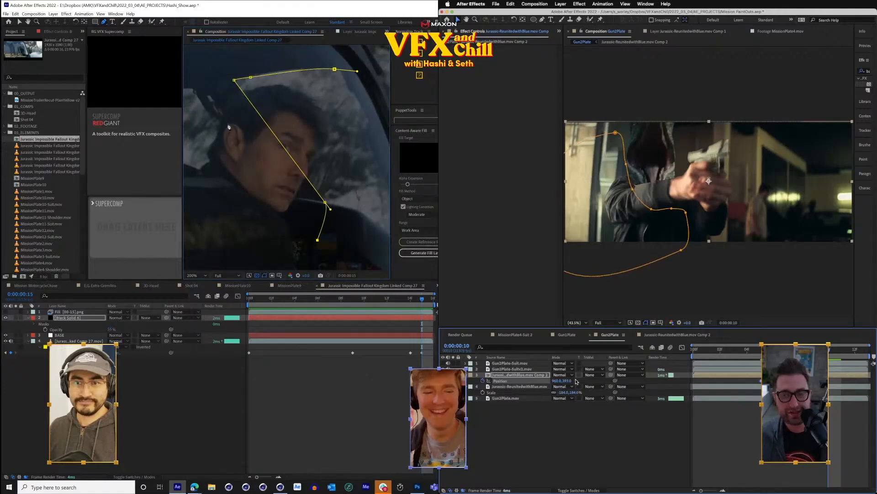
pyautogui.moveTo(206, 100); pyautogui.dragTo(277, 109)
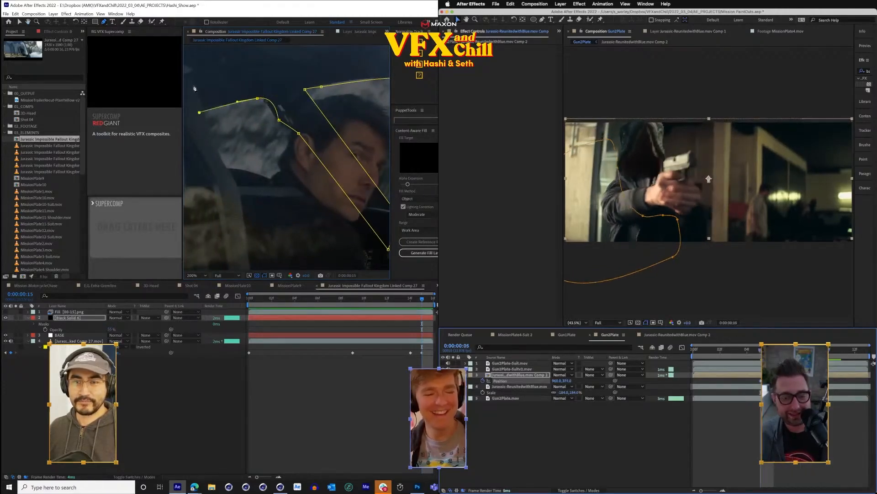
pyautogui.scroll(-1, 225, 97)
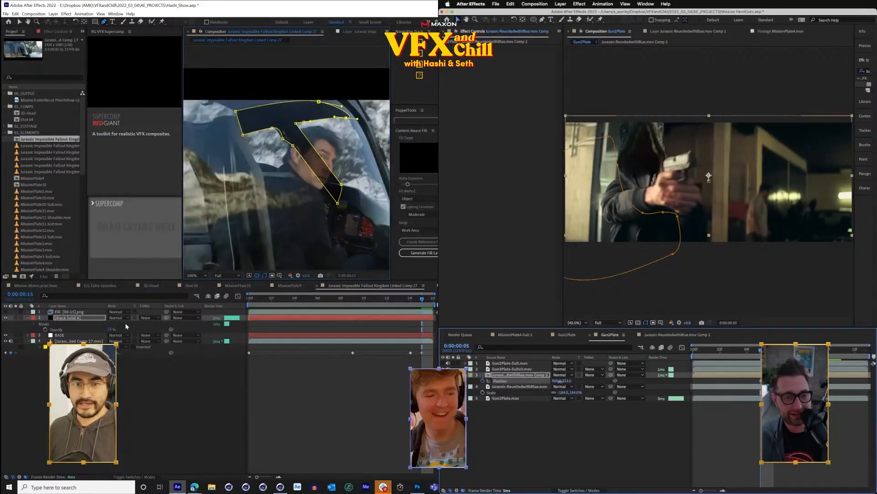
# - Parent the masked black solid to the BASE null in Linked Comp 27, and preview the raptor's position animation in Gun2Plate
pyautogui.click(101, 318)
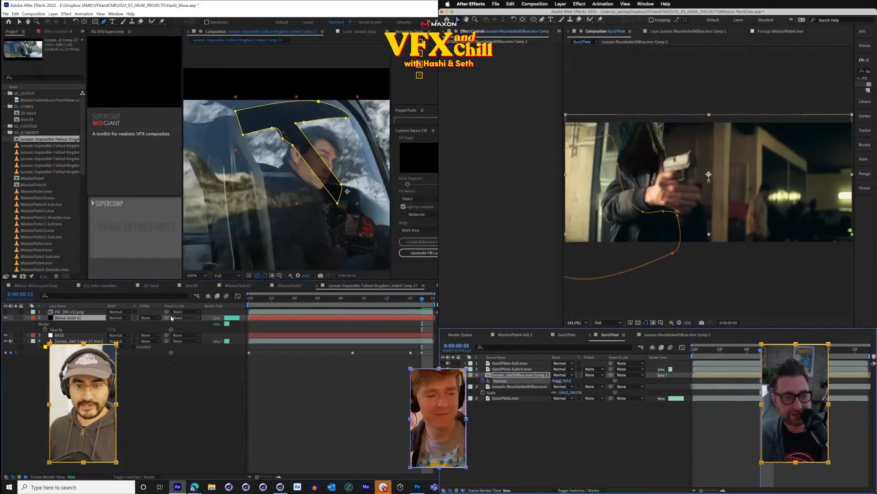
pyautogui.click(87, 337)
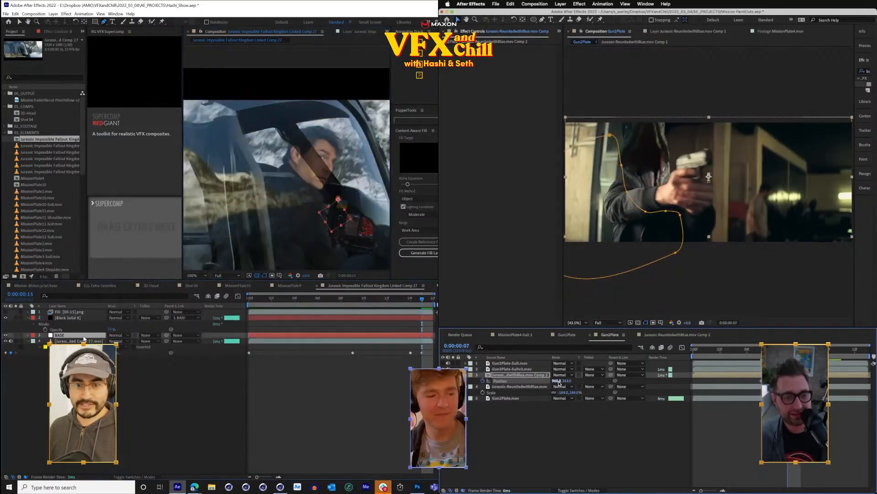
pyautogui.click(60, 31)
pyautogui.press('pagedown')
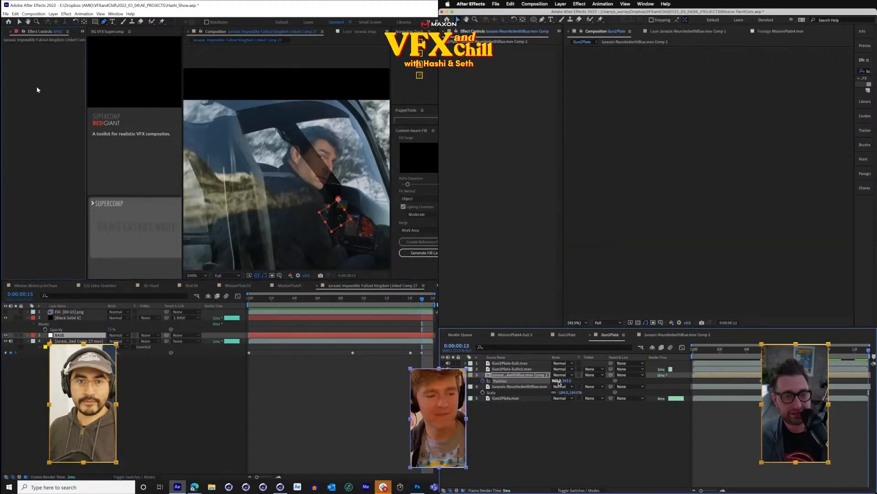
pyautogui.click(698, 353)
pyautogui.press('space')
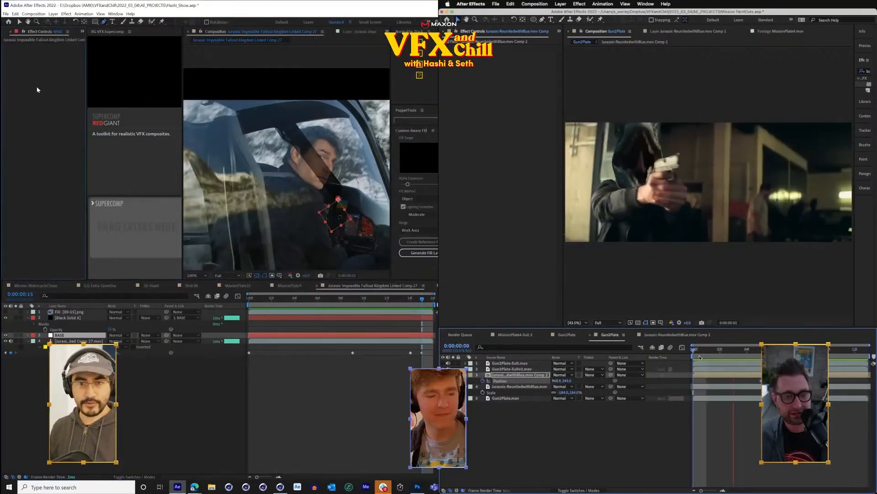
# - Apply the 4-Color Gradient effect to the masked black solid
pyautogui.click(68, 317)
pyautogui.hotkey('ctrl', 'space')
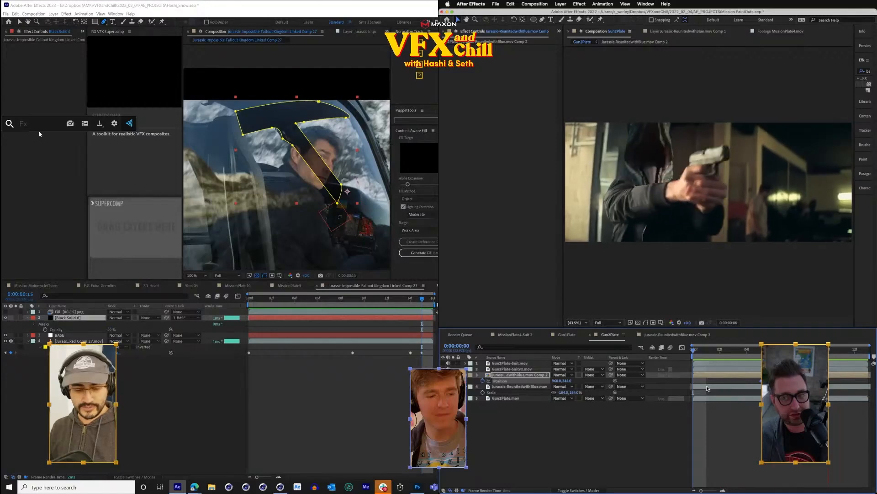
pyautogui.write('4')
pyautogui.press('Return')
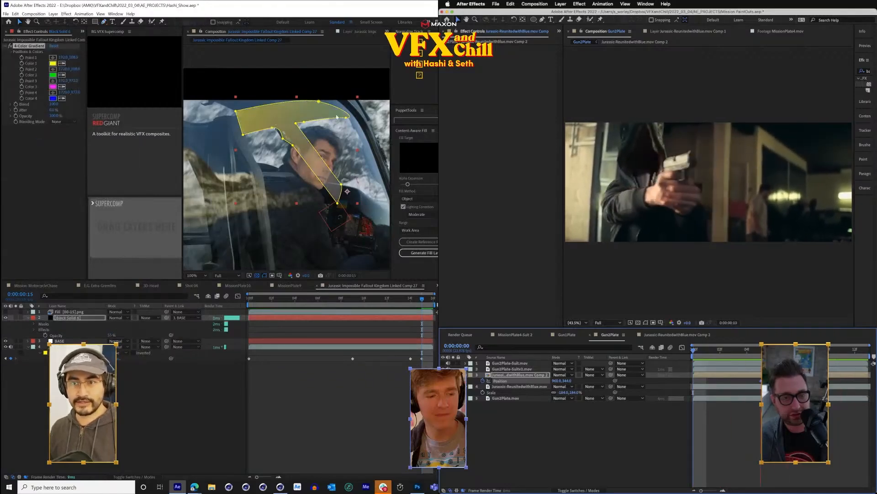
# - Move the gradient's color points onto the T-shaped mask, and set the raptor comp's Y position to 397 at frame 12 in Gun2Plate
pyautogui.scroll(-2, 331, 127)
pyautogui.press('space')
pyautogui.moveTo(353, 119); pyautogui.dragTo(326, 118)
pyautogui.moveTo(816, 351); pyautogui.dragTo(858, 351)
pyautogui.moveTo(202, 125); pyautogui.dragTo(231, 135)
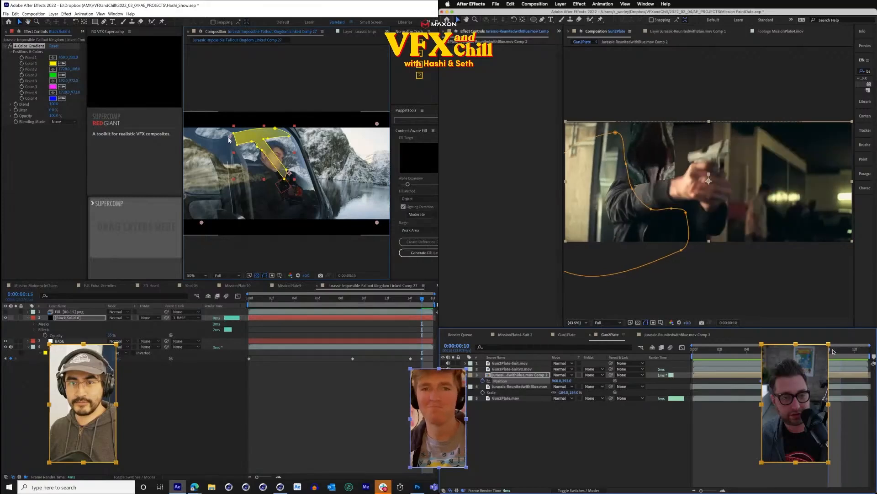
pyautogui.moveTo(209, 211); pyautogui.dragTo(257, 146)
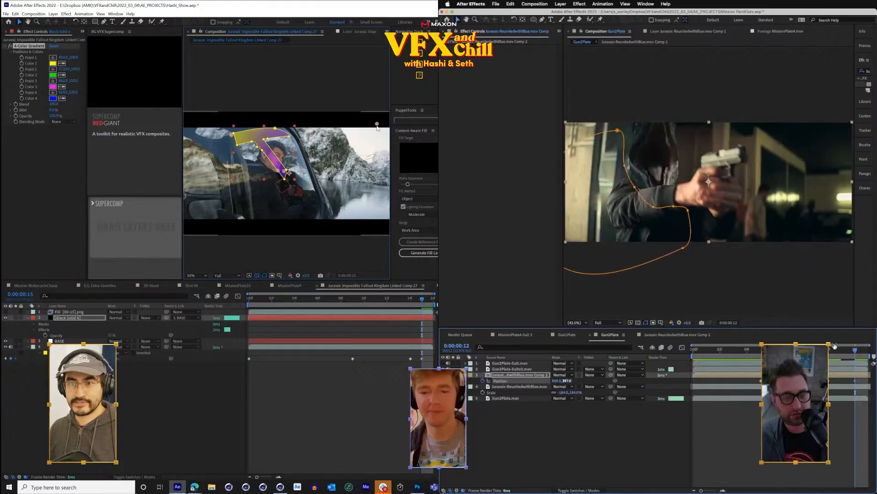
pyautogui.scroll(2, 281, 135)
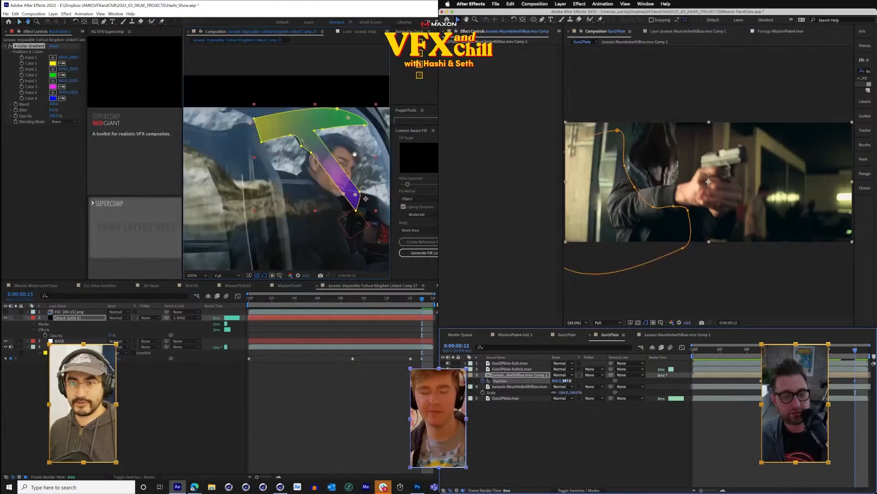
# - Turn off the 4-Color Gradient on the black solid, and preview the Gun2Plate shot and save its project
pyautogui.press('space')
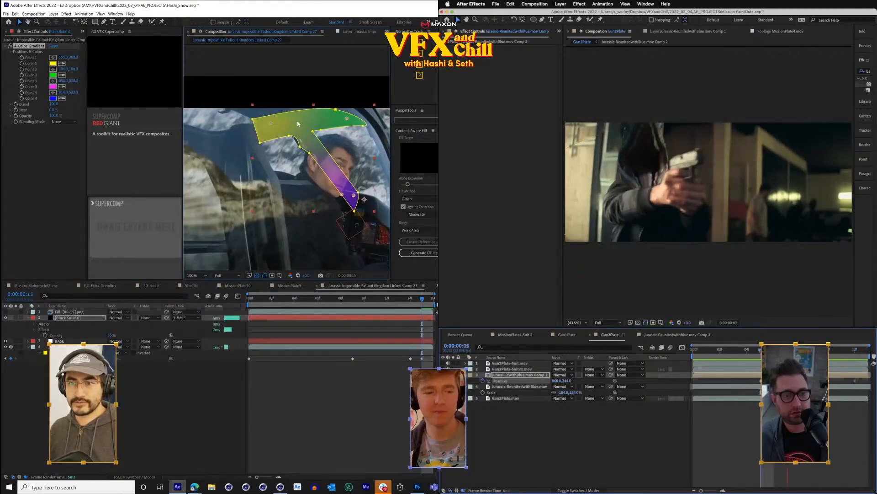
pyautogui.click(10, 47)
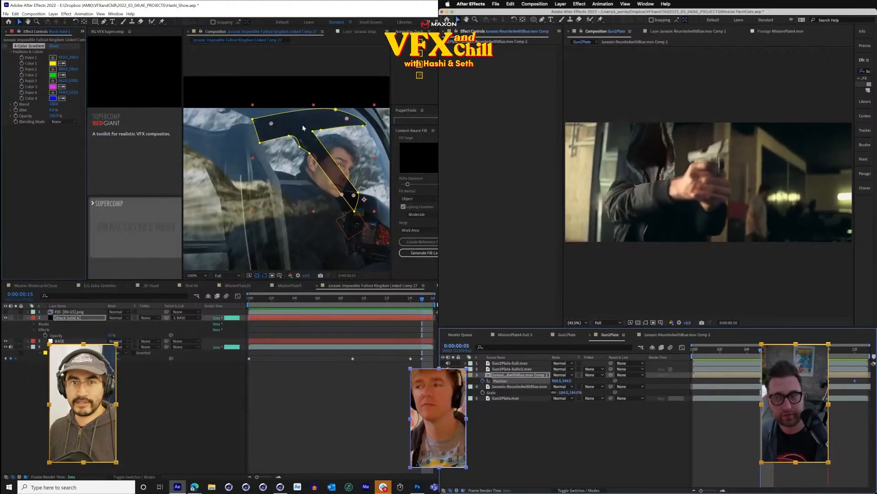
pyautogui.press('space')
pyautogui.press('super+s')
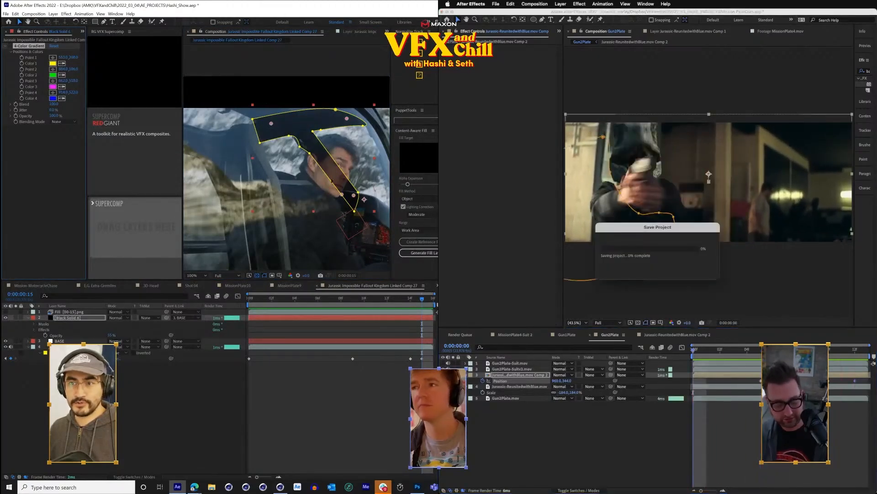
# - Select the base plate, raptor comp and foreground plate layers in Gun2Plate, and sample the 4-Color Gradient's first two colors from the cockpit frame
pyautogui.click(511, 399)
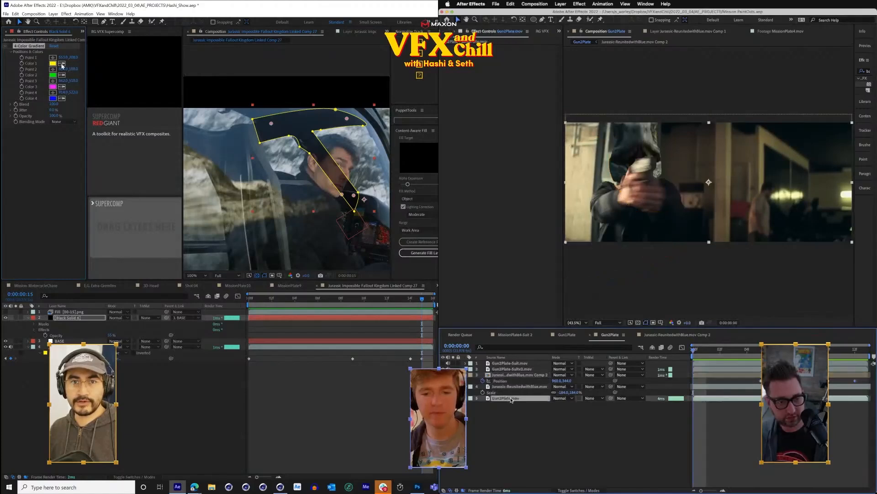
pyautogui.keyDown('super'); pyautogui.click(507, 376); pyautogui.keyUp('super')
pyautogui.keyDown('super'); pyautogui.click(512, 369); pyautogui.keyUp('super')
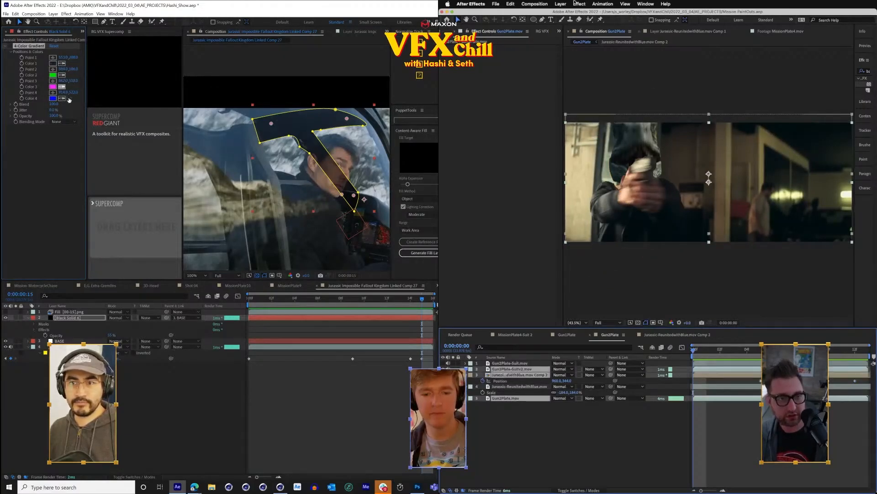
pyautogui.click(5, 317)
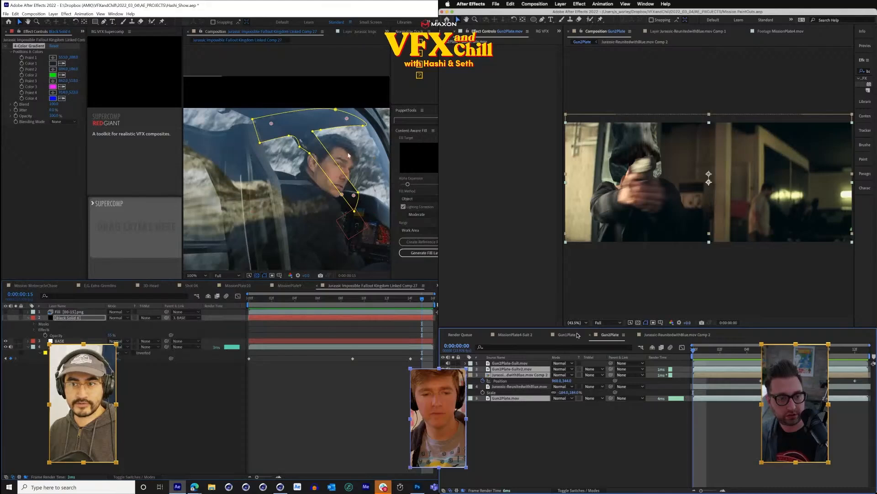
pyautogui.click(62, 64)
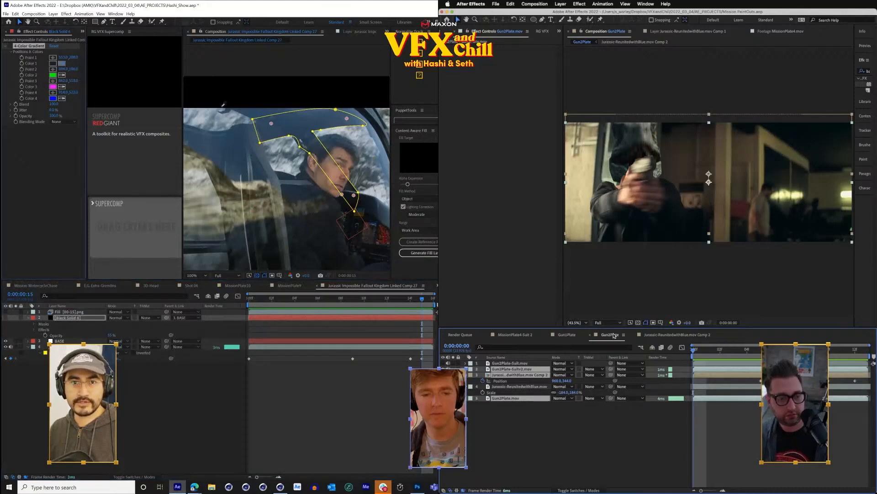
pyautogui.click(567, 335)
pyautogui.click(263, 121)
pyautogui.click(614, 336)
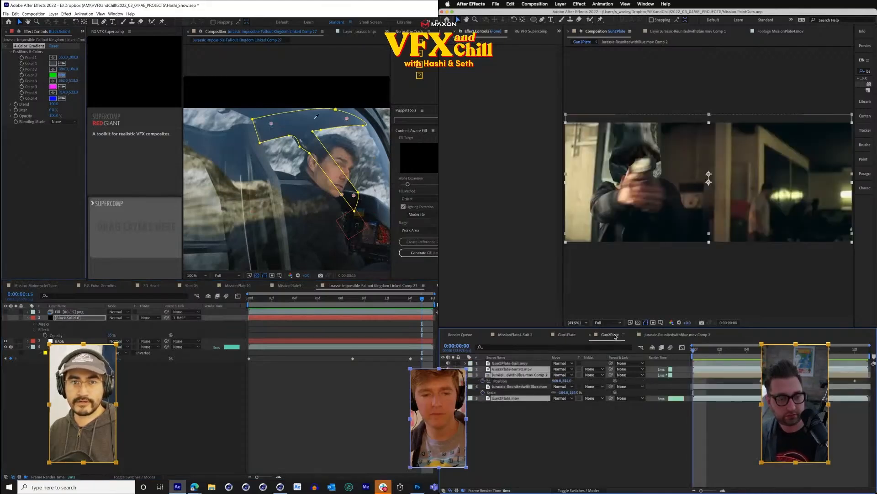
# - Apply Supercomp to the selected Gun2Plate layers, and sample the gradient's Color 3 and Color 4 from the dark end of the cockpit strut
pyautogui.click(578, 4)
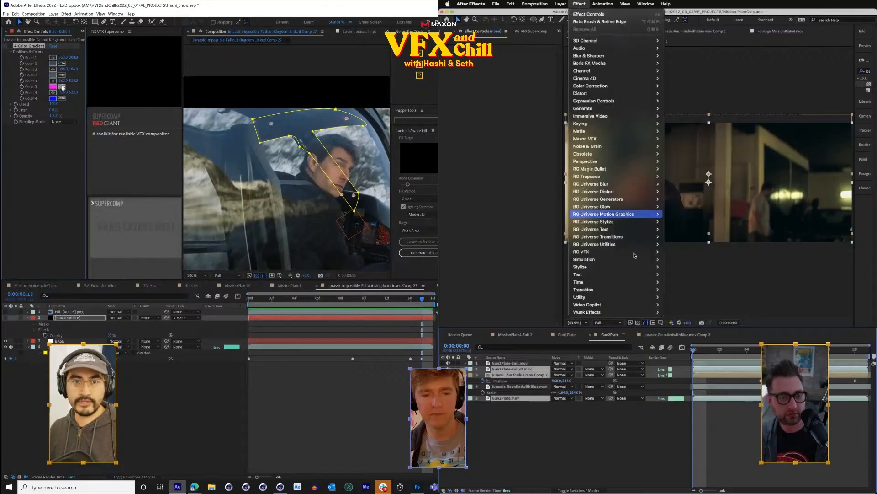
pyautogui.click(62, 87)
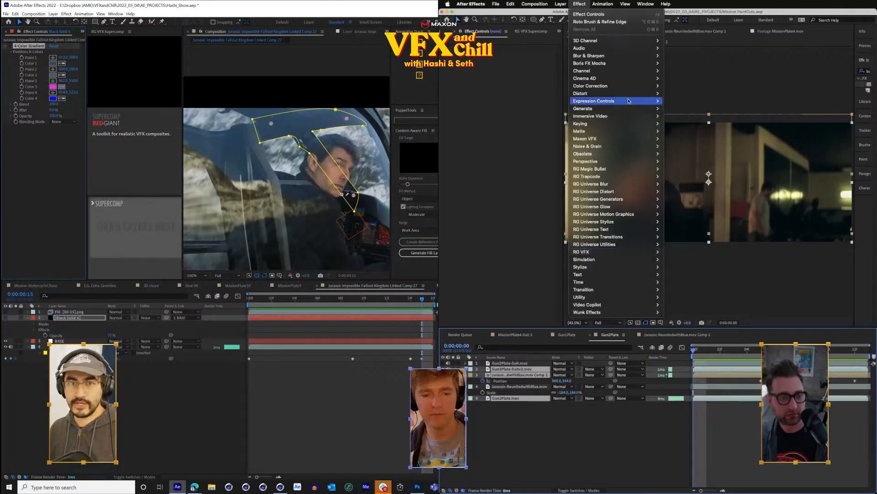
pyautogui.moveTo(617, 139)
pyautogui.click(61, 98)
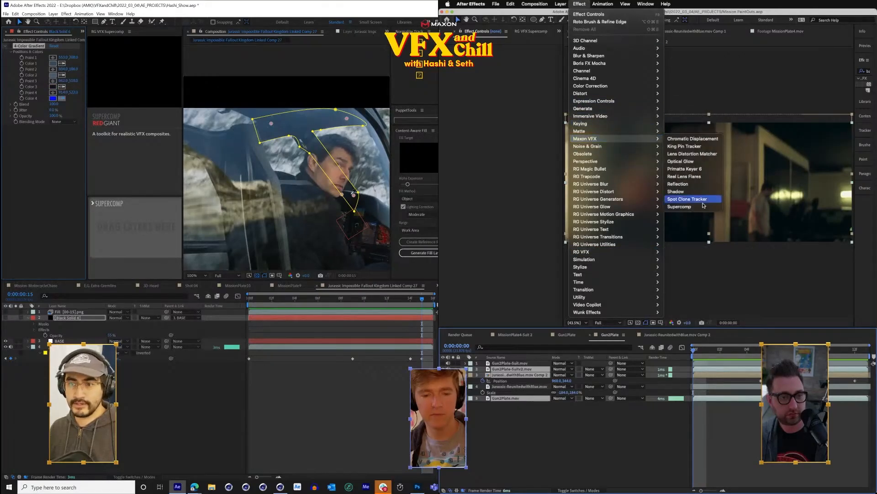
pyautogui.click(701, 205)
pyautogui.click(352, 198)
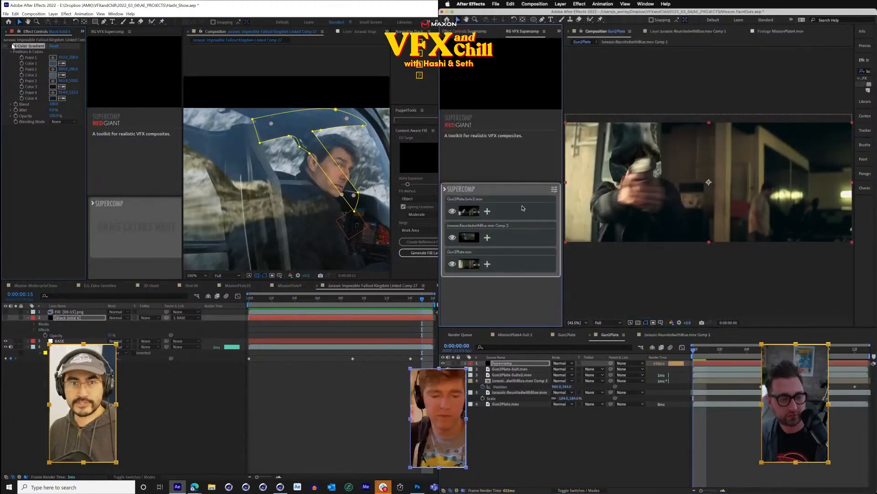
# - Show the black solid in Linked Comp 27, and move the raptor comp above the foreground plate in Gun2Plate's Supercomp stack
pyautogui.click(523, 209)
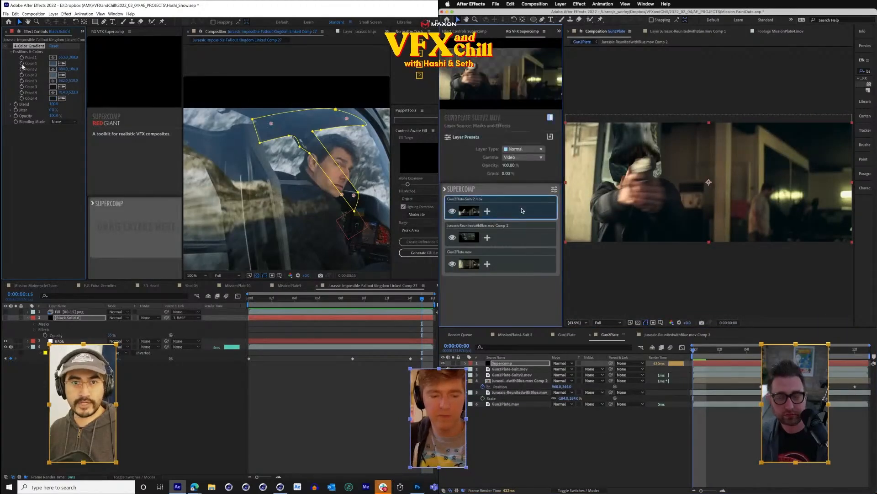
pyautogui.click(6, 317)
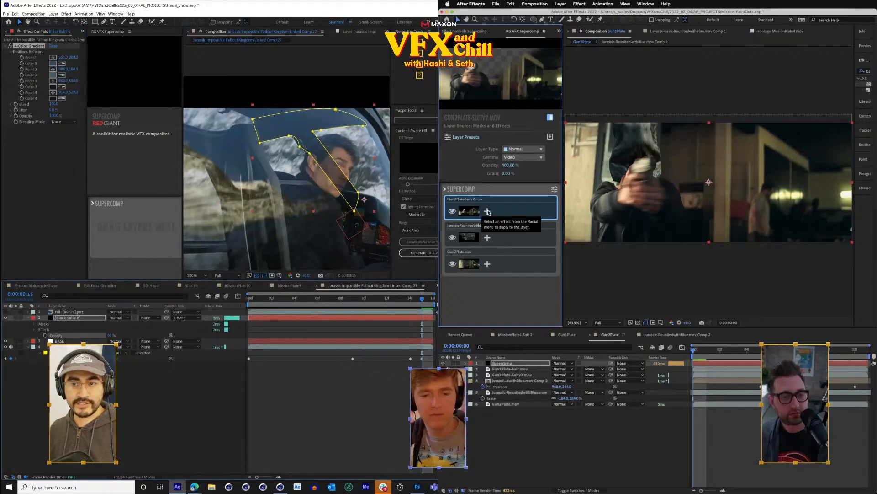
pyautogui.click(511, 238)
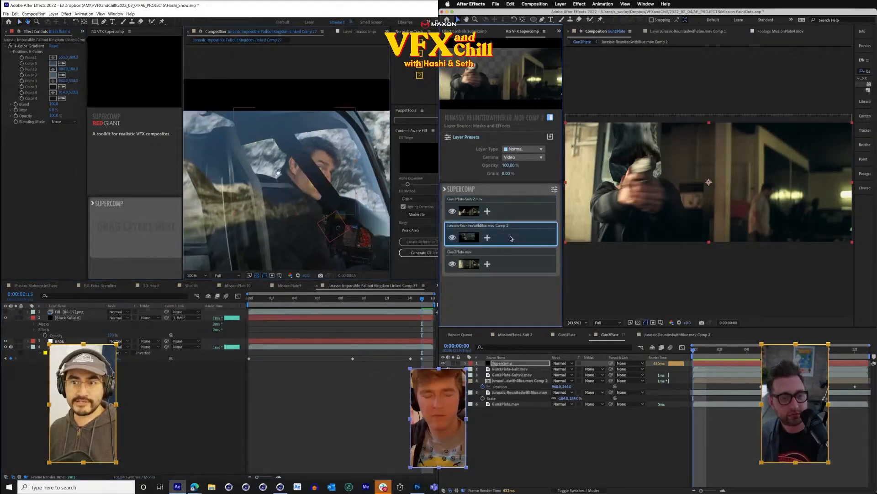
pyautogui.moveTo(278, 172); pyautogui.dragTo(256, 180)
pyautogui.moveTo(512, 238); pyautogui.dragTo(518, 204)
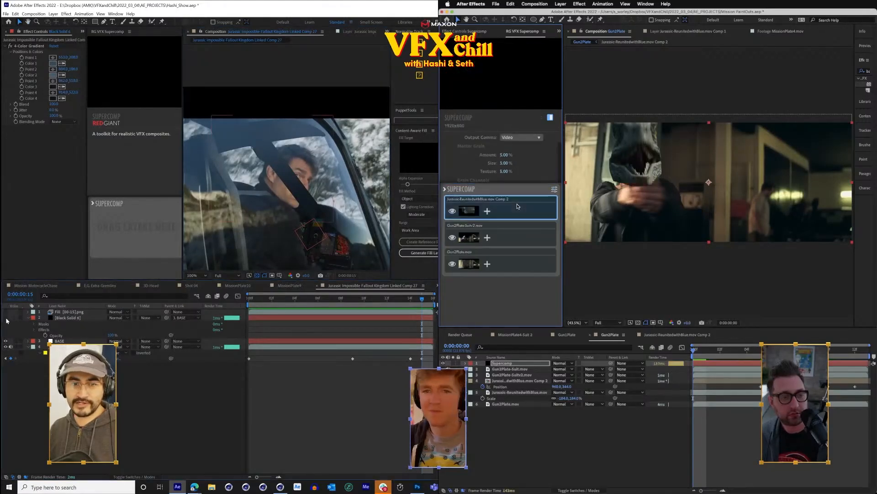
# - Apply the Subtle Integration preset to the raptor comp in Supercomp, and place the Fill image layer below the black solid and show it
pyautogui.click(488, 212)
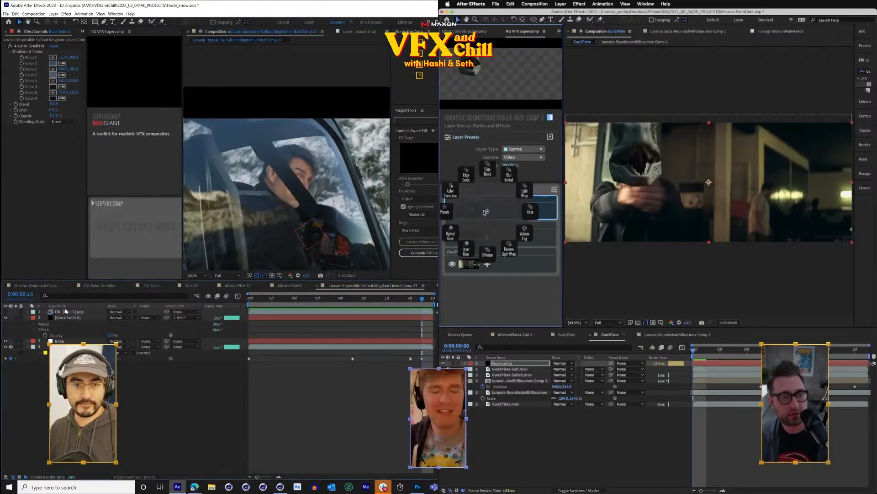
pyautogui.click(447, 209)
pyautogui.moveTo(65, 312); pyautogui.dragTo(70, 337)
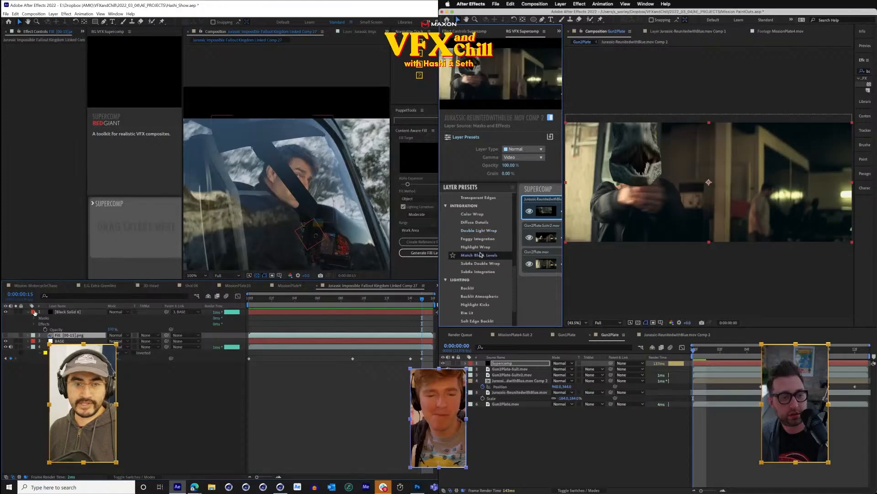
pyautogui.click(13, 312)
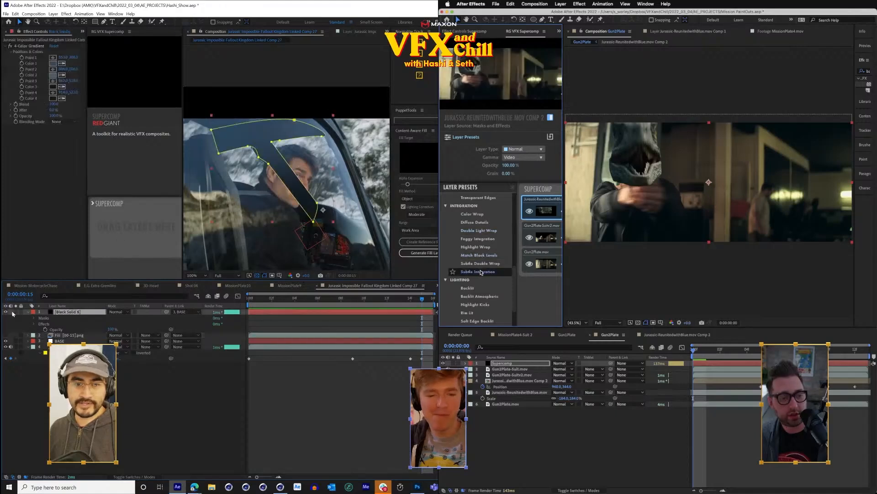
pyautogui.click(5, 335)
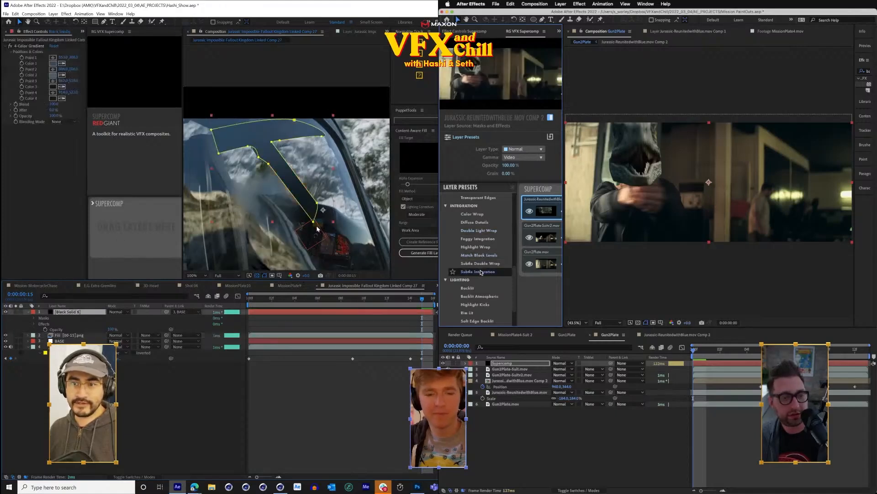
# - Shorten the lower end of the T-shaped mask and draw an elliptical mask overlapping its upper edge on the black solid
pyautogui.moveTo(312, 224); pyautogui.dragTo(302, 189)
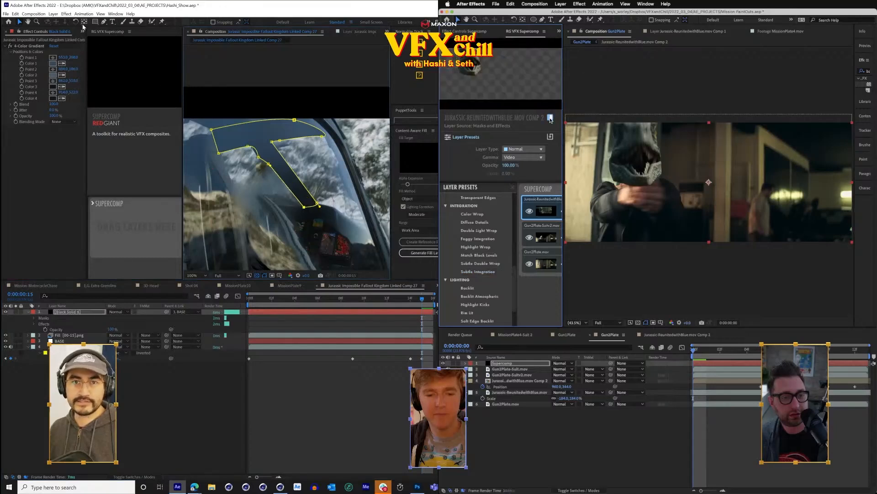
pyautogui.moveTo(95, 22); pyautogui.dragTo(123, 37)
pyautogui.moveTo(244, 114); pyautogui.dragTo(292, 137)
pyautogui.click(512, 187)
pyautogui.moveTo(222, 101)
pyautogui.mouseDown()
pyautogui.moveTo(248, 119)
pyautogui.moveTo(366, 156)
pyautogui.mouseUp()
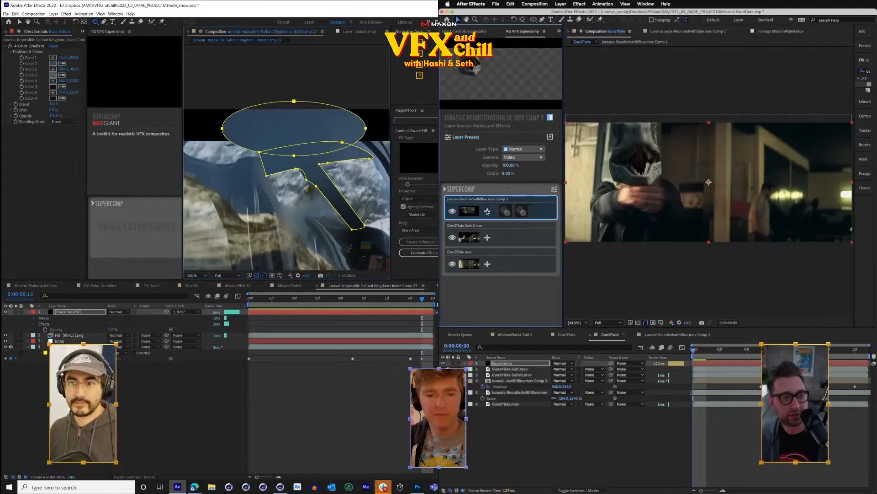
# - Add Color Correction to the raptor comp in Supercomp, and set the black solid's elliptical mask to Subtract with a feathered edge
pyautogui.click(487, 211)
pyautogui.click(452, 192)
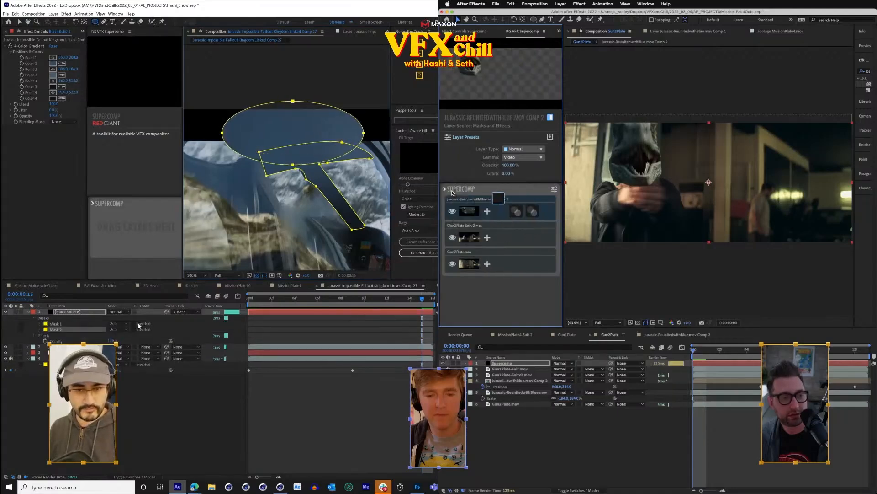
pyautogui.click(124, 329)
pyautogui.click(131, 353)
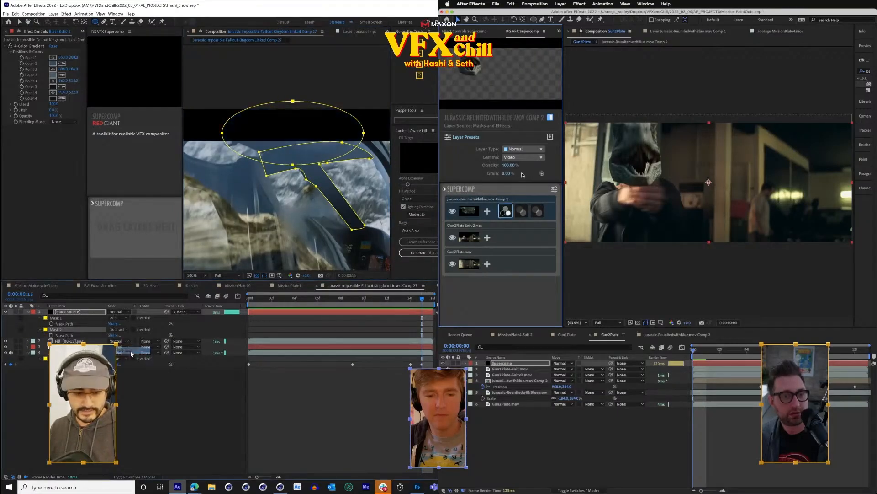
pyautogui.press('f')
pyautogui.moveTo(115, 335); pyautogui.dragTo(151, 335)
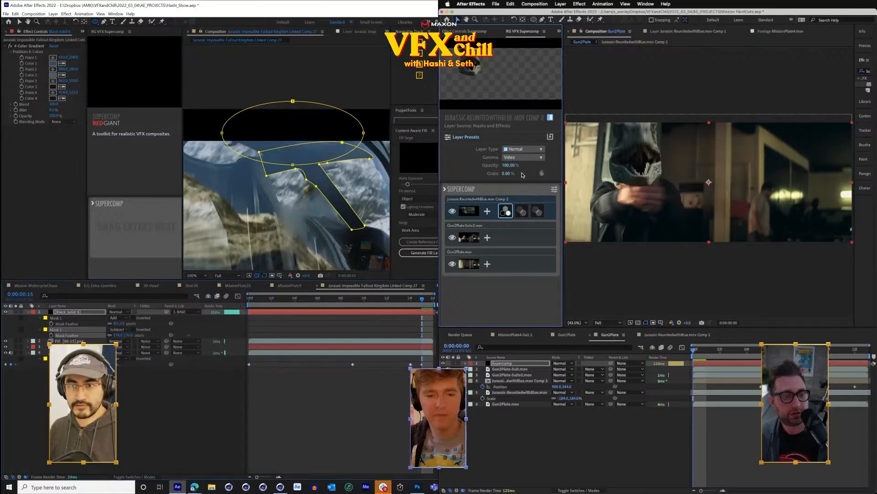
# - Reshape the elliptical subtract mask along the T's upper edge and duplicate it
pyautogui.press('v')
pyautogui.moveTo(364, 133)
pyautogui.mouseDown()
pyautogui.moveTo(371, 123)
pyautogui.moveTo(359, 123)
pyautogui.moveTo(368, 131)
pyautogui.mouseUp()
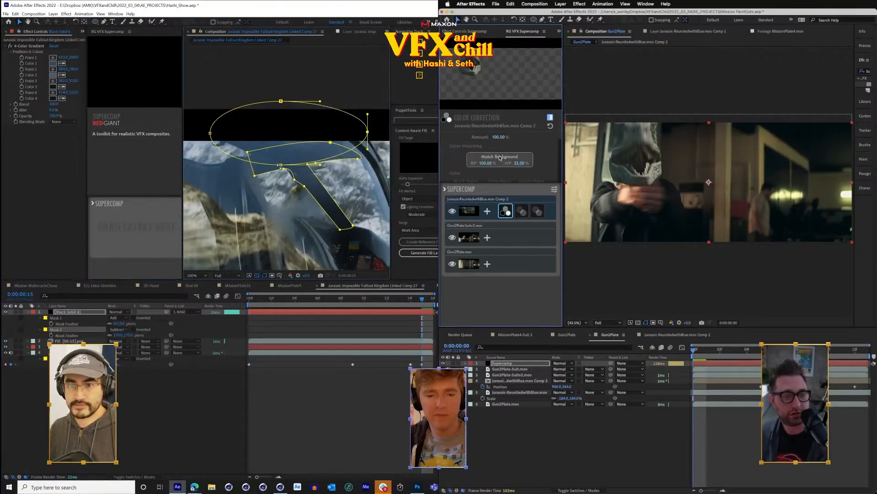
pyautogui.moveTo(279, 165); pyautogui.dragTo(250, 168)
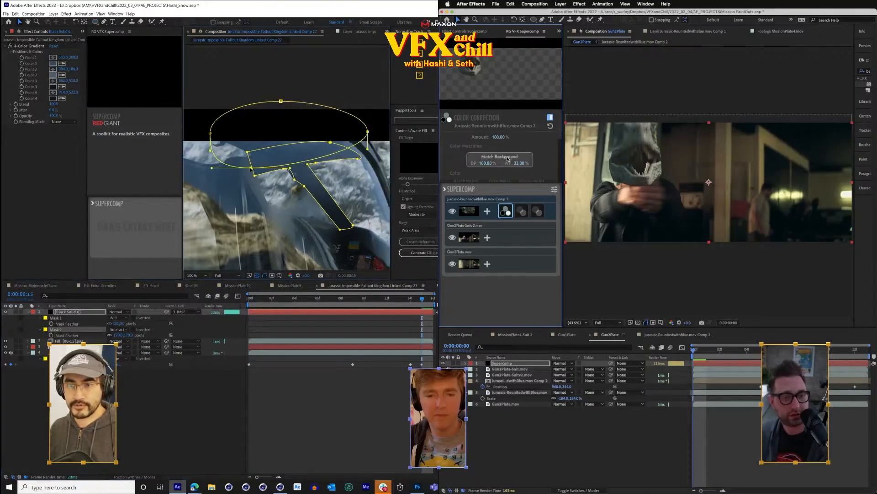
pyautogui.click(59, 330)
pyautogui.hotkey('ctrl', 'd')
# - Move the duplicated elliptical mask to the strut's lower end, and match the raptor's Color Correction to the background at frame 12 in Gun2Plate
pyautogui.click(834, 351)
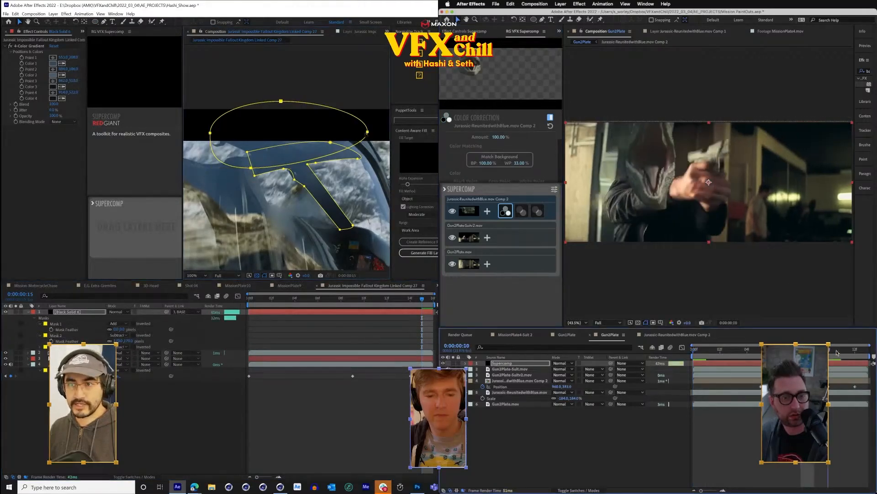
pyautogui.click(855, 351)
pyautogui.doubleClick(367, 132)
pyautogui.moveTo(299, 114); pyautogui.dragTo(383, 219)
pyautogui.click(499, 158)
pyautogui.click(284, 390)
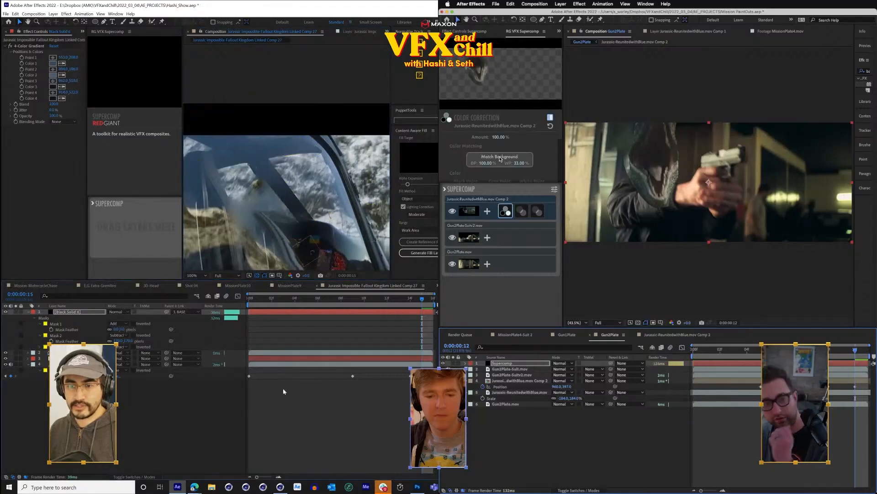
# - Preview Linked Comp 27 from frame 0, and try moving the raptor comp lower at frame 12 in Gun2Plate
pyautogui.moveTo(300, 300); pyautogui.dragTo(248, 299)
pyautogui.click(514, 381)
pyautogui.scroll(-1, 255, 203)
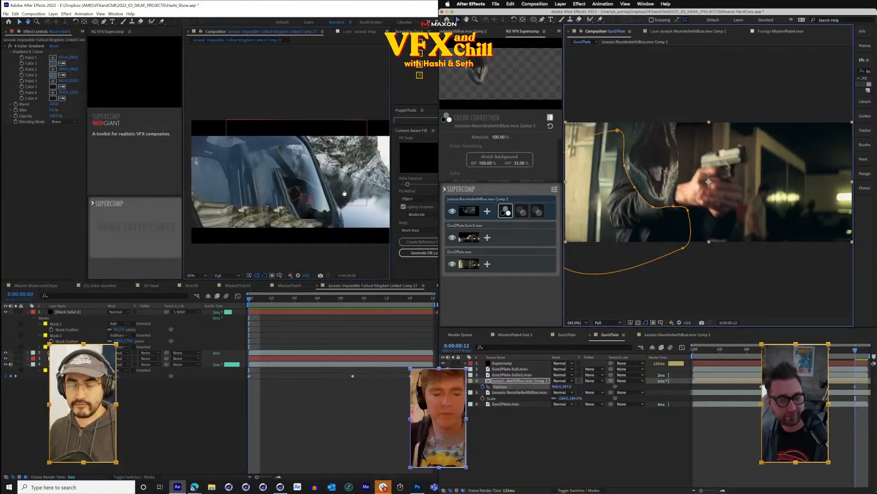
pyautogui.moveTo(647, 142); pyautogui.dragTo(643, 182)
pyautogui.press('space')
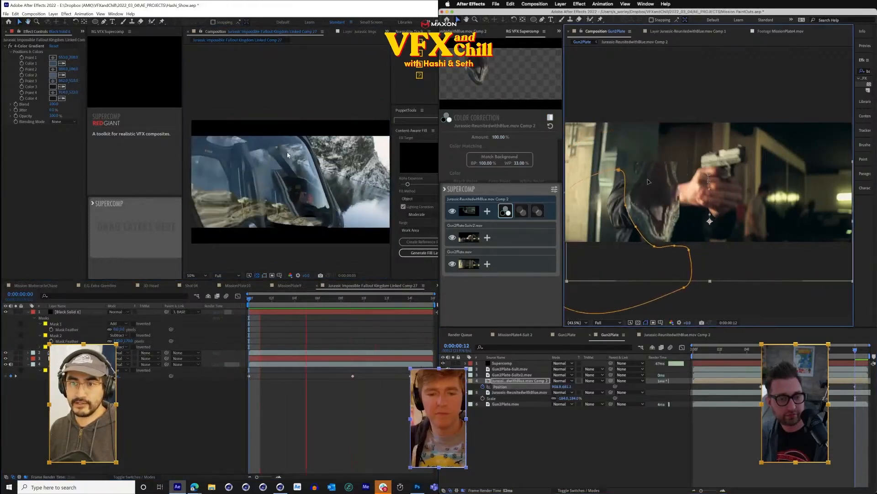
pyautogui.press('space')
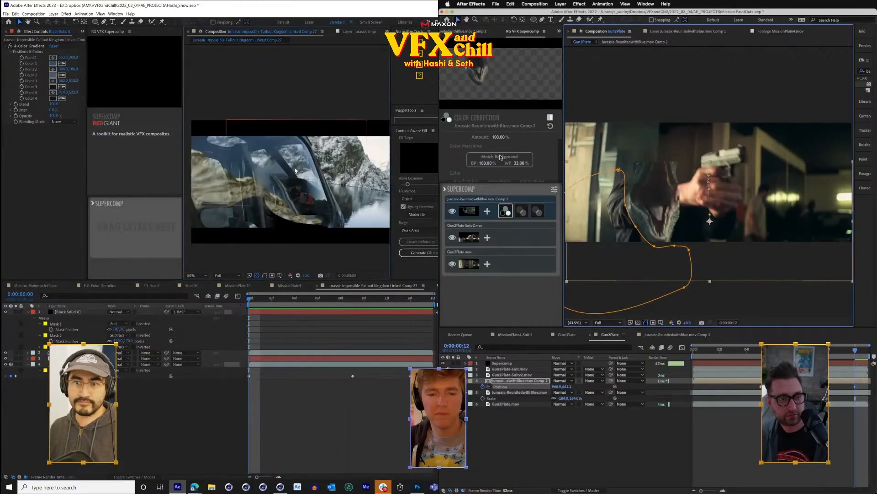
pyautogui.press('space')
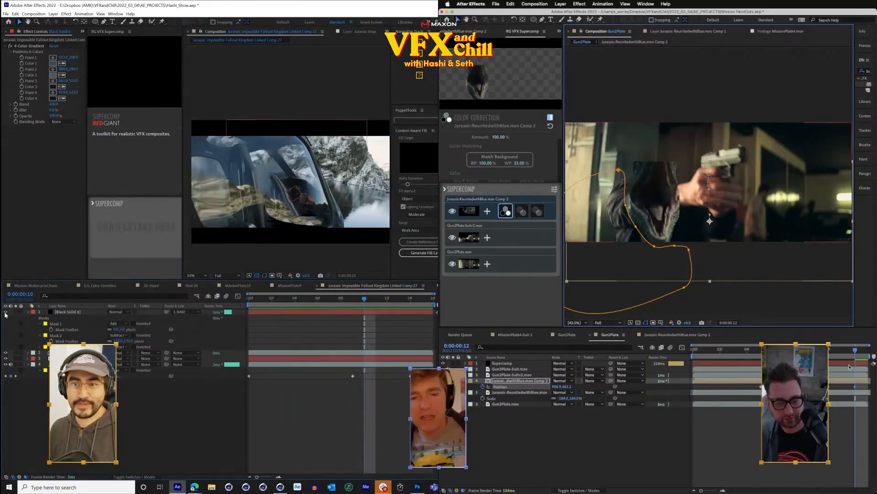
# - Hide the Fill image layer to compare and replay Linked Comp 27, and undo the raptor comp's move in Gun2Plate
pyautogui.click(6, 353)
pyautogui.press('super+z')
pyautogui.click(6, 352)
pyautogui.click(5, 353)
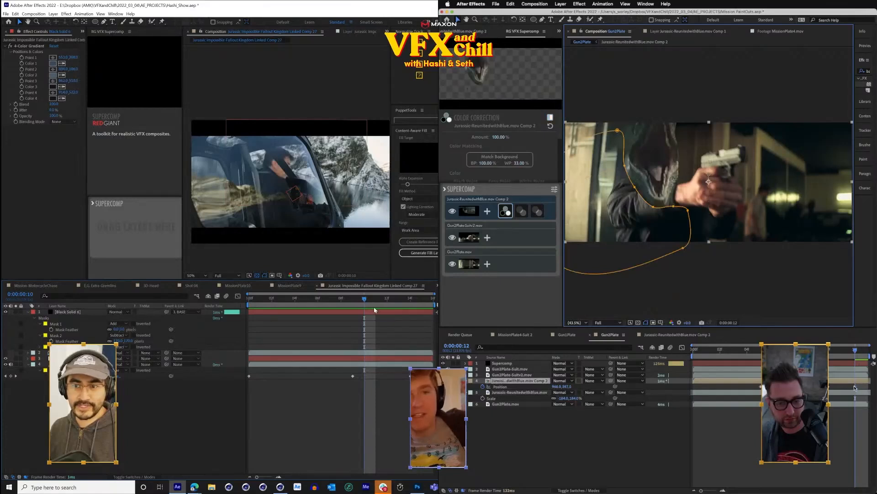
pyautogui.press('space')
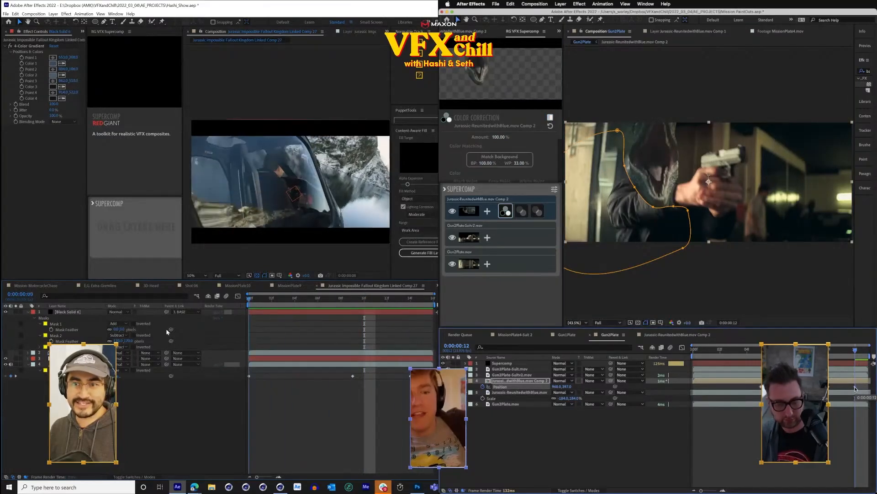
# - Try the lower raptor position at frame 12 once more, and return Linked Comp 27 to frame 0 to inspect the strut
pyautogui.scroll(2, 308, 186)
pyautogui.moveTo(666, 151); pyautogui.dragTo(667, 188)
pyautogui.moveTo(261, 300); pyautogui.dragTo(322, 347)
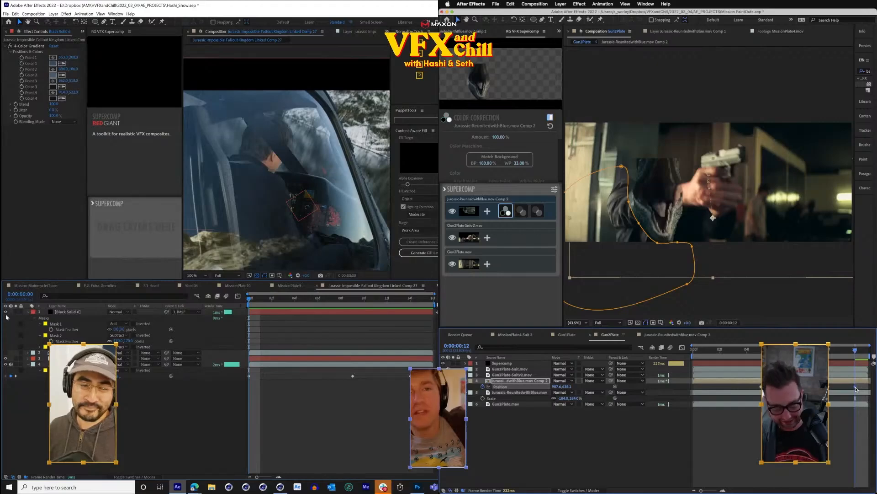
pyautogui.press('super+v')
# - Move the raptor comp back below the foreground plate in the Supercomp stack, and view the whole helicopter frame
pyautogui.click(629, 440)
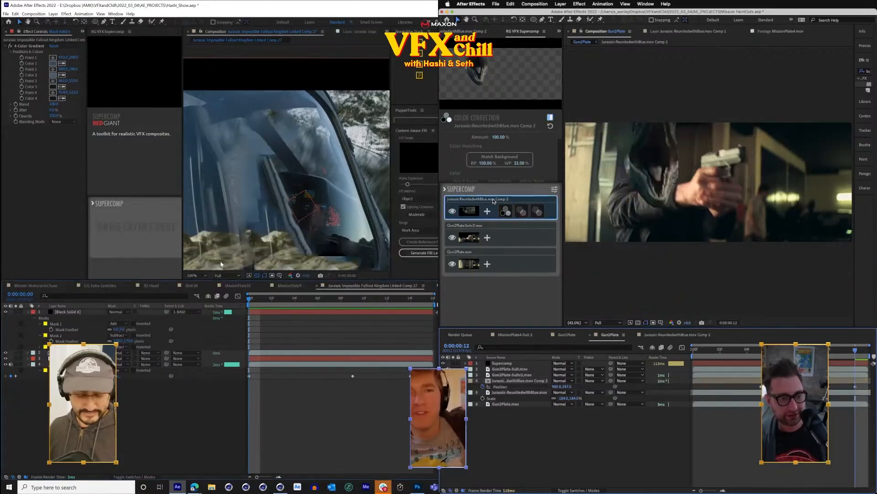
pyautogui.moveTo(493, 201); pyautogui.dragTo(501, 238)
pyautogui.press(',')
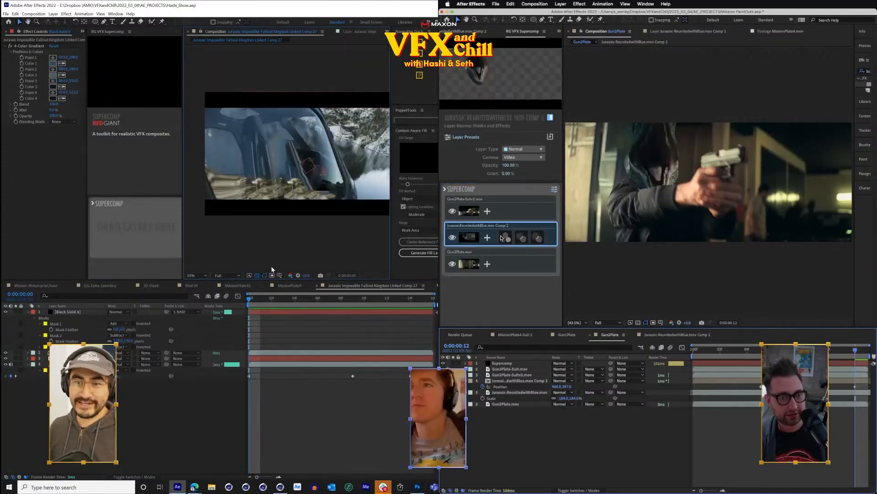
# - Browse the stock raptor clips in the Hashi_Show project, and add Edge Erode to the foreground suit layer in Gun2Plate's Supercomp
pyautogui.moveTo(94, 56); pyautogui.dragTo(127, 56)
pyautogui.click(12, 31)
pyautogui.click(487, 211)
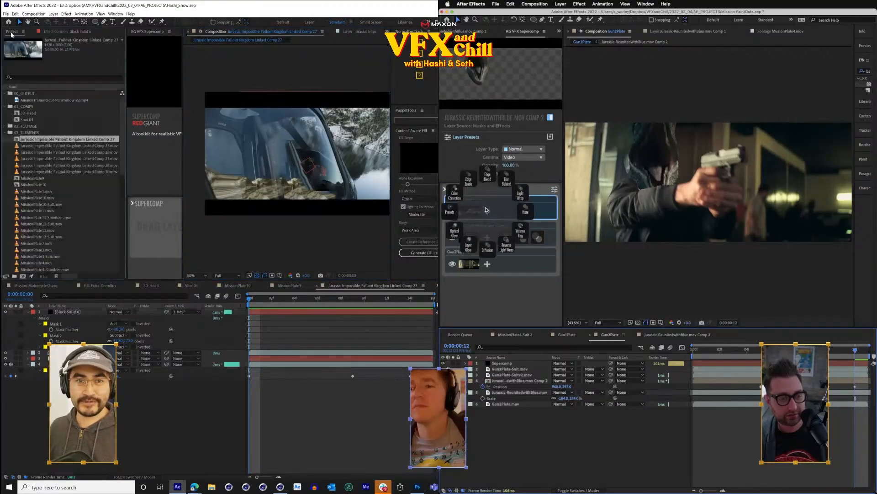
pyautogui.click(63, 192)
pyautogui.scroll(-10, 60, 192)
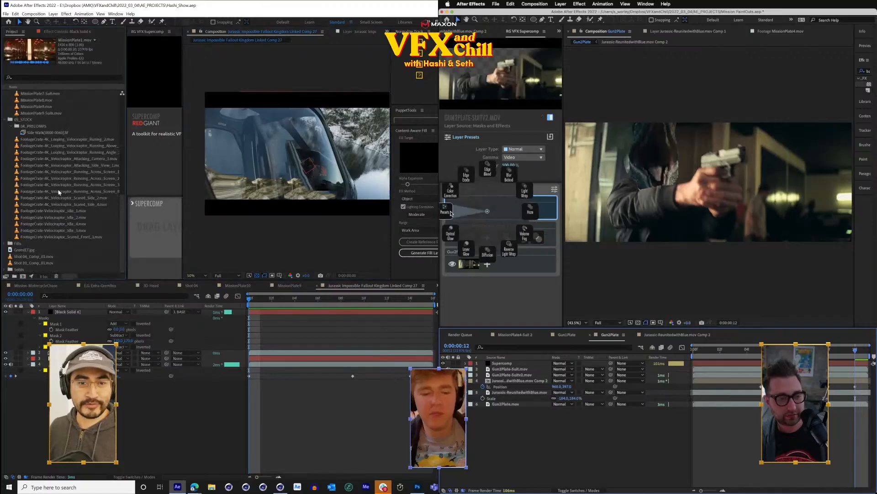
pyautogui.click(58, 186)
pyautogui.click(466, 176)
# - Look through the scared and idle Velociraptor stock clips, and open the Scared_Side_2 footage for viewing
pyautogui.click(59, 211)
pyautogui.click(62, 204)
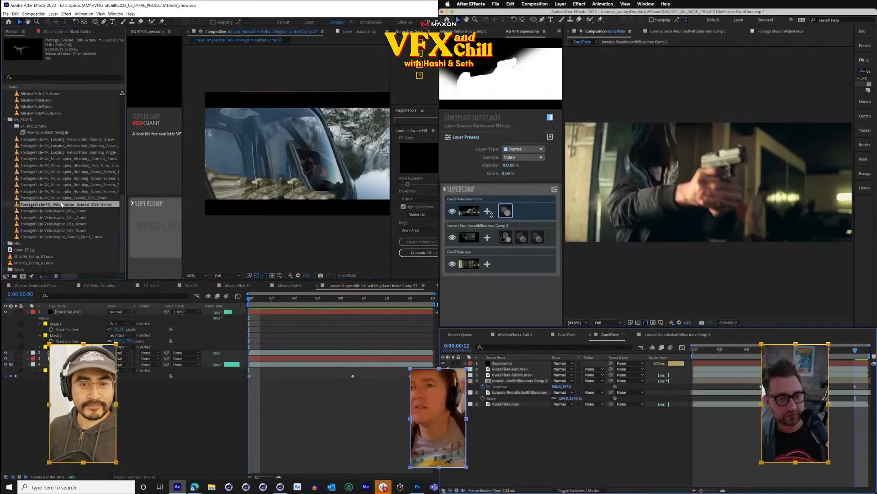
pyautogui.click(63, 198)
pyautogui.doubleClick(62, 198)
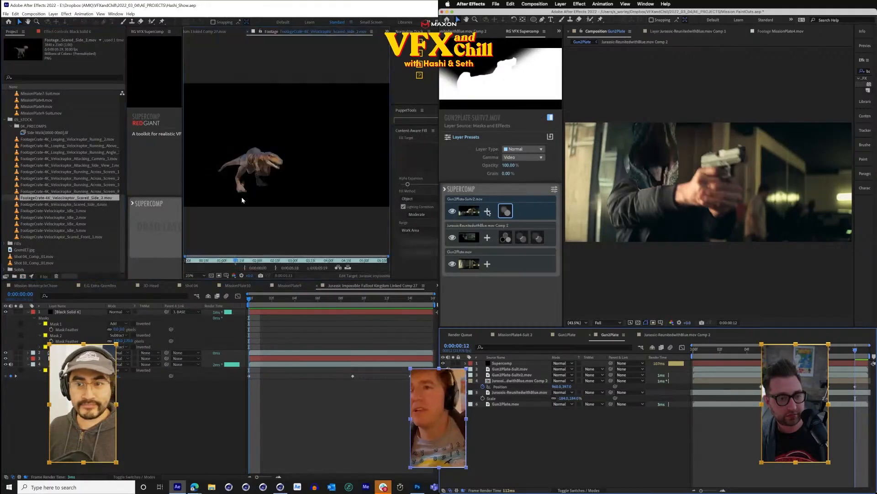
# - Add Reverse Light Wrap and Edge Blend to Gun2Plate's foreground suit layer, and scrub through the Scared_Side_2 raptor clip
pyautogui.click(487, 210)
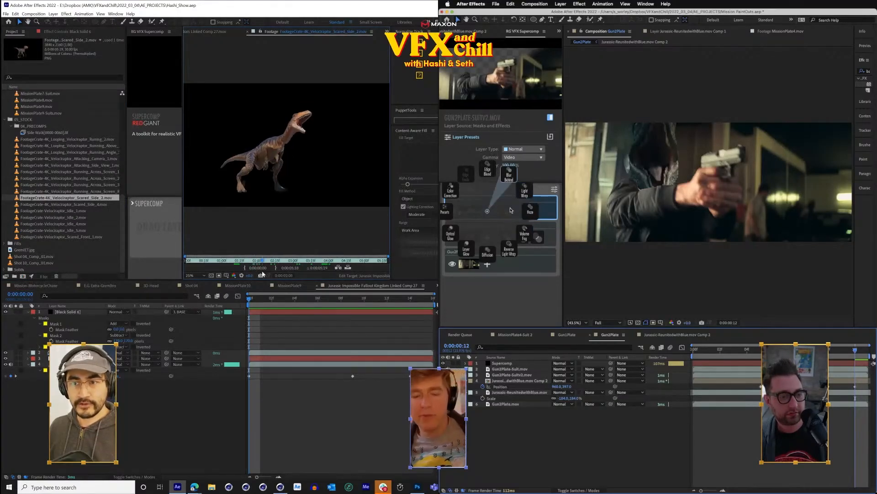
pyautogui.click(509, 252)
pyautogui.moveTo(310, 267)
pyautogui.mouseDown()
pyautogui.moveTo(330, 268)
pyautogui.moveTo(290, 278)
pyautogui.moveTo(305, 278)
pyautogui.mouseUp()
pyautogui.click(488, 211)
pyautogui.click(488, 169)
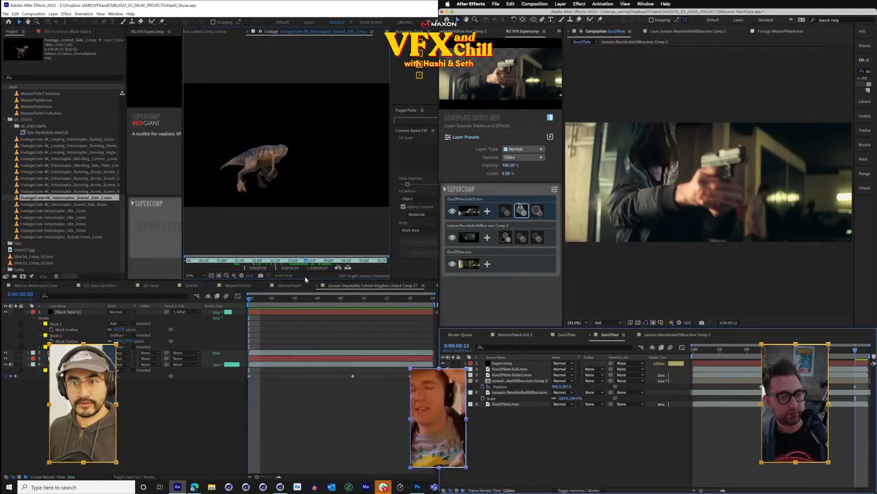
# - Set the Edge Blend radius on Gun2Plate's foreground suit layer to 4.43, and select the Attacking_Camera raptor clip in Hashi_Show
pyautogui.click(524, 214)
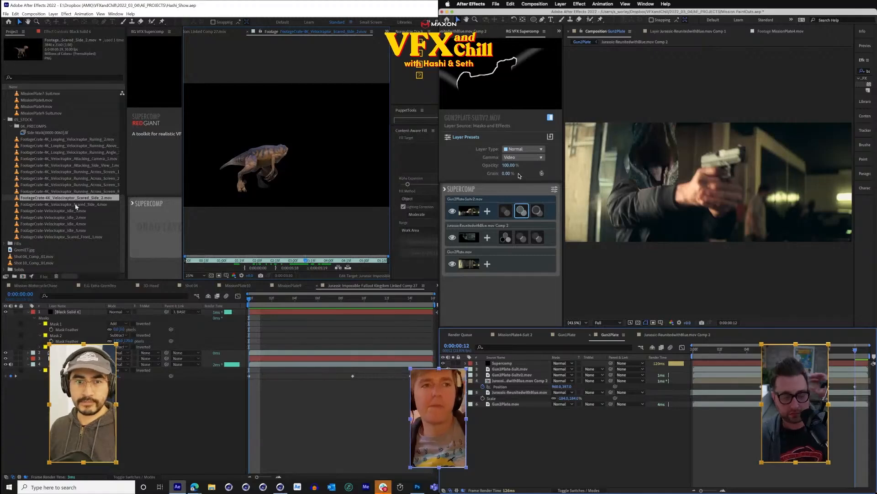
pyautogui.click(59, 158)
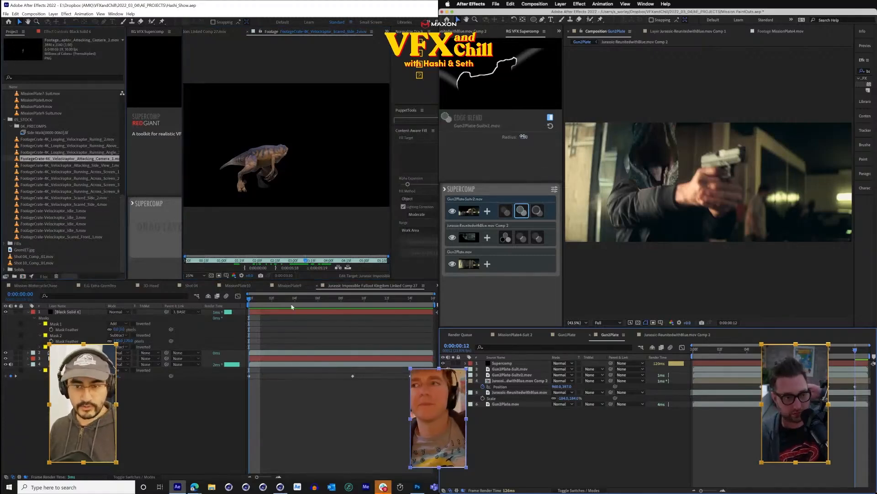
pyautogui.moveTo(523, 137); pyautogui.dragTo(529, 139)
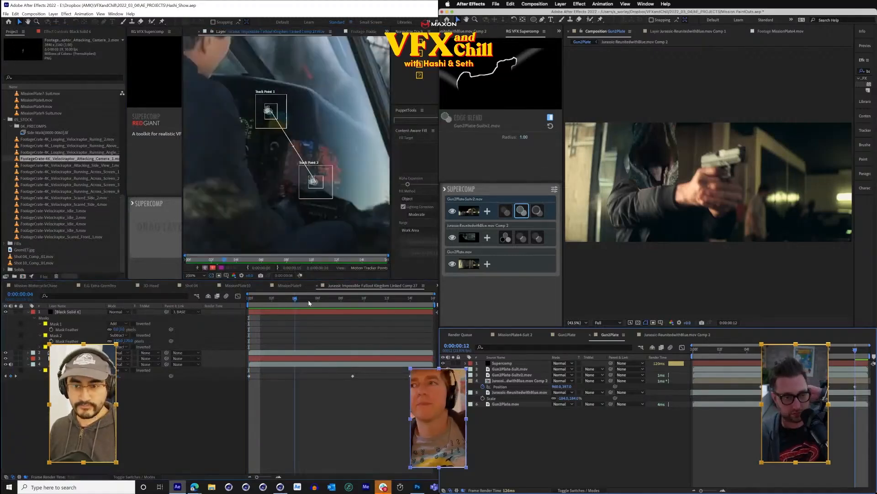
# - Collapse the stock and elements folders in the Hashi_Show project, and view more of the tracked helicopter cockpit
pyautogui.click(11, 126)
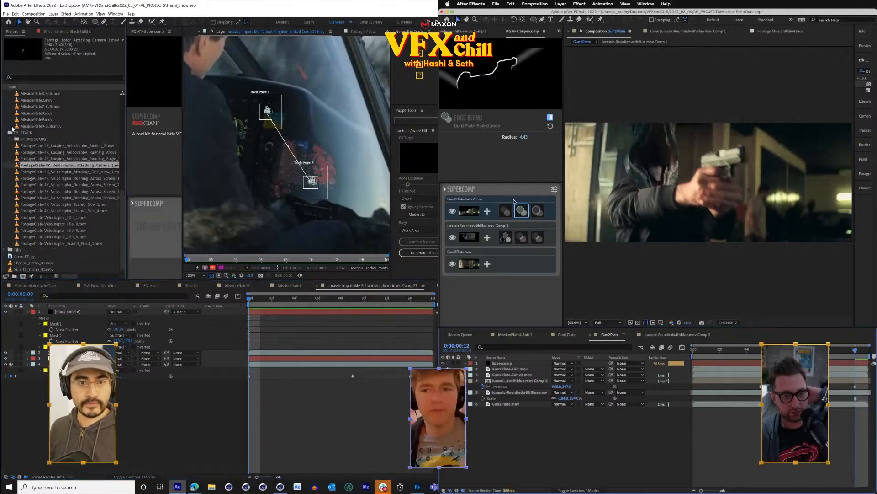
pyautogui.click(12, 127)
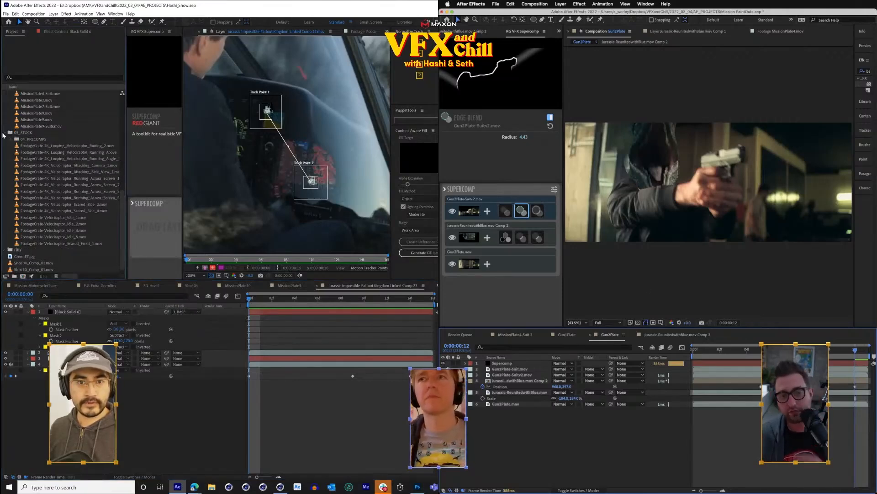
pyautogui.scroll(10, 63, 164)
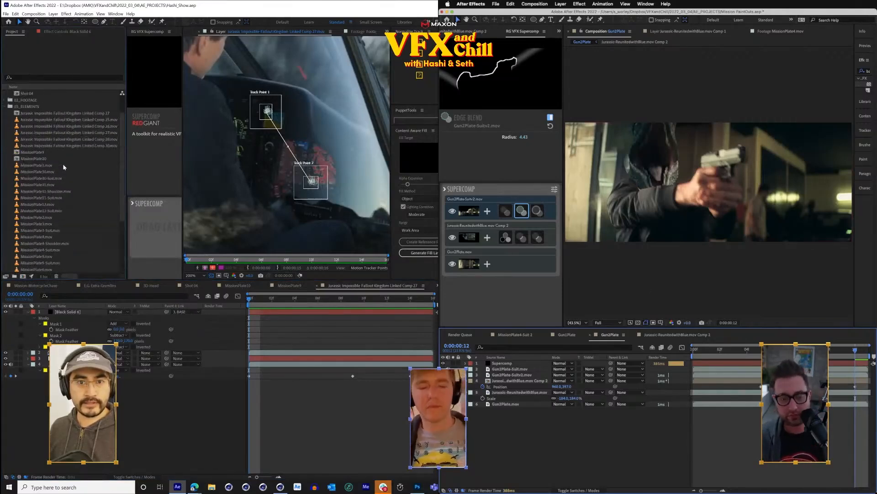
pyautogui.click(7, 106)
pyautogui.press(',')
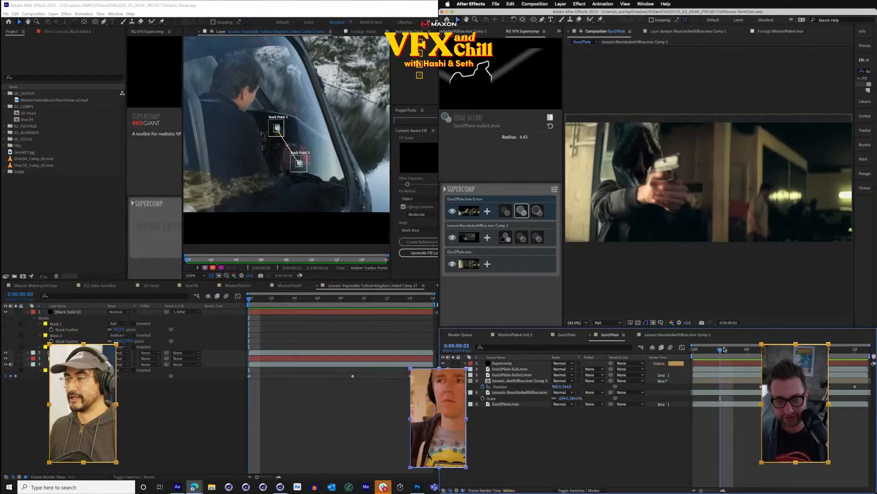
pyautogui.click(68, 224)
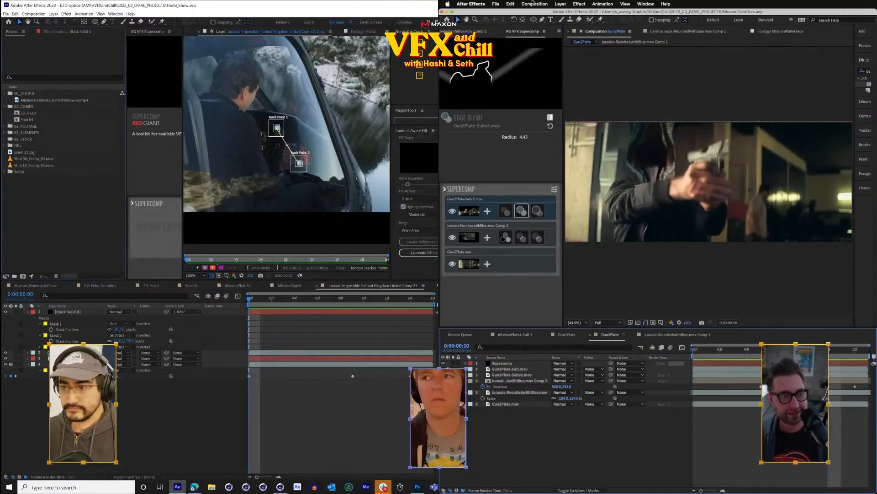
# - Create a black comp-size solid named BANNNNNNG in Gun2Plate
pyautogui.click(561, 4)
pyautogui.moveTo(565, 14)
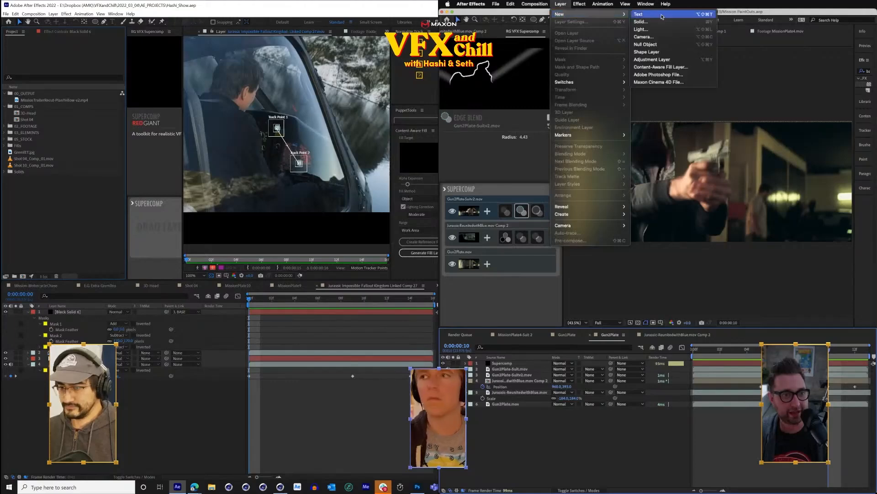
pyautogui.click(658, 21)
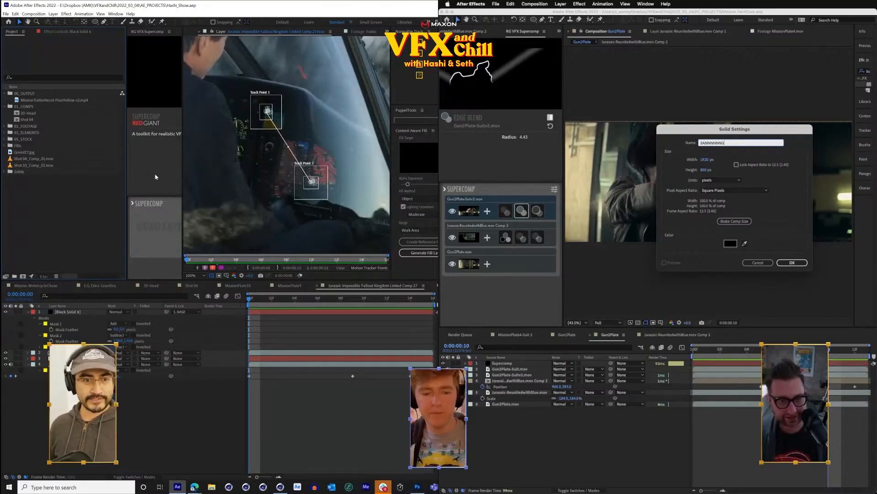
pyautogui.press('Return')
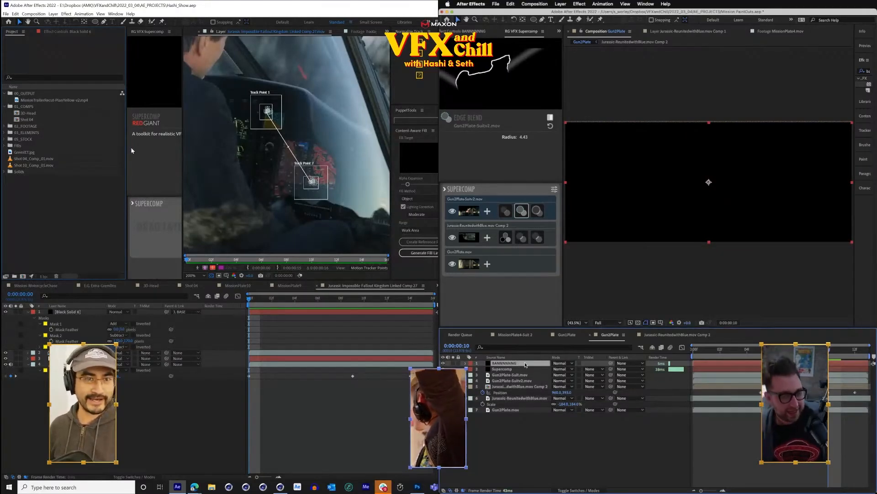
# - Save the Mission PaintOuts project, and check the 3D-Head and shot comps inside Hashi_Show's 01_COMPS folder
pyautogui.click(26, 108)
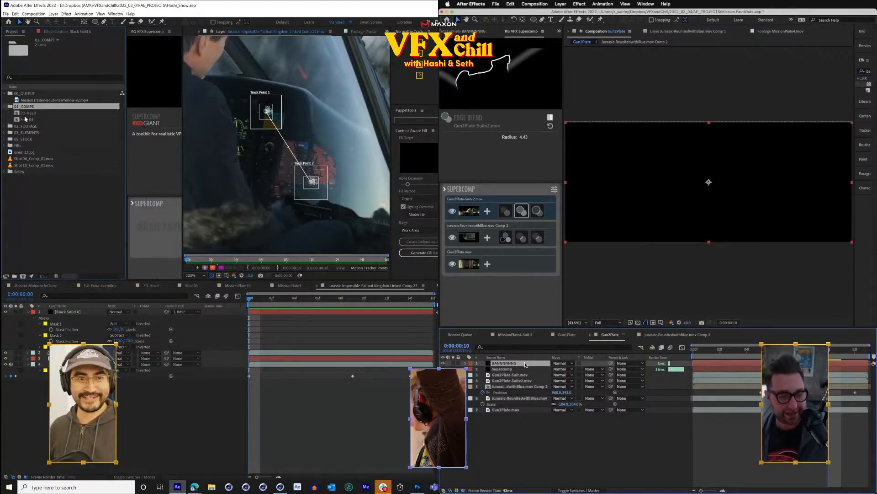
pyautogui.press('super+s')
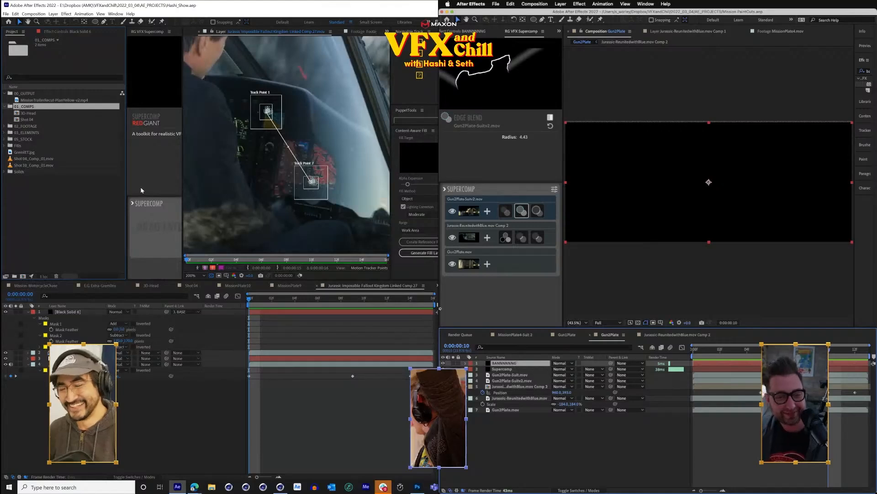
pyautogui.click(32, 120)
pyautogui.click(32, 114)
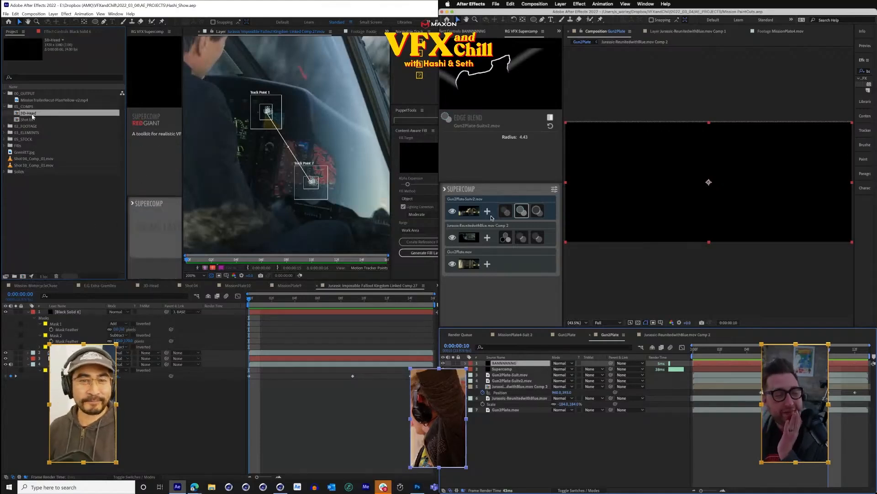
pyautogui.click(32, 107)
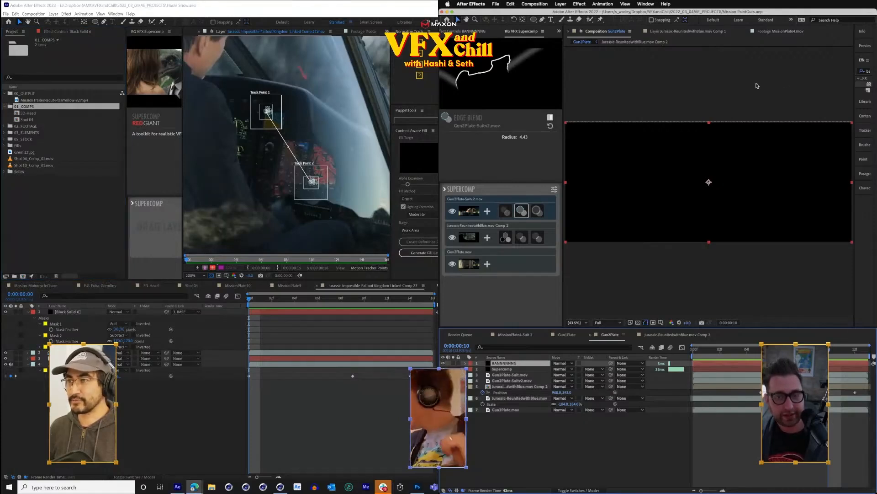
# - Find the Bang effect with the search "bang" and apply it to the BANNNNNNG solid
pyautogui.moveTo(855, 85); pyautogui.dragTo(615, 232)
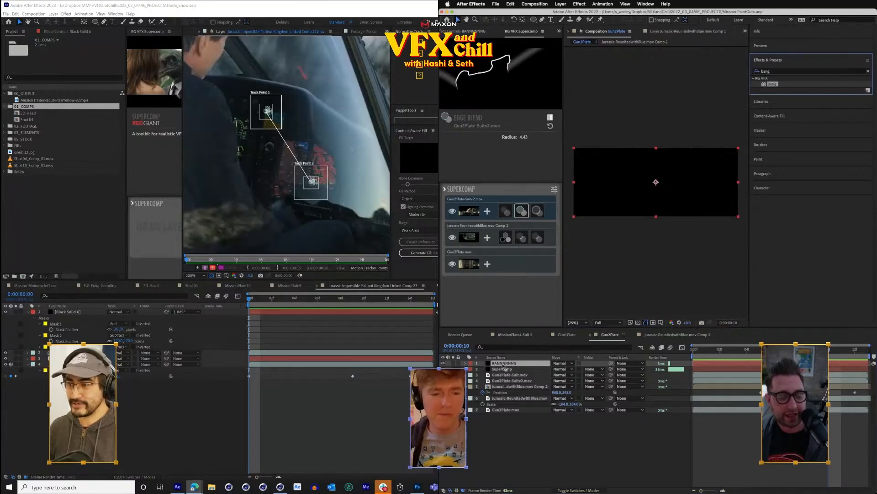
pyautogui.moveTo(503, 364); pyautogui.dragTo(503, 364)
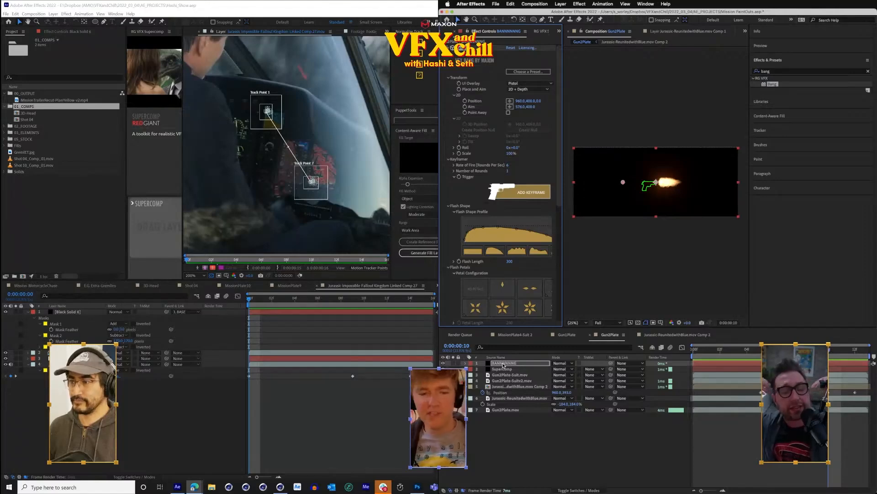
# - Switch to the browser window with the ActionMovieDad tweet, reposition it, and play and pause the tweet's video
pyautogui.moveTo(438, 125); pyautogui.dragTo(161, 38)
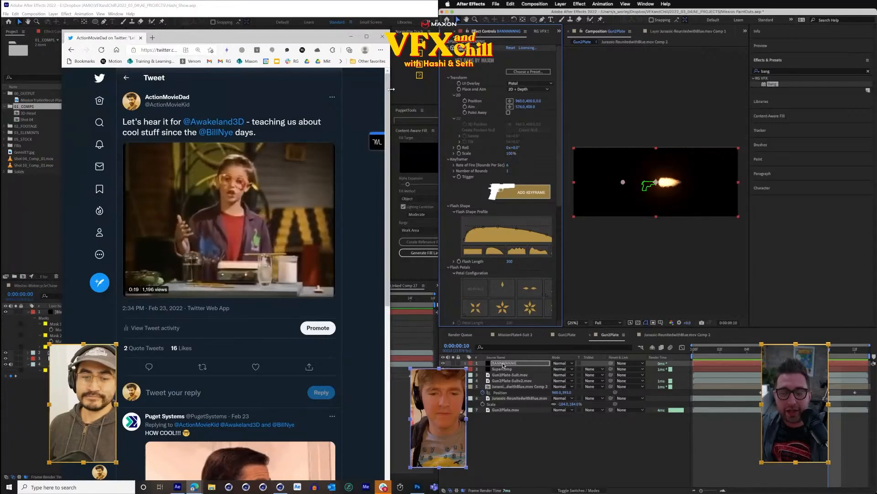
pyautogui.moveTo(327, 29); pyautogui.dragTo(340, 18)
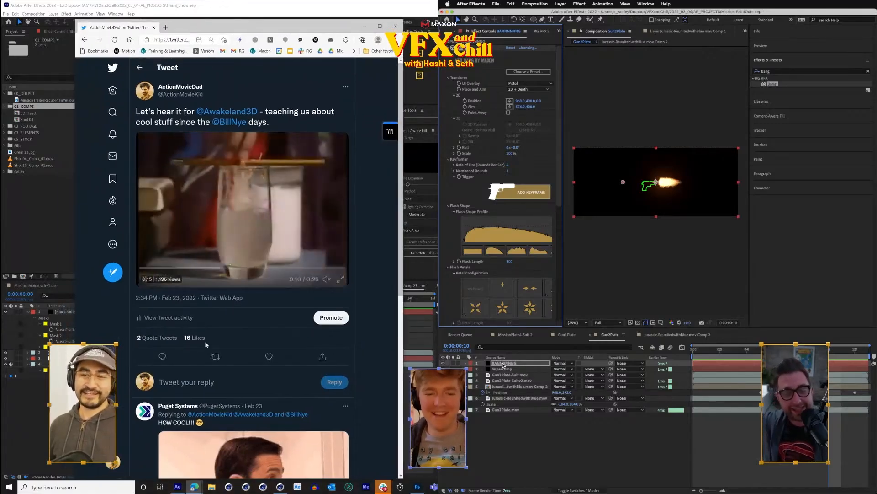
pyautogui.moveTo(148, 270)
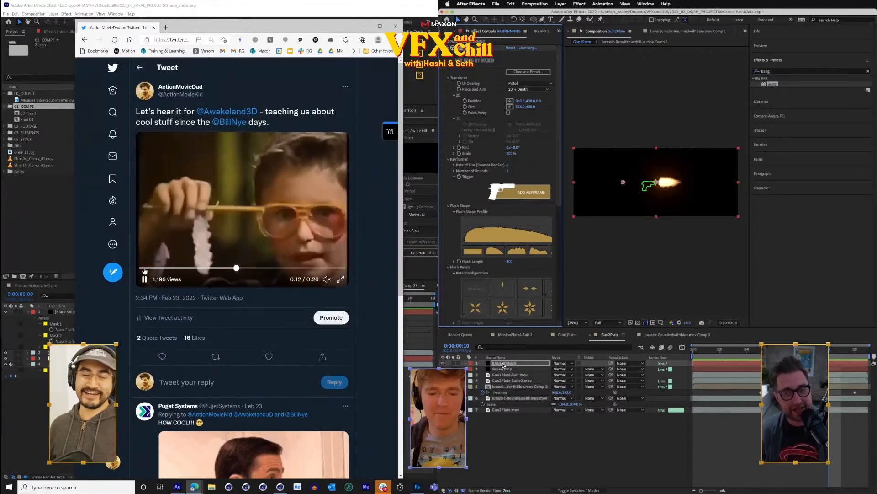
pyautogui.click(147, 271)
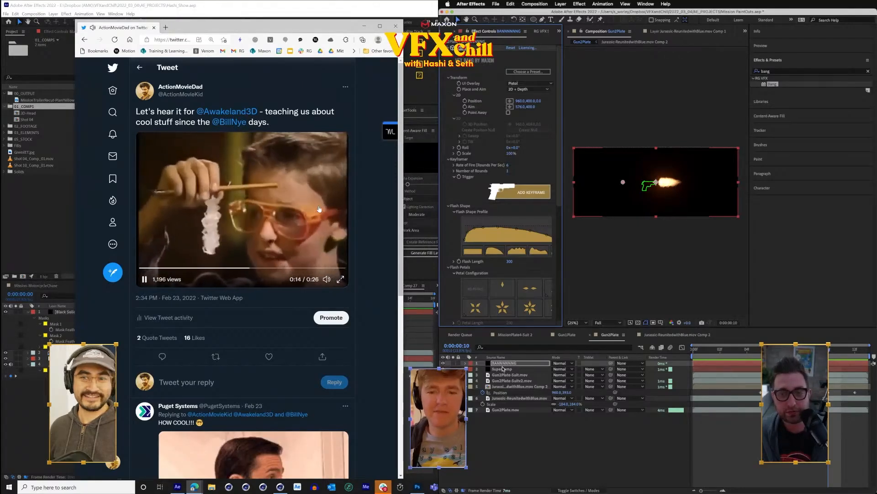
pyautogui.click(310, 156)
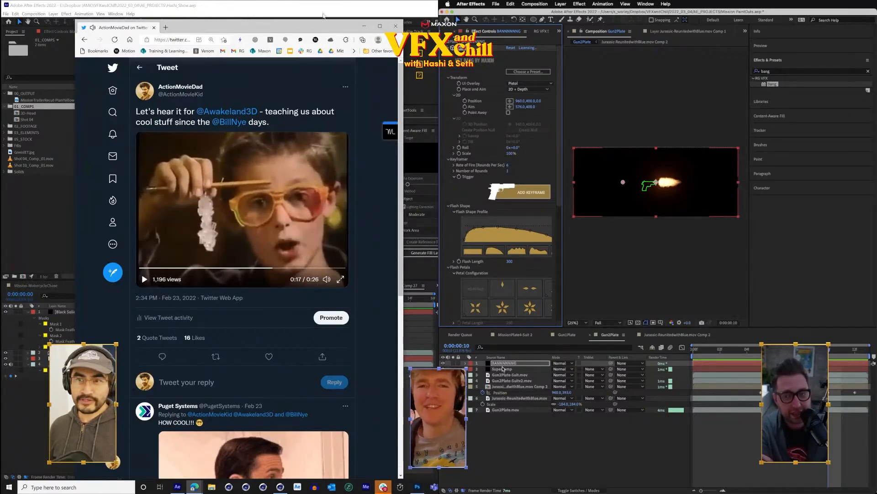
pyautogui.moveTo(321, 26); pyautogui.dragTo(310, 19)
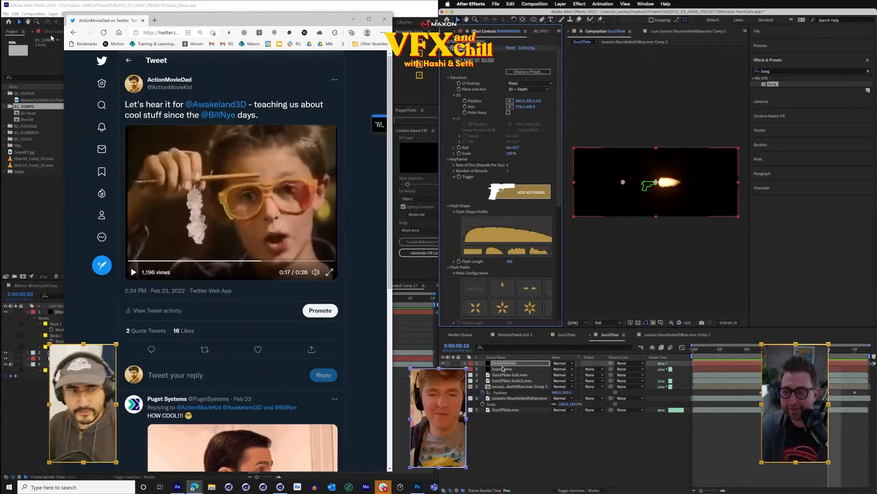
# - Select the BANNNNNNG solid and show the Rendering options of its Bang effect
pyautogui.click(529, 364)
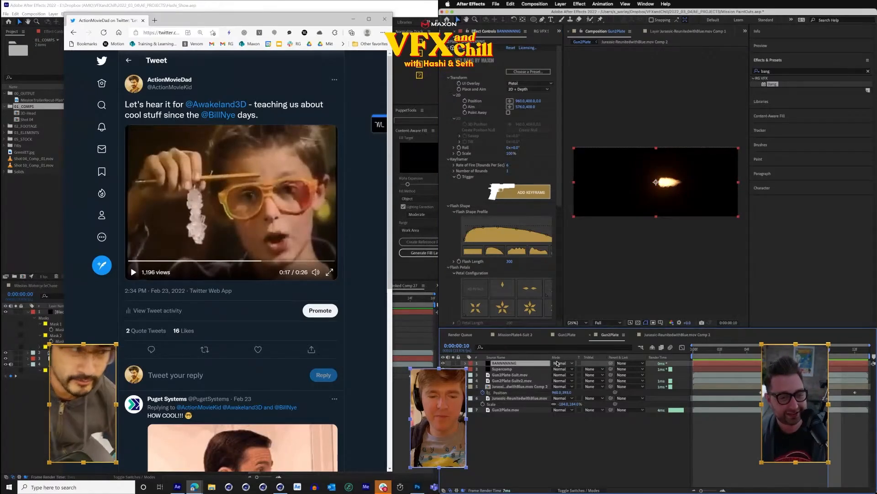
pyautogui.scroll(-8, 450, 279)
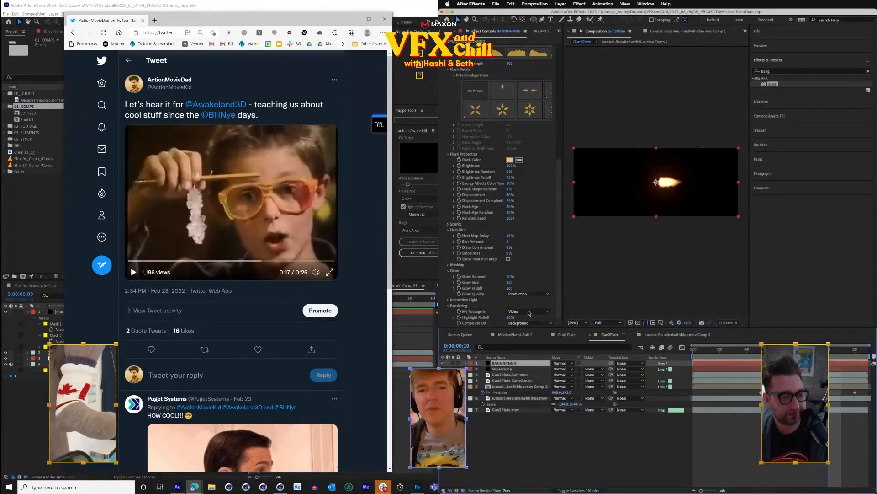
# - Composite the muzzle flash on Transparent and place its 2D position at the pistol's muzzle in the gun plate
pyautogui.click(529, 322)
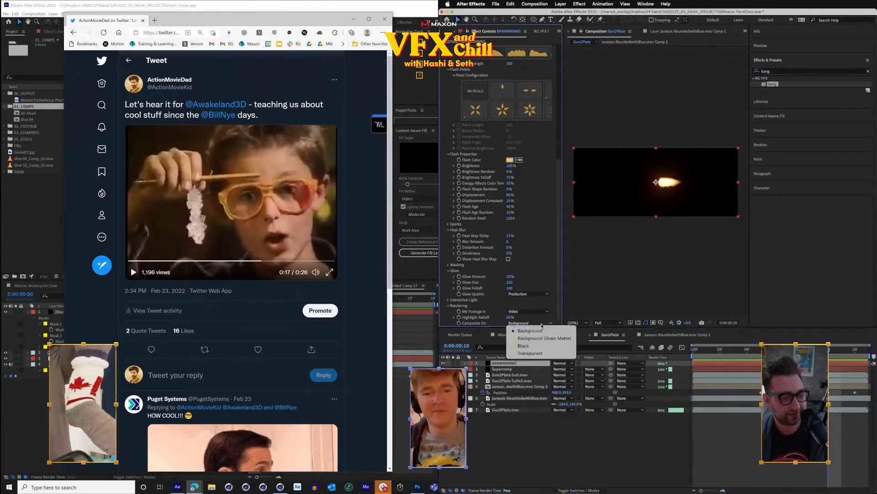
pyautogui.click(541, 353)
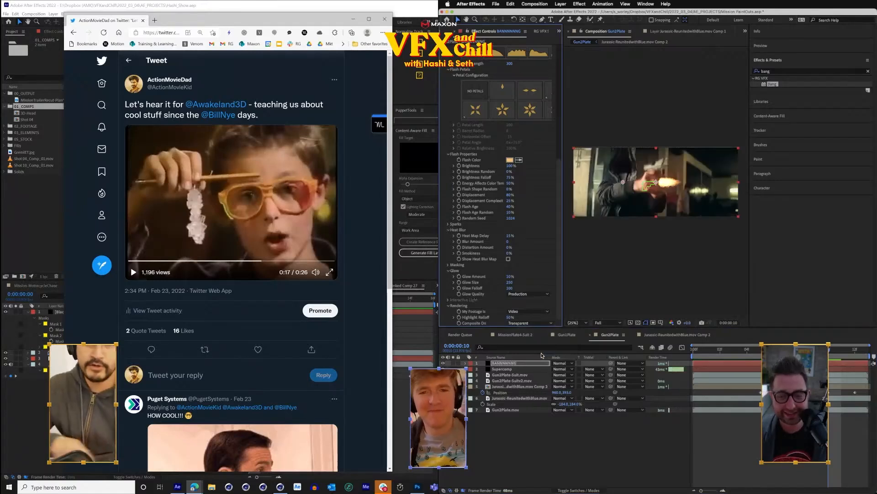
pyautogui.scroll(5, 555, 174)
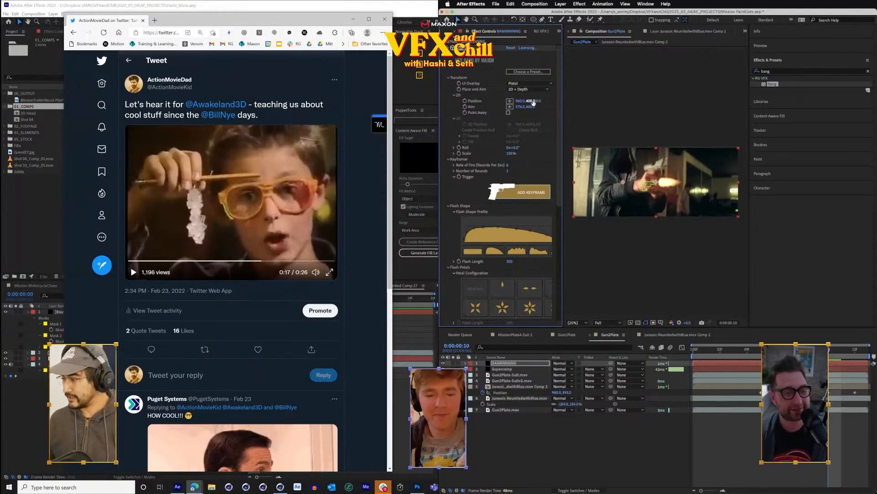
pyautogui.click(509, 105)
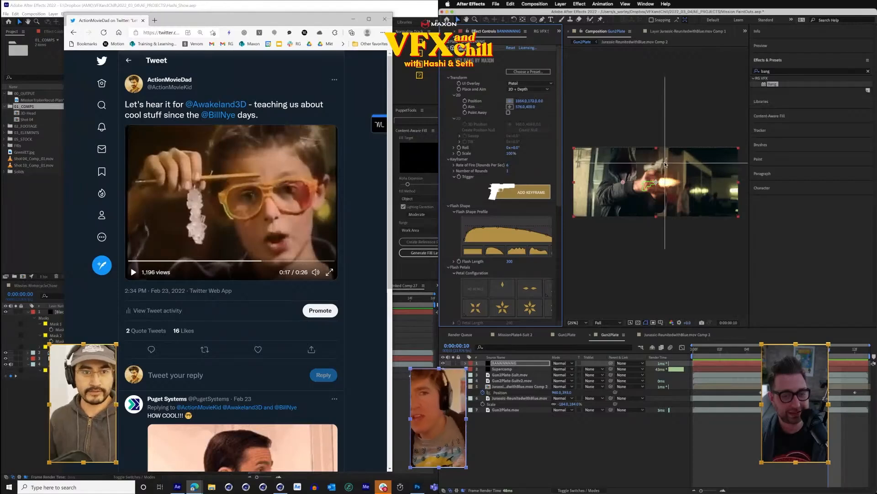
pyautogui.click(665, 164)
pyautogui.press('pagedown')
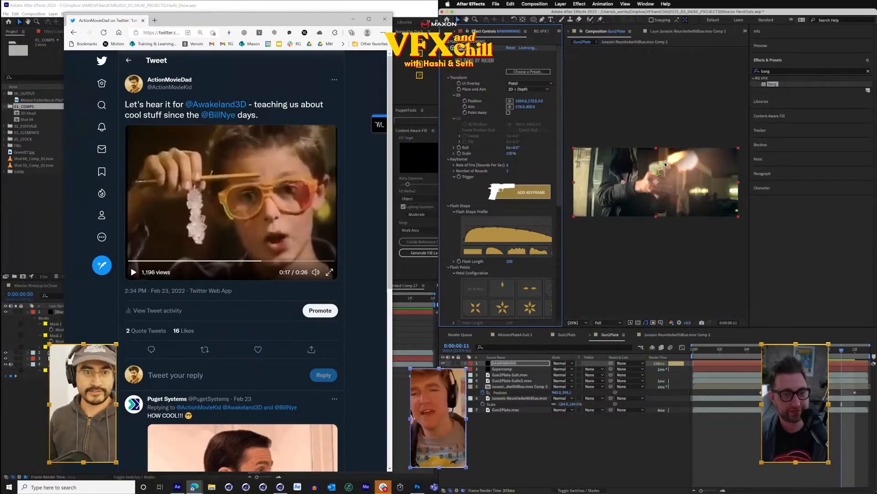
pyautogui.moveTo(665, 165); pyautogui.dragTo(670, 167)
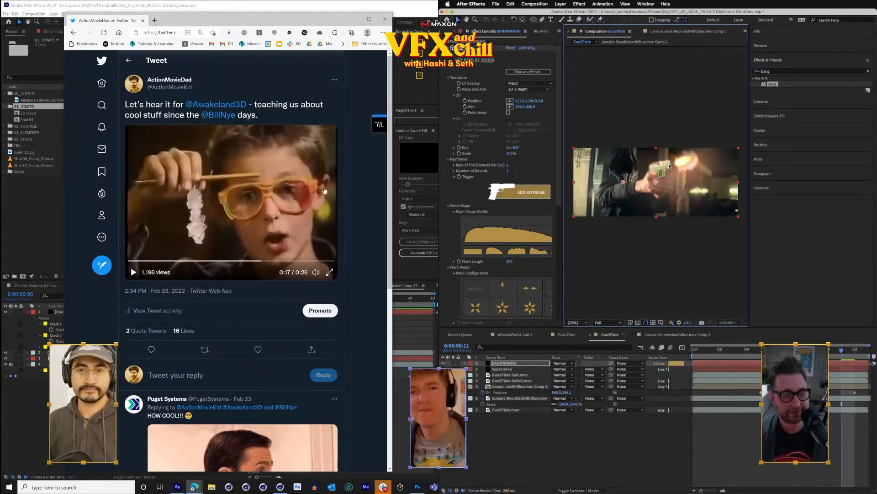
# - Minimize the browser window over the project and collapse the mask properties of the Black Solid 6 layer
pyautogui.moveTo(300, 21); pyautogui.dragTo(301, 15)
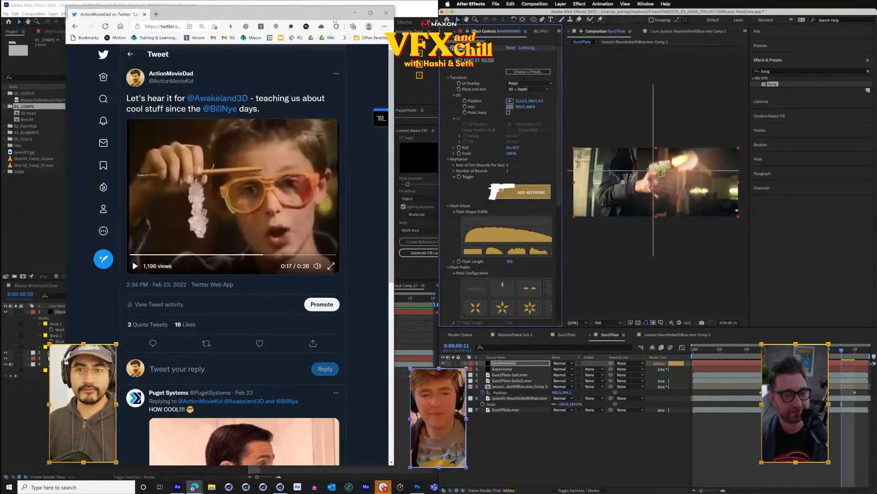
pyautogui.click(355, 13)
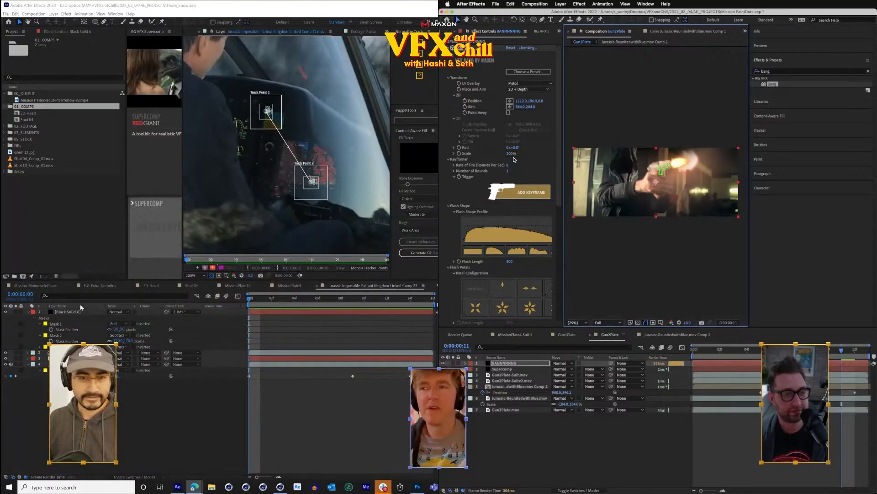
pyautogui.click(29, 313)
pyautogui.click(29, 312)
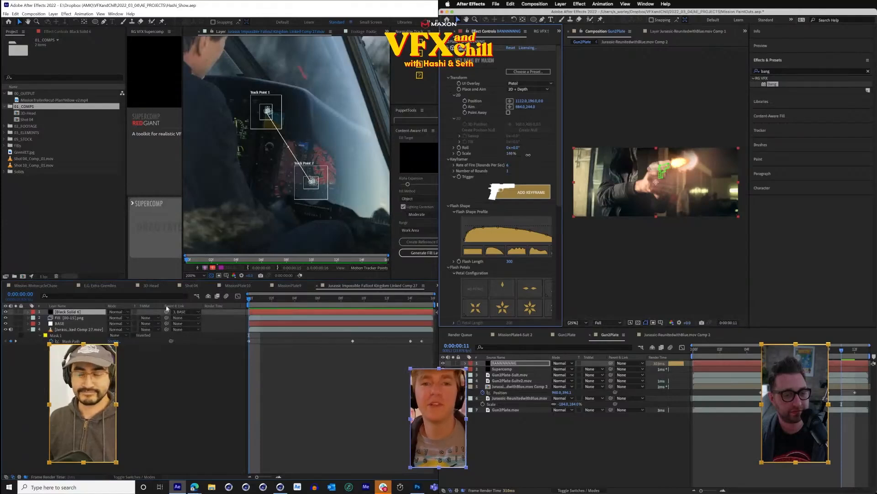
# - Scrub through the helicopter cockpit shot to examine the actor's head turn and the tracked area, ending at the first frame
pyautogui.click(273, 300)
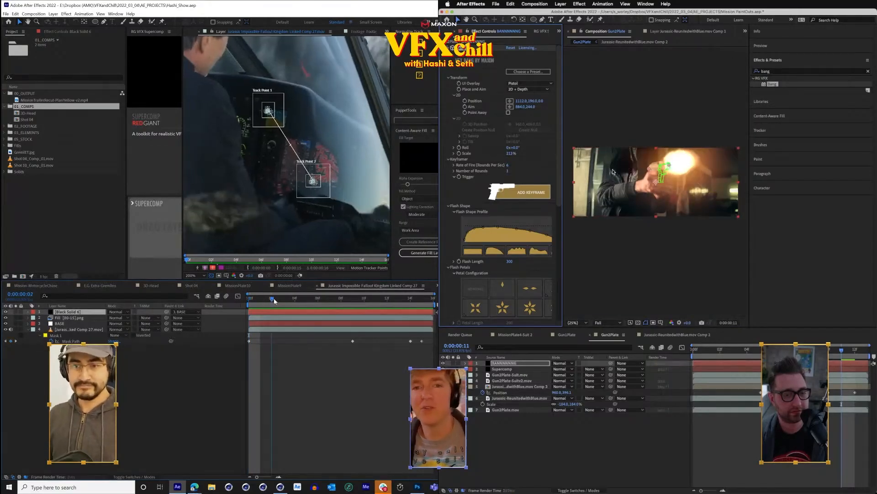
pyautogui.moveTo(275, 301); pyautogui.dragTo(90, 316)
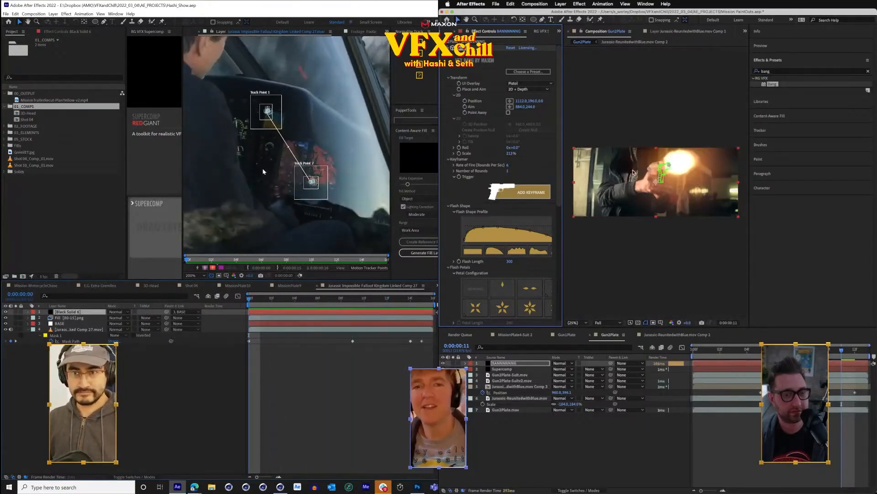
pyautogui.scroll(-1, 264, 172)
pyautogui.click(633, 171)
pyautogui.moveTo(267, 188); pyautogui.dragTo(270, 207)
pyautogui.click(67, 312)
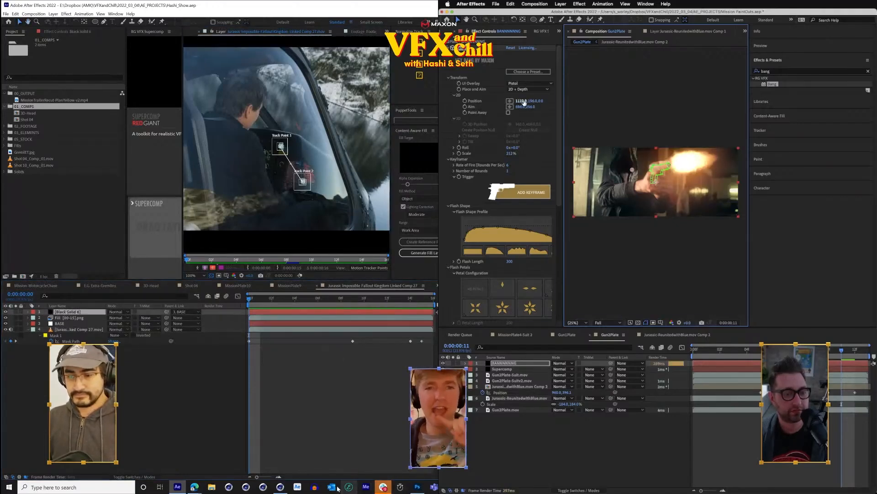
pyautogui.click(53, 223)
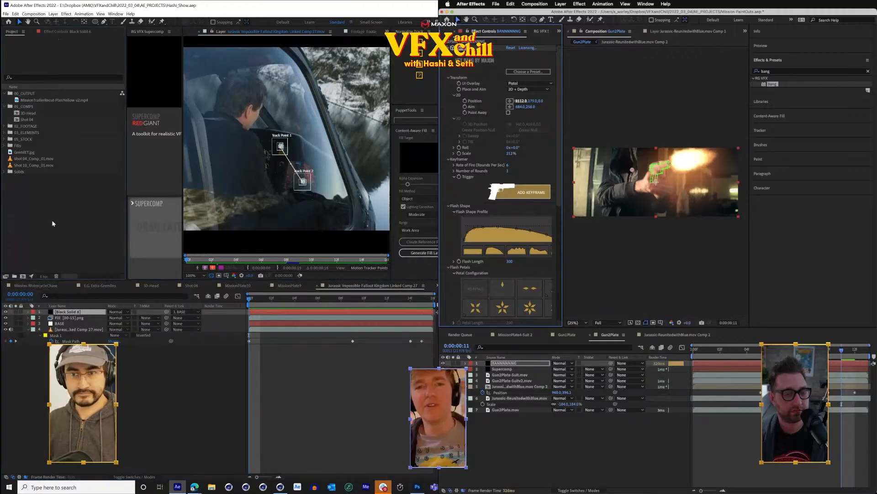
pyautogui.moveTo(284, 298); pyautogui.dragTo(376, 320)
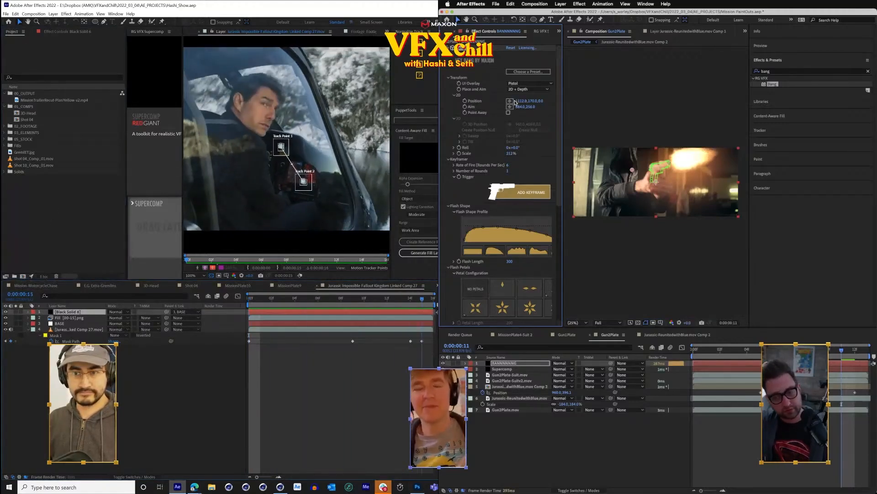
pyautogui.press('Home')
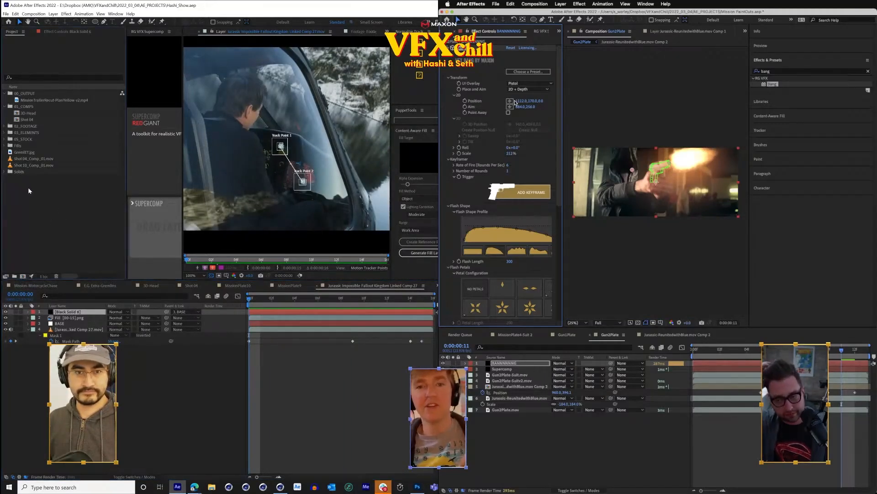
# - Copy the ELEMENT layer from the Shot 04 composition into the Jurassic Impossible Fallout Kingdom Linked Comp 27 composition
pyautogui.click(158, 286)
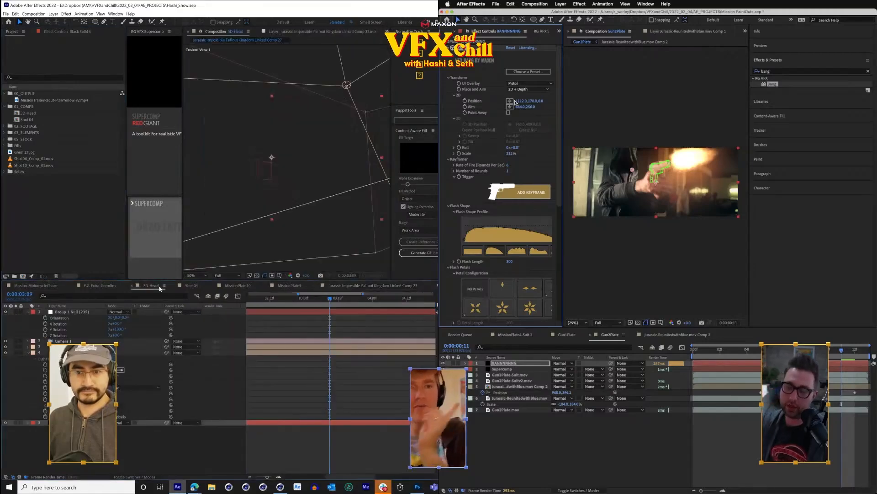
pyautogui.click(75, 312)
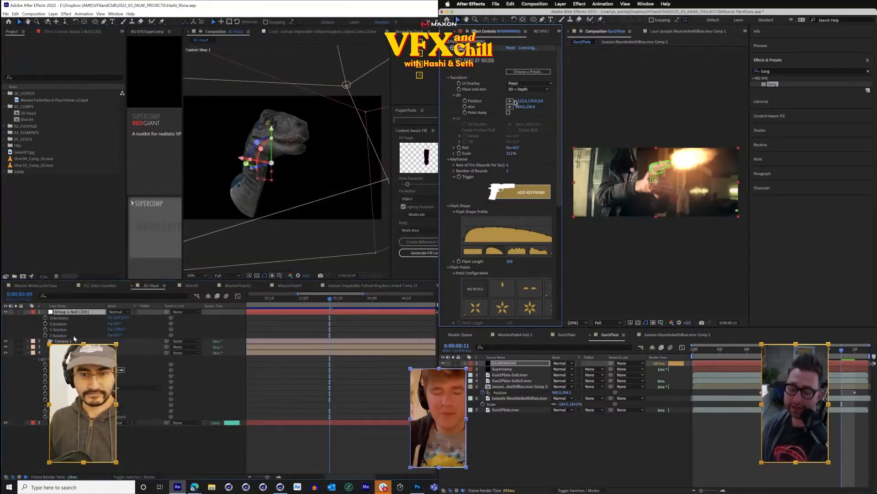
pyautogui.click(202, 286)
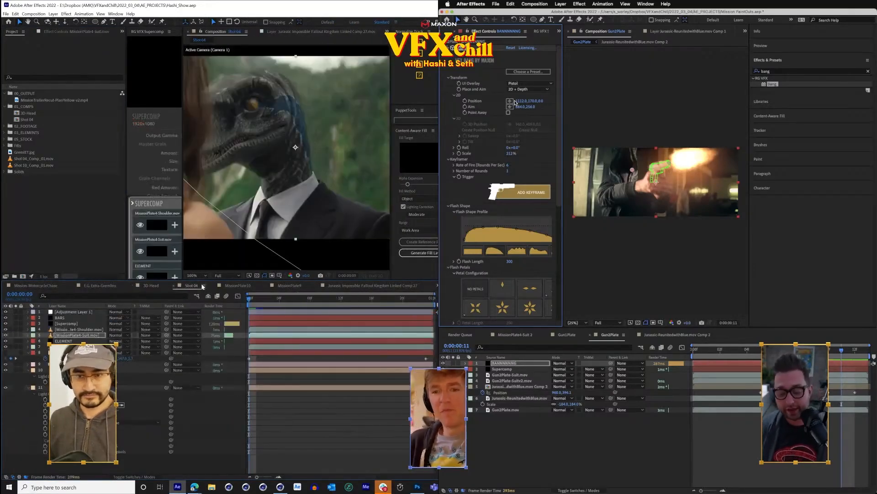
pyautogui.click(65, 340)
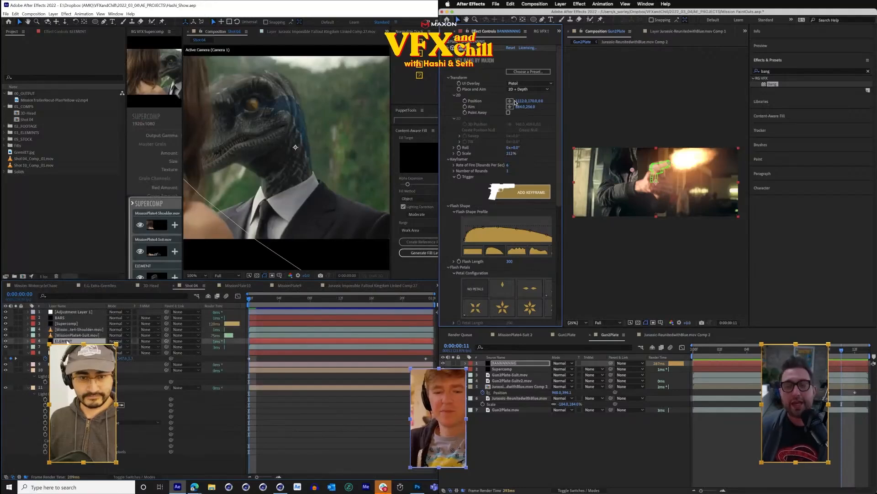
pyautogui.click(380, 285)
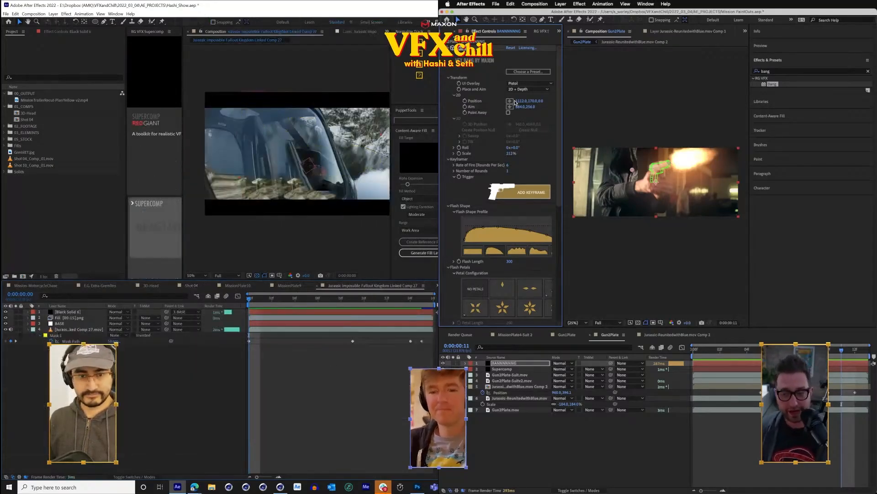
pyautogui.hotkey('ctrl', 'v')
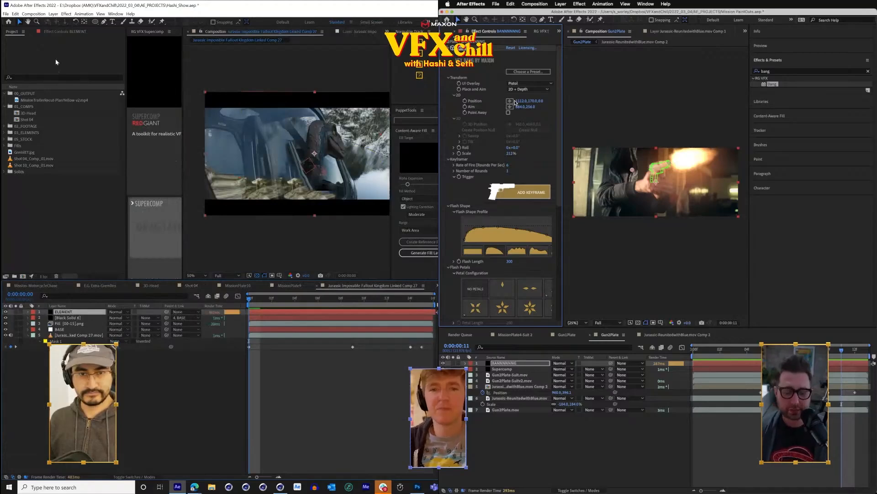
# - Unlink the pasted Element effect's Group 1 from its old null and create a new group null for it
pyautogui.press('F3')
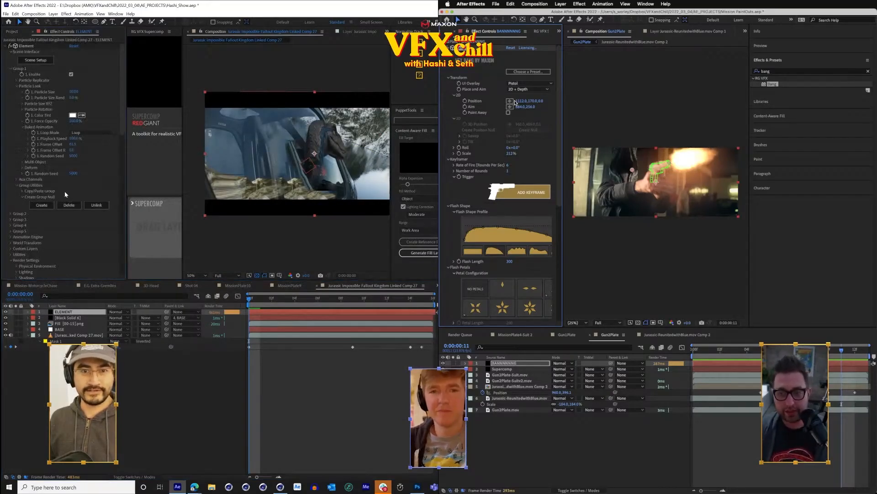
pyautogui.click(98, 207)
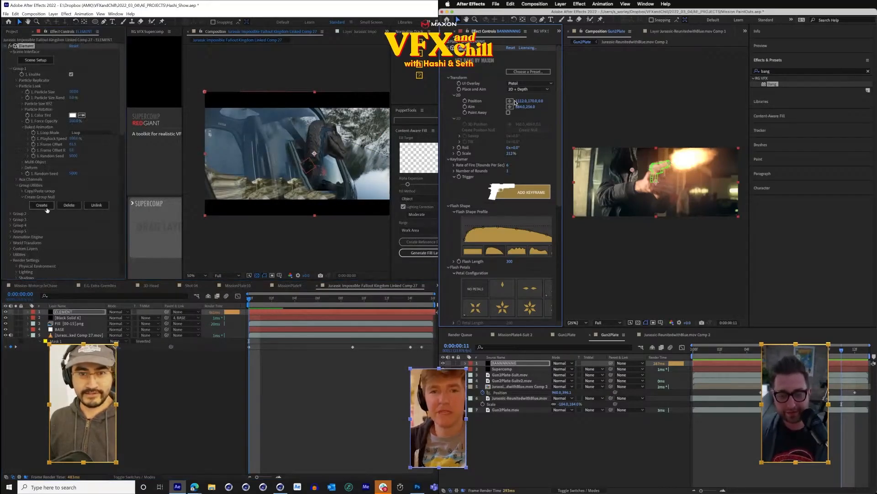
pyautogui.click(46, 208)
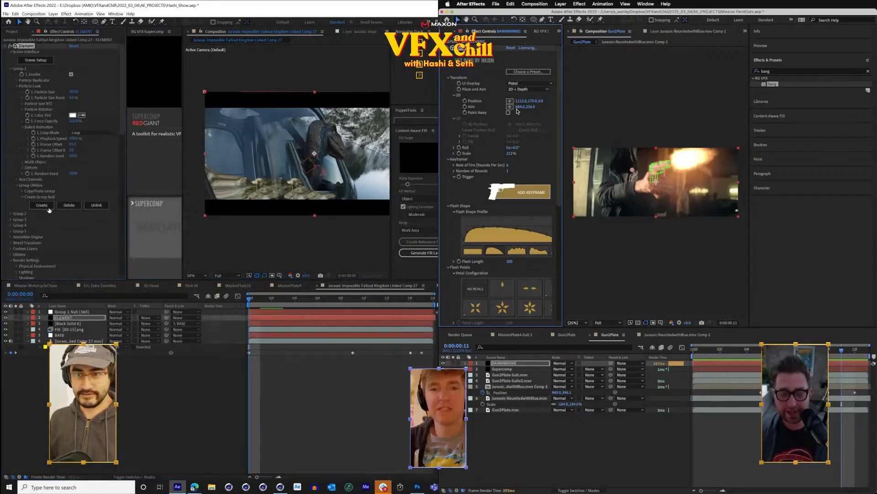
# - Move the ELEMENT layer below the fill image layer, directly above BASE in the layer stack
pyautogui.click(79, 312)
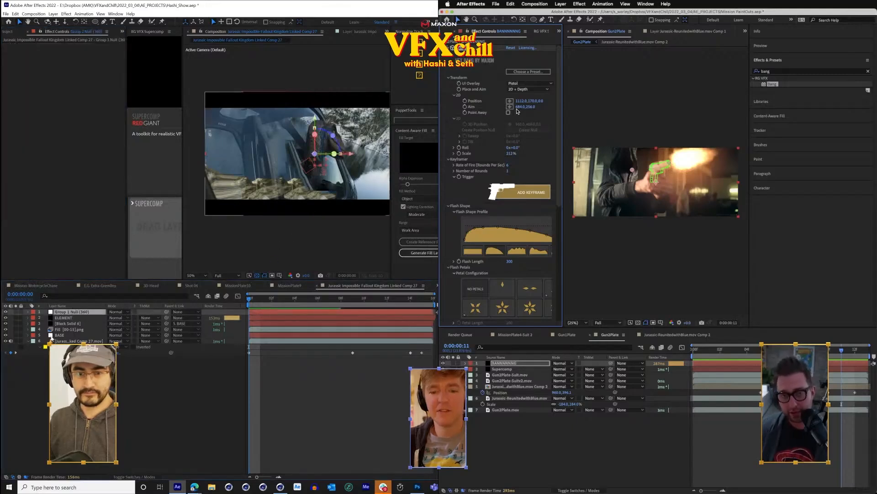
pyautogui.click(64, 318)
pyautogui.moveTo(65, 321); pyautogui.dragTo(74, 335)
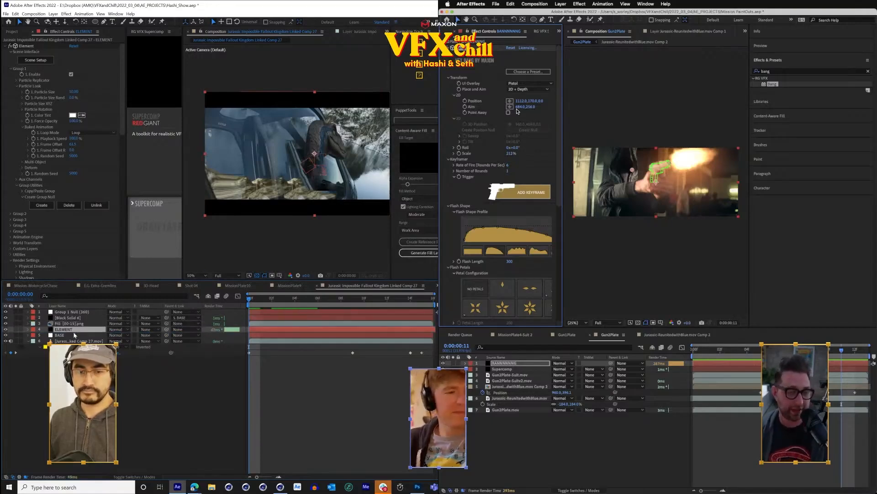
# - Shift the Group 1 null to place the raptor head over the actor, and restack ELEMENT directly beneath the null
pyautogui.click(73, 311)
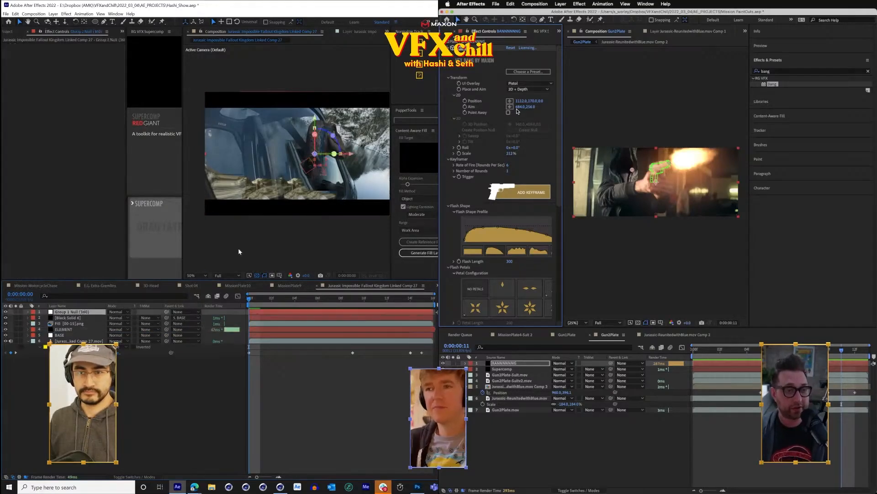
pyautogui.moveTo(324, 161); pyautogui.dragTo(292, 155)
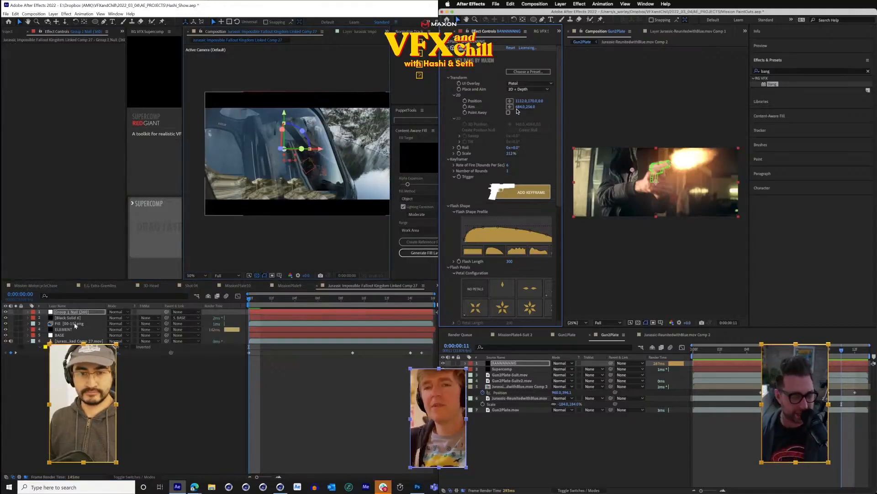
pyautogui.moveTo(64, 329); pyautogui.dragTo(64, 317)
pyautogui.scroll(2, 316, 135)
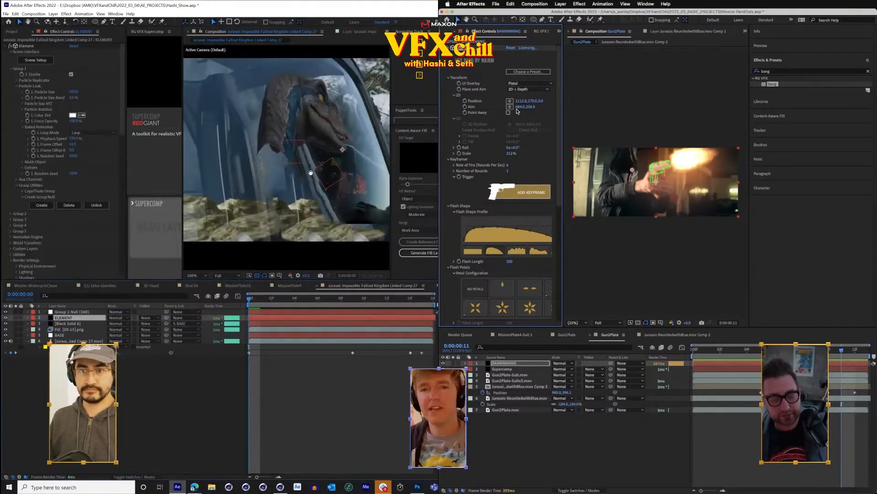
# - Parent the Group 1 null to the BASE layer at the first frame so the raptor head follows the track
pyautogui.click(273, 299)
pyautogui.moveTo(276, 299); pyautogui.dragTo(249, 299)
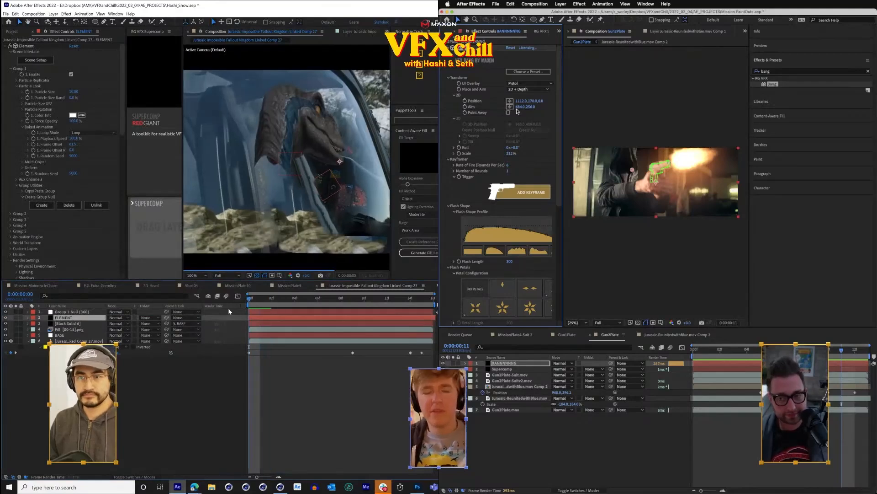
pyautogui.click(66, 311)
pyautogui.click(64, 317)
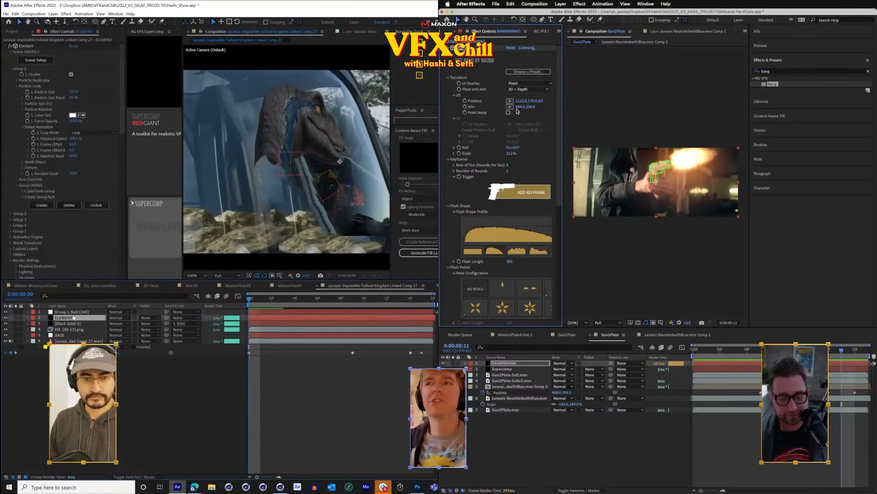
pyautogui.click(66, 311)
pyautogui.moveTo(166, 312); pyautogui.dragTo(83, 338)
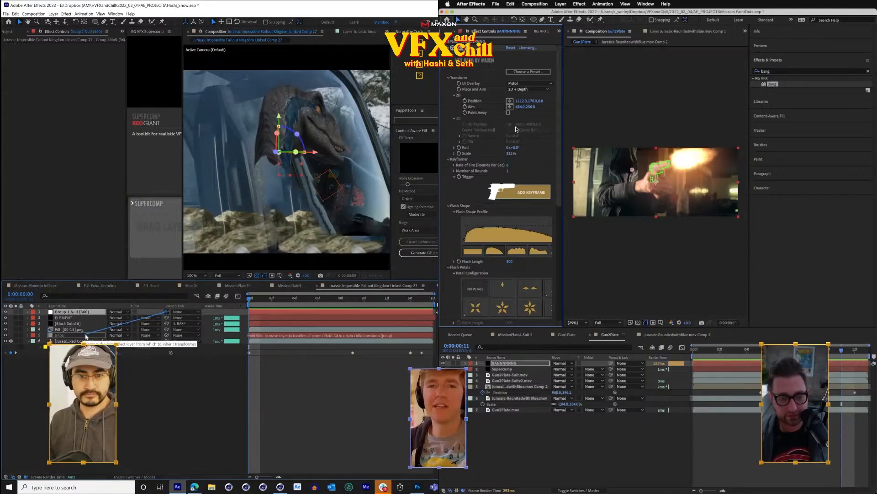
pyautogui.moveTo(85, 337); pyautogui.dragTo(86, 335)
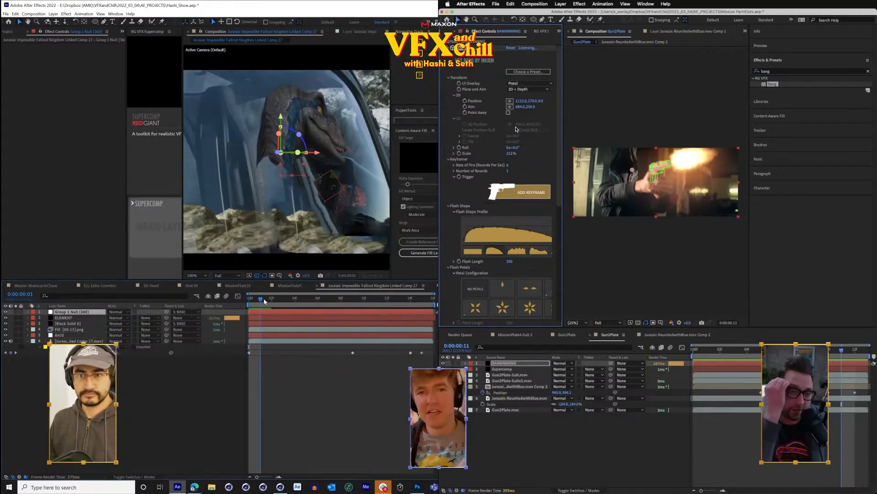
# - Change the Group 1 baked animation's frame offset in the Element effect to turn the raptor head away from camera
pyautogui.click(68, 317)
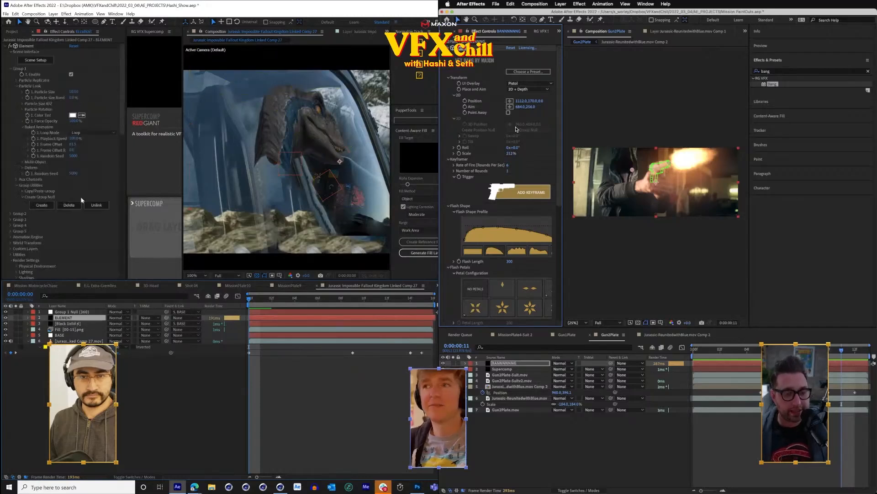
pyautogui.click(74, 148)
pyautogui.moveTo(87, 147); pyautogui.dragTo(148, 147)
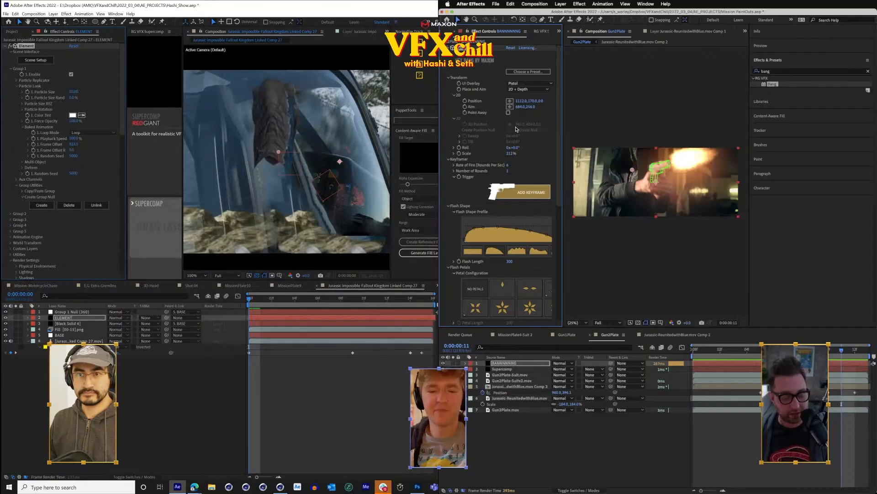
# - Move and rotate the Group 1 null so the raptor's face looks towards the windshield above the actor's shoulders
pyautogui.moveTo(263, 147); pyautogui.dragTo(274, 147)
pyautogui.moveTo(400, 154); pyautogui.dragTo(502, 154)
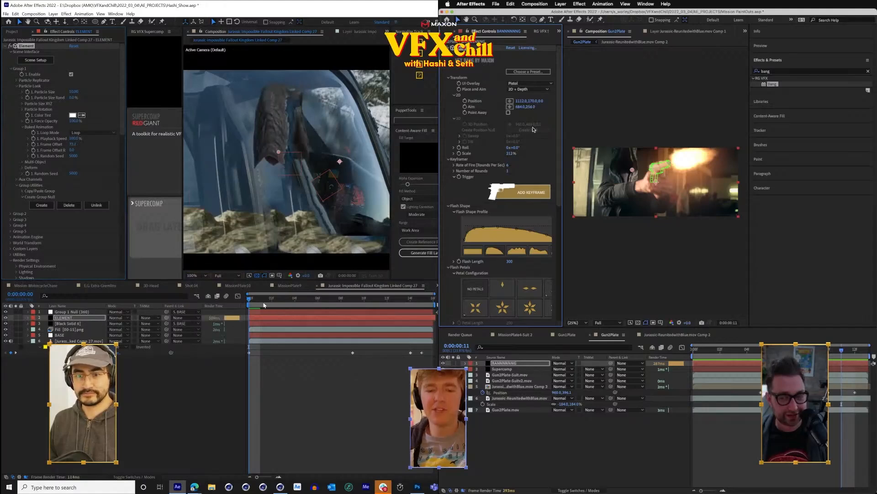
pyautogui.moveTo(302, 299); pyautogui.dragTo(131, 299)
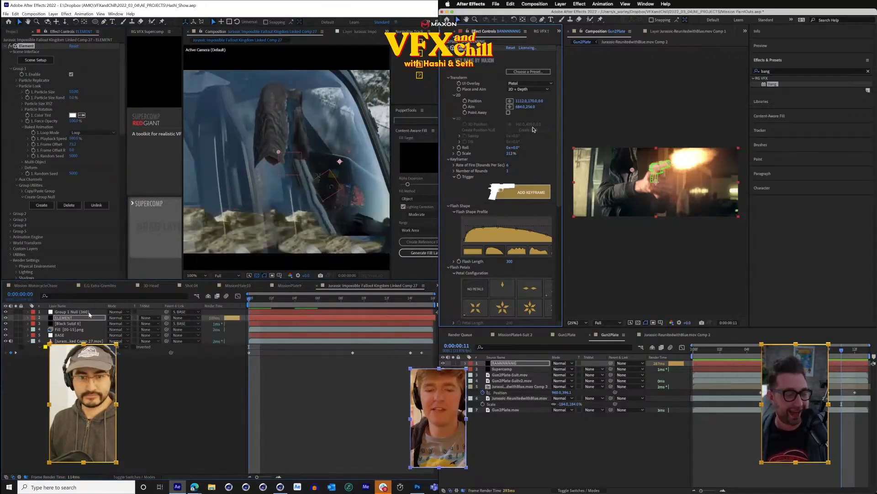
pyautogui.click(70, 312)
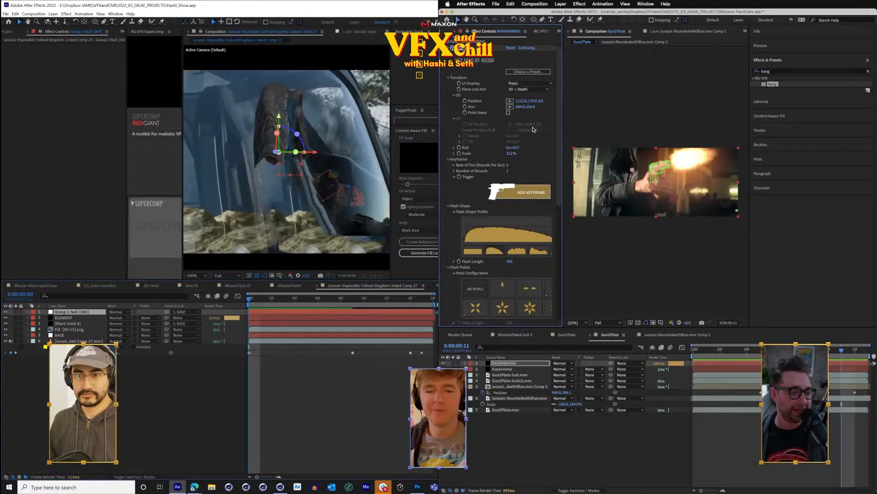
pyautogui.moveTo(293, 154)
pyautogui.mouseDown()
pyautogui.moveTo(283, 157)
pyautogui.moveTo(290, 169)
pyautogui.moveTo(301, 168)
pyautogui.mouseUp()
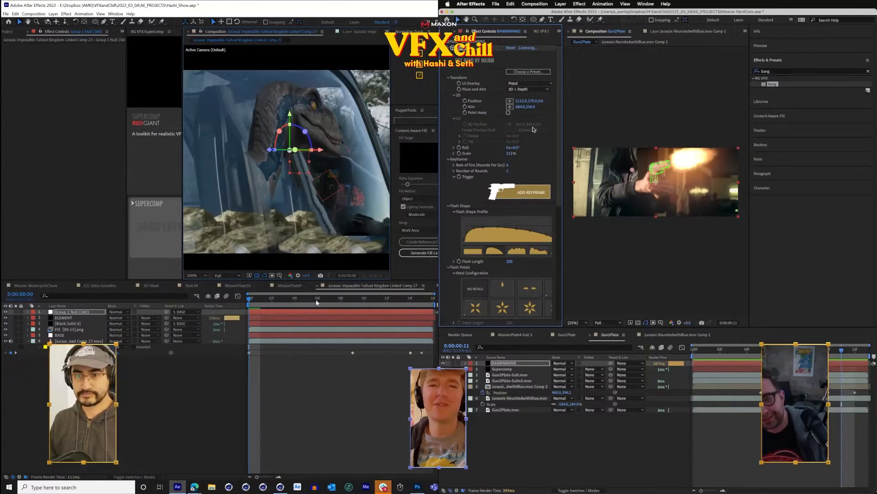
# - Preview the raptor head's tracking and nudge the Group 1 null slightly towards the windshield at the first frame
pyautogui.press('space')
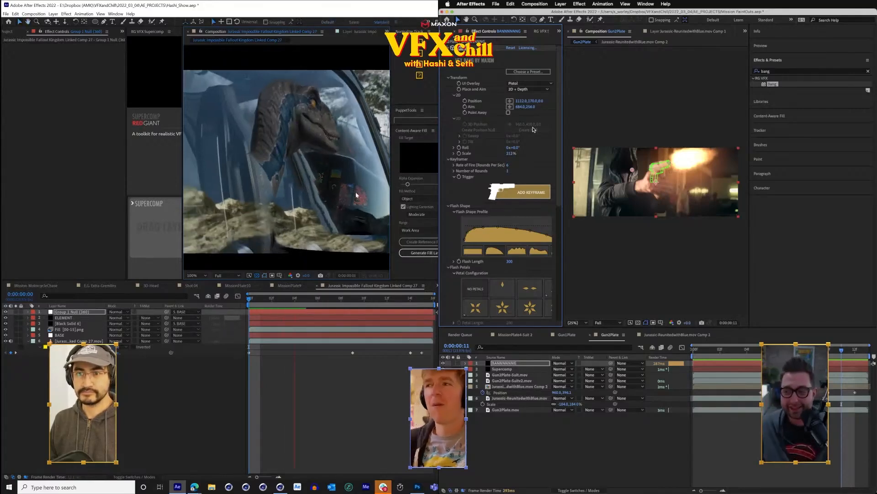
pyautogui.press('space')
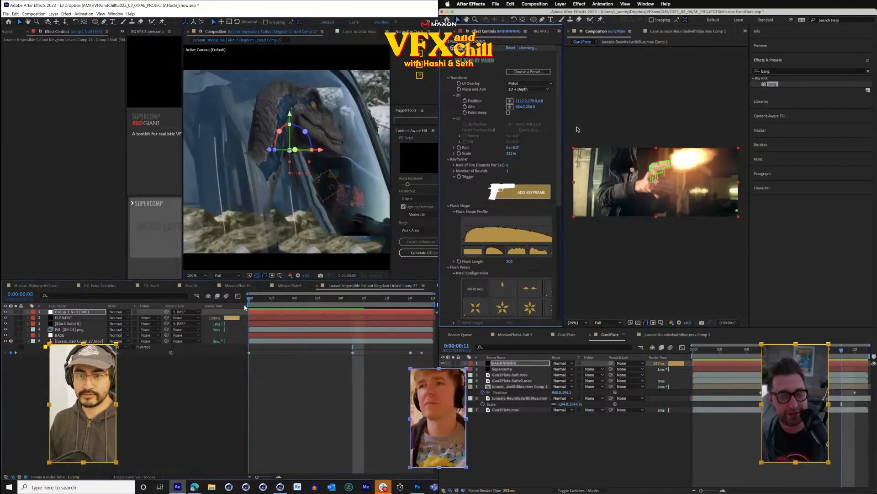
pyautogui.moveTo(244, 307)
pyautogui.mouseDown()
pyautogui.moveTo(414, 307)
pyautogui.moveTo(246, 305)
pyautogui.mouseUp()
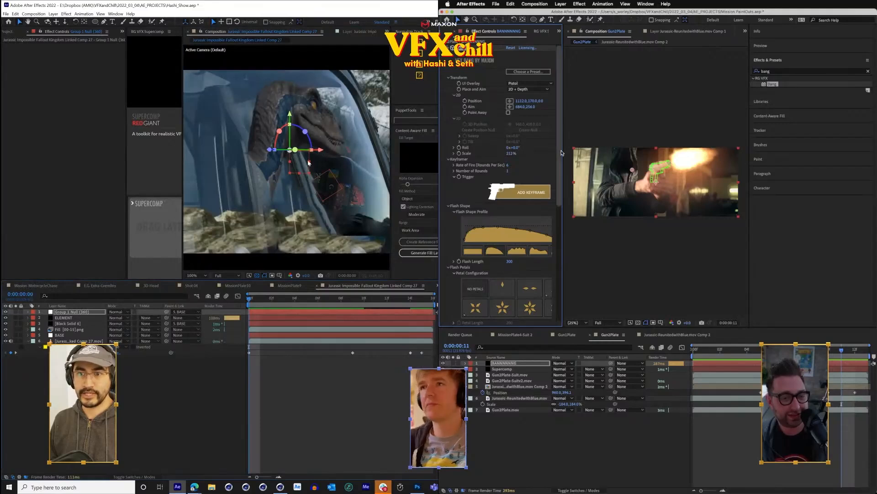
pyautogui.moveTo(321, 149); pyautogui.dragTo(323, 149)
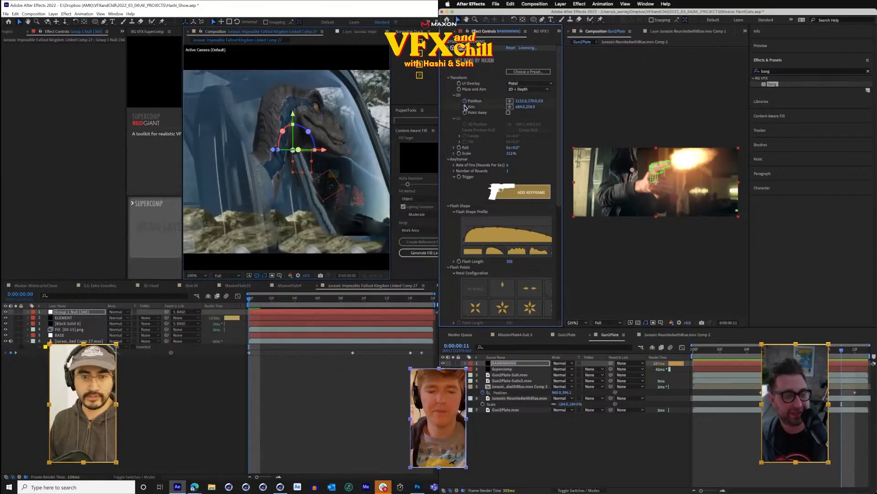
# - Duplicate the masked helicopter footage layer to the top of the stack, and keyframe the muzzle flash position on the gun at frame 9
pyautogui.click(80, 341)
pyautogui.press('pageup')
pyautogui.press('pageup')
pyautogui.hotkey('ctrl', 'd')
pyautogui.moveTo(80, 341); pyautogui.dragTo(87, 313)
pyautogui.moveTo(668, 163); pyautogui.dragTo(665, 164)
pyautogui.moveTo(88, 313); pyautogui.dragTo(87, 312)
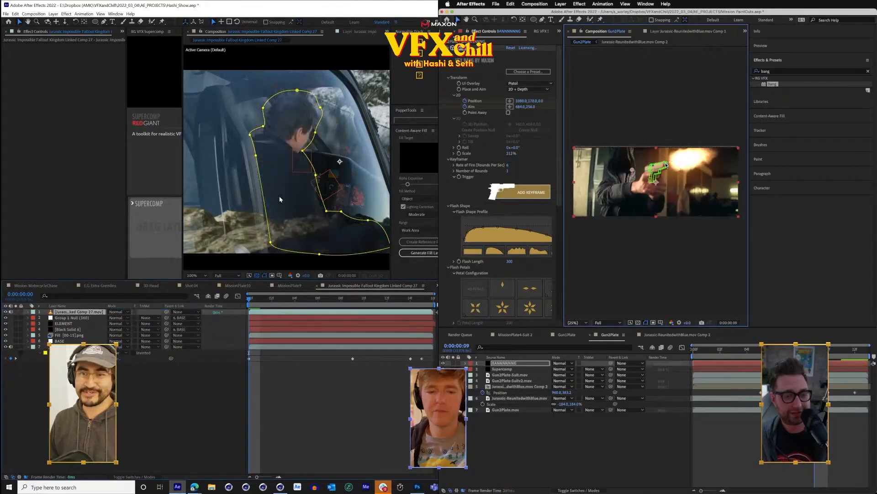
# - Duplicate the top helicopter footage layer again and open the copy in its Layer view with the Roto Brush tool
pyautogui.press('.')
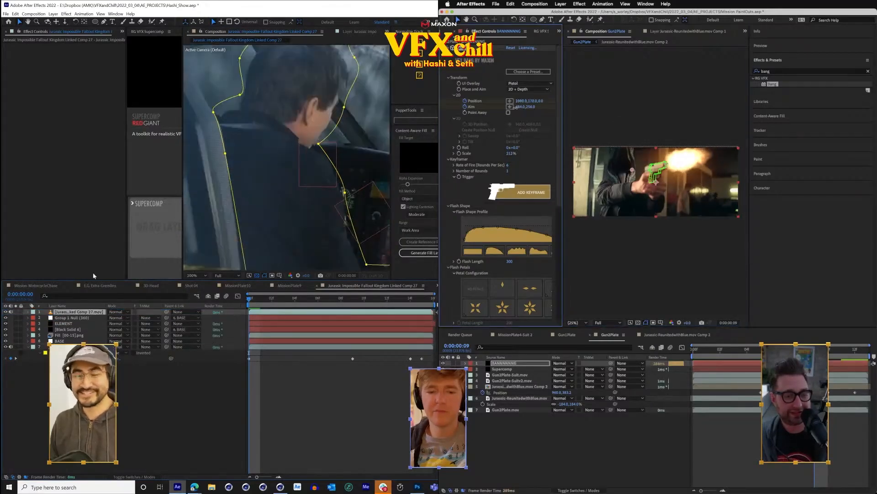
pyautogui.moveTo(515, 108); pyautogui.dragTo(509, 107)
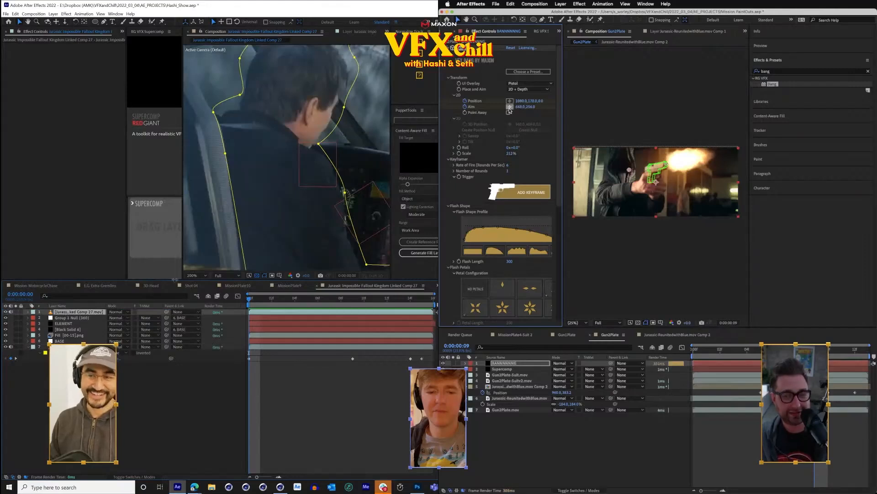
pyautogui.hotkey('ctrl', 'd')
pyautogui.press('pageup')
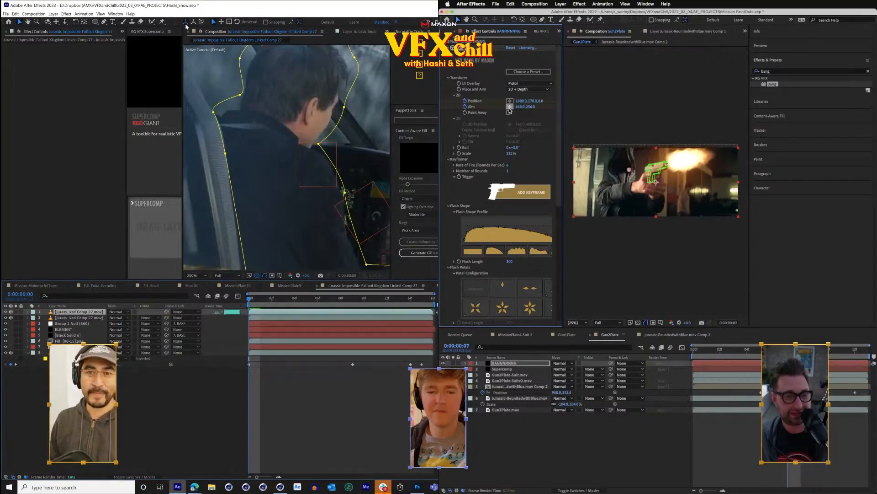
pyautogui.click(152, 22)
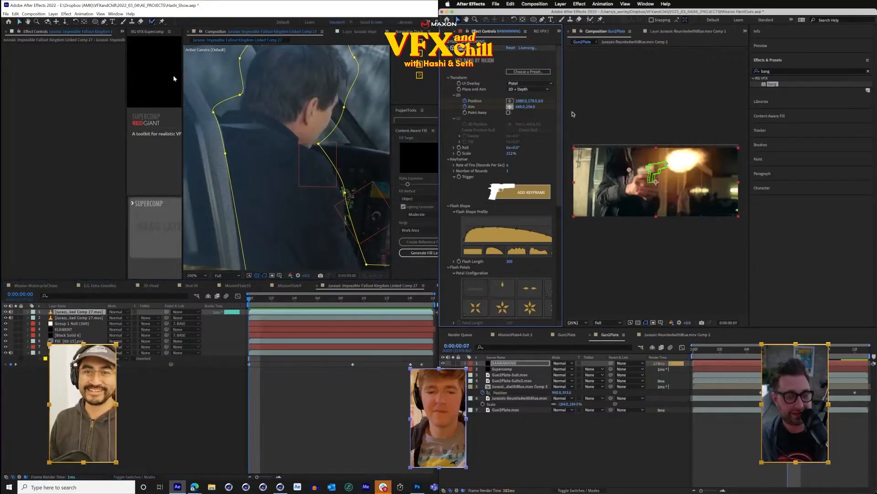
pyautogui.doubleClick(54, 313)
# - Keyframe the muzzle flash's aim and position at frame 7 to line up with the gun
pyautogui.moveTo(629, 171); pyautogui.dragTo(615, 173)
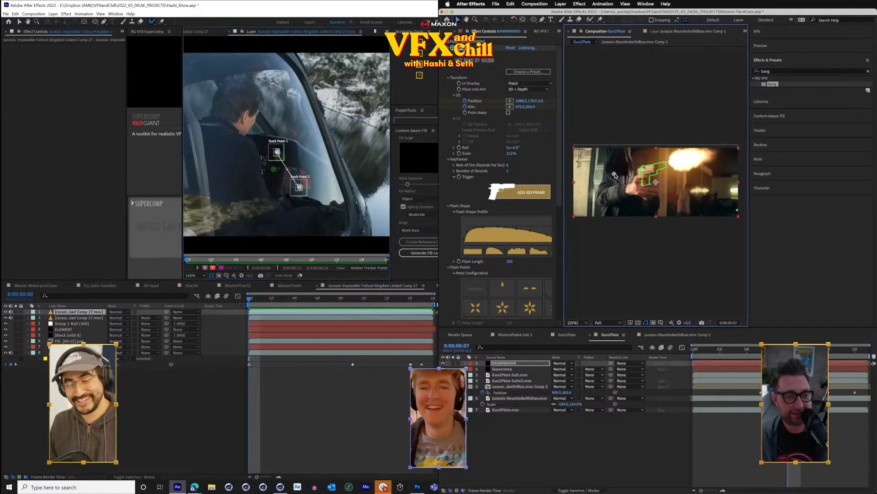
pyautogui.moveTo(270, 171); pyautogui.dragTo(297, 143)
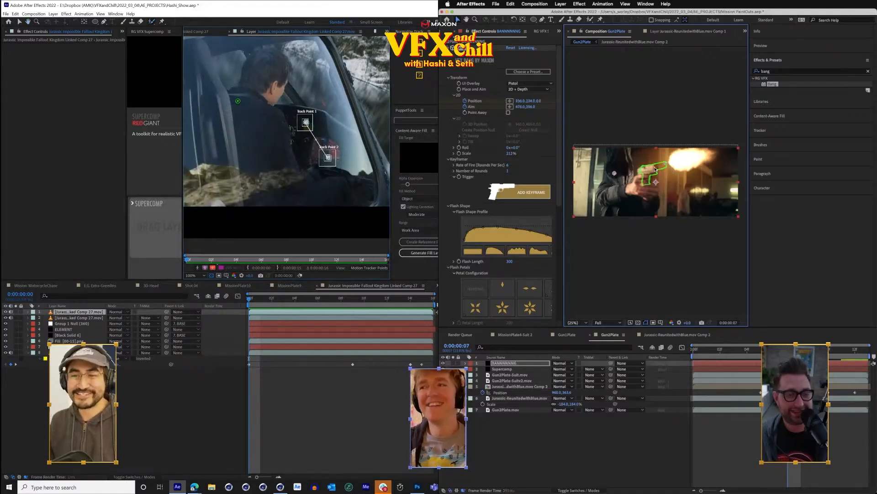
pyautogui.moveTo(668, 165); pyautogui.dragTo(623, 174)
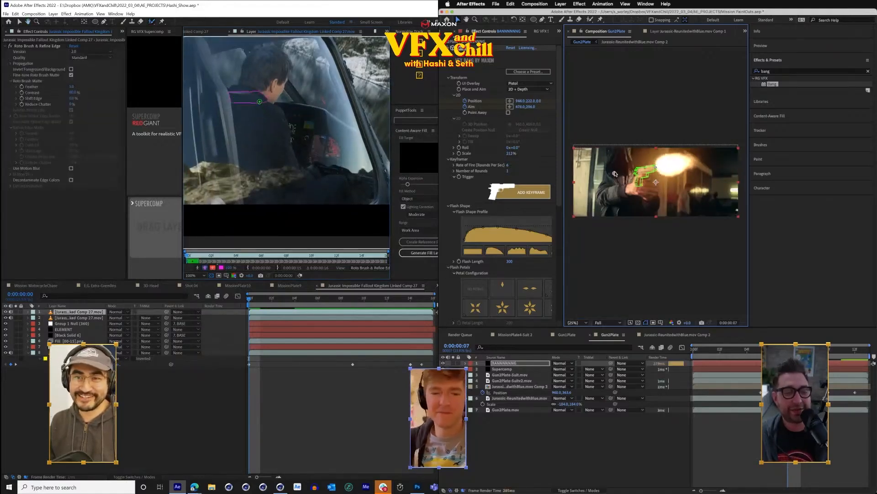
# - Paint the actor's torso, arm and legs as Roto Brush foreground, and move the muzzle flash onto the gun at frame 5
pyautogui.moveTo(266, 72); pyautogui.dragTo(258, 109)
pyautogui.moveTo(624, 174); pyautogui.dragTo(622, 173)
pyautogui.moveTo(282, 143)
pyautogui.mouseDown()
pyautogui.moveTo(290, 184)
pyautogui.moveTo(316, 189)
pyautogui.mouseUp()
pyautogui.press('pageup')
pyautogui.press('pageup')
pyautogui.moveTo(297, 108); pyautogui.dragTo(301, 137)
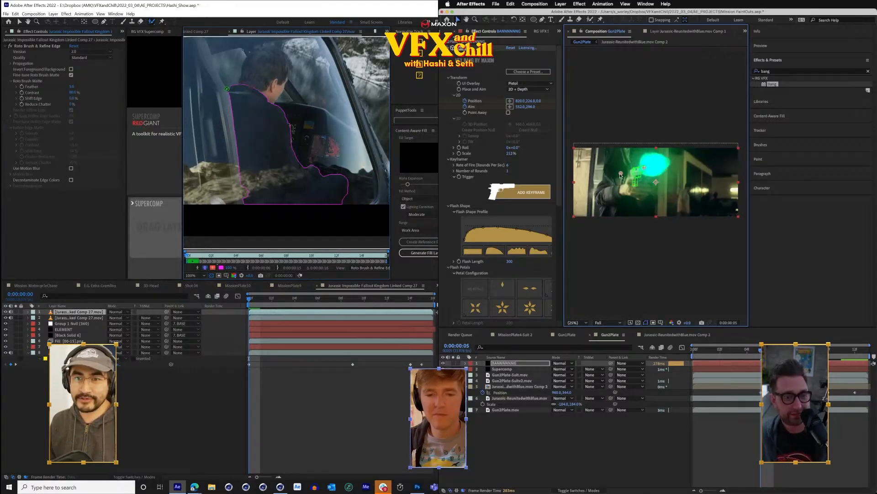
# - Extend the Roto Brush selection over the seat and door frame behind the actor, and refine the muzzle flash's aim at frame 5
pyautogui.moveTo(227, 89); pyautogui.dragTo(187, 104)
pyautogui.moveTo(622, 174); pyautogui.dragTo(619, 174)
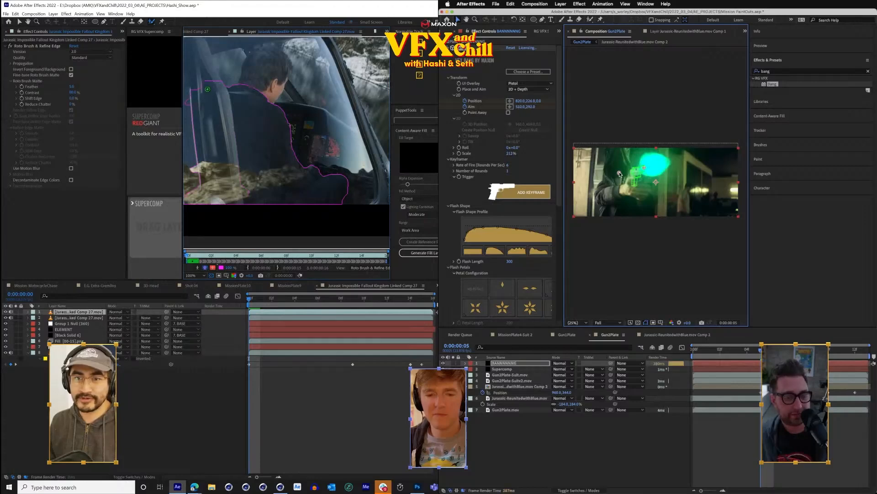
pyautogui.moveTo(230, 99); pyautogui.dragTo(265, 126)
pyautogui.moveTo(619, 175); pyautogui.dragTo(624, 174)
pyautogui.moveTo(230, 87); pyautogui.dragTo(254, 118)
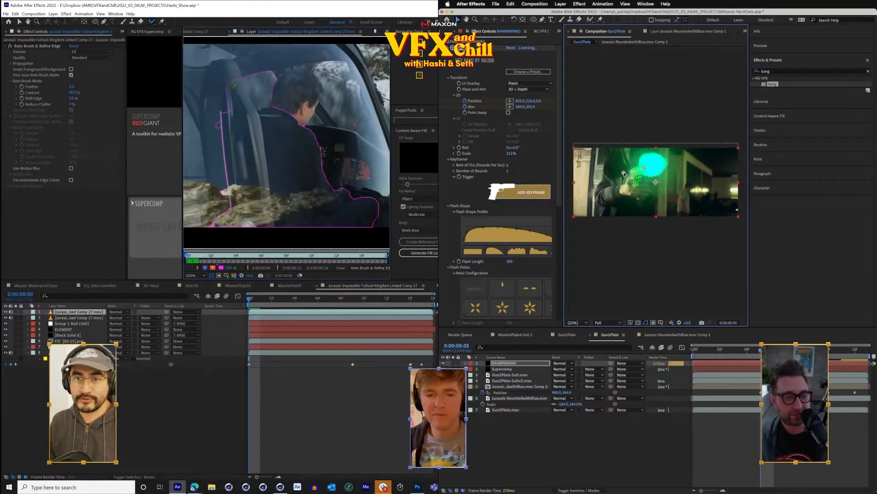
pyautogui.moveTo(249, 63); pyautogui.dragTo(253, 71)
pyautogui.moveTo(628, 174); pyautogui.dragTo(616, 175)
pyautogui.moveTo(216, 85); pyautogui.dragTo(224, 179)
pyautogui.moveTo(221, 127); pyautogui.dragTo(200, 132)
# - Keyframe the muzzle flash's position at frame 3 to match the gun barrel
pyautogui.press('pageup')
pyautogui.press('pageup')
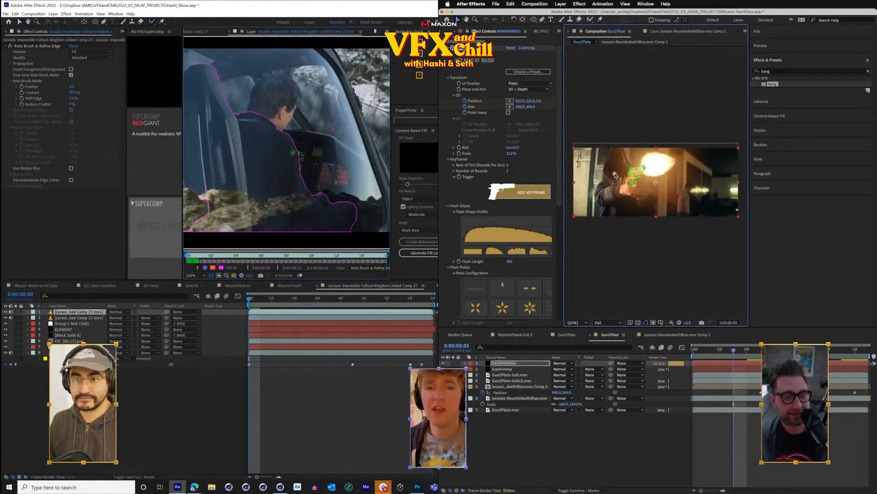
pyautogui.moveTo(299, 152); pyautogui.dragTo(299, 151)
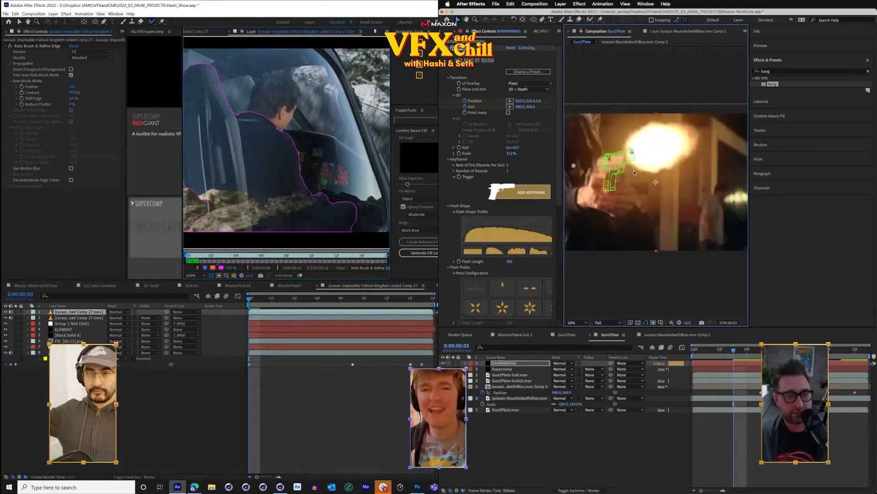
pyautogui.moveTo(632, 153); pyautogui.dragTo(628, 157)
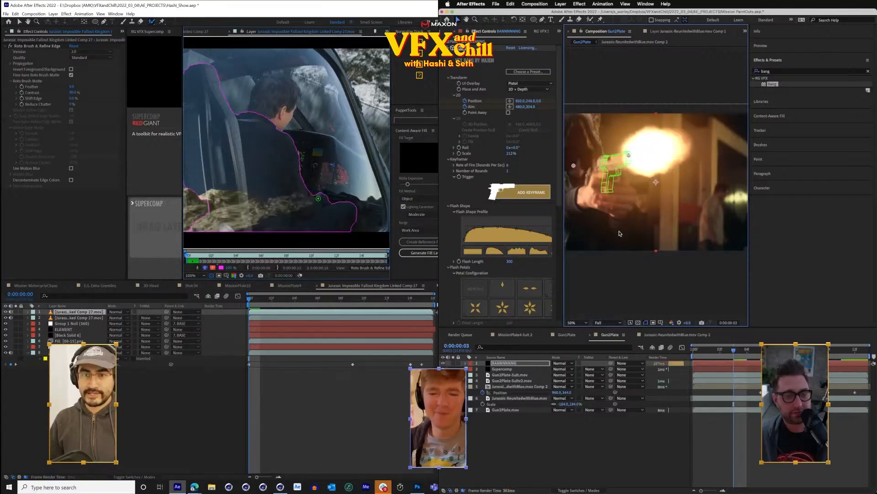
# - Keyframe the muzzle flash on the gun at frames 1 and 0, and start propagating the actor's Roto Brush selection
pyautogui.press('pageup')
pyautogui.press('pageup')
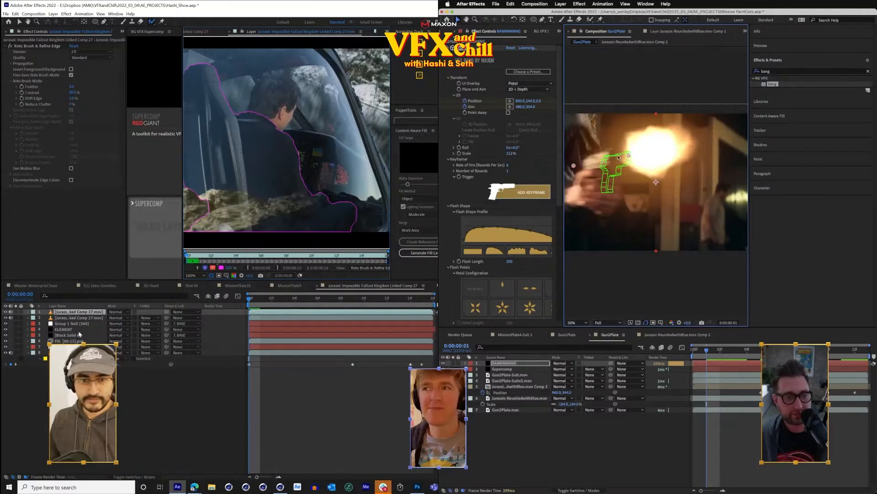
pyautogui.moveTo(618, 158); pyautogui.dragTo(597, 156)
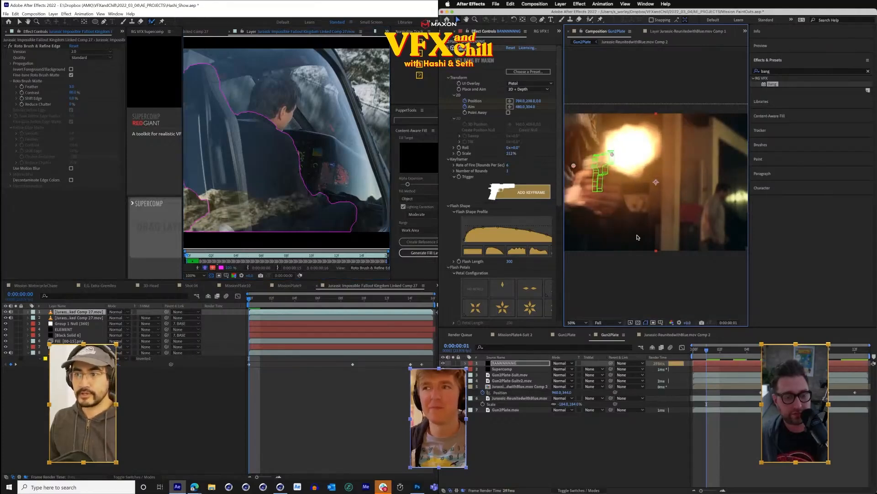
pyautogui.press('pageup')
pyautogui.press('space')
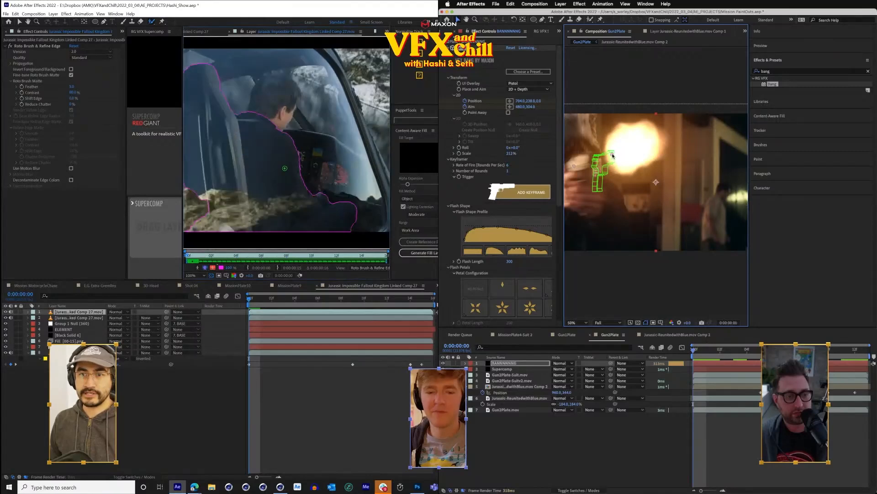
pyautogui.moveTo(613, 155); pyautogui.dragTo(554, 172)
# - Step through the frames to check the actor's Roto Brush outline and the muzzle flash's alignment with the gun
pyautogui.press('pagedown')
pyautogui.press('pagedown')
pyautogui.press('pagedown')
pyautogui.press('pagedown')
pyautogui.press('pagedown')
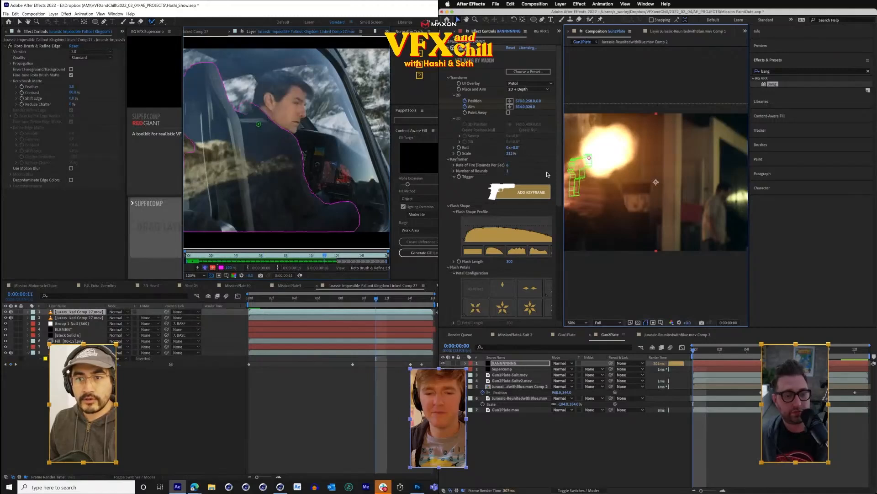
pyautogui.press('pagedown')
pyautogui.press('pagedown')
pyautogui.press('pagedown')
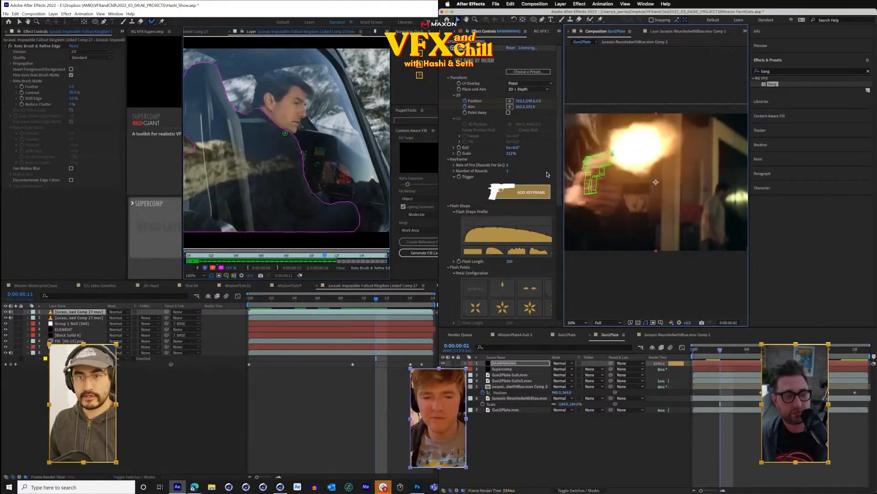
pyautogui.press('pagedown')
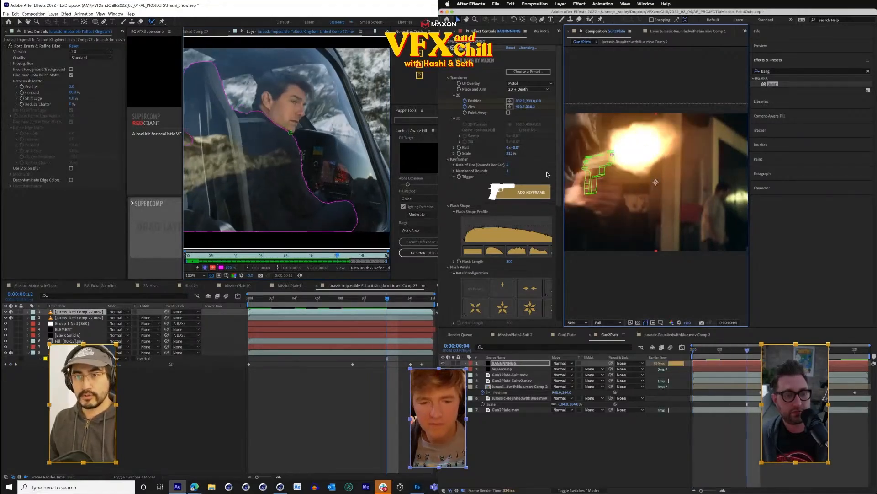
pyautogui.press('pagedown')
pyautogui.press('pagedown')
pyautogui.press('pagedown')
pyautogui.press('pagedown')
pyautogui.press('pagedown')
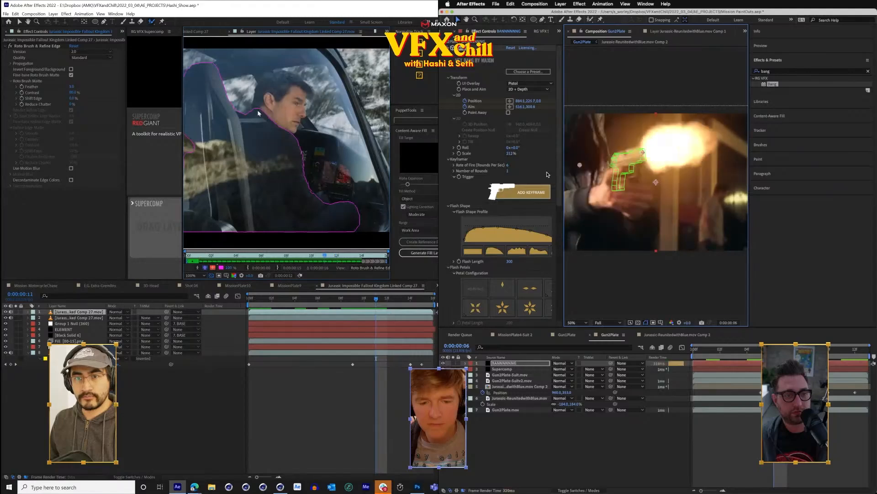
pyautogui.press('pagedown')
pyautogui.press('pagedown')
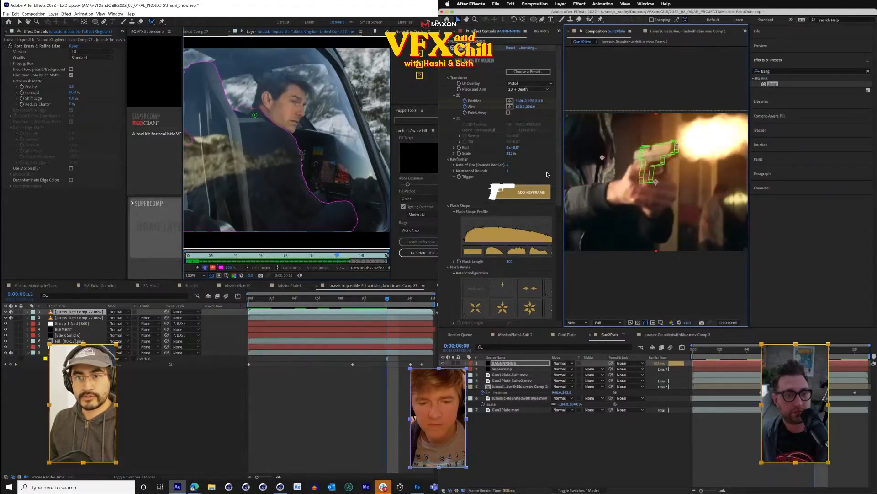
pyautogui.press('pagedown')
pyautogui.press('pagedown')
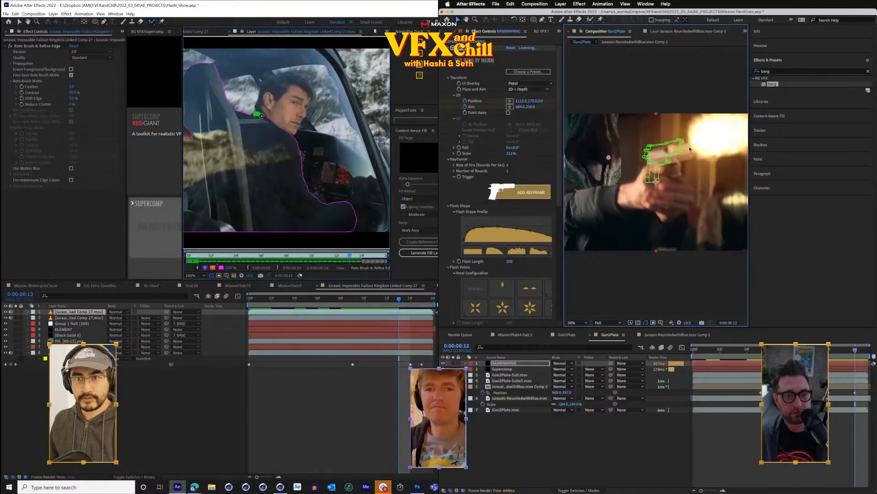
# - Keyframe the muzzle flash's position and aim to match the pistol at frame 12, and check the Roto Brush edge on the closing frames
pyautogui.press('pagedown')
pyautogui.moveTo(682, 144); pyautogui.dragTo(694, 151)
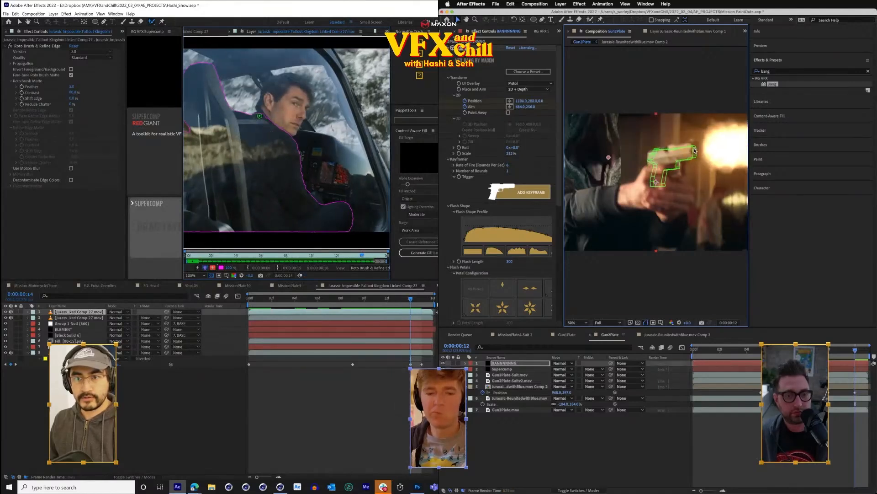
pyautogui.moveTo(608, 166); pyautogui.dragTo(606, 165)
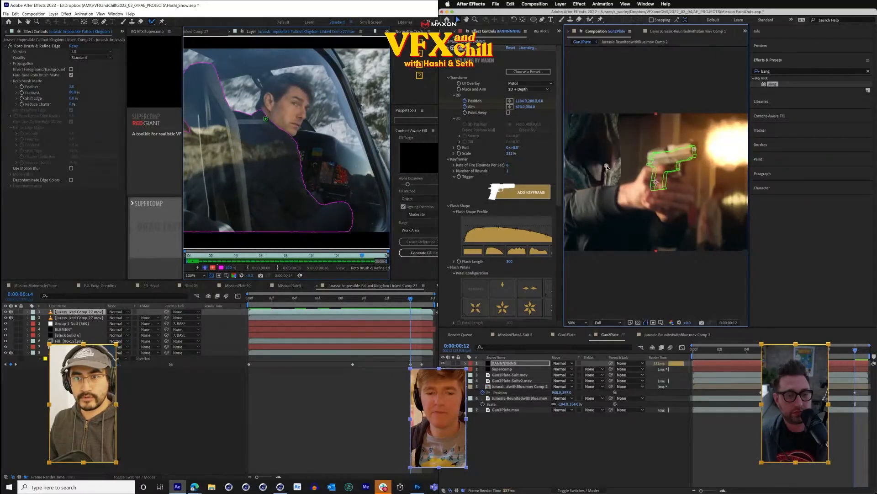
pyautogui.press('pagedown')
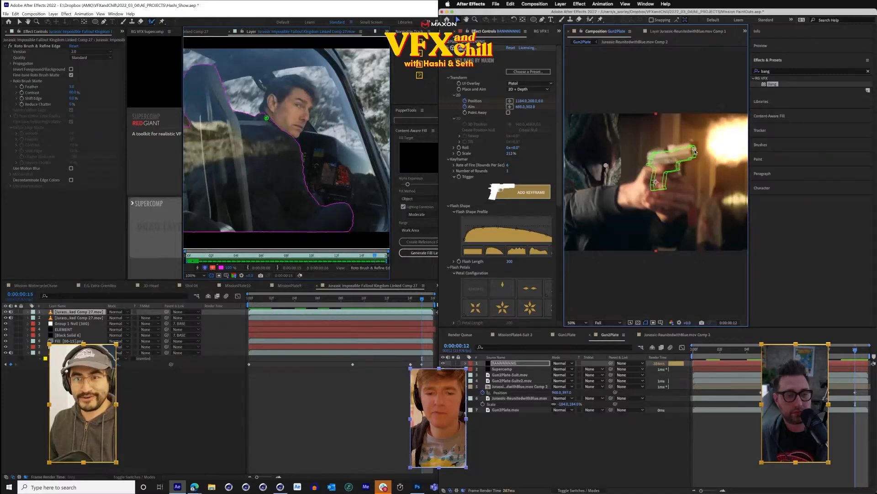
pyautogui.moveTo(695, 152); pyautogui.dragTo(695, 148)
pyautogui.press('pagedown')
pyautogui.press('pageup')
pyautogui.press('pageup')
pyautogui.moveTo(402, 298); pyautogui.dragTo(381, 307)
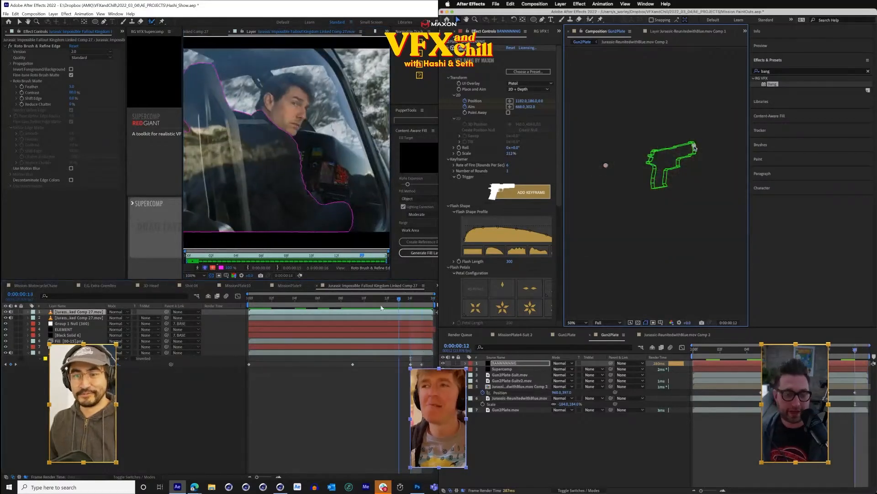
# - Close the Supercomp panel beside the layer viewer, and step back through the gun shot to check the muzzle flash's alignment
pyautogui.press('Home')
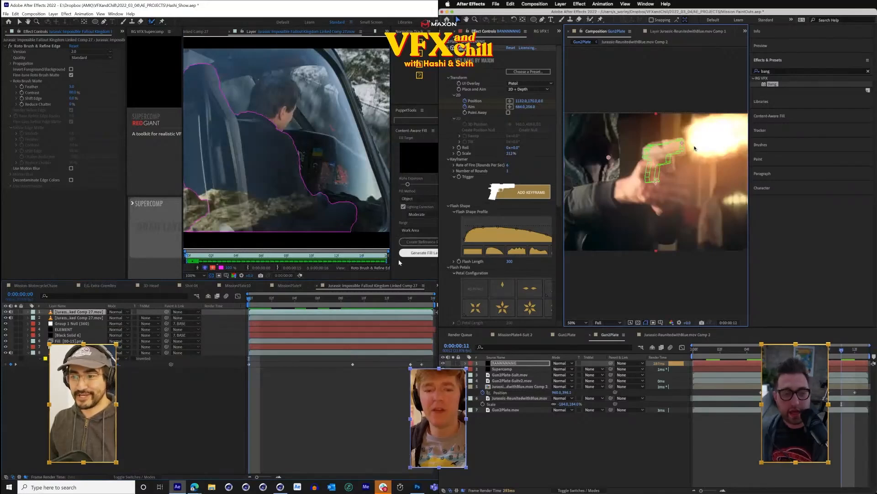
pyautogui.press('pageup')
pyautogui.press('pageup')
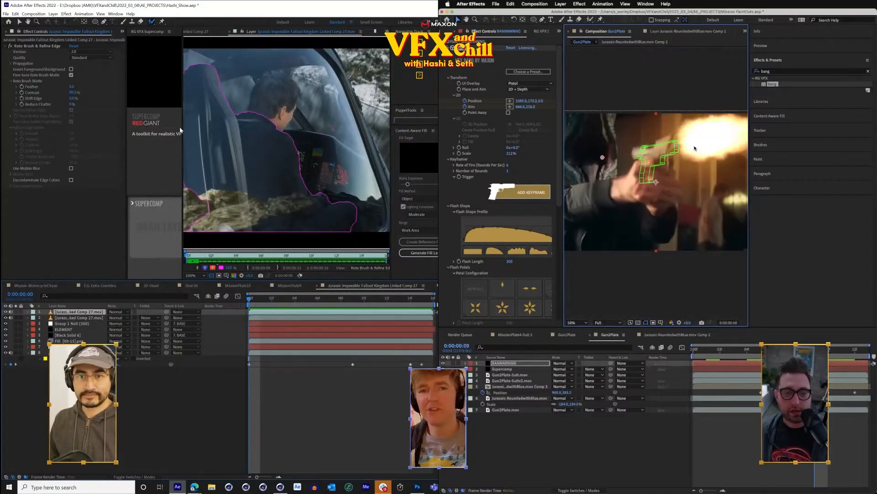
pyautogui.press('pageup')
pyautogui.rightClick(152, 32)
pyautogui.click(155, 35)
pyautogui.press('pageup')
pyautogui.press('pageup')
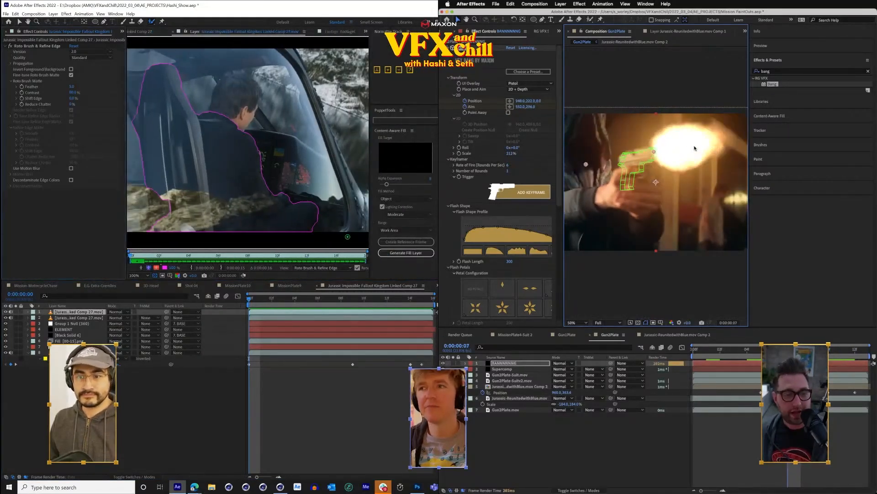
pyautogui.press('pagedown')
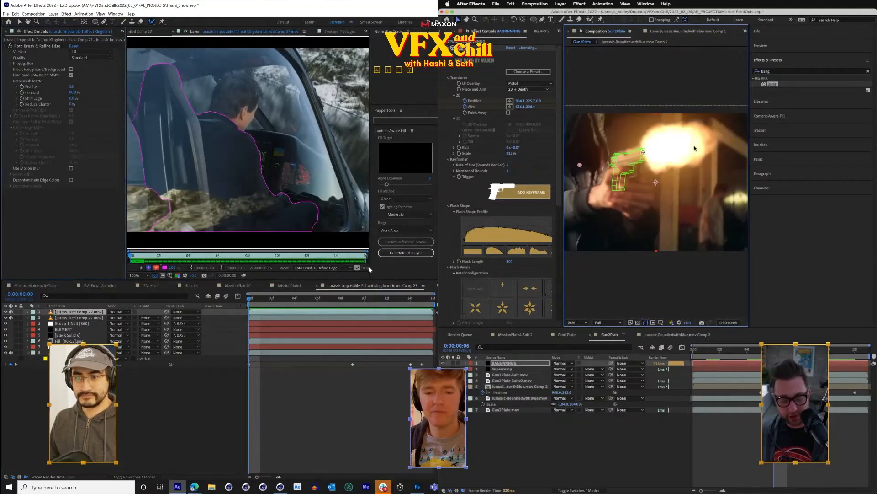
pyautogui.press('pageup')
# - Freeze the Roto Brush & Refine Edge propagation on the actor's layer while stepping through the gun shot's muzzle flash frames
pyautogui.moveTo(369, 269); pyautogui.dragTo(386, 264)
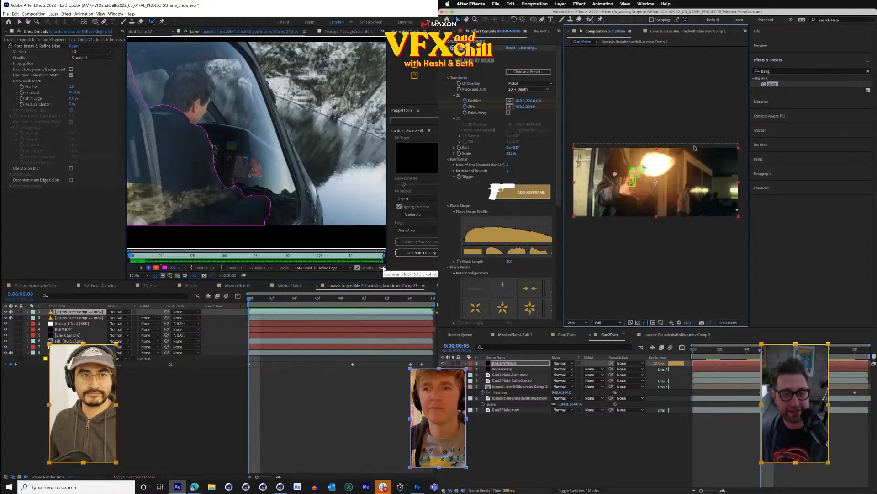
pyautogui.click(383, 269)
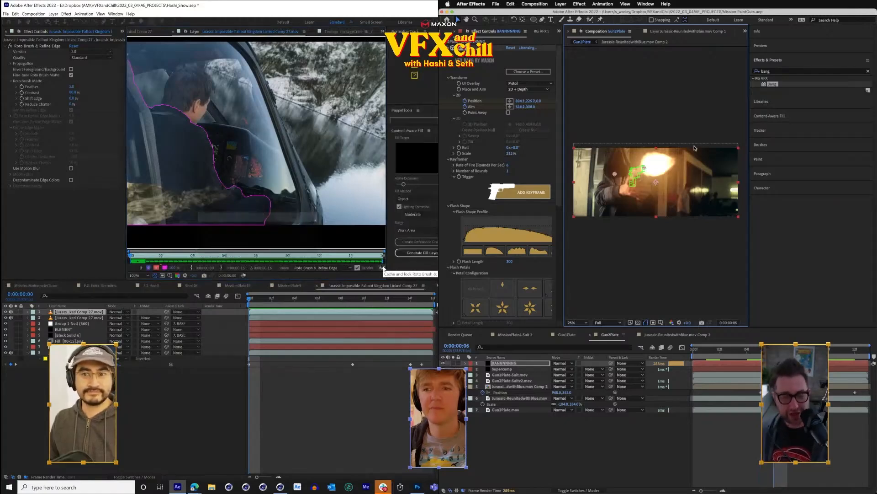
pyautogui.press('pagedown')
pyautogui.press('pagedown')
pyautogui.press('pagedown')
pyautogui.press('pagedown')
pyautogui.press('pagedown')
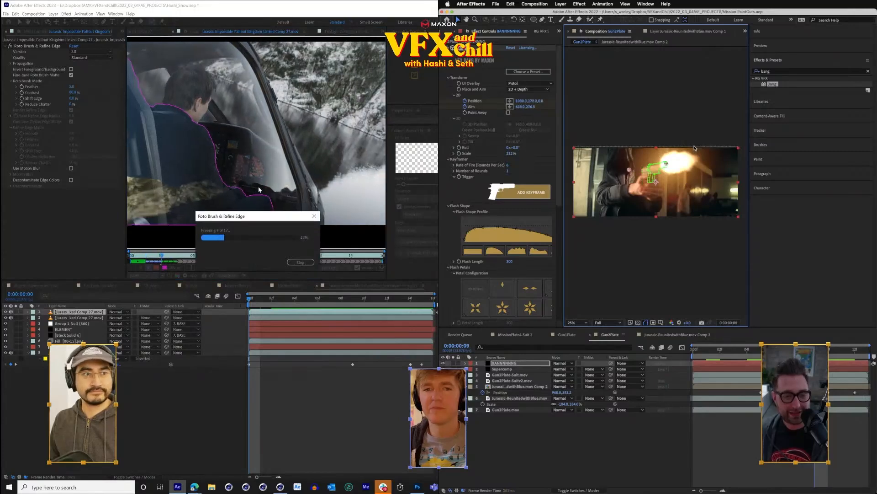
pyautogui.moveTo(270, 218); pyautogui.dragTo(316, 154)
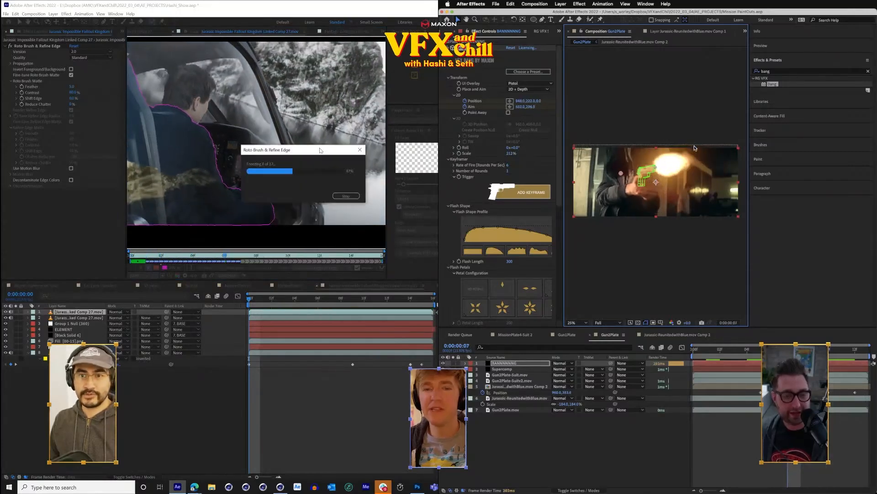
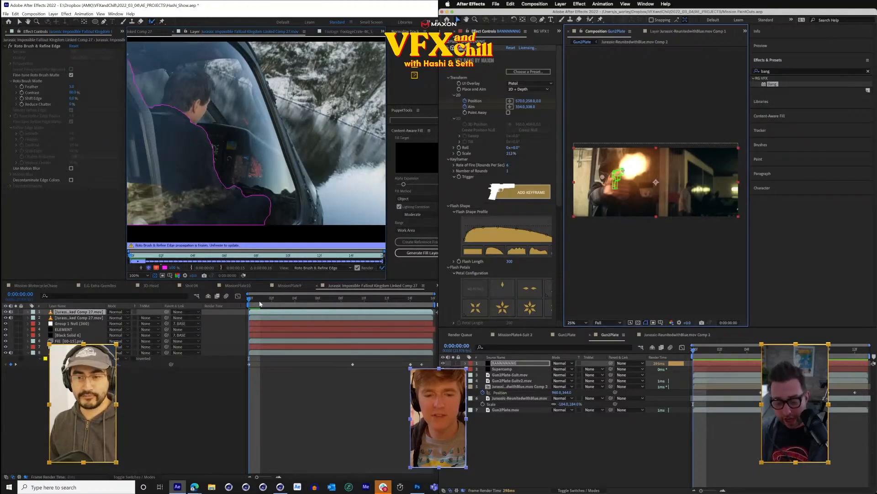
# - Return to the helicopter composition and scrub its opening frames to check the frozen Roto Brush layer
pyautogui.click(77, 317)
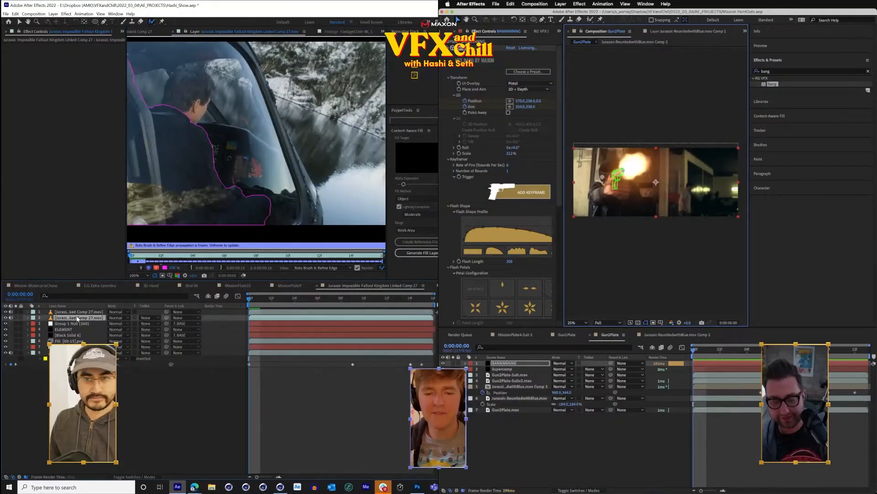
pyautogui.click(142, 32)
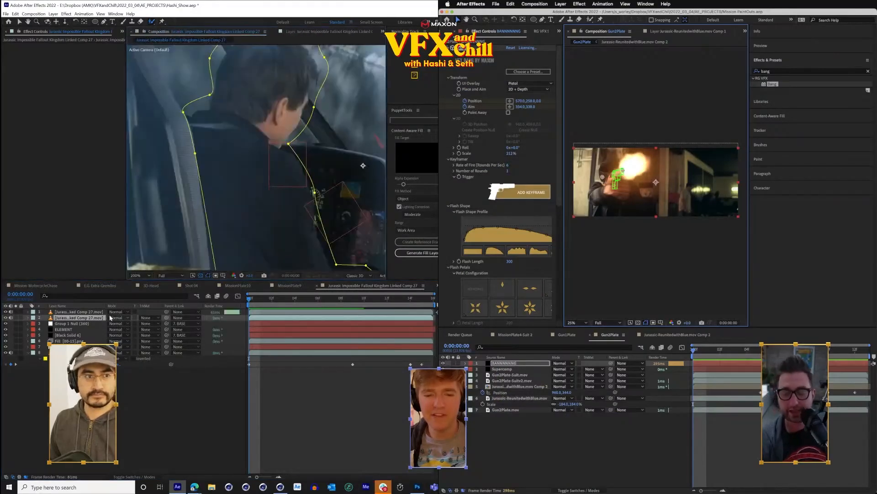
pyautogui.click(78, 311)
pyautogui.click(330, 300)
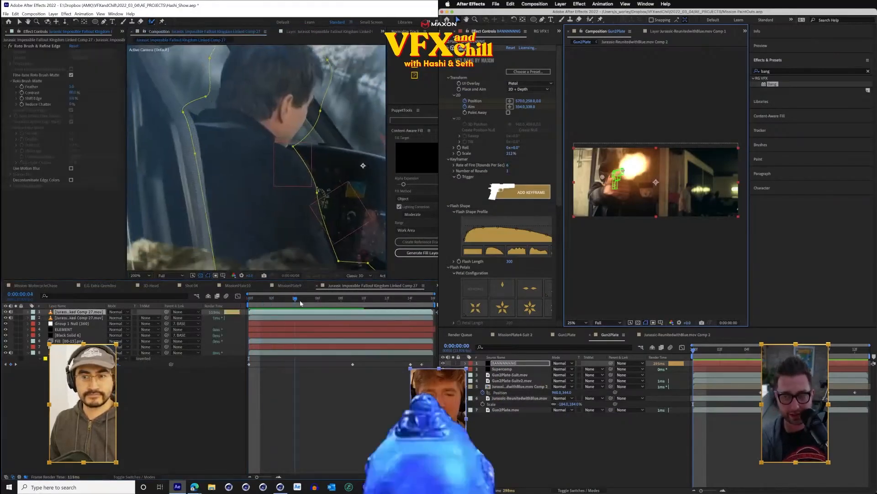
pyautogui.moveTo(330, 303); pyautogui.dragTo(249, 302)
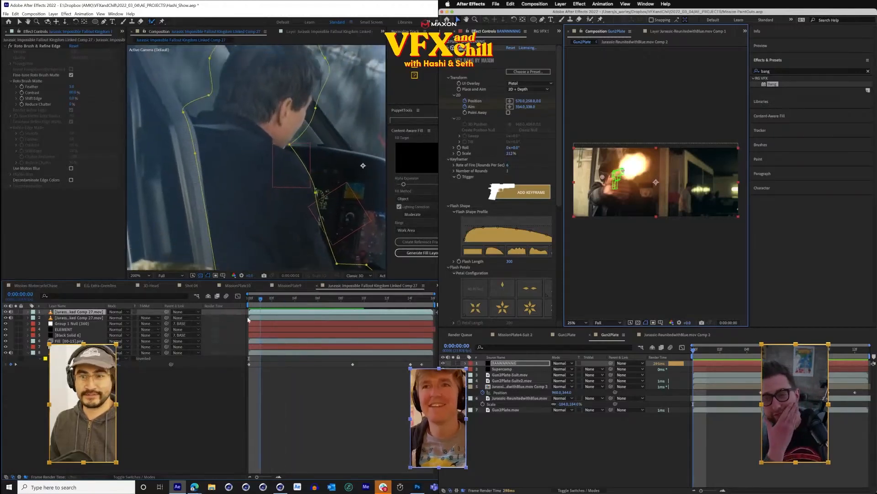
# - Hide the second copy of the actor footage and show only the rotoscoped top layer in front of the raptor head
pyautogui.click(96, 318)
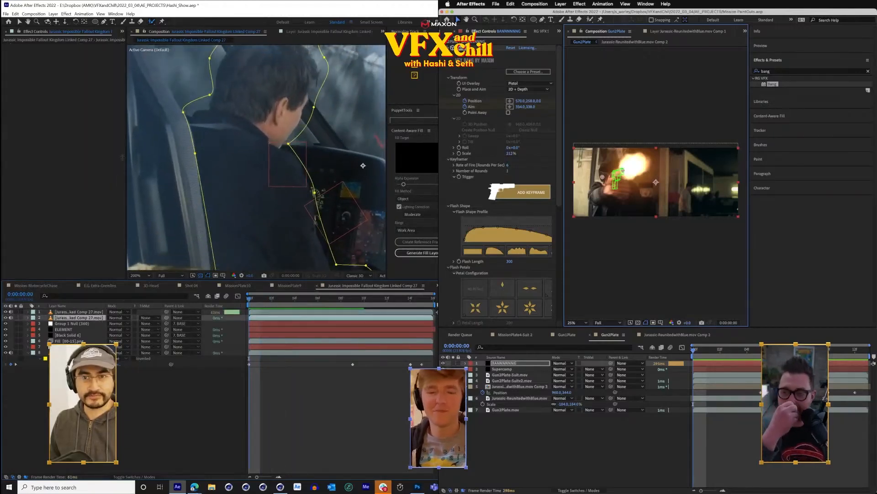
pyautogui.click(22, 318)
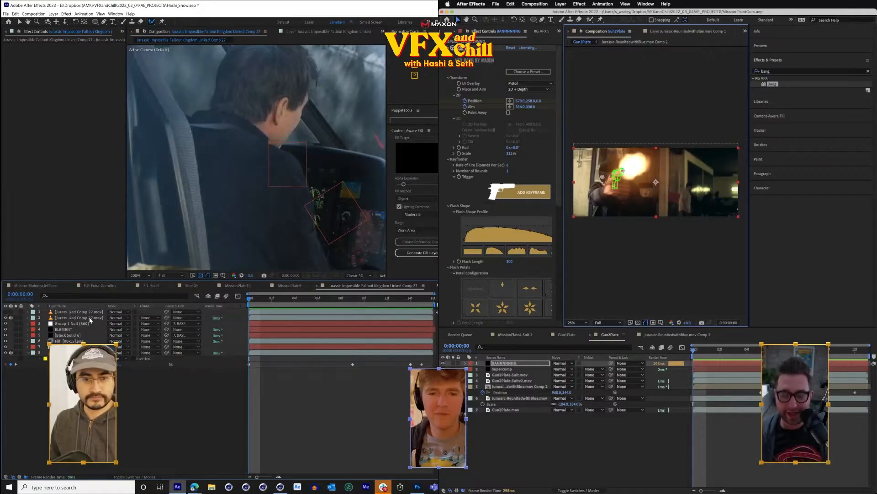
pyautogui.click(90, 318)
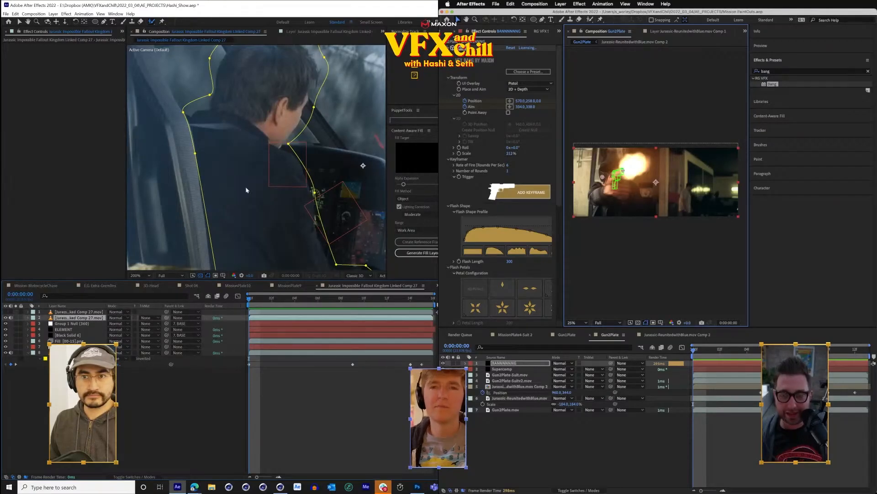
pyautogui.click(81, 312)
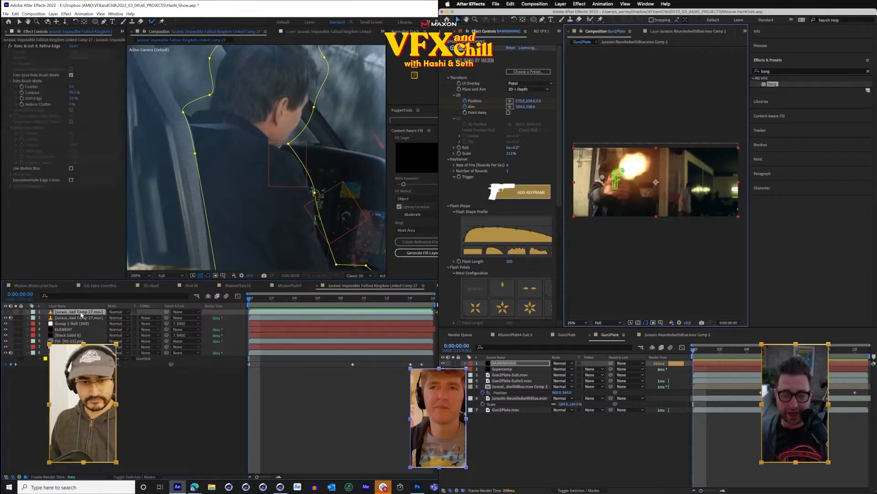
pyautogui.click(6, 317)
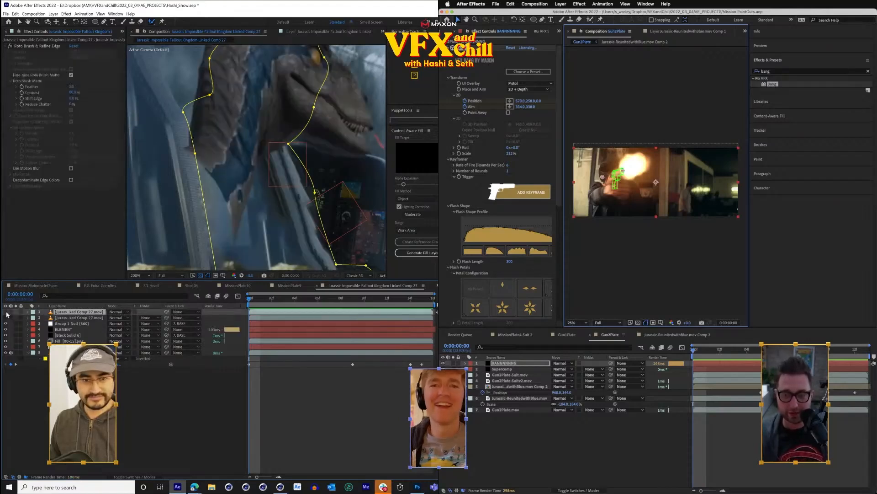
pyautogui.click(6, 312)
pyautogui.scroll(-1, 240, 227)
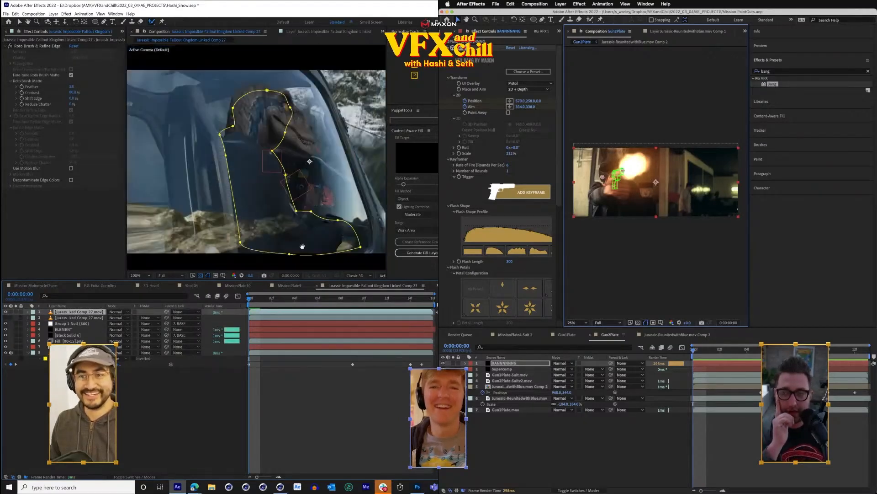
pyautogui.moveTo(302, 247); pyautogui.dragTo(298, 258)
pyautogui.click(332, 386)
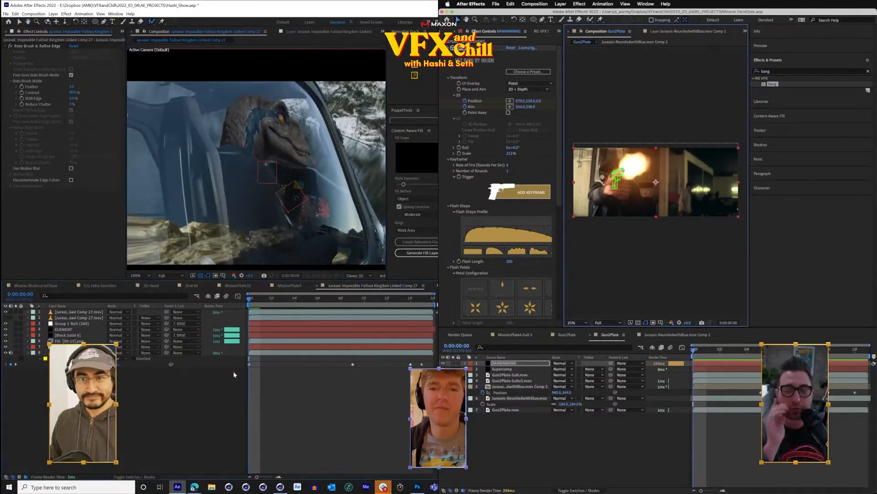
# - Move the Group 1 Null slightly to reposition the raptor head on the actor's shoulders, and play back the shot
pyautogui.click(68, 329)
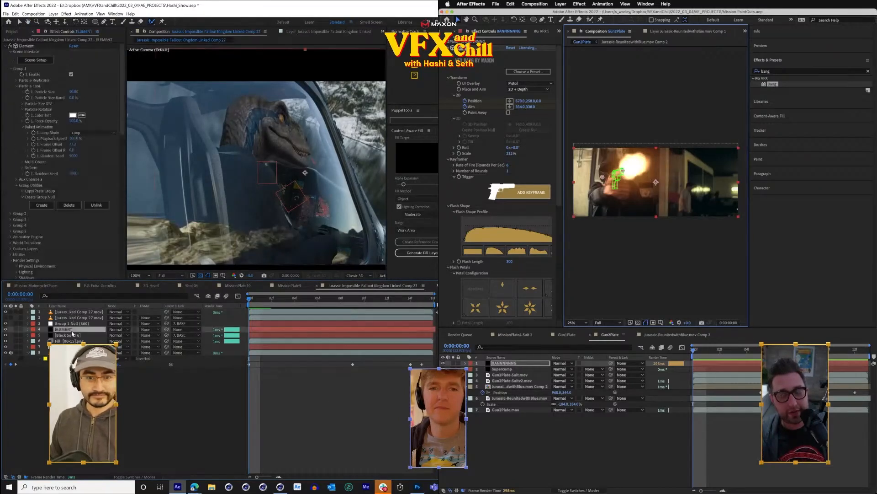
pyautogui.click(73, 323)
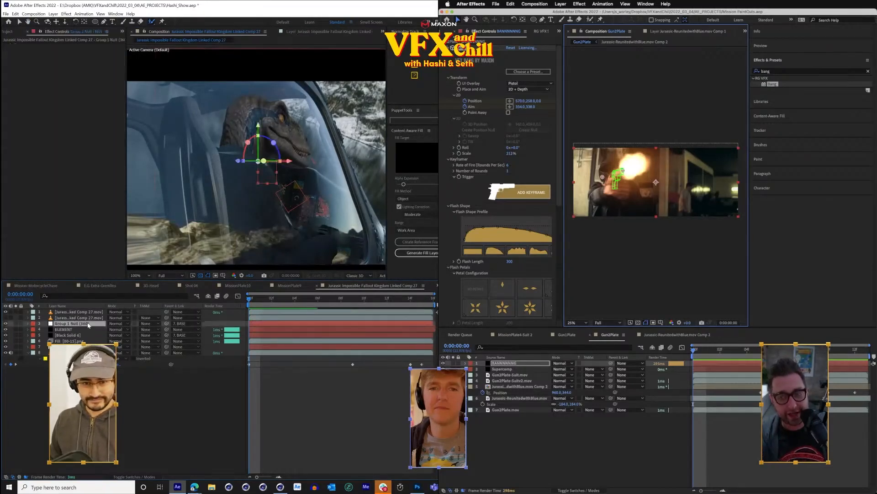
pyautogui.moveTo(266, 163)
pyautogui.mouseDown()
pyautogui.moveTo(274, 122)
pyautogui.moveTo(273, 162)
pyautogui.mouseUp()
pyautogui.click(272, 300)
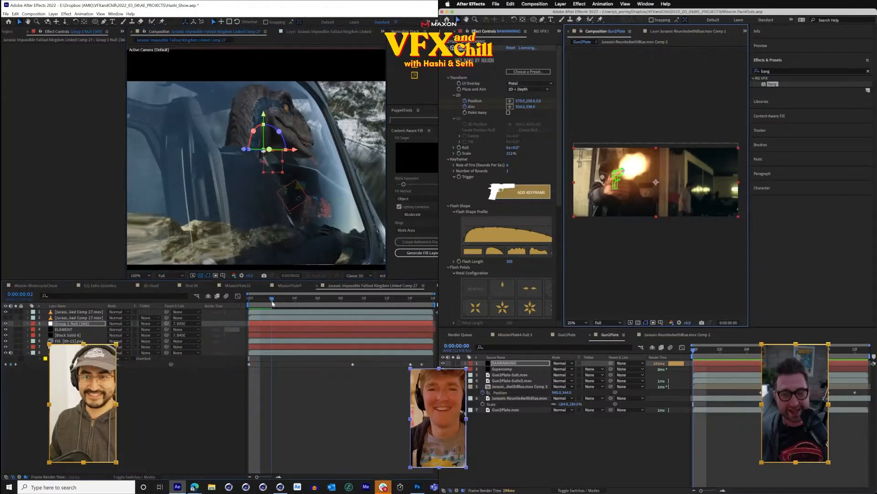
pyautogui.click(252, 307)
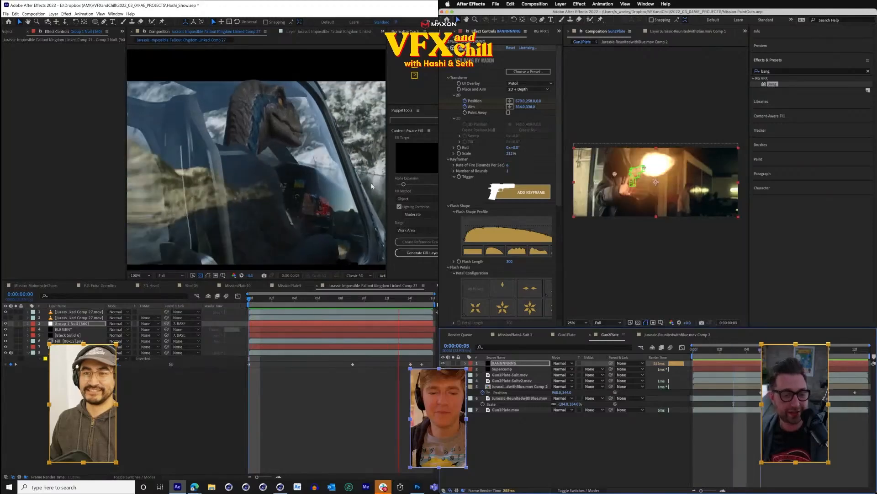
pyautogui.press('space')
pyautogui.press('space')
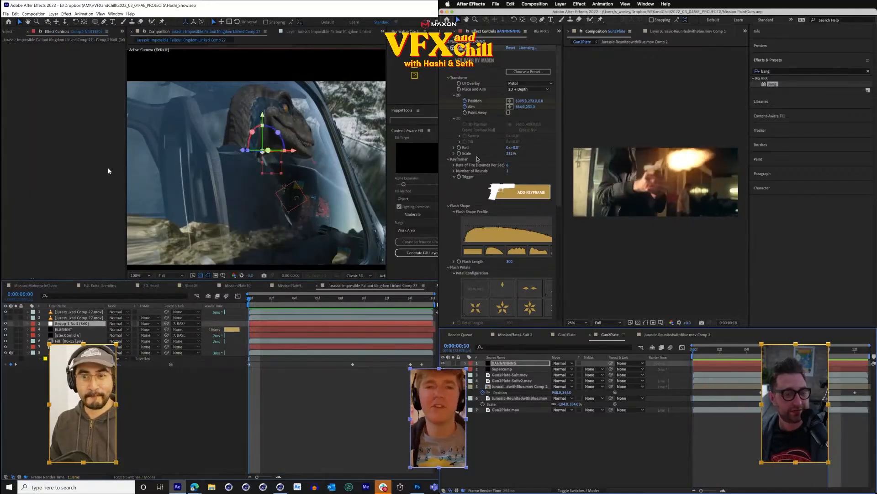
# - Reveal the ELEMENT layer's keyframes, and set the muzzle flash's Flash Length to 500 at the gun shot's first frame
pyautogui.press('space')
pyautogui.click(80, 327)
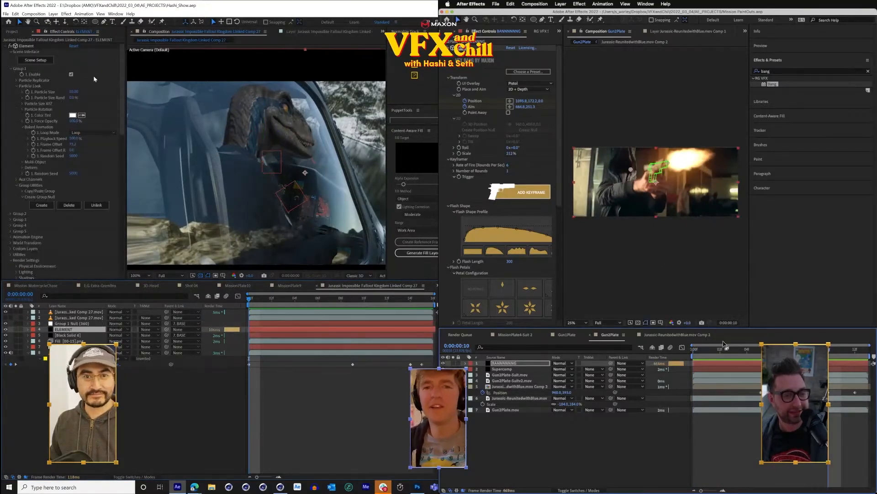
pyautogui.moveTo(724, 349); pyautogui.dragTo(692, 349)
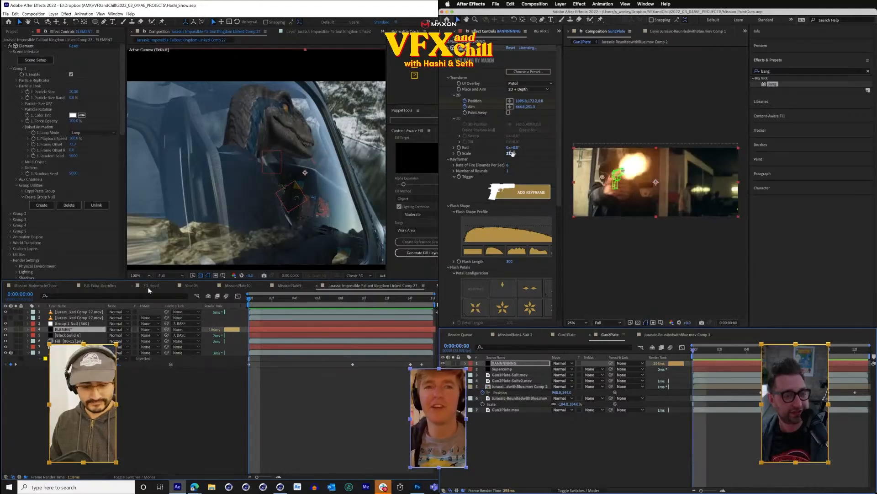
pyautogui.press('u')
pyautogui.moveTo(509, 262); pyautogui.dragTo(617, 249)
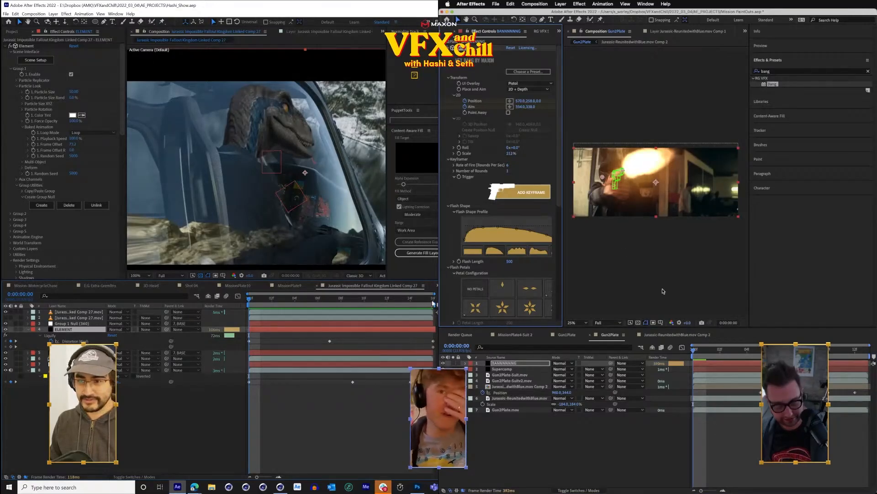
pyautogui.press('space')
# - Rotate the raptor head's Group 1 Null slightly with the Rotation tool, and preview the helicopter and gun shots
pyautogui.click(75, 323)
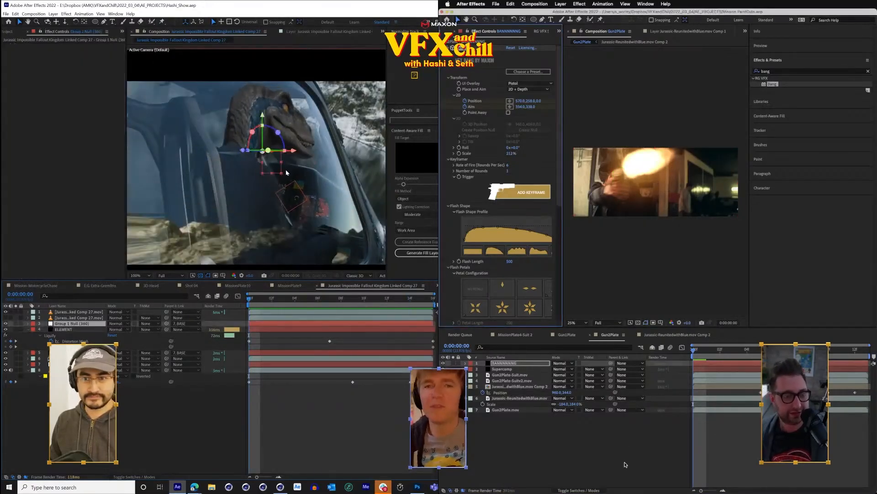
pyautogui.press('w')
pyautogui.moveTo(268, 150)
pyautogui.mouseDown()
pyautogui.moveTo(243, 150)
pyautogui.moveTo(271, 151)
pyautogui.mouseUp()
pyautogui.press('space')
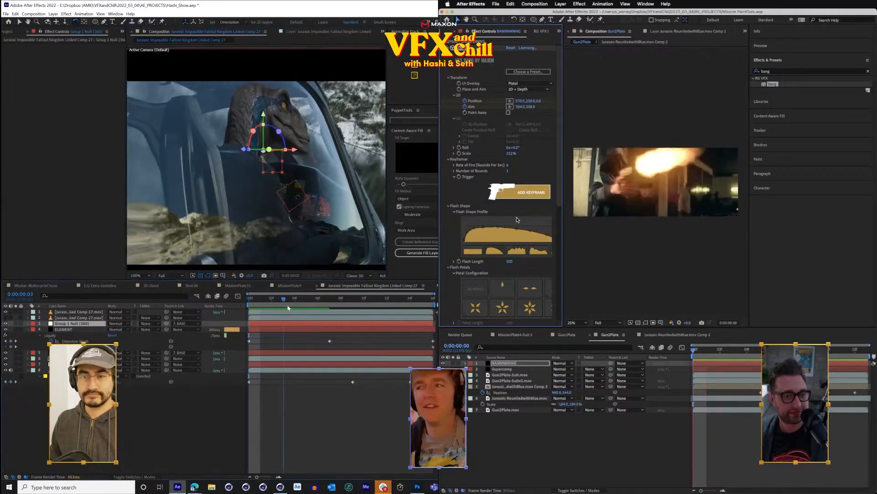
pyautogui.press('space')
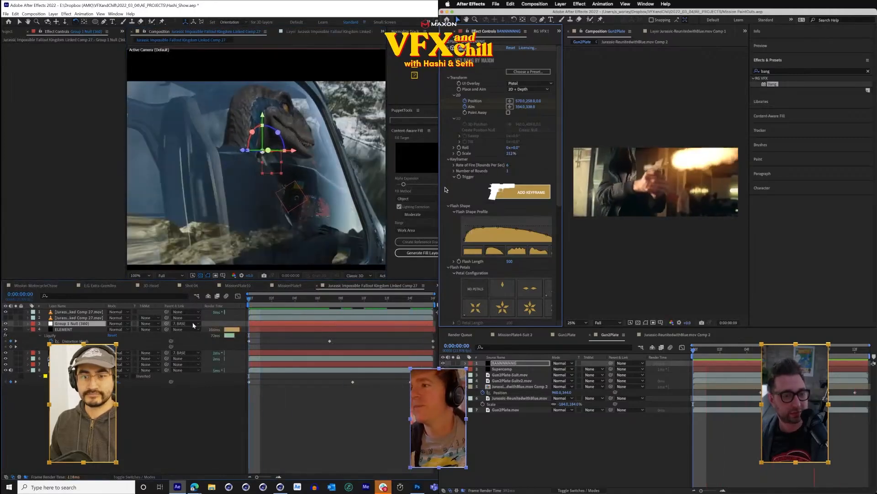
pyautogui.press('space')
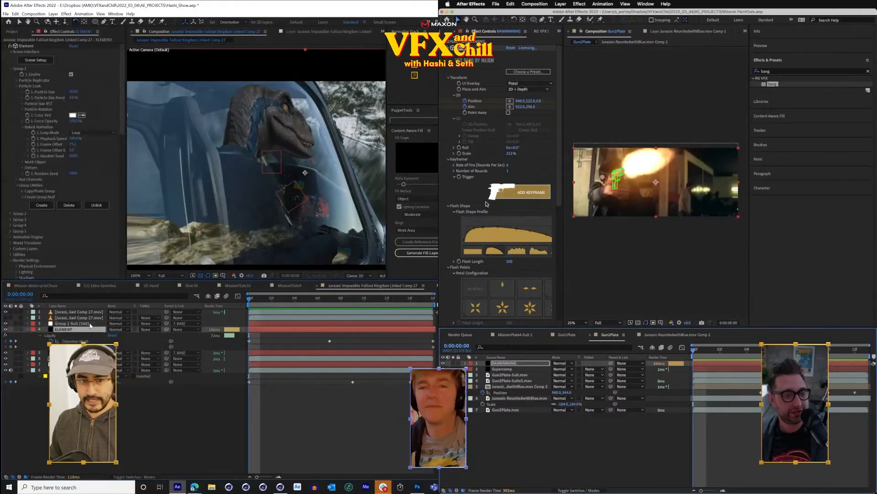
# - Choose the bumpy flash shape profile for the muzzle flash, and reveal the Group 1 Null's rotation properties
pyautogui.click(517, 251)
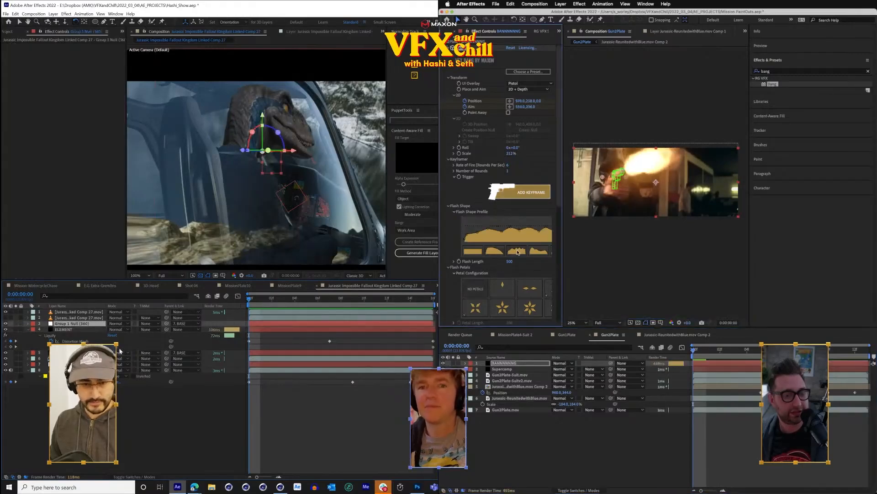
pyautogui.press('r')
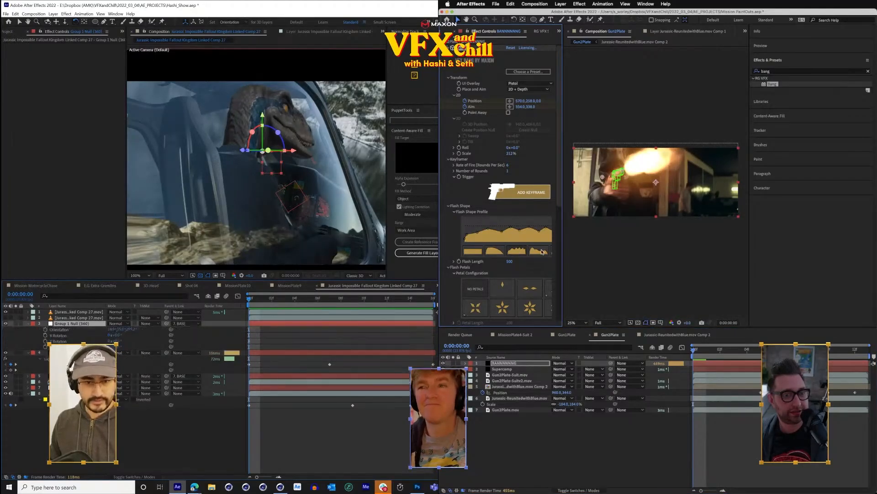
# - Increase the ELEMENT layer's baked-animation Frame Offset for the raptor, and scale the muzzle flash up to 343%
pyautogui.click(73, 353)
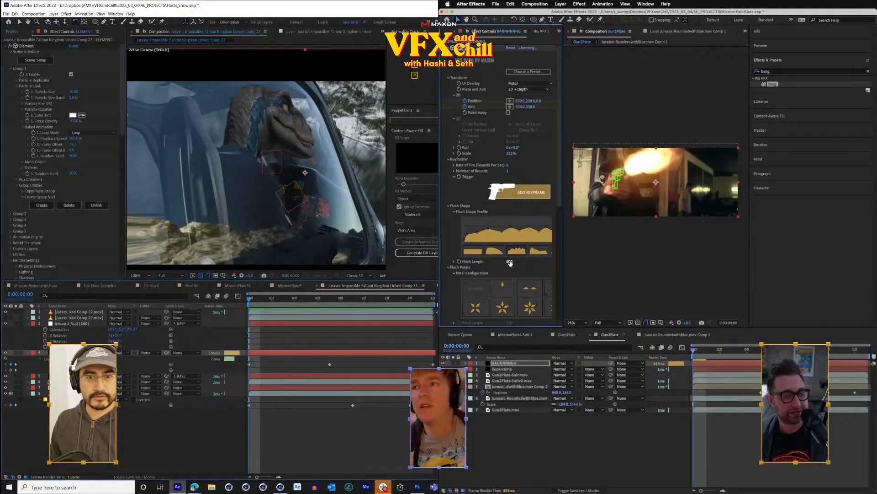
pyautogui.moveTo(72, 144); pyautogui.dragTo(137, 147)
pyautogui.moveTo(535, 153); pyautogui.dragTo(558, 153)
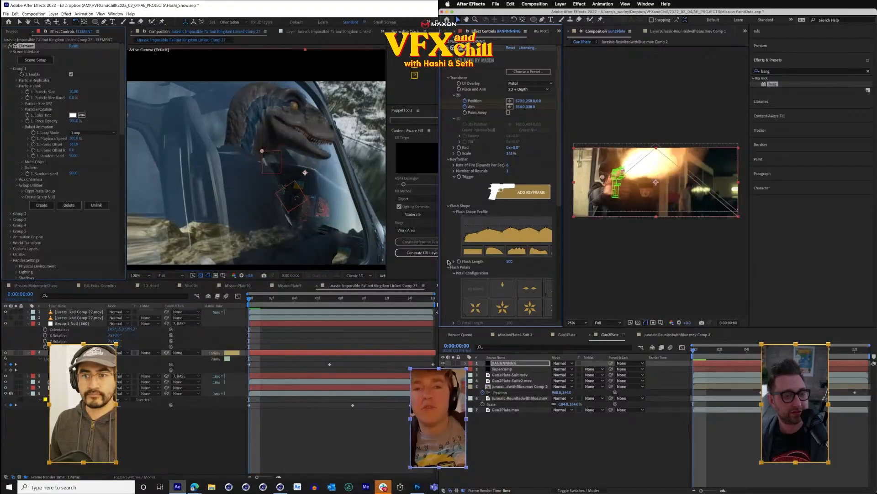
# - Set the muzzle flash's Flash Age to 35%, and check the flash on other frames of the gun shot
pyautogui.scroll(-6, 471, 256)
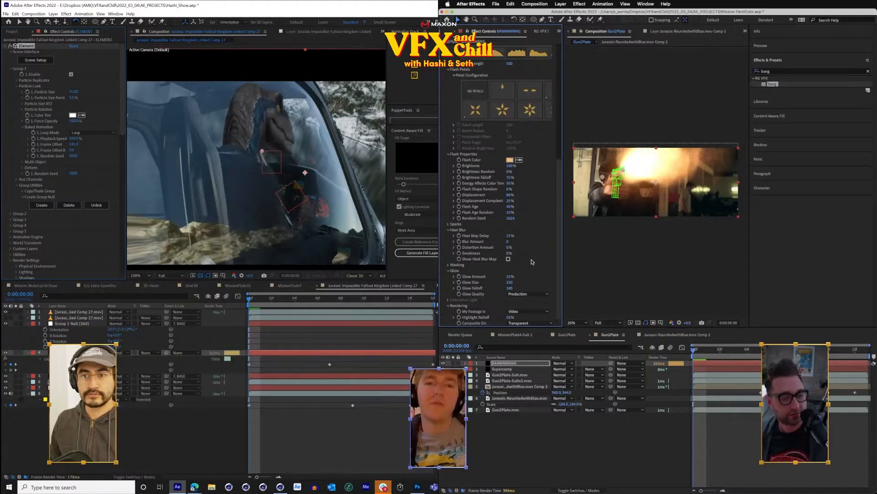
pyautogui.click(510, 207)
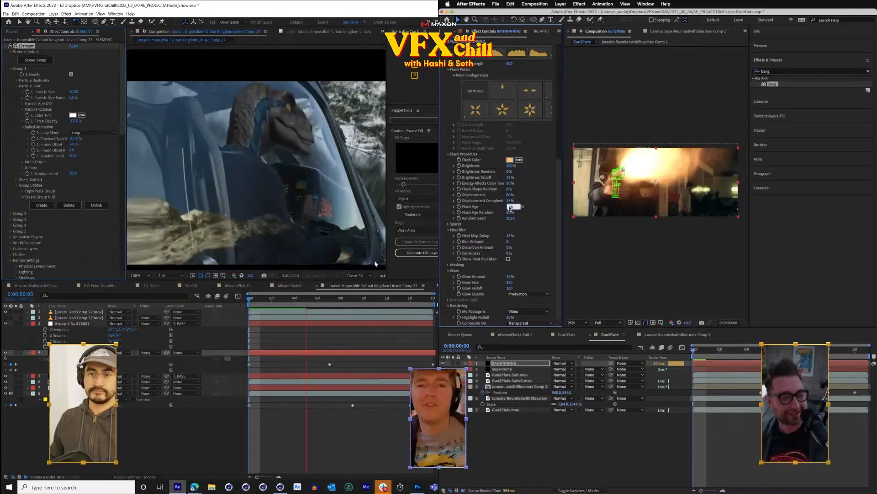
pyautogui.write('35')
pyautogui.press('Return')
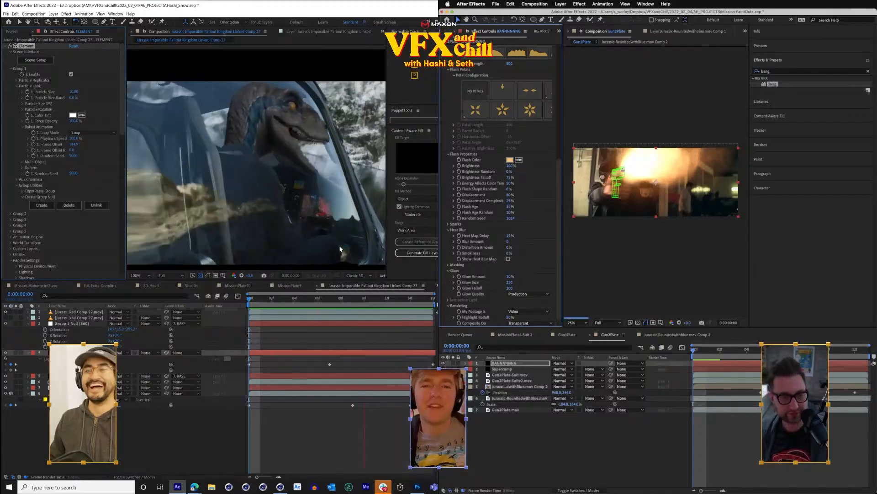
pyautogui.press('pagedown')
pyautogui.click(815, 349)
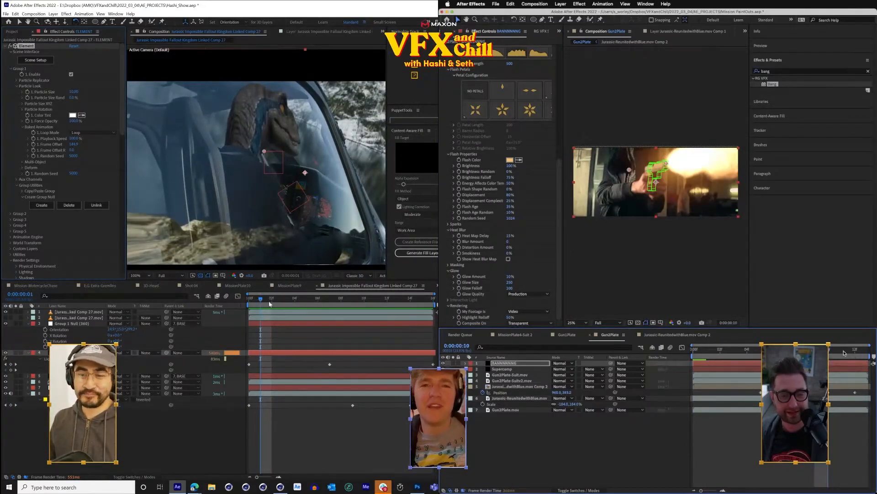
pyautogui.moveTo(269, 302); pyautogui.dragTo(138, 349)
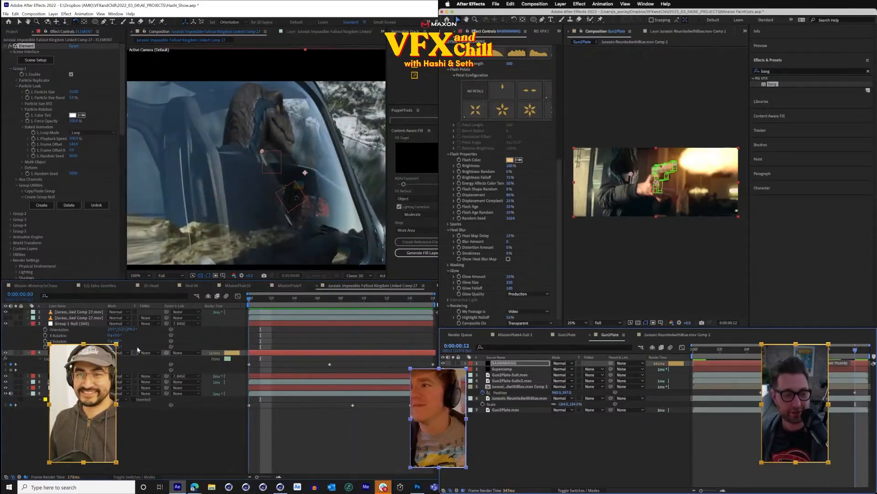
# - Nudge the raptor head's Group 1 Null slightly downward, and set the muzzle flash's Flash Age to 30%
pyautogui.click(69, 323)
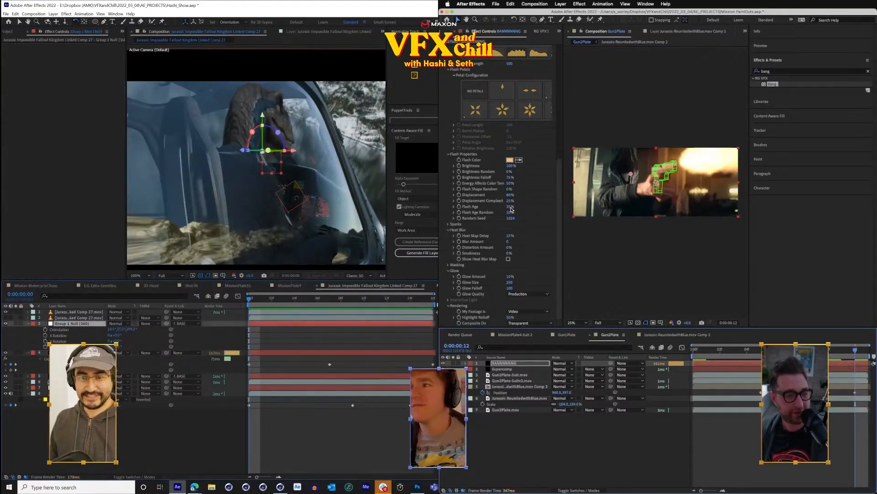
pyautogui.click(510, 207)
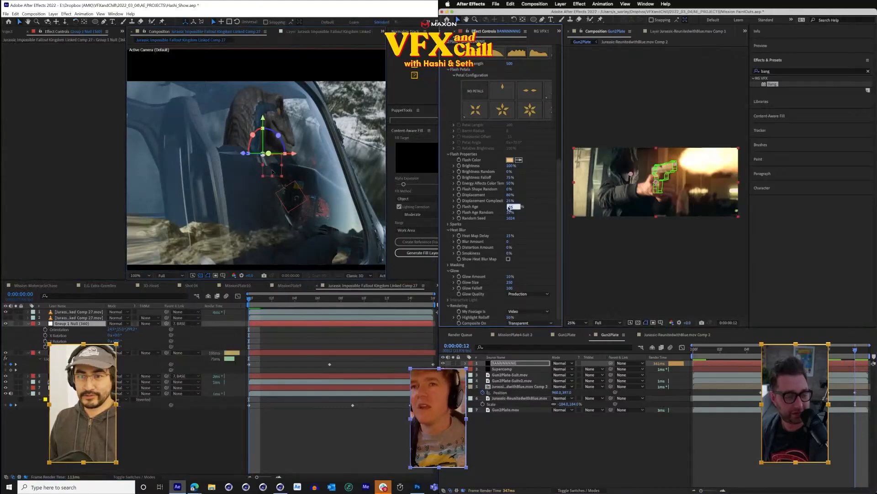
pyautogui.write('30')
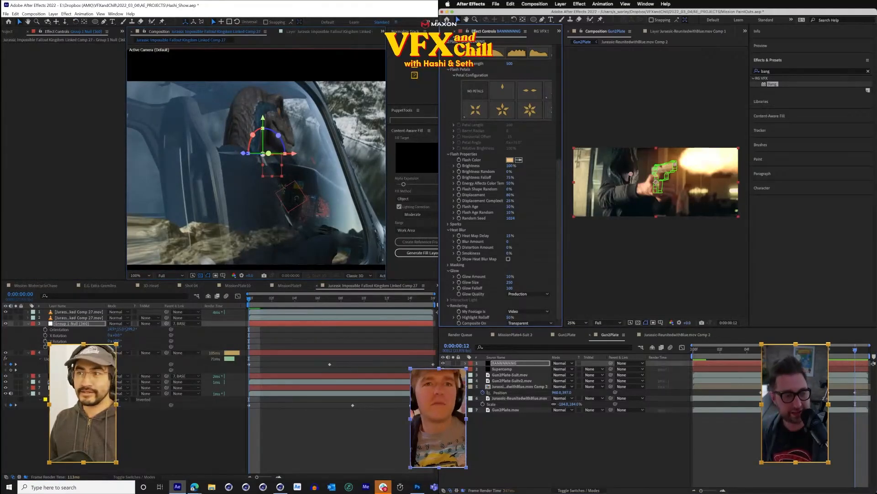
pyautogui.click(635, 456)
# - Increase the muzzle flash's horizontal Aim value on the gun shot's first frame, and play back the helicopter shot
pyautogui.click(696, 357)
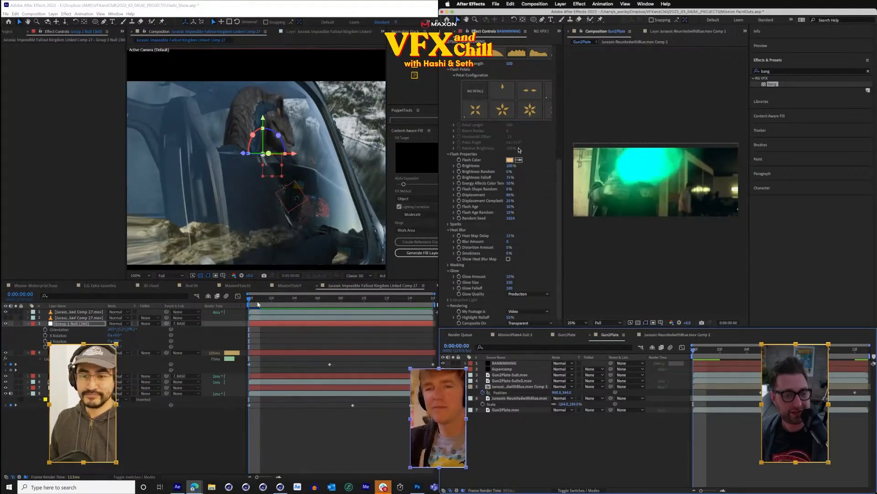
pyautogui.press('space')
pyautogui.scroll(8, 519, 150)
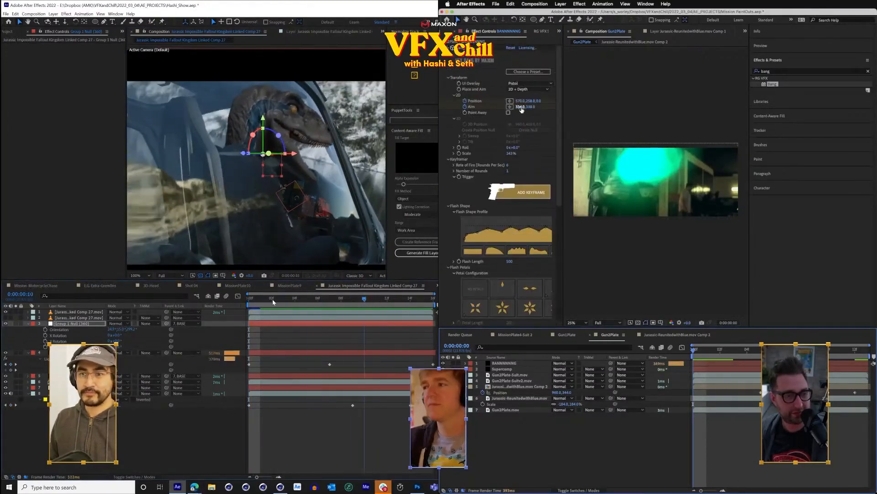
pyautogui.moveTo(520, 106)
pyautogui.mouseDown()
pyautogui.moveTo(469, 112)
pyautogui.moveTo(533, 110)
pyautogui.mouseUp()
pyautogui.press('space')
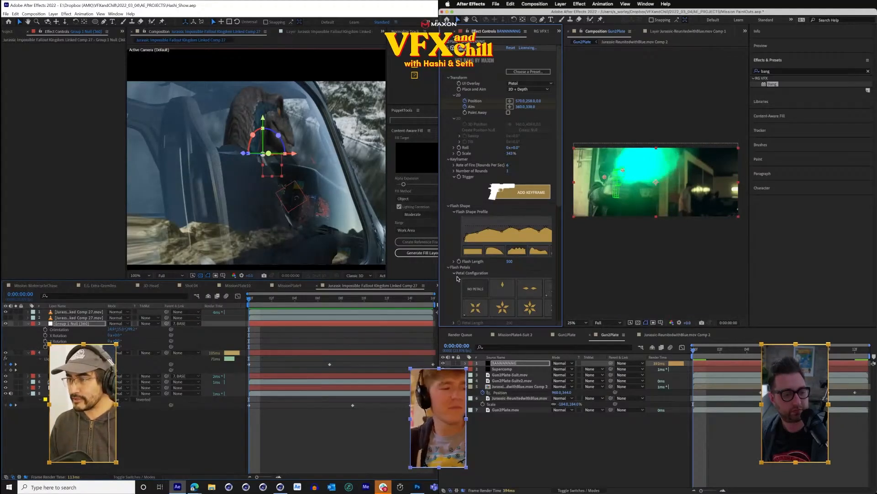
# - Try compositing the muzzle flash on Background and on Black, and return the Composite On setting to Transparent
pyautogui.scroll(-5, 561, 139)
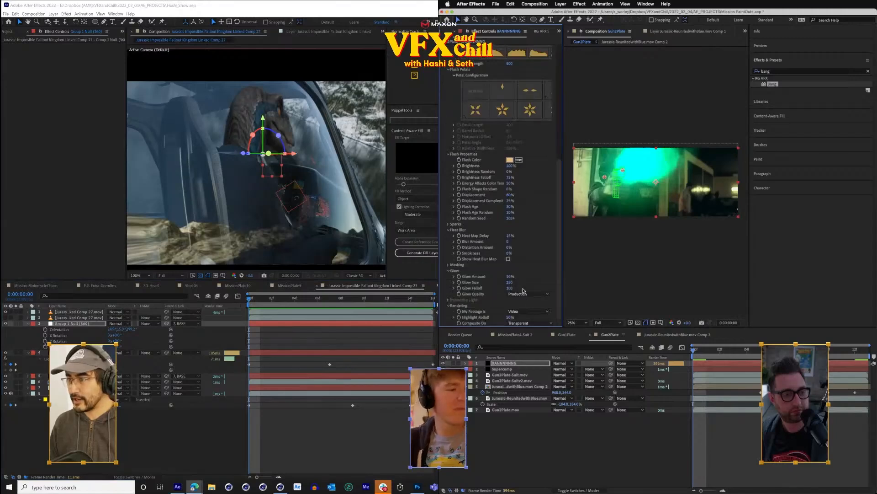
pyautogui.click(519, 323)
pyautogui.click(528, 332)
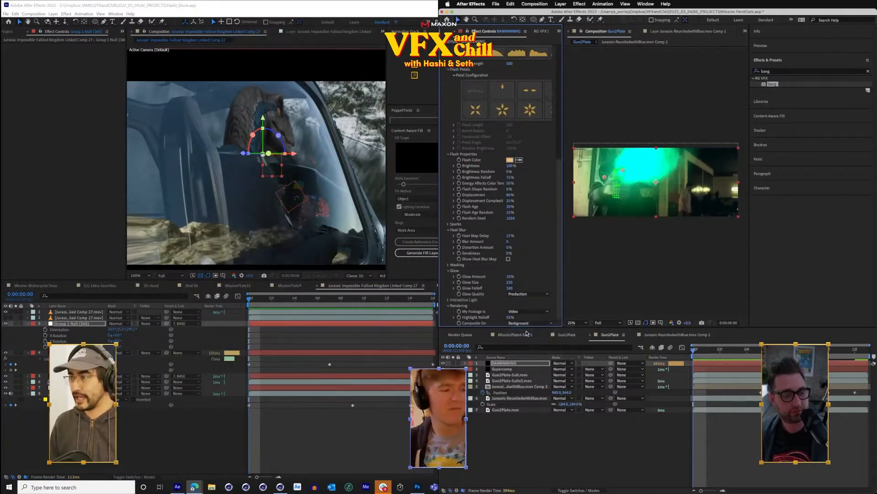
pyautogui.click(521, 323)
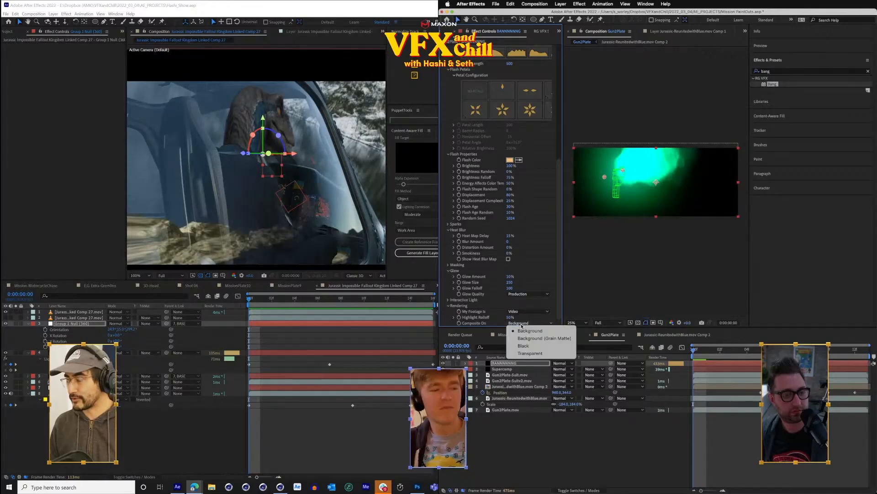
pyautogui.click(532, 347)
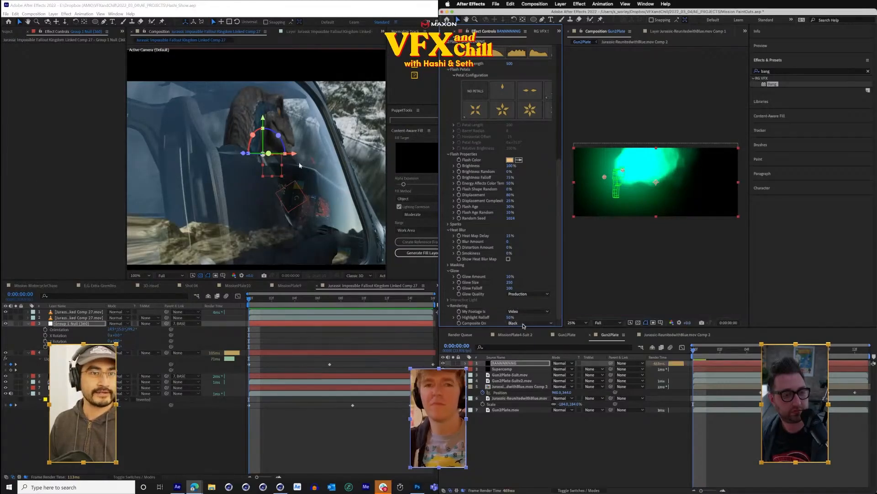
pyautogui.click(524, 324)
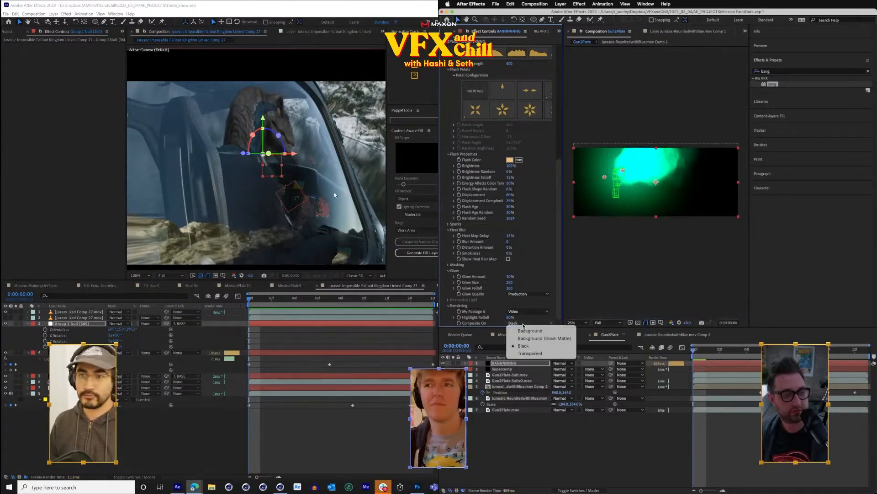
pyautogui.click(530, 353)
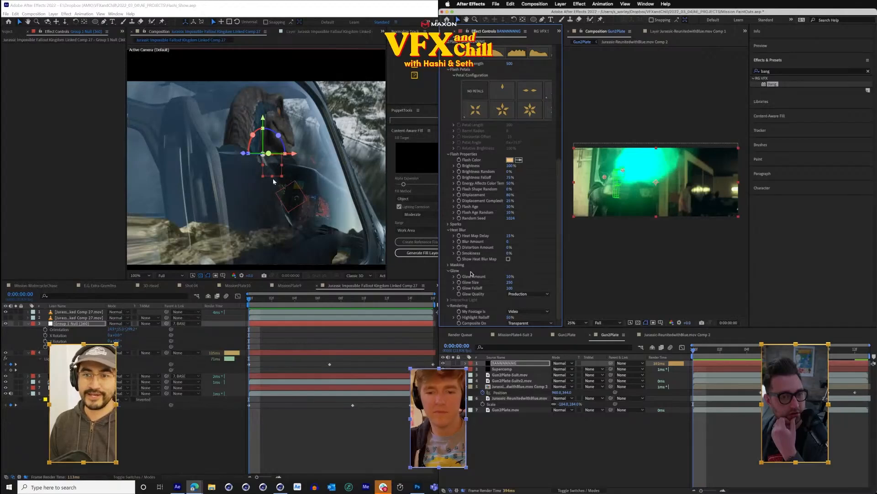
# - Collapse the Element effect's settings on the ELEMENT layer, and apply the CC Toner effect to the raptor head
pyautogui.press('.')
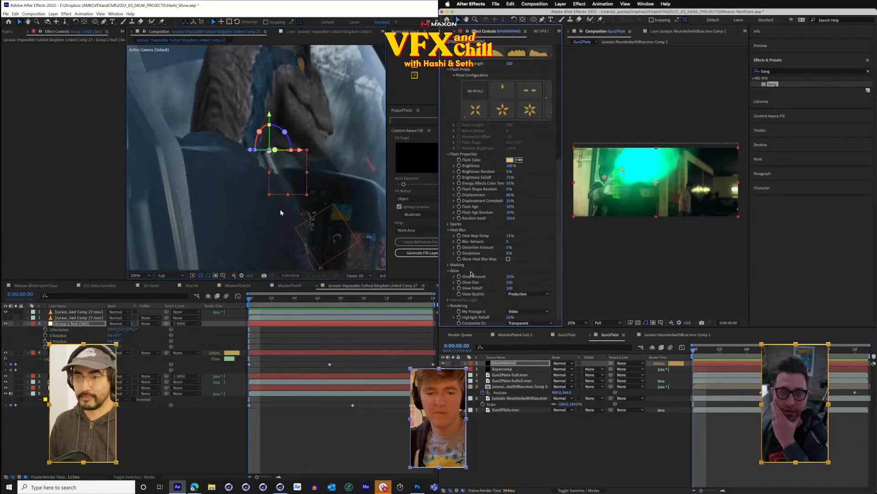
pyautogui.click(322, 212)
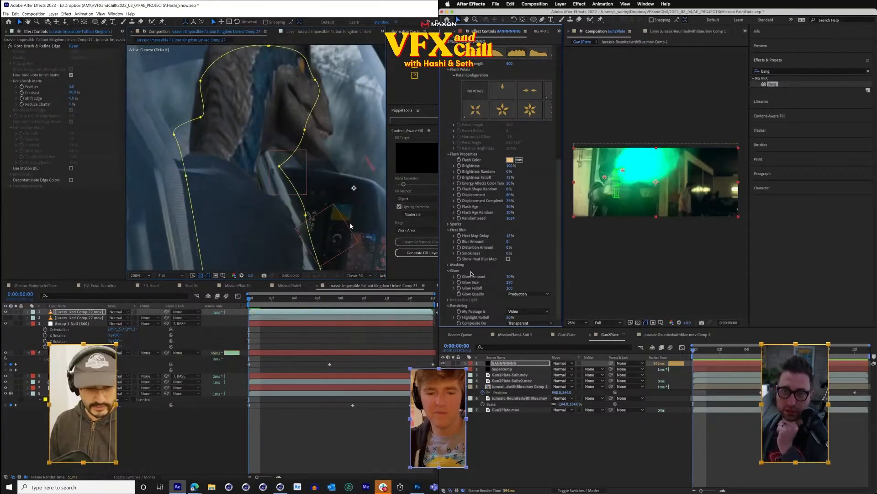
pyautogui.press(',')
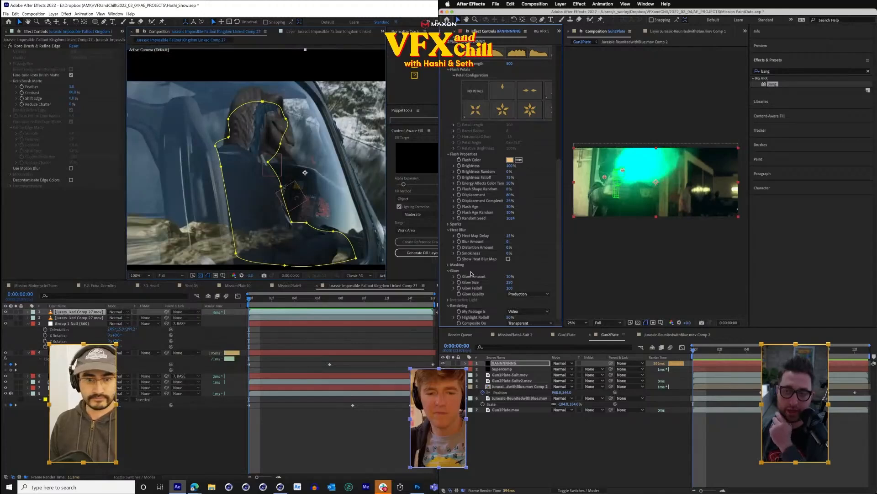
pyautogui.click(73, 353)
pyautogui.click(4, 46)
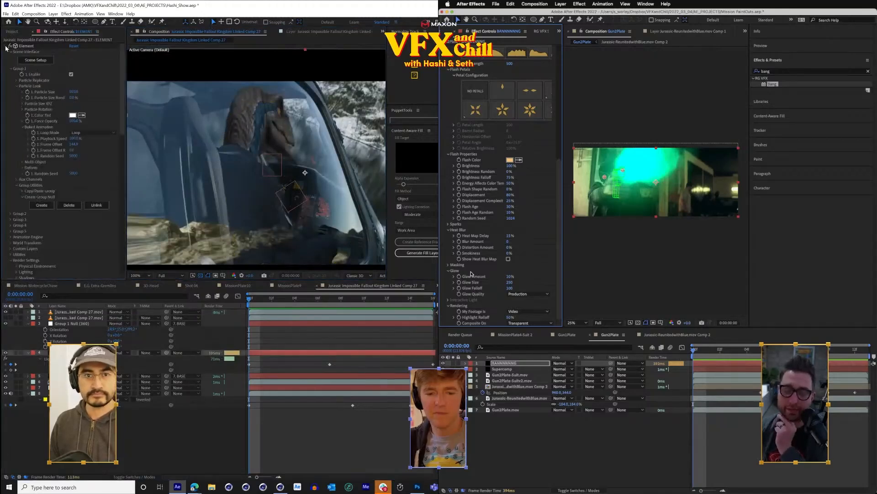
pyautogui.hotkey('ctrl', 'space')
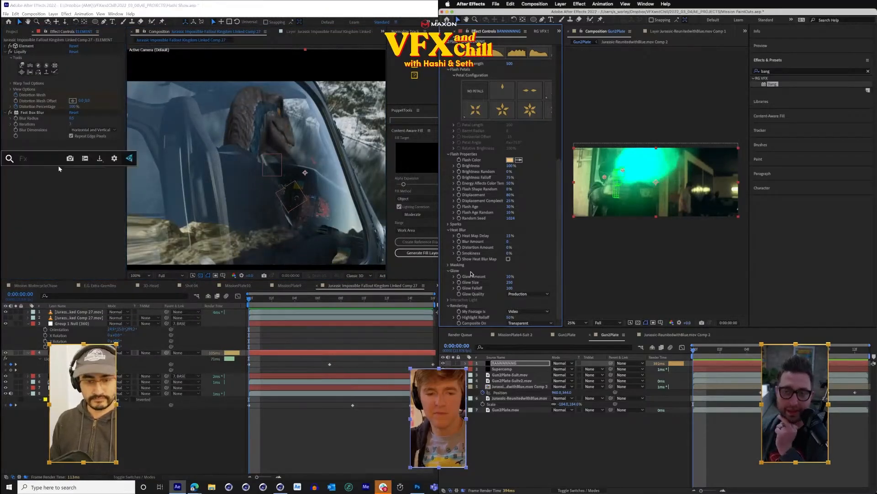
pyautogui.write('toner')
pyautogui.press('Return')
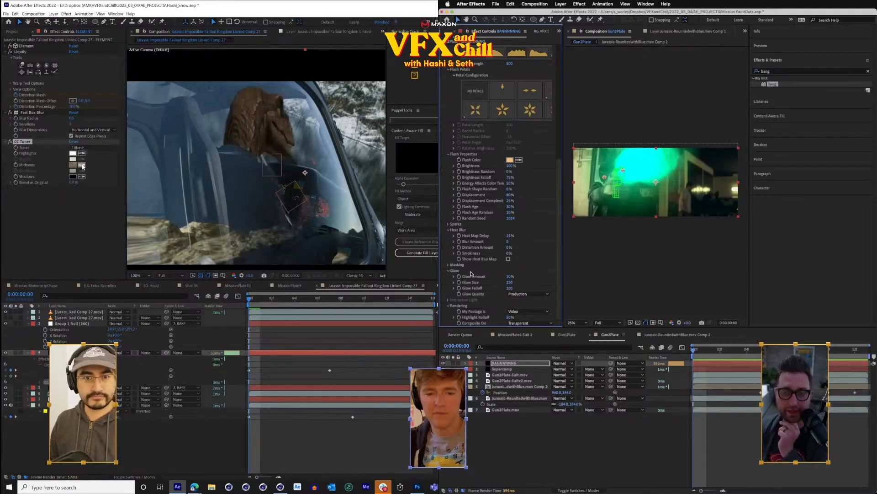
# - Sample CC Toner's Midtones color from the blue helicopter interior, and raise Blend w. Original to bring back the raptor's own color
pyautogui.click(83, 165)
pyautogui.click(89, 172)
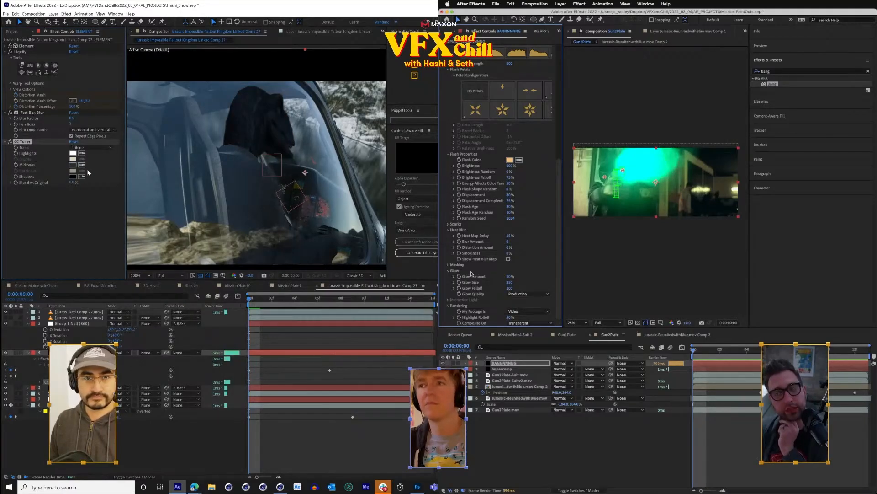
pyautogui.click(208, 102)
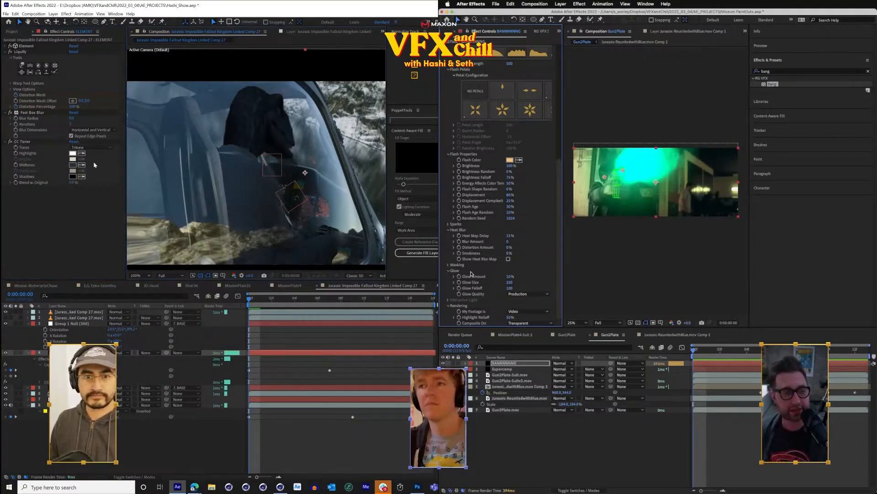
pyautogui.click(82, 165)
pyautogui.click(222, 102)
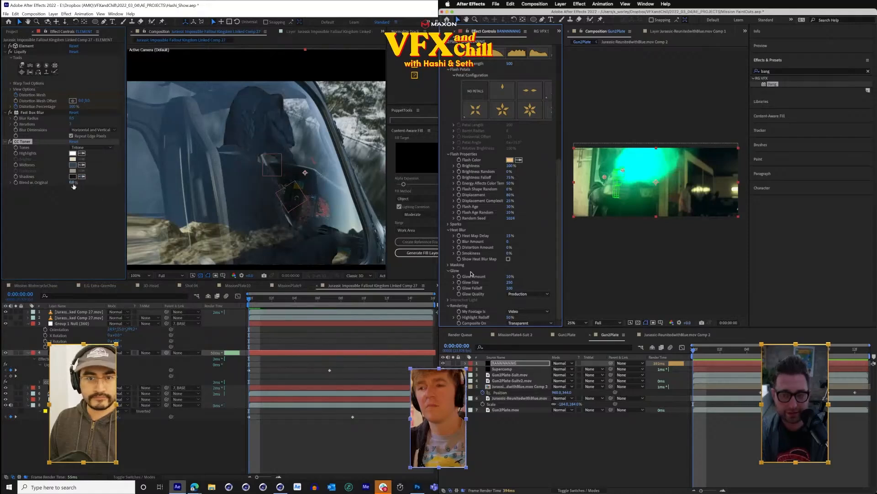
pyautogui.moveTo(75, 182); pyautogui.dragTo(210, 183)
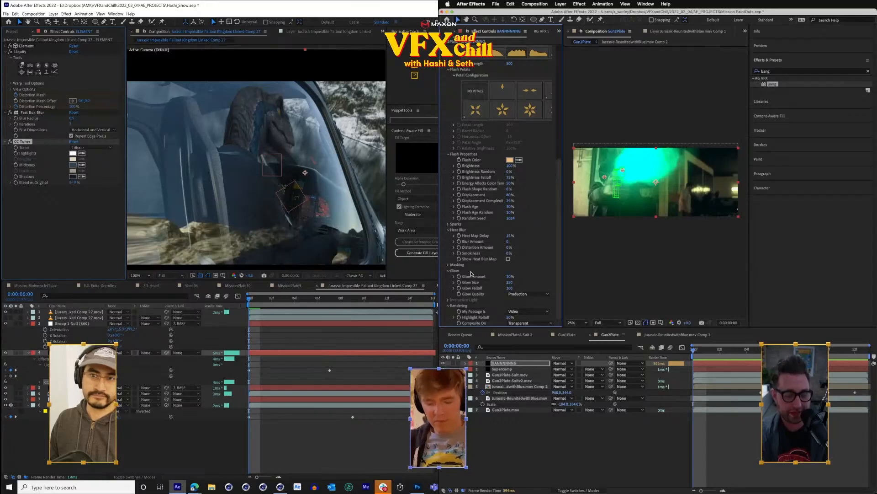
pyautogui.moveTo(76, 183); pyautogui.dragTo(80, 179)
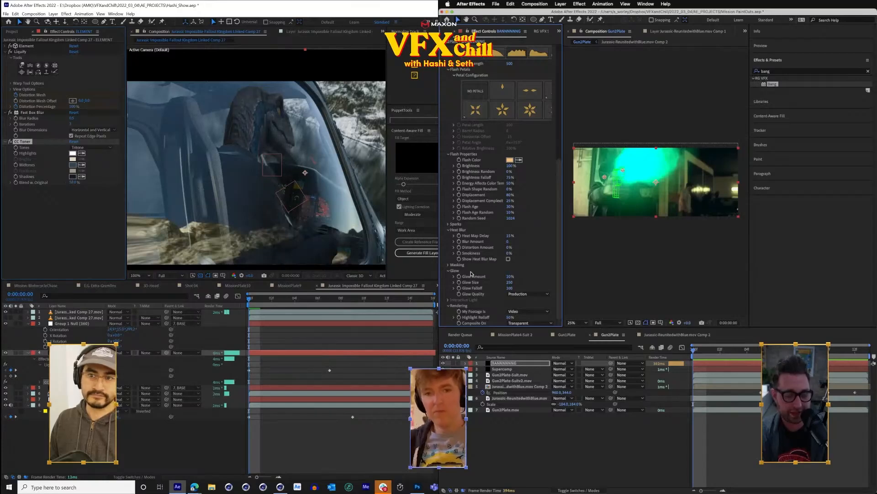
# - Change CC Toner's Shadows color on the raptor head to a brighter muted blue, and play back the helicopter shot
pyautogui.click(73, 176)
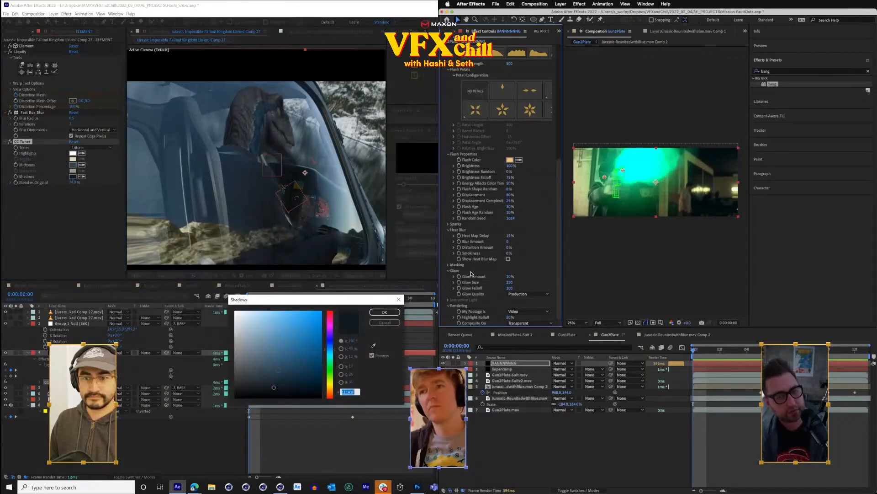
pyautogui.click(273, 374)
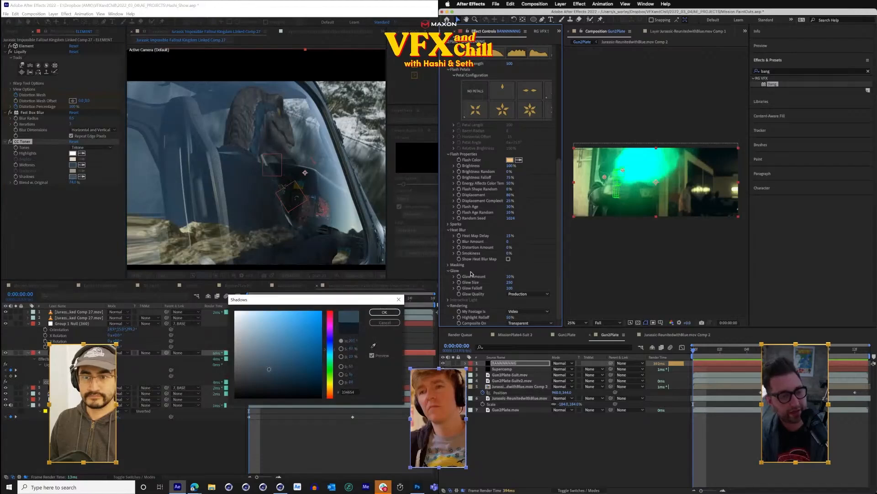
pyautogui.moveTo(269, 369)
pyautogui.mouseDown()
pyautogui.moveTo(273, 355)
pyautogui.moveTo(279, 367)
pyautogui.mouseUp()
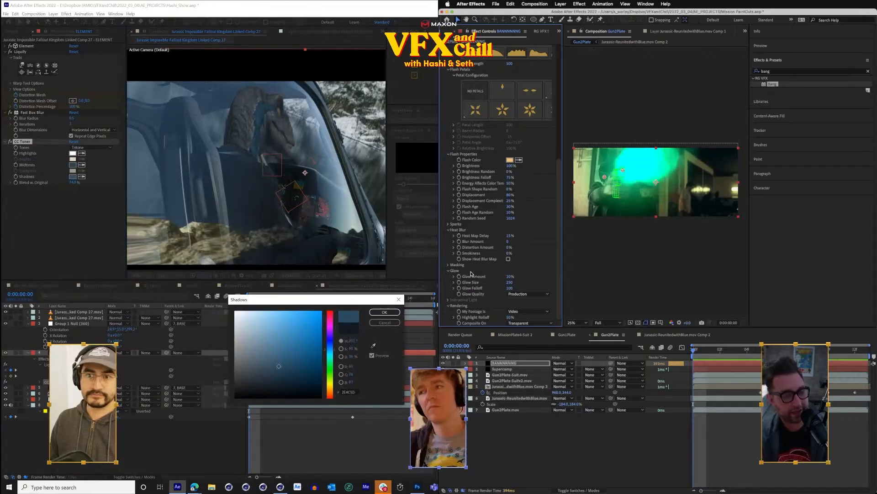
pyautogui.click(391, 325)
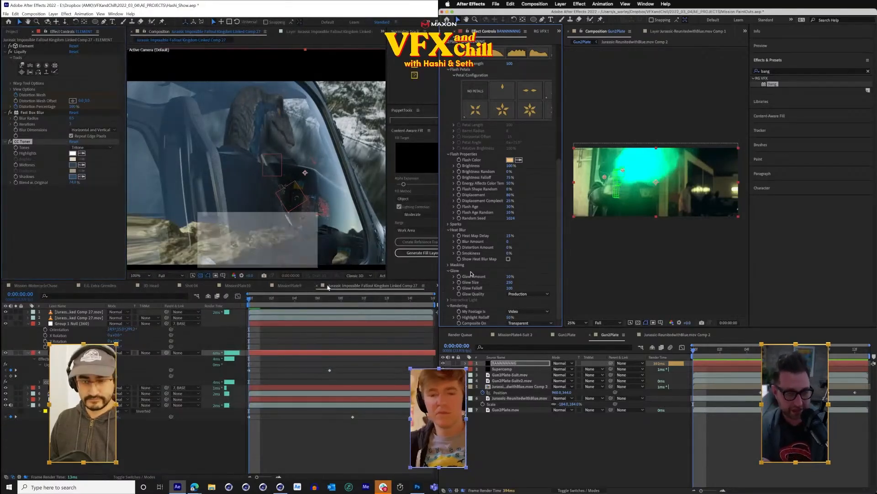
pyautogui.press('space')
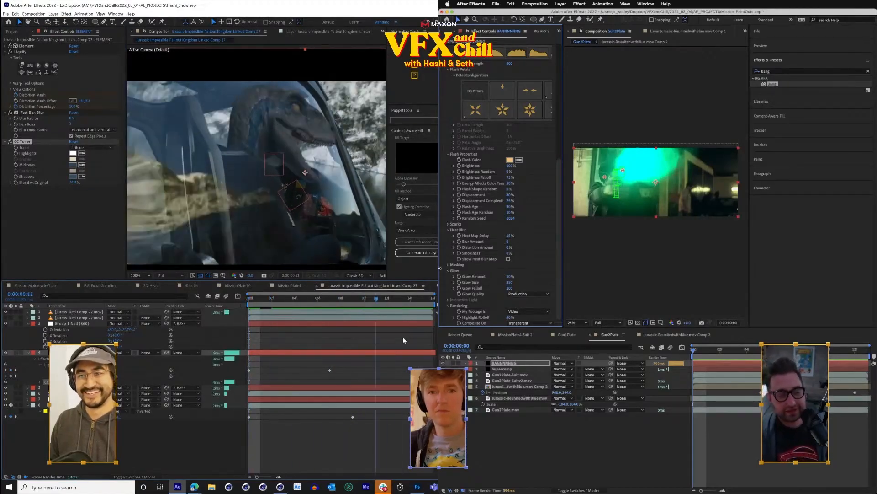
# - Select the second footage layer in the helicopter comp and save the project
pyautogui.scroll(10, 480, 210)
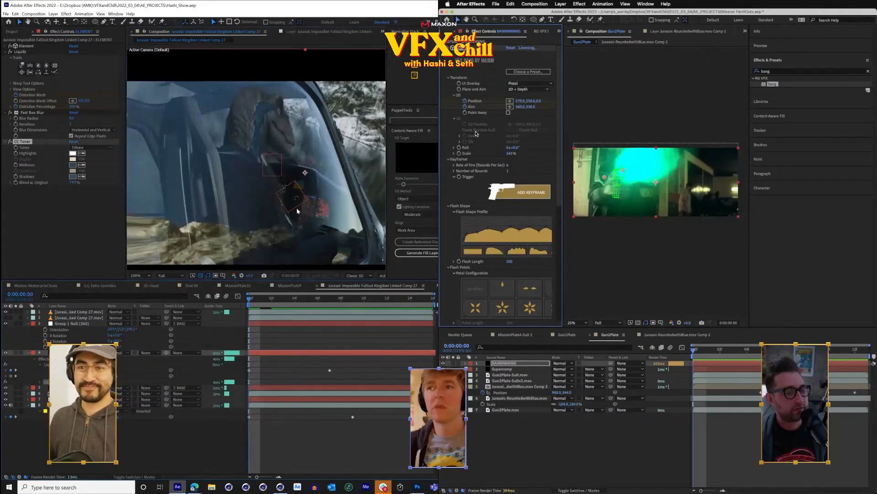
pyautogui.scroll(-8, 489, 155)
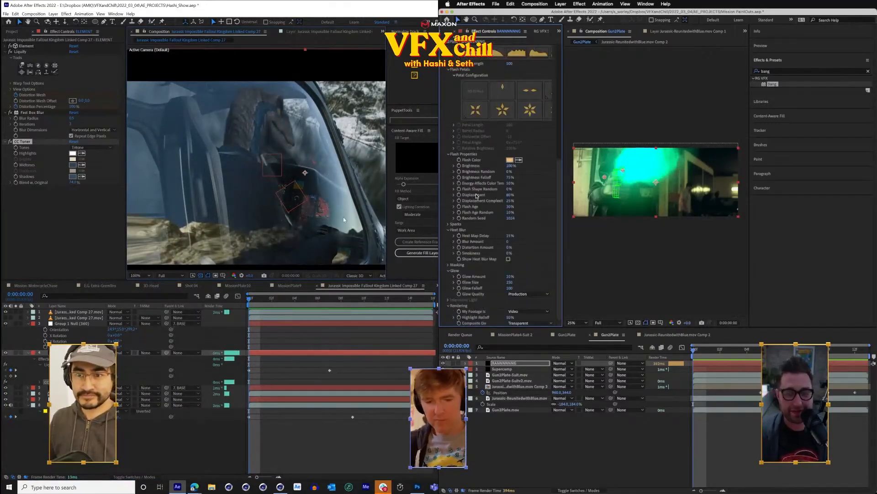
pyautogui.moveTo(323, 213); pyautogui.dragTo(312, 222)
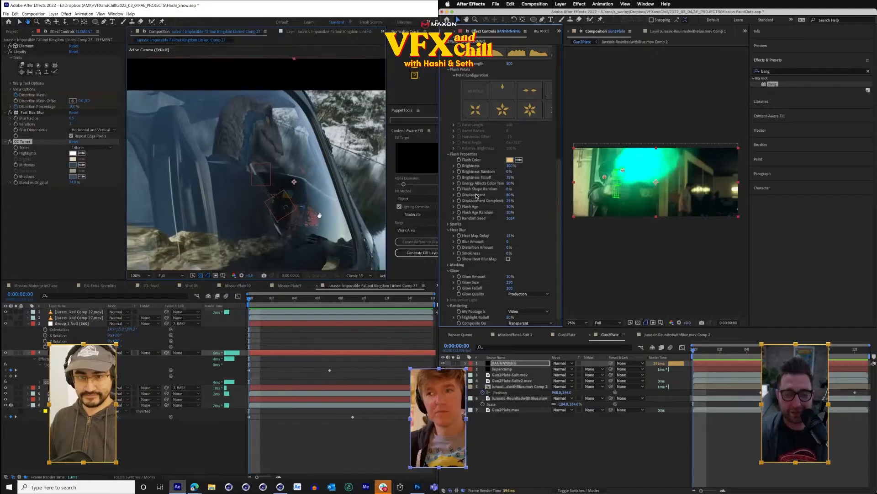
pyautogui.click(84, 313)
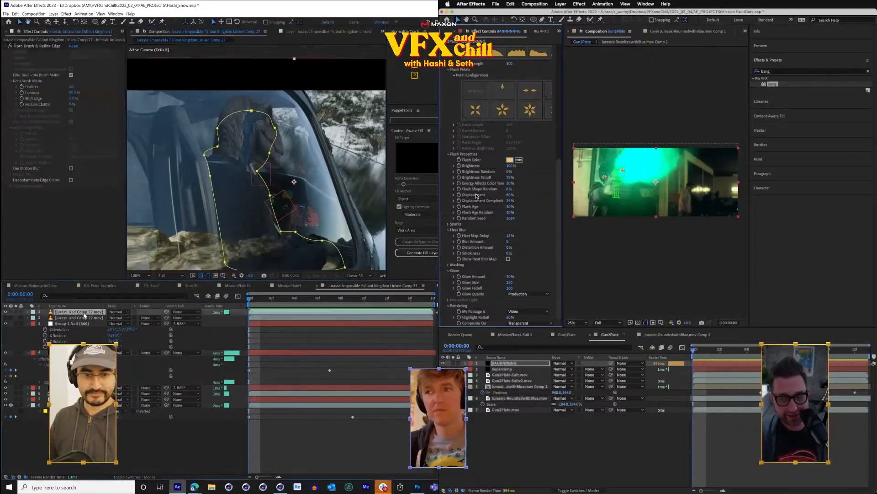
pyautogui.click(88, 319)
pyautogui.hotkey('ctrl', 's')
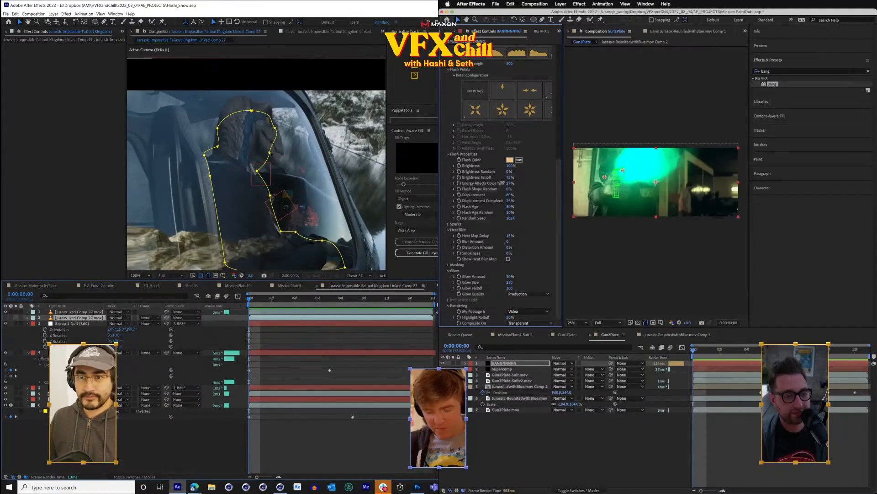
# - Set the muzzle flash's Energy Affects Color Temp to 52% and its Glow Quality to Best
pyautogui.moveTo(463, 182); pyautogui.dragTo(478, 181)
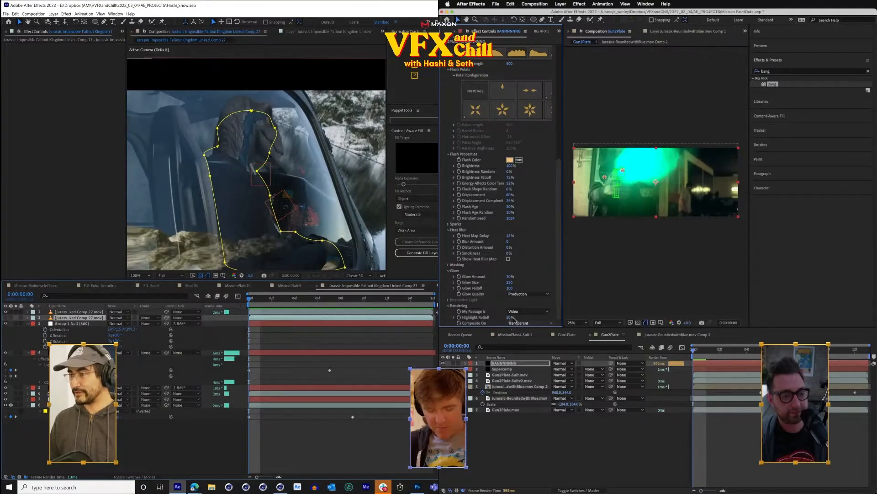
pyautogui.click(522, 295)
pyautogui.click(526, 316)
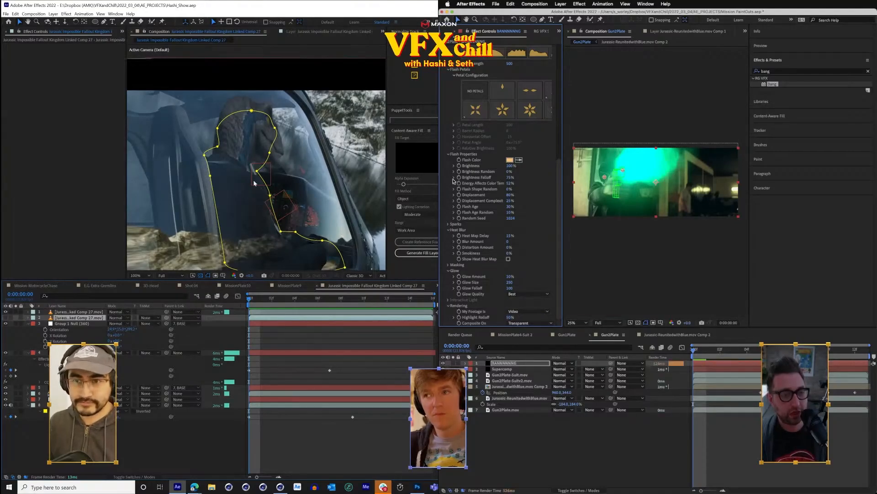
# - Add a new spot light with its default settings below the top footage layer in the helicopter comp
pyautogui.scroll(5, 454, 181)
pyautogui.click(53, 14)
pyautogui.moveTo(63, 22)
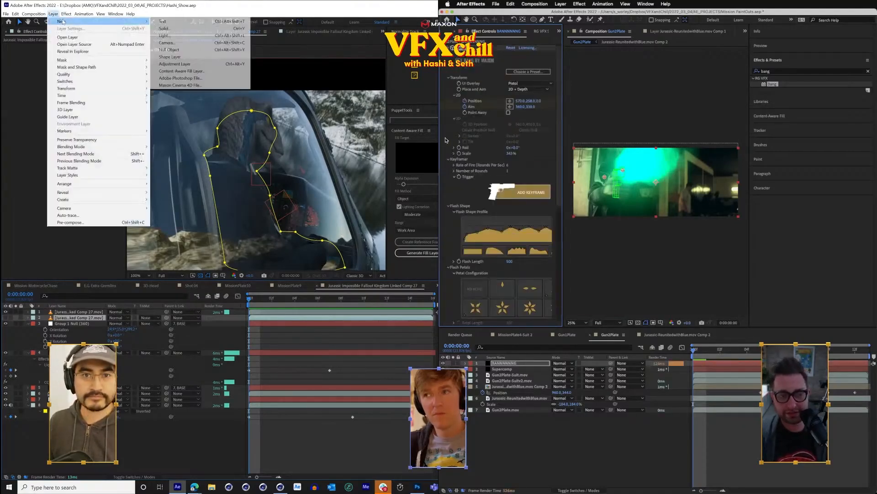
pyautogui.click(158, 124)
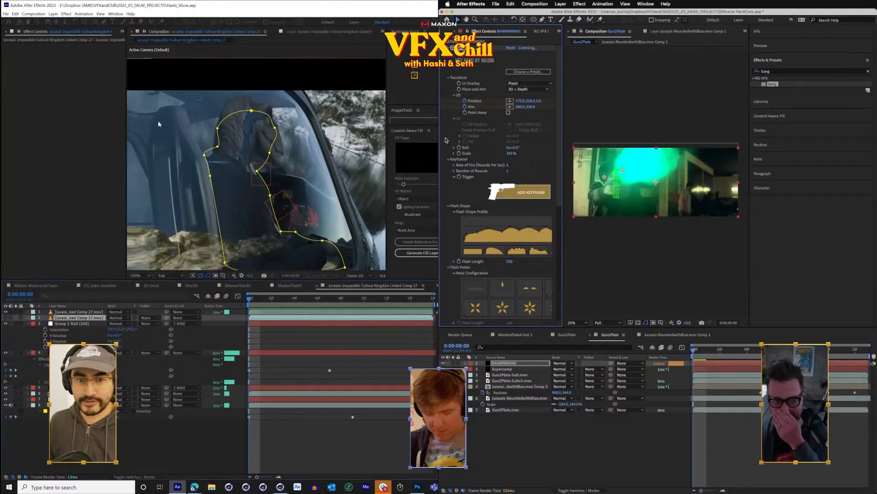
pyautogui.click(53, 13)
pyautogui.moveTo(62, 21)
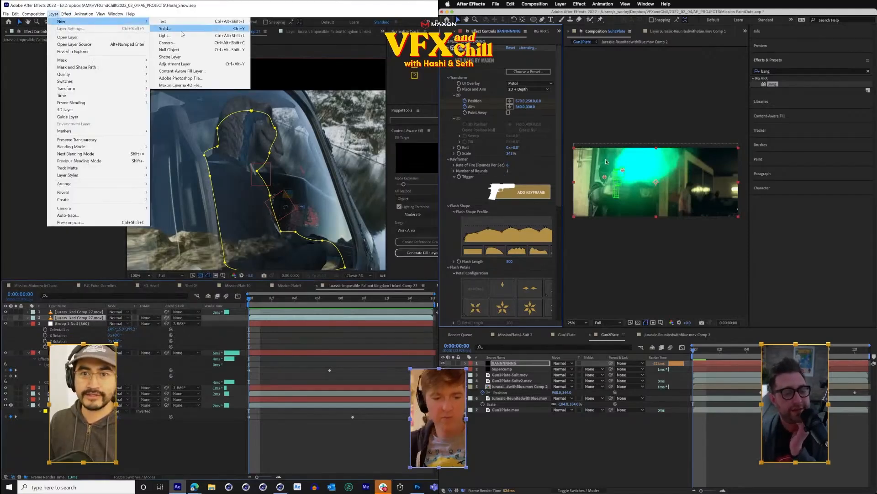
pyautogui.click(181, 35)
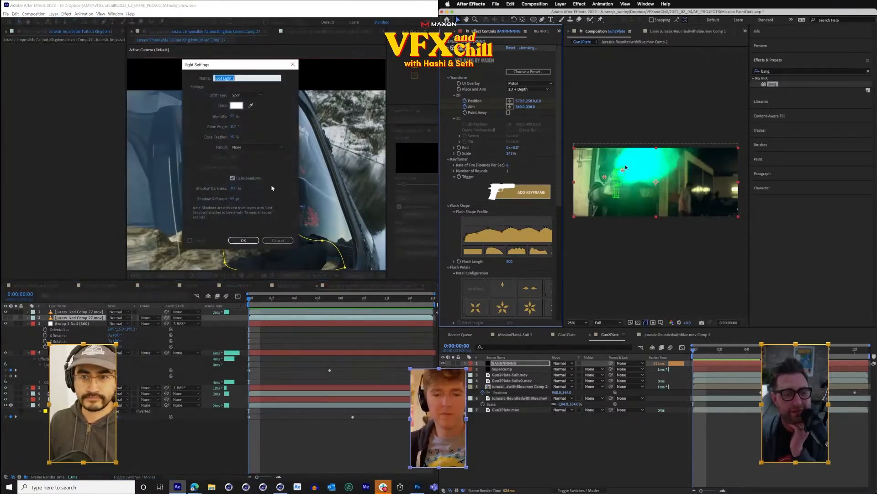
pyautogui.click(244, 240)
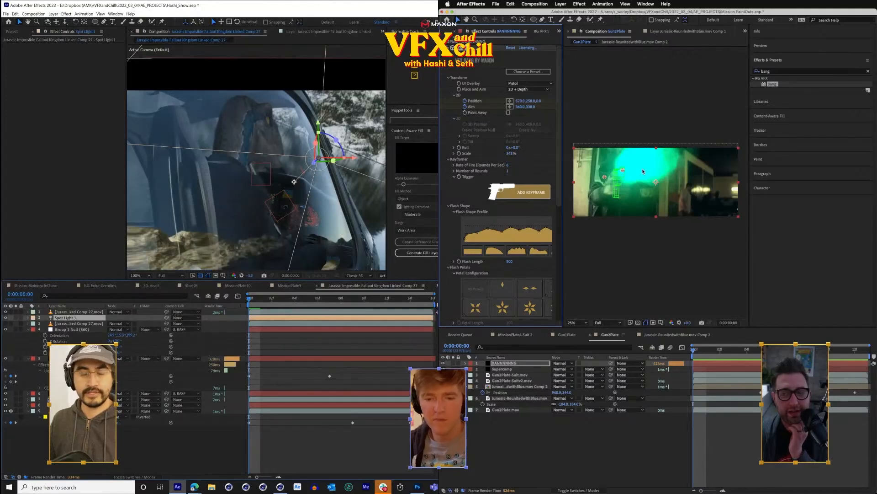
# - Place the spot light outside the helicopter window pointing at the seated pilot, and test different horizontal Aim values on the muzzle flash
pyautogui.moveTo(353, 158); pyautogui.dragTo(428, 164)
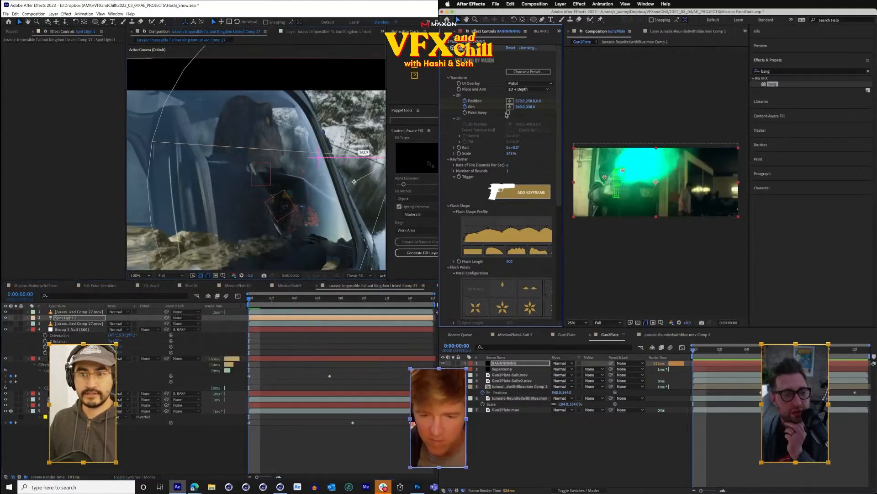
pyautogui.moveTo(520, 107); pyautogui.dragTo(444, 109)
pyautogui.moveTo(355, 184); pyautogui.dragTo(271, 211)
pyautogui.moveTo(525, 106); pyautogui.dragTo(566, 136)
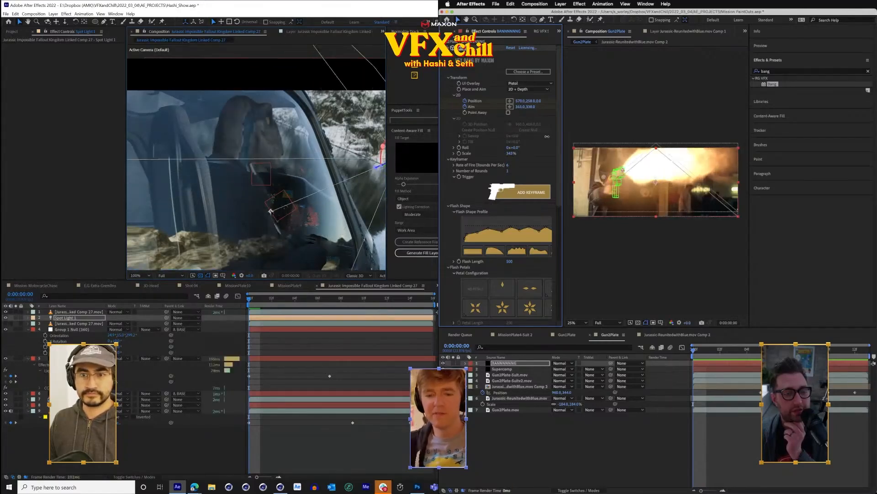
pyautogui.moveTo(271, 211); pyautogui.dragTo(281, 217)
pyautogui.moveTo(566, 136); pyautogui.dragTo(544, 137)
pyautogui.moveTo(281, 217); pyautogui.dragTo(285, 221)
pyautogui.moveTo(544, 137); pyautogui.dragTo(521, 138)
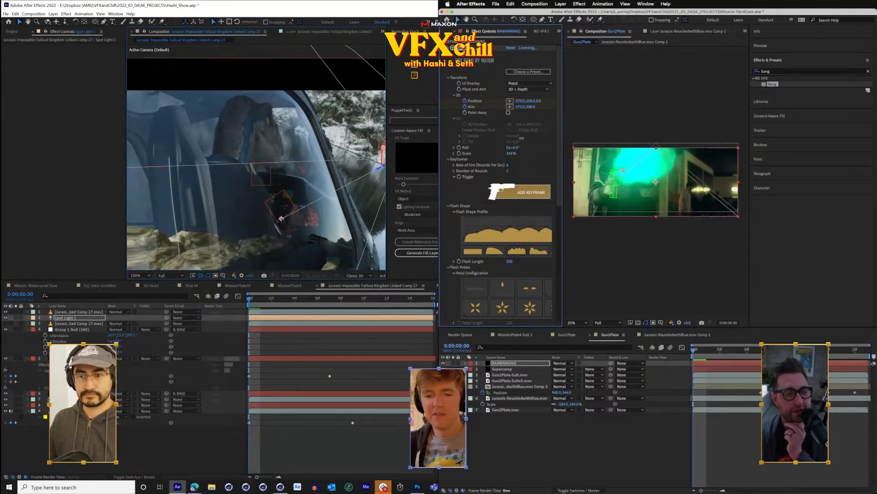
pyautogui.moveTo(285, 220); pyautogui.dragTo(290, 224)
pyautogui.moveTo(521, 138); pyautogui.dragTo(543, 133)
pyautogui.press('space')
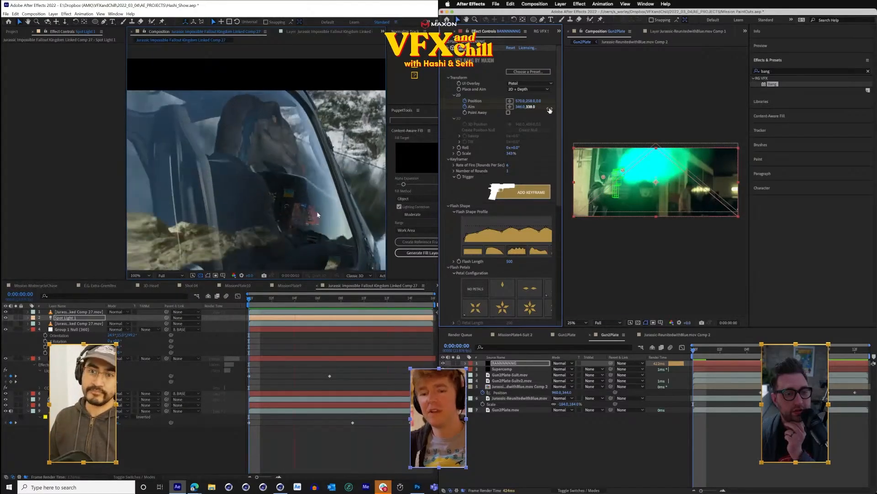
# - Hide the spot light for a playback of the helicopter shot, and try the muzzle flash's Point Away option
pyautogui.click(333, 195)
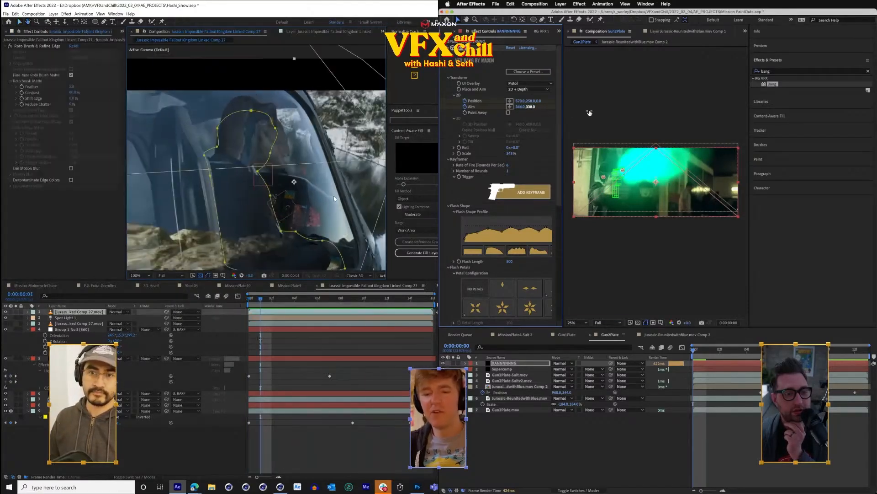
pyautogui.click(530, 107)
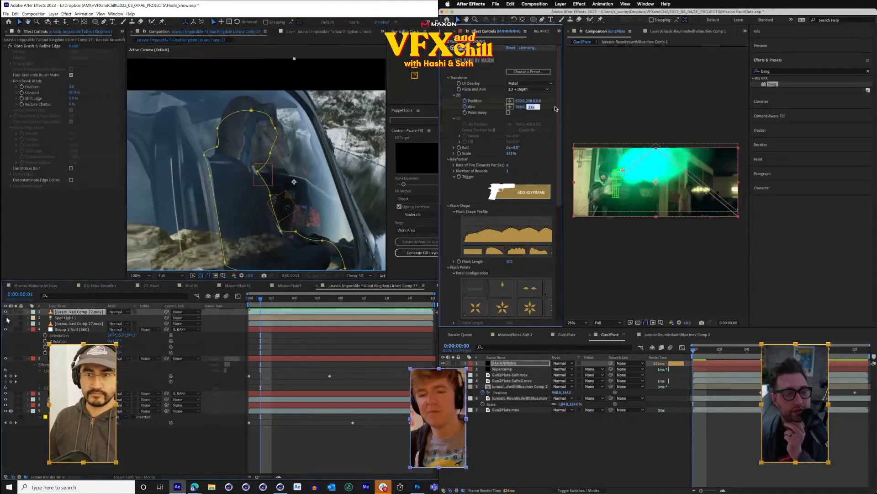
pyautogui.press('space')
pyautogui.click(535, 112)
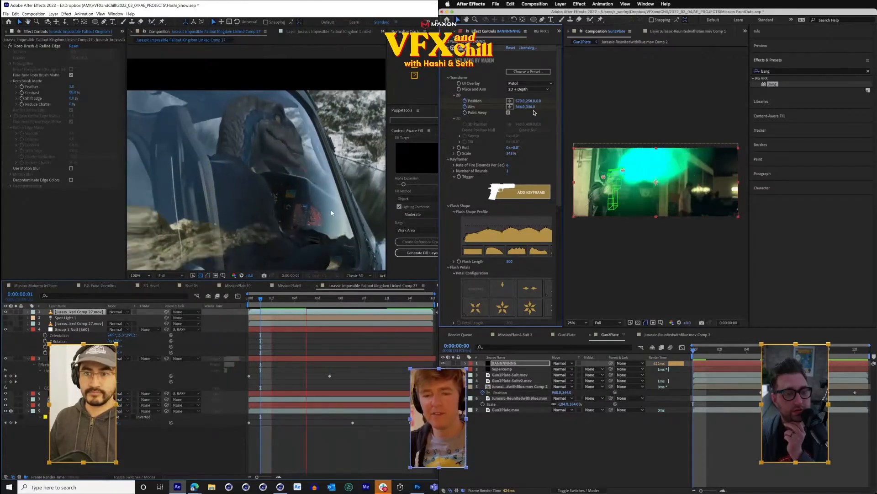
pyautogui.click(509, 113)
pyautogui.click(331, 210)
# - Try lowering the gun shot project's color depth to 8 bits per channel
pyautogui.click(443, 31)
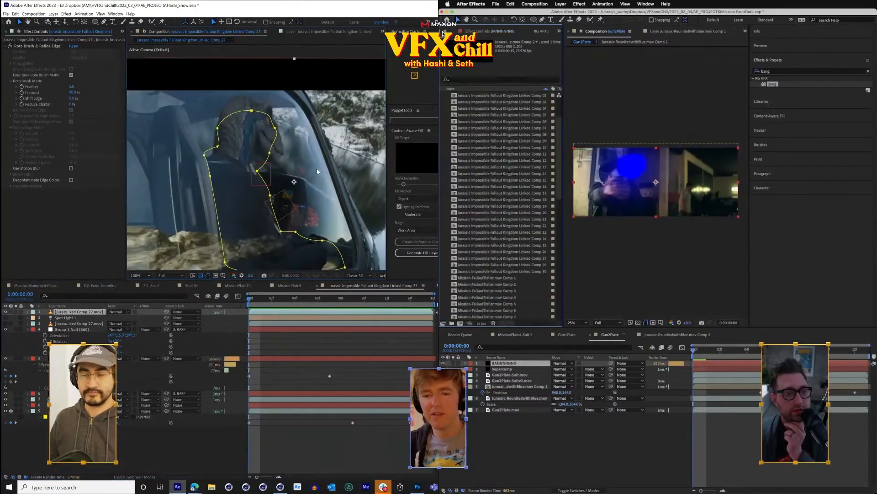
pyautogui.click(505, 31)
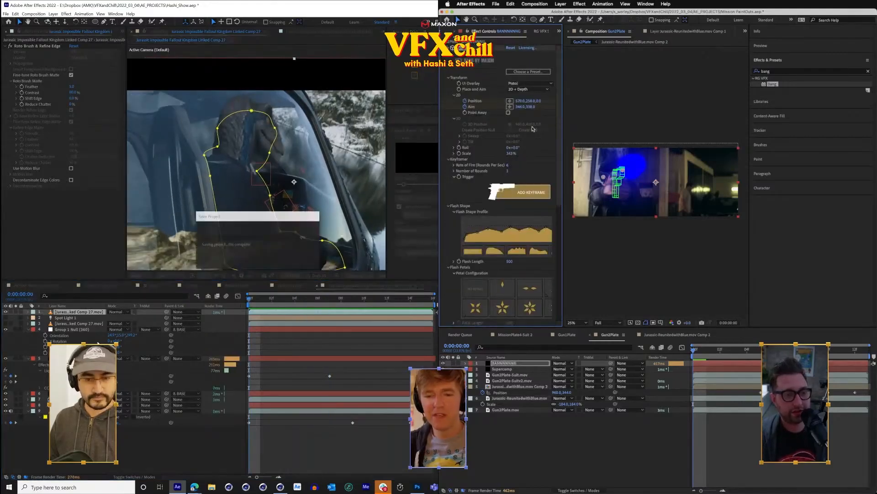
pyautogui.click(448, 31)
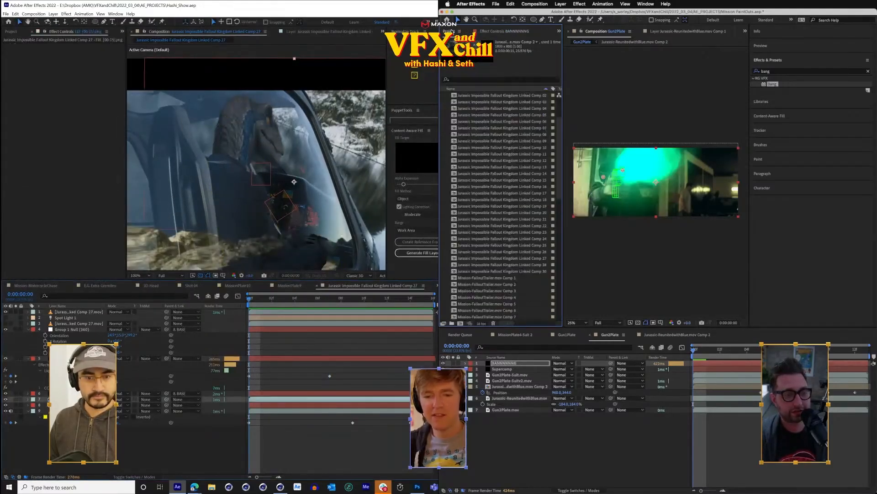
pyautogui.click(69, 312)
pyautogui.click(482, 325)
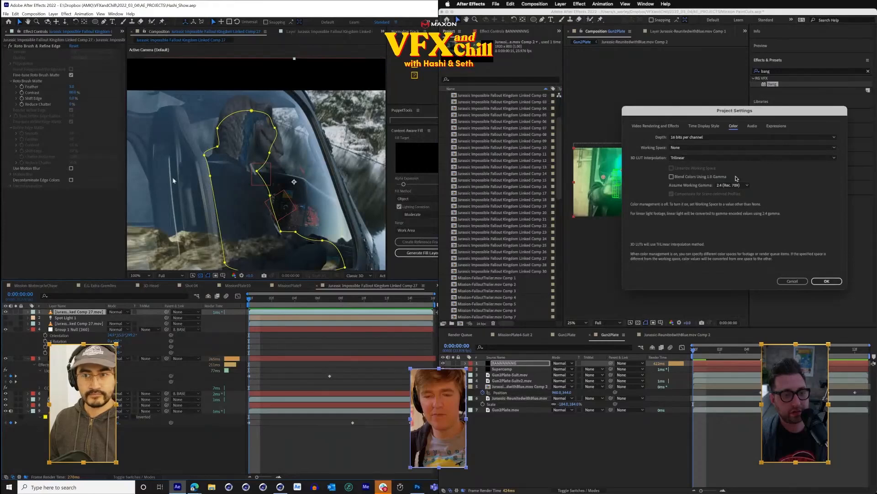
pyautogui.click(67, 14)
pyautogui.moveTo(53, 14)
pyautogui.click(710, 136)
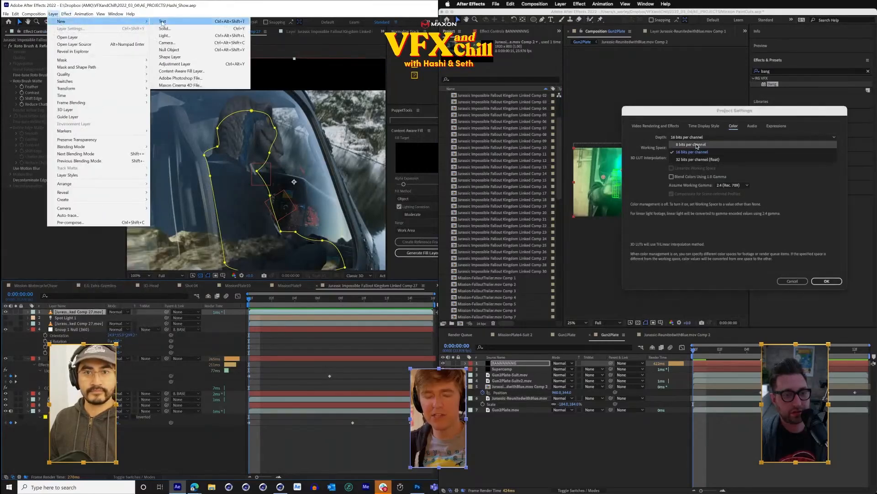
pyautogui.click(690, 138)
pyautogui.click(59, 315)
pyautogui.click(827, 281)
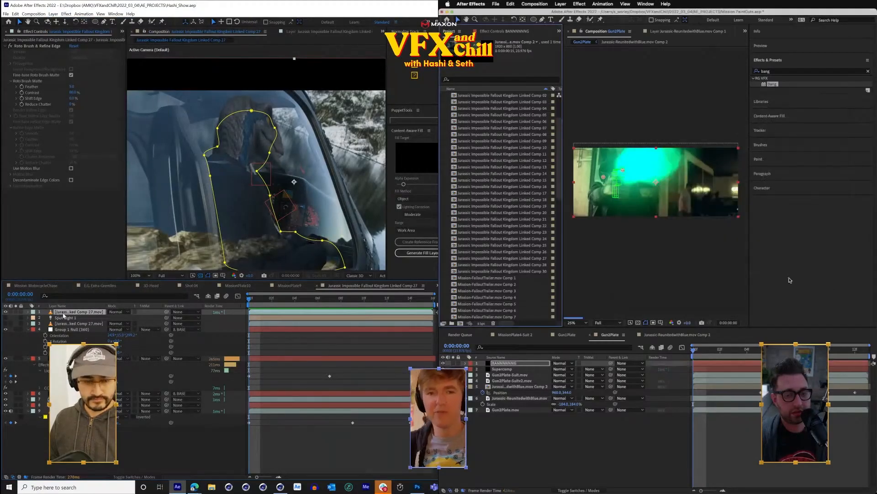
# - Duplicate the top footage layer in the helicopter comp and remove Roto Brush & Refine Edge from the copy
pyautogui.hotkey('ctrl', 'd')
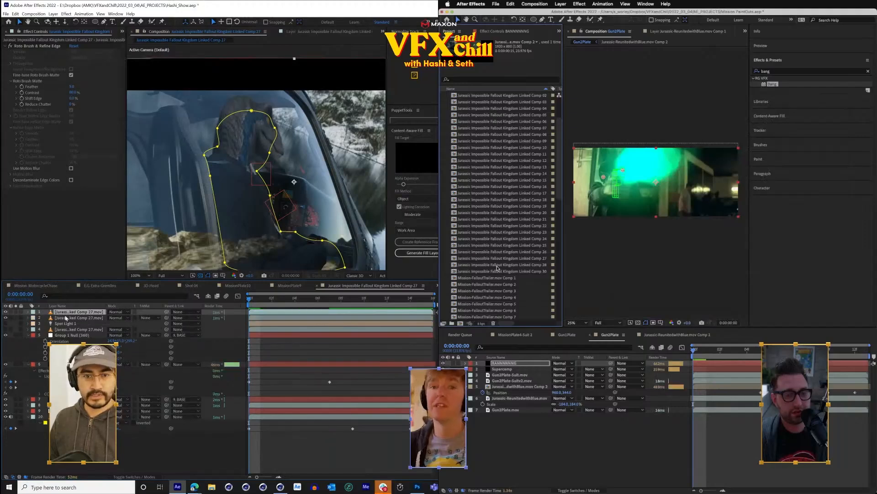
pyautogui.press('m')
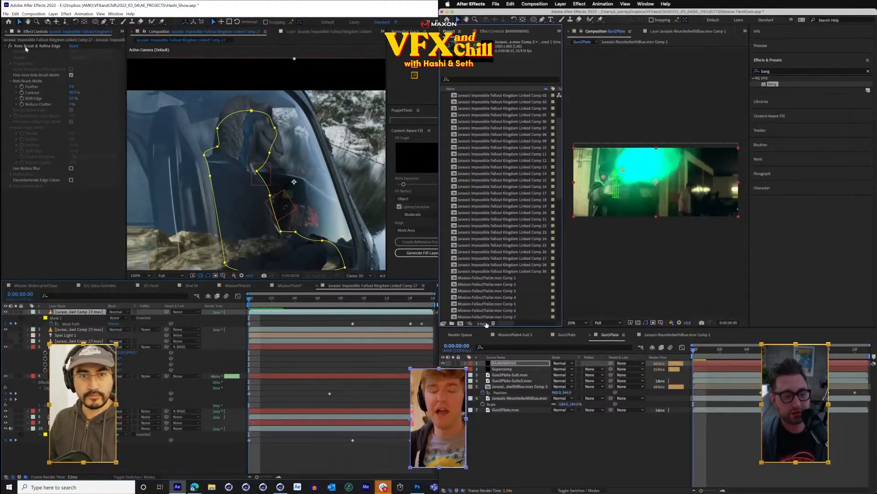
pyautogui.click(482, 324)
pyautogui.press('Delete')
# - Set the gun shot project's color depth to 16 bits per channel, and activate the Pen tool in the helicopter project
pyautogui.click(699, 137)
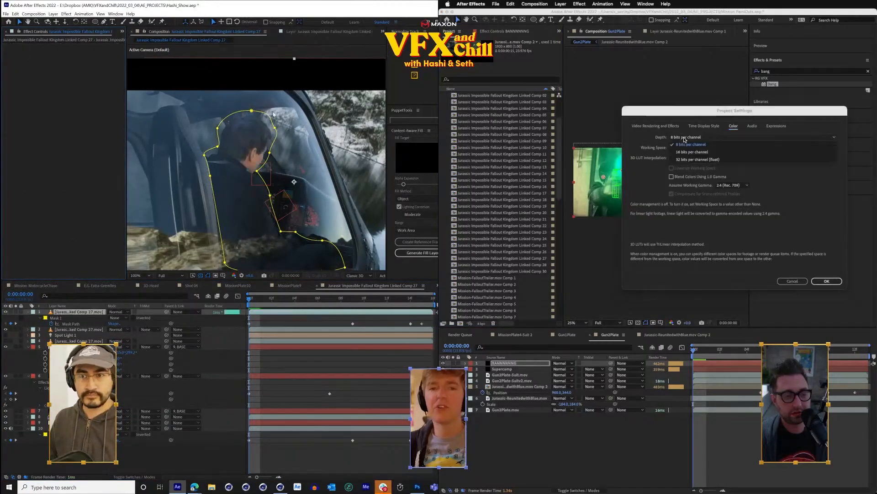
pyautogui.click(104, 22)
pyautogui.click(692, 152)
pyautogui.click(832, 284)
# - Try outlining the window pillar with a second mask on the top footage copy, and try changing the muzzle flash's depth position
pyautogui.moveTo(282, 91); pyautogui.dragTo(312, 130)
pyautogui.click(503, 32)
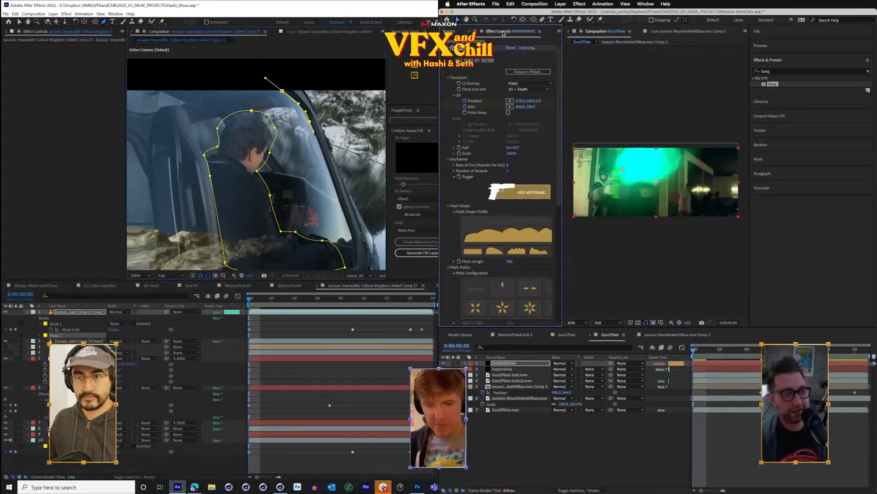
pyautogui.click(339, 201)
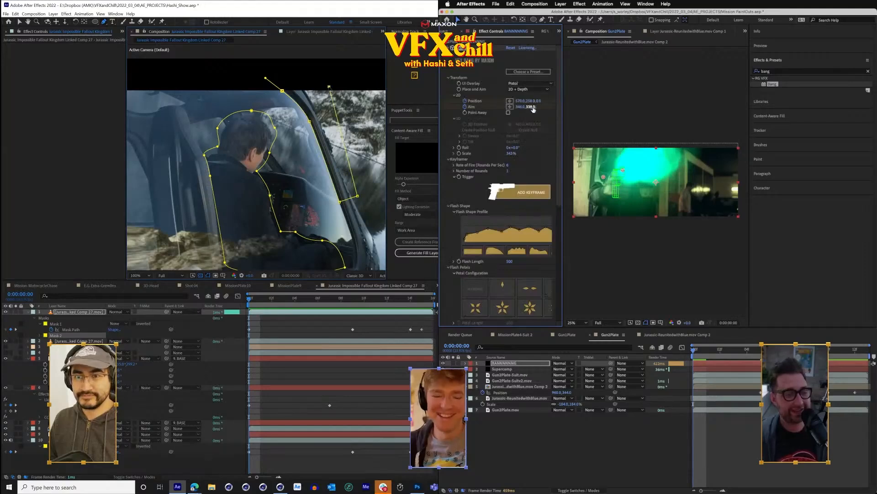
pyautogui.moveTo(539, 103); pyautogui.dragTo(467, 106)
pyautogui.click(283, 91)
pyautogui.moveTo(329, 86); pyautogui.dragTo(305, 83)
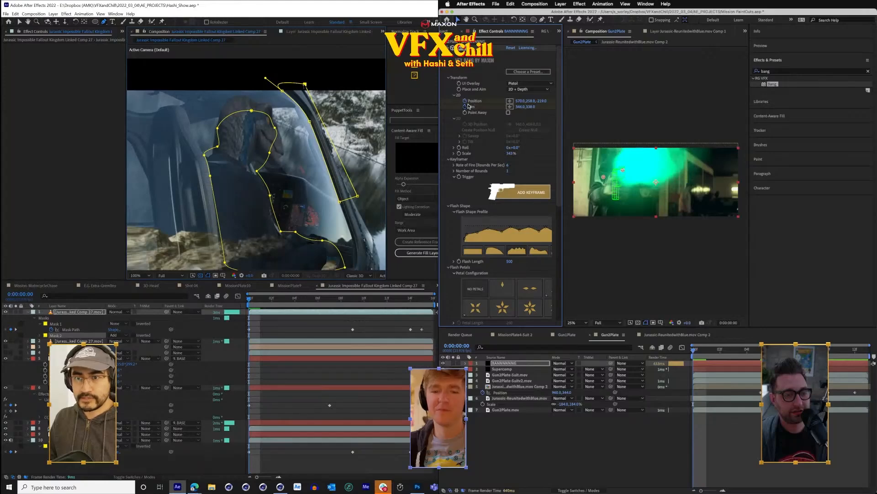
pyautogui.press('Delete')
pyautogui.press('Delete')
pyautogui.press('v')
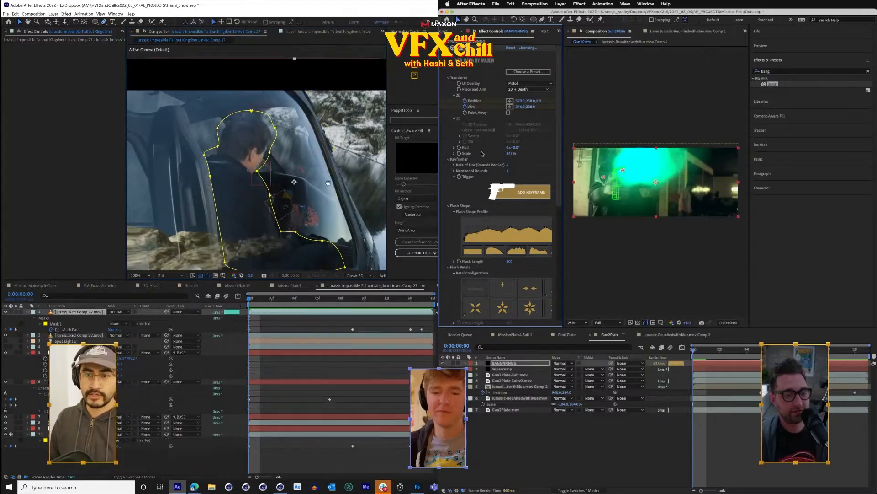
# - Add a muzzle flash trigger keyframe at frame 4 of the gun shot, and hide the top footage copy in the helicopter comp
pyautogui.moveTo(328, 183); pyautogui.dragTo(287, 174)
pyautogui.scroll(1, 287, 172)
pyautogui.moveTo(298, 125); pyautogui.dragTo(269, 189)
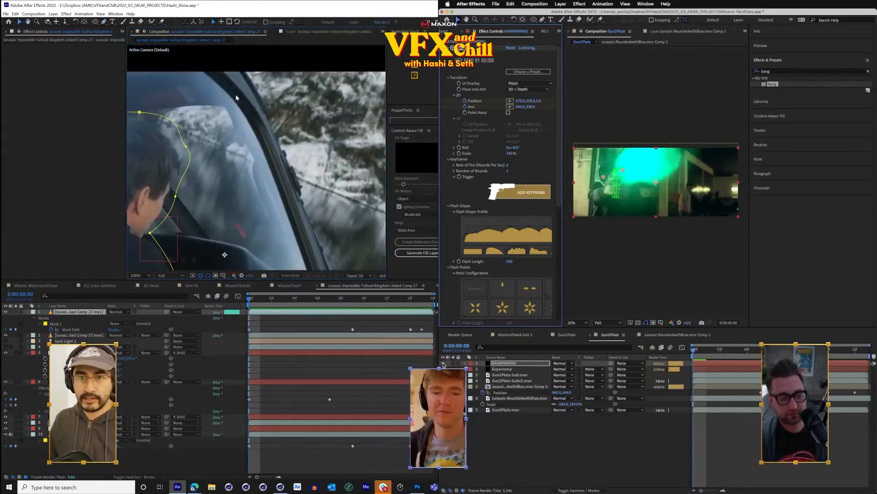
pyautogui.click(443, 363)
pyautogui.press('pagedown')
pyautogui.press('pagedown')
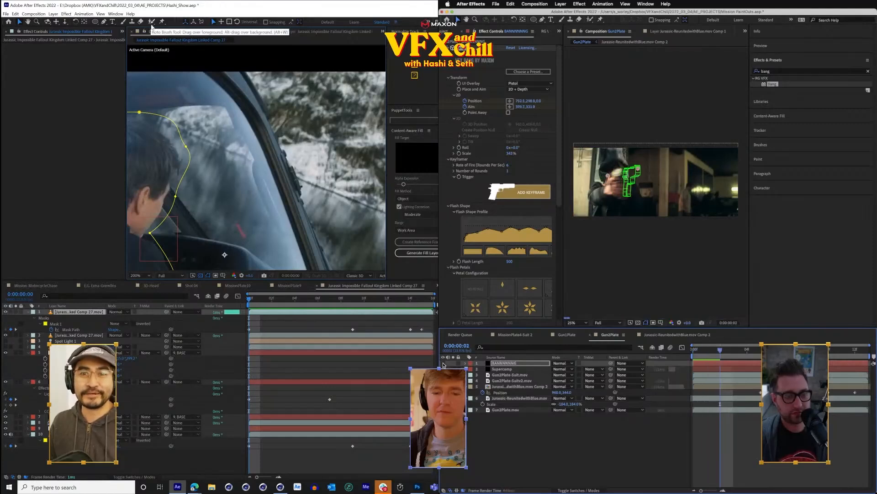
pyautogui.click(152, 25)
pyautogui.press('pagedown')
pyautogui.press('pagedown')
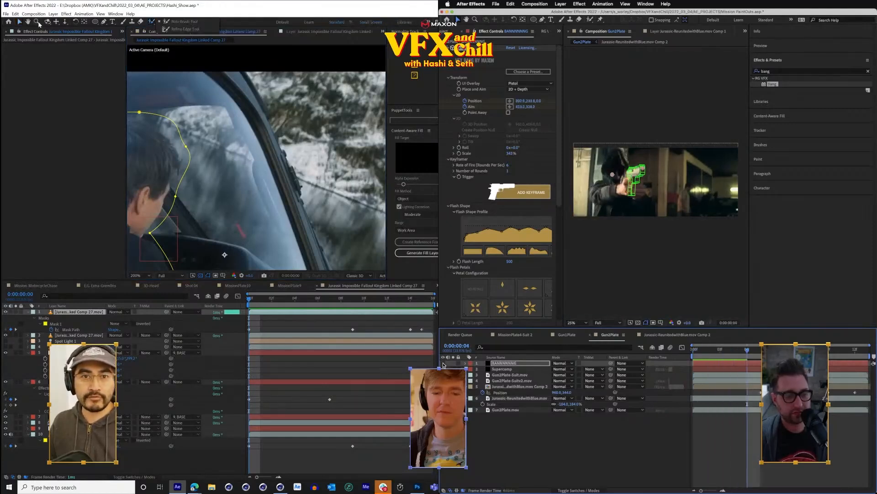
pyautogui.click(81, 318)
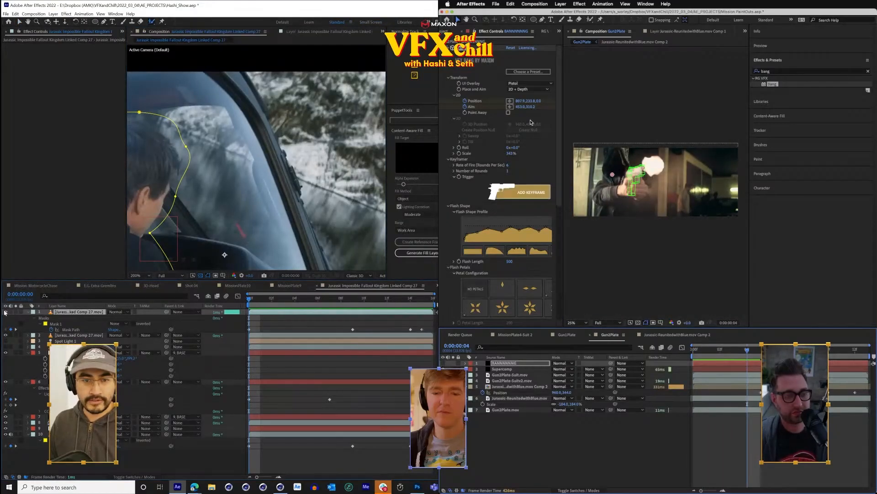
pyautogui.click(513, 197)
# - Add another muzzle flash trigger keyframe at frame 11 of the gun shot, and preview the raptor head in the helicopter shot
pyautogui.moveTo(274, 200); pyautogui.dragTo(335, 167)
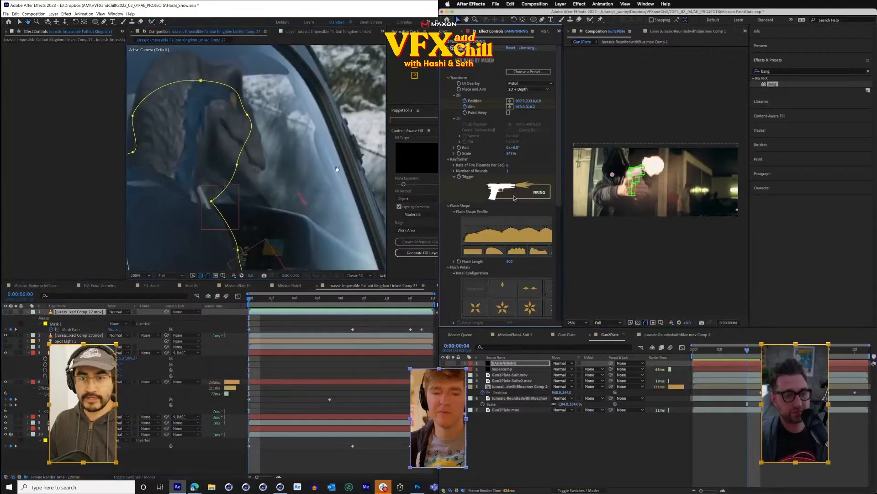
pyautogui.scroll(-1, 302, 186)
pyautogui.press('pagedown')
pyautogui.press('pagedown')
pyautogui.press('pagedown')
pyautogui.moveTo(254, 300); pyautogui.dragTo(422, 328)
pyautogui.press('pagedown')
pyautogui.press('pagedown')
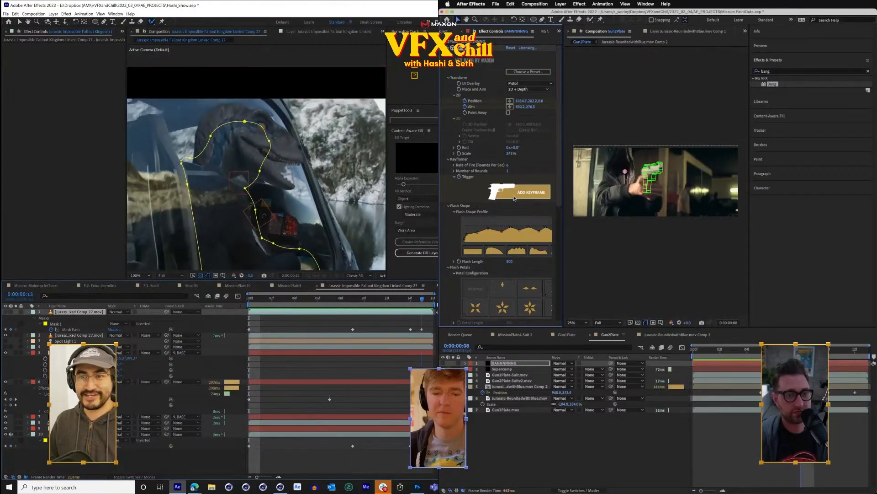
pyautogui.press('space')
pyautogui.press('pagedown')
pyautogui.press('pagedown')
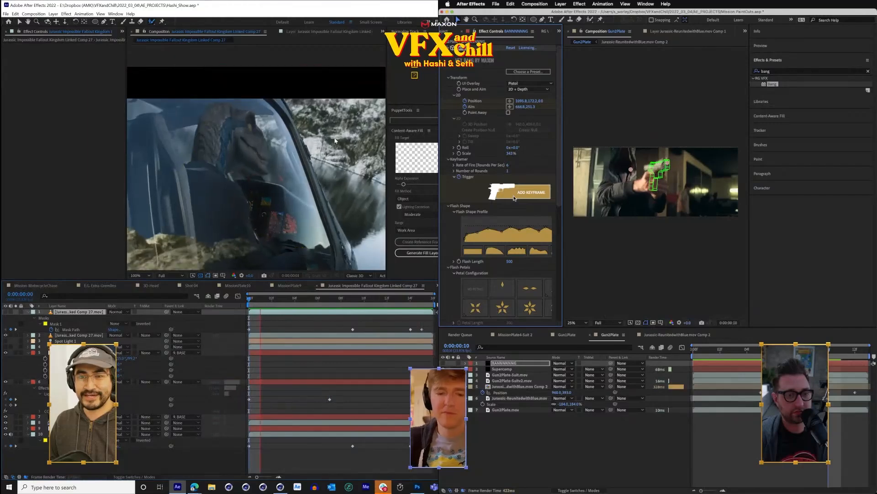
pyautogui.click(515, 198)
pyautogui.press('space')
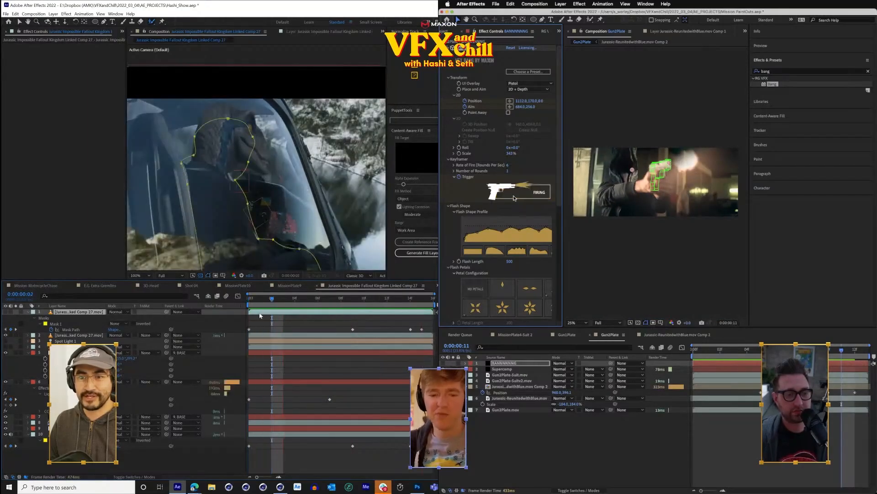
# - Examine the raptor's snout against the window pillar at frames 9 and 15, with the second footage layer selected
pyautogui.moveTo(258, 300); pyautogui.dragTo(353, 300)
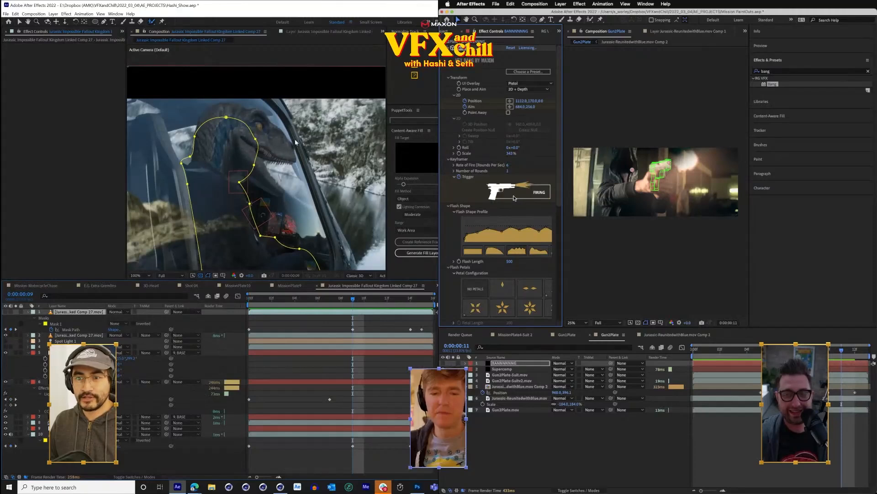
pyautogui.click(301, 186)
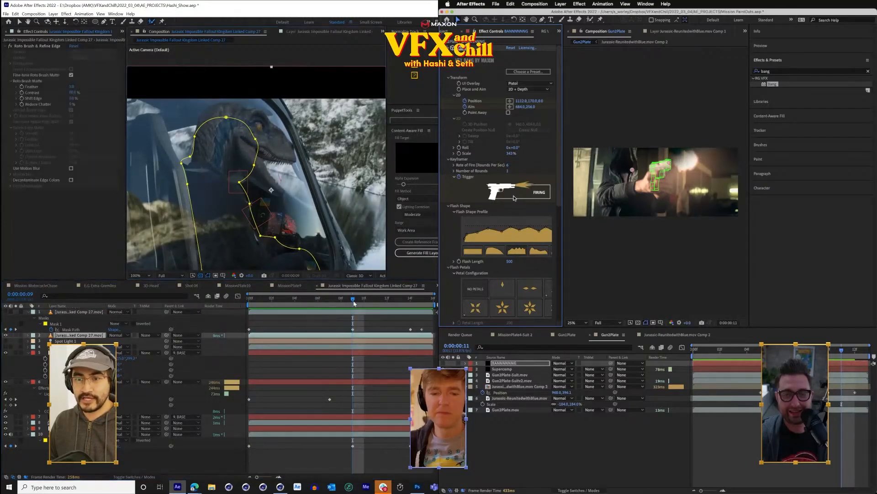
pyautogui.moveTo(353, 303); pyautogui.dragTo(422, 302)
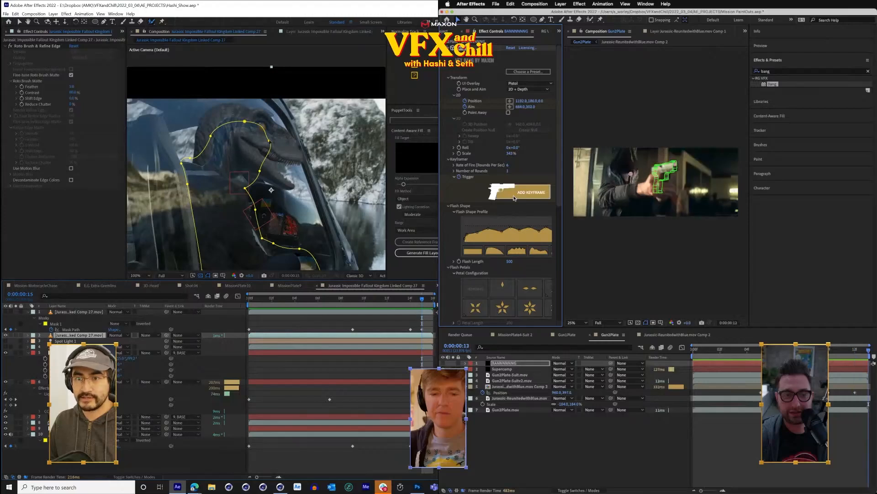
pyautogui.scroll(1, 318, 195)
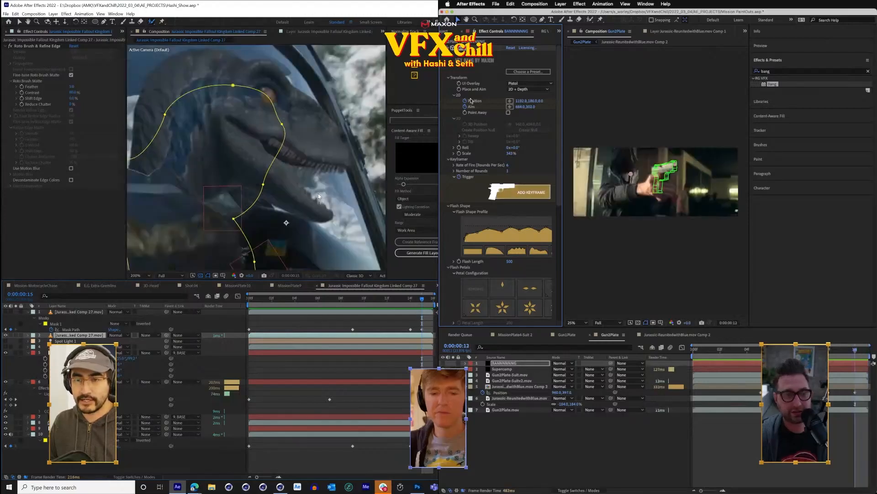
pyautogui.moveTo(302, 190); pyautogui.dragTo(248, 204)
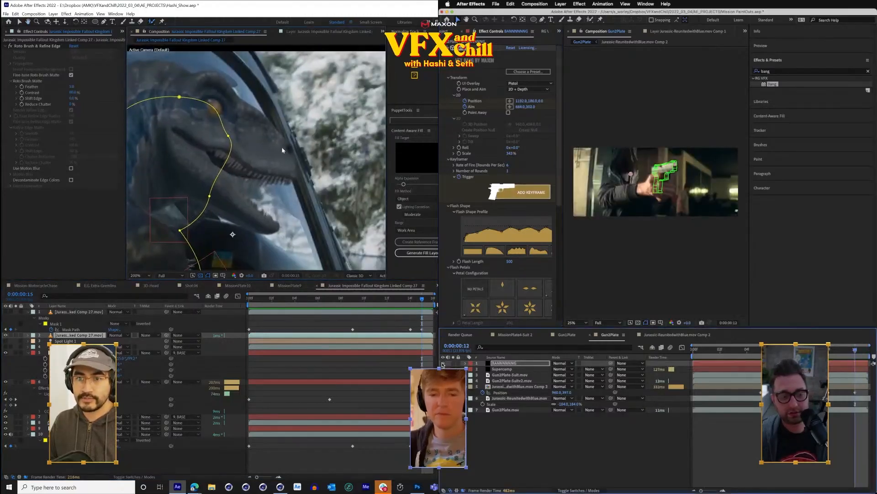
# - Play back the gun shot from the start, and step to the first flash at frame 4
pyautogui.click(696, 352)
pyautogui.press('space')
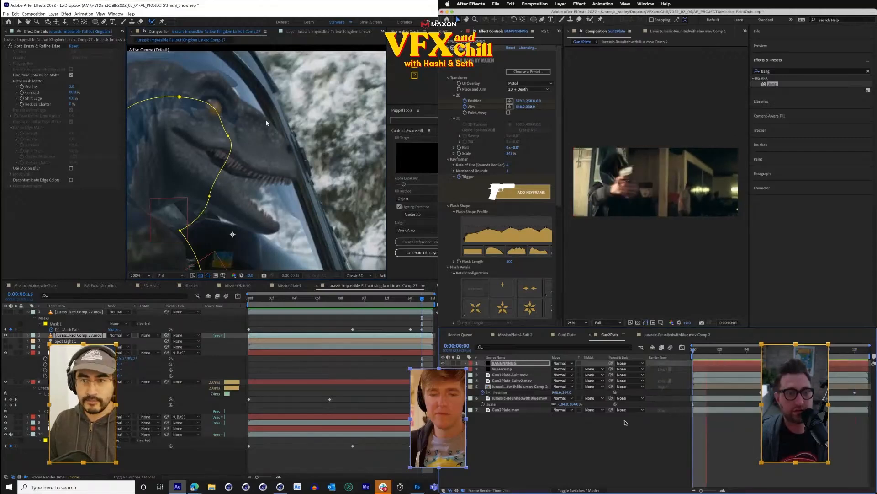
pyautogui.press('space')
pyautogui.click(718, 352)
pyautogui.press('pagedown')
pyautogui.press('pagedown')
pyautogui.press('pagedown')
# - Show the top footage copy in the helicopter comp, delete its existing mask, and enable RotoBezier for the Pen tool
pyautogui.click(5, 312)
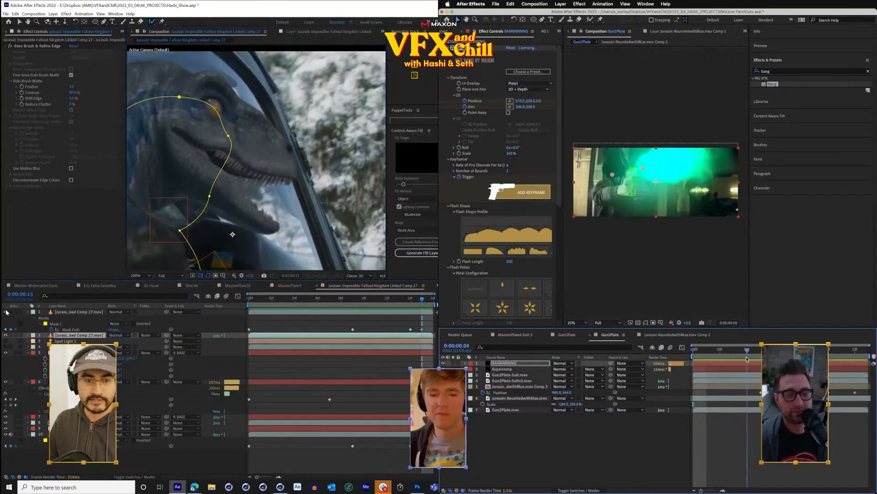
pyautogui.press('pageup')
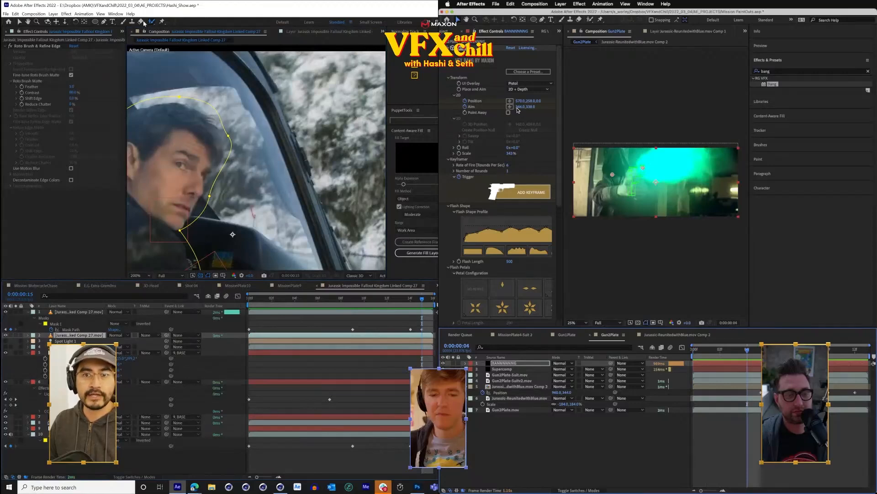
pyautogui.click(104, 23)
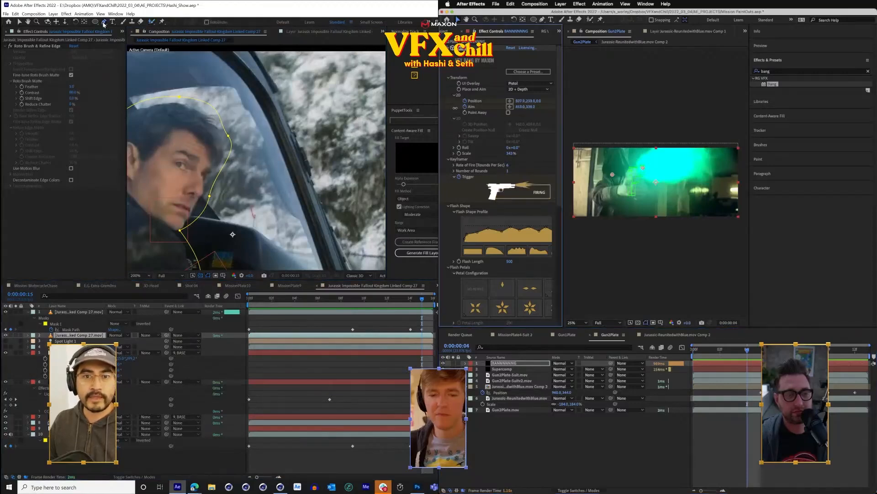
pyautogui.click(206, 22)
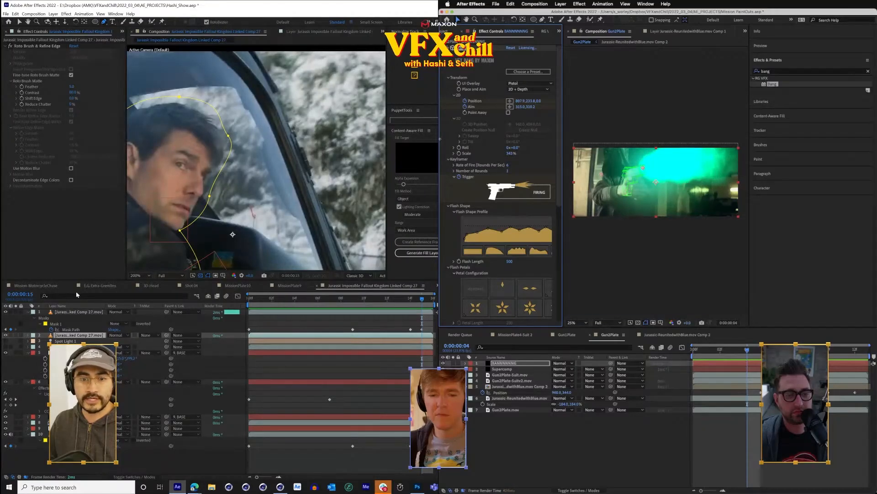
pyautogui.click(75, 312)
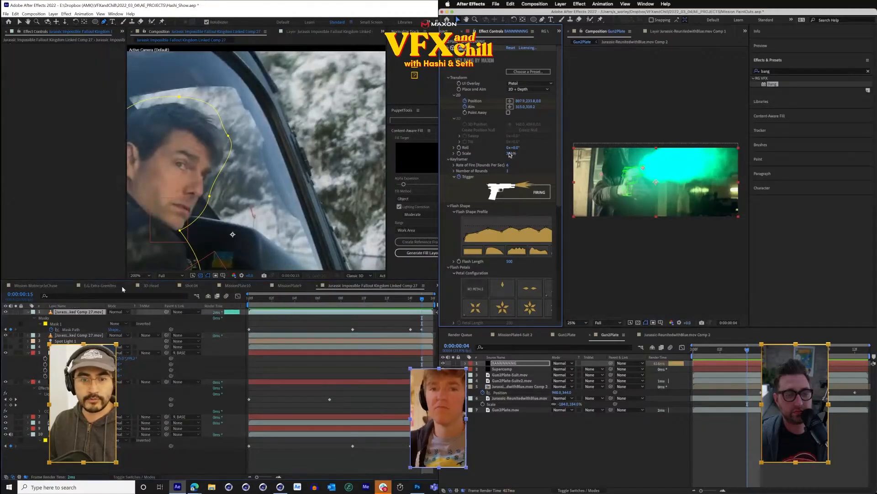
pyautogui.press('m')
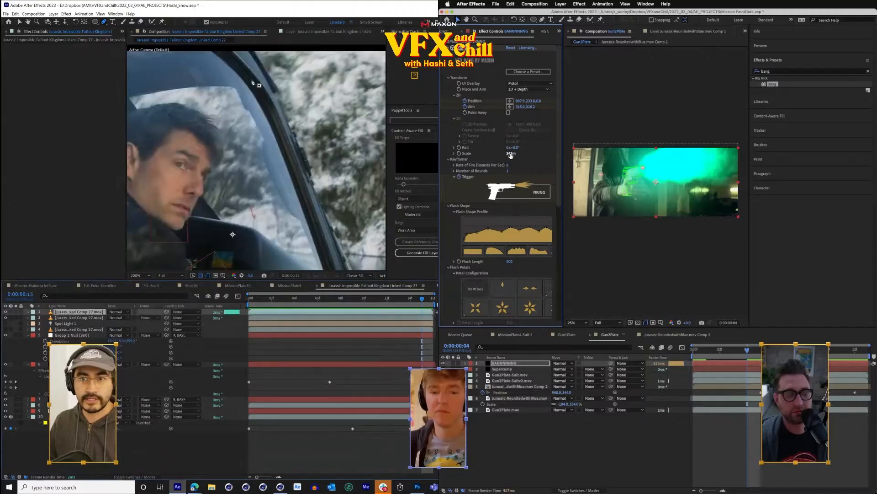
# - Draw a closed RotoBezier mask around the window pillar at frame 15, and set the muzzle flash's scale to 200%
pyautogui.click(228, 66)
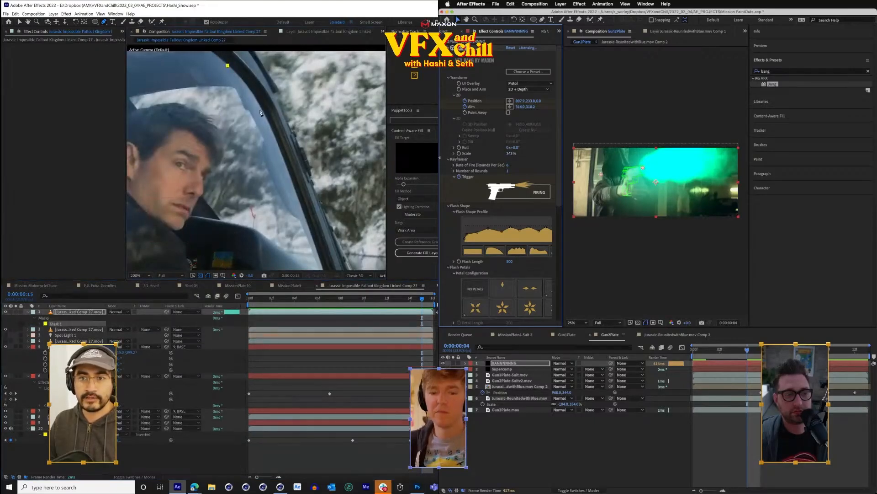
pyautogui.click(264, 111)
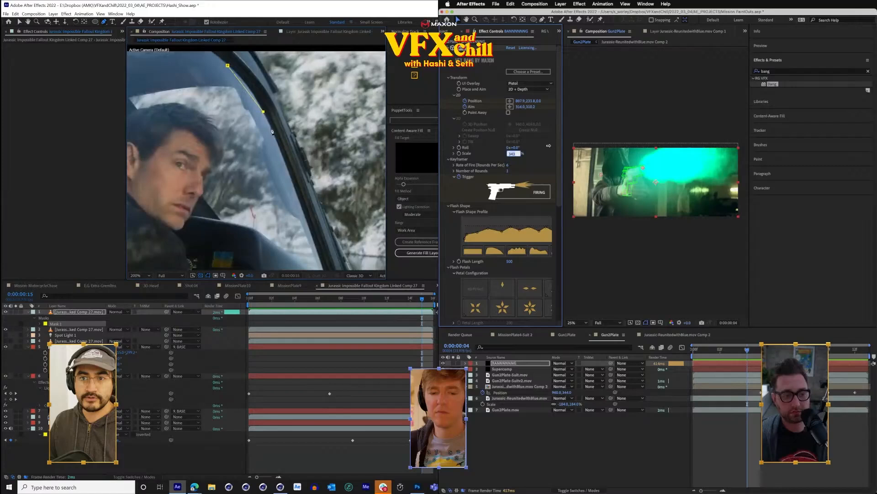
pyautogui.click(289, 175)
pyautogui.write('200')
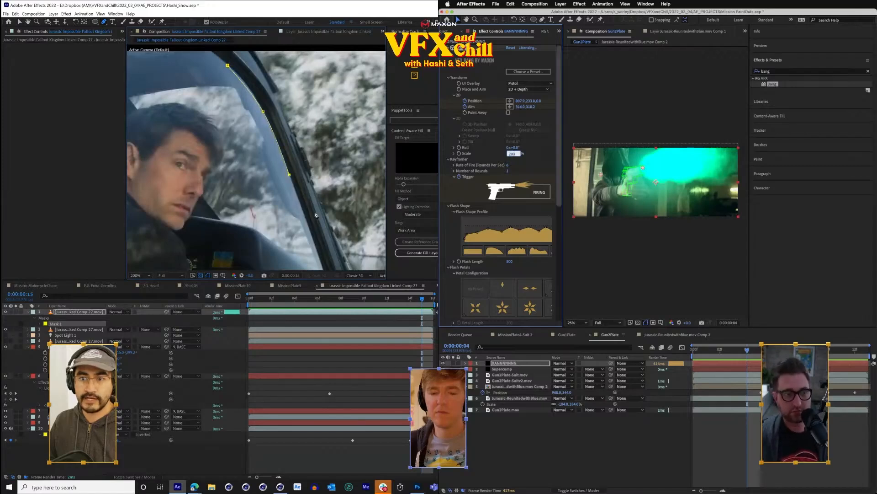
pyautogui.press('Return')
pyautogui.click(316, 216)
pyautogui.click(317, 196)
pyautogui.click(288, 118)
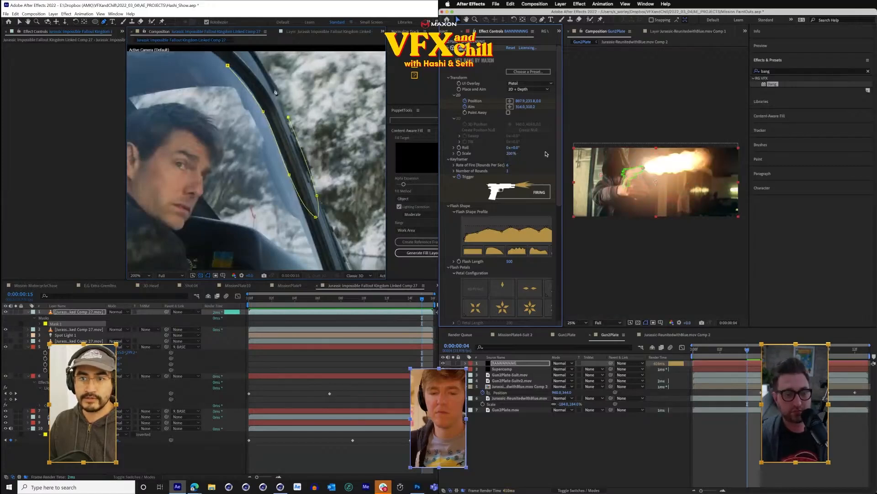
pyautogui.click(228, 65)
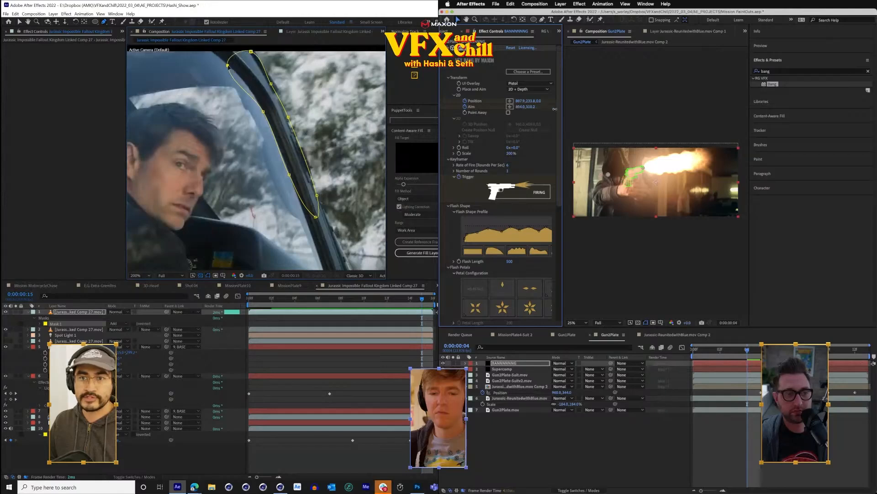
# - Refine the pillar mask's points to follow the window frame's edges, and adjust the muzzle flash's horizontal aim and scale
pyautogui.moveTo(539, 108); pyautogui.dragTo(591, 111)
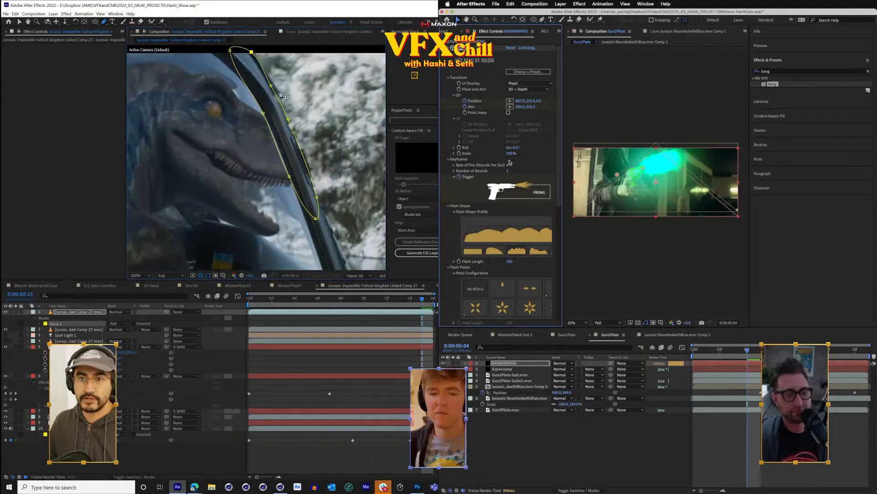
pyautogui.moveTo(282, 125); pyautogui.dragTo(292, 136)
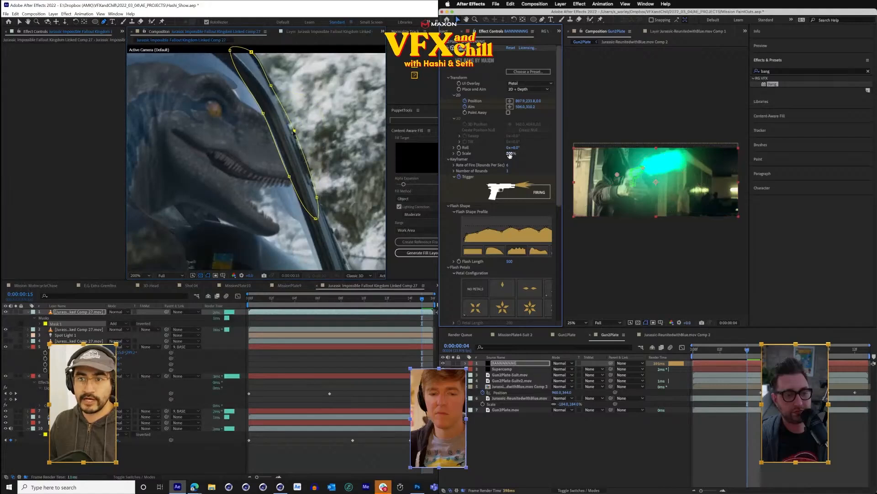
pyautogui.moveTo(290, 177); pyautogui.dragTo(286, 167)
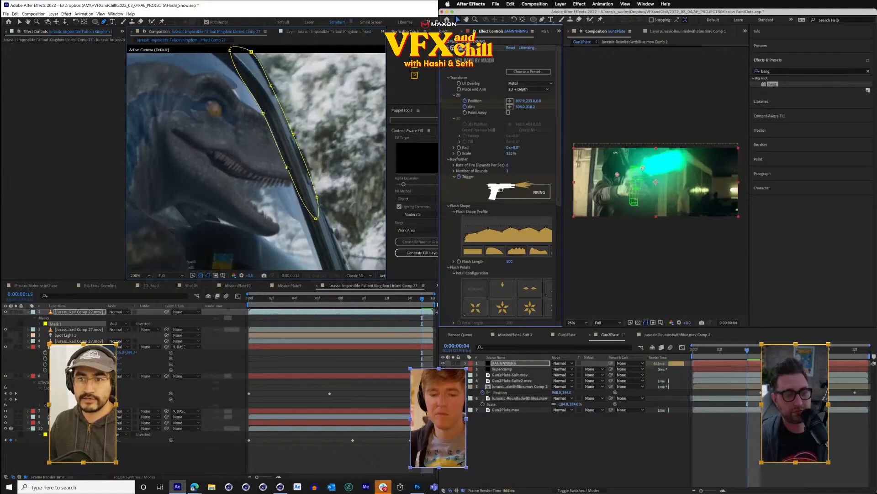
pyautogui.moveTo(315, 219); pyautogui.dragTo(314, 225)
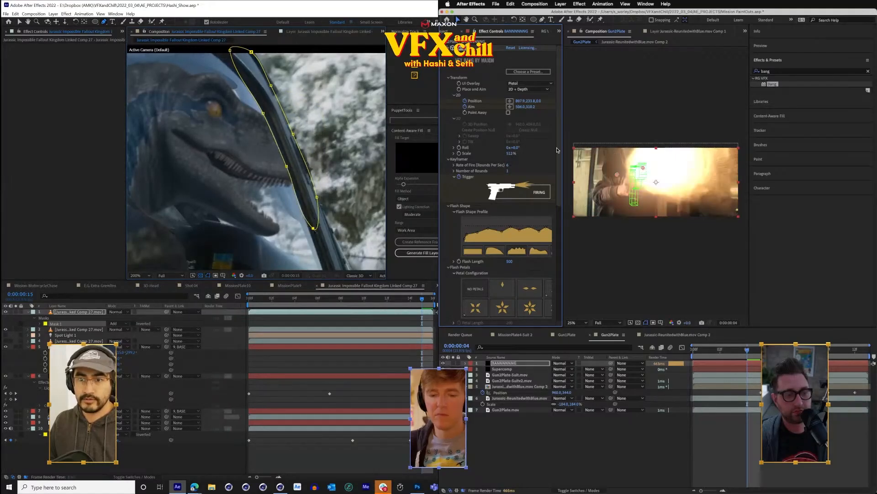
pyautogui.moveTo(512, 153); pyautogui.dragTo(498, 153)
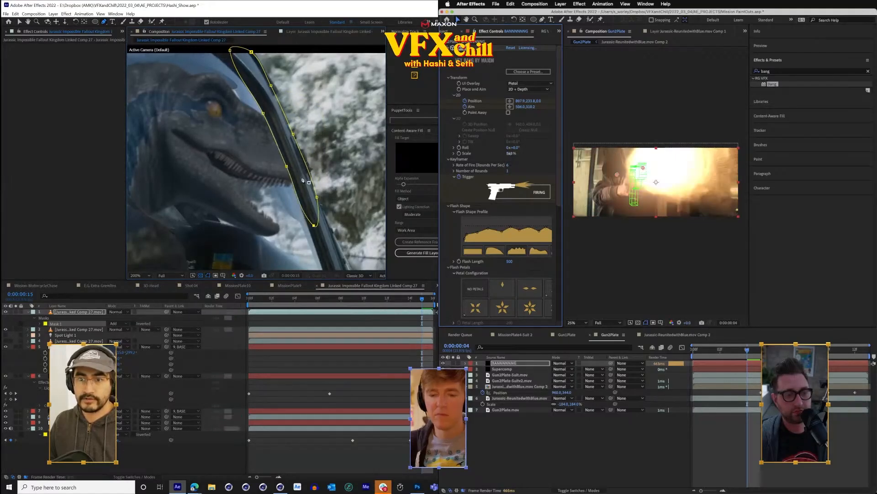
# - Track the pillar mask's path across the helicopter shot from frame 15, and replay the gun shot from its start
pyautogui.click(40, 324)
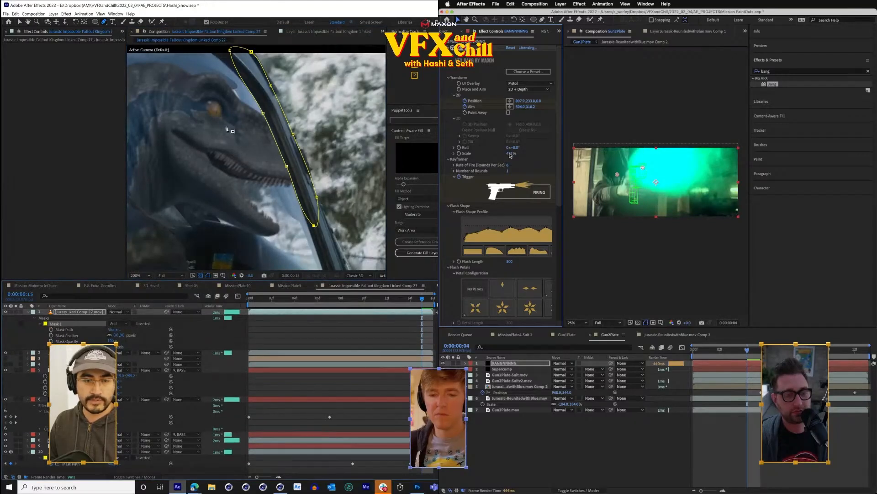
pyautogui.click(62, 330)
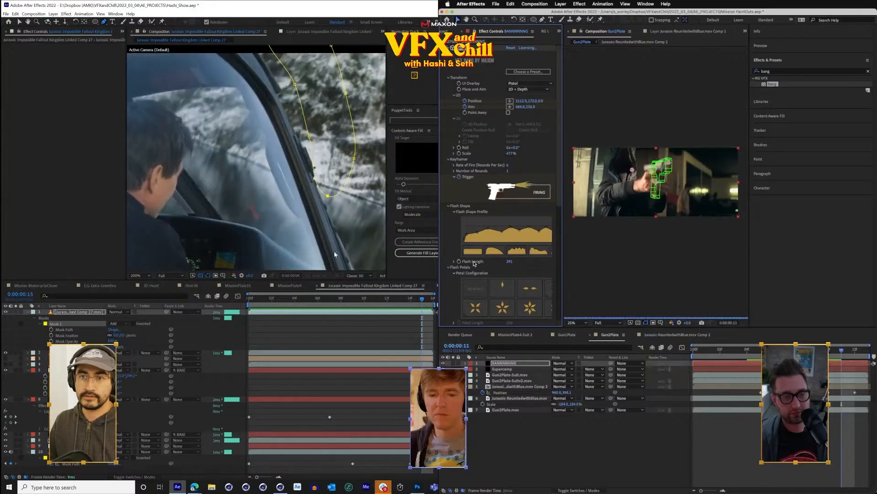
pyautogui.click(694, 350)
pyautogui.moveTo(337, 299); pyautogui.dragTo(421, 299)
pyautogui.press('space')
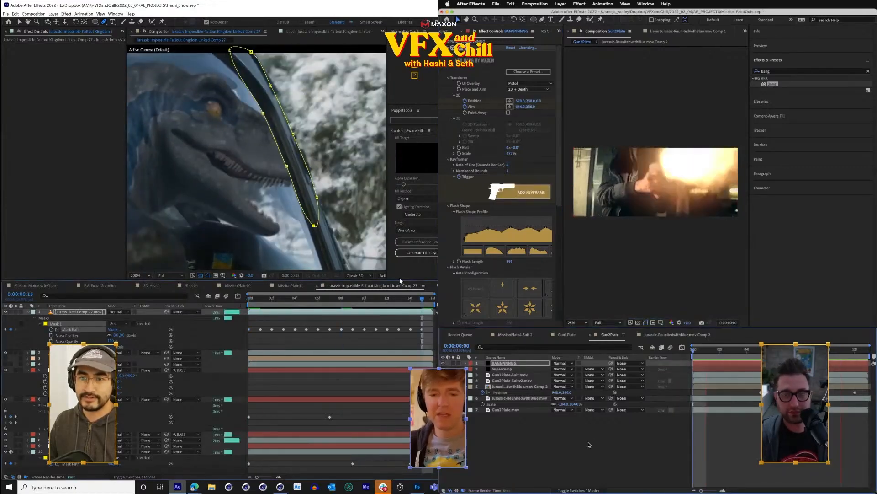
# - Check the tracked pillar mask's fit frame by frame, going from frame 14 back to frame 7
pyautogui.click(414, 302)
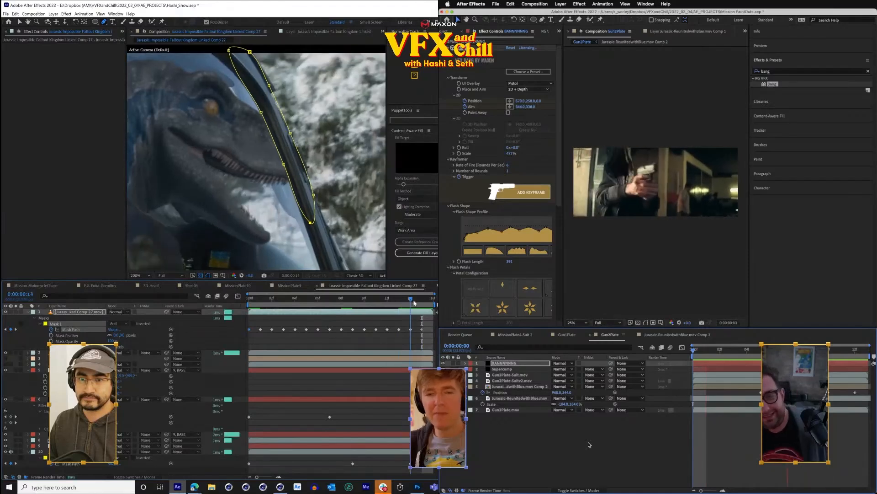
pyautogui.press('pageup')
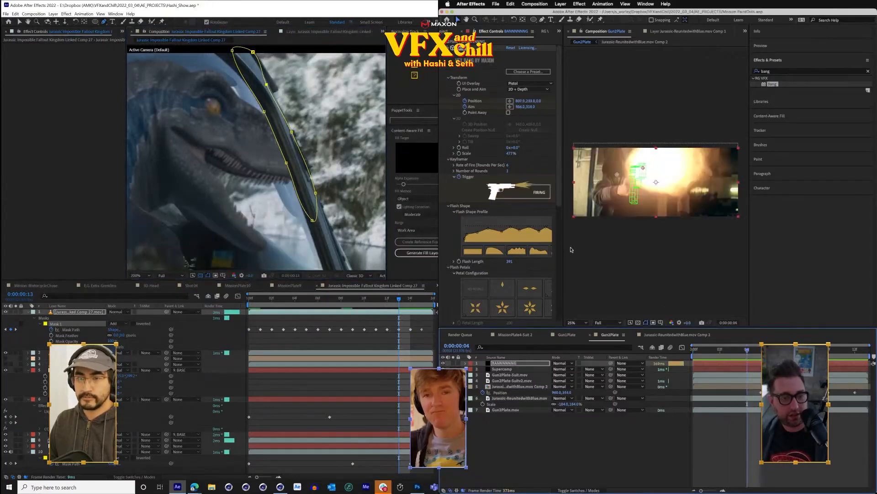
pyautogui.press('pageup')
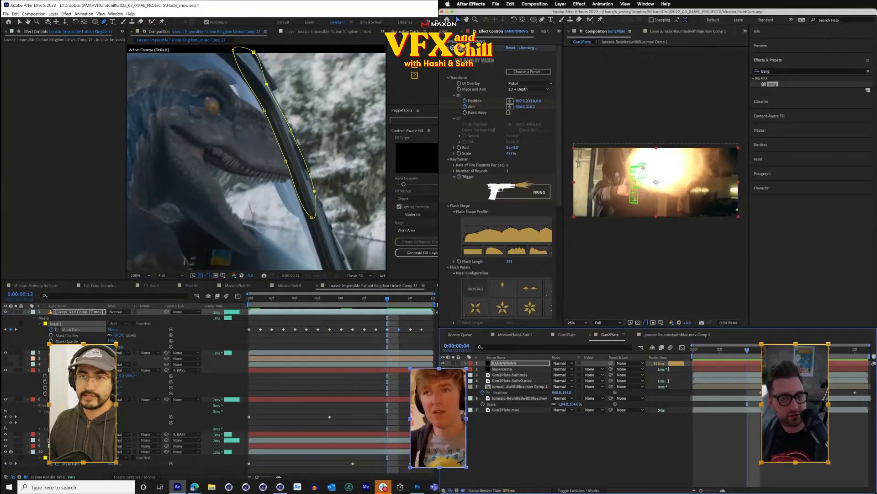
pyautogui.press('pageup')
pyautogui.press('pageup')
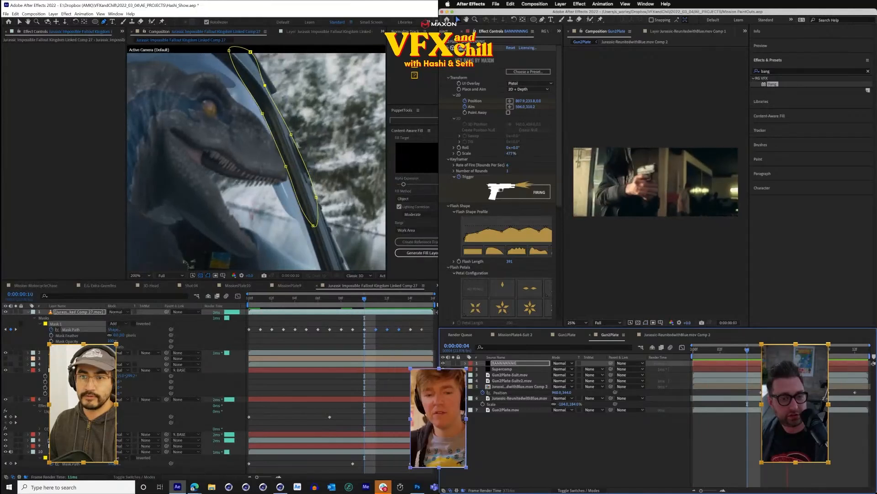
pyautogui.press('pageup')
pyautogui.press('pageup')
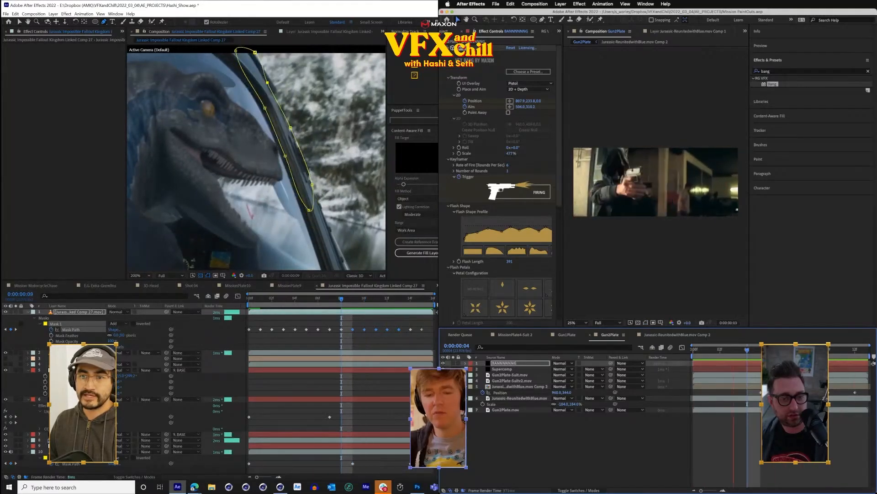
pyautogui.press('pageup')
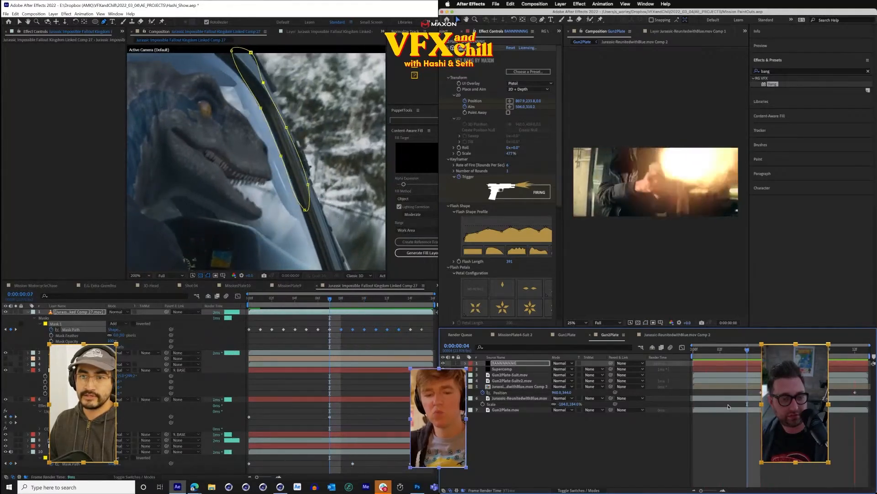
# - Delete the pillar mask's path keyframes before frame 7, and collapse the masked layer's properties
pyautogui.moveTo(322, 320); pyautogui.dragTo(232, 340)
pyautogui.press('Delete')
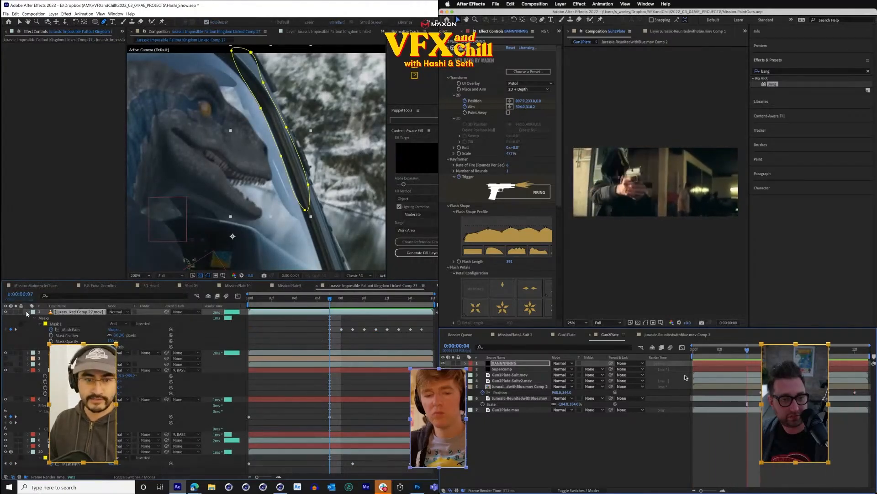
pyautogui.click(28, 311)
pyautogui.moveTo(205, 198); pyautogui.dragTo(239, 201)
pyautogui.scroll(-1, 237, 205)
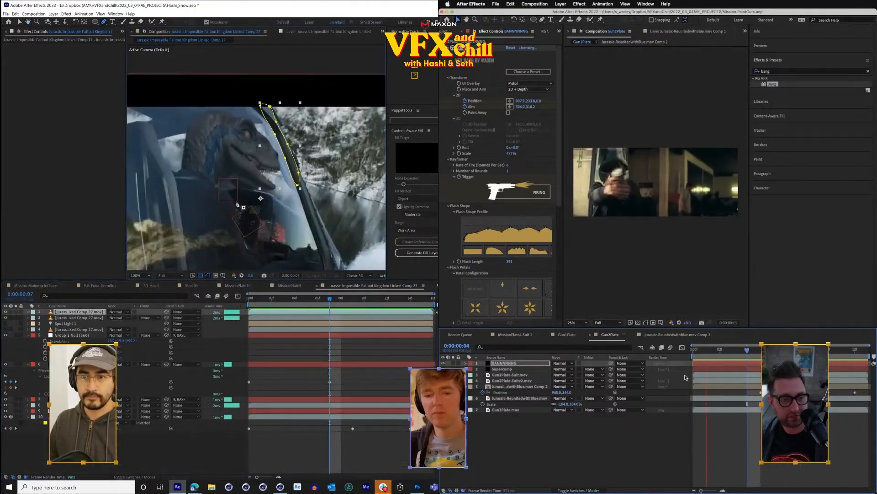
# - Add CC Light Sweep to the raptor's ELEMENT layer, and select the nested Jurassic comp layer in the gun shot
pyautogui.click(317, 356)
pyautogui.press('space')
pyautogui.click(284, 208)
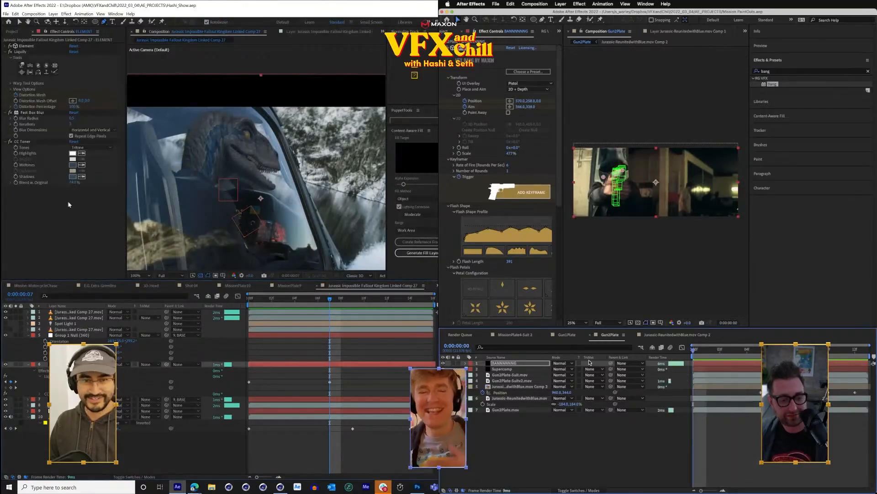
pyautogui.click(511, 388)
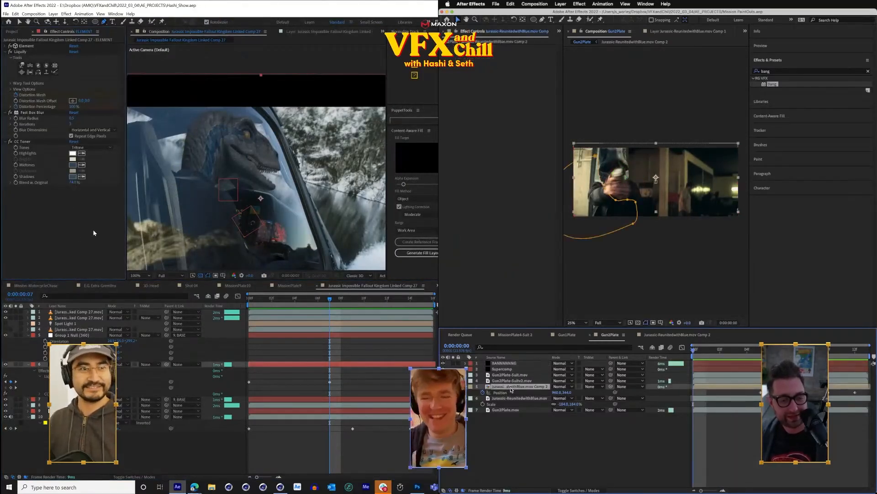
pyautogui.hotkey('ctrl', 'space')
pyautogui.write('swee')
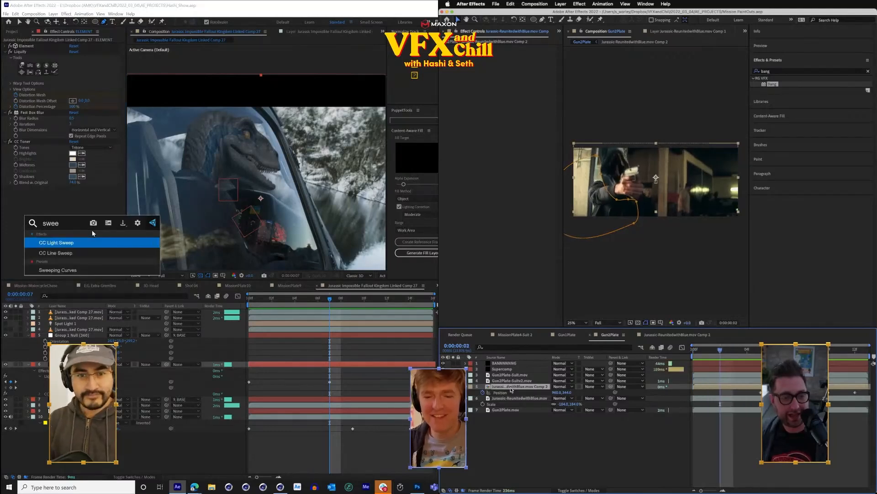
pyautogui.press('Return')
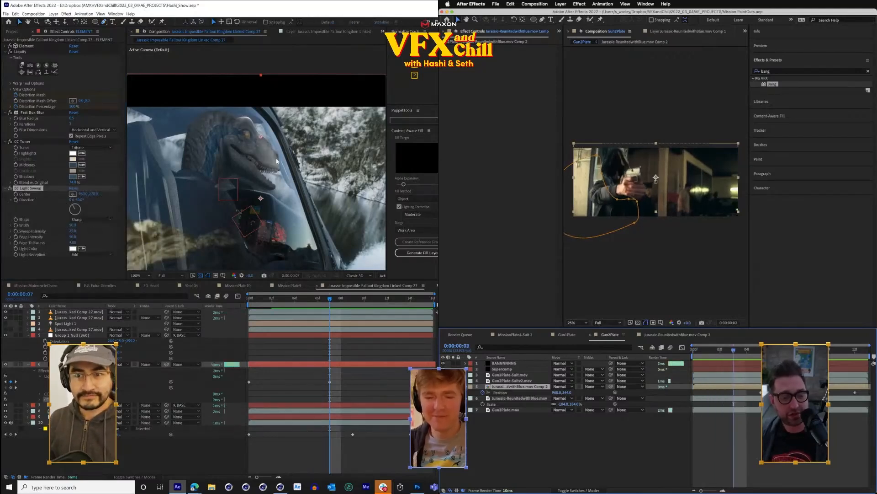
# - Place the light sweep's center at the raptor's snout, adjust its direction, and move the effect above Fast Box Blur
pyautogui.moveTo(261, 137); pyautogui.dragTo(283, 176)
pyautogui.scroll(1, 302, 205)
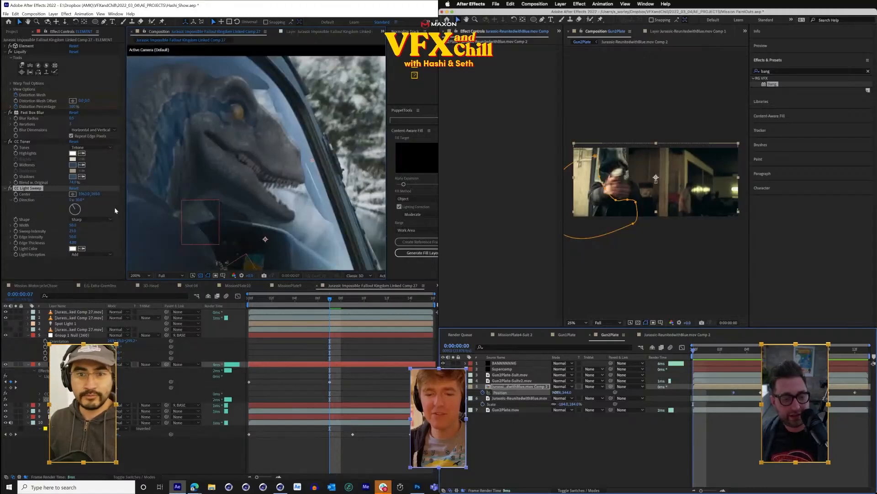
pyautogui.moveTo(76, 209); pyautogui.dragTo(42, 111)
pyautogui.click(597, 470)
pyautogui.press('space')
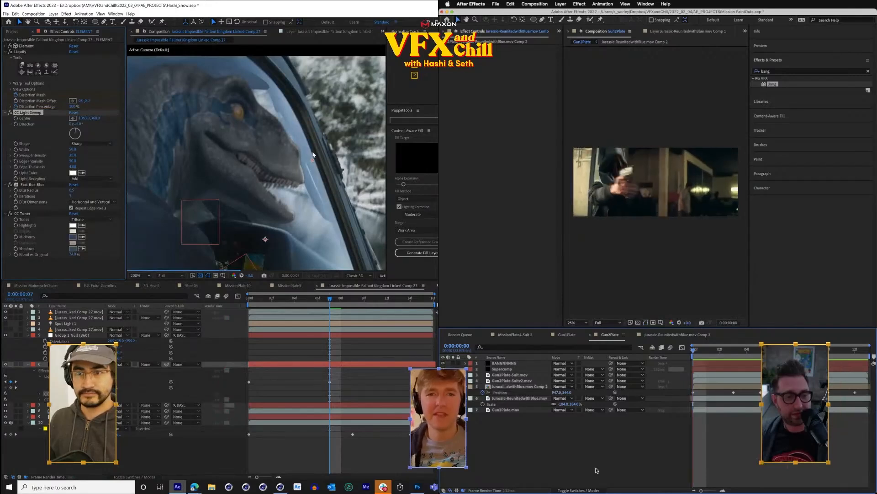
pyautogui.press('space')
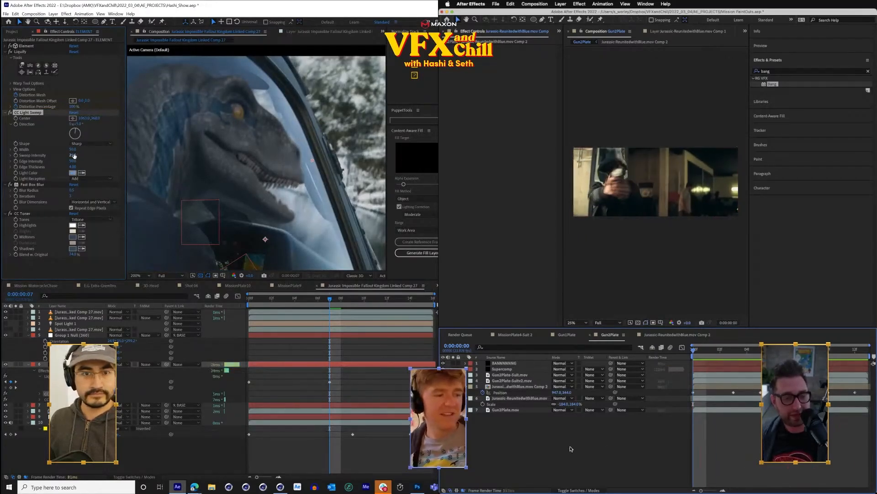
# - Increase the CC Light Sweep's width and sweep intensity, and replay the gun shot
pyautogui.press('pageup')
pyautogui.press('pageup')
pyautogui.moveTo(73, 149); pyautogui.dragTo(103, 152)
pyautogui.press('pageup')
pyautogui.press('space')
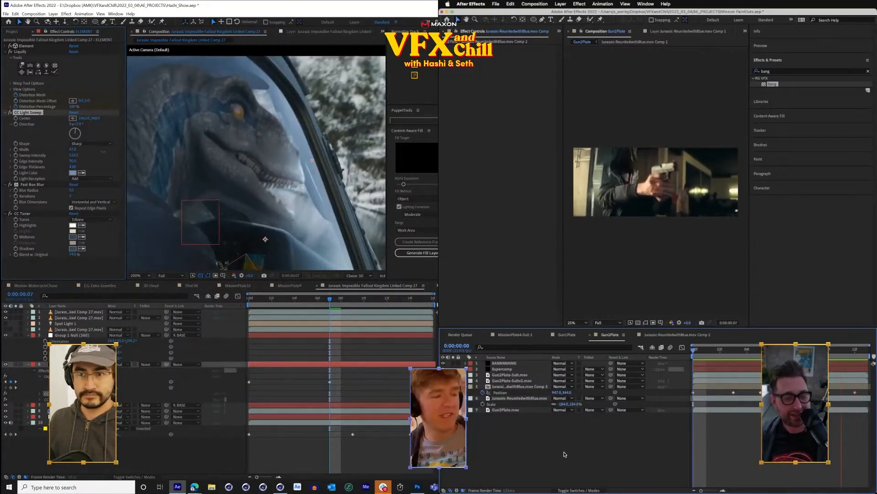
# - Set the light sweep's Light Reception to Composite, widen the sweep, and raise its center to the window frame
pyautogui.click(91, 178)
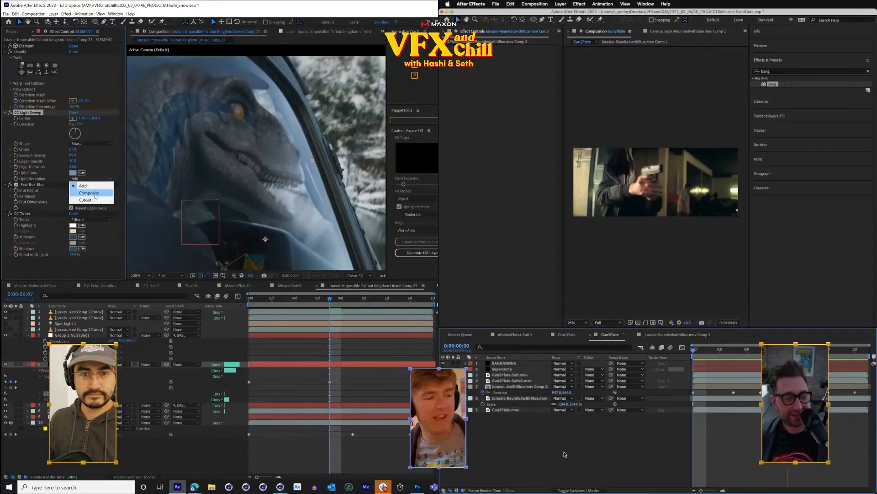
pyautogui.click(96, 196)
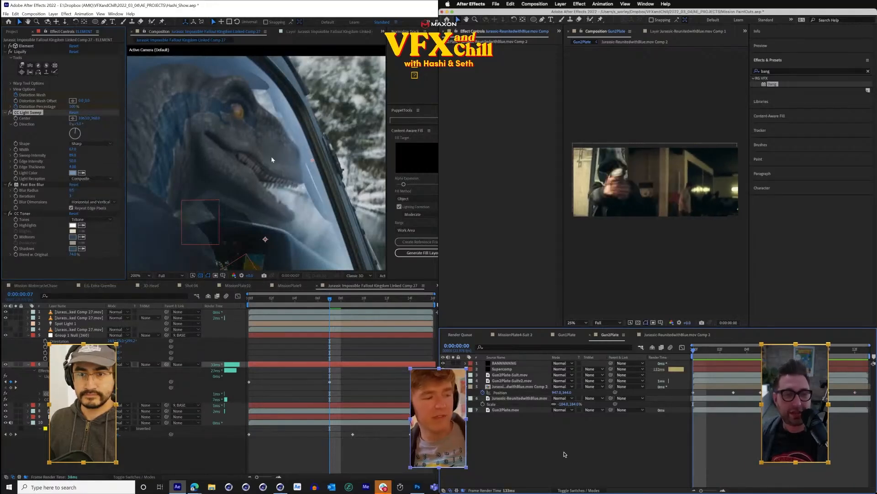
pyautogui.moveTo(79, 149); pyautogui.dragTo(96, 150)
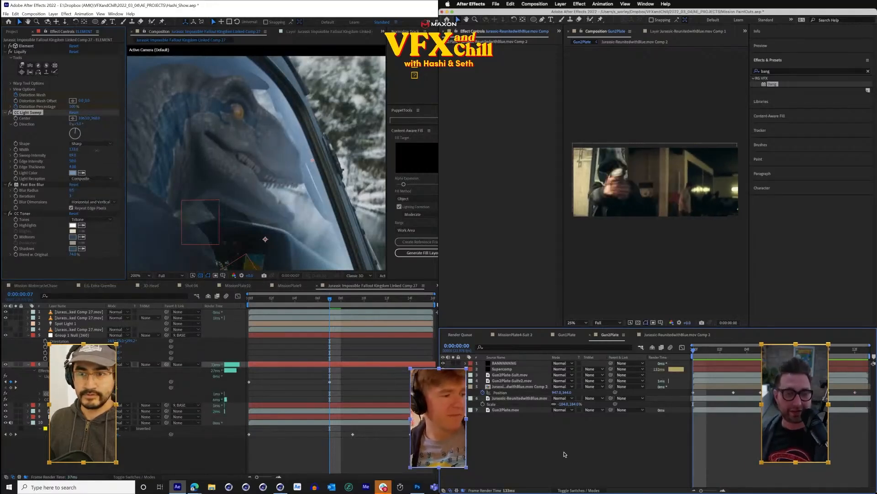
pyautogui.moveTo(313, 162); pyautogui.dragTo(307, 139)
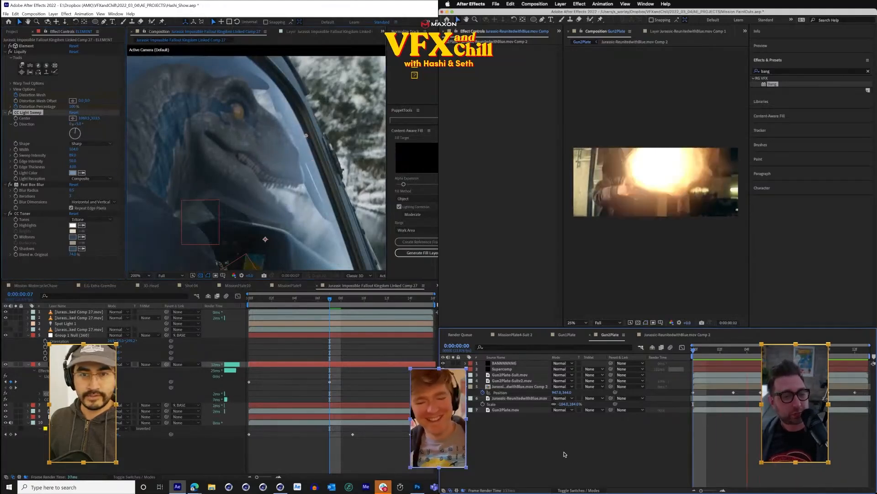
# - Examine the raptor head up close and in the full frame, comparing it with and without the light sweep
pyautogui.scroll(-2, 313, 153)
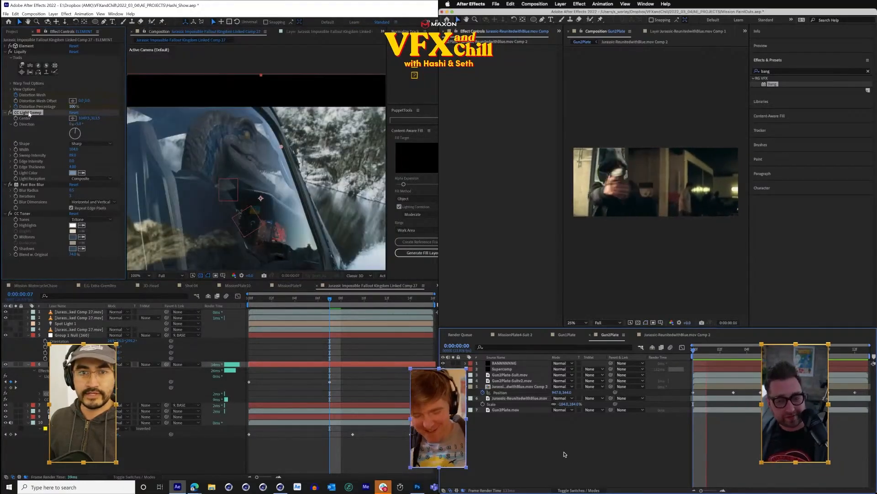
pyautogui.scroll(2, 244, 165)
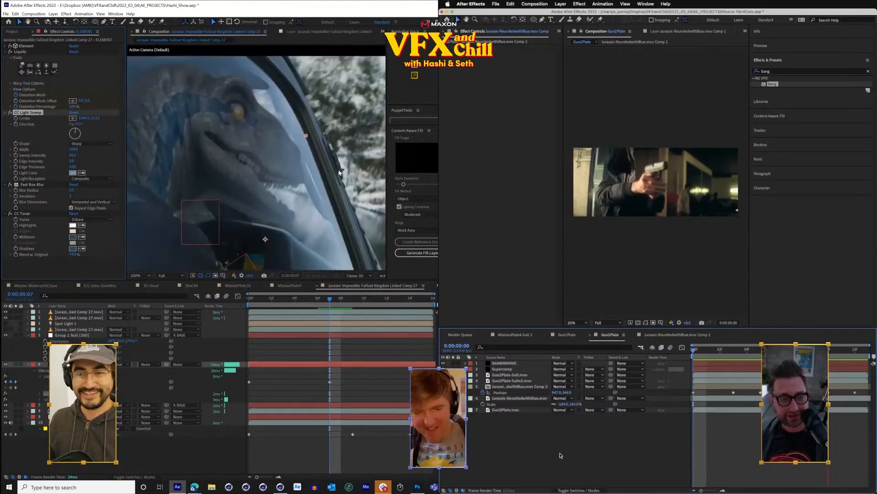
pyautogui.click(10, 113)
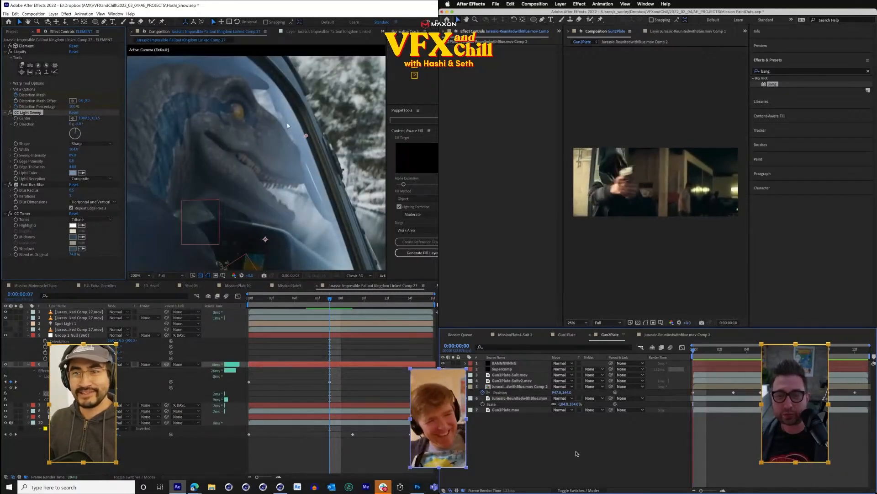
pyautogui.moveTo(322, 182); pyautogui.dragTo(311, 162)
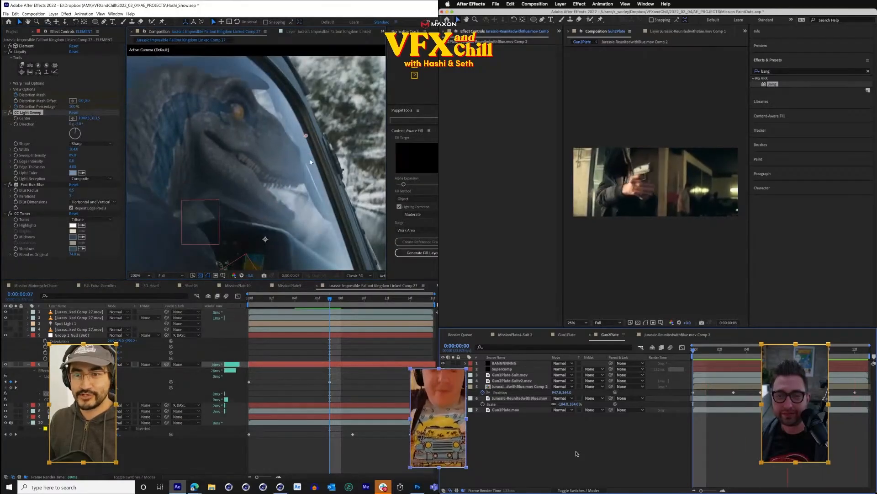
pyautogui.moveTo(333, 218); pyautogui.dragTo(251, 165)
# - Maximize the gun composition viewer, zoom in on the shooter, and play back the shot
pyautogui.press('`')
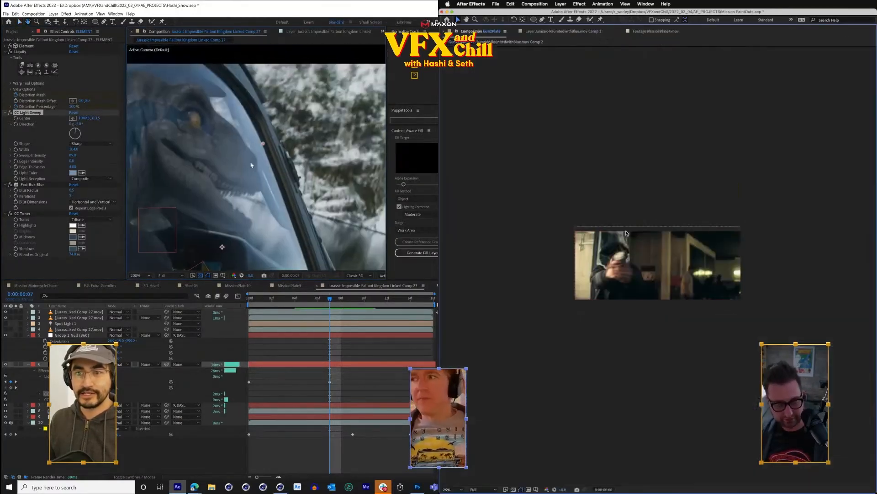
pyautogui.scroll(1, 256, 118)
pyautogui.scroll(-1, 268, 148)
pyautogui.scroll(3, 644, 270)
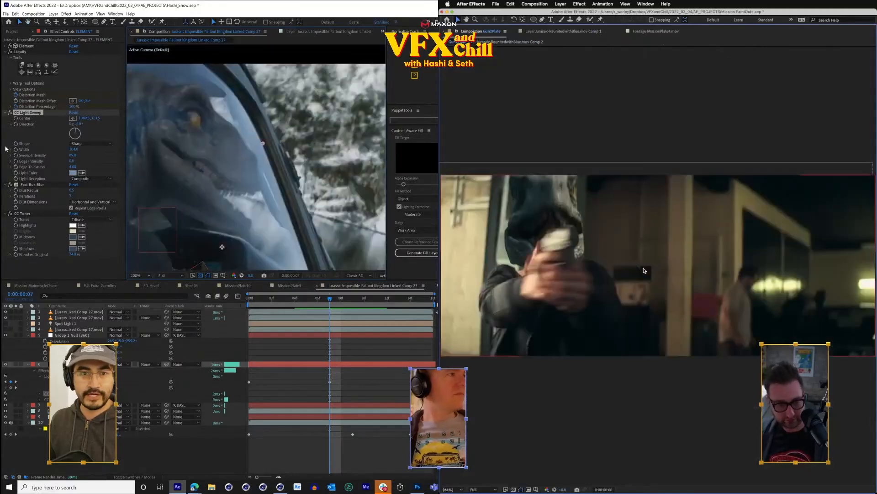
pyautogui.press('space')
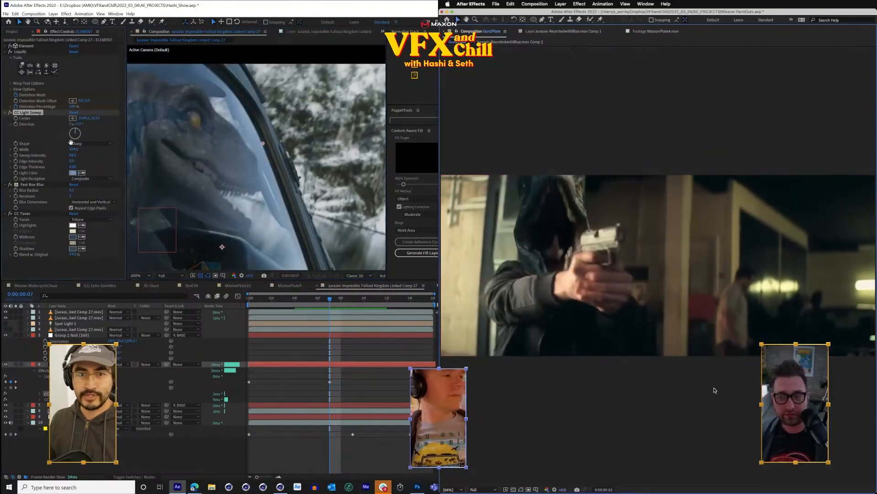
# - Try Add as the light sweep's Light Reception, return it to Composite, and show the gun project's file list
pyautogui.click(86, 178)
pyautogui.press('`')
pyautogui.click(82, 184)
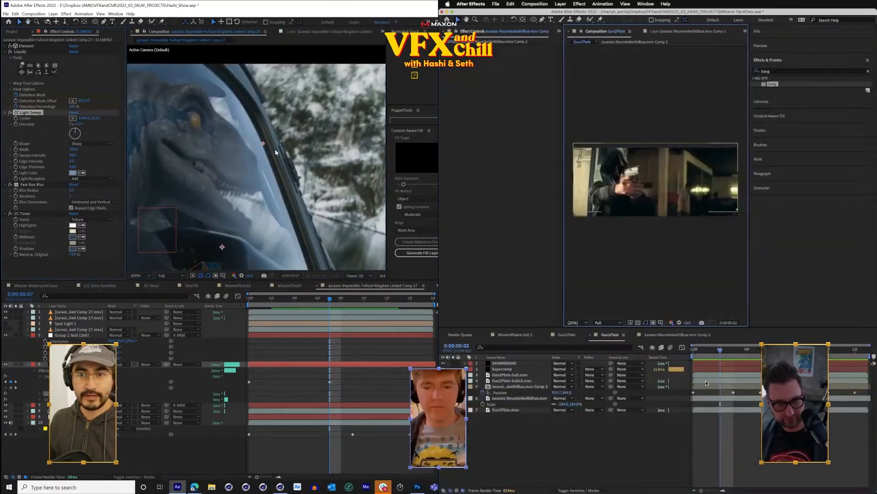
pyautogui.moveTo(214, 133); pyautogui.dragTo(251, 137)
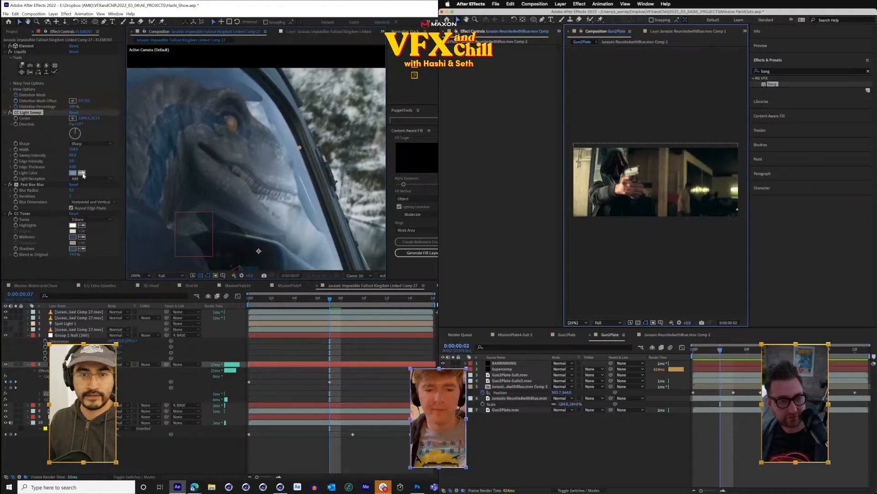
pyautogui.click(87, 179)
pyautogui.click(96, 195)
pyautogui.click(455, 34)
pyautogui.click(95, 194)
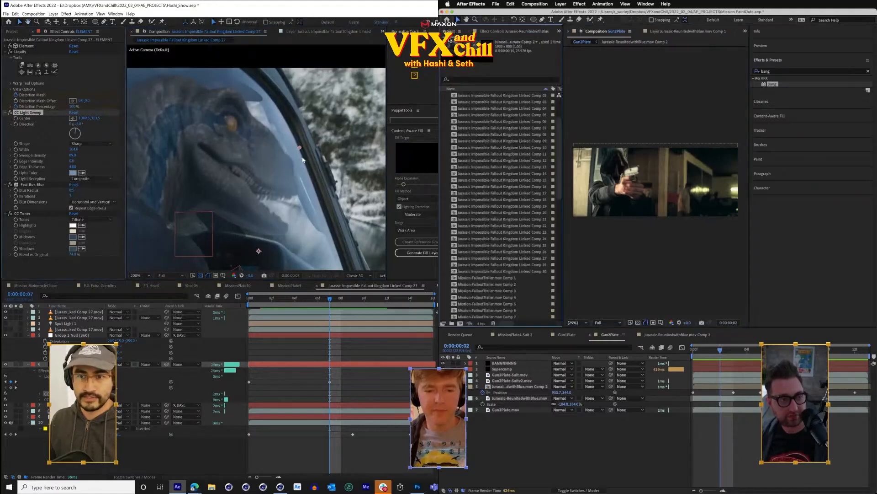
# - Lower and narrow the light sweep at the window frame, and combine Gun1Plate and Gun2Plate into a single composition with sequenced layers
pyautogui.moveTo(299, 148); pyautogui.dragTo(299, 169)
pyautogui.scroll(-10, 482, 251)
pyautogui.click(463, 199)
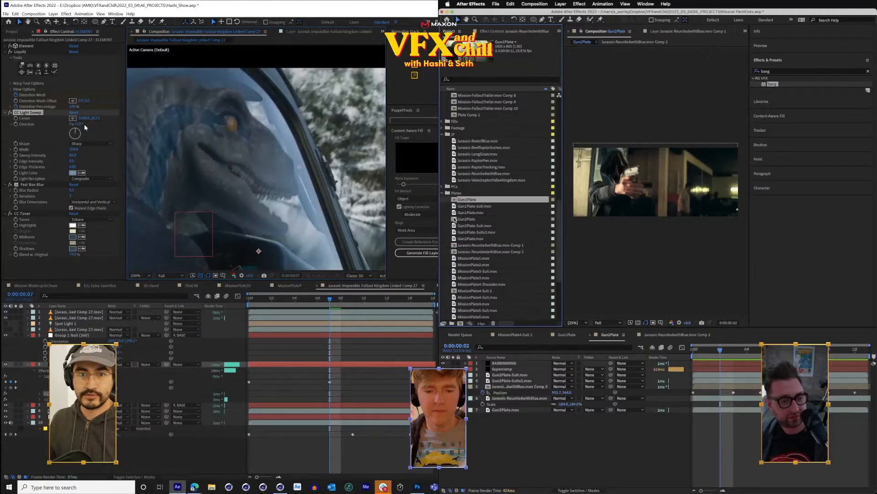
pyautogui.keyDown('super'); pyautogui.click(455, 218); pyautogui.keyUp('super')
pyautogui.moveTo(85, 126)
pyautogui.mouseDown()
pyautogui.moveTo(40, 153)
pyautogui.moveTo(52, 149)
pyautogui.mouseUp()
pyautogui.moveTo(460, 324); pyautogui.dragTo(460, 324)
pyautogui.moveTo(299, 167)
pyautogui.mouseDown()
pyautogui.moveTo(273, 166)
pyautogui.moveTo(301, 170)
pyautogui.mouseUp()
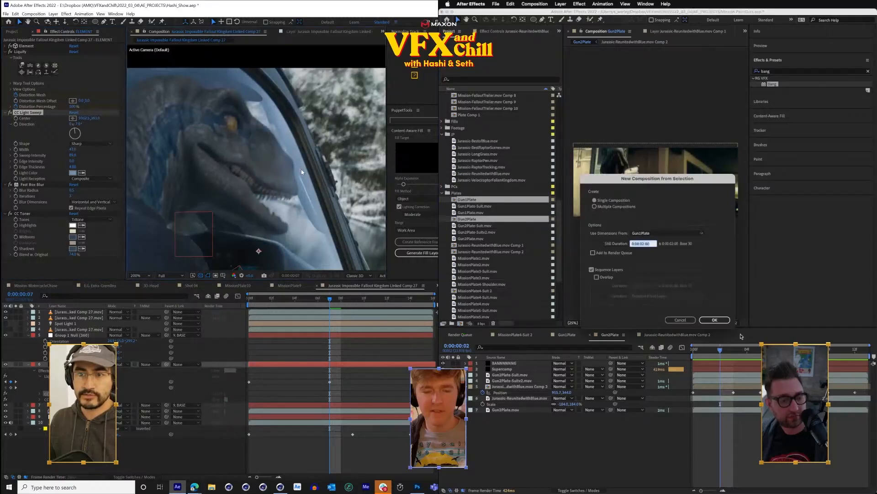
pyautogui.click(715, 320)
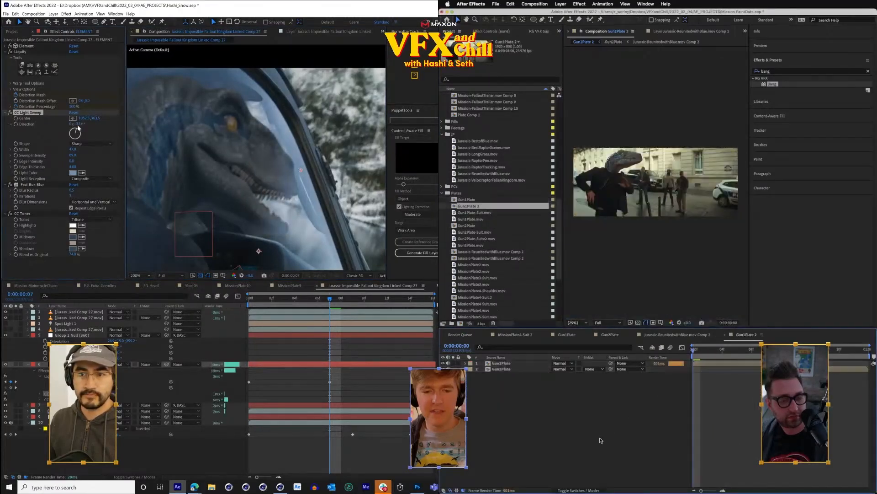
# - Fine-tune the light sweep's direction and widen the sweep, and play back the combined gun sequence
pyautogui.moveTo(78, 126); pyautogui.dragTo(75, 126)
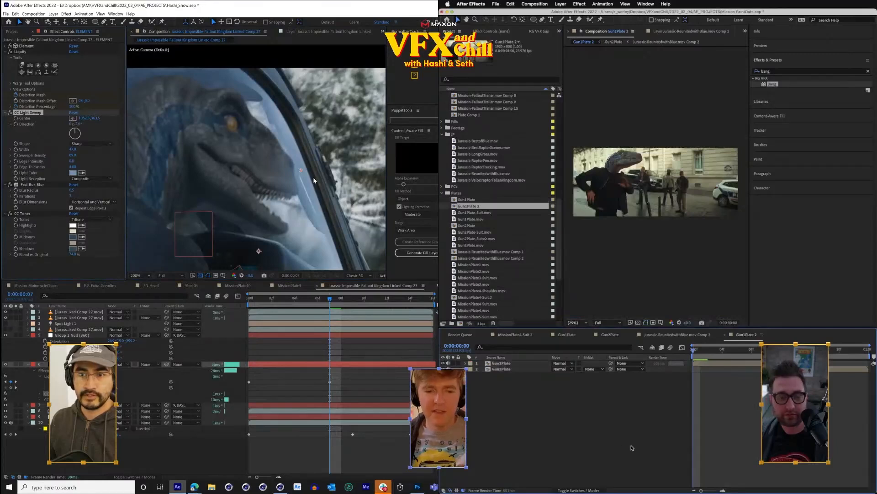
pyautogui.press(',')
pyautogui.press('space')
pyautogui.moveTo(76, 150)
pyautogui.mouseDown()
pyautogui.moveTo(150, 156)
pyautogui.moveTo(90, 159)
pyautogui.mouseUp()
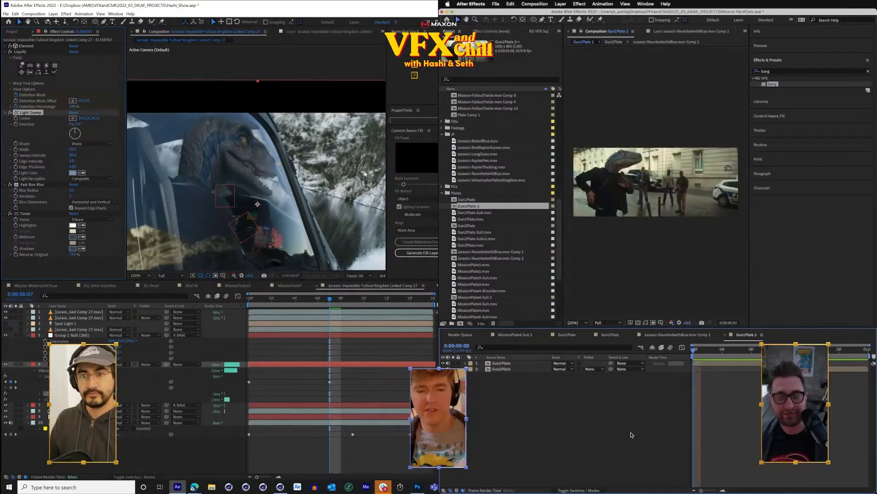
# - Review the helicopter shot across its frames, save the gun project, and replay the combined gun sequence from its start
pyautogui.moveTo(328, 299); pyautogui.dragTo(429, 302)
pyautogui.press('space')
pyautogui.press('super+s')
pyautogui.press('Home')
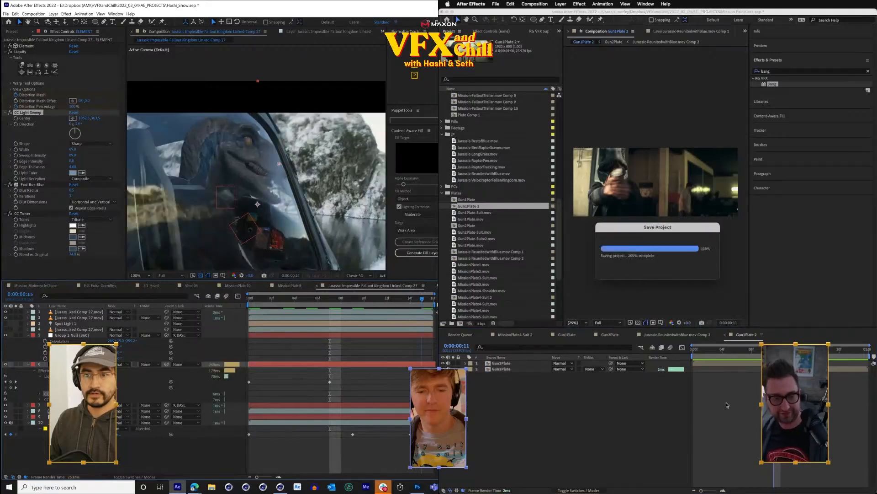
pyautogui.press('space')
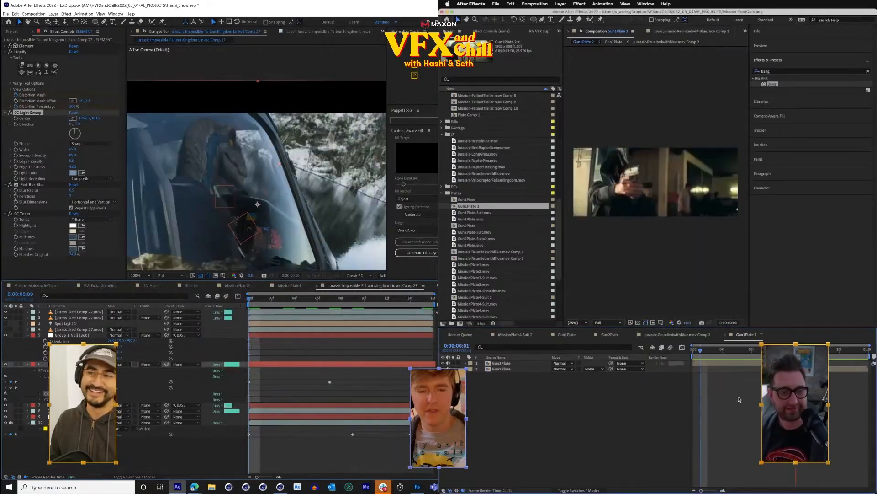
pyautogui.press('space')
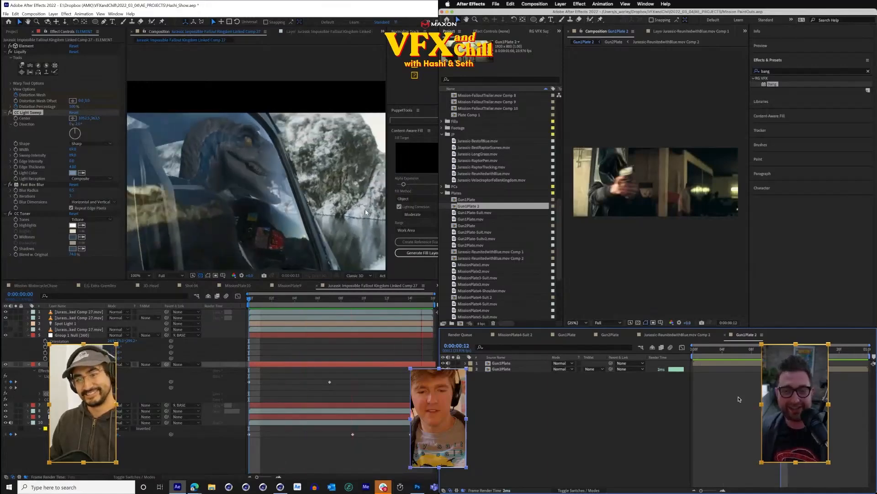
pyautogui.press('space')
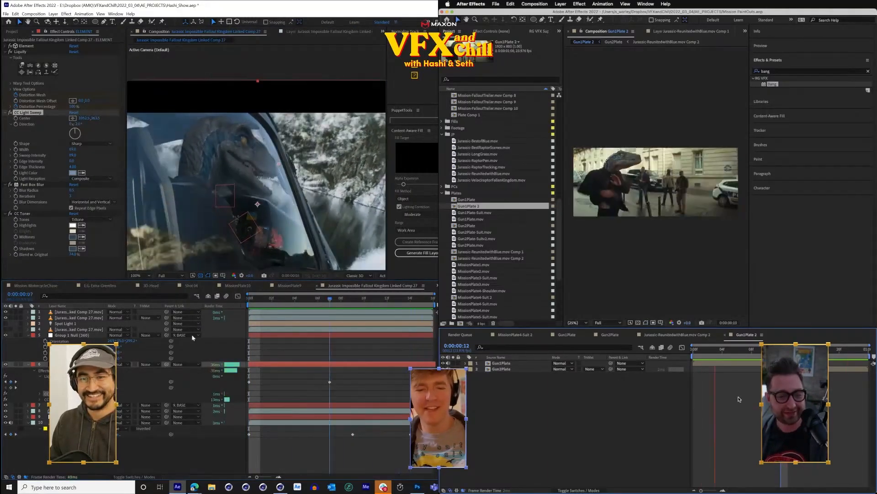
# - Save the helicopter project and add Linked Comp 27 to the render queue as a single entry, while playing the gun sequence in the maximized viewer
pyautogui.hotkey('ctrl', 's')
pyautogui.press('`')
pyautogui.hotkey('ctrl', 'm')
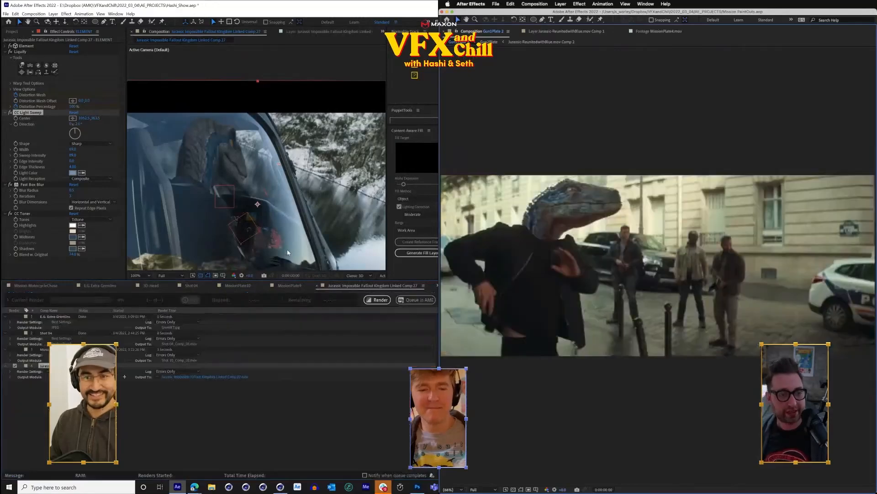
pyautogui.hotkey('ctrl', 'alt', '0')
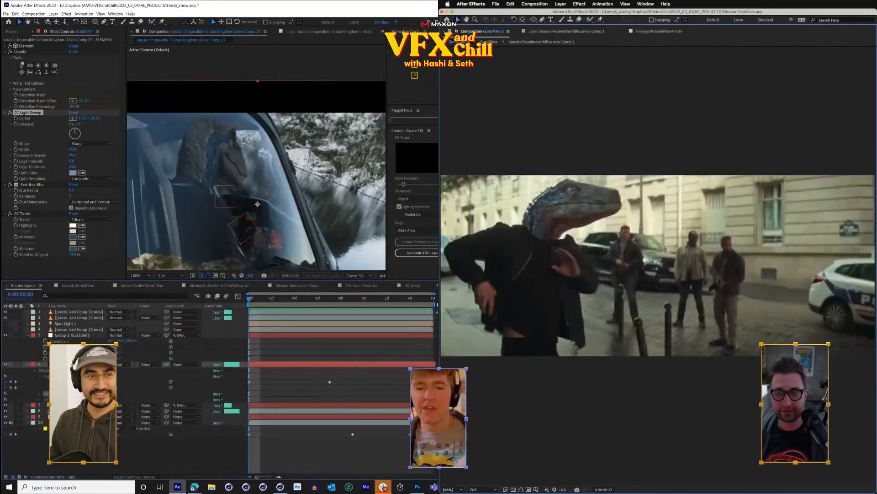
pyautogui.press('space')
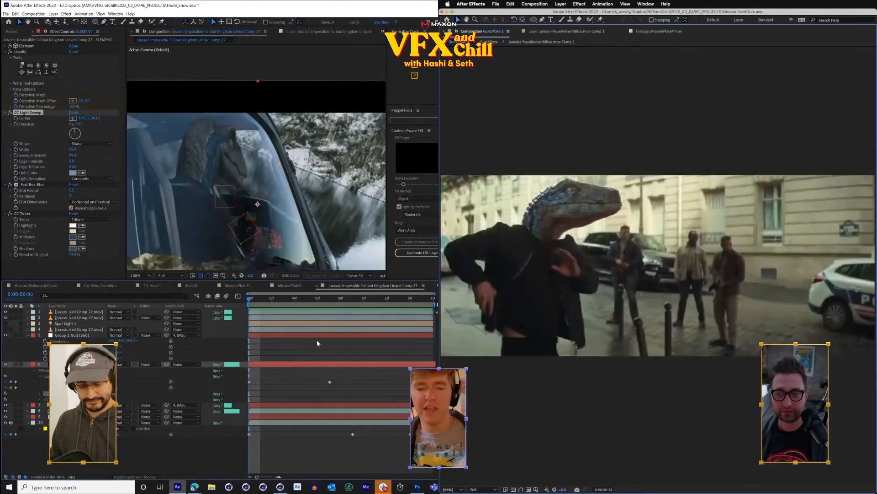
pyautogui.hotkey('ctrl', 'alt', '0')
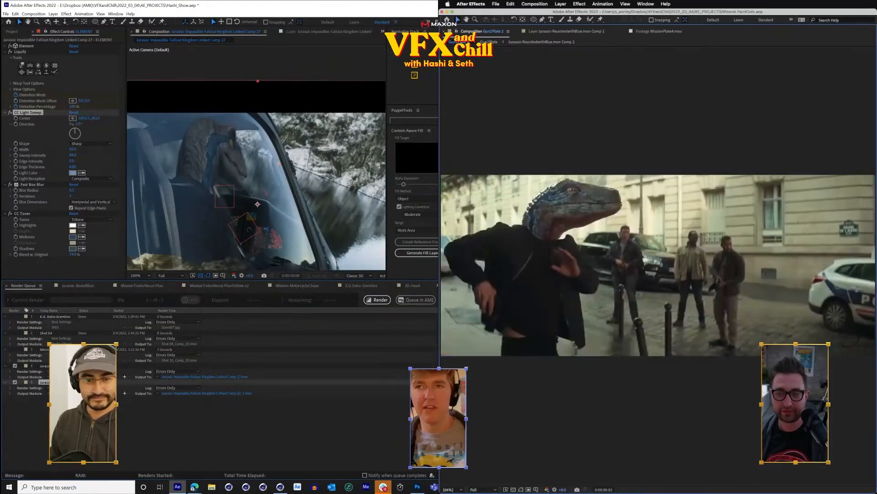
pyautogui.press('Delete')
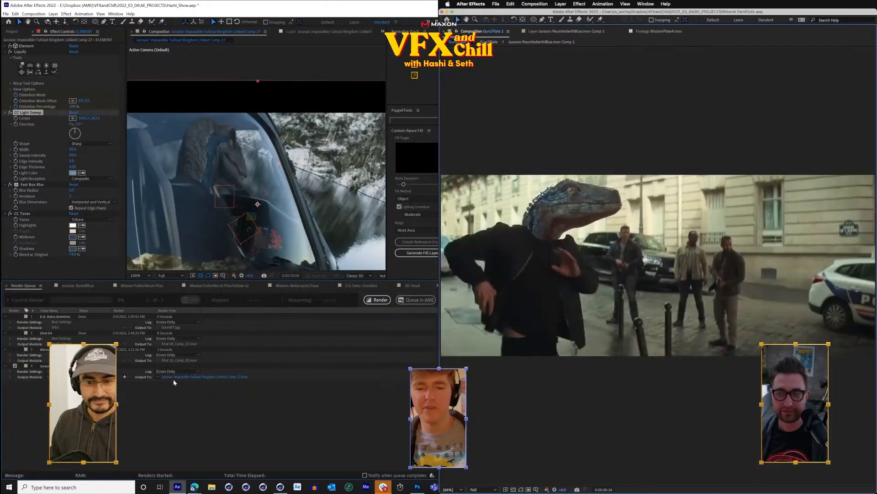
pyautogui.click(183, 378)
pyautogui.click(145, 84)
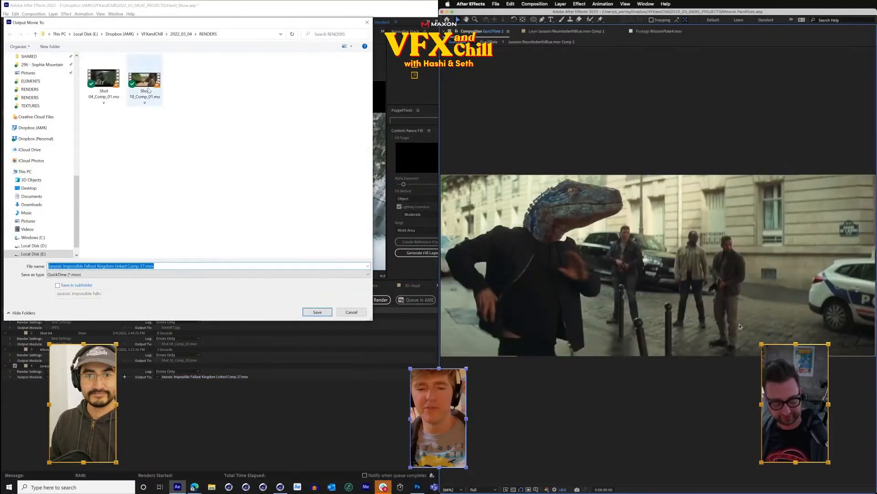
pyautogui.moveTo(64, 267)
pyautogui.mouseDown()
pyautogui.moveTo(47, 267)
pyautogui.moveTo(58, 267)
pyautogui.mouseUp()
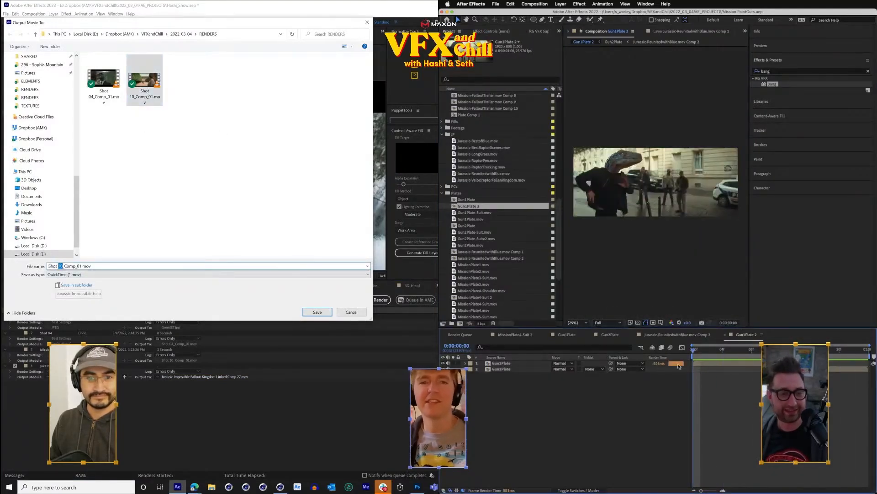
pyautogui.write('H')
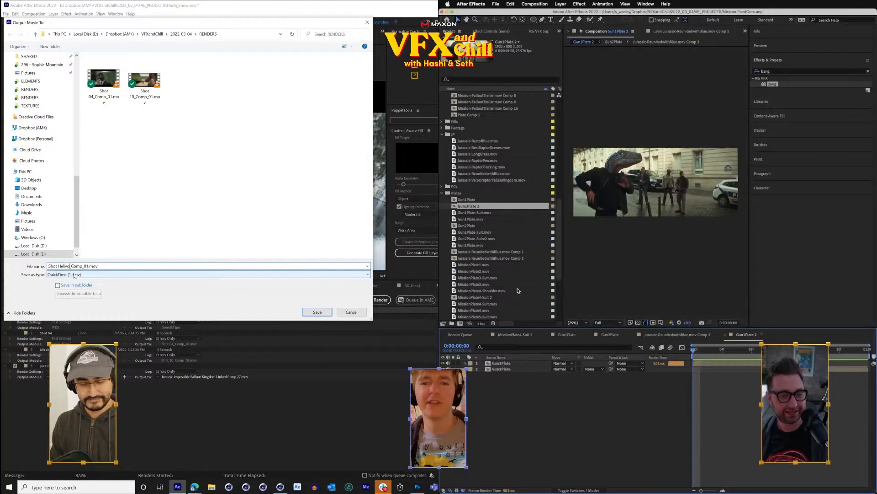
pyautogui.write('elicopter')
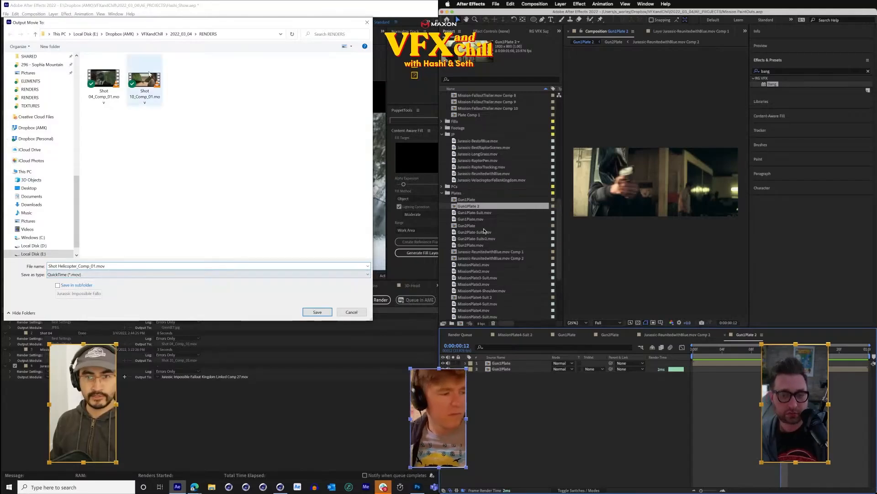
pyautogui.moveTo(384, 487)
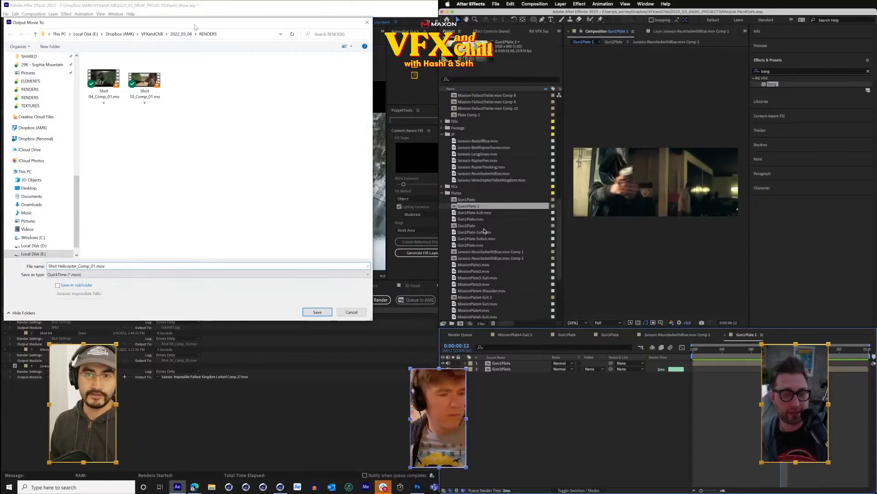
pyautogui.moveTo(190, 18); pyautogui.dragTo(505, 174)
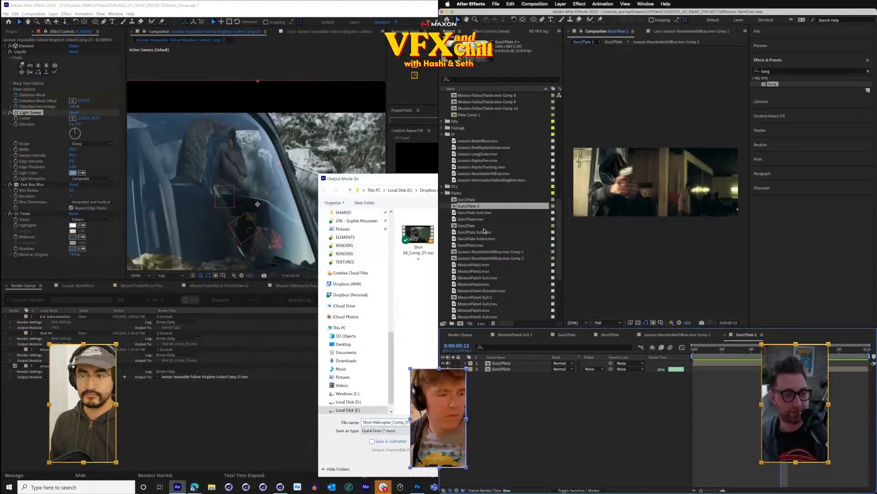
pyautogui.press('Escape')
# - Create a composition from MissionTrailerRecut-PlanYellow-v2.mp4 and go through the recut to the helicopter cockpit shot
pyautogui.click(12, 31)
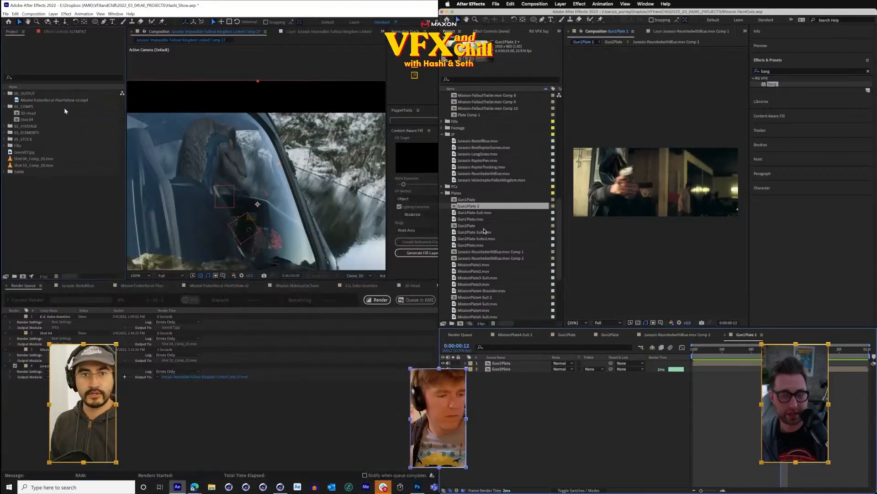
pyautogui.click(20, 132)
pyautogui.click(44, 95)
pyautogui.click(55, 100)
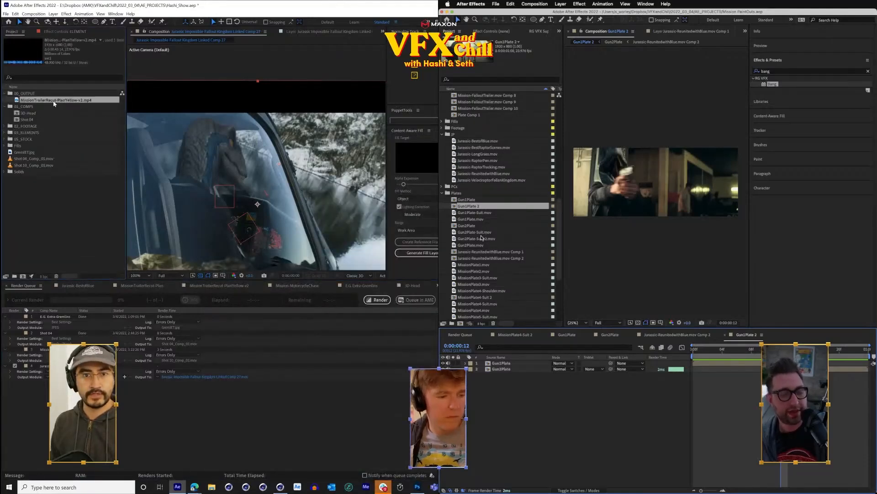
pyautogui.click(27, 277)
pyautogui.moveTo(275, 298); pyautogui.dragTo(398, 315)
pyautogui.scroll(-2, 292, 234)
pyautogui.press('.')
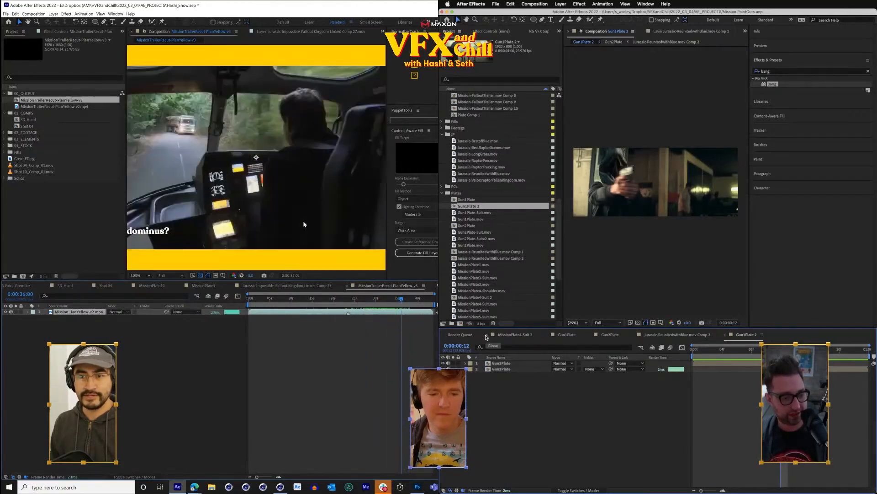
# - Reopen the output destination of the single Linked Comp 27 render entry, and open MissionPlate9.mov and MissionPlate7.mov to inspect the plates
pyautogui.click(315, 284)
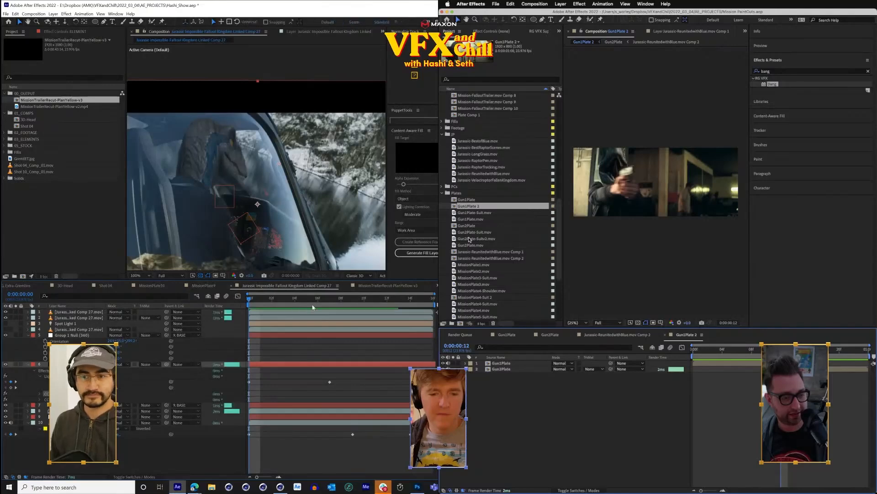
pyautogui.scroll(-5, 467, 219)
pyautogui.scroll(-1, 470, 240)
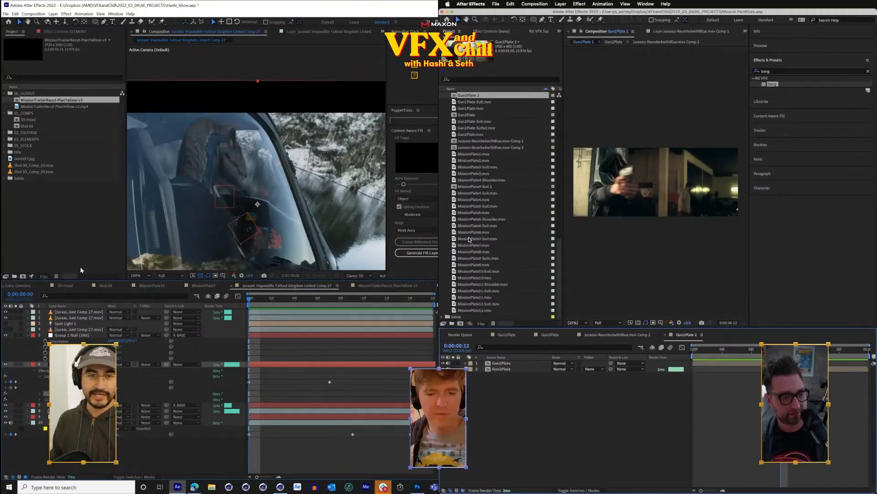
pyautogui.hotkey('ctrl', 'm')
pyautogui.doubleClick(473, 265)
pyautogui.press('Delete')
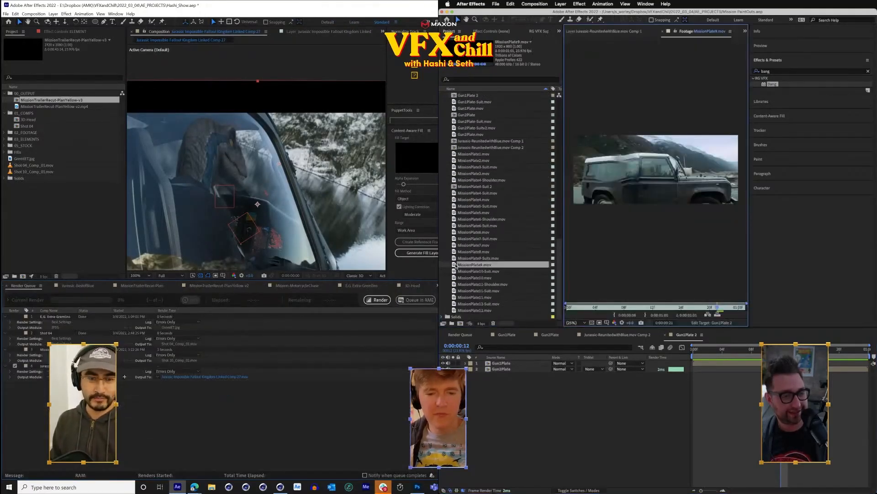
pyautogui.click(231, 376)
pyautogui.doubleClick(454, 246)
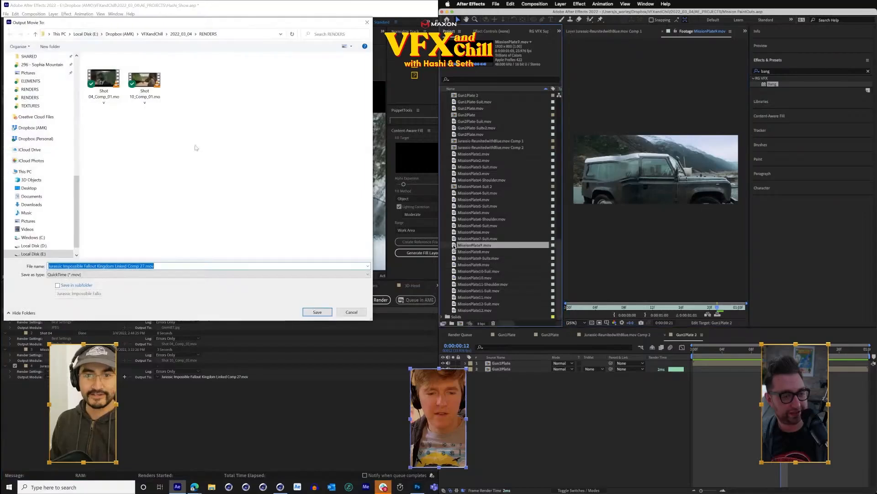
# - Name the helicopter render's output file Shot Helicopter_Comp_01.mov, and scrub through MissionPlate6.mov in the other project
pyautogui.click(145, 85)
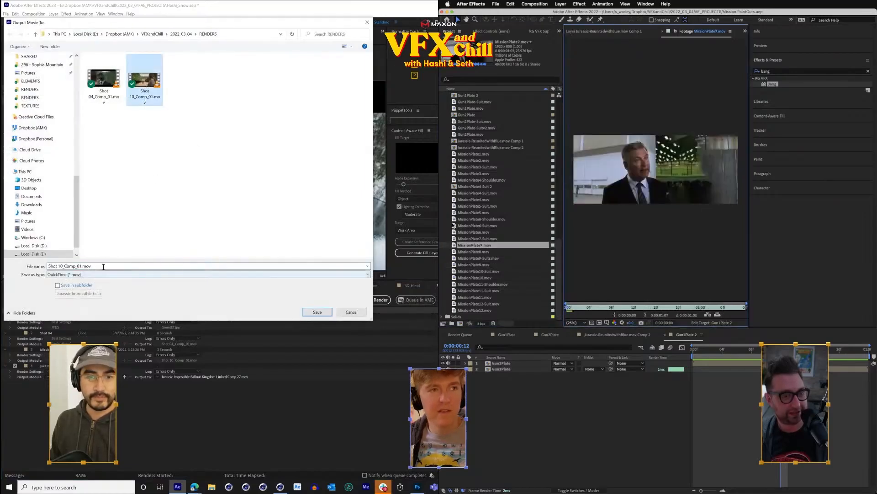
pyautogui.click(59, 266)
pyautogui.doubleClick(457, 232)
pyautogui.press('BackSpace')
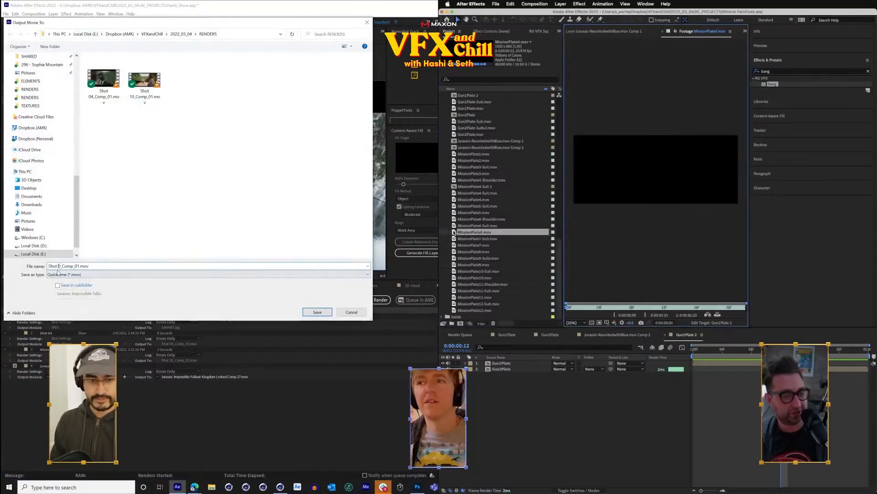
pyautogui.write('Helico')
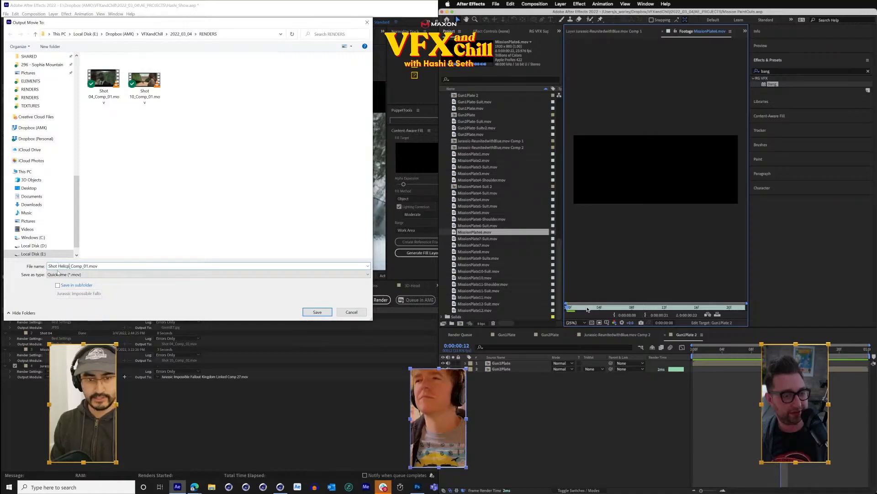
pyautogui.write('per')
pyautogui.moveTo(587, 310); pyautogui.dragTo(668, 306)
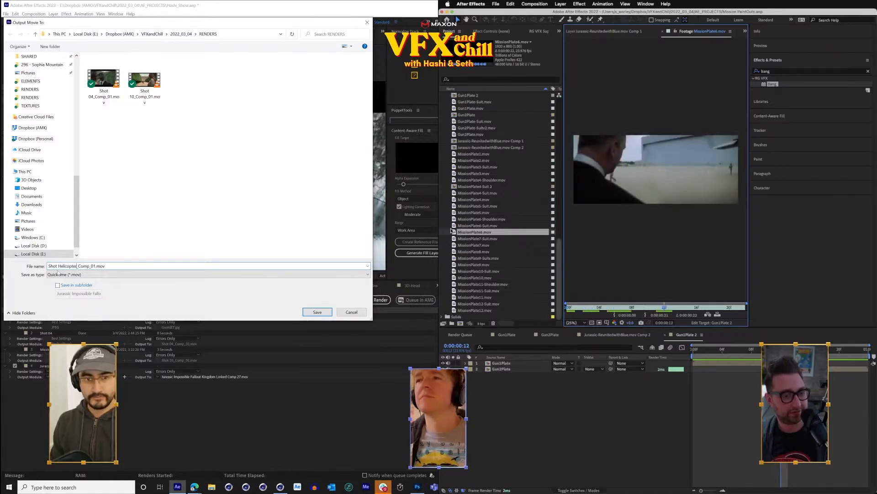
# - Create a composition from MissionPlate6.mov, move to frame 13, and save the helicopter render's output destination
pyautogui.moveTo(455, 232); pyautogui.dragTo(460, 329)
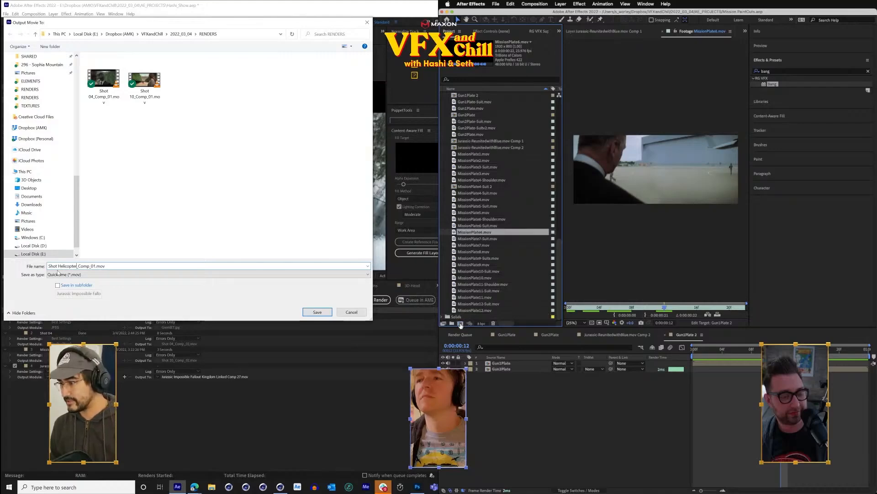
pyautogui.moveTo(461, 326); pyautogui.dragTo(460, 326)
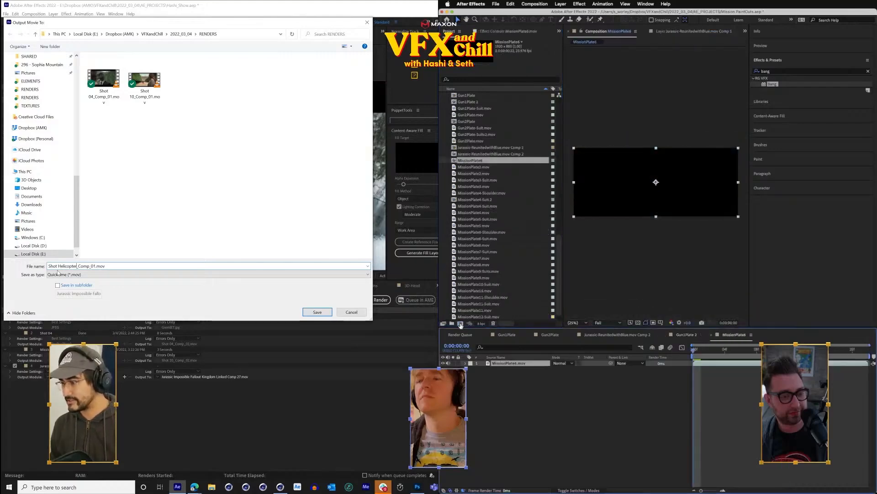
pyautogui.click(757, 350)
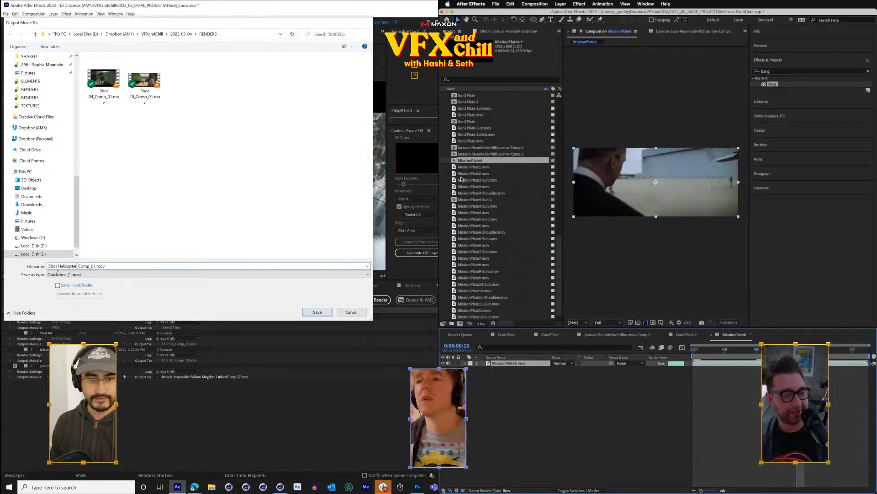
pyautogui.press('Return')
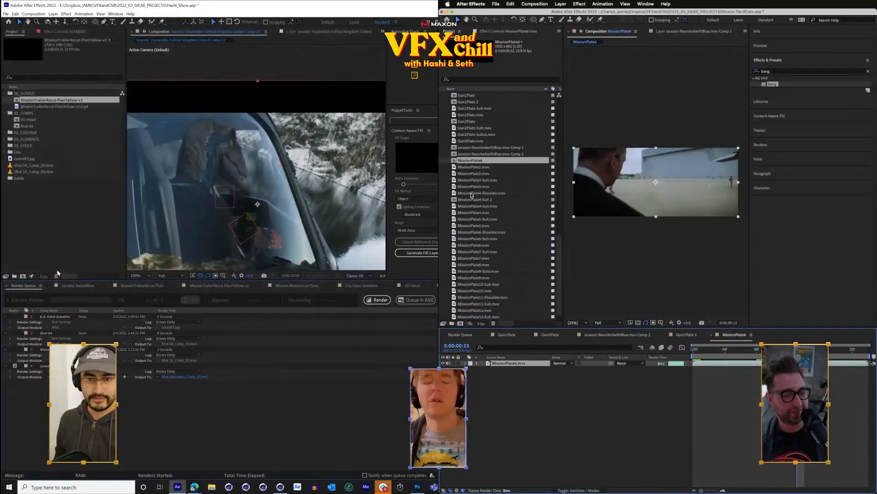
# - Render the queued helicopter shot, and layer MissionPlate6-Suit.mov above MissionPlate6.mov in the MissionPlate6 composition
pyautogui.click(457, 239)
pyautogui.click(381, 300)
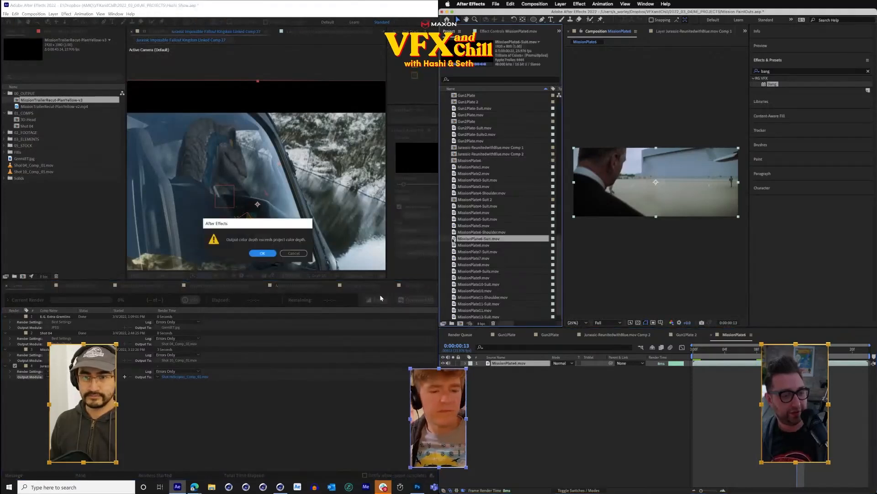
pyautogui.click(262, 252)
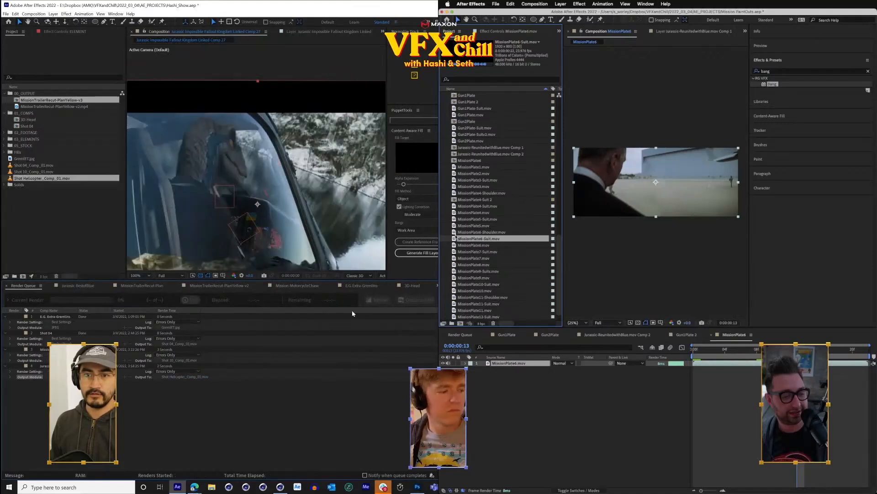
pyautogui.hotkey('ctrl', 's')
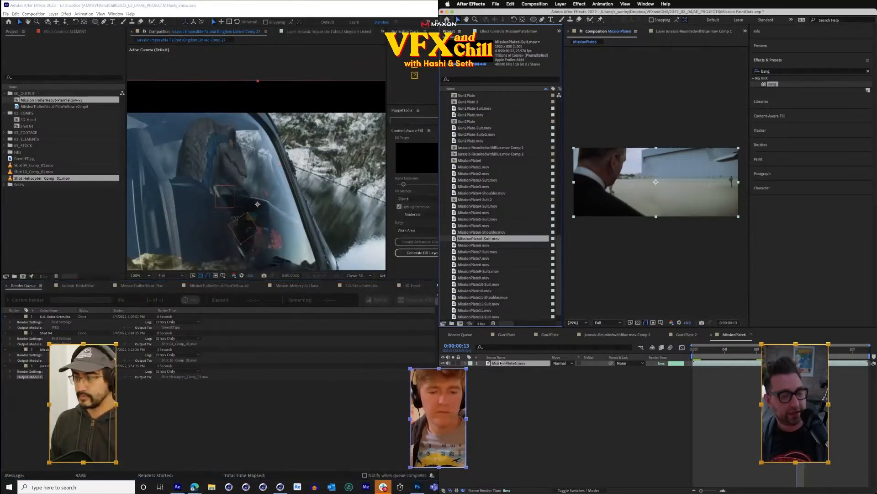
pyautogui.moveTo(500, 363); pyautogui.dragTo(503, 364)
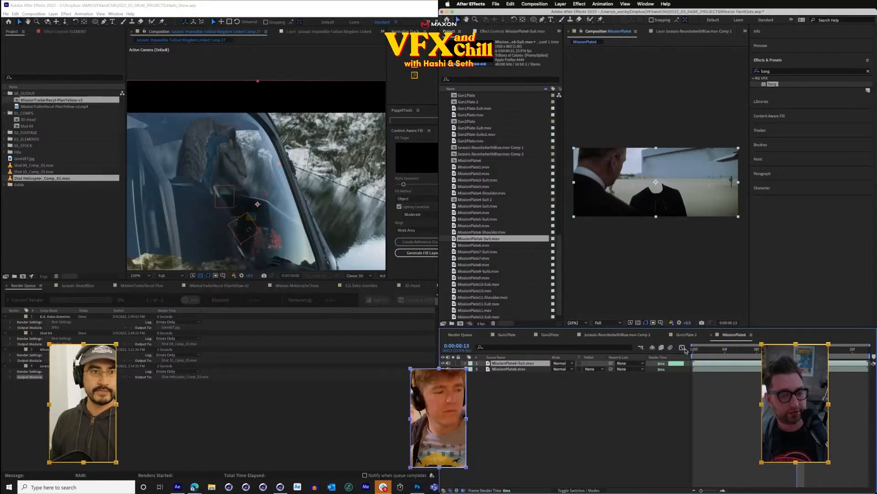
# - Check the raptor motorcycle shot in the MissionTrailerRecut-Plan composition and look over the MissionTrailerRecut-PlanYellow-v2 composition
pyautogui.click(273, 351)
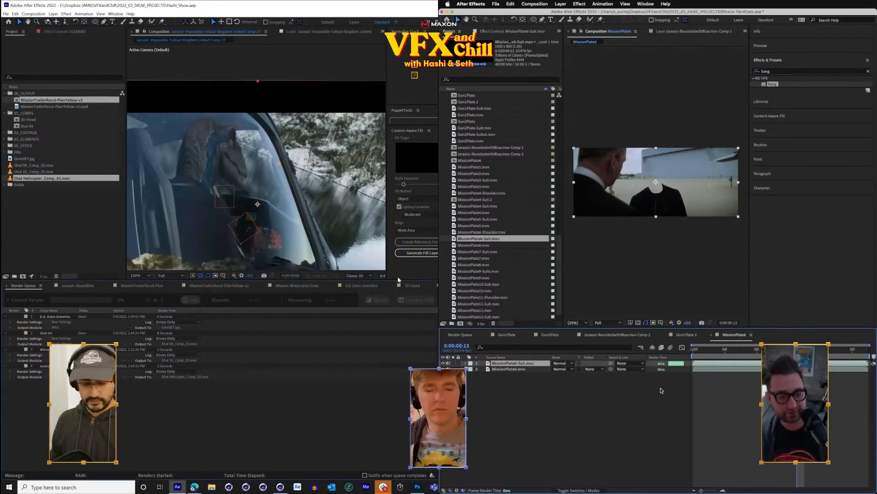
pyautogui.click(142, 285)
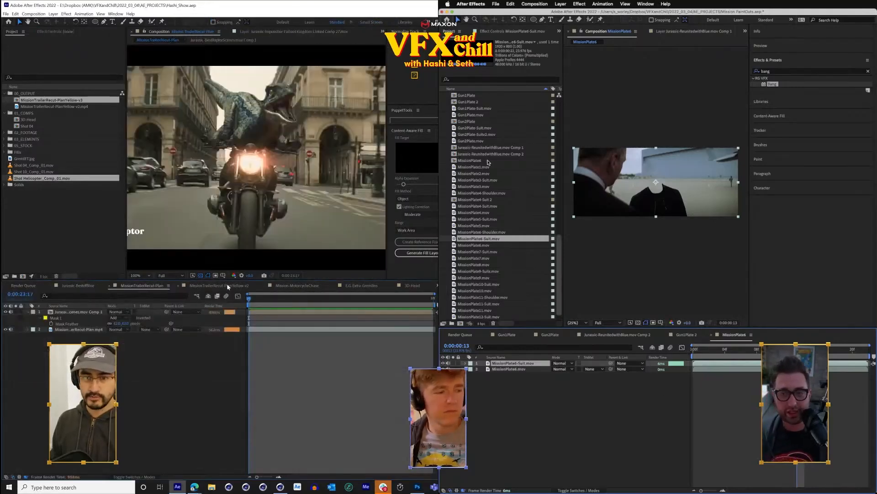
pyautogui.click(228, 286)
pyautogui.scroll(3, 488, 162)
pyautogui.click(144, 287)
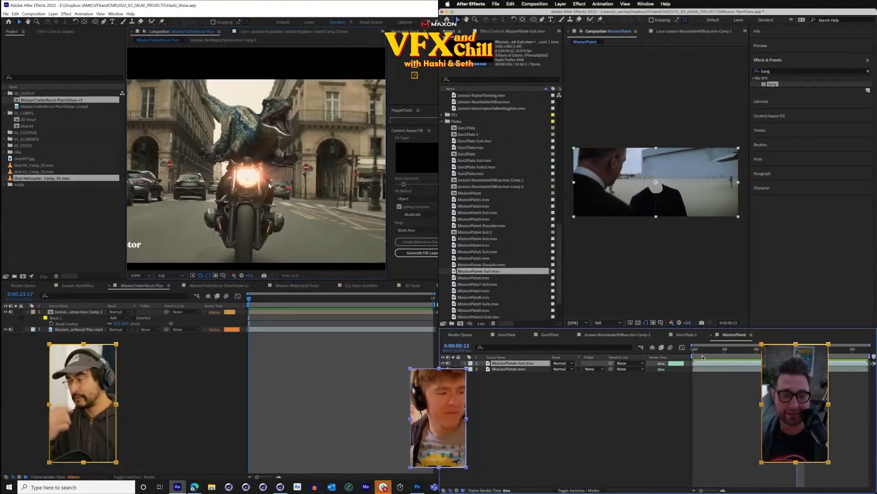
# - Play back the MissionPlate6 composition with its headless suit layer, including an enlarged view of the preview
pyautogui.moveTo(703, 357); pyautogui.dragTo(726, 351)
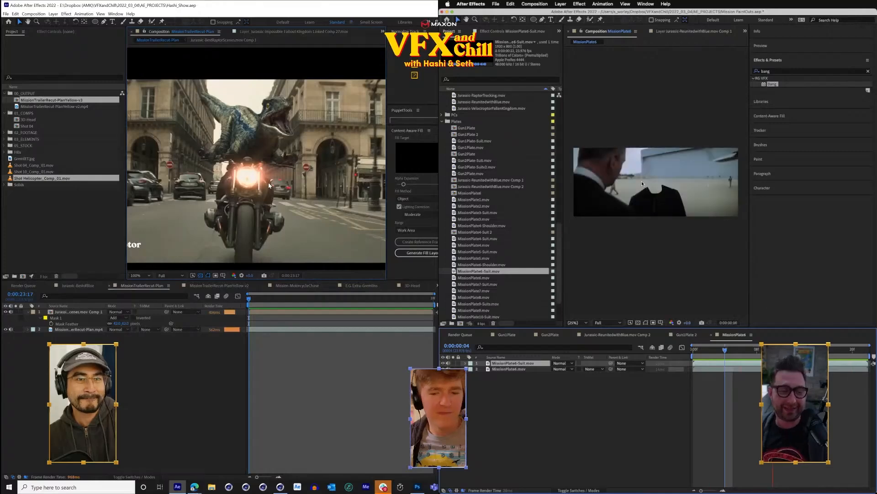
pyautogui.press('`')
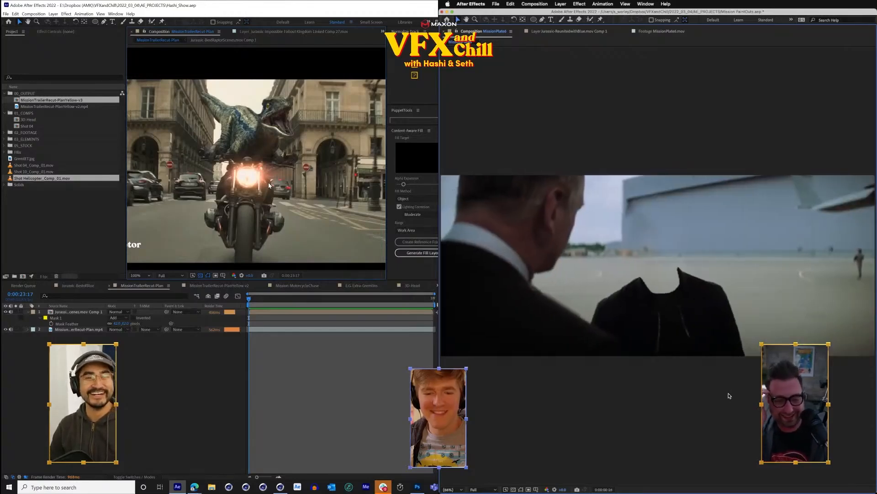
pyautogui.press('space')
pyautogui.press('`')
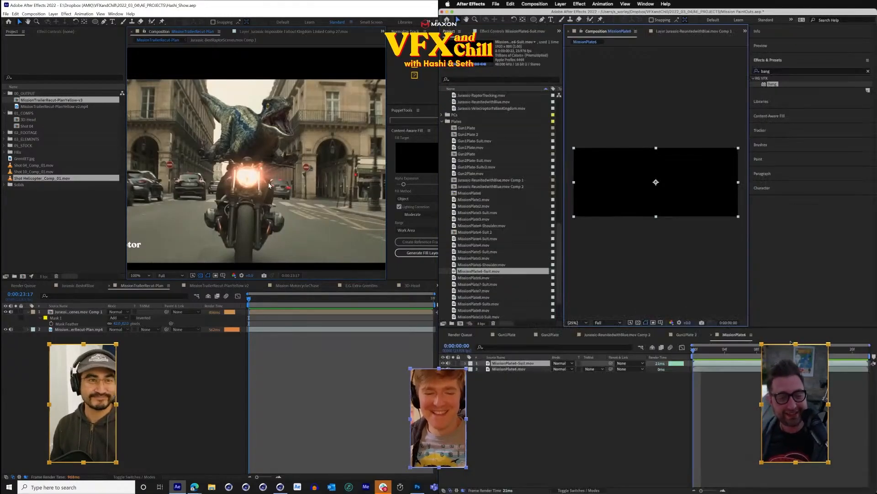
pyautogui.press('space')
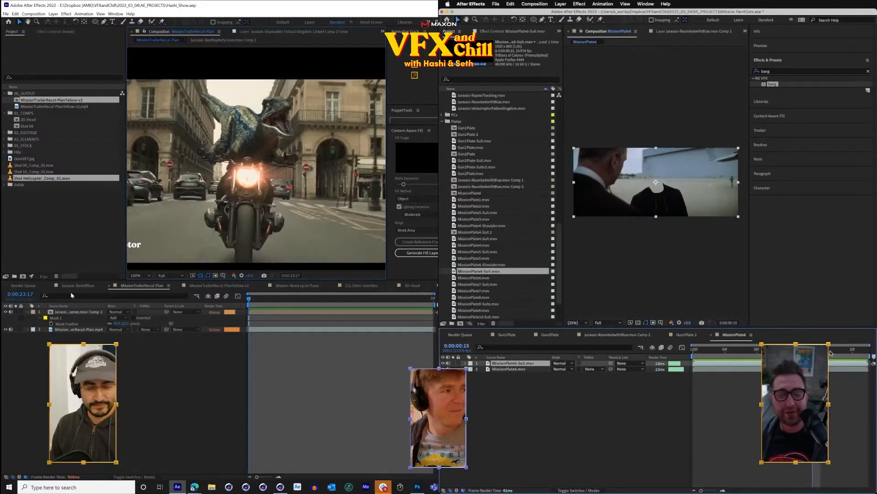
# - Open the 3D-Head composition and examine the raptor head up close from a three-quarter angle
pyautogui.click(88, 286)
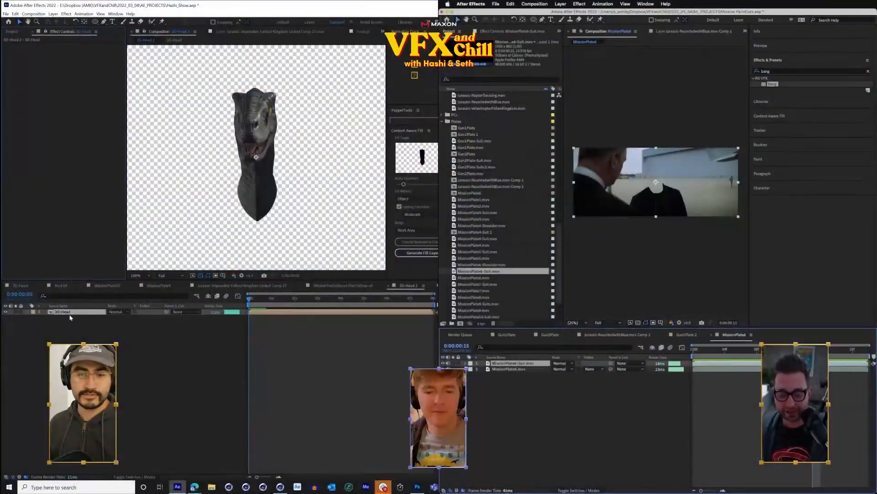
pyautogui.doubleClick(69, 312)
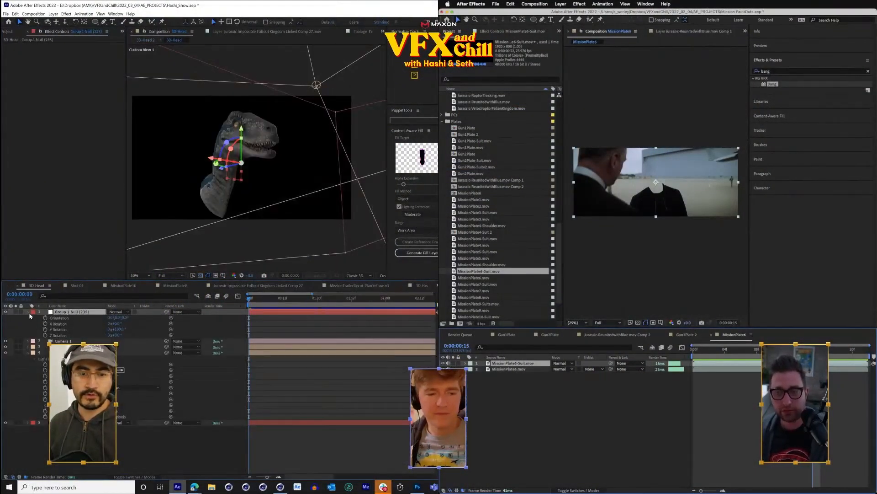
pyautogui.click(28, 312)
pyautogui.press('c')
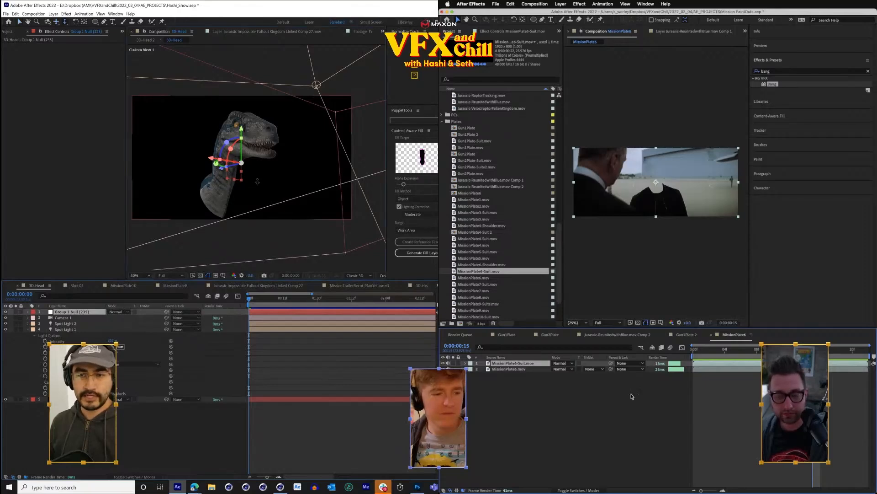
pyautogui.moveTo(257, 181); pyautogui.dragTo(245, 149)
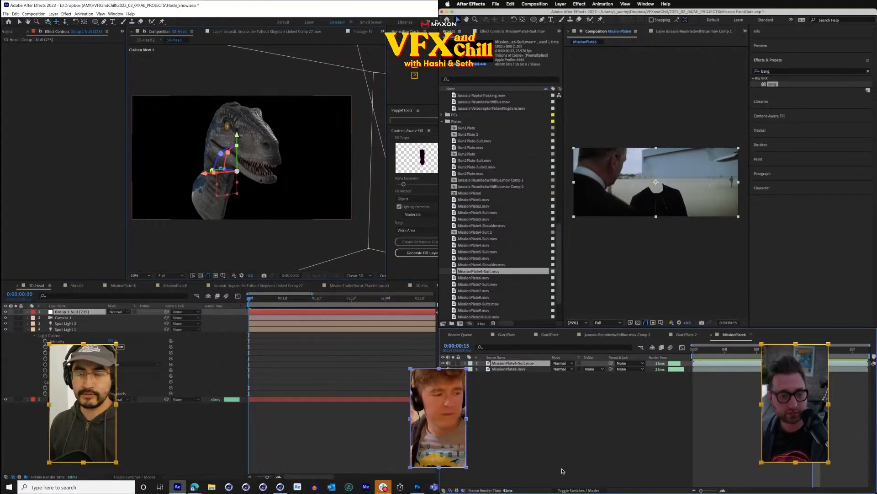
pyautogui.scroll(2, 258, 132)
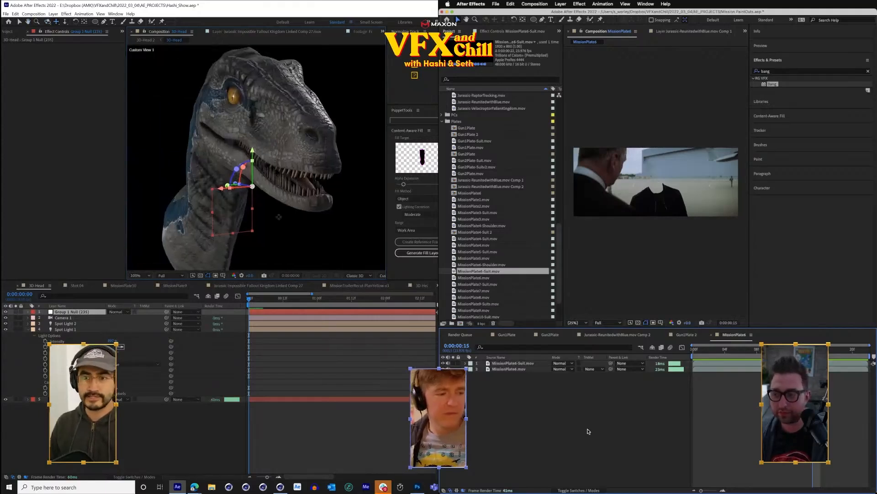
# - Expand the Output settings of the Element effect on Black Solid 1 and show the Z Depth pass
pyautogui.click(320, 204)
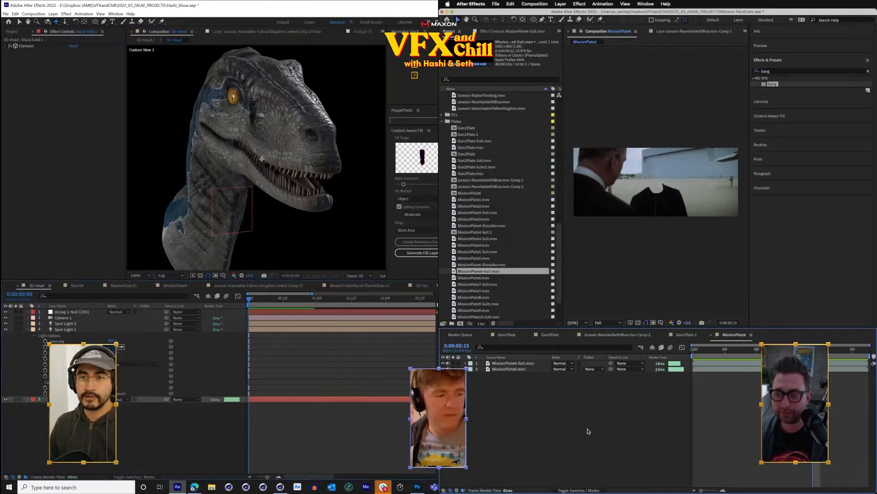
pyautogui.click(28, 334)
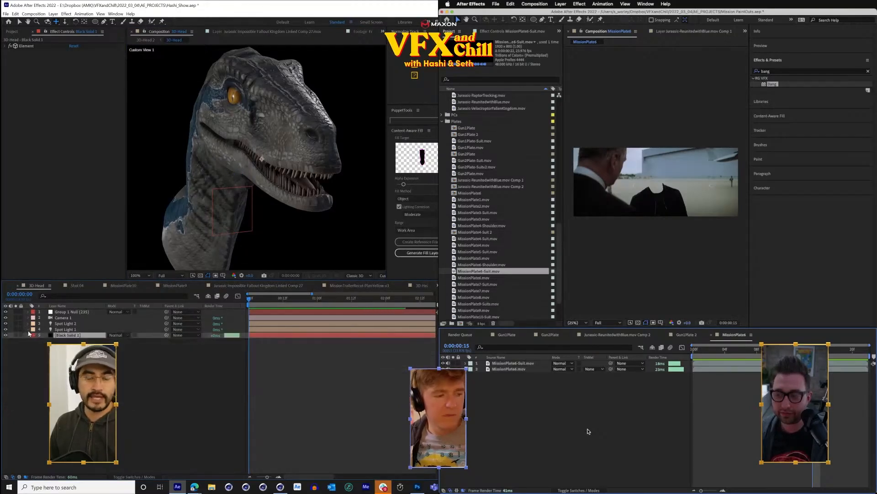
pyautogui.click(24, 46)
pyautogui.click(5, 46)
pyautogui.scroll(-3, 86, 219)
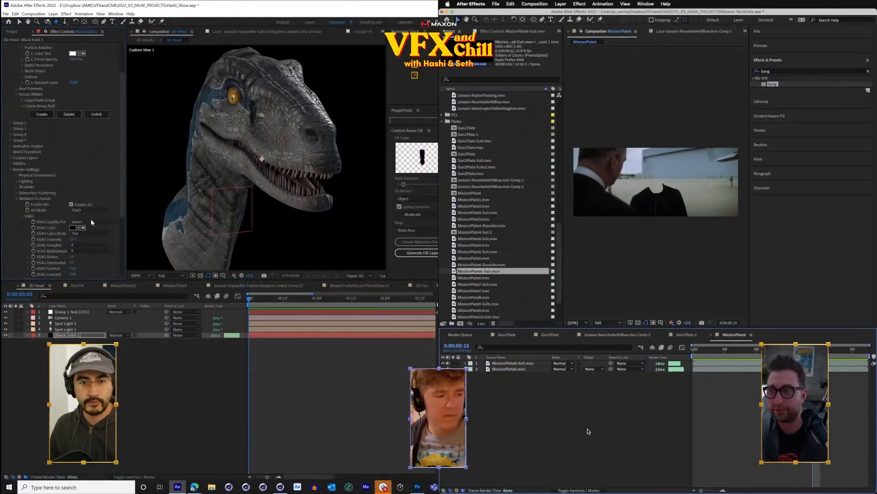
pyautogui.scroll(-4, 92, 222)
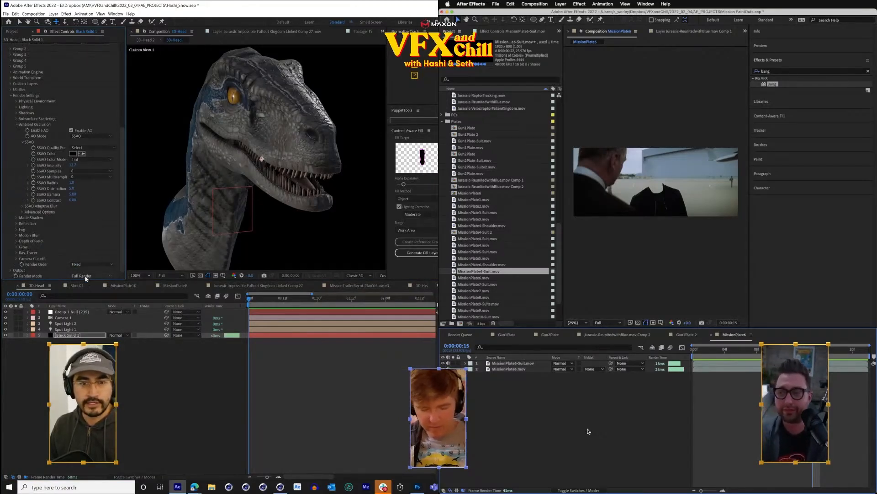
pyautogui.click(11, 270)
pyautogui.scroll(-5, 92, 208)
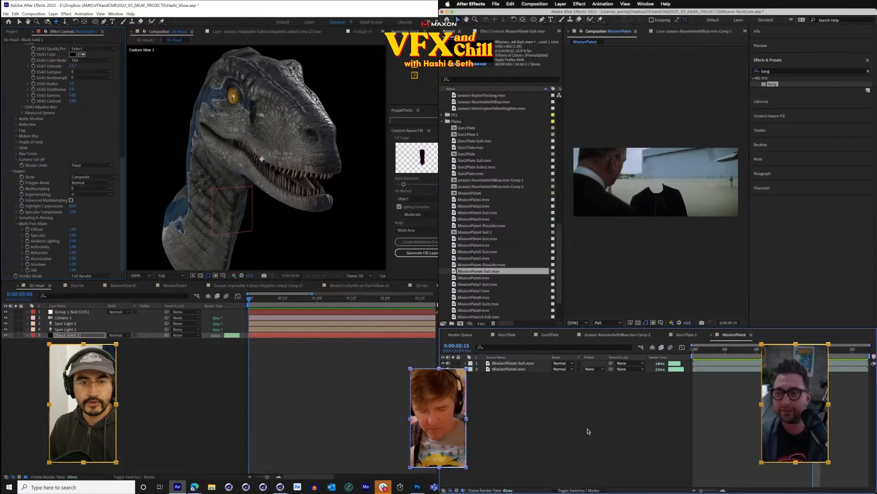
pyautogui.click(83, 177)
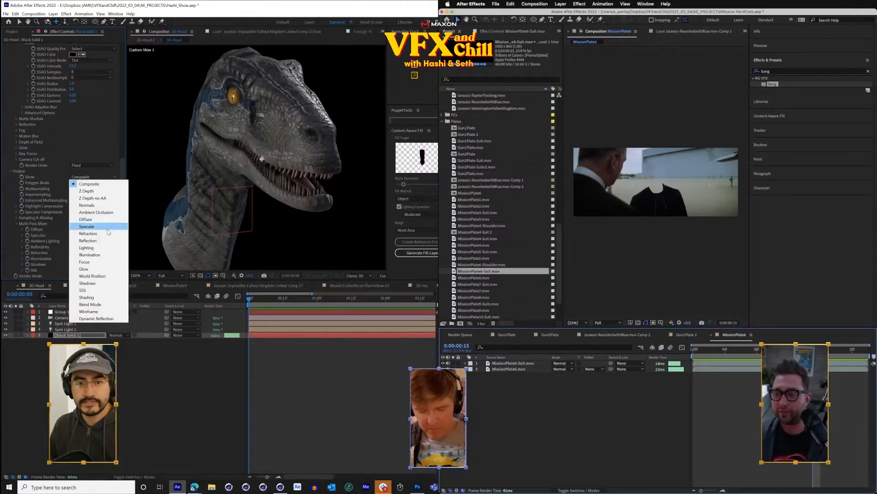
pyautogui.click(101, 190)
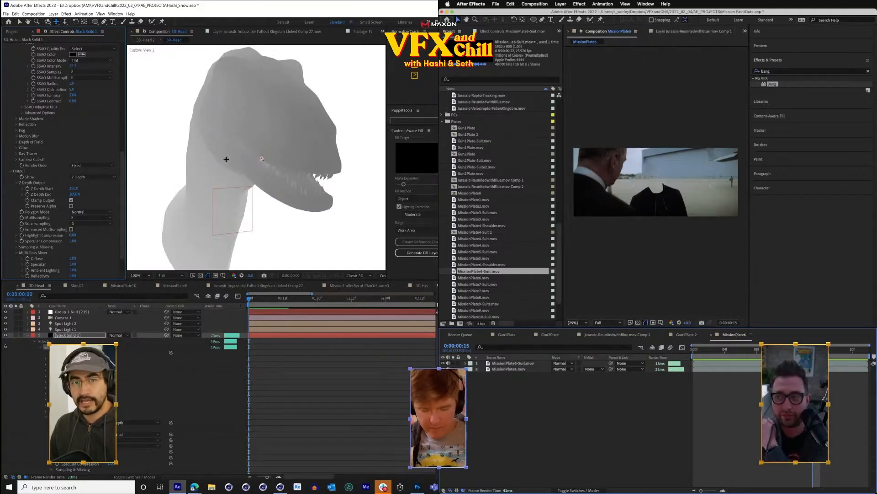
# - Show Element's World Position pass, increase its Matte Feather and shift its Position Z Matte to shade the head gradually
pyautogui.click(92, 177)
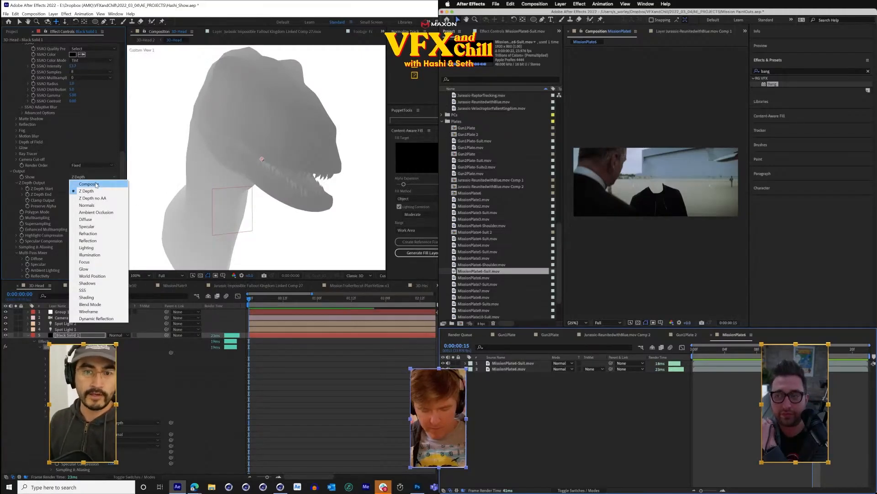
pyautogui.click(92, 275)
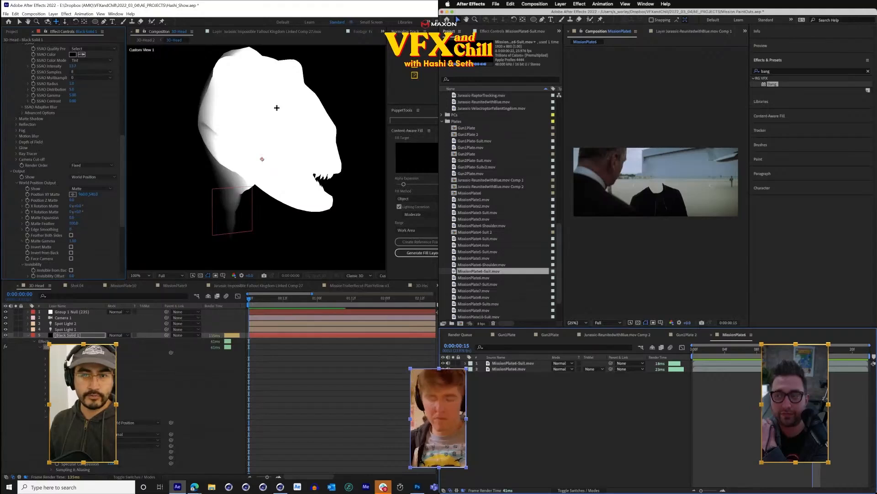
pyautogui.moveTo(135, 225); pyautogui.dragTo(265, 226)
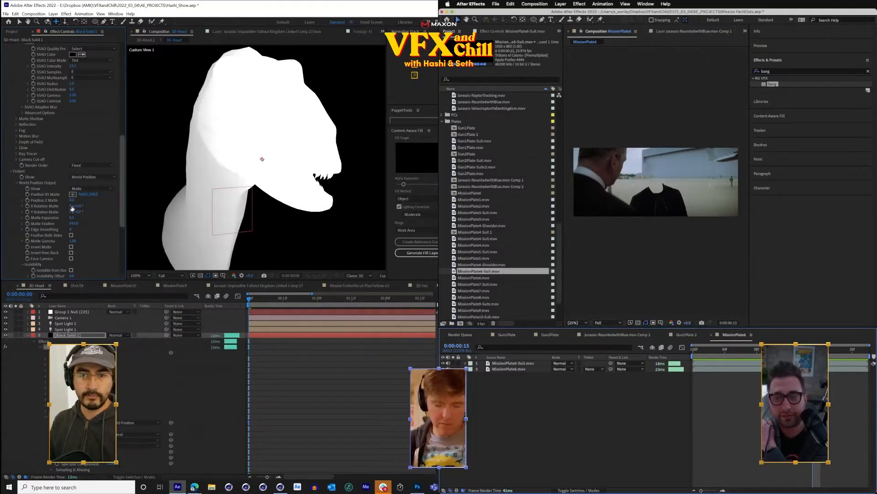
pyautogui.moveTo(36, 203); pyautogui.dragTo(58, 204)
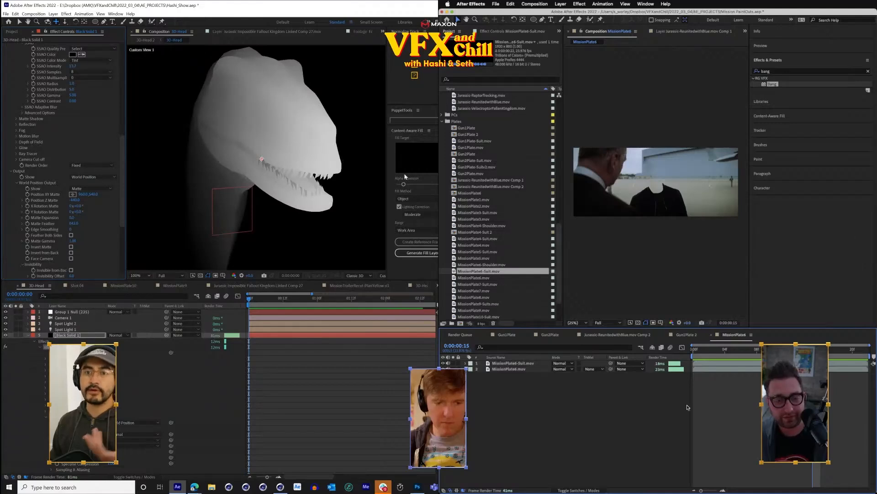
# - Look through Jurassic-BestRaptorScenes.mov and open Jurassic-BestofBlue.mov to find raptor footage, and reselect Black Solid 1 in the 3D-Head composition
pyautogui.scroll(5, 470, 181)
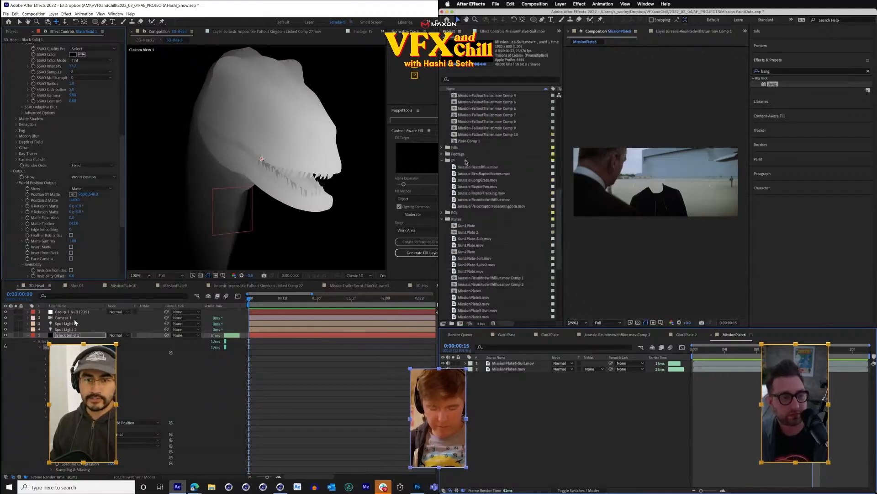
pyautogui.click(83, 313)
pyautogui.doubleClick(455, 175)
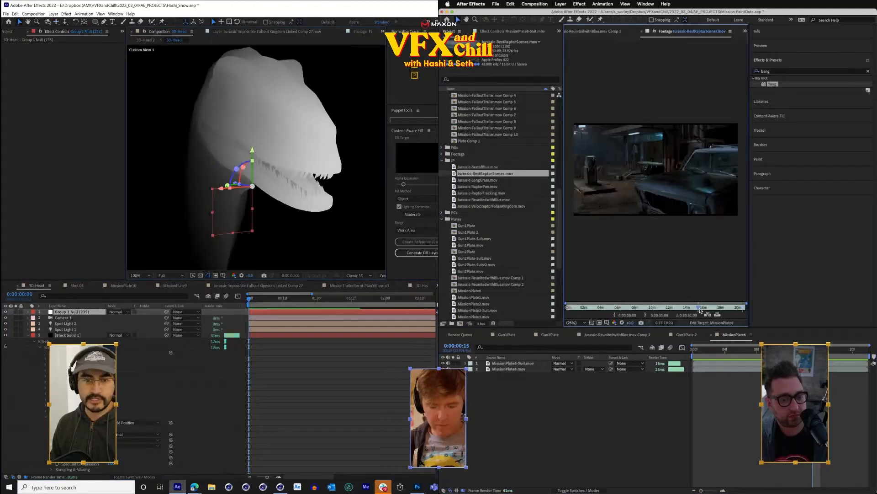
pyautogui.click(151, 335)
pyautogui.scroll(-10, 117, 162)
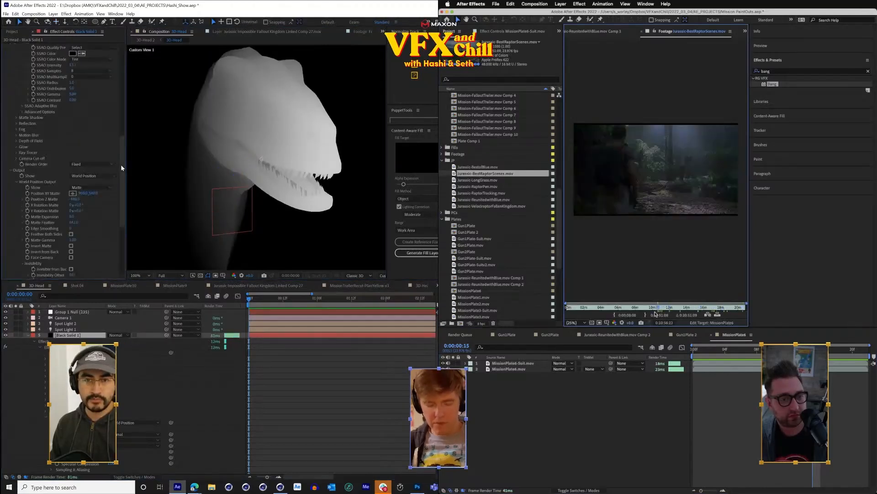
pyautogui.click(28, 335)
pyautogui.doubleClick(455, 168)
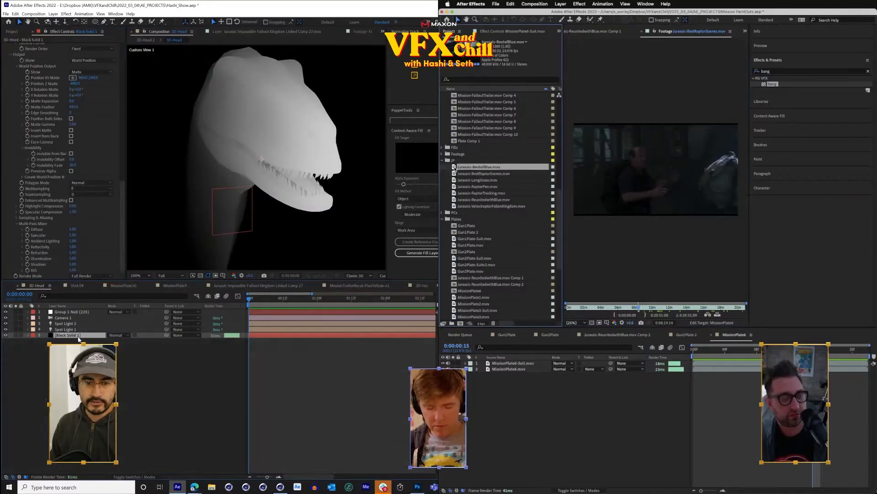
# - Return the Element effect's output to the Composite pass, and reopen Jurassic-BestRaptorScenes.mov in the other project
pyautogui.click(95, 183)
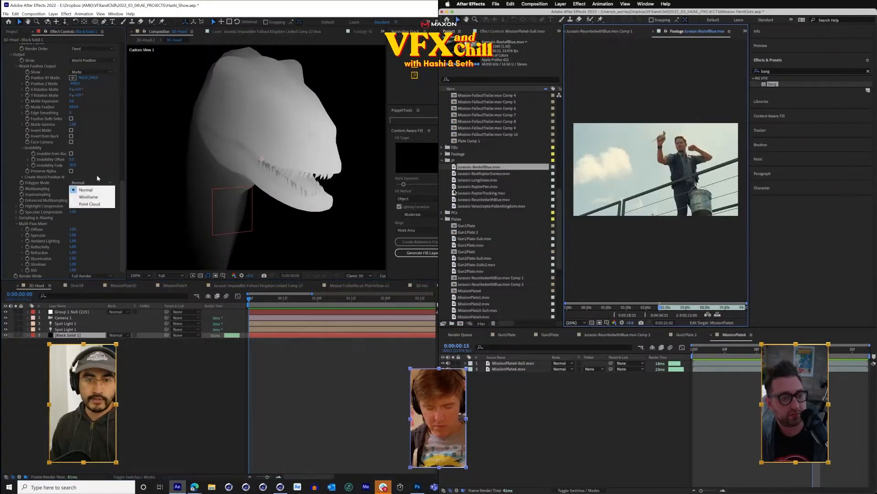
pyautogui.click(98, 59)
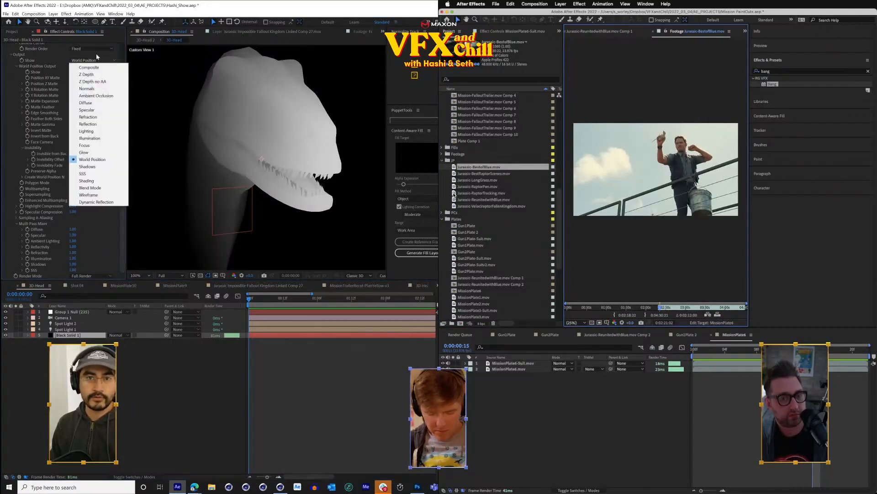
pyautogui.click(87, 67)
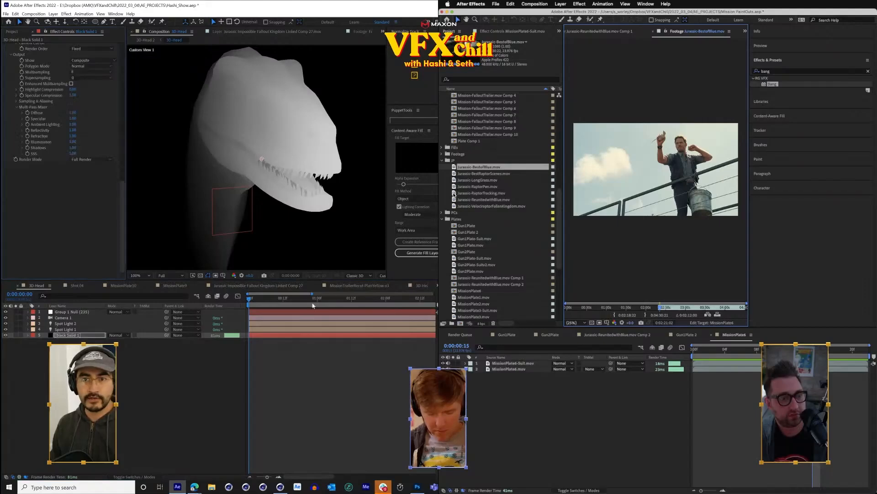
pyautogui.doubleClick(455, 174)
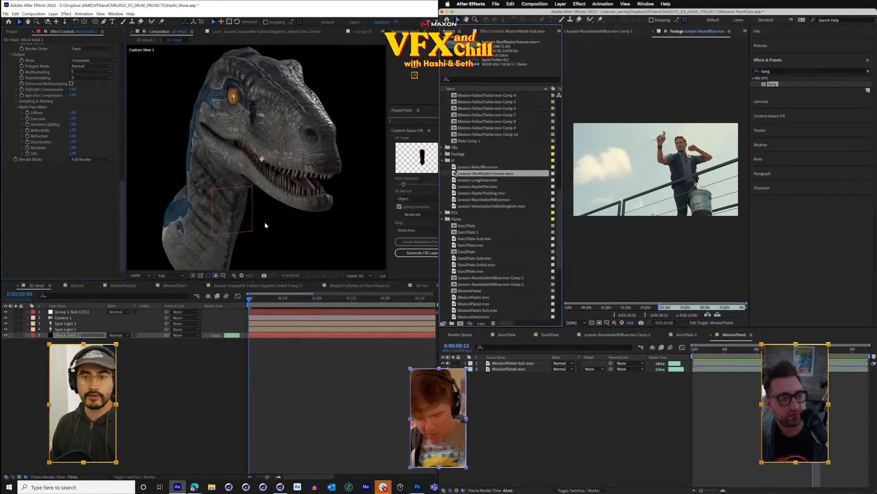
# - Expose the Element effect's Show property in Essential Graphics for 3D-Head, and look through Jurassic-ReunitedwithBlue.mov in the other project
pyautogui.doubleClick(455, 200)
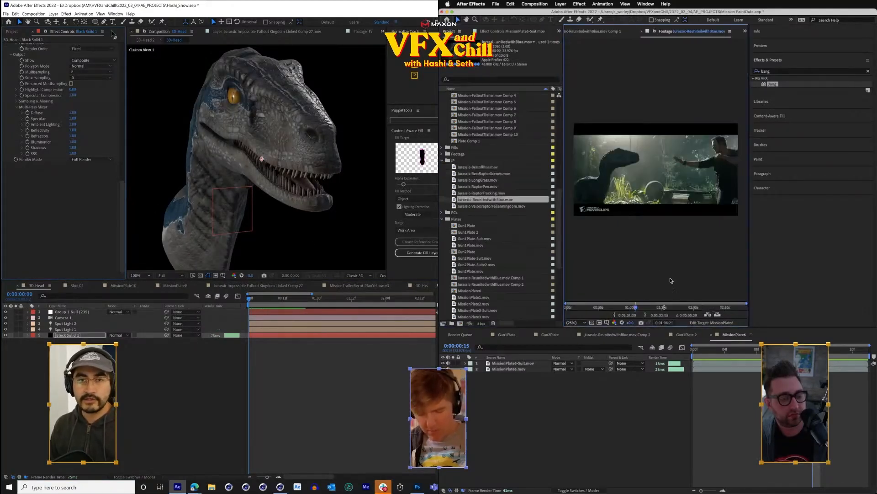
pyautogui.click(116, 14)
pyautogui.moveTo(637, 309); pyautogui.dragTo(598, 309)
pyautogui.click(102, 16)
pyautogui.click(85, 15)
pyautogui.moveTo(116, 14)
pyautogui.click(218, 98)
pyautogui.click(27, 337)
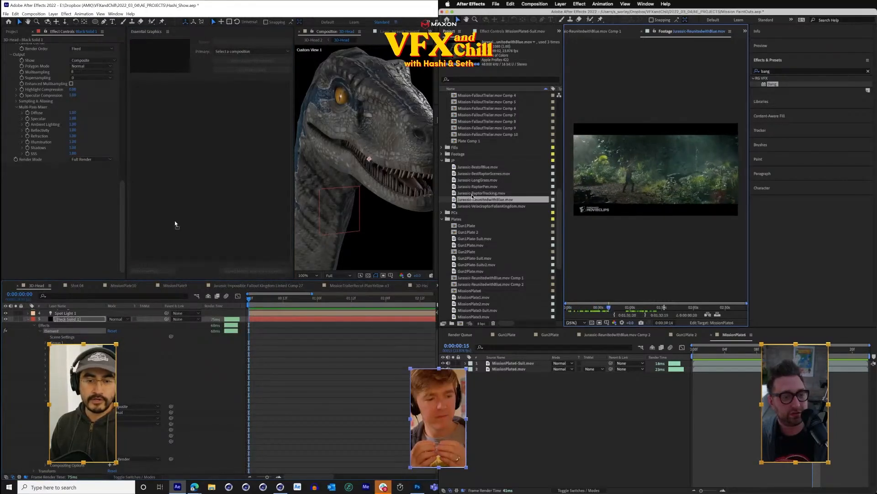
pyautogui.moveTo(176, 224); pyautogui.dragTo(177, 219)
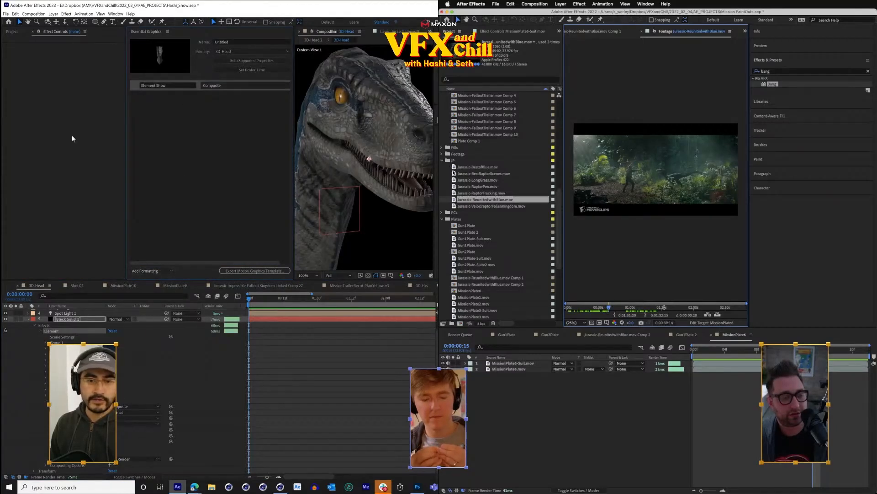
# - Create a new composition with the HDTV 1080 24 preset, and open Jurassic-BestofBlue.mov in the other project
pyautogui.click(34, 14)
pyautogui.click(46, 21)
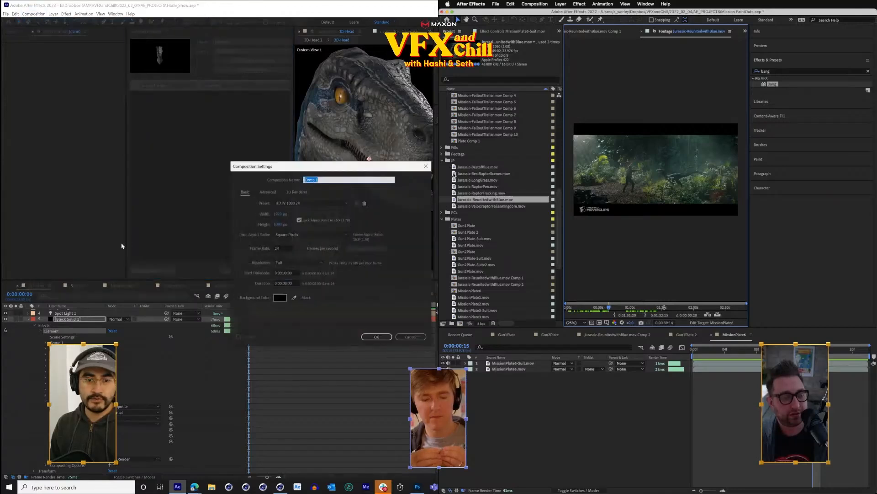
pyautogui.doubleClick(455, 173)
pyautogui.click(372, 338)
pyautogui.doubleClick(471, 167)
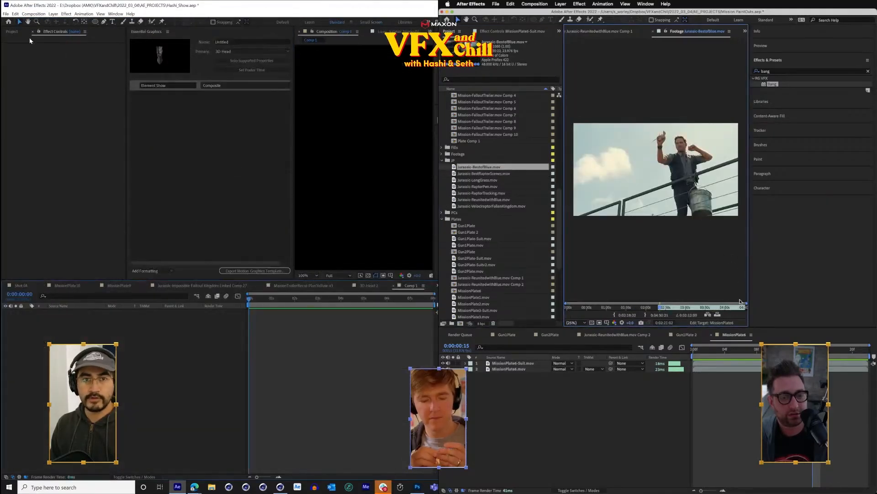
# - Add 3D-Head 2 to Comp 1 while looking through Jurassic-BestofBlue.mov for raptor shots, and return to the 3D-Head composition
pyautogui.moveTo(733, 308); pyautogui.dragTo(704, 308)
pyautogui.click(31, 126)
pyautogui.moveTo(28, 119); pyautogui.dragTo(30, 120)
pyautogui.moveTo(704, 307); pyautogui.dragTo(697, 308)
pyautogui.moveTo(29, 120); pyautogui.dragTo(55, 125)
pyautogui.moveTo(697, 308); pyautogui.dragTo(690, 309)
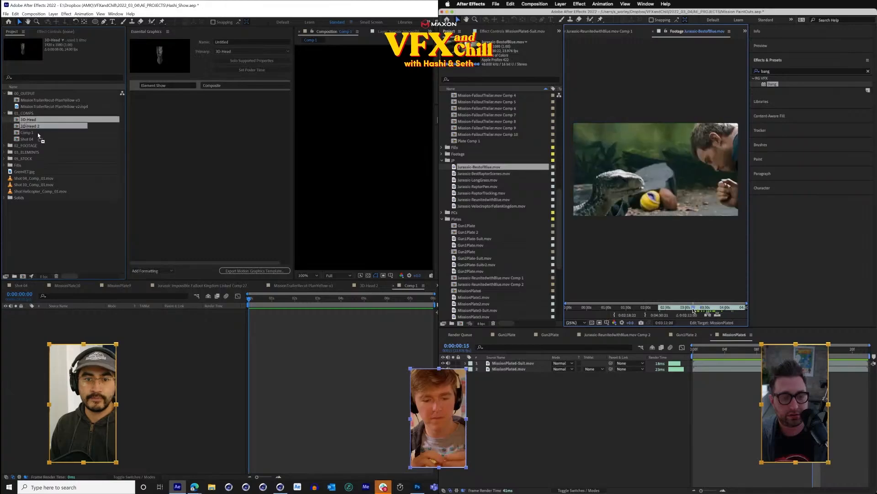
pyautogui.moveTo(55, 124); pyautogui.dragTo(242, 312)
pyautogui.moveTo(690, 308); pyautogui.dragTo(653, 316)
pyautogui.press('Delete')
pyautogui.click(323, 254)
pyautogui.moveTo(653, 316); pyautogui.dragTo(633, 316)
pyautogui.click(63, 313)
pyautogui.press('Delete')
pyautogui.click(115, 286)
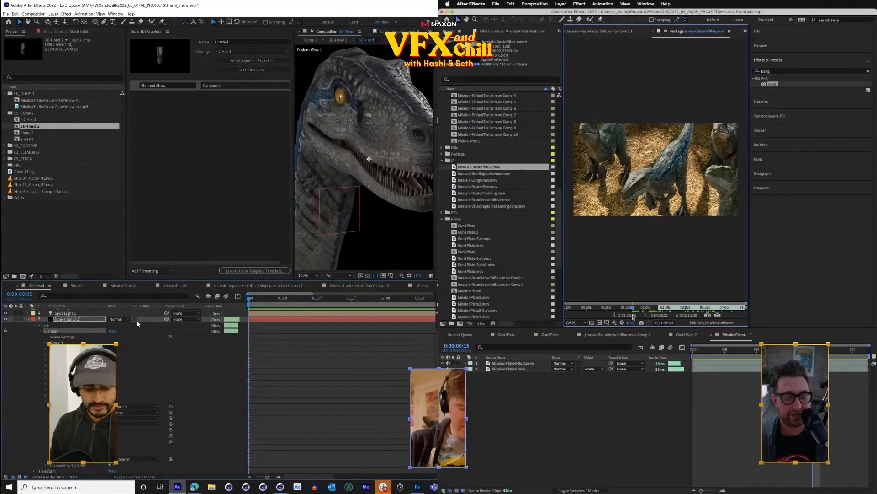
pyautogui.hotkey('ctrl', 'alt', 'shift', 'c')
pyautogui.click(338, 230)
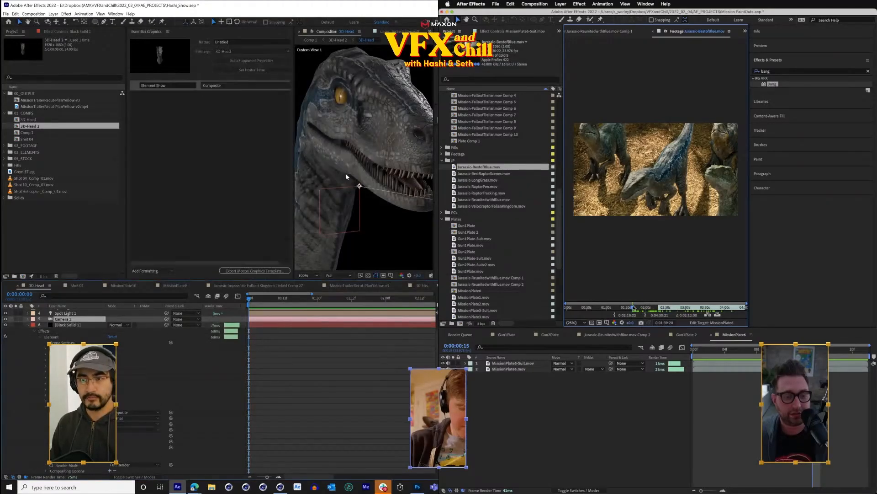
pyautogui.moveTo(294, 157); pyautogui.dragTo(136, 157)
pyautogui.moveTo(635, 310); pyautogui.dragTo(633, 310)
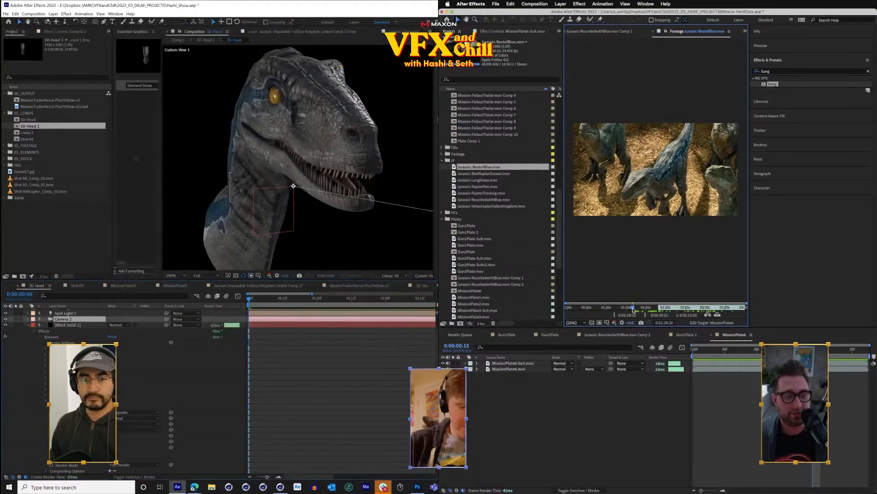
pyautogui.hotkey('ctrl', 'Right')
pyautogui.hotkey('ctrl', 'Right')
pyautogui.hotkey('ctrl', 'Left')
pyautogui.hotkey('ctrl', 'Left')
pyautogui.scroll(2, 59, 329)
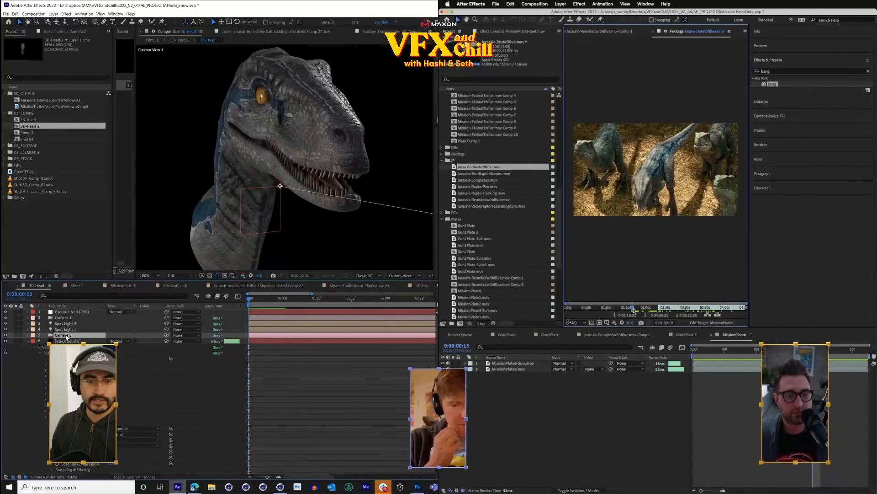
pyautogui.press('Delete')
# - View 3D-Head through Camera 1 and orbit the camera to frame the raptor head in a three-quarter side view
pyautogui.click(68, 317)
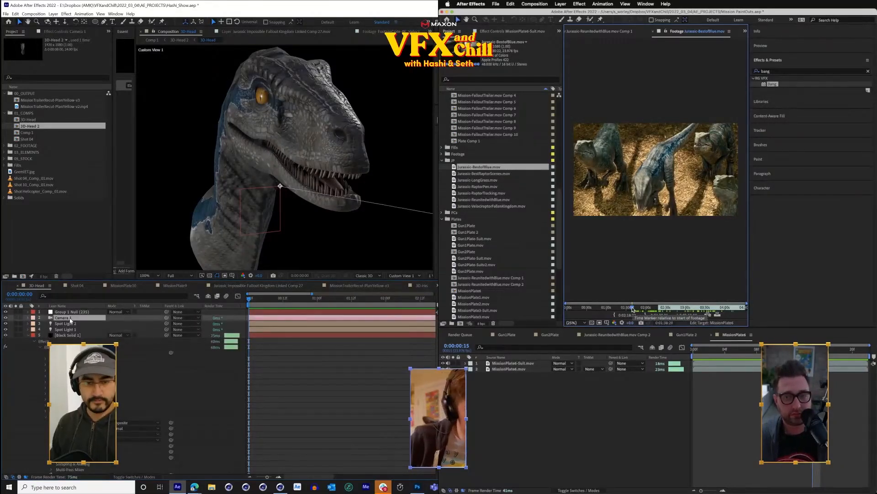
pyautogui.press('F12')
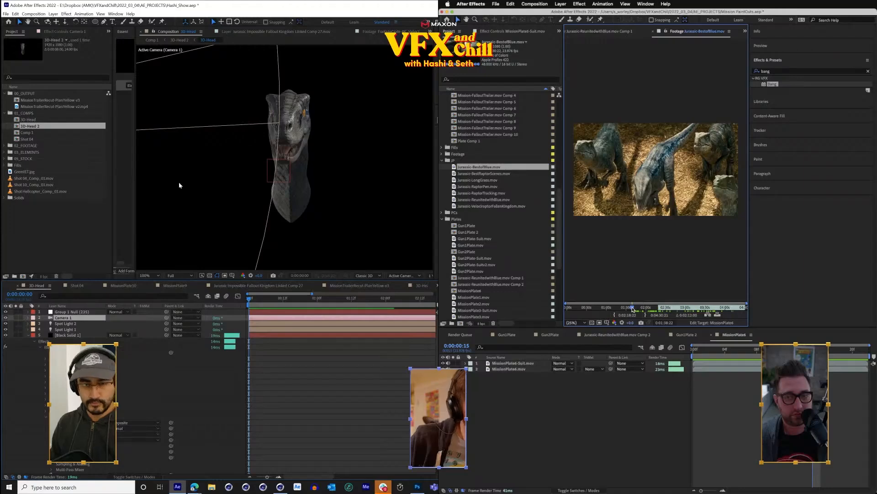
pyautogui.press('c')
pyautogui.moveTo(234, 195); pyautogui.dragTo(279, 186)
pyautogui.press('c')
pyautogui.press('c')
# - Show the Element effect controls of Black Solid 1 and look further through Jurassic-BestofBlue.mov
pyautogui.click(61, 335)
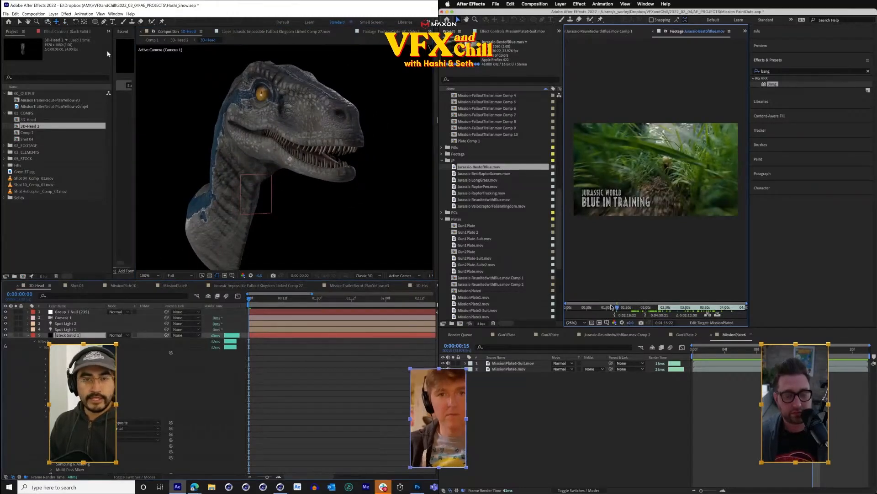
pyautogui.click(72, 32)
pyautogui.moveTo(613, 307); pyautogui.dragTo(636, 311)
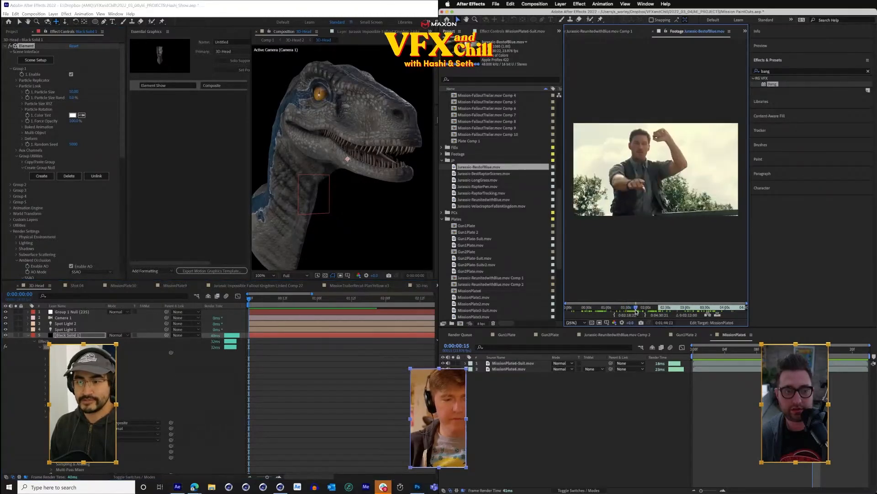
# - Replace the 3D-Head 2 layer in Comp 1 with the 3D-Head composition, and open Jurassic-BestRaptorScenes.mov in the other project
pyautogui.hotkey('ctrl', 'w')
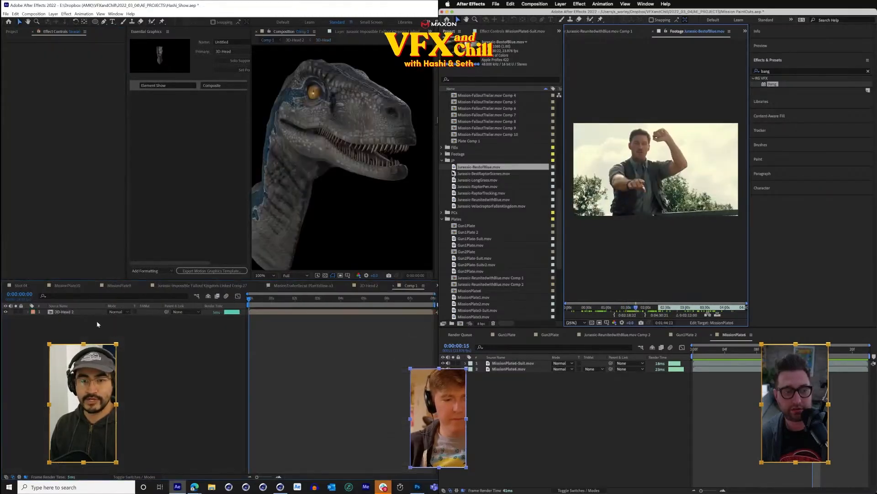
pyautogui.click(76, 313)
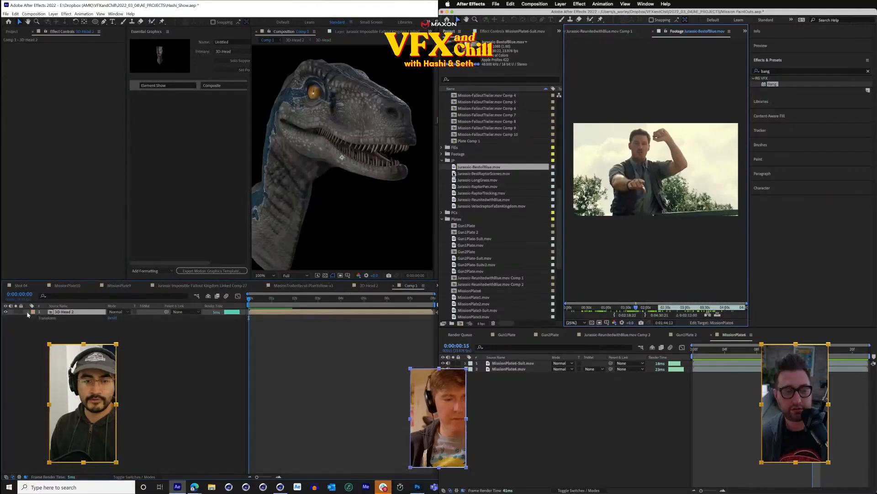
pyautogui.doubleClick(453, 174)
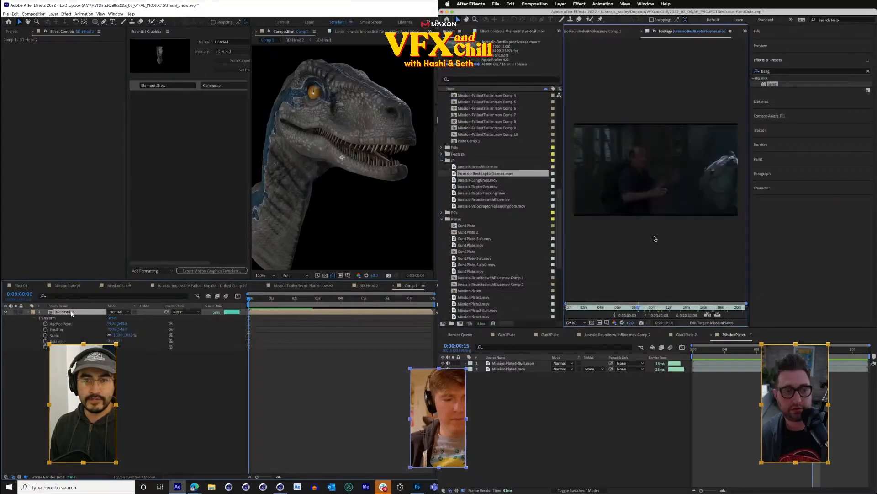
pyautogui.press('Delete')
pyautogui.hotkey('ctrl', '0')
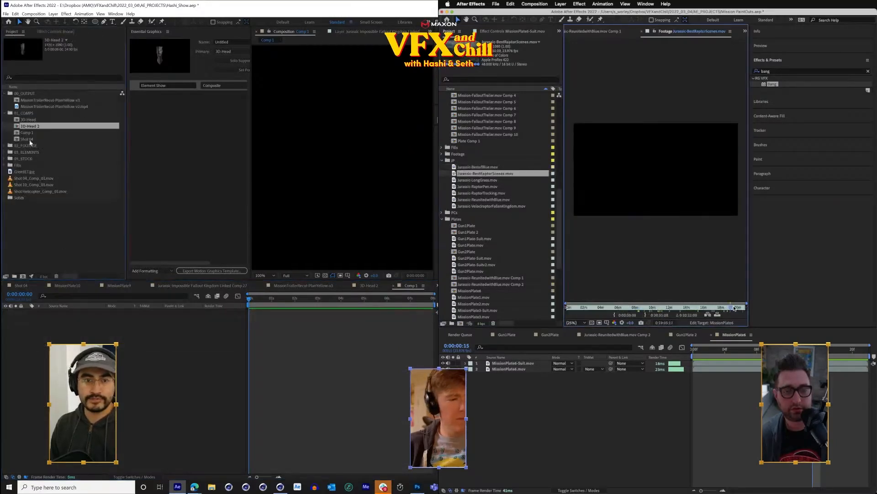
pyautogui.moveTo(22, 120); pyautogui.dragTo(96, 331)
pyautogui.moveTo(728, 308); pyautogui.dragTo(676, 313)
pyautogui.click(28, 311)
# - Look through Jurassic-BestRaptorScenes.mov for usable raptor shots and enlarge the Comp 1 view of the head
pyautogui.moveTo(249, 97); pyautogui.dragTo(293, 97)
pyautogui.moveTo(675, 314); pyautogui.dragTo(671, 315)
pyautogui.moveTo(292, 97); pyautogui.dragTo(338, 97)
pyautogui.moveTo(672, 315); pyautogui.dragTo(670, 315)
pyautogui.moveTo(338, 97); pyautogui.dragTo(274, 97)
pyautogui.moveTo(670, 315); pyautogui.dragTo(668, 315)
pyautogui.moveTo(275, 97); pyautogui.dragTo(262, 97)
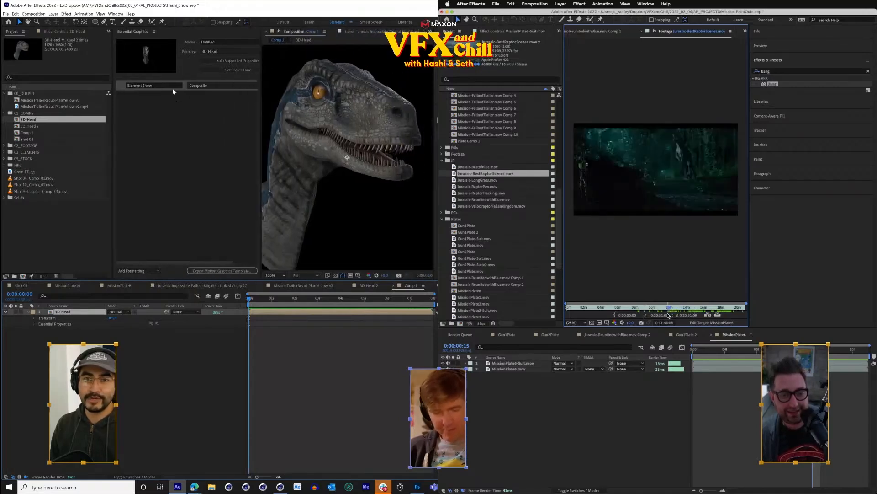
pyautogui.moveTo(666, 316); pyautogui.dragTo(636, 317)
pyautogui.moveTo(263, 185); pyautogui.dragTo(237, 184)
pyautogui.moveTo(631, 319); pyautogui.dragTo(626, 319)
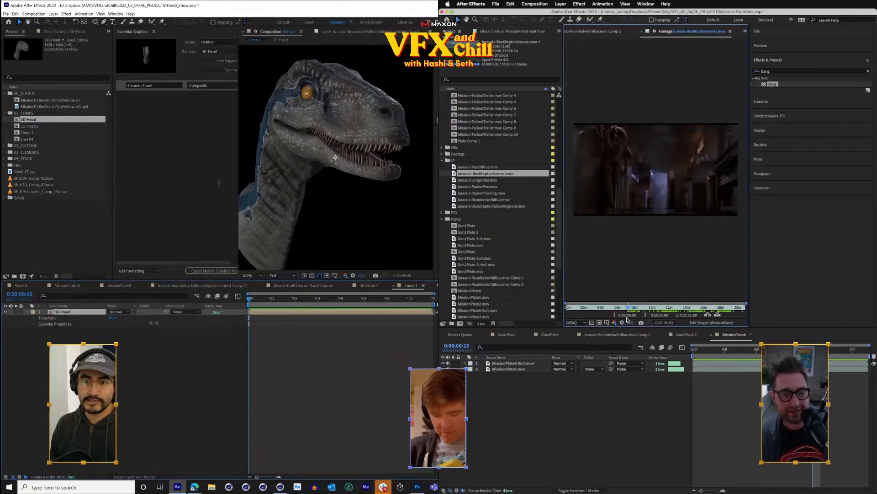
pyautogui.moveTo(238, 184); pyautogui.dragTo(208, 184)
pyautogui.moveTo(626, 319); pyautogui.dragTo(596, 317)
# - Set Element Show to World Position in the Essential Properties of the 3D-Head layer in Comp 1
pyautogui.click(33, 325)
pyautogui.click(132, 331)
pyautogui.click(132, 333)
pyautogui.click(131, 332)
pyautogui.click(150, 430)
pyautogui.click(151, 429)
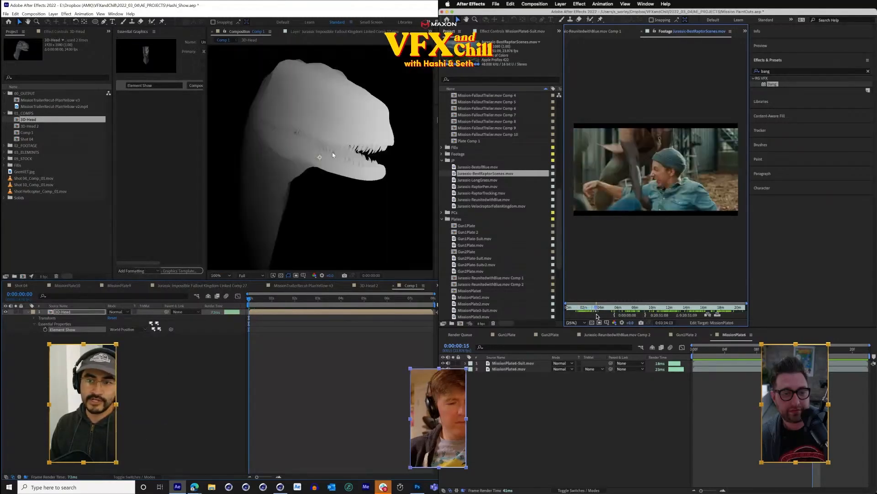
# - Duplicate the 3D-Head layer, set the copy's Element Show to Composite, and place the World Position layer above it
pyautogui.hotkey('ctrl', 'd')
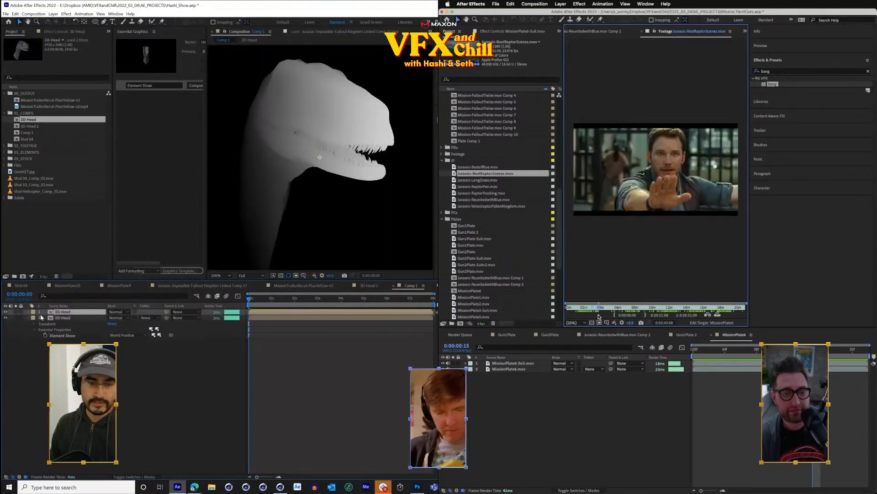
pyautogui.click(33, 312)
pyautogui.moveTo(598, 317); pyautogui.dragTo(598, 316)
pyautogui.click(35, 324)
pyautogui.click(126, 329)
pyautogui.click(126, 334)
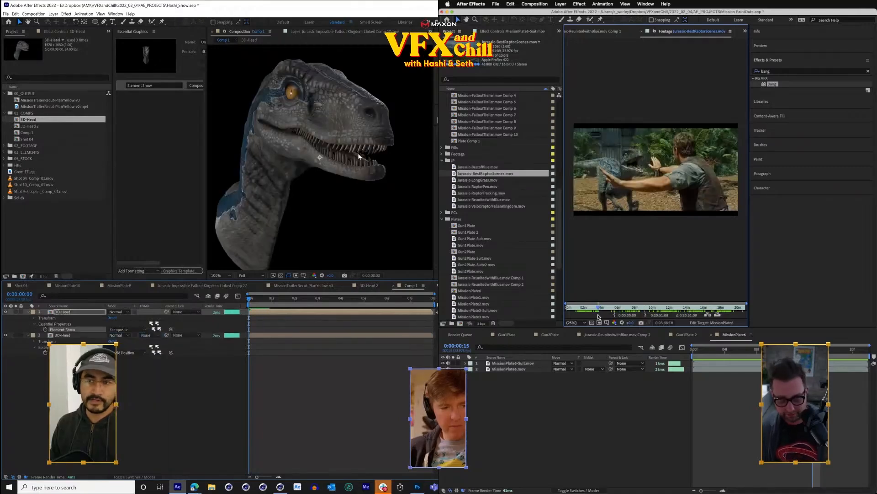
pyautogui.click(60, 336)
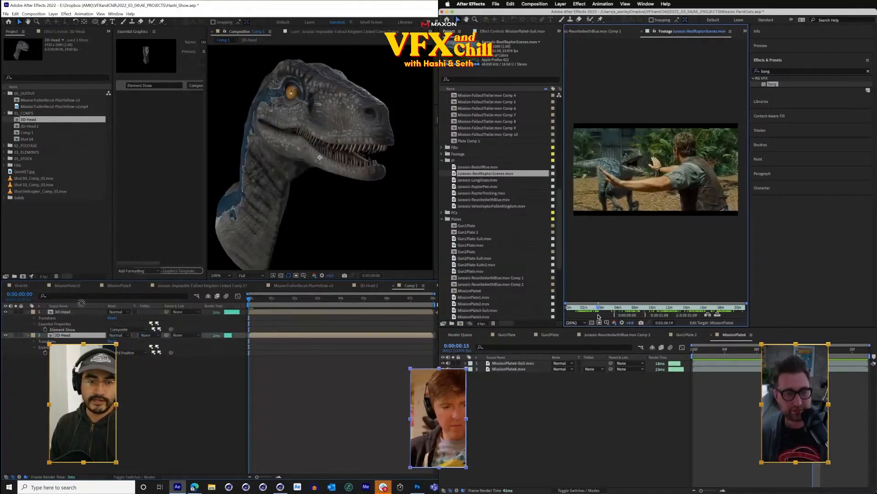
pyautogui.moveTo(83, 312); pyautogui.dragTo(83, 313)
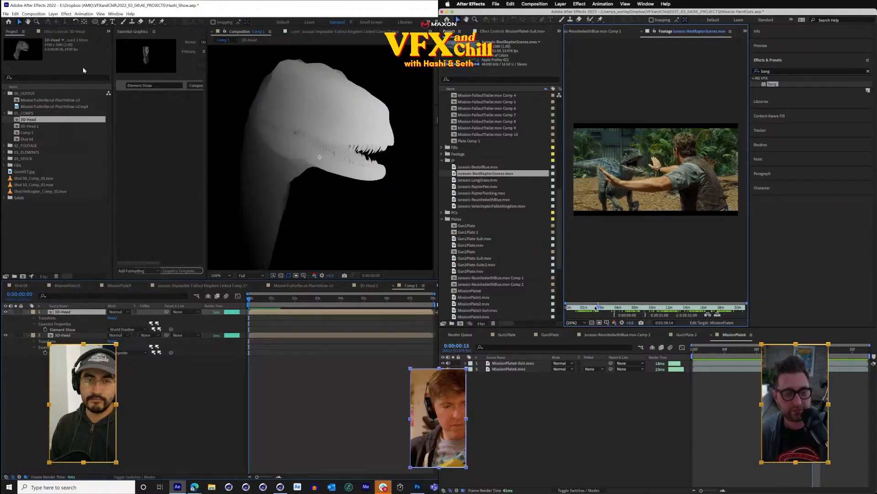
# - Apply the Extract effect to the World Position 3D-Head layer in Comp 1
pyautogui.click(64, 31)
pyautogui.rightClick(18, 122)
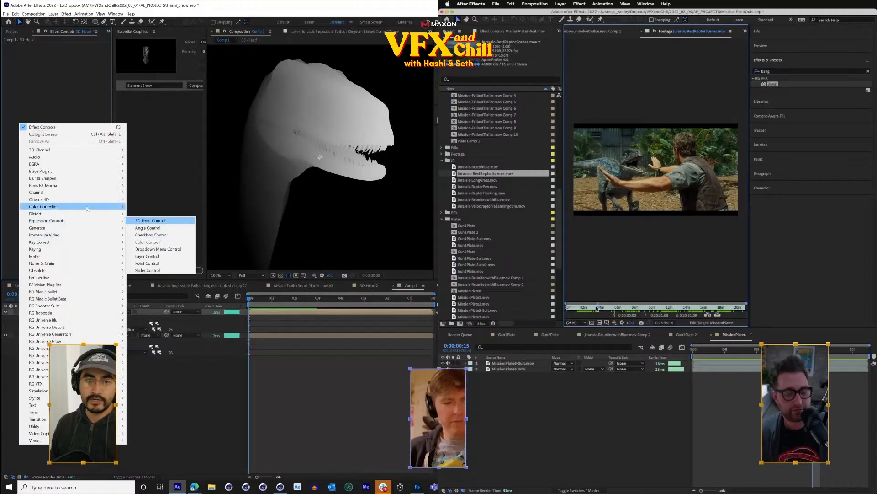
pyautogui.hotkey('ctrl', 'Right')
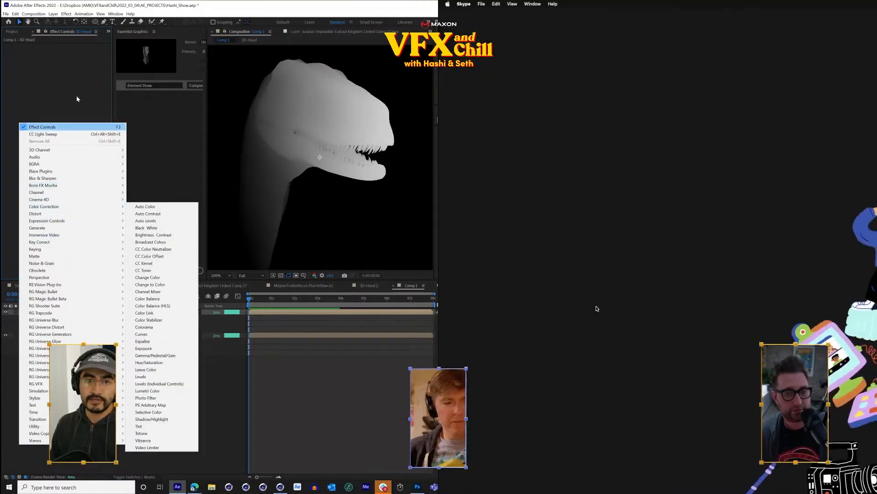
pyautogui.hotkey('ctrl', 'Left')
pyautogui.click(596, 307)
pyautogui.click(77, 83)
pyautogui.hotkey('ctrl', 'space')
pyautogui.moveTo(596, 309); pyautogui.dragTo(600, 309)
pyautogui.write('ex')
pyautogui.press('Down')
pyautogui.press('Down')
pyautogui.press('Return')
pyautogui.moveTo(113, 147); pyautogui.dragTo(146, 146)
pyautogui.moveTo(600, 309); pyautogui.dragTo(599, 308)
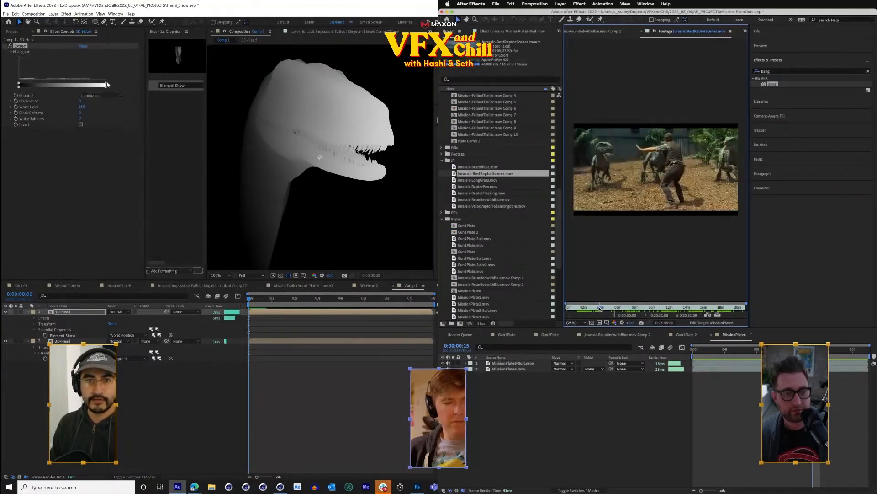
# - Bring the Extract effect's White Point and Black Point close together to leave only a thin band across the head
pyautogui.moveTo(100, 85); pyautogui.dragTo(84, 85)
pyautogui.moveTo(599, 308); pyautogui.dragTo(598, 308)
pyautogui.moveTo(85, 85); pyautogui.dragTo(57, 85)
pyautogui.moveTo(598, 308); pyautogui.dragTo(598, 308)
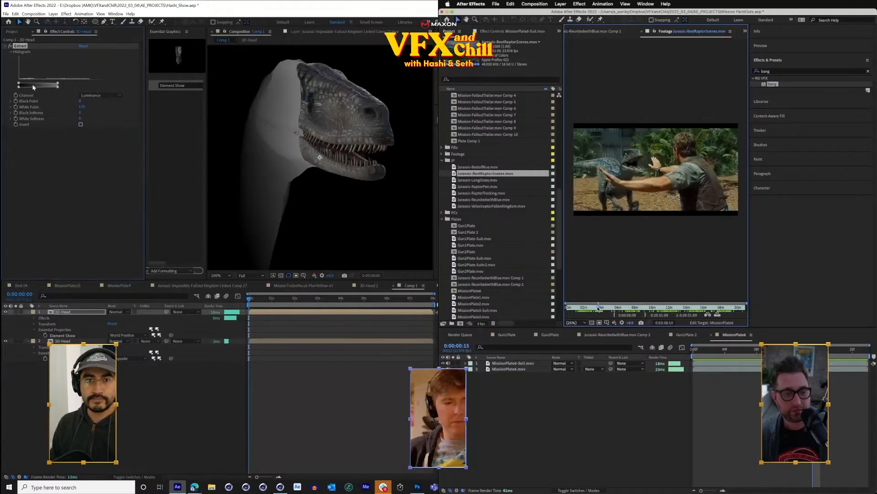
pyautogui.moveTo(19, 85); pyautogui.dragTo(59, 85)
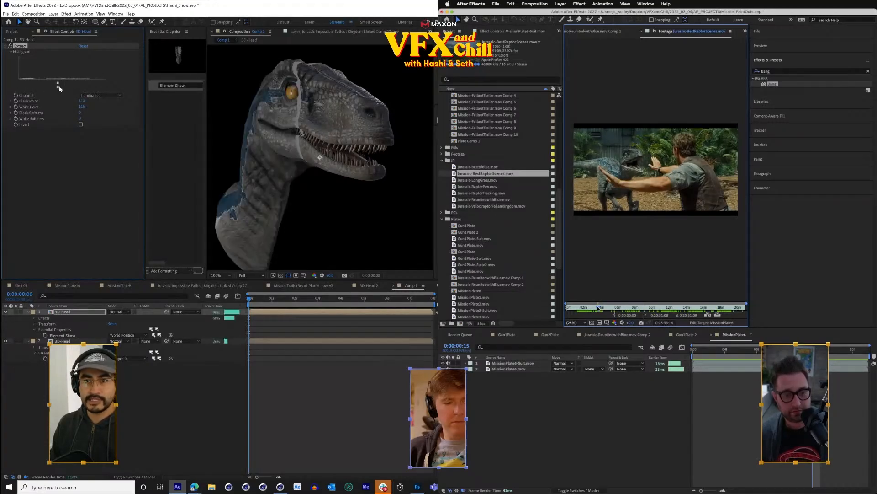
# - Keyframe the Extract effect's Black Point and White Point to sweep the band across the head, and select the lower 3D-Head layer
pyautogui.moveTo(249, 298); pyautogui.dragTo(337, 298)
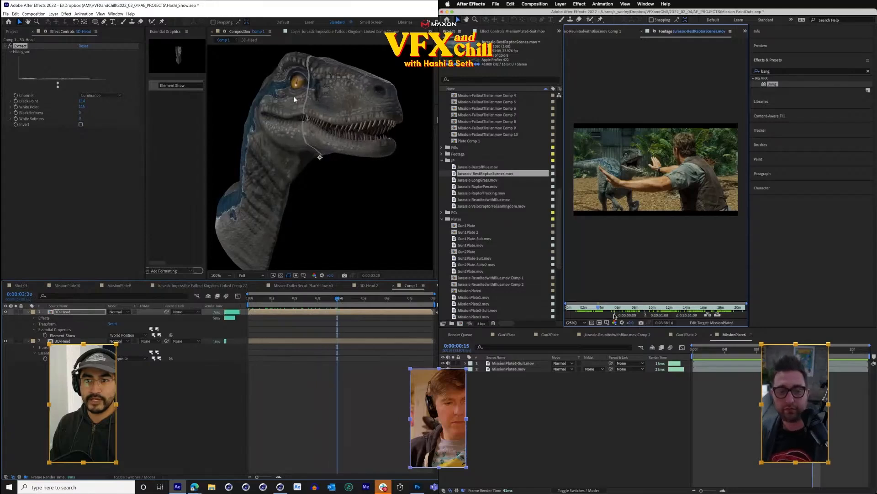
pyautogui.click(16, 101)
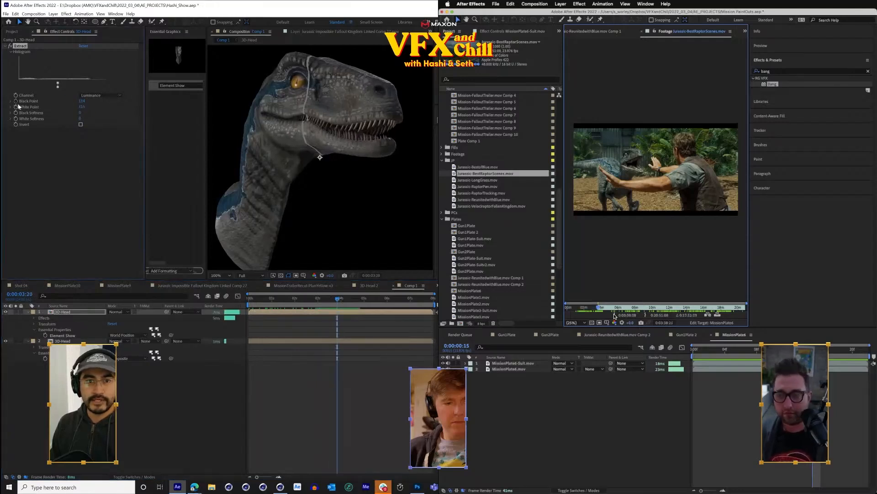
pyautogui.click(16, 107)
pyautogui.press('u')
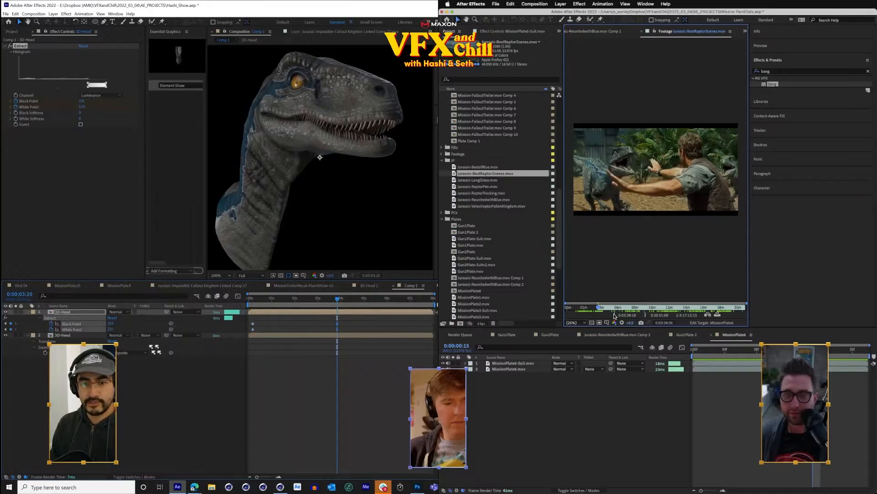
pyautogui.moveTo(343, 304); pyautogui.dragTo(255, 306)
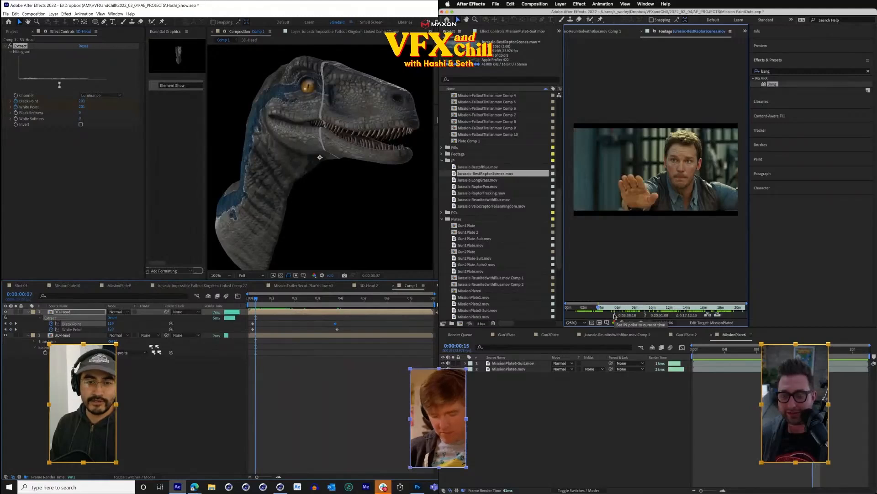
pyautogui.rightClick(82, 312)
pyautogui.click(79, 335)
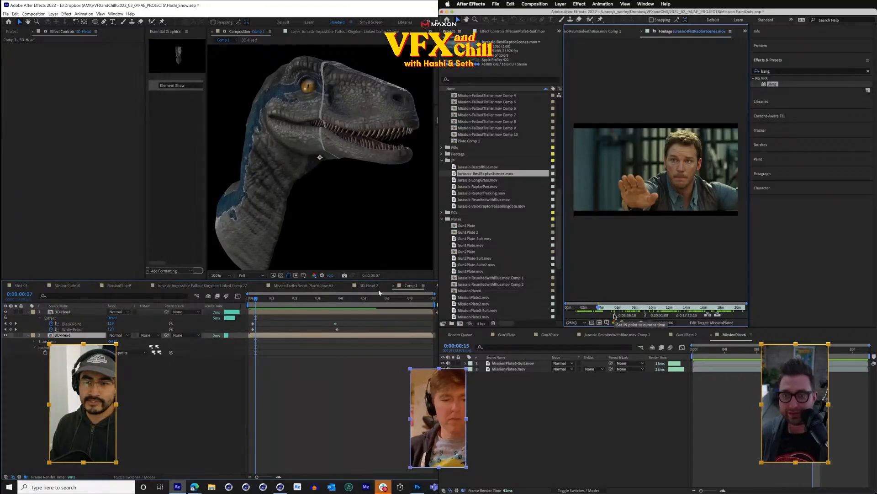
# - In the 3D-Head composition, set the Element effect's output Show option to World Position
pyautogui.click(24, 288)
pyautogui.click(7, 287)
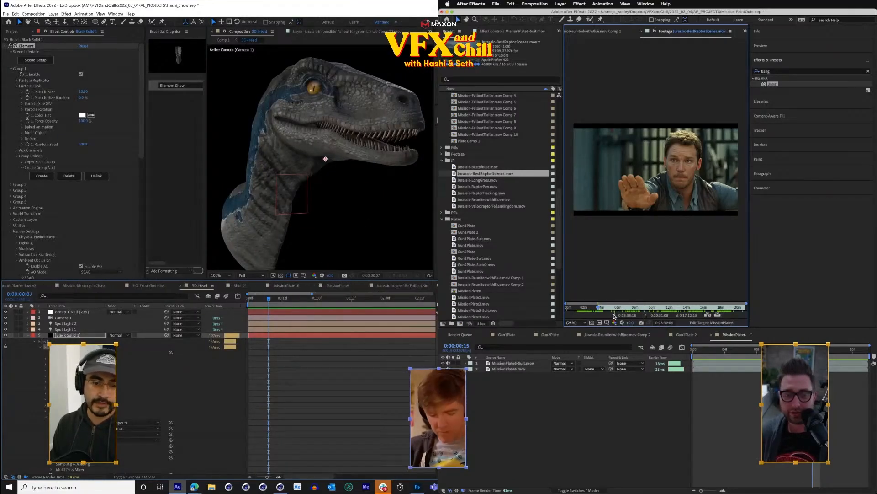
pyautogui.scroll(-1, 137, 329)
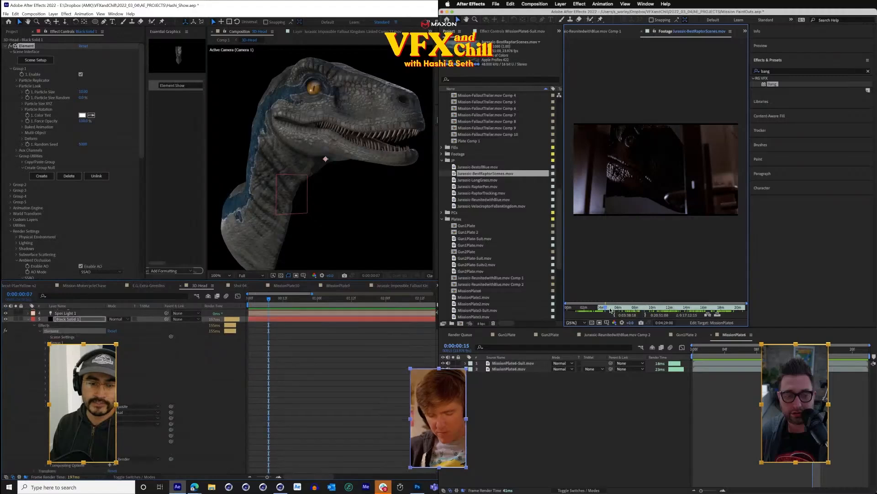
pyautogui.click(125, 409)
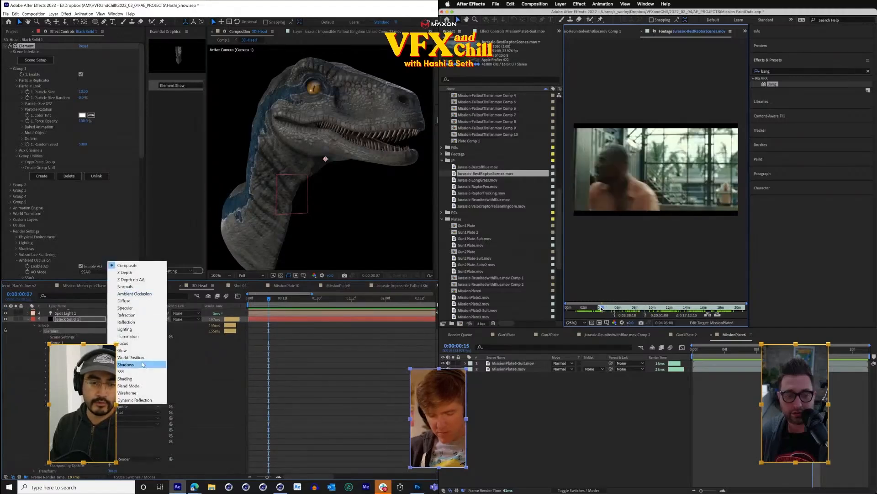
pyautogui.click(121, 359)
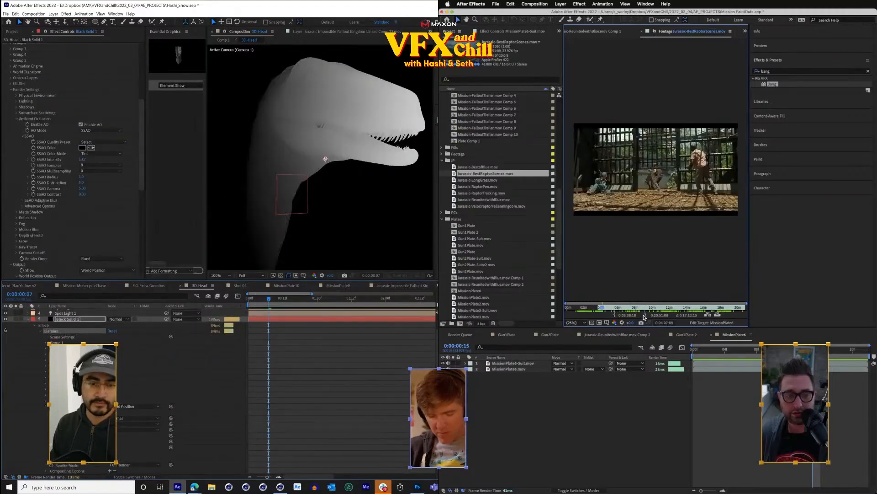
# - Expose Element's Position Z Matte property in Essential Graphics, and add Jurassic-BestRaptorScenes.mov above the other layers in MissionPlate6
pyautogui.scroll(-2, 137, 329)
pyautogui.moveTo(82, 400); pyautogui.dragTo(177, 125)
pyautogui.moveTo(500, 173); pyautogui.dragTo(517, 363)
# - Return to Comp 1 and delete the Extract effect from the upper 3D-Head layer
pyautogui.click(402, 285)
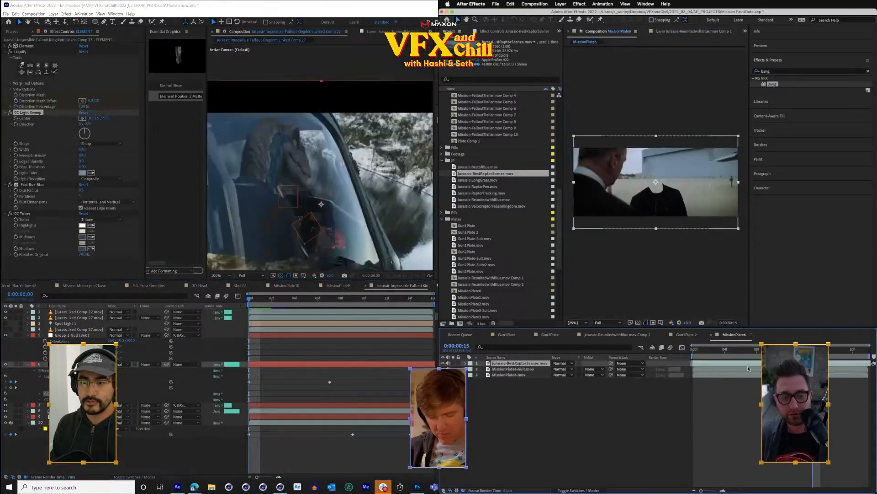
pyautogui.click(437, 285)
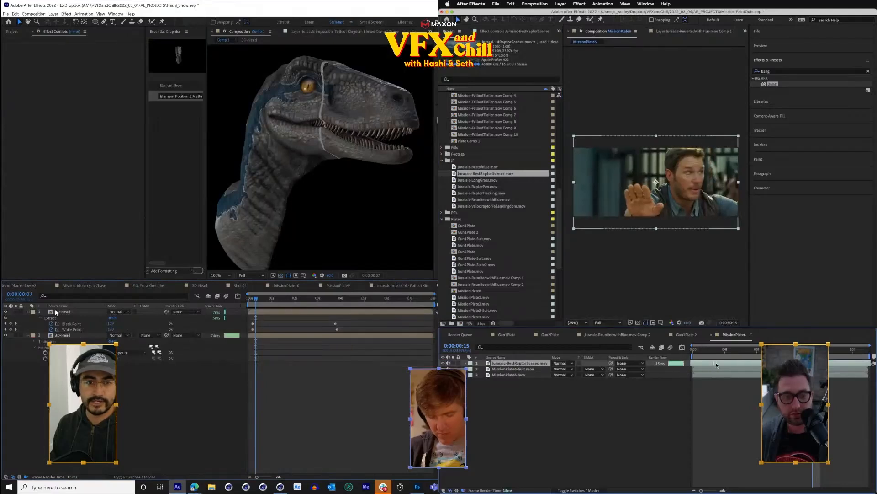
pyautogui.click(62, 312)
pyautogui.press('Delete')
# - Try a different Element Position Z Matte value on the upper 3D-Head layer, and undo the change
pyautogui.click(708, 350)
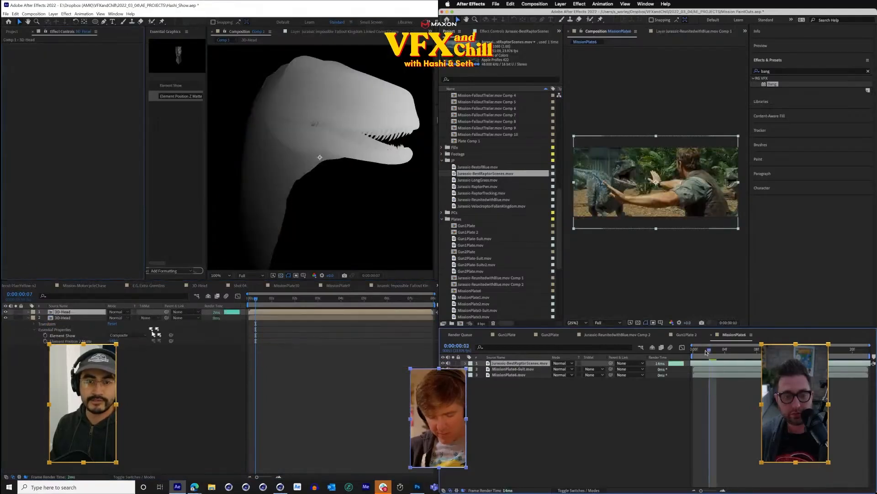
pyautogui.press('Home')
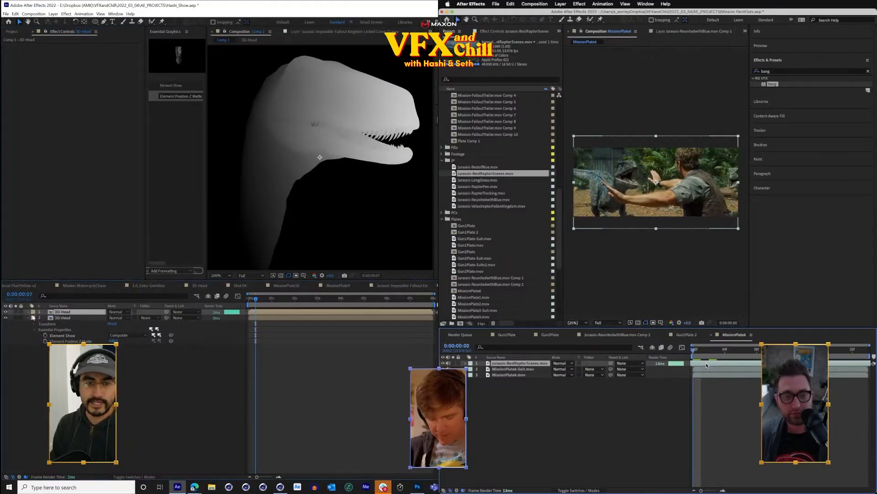
pyautogui.click(28, 312)
pyautogui.click(34, 323)
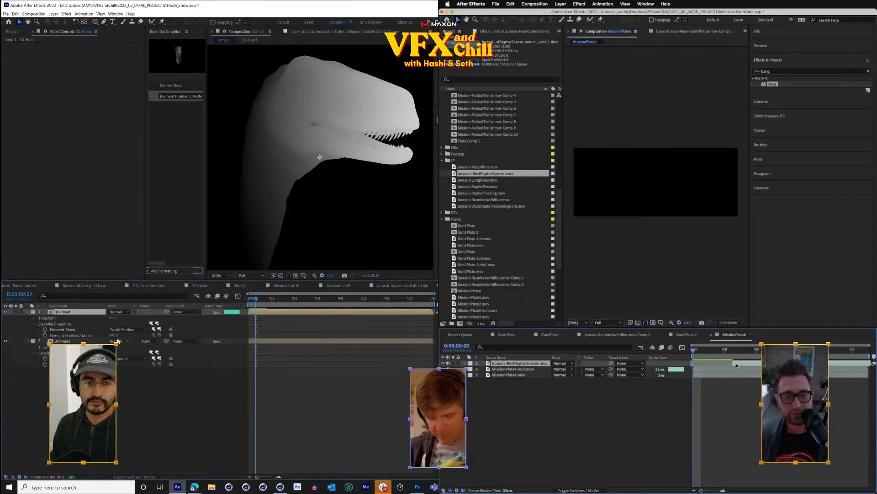
pyautogui.moveTo(114, 336); pyautogui.dragTo(89, 336)
pyautogui.press('space')
pyautogui.moveTo(234, 334); pyautogui.dragTo(237, 333)
pyautogui.click(693, 351)
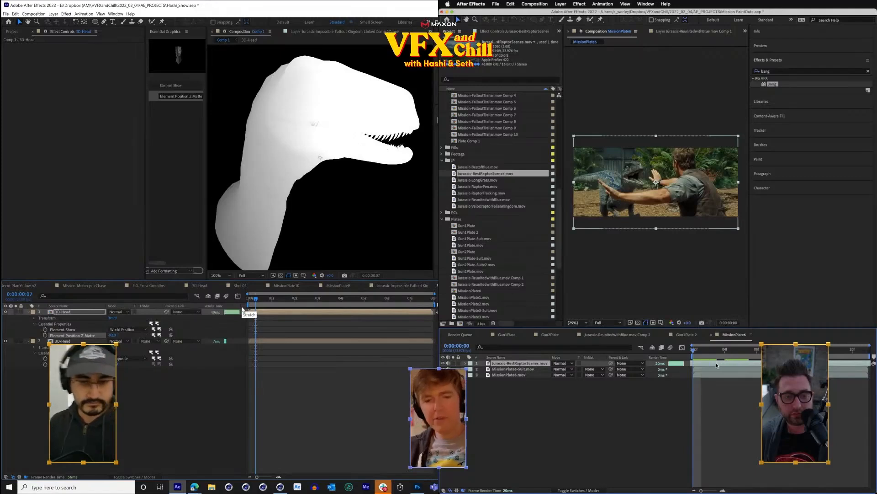
pyautogui.hotkey('ctrl', 'z')
# - Slide the Jurassic-BestRaptorScenes.mov layer earlier in MissionPlate6 and preview it, and widen the Essential Graphics panel for the head project
pyautogui.moveTo(745, 364); pyautogui.dragTo(649, 359)
pyautogui.click(182, 133)
pyautogui.moveTo(207, 138); pyautogui.dragTo(246, 136)
pyautogui.moveTo(711, 351); pyautogui.dragTo(789, 351)
pyautogui.press('space')
pyautogui.moveTo(371, 132); pyautogui.dragTo(342, 157)
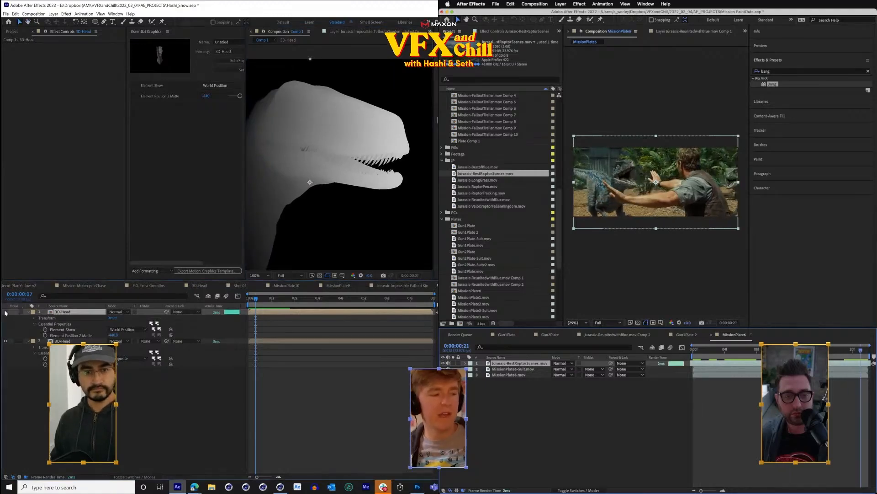
# - Hide the upper 3D-Head layer, import the studiofog002 stock clip, and place it between the two 3D-Head layers in Comp 1
pyautogui.click(6, 312)
pyautogui.click(12, 31)
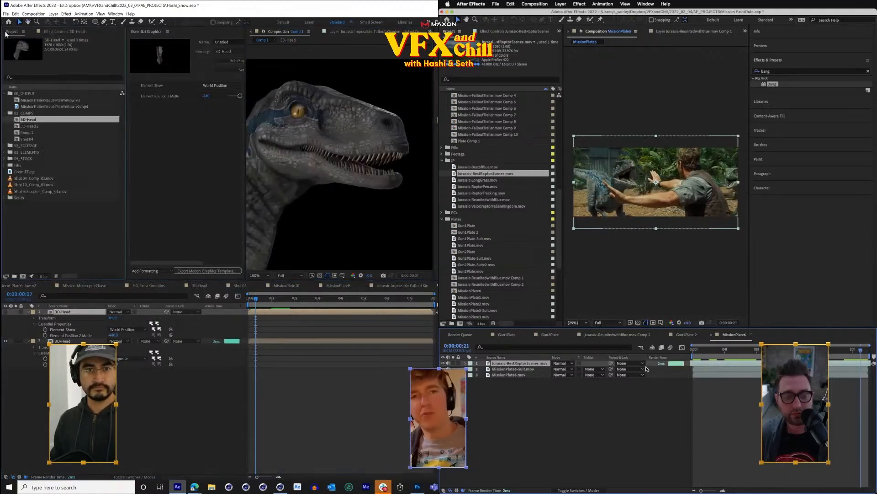
pyautogui.doubleClick(49, 230)
pyautogui.press('Escape')
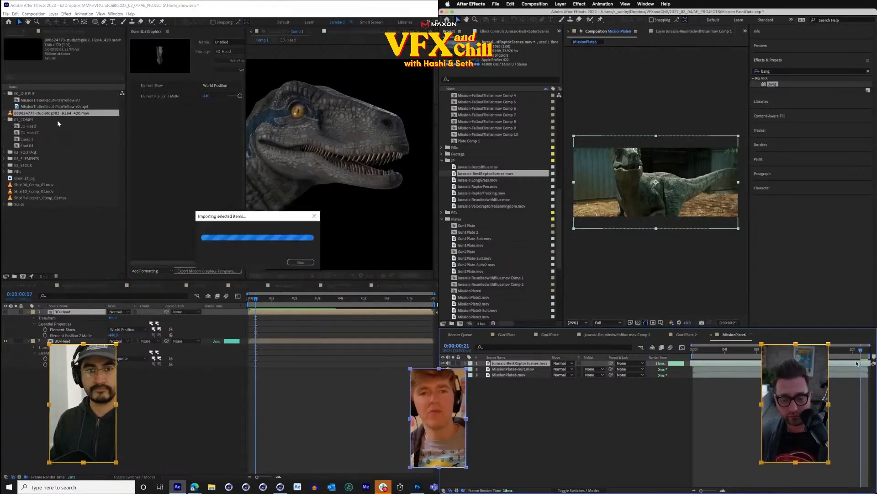
pyautogui.moveTo(58, 113); pyautogui.dragTo(77, 340)
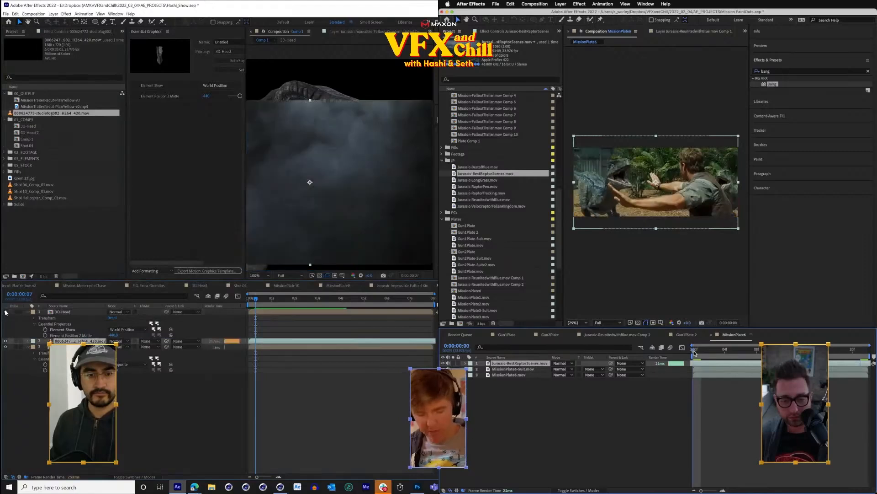
# - Show the upper 3D-Head layer again and scale the fog clip up beyond the composition frame
pyautogui.click(6, 312)
pyautogui.scroll(-5, 337, 240)
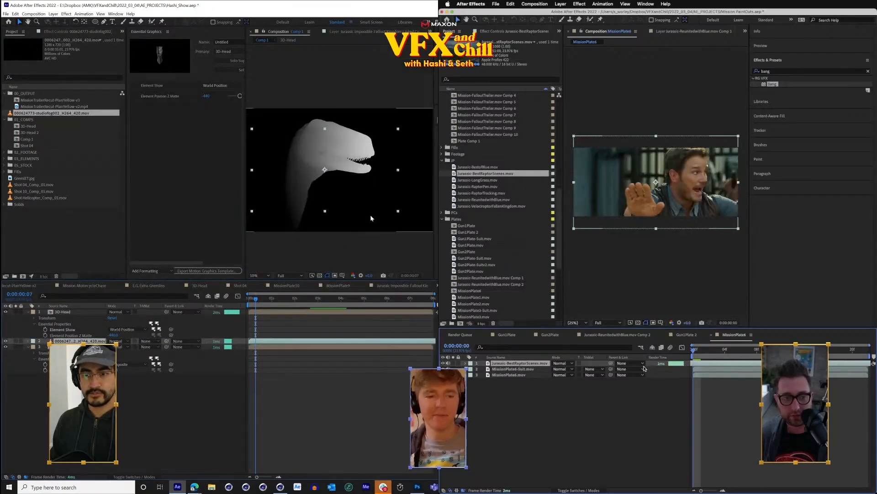
pyautogui.moveTo(427, 250); pyautogui.dragTo(434, 247)
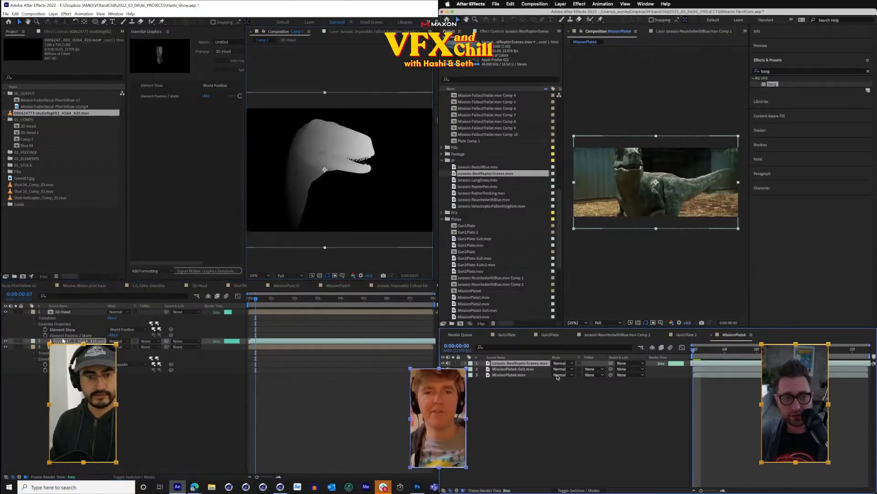
# - Set the fog layer's track matte to Luma Inverted Matte, using the World Position 3D-Head layer above it
pyautogui.click(69, 311)
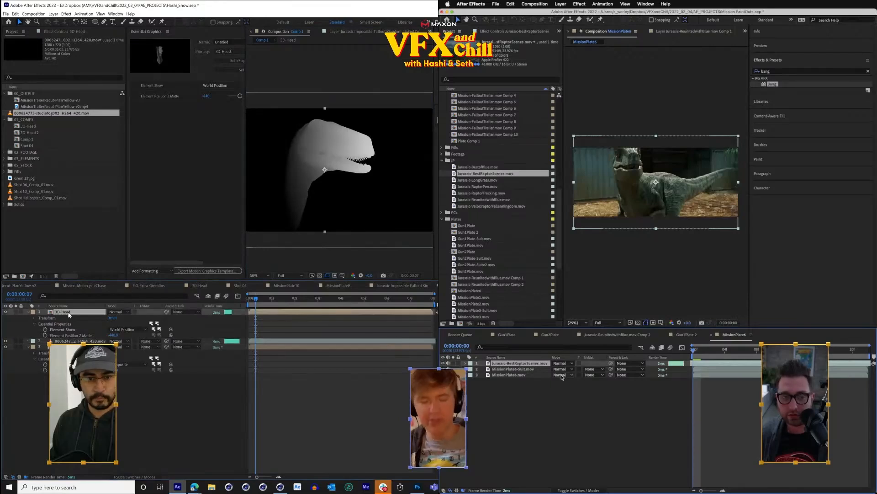
pyautogui.press('F4')
pyautogui.click(145, 341)
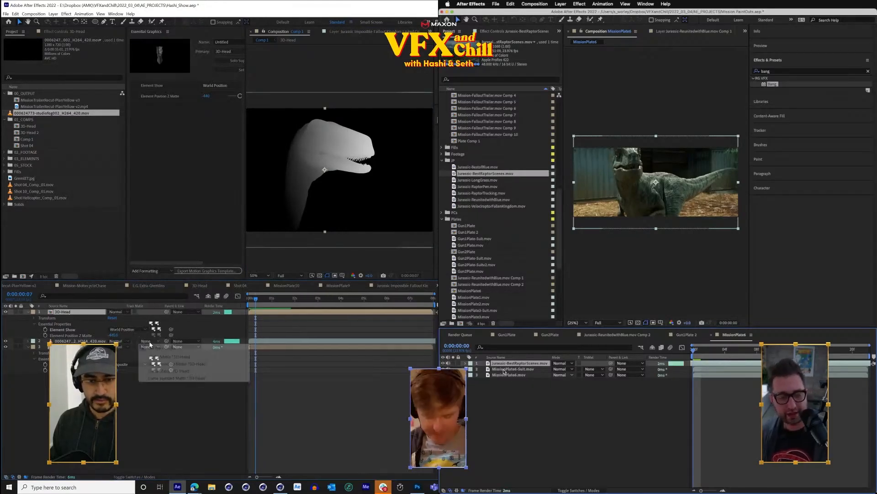
pyautogui.press('super+d')
pyautogui.click(178, 378)
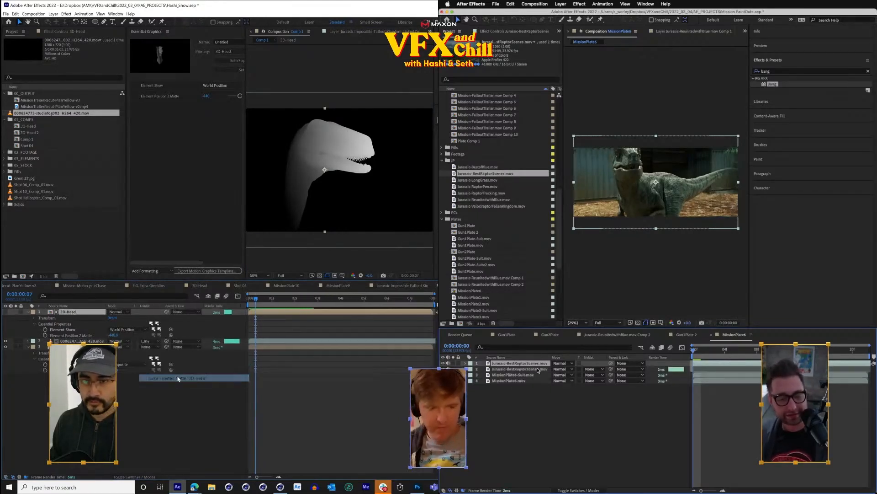
pyautogui.press('Delete')
pyautogui.scroll(2, 351, 190)
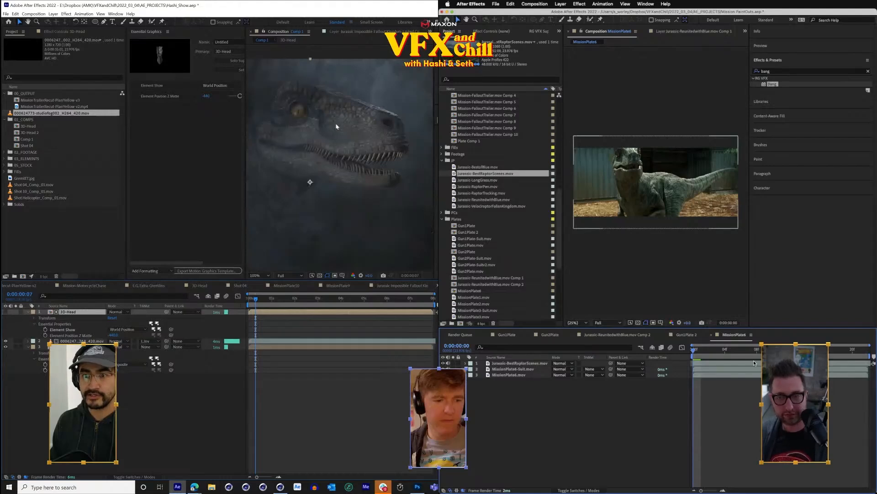
# - Apply the Brightness & Contrast effect to the upper 3D-Head matte layer and adjust it to strengthen the fog's depth falloff
pyautogui.click(82, 341)
pyautogui.click(68, 311)
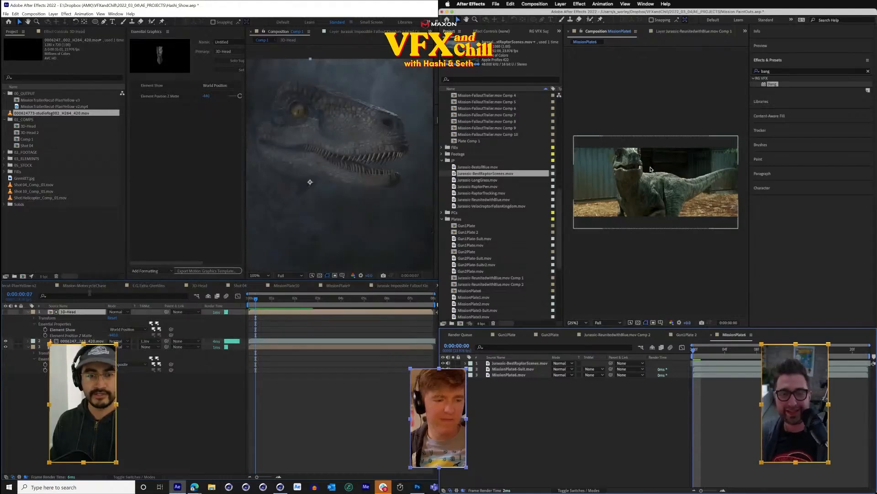
pyautogui.click(62, 31)
pyautogui.rightClick(79, 84)
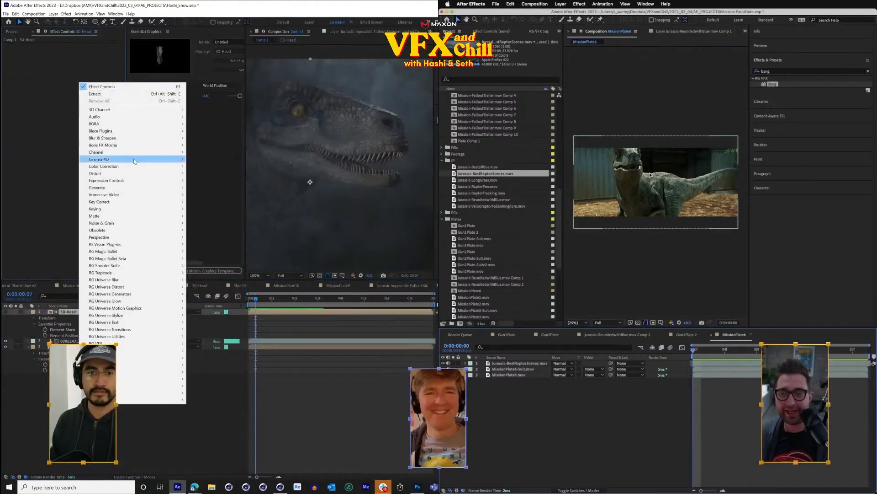
pyautogui.moveTo(105, 166)
pyautogui.click(210, 196)
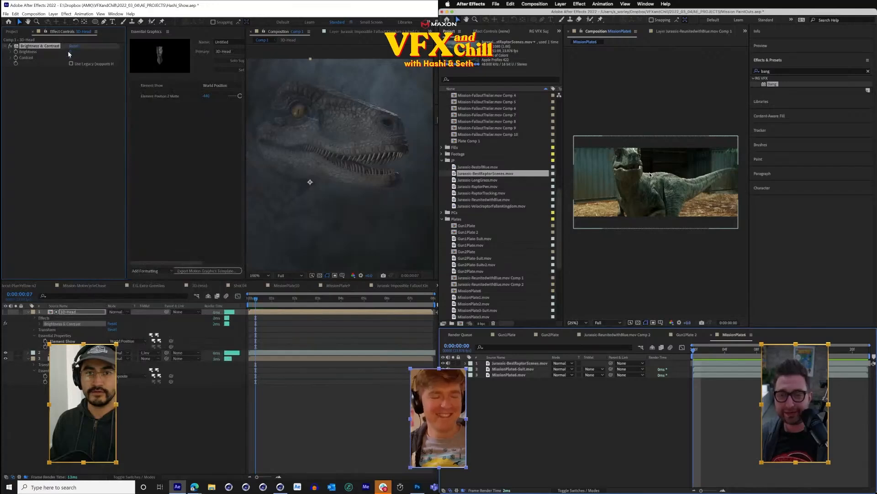
pyautogui.moveTo(70, 51); pyautogui.dragTo(110, 57)
# - Enlarge the composition viewer to check the fog around the raptor head, and save the Mission PaintOuts project
pyautogui.scroll(-2, 314, 197)
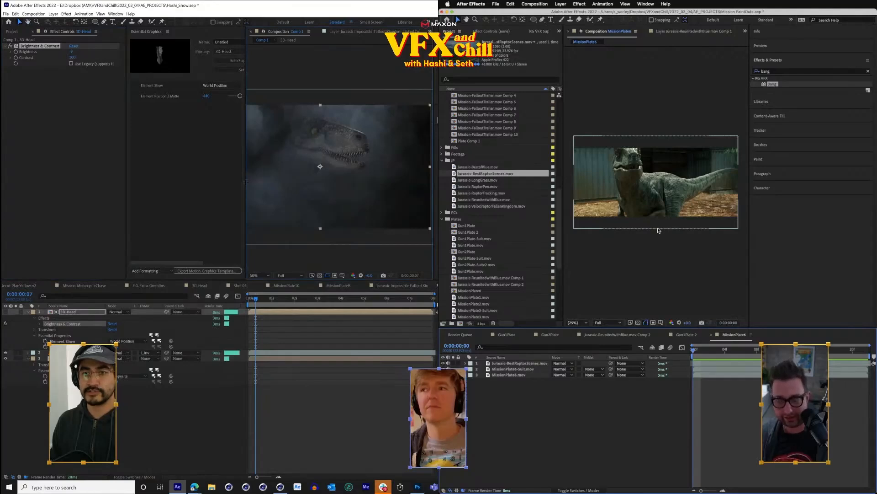
pyautogui.moveTo(246, 160); pyautogui.dragTo(184, 158)
pyautogui.scroll(2, 359, 209)
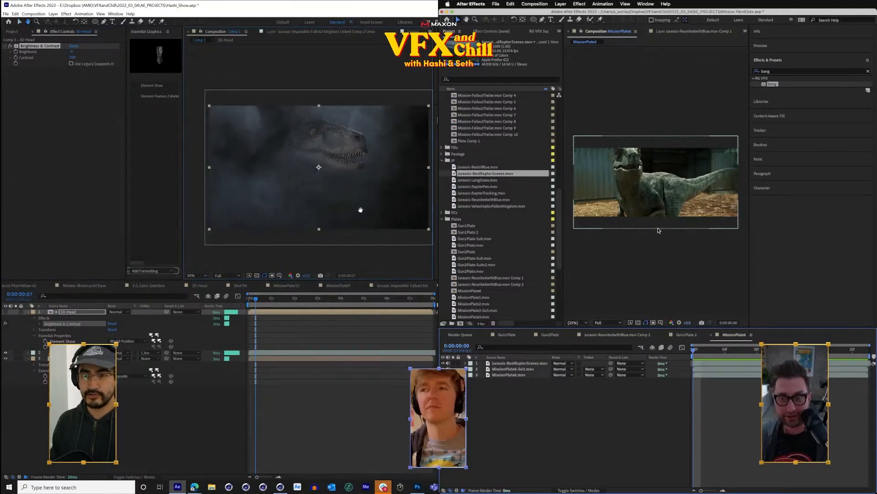
pyautogui.moveTo(354, 133); pyautogui.dragTo(331, 179)
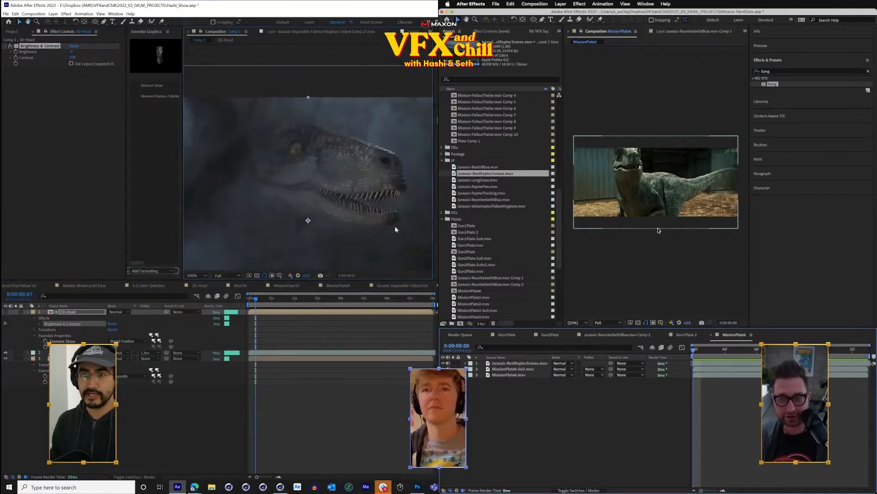
pyautogui.moveTo(386, 232); pyautogui.dragTo(369, 202)
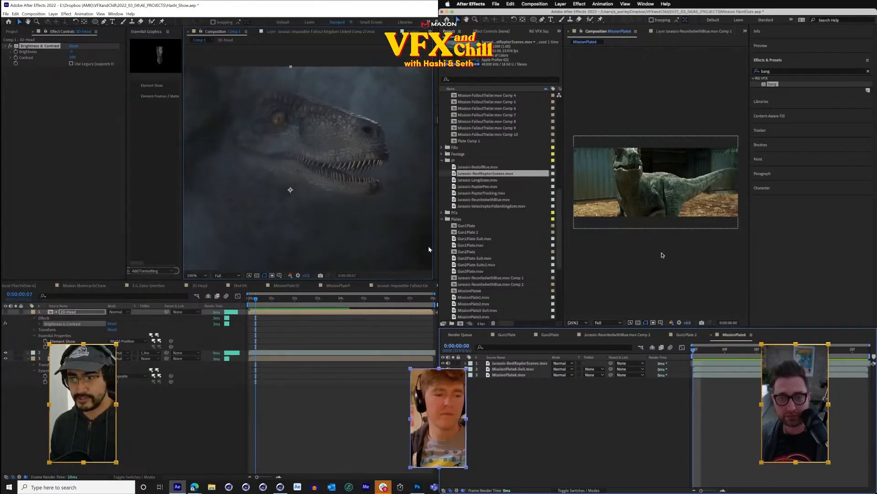
pyautogui.press('super+s')
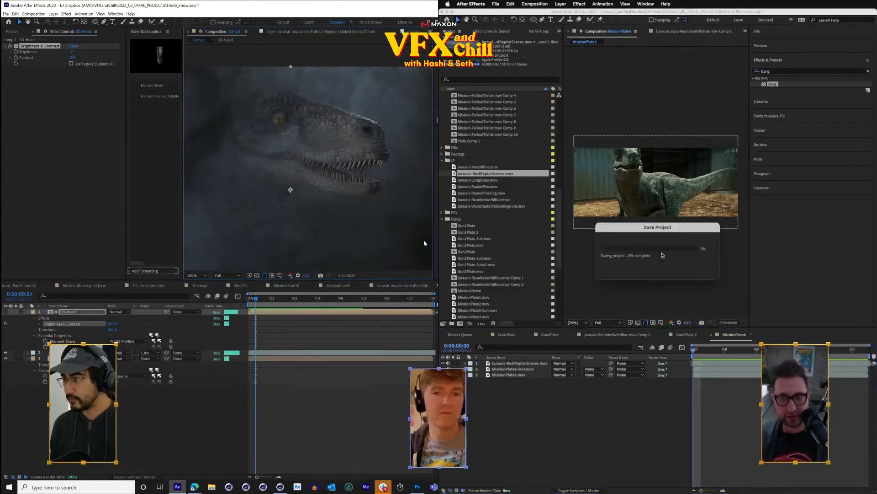